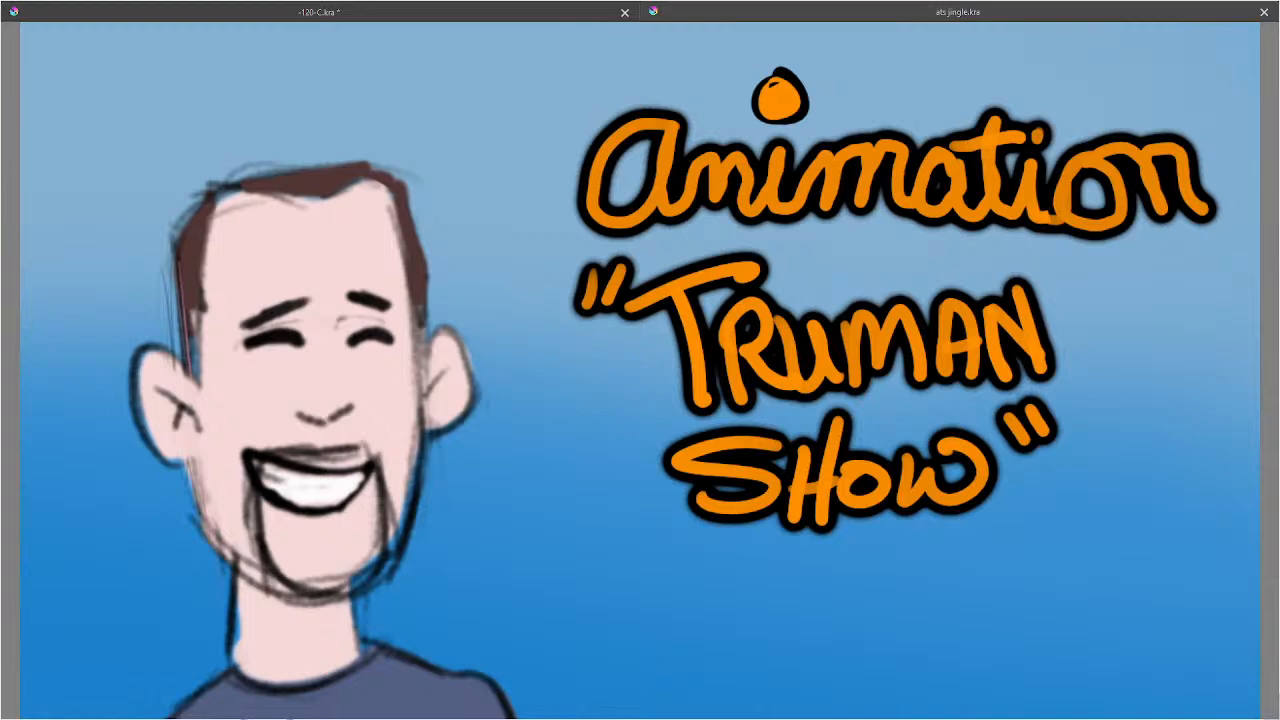
Close the ats jingle.kra document and bring back the docked panels around the 120-C.kra canvas.
{"action": "left_click", "coordinate": [1264, 12]}
{"action": "left_click_drag", "start_coordinate": [638, 104], "coordinate": [934, 149]}
{"action": "key", "text": "Tab"}
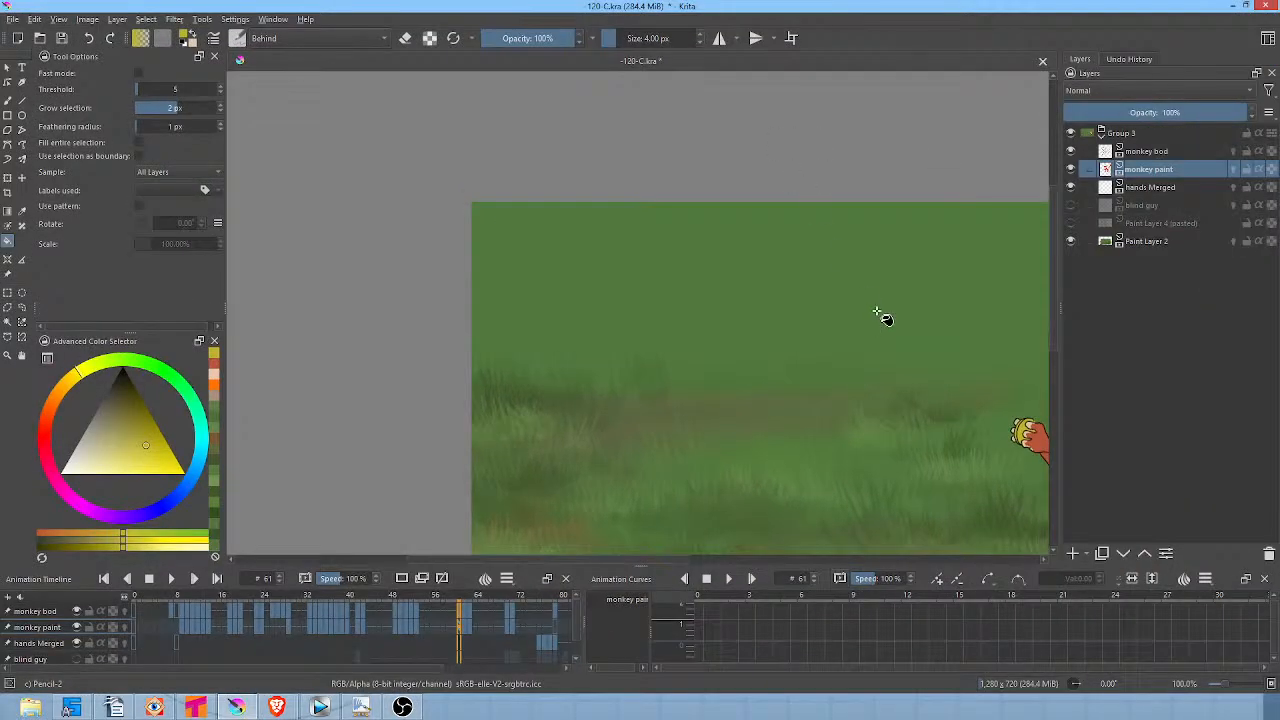
{"action": "mouse_move", "coordinate": [886, 320]}
{"action": "left_mouse_down"}
{"action": "mouse_move", "coordinate": [743, 246]}
{"action": "mouse_move", "coordinate": [586, 294]}
{"action": "mouse_move", "coordinate": [615, 300]}
{"action": "left_mouse_up"}
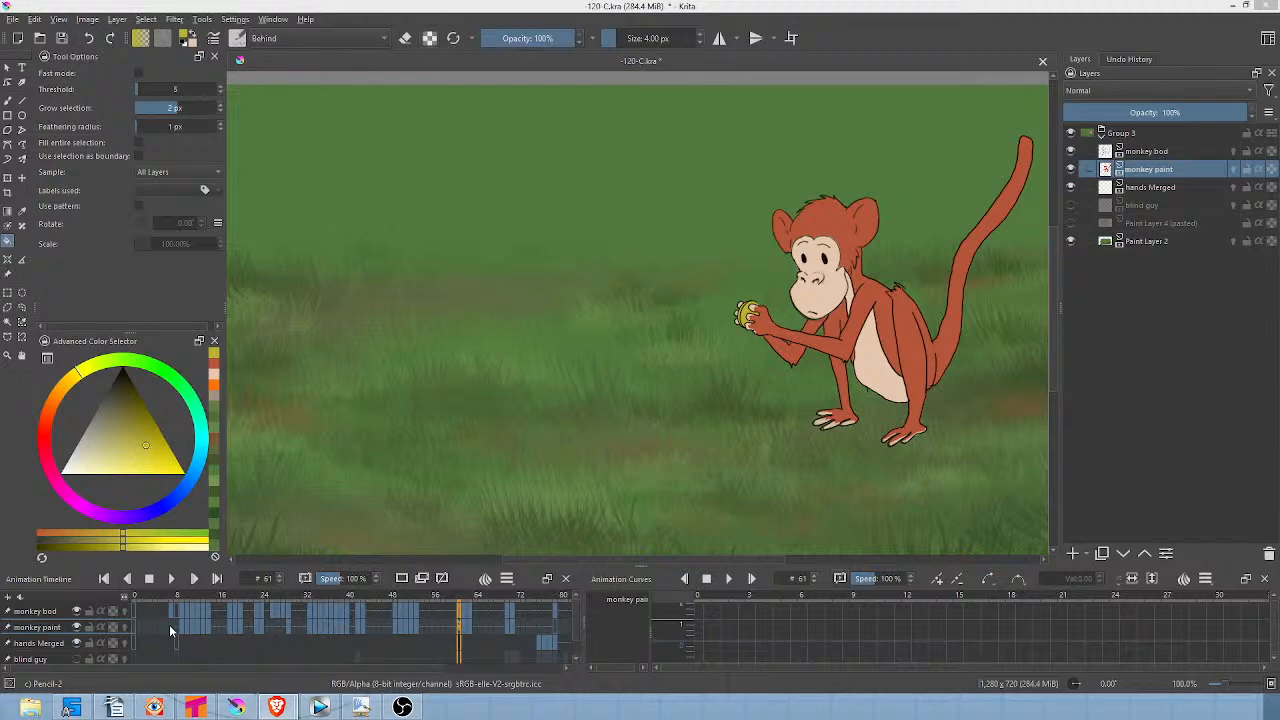
Scrub through the monkey animation on the timeline, check the poses at frames 51 and 23, and return to frame 0.
{"action": "mouse_move", "coordinate": [169, 624]}
{"action": "left_mouse_down"}
{"action": "mouse_move", "coordinate": [541, 624]}
{"action": "mouse_move", "coordinate": [446, 626]}
{"action": "left_mouse_up"}
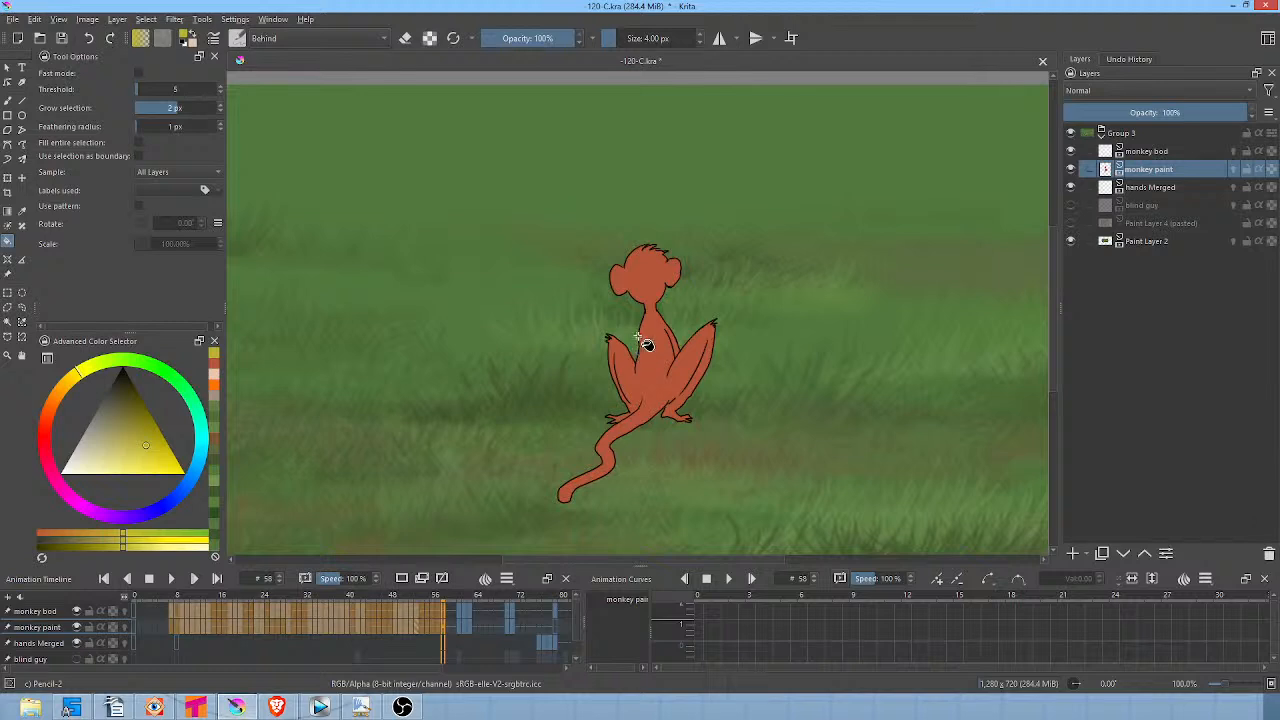
{"action": "scroll", "coordinate": [617, 342], "scroll_direction": "down", "scroll_amount": 1}
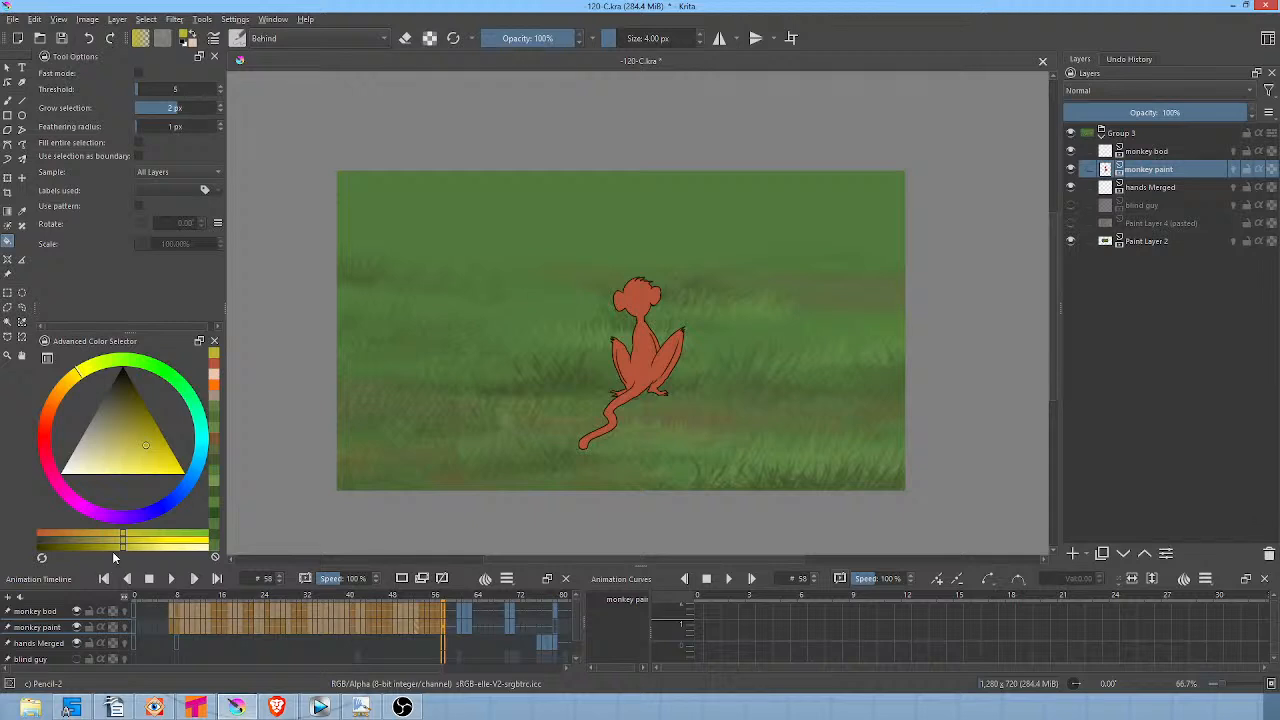
{"action": "left_click_drag", "start_coordinate": [137, 593], "coordinate": [405, 600]}
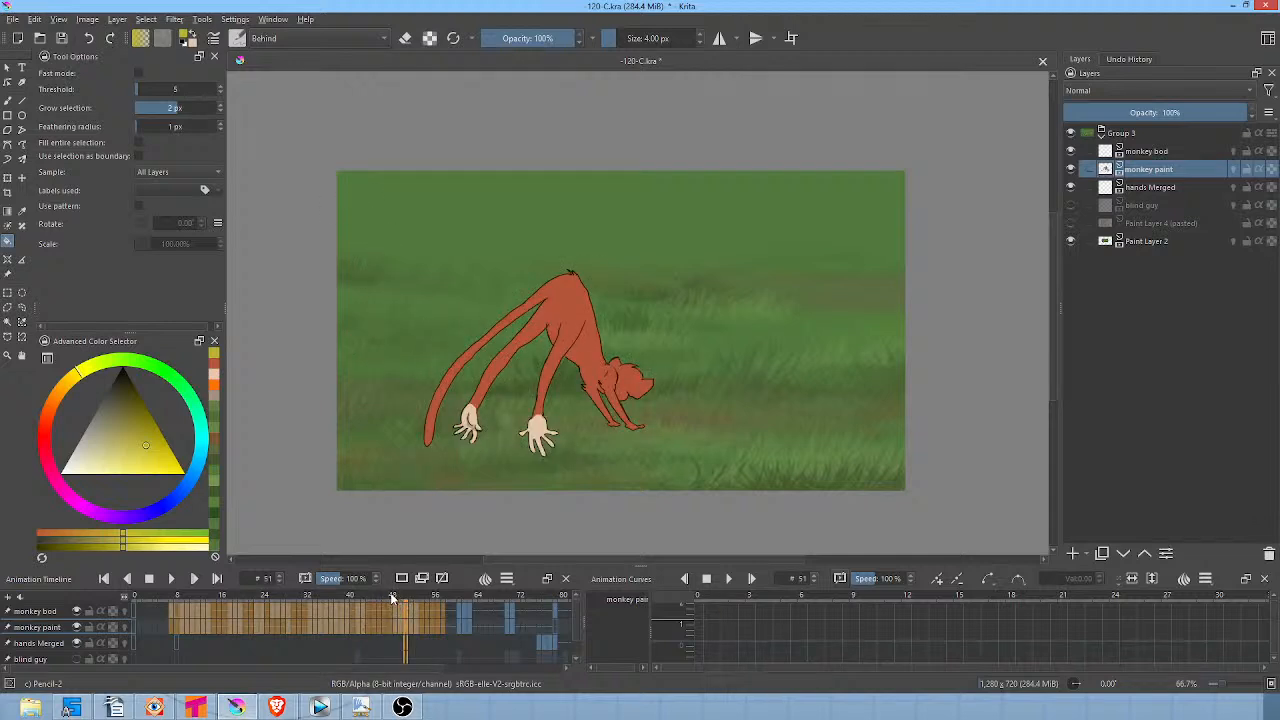
{"action": "left_click", "coordinate": [256, 600]}
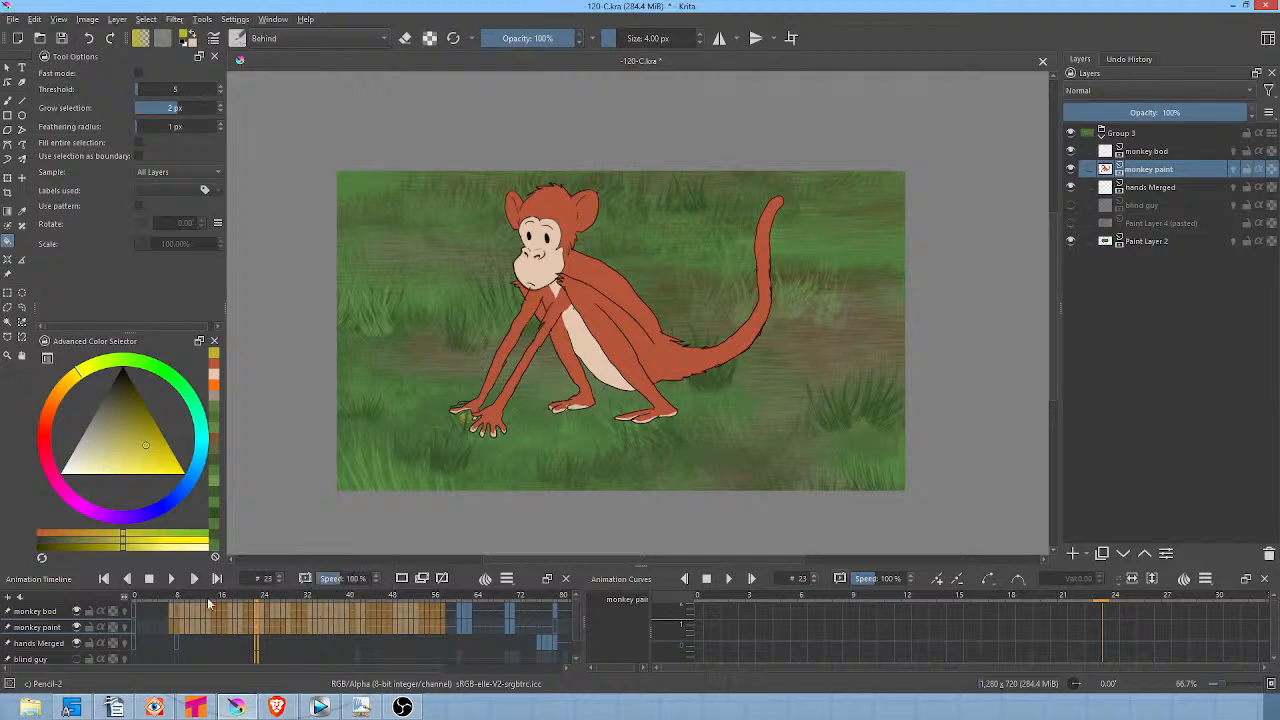
{"action": "left_click", "coordinate": [133, 607]}
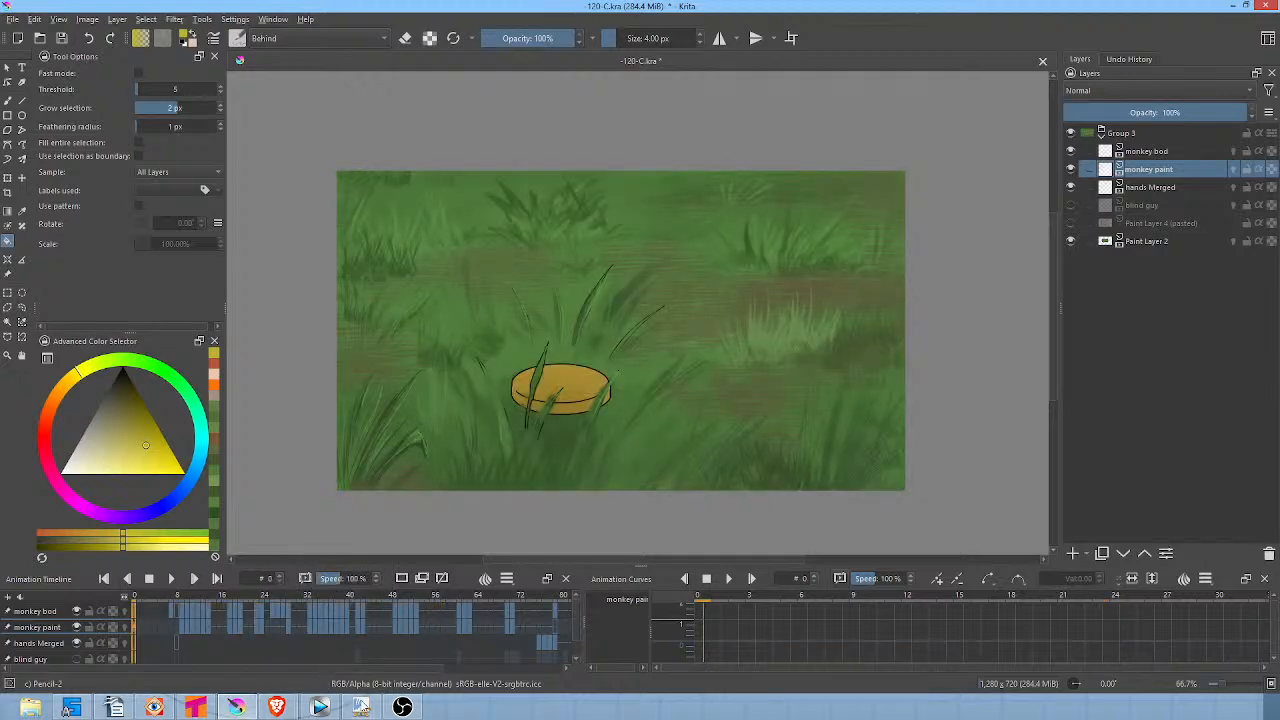
Switch to MyPaint and view the diagram with the Red River, My Computer, M and Bank bubbles.
{"action": "left_click", "coordinate": [362, 707]}
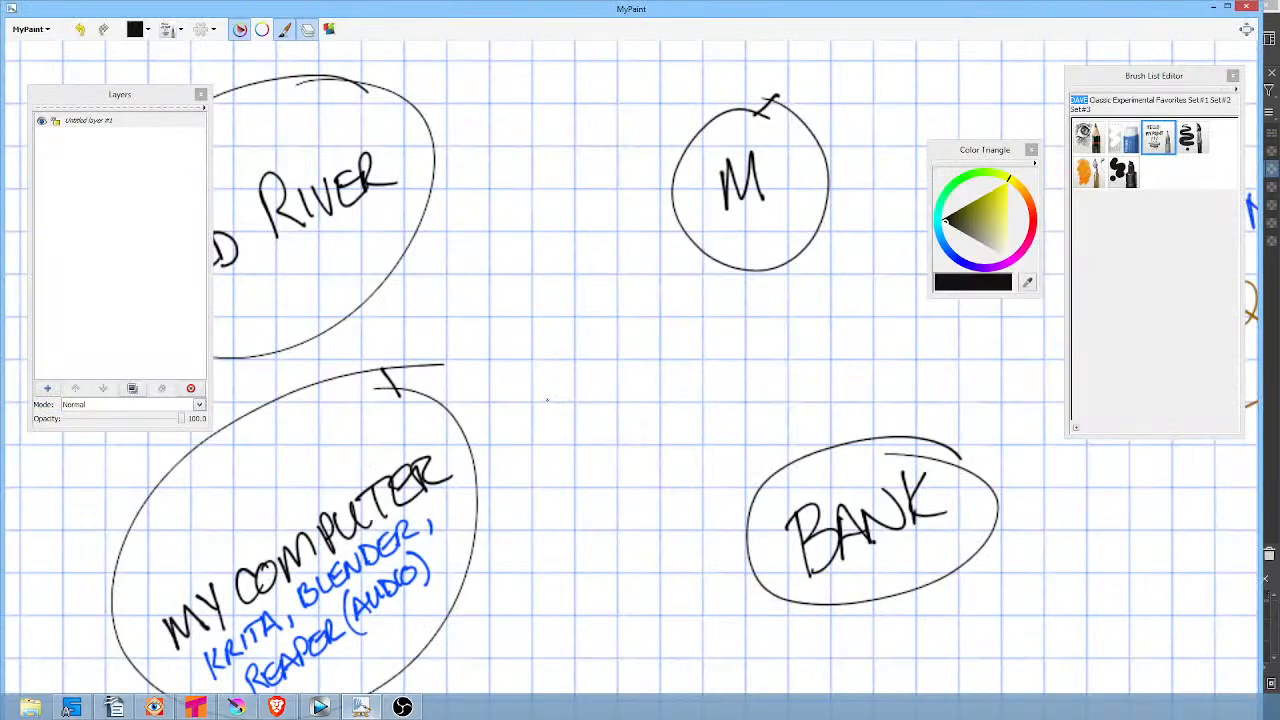
{"action": "left_click_drag", "start_coordinate": [588, 328], "coordinate": [684, 300]}
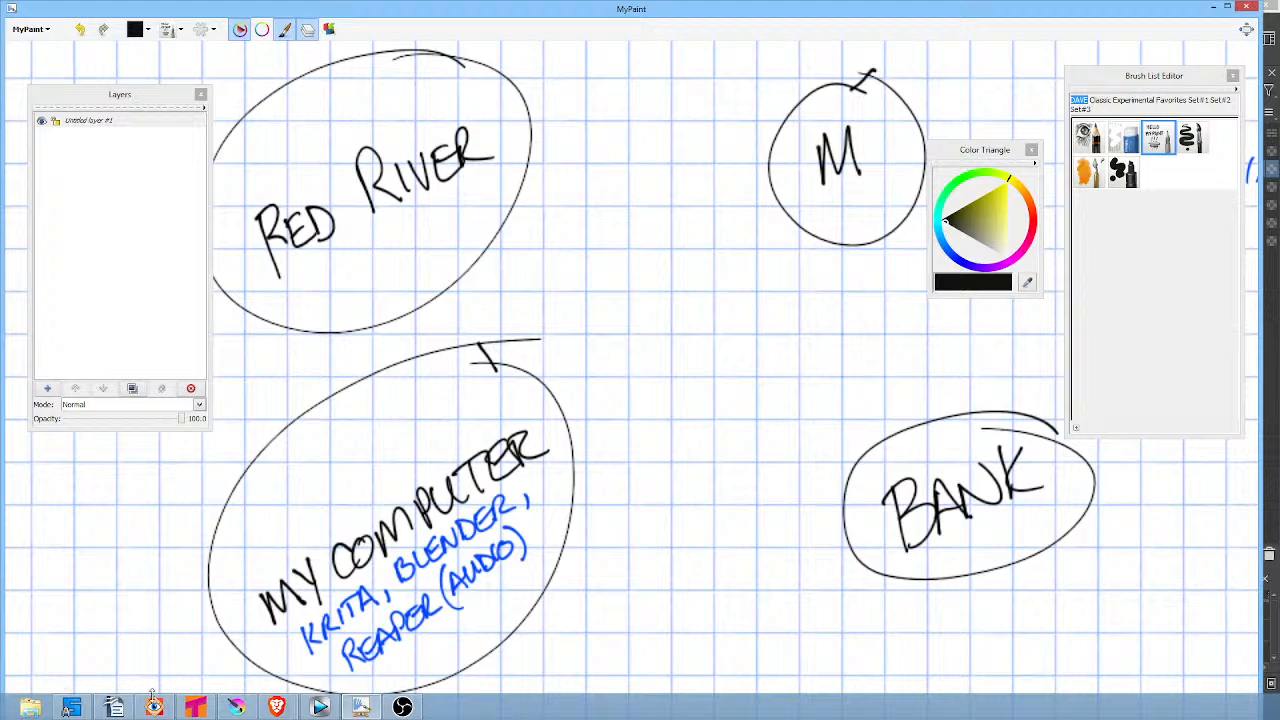
Switch back to Krita and examine the masks that can be added to the monkey paint layer, including the transform mask.
{"action": "left_click", "coordinate": [238, 707]}
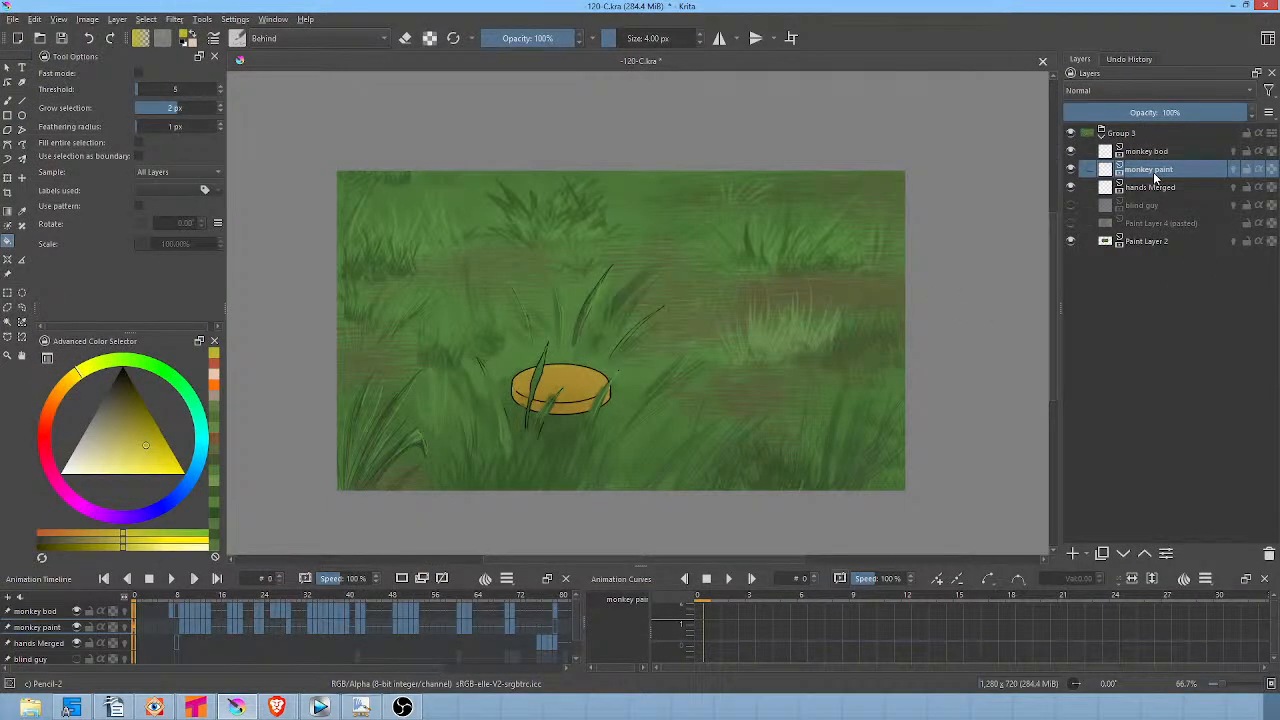
{"action": "mouse_move", "coordinate": [1155, 171]}
{"action": "right_click", "coordinate": [1148, 170]}
{"action": "mouse_move", "coordinate": [1150, 412]}
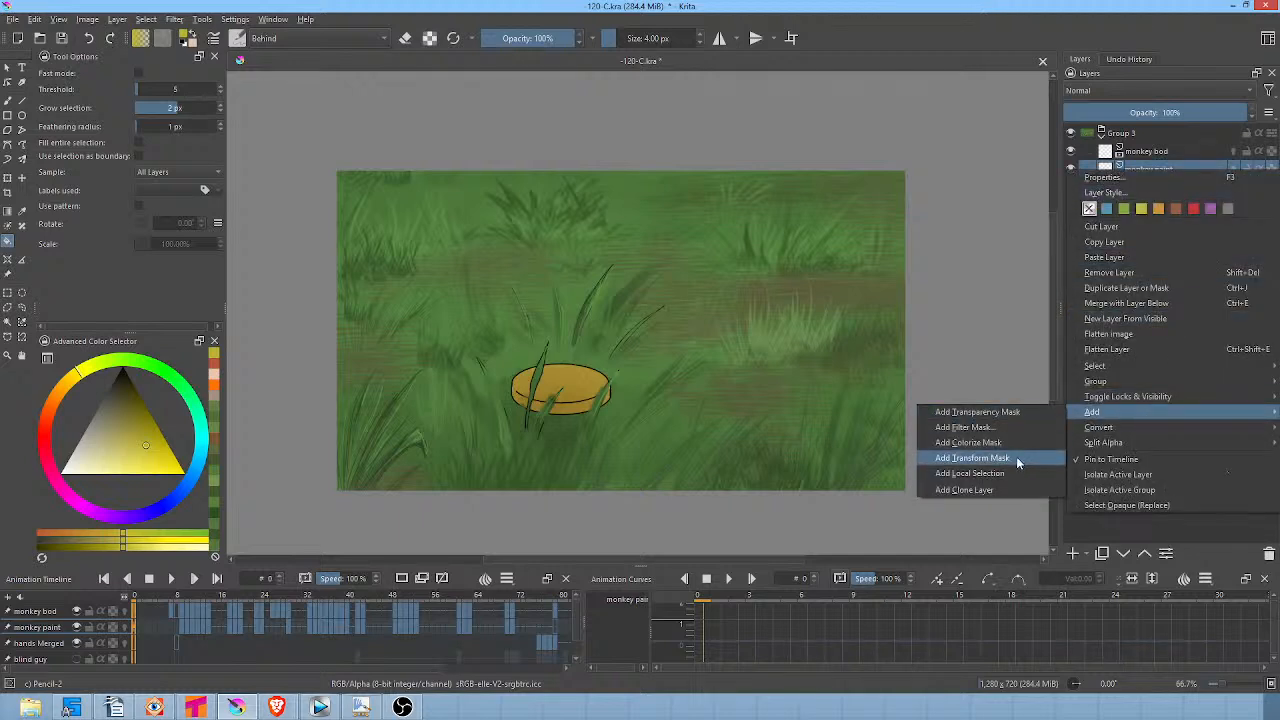
{"action": "left_click", "coordinate": [986, 59]}
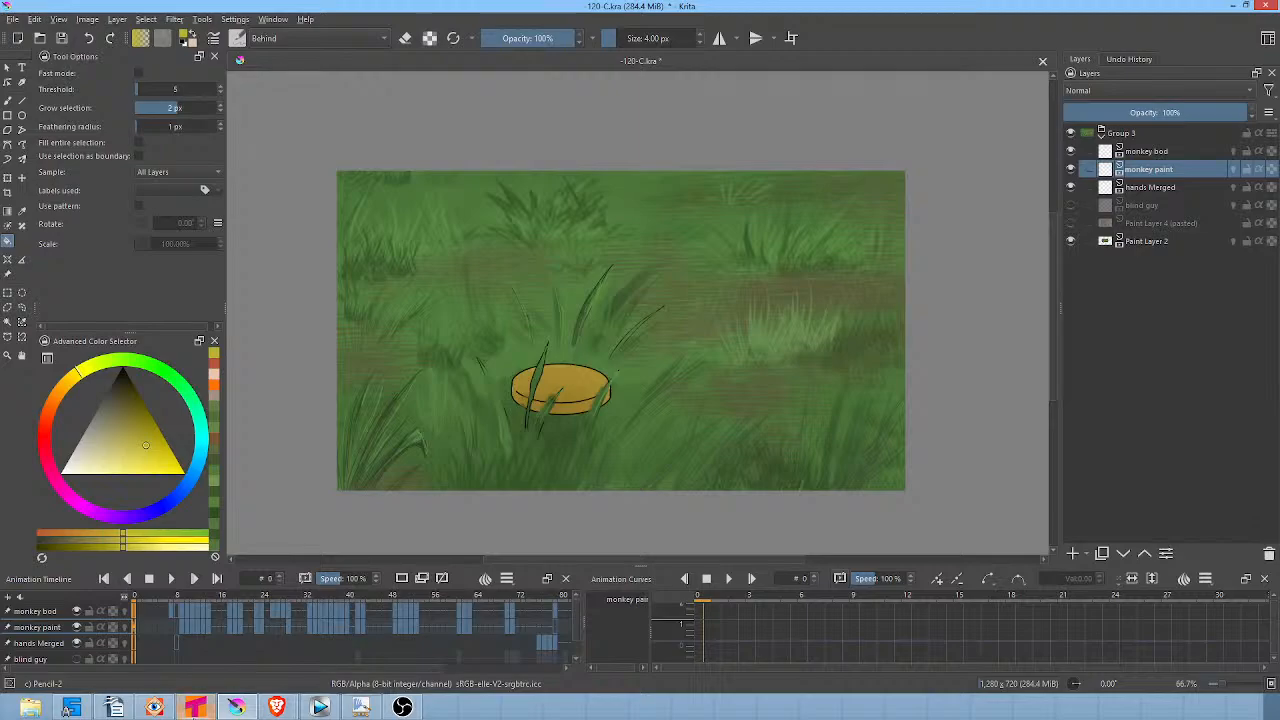
Switch to Tahoma2D and select the Col2_mesh column holding the hands mesh.
{"action": "left_click", "coordinate": [197, 711]}
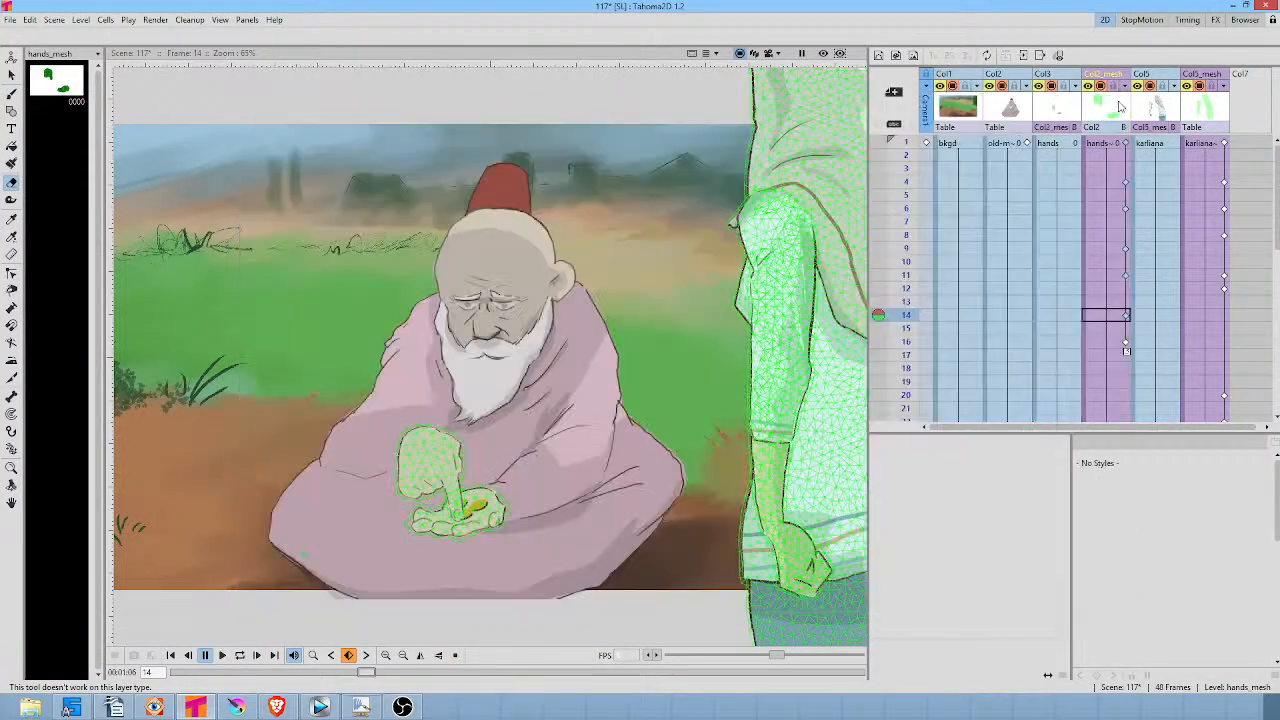
{"action": "left_click", "coordinate": [1117, 99]}
{"action": "left_click", "coordinate": [1113, 119]}
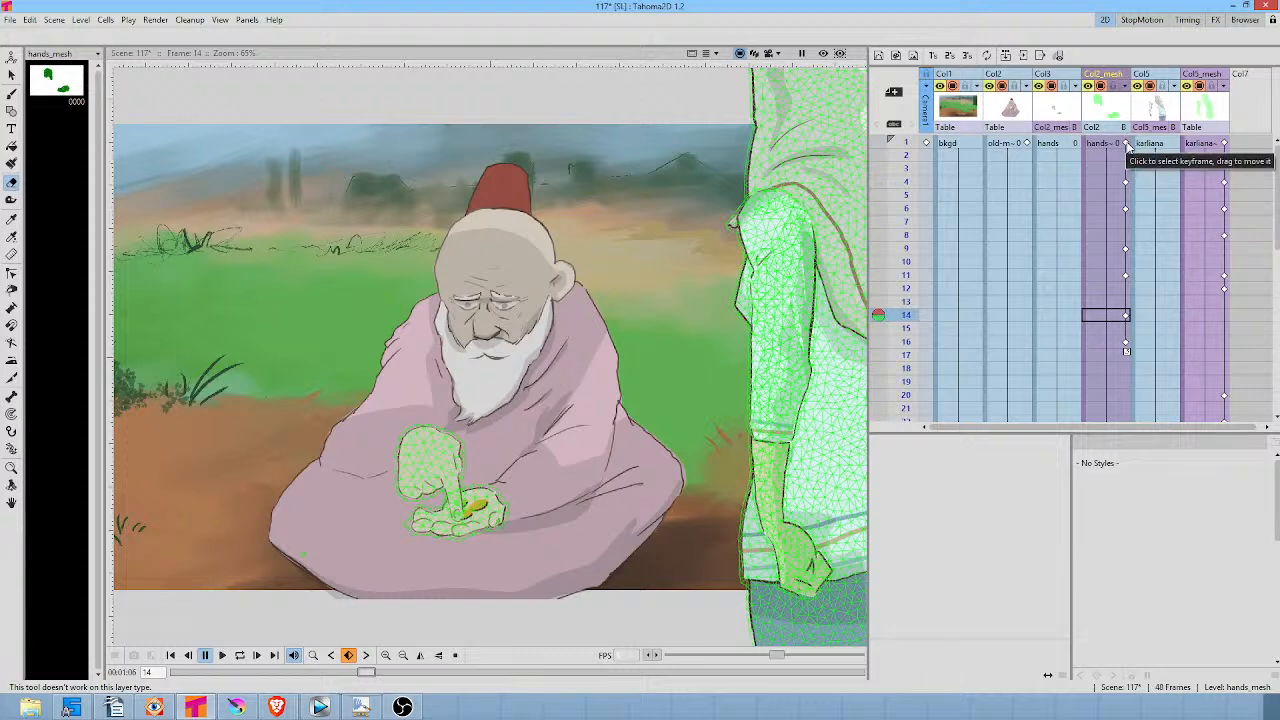
Review the hand poses at the hands mesh keyframes on frames 1, 4, 6, 9, 11, 14 and 16.
{"action": "left_click", "coordinate": [1126, 143]}
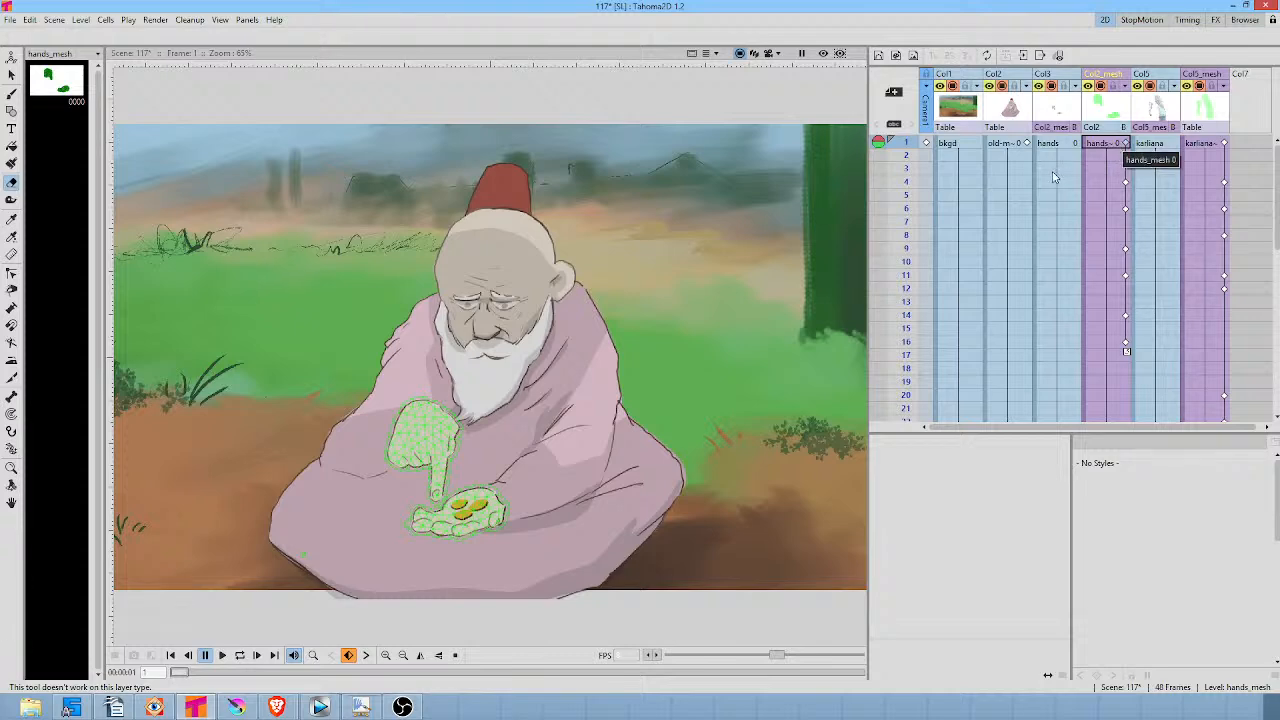
{"action": "scroll", "coordinate": [1053, 178], "scroll_direction": "down", "scroll_amount": 5}
{"action": "scroll", "coordinate": [1053, 178], "scroll_direction": "up", "scroll_amount": 5}
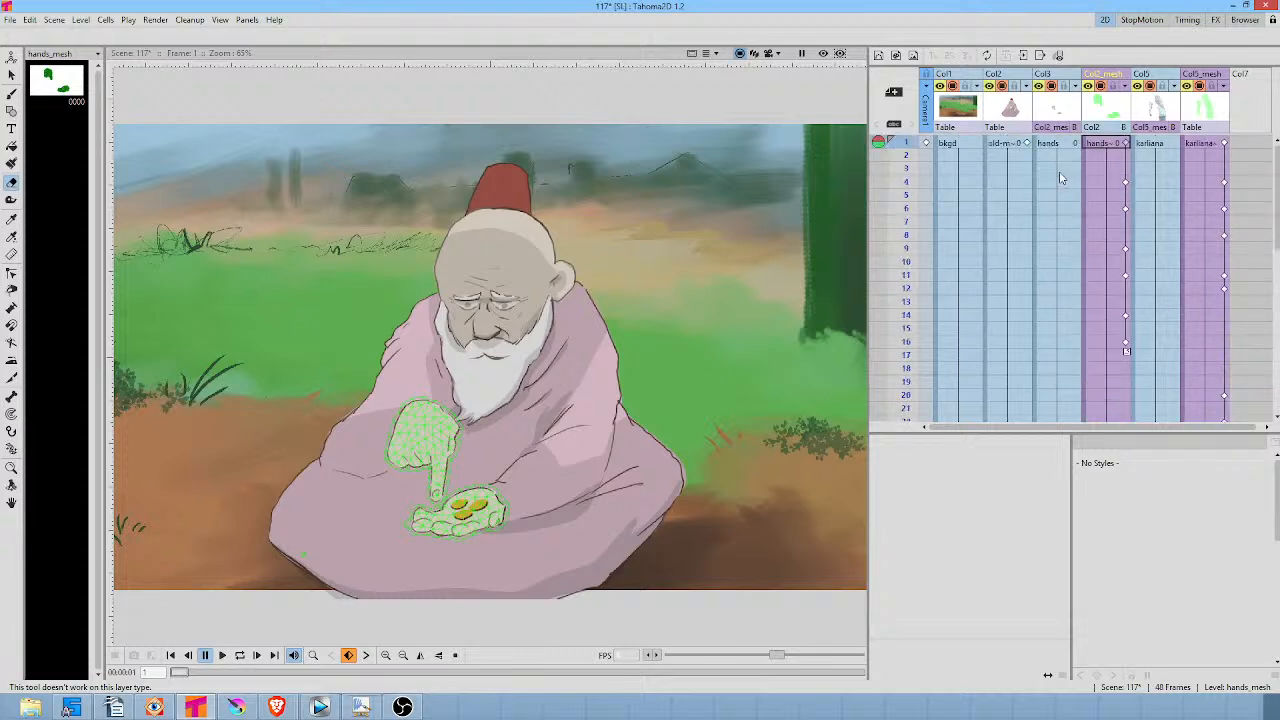
{"action": "left_click", "coordinate": [1127, 183]}
{"action": "left_click", "coordinate": [1128, 209]}
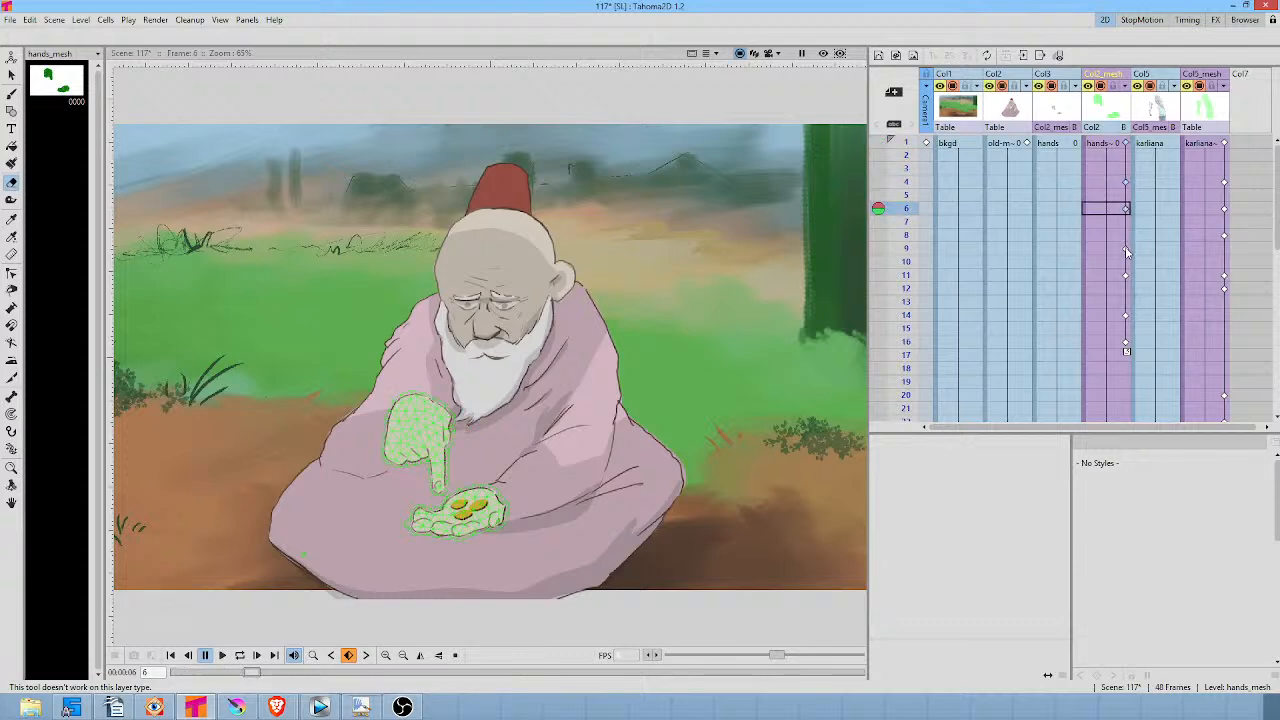
{"action": "left_click", "coordinate": [1127, 249]}
{"action": "left_click", "coordinate": [1127, 275]}
{"action": "left_click", "coordinate": [1127, 315]}
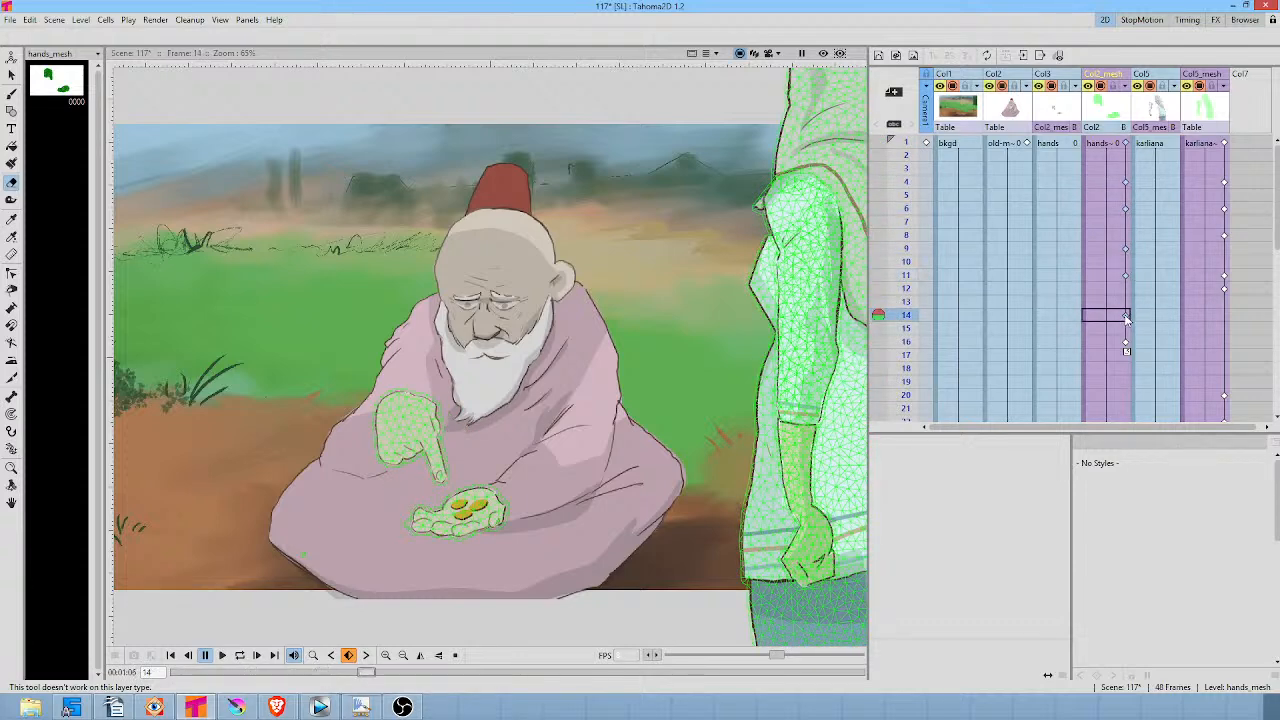
{"action": "left_click", "coordinate": [1126, 345]}
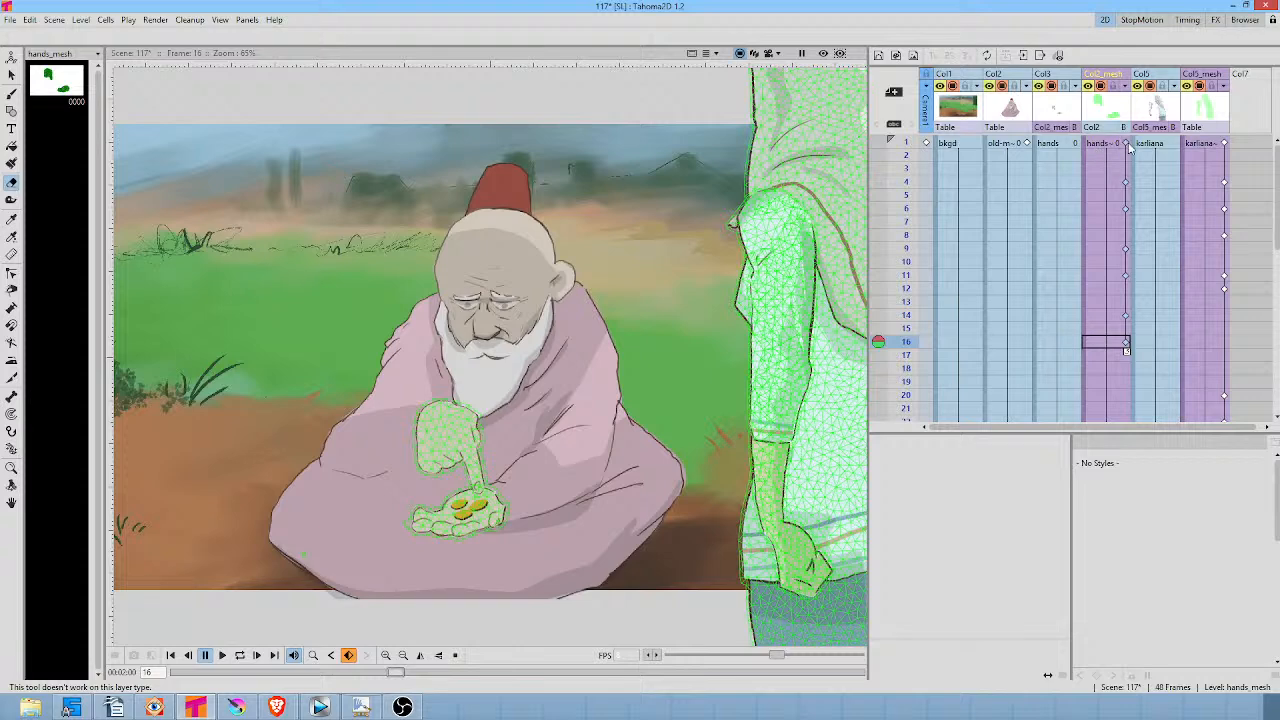
Examine the keyframe commands for the hands mesh and the Reframe options of its column.
{"action": "right_click", "coordinate": [1126, 145]}
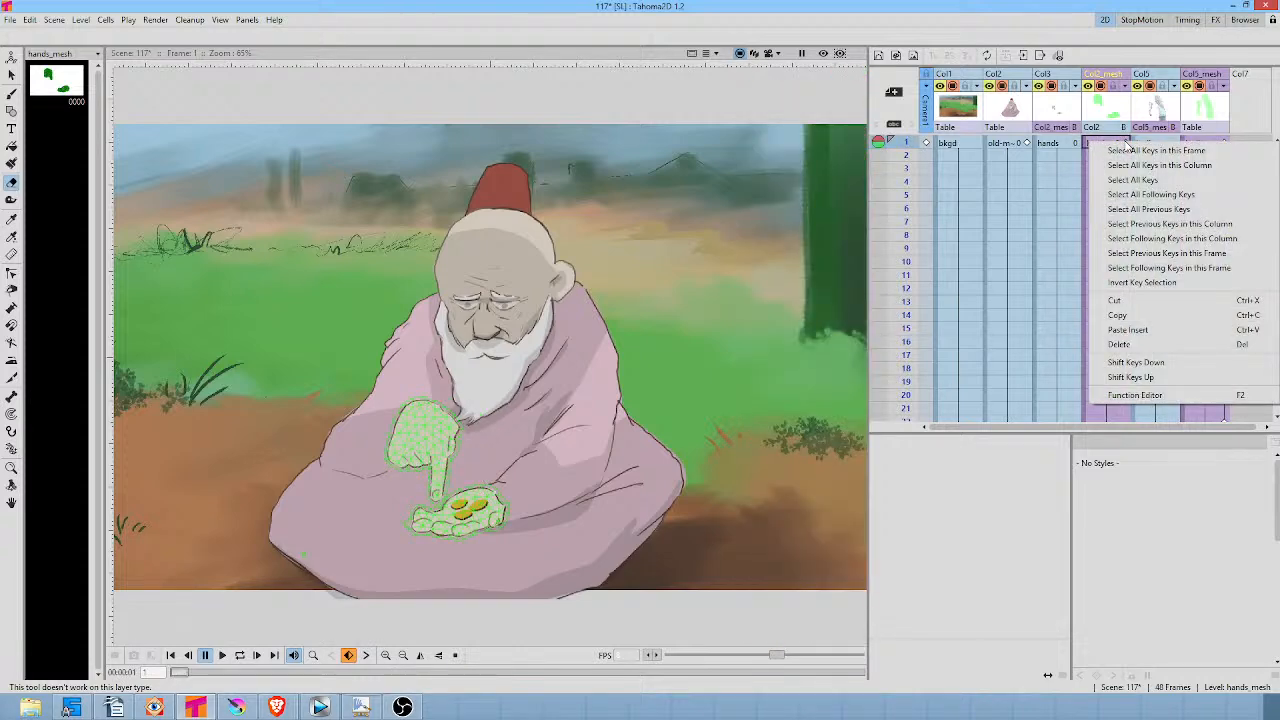
{"action": "right_click", "coordinate": [1107, 112]}
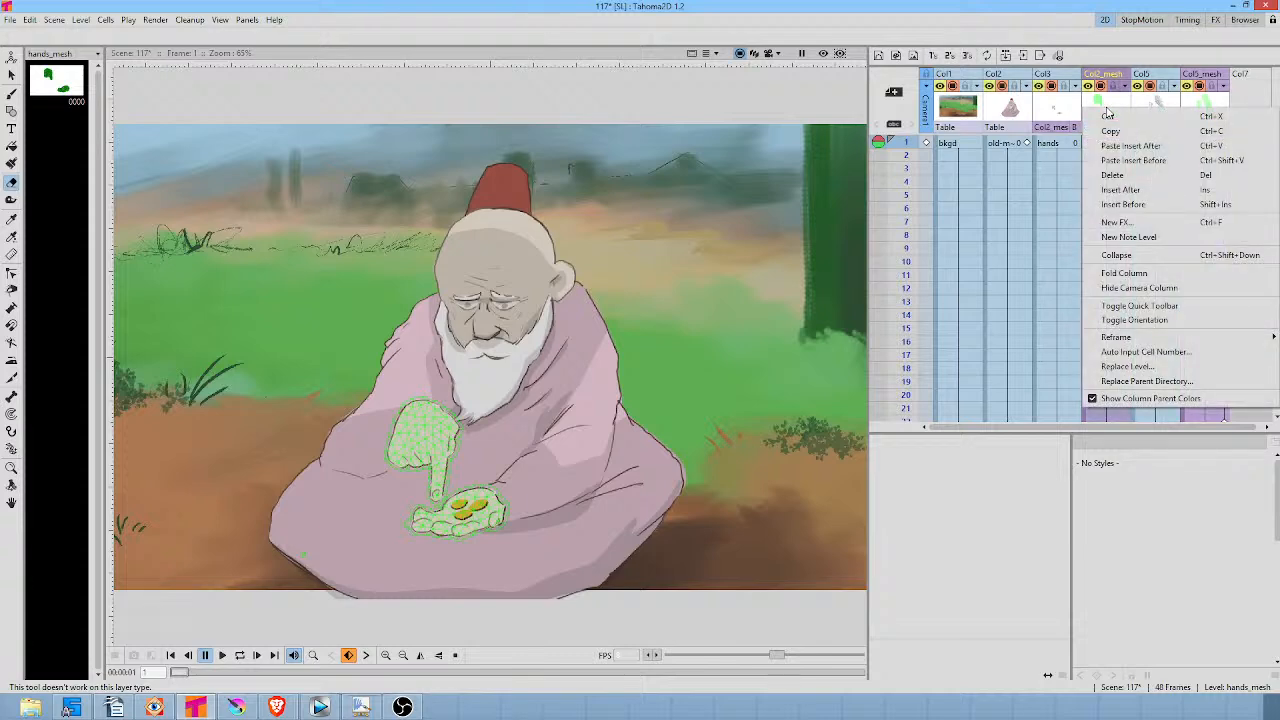
{"action": "mouse_move", "coordinate": [1166, 343]}
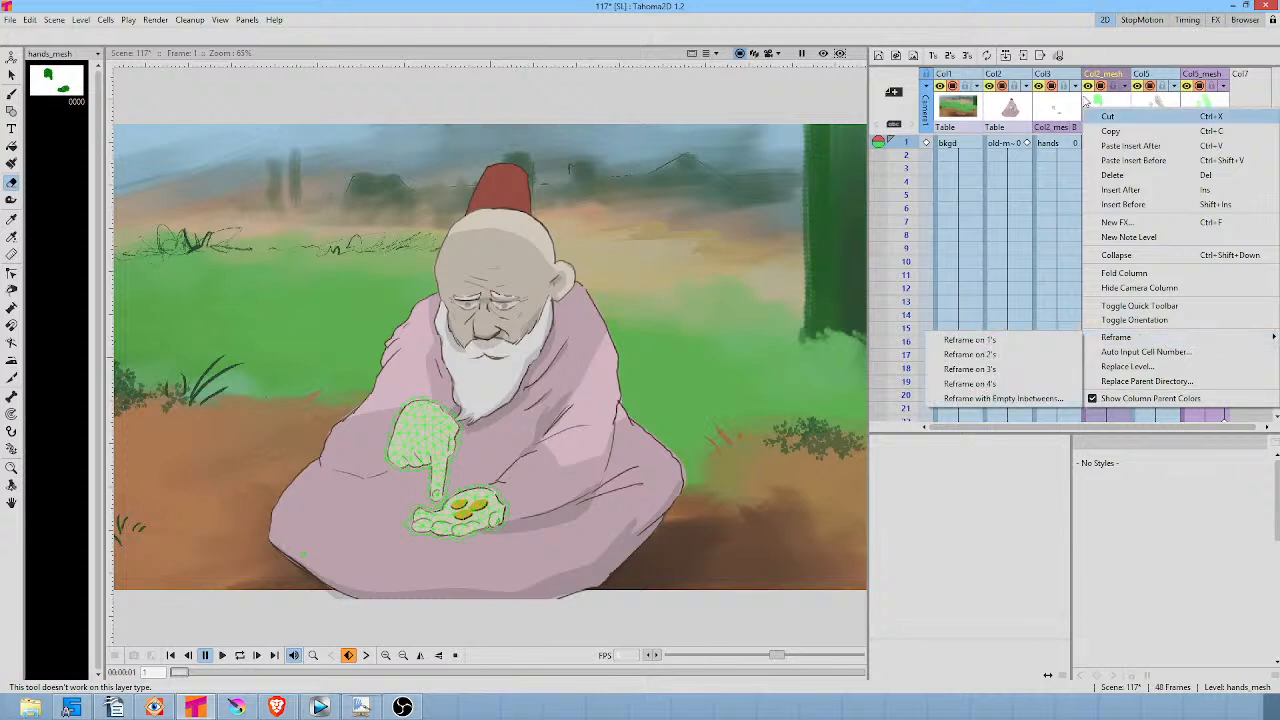
{"action": "left_click", "coordinate": [1122, 75]}
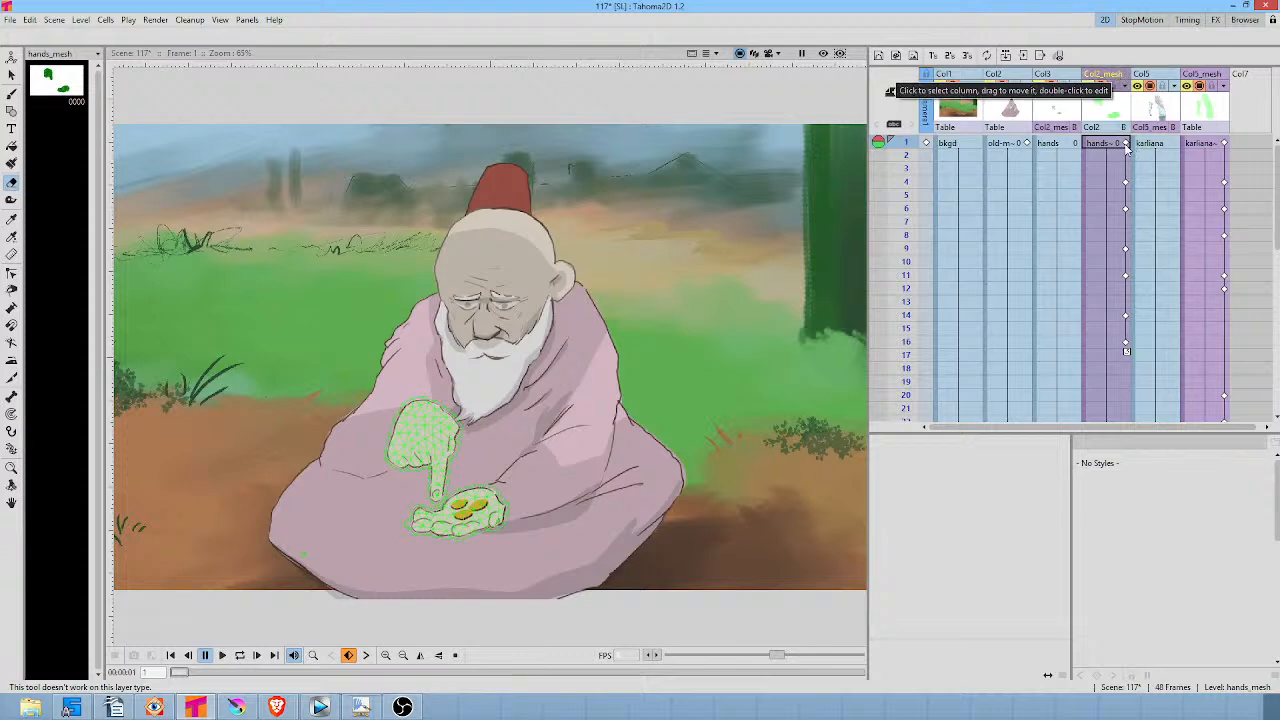
Select frames 1 to 14 of the hands level in the Col3 column.
{"action": "left_click", "coordinate": [1063, 145]}
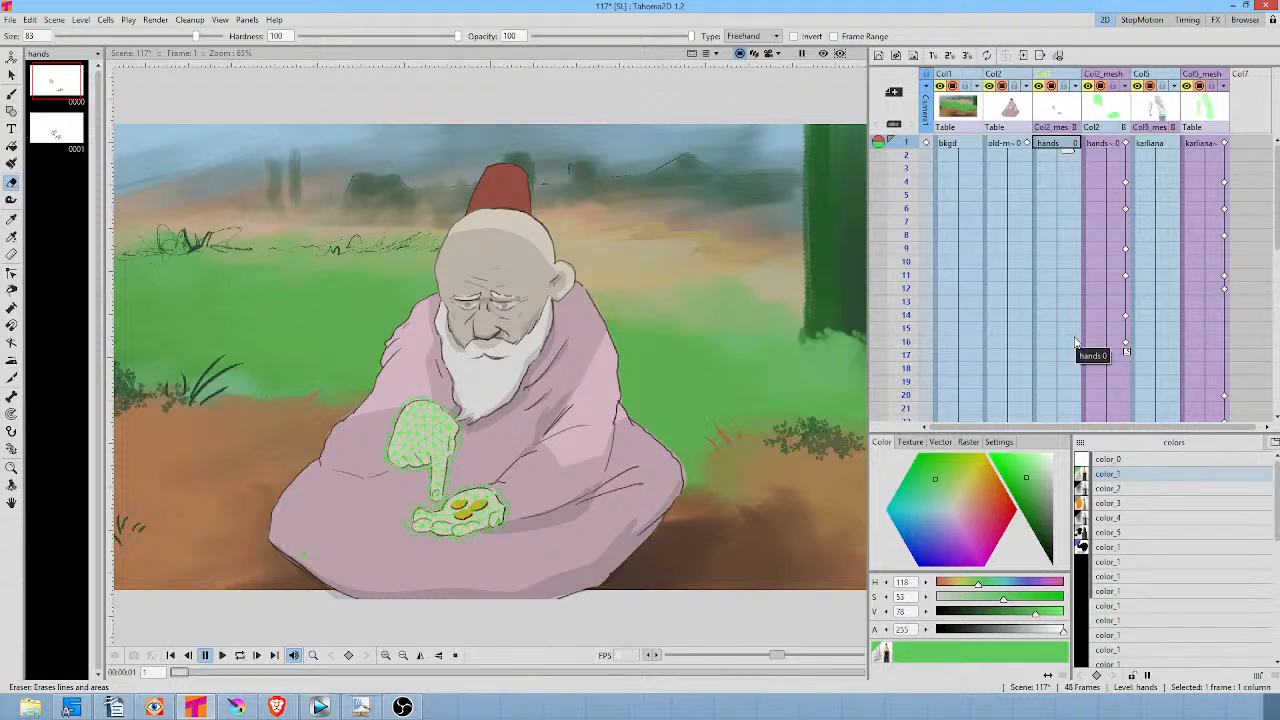
{"action": "left_click", "coordinate": [1068, 80]}
{"action": "left_click", "coordinate": [1066, 146]}
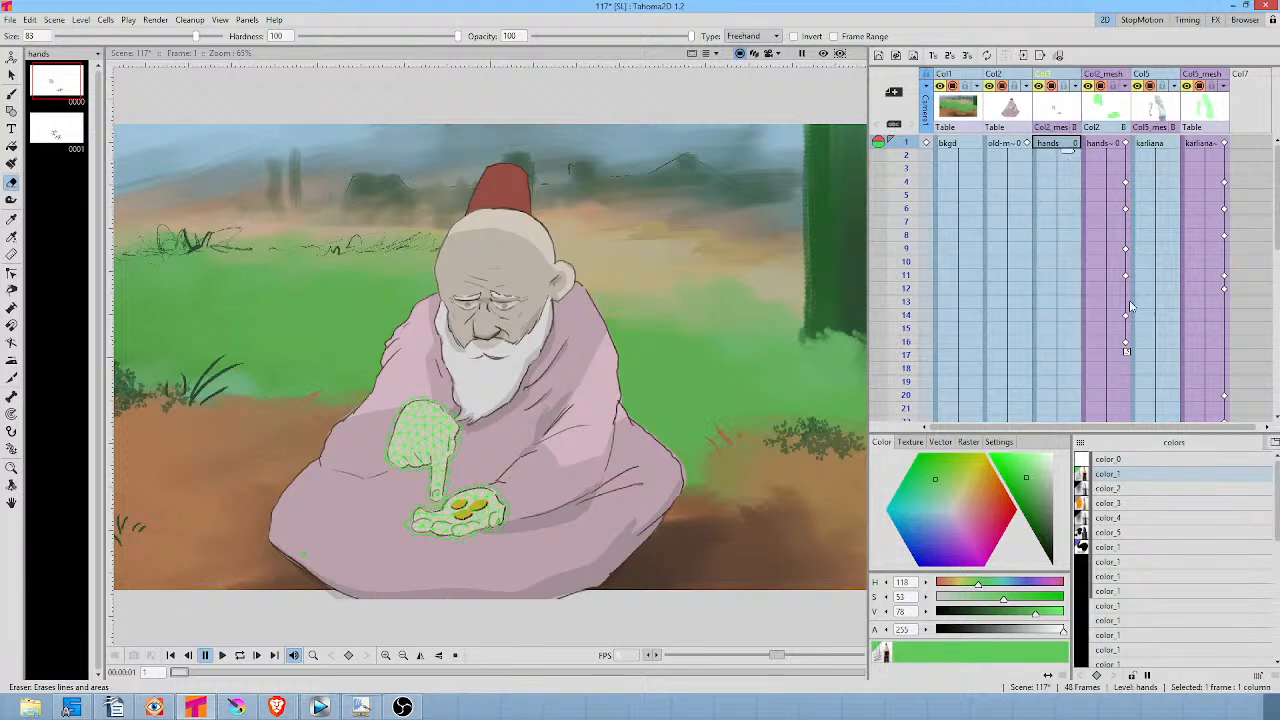
{"action": "left_click", "coordinate": [1064, 316], "text": "shift"}
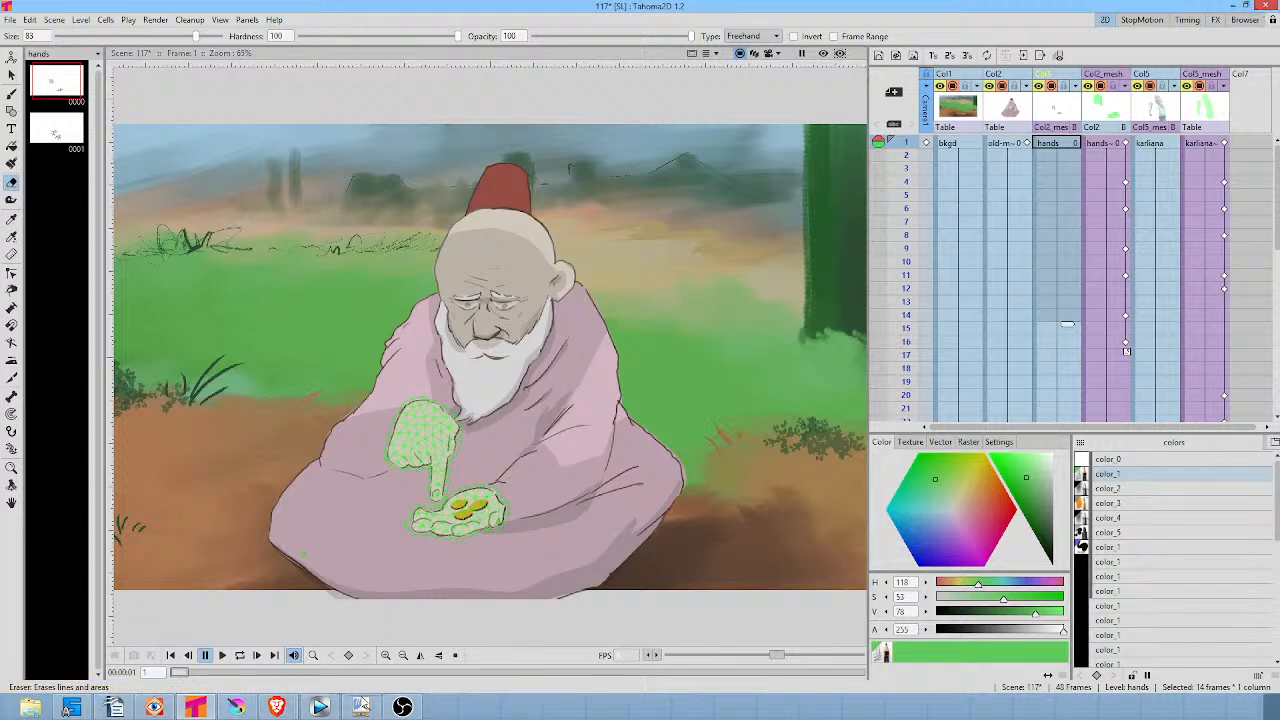
Switch to Krita and scrub the monkey animation from the start to frame 28.
{"action": "left_click", "coordinate": [237, 707]}
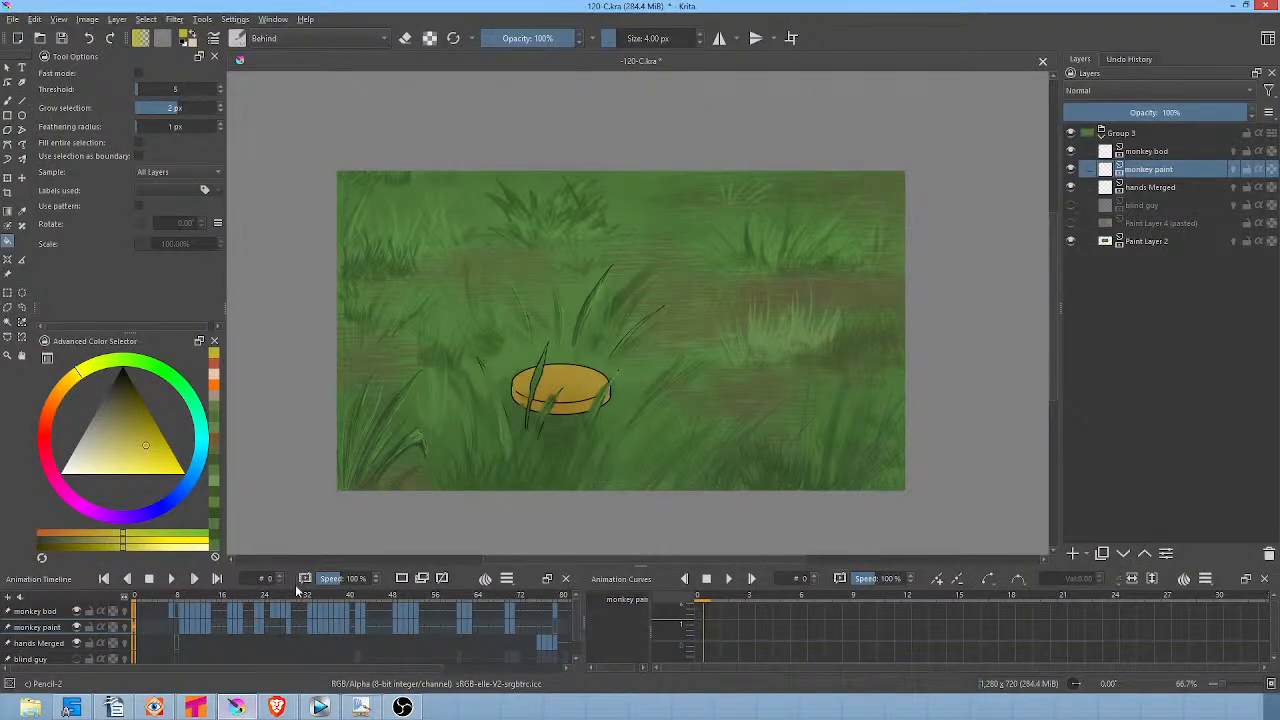
{"action": "left_click_drag", "start_coordinate": [140, 598], "coordinate": [284, 604]}
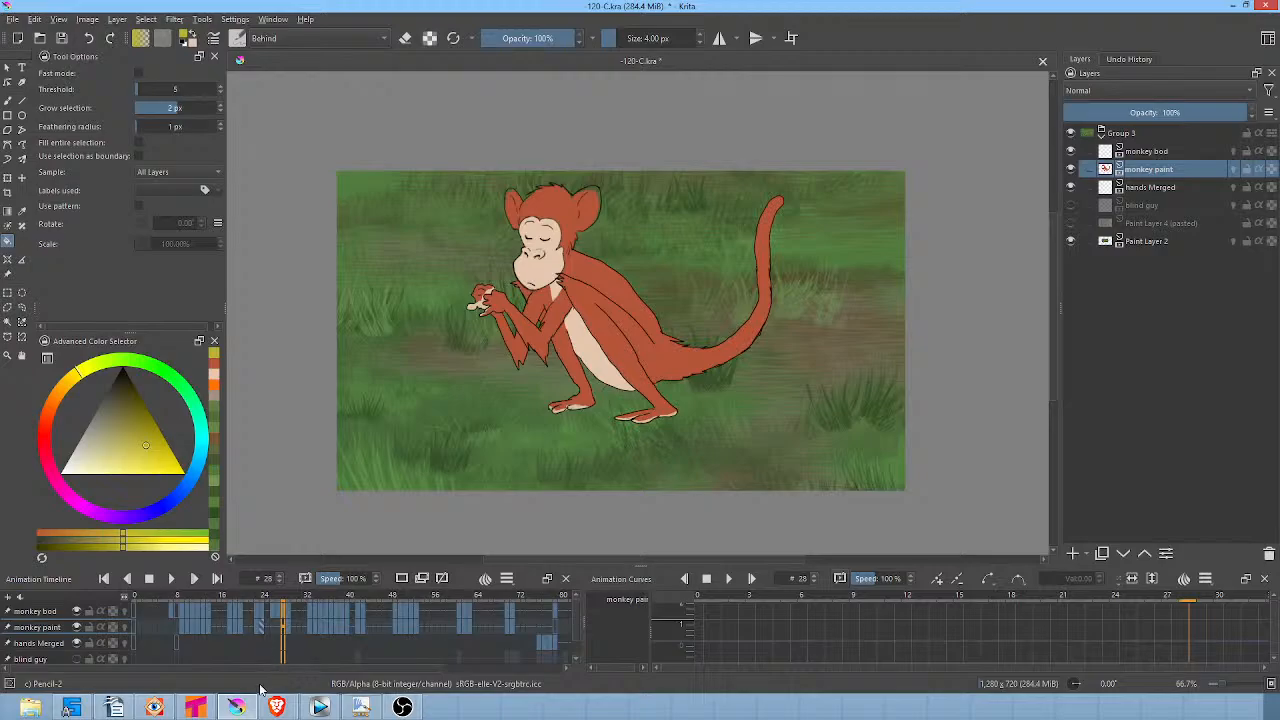
Return to Tahoma2D and examine the Edit Cell Numbers options, including Time Stretch, for the selected hands cells.
{"action": "left_click", "coordinate": [205, 707]}
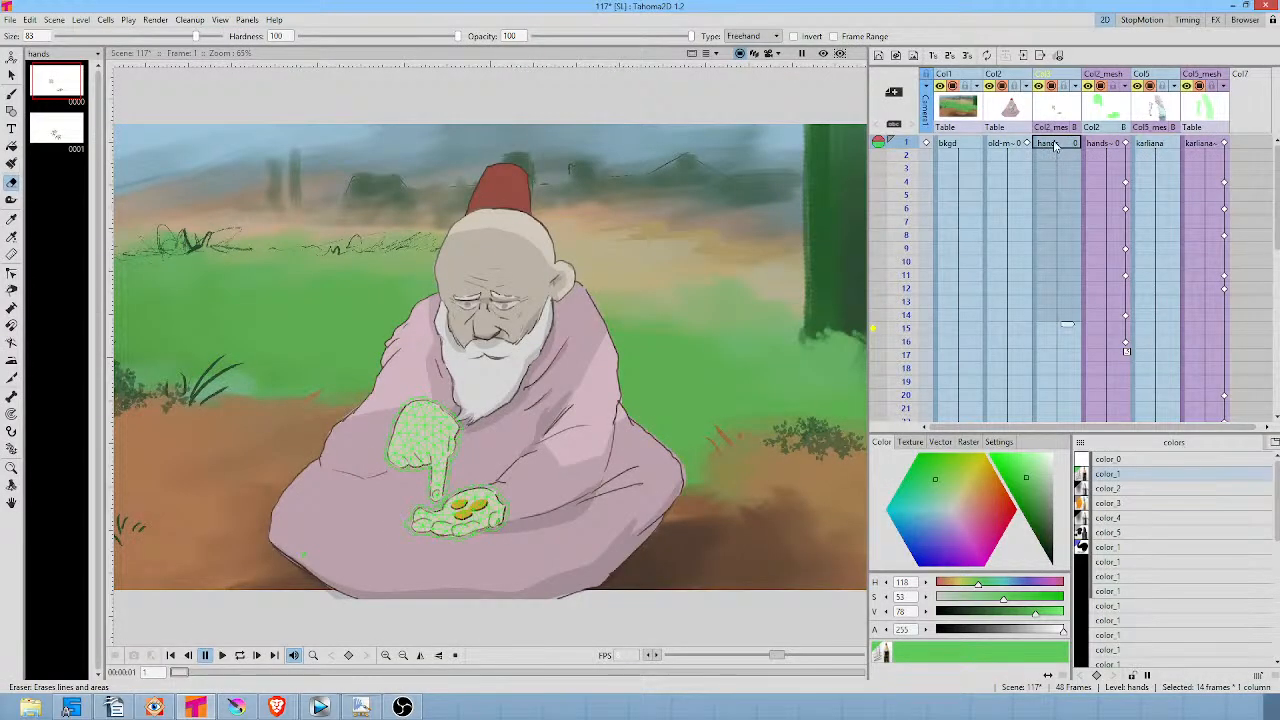
{"action": "right_click", "coordinate": [1055, 145]}
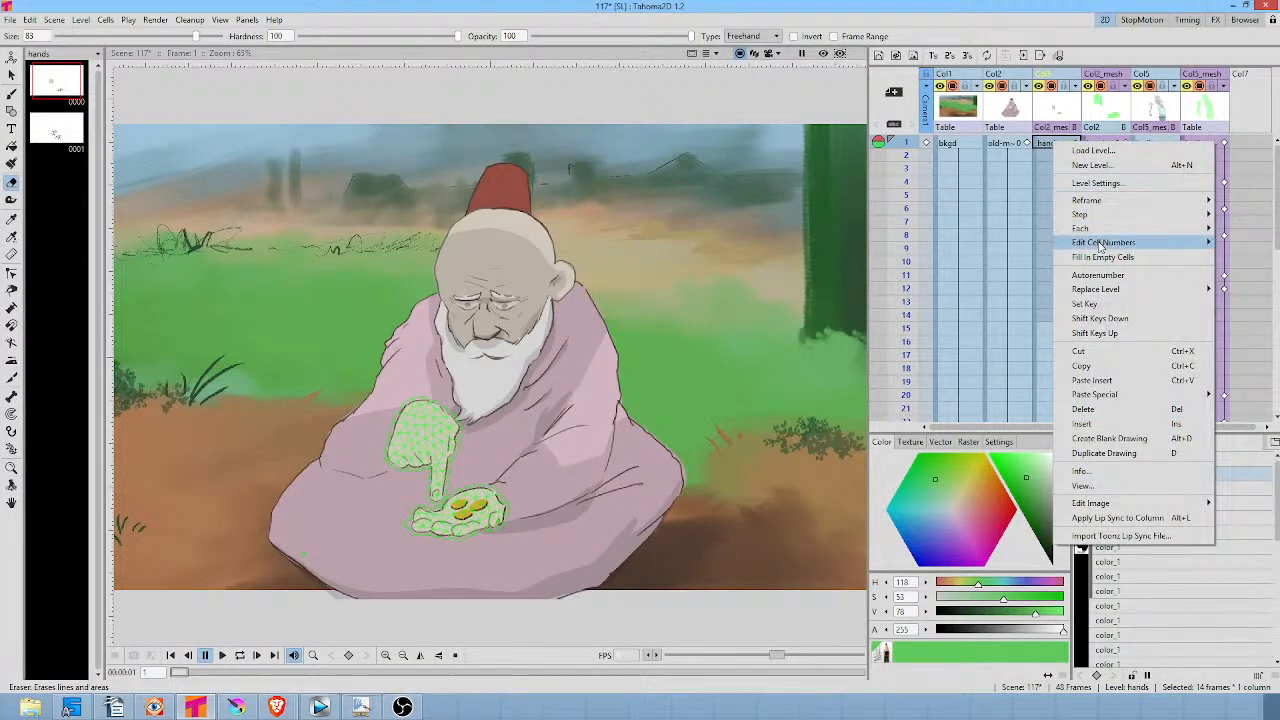
{"action": "mouse_move", "coordinate": [1102, 245]}
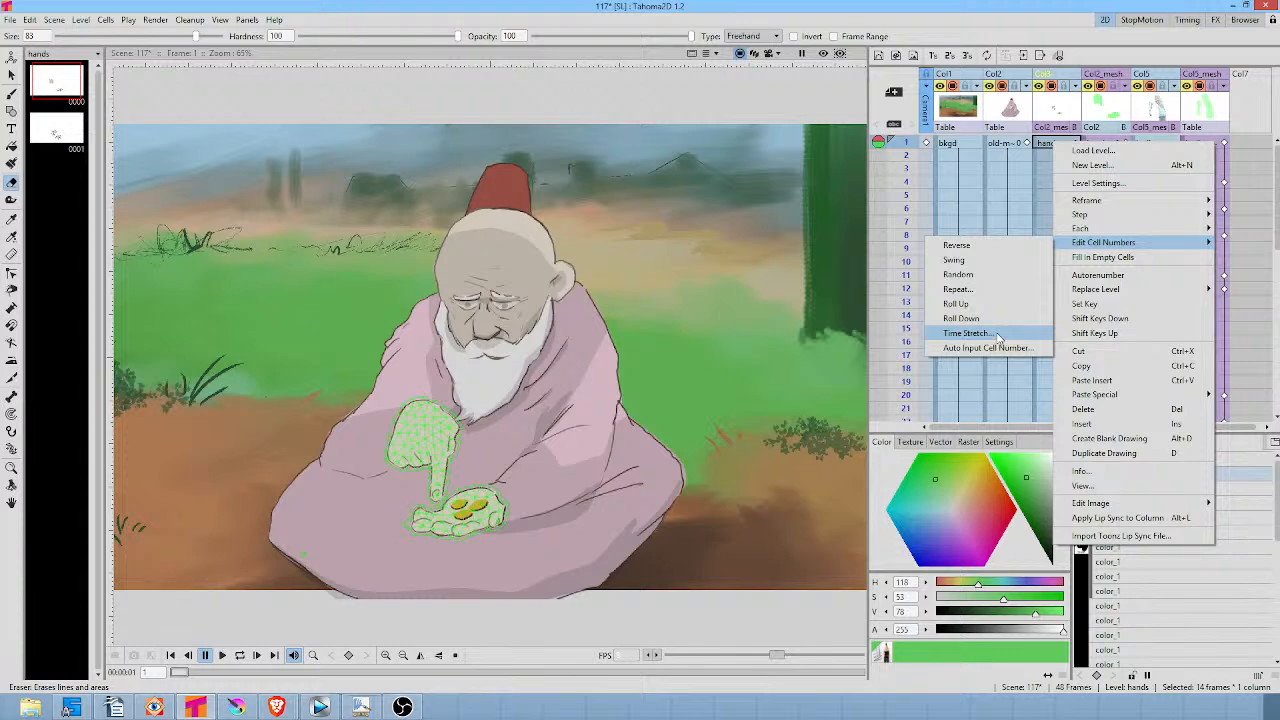
Select frames 1 to 18 of the hands mesh column and examine its keyframe and cell commands.
{"action": "left_click", "coordinate": [1117, 143]}
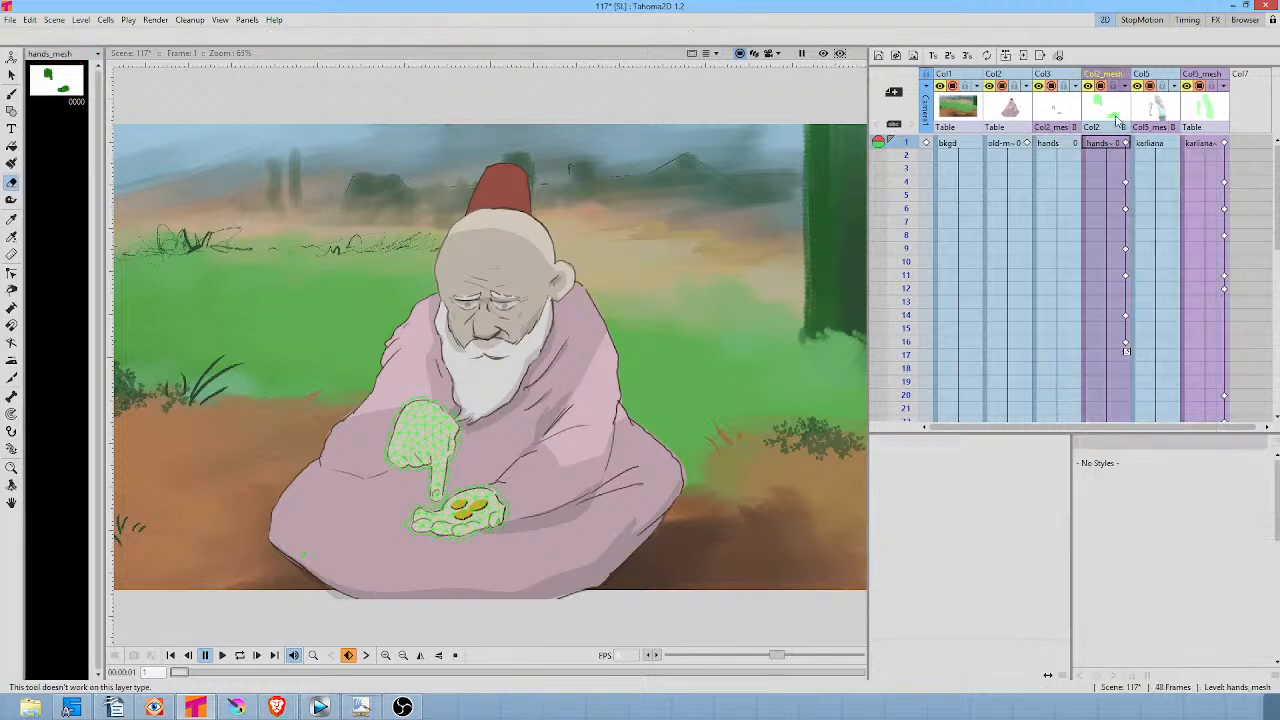
{"action": "left_click", "coordinate": [1116, 373], "text": "shift"}
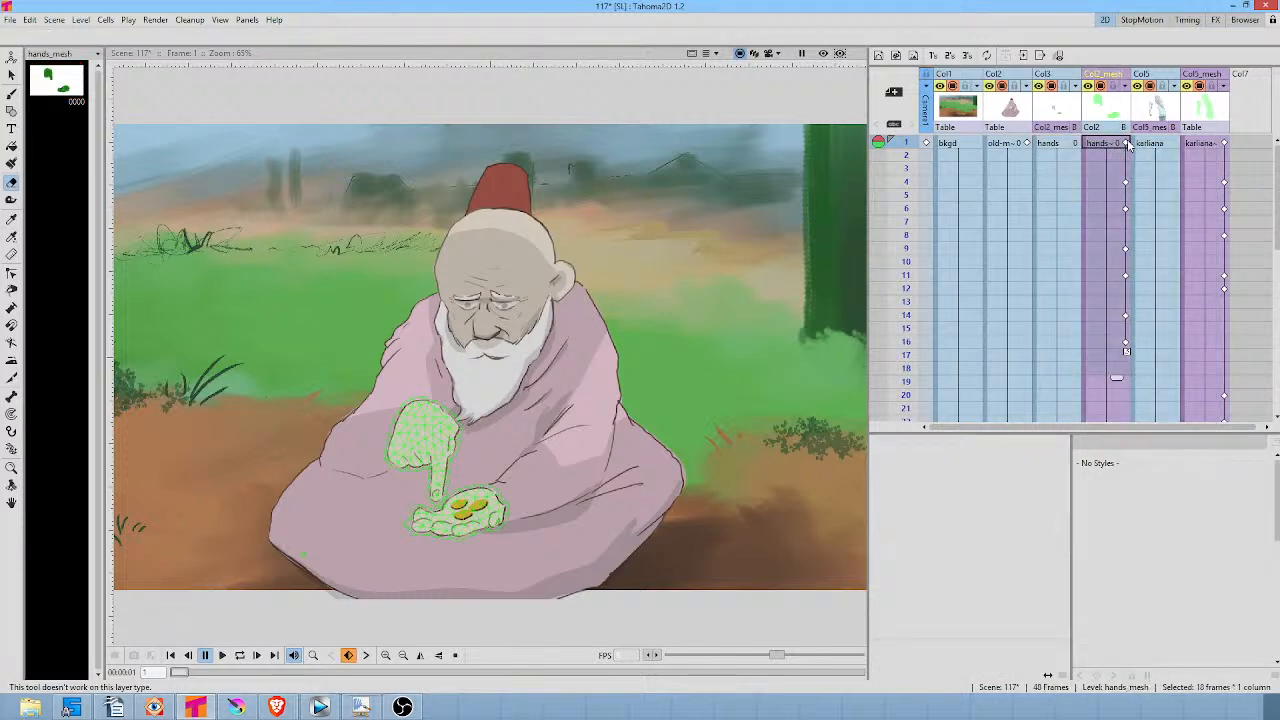
{"action": "right_click", "coordinate": [1127, 145]}
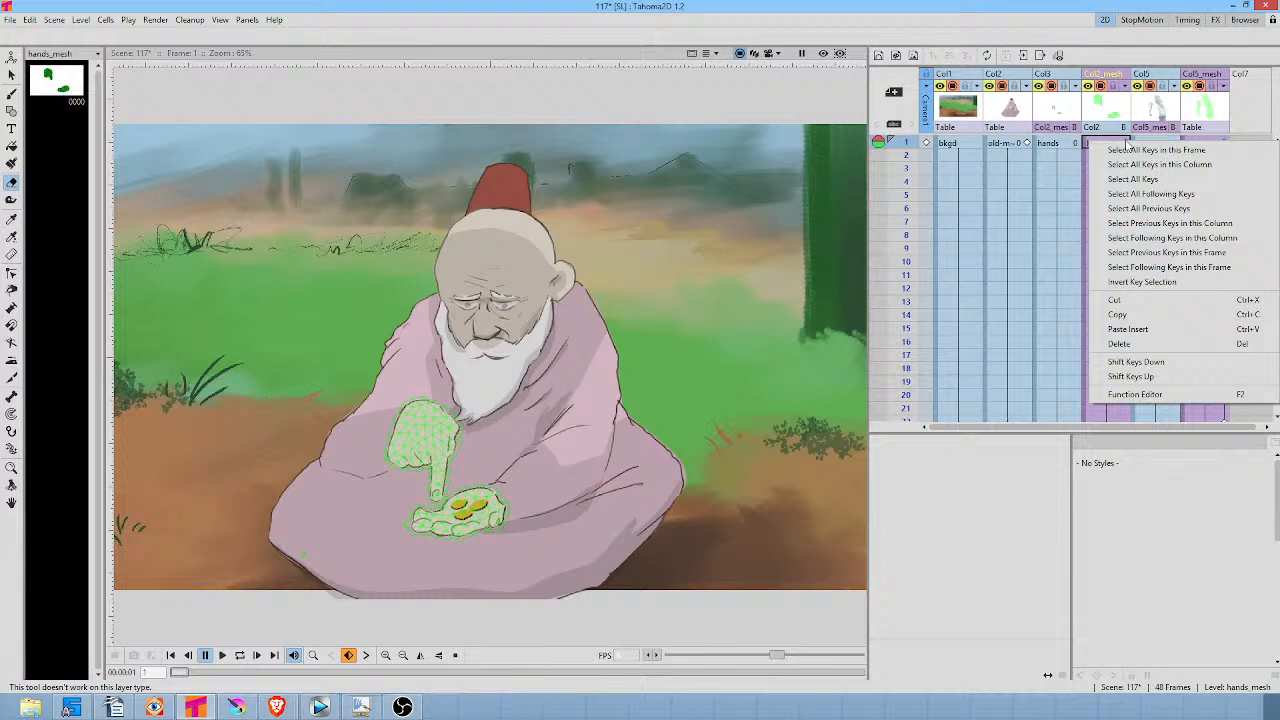
{"action": "key", "text": "Escape"}
{"action": "right_click", "coordinate": [1100, 145]}
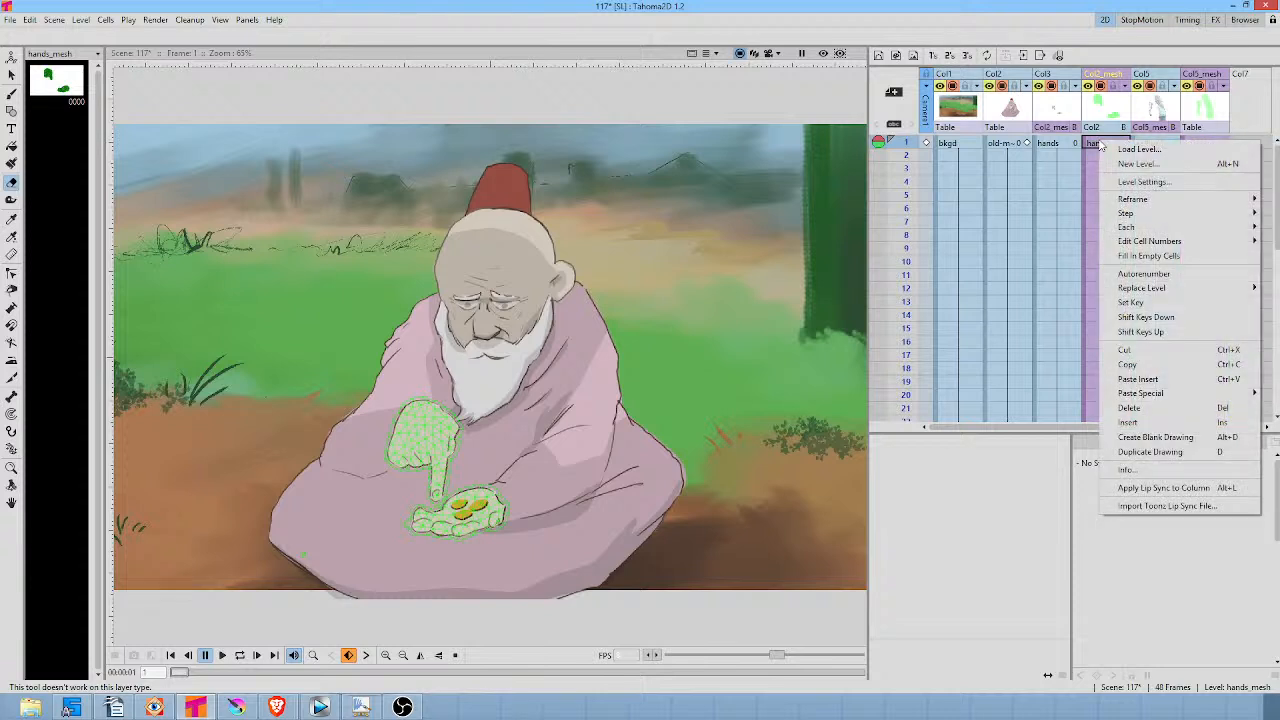
{"action": "key", "text": "Escape"}
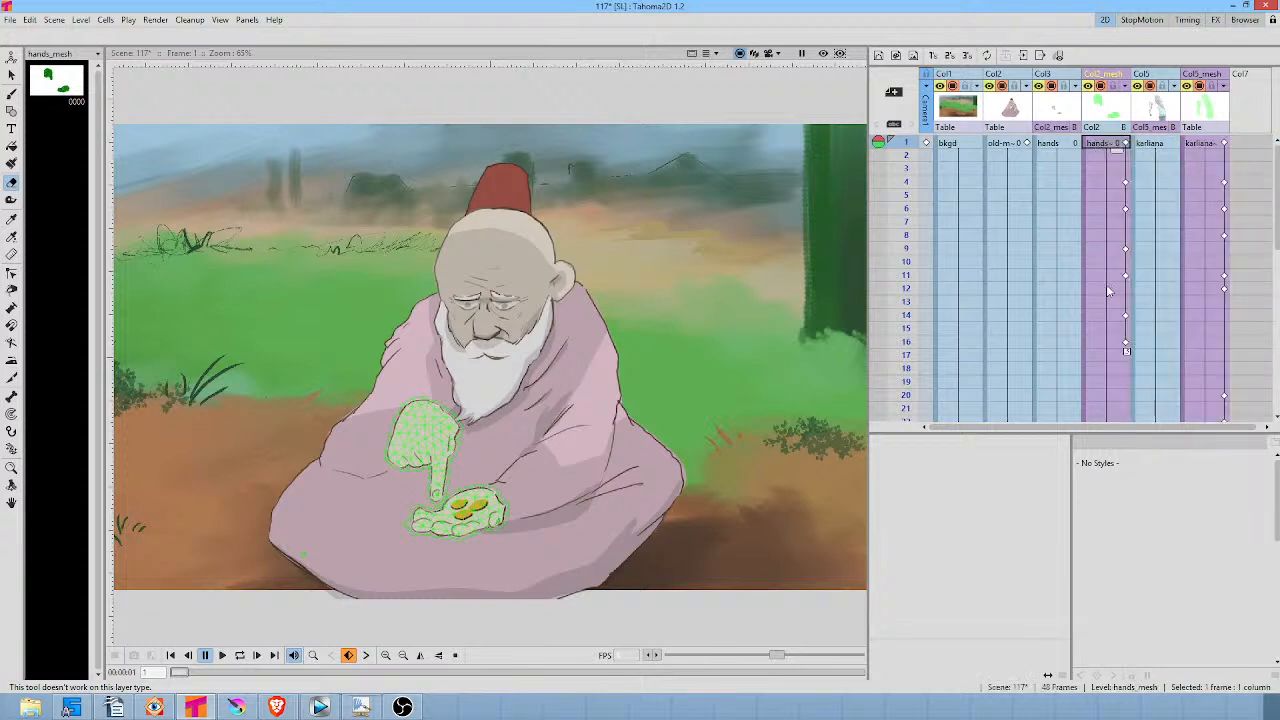
Time-stretch the selected hands mesh cells to a new range of 6.
{"action": "right_click", "coordinate": [1103, 145]}
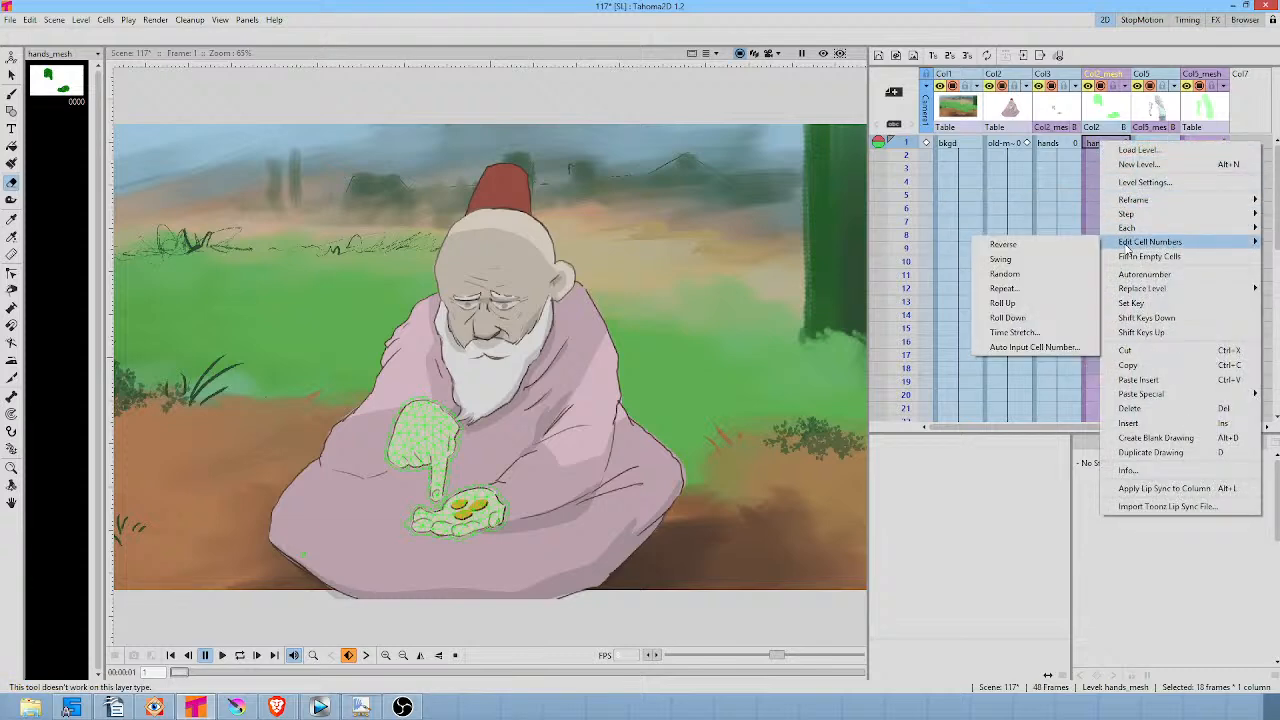
{"action": "left_click", "coordinate": [1057, 340]}
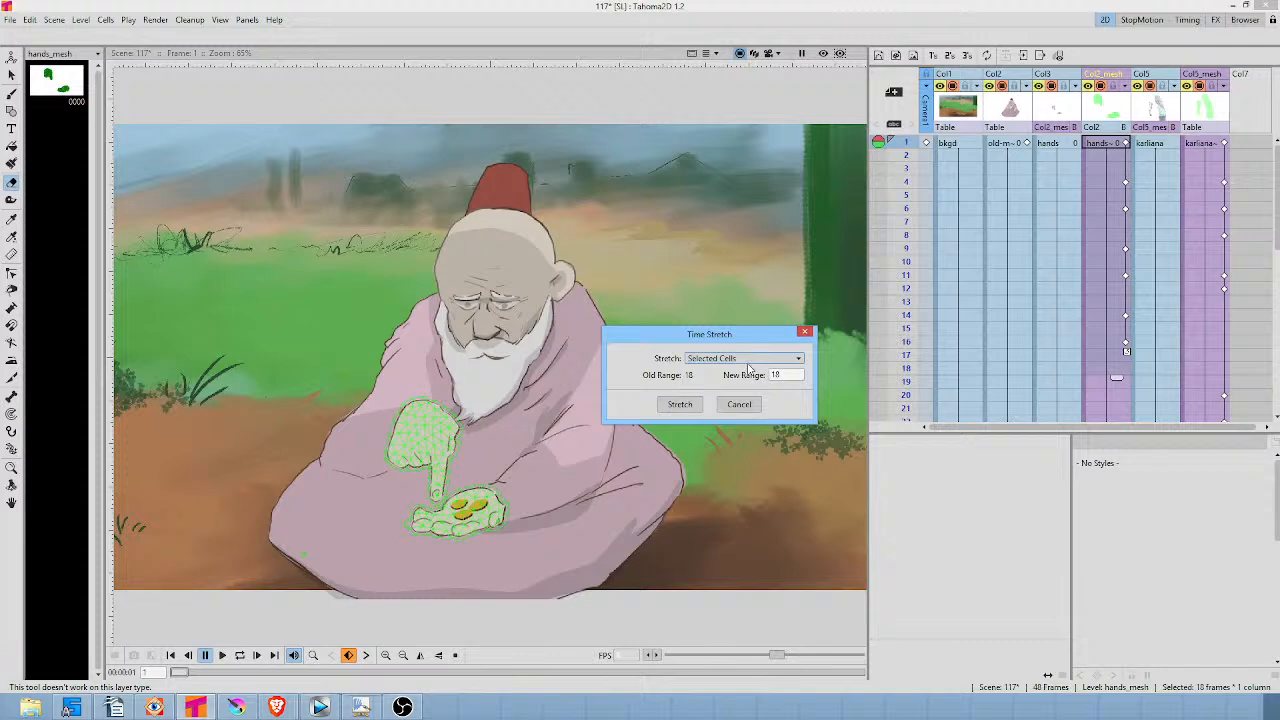
{"action": "double_click", "coordinate": [789, 374]}
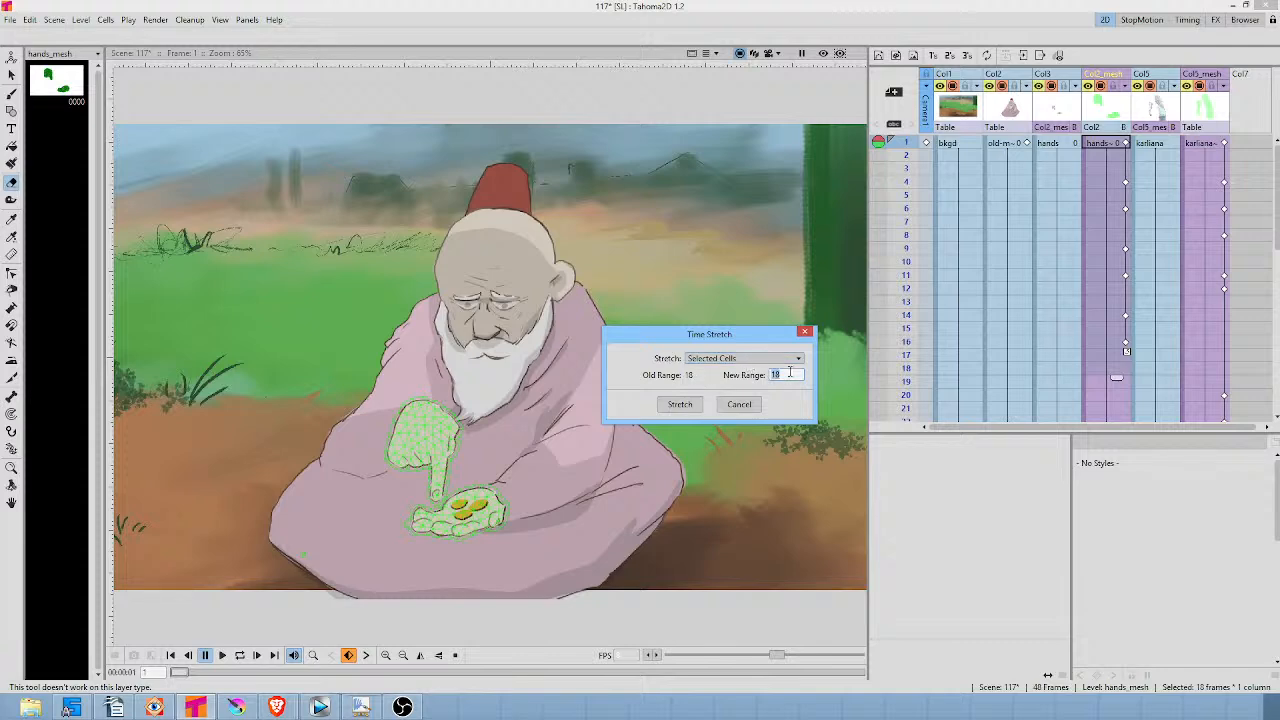
{"action": "type", "text": "6"}
{"action": "left_click", "coordinate": [681, 405]}
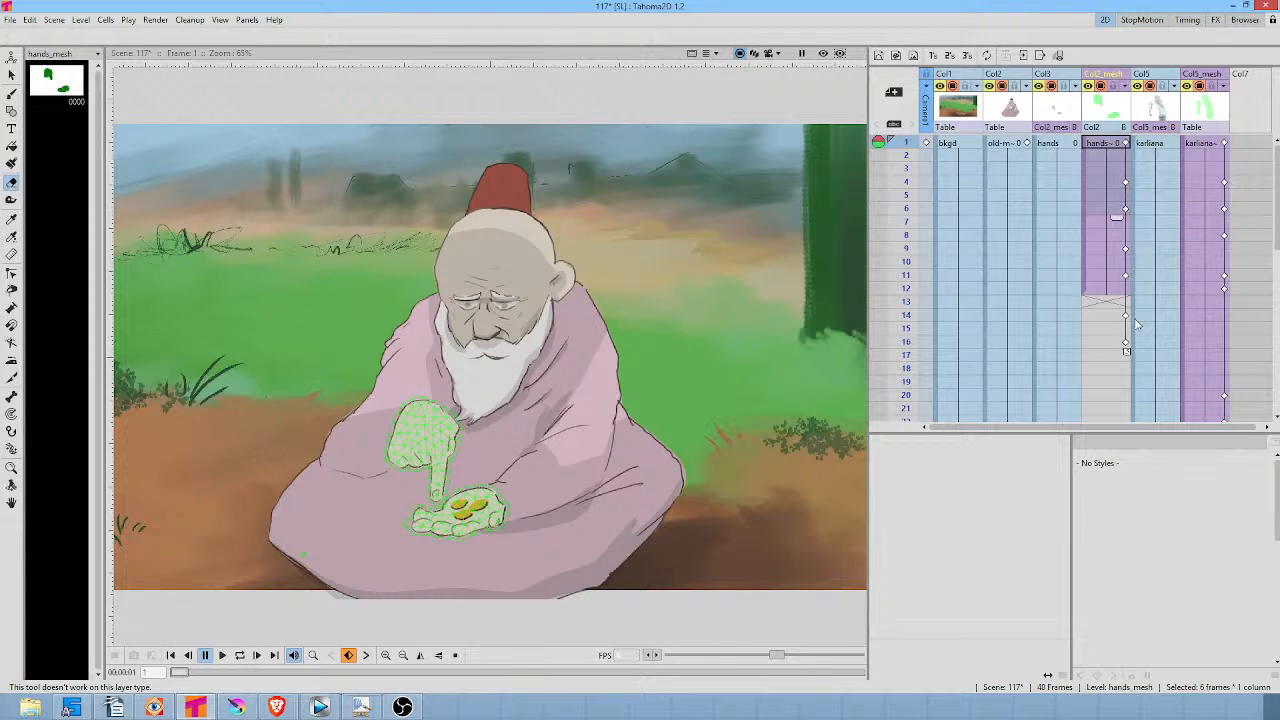
Go back through the hands mesh keyframes at frames 16, 14, 11, 9, 6, 4 and 1.
{"action": "left_click", "coordinate": [1124, 343]}
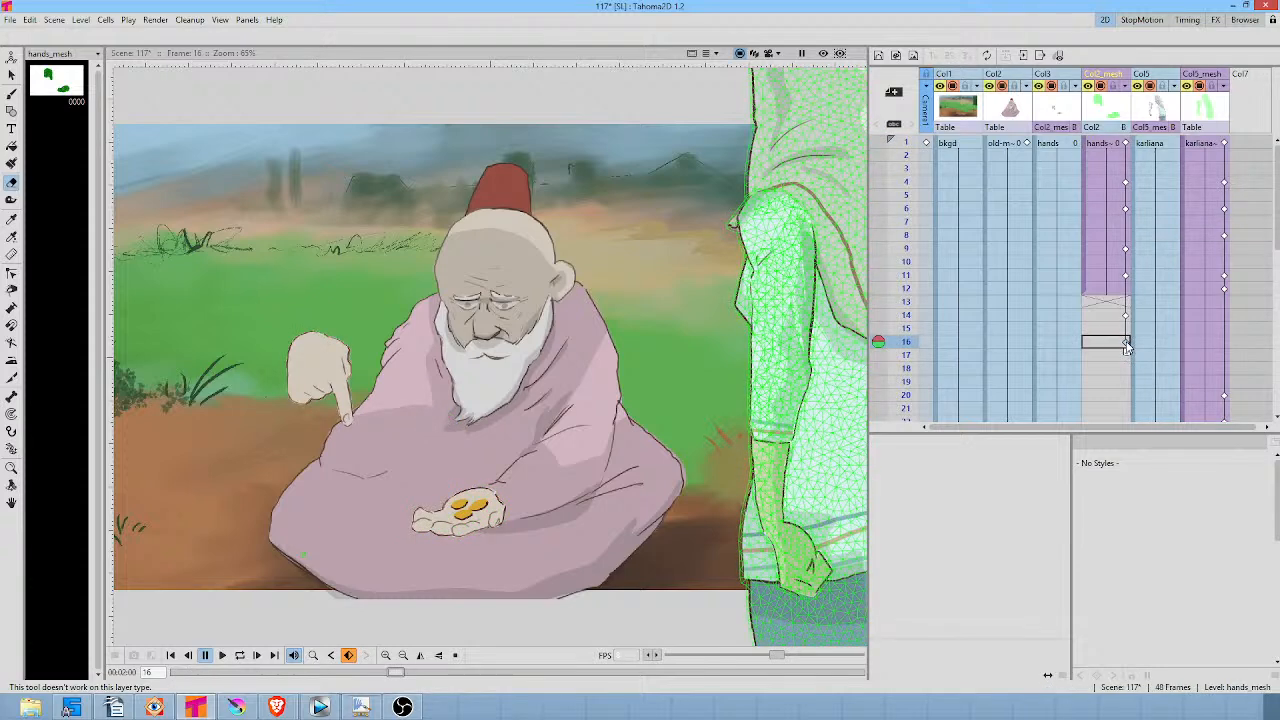
{"action": "left_click", "coordinate": [1125, 315]}
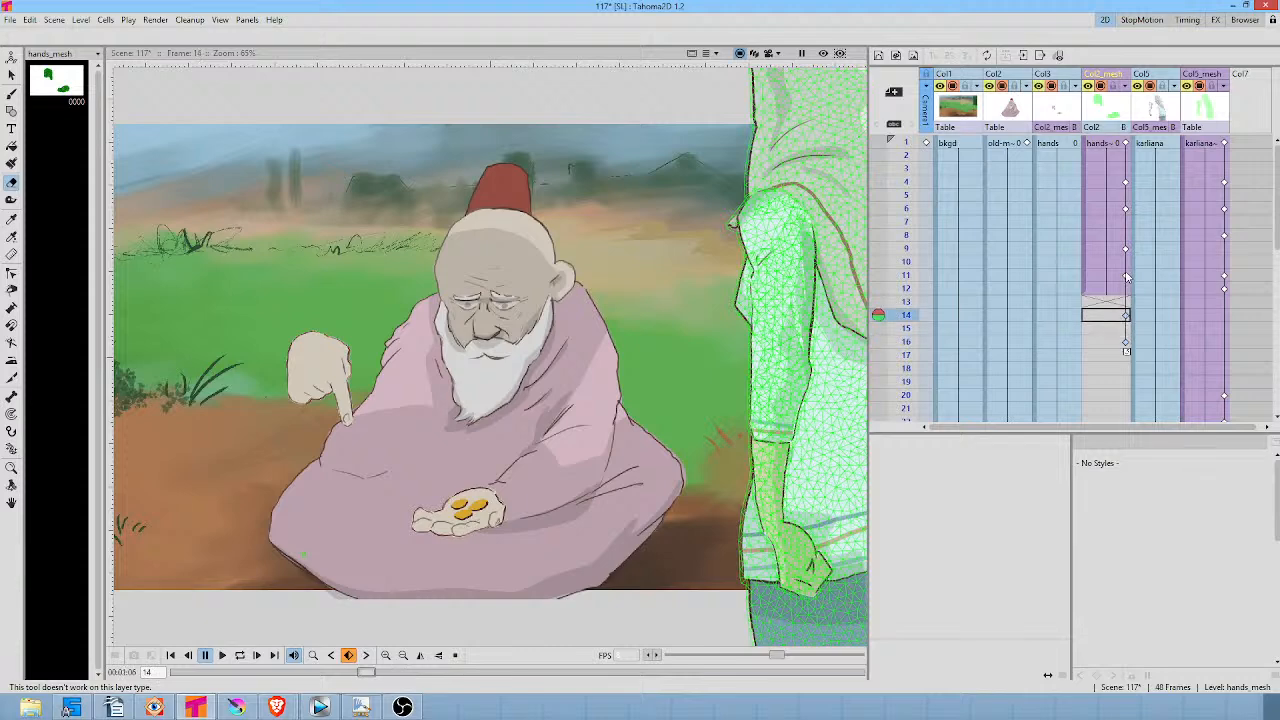
{"action": "left_click", "coordinate": [1126, 276]}
{"action": "left_click", "coordinate": [1126, 250]}
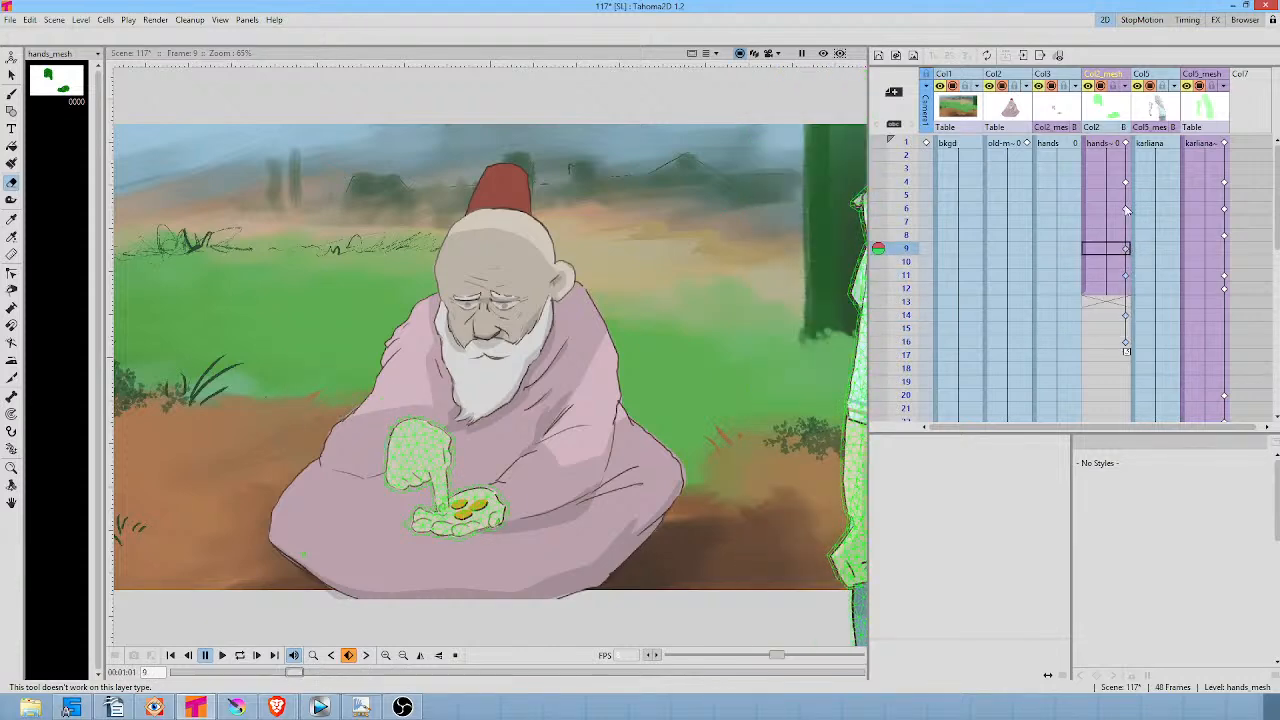
{"action": "left_click", "coordinate": [1126, 210]}
{"action": "left_click", "coordinate": [1126, 183]}
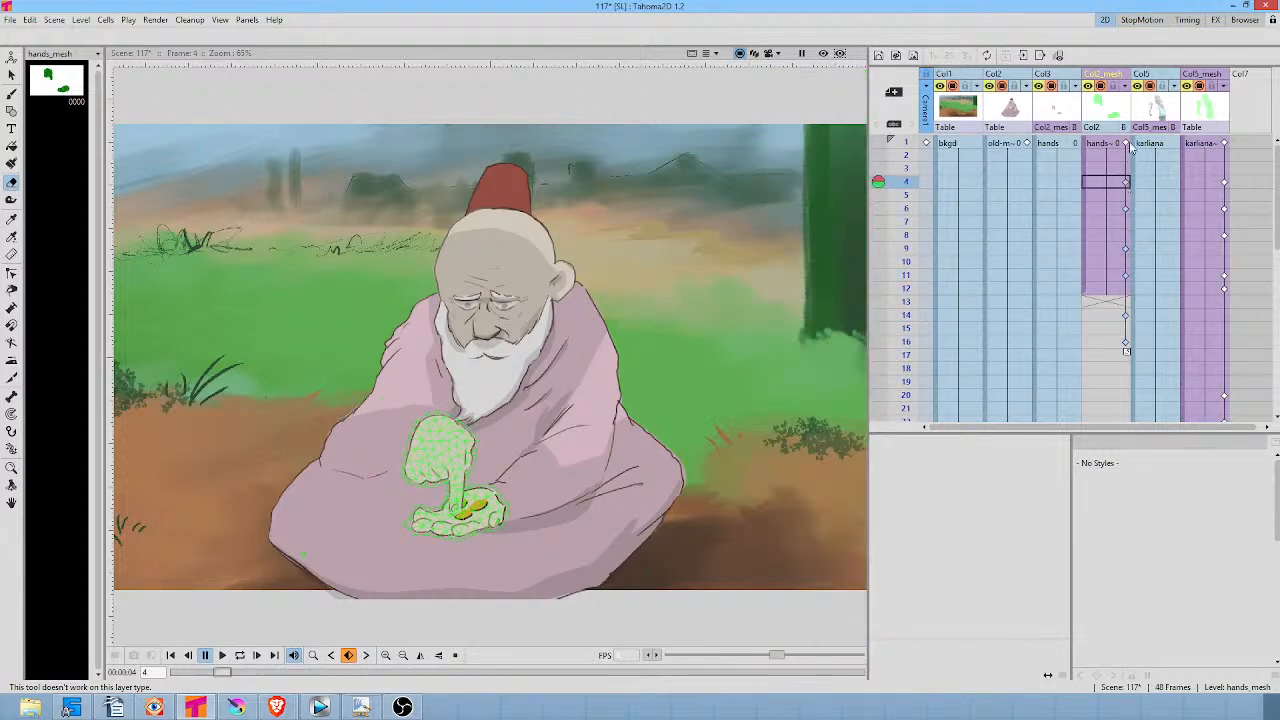
{"action": "left_click", "coordinate": [1126, 144]}
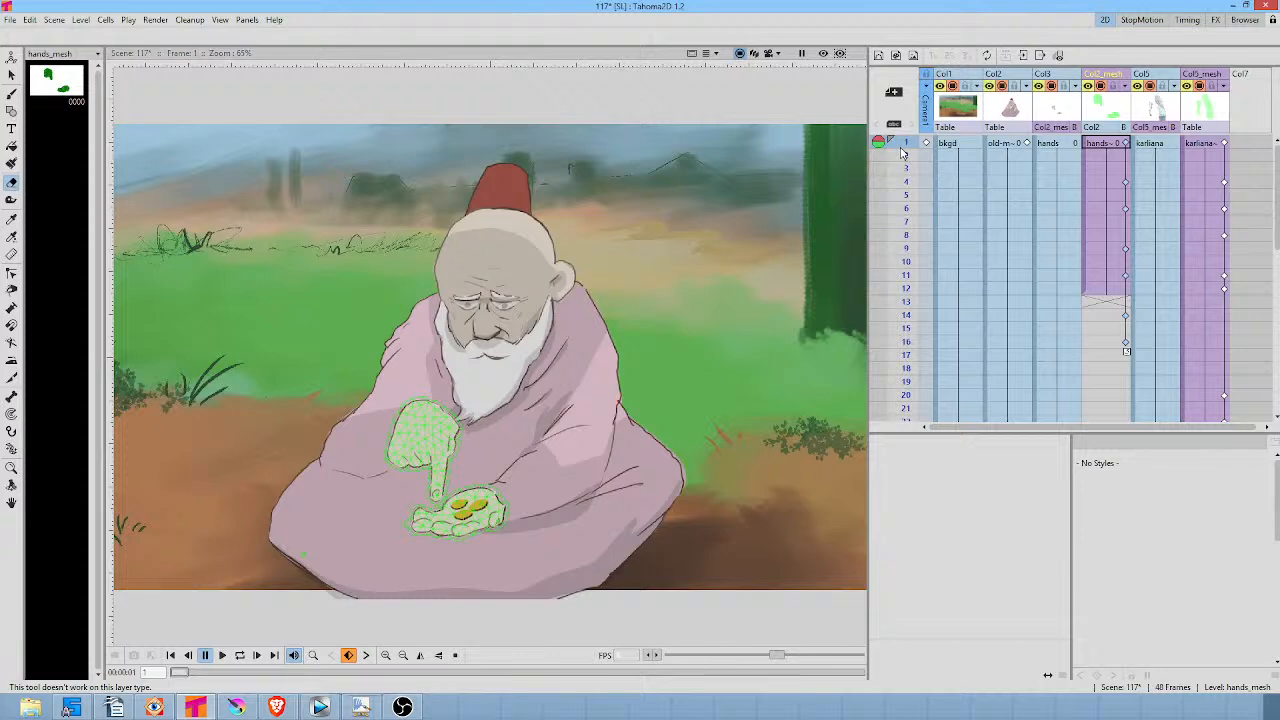
Extend the cells of the hands mesh column down to frame 19.
{"action": "left_click_drag", "start_coordinate": [902, 152], "coordinate": [925, 175]}
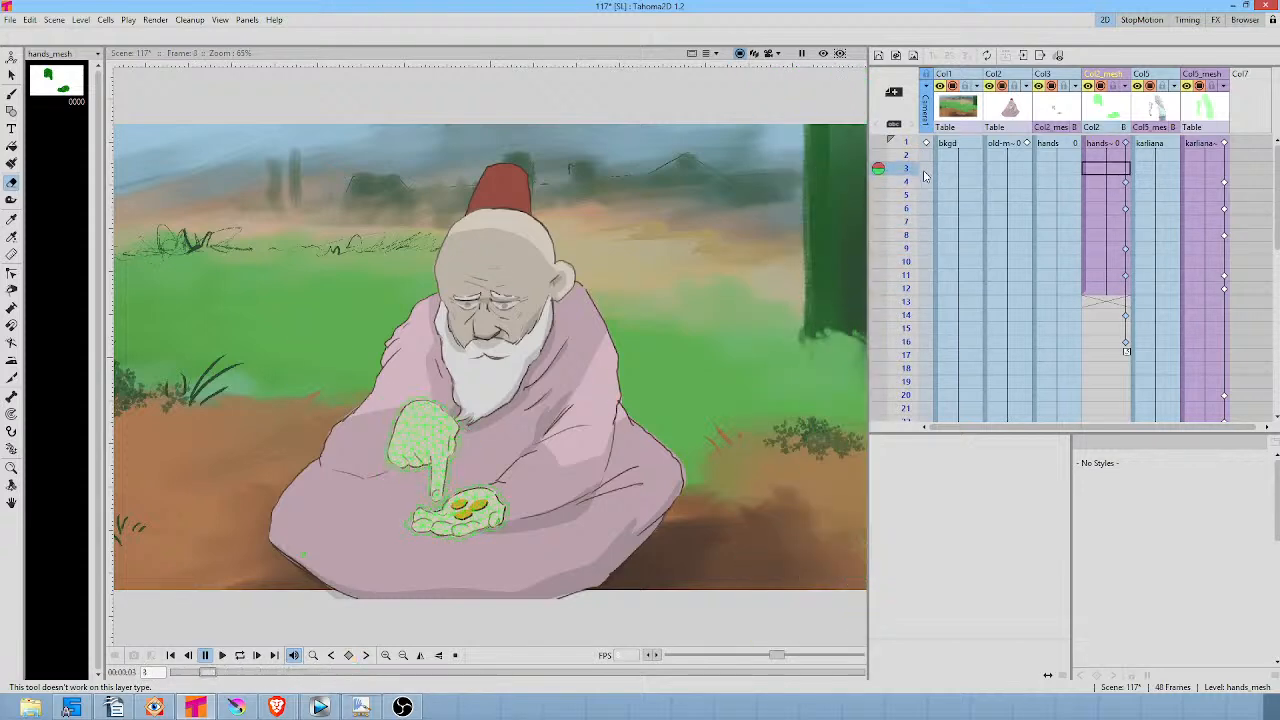
{"action": "left_click", "coordinate": [1105, 289]}
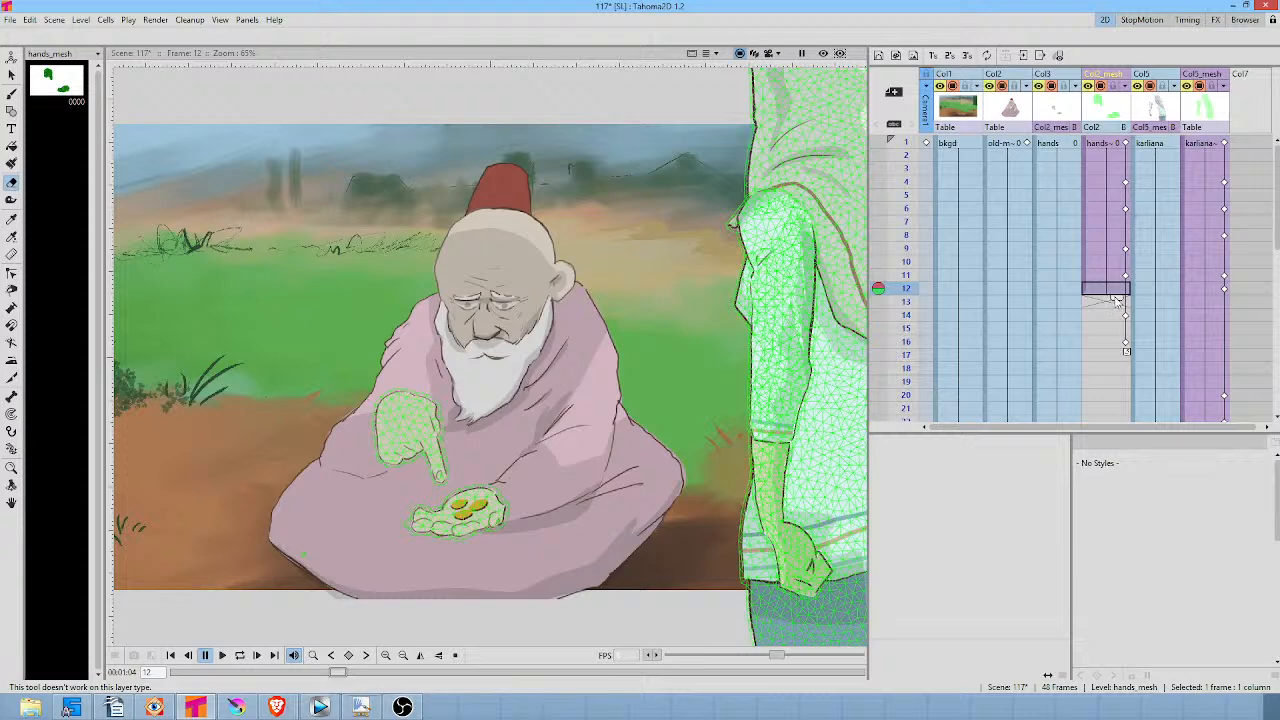
{"action": "left_click_drag", "start_coordinate": [1117, 302], "coordinate": [1116, 368]}
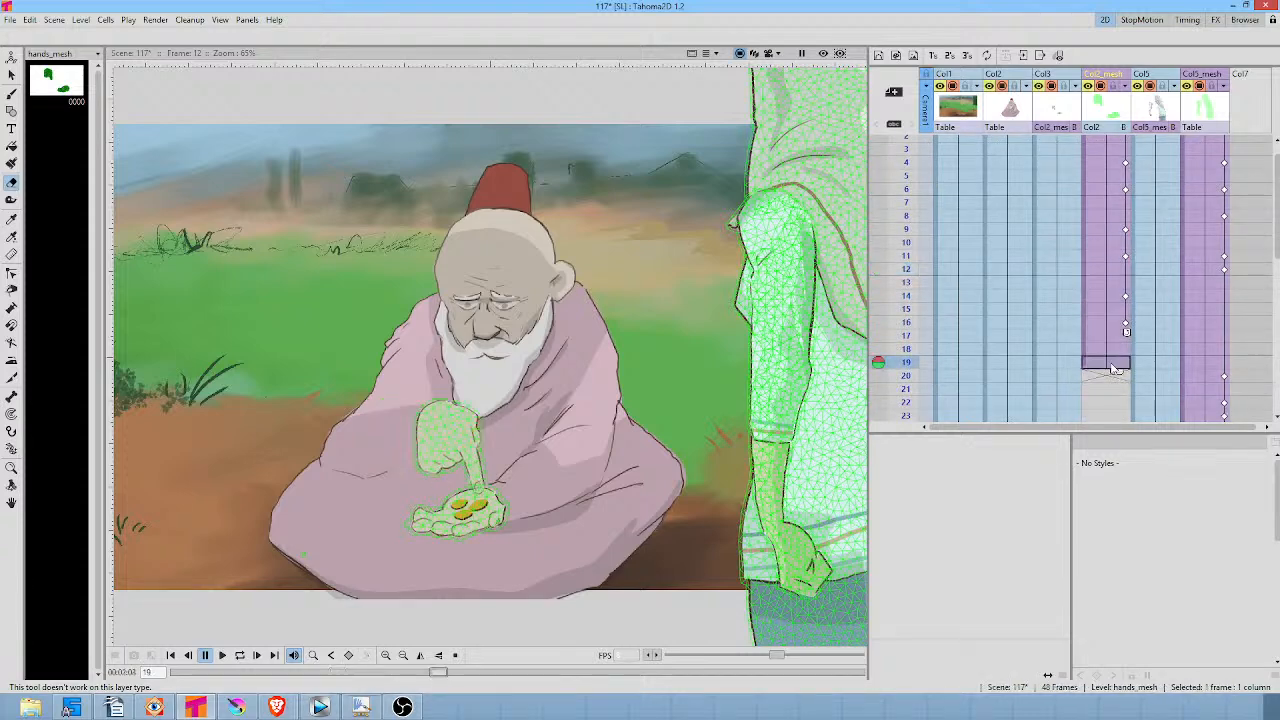
Collapse the old man, hands and hands mesh columns into one sub-scene.
{"action": "left_click", "coordinate": [1106, 118]}
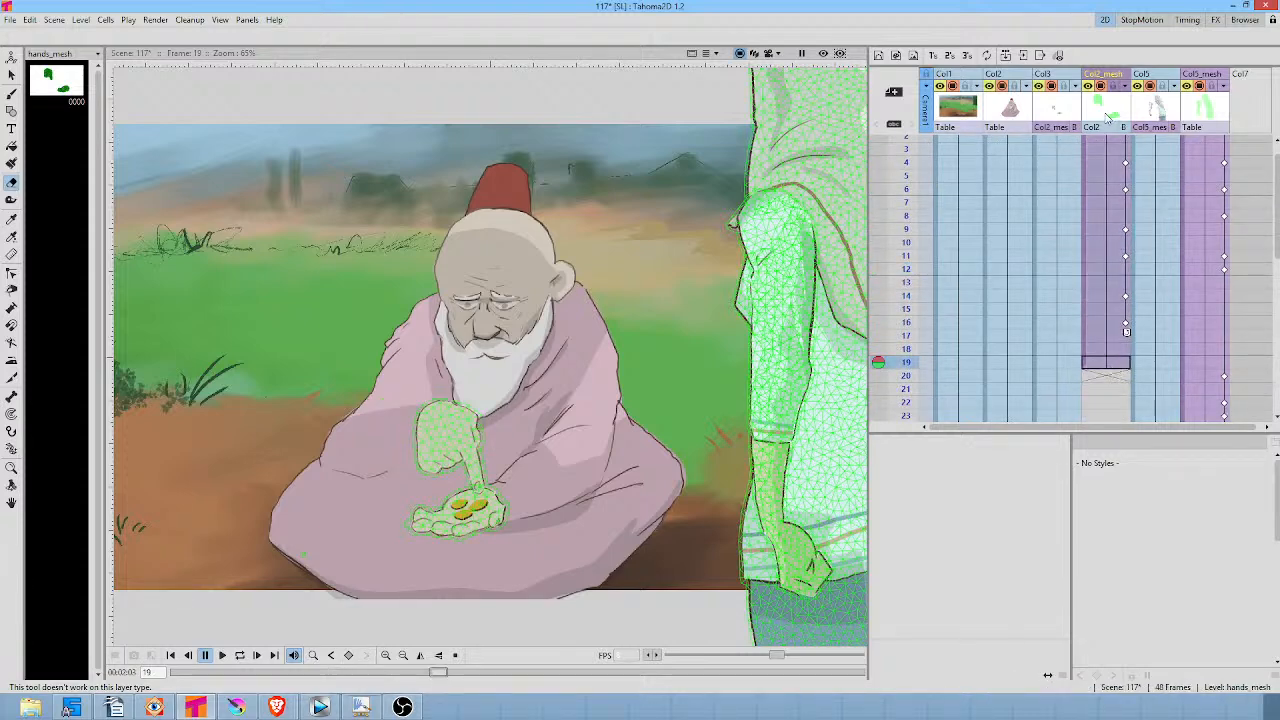
{"action": "left_click", "coordinate": [1001, 118]}
{"action": "left_click", "coordinate": [1108, 118]}
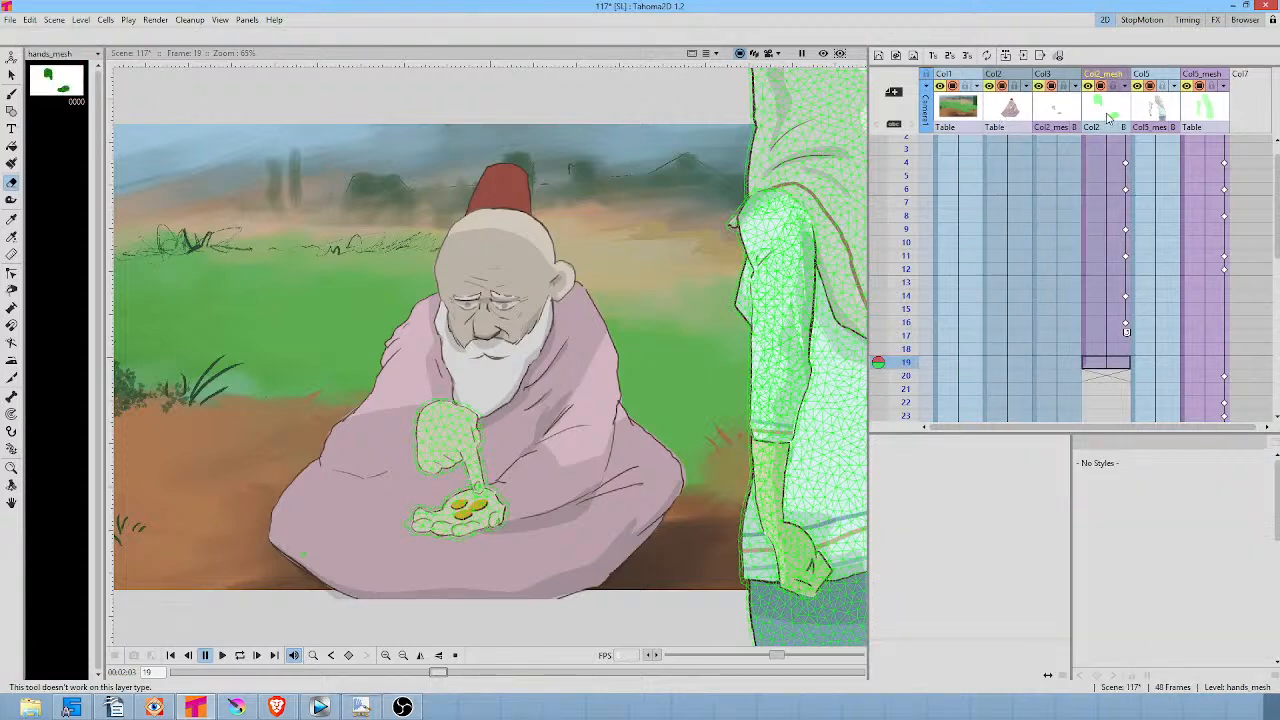
{"action": "key", "text": "alt+c"}
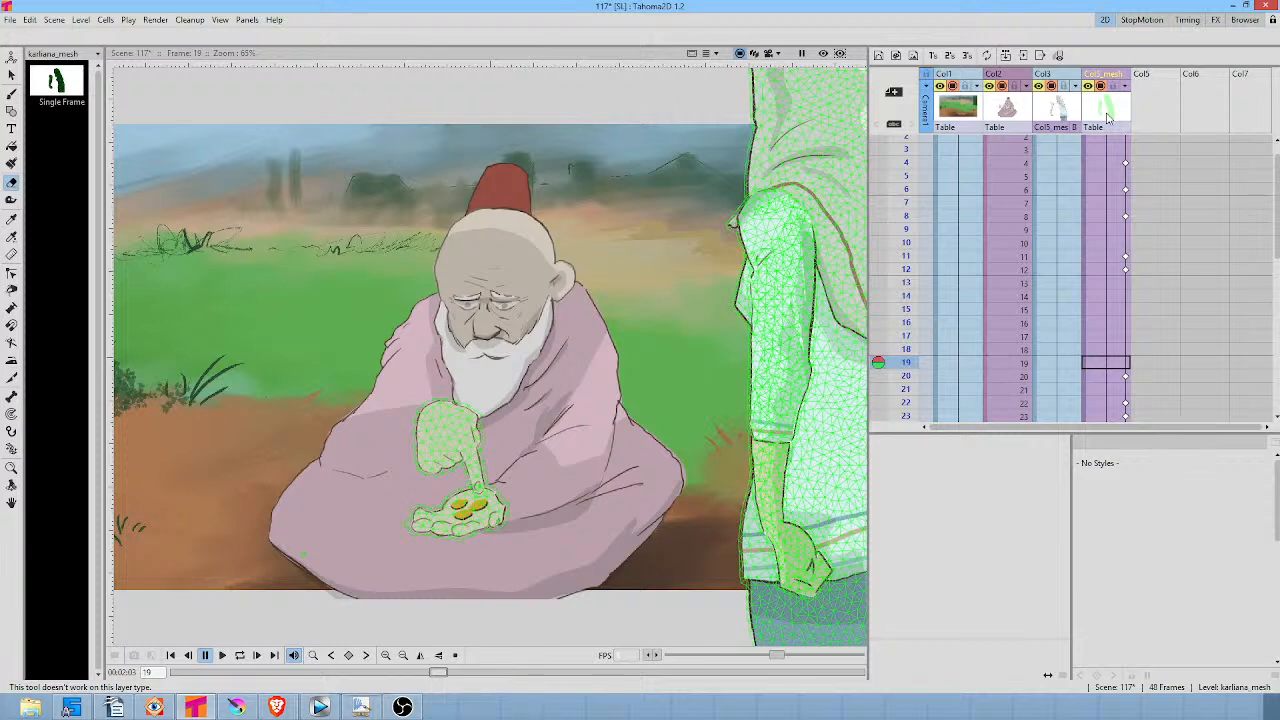
Select frames 1 to 36 of the new sub-scene column.
{"action": "left_click", "coordinate": [1012, 118]}
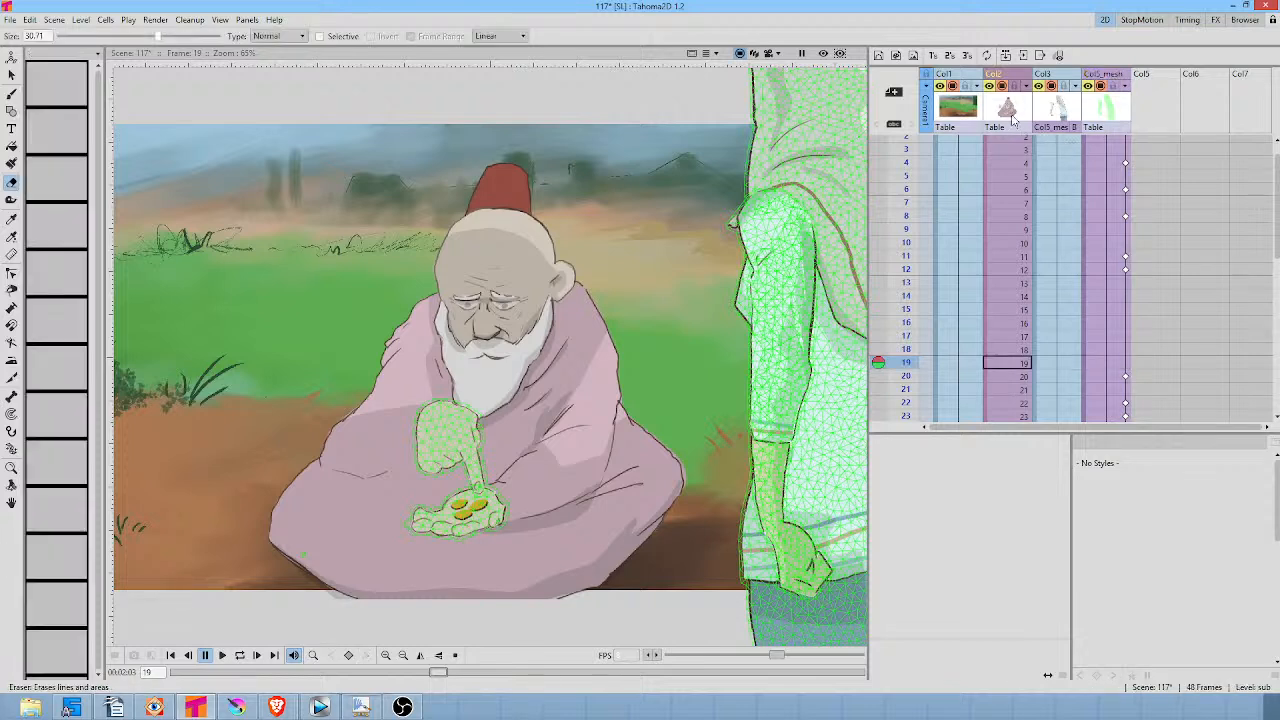
{"action": "scroll", "coordinate": [1010, 199], "scroll_direction": "up", "scroll_amount": 1}
{"action": "left_click", "coordinate": [1010, 146]}
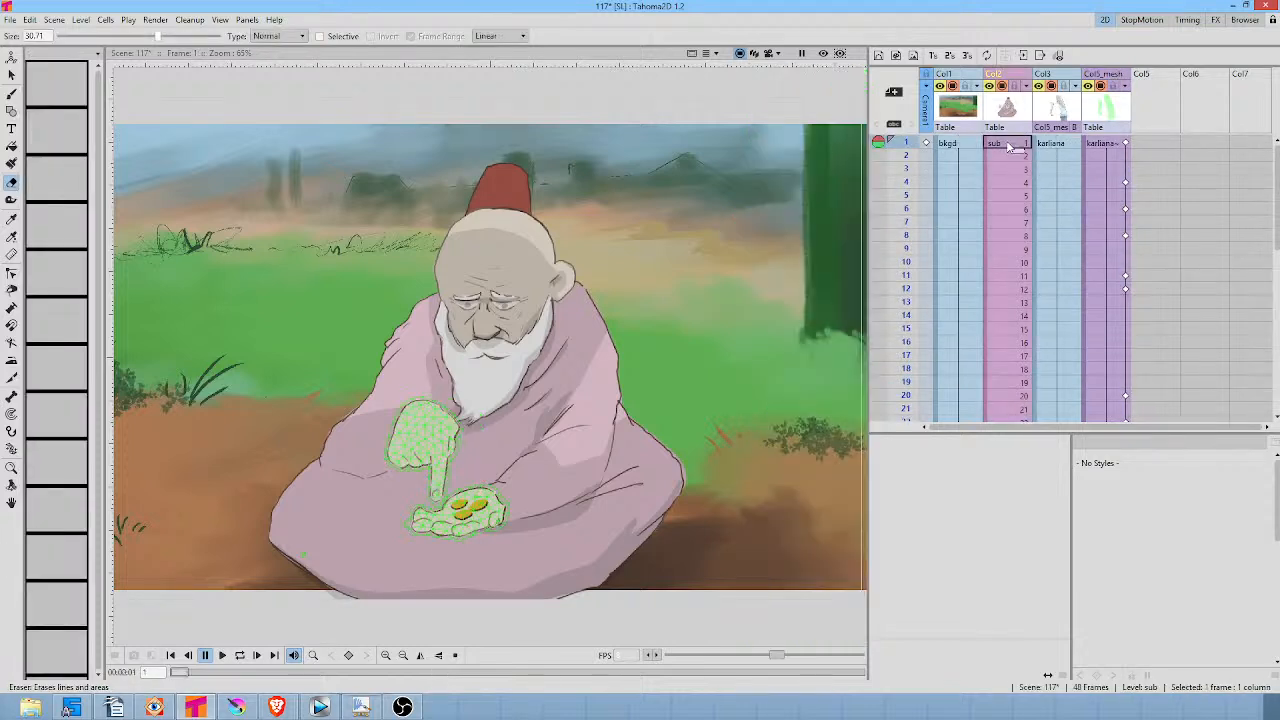
{"action": "scroll", "coordinate": [1036, 333], "scroll_direction": "down", "scroll_amount": 5}
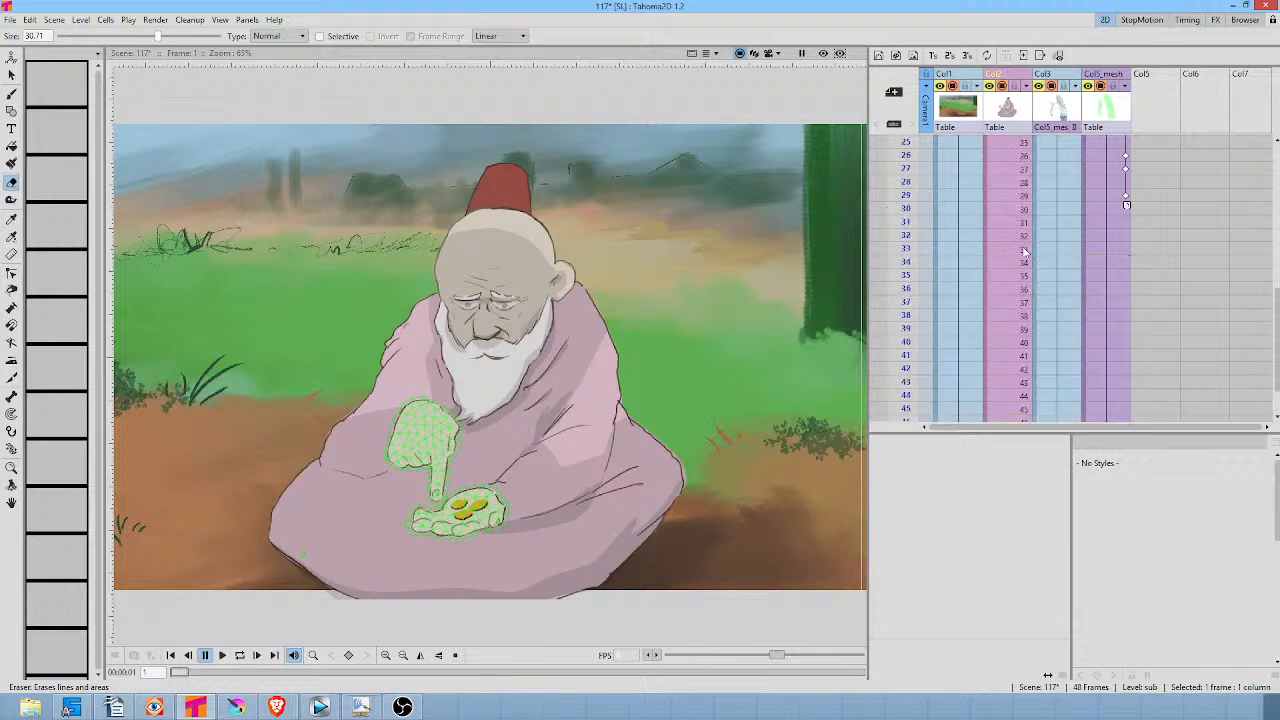
{"action": "left_click", "coordinate": [1012, 289], "text": "shift"}
{"action": "scroll", "coordinate": [1015, 276], "scroll_direction": "up", "scroll_amount": 5}
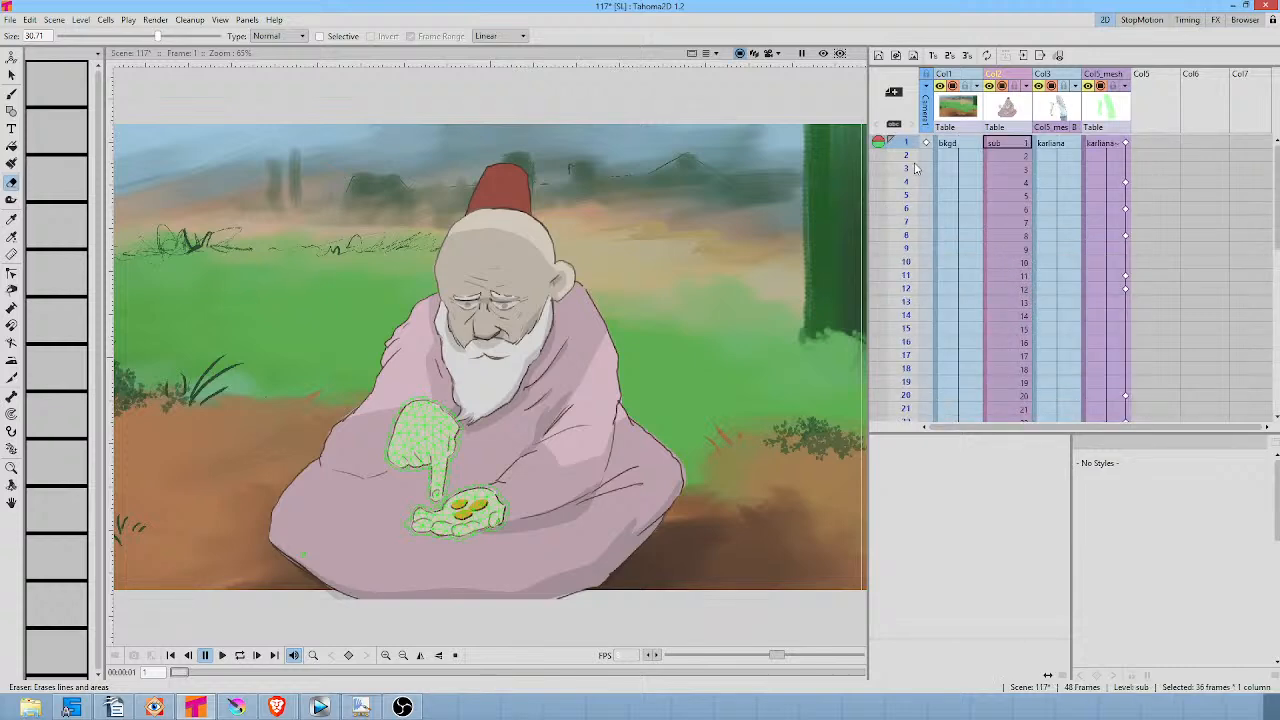
Play back the scene with the collapsed sub-scene and return to its first frames.
{"action": "key", "text": "l"}
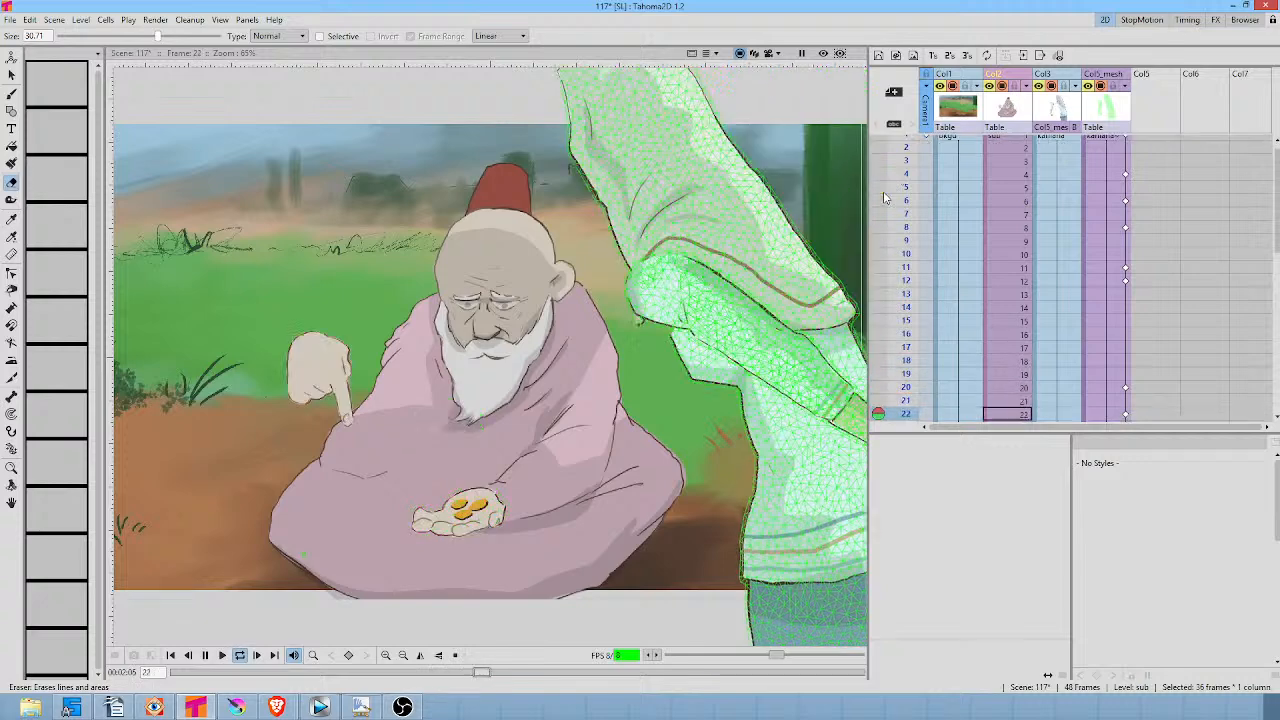
{"action": "key", "text": "l"}
{"action": "left_click", "coordinate": [1015, 179]}
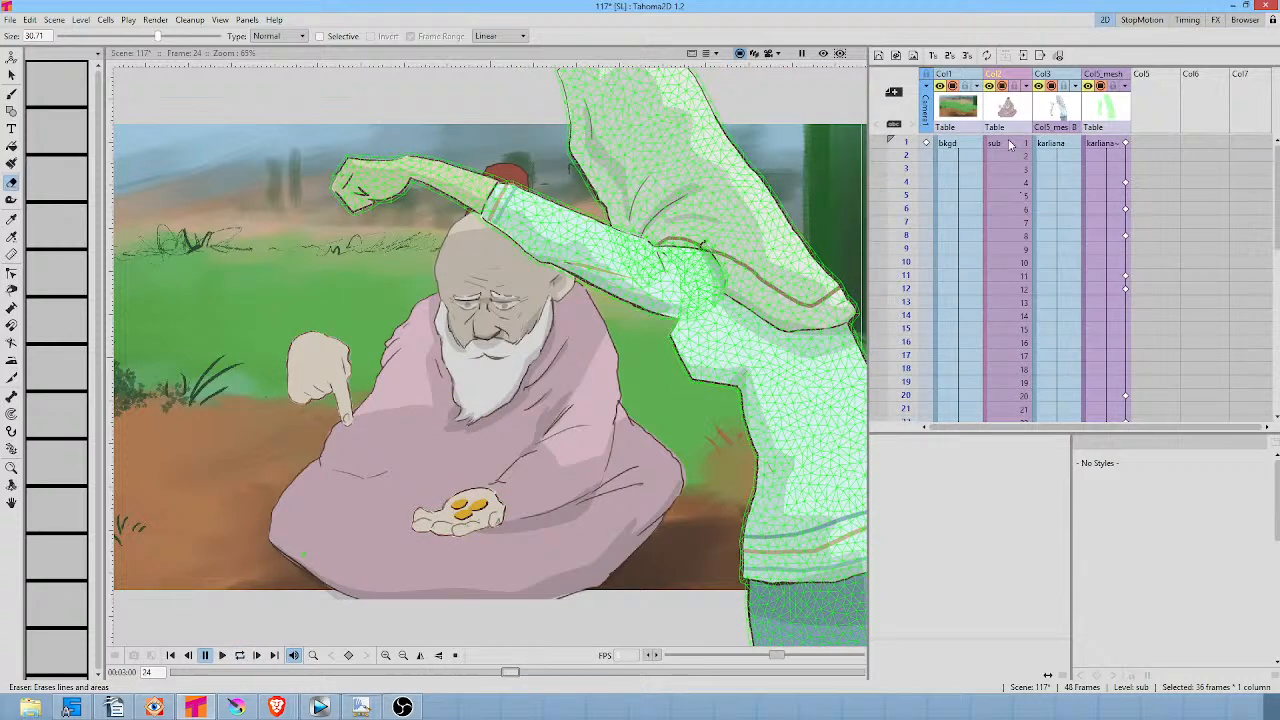
{"action": "key", "text": "l"}
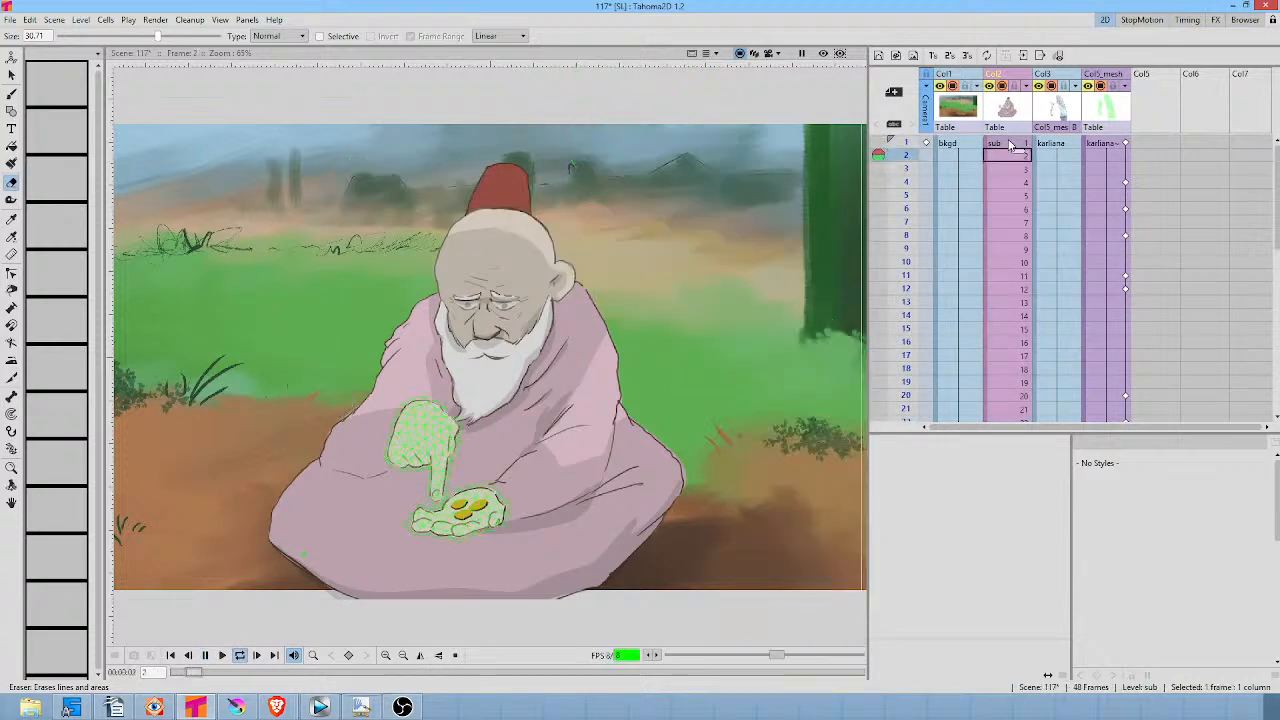
{"action": "left_click", "coordinate": [1013, 146]}
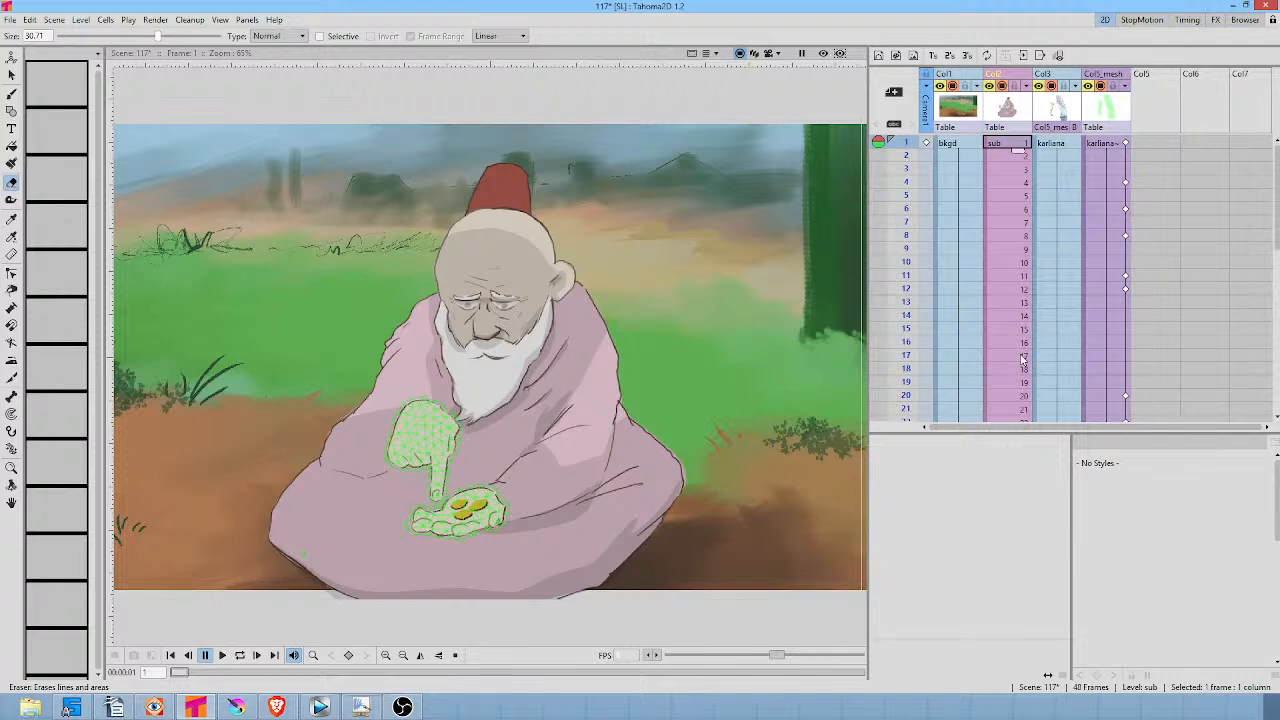
{"action": "left_click_drag", "start_coordinate": [910, 160], "coordinate": [904, 318]}
Select frames 1 to 16 of the sub-scene column and time-stretch them to a new range of 60.
{"action": "left_click", "coordinate": [1016, 145]}
{"action": "left_click", "coordinate": [1010, 344], "text": "shift"}
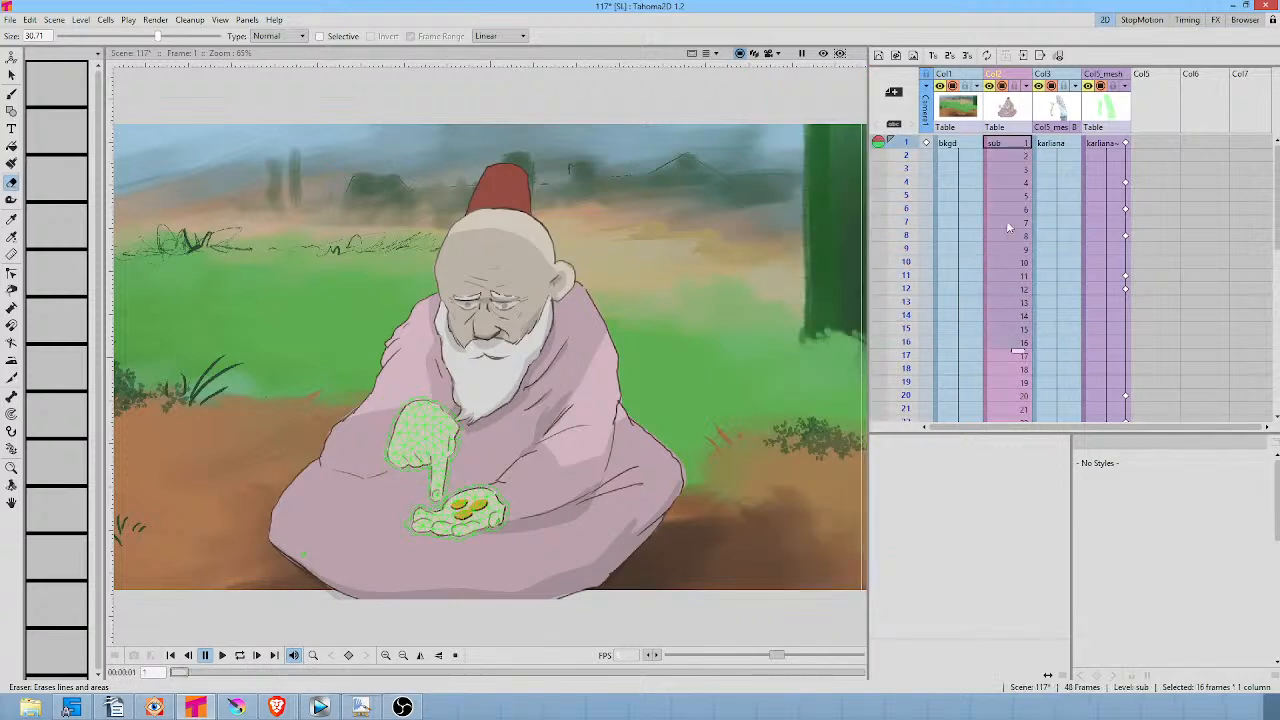
{"action": "right_click", "coordinate": [1007, 148]}
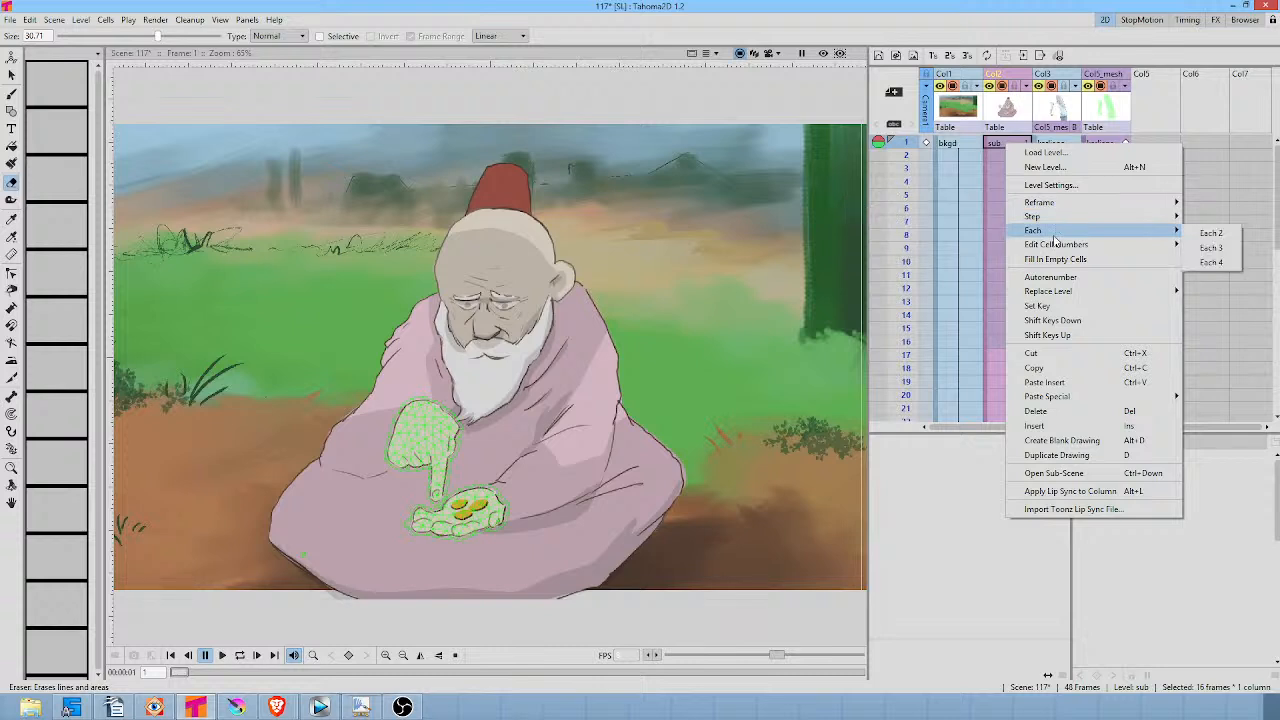
{"action": "mouse_move", "coordinate": [1055, 247]}
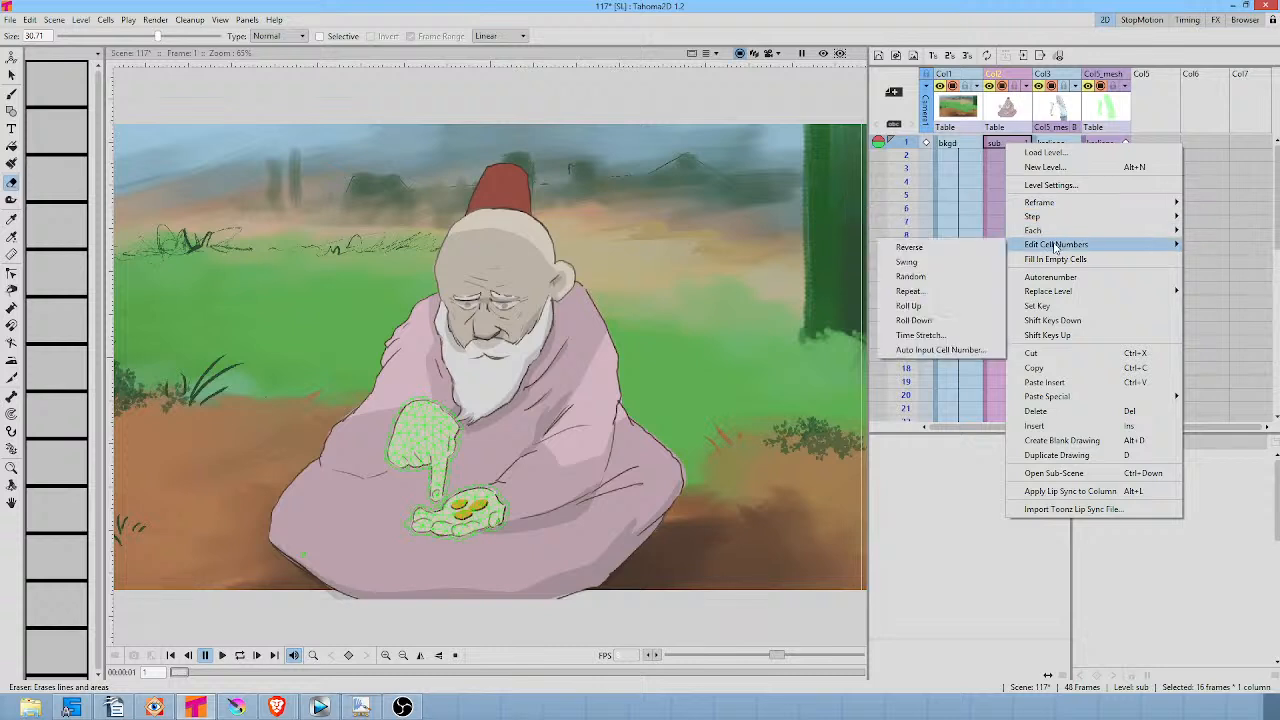
{"action": "left_click", "coordinate": [920, 335]}
{"action": "double_click", "coordinate": [790, 375]}
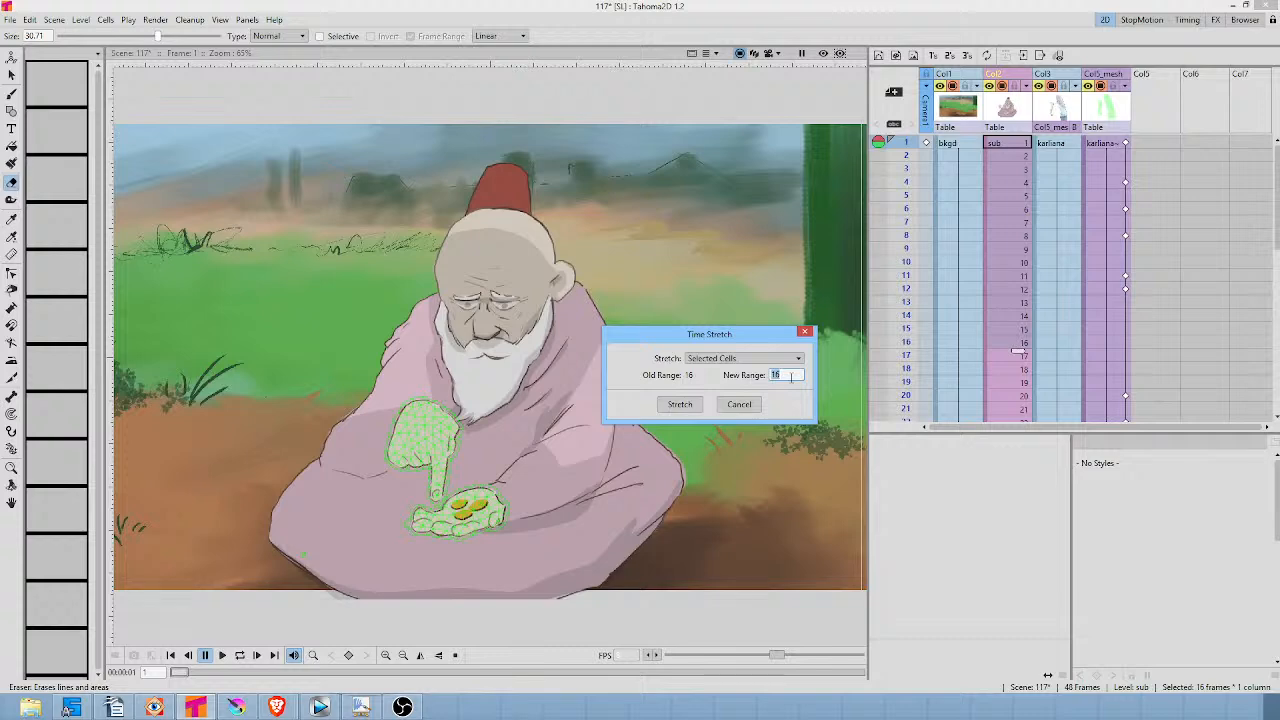
{"action": "type", "text": "60"}
{"action": "left_click", "coordinate": [686, 405]}
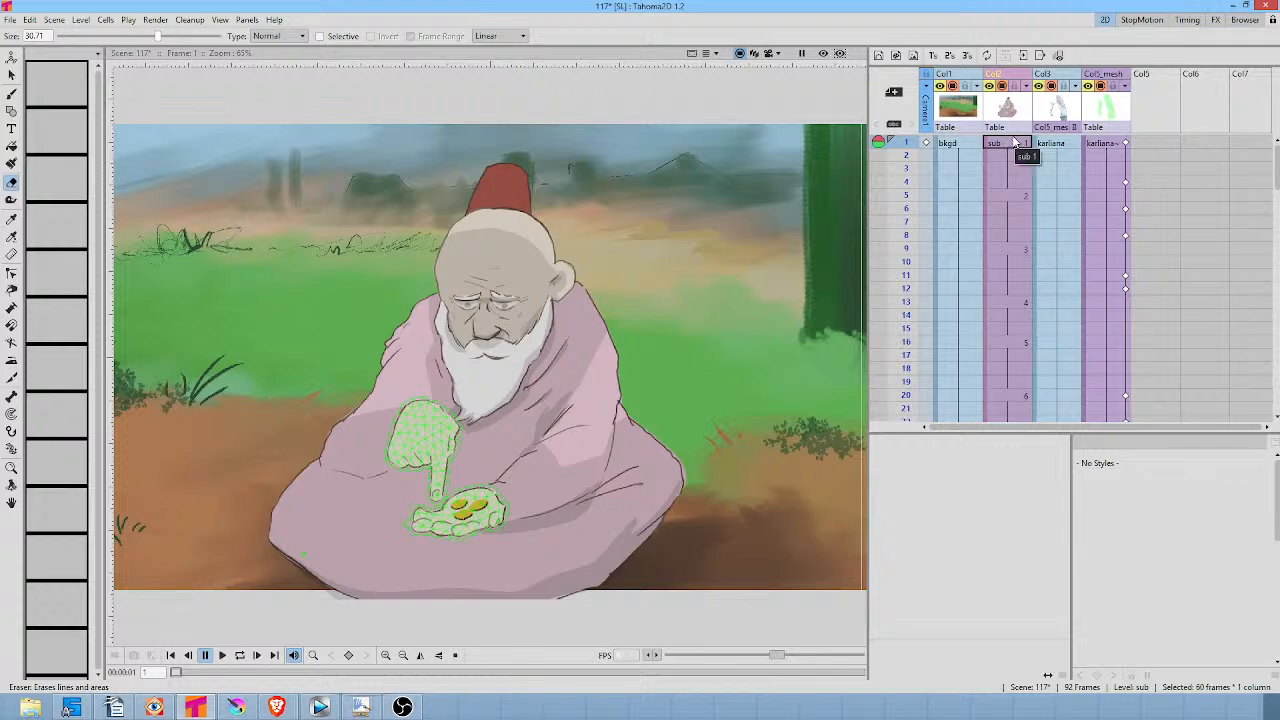
Open the sub-scene and select the old-man cell at frame 1.
{"action": "left_click", "coordinate": [1016, 146]}
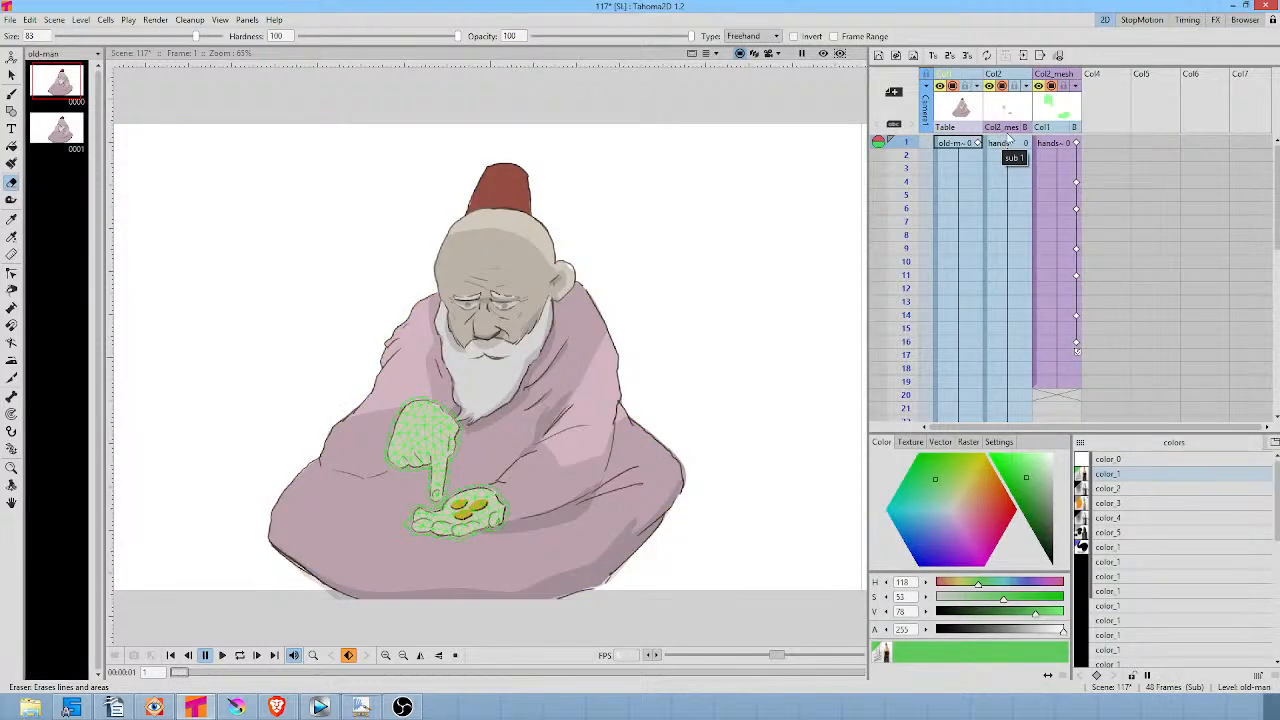
{"action": "left_click", "coordinate": [958, 143]}
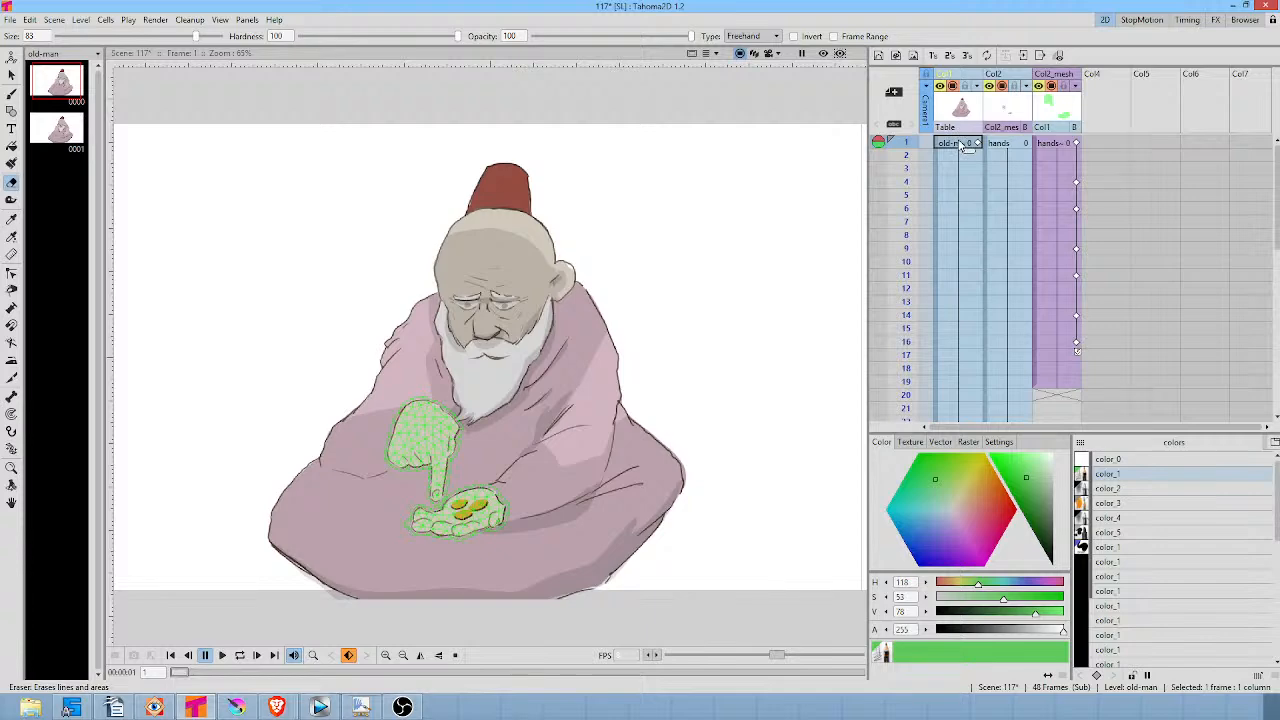
Return from the sub-scene to the main scene and play back the stretched sub-scene column from frame 1.
{"action": "left_click", "coordinate": [959, 156]}
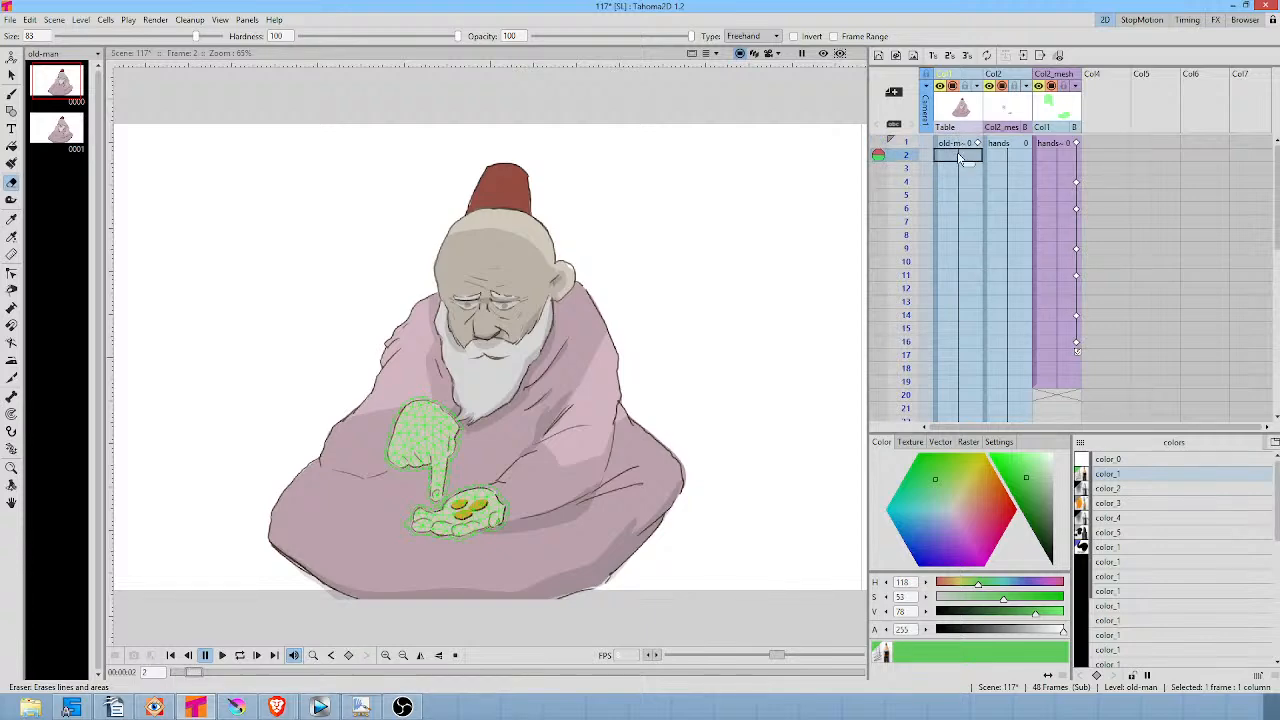
{"action": "key", "text": "ctrl+Up"}
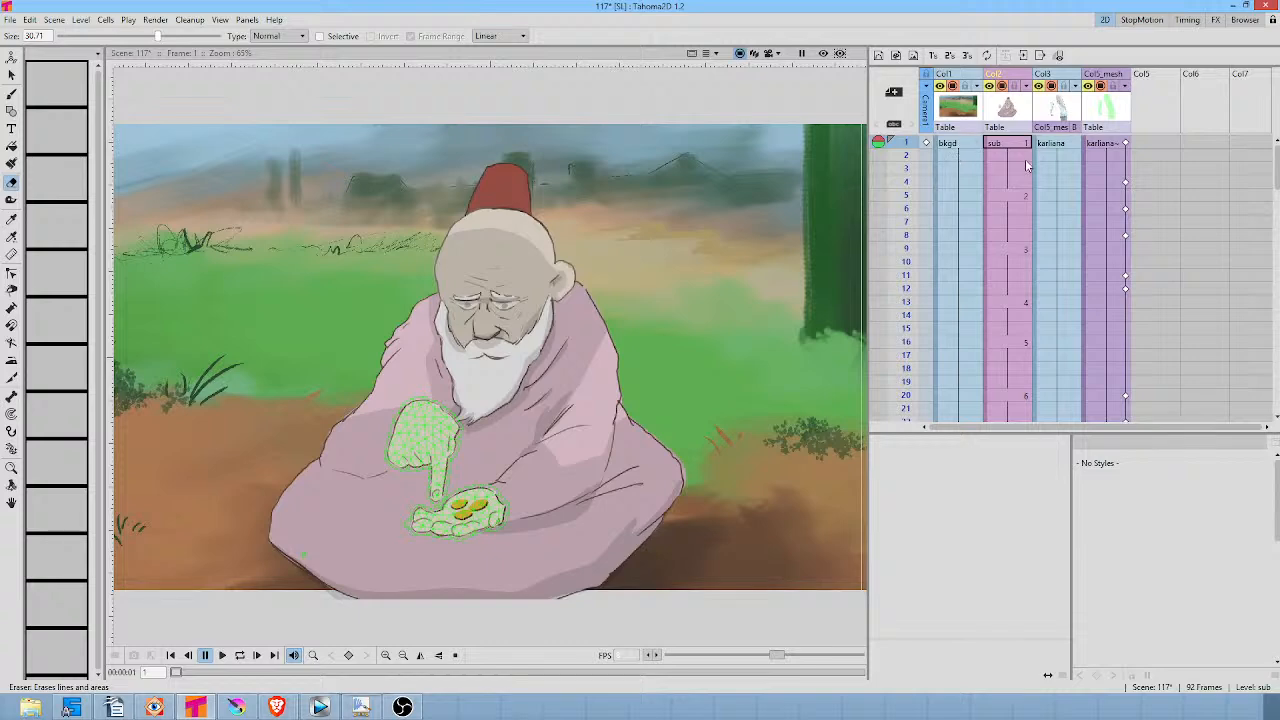
{"action": "left_click", "coordinate": [1007, 144]}
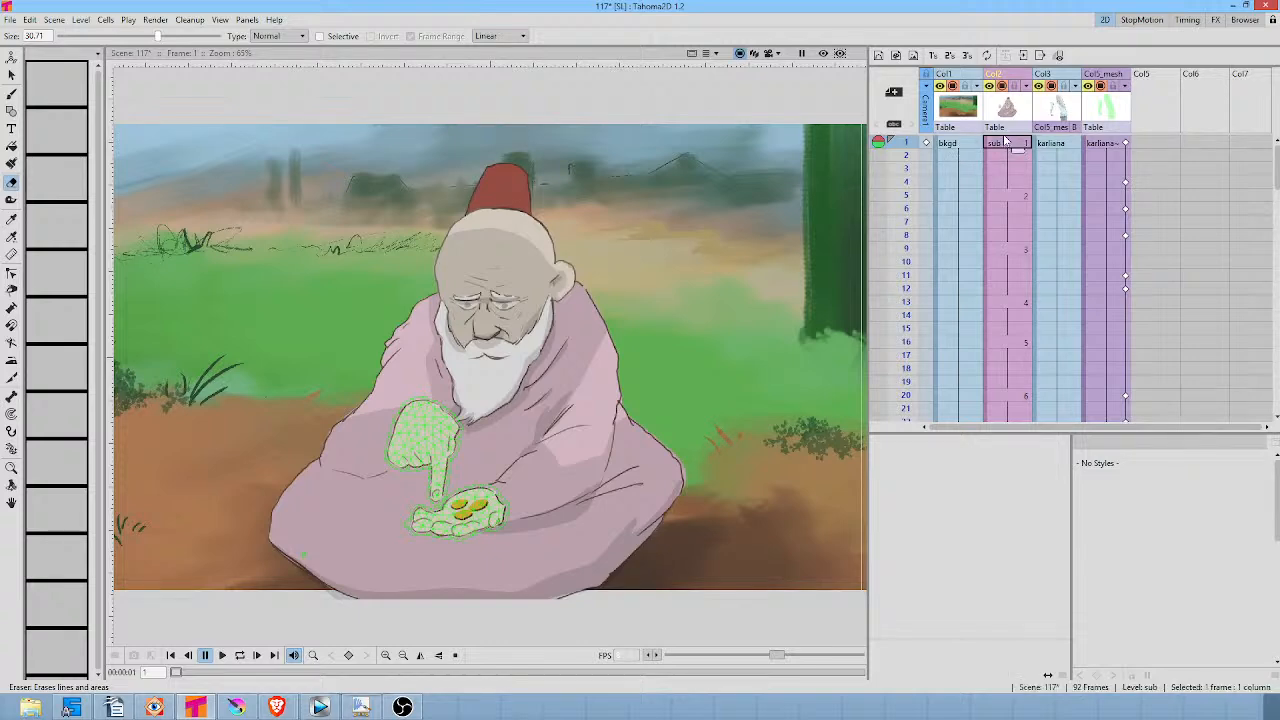
{"action": "key", "text": "l"}
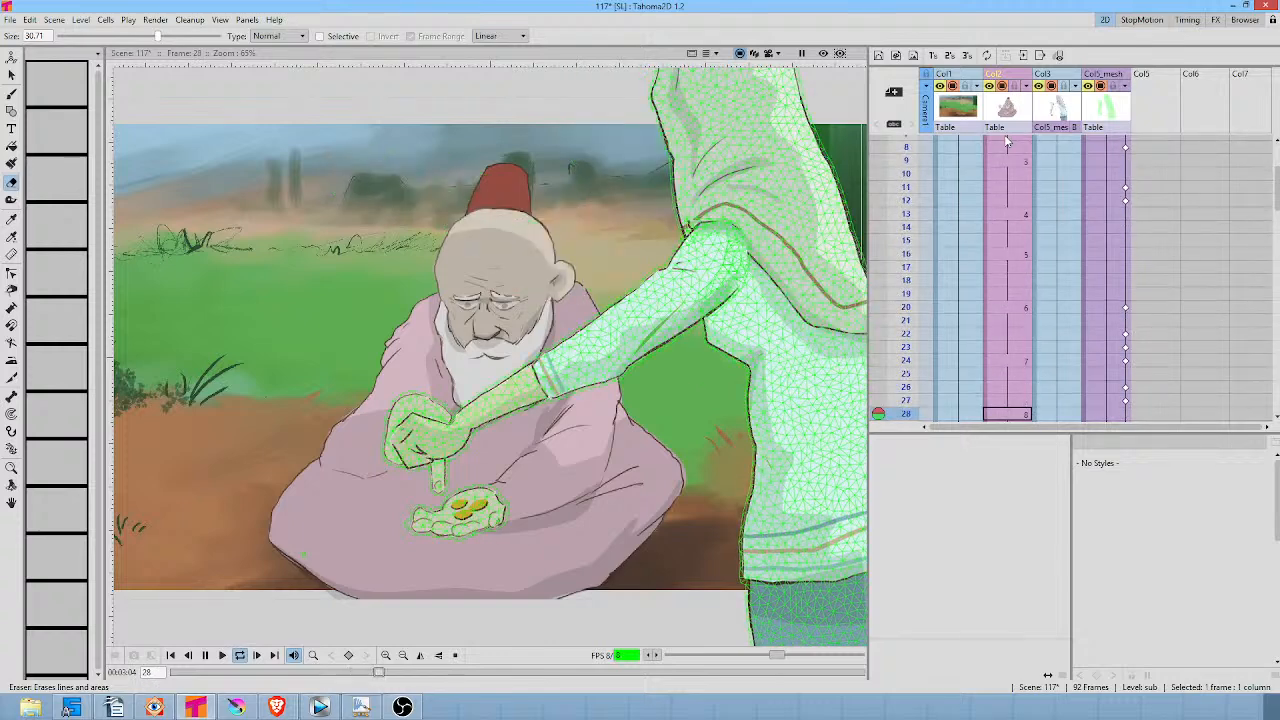
{"action": "key", "text": "l"}
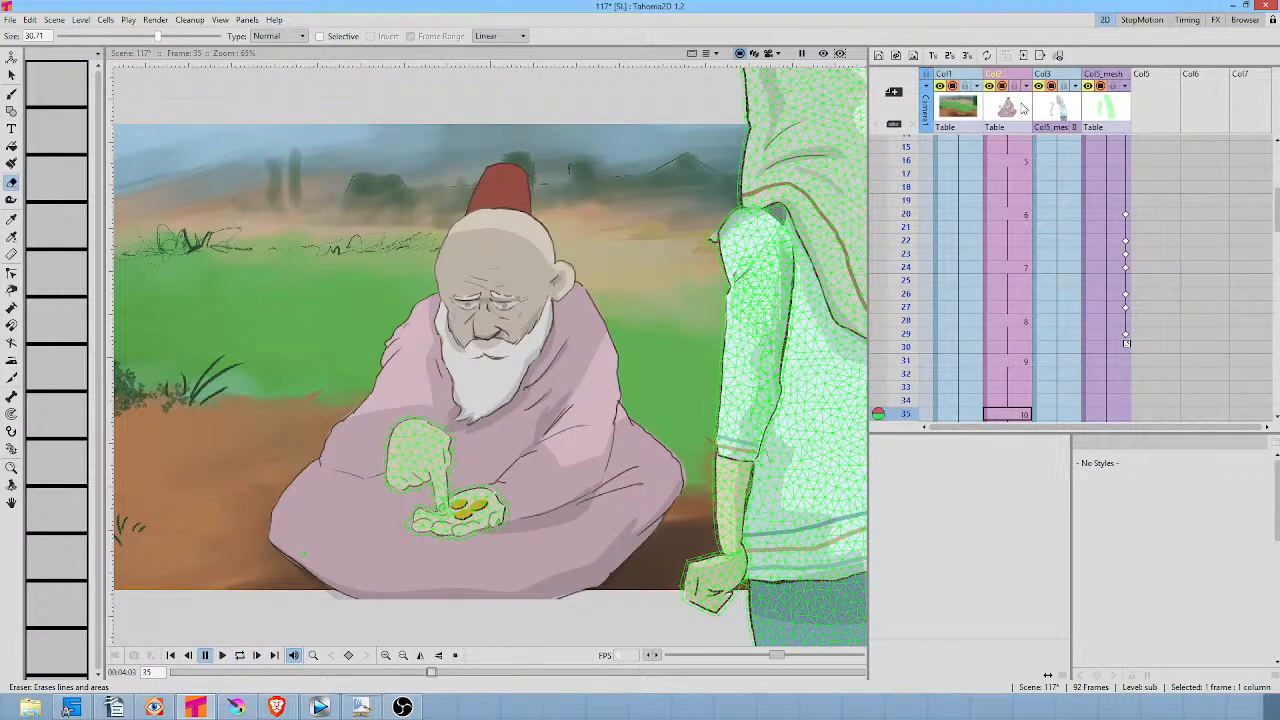
Reopen the old man's sub-scene from its column and scrub through its first frames.
{"action": "left_click", "coordinate": [1023, 108]}
{"action": "scroll", "coordinate": [1020, 126], "scroll_direction": "up", "scroll_amount": 3}
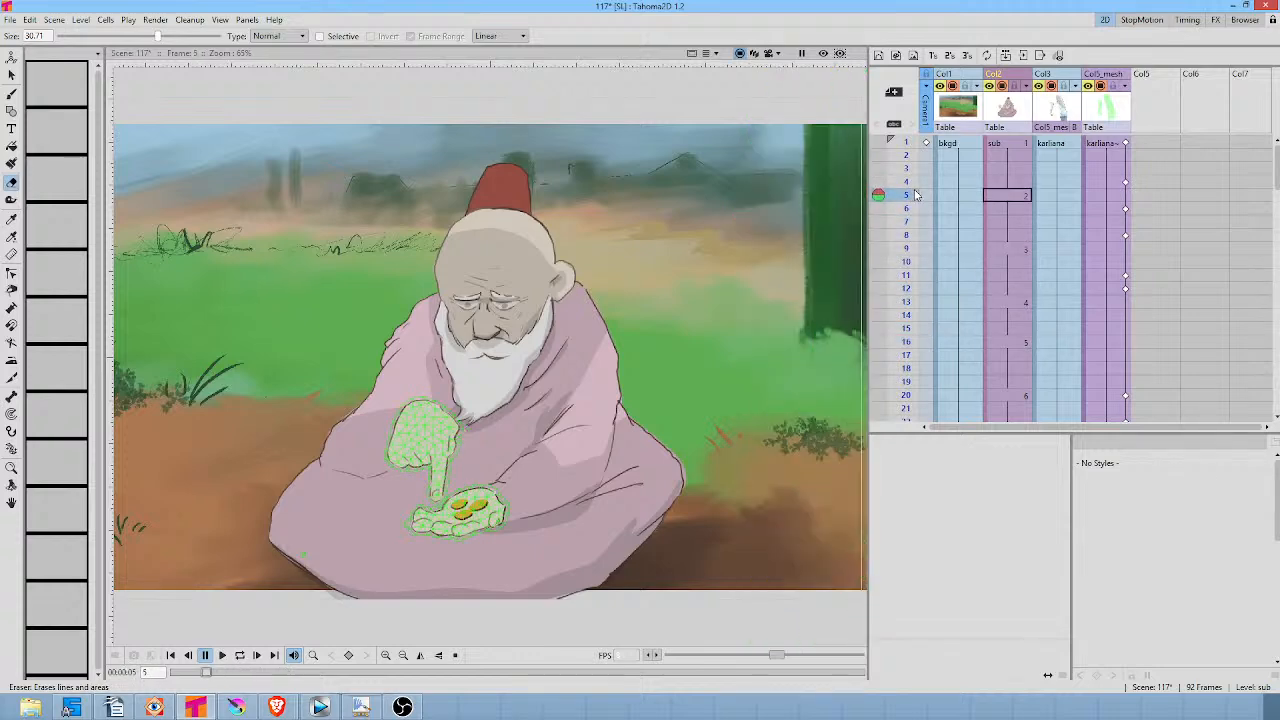
{"action": "double_click", "coordinate": [1001, 111]}
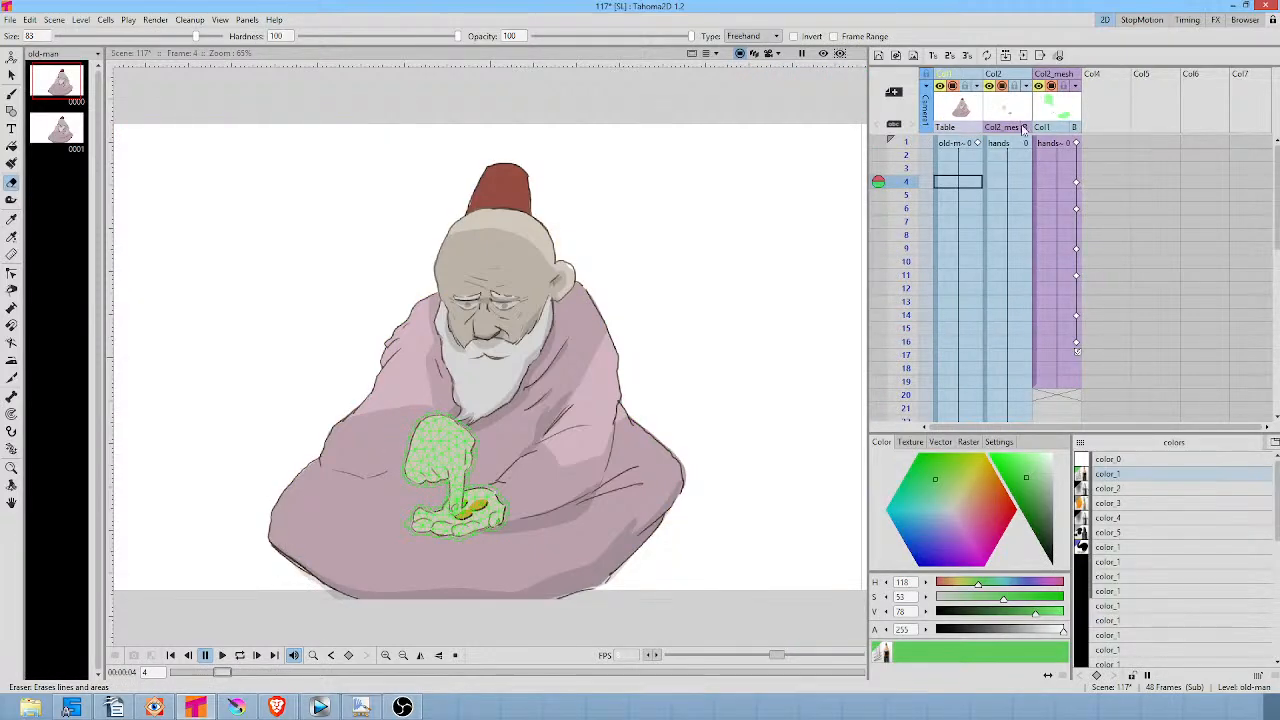
{"action": "mouse_move", "coordinate": [906, 150]}
{"action": "left_mouse_down"}
{"action": "mouse_move", "coordinate": [905, 201]}
{"action": "mouse_move", "coordinate": [907, 140]}
{"action": "left_mouse_up"}
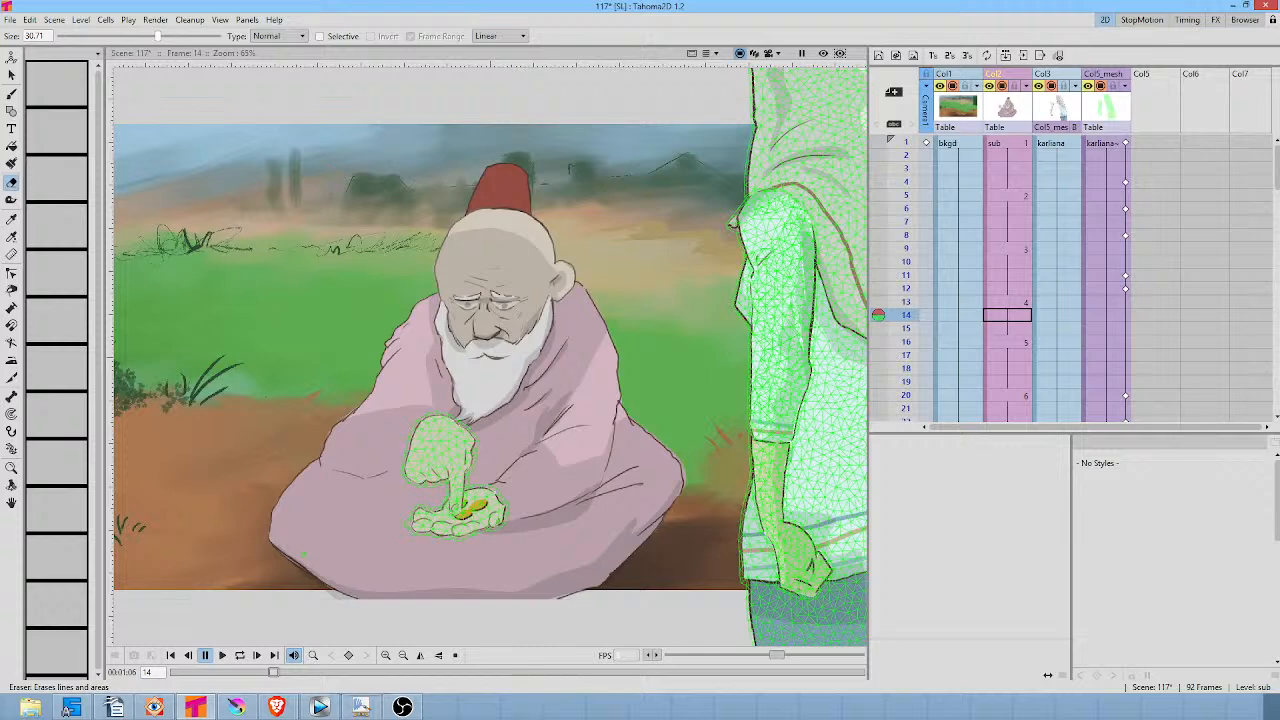
Create a new scene and discard the changes to the current one.
{"action": "left_click", "coordinate": [9, 19]}
{"action": "left_click", "coordinate": [30, 34]}
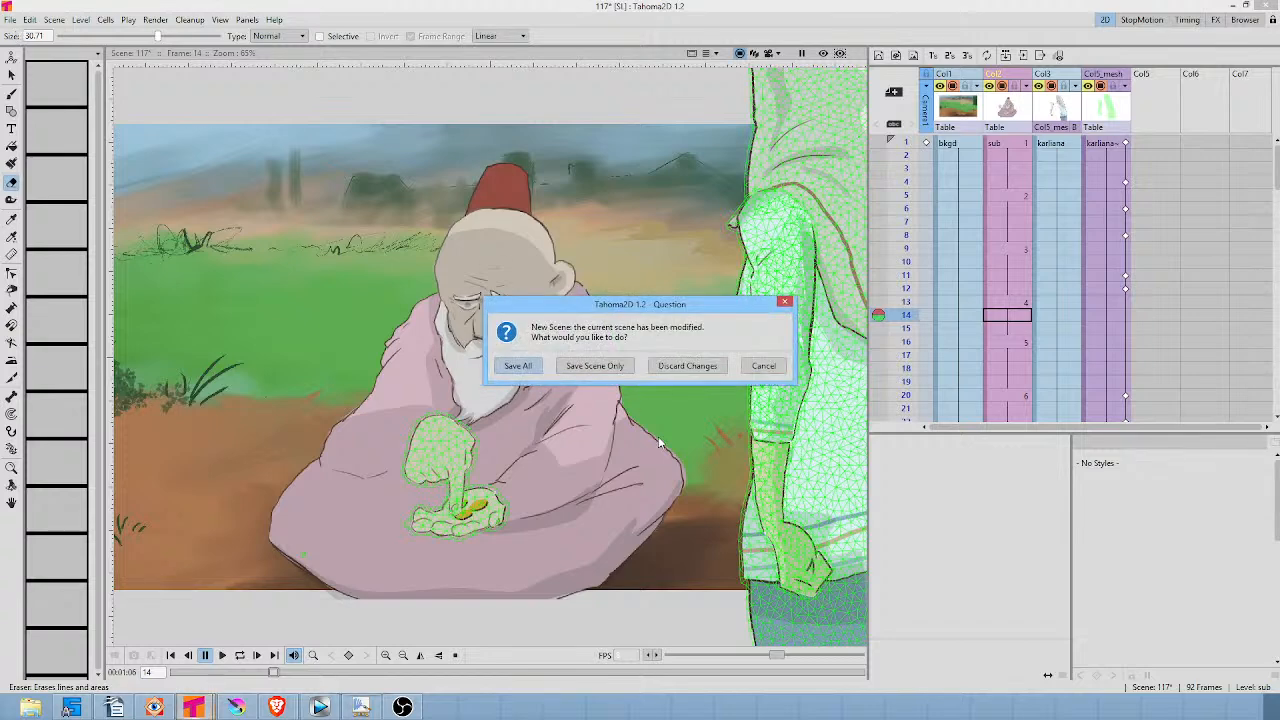
{"action": "left_click", "coordinate": [667, 365]}
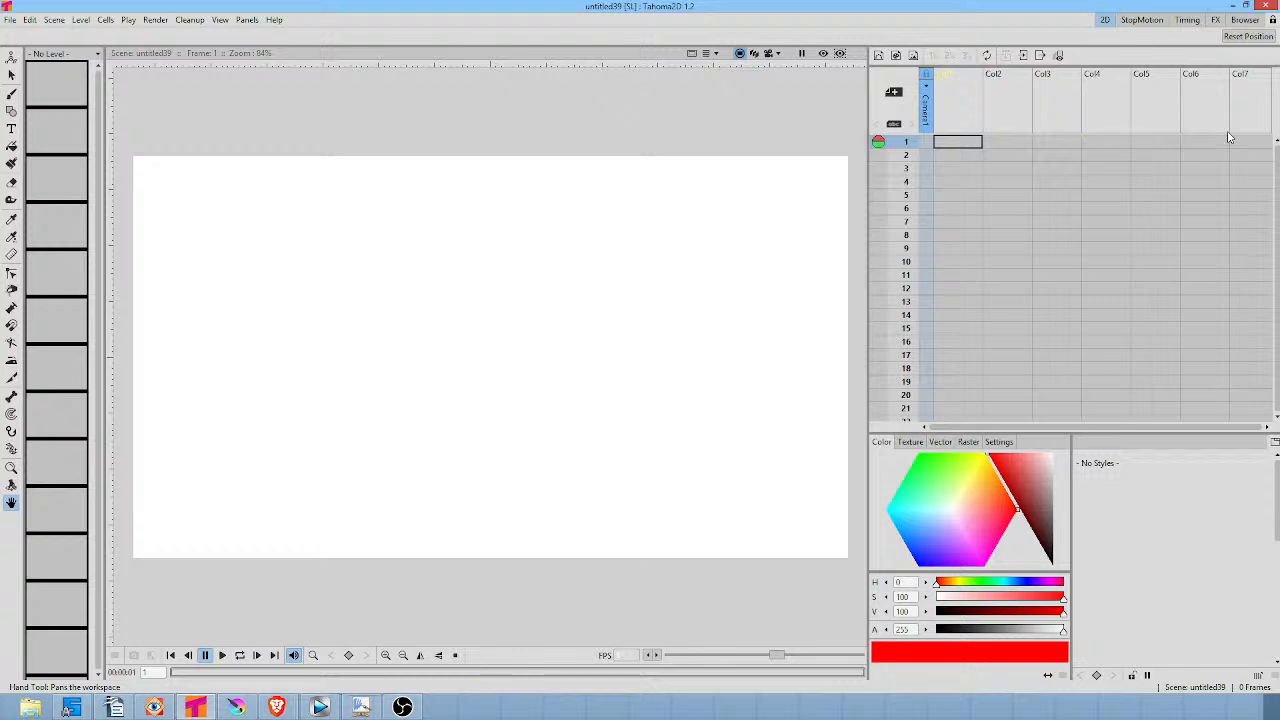
Set the colour to black and sketch a large tilted oval in the right half of the canvas with the Brush.
{"action": "left_click", "coordinate": [1057, 548]}
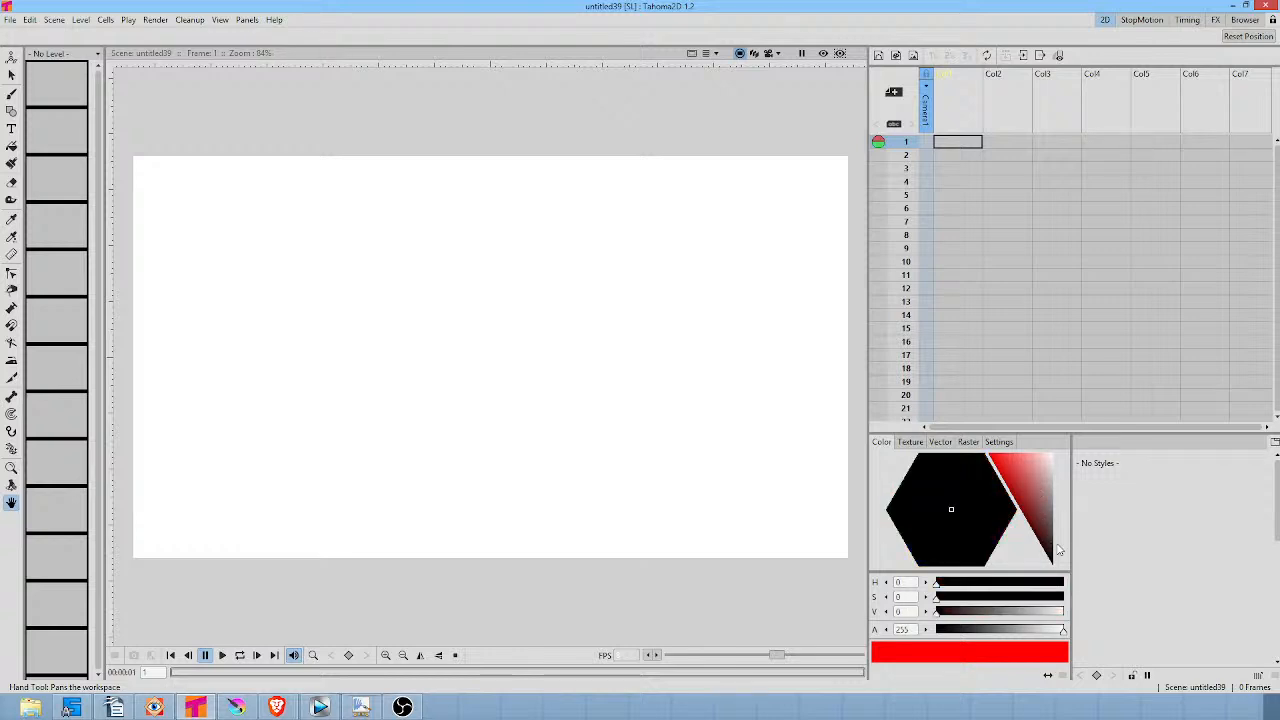
{"action": "key", "text": "b"}
{"action": "mouse_move", "coordinate": [658, 232]}
{"action": "left_mouse_down"}
{"action": "mouse_move", "coordinate": [459, 430]}
{"action": "mouse_move", "coordinate": [750, 374]}
{"action": "mouse_move", "coordinate": [639, 237]}
{"action": "mouse_move", "coordinate": [694, 276]}
{"action": "left_mouse_up"}
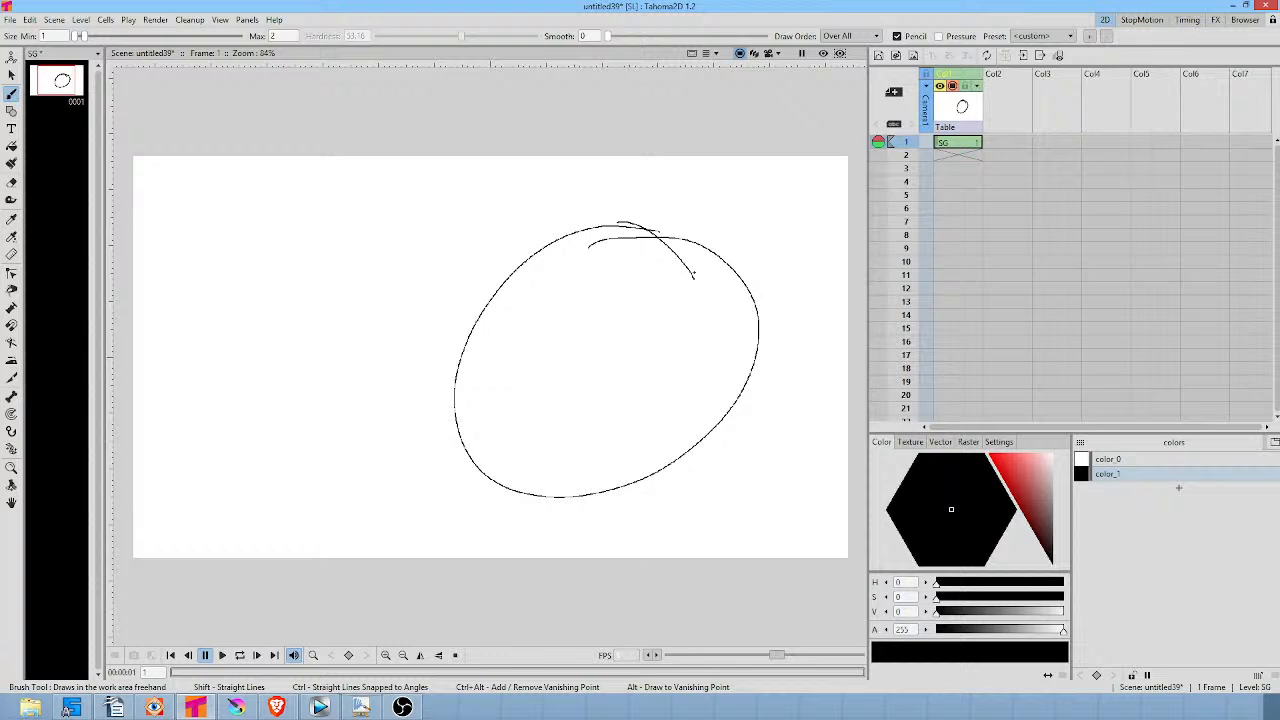
Add a pink style with H 0, S 26, V 90 and fill the oval with it.
{"action": "left_click", "coordinate": [1178, 487]}
{"action": "left_click_drag", "start_coordinate": [1033, 463], "coordinate": [1042, 467]}
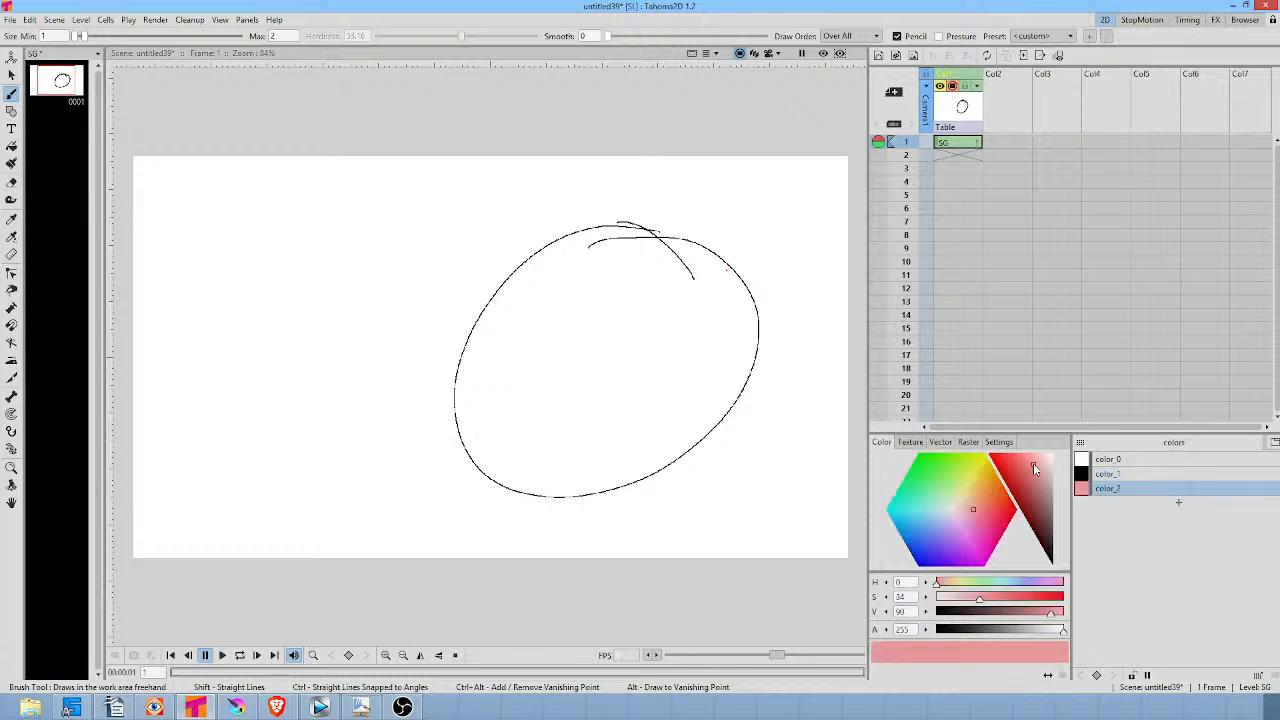
{"action": "left_click_drag", "start_coordinate": [599, 426], "coordinate": [784, 427]}
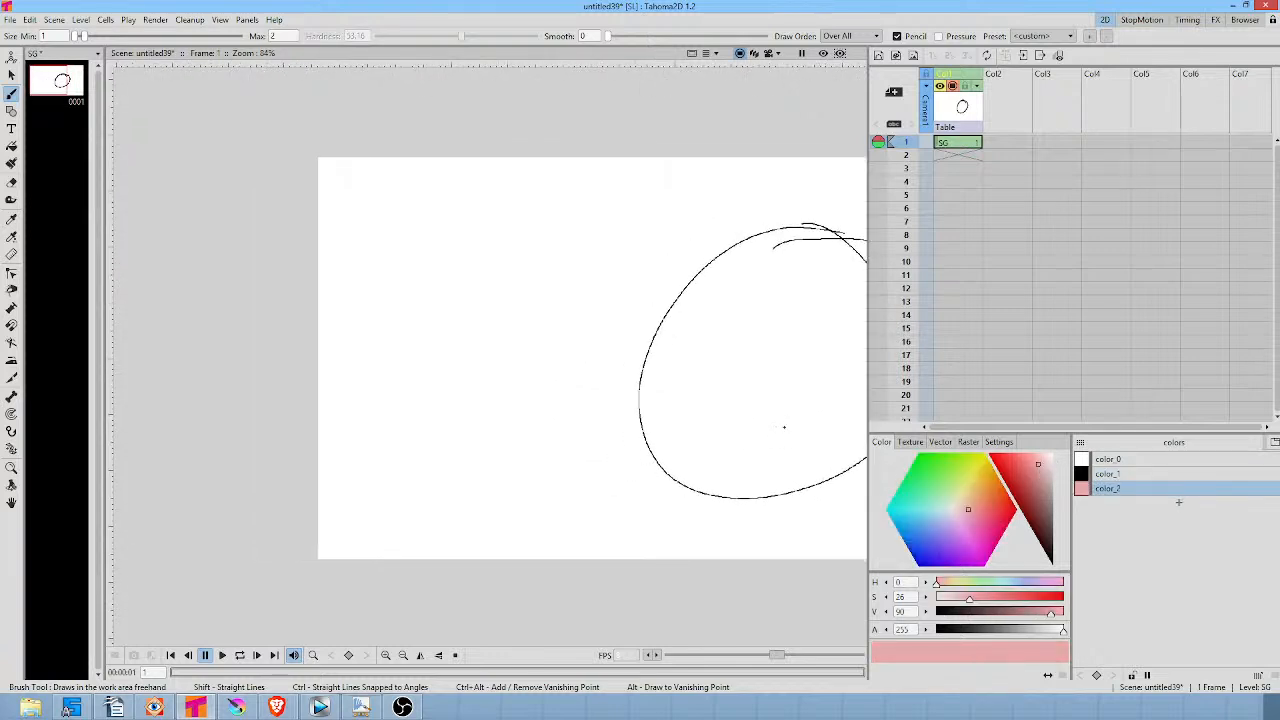
{"action": "key", "text": "f"}
{"action": "left_click", "coordinate": [784, 318]}
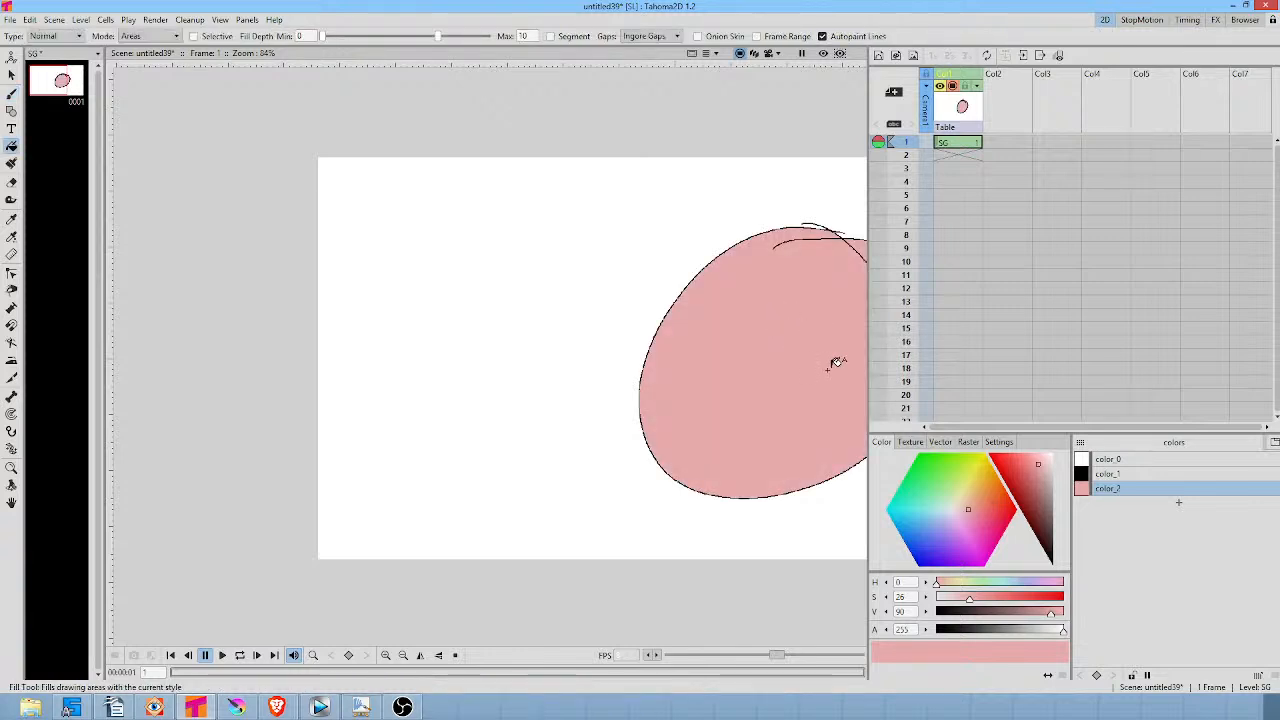
Sketch a tall closed outline in color_1 overlapping the right side of the pink oval with the Brush.
{"action": "left_click_drag", "start_coordinate": [838, 362], "coordinate": [731, 337]}
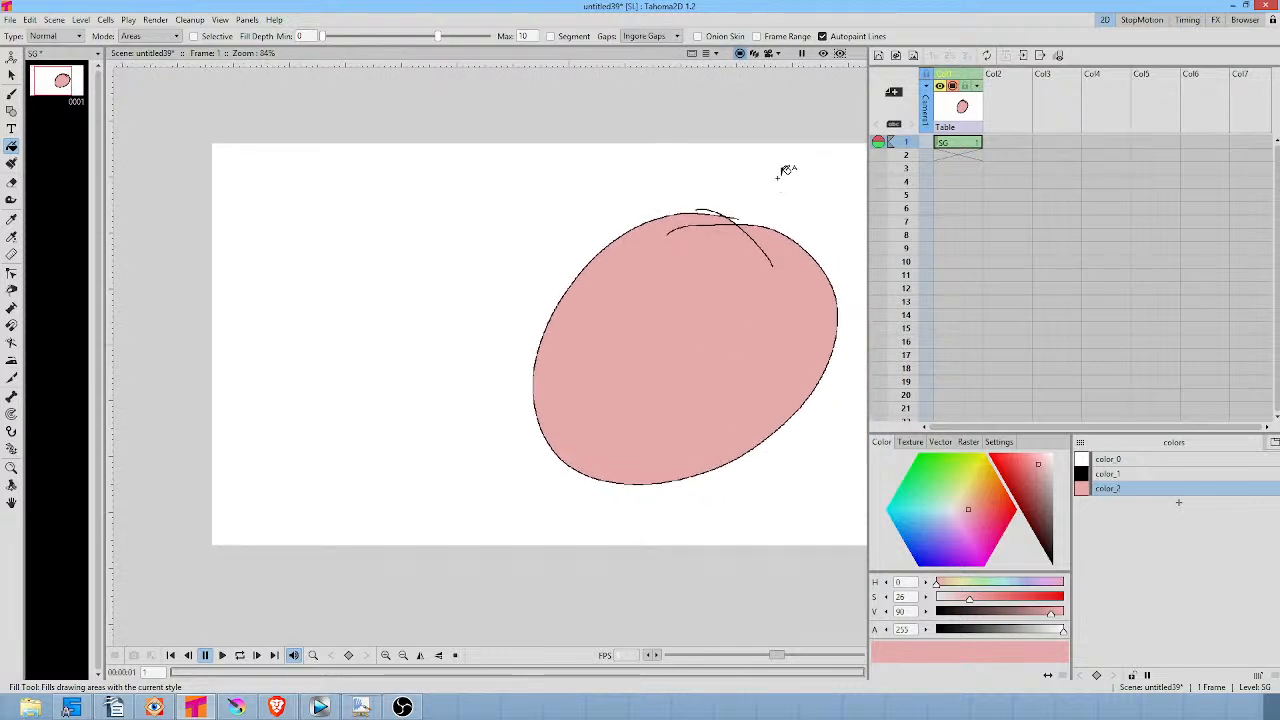
{"action": "key", "text": "b"}
{"action": "left_click", "coordinate": [1112, 474]}
{"action": "mouse_move", "coordinate": [763, 172]}
{"action": "left_mouse_down"}
{"action": "mouse_move", "coordinate": [775, 485]}
{"action": "mouse_move", "coordinate": [851, 354]}
{"action": "mouse_move", "coordinate": [762, 185]}
{"action": "left_mouse_up"}
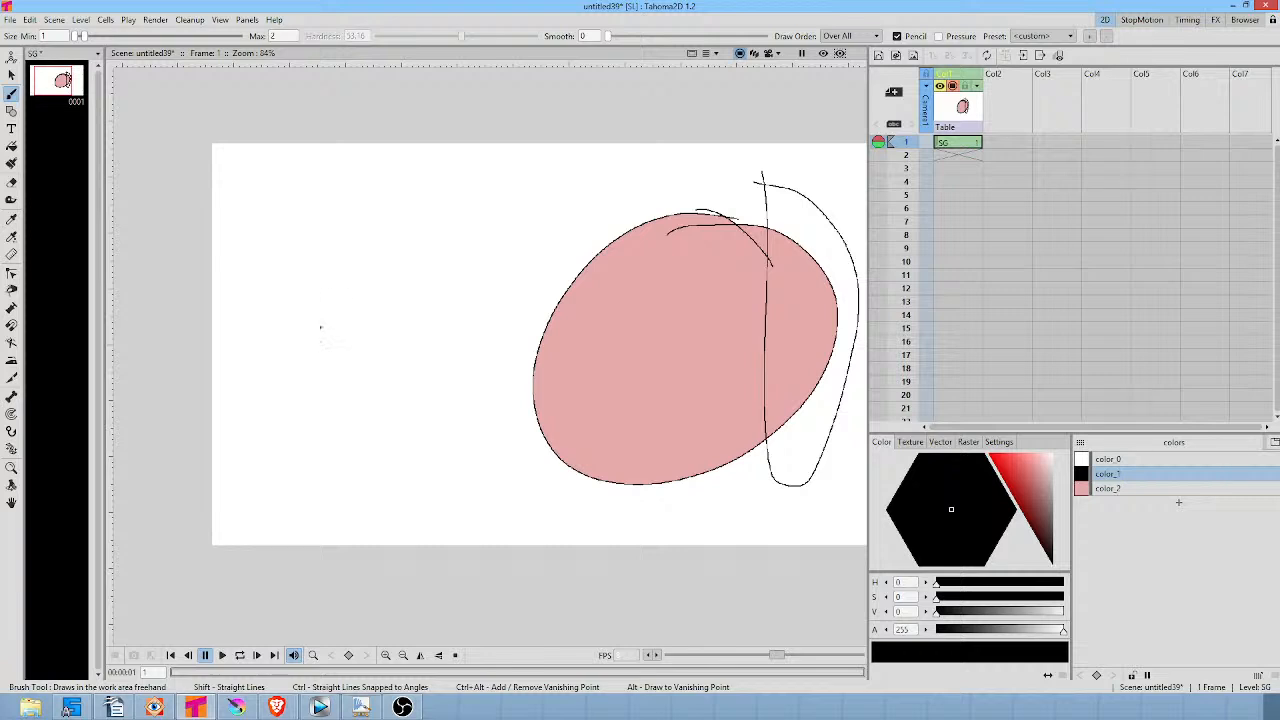
Handwrite "BLENDER" diagonally to the left of the pink oval.
{"action": "left_click_drag", "start_coordinate": [323, 327], "coordinate": [357, 376]}
{"action": "mouse_move", "coordinate": [324, 330]}
{"action": "left_mouse_down"}
{"action": "mouse_move", "coordinate": [351, 336]}
{"action": "mouse_move", "coordinate": [353, 370]}
{"action": "left_mouse_up"}
{"action": "mouse_move", "coordinate": [362, 303]}
{"action": "left_mouse_down"}
{"action": "mouse_move", "coordinate": [378, 333]}
{"action": "mouse_move", "coordinate": [388, 319]}
{"action": "left_mouse_up"}
{"action": "mouse_move", "coordinate": [382, 290]}
{"action": "left_mouse_down"}
{"action": "mouse_move", "coordinate": [414, 304]}
{"action": "mouse_move", "coordinate": [399, 278]}
{"action": "left_mouse_up"}
{"action": "left_click_drag", "start_coordinate": [391, 306], "coordinate": [408, 291]}
{"action": "mouse_move", "coordinate": [412, 272]}
{"action": "left_mouse_down"}
{"action": "mouse_move", "coordinate": [417, 297]}
{"action": "mouse_move", "coordinate": [436, 252]}
{"action": "mouse_move", "coordinate": [428, 272]}
{"action": "mouse_move", "coordinate": [442, 264]}
{"action": "left_mouse_up"}
{"action": "mouse_move", "coordinate": [460, 250]}
{"action": "left_mouse_down"}
{"action": "mouse_move", "coordinate": [505, 238]}
{"action": "mouse_move", "coordinate": [463, 199]}
{"action": "mouse_move", "coordinate": [494, 222]}
{"action": "left_mouse_up"}
{"action": "mouse_move", "coordinate": [466, 214]}
{"action": "left_mouse_down"}
{"action": "mouse_move", "coordinate": [482, 212]}
{"action": "mouse_move", "coordinate": [488, 236]}
{"action": "left_mouse_up"}
{"action": "mouse_move", "coordinate": [486, 196]}
{"action": "left_mouse_down"}
{"action": "mouse_move", "coordinate": [512, 224]}
{"action": "mouse_move", "coordinate": [532, 210]}
{"action": "left_mouse_up"}
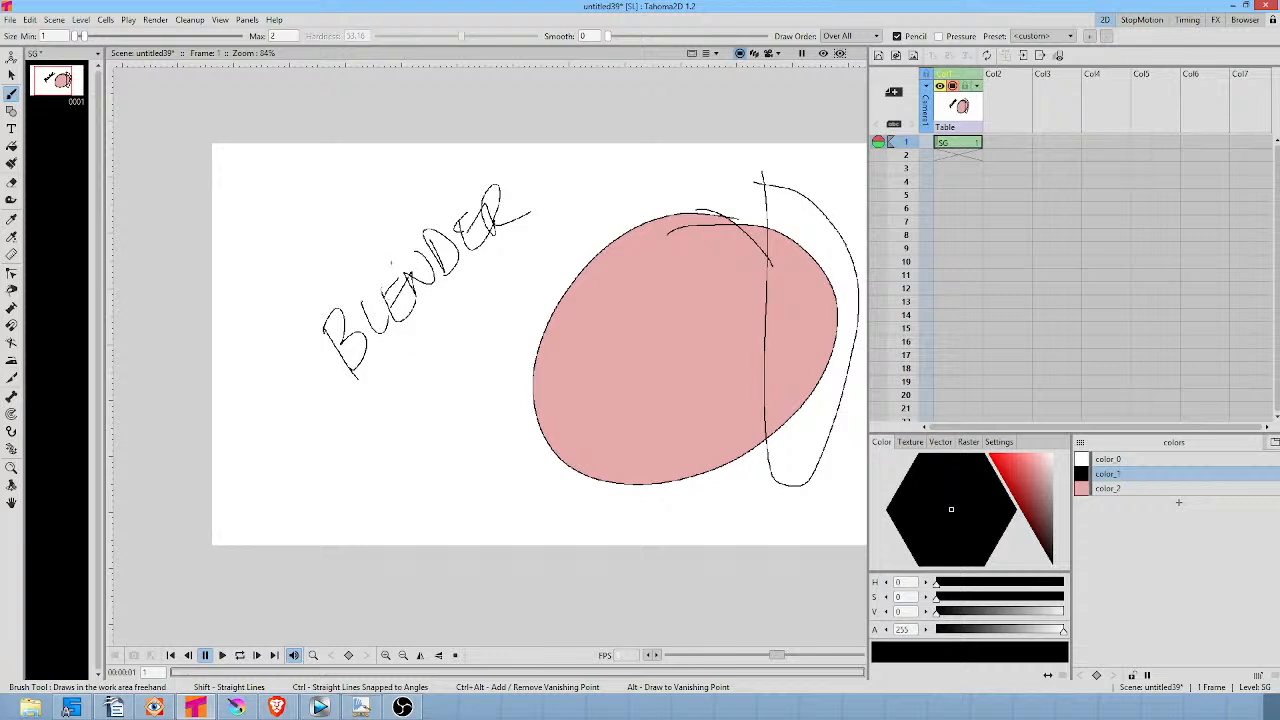
Handwrite "2.93 LTS" diagonally beneath the word BLENDER.
{"action": "left_click_drag", "start_coordinate": [346, 412], "coordinate": [378, 446]}
{"action": "left_click", "coordinate": [376, 424]}
{"action": "mouse_move", "coordinate": [402, 378]}
{"action": "left_mouse_down"}
{"action": "mouse_move", "coordinate": [386, 384]}
{"action": "mouse_move", "coordinate": [394, 412]}
{"action": "mouse_move", "coordinate": [436, 368]}
{"action": "mouse_move", "coordinate": [428, 394]}
{"action": "left_mouse_up"}
{"action": "left_click", "coordinate": [410, 372]}
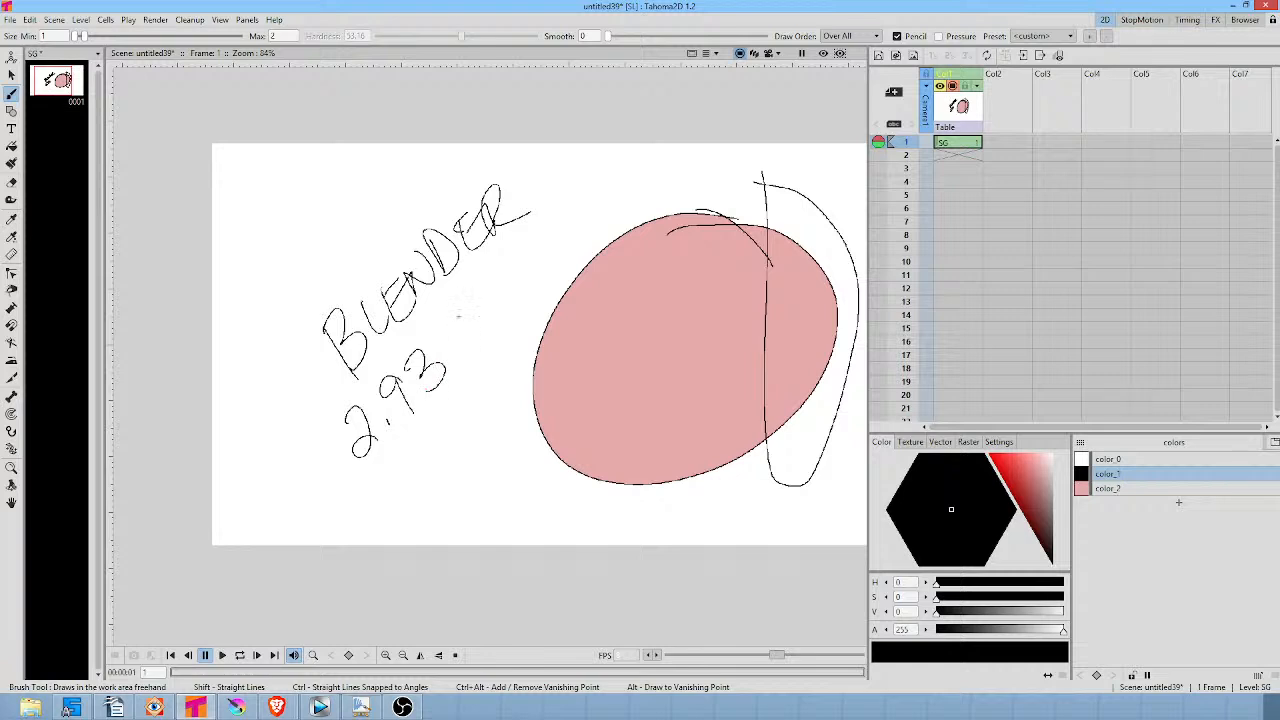
{"action": "left_click_drag", "start_coordinate": [460, 314], "coordinate": [488, 322]}
{"action": "mouse_move", "coordinate": [472, 304]}
{"action": "left_mouse_down"}
{"action": "mouse_move", "coordinate": [500, 321]}
{"action": "mouse_move", "coordinate": [502, 275]}
{"action": "mouse_move", "coordinate": [500, 305]}
{"action": "left_mouse_up"}
Emphasise the handwritten "2.93 LTS" with repeated underlines, a large loop, an arrow from below and circles around LTS.
{"action": "mouse_move", "coordinate": [478, 364]}
{"action": "left_mouse_down"}
{"action": "mouse_move", "coordinate": [536, 302]}
{"action": "mouse_move", "coordinate": [542, 312]}
{"action": "left_mouse_up"}
{"action": "left_click_drag", "start_coordinate": [570, 229], "coordinate": [386, 332]}
{"action": "mouse_move", "coordinate": [346, 372]}
{"action": "left_mouse_down"}
{"action": "mouse_move", "coordinate": [574, 332]}
{"action": "mouse_move", "coordinate": [616, 203]}
{"action": "mouse_move", "coordinate": [553, 214]}
{"action": "mouse_move", "coordinate": [538, 242]}
{"action": "left_mouse_up"}
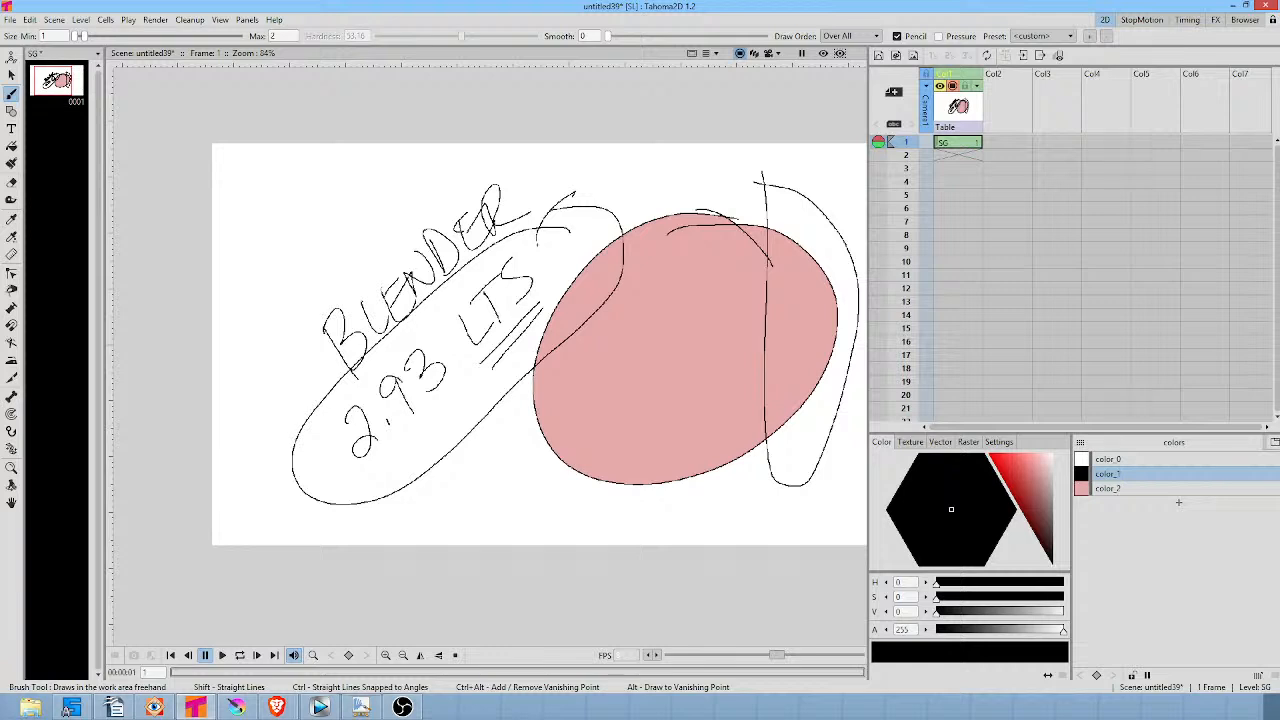
{"action": "left_click_drag", "start_coordinate": [370, 476], "coordinate": [524, 352]}
{"action": "left_click_drag", "start_coordinate": [378, 478], "coordinate": [540, 330]}
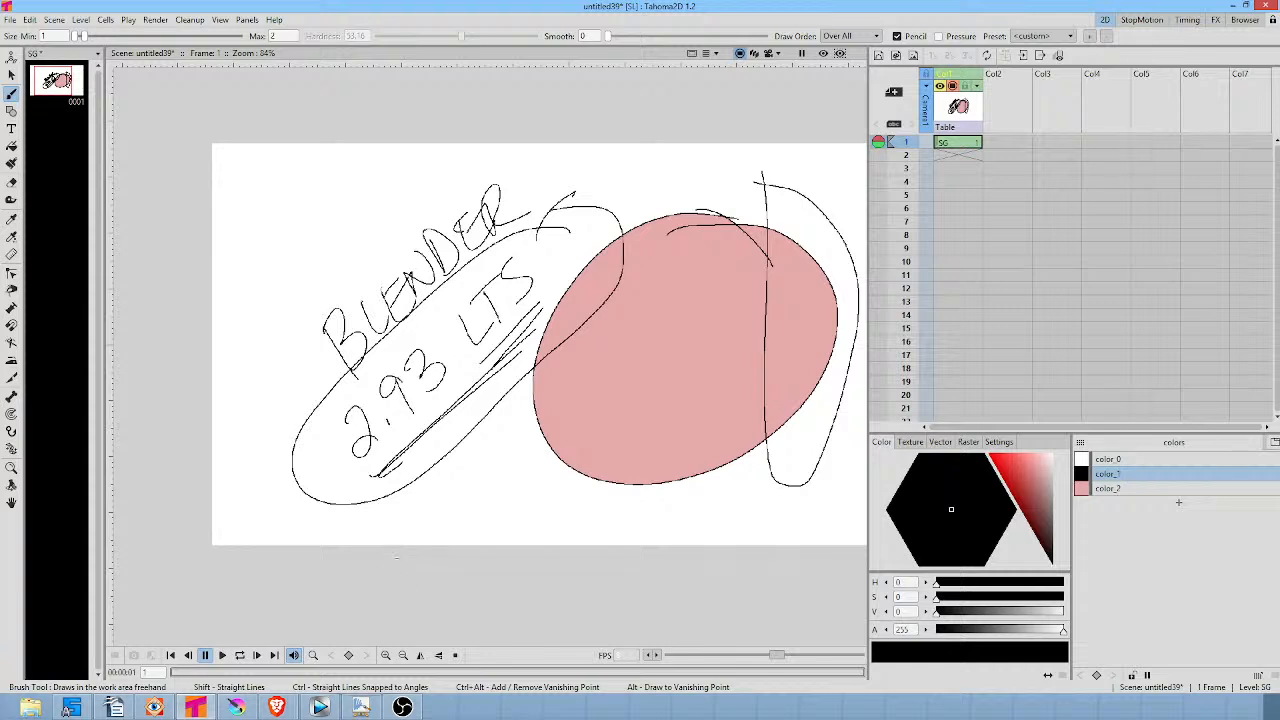
{"action": "mouse_move", "coordinate": [417, 578]}
{"action": "left_mouse_down"}
{"action": "mouse_move", "coordinate": [410, 440]}
{"action": "mouse_move", "coordinate": [420, 447]}
{"action": "left_mouse_up"}
{"action": "mouse_move", "coordinate": [528, 248]}
{"action": "left_mouse_down"}
{"action": "mouse_move", "coordinate": [450, 285]}
{"action": "mouse_move", "coordinate": [540, 345]}
{"action": "mouse_move", "coordinate": [430, 370]}
{"action": "left_mouse_up"}
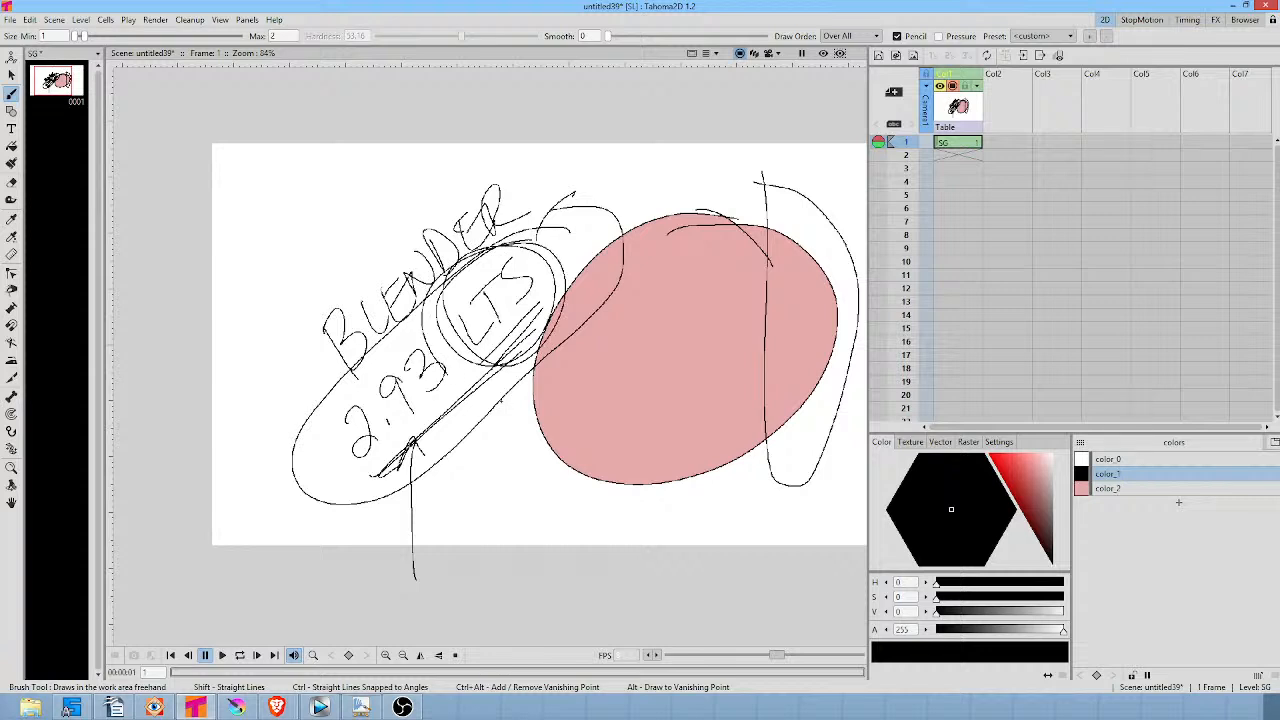
{"action": "left_click_drag", "start_coordinate": [502, 401], "coordinate": [569, 310]}
{"action": "left_click_drag", "start_coordinate": [442, 384], "coordinate": [519, 303]}
{"action": "mouse_move", "coordinate": [652, 180]}
{"action": "left_mouse_down"}
{"action": "mouse_move", "coordinate": [433, 382]}
{"action": "mouse_move", "coordinate": [664, 177]}
{"action": "left_mouse_up"}
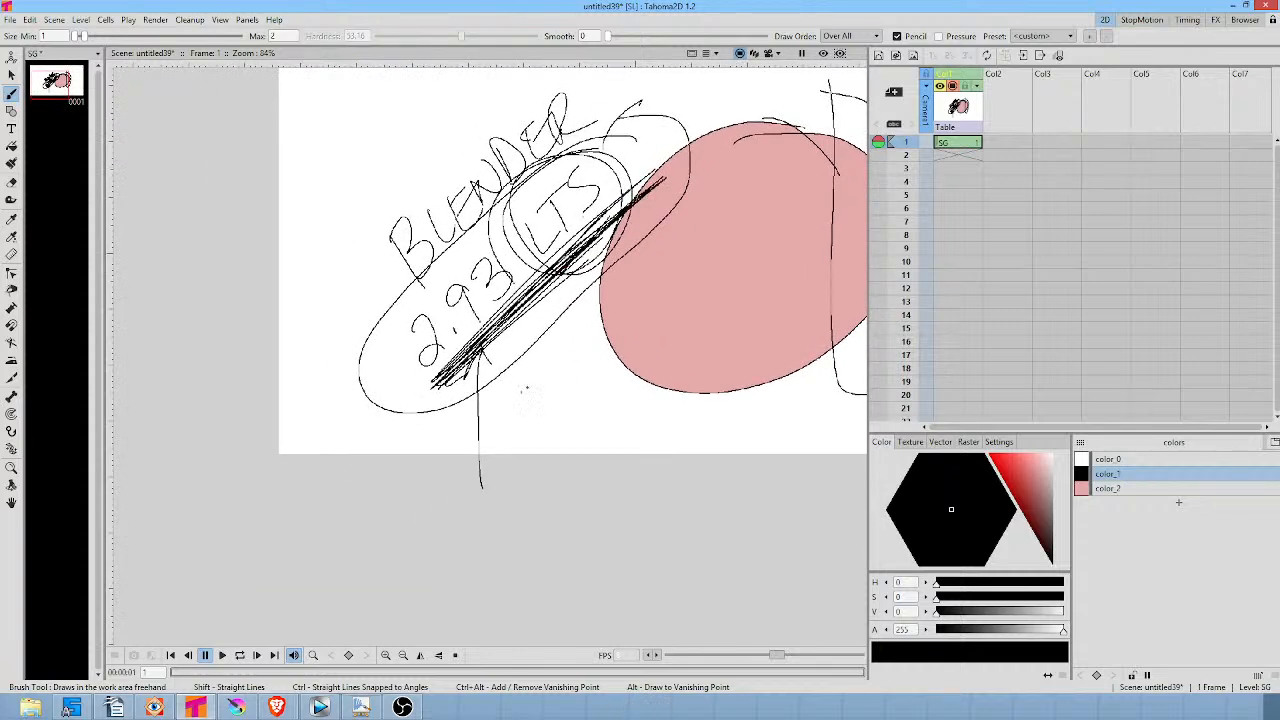
Draw an arrow downward from the "2.93 LTS" note to a curved line near the canvas's lower edge.
{"action": "left_click_drag", "start_coordinate": [517, 362], "coordinate": [562, 446]}
{"action": "left_click_drag", "start_coordinate": [566, 404], "coordinate": [562, 446]}
{"action": "mouse_move", "coordinate": [625, 408]}
{"action": "left_mouse_down"}
{"action": "mouse_move", "coordinate": [527, 489]}
{"action": "mouse_move", "coordinate": [580, 545]}
{"action": "left_mouse_up"}
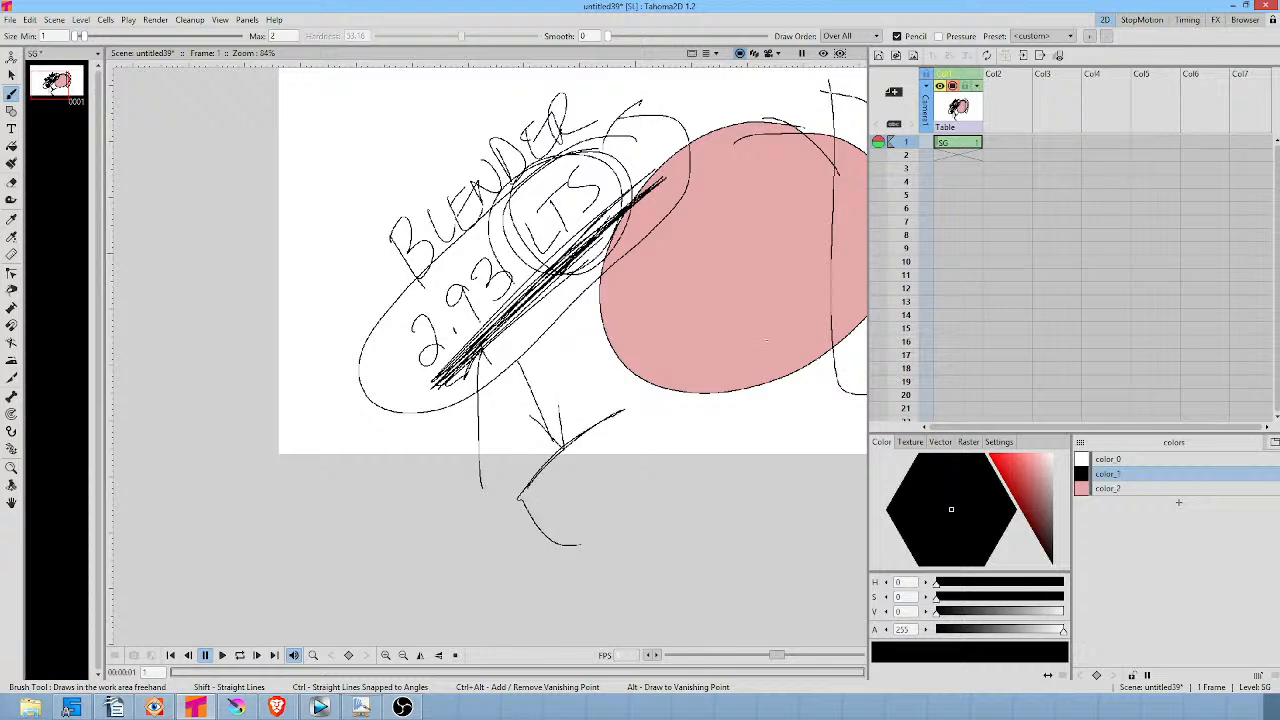
Retrace and enlarge the tall outline overlapping the pink oval's right side, adding marks at its top.
{"action": "left_click_drag", "start_coordinate": [767, 340], "coordinate": [587, 426]}
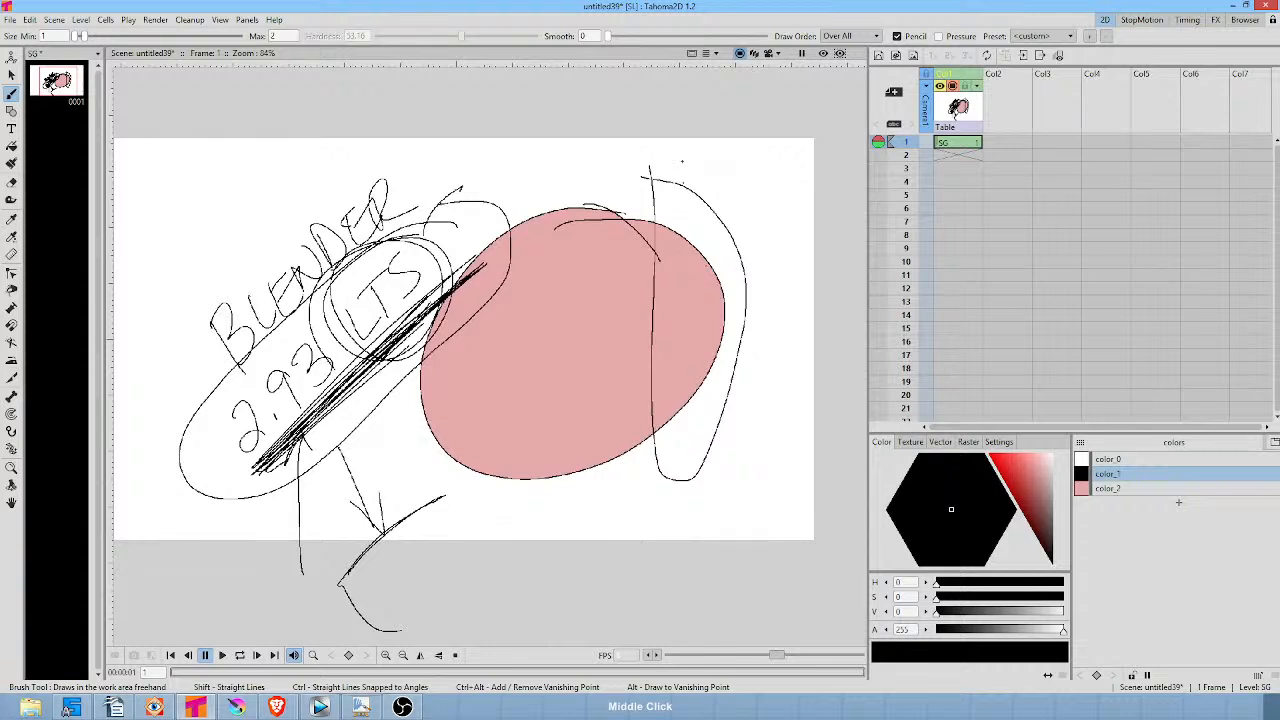
{"action": "mouse_move", "coordinate": [652, 165]}
{"action": "left_mouse_down"}
{"action": "mouse_move", "coordinate": [651, 495]}
{"action": "mouse_move", "coordinate": [654, 176]}
{"action": "left_mouse_up"}
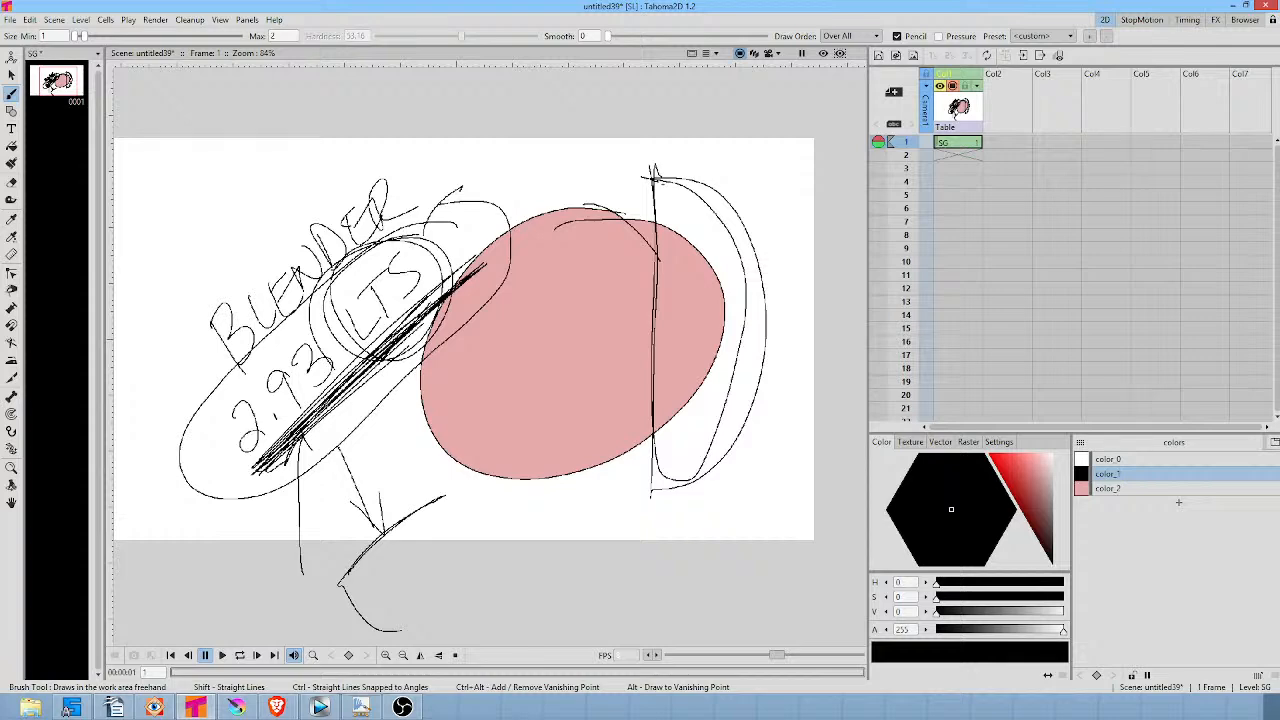
{"action": "mouse_move", "coordinate": [636, 195]}
{"action": "left_mouse_down"}
{"action": "mouse_move", "coordinate": [697, 184]}
{"action": "mouse_move", "coordinate": [669, 190]}
{"action": "left_mouse_up"}
Erase all the black color_1 lines with the selective Eraser, keeping the pink fill.
{"action": "key", "text": "e"}
{"action": "mouse_move", "coordinate": [668, 117]}
{"action": "left_mouse_down"}
{"action": "mouse_move", "coordinate": [593, 103]}
{"action": "mouse_move", "coordinate": [424, 103]}
{"action": "mouse_move", "coordinate": [254, 178]}
{"action": "mouse_move", "coordinate": [174, 296]}
{"action": "mouse_move", "coordinate": [155, 463]}
{"action": "mouse_move", "coordinate": [214, 584]}
{"action": "mouse_move", "coordinate": [288, 640]}
{"action": "mouse_move", "coordinate": [380, 662]}
{"action": "mouse_move", "coordinate": [538, 635]}
{"action": "mouse_move", "coordinate": [791, 485]}
{"action": "mouse_move", "coordinate": [848, 354]}
{"action": "mouse_move", "coordinate": [805, 133]}
{"action": "mouse_move", "coordinate": [753, 105]}
{"action": "mouse_move", "coordinate": [660, 118]}
{"action": "left_mouse_up"}
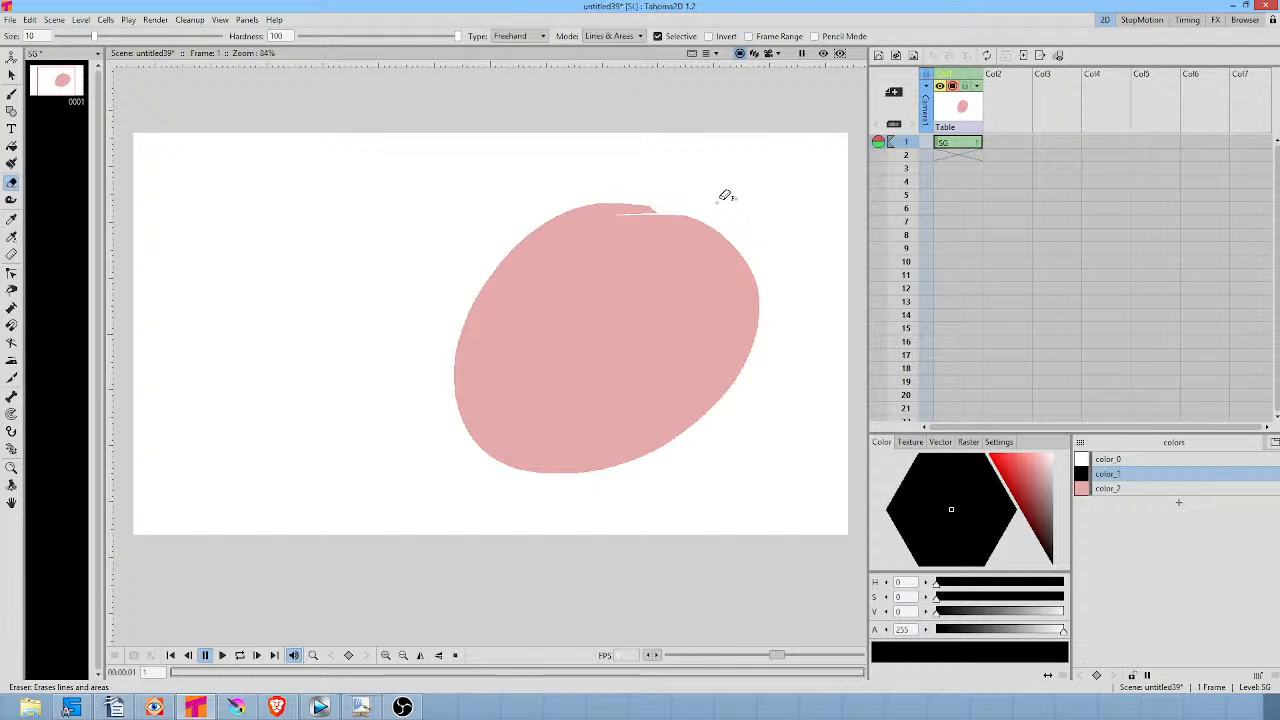
{"action": "mouse_move", "coordinate": [690, 162]}
{"action": "left_mouse_down"}
{"action": "mouse_move", "coordinate": [522, 178]}
{"action": "mouse_move", "coordinate": [490, 194]}
{"action": "left_mouse_up"}
Erase the pink fill with the selective Eraser set to color_2.
{"action": "left_click", "coordinate": [1140, 489]}
{"action": "mouse_move", "coordinate": [737, 182]}
{"action": "left_mouse_down"}
{"action": "mouse_move", "coordinate": [646, 158]}
{"action": "mouse_move", "coordinate": [388, 328]}
{"action": "mouse_move", "coordinate": [402, 529]}
{"action": "mouse_move", "coordinate": [613, 558]}
{"action": "mouse_move", "coordinate": [786, 453]}
{"action": "mouse_move", "coordinate": [786, 247]}
{"action": "mouse_move", "coordinate": [731, 172]}
{"action": "left_mouse_up"}
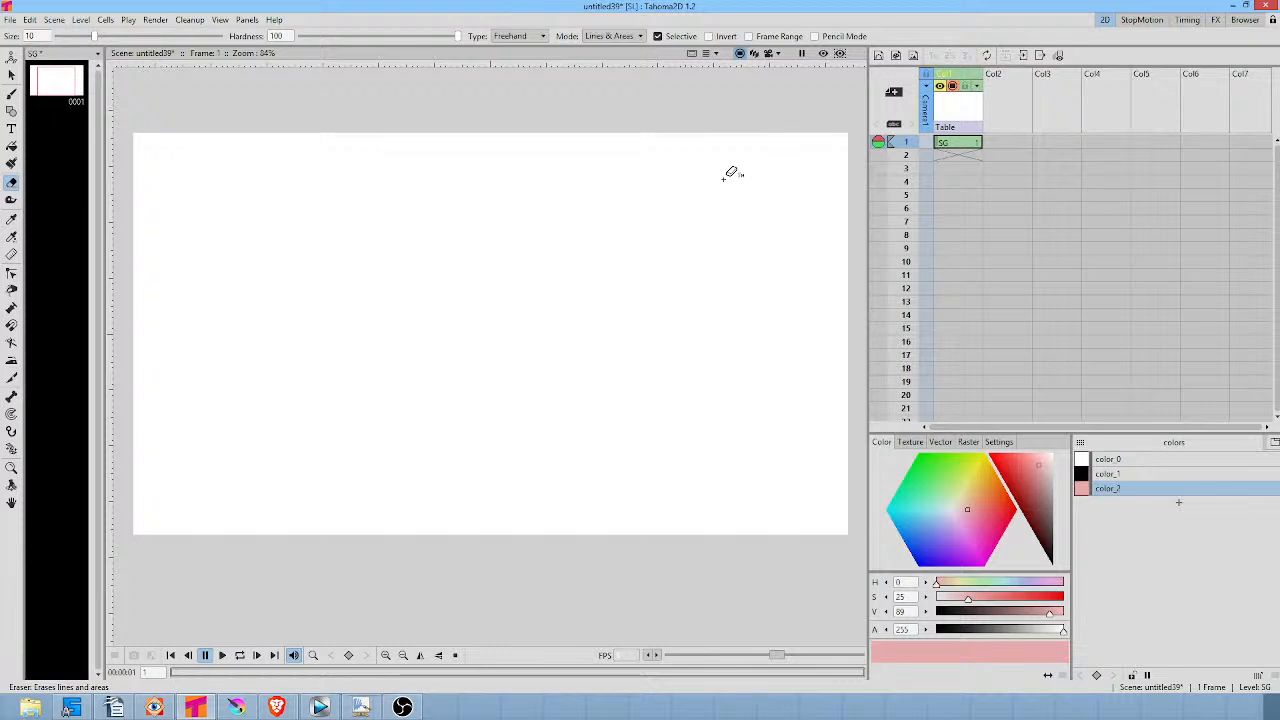
Draw an irregular closed outline with a notched left side in color_1 with the Brush.
{"action": "left_click", "coordinate": [1107, 475]}
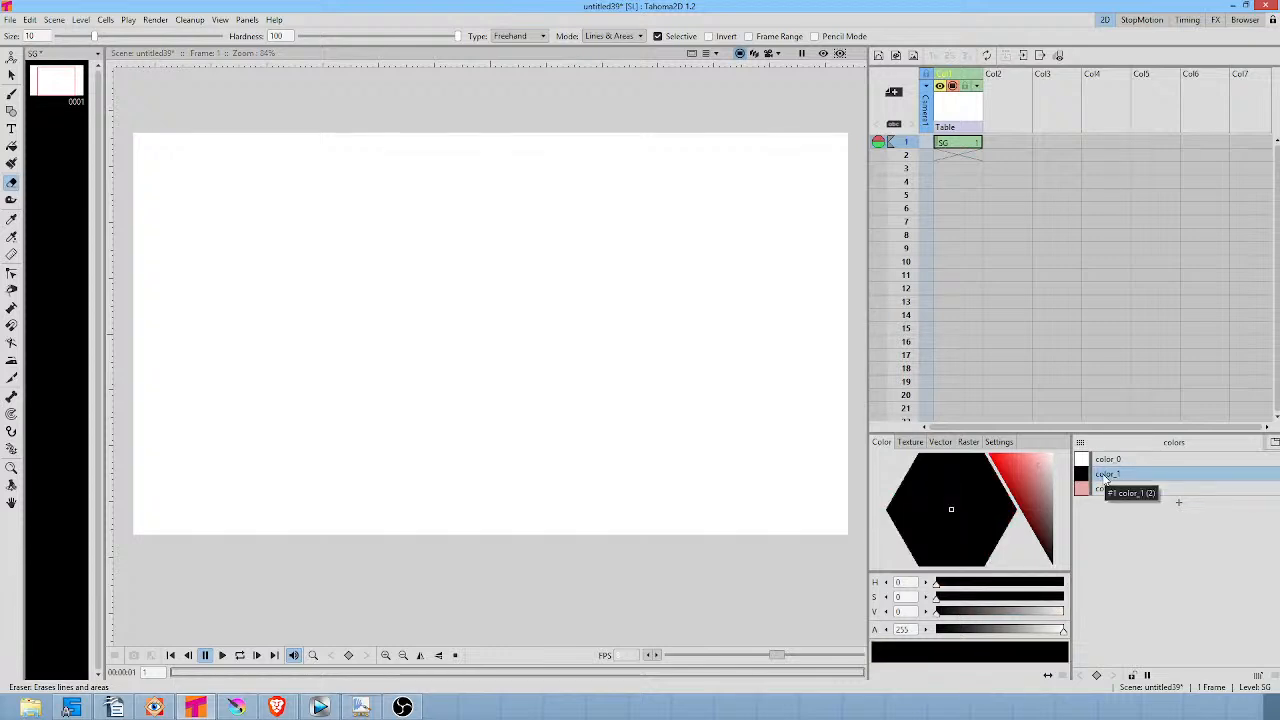
{"action": "key", "text": "b"}
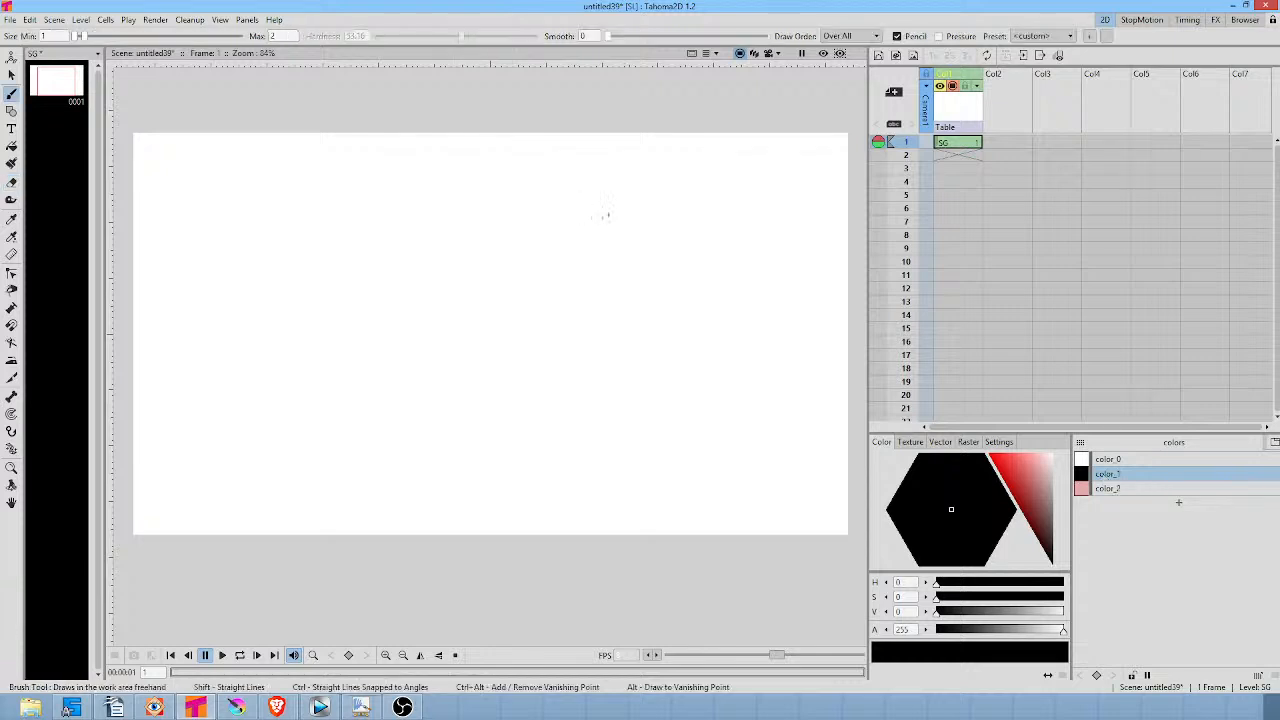
{"action": "mouse_move", "coordinate": [638, 203]}
{"action": "left_mouse_down"}
{"action": "mouse_move", "coordinate": [533, 306]}
{"action": "mouse_move", "coordinate": [594, 416]}
{"action": "mouse_move", "coordinate": [737, 207]}
{"action": "mouse_move", "coordinate": [616, 233]}
{"action": "left_mouse_up"}
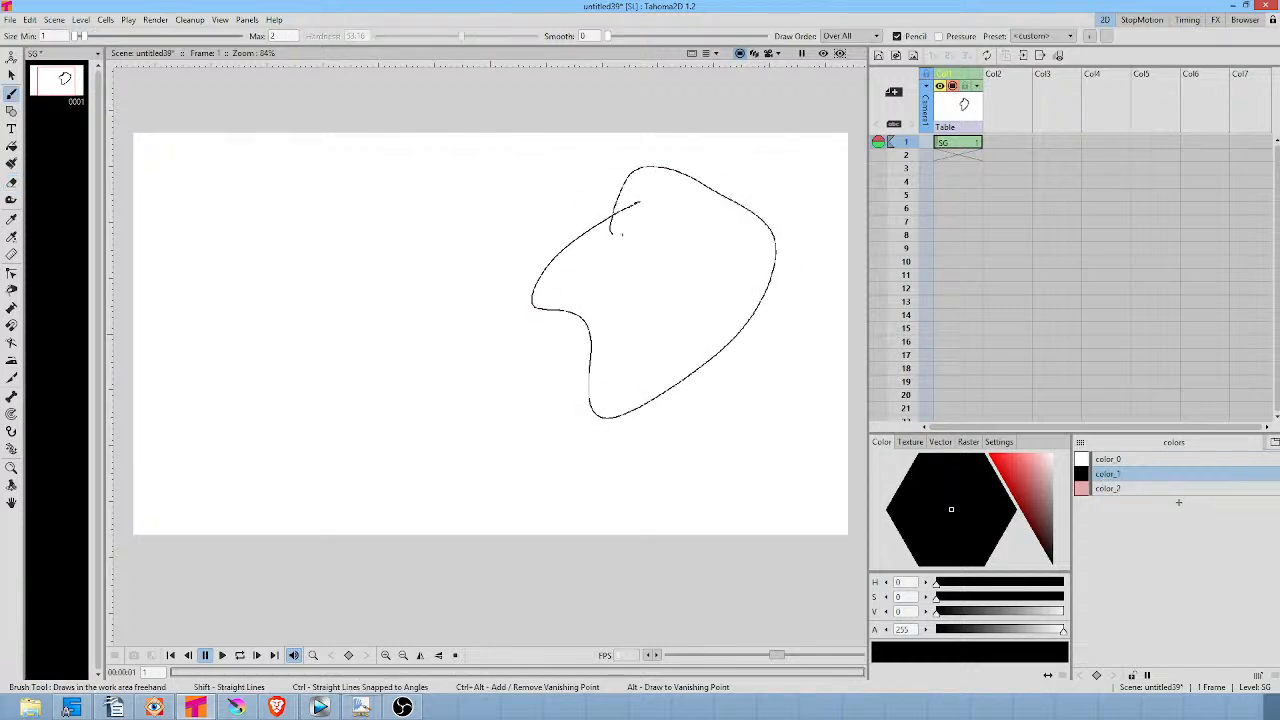
{"action": "right_click", "coordinate": [736, 279]}
{"action": "left_click_drag", "start_coordinate": [620, 300], "coordinate": [522, 325]}
{"action": "scroll", "coordinate": [700, 236], "scroll_direction": "down", "scroll_amount": 3}
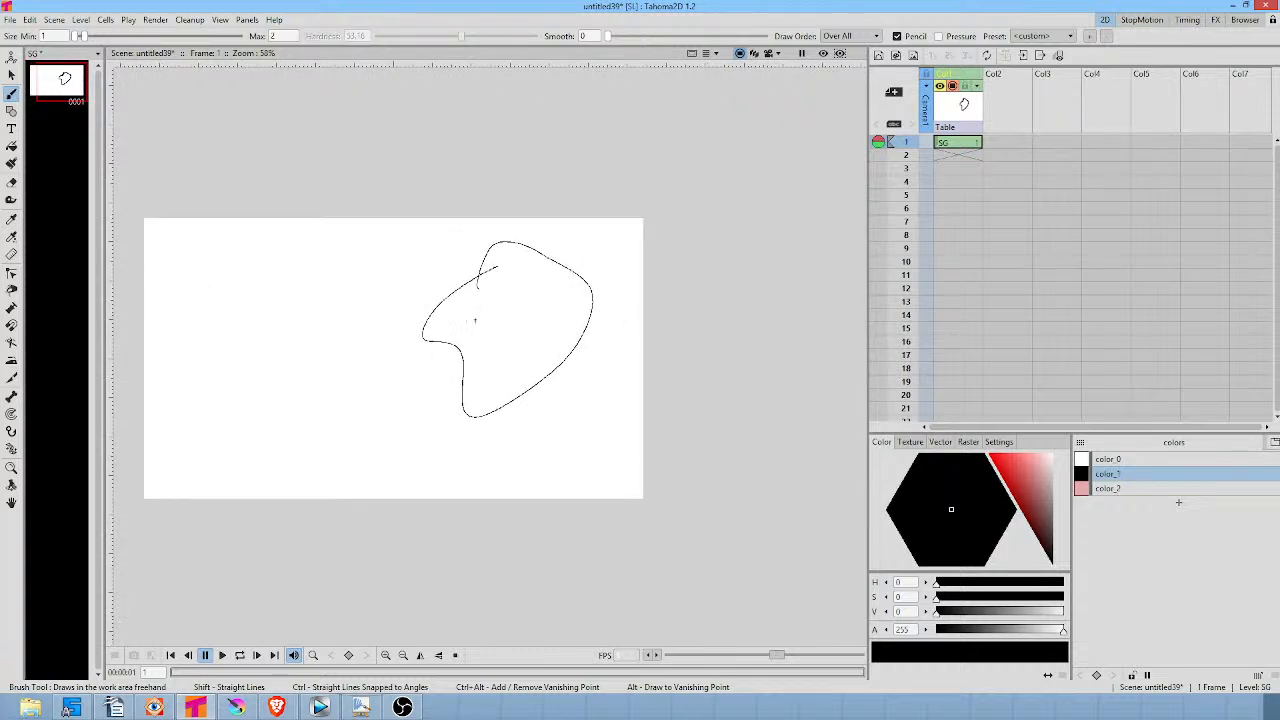
{"action": "left_click_drag", "start_coordinate": [481, 323], "coordinate": [804, 306]}
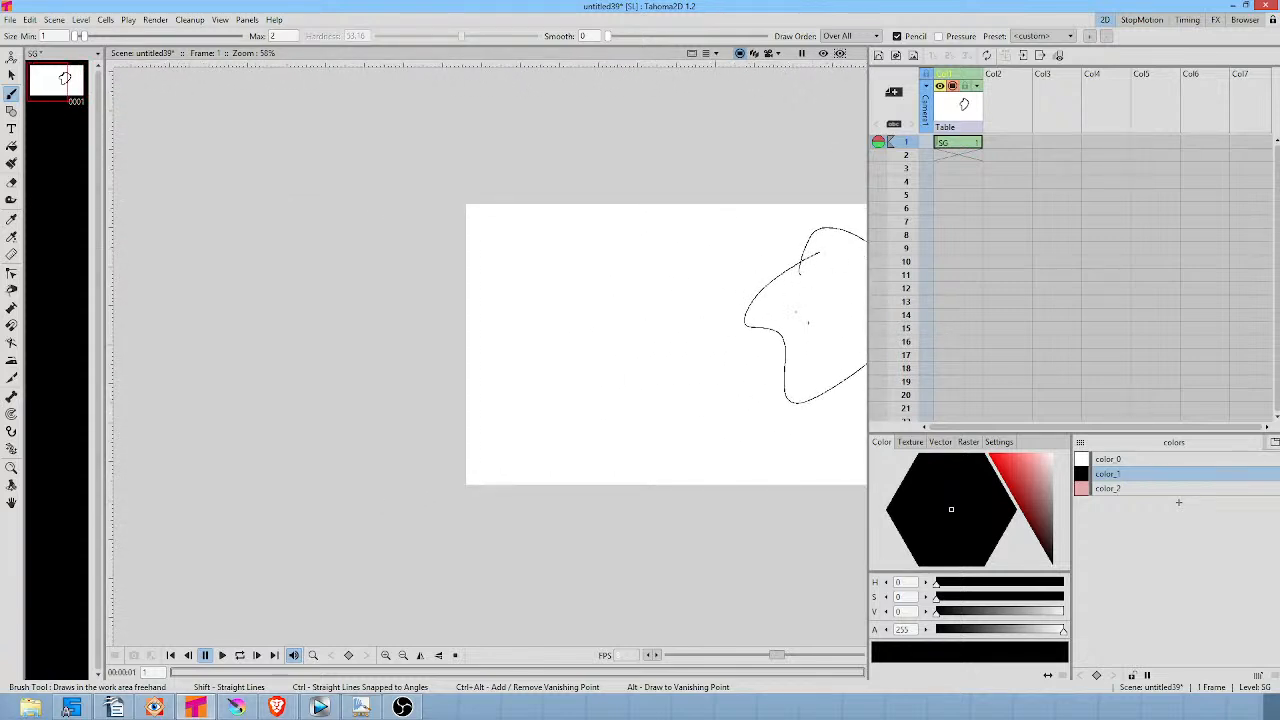
{"action": "left_click_drag", "start_coordinate": [846, 271], "coordinate": [747, 283]}
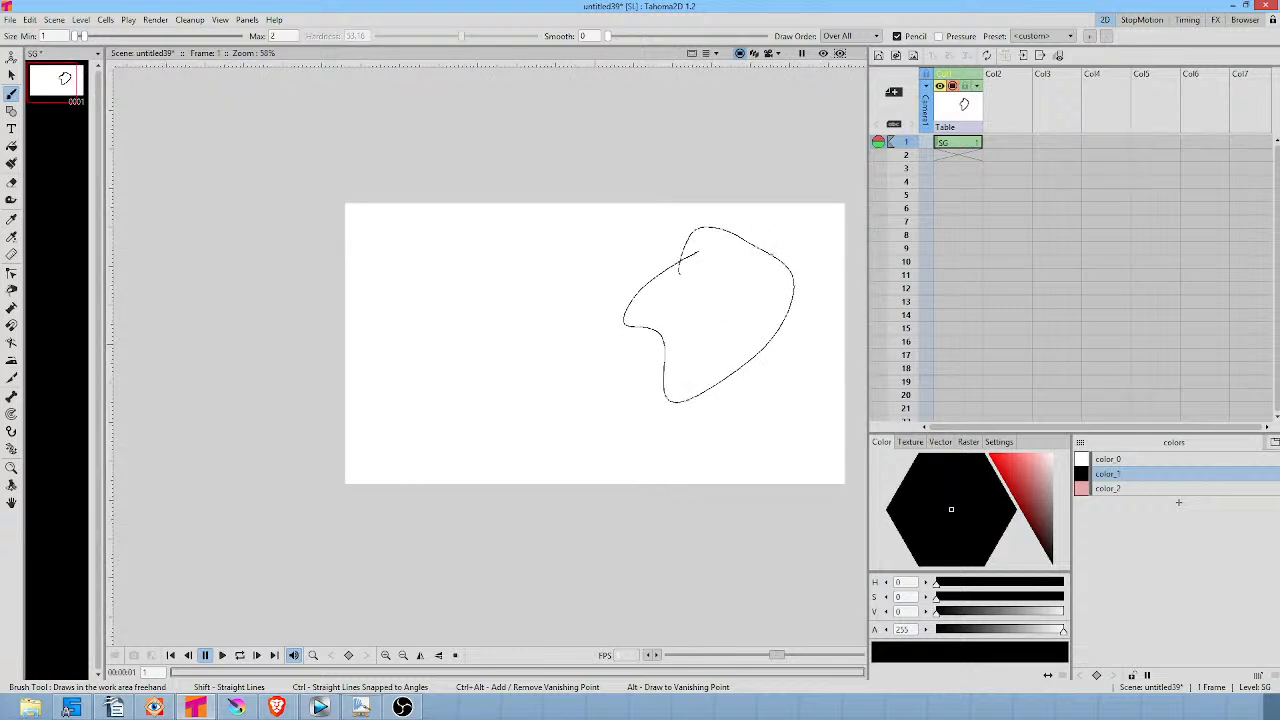
{"action": "scroll", "coordinate": [760, 280], "scroll_direction": "up", "scroll_amount": 3}
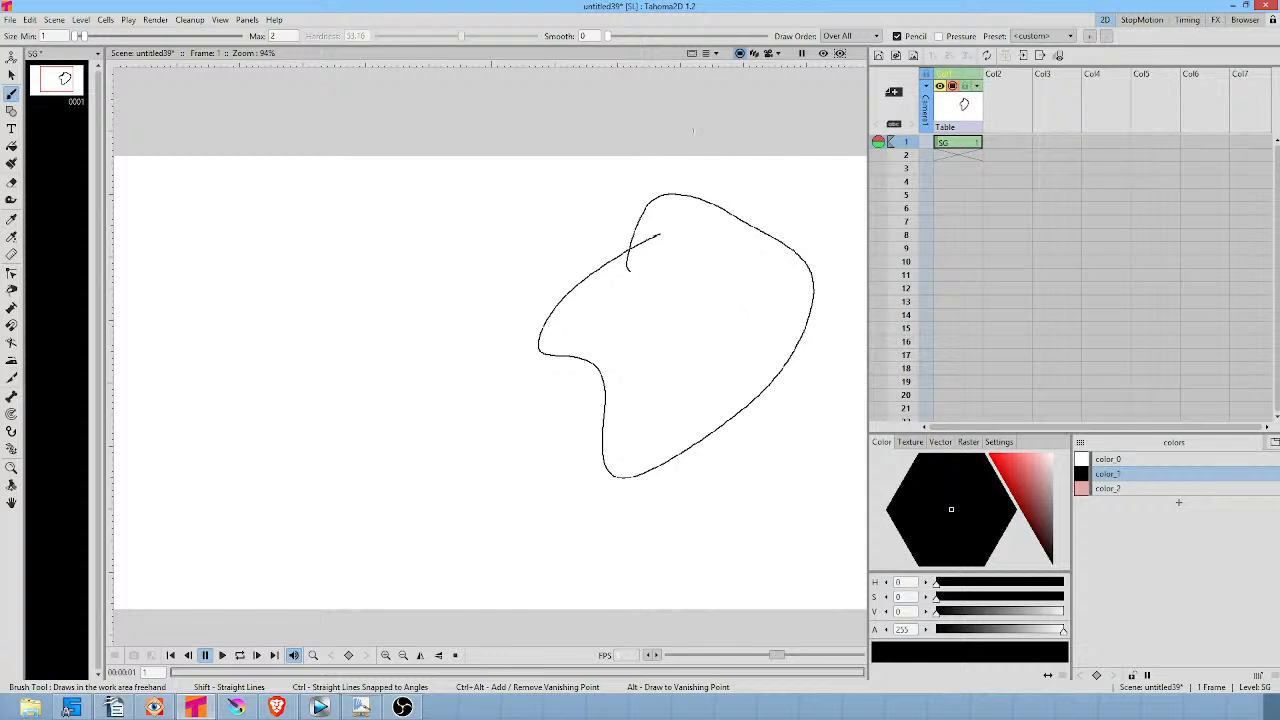
Erase the whole notched outline with the selective Eraser.
{"action": "key", "text": "e"}
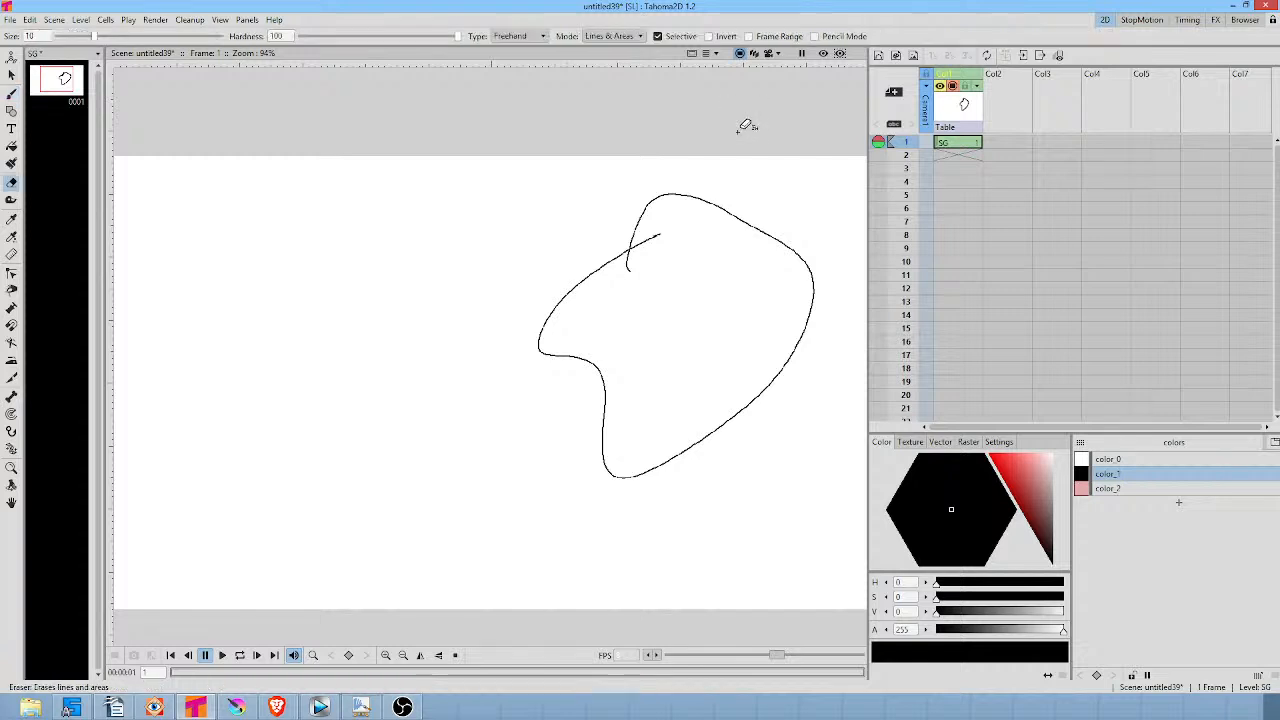
{"action": "mouse_move", "coordinate": [740, 125]}
{"action": "left_mouse_down"}
{"action": "mouse_move", "coordinate": [649, 142]}
{"action": "mouse_move", "coordinate": [514, 476]}
{"action": "mouse_move", "coordinate": [813, 472]}
{"action": "mouse_move", "coordinate": [698, 116]}
{"action": "left_mouse_up"}
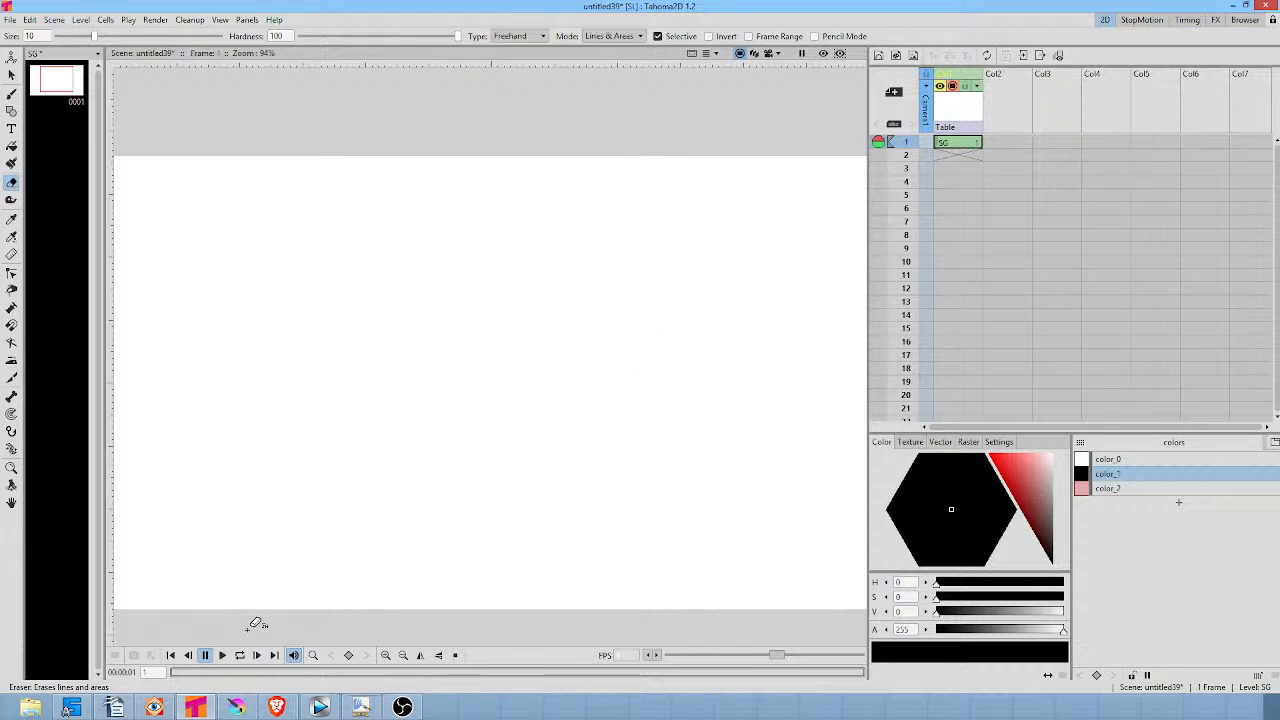
{"action": "scroll", "coordinate": [556, 466], "scroll_direction": "down", "scroll_amount": 1}
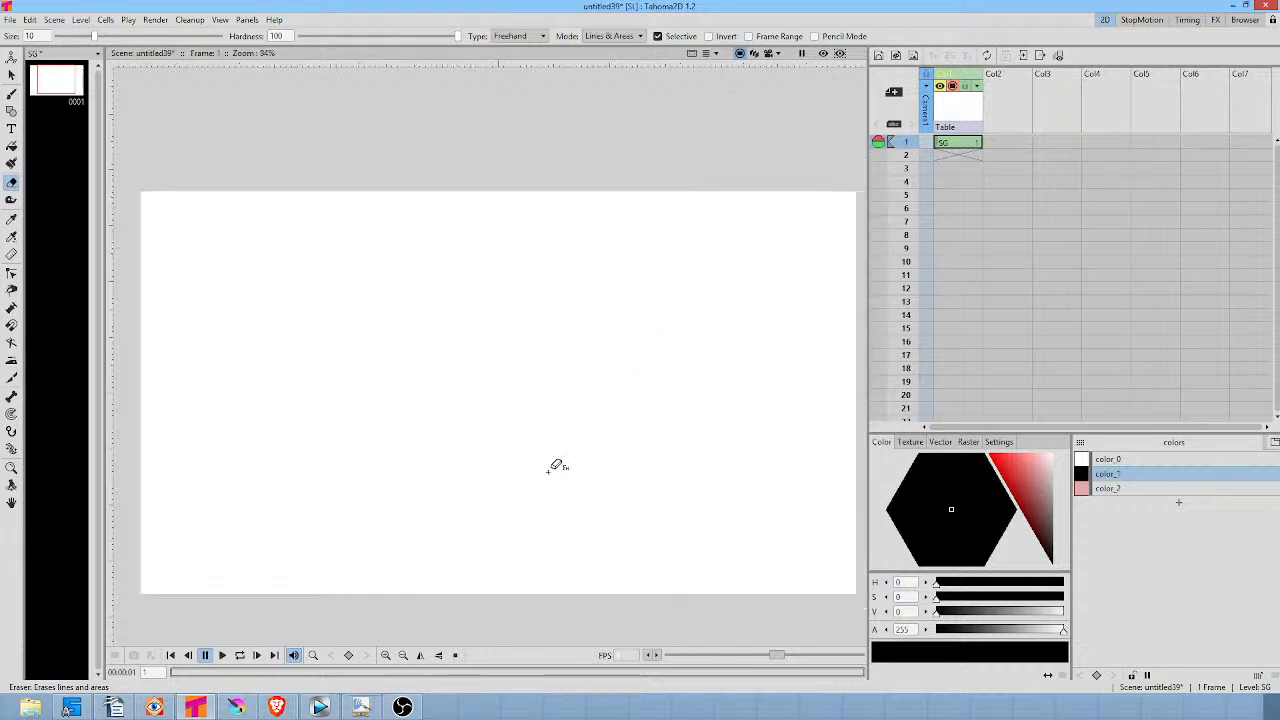
{"action": "mouse_move", "coordinate": [576, 443]}
{"action": "left_mouse_down"}
{"action": "mouse_move", "coordinate": [557, 358]}
{"action": "mouse_move", "coordinate": [588, 384]}
{"action": "left_mouse_up"}
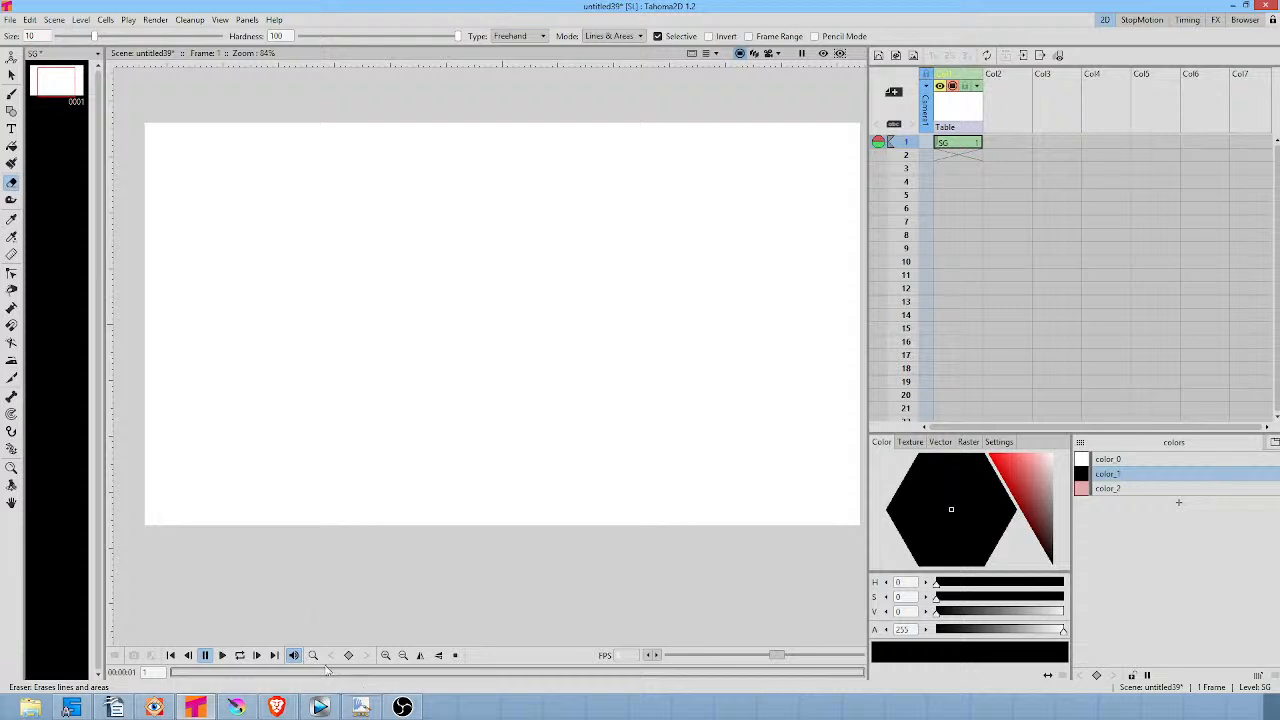
Switch to Krita and scrub through the monkey animation up to frame 67.
{"action": "mouse_move", "coordinate": [234, 707]}
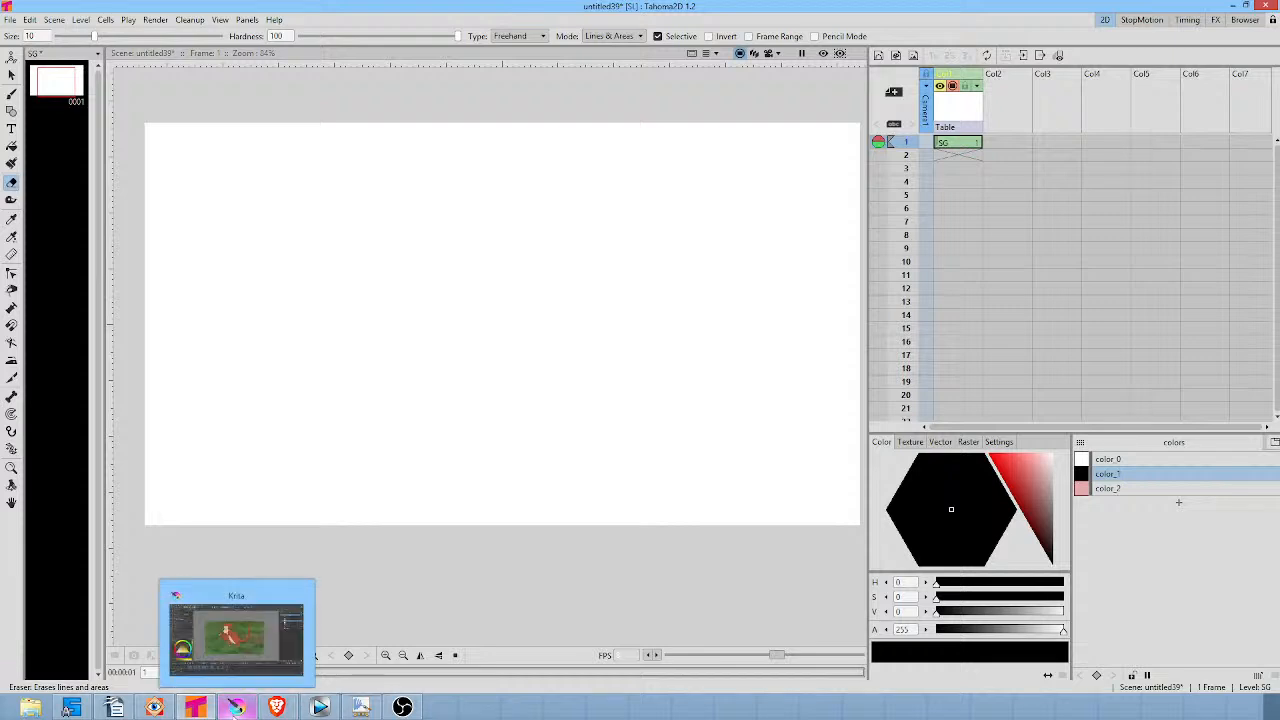
{"action": "left_click", "coordinate": [234, 707]}
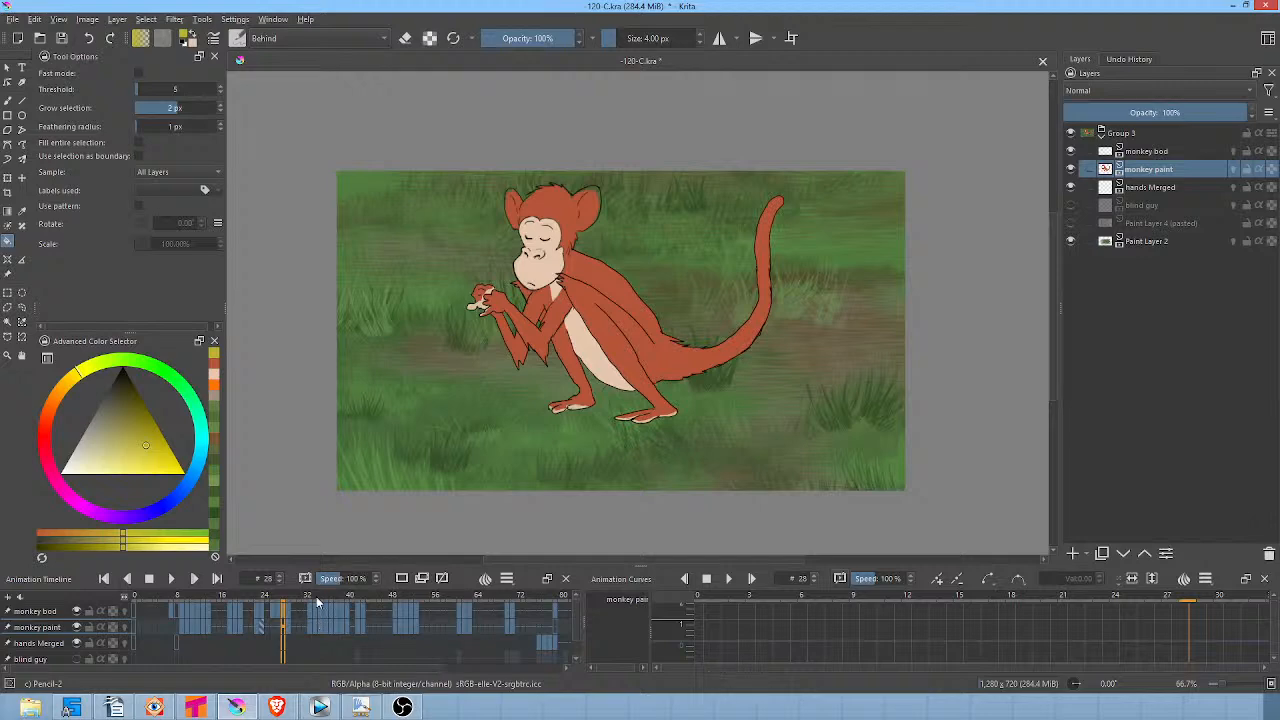
{"action": "left_click", "coordinate": [212, 598]}
{"action": "left_click_drag", "start_coordinate": [211, 600], "coordinate": [491, 600]}
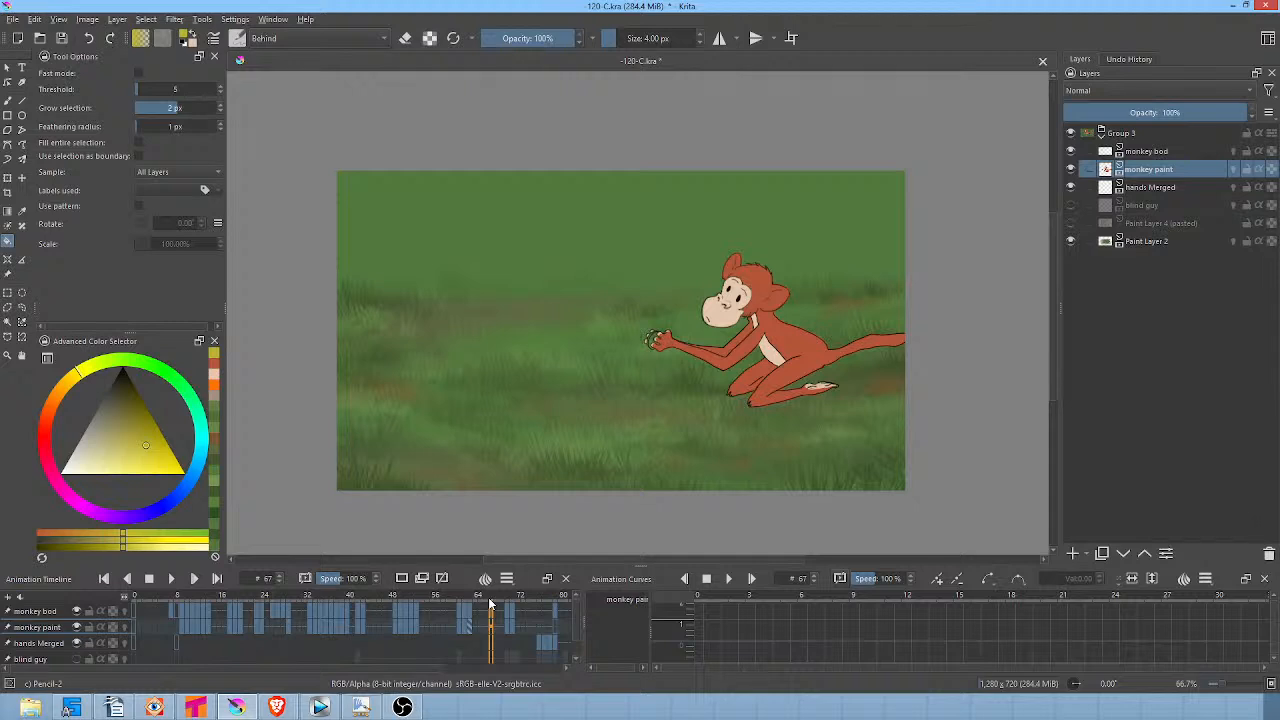
Switch to MyPaint and underline RED RIVER with several dense olive strokes.
{"action": "left_click", "coordinate": [361, 708]}
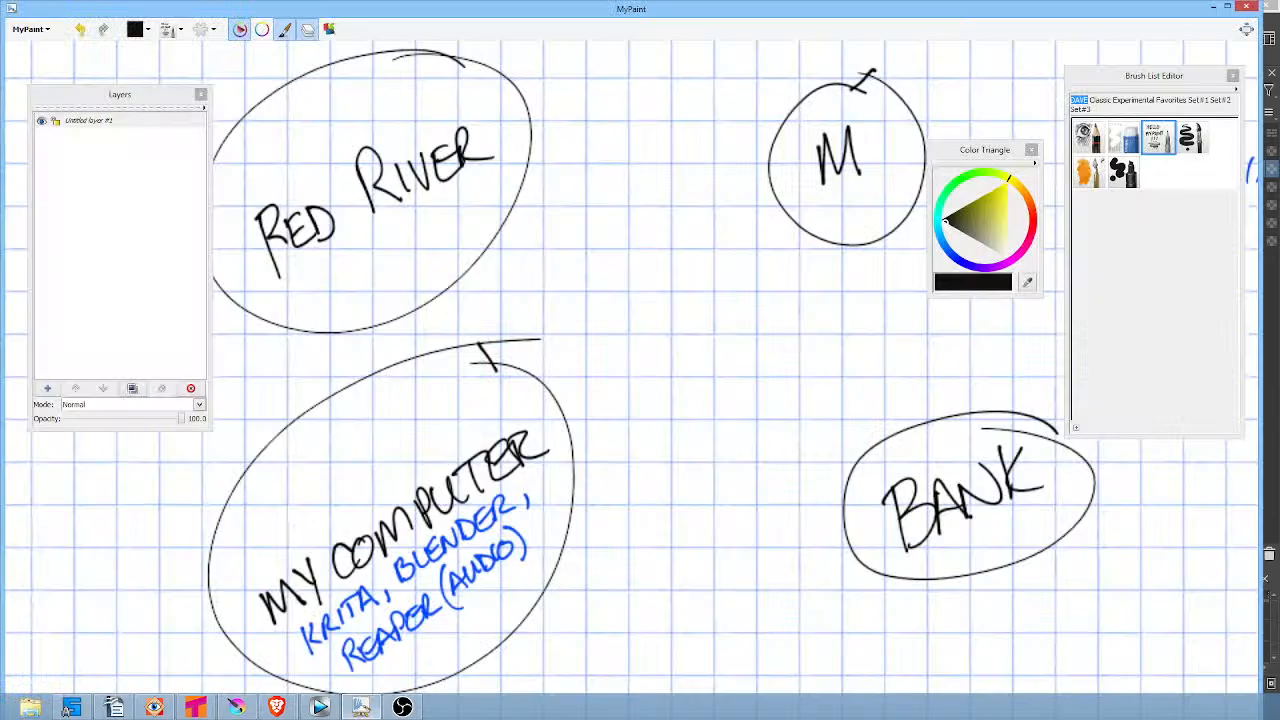
{"action": "key", "text": "x"}
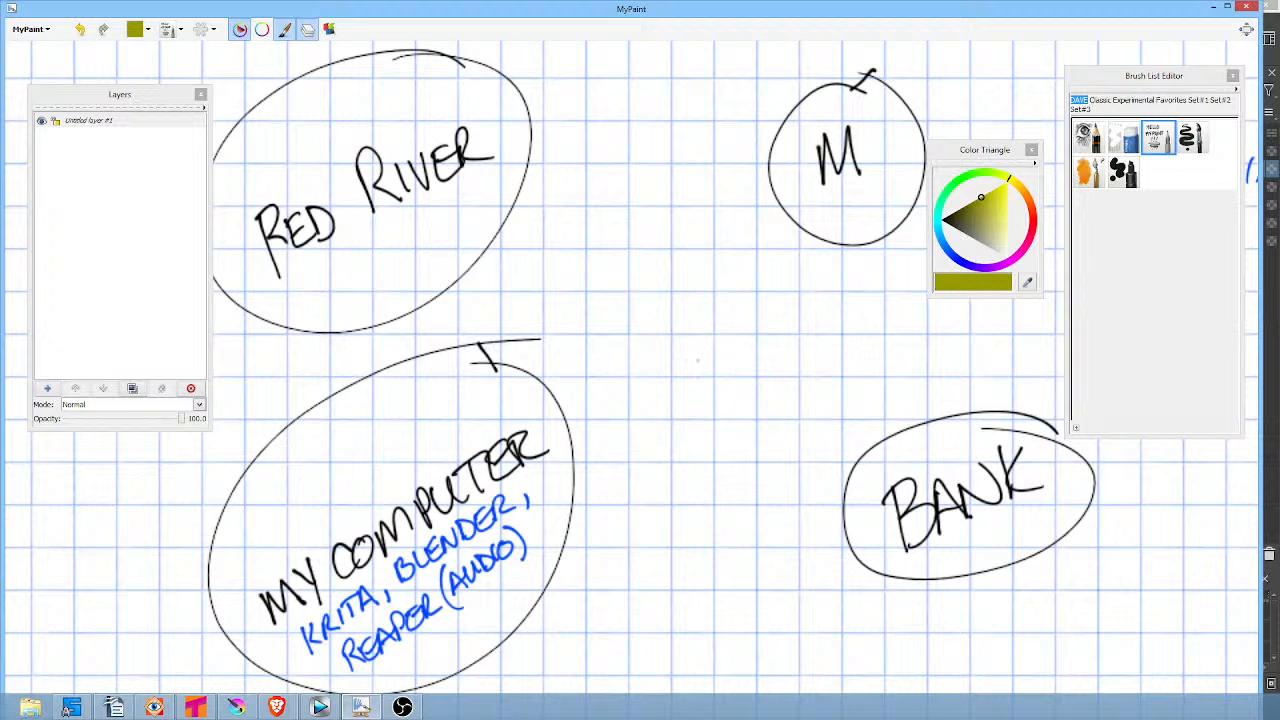
{"action": "mouse_move", "coordinate": [719, 427]}
{"action": "left_mouse_down"}
{"action": "mouse_move", "coordinate": [714, 367]}
{"action": "mouse_move", "coordinate": [686, 407]}
{"action": "mouse_move", "coordinate": [721, 418]}
{"action": "left_mouse_up"}
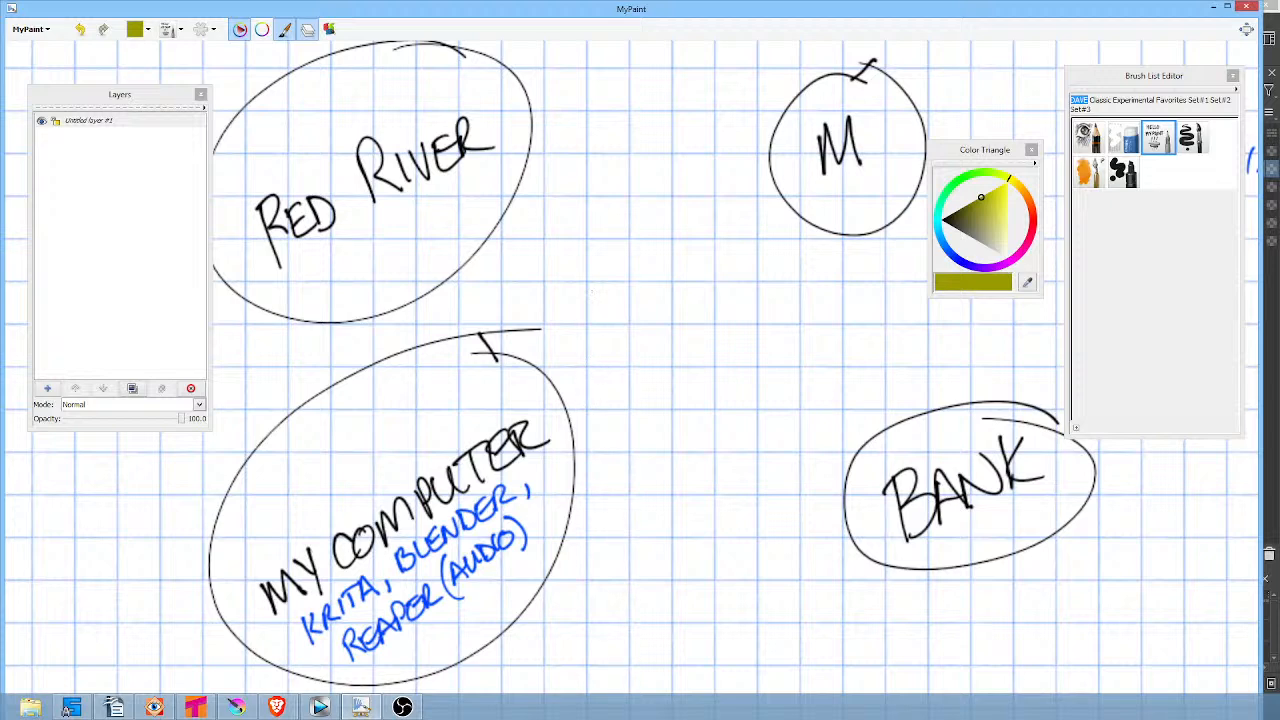
{"action": "left_click_drag", "start_coordinate": [322, 268], "coordinate": [495, 166]}
{"action": "left_click_drag", "start_coordinate": [344, 262], "coordinate": [482, 178]}
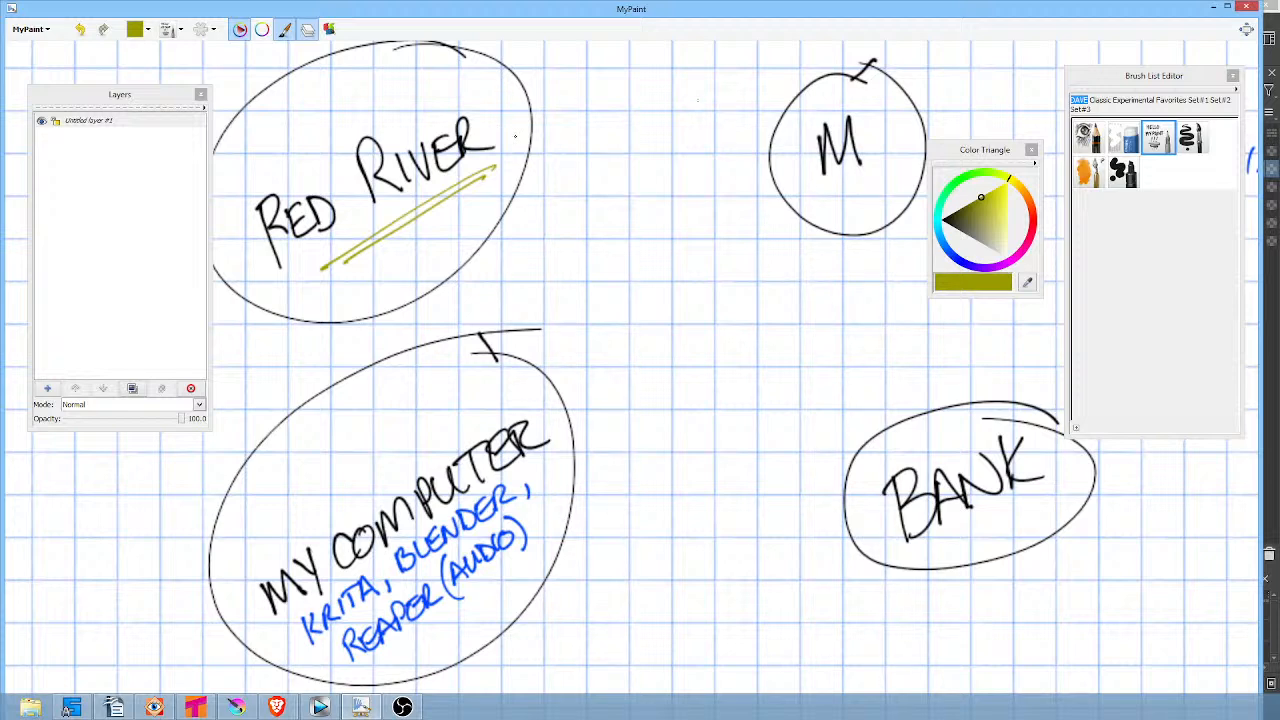
{"action": "mouse_move", "coordinate": [340, 278]}
{"action": "left_mouse_down"}
{"action": "mouse_move", "coordinate": [356, 290]}
{"action": "mouse_move", "coordinate": [472, 198]}
{"action": "left_mouse_up"}
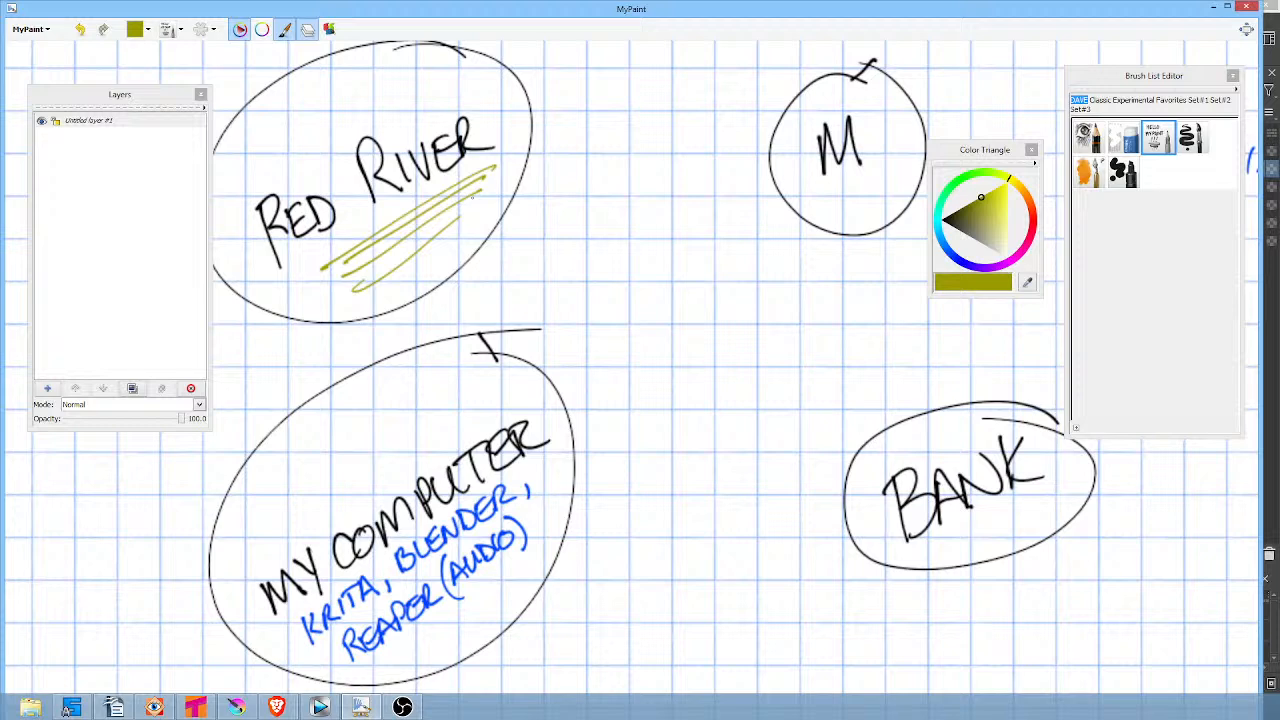
{"action": "mouse_move", "coordinate": [479, 188]}
{"action": "left_mouse_down"}
{"action": "mouse_move", "coordinate": [444, 198]}
{"action": "mouse_move", "coordinate": [478, 184]}
{"action": "left_mouse_up"}
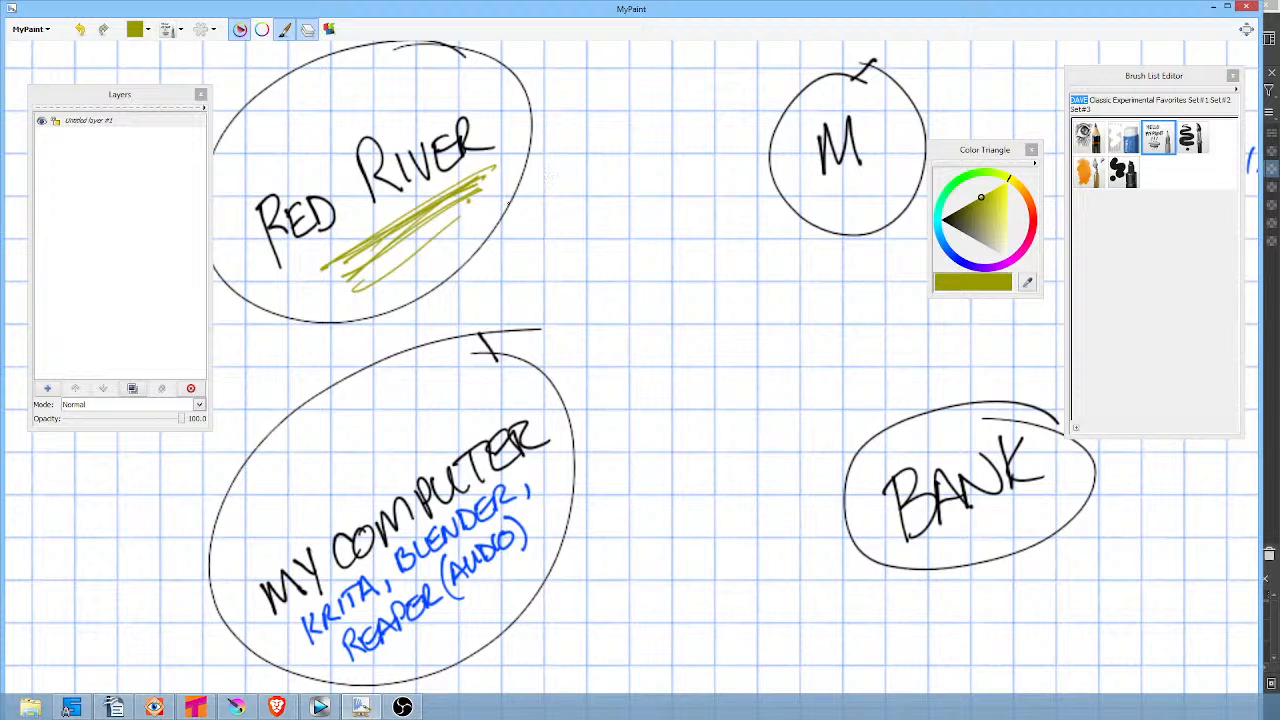
Draw a diagonal double-headed olive arrow between the RED RIVER and BANK circles.
{"action": "left_click_drag", "start_coordinate": [513, 198], "coordinate": [528, 239]}
{"action": "left_click_drag", "start_coordinate": [514, 199], "coordinate": [557, 213]}
{"action": "left_click_drag", "start_coordinate": [518, 204], "coordinate": [788, 448]}
{"action": "left_click_drag", "start_coordinate": [766, 440], "coordinate": [781, 422]}
Draw a diagonal double-headed olive arrow between the MY COMPUTER and M circles.
{"action": "mouse_move", "coordinate": [609, 387]}
{"action": "left_mouse_down"}
{"action": "mouse_move", "coordinate": [590, 440]}
{"action": "mouse_move", "coordinate": [621, 421]}
{"action": "left_mouse_up"}
{"action": "left_click_drag", "start_coordinate": [592, 434], "coordinate": [786, 226]}
{"action": "left_click_drag", "start_coordinate": [746, 241], "coordinate": [786, 226]}
{"action": "left_click_drag", "start_coordinate": [786, 226], "coordinate": [768, 268]}
Draw horizontal double-headed olive arrows between RED RIVER and M, and between MY COMPUTER and BANK.
{"action": "mouse_move", "coordinate": [736, 148]}
{"action": "left_mouse_down"}
{"action": "mouse_move", "coordinate": [551, 149]}
{"action": "mouse_move", "coordinate": [596, 142]}
{"action": "left_mouse_up"}
{"action": "left_click_drag", "start_coordinate": [720, 127], "coordinate": [725, 161]}
{"action": "mouse_move", "coordinate": [750, 465]}
{"action": "left_mouse_down"}
{"action": "mouse_move", "coordinate": [607, 465]}
{"action": "mouse_move", "coordinate": [638, 460]}
{"action": "left_mouse_up"}
{"action": "left_click_drag", "start_coordinate": [740, 443], "coordinate": [743, 473]}
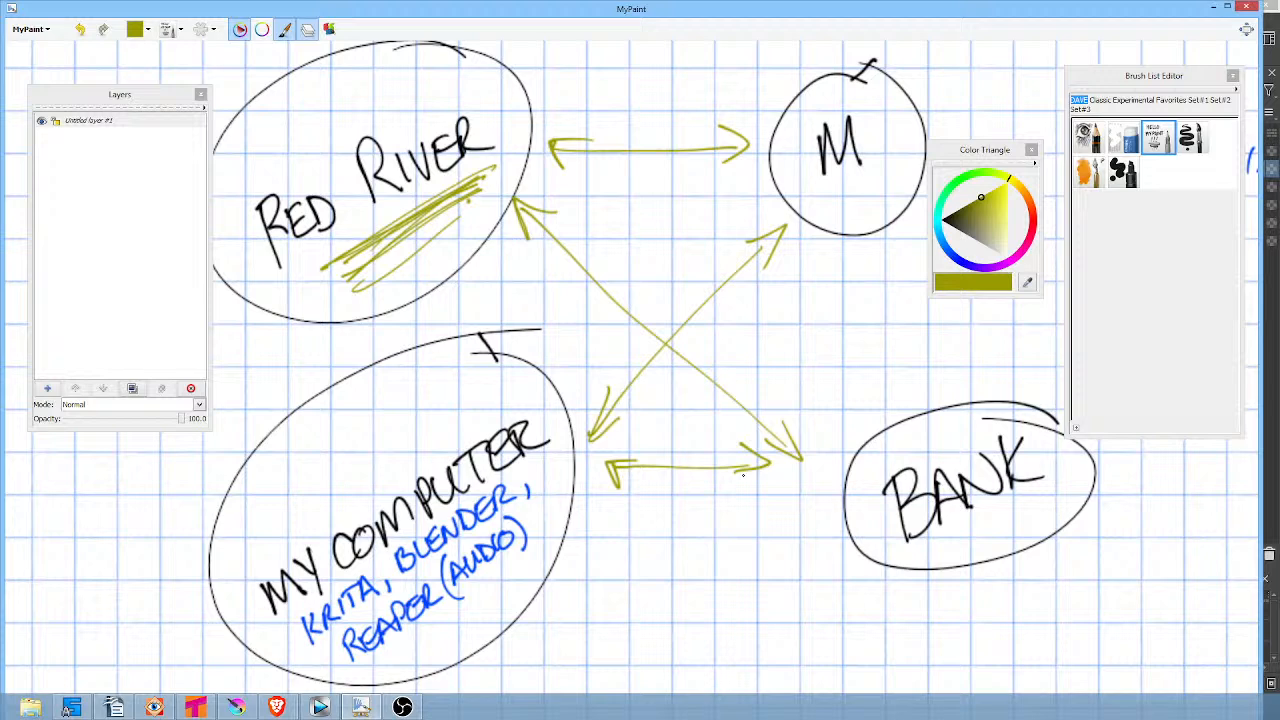
Shade beneath the M in olive and redraw the arrowhead beside its circle in a darker olive.
{"action": "mouse_move", "coordinate": [834, 190]}
{"action": "left_mouse_down"}
{"action": "mouse_move", "coordinate": [872, 186]}
{"action": "mouse_move", "coordinate": [878, 200]}
{"action": "mouse_move", "coordinate": [862, 208]}
{"action": "left_mouse_up"}
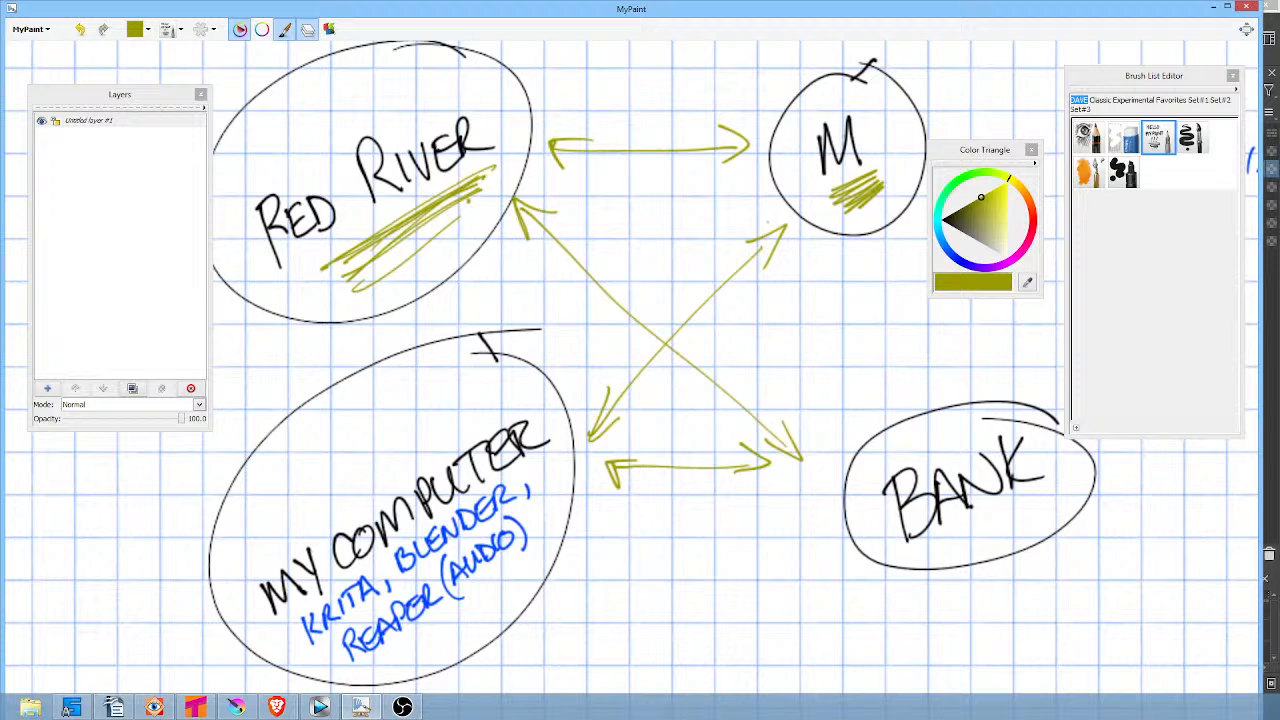
{"action": "mouse_move", "coordinate": [748, 238]}
{"action": "left_mouse_down"}
{"action": "mouse_move", "coordinate": [961, 203]}
{"action": "mouse_move", "coordinate": [800, 222]}
{"action": "left_mouse_up"}
{"action": "left_click", "coordinate": [961, 208]}
{"action": "left_click_drag", "start_coordinate": [800, 222], "coordinate": [765, 271]}
Retrace the arrow from M to MY COMPUTER in dark olive with a solid lower head, and underline KRITA.
{"action": "mouse_move", "coordinate": [741, 229]}
{"action": "left_mouse_down"}
{"action": "mouse_move", "coordinate": [764, 268]}
{"action": "mouse_move", "coordinate": [752, 250]}
{"action": "mouse_move", "coordinate": [630, 410]}
{"action": "left_mouse_up"}
{"action": "mouse_move", "coordinate": [609, 386]}
{"action": "left_mouse_down"}
{"action": "mouse_move", "coordinate": [639, 416]}
{"action": "mouse_move", "coordinate": [604, 428]}
{"action": "left_mouse_up"}
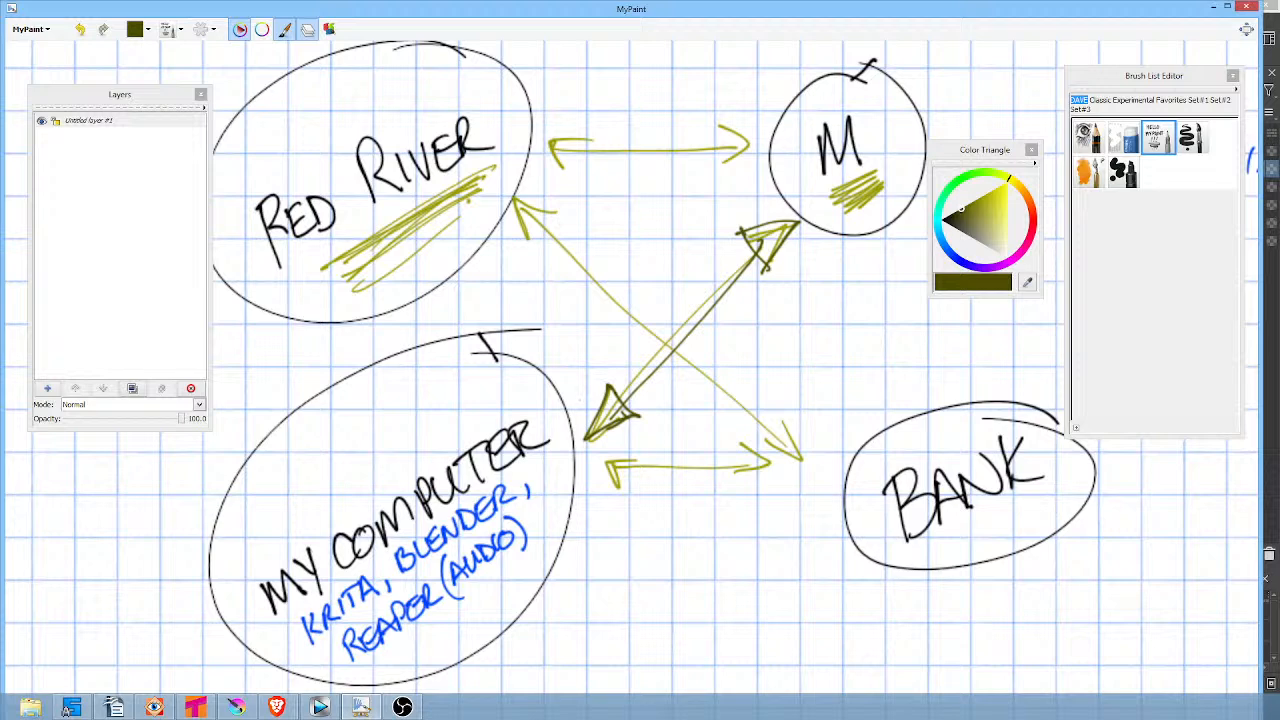
{"action": "mouse_move", "coordinate": [598, 424]}
{"action": "left_mouse_down"}
{"action": "mouse_move", "coordinate": [612, 400]}
{"action": "mouse_move", "coordinate": [628, 408]}
{"action": "mouse_move", "coordinate": [600, 400]}
{"action": "mouse_move", "coordinate": [610, 426]}
{"action": "mouse_move", "coordinate": [628, 400]}
{"action": "mouse_move", "coordinate": [586, 442]}
{"action": "left_mouse_up"}
{"action": "left_click_drag", "start_coordinate": [318, 646], "coordinate": [378, 601]}
Switch to Krita and examine the Brush tool's pop-up palette and the Textures brush presets.
{"action": "left_click", "coordinate": [240, 706]}
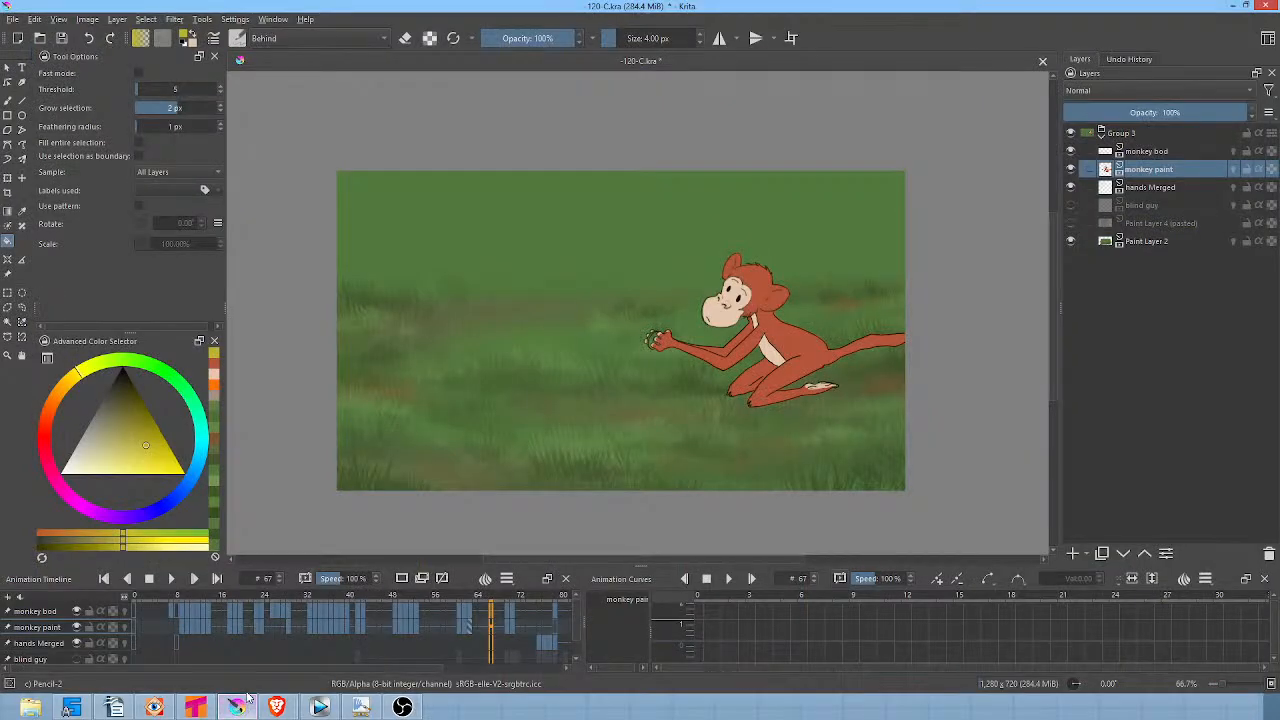
{"action": "key", "text": "b"}
{"action": "right_click", "coordinate": [556, 209]}
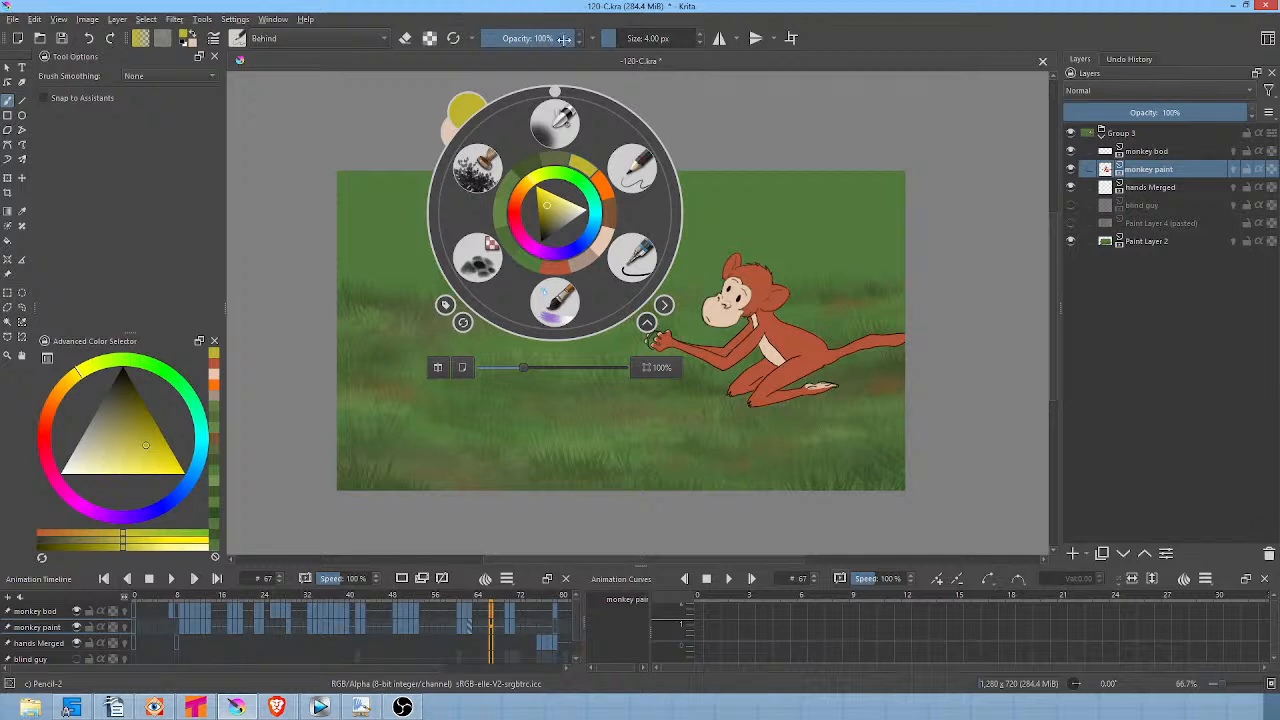
{"action": "left_click", "coordinate": [790, 116]}
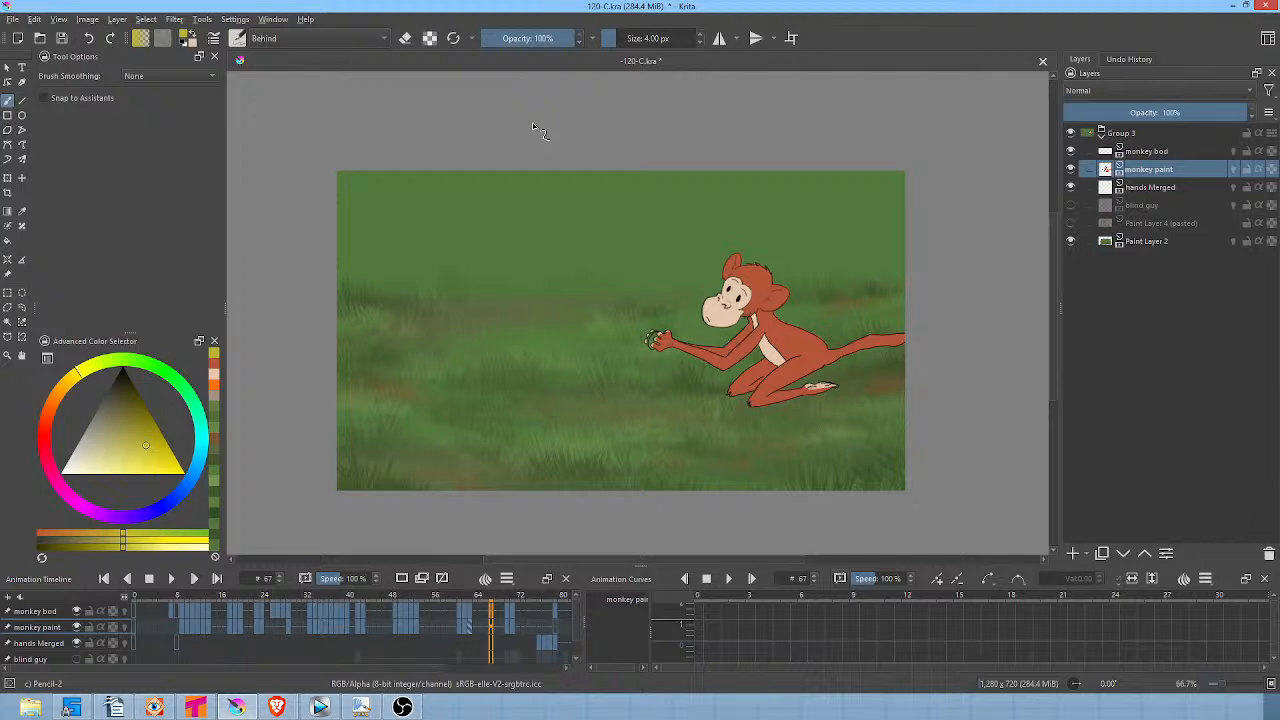
{"action": "left_click", "coordinate": [238, 38]}
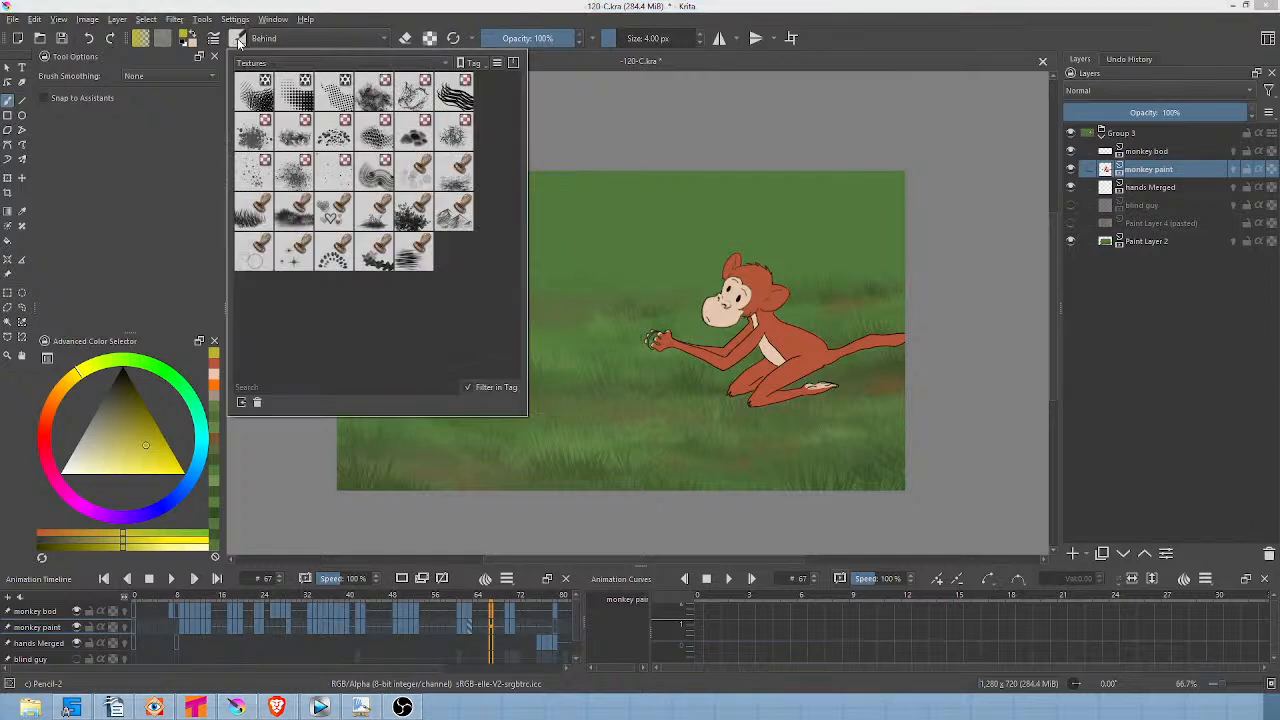
{"action": "left_click", "coordinate": [238, 38]}
{"action": "left_click", "coordinate": [238, 38]}
{"action": "left_click", "coordinate": [374, 17]}
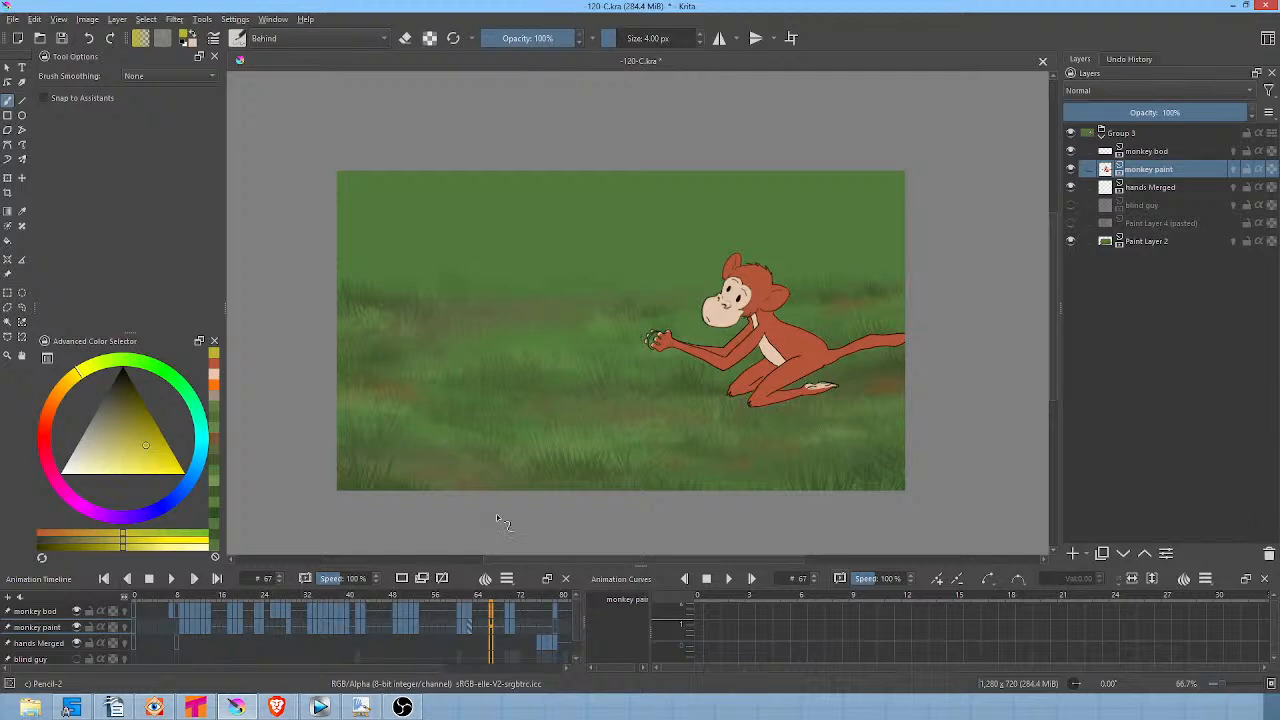
Scrub the monkey animation back to frame 24 and forward to frame 43, and save the file.
{"action": "left_click", "coordinate": [429, 595]}
{"action": "left_click_drag", "start_coordinate": [429, 595], "coordinate": [265, 606]}
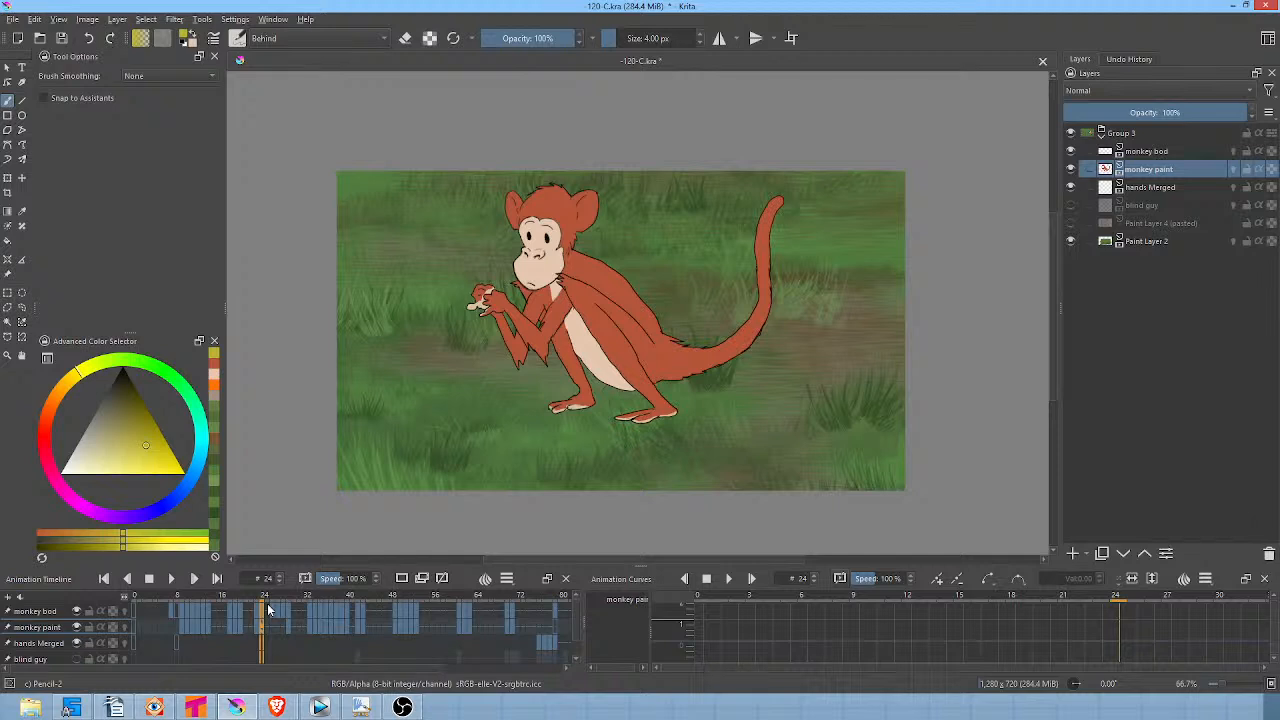
{"action": "mouse_move", "coordinate": [268, 596]}
{"action": "left_mouse_down"}
{"action": "mouse_move", "coordinate": [145, 597]}
{"action": "mouse_move", "coordinate": [365, 621]}
{"action": "left_mouse_up"}
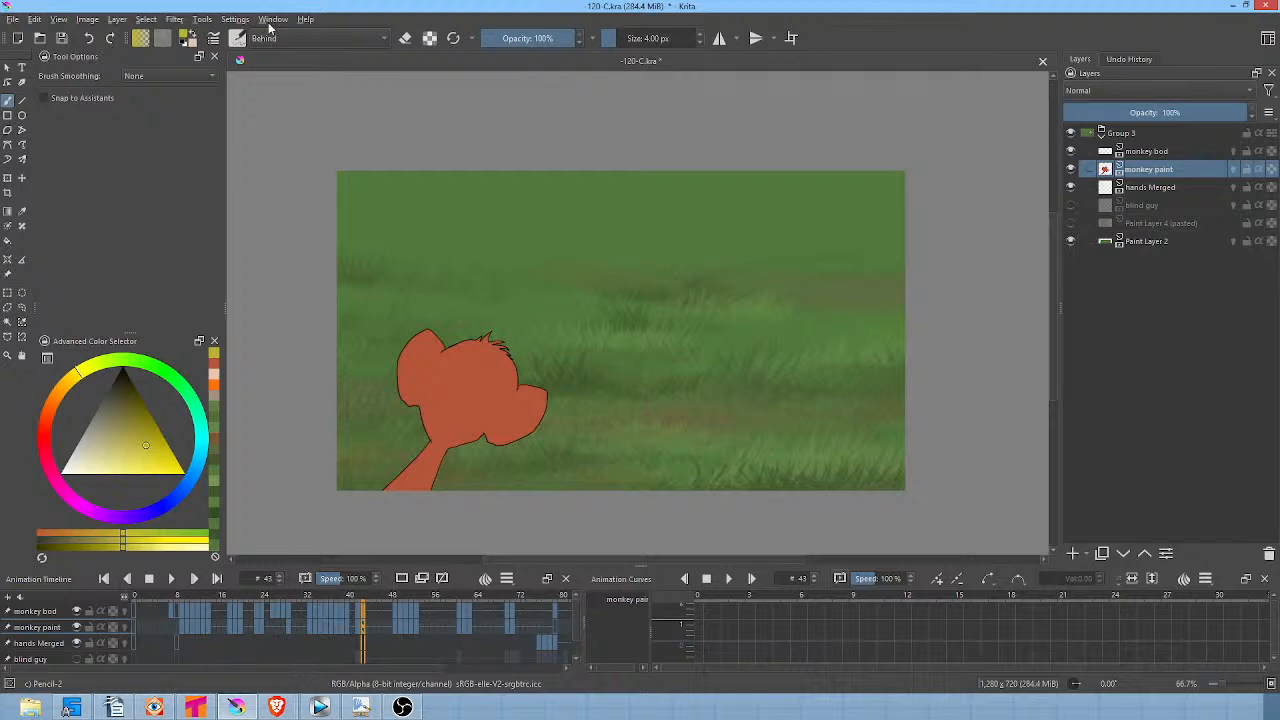
{"action": "left_click", "coordinate": [62, 39]}
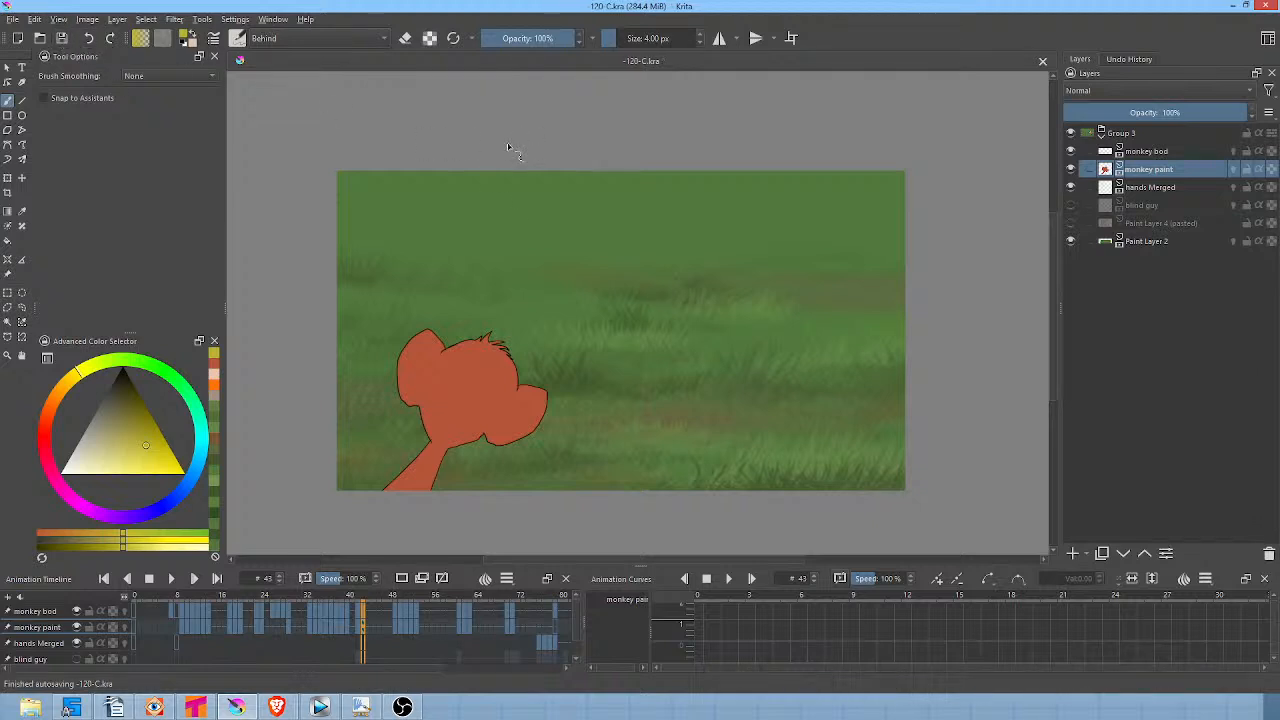
Switch to Tahoma2D, select the SG cell at frame 1, and return to Krita.
{"action": "left_click", "coordinate": [207, 711]}
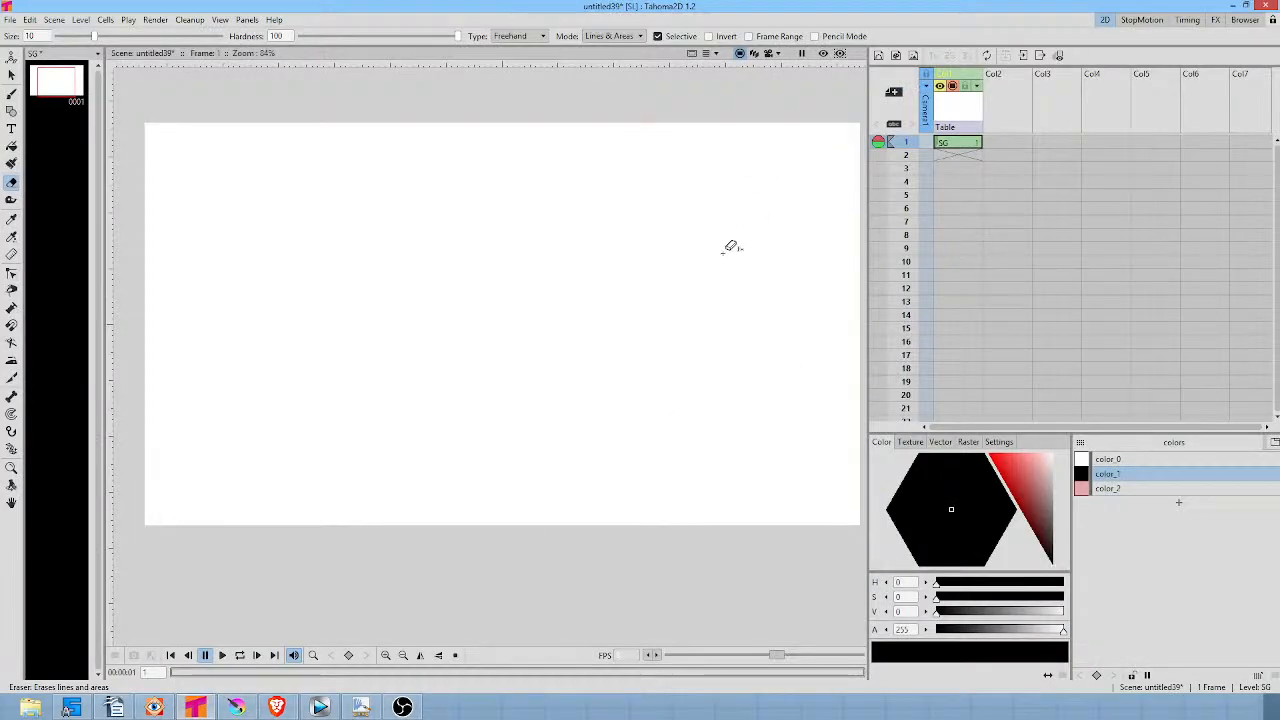
{"action": "mouse_move", "coordinate": [717, 274]}
{"action": "left_mouse_down"}
{"action": "mouse_move", "coordinate": [684, 274]}
{"action": "mouse_move", "coordinate": [701, 261]}
{"action": "left_mouse_up"}
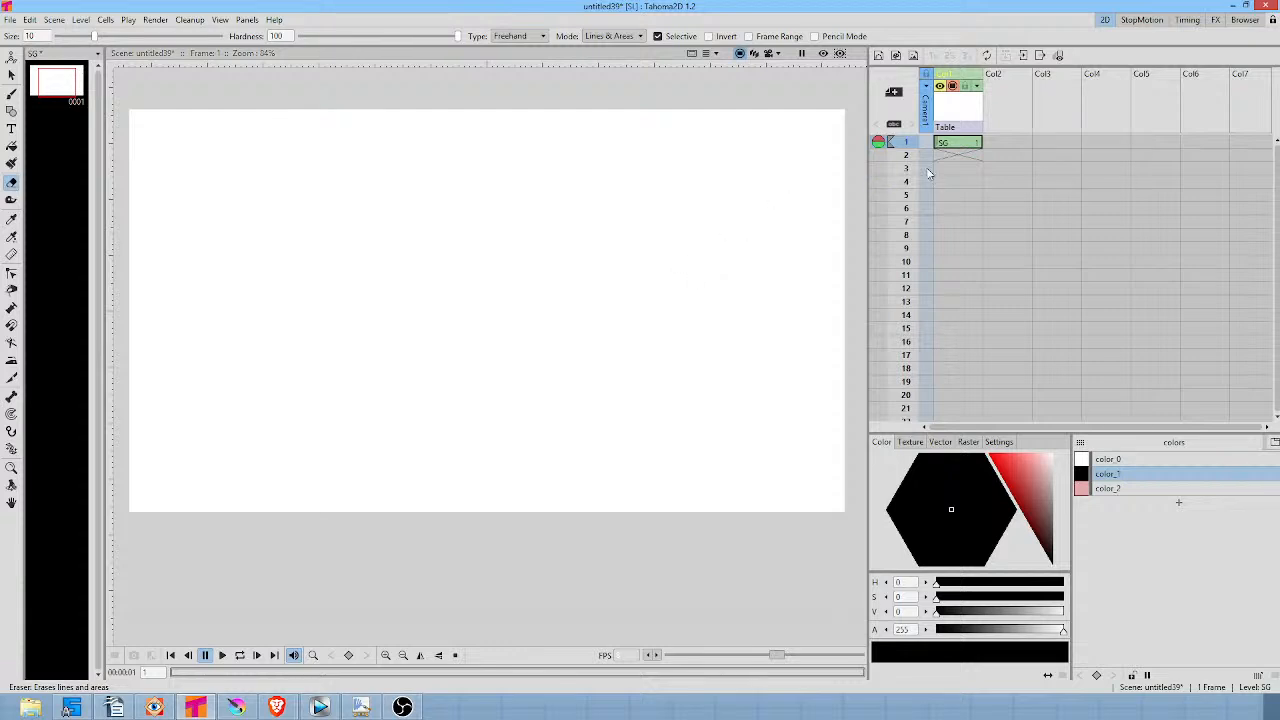
{"action": "left_click", "coordinate": [955, 146]}
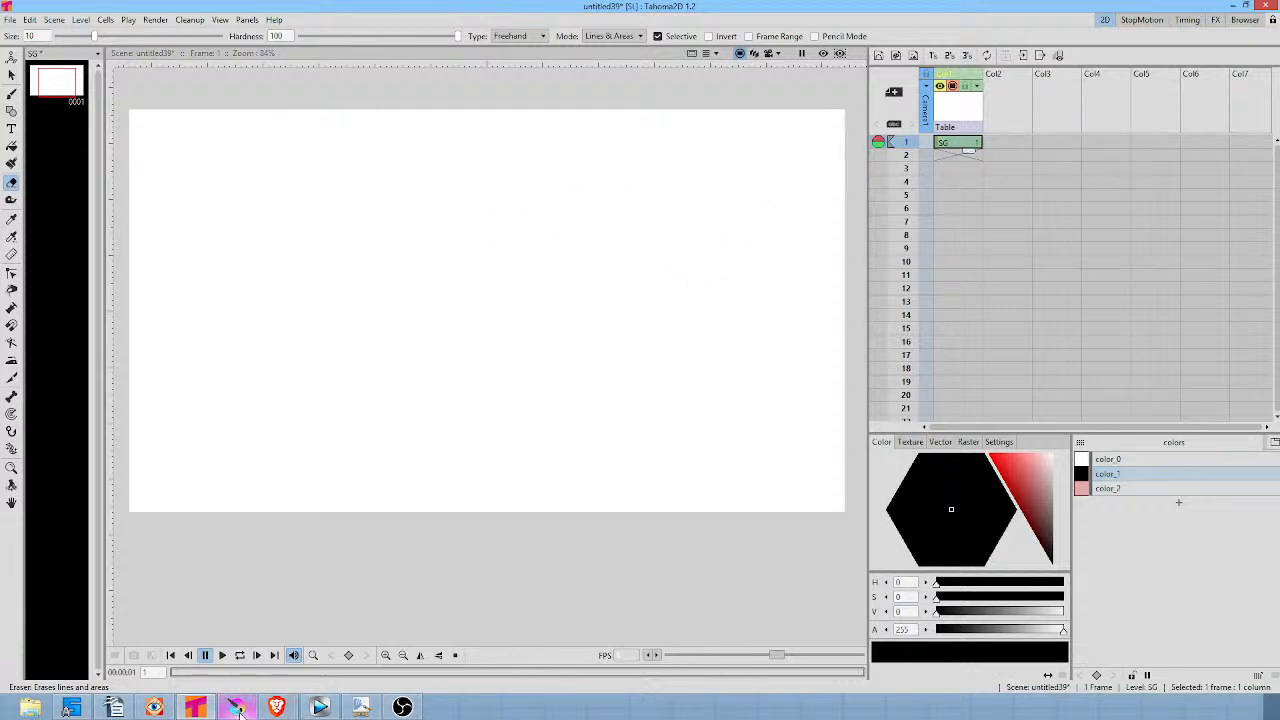
{"action": "mouse_move", "coordinate": [239, 711]}
{"action": "mouse_move", "coordinate": [501, 333]}
{"action": "left_mouse_down"}
{"action": "mouse_move", "coordinate": [523, 338]}
{"action": "mouse_move", "coordinate": [501, 319]}
{"action": "left_mouse_up"}
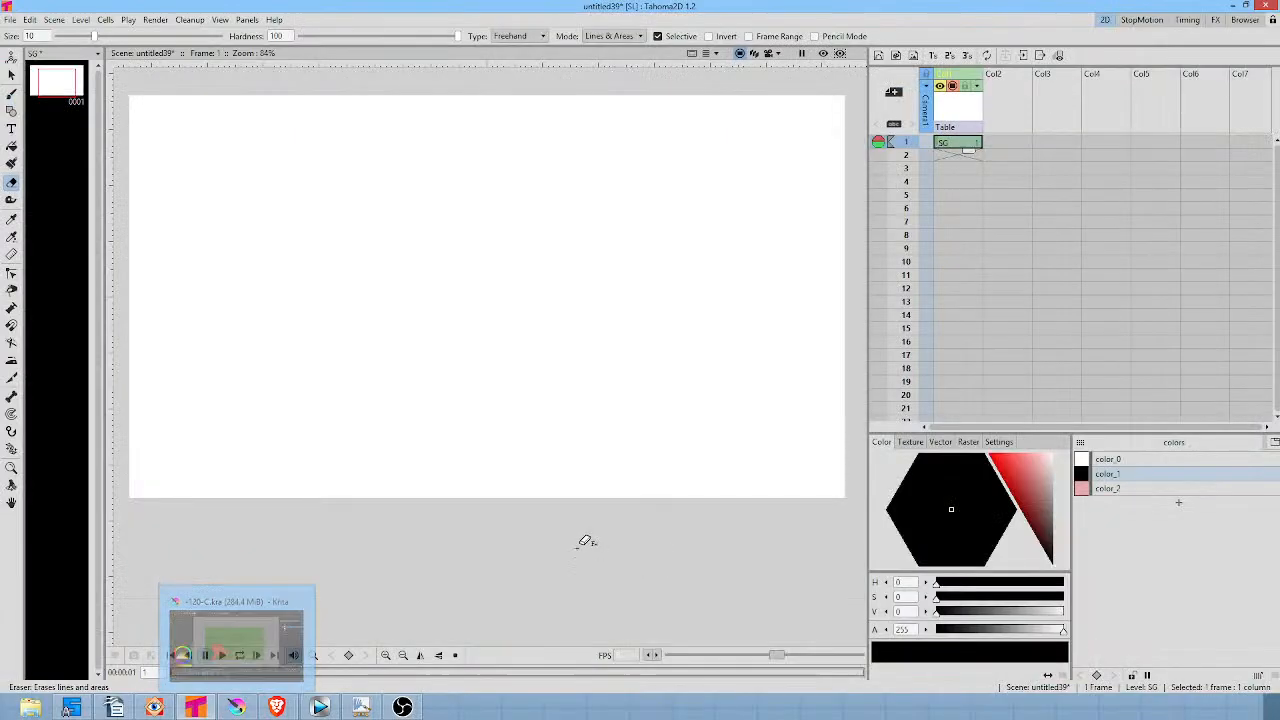
{"action": "left_click", "coordinate": [237, 707]}
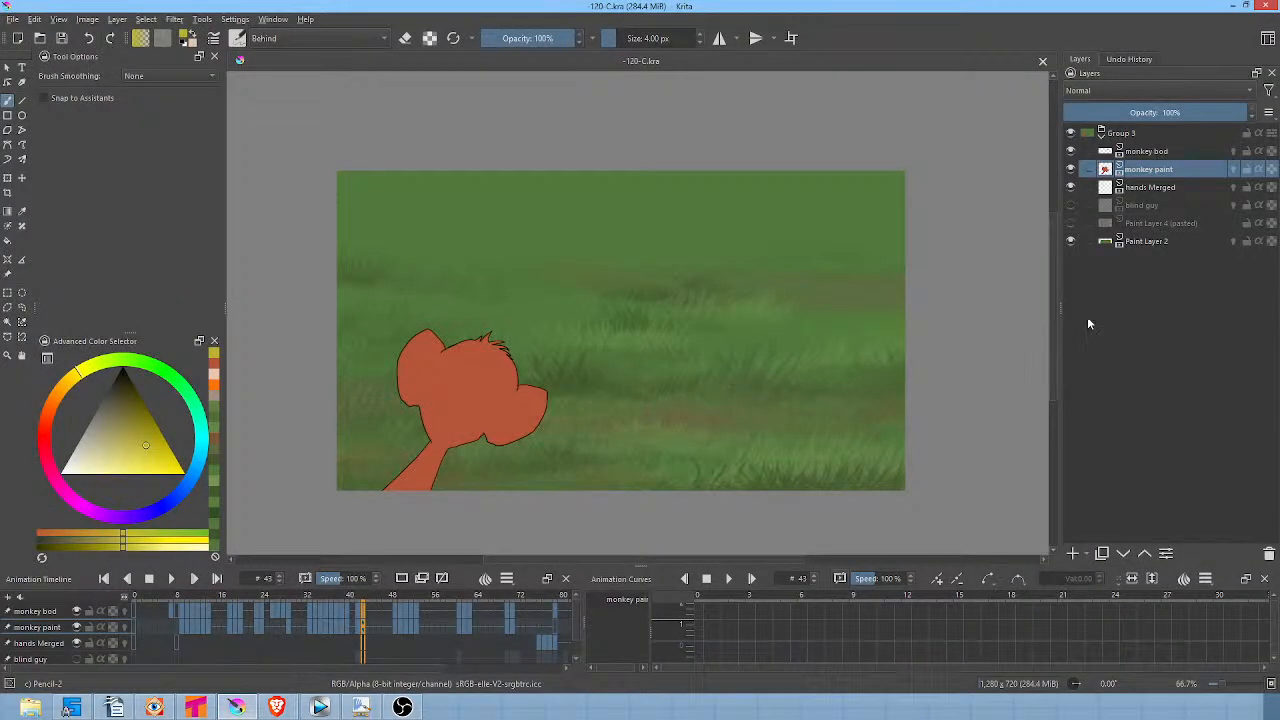
Switch to MyPaint and draw repeated light olive loops around RED RIVER inside its circle.
{"action": "left_click", "coordinate": [361, 707]}
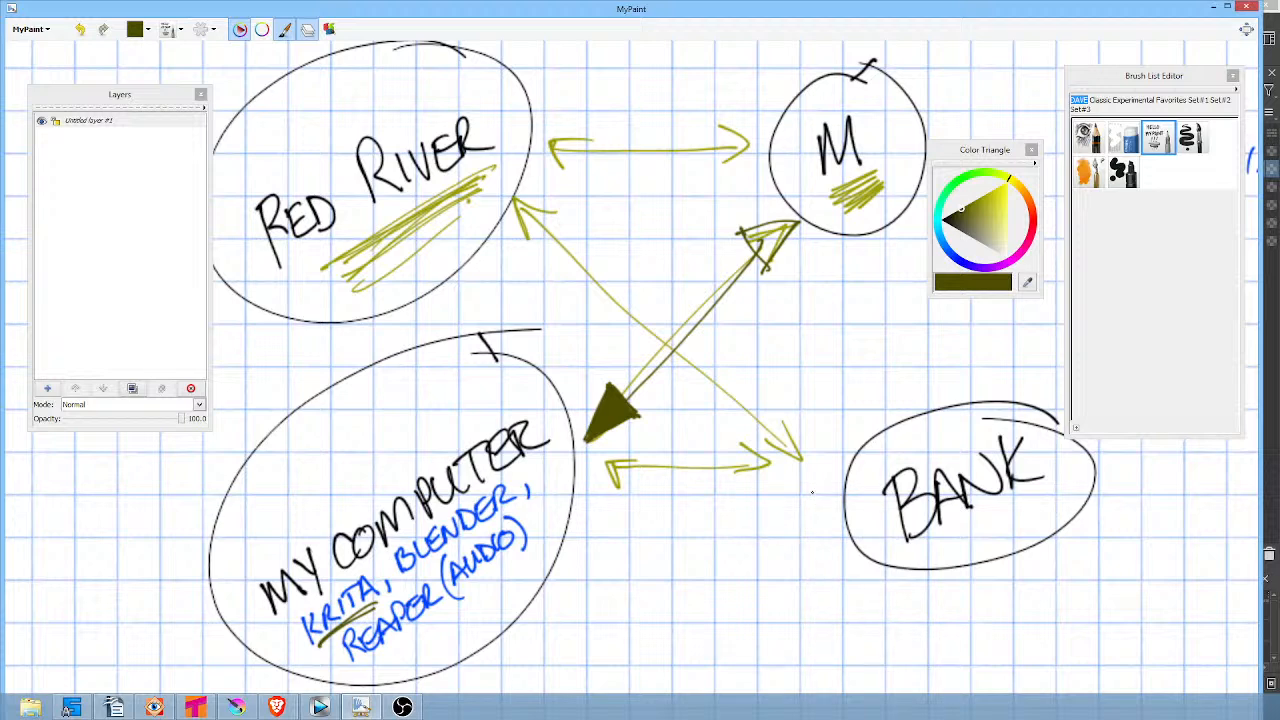
{"action": "left_click", "coordinate": [991, 207]}
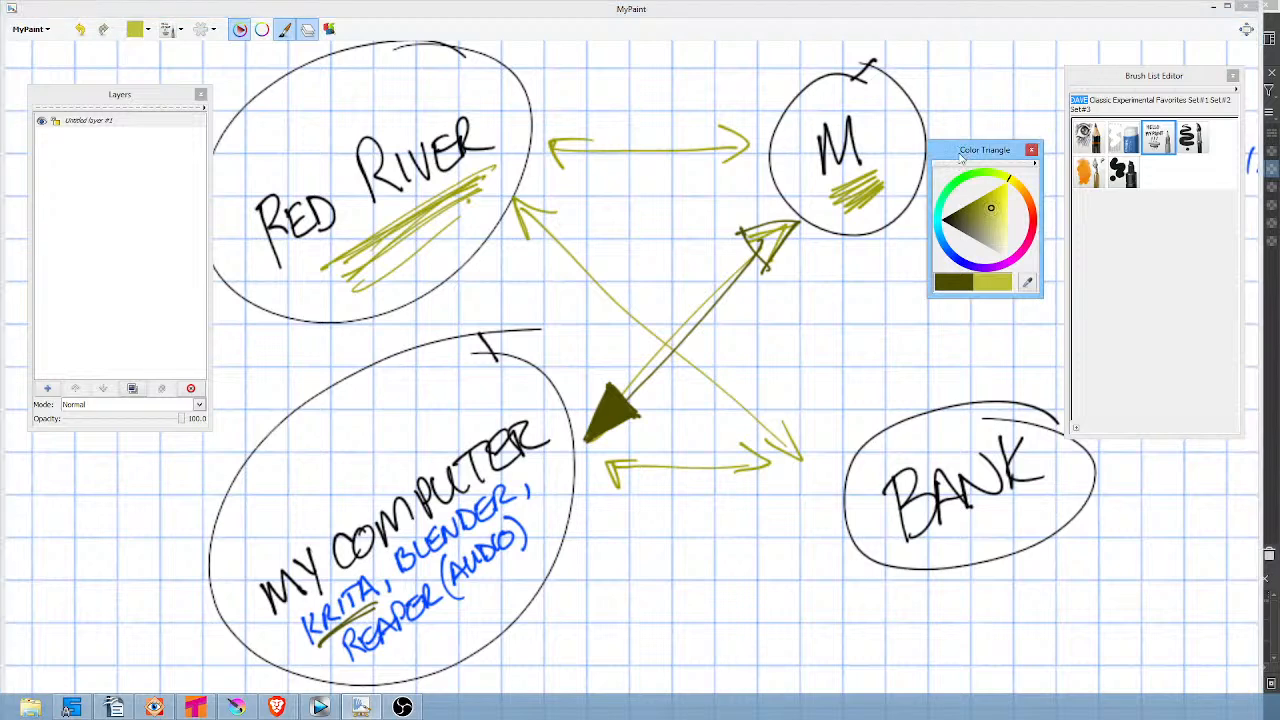
{"action": "mouse_move", "coordinate": [428, 70]}
{"action": "left_mouse_down"}
{"action": "mouse_move", "coordinate": [525, 160]}
{"action": "mouse_move", "coordinate": [390, 294]}
{"action": "mouse_move", "coordinate": [220, 252]}
{"action": "left_mouse_up"}
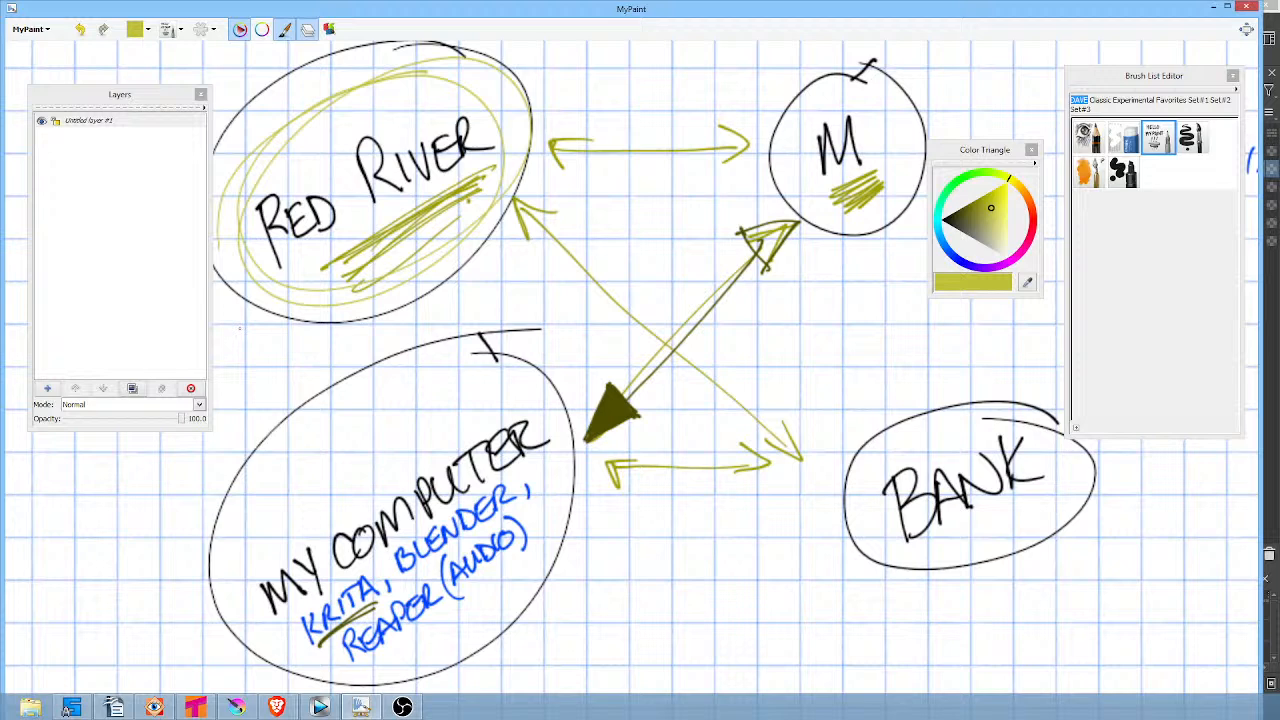
Set the brush colour to dark green.
{"action": "left_click", "coordinate": [962, 179]}
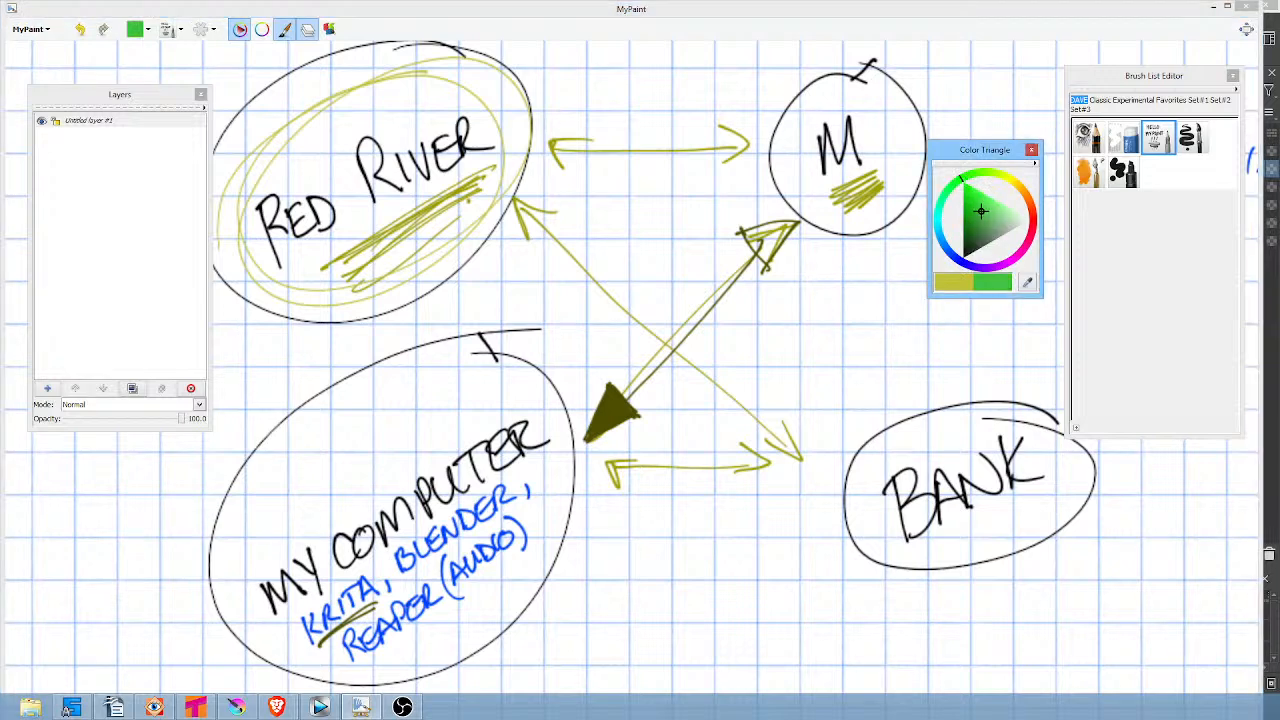
{"action": "left_click_drag", "start_coordinate": [975, 206], "coordinate": [966, 223]}
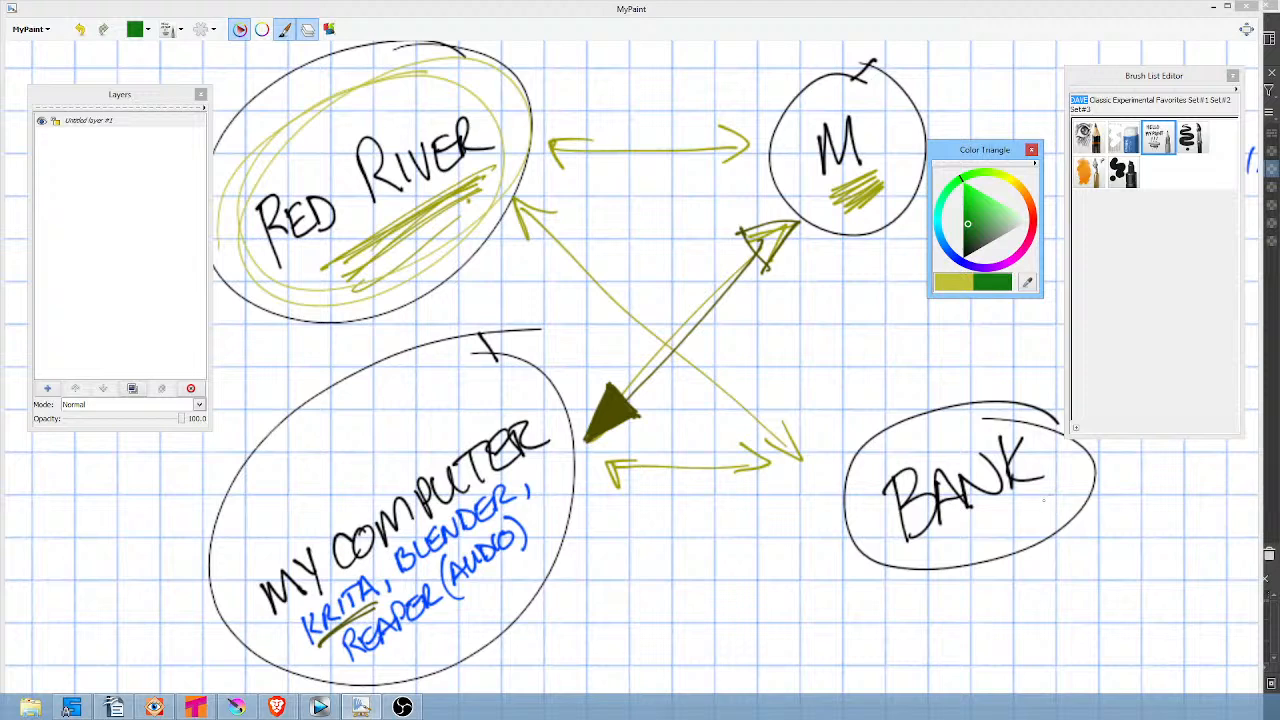
{"action": "left_click_drag", "start_coordinate": [1039, 503], "coordinate": [1010, 504]}
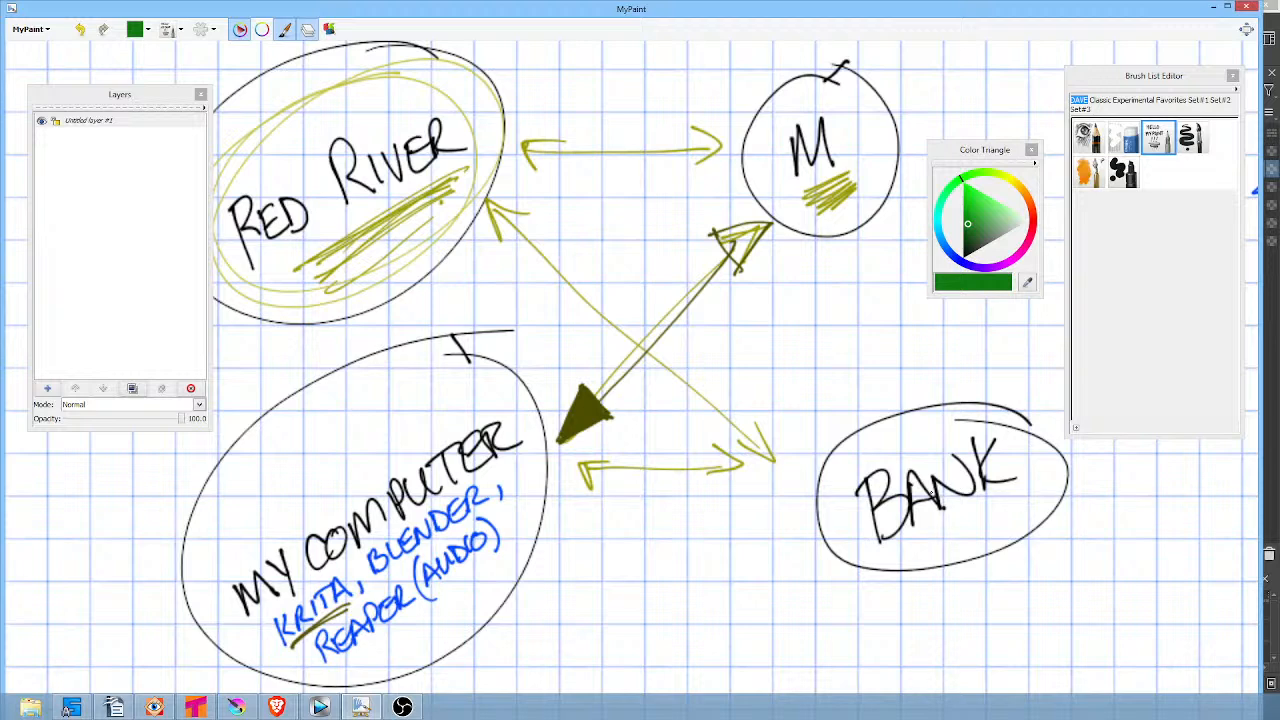
Write GROW above the arrow between RED RIVER and M, with two underlines and loops around it.
{"action": "mouse_move", "coordinate": [528, 97]}
{"action": "left_mouse_down"}
{"action": "mouse_move", "coordinate": [526, 86]}
{"action": "mouse_move", "coordinate": [640, 51]}
{"action": "left_mouse_up"}
{"action": "left_click_drag", "start_coordinate": [557, 109], "coordinate": [645, 92]}
{"action": "left_click_drag", "start_coordinate": [570, 121], "coordinate": [646, 100]}
{"action": "mouse_move", "coordinate": [647, 44]}
{"action": "left_mouse_down"}
{"action": "mouse_move", "coordinate": [505, 94]}
{"action": "mouse_move", "coordinate": [550, 44]}
{"action": "left_mouse_up"}
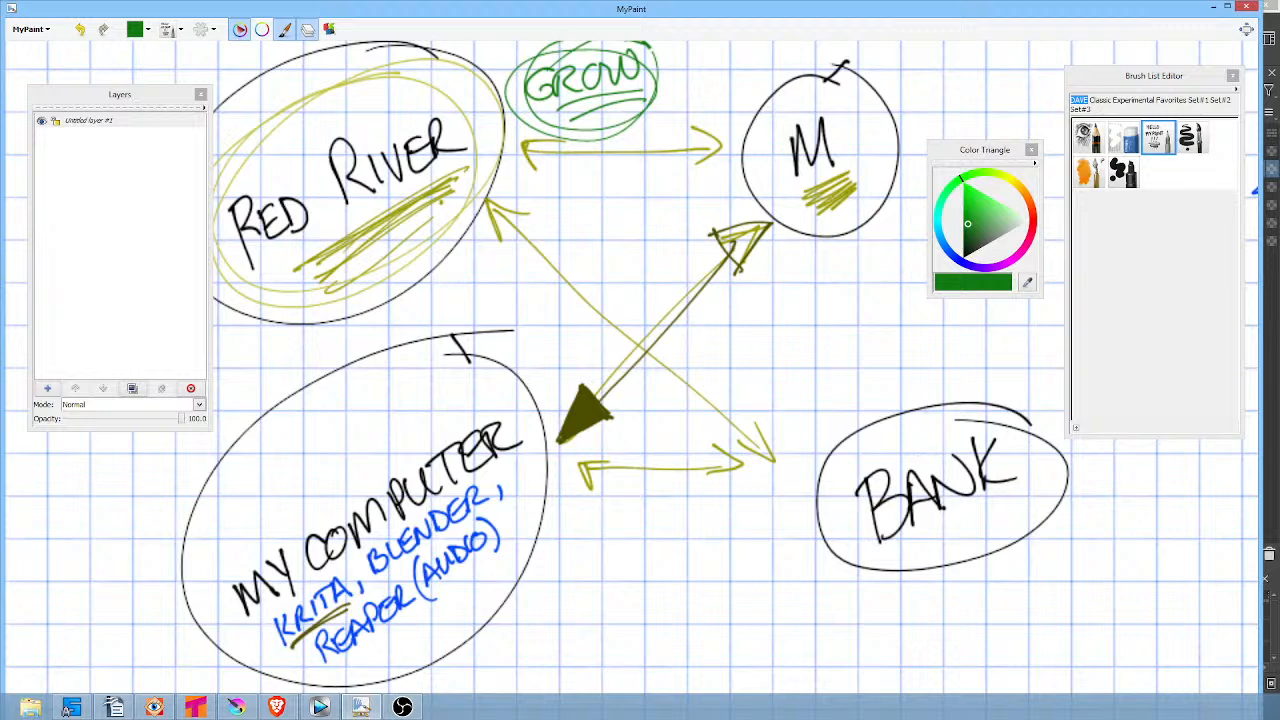
Draw solid green dots beside the words SCALABLE and DUPLICATABLE.
{"action": "scroll", "coordinate": [781, 578], "scroll_direction": "down", "scroll_amount": 5}
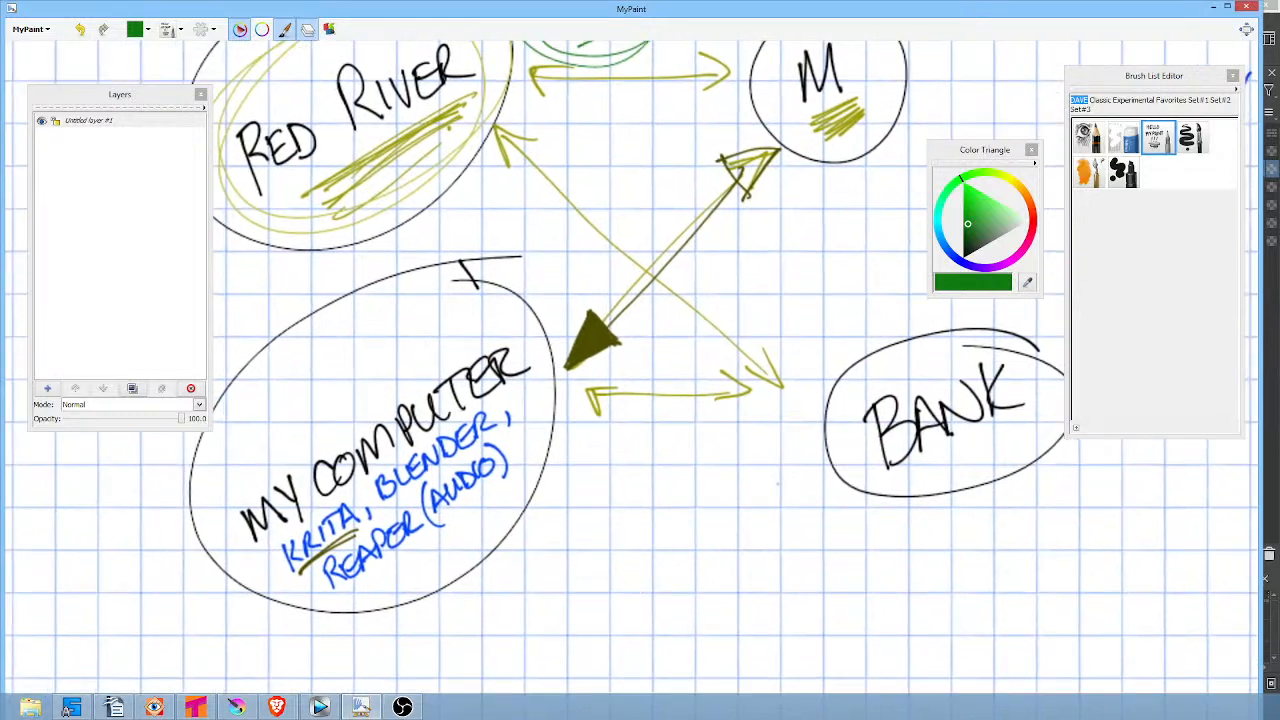
{"action": "left_click_drag", "start_coordinate": [826, 636], "coordinate": [887, 284]}
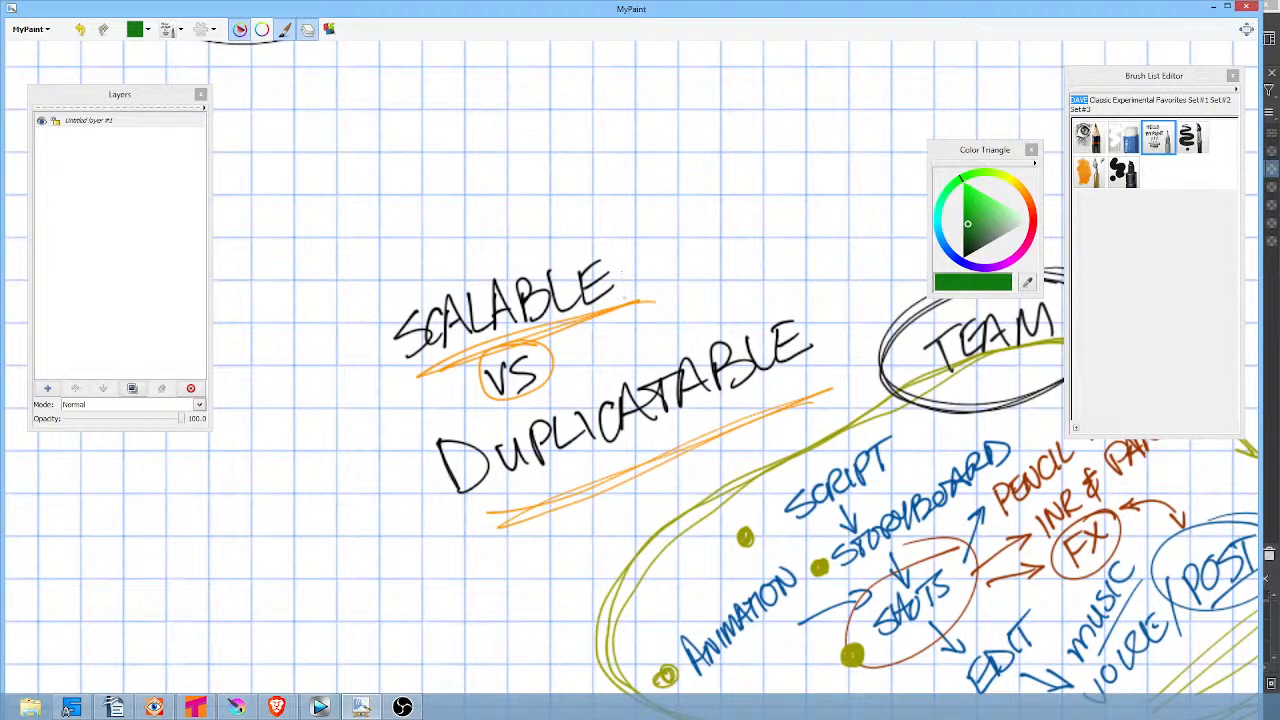
{"action": "scroll", "coordinate": [626, 293], "scroll_direction": "up", "scroll_amount": 2}
{"action": "mouse_move", "coordinate": [663, 286]}
{"action": "left_mouse_down"}
{"action": "mouse_move", "coordinate": [741, 214]}
{"action": "mouse_move", "coordinate": [682, 241]}
{"action": "left_mouse_up"}
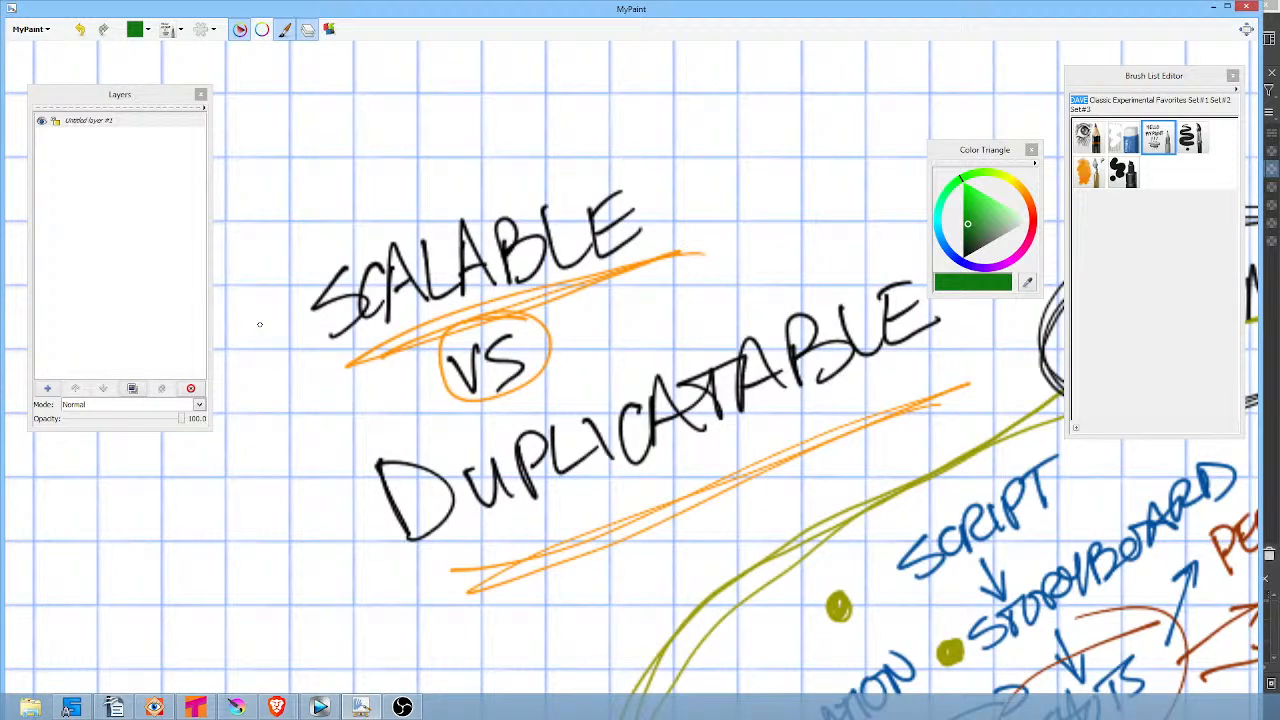
{"action": "left_click_drag", "start_coordinate": [259, 324], "coordinate": [268, 340]}
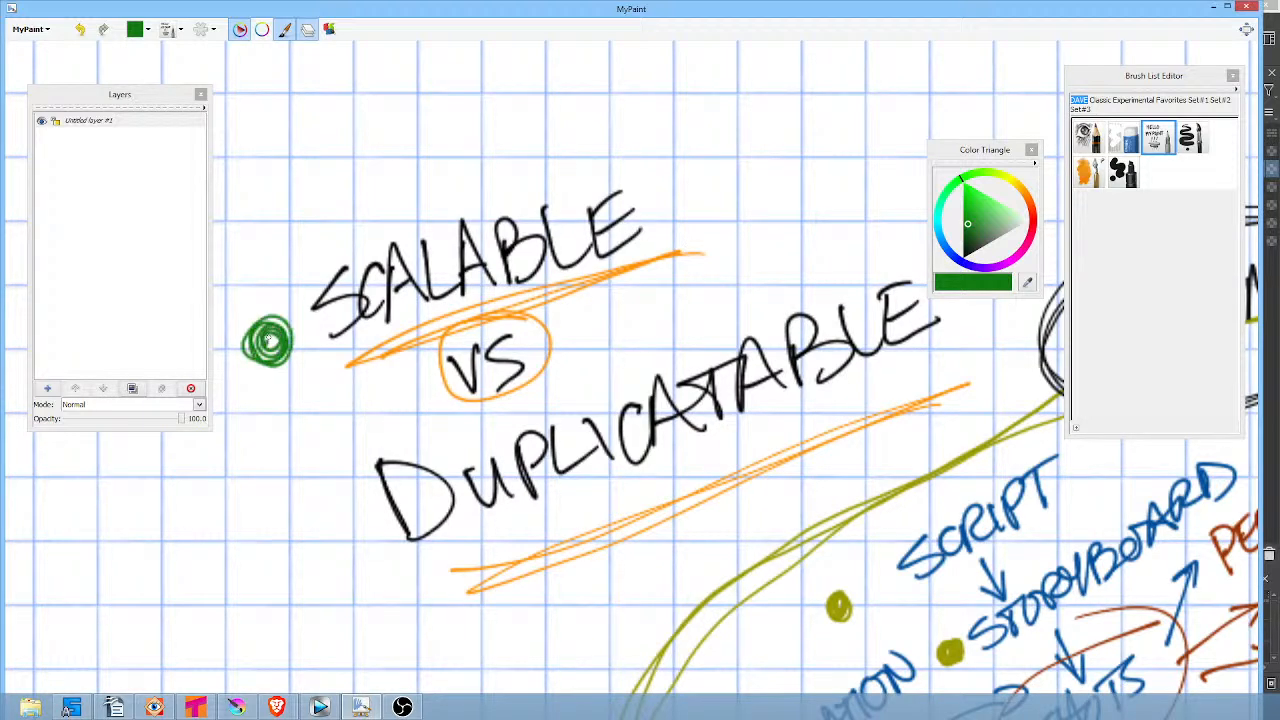
{"action": "mouse_move", "coordinate": [318, 506]}
{"action": "left_mouse_down"}
{"action": "mouse_move", "coordinate": [332, 541]}
{"action": "mouse_move", "coordinate": [327, 520]}
{"action": "mouse_move", "coordinate": [320, 538]}
{"action": "left_mouse_up"}
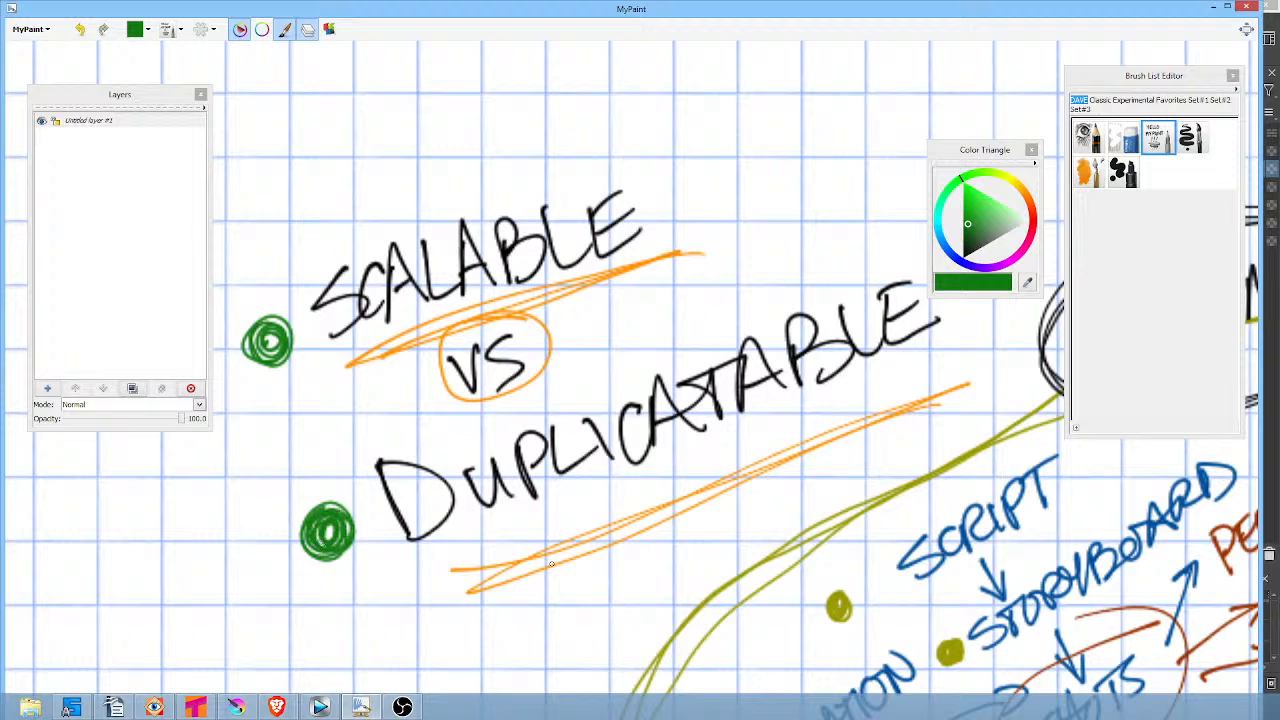
Underline SCALABLE once and DUPLICATABLE twice in green along their orange underlines.
{"action": "left_click_drag", "start_coordinate": [452, 563], "coordinate": [970, 382]}
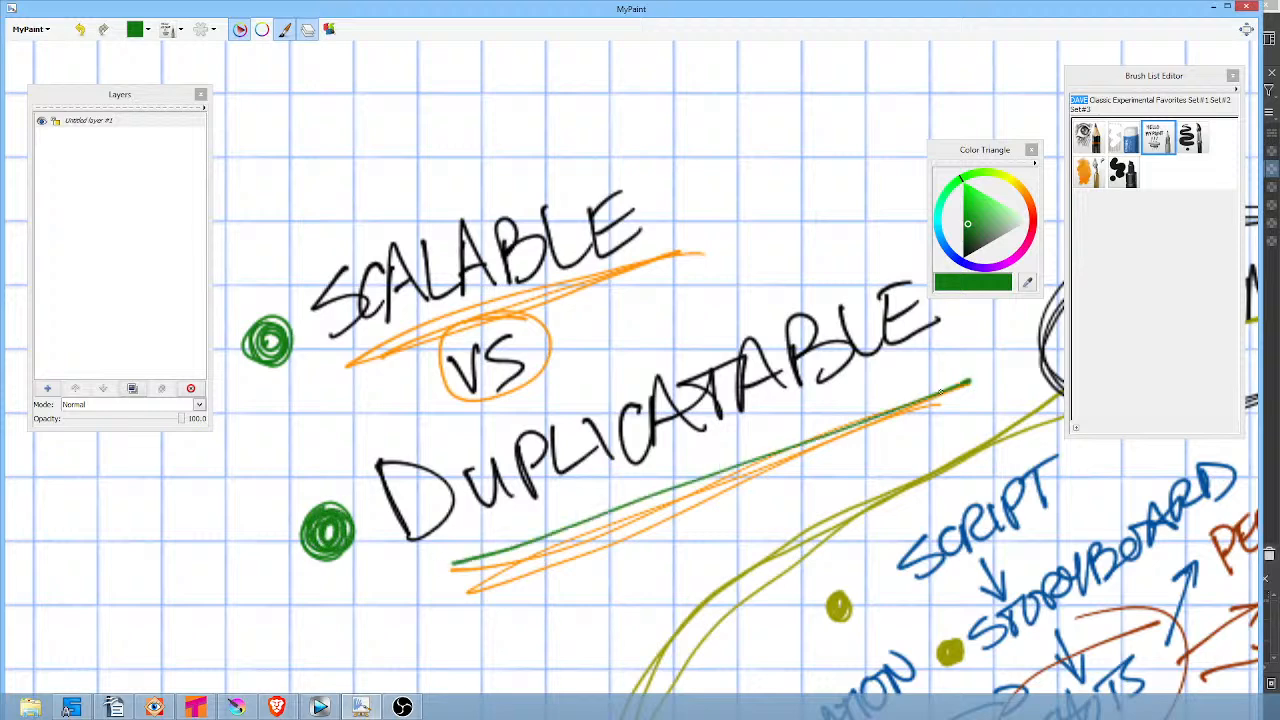
{"action": "left_click_drag", "start_coordinate": [333, 358], "coordinate": [690, 259]}
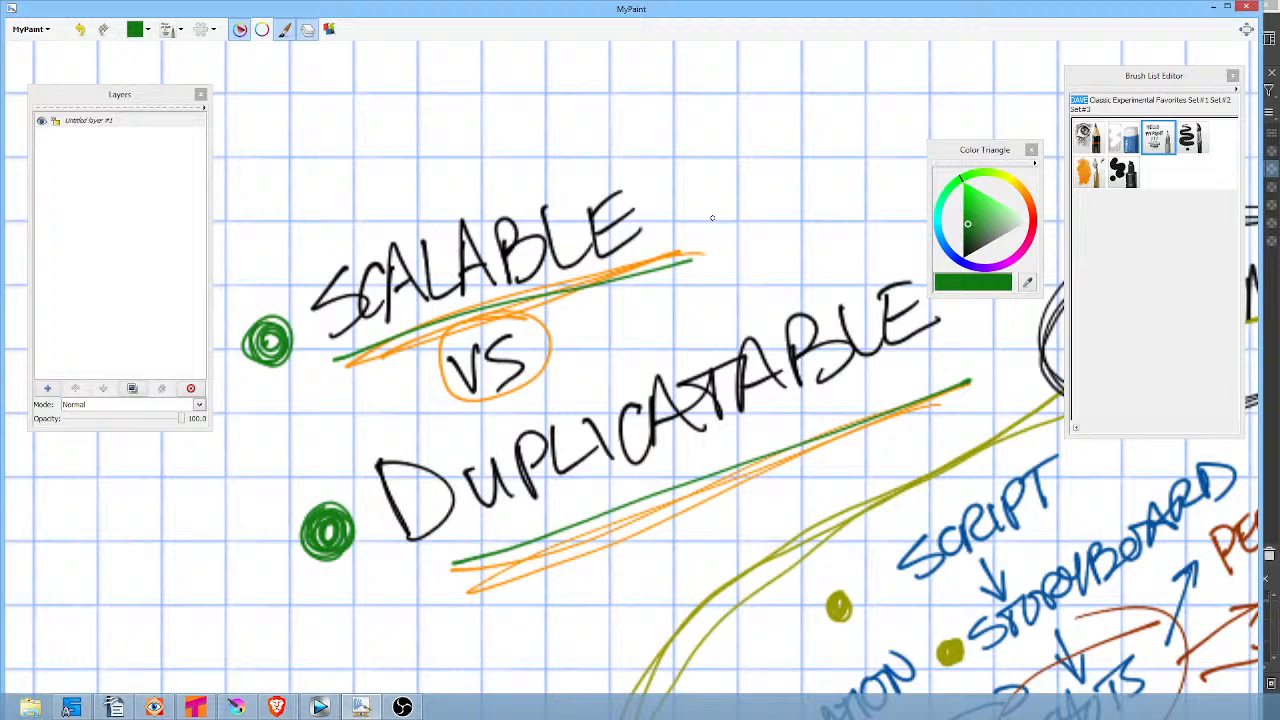
{"action": "left_click_drag", "start_coordinate": [470, 563], "coordinate": [955, 376]}
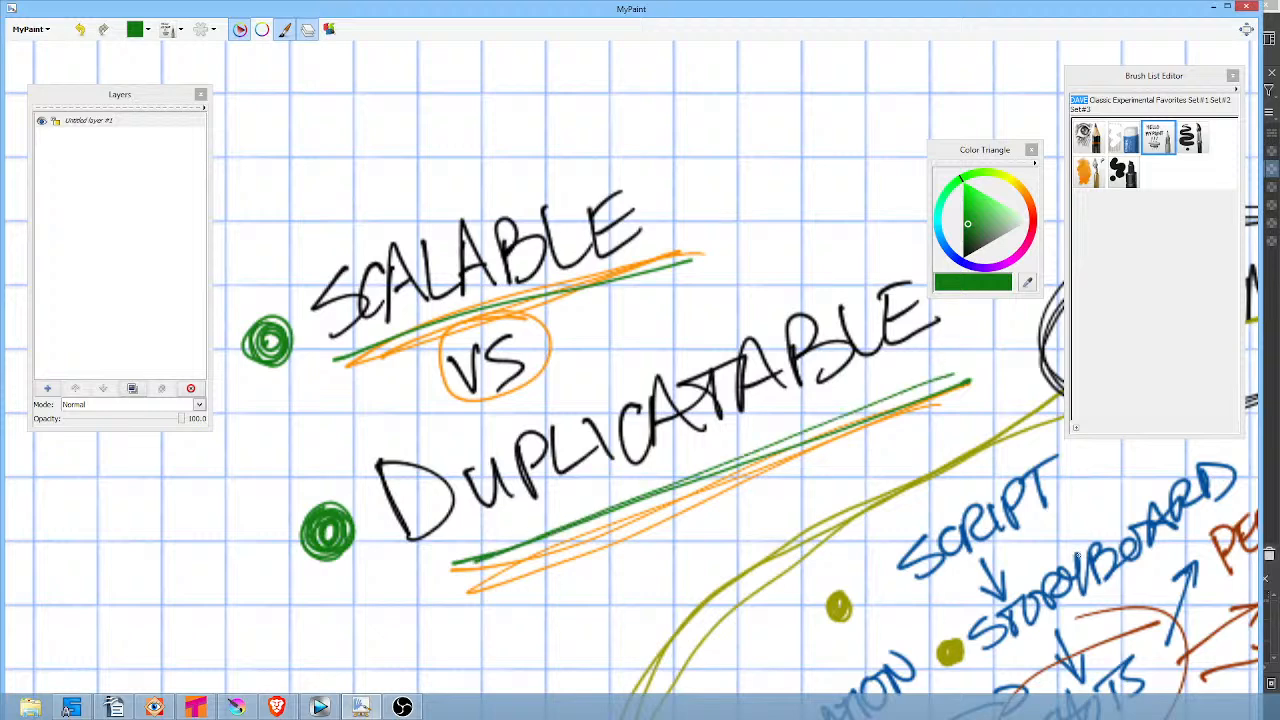
Paint the four olive dots near SCRIPT, ANIMATION, STORYBOARD and SHOTS green, and underline SCRIPT.
{"action": "mouse_move", "coordinate": [1076, 550]}
{"action": "left_mouse_down"}
{"action": "mouse_move", "coordinate": [778, 339]}
{"action": "mouse_move", "coordinate": [638, 211]}
{"action": "mouse_move", "coordinate": [578, 339]}
{"action": "mouse_move", "coordinate": [577, 326]}
{"action": "mouse_move", "coordinate": [595, 326]}
{"action": "left_mouse_up"}
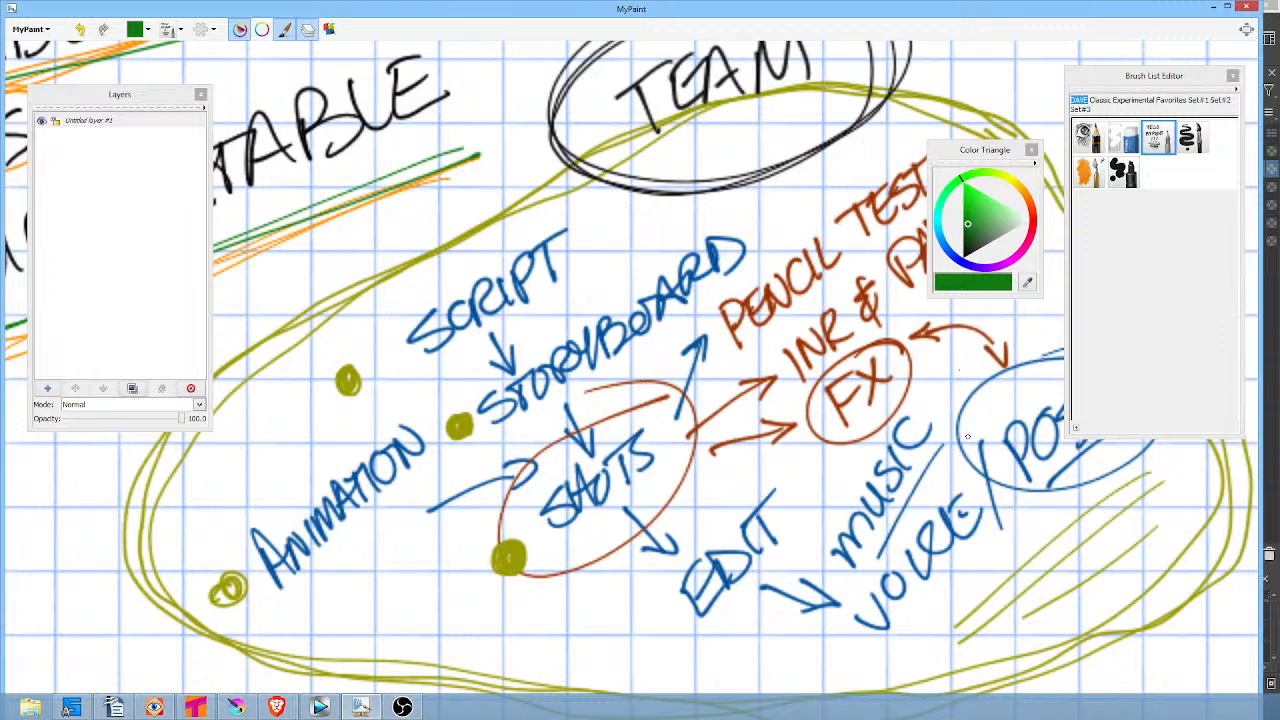
{"action": "left_click_drag", "start_coordinate": [971, 421], "coordinate": [898, 407]}
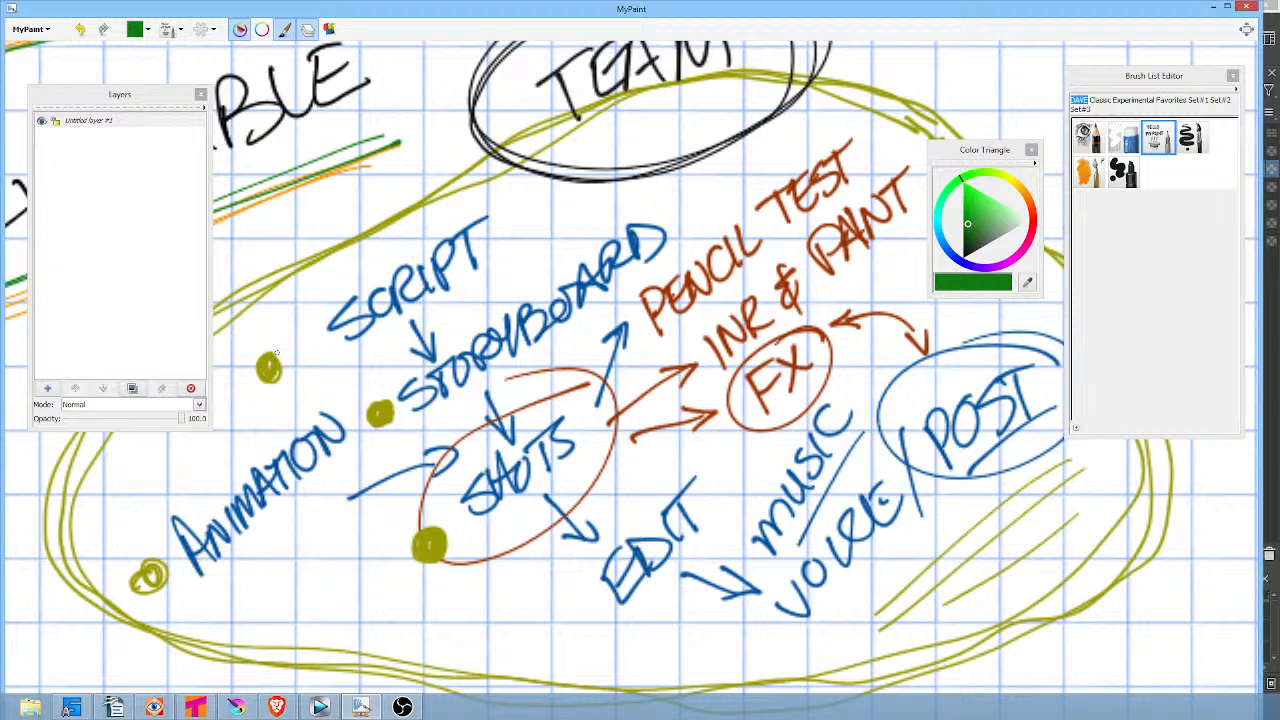
{"action": "mouse_move", "coordinate": [276, 354]}
{"action": "left_mouse_down"}
{"action": "mouse_move", "coordinate": [266, 368]}
{"action": "mouse_move", "coordinate": [270, 357]}
{"action": "left_mouse_up"}
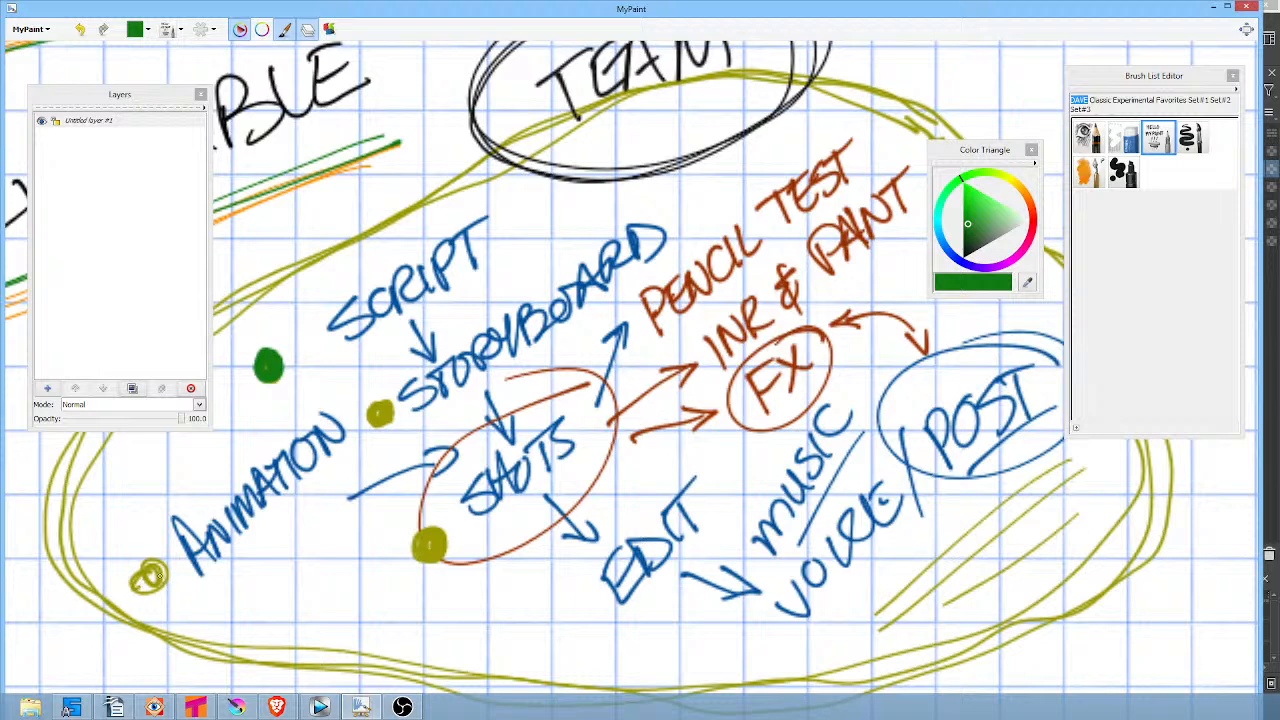
{"action": "mouse_move", "coordinate": [160, 580]}
{"action": "left_mouse_down"}
{"action": "mouse_move", "coordinate": [139, 564]}
{"action": "mouse_move", "coordinate": [164, 578]}
{"action": "mouse_move", "coordinate": [151, 570]}
{"action": "left_mouse_up"}
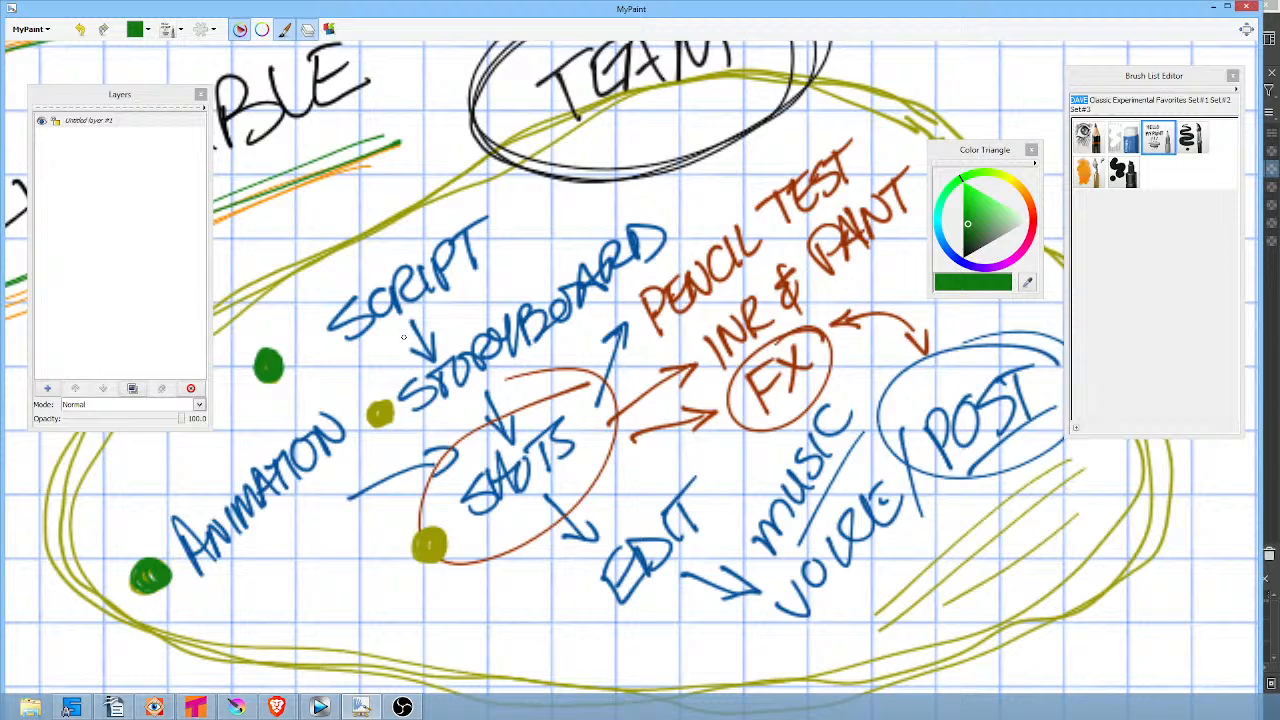
{"action": "left_click_drag", "start_coordinate": [375, 343], "coordinate": [466, 278]}
{"action": "mouse_move", "coordinate": [386, 404]}
{"action": "left_mouse_down"}
{"action": "mouse_move", "coordinate": [376, 416]}
{"action": "mouse_move", "coordinate": [388, 408]}
{"action": "left_mouse_up"}
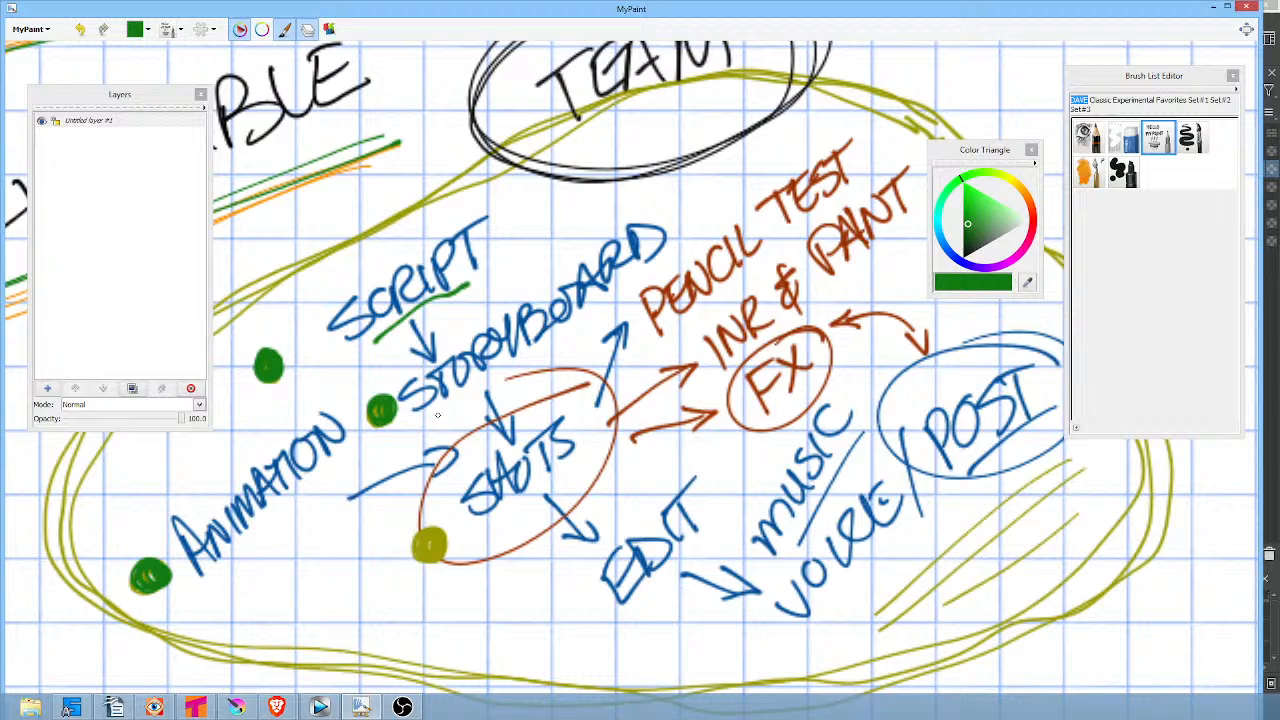
{"action": "left_click_drag", "start_coordinate": [432, 535], "coordinate": [431, 551]}
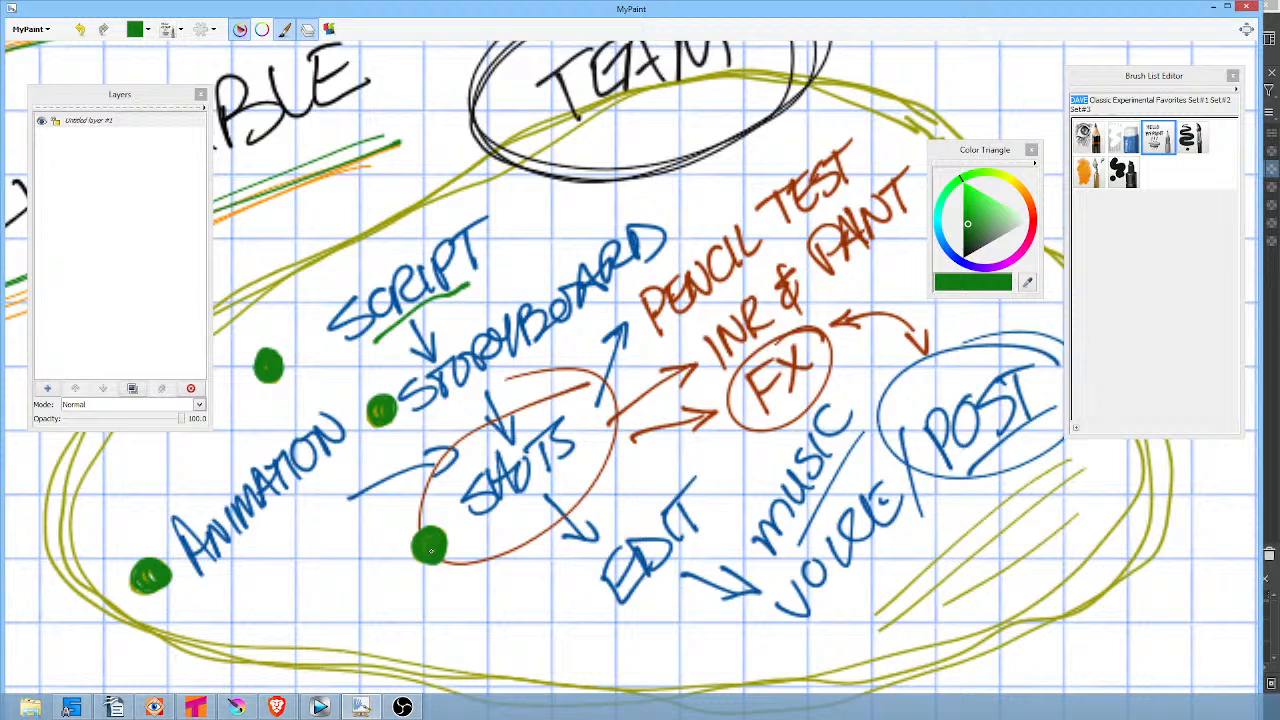
{"action": "mouse_move", "coordinate": [431, 551]}
{"action": "left_mouse_down"}
{"action": "mouse_move", "coordinate": [439, 535]}
{"action": "mouse_move", "coordinate": [422, 558]}
{"action": "left_mouse_up"}
Underline PENCIL, PAINT and FX in green, and mark EDIT with a filled arrowhead and a solid dot.
{"action": "left_click_drag", "start_coordinate": [742, 288], "coordinate": [698, 320]}
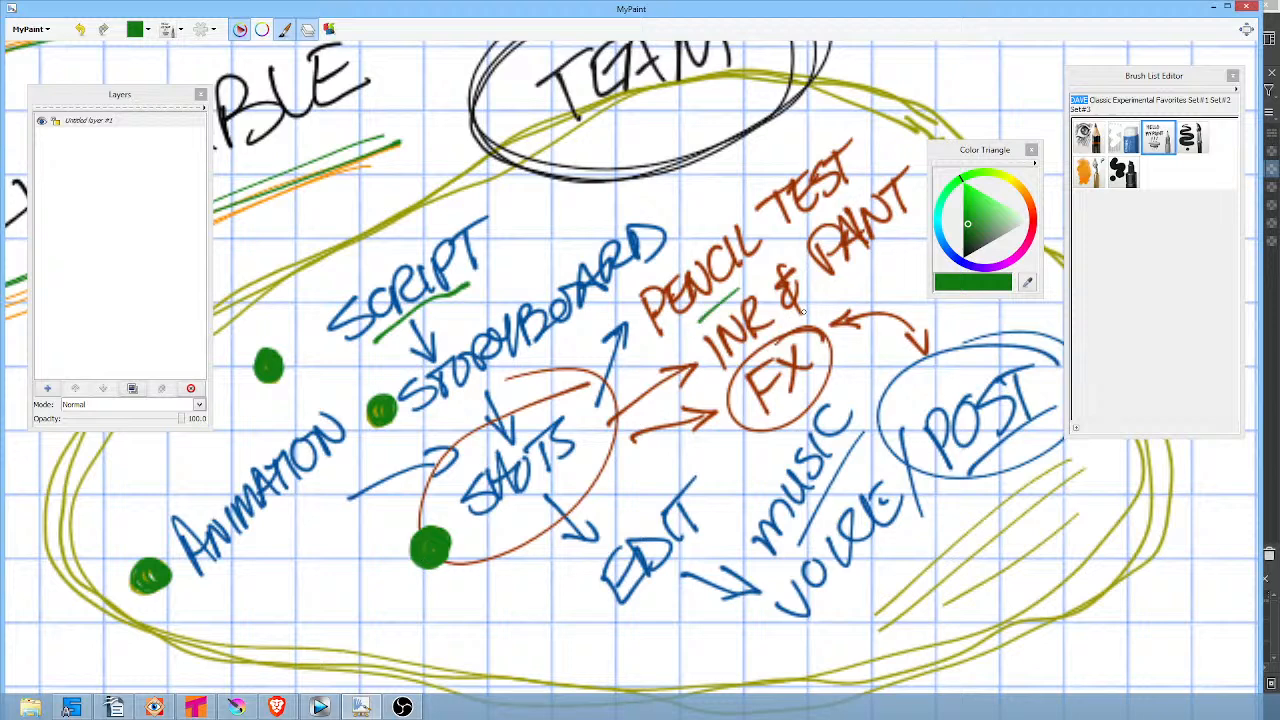
{"action": "left_click_drag", "start_coordinate": [802, 314], "coordinate": [838, 284]}
{"action": "left_click_drag", "start_coordinate": [765, 436], "coordinate": [818, 391]}
{"action": "mouse_move", "coordinate": [558, 546]}
{"action": "left_mouse_down"}
{"action": "mouse_move", "coordinate": [580, 522]}
{"action": "mouse_move", "coordinate": [608, 538]}
{"action": "mouse_move", "coordinate": [575, 540]}
{"action": "mouse_move", "coordinate": [598, 524]}
{"action": "mouse_move", "coordinate": [604, 536]}
{"action": "left_mouse_up"}
{"action": "mouse_move", "coordinate": [585, 604]}
{"action": "left_mouse_down"}
{"action": "mouse_move", "coordinate": [596, 628]}
{"action": "mouse_move", "coordinate": [583, 608]}
{"action": "mouse_move", "coordinate": [572, 622]}
{"action": "left_mouse_up"}
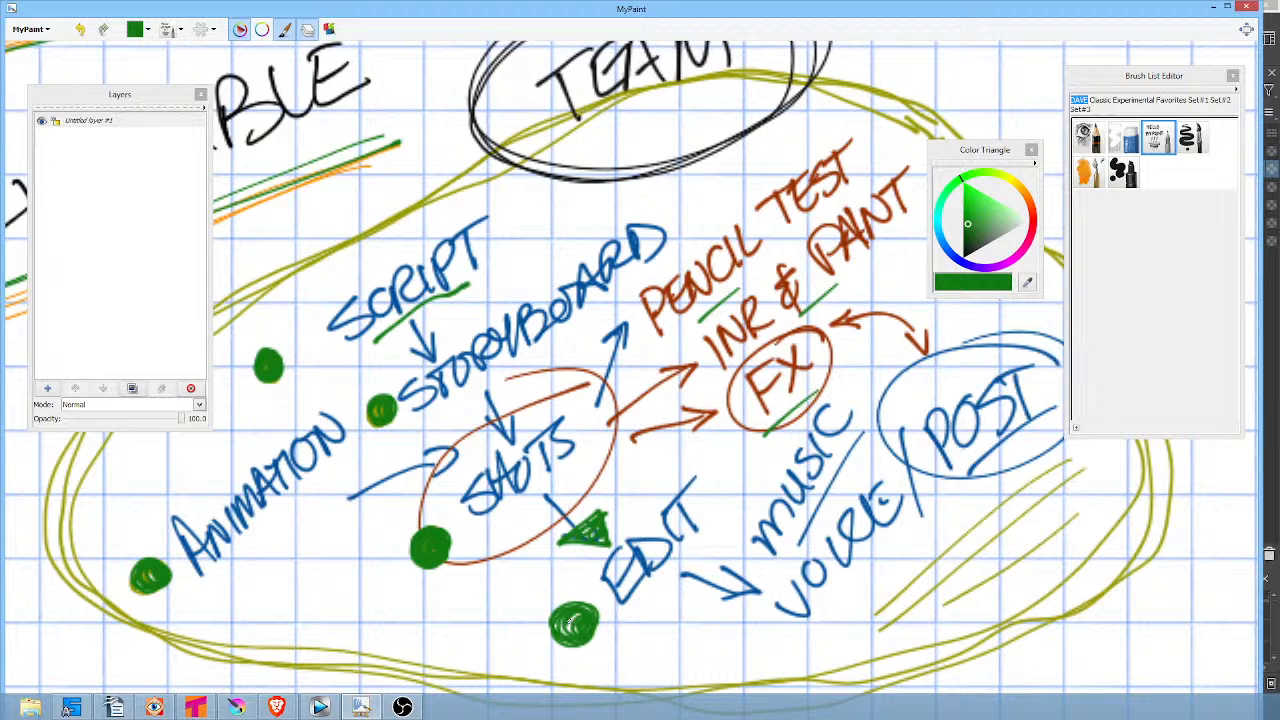
Underline MUSIC, VOICE and POST in green, and fill both arrowheads of the curved arrow between FX and POST.
{"action": "left_click_drag", "start_coordinate": [900, 394], "coordinate": [788, 547]}
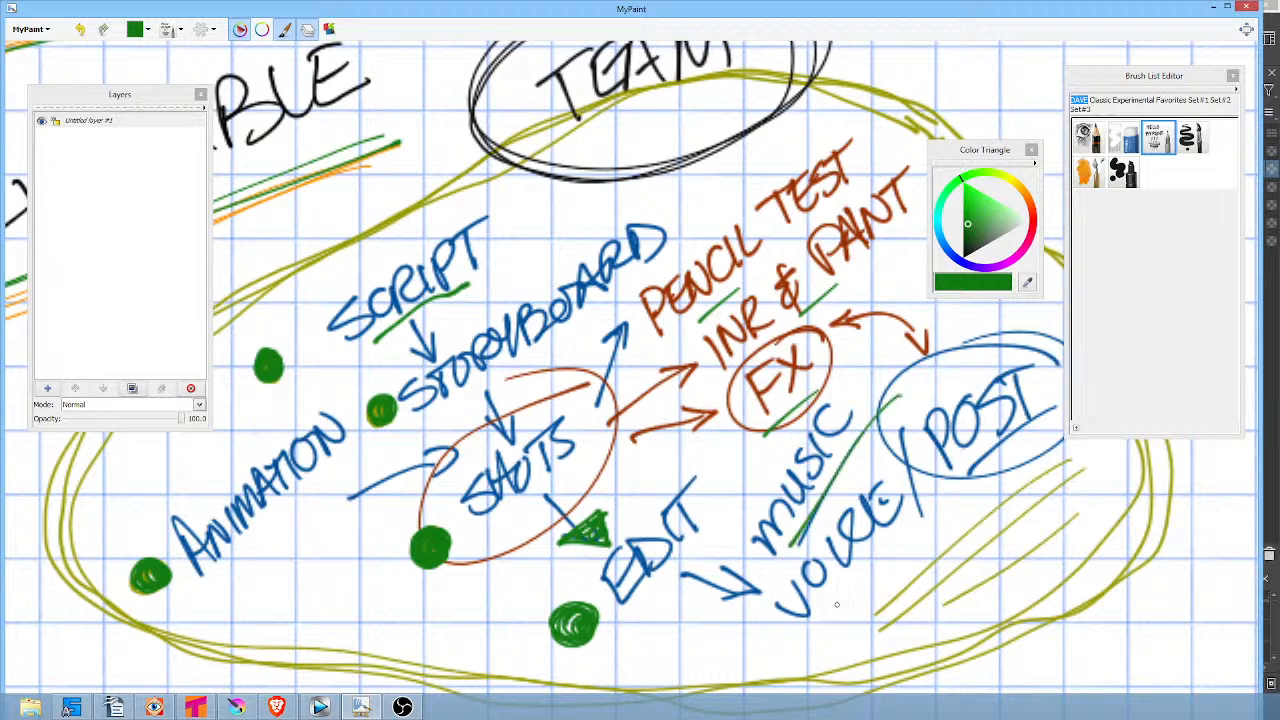
{"action": "left_click_drag", "start_coordinate": [813, 628], "coordinate": [1062, 405]}
{"action": "left_click_drag", "start_coordinate": [955, 508], "coordinate": [1048, 428]}
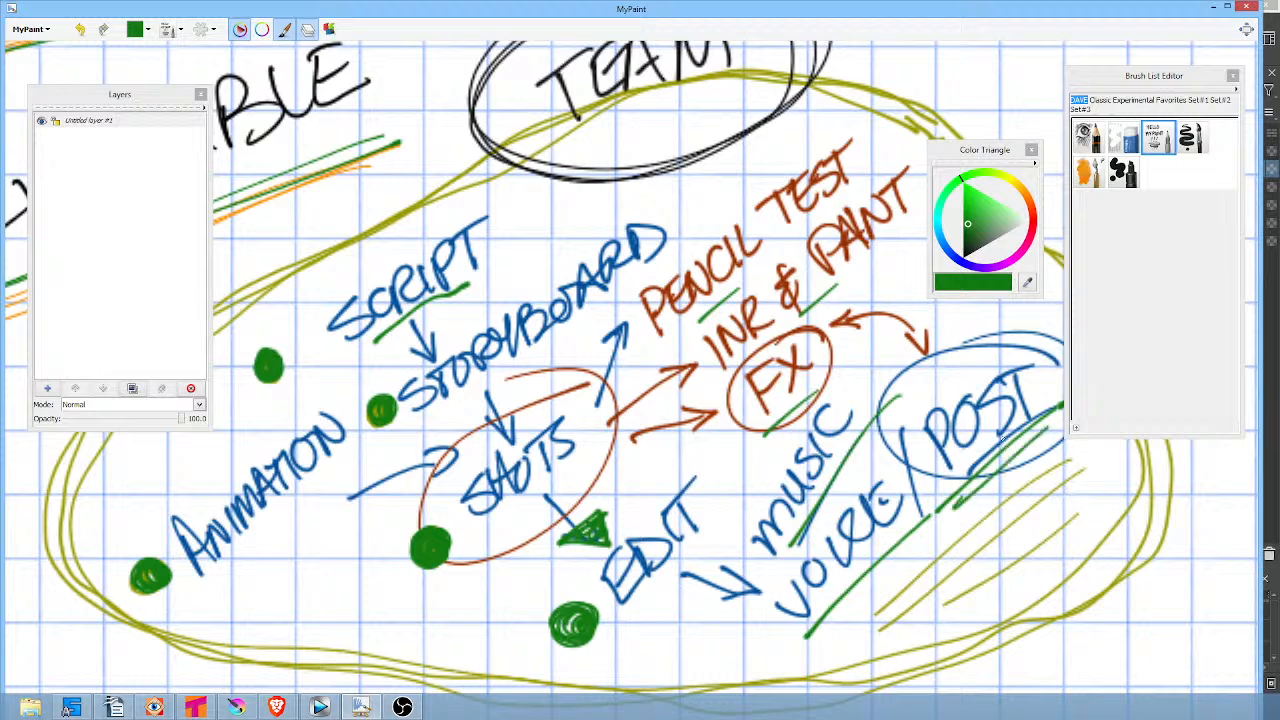
{"action": "mouse_move", "coordinate": [896, 340]}
{"action": "left_mouse_down"}
{"action": "mouse_move", "coordinate": [935, 337]}
{"action": "mouse_move", "coordinate": [911, 342]}
{"action": "mouse_move", "coordinate": [931, 323]}
{"action": "mouse_move", "coordinate": [922, 345]}
{"action": "mouse_move", "coordinate": [934, 328]}
{"action": "mouse_move", "coordinate": [910, 343]}
{"action": "mouse_move", "coordinate": [864, 335]}
{"action": "mouse_move", "coordinate": [851, 305]}
{"action": "mouse_move", "coordinate": [831, 323]}
{"action": "mouse_move", "coordinate": [866, 330]}
{"action": "mouse_move", "coordinate": [838, 304]}
{"action": "left_mouse_up"}
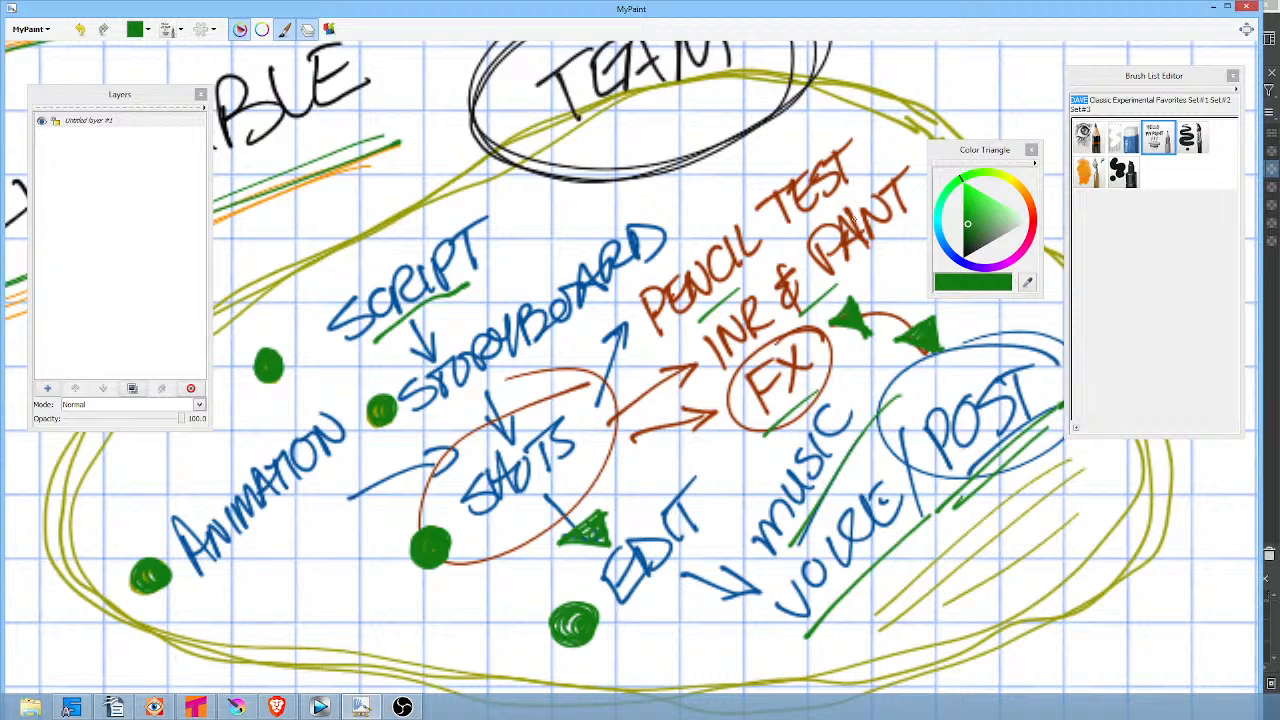
{"action": "mouse_move", "coordinate": [872, 242]}
{"action": "left_mouse_down"}
{"action": "mouse_move", "coordinate": [815, 256]}
{"action": "mouse_move", "coordinate": [843, 213]}
{"action": "left_mouse_up"}
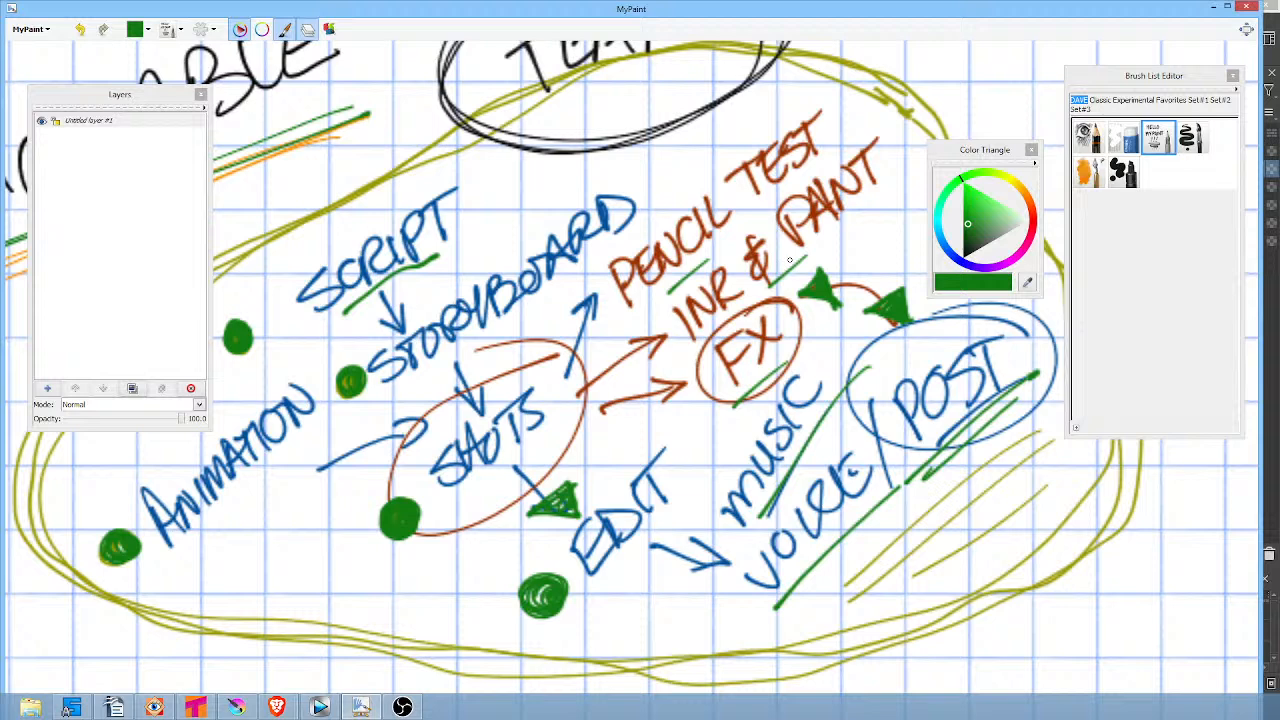
{"action": "left_click_drag", "start_coordinate": [876, 208], "coordinate": [885, 230]}
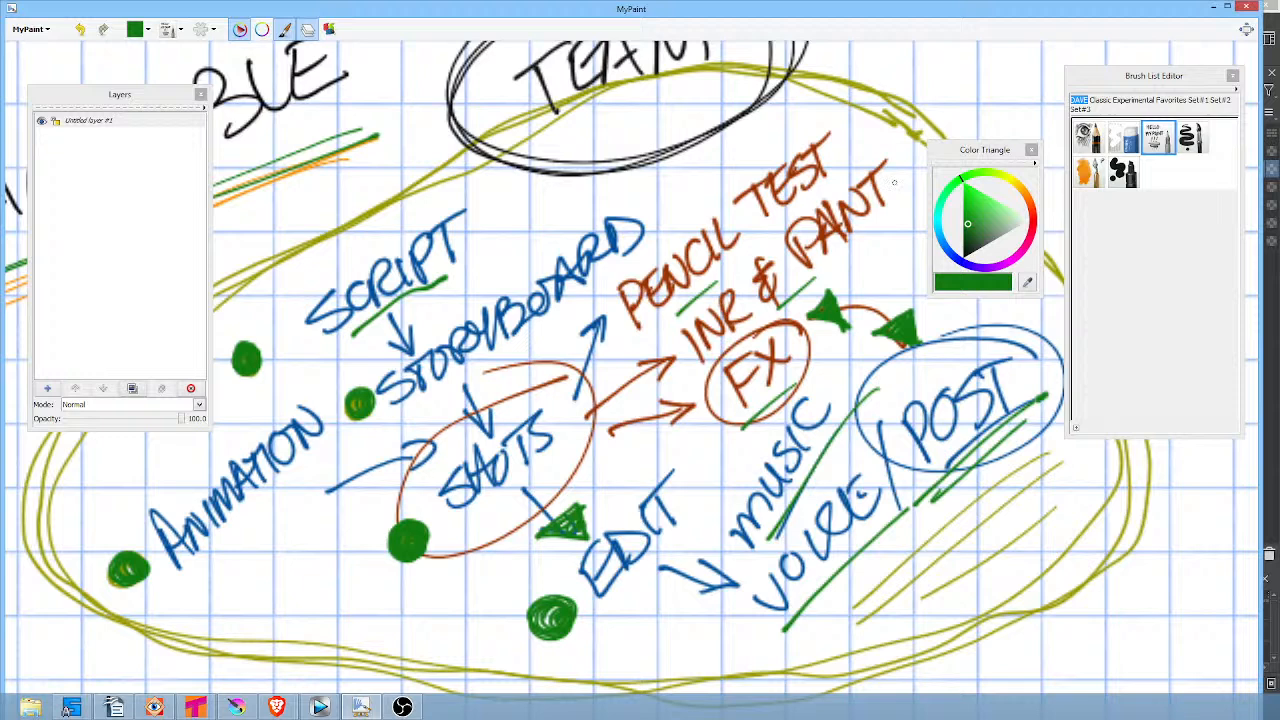
{"action": "left_click_drag", "start_coordinate": [843, 322], "coordinate": [834, 299]}
Thicken the green underline beneath DUPLICATABLE with several repeated strokes.
{"action": "left_click_drag", "start_coordinate": [283, 179], "coordinate": [846, 361]}
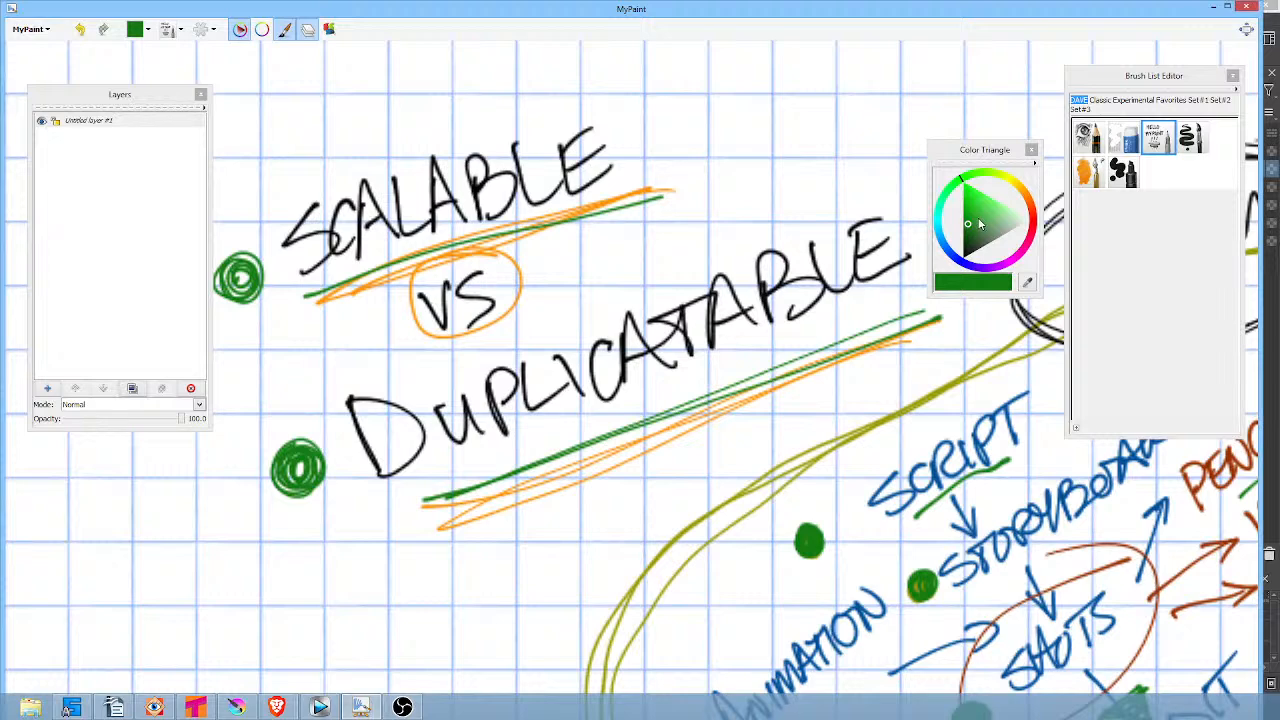
{"action": "mouse_move", "coordinate": [422, 499]}
{"action": "left_mouse_down"}
{"action": "mouse_move", "coordinate": [904, 334]}
{"action": "mouse_move", "coordinate": [490, 483]}
{"action": "mouse_move", "coordinate": [791, 355]}
{"action": "mouse_move", "coordinate": [485, 478]}
{"action": "mouse_move", "coordinate": [868, 337]}
{"action": "left_mouse_up"}
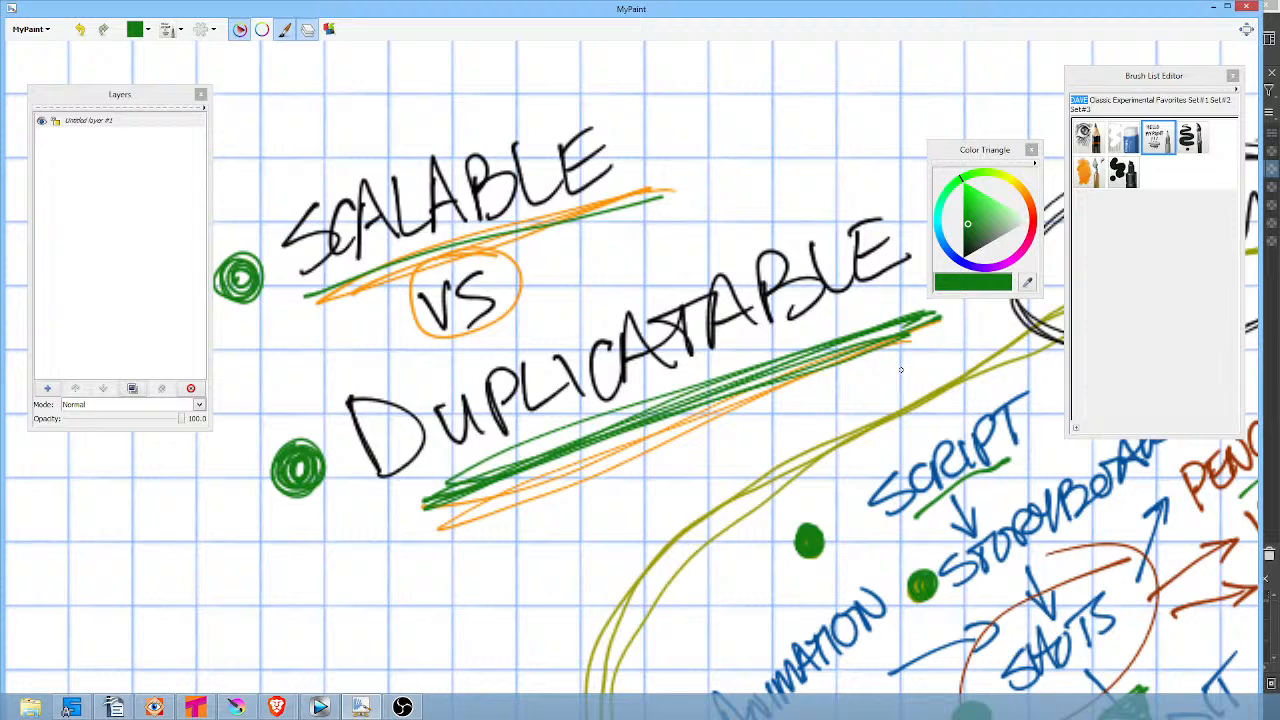
Set the brush to a darker green, draw loops around TEAM and trace over its letter T.
{"action": "left_click", "coordinate": [965, 231]}
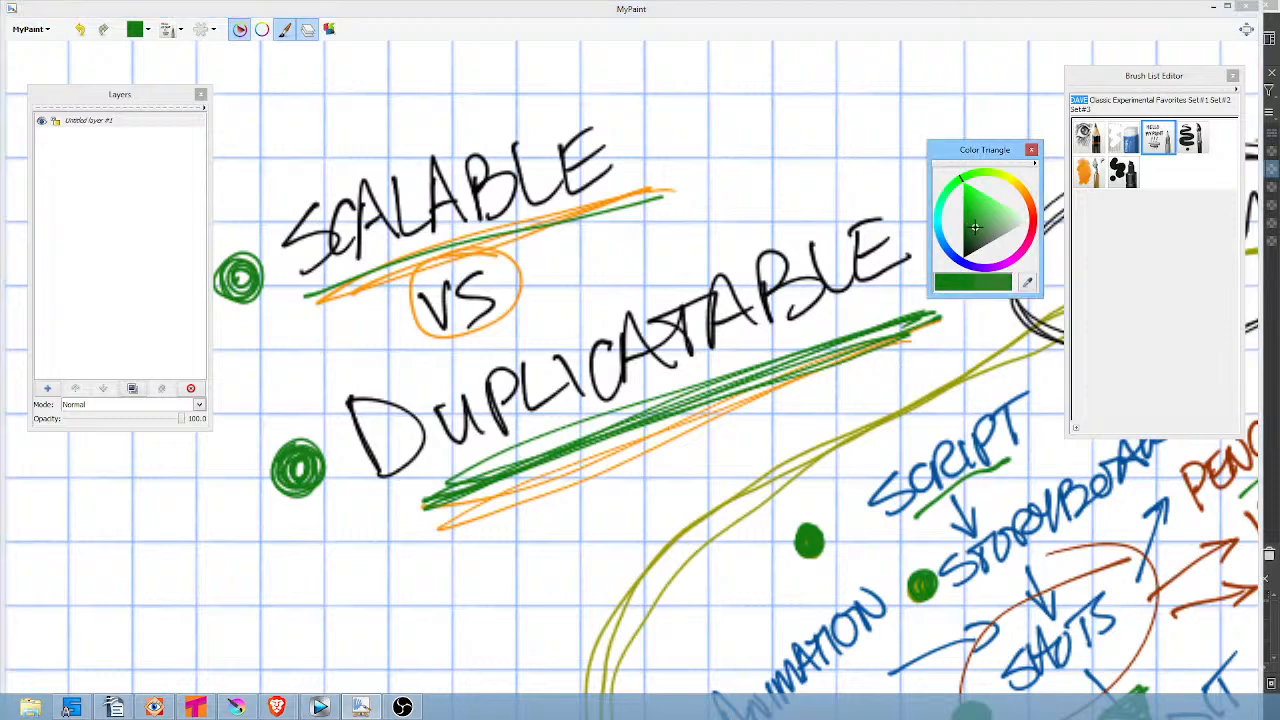
{"action": "mouse_move", "coordinate": [887, 412]}
{"action": "left_mouse_down"}
{"action": "mouse_move", "coordinate": [594, 360]}
{"action": "mouse_move", "coordinate": [367, 368]}
{"action": "left_mouse_up"}
{"action": "mouse_move", "coordinate": [784, 126]}
{"action": "left_mouse_down"}
{"action": "mouse_move", "coordinate": [565, 136]}
{"action": "mouse_move", "coordinate": [732, 269]}
{"action": "mouse_move", "coordinate": [552, 141]}
{"action": "mouse_move", "coordinate": [709, 292]}
{"action": "mouse_move", "coordinate": [594, 104]}
{"action": "mouse_move", "coordinate": [655, 287]}
{"action": "mouse_move", "coordinate": [814, 127]}
{"action": "left_mouse_up"}
{"action": "mouse_move", "coordinate": [548, 216]}
{"action": "left_mouse_down"}
{"action": "mouse_move", "coordinate": [607, 179]}
{"action": "mouse_move", "coordinate": [581, 207]}
{"action": "mouse_move", "coordinate": [605, 258]}
{"action": "left_mouse_up"}
Underline GROW and BANK with dense zigzag strokes in the darker green.
{"action": "left_click_drag", "start_coordinate": [395, 165], "coordinate": [921, 557]}
{"action": "left_click_drag", "start_coordinate": [381, 157], "coordinate": [498, 383]}
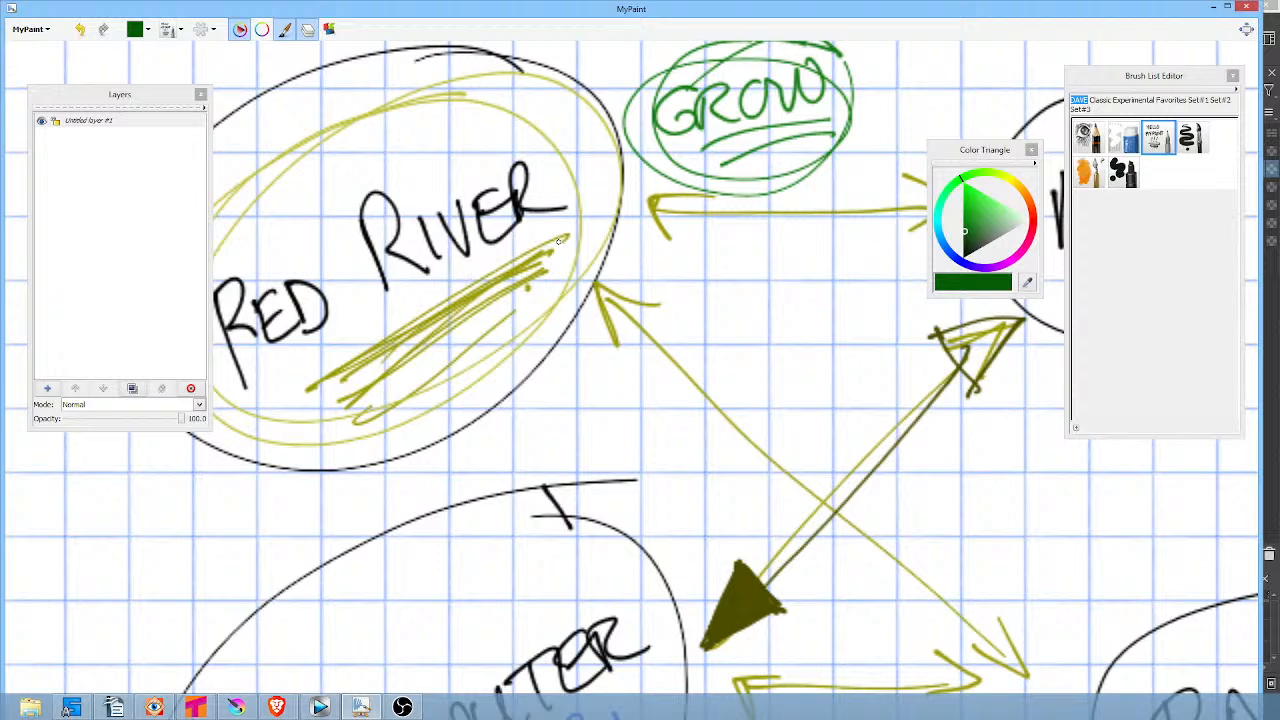
{"action": "mouse_move", "coordinate": [701, 143]}
{"action": "left_mouse_down"}
{"action": "mouse_move", "coordinate": [769, 123]}
{"action": "mouse_move", "coordinate": [688, 158]}
{"action": "mouse_move", "coordinate": [822, 122]}
{"action": "mouse_move", "coordinate": [716, 157]}
{"action": "mouse_move", "coordinate": [829, 103]}
{"action": "left_mouse_up"}
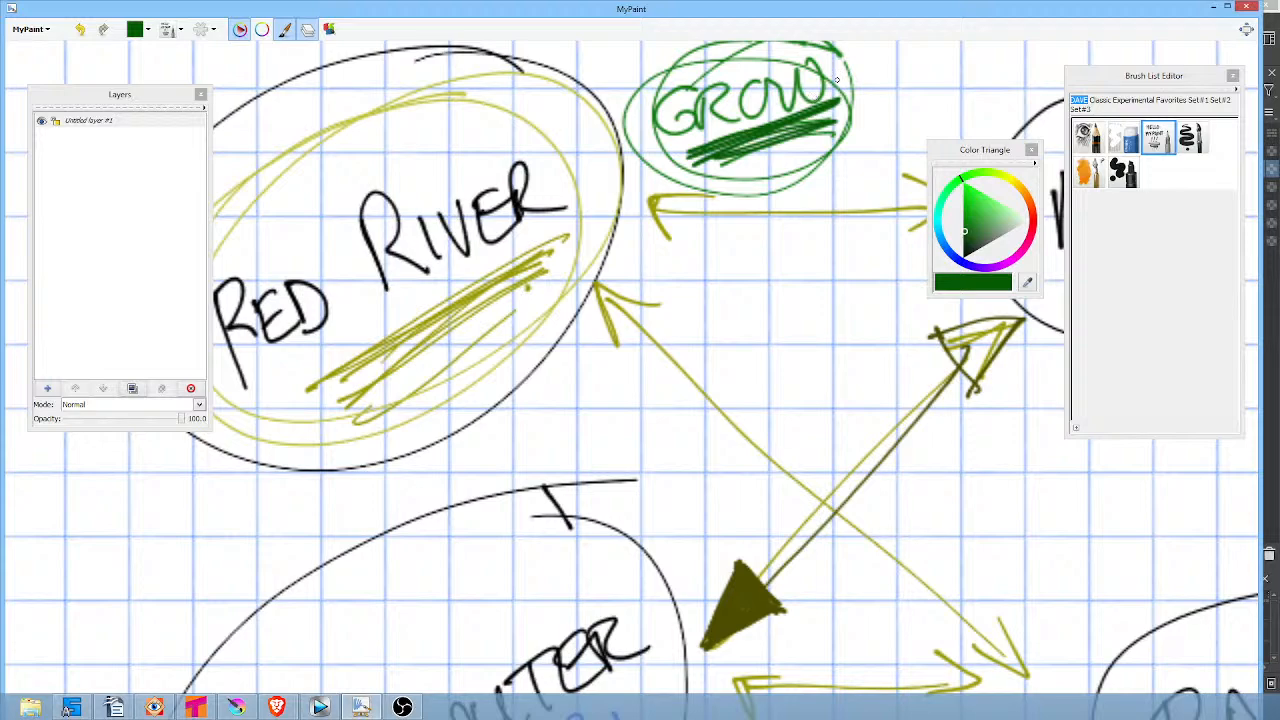
{"action": "left_click_drag", "start_coordinate": [1005, 538], "coordinate": [727, 265]}
{"action": "mouse_move", "coordinate": [918, 538]}
{"action": "left_mouse_down"}
{"action": "mouse_move", "coordinate": [1040, 505]}
{"action": "mouse_move", "coordinate": [1045, 517]}
{"action": "left_mouse_up"}
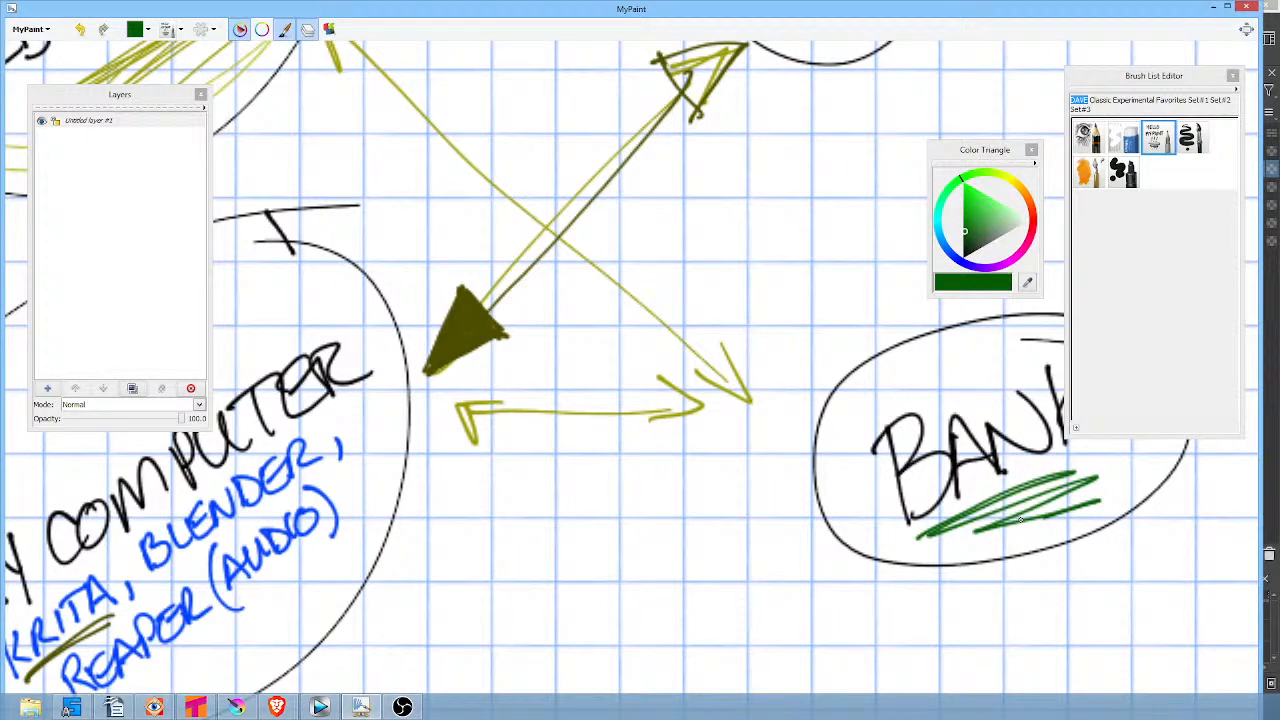
Trace a dark green line along the left and lower edge of the olive oval enclosing the animation workflow.
{"action": "left_click_drag", "start_coordinate": [748, 468], "coordinate": [812, 128]}
{"action": "left_click_drag", "start_coordinate": [790, 475], "coordinate": [814, 162]}
{"action": "left_click_drag", "start_coordinate": [832, 468], "coordinate": [766, 300]}
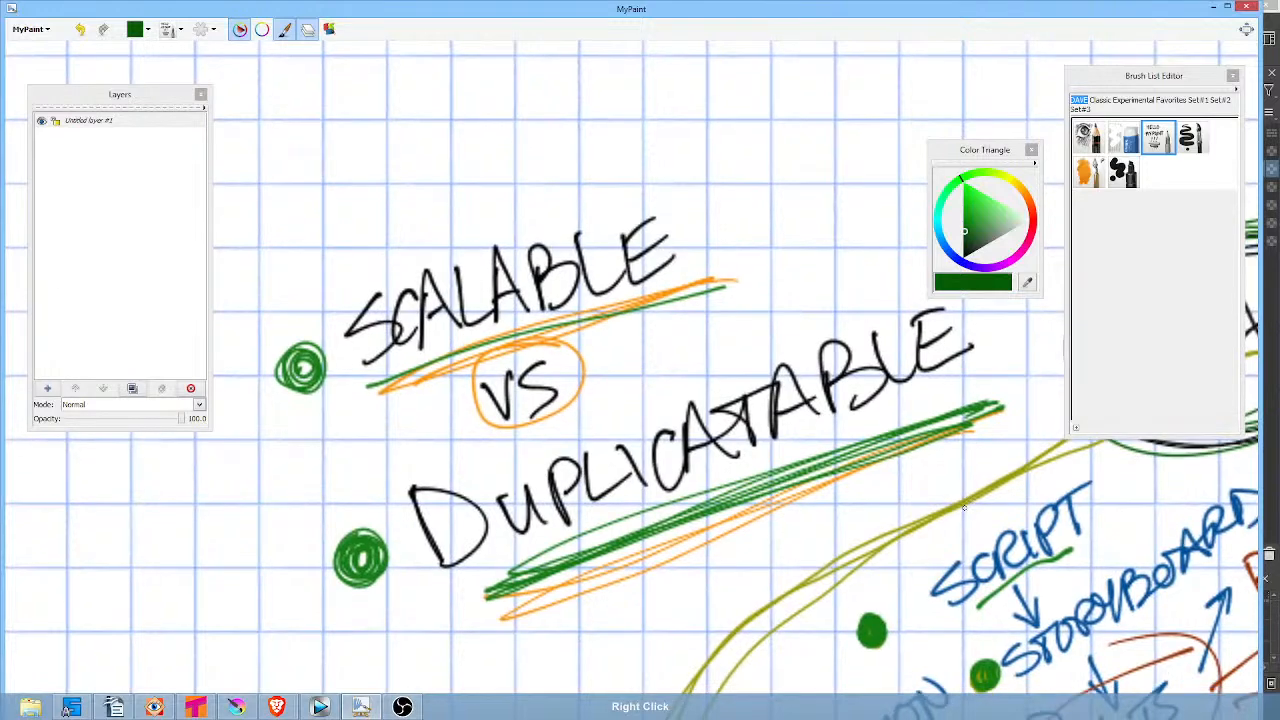
{"action": "left_click_drag", "start_coordinate": [953, 498], "coordinate": [818, 444]}
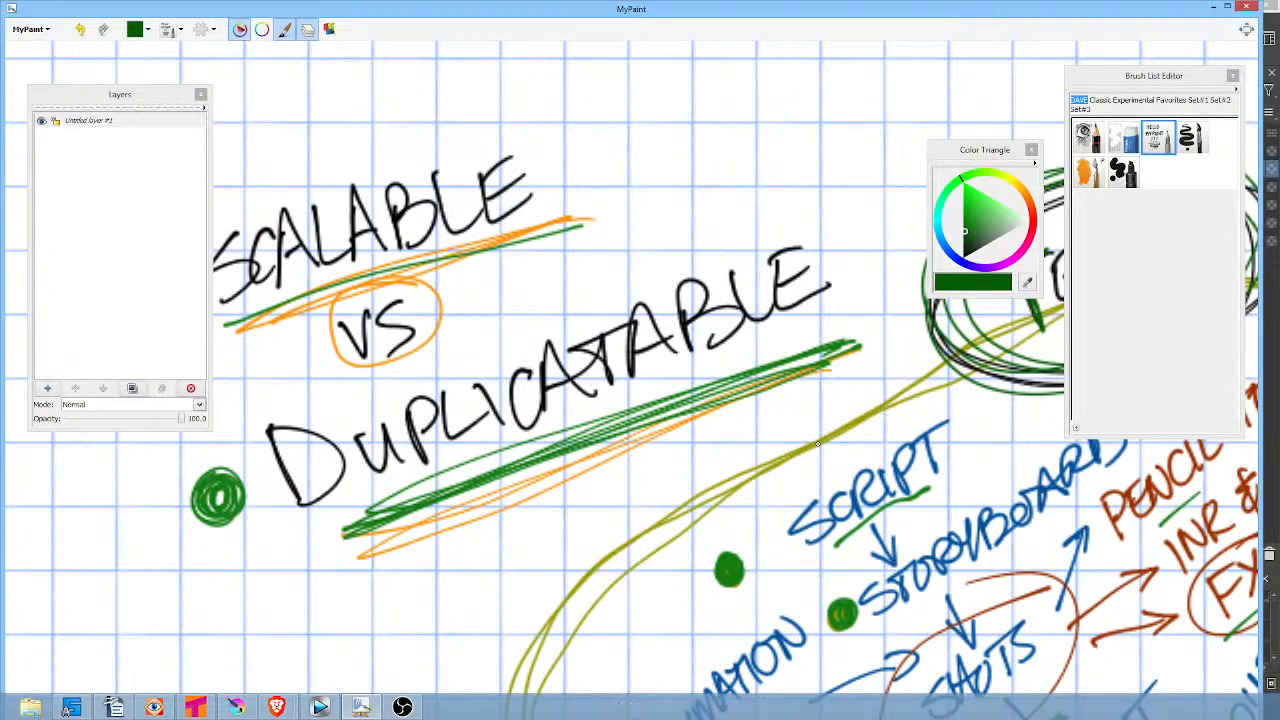
{"action": "left_click_drag", "start_coordinate": [758, 248], "coordinate": [809, 313]}
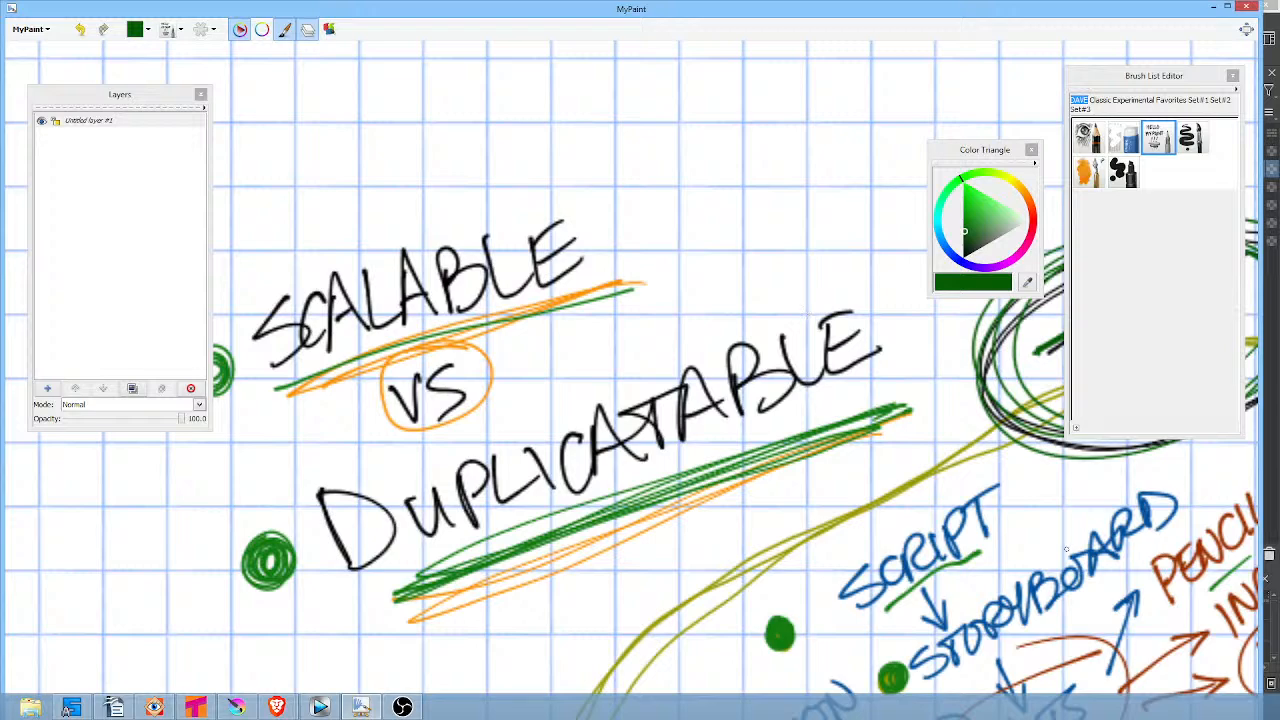
{"action": "mouse_move", "coordinate": [1066, 549]}
{"action": "left_mouse_down"}
{"action": "mouse_move", "coordinate": [775, 289]}
{"action": "mouse_move", "coordinate": [695, 255]}
{"action": "left_mouse_up"}
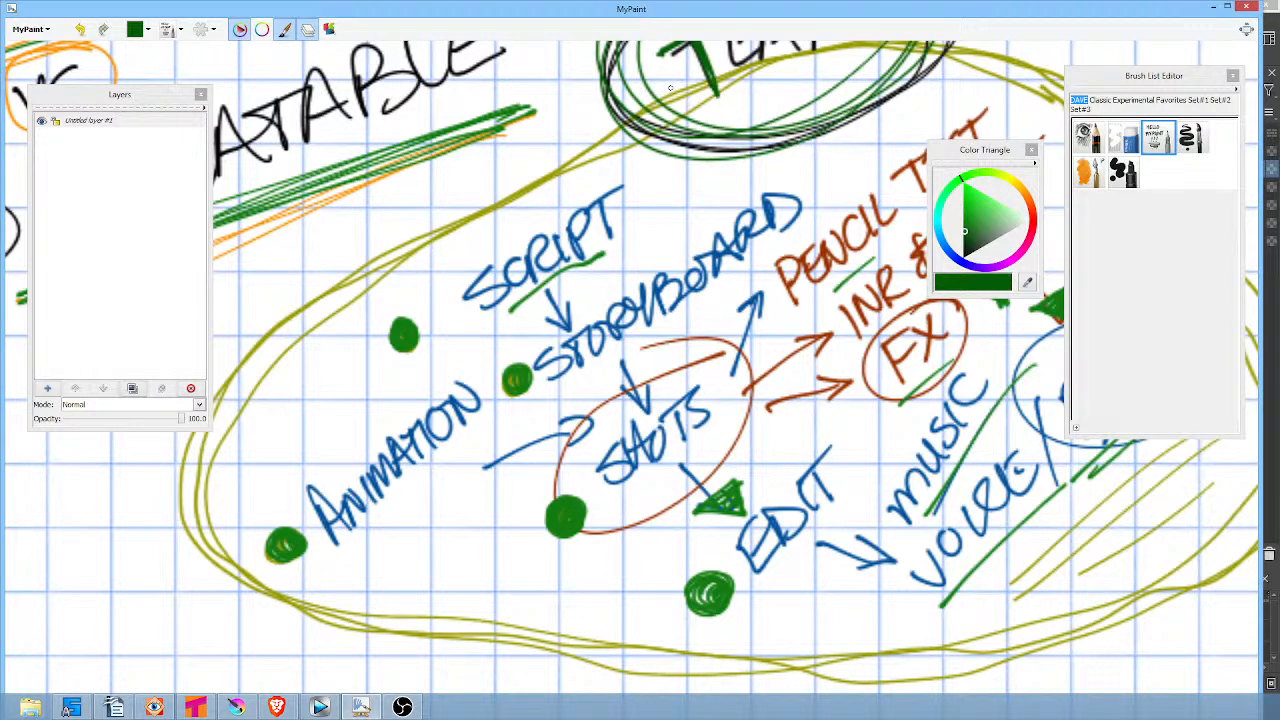
{"action": "mouse_move", "coordinate": [585, 131]}
{"action": "left_mouse_down"}
{"action": "mouse_move", "coordinate": [263, 338]}
{"action": "mouse_move", "coordinate": [213, 452]}
{"action": "mouse_move", "coordinate": [215, 548]}
{"action": "mouse_move", "coordinate": [408, 650]}
{"action": "mouse_move", "coordinate": [974, 665]}
{"action": "mouse_move", "coordinate": [1124, 572]}
{"action": "left_mouse_up"}
{"action": "left_click_drag", "start_coordinate": [1042, 543], "coordinate": [897, 567]}
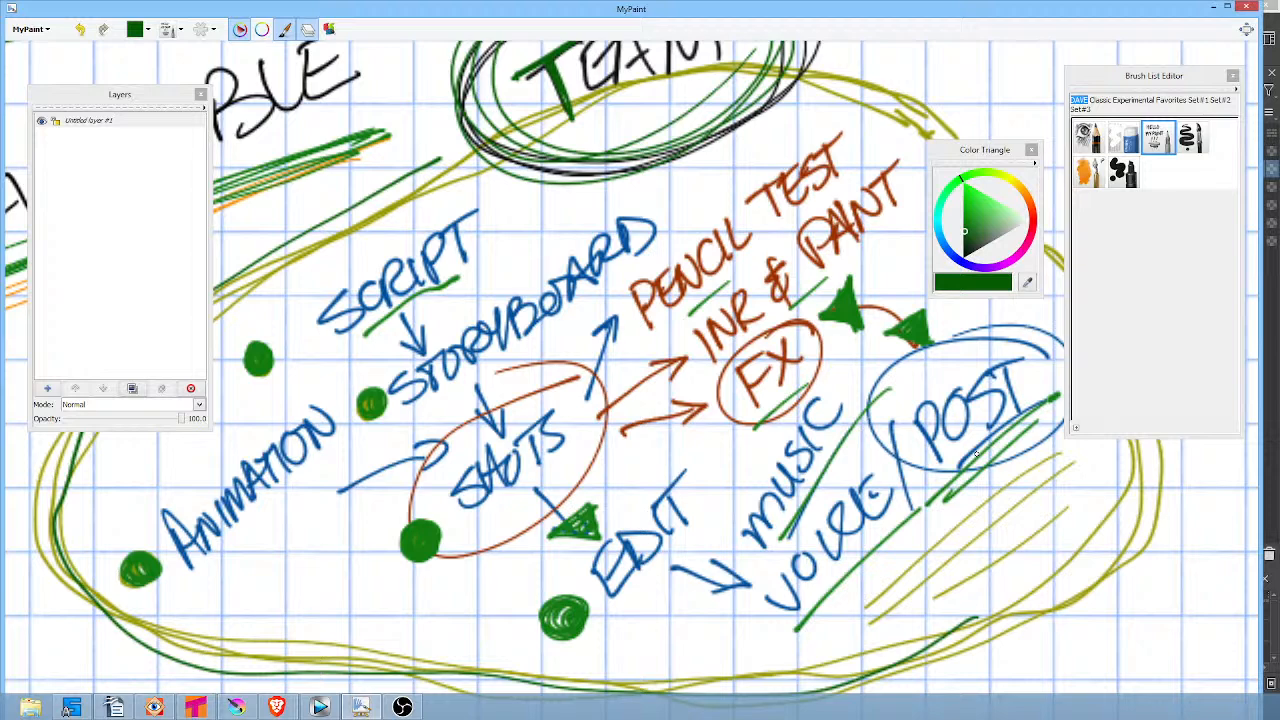
{"action": "left_click_drag", "start_coordinate": [667, 250], "coordinate": [756, 227]}
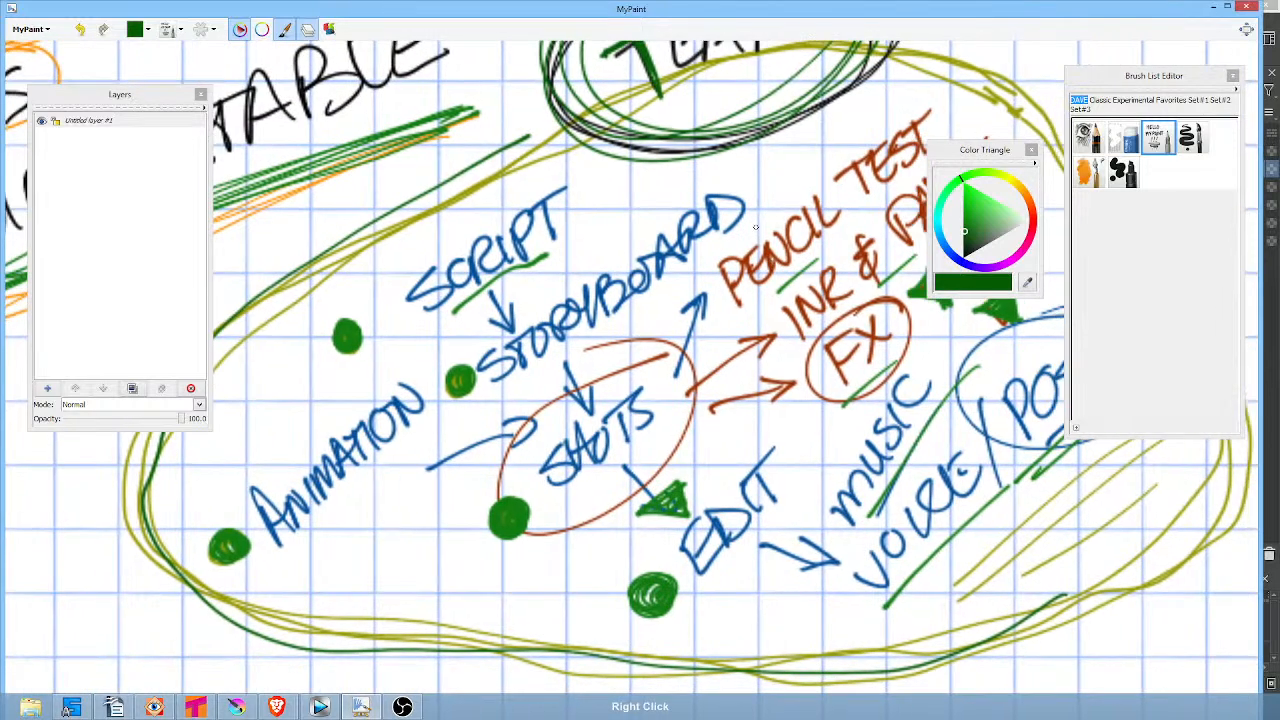
{"action": "left_click_drag", "start_coordinate": [727, 389], "coordinate": [668, 399]}
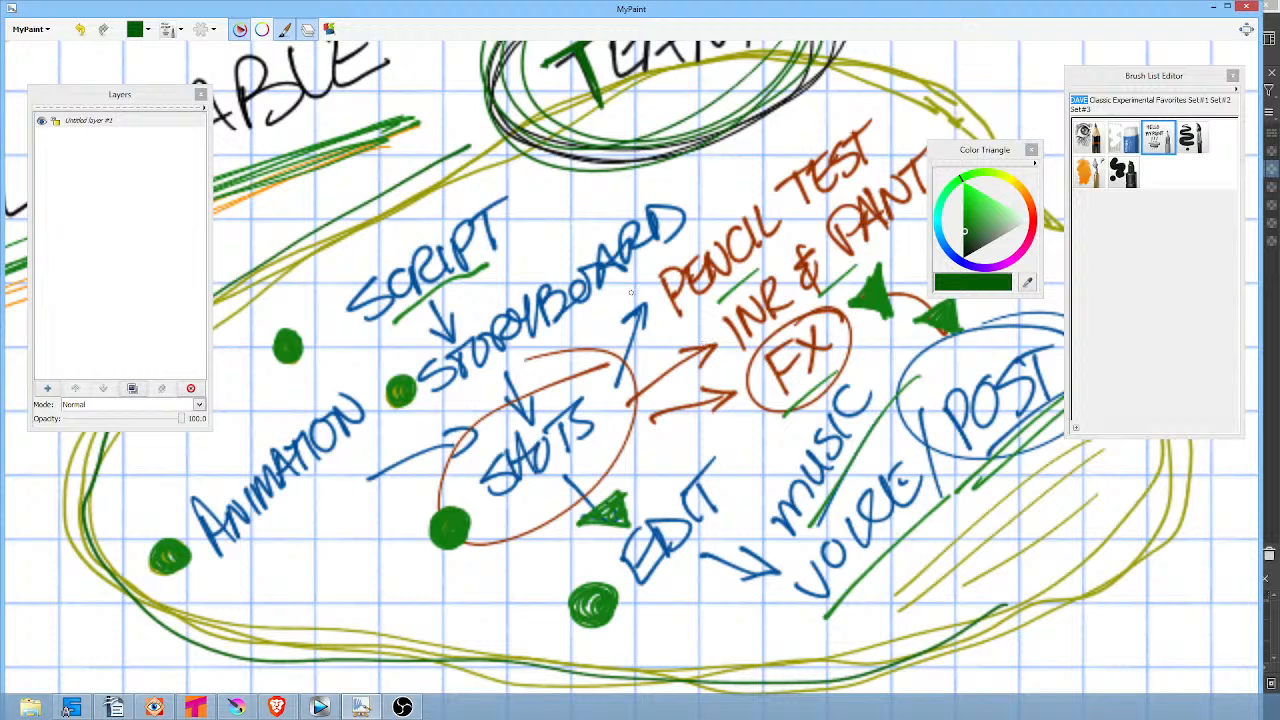
Mark the starting points of the three arrows leaving the SHOTS oval with solid dark green dots.
{"action": "left_click", "coordinate": [616, 383]}
{"action": "left_click", "coordinate": [627, 401]}
{"action": "left_click", "coordinate": [643, 418]}
{"action": "left_click", "coordinate": [625, 402]}
{"action": "left_click", "coordinate": [645, 419]}
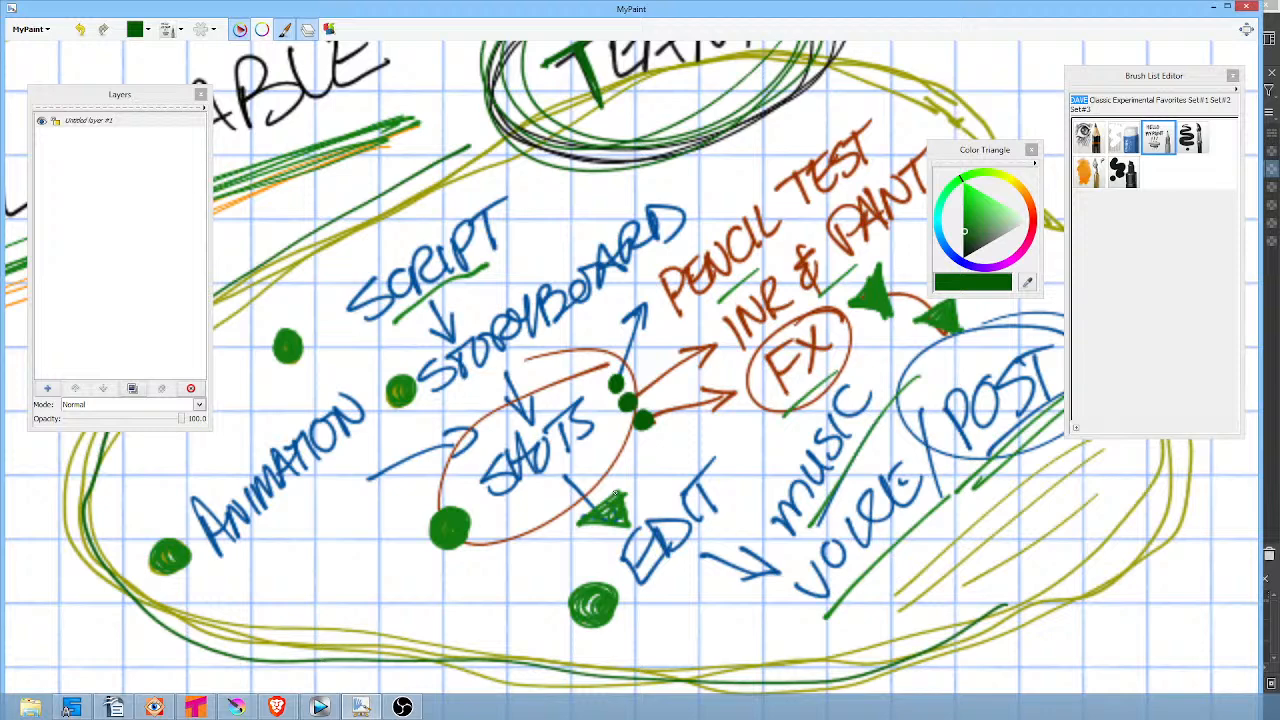
Draw large filled dark green dots in front of the words SCALABLE and DUPLICATABLE.
{"action": "left_click_drag", "start_coordinate": [616, 493], "coordinate": [950, 574]}
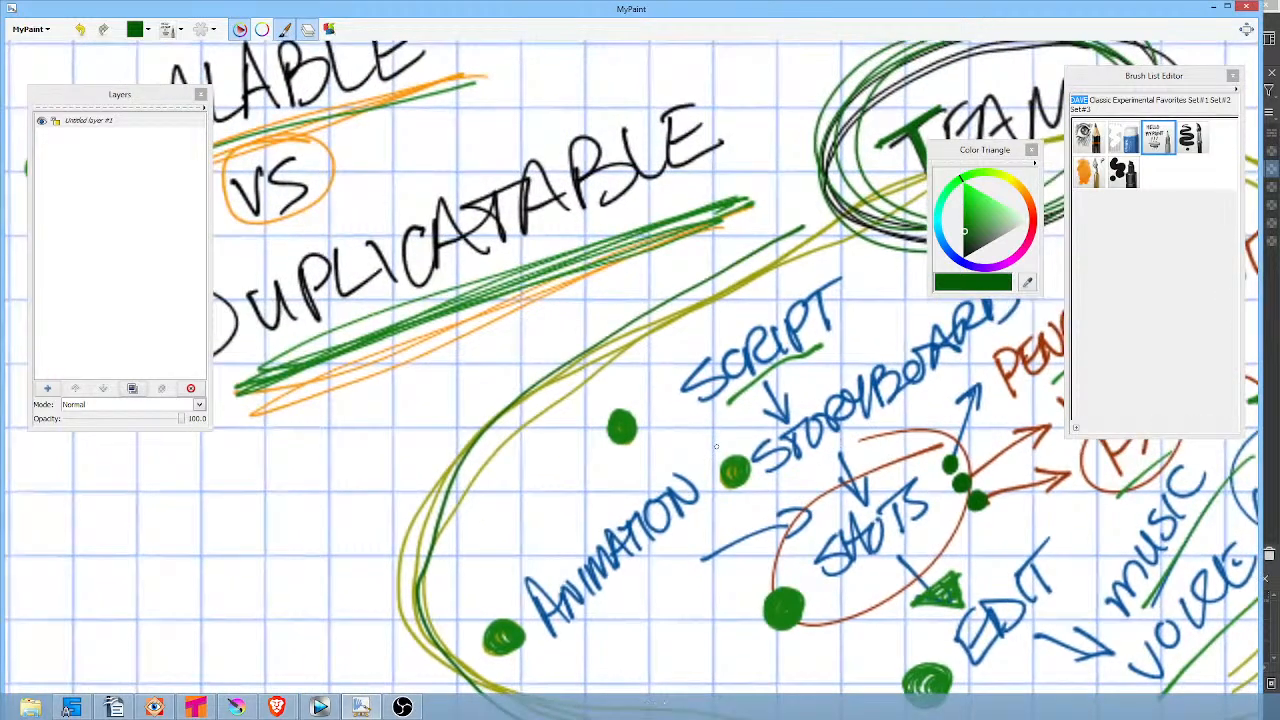
{"action": "left_click_drag", "start_coordinate": [695, 376], "coordinate": [873, 364]}
{"action": "mouse_move", "coordinate": [287, 270]}
{"action": "left_mouse_down"}
{"action": "mouse_move", "coordinate": [270, 292]}
{"action": "mouse_move", "coordinate": [292, 288]}
{"action": "mouse_move", "coordinate": [284, 268]}
{"action": "mouse_move", "coordinate": [281, 283]}
{"action": "left_mouse_up"}
{"action": "mouse_move", "coordinate": [336, 470]}
{"action": "left_mouse_down"}
{"action": "mouse_move", "coordinate": [327, 451]}
{"action": "mouse_move", "coordinate": [336, 478]}
{"action": "left_mouse_up"}
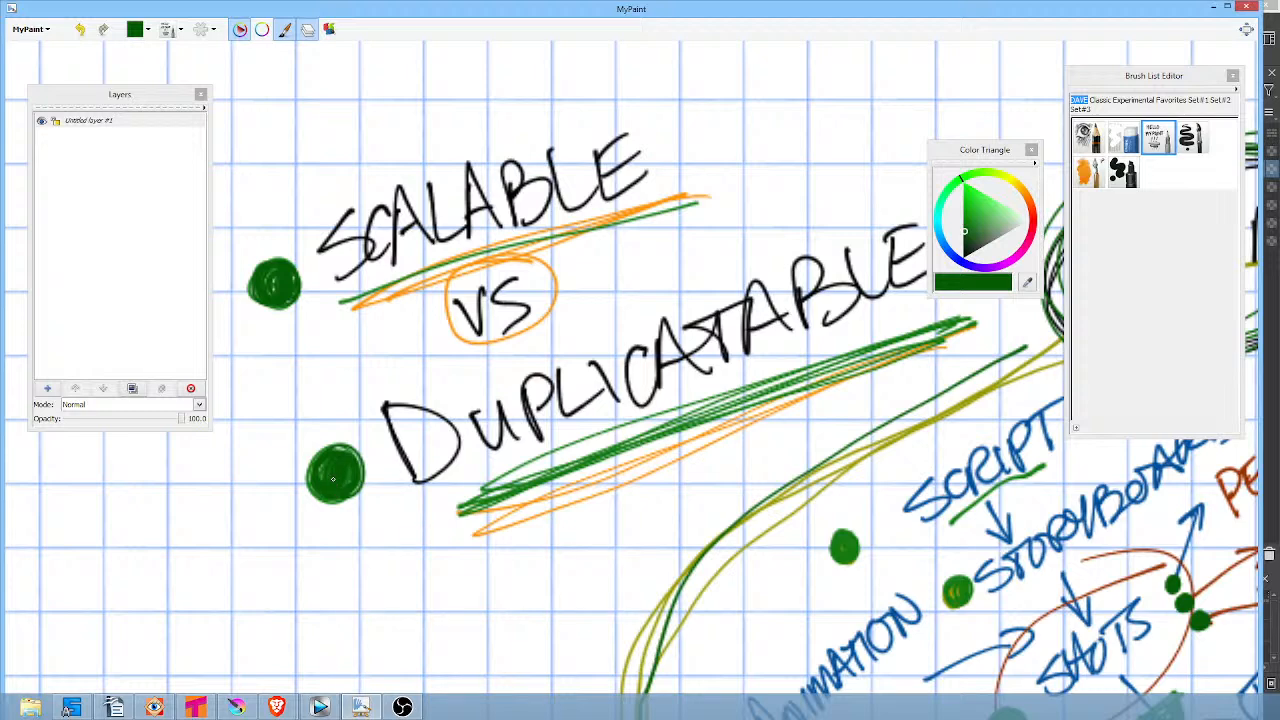
{"action": "left_click_drag", "start_coordinate": [720, 387], "coordinate": [684, 381]}
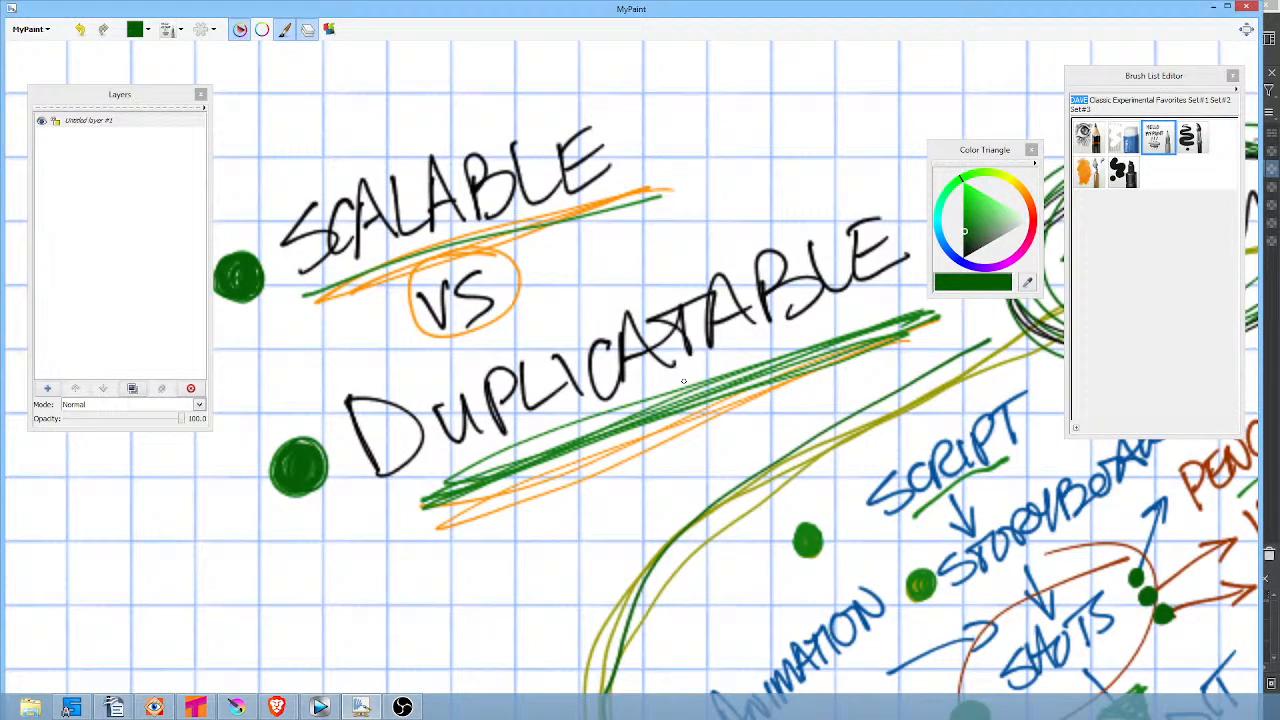
Set the brush to brown and fill the centres of the green dots in the team animation workflow.
{"action": "left_click_drag", "start_coordinate": [1126, 558], "coordinate": [552, 424]}
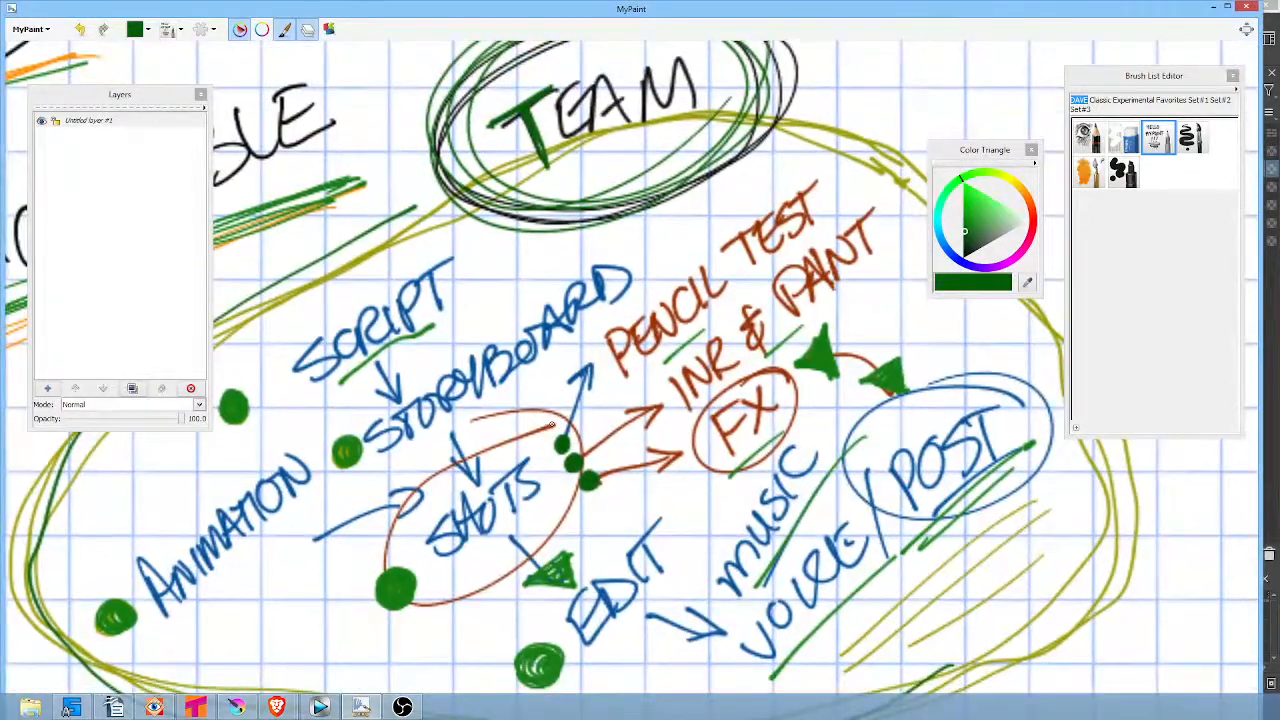
{"action": "left_click_drag", "start_coordinate": [796, 374], "coordinate": [801, 355]}
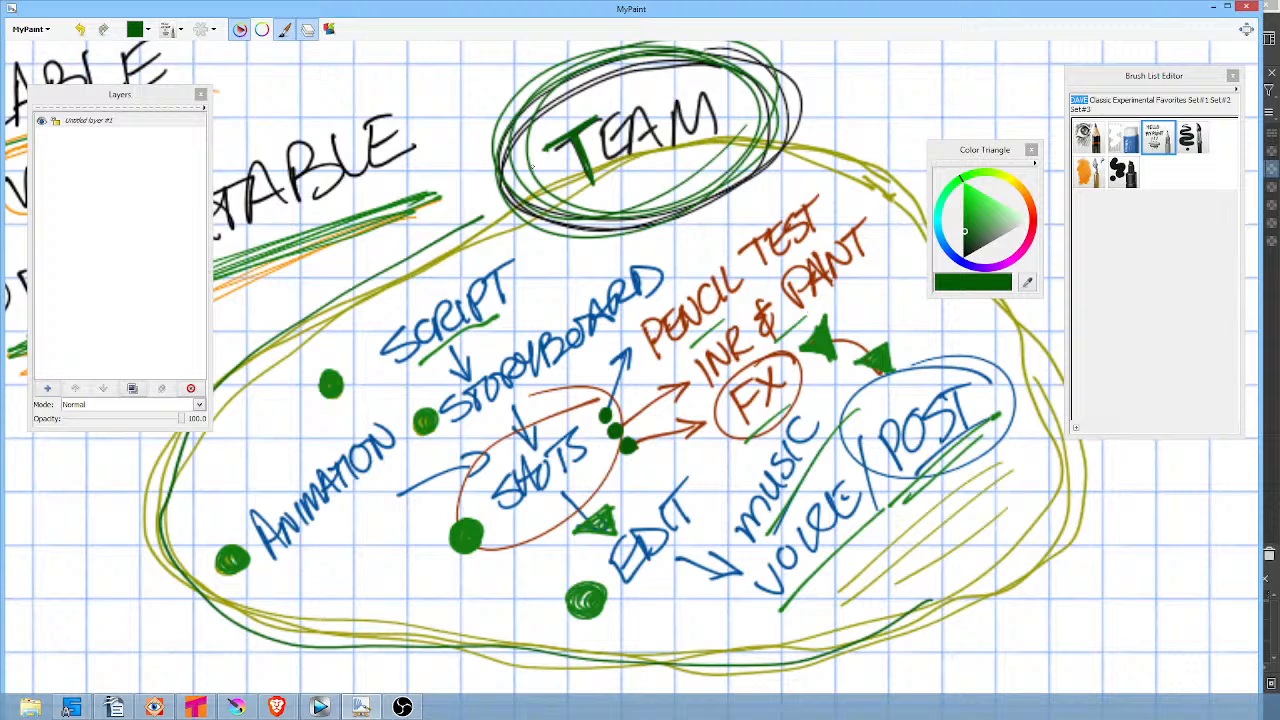
{"action": "left_click", "coordinate": [967, 212]}
{"action": "left_click", "coordinate": [1023, 192]}
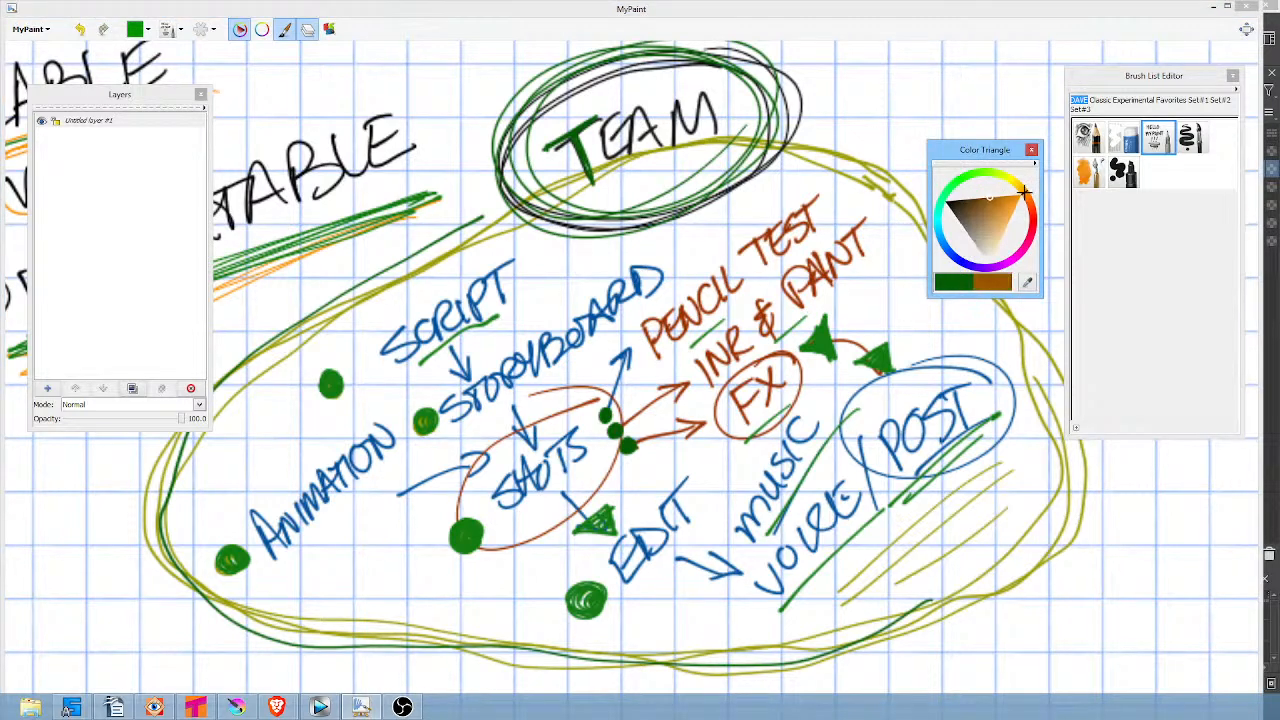
{"action": "left_click", "coordinate": [991, 203]}
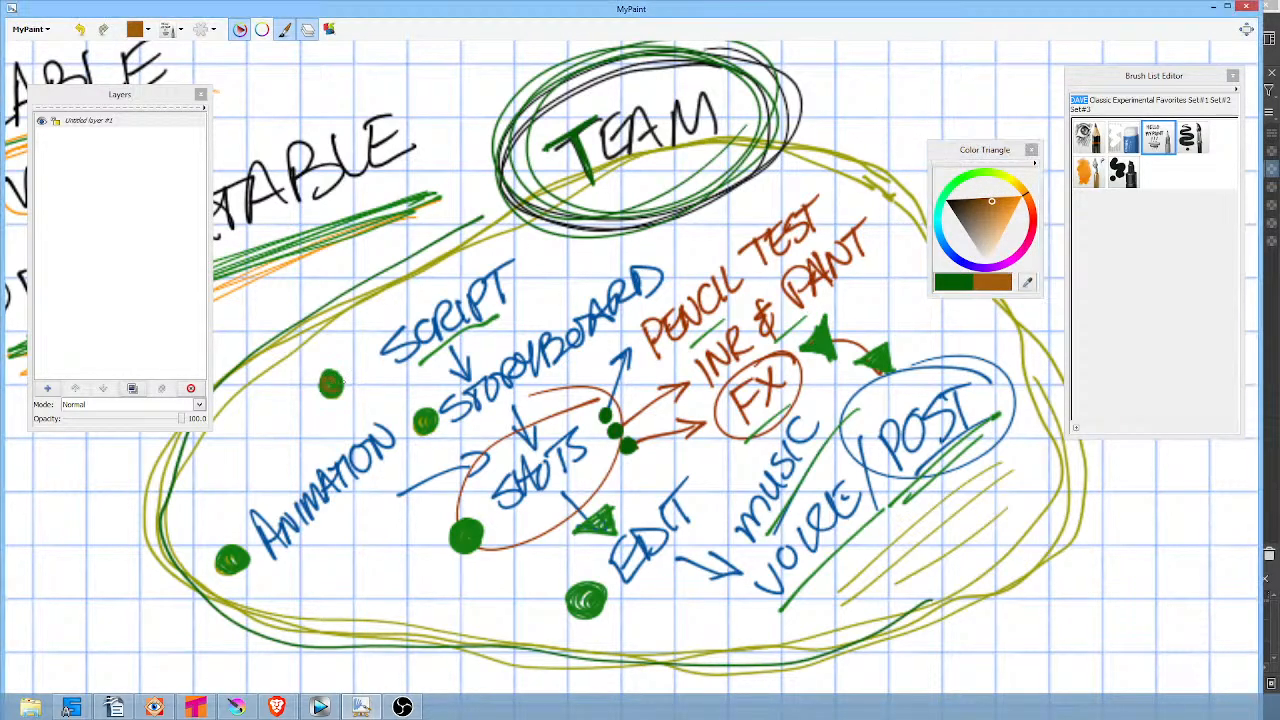
{"action": "left_click_drag", "start_coordinate": [330, 376], "coordinate": [342, 384]}
{"action": "left_click_drag", "start_coordinate": [420, 418], "coordinate": [426, 426]}
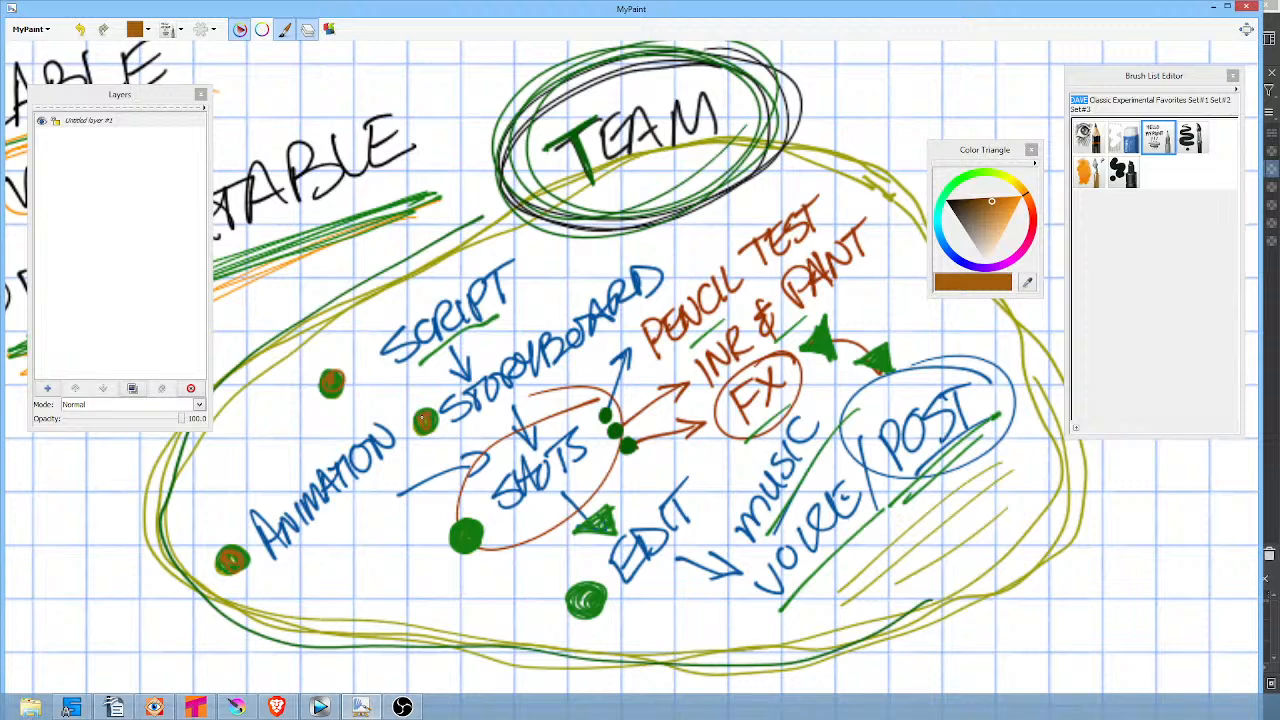
{"action": "left_click_drag", "start_coordinate": [580, 602], "coordinate": [590, 606]}
{"action": "left_click_drag", "start_coordinate": [626, 440], "coordinate": [607, 404]}
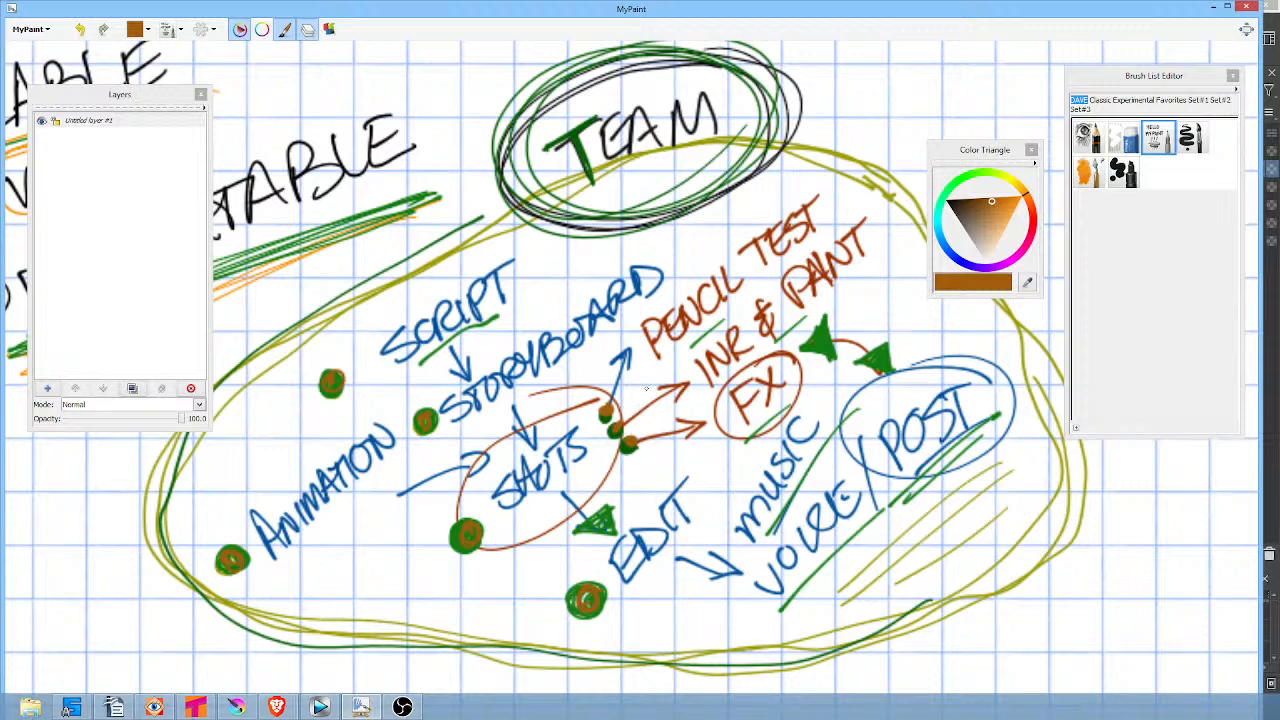
Set the brush to black, fill the centres of the workflow dots and underline SCRIPT.
{"action": "mouse_move", "coordinate": [986, 206]}
{"action": "left_mouse_down"}
{"action": "mouse_move", "coordinate": [950, 199]}
{"action": "mouse_move", "coordinate": [930, 175]}
{"action": "left_mouse_up"}
{"action": "left_click_drag", "start_coordinate": [328, 376], "coordinate": [338, 386]}
{"action": "left_click_drag", "start_coordinate": [226, 556], "coordinate": [230, 562]}
{"action": "left_click_drag", "start_coordinate": [468, 530], "coordinate": [466, 534]}
{"action": "left_click_drag", "start_coordinate": [604, 408], "coordinate": [630, 450]}
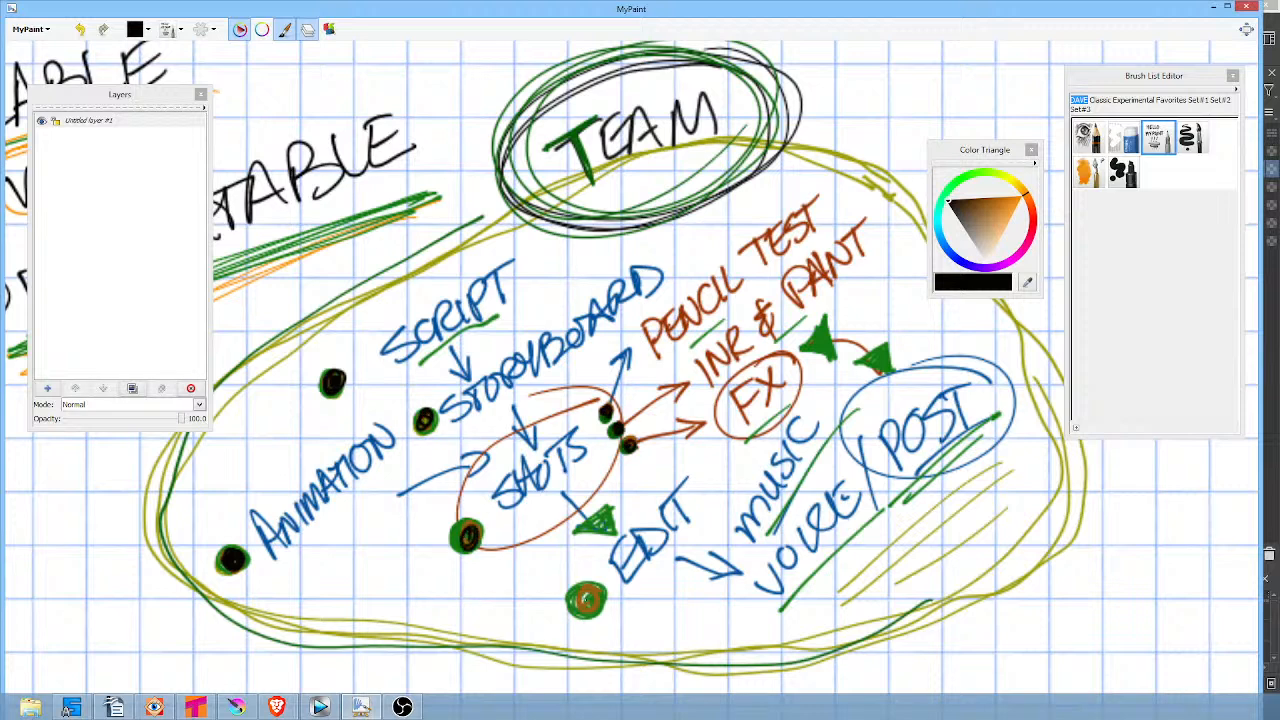
{"action": "mouse_move", "coordinate": [580, 598]}
{"action": "left_mouse_down"}
{"action": "mouse_move", "coordinate": [590, 608]}
{"action": "mouse_move", "coordinate": [588, 596]}
{"action": "left_mouse_up"}
{"action": "left_click_drag", "start_coordinate": [418, 370], "coordinate": [514, 306]}
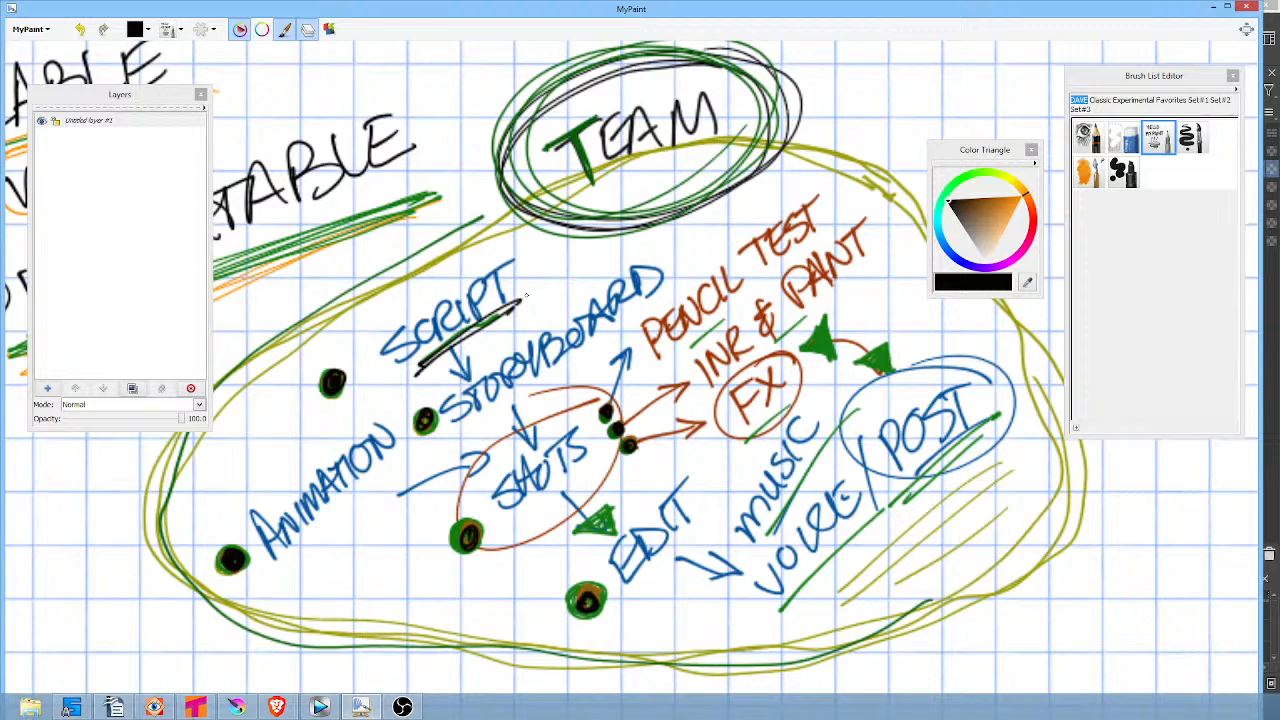
Draw a long black diagonal line in the empty area beside RED RIVER and write a double-underlined ADMIN. above it.
{"action": "left_click_drag", "start_coordinate": [550, 170], "coordinate": [870, 586]}
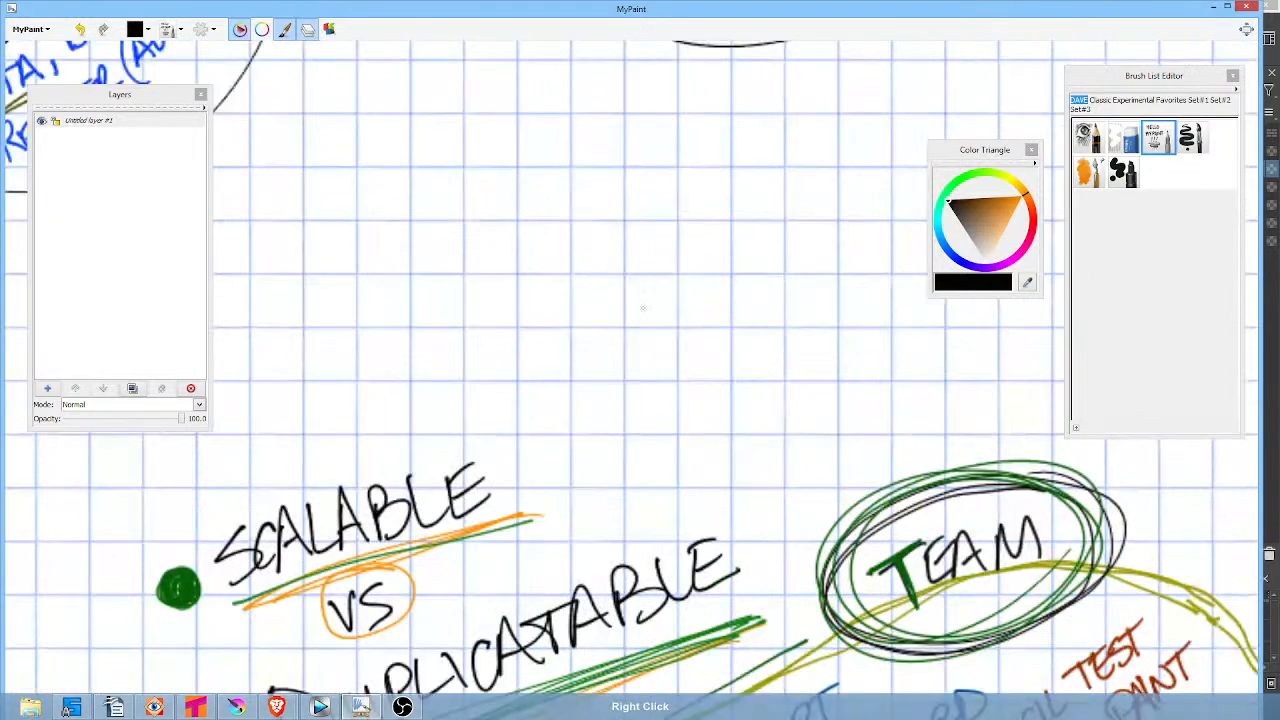
{"action": "left_click_drag", "start_coordinate": [643, 309], "coordinate": [742, 573]}
{"action": "left_click_drag", "start_coordinate": [618, 147], "coordinate": [859, 391]}
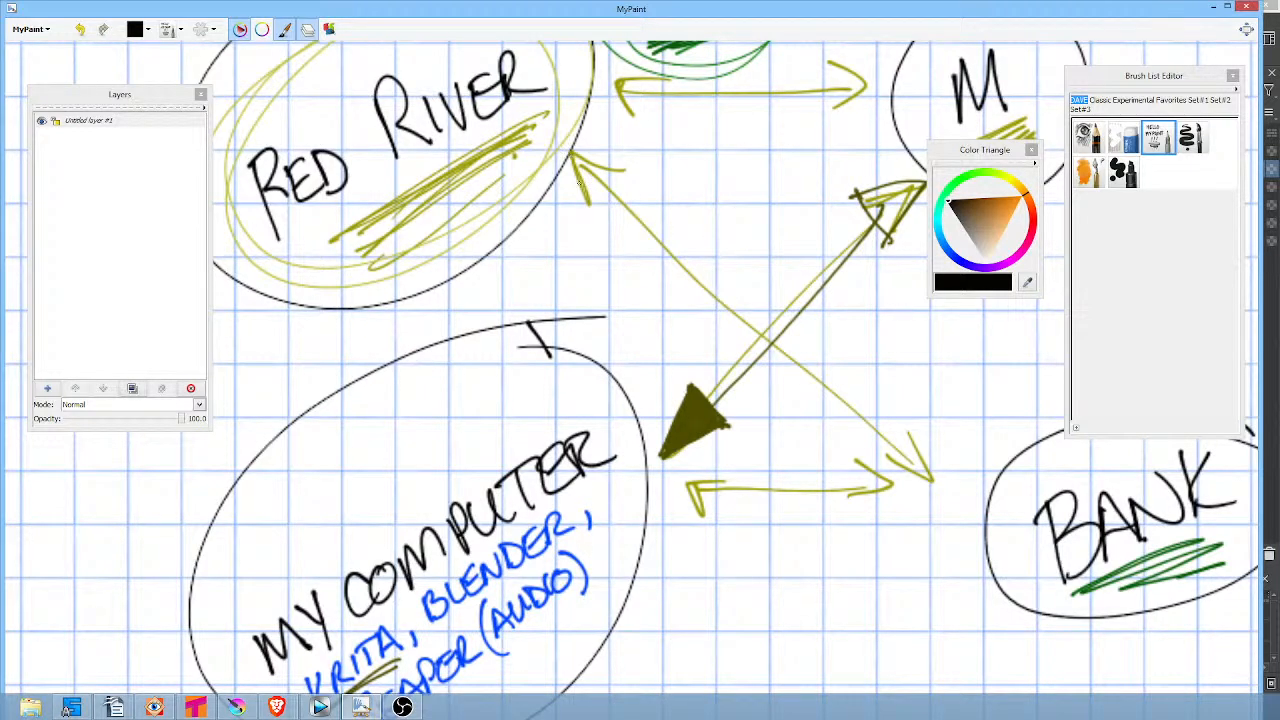
{"action": "left_click_drag", "start_coordinate": [580, 183], "coordinate": [638, 307]}
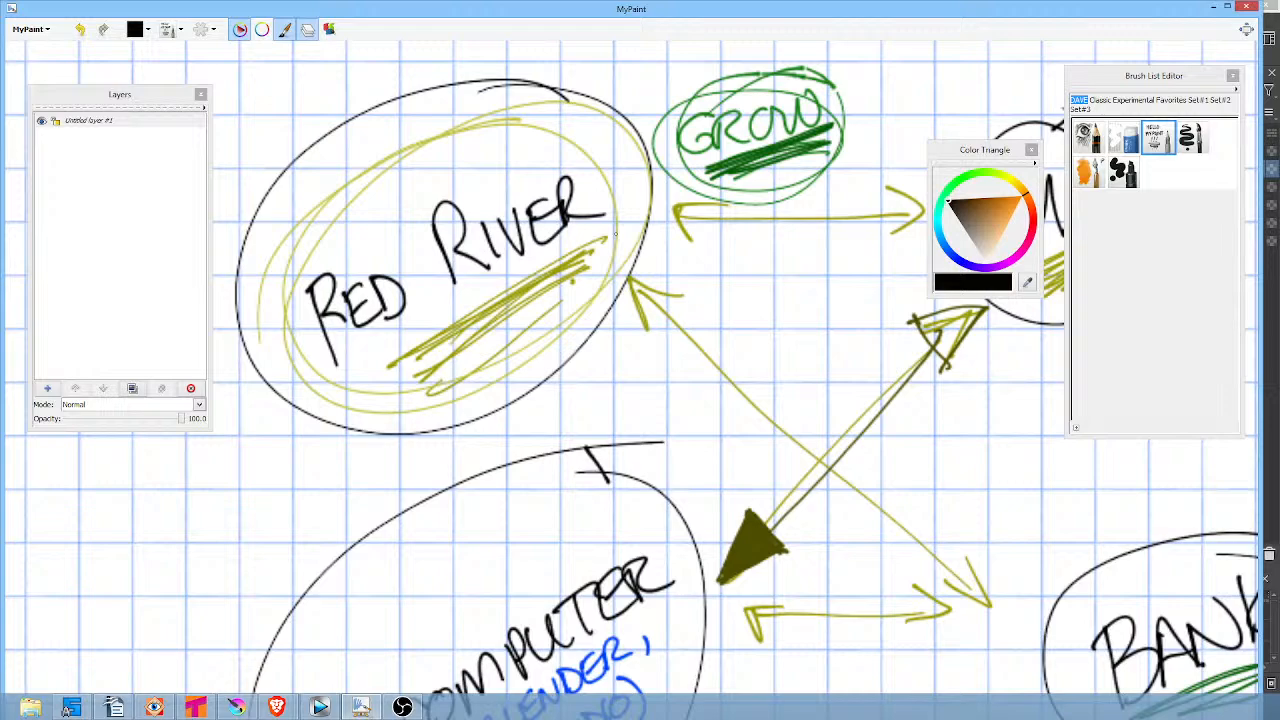
{"action": "left_click_drag", "start_coordinate": [493, 428], "coordinate": [1134, 308]}
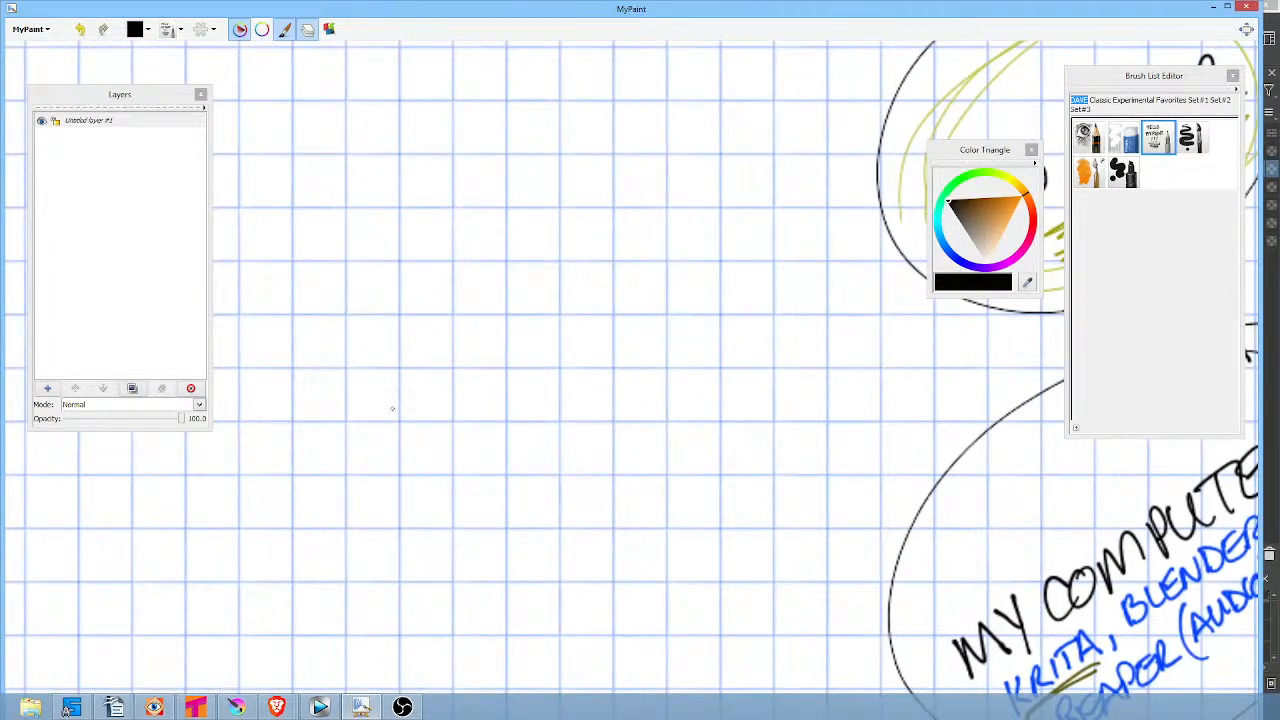
{"action": "mouse_move", "coordinate": [322, 480]}
{"action": "left_mouse_down"}
{"action": "mouse_move", "coordinate": [529, 362]}
{"action": "mouse_move", "coordinate": [817, 228]}
{"action": "left_mouse_up"}
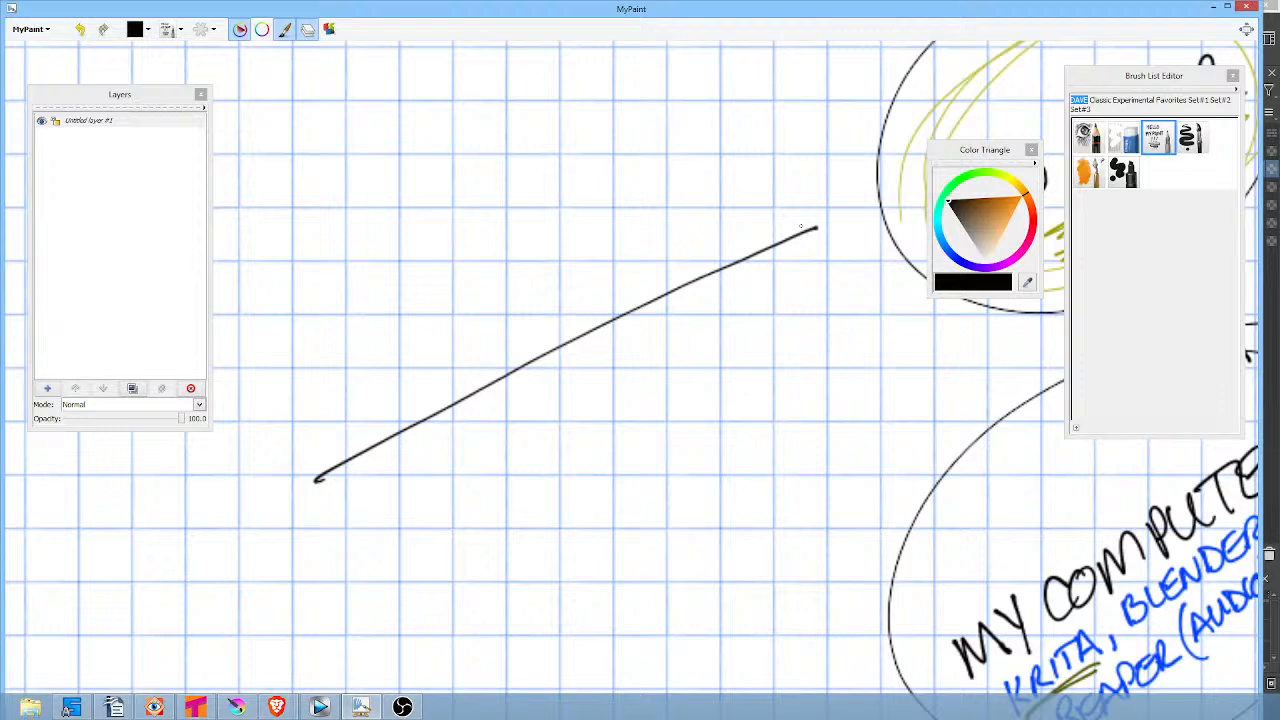
{"action": "mouse_move", "coordinate": [368, 259]}
{"action": "left_mouse_down"}
{"action": "mouse_move", "coordinate": [391, 367]}
{"action": "mouse_move", "coordinate": [399, 283]}
{"action": "mouse_move", "coordinate": [378, 315]}
{"action": "mouse_move", "coordinate": [409, 250]}
{"action": "mouse_move", "coordinate": [428, 318]}
{"action": "mouse_move", "coordinate": [500, 265]}
{"action": "mouse_move", "coordinate": [538, 265]}
{"action": "mouse_move", "coordinate": [532, 207]}
{"action": "mouse_move", "coordinate": [557, 214]}
{"action": "mouse_move", "coordinate": [561, 153]}
{"action": "left_mouse_up"}
{"action": "mouse_move", "coordinate": [624, 197]}
{"action": "left_mouse_down"}
{"action": "mouse_move", "coordinate": [398, 368]}
{"action": "mouse_move", "coordinate": [632, 252]}
{"action": "left_mouse_up"}
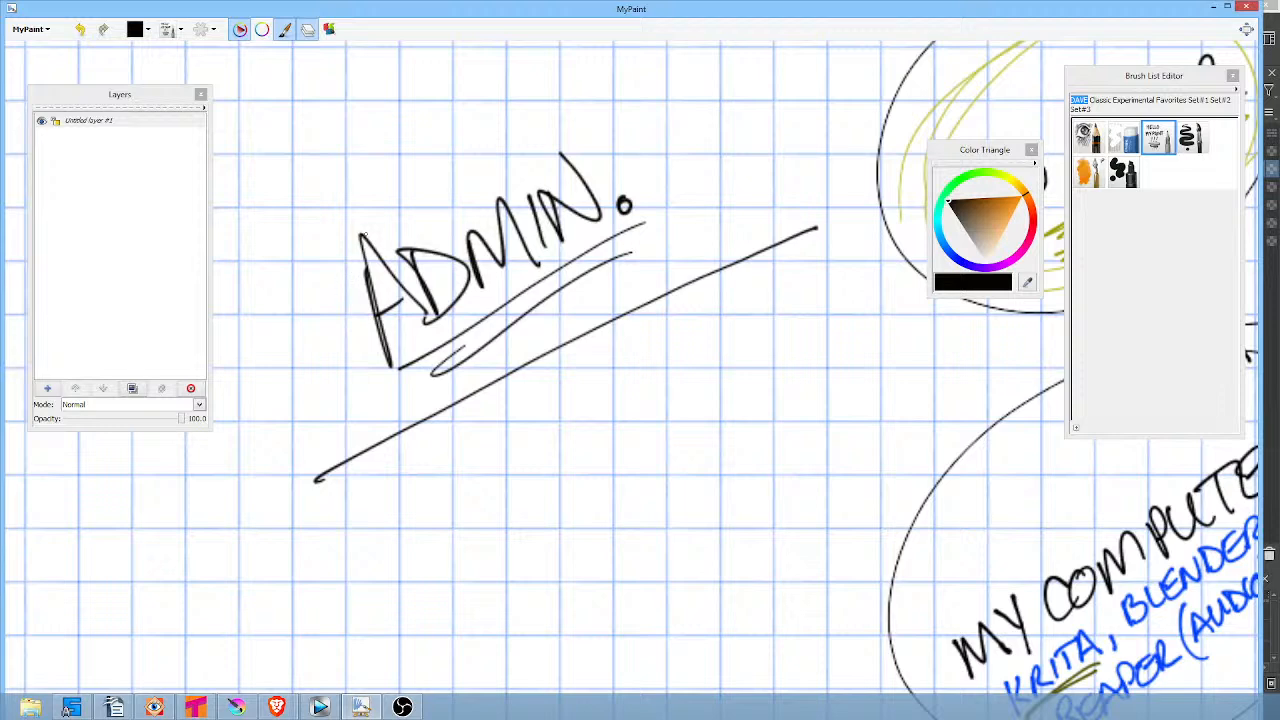
Retrace the letters of ADMIN. with extra black strokes to make them bolder.
{"action": "left_click_drag", "start_coordinate": [364, 236], "coordinate": [366, 266]}
{"action": "left_click_drag", "start_coordinate": [424, 312], "coordinate": [442, 336]}
{"action": "left_click_drag", "start_coordinate": [417, 253], "coordinate": [429, 281]}
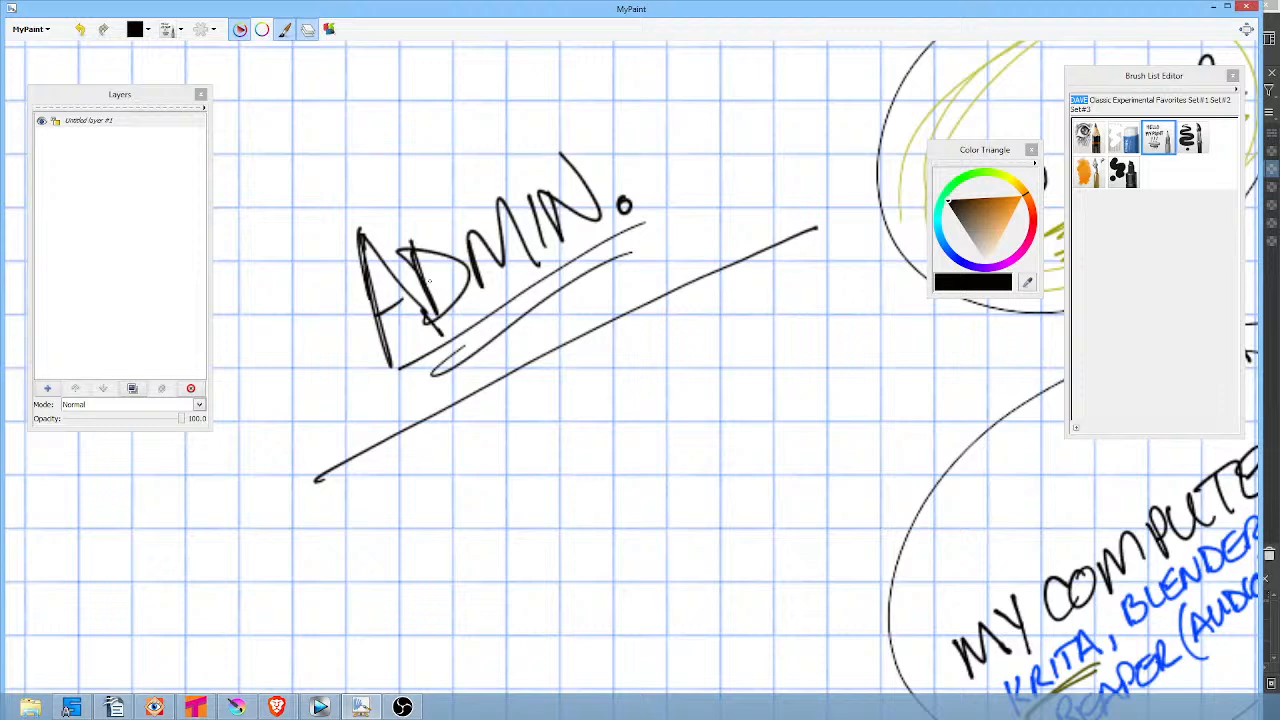
{"action": "left_click_drag", "start_coordinate": [466, 228], "coordinate": [482, 296]}
{"action": "left_click_drag", "start_coordinate": [524, 186], "coordinate": [538, 200]}
{"action": "left_click_drag", "start_coordinate": [546, 256], "coordinate": [541, 240]}
Pick up the dark green colour and write IMPLEMENTATION below the diagonal line.
{"action": "right_click", "coordinate": [699, 246]}
{"action": "right_click", "coordinate": [699, 246]}
{"action": "left_click_drag", "start_coordinate": [712, 262], "coordinate": [721, 265]}
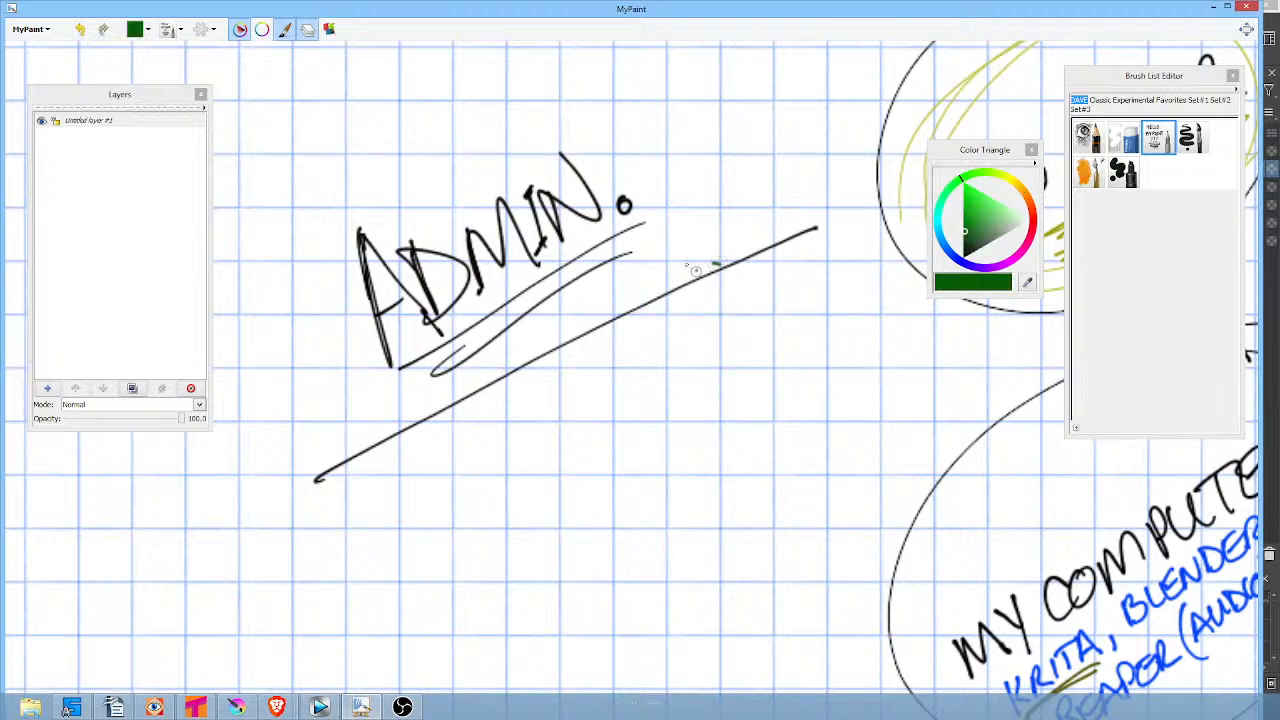
{"action": "mouse_move", "coordinate": [474, 456]}
{"action": "left_mouse_down"}
{"action": "mouse_move", "coordinate": [500, 524]}
{"action": "mouse_move", "coordinate": [530, 470]}
{"action": "mouse_move", "coordinate": [548, 487]}
{"action": "left_mouse_up"}
{"action": "mouse_move", "coordinate": [545, 478]}
{"action": "left_mouse_down"}
{"action": "mouse_move", "coordinate": [562, 424]}
{"action": "mouse_move", "coordinate": [556, 456]}
{"action": "left_mouse_up"}
{"action": "mouse_move", "coordinate": [573, 402]}
{"action": "left_mouse_down"}
{"action": "mouse_move", "coordinate": [616, 397]}
{"action": "mouse_move", "coordinate": [644, 440]}
{"action": "left_mouse_up"}
{"action": "mouse_move", "coordinate": [603, 380]}
{"action": "left_mouse_down"}
{"action": "mouse_move", "coordinate": [647, 431]}
{"action": "mouse_move", "coordinate": [629, 372]}
{"action": "mouse_move", "coordinate": [653, 371]}
{"action": "mouse_move", "coordinate": [650, 382]}
{"action": "mouse_move", "coordinate": [660, 370]}
{"action": "mouse_move", "coordinate": [698, 395]}
{"action": "left_mouse_up"}
{"action": "mouse_move", "coordinate": [704, 340]}
{"action": "left_mouse_down"}
{"action": "mouse_move", "coordinate": [743, 355]}
{"action": "mouse_move", "coordinate": [720, 336]}
{"action": "mouse_move", "coordinate": [766, 324]}
{"action": "mouse_move", "coordinate": [776, 336]}
{"action": "mouse_move", "coordinate": [790, 276]}
{"action": "left_mouse_up"}
{"action": "left_click_drag", "start_coordinate": [798, 280], "coordinate": [799, 290]}
{"action": "mouse_move", "coordinate": [798, 340]}
{"action": "left_mouse_down"}
{"action": "mouse_move", "coordinate": [836, 326]}
{"action": "mouse_move", "coordinate": [814, 307]}
{"action": "mouse_move", "coordinate": [850, 330]}
{"action": "left_mouse_up"}
{"action": "mouse_move", "coordinate": [816, 290]}
{"action": "left_mouse_down"}
{"action": "mouse_move", "coordinate": [848, 323]}
{"action": "mouse_move", "coordinate": [843, 268]}
{"action": "mouse_move", "coordinate": [862, 318]}
{"action": "left_mouse_up"}
{"action": "mouse_move", "coordinate": [884, 276]}
{"action": "left_mouse_down"}
{"action": "mouse_move", "coordinate": [886, 322]}
{"action": "mouse_move", "coordinate": [884, 278]}
{"action": "left_mouse_up"}
{"action": "mouse_move", "coordinate": [900, 288]}
{"action": "left_mouse_down"}
{"action": "mouse_move", "coordinate": [906, 329]}
{"action": "mouse_move", "coordinate": [932, 308]}
{"action": "left_mouse_up"}
{"action": "left_click_drag", "start_coordinate": [914, 266], "coordinate": [934, 306]}
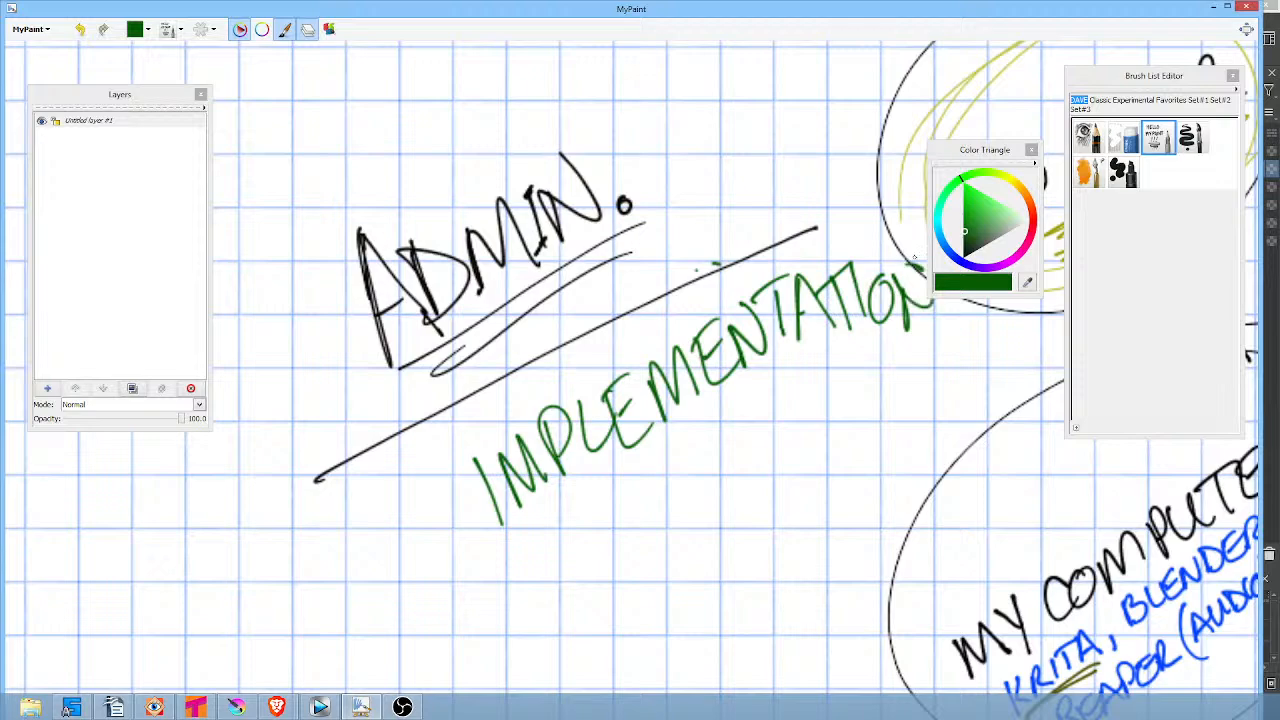
Circle ADMIN. in brighter green and thicken the diagonal dividing line with bright green and near-black green strokes.
{"action": "mouse_move", "coordinate": [923, 402]}
{"action": "left_mouse_down"}
{"action": "mouse_move", "coordinate": [759, 444]}
{"action": "mouse_move", "coordinate": [805, 416]}
{"action": "left_mouse_up"}
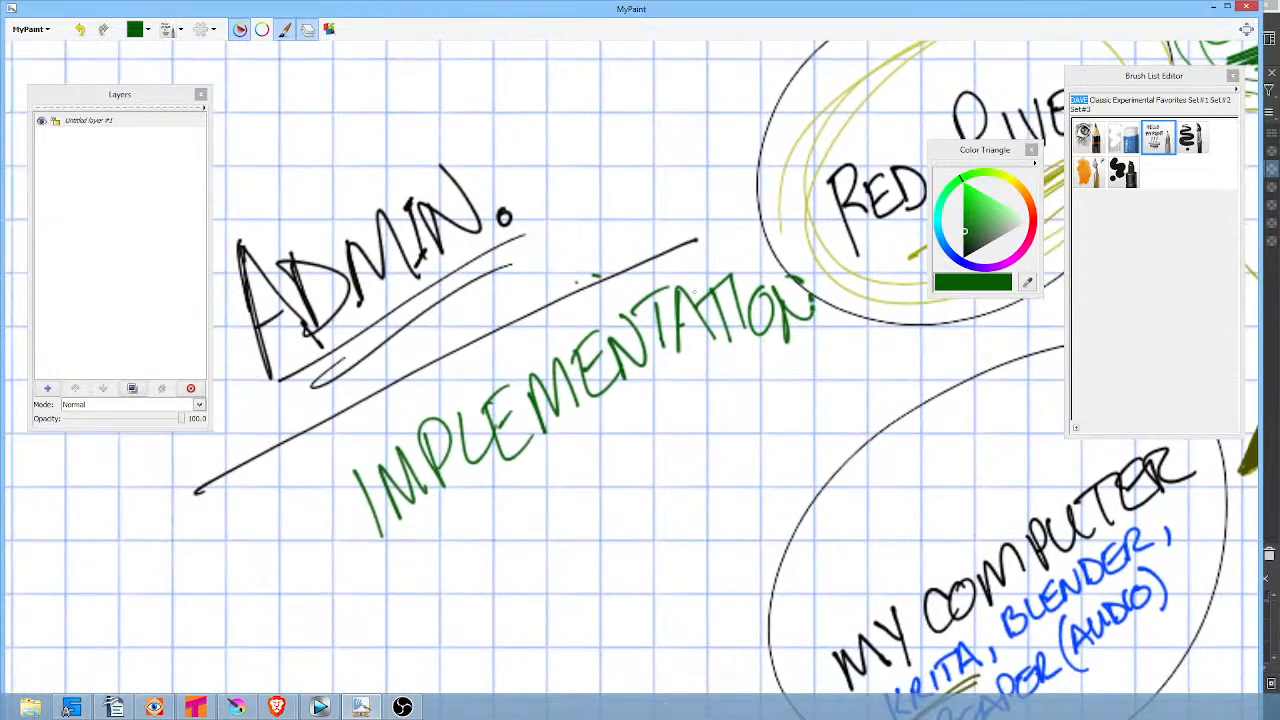
{"action": "left_click_drag", "start_coordinate": [673, 425], "coordinate": [746, 417]}
{"action": "left_click", "coordinate": [964, 212]}
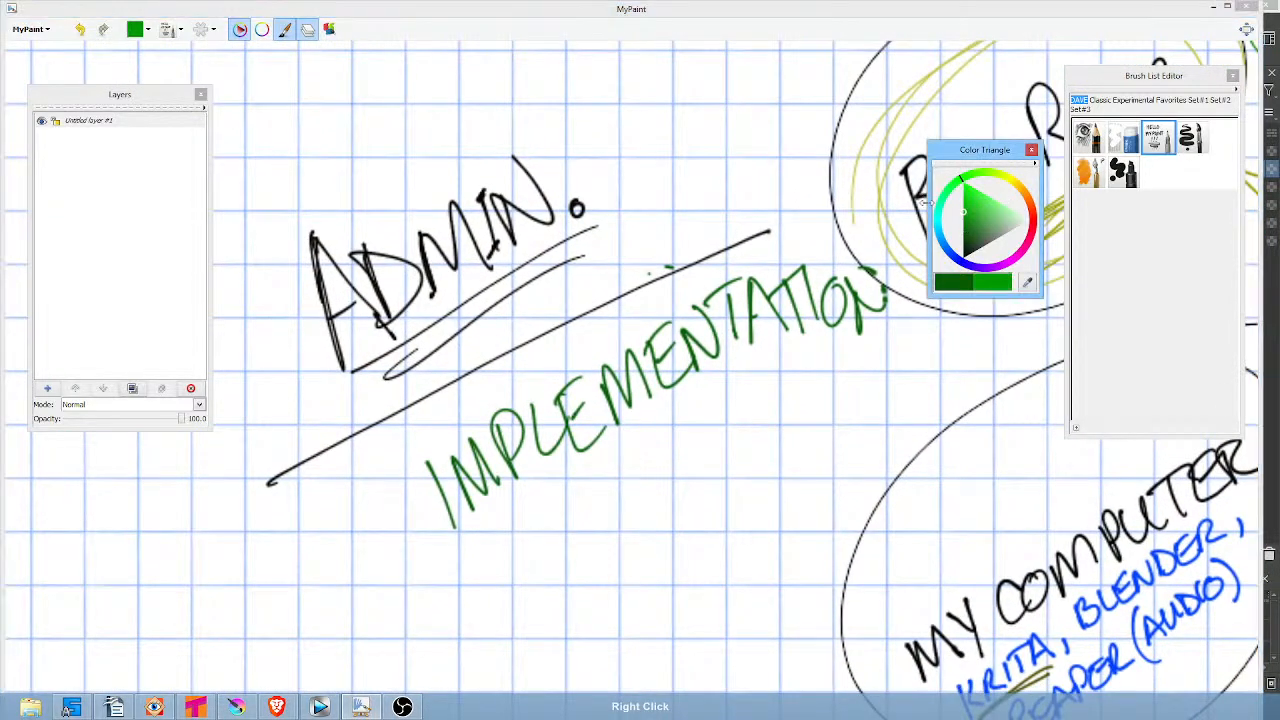
{"action": "mouse_move", "coordinate": [641, 118]}
{"action": "left_mouse_down"}
{"action": "mouse_move", "coordinate": [250, 290]}
{"action": "mouse_move", "coordinate": [375, 92]}
{"action": "mouse_move", "coordinate": [610, 140]}
{"action": "mouse_move", "coordinate": [266, 245]}
{"action": "left_mouse_up"}
{"action": "mouse_move", "coordinate": [262, 482]}
{"action": "left_mouse_down"}
{"action": "mouse_move", "coordinate": [314, 464]}
{"action": "mouse_move", "coordinate": [767, 238]}
{"action": "mouse_move", "coordinate": [364, 440]}
{"action": "mouse_move", "coordinate": [763, 225]}
{"action": "mouse_move", "coordinate": [372, 428]}
{"action": "mouse_move", "coordinate": [681, 301]}
{"action": "left_mouse_up"}
{"action": "left_click", "coordinate": [968, 246]}
{"action": "mouse_move", "coordinate": [768, 236]}
{"action": "left_mouse_down"}
{"action": "mouse_move", "coordinate": [732, 268]}
{"action": "mouse_move", "coordinate": [322, 478]}
{"action": "left_mouse_up"}
{"action": "left_click_drag", "start_coordinate": [594, 321], "coordinate": [769, 235]}
{"action": "left_click_drag", "start_coordinate": [769, 235], "coordinate": [405, 426]}
Draw a curved near-black green arrow from a filled dot at ADMIN. to IMPLEMENTATION and finish its initial I with crossbars.
{"action": "mouse_move", "coordinate": [290, 385]}
{"action": "left_mouse_down"}
{"action": "mouse_move", "coordinate": [195, 532]}
{"action": "mouse_move", "coordinate": [246, 594]}
{"action": "mouse_move", "coordinate": [325, 589]}
{"action": "mouse_move", "coordinate": [410, 540]}
{"action": "mouse_move", "coordinate": [392, 532]}
{"action": "mouse_move", "coordinate": [405, 582]}
{"action": "left_mouse_up"}
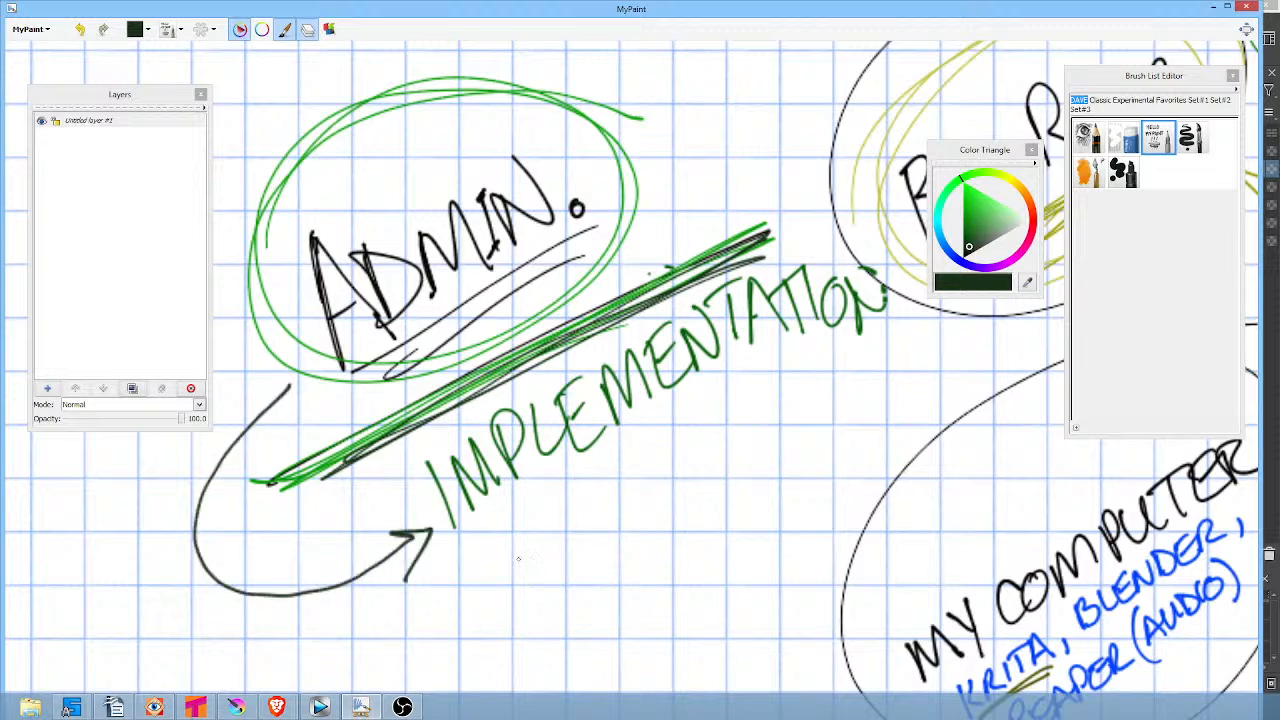
{"action": "left_click_drag", "start_coordinate": [440, 448], "coordinate": [416, 480]}
{"action": "left_click_drag", "start_coordinate": [447, 541], "coordinate": [464, 515]}
{"action": "mouse_move", "coordinate": [290, 370]}
{"action": "left_mouse_down"}
{"action": "mouse_move", "coordinate": [302, 388]}
{"action": "mouse_move", "coordinate": [302, 358]}
{"action": "left_mouse_up"}
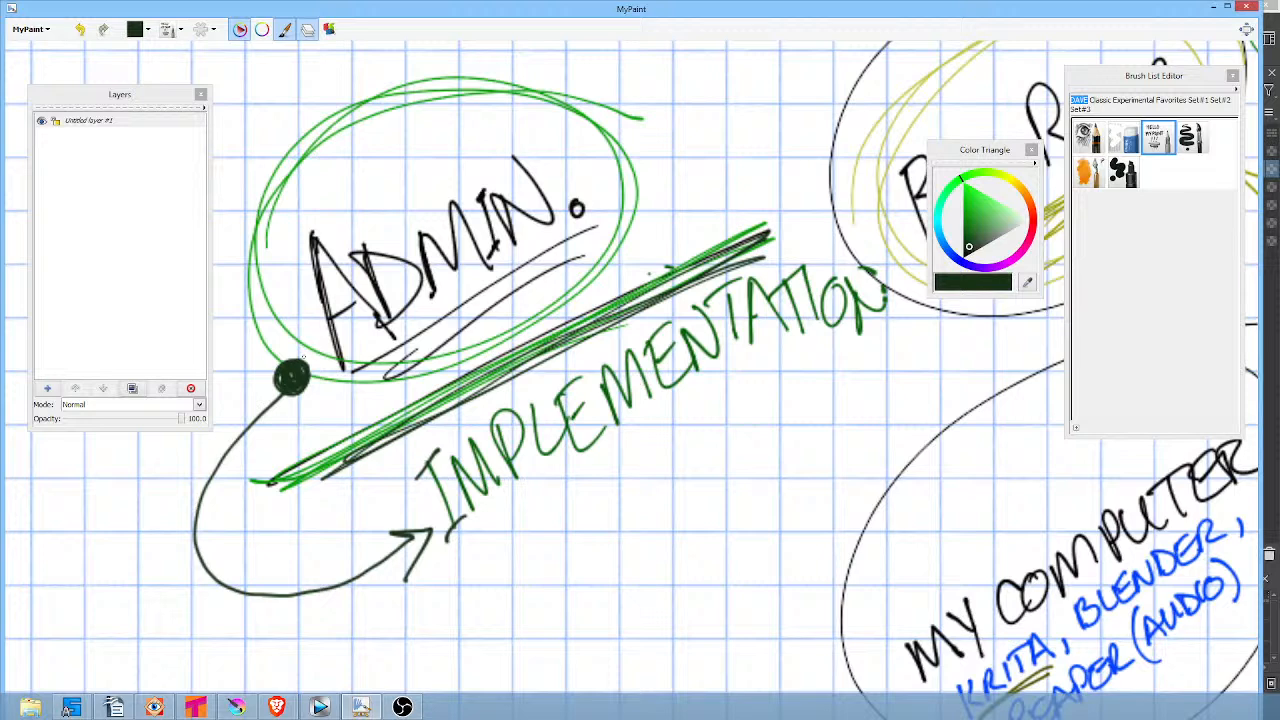
Add two short dashes beside the ADMIN. circle and sketch a slanted box around IMPLEMENTATION.
{"action": "left_click_drag", "start_coordinate": [600, 162], "coordinate": [693, 107]}
{"action": "mouse_move", "coordinate": [606, 164]}
{"action": "left_mouse_down"}
{"action": "mouse_move", "coordinate": [602, 176]}
{"action": "mouse_move", "coordinate": [688, 118]}
{"action": "left_mouse_up"}
{"action": "mouse_move", "coordinate": [385, 446]}
{"action": "left_mouse_down"}
{"action": "mouse_move", "coordinate": [480, 618]}
{"action": "mouse_move", "coordinate": [503, 632]}
{"action": "left_mouse_up"}
{"action": "left_click_drag", "start_coordinate": [468, 617], "coordinate": [792, 463]}
{"action": "mouse_move", "coordinate": [841, 225]}
{"action": "left_mouse_down"}
{"action": "mouse_move", "coordinate": [874, 224]}
{"action": "mouse_move", "coordinate": [954, 382]}
{"action": "left_mouse_up"}
{"action": "mouse_move", "coordinate": [738, 254]}
{"action": "left_mouse_down"}
{"action": "mouse_move", "coordinate": [840, 192]}
{"action": "mouse_move", "coordinate": [941, 311]}
{"action": "left_mouse_up"}
{"action": "mouse_move", "coordinate": [950, 339]}
{"action": "left_mouse_down"}
{"action": "mouse_move", "coordinate": [882, 405]}
{"action": "mouse_move", "coordinate": [650, 562]}
{"action": "left_mouse_up"}
{"action": "mouse_move", "coordinate": [552, 591]}
{"action": "left_mouse_down"}
{"action": "mouse_move", "coordinate": [543, 586]}
{"action": "mouse_move", "coordinate": [903, 387]}
{"action": "left_mouse_up"}
{"action": "left_click_drag", "start_coordinate": [410, 430], "coordinate": [798, 229]}
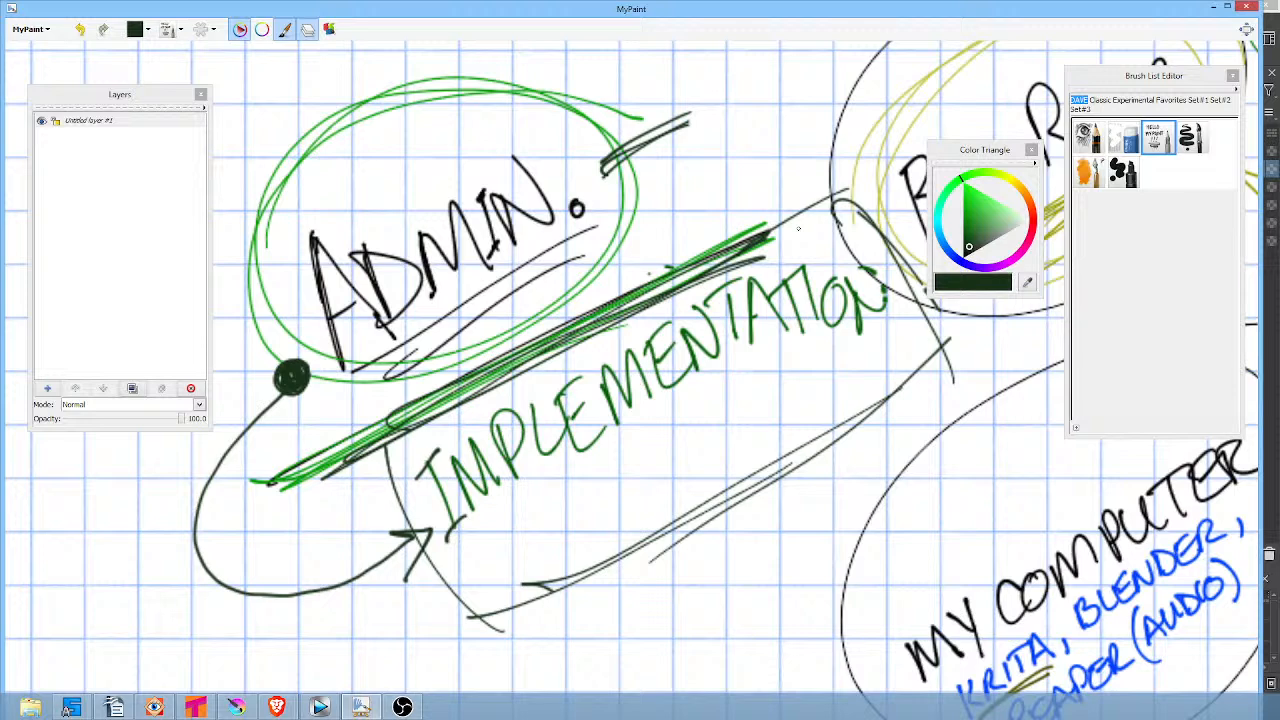
Fill in the arrowhead pointing at IMPLEMENTATION and underline the word with several dark strokes.
{"action": "mouse_move", "coordinate": [396, 520]}
{"action": "left_mouse_down"}
{"action": "mouse_move", "coordinate": [405, 600]}
{"action": "mouse_move", "coordinate": [420, 545]}
{"action": "mouse_move", "coordinate": [400, 540]}
{"action": "mouse_move", "coordinate": [425, 555]}
{"action": "mouse_move", "coordinate": [430, 537]}
{"action": "left_mouse_up"}
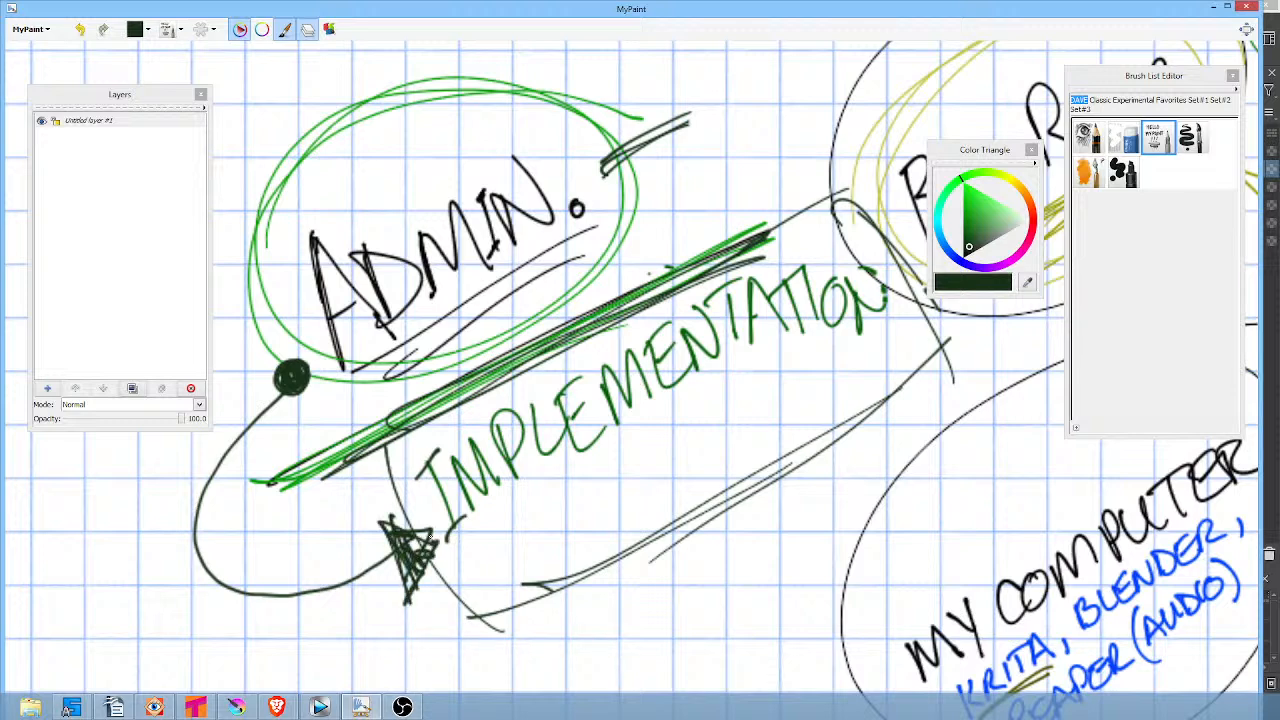
{"action": "left_click_drag", "start_coordinate": [538, 510], "coordinate": [860, 326]}
{"action": "mouse_move", "coordinate": [596, 486]}
{"action": "left_mouse_down"}
{"action": "mouse_move", "coordinate": [790, 384]}
{"action": "mouse_move", "coordinate": [782, 404]}
{"action": "left_mouse_up"}
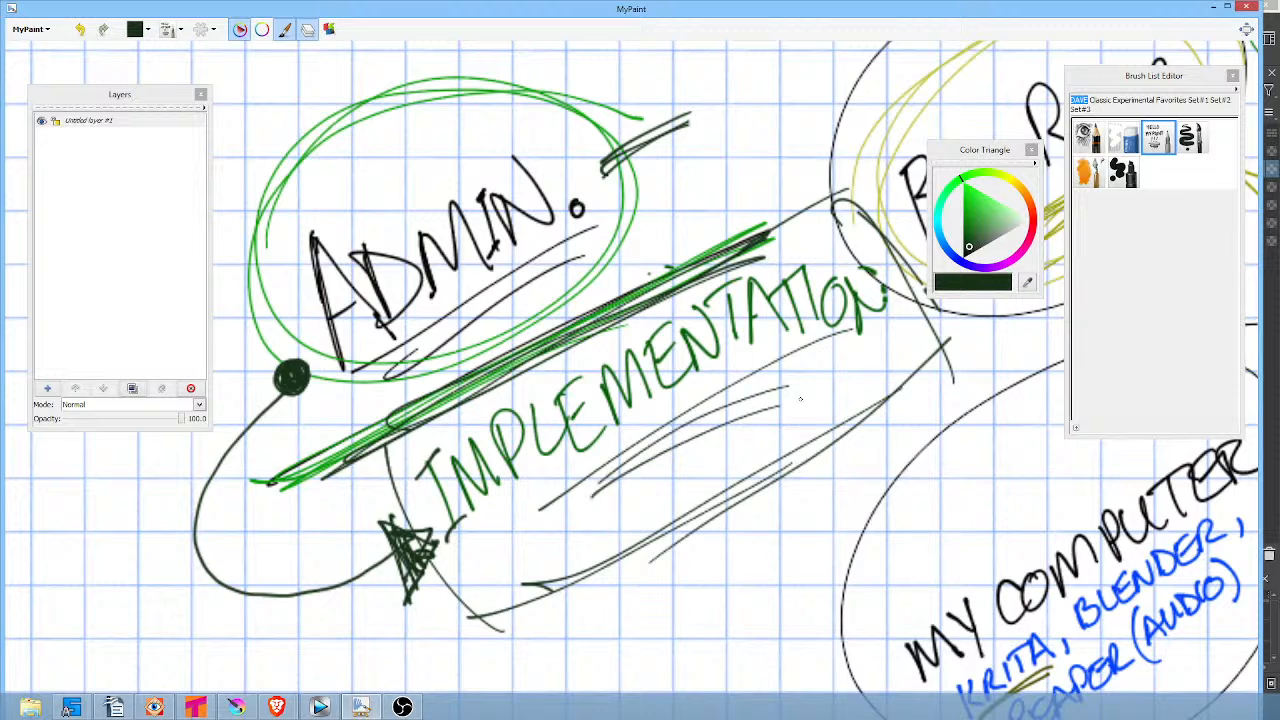
Draw a large dark double loop around the ADMIN. circle and write SHAREHOLDER inside its upper part.
{"action": "left_click_drag", "start_coordinate": [700, 156], "coordinate": [710, 263]}
{"action": "mouse_move", "coordinate": [690, 121]}
{"action": "left_mouse_down"}
{"action": "mouse_move", "coordinate": [218, 332]}
{"action": "mouse_move", "coordinate": [512, 455]}
{"action": "mouse_move", "coordinate": [766, 120]}
{"action": "mouse_move", "coordinate": [225, 365]}
{"action": "mouse_move", "coordinate": [356, 488]}
{"action": "left_mouse_up"}
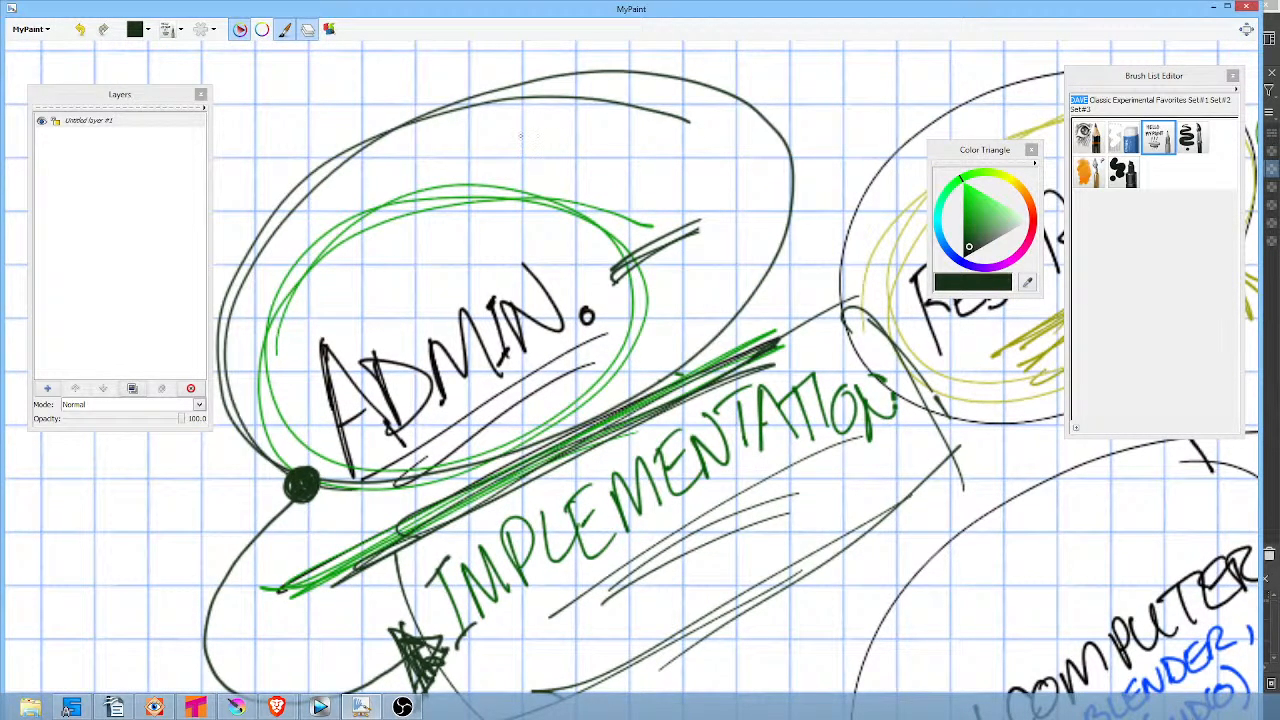
{"action": "mouse_move", "coordinate": [472, 124]}
{"action": "left_mouse_down"}
{"action": "mouse_move", "coordinate": [447, 164]}
{"action": "mouse_move", "coordinate": [518, 160]}
{"action": "left_mouse_up"}
{"action": "mouse_move", "coordinate": [540, 118]}
{"action": "left_mouse_down"}
{"action": "mouse_move", "coordinate": [528, 163]}
{"action": "mouse_move", "coordinate": [565, 162]}
{"action": "left_mouse_up"}
{"action": "left_click_drag", "start_coordinate": [565, 128], "coordinate": [592, 158]}
{"action": "left_click_drag", "start_coordinate": [606, 115], "coordinate": [613, 162]}
{"action": "mouse_move", "coordinate": [624, 114]}
{"action": "left_mouse_down"}
{"action": "mouse_move", "coordinate": [622, 170]}
{"action": "mouse_move", "coordinate": [640, 166]}
{"action": "left_mouse_up"}
{"action": "mouse_move", "coordinate": [664, 132]}
{"action": "left_mouse_down"}
{"action": "mouse_move", "coordinate": [654, 142]}
{"action": "mouse_move", "coordinate": [682, 160]}
{"action": "left_mouse_up"}
{"action": "left_click_drag", "start_coordinate": [690, 128], "coordinate": [712, 170]}
{"action": "left_click_drag", "start_coordinate": [714, 134], "coordinate": [722, 120]}
{"action": "left_click_drag", "start_coordinate": [704, 151], "coordinate": [726, 136]}
{"action": "mouse_move", "coordinate": [731, 123]}
{"action": "left_mouse_down"}
{"action": "mouse_move", "coordinate": [738, 168]}
{"action": "mouse_move", "coordinate": [760, 163]}
{"action": "left_mouse_up"}
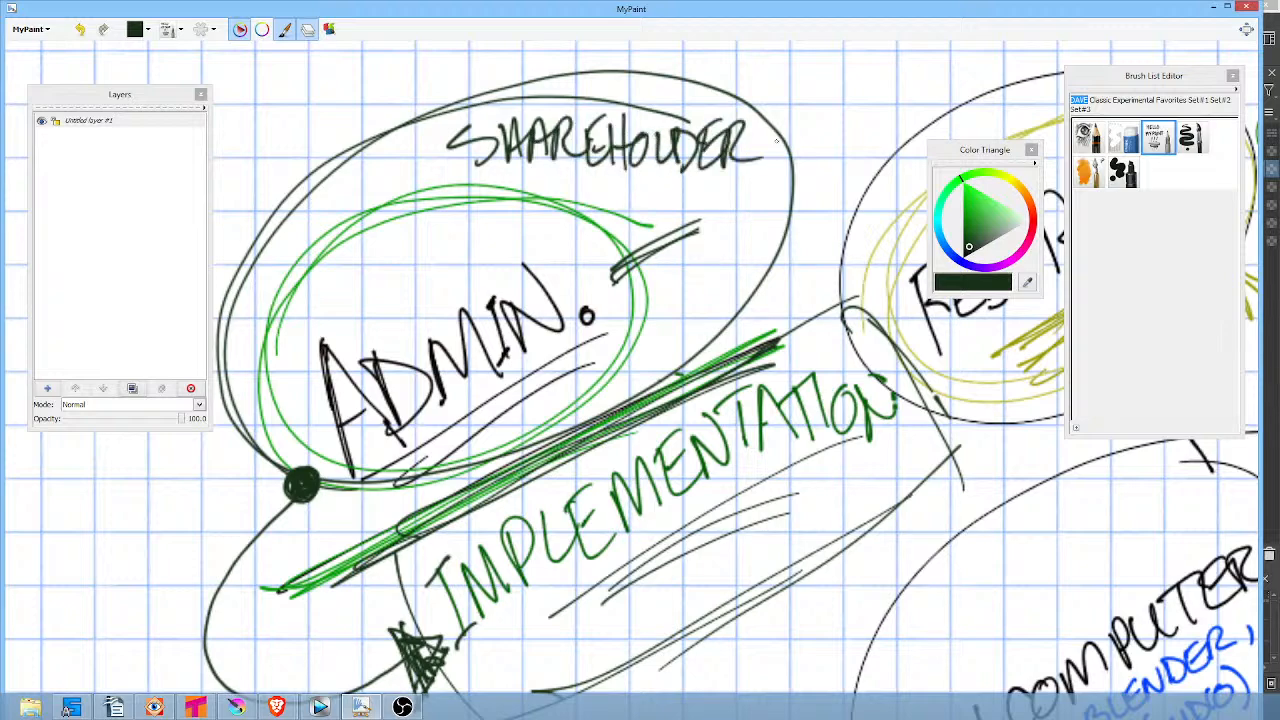
Set the brush to dark red and underline IMPLEMENTATION with back-and-forth strokes.
{"action": "mouse_move", "coordinate": [770, 477]}
{"action": "left_mouse_down"}
{"action": "mouse_move", "coordinate": [820, 345]}
{"action": "mouse_move", "coordinate": [763, 373]}
{"action": "left_mouse_up"}
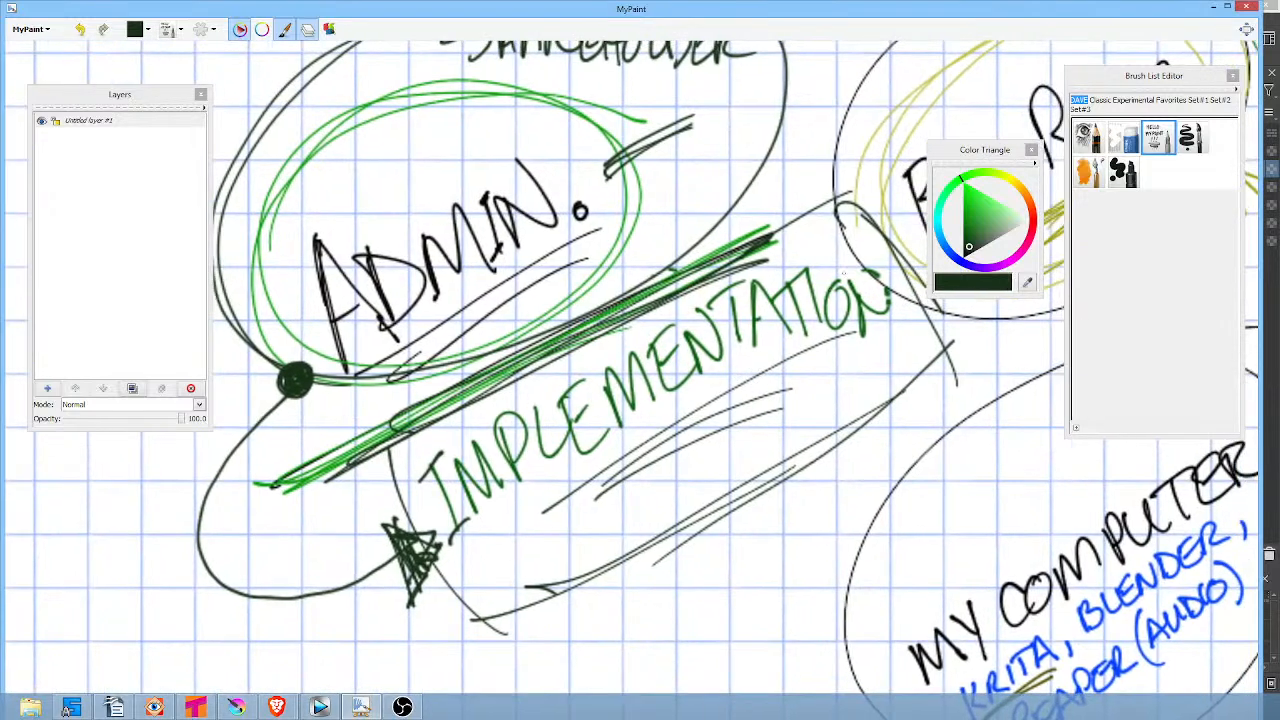
{"action": "left_click_drag", "start_coordinate": [994, 217], "coordinate": [967, 178]}
{"action": "left_click_drag", "start_coordinate": [1034, 218], "coordinate": [1001, 202]}
{"action": "left_click_drag", "start_coordinate": [475, 537], "coordinate": [874, 342]}
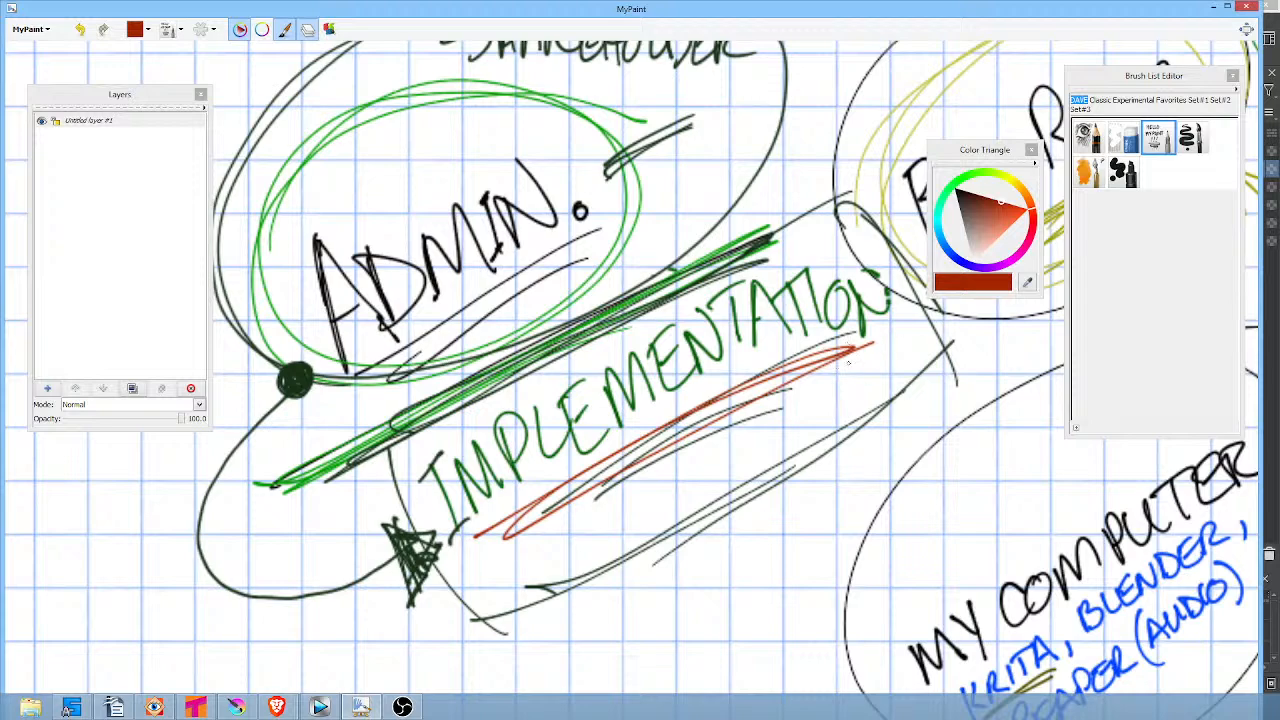
Draw several overlapping dark red loops around the word GROW.
{"action": "mouse_move", "coordinate": [884, 352]}
{"action": "left_mouse_down"}
{"action": "mouse_move", "coordinate": [909, 334]}
{"action": "mouse_move", "coordinate": [874, 356]}
{"action": "mouse_move", "coordinate": [735, 387]}
{"action": "mouse_move", "coordinate": [656, 383]}
{"action": "left_mouse_up"}
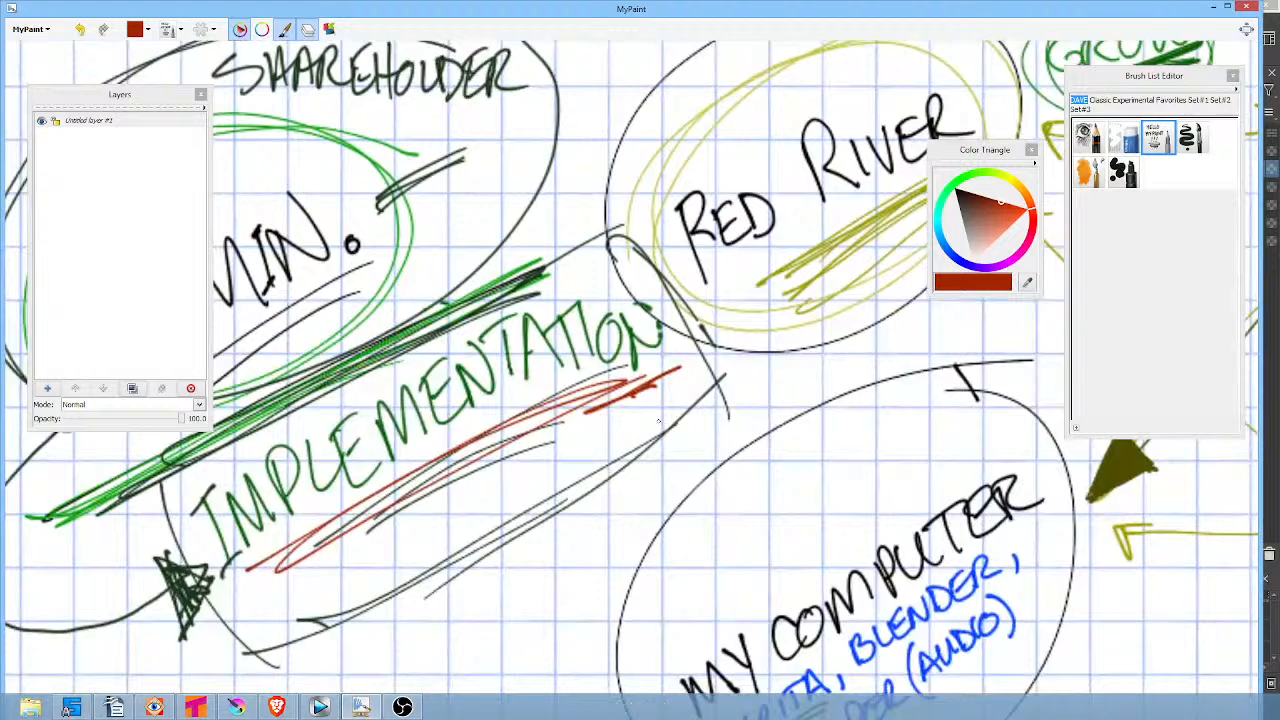
{"action": "mouse_move", "coordinate": [751, 407]}
{"action": "left_mouse_down"}
{"action": "mouse_move", "coordinate": [775, 395]}
{"action": "mouse_move", "coordinate": [682, 448]}
{"action": "mouse_move", "coordinate": [569, 359]}
{"action": "mouse_move", "coordinate": [357, 524]}
{"action": "mouse_move", "coordinate": [350, 586]}
{"action": "left_mouse_up"}
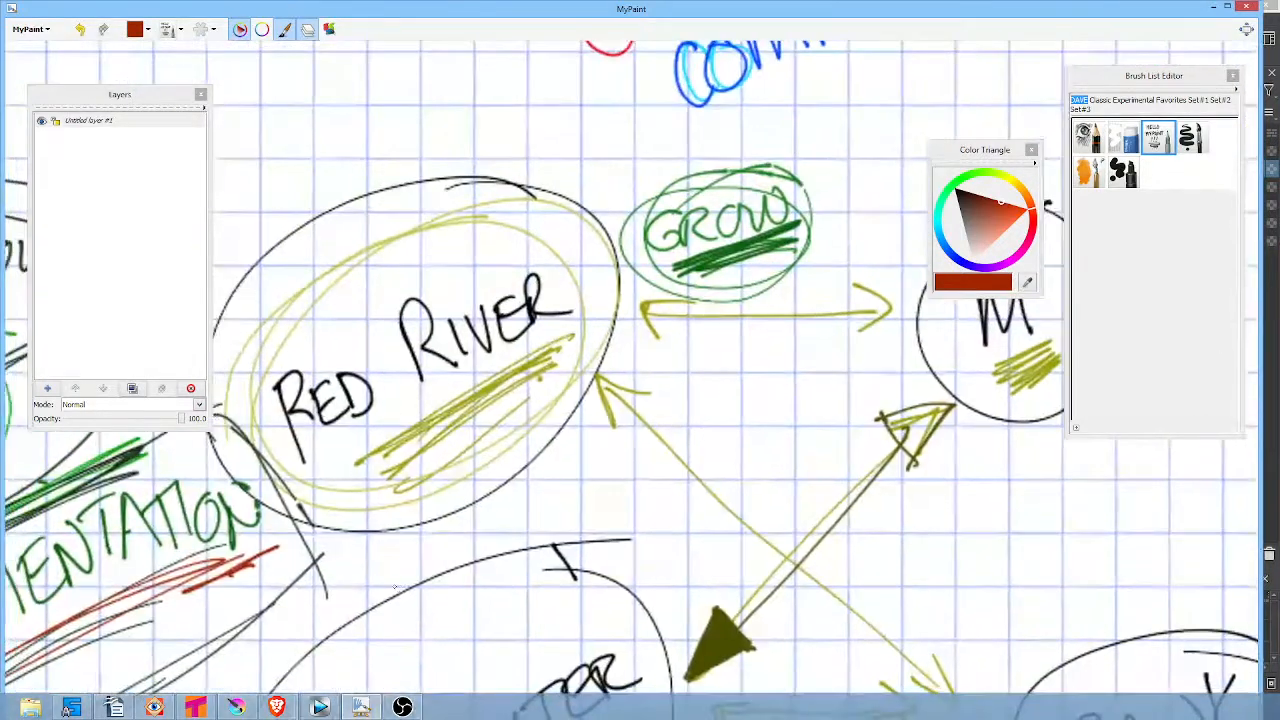
{"action": "mouse_move", "coordinate": [768, 150]}
{"action": "left_mouse_down"}
{"action": "mouse_move", "coordinate": [617, 274]}
{"action": "mouse_move", "coordinate": [810, 226]}
{"action": "mouse_move", "coordinate": [700, 328]}
{"action": "mouse_move", "coordinate": [640, 322]}
{"action": "mouse_move", "coordinate": [809, 190]}
{"action": "left_mouse_up"}
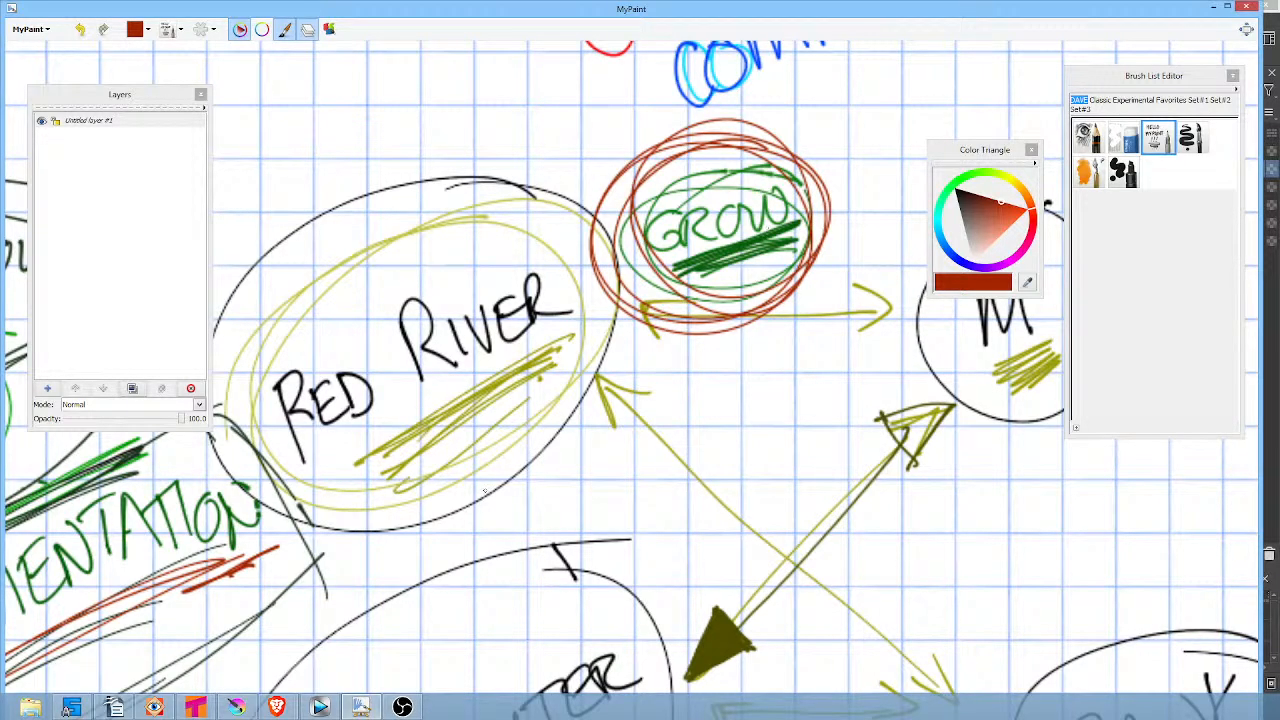
Trace over the letters M, I and N of ADMIN. with dark red strokes.
{"action": "left_click_drag", "start_coordinate": [485, 490], "coordinate": [930, 427]}
{"action": "left_click_drag", "start_coordinate": [521, 313], "coordinate": [758, 232]}
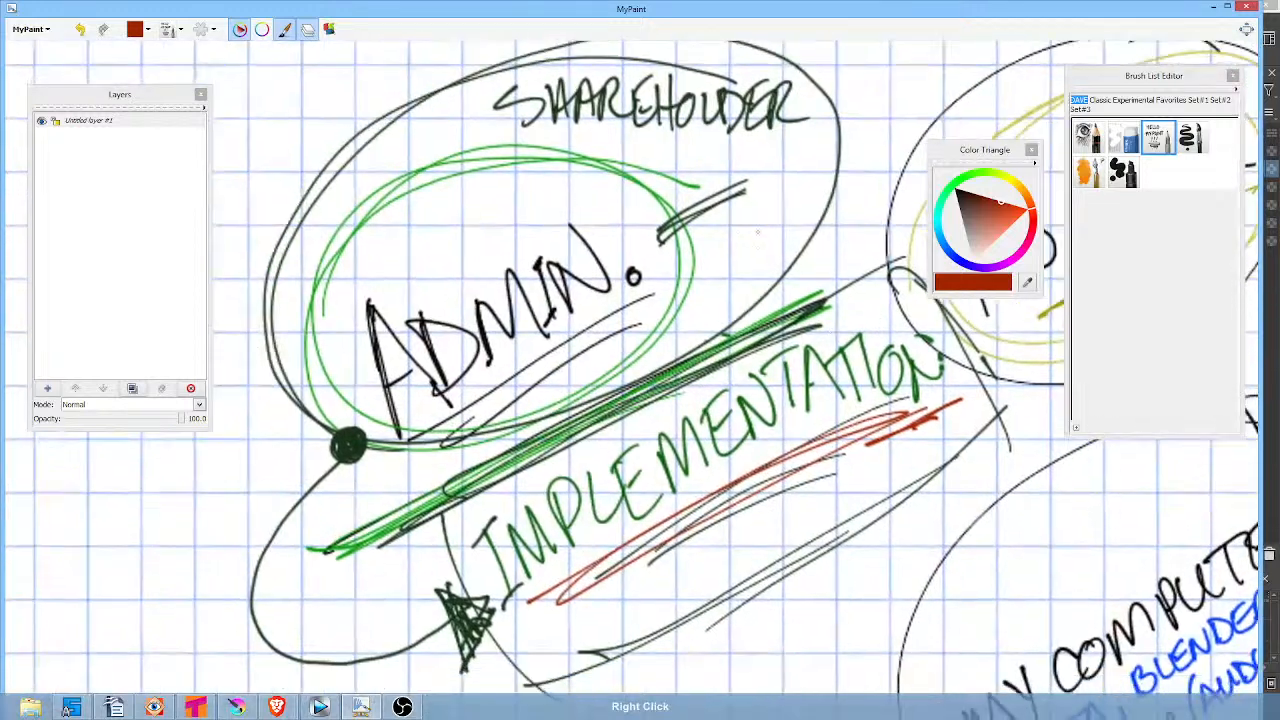
{"action": "mouse_move", "coordinate": [566, 208]}
{"action": "left_mouse_down"}
{"action": "mouse_move", "coordinate": [602, 261]}
{"action": "mouse_move", "coordinate": [545, 239]}
{"action": "mouse_move", "coordinate": [563, 318]}
{"action": "left_mouse_up"}
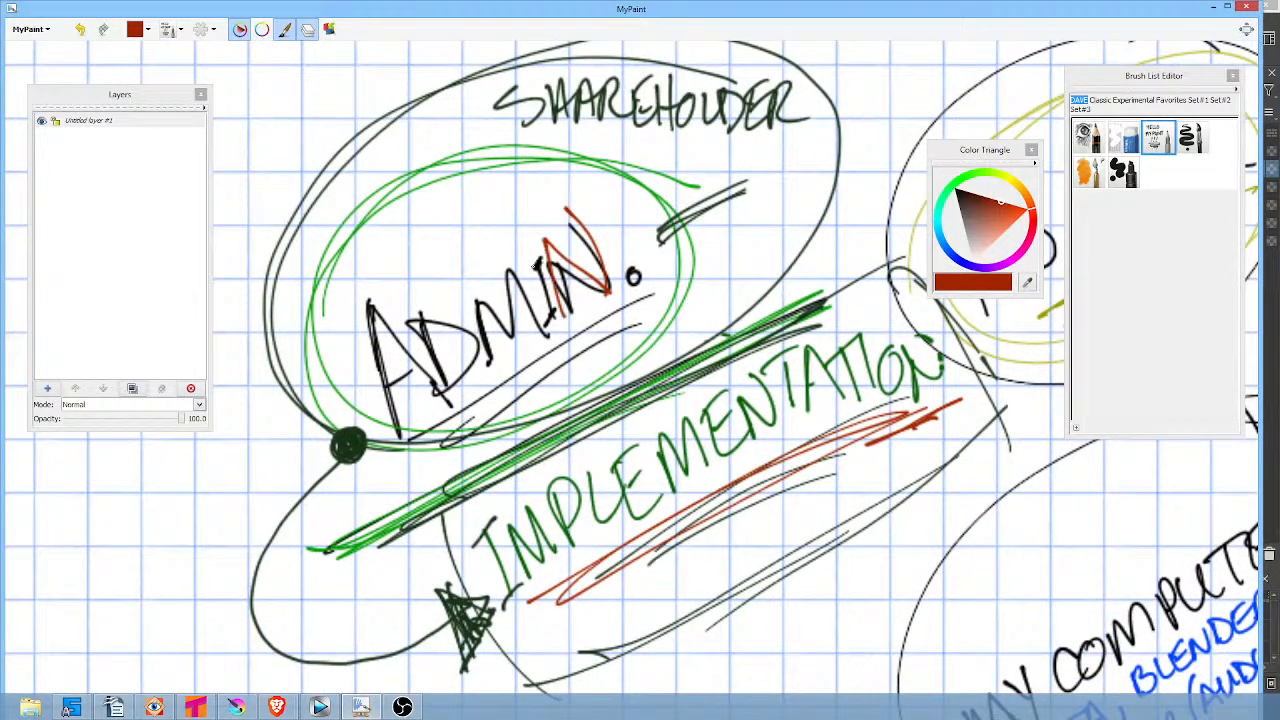
{"action": "left_click_drag", "start_coordinate": [530, 253], "coordinate": [548, 322]}
{"action": "mouse_move", "coordinate": [500, 268]}
{"action": "left_mouse_down"}
{"action": "mouse_move", "coordinate": [508, 354]}
{"action": "mouse_move", "coordinate": [542, 344]}
{"action": "left_mouse_up"}
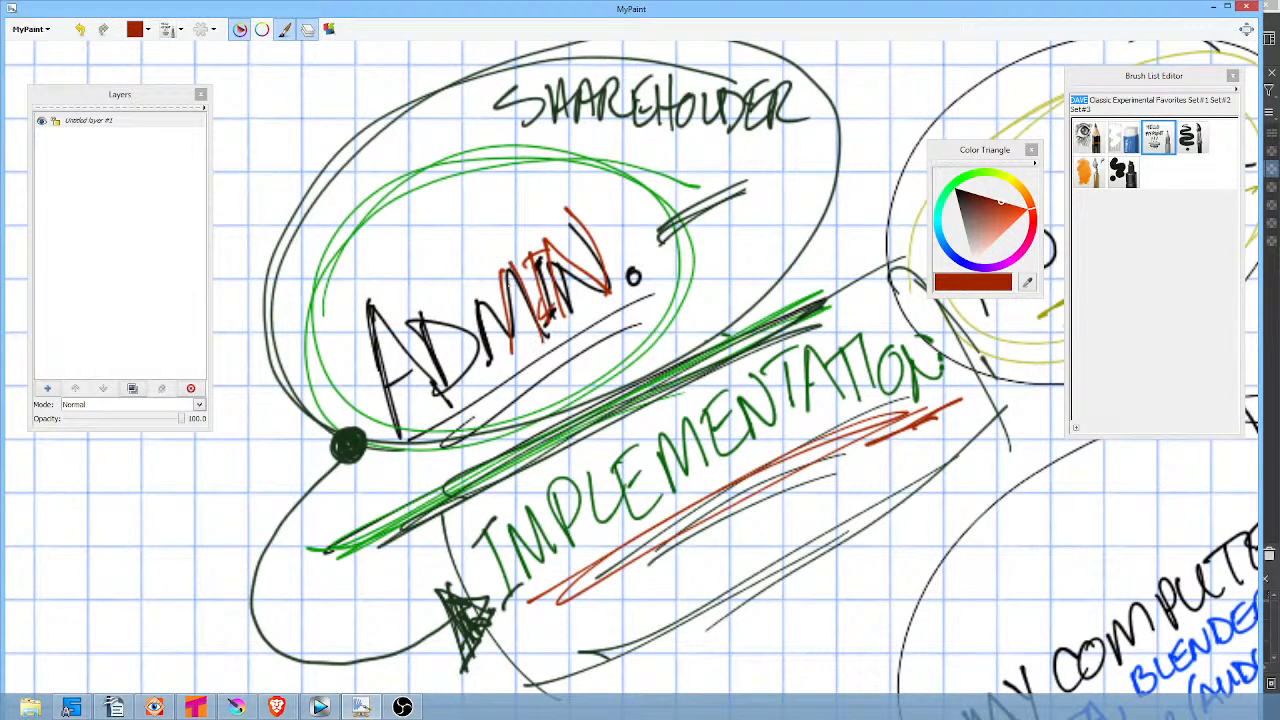
{"action": "left_click_drag", "start_coordinate": [520, 292], "coordinate": [500, 356]}
Draw a short dark red arrow from SHAREHOLDER to the green ADMIN. circle and underline SHAREHOLDER.
{"action": "mouse_move", "coordinate": [710, 136]}
{"action": "left_mouse_down"}
{"action": "mouse_move", "coordinate": [686, 190]}
{"action": "mouse_move", "coordinate": [700, 186]}
{"action": "left_mouse_up"}
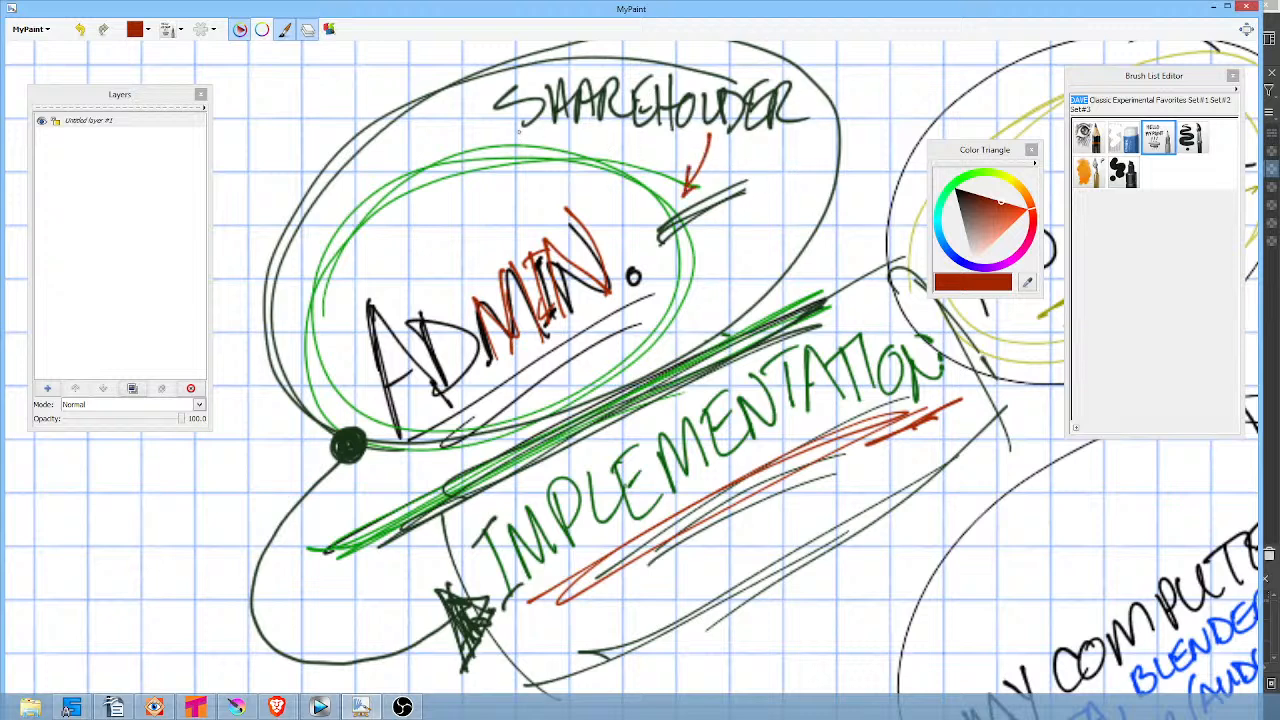
{"action": "mouse_move", "coordinate": [518, 132]}
{"action": "left_mouse_down"}
{"action": "mouse_move", "coordinate": [828, 154]}
{"action": "mouse_move", "coordinate": [784, 152]}
{"action": "left_mouse_up"}
Circle IMPLEMENTATION with dark red loops, then add another loop and an underline in crimson.
{"action": "mouse_move", "coordinate": [930, 318]}
{"action": "left_mouse_down"}
{"action": "mouse_move", "coordinate": [650, 345]}
{"action": "mouse_move", "coordinate": [545, 610]}
{"action": "mouse_move", "coordinate": [940, 380]}
{"action": "mouse_move", "coordinate": [490, 460]}
{"action": "mouse_move", "coordinate": [910, 445]}
{"action": "mouse_move", "coordinate": [886, 353]}
{"action": "left_mouse_up"}
{"action": "left_click_drag", "start_coordinate": [1027, 195], "coordinate": [1033, 230]}
{"action": "left_click", "coordinate": [1005, 219]}
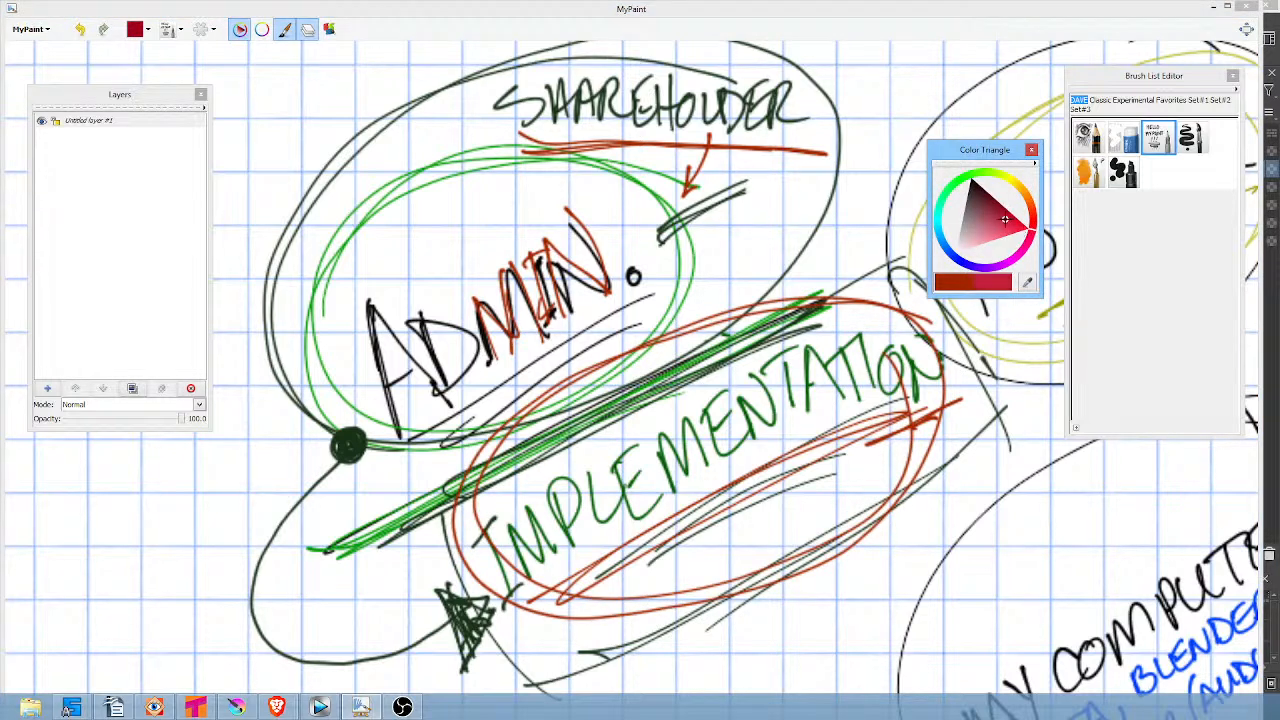
{"action": "mouse_move", "coordinate": [861, 309]}
{"action": "left_mouse_down"}
{"action": "mouse_move", "coordinate": [565, 392]}
{"action": "mouse_move", "coordinate": [886, 500]}
{"action": "mouse_move", "coordinate": [915, 320]}
{"action": "left_mouse_up"}
{"action": "left_click_drag", "start_coordinate": [626, 558], "coordinate": [888, 422]}
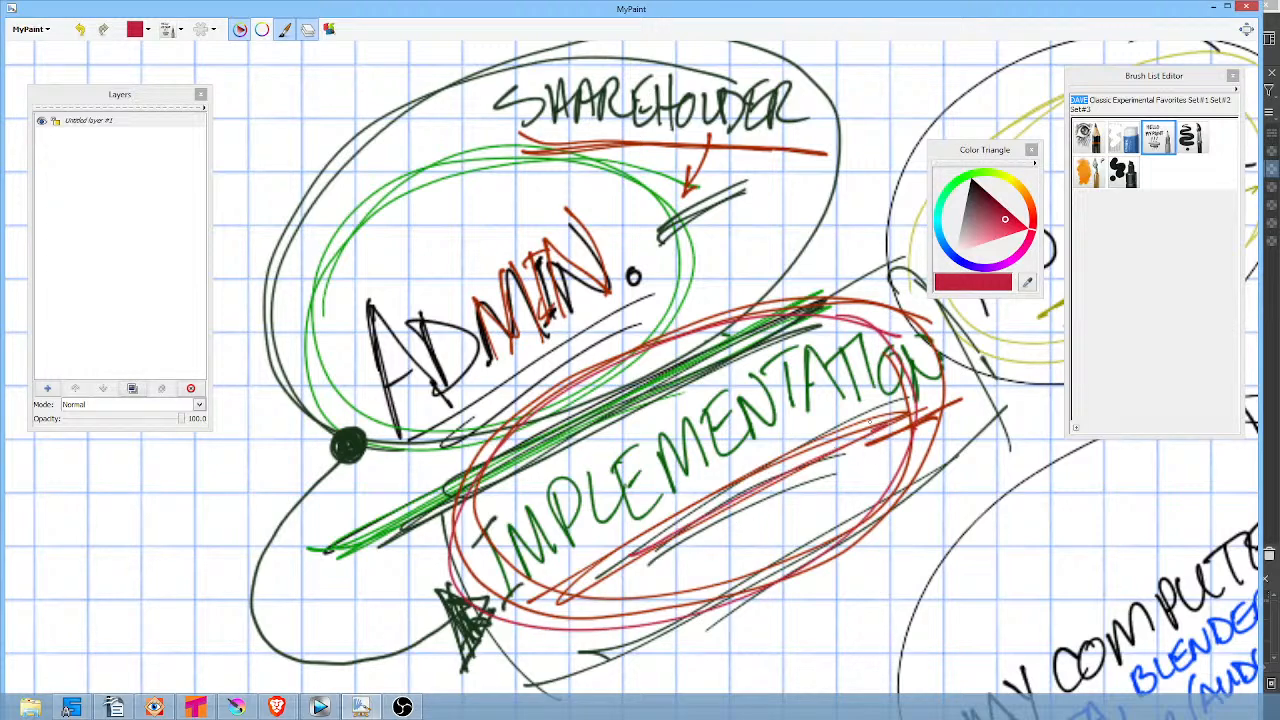
Draw five small crimson arrows radiating outward from the lower edge of the loops around IMPLEMENTATION.
{"action": "scroll", "coordinate": [869, 421], "scroll_direction": "down", "scroll_amount": 3}
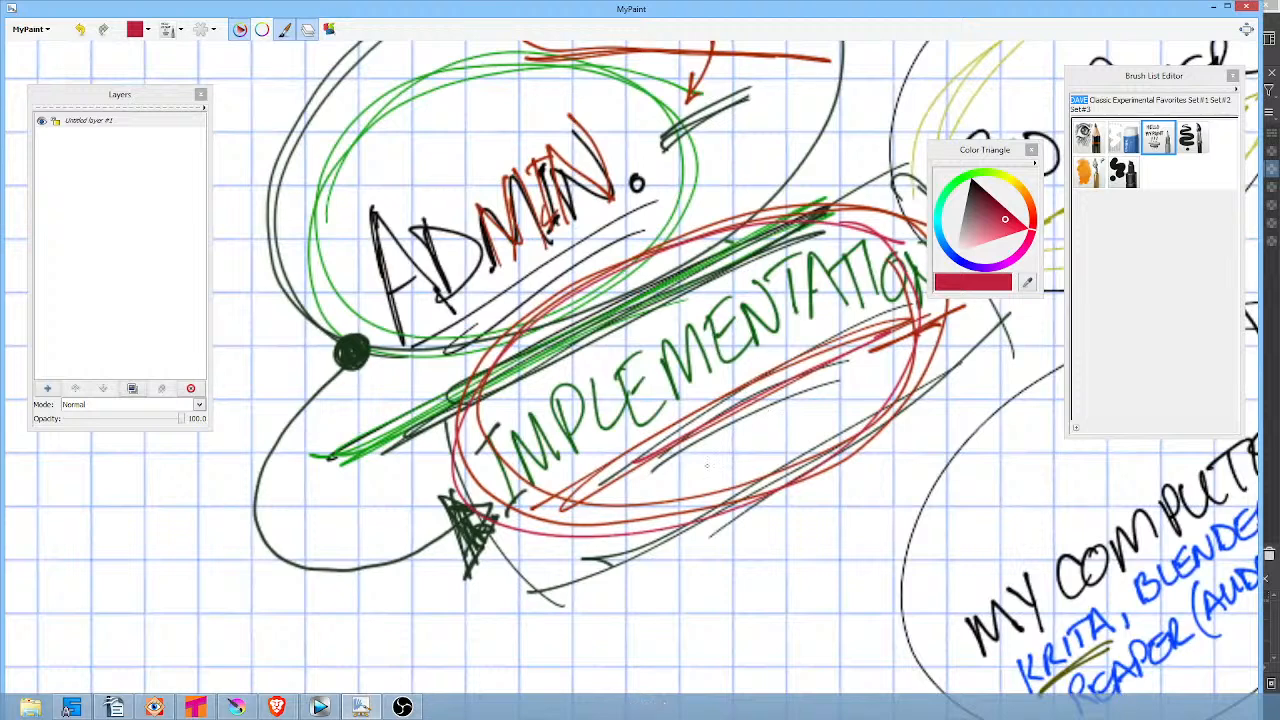
{"action": "left_click_drag", "start_coordinate": [680, 514], "coordinate": [687, 604]}
{"action": "left_click_drag", "start_coordinate": [674, 578], "coordinate": [702, 580]}
{"action": "mouse_move", "coordinate": [766, 496]}
{"action": "left_mouse_down"}
{"action": "mouse_move", "coordinate": [796, 588]}
{"action": "mouse_move", "coordinate": [800, 553]}
{"action": "left_mouse_up"}
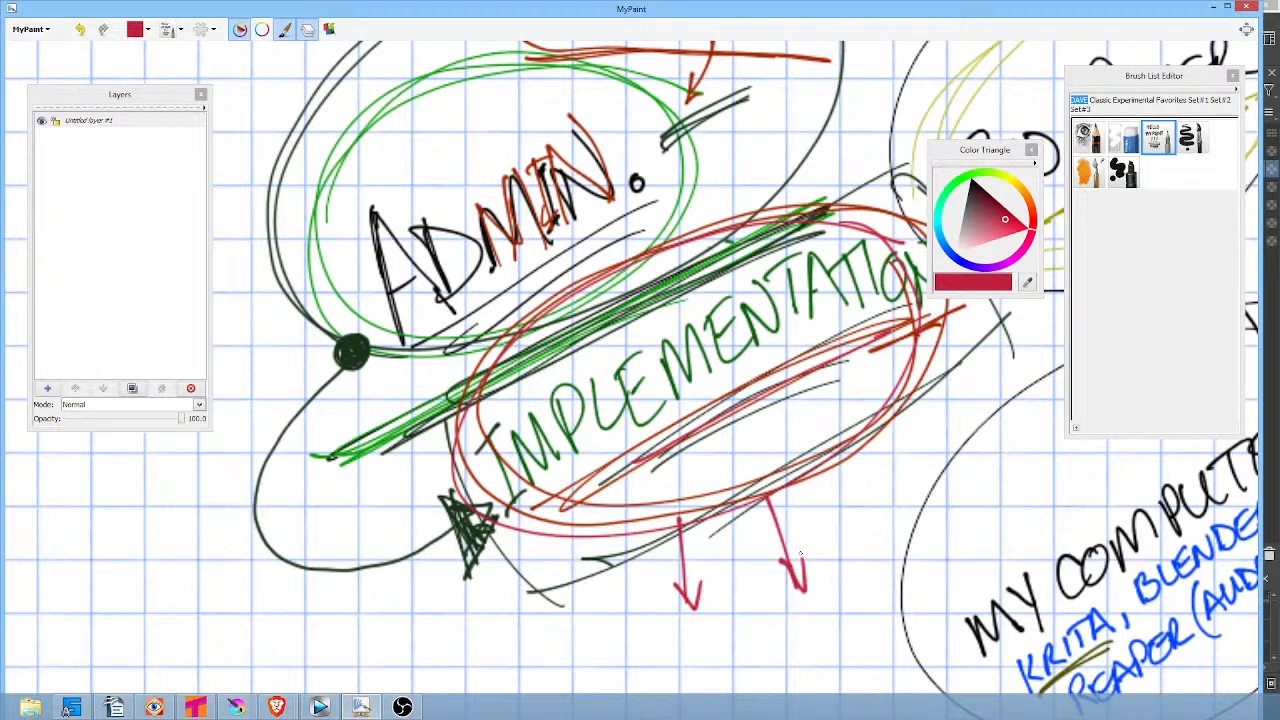
{"action": "mouse_move", "coordinate": [851, 443]}
{"action": "left_mouse_down"}
{"action": "mouse_move", "coordinate": [890, 500]}
{"action": "mouse_move", "coordinate": [902, 486]}
{"action": "left_mouse_up"}
{"action": "mouse_move", "coordinate": [572, 517]}
{"action": "left_mouse_down"}
{"action": "mouse_move", "coordinate": [530, 624]}
{"action": "mouse_move", "coordinate": [556, 607]}
{"action": "left_mouse_up"}
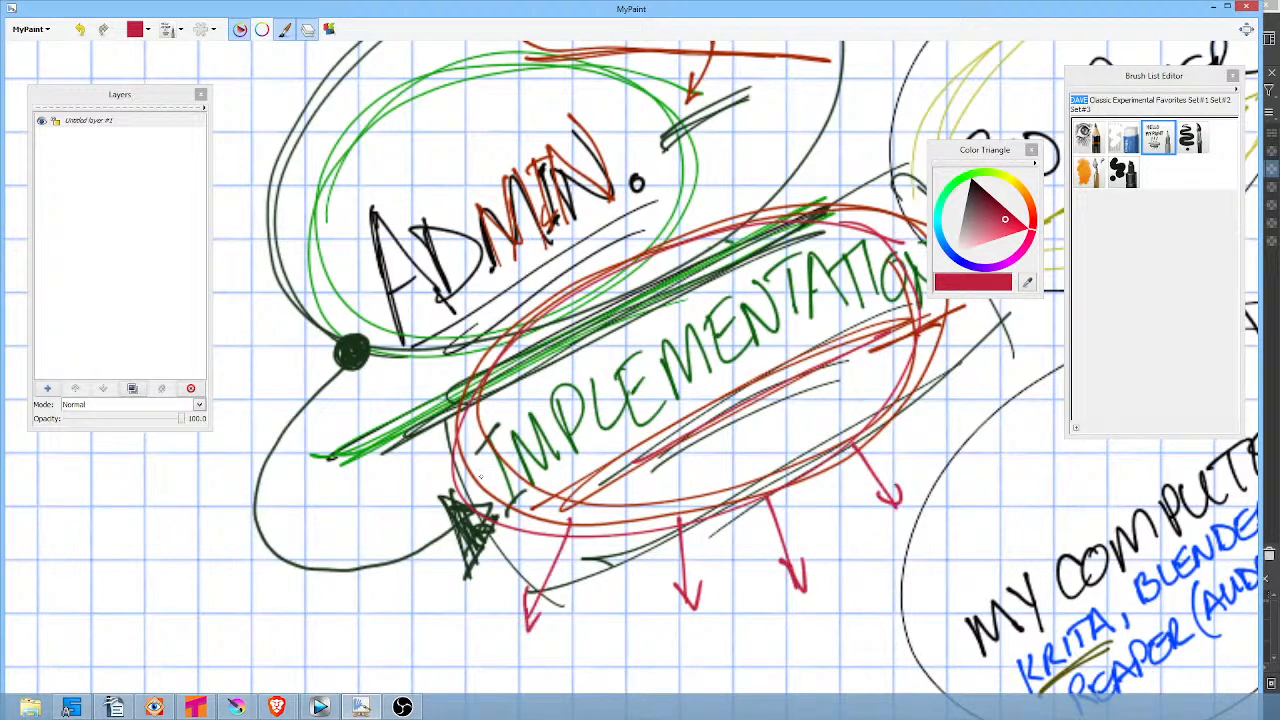
{"action": "mouse_move", "coordinate": [448, 451]}
{"action": "left_mouse_down"}
{"action": "mouse_move", "coordinate": [367, 488]}
{"action": "mouse_move", "coordinate": [385, 491]}
{"action": "left_mouse_up"}
Underline SHAREHOLDER again in crimson and draw a curved arrow outward from the outer ADMIN. loop into the blank area.
{"action": "left_click_drag", "start_coordinate": [731, 127], "coordinate": [808, 331]}
{"action": "left_click_drag", "start_coordinate": [608, 257], "coordinate": [857, 248]}
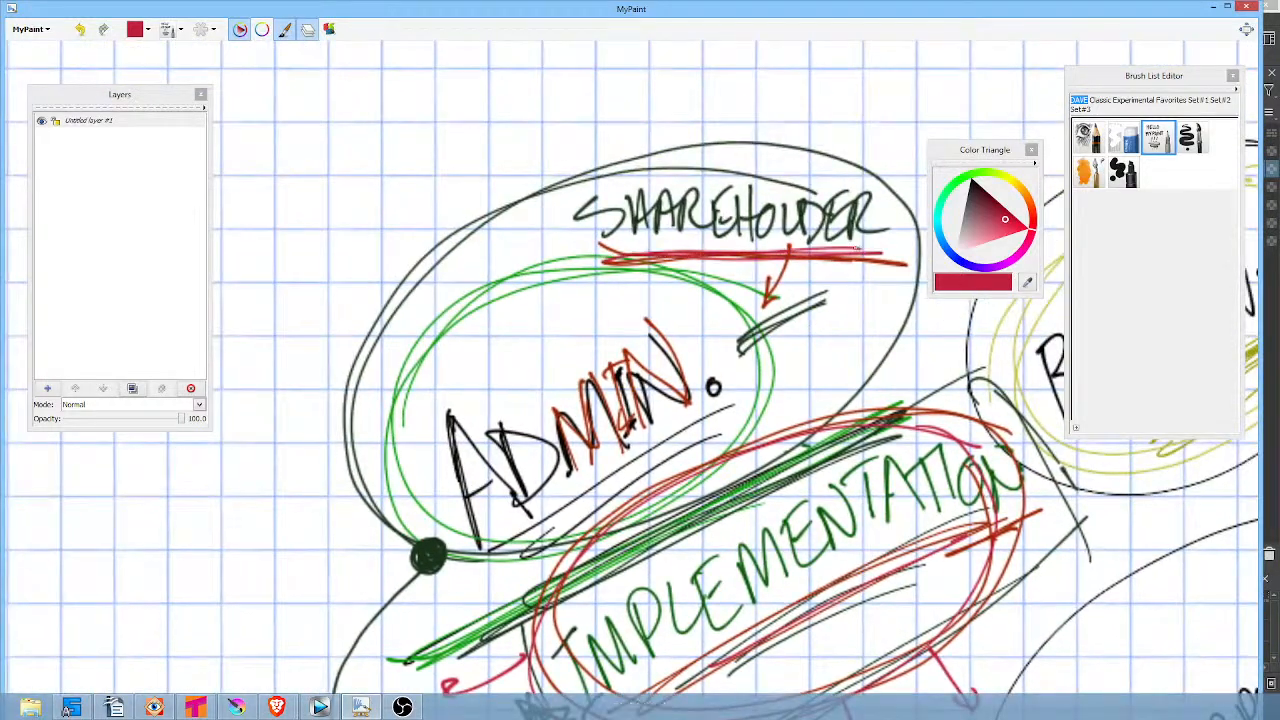
{"action": "left_click_drag", "start_coordinate": [640, 270], "coordinate": [801, 270]}
{"action": "left_click_drag", "start_coordinate": [571, 291], "coordinate": [453, 239]}
{"action": "left_click_drag", "start_coordinate": [446, 223], "coordinate": [463, 268]}
{"action": "left_click_drag", "start_coordinate": [443, 227], "coordinate": [490, 237]}
Write $10 and $30 at the tip of the crimson arrow and outline both amounts.
{"action": "left_click_drag", "start_coordinate": [325, 211], "coordinate": [346, 238]}
{"action": "mouse_move", "coordinate": [347, 186]}
{"action": "left_mouse_down"}
{"action": "mouse_move", "coordinate": [348, 219]}
{"action": "mouse_move", "coordinate": [350, 186]}
{"action": "left_mouse_up"}
{"action": "mouse_move", "coordinate": [303, 229]}
{"action": "left_mouse_down"}
{"action": "mouse_move", "coordinate": [300, 252]}
{"action": "mouse_move", "coordinate": [318, 261]}
{"action": "mouse_move", "coordinate": [336, 312]}
{"action": "left_mouse_up"}
{"action": "left_click_drag", "start_coordinate": [356, 258], "coordinate": [368, 322]}
{"action": "left_click_drag", "start_coordinate": [366, 228], "coordinate": [384, 282]}
{"action": "left_click_drag", "start_coordinate": [420, 210], "coordinate": [424, 214]}
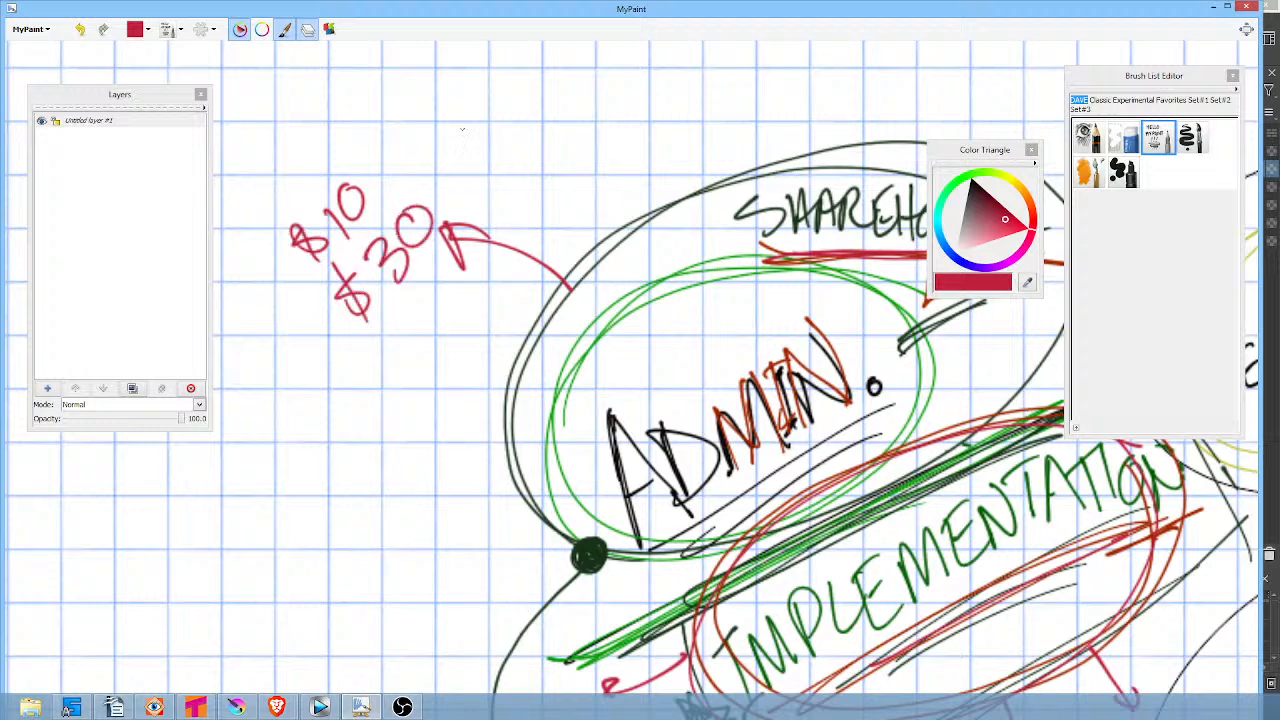
{"action": "mouse_move", "coordinate": [430, 160]}
{"action": "left_mouse_down"}
{"action": "mouse_move", "coordinate": [298, 305]}
{"action": "mouse_move", "coordinate": [373, 341]}
{"action": "mouse_move", "coordinate": [457, 185]}
{"action": "mouse_move", "coordinate": [448, 145]}
{"action": "mouse_move", "coordinate": [290, 203]}
{"action": "mouse_move", "coordinate": [308, 290]}
{"action": "left_mouse_up"}
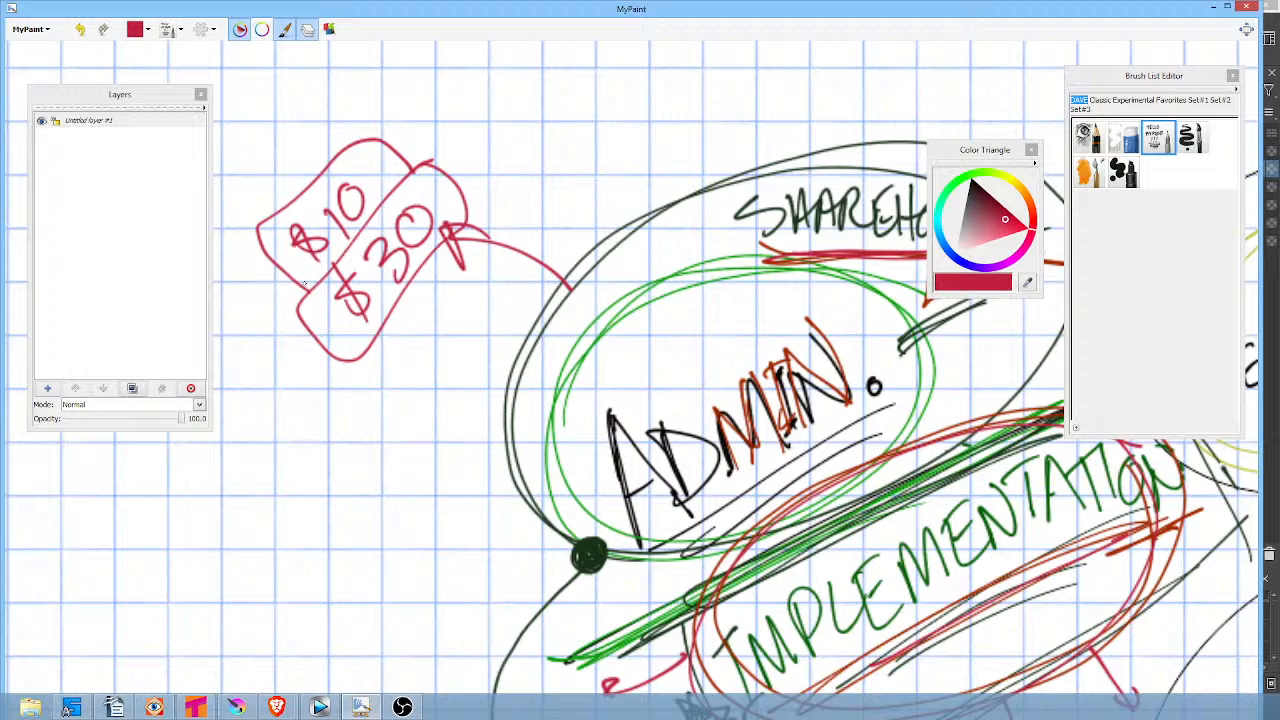
Retrace in crimson the diagonal divider above IMPLEMENTATION and the large outer loop around ADMIN.
{"action": "left_click_drag", "start_coordinate": [868, 354], "coordinate": [726, 294]}
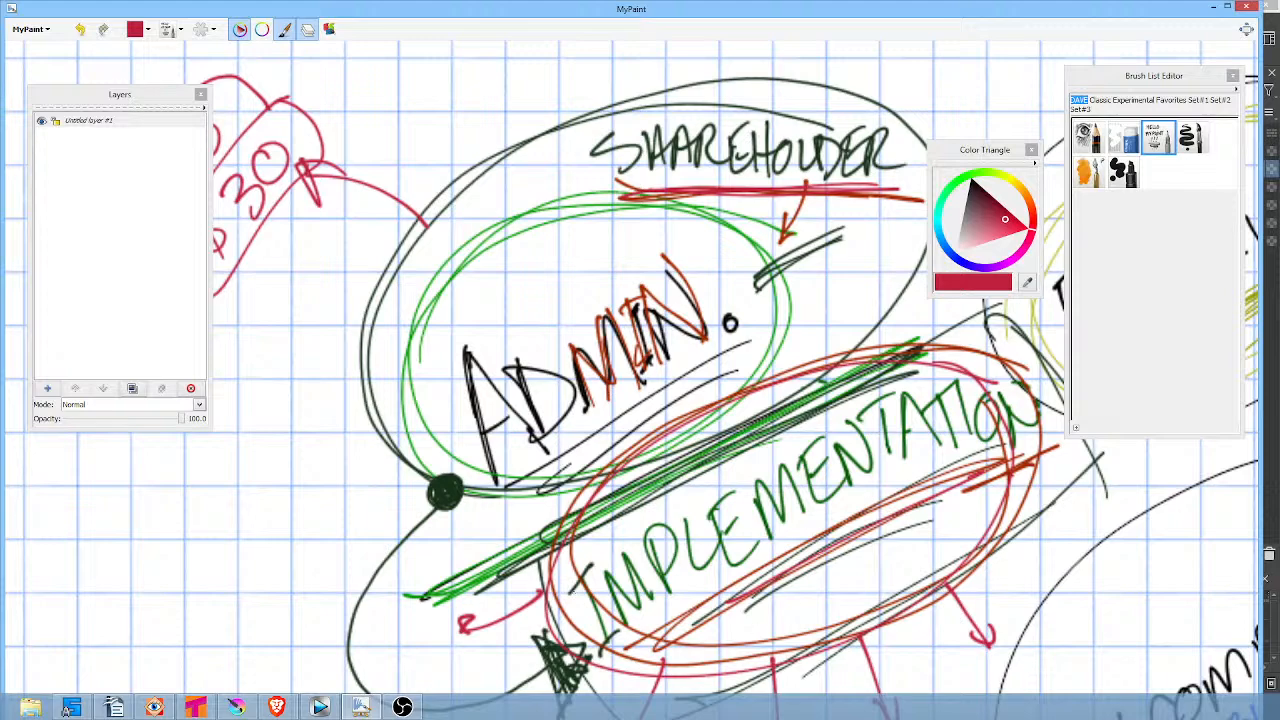
{"action": "left_click_drag", "start_coordinate": [631, 330], "coordinate": [681, 293]}
{"action": "mouse_move", "coordinate": [967, 337]}
{"action": "left_mouse_down"}
{"action": "mouse_move", "coordinate": [824, 389]}
{"action": "mouse_move", "coordinate": [855, 380]}
{"action": "left_mouse_up"}
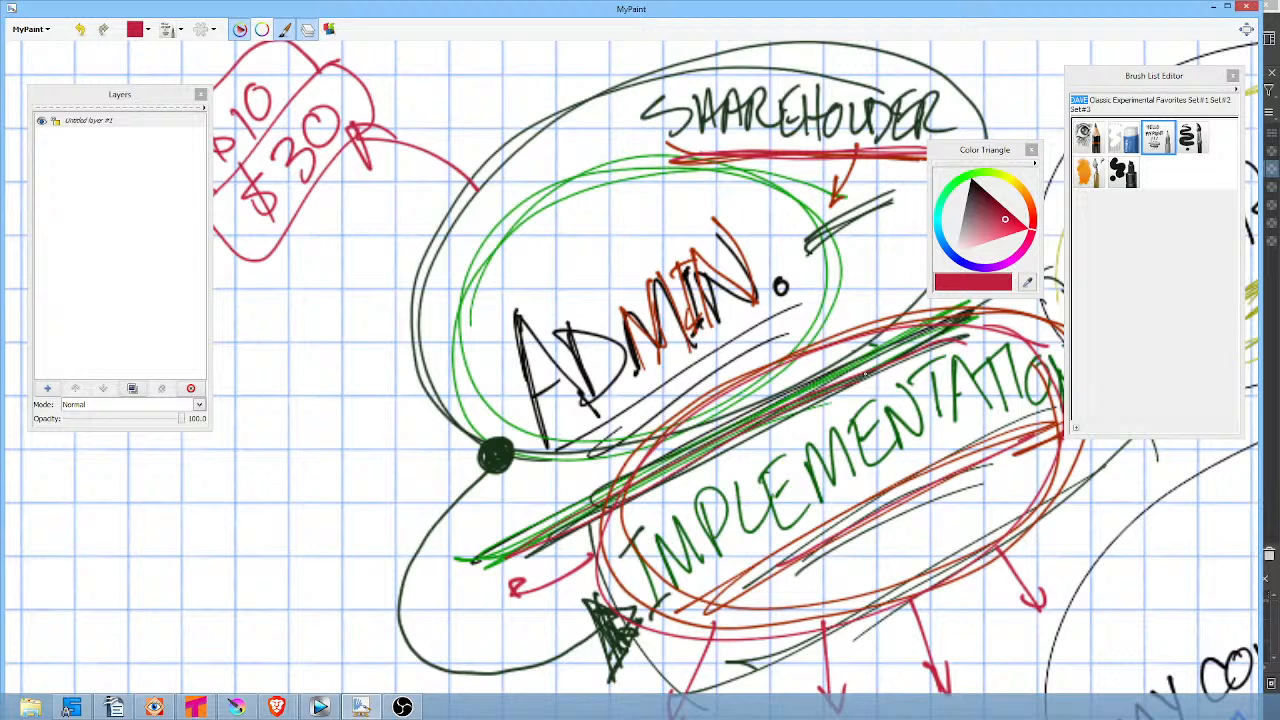
{"action": "mouse_move", "coordinate": [858, 74]}
{"action": "left_mouse_down"}
{"action": "mouse_move", "coordinate": [704, 61]}
{"action": "mouse_move", "coordinate": [882, 310]}
{"action": "mouse_move", "coordinate": [820, 84]}
{"action": "left_mouse_up"}
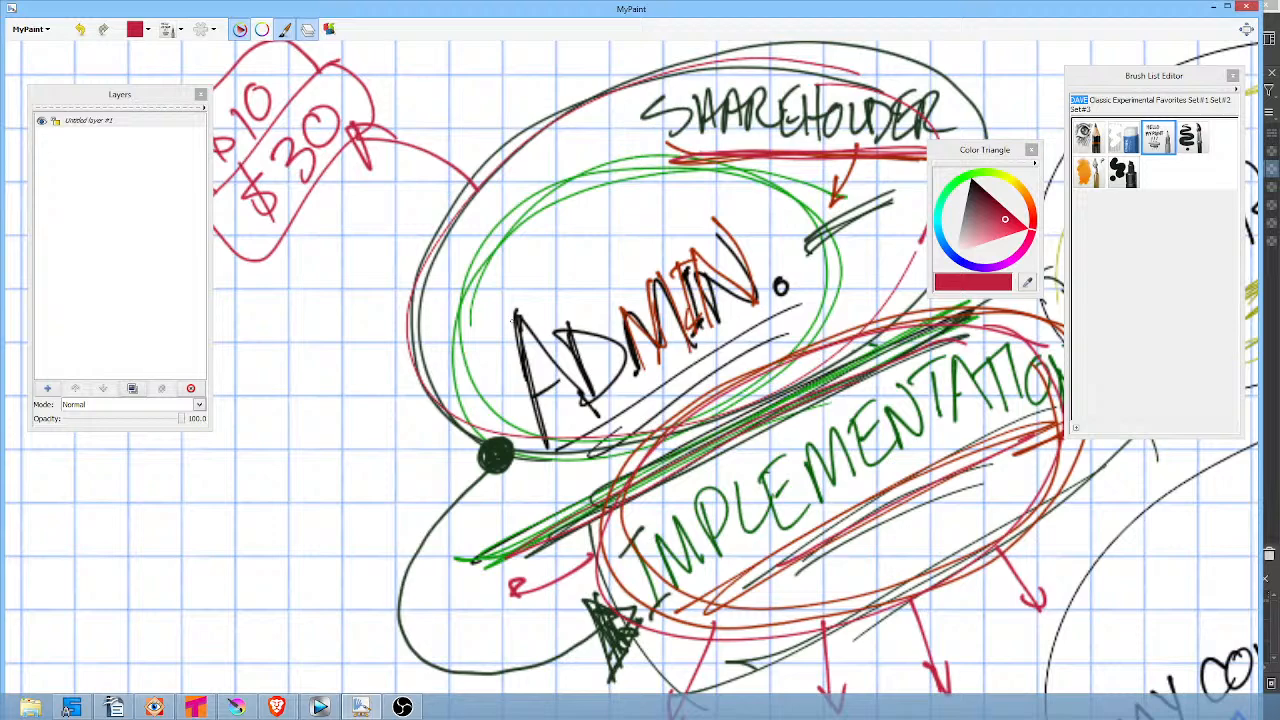
Circle SHAREHOLDER with several crimson loops, then with overlapping turquoise loops.
{"action": "left_click_drag", "start_coordinate": [560, 300], "coordinate": [496, 326]}
{"action": "mouse_move", "coordinate": [900, 100]}
{"action": "left_mouse_down"}
{"action": "mouse_move", "coordinate": [726, 82]}
{"action": "mouse_move", "coordinate": [558, 170]}
{"action": "mouse_move", "coordinate": [918, 145]}
{"action": "mouse_move", "coordinate": [561, 98]}
{"action": "mouse_move", "coordinate": [798, 199]}
{"action": "mouse_move", "coordinate": [684, 211]}
{"action": "mouse_move", "coordinate": [762, 47]}
{"action": "left_mouse_up"}
{"action": "left_click", "coordinate": [948, 207]}
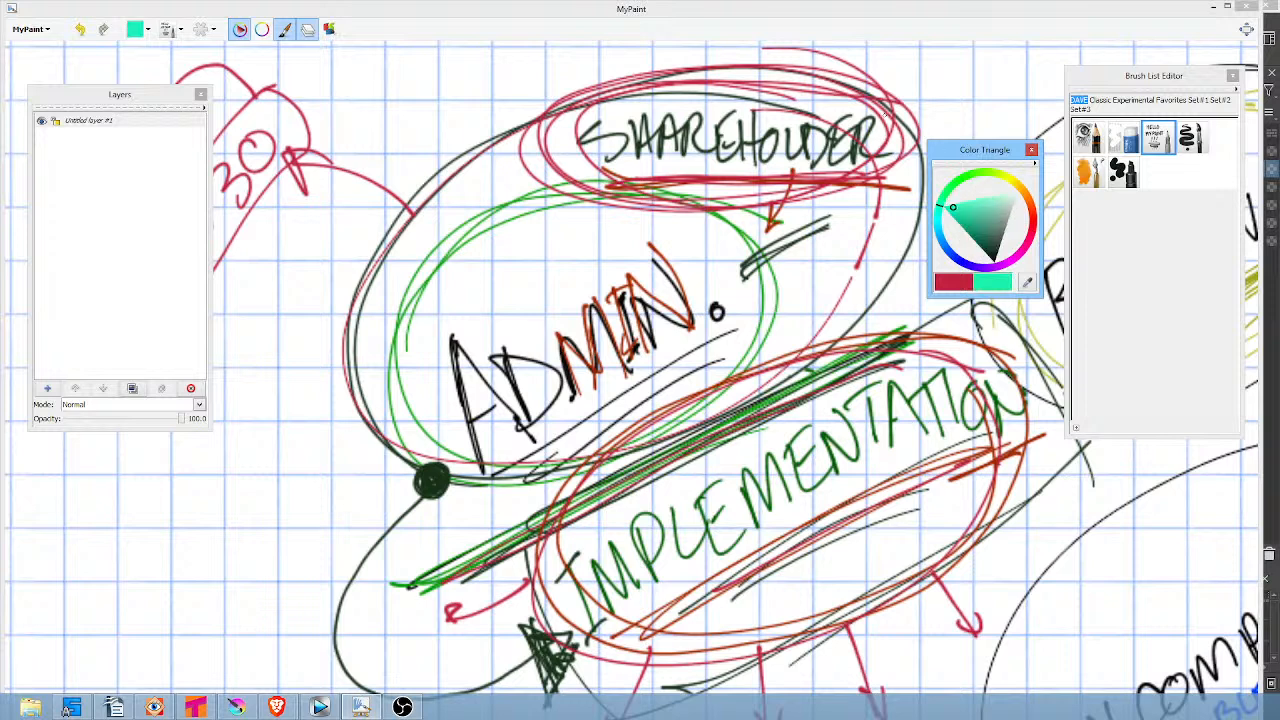
{"action": "mouse_move", "coordinate": [600, 190]}
{"action": "left_mouse_down"}
{"action": "mouse_move", "coordinate": [700, 56]}
{"action": "mouse_move", "coordinate": [618, 92]}
{"action": "left_mouse_up"}
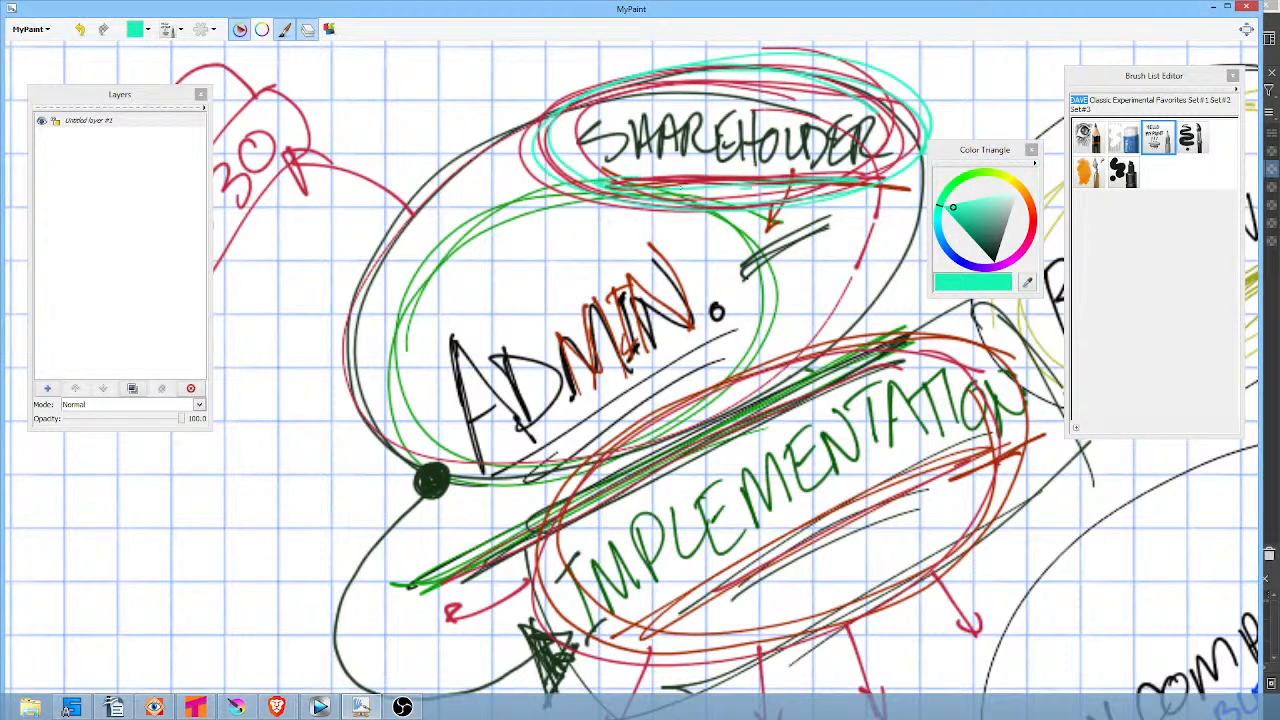
Set the brush to black and write CUSTOMER below the arrows coming from IMPLEMENTATION.
{"action": "key", "text": "x"}
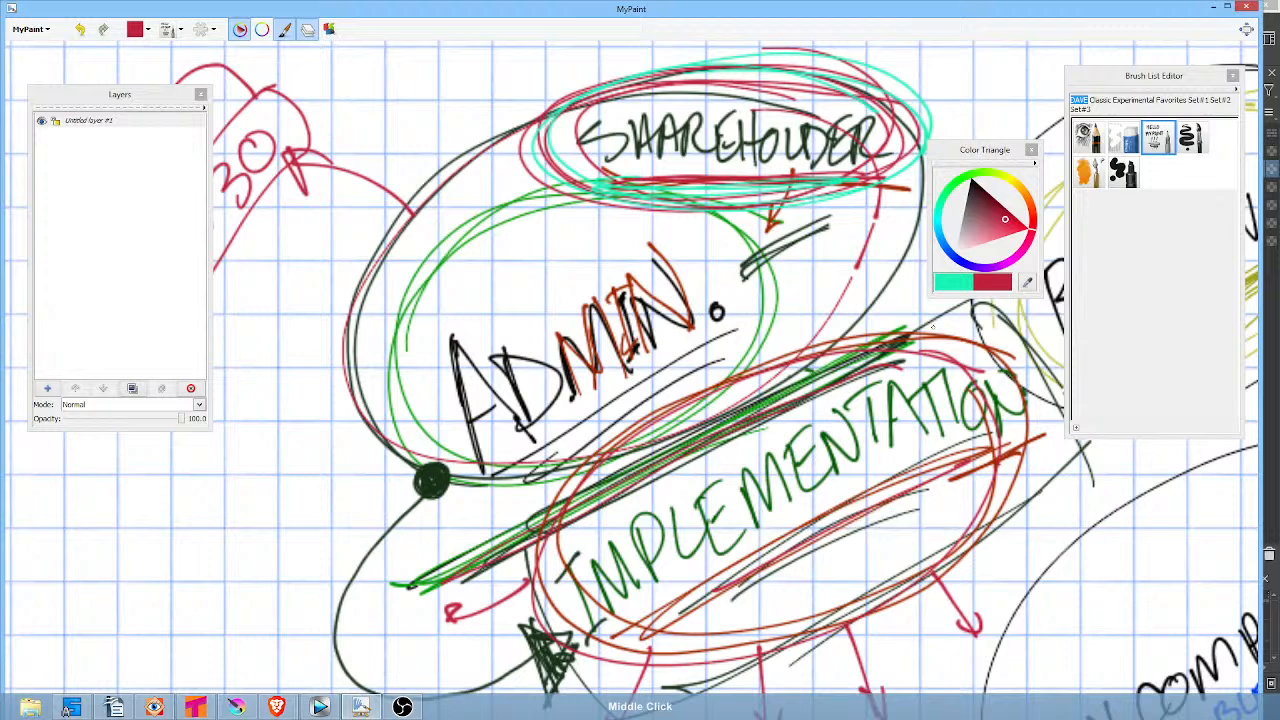
{"action": "left_click", "coordinate": [972, 181]}
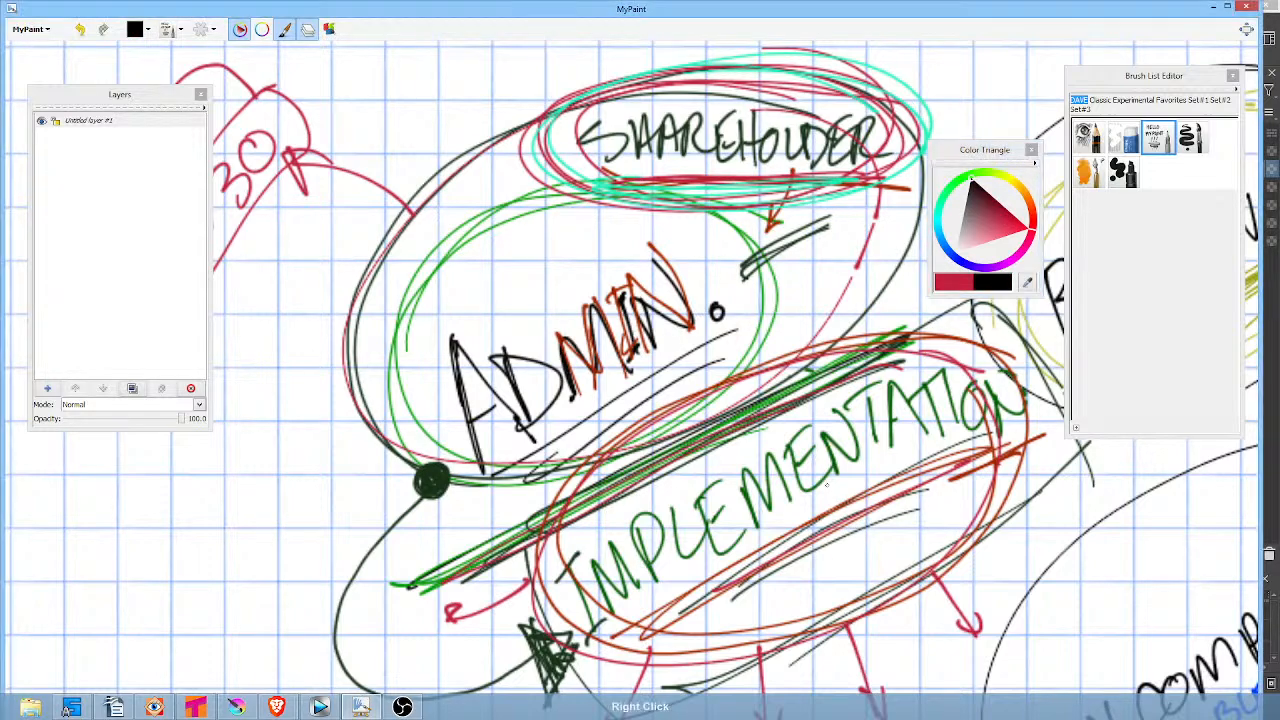
{"action": "left_click_drag", "start_coordinate": [554, 642], "coordinate": [684, 350]}
{"action": "left_click_drag", "start_coordinate": [623, 556], "coordinate": [663, 578]}
{"action": "left_click_drag", "start_coordinate": [671, 537], "coordinate": [653, 573]}
{"action": "mouse_move", "coordinate": [686, 531]}
{"action": "left_mouse_down"}
{"action": "mouse_move", "coordinate": [690, 564]}
{"action": "mouse_move", "coordinate": [707, 518]}
{"action": "left_mouse_up"}
{"action": "mouse_move", "coordinate": [711, 528]}
{"action": "left_mouse_down"}
{"action": "mouse_move", "coordinate": [712, 563]}
{"action": "mouse_move", "coordinate": [712, 528]}
{"action": "left_mouse_up"}
{"action": "mouse_move", "coordinate": [731, 521]}
{"action": "left_mouse_down"}
{"action": "mouse_move", "coordinate": [738, 542]}
{"action": "mouse_move", "coordinate": [768, 546]}
{"action": "mouse_move", "coordinate": [776, 520]}
{"action": "left_mouse_up"}
{"action": "mouse_move", "coordinate": [774, 520]}
{"action": "left_mouse_down"}
{"action": "mouse_move", "coordinate": [797, 545]}
{"action": "mouse_move", "coordinate": [790, 514]}
{"action": "left_mouse_up"}
{"action": "left_click_drag", "start_coordinate": [776, 534], "coordinate": [792, 510]}
{"action": "left_click_drag", "start_coordinate": [792, 510], "coordinate": [834, 534]}
Underline CUSTOMER with two black strokes and enclose it in a double black oval.
{"action": "left_click_drag", "start_coordinate": [618, 626], "coordinate": [822, 562]}
{"action": "left_click_drag", "start_coordinate": [668, 628], "coordinate": [805, 594]}
{"action": "mouse_move", "coordinate": [864, 526]}
{"action": "left_mouse_down"}
{"action": "mouse_move", "coordinate": [620, 645]}
{"action": "mouse_move", "coordinate": [792, 470]}
{"action": "mouse_move", "coordinate": [595, 480]}
{"action": "mouse_move", "coordinate": [792, 467]}
{"action": "left_mouse_up"}
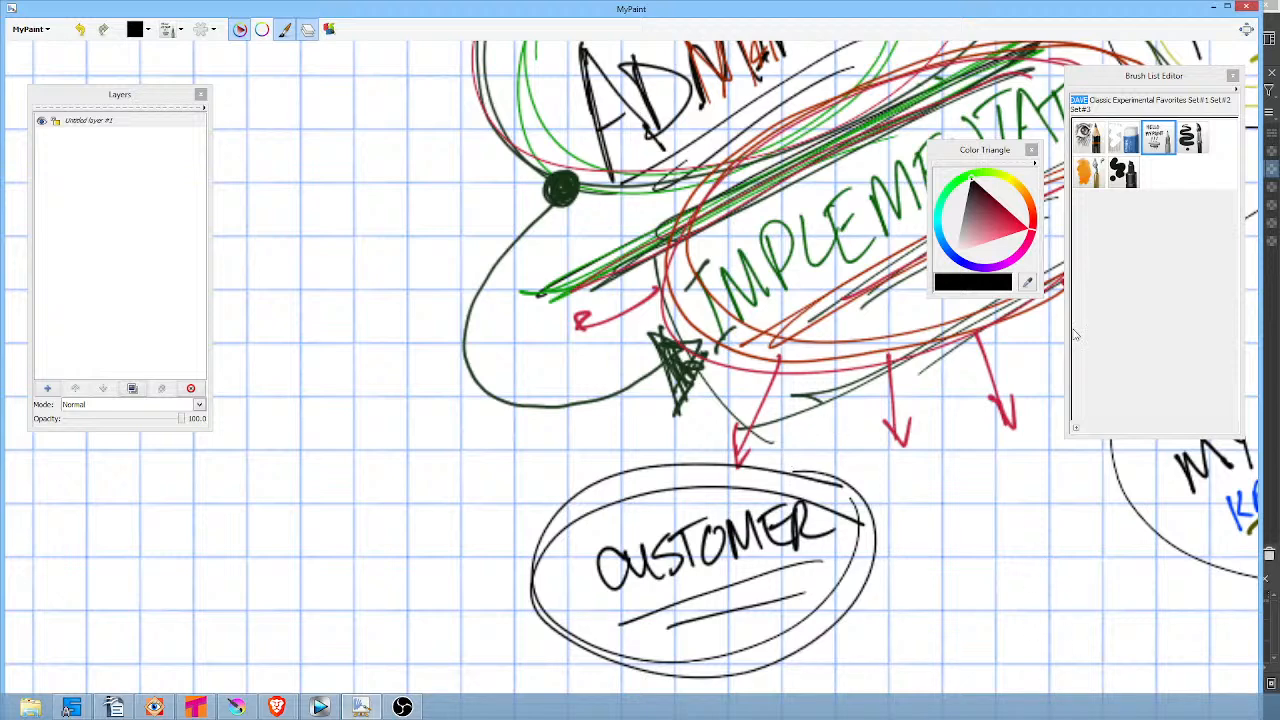
Set the brush to bright red, loop around the M circle and draw a short curved arrow out of it.
{"action": "left_click_drag", "start_coordinate": [679, 283], "coordinate": [513, 590]}
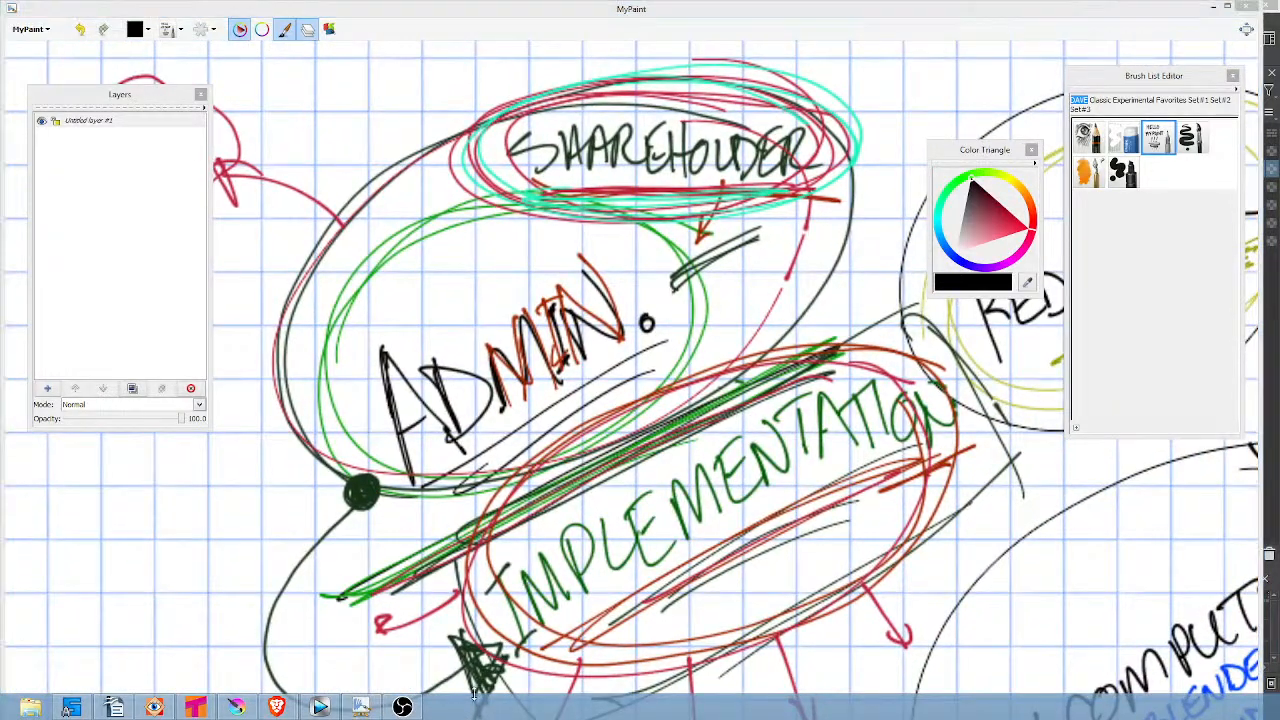
{"action": "mouse_move", "coordinate": [684, 461]}
{"action": "left_mouse_down"}
{"action": "mouse_move", "coordinate": [694, 269]}
{"action": "mouse_move", "coordinate": [704, 404]}
{"action": "mouse_move", "coordinate": [684, 485]}
{"action": "left_mouse_up"}
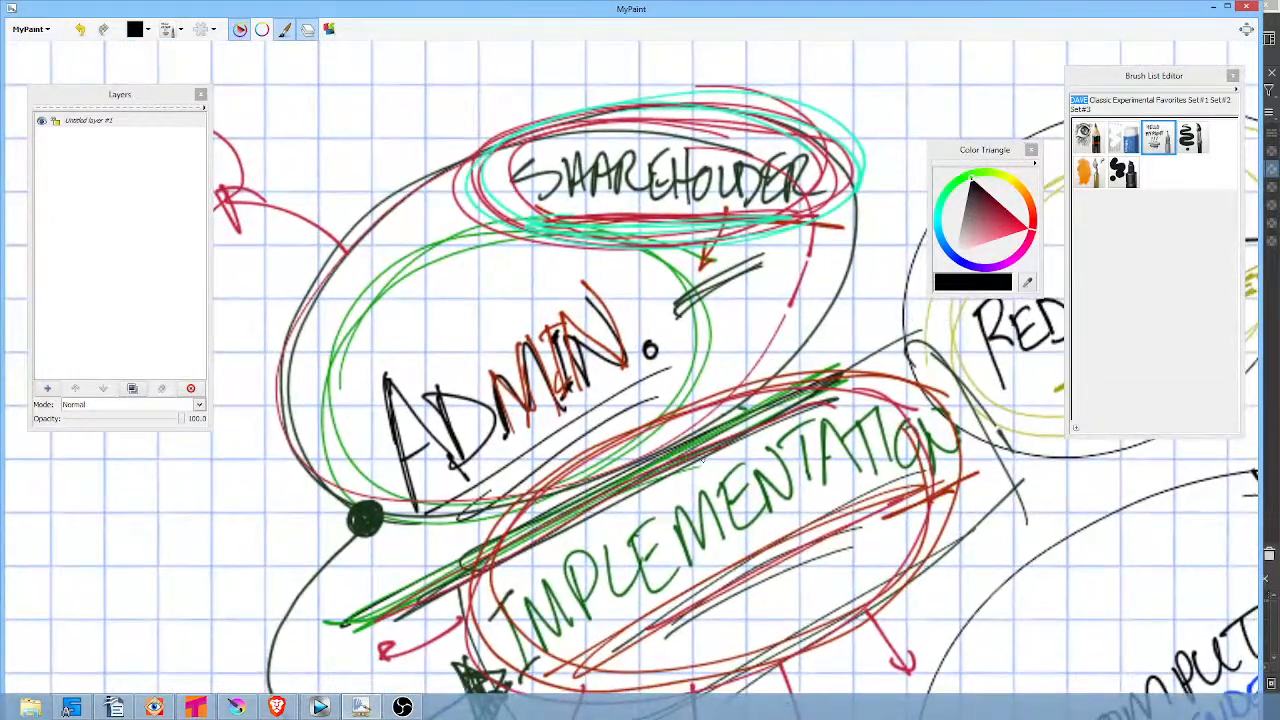
{"action": "left_click_drag", "start_coordinate": [907, 553], "coordinate": [89, 531]}
{"action": "left_click_drag", "start_coordinate": [640, 380], "coordinate": [444, 417]}
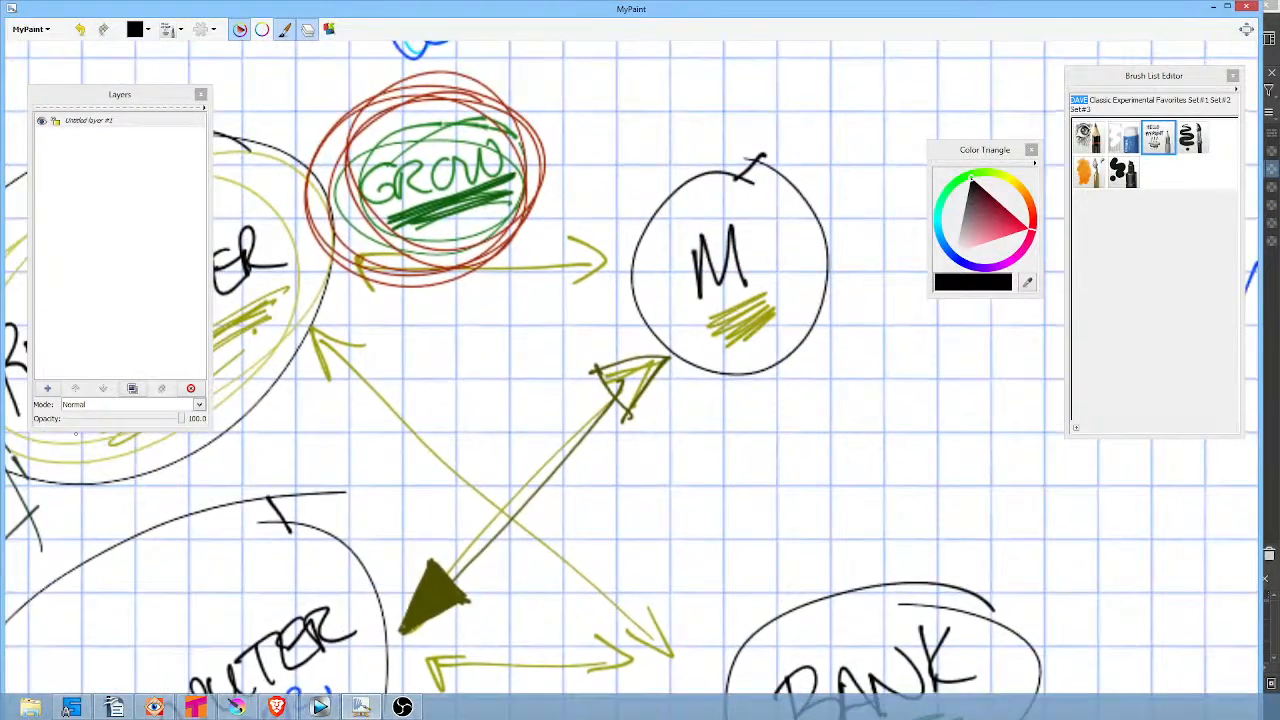
{"action": "left_click", "coordinate": [996, 222]}
{"action": "left_click_drag", "start_coordinate": [996, 222], "coordinate": [1022, 223]}
{"action": "mouse_move", "coordinate": [814, 189]}
{"action": "left_mouse_down"}
{"action": "mouse_move", "coordinate": [835, 230]}
{"action": "mouse_move", "coordinate": [668, 198]}
{"action": "left_mouse_up"}
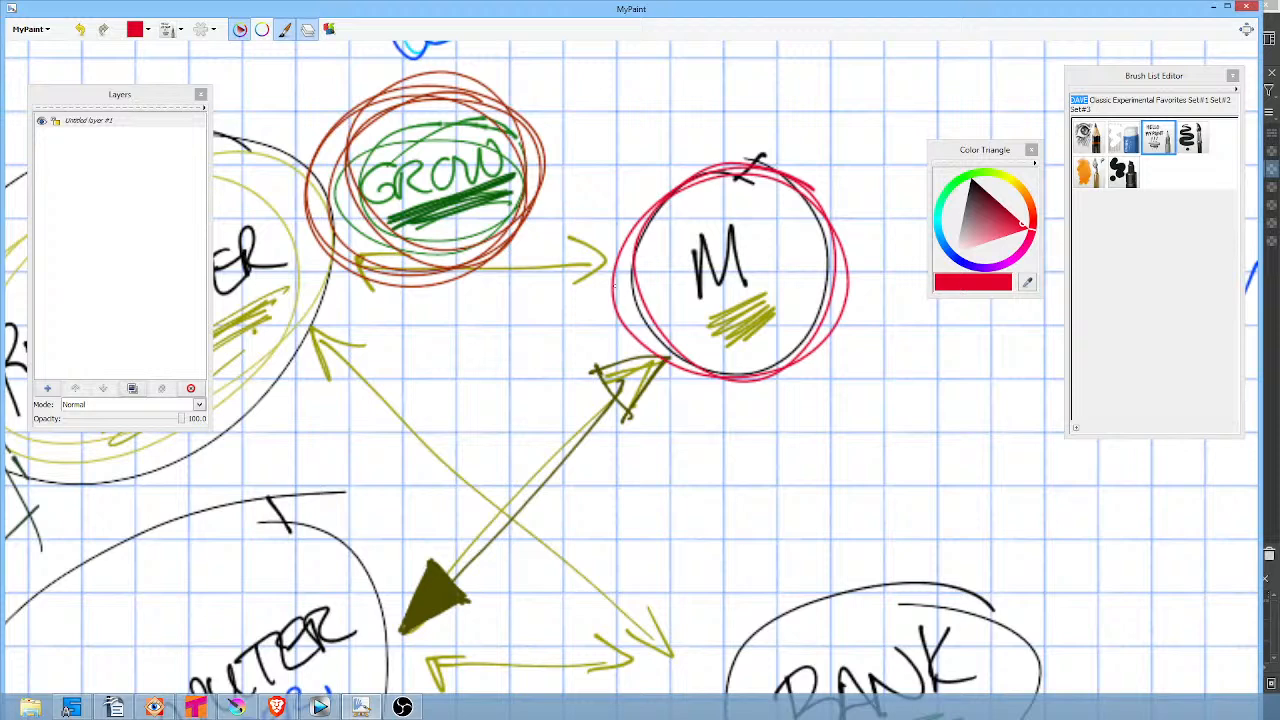
{"action": "left_click_drag", "start_coordinate": [807, 200], "coordinate": [880, 156]}
Set the brush to very dark red and sketch a page with several text lines at the M arrow's tip.
{"action": "left_click_drag", "start_coordinate": [892, 216], "coordinate": [736, 235]}
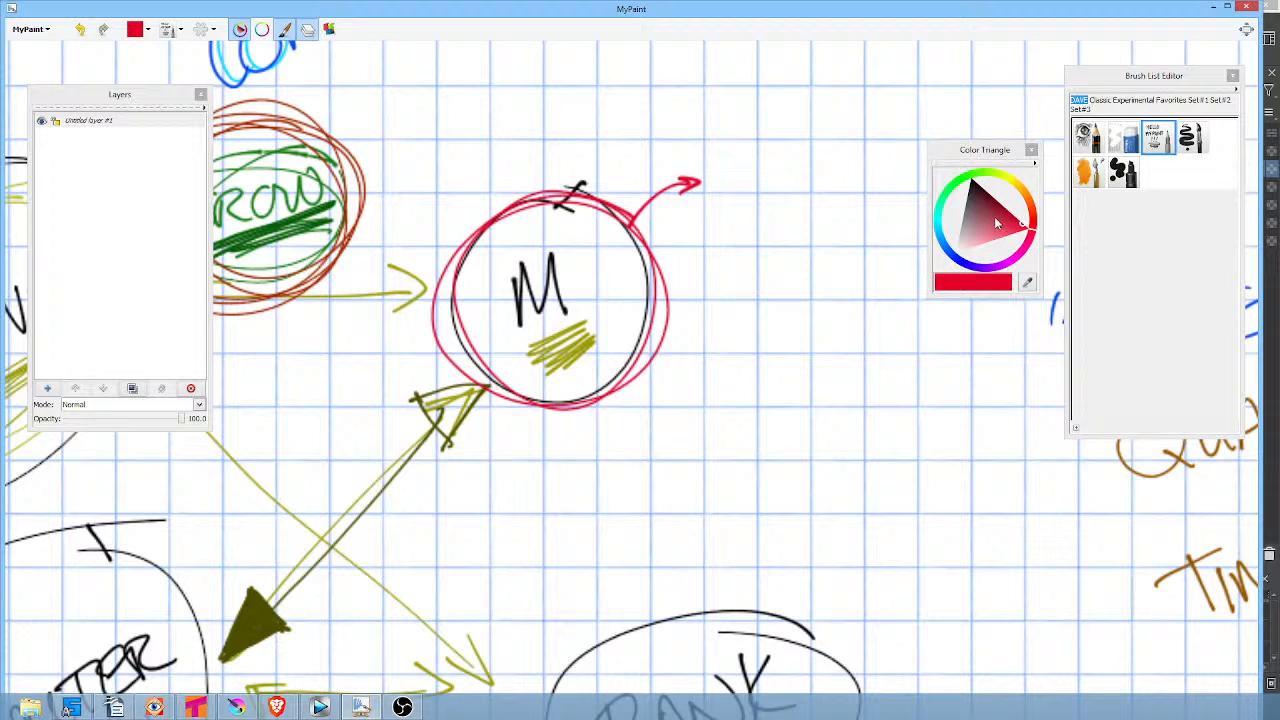
{"action": "left_click", "coordinate": [988, 188]}
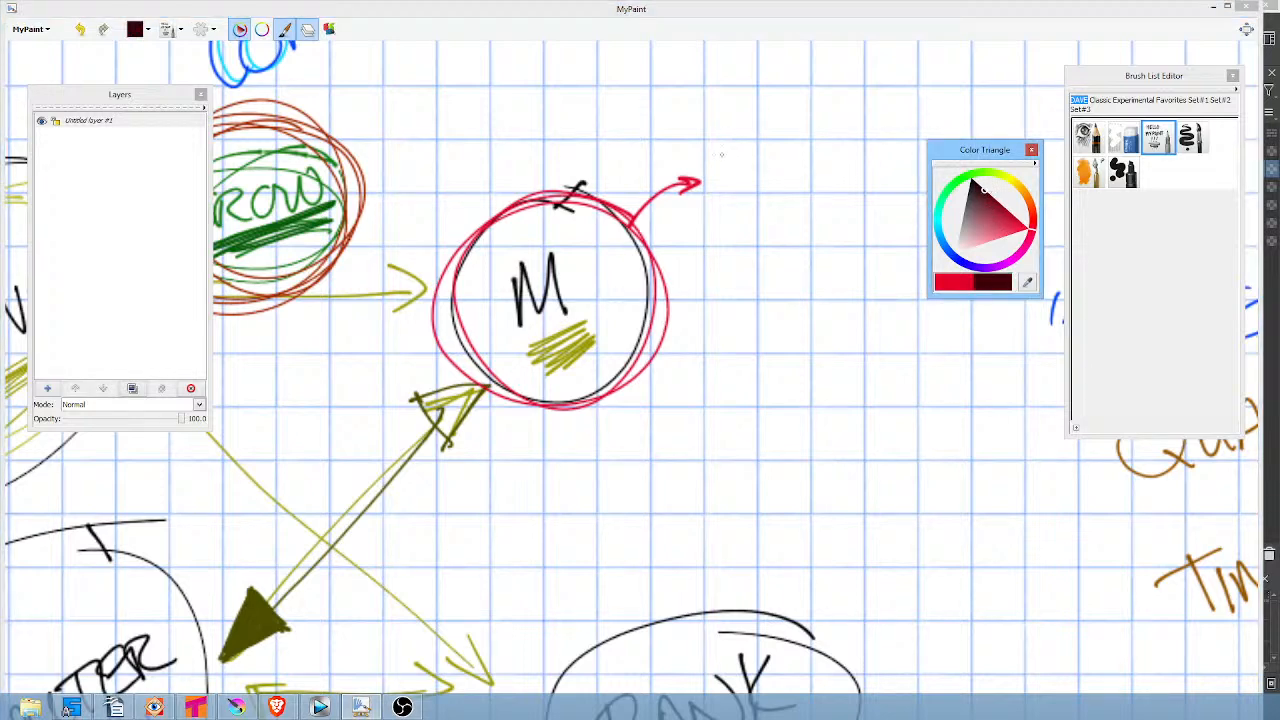
{"action": "mouse_move", "coordinate": [686, 140]}
{"action": "left_mouse_down"}
{"action": "mouse_move", "coordinate": [737, 340]}
{"action": "mouse_move", "coordinate": [900, 350]}
{"action": "mouse_move", "coordinate": [853, 165]}
{"action": "mouse_move", "coordinate": [672, 133]}
{"action": "mouse_move", "coordinate": [826, 118]}
{"action": "left_mouse_up"}
{"action": "left_click_drag", "start_coordinate": [708, 164], "coordinate": [832, 138]}
{"action": "left_click_drag", "start_coordinate": [733, 184], "coordinate": [826, 154]}
{"action": "left_click_drag", "start_coordinate": [728, 233], "coordinate": [849, 200]}
{"action": "left_click_drag", "start_coordinate": [732, 244], "coordinate": [826, 212]}
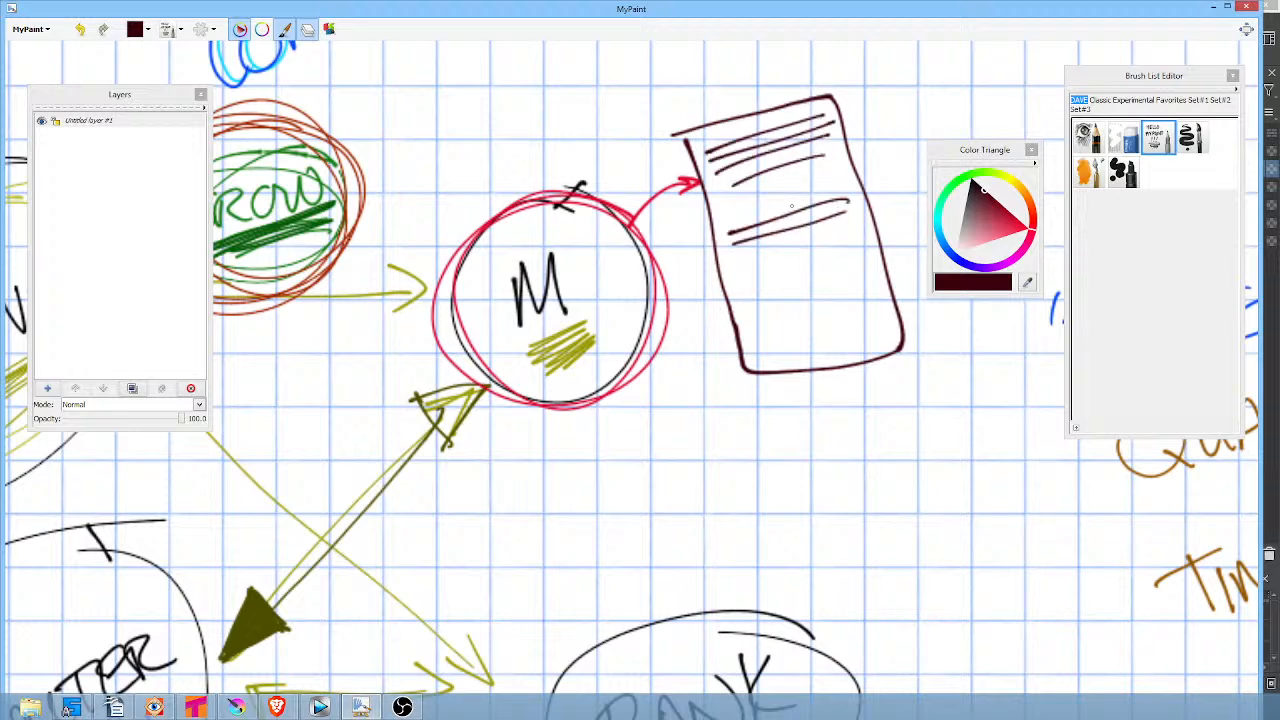
Draw a funnel with a downward arrow inside the page and link the arrow by a curved line to the label FB.
{"action": "left_click_drag", "start_coordinate": [774, 178], "coordinate": [812, 300]}
{"action": "mouse_move", "coordinate": [737, 286]}
{"action": "left_mouse_down"}
{"action": "mouse_move", "coordinate": [873, 245]}
{"action": "mouse_move", "coordinate": [828, 355]}
{"action": "mouse_move", "coordinate": [870, 248]}
{"action": "left_mouse_up"}
{"action": "left_click_drag", "start_coordinate": [865, 124], "coordinate": [904, 98]}
{"action": "left_click_drag", "start_coordinate": [868, 118], "coordinate": [882, 164]}
{"action": "mouse_move", "coordinate": [870, 132]}
{"action": "left_mouse_down"}
{"action": "mouse_move", "coordinate": [896, 120]}
{"action": "mouse_move", "coordinate": [902, 136]}
{"action": "left_mouse_up"}
{"action": "mouse_move", "coordinate": [900, 96]}
{"action": "left_mouse_down"}
{"action": "mouse_move", "coordinate": [906, 134]}
{"action": "mouse_move", "coordinate": [854, 58]}
{"action": "mouse_move", "coordinate": [803, 255]}
{"action": "mouse_move", "coordinate": [826, 214]}
{"action": "left_mouse_up"}
Draw lines ending in small loops on both sides beneath the funnel, plus a small loop inside the page.
{"action": "left_click_drag", "start_coordinate": [758, 316], "coordinate": [772, 382]}
{"action": "left_click_drag", "start_coordinate": [798, 332], "coordinate": [814, 413]}
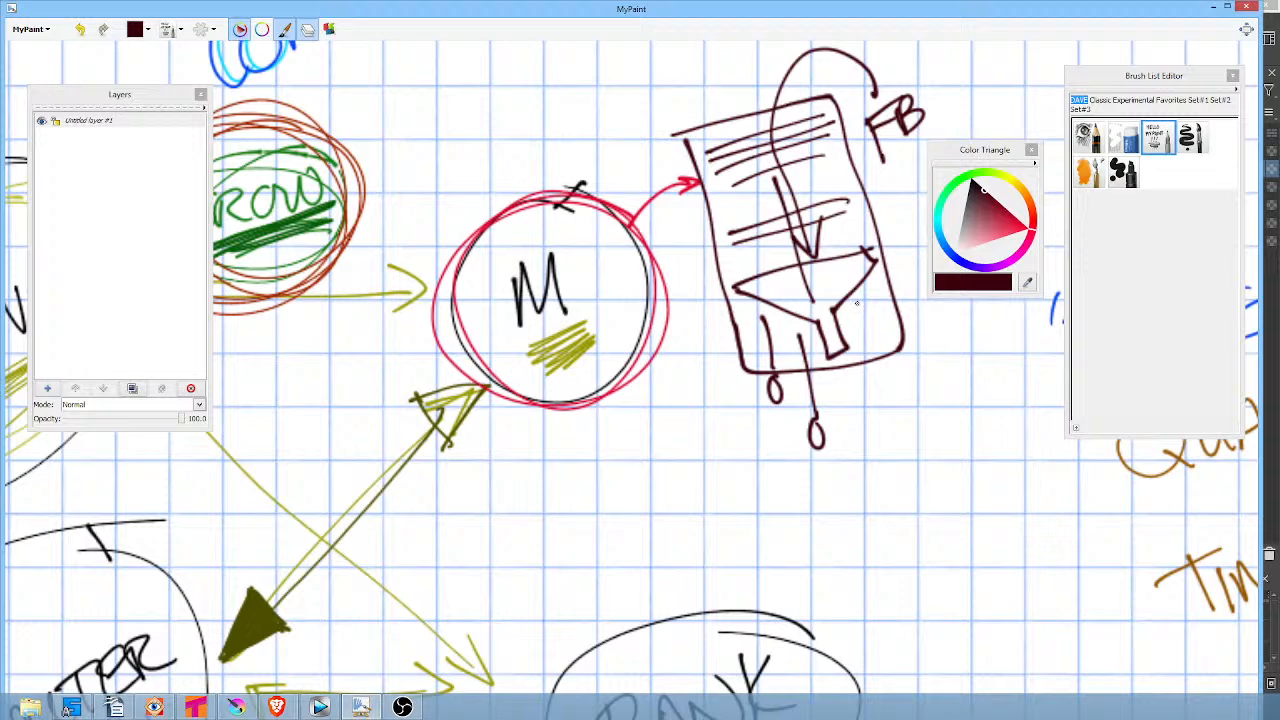
{"action": "left_click_drag", "start_coordinate": [856, 303], "coordinate": [884, 378]}
{"action": "left_click_drag", "start_coordinate": [886, 386], "coordinate": [890, 396]}
{"action": "left_click_drag", "start_coordinate": [874, 298], "coordinate": [920, 414]}
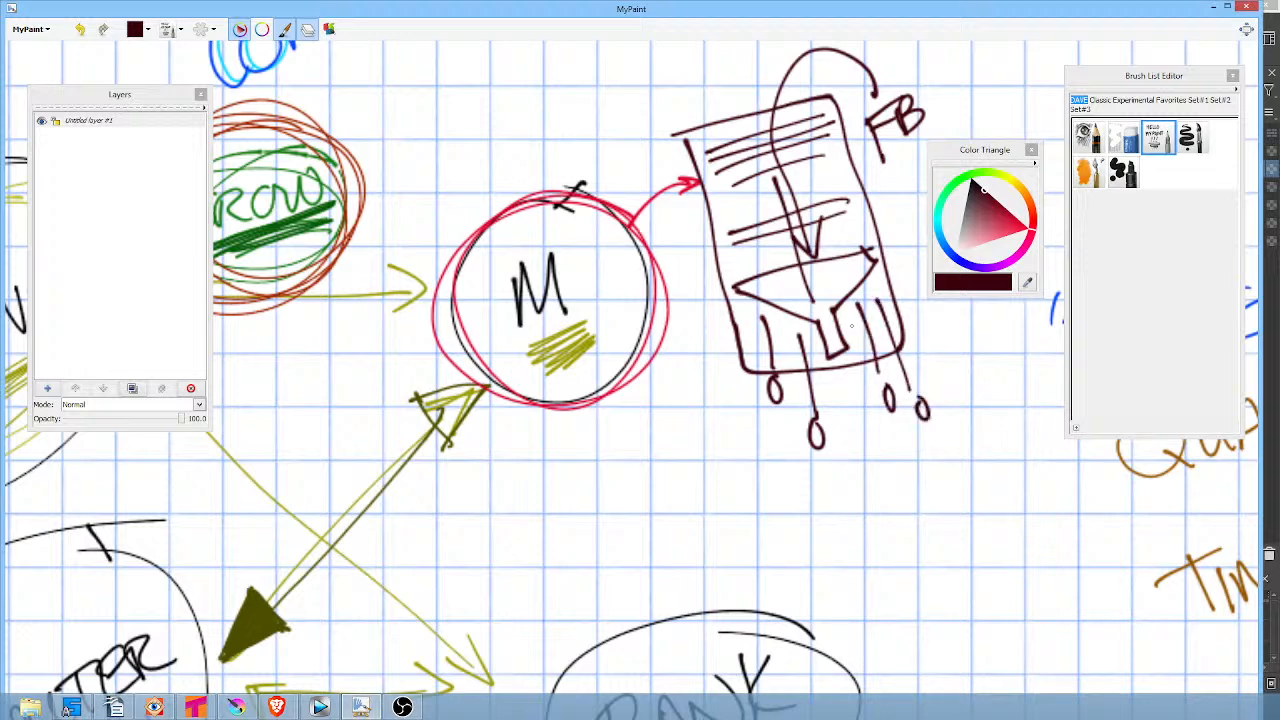
{"action": "mouse_move", "coordinate": [780, 330]}
{"action": "left_mouse_down"}
{"action": "mouse_move", "coordinate": [782, 362]}
{"action": "mouse_move", "coordinate": [789, 339]}
{"action": "left_mouse_up"}
{"action": "left_click_drag", "start_coordinate": [786, 326], "coordinate": [788, 330]}
Set the brush to crimson, fill in the funnel with scribbled strokes and circle the FB label.
{"action": "left_click_drag", "start_coordinate": [807, 199], "coordinate": [782, 161]}
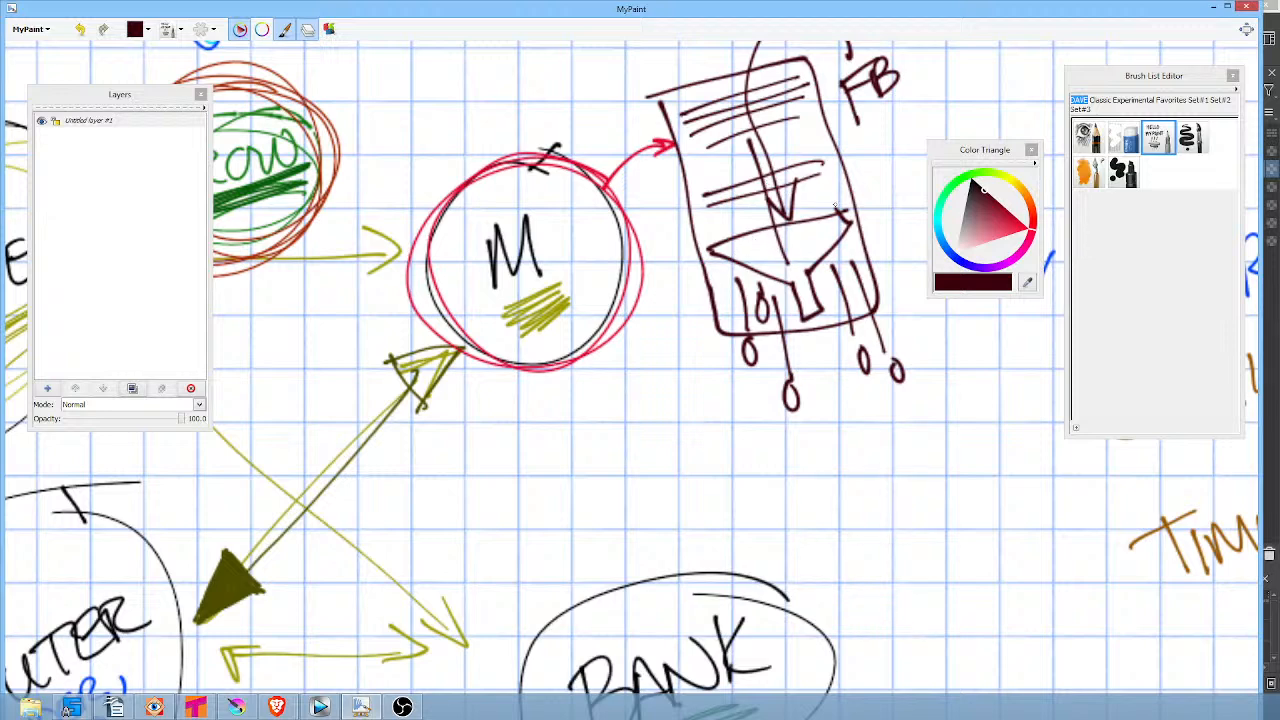
{"action": "left_click", "coordinate": [1010, 218]}
{"action": "mouse_move", "coordinate": [738, 256]}
{"action": "left_mouse_down"}
{"action": "mouse_move", "coordinate": [801, 230]}
{"action": "mouse_move", "coordinate": [825, 238]}
{"action": "mouse_move", "coordinate": [808, 312]}
{"action": "mouse_move", "coordinate": [740, 256]}
{"action": "mouse_move", "coordinate": [812, 262]}
{"action": "mouse_move", "coordinate": [786, 259]}
{"action": "mouse_move", "coordinate": [798, 240]}
{"action": "left_mouse_up"}
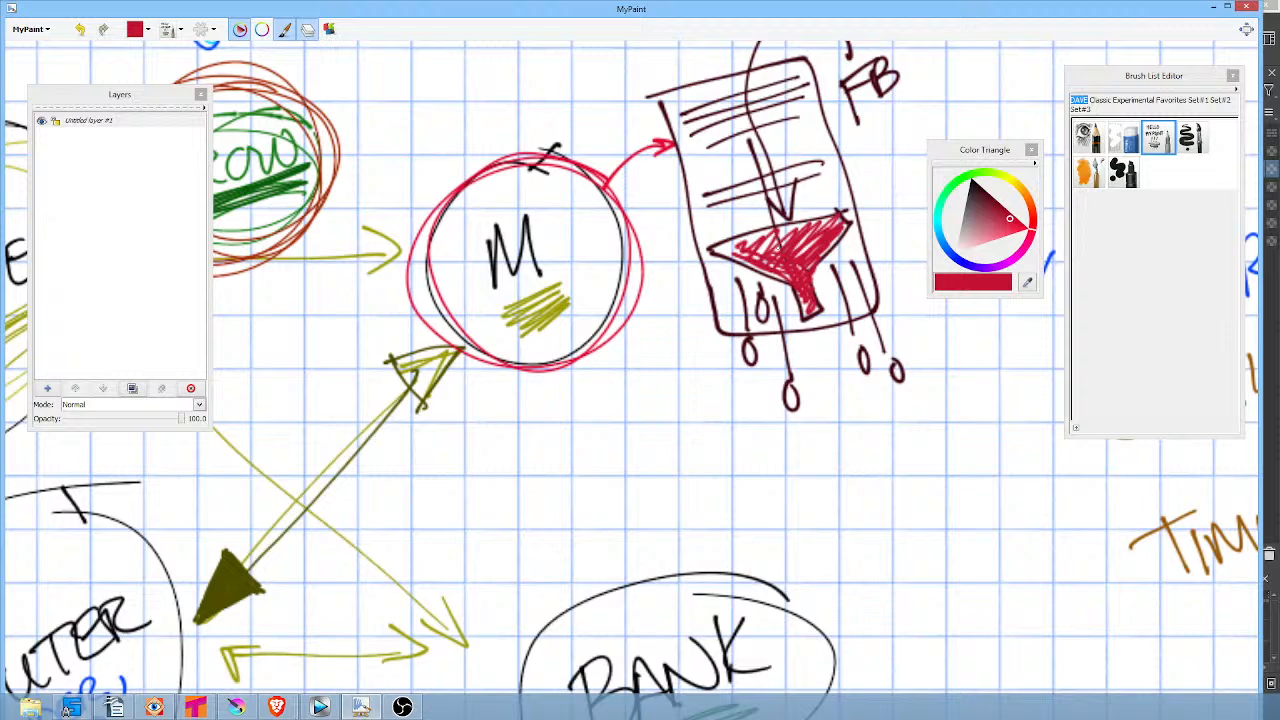
{"action": "left_click_drag", "start_coordinate": [888, 153], "coordinate": [848, 209]}
{"action": "left_click_drag", "start_coordinate": [868, 121], "coordinate": [804, 112]}
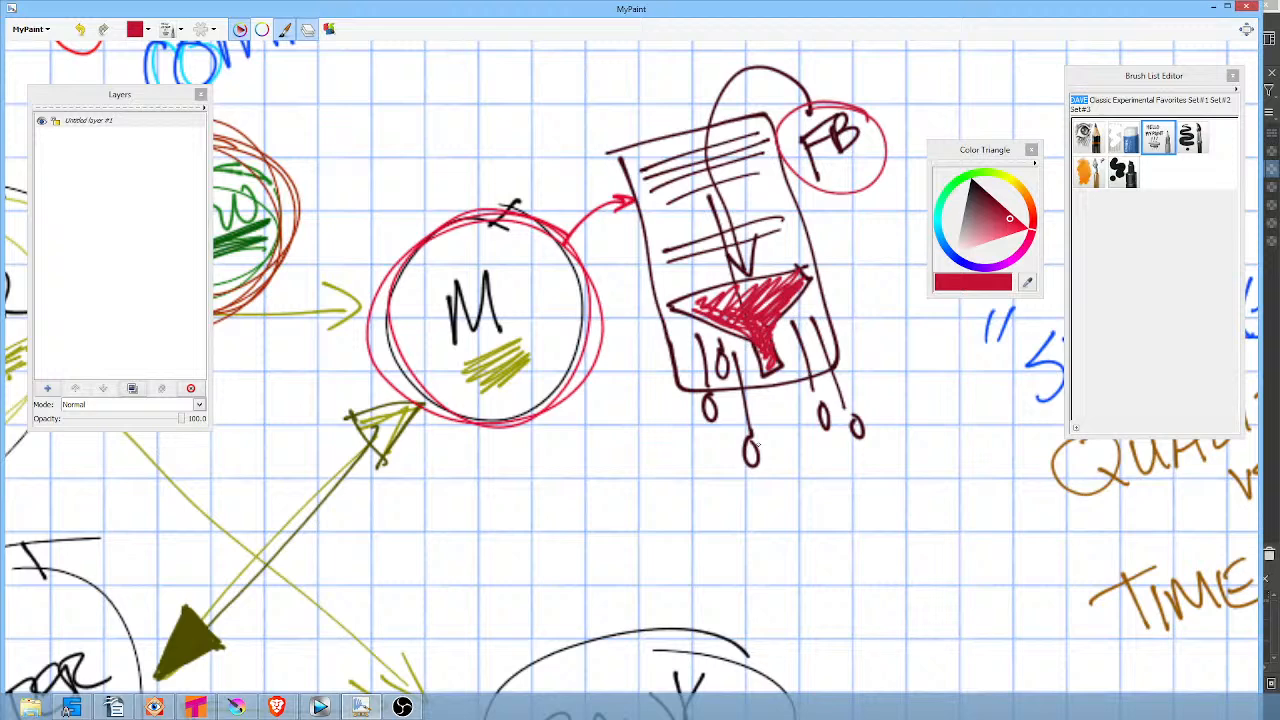
Draw a crimson arrow pointing at the page's lower edge and sketch a stack of banknotes at its tail.
{"action": "mouse_move", "coordinate": [557, 452]}
{"action": "left_mouse_down"}
{"action": "mouse_move", "coordinate": [648, 372]}
{"action": "mouse_move", "coordinate": [645, 392]}
{"action": "left_mouse_up"}
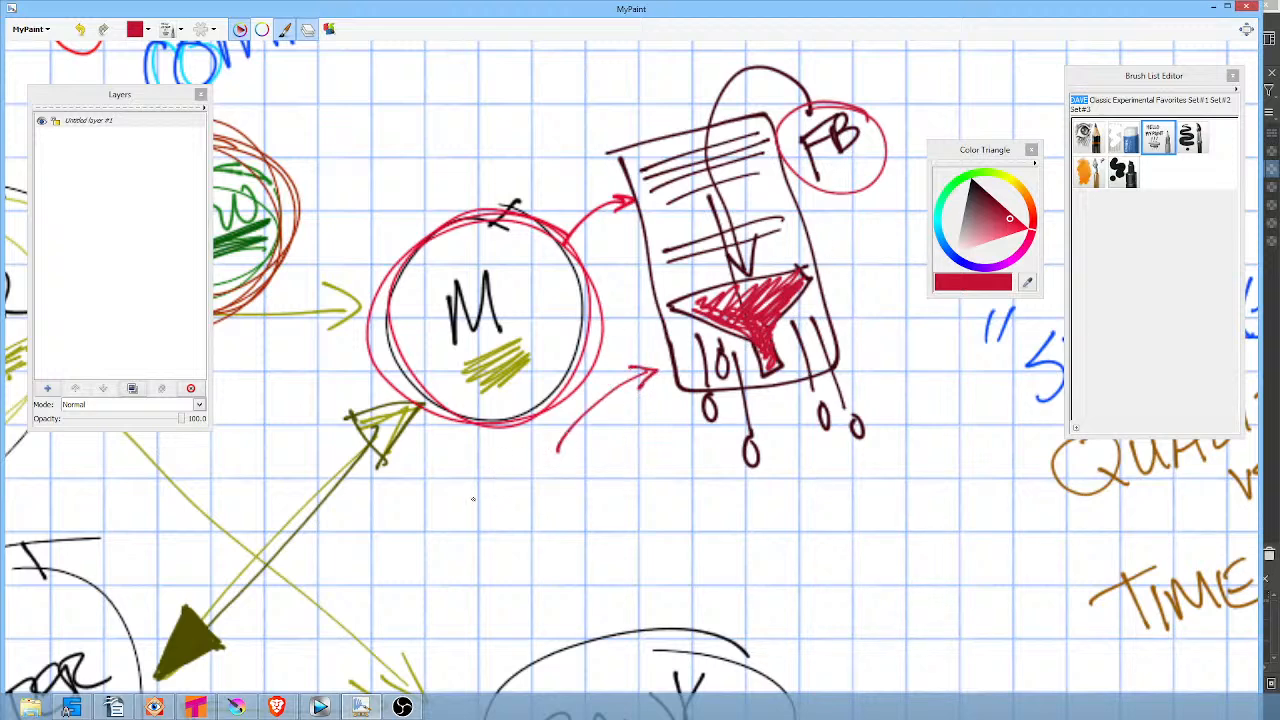
{"action": "mouse_move", "coordinate": [473, 498]}
{"action": "left_mouse_down"}
{"action": "mouse_move", "coordinate": [584, 488]}
{"action": "mouse_move", "coordinate": [580, 510]}
{"action": "mouse_move", "coordinate": [566, 470]}
{"action": "mouse_move", "coordinate": [503, 502]}
{"action": "mouse_move", "coordinate": [522, 480]}
{"action": "mouse_move", "coordinate": [555, 512]}
{"action": "left_mouse_up"}
{"action": "left_click_drag", "start_coordinate": [472, 516], "coordinate": [563, 578]}
{"action": "mouse_move", "coordinate": [563, 572]}
{"action": "left_mouse_down"}
{"action": "mouse_move", "coordinate": [621, 537]}
{"action": "mouse_move", "coordinate": [598, 513]}
{"action": "left_mouse_up"}
{"action": "left_click_drag", "start_coordinate": [471, 501], "coordinate": [495, 490]}
Set the brush to black and add outlines and hatching to the banknote stack.
{"action": "left_click", "coordinate": [972, 183]}
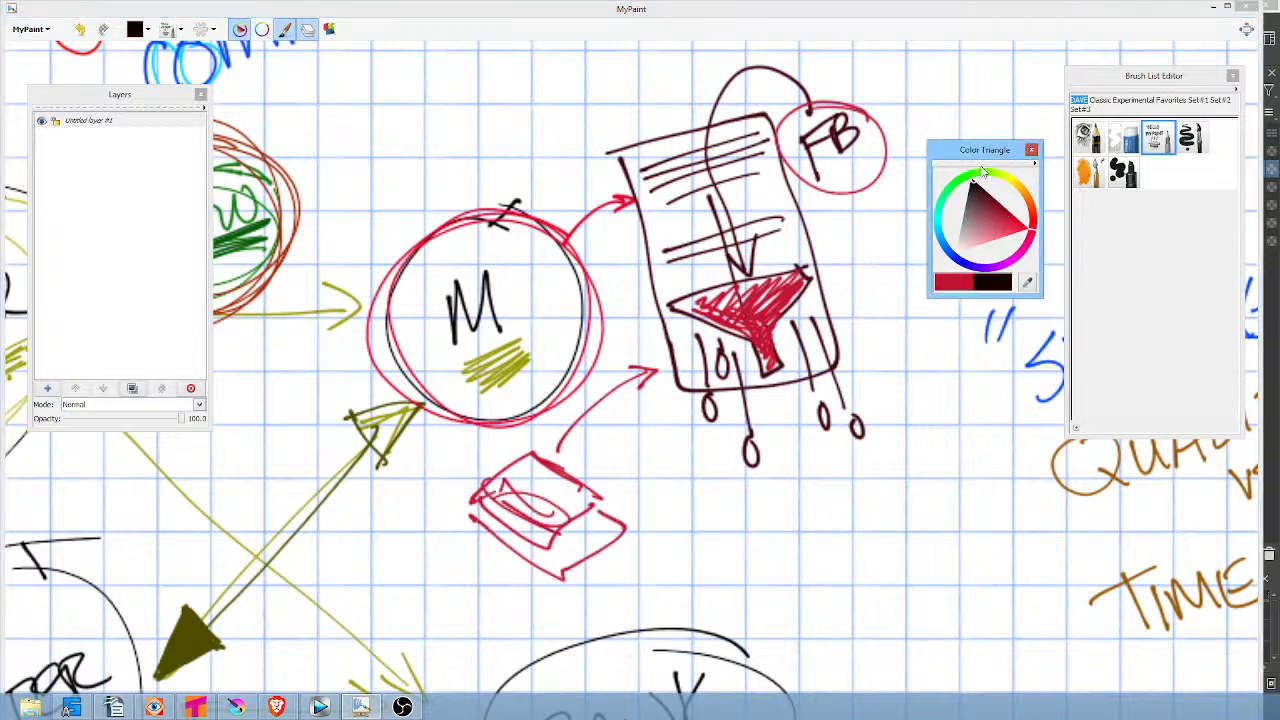
{"action": "mouse_move", "coordinate": [546, 548]}
{"action": "left_mouse_down"}
{"action": "mouse_move", "coordinate": [606, 518]}
{"action": "mouse_move", "coordinate": [618, 526]}
{"action": "mouse_move", "coordinate": [512, 530]}
{"action": "mouse_move", "coordinate": [503, 518]}
{"action": "left_mouse_up"}
{"action": "mouse_move", "coordinate": [532, 466]}
{"action": "left_mouse_down"}
{"action": "mouse_move", "coordinate": [514, 481]}
{"action": "mouse_move", "coordinate": [548, 507]}
{"action": "left_mouse_up"}
{"action": "mouse_move", "coordinate": [532, 452]}
{"action": "left_mouse_down"}
{"action": "mouse_move", "coordinate": [596, 497]}
{"action": "mouse_move", "coordinate": [480, 492]}
{"action": "mouse_move", "coordinate": [560, 548]}
{"action": "mouse_move", "coordinate": [594, 510]}
{"action": "left_mouse_up"}
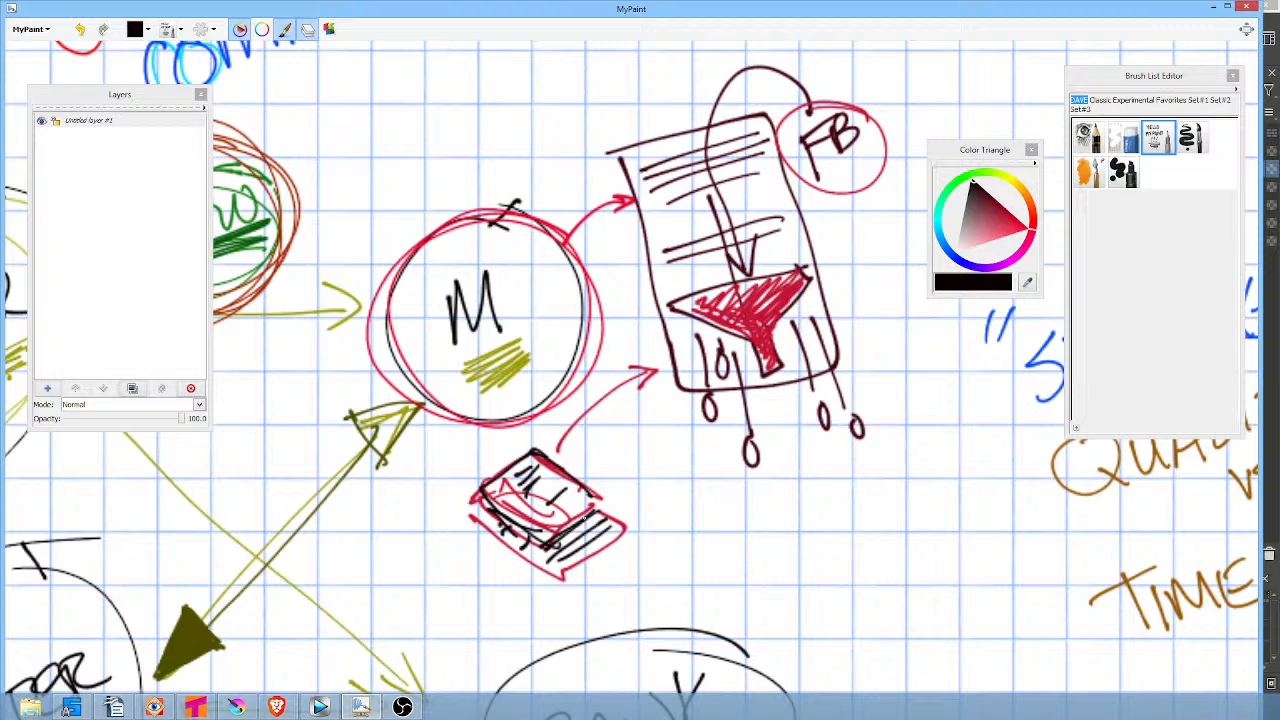
Darken the arrow beside the banknote stack with a dot at its tail, and fill in the small loops beneath the funnel.
{"action": "left_click_drag", "start_coordinate": [558, 449], "coordinate": [614, 388]}
{"action": "mouse_move", "coordinate": [713, 399]}
{"action": "left_mouse_down"}
{"action": "mouse_move", "coordinate": [712, 415]}
{"action": "mouse_move", "coordinate": [708, 397]}
{"action": "left_mouse_up"}
{"action": "mouse_move", "coordinate": [703, 353]}
{"action": "left_mouse_down"}
{"action": "mouse_move", "coordinate": [706, 394]}
{"action": "mouse_move", "coordinate": [726, 376]}
{"action": "left_mouse_up"}
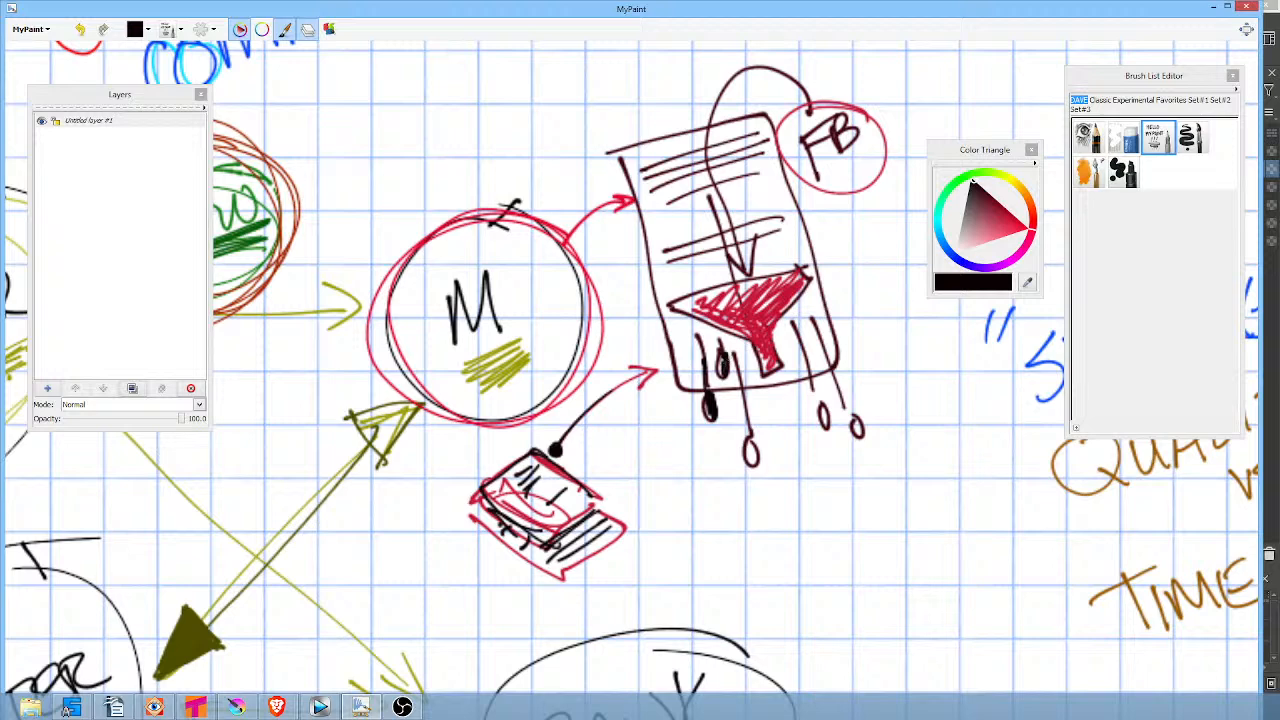
{"action": "left_click_drag", "start_coordinate": [750, 438], "coordinate": [752, 462]}
{"action": "left_click_drag", "start_coordinate": [826, 404], "coordinate": [828, 422]}
{"action": "mouse_move", "coordinate": [808, 344]}
{"action": "left_mouse_down"}
{"action": "mouse_move", "coordinate": [828, 406]}
{"action": "mouse_move", "coordinate": [856, 432]}
{"action": "mouse_move", "coordinate": [818, 314]}
{"action": "left_mouse_up"}
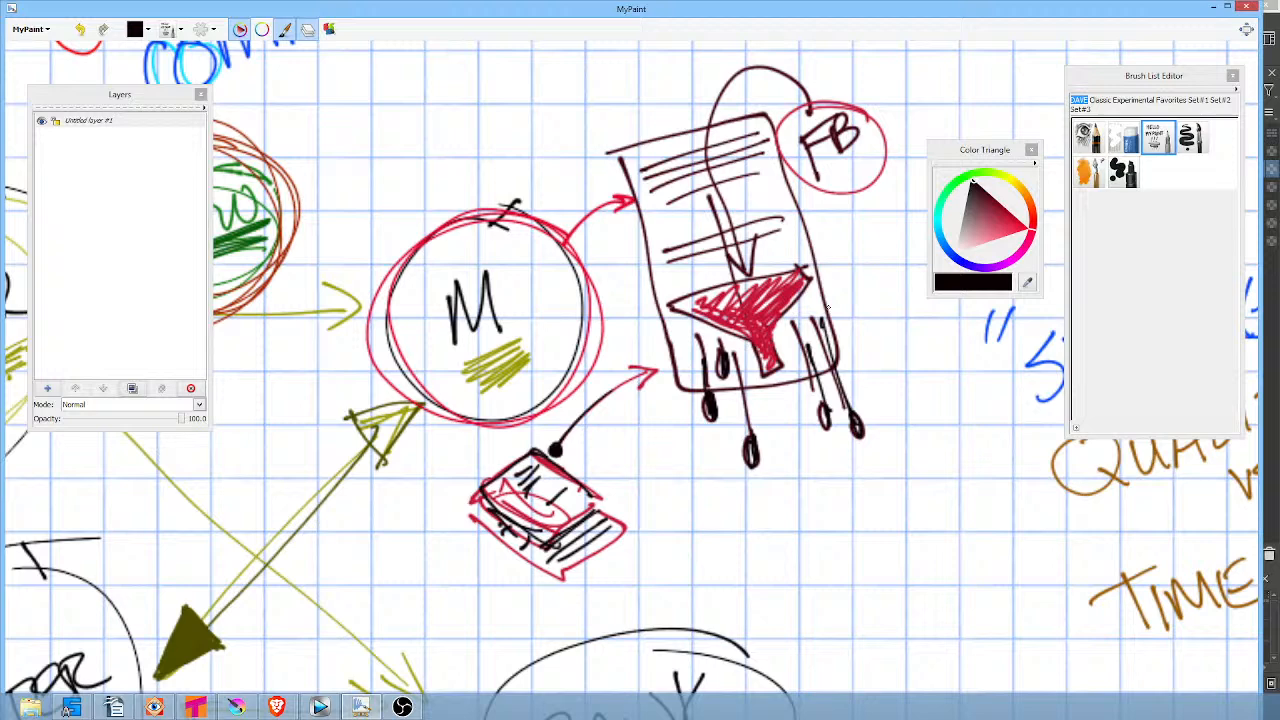
Draw two black arrows pointing into the M circle, one from above and one from the right.
{"action": "mouse_move", "coordinate": [521, 132]}
{"action": "left_mouse_down"}
{"action": "mouse_move", "coordinate": [491, 248]}
{"action": "mouse_move", "coordinate": [510, 240]}
{"action": "left_mouse_up"}
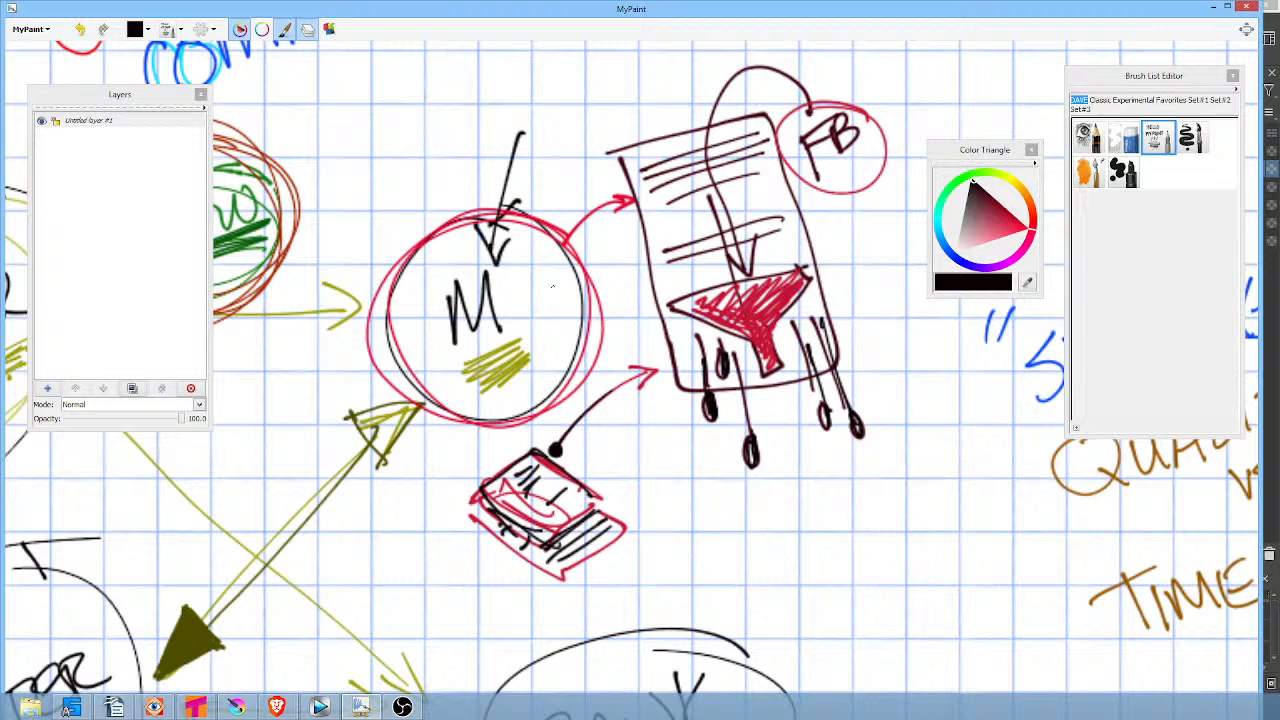
{"action": "mouse_move", "coordinate": [518, 300]}
{"action": "left_mouse_down"}
{"action": "mouse_move", "coordinate": [545, 322]}
{"action": "mouse_move", "coordinate": [518, 300]}
{"action": "left_mouse_up"}
{"action": "left_click_drag", "start_coordinate": [522, 298], "coordinate": [634, 337]}
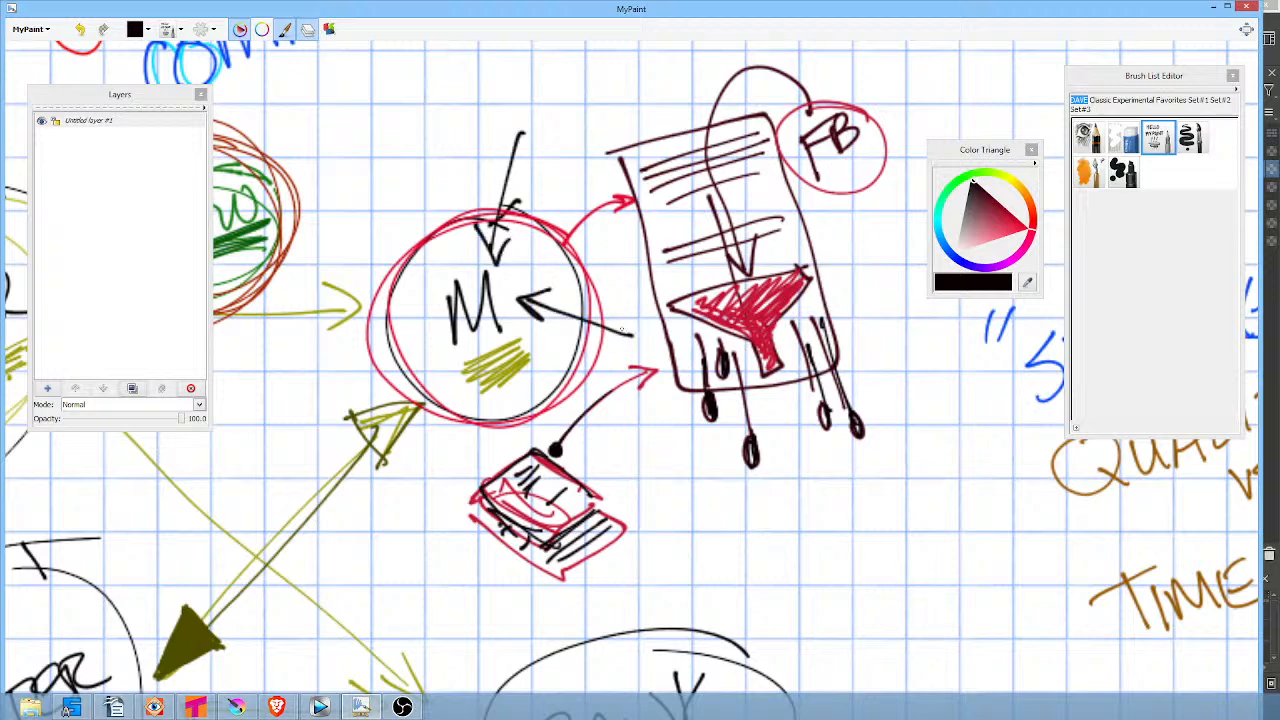
Scribble black over the funnel's lower part and draw an arrow from its spout down to a sketched telephone.
{"action": "mouse_move", "coordinate": [708, 312]}
{"action": "left_mouse_down"}
{"action": "mouse_move", "coordinate": [745, 308]}
{"action": "mouse_move", "coordinate": [766, 330]}
{"action": "mouse_move", "coordinate": [764, 366]}
{"action": "mouse_move", "coordinate": [790, 428]}
{"action": "left_mouse_up"}
{"action": "left_click_drag", "start_coordinate": [790, 437], "coordinate": [808, 446]}
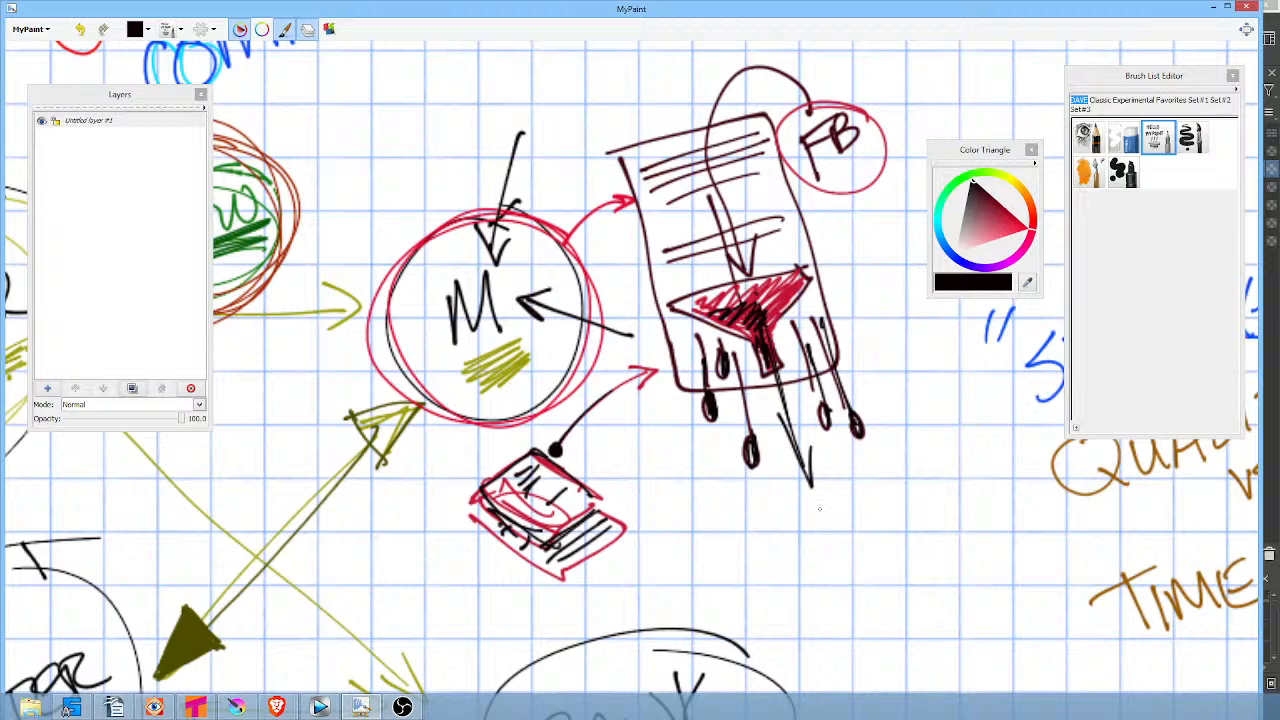
{"action": "mouse_move", "coordinate": [788, 528]}
{"action": "left_mouse_down"}
{"action": "mouse_move", "coordinate": [794, 516]}
{"action": "mouse_move", "coordinate": [890, 530]}
{"action": "left_mouse_up"}
{"action": "mouse_move", "coordinate": [792, 514]}
{"action": "left_mouse_down"}
{"action": "mouse_move", "coordinate": [868, 531]}
{"action": "mouse_move", "coordinate": [870, 544]}
{"action": "mouse_move", "coordinate": [896, 527]}
{"action": "mouse_move", "coordinate": [842, 536]}
{"action": "mouse_move", "coordinate": [812, 521]}
{"action": "mouse_move", "coordinate": [858, 530]}
{"action": "mouse_move", "coordinate": [782, 558]}
{"action": "mouse_move", "coordinate": [785, 610]}
{"action": "mouse_move", "coordinate": [890, 607]}
{"action": "mouse_move", "coordinate": [901, 595]}
{"action": "mouse_move", "coordinate": [891, 554]}
{"action": "left_mouse_up"}
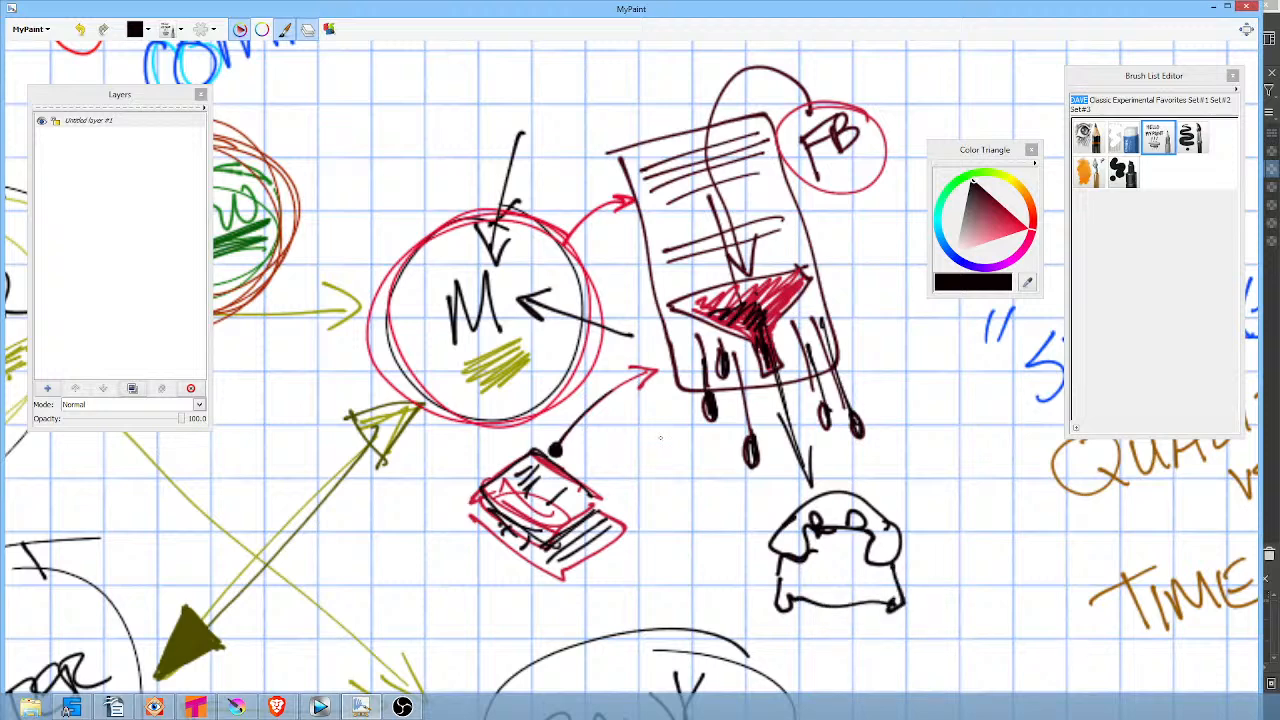
Set the brush to light blue and circle the banknote stack several times.
{"action": "left_click", "coordinate": [1020, 222]}
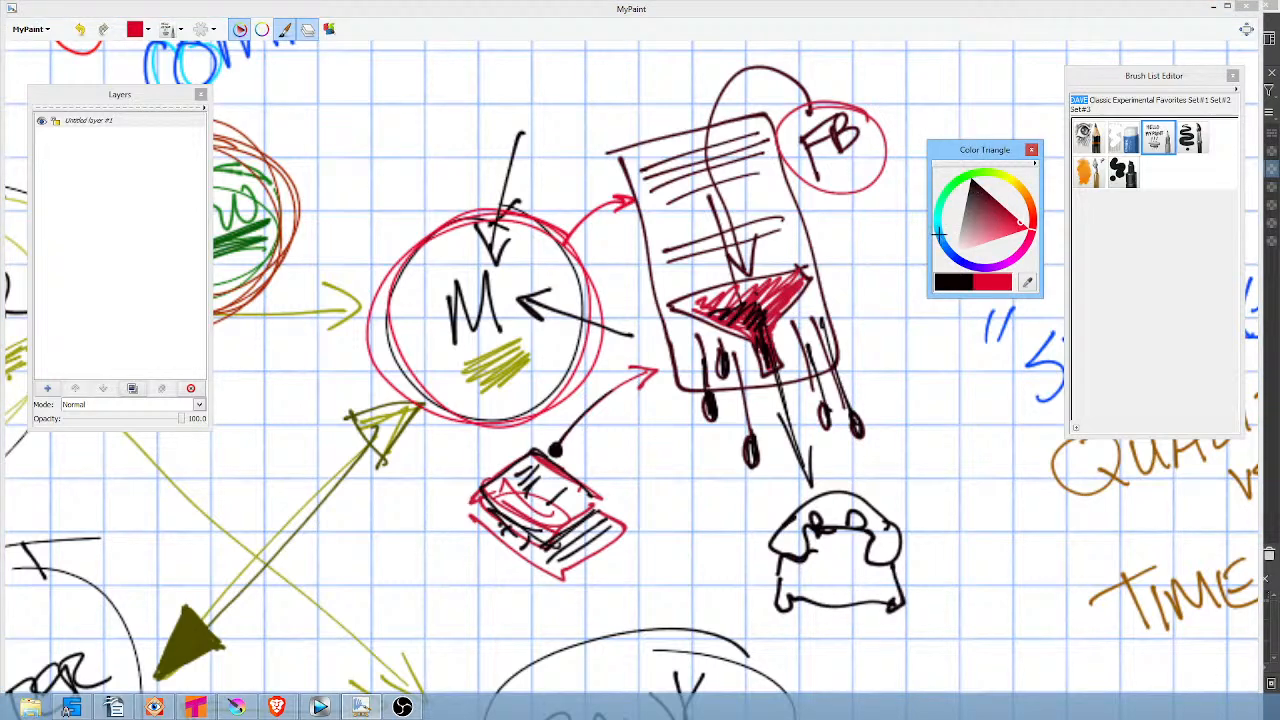
{"action": "left_click", "coordinate": [940, 232]}
{"action": "mouse_move", "coordinate": [630, 486]}
{"action": "left_mouse_down"}
{"action": "mouse_move", "coordinate": [555, 425]}
{"action": "mouse_move", "coordinate": [675, 480]}
{"action": "mouse_move", "coordinate": [613, 430]}
{"action": "mouse_move", "coordinate": [660, 478]}
{"action": "mouse_move", "coordinate": [640, 555]}
{"action": "left_mouse_up"}
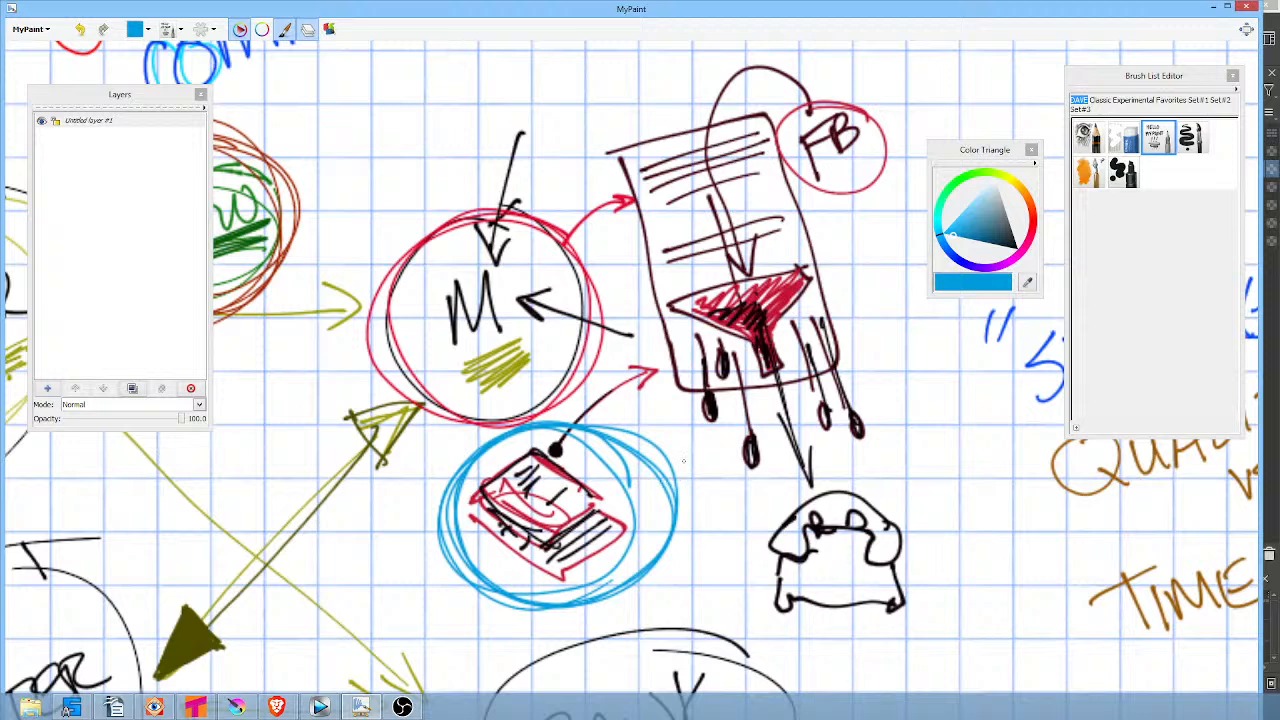
Set the brush to dark teal and draw question marks along the left and lower sides of the banknote circle.
{"action": "left_click", "coordinate": [985, 238]}
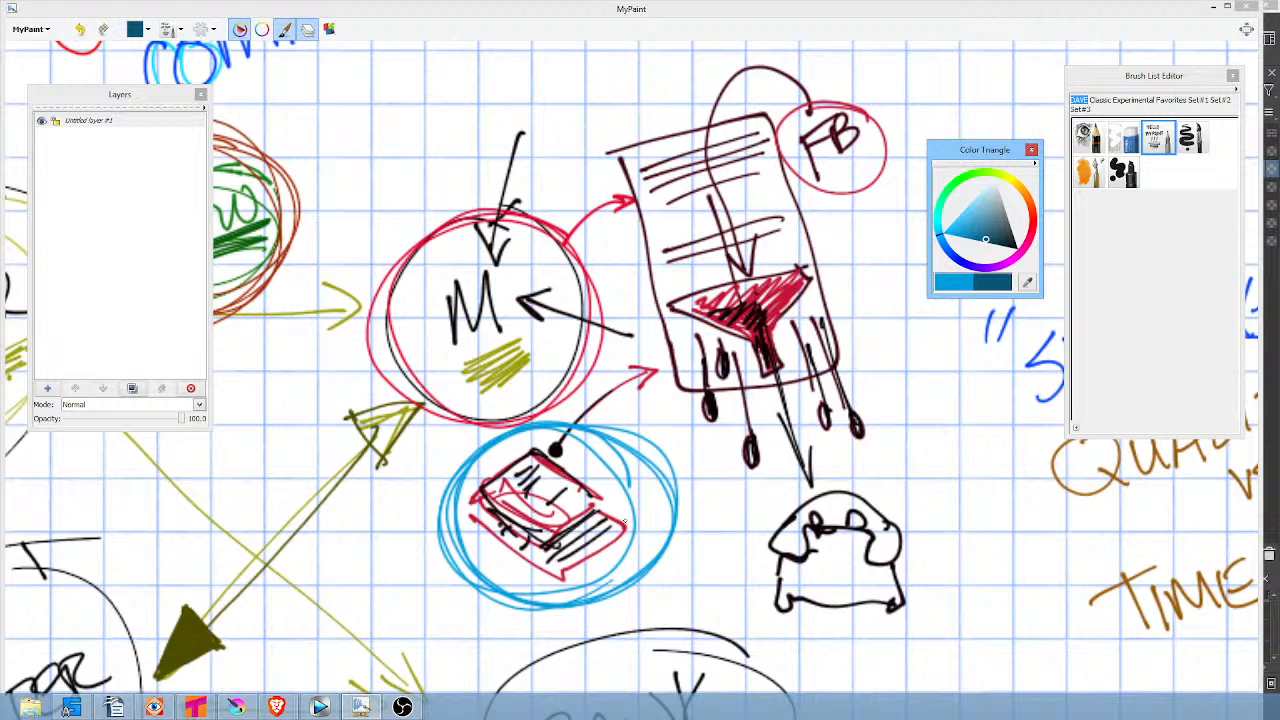
{"action": "left_click_drag", "start_coordinate": [404, 538], "coordinate": [416, 508]}
{"action": "mouse_move", "coordinate": [436, 600]}
{"action": "left_mouse_down"}
{"action": "mouse_move", "coordinate": [440, 540]}
{"action": "mouse_move", "coordinate": [458, 545]}
{"action": "left_mouse_up"}
{"action": "left_click_drag", "start_coordinate": [476, 600], "coordinate": [505, 560]}
{"action": "left_click_drag", "start_coordinate": [512, 596], "coordinate": [516, 550]}
{"action": "left_click_drag", "start_coordinate": [438, 466], "coordinate": [457, 462]}
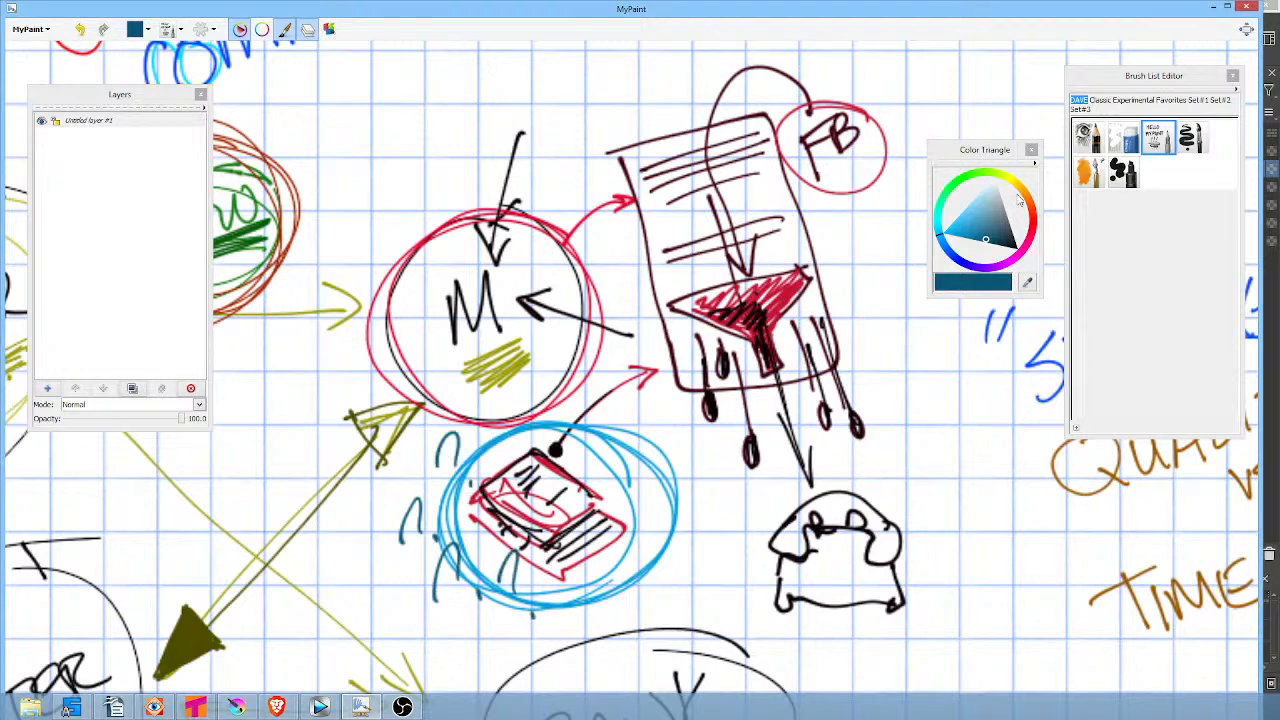
Adjust the brush to a greyer teal and add question marks around the right side and top of the banknote circle.
{"action": "left_click", "coordinate": [991, 231]}
{"action": "left_click_drag", "start_coordinate": [626, 494], "coordinate": [656, 470]}
{"action": "left_click_drag", "start_coordinate": [660, 520], "coordinate": [666, 508]}
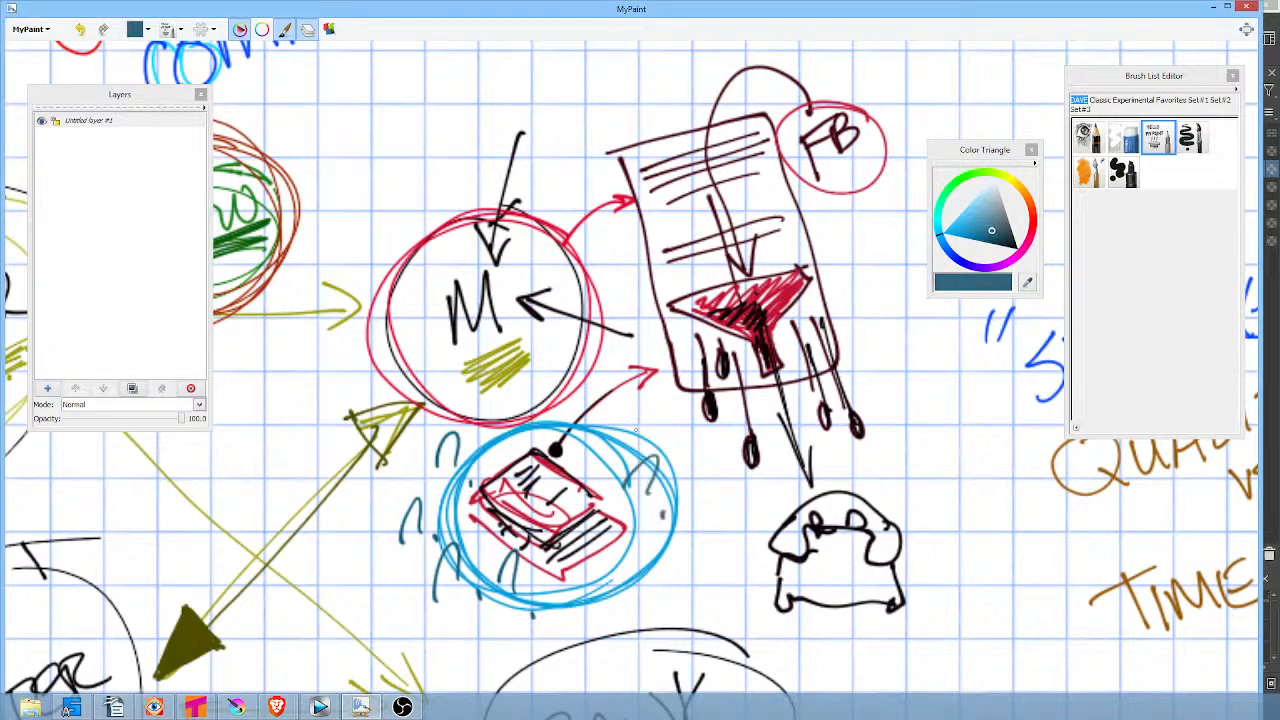
{"action": "left_click_drag", "start_coordinate": [636, 440], "coordinate": [668, 412]}
{"action": "left_click", "coordinate": [690, 458]}
{"action": "left_click_drag", "start_coordinate": [684, 528], "coordinate": [708, 494]}
{"action": "left_click", "coordinate": [706, 558]}
{"action": "left_click_drag", "start_coordinate": [656, 578], "coordinate": [672, 530]}
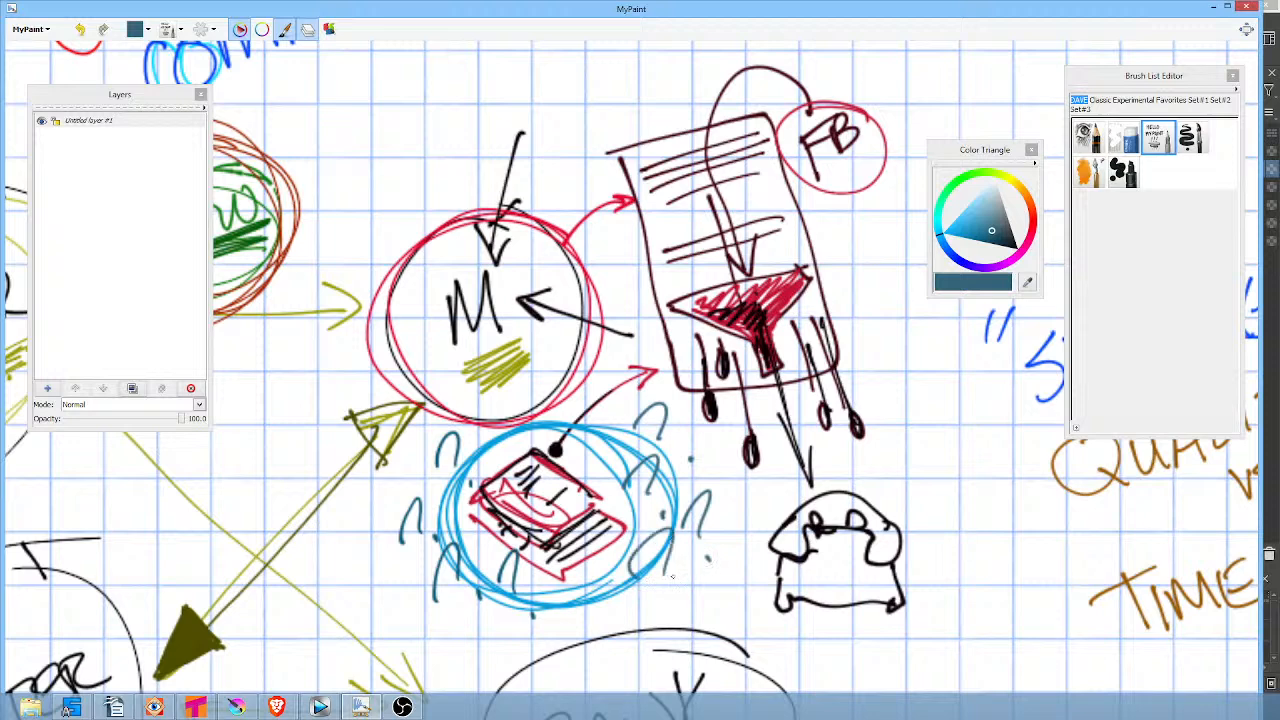
{"action": "left_click_drag", "start_coordinate": [600, 602], "coordinate": [628, 556]}
{"action": "mouse_move", "coordinate": [558, 404]}
{"action": "left_mouse_down"}
{"action": "mouse_move", "coordinate": [597, 392]}
{"action": "mouse_move", "coordinate": [596, 440]}
{"action": "left_mouse_up"}
{"action": "left_click", "coordinate": [596, 450]}
Set the brush to dark slate grey and add a question mark between the M circle and the banknotes.
{"action": "left_click", "coordinate": [1009, 236]}
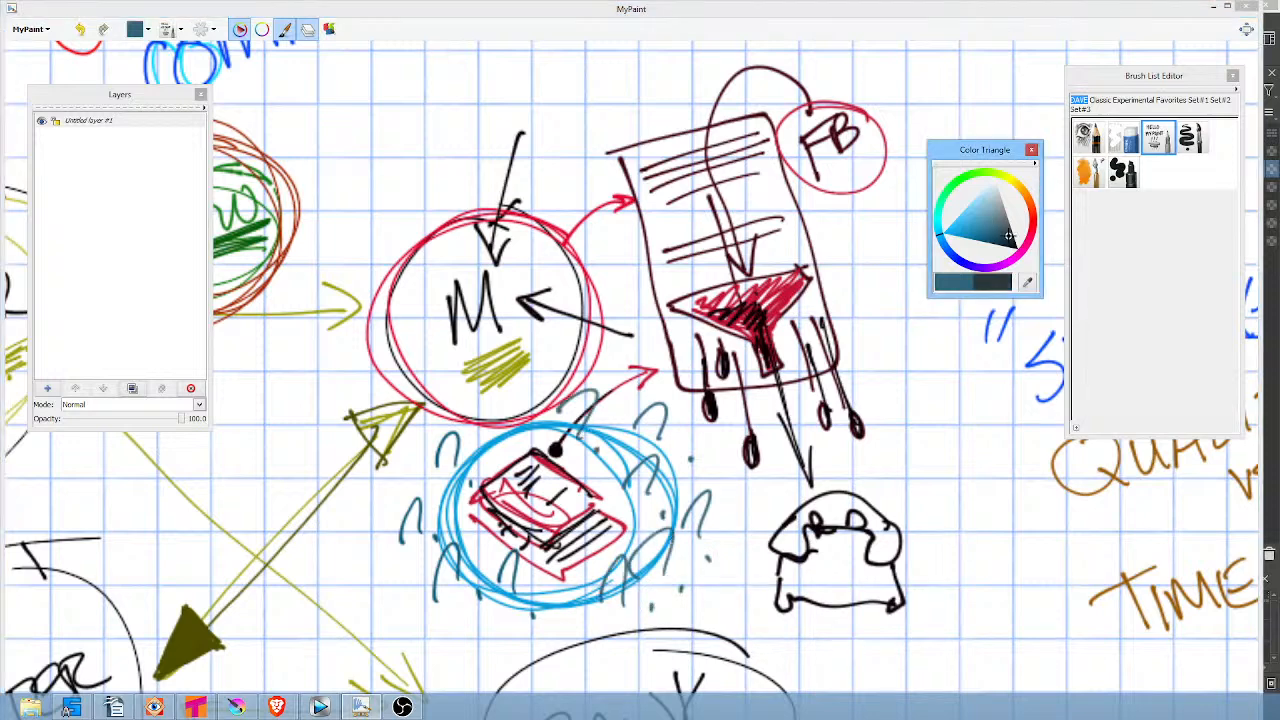
{"action": "left_click_drag", "start_coordinate": [460, 402], "coordinate": [493, 438]}
{"action": "left_click", "coordinate": [506, 441]}
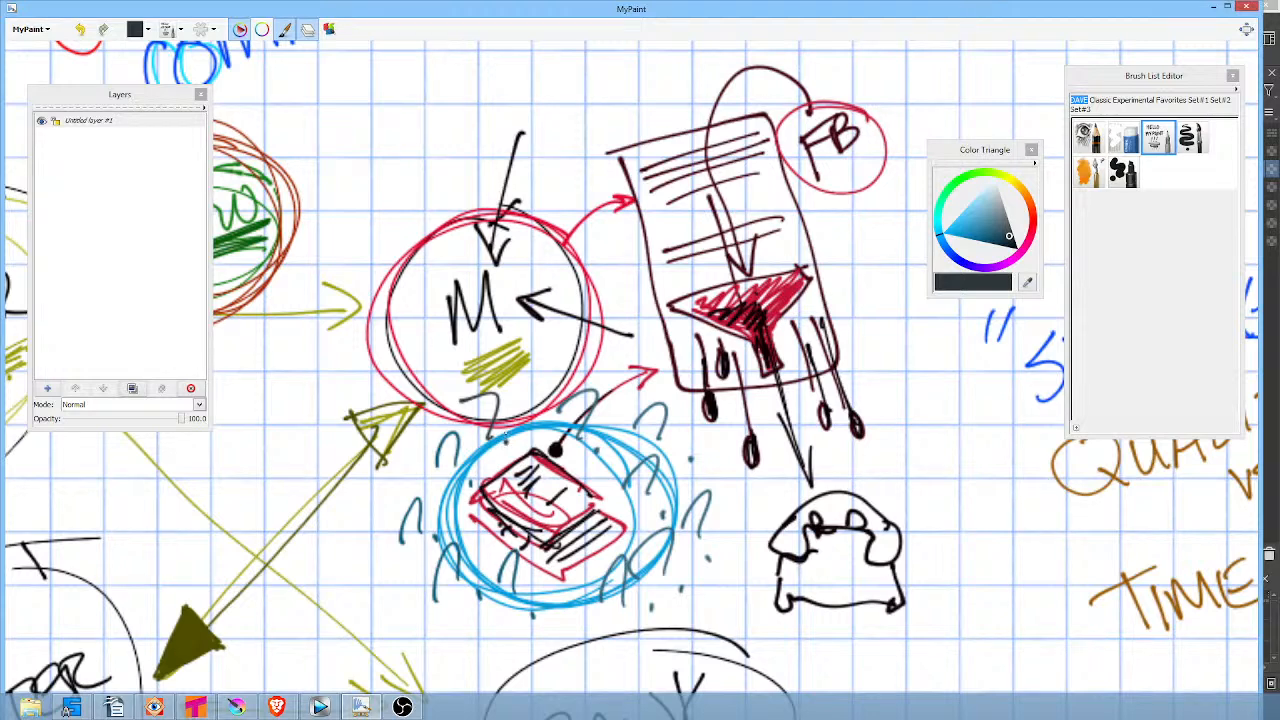
Draw curved double-headed arrows linking the M circle and the banknote circle.
{"action": "mouse_move", "coordinate": [590, 469]}
{"action": "left_mouse_down"}
{"action": "mouse_move", "coordinate": [602, 446]}
{"action": "mouse_move", "coordinate": [577, 357]}
{"action": "left_mouse_up"}
{"action": "mouse_move", "coordinate": [574, 380]}
{"action": "left_mouse_down"}
{"action": "mouse_move", "coordinate": [575, 354]}
{"action": "mouse_move", "coordinate": [592, 378]}
{"action": "left_mouse_up"}
{"action": "left_click_drag", "start_coordinate": [588, 450], "coordinate": [607, 456]}
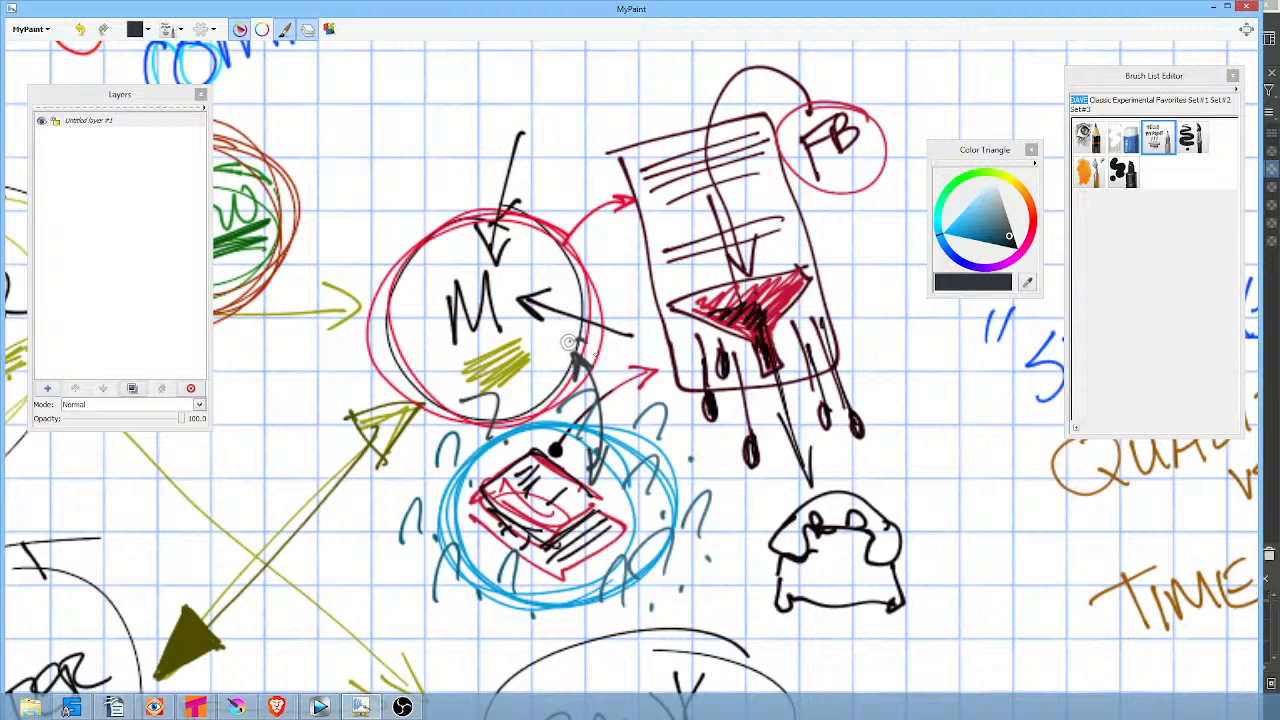
{"action": "left_click_drag", "start_coordinate": [584, 338], "coordinate": [614, 458]}
{"action": "left_click_drag", "start_coordinate": [618, 414], "coordinate": [622, 458]}
{"action": "left_click_drag", "start_coordinate": [578, 358], "coordinate": [592, 326]}
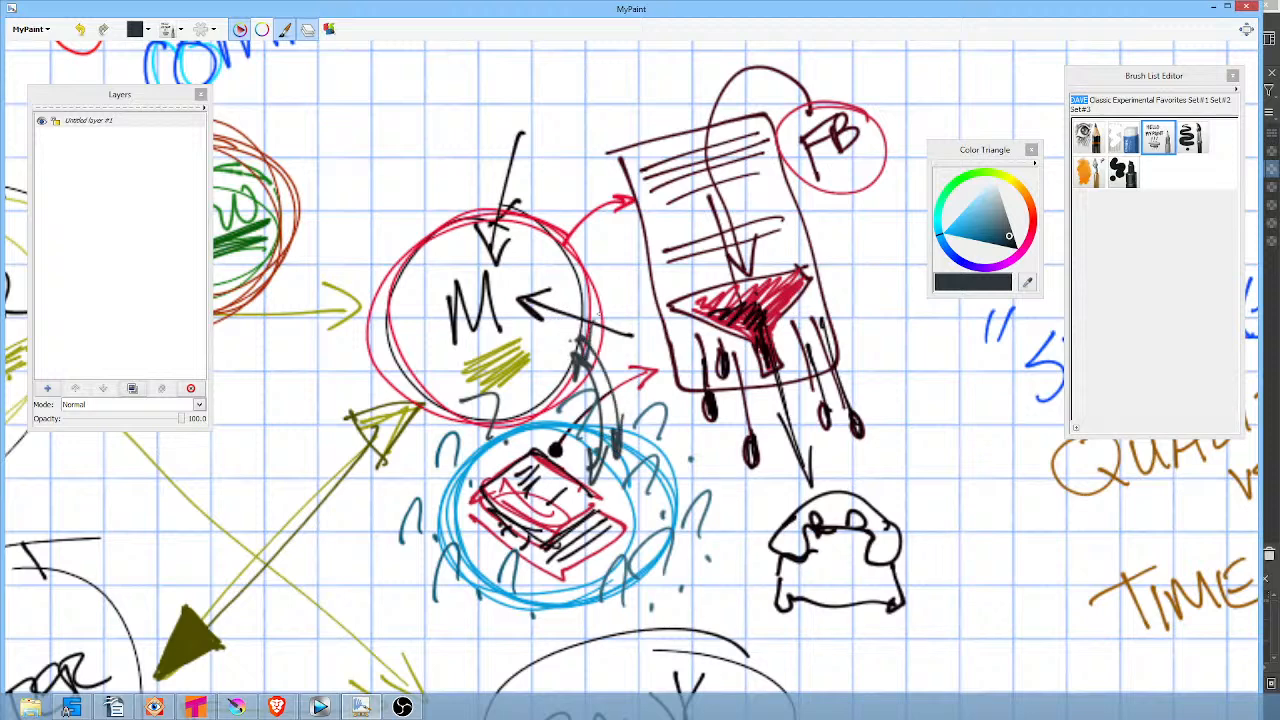
Loop a dark outline around the banknotes and trace the flow over the page into the funnel and down to the telephone.
{"action": "mouse_move", "coordinate": [628, 445]}
{"action": "left_mouse_down"}
{"action": "mouse_move", "coordinate": [590, 615]}
{"action": "mouse_move", "coordinate": [610, 590]}
{"action": "mouse_move", "coordinate": [424, 537]}
{"action": "left_mouse_up"}
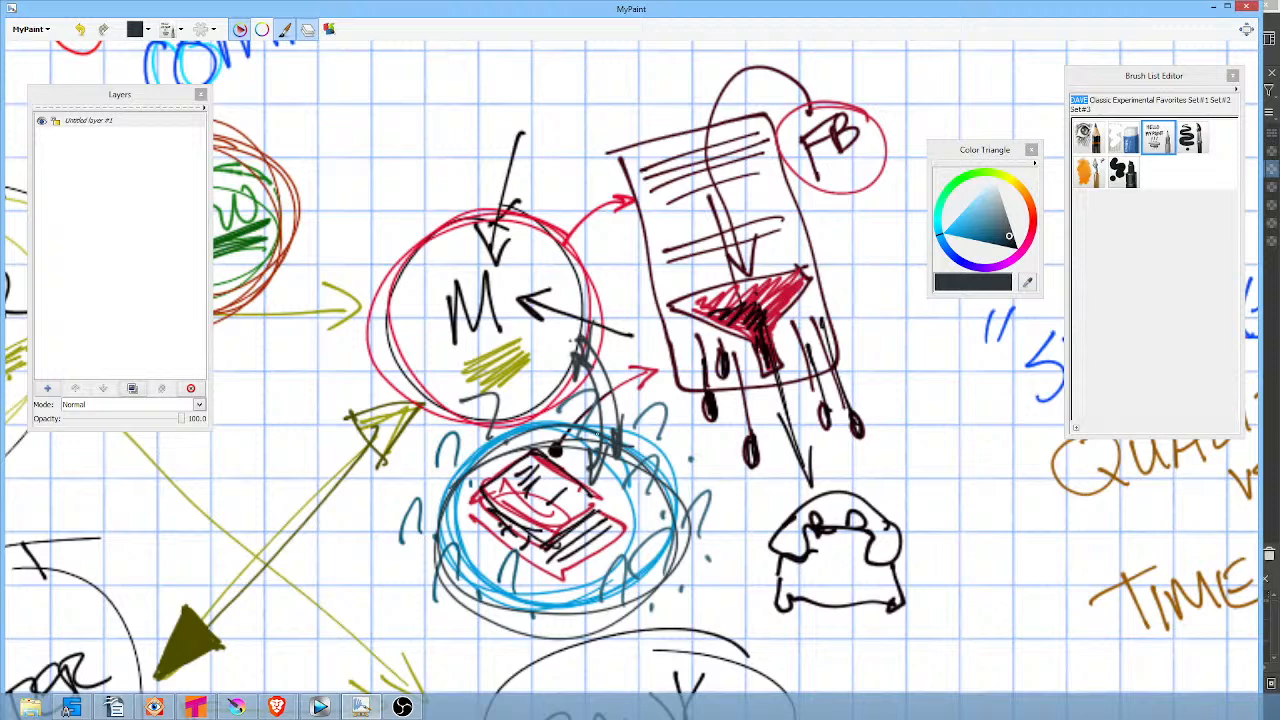
{"action": "mouse_move", "coordinate": [596, 432]}
{"action": "left_mouse_down"}
{"action": "mouse_move", "coordinate": [599, 131]}
{"action": "mouse_move", "coordinate": [752, 245]}
{"action": "mouse_move", "coordinate": [721, 226]}
{"action": "mouse_move", "coordinate": [754, 230]}
{"action": "mouse_move", "coordinate": [766, 274]}
{"action": "left_mouse_up"}
{"action": "mouse_move", "coordinate": [676, 130]}
{"action": "left_mouse_down"}
{"action": "mouse_move", "coordinate": [728, 276]}
{"action": "mouse_move", "coordinate": [730, 250]}
{"action": "left_mouse_up"}
{"action": "mouse_move", "coordinate": [772, 366]}
{"action": "left_mouse_down"}
{"action": "mouse_move", "coordinate": [816, 452]}
{"action": "mouse_move", "coordinate": [803, 461]}
{"action": "mouse_move", "coordinate": [811, 481]}
{"action": "mouse_move", "coordinate": [801, 476]}
{"action": "mouse_move", "coordinate": [813, 452]}
{"action": "mouse_move", "coordinate": [798, 464]}
{"action": "mouse_move", "coordinate": [812, 492]}
{"action": "left_mouse_up"}
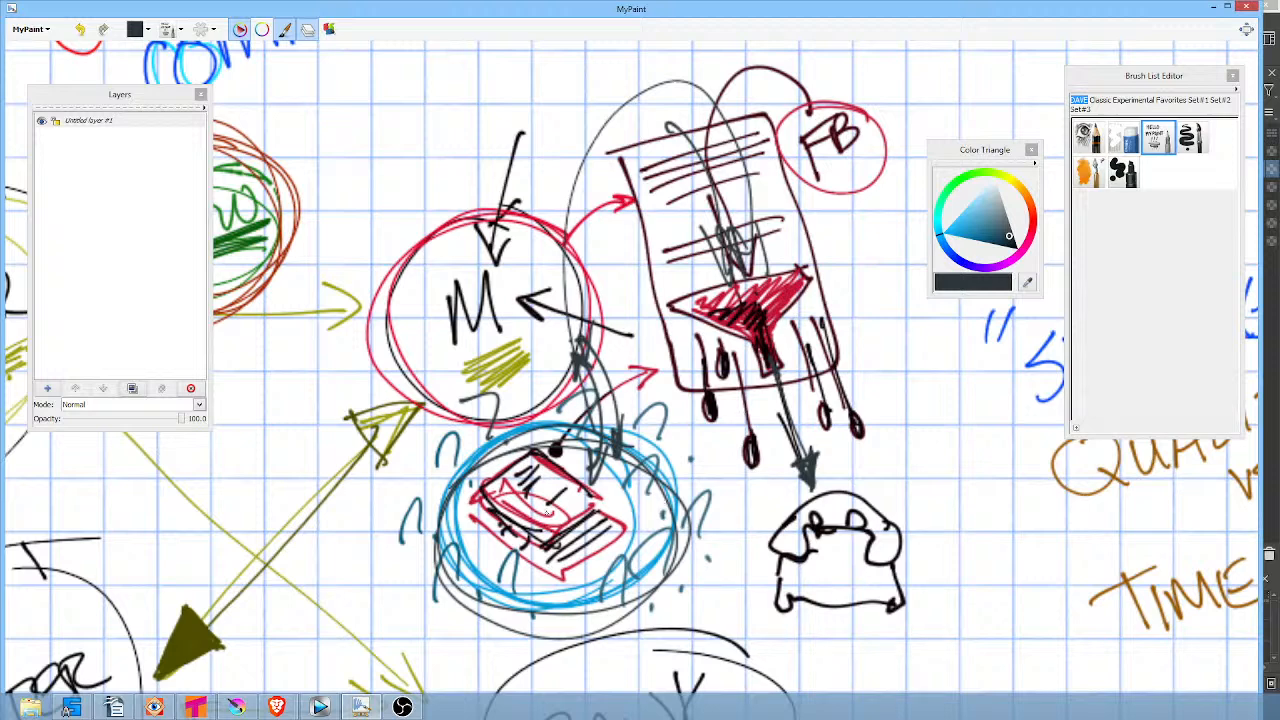
Write "$15" beside the banknote circle and draw a ring around it.
{"action": "mouse_move", "coordinate": [362, 538]}
{"action": "left_mouse_down"}
{"action": "mouse_move", "coordinate": [348, 552]}
{"action": "mouse_move", "coordinate": [358, 580]}
{"action": "mouse_move", "coordinate": [382, 524]}
{"action": "left_mouse_up"}
{"action": "left_click_drag", "start_coordinate": [390, 520], "coordinate": [406, 540]}
{"action": "mouse_move", "coordinate": [408, 488]}
{"action": "left_mouse_down"}
{"action": "mouse_move", "coordinate": [336, 572]}
{"action": "mouse_move", "coordinate": [348, 515]}
{"action": "left_mouse_up"}
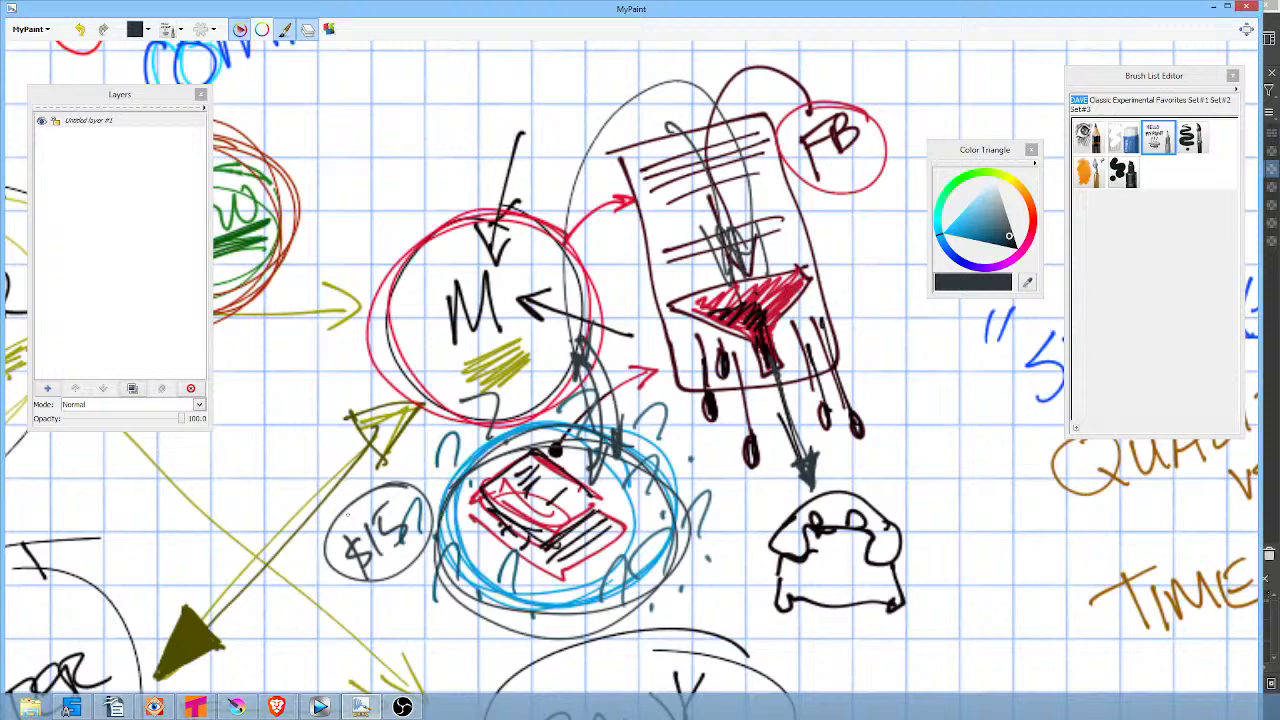
Set the brush to orange-red and draw an arrow down the page into the funnel.
{"action": "left_click_drag", "start_coordinate": [348, 515], "coordinate": [365, 446]}
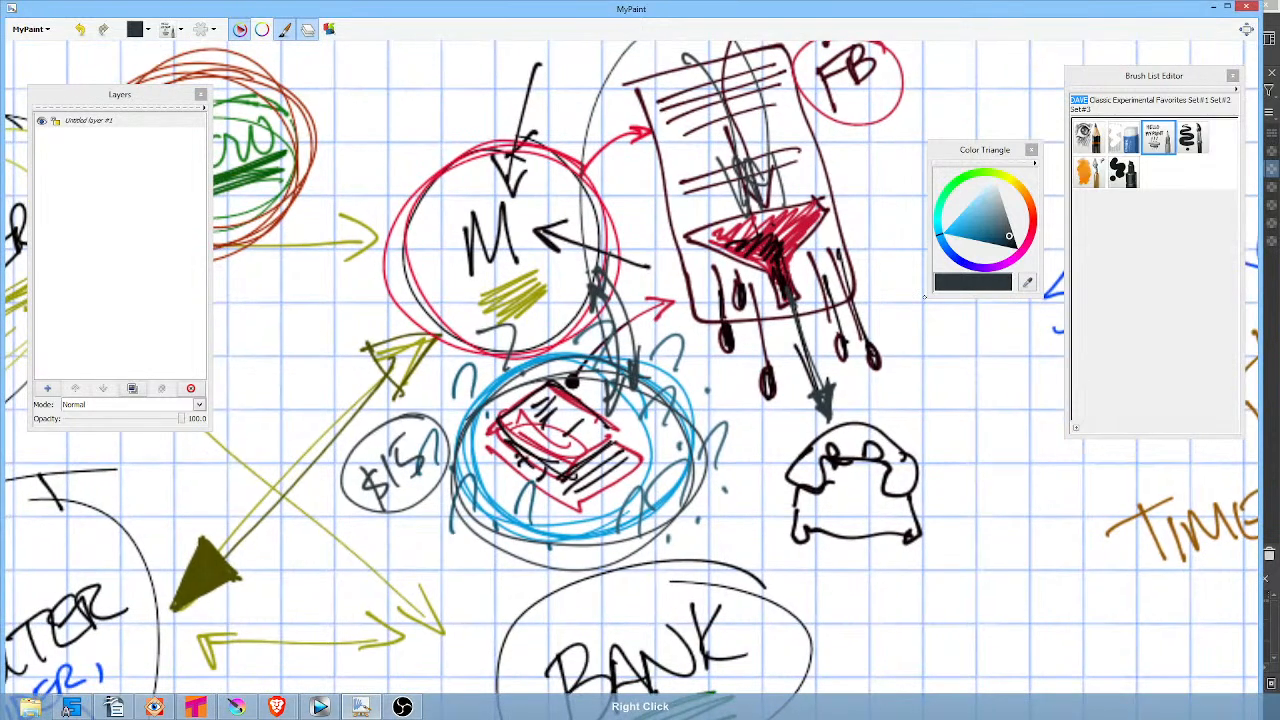
{"action": "left_click", "coordinate": [947, 232]}
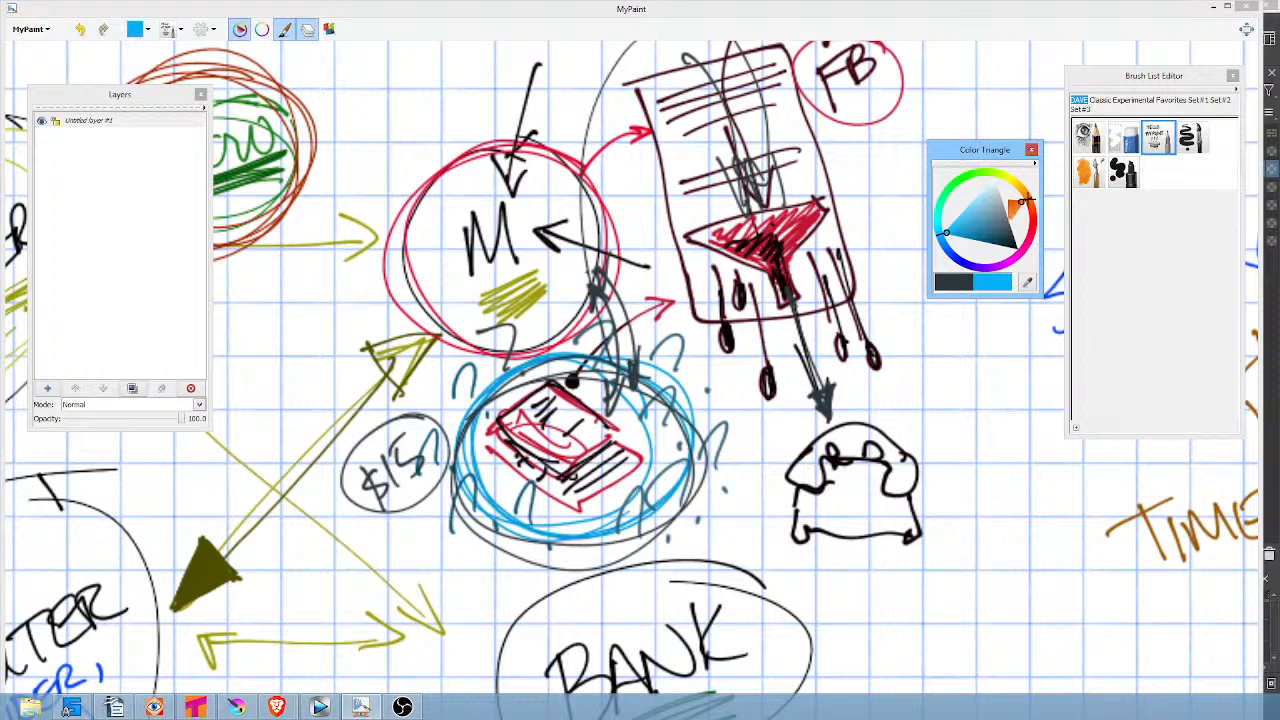
{"action": "left_click", "coordinate": [1030, 209]}
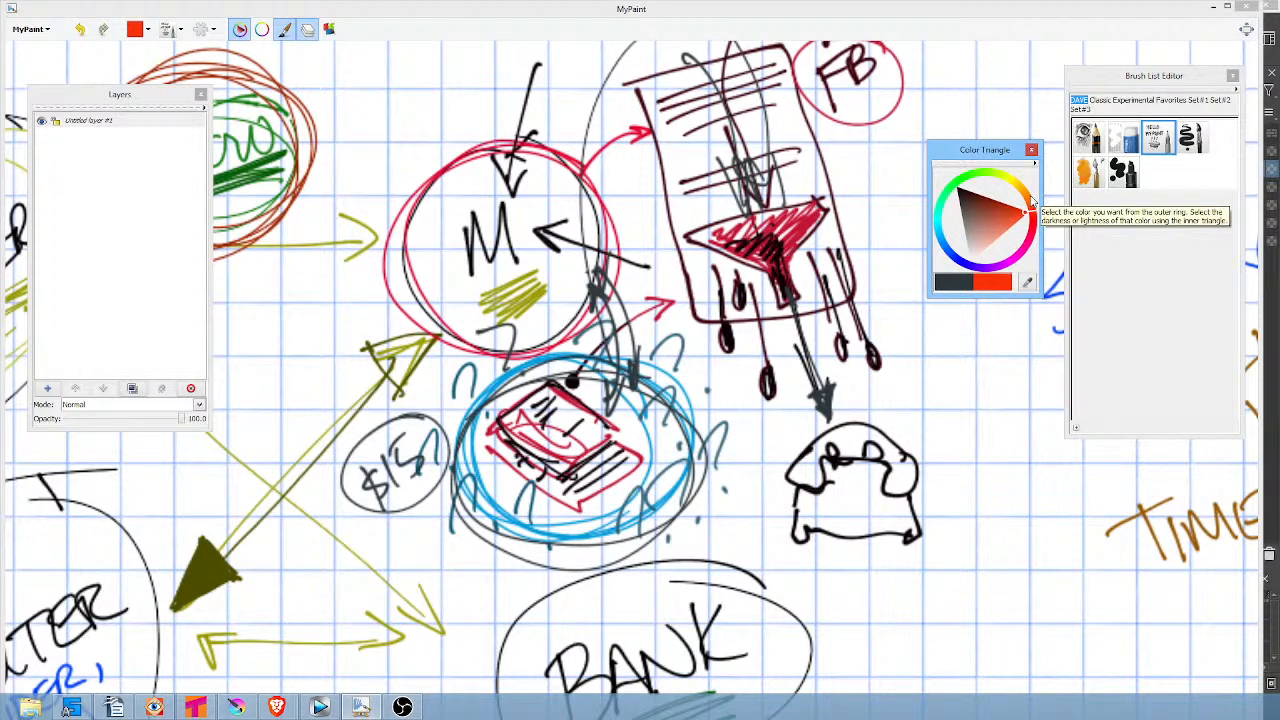
{"action": "mouse_move", "coordinate": [852, 111]}
{"action": "left_mouse_down"}
{"action": "mouse_move", "coordinate": [866, 163]}
{"action": "mouse_move", "coordinate": [867, 152]}
{"action": "left_mouse_up"}
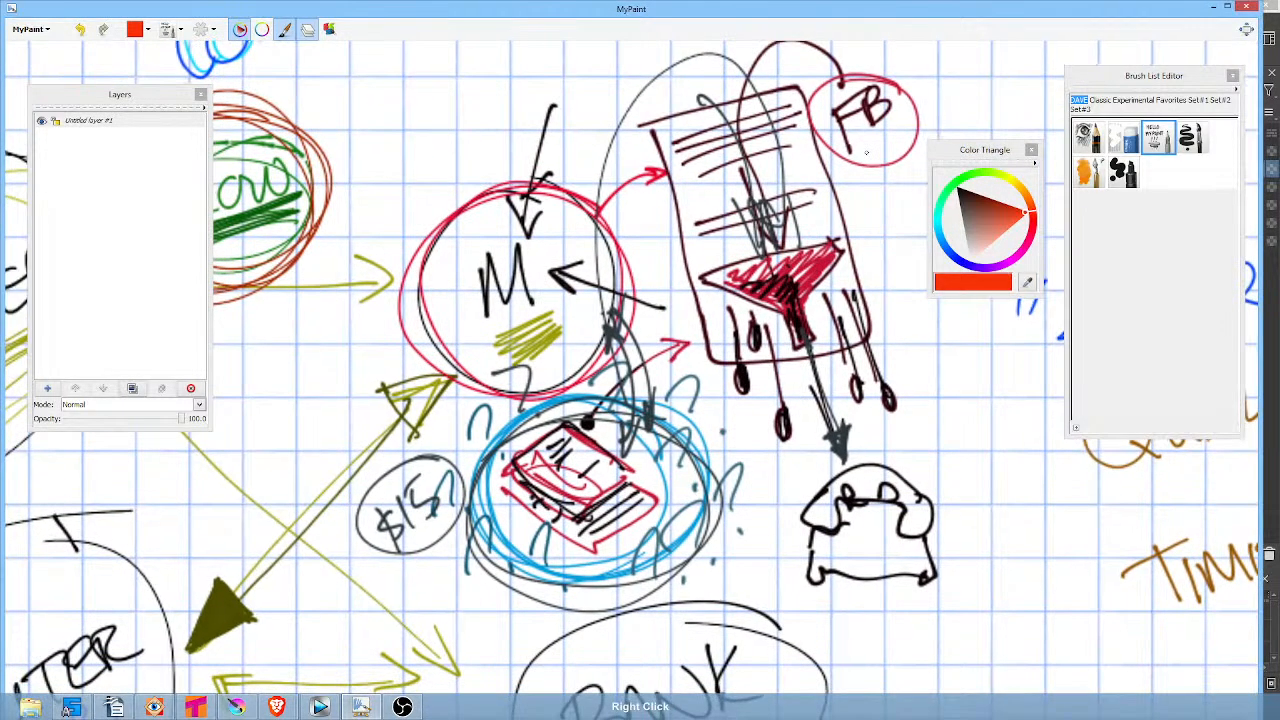
{"action": "mouse_move", "coordinate": [703, 48]}
{"action": "left_mouse_down"}
{"action": "mouse_move", "coordinate": [763, 198]}
{"action": "mouse_move", "coordinate": [782, 198]}
{"action": "left_mouse_up"}
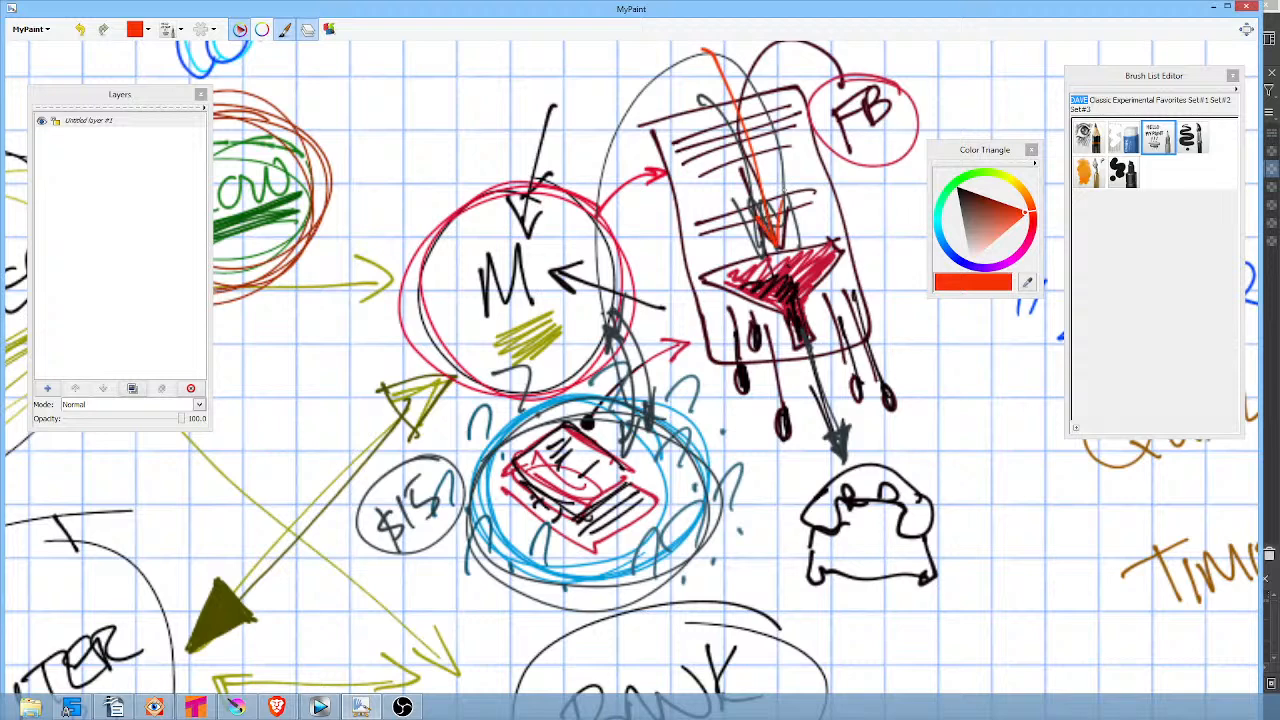
Recolour the funnel with green scribbles in two shades and add near-white highlights.
{"action": "left_click", "coordinate": [944, 203]}
{"action": "mouse_move", "coordinate": [722, 271]}
{"action": "left_mouse_down"}
{"action": "mouse_move", "coordinate": [826, 254]}
{"action": "mouse_move", "coordinate": [786, 297]}
{"action": "mouse_move", "coordinate": [738, 281]}
{"action": "mouse_move", "coordinate": [794, 308]}
{"action": "mouse_move", "coordinate": [799, 338]}
{"action": "mouse_move", "coordinate": [826, 256]}
{"action": "mouse_move", "coordinate": [764, 280]}
{"action": "mouse_move", "coordinate": [790, 315]}
{"action": "left_mouse_up"}
{"action": "left_click", "coordinate": [975, 227]}
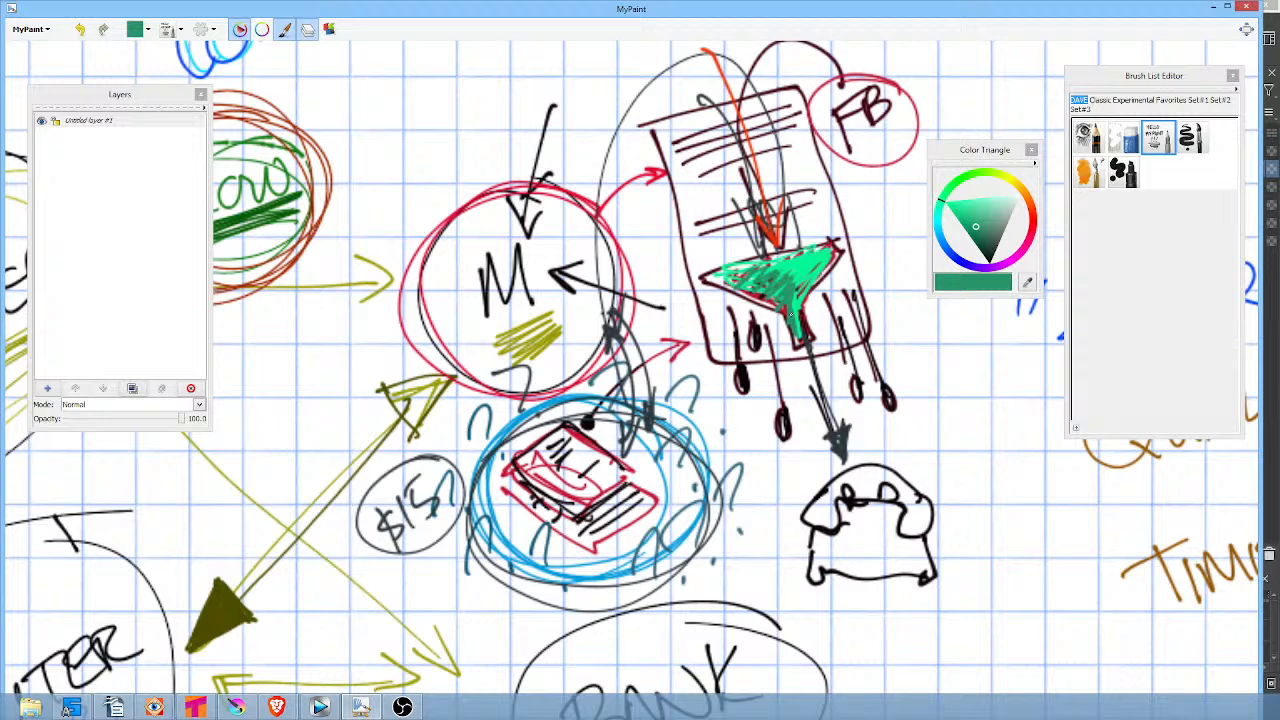
{"action": "left_click_drag", "start_coordinate": [1008, 208], "coordinate": [1014, 195]}
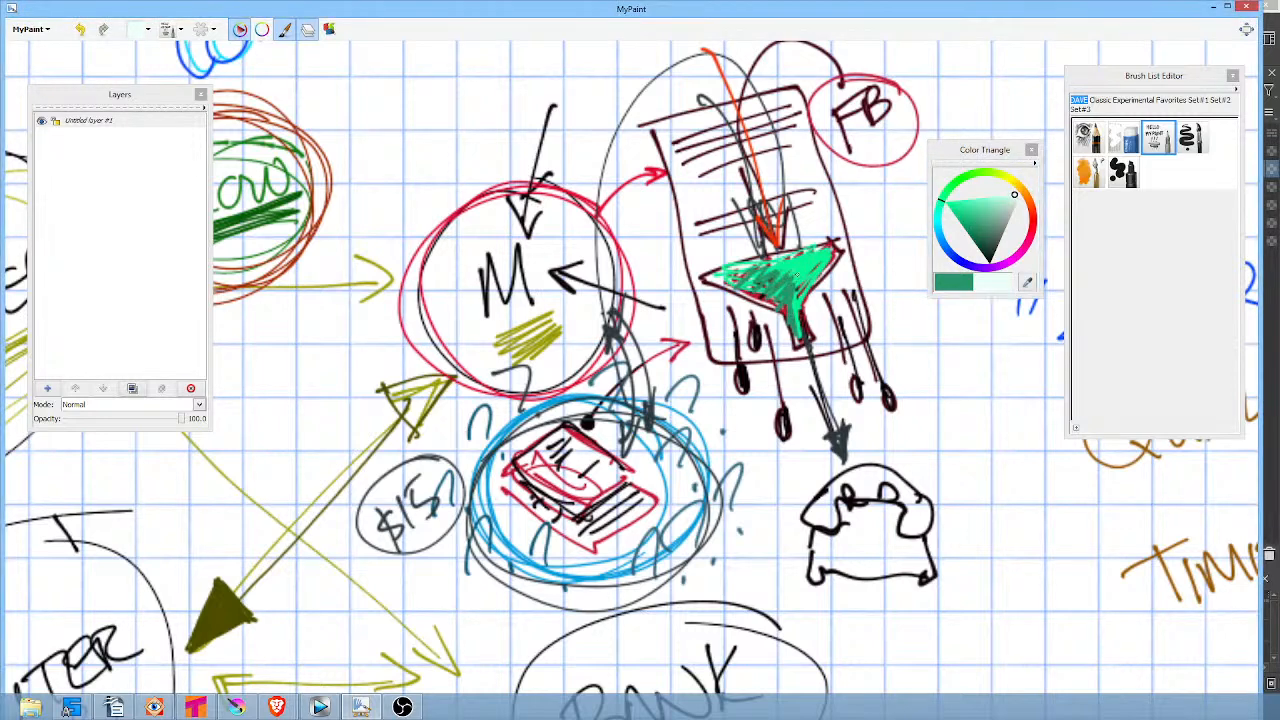
{"action": "mouse_move", "coordinate": [796, 272]}
{"action": "left_mouse_down"}
{"action": "mouse_move", "coordinate": [814, 262]}
{"action": "mouse_move", "coordinate": [796, 289]}
{"action": "left_mouse_up"}
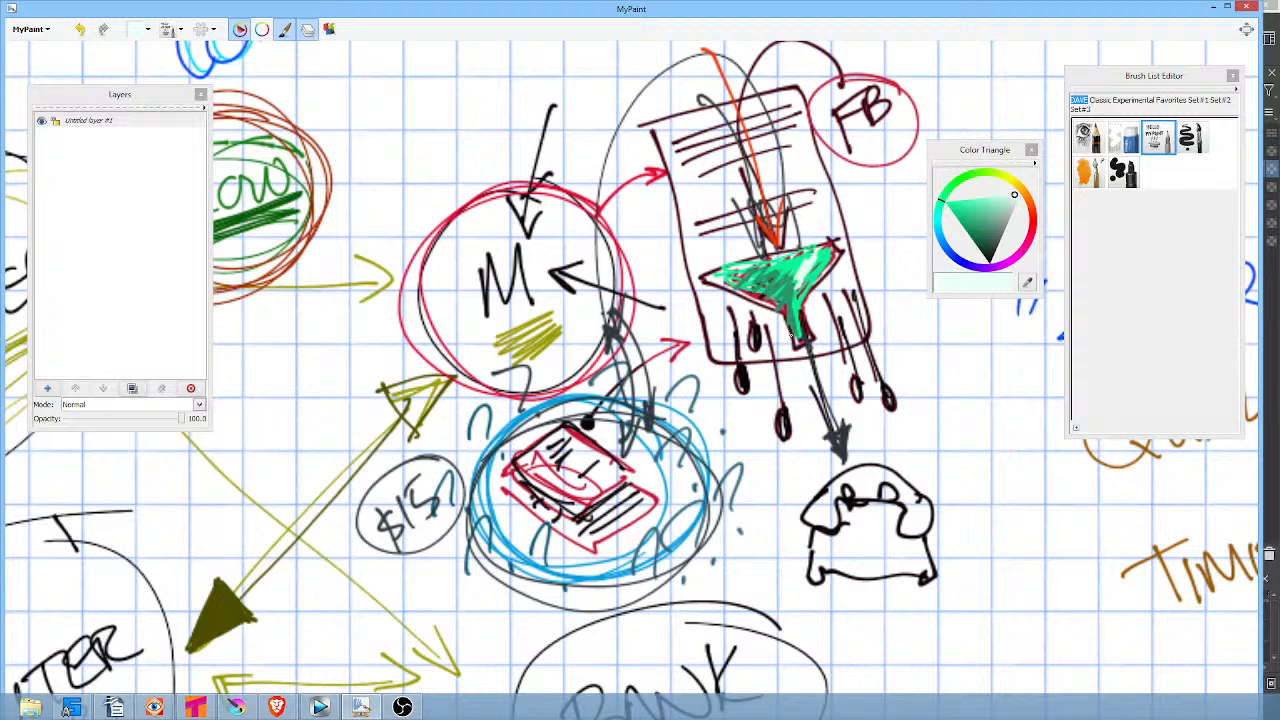
Set the brush to black, draw a double-headed arrow beside the telephone, and thicken its handset and hatch its body.
{"action": "left_click", "coordinate": [989, 263]}
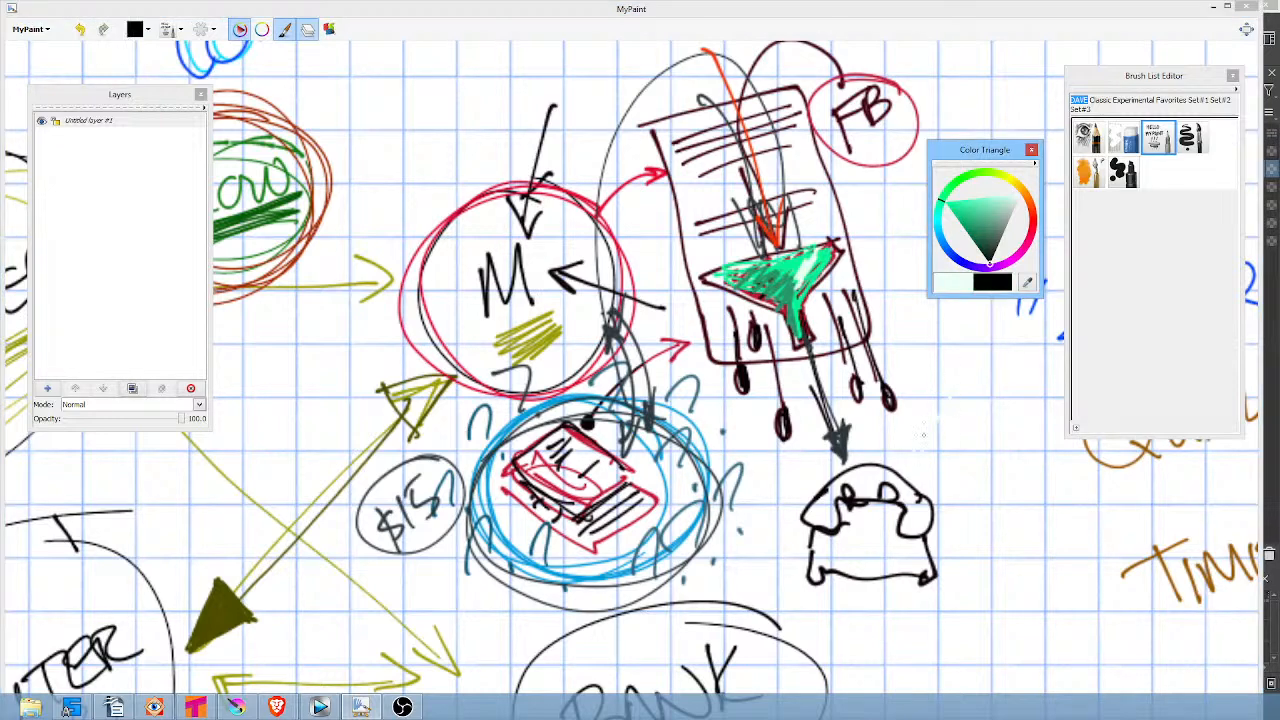
{"action": "mouse_move", "coordinate": [935, 435]}
{"action": "left_mouse_down"}
{"action": "mouse_move", "coordinate": [916, 480]}
{"action": "mouse_move", "coordinate": [938, 468]}
{"action": "left_mouse_up"}
{"action": "mouse_move", "coordinate": [917, 479]}
{"action": "left_mouse_down"}
{"action": "mouse_move", "coordinate": [989, 396]}
{"action": "mouse_move", "coordinate": [983, 431]}
{"action": "left_mouse_up"}
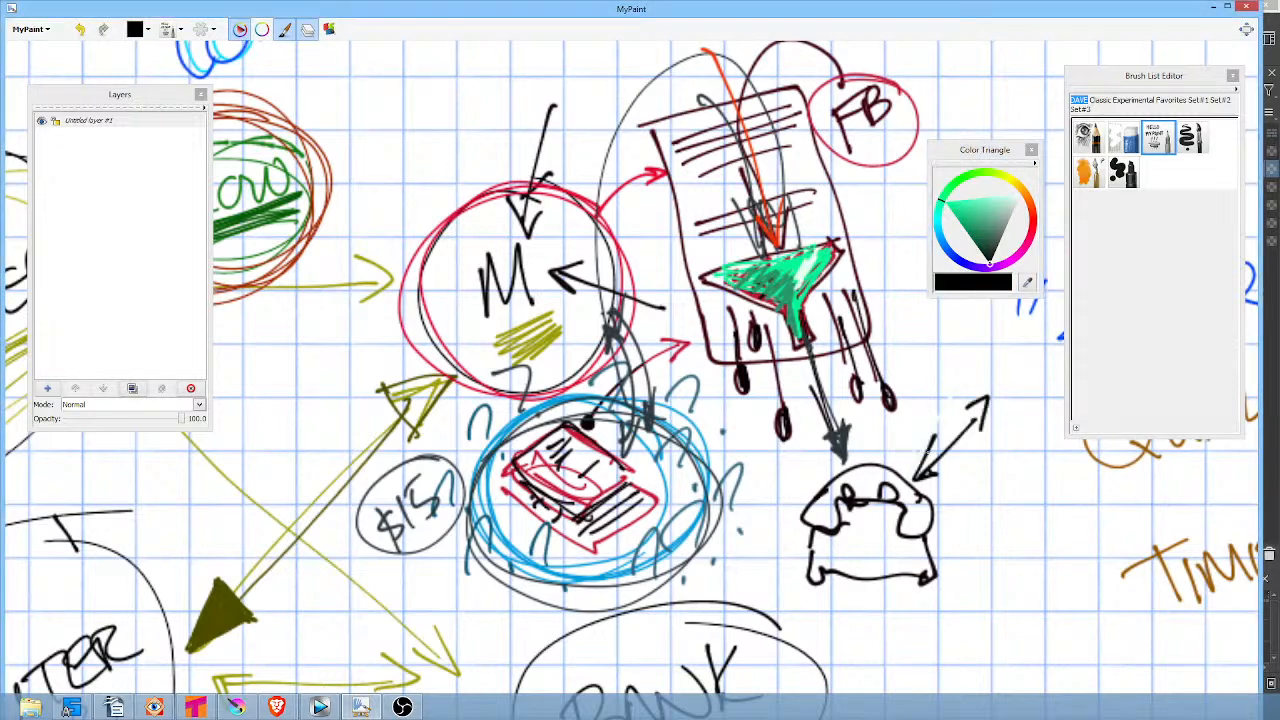
{"action": "mouse_move", "coordinate": [822, 502]}
{"action": "left_mouse_down"}
{"action": "mouse_move", "coordinate": [830, 526]}
{"action": "mouse_move", "coordinate": [806, 518]}
{"action": "mouse_move", "coordinate": [890, 494]}
{"action": "mouse_move", "coordinate": [926, 532]}
{"action": "mouse_move", "coordinate": [914, 524]}
{"action": "mouse_move", "coordinate": [834, 564]}
{"action": "left_mouse_up"}
{"action": "mouse_move", "coordinate": [872, 533]}
{"action": "left_mouse_down"}
{"action": "mouse_move", "coordinate": [850, 567]}
{"action": "mouse_move", "coordinate": [870, 564]}
{"action": "left_mouse_up"}
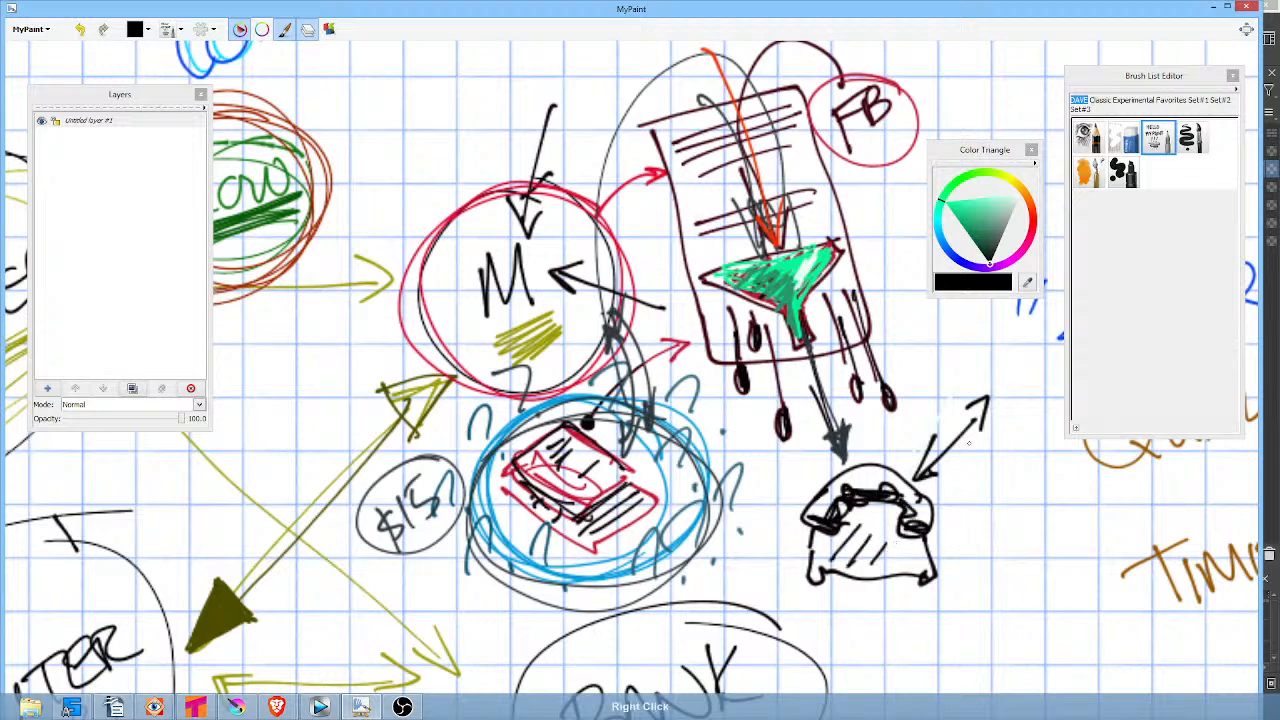
Loop a thin black outline around the page and banknotes, and draw long curved arrows from the upper right towards the page, funnel and banknotes.
{"action": "mouse_move", "coordinate": [970, 461]}
{"action": "left_mouse_down"}
{"action": "mouse_move", "coordinate": [928, 410]}
{"action": "mouse_move", "coordinate": [928, 427]}
{"action": "left_mouse_up"}
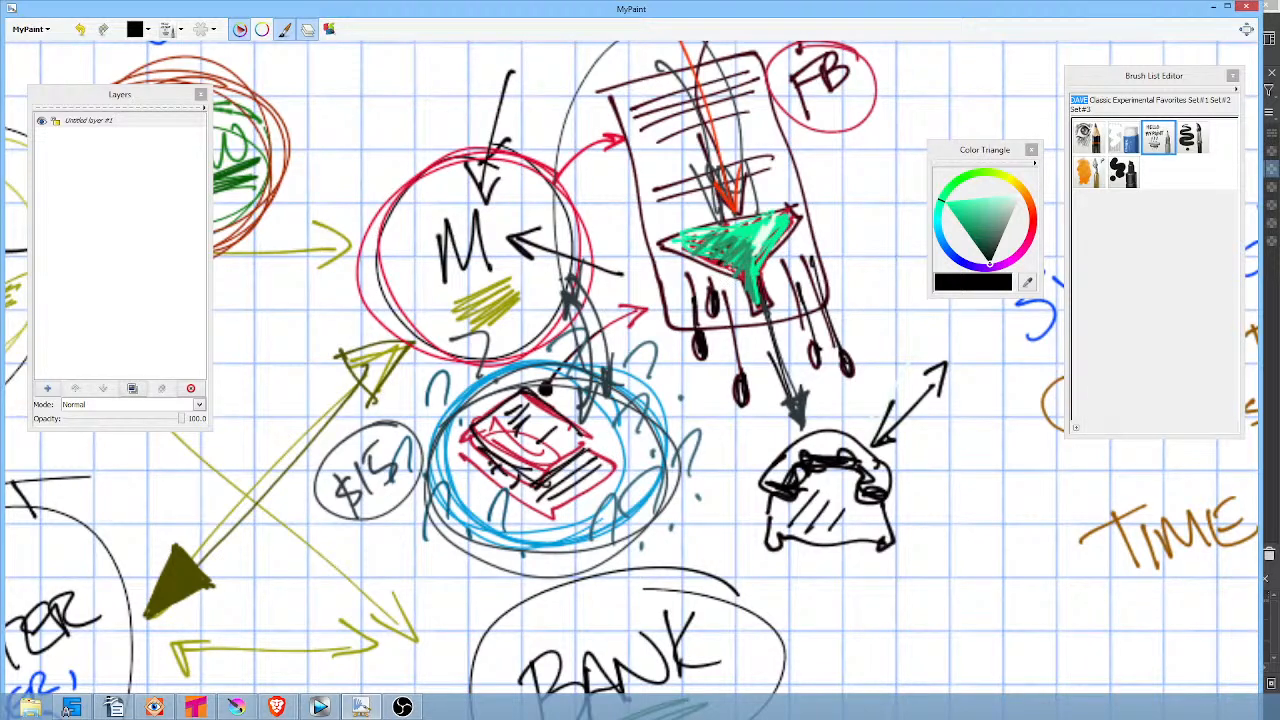
{"action": "mouse_move", "coordinate": [774, 84]}
{"action": "left_mouse_down"}
{"action": "mouse_move", "coordinate": [648, 66]}
{"action": "mouse_move", "coordinate": [630, 211]}
{"action": "mouse_move", "coordinate": [423, 403]}
{"action": "mouse_move", "coordinate": [765, 458]}
{"action": "mouse_move", "coordinate": [845, 208]}
{"action": "left_mouse_up"}
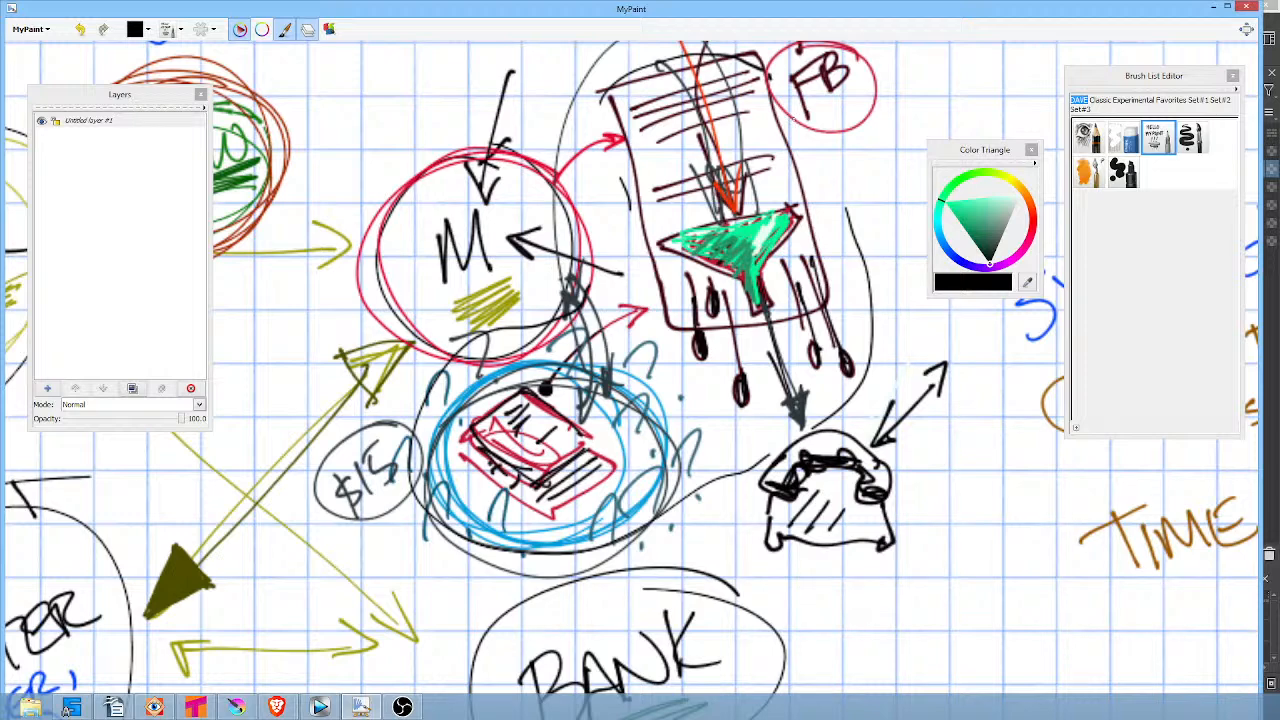
{"action": "mouse_move", "coordinate": [833, 177]}
{"action": "left_mouse_down"}
{"action": "mouse_move", "coordinate": [807, 265]}
{"action": "mouse_move", "coordinate": [701, 219]}
{"action": "left_mouse_up"}
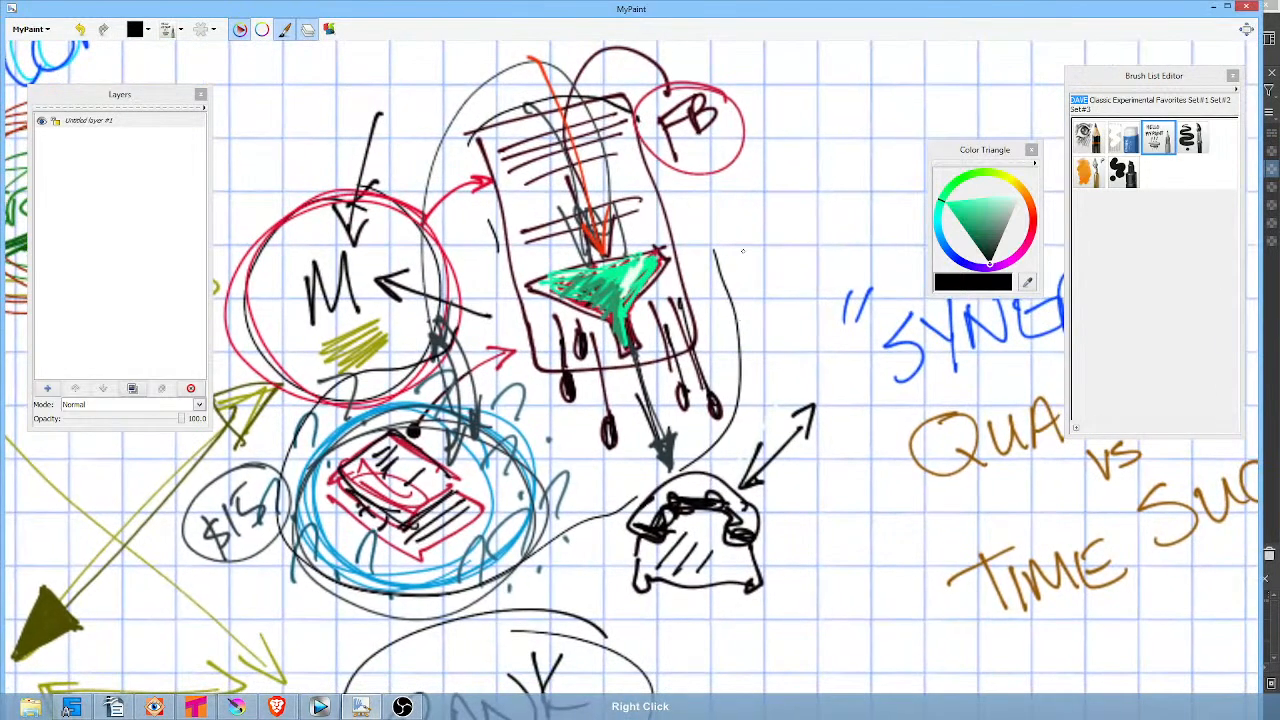
{"action": "mouse_move", "coordinate": [832, 92]}
{"action": "left_mouse_down"}
{"action": "mouse_move", "coordinate": [660, 230]}
{"action": "mouse_move", "coordinate": [685, 240]}
{"action": "left_mouse_up"}
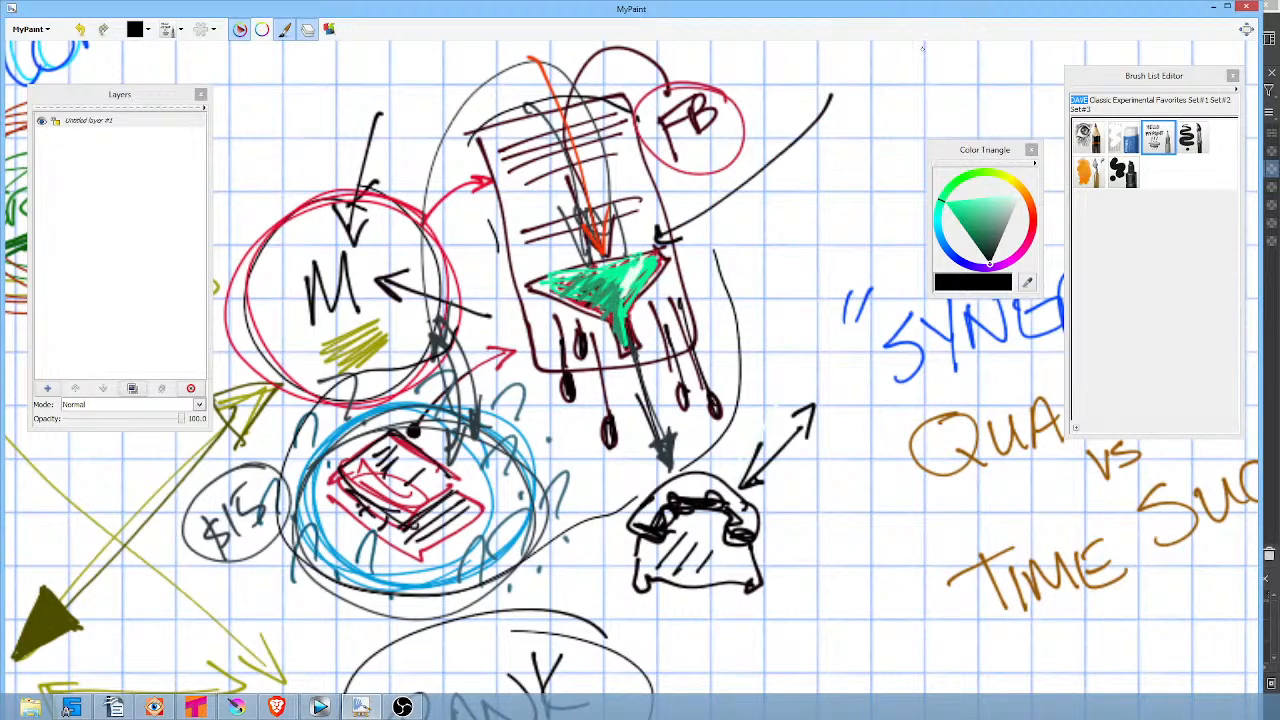
{"action": "mouse_move", "coordinate": [946, 55]}
{"action": "left_mouse_down"}
{"action": "mouse_move", "coordinate": [757, 95]}
{"action": "mouse_move", "coordinate": [776, 88]}
{"action": "left_mouse_up"}
{"action": "mouse_move", "coordinate": [884, 147]}
{"action": "left_mouse_down"}
{"action": "mouse_move", "coordinate": [506, 462]}
{"action": "mouse_move", "coordinate": [540, 452]}
{"action": "left_mouse_up"}
{"action": "mouse_move", "coordinate": [888, 136]}
{"action": "left_mouse_down"}
{"action": "mouse_move", "coordinate": [684, 286]}
{"action": "mouse_move", "coordinate": [696, 266]}
{"action": "mouse_move", "coordinate": [711, 294]}
{"action": "left_mouse_up"}
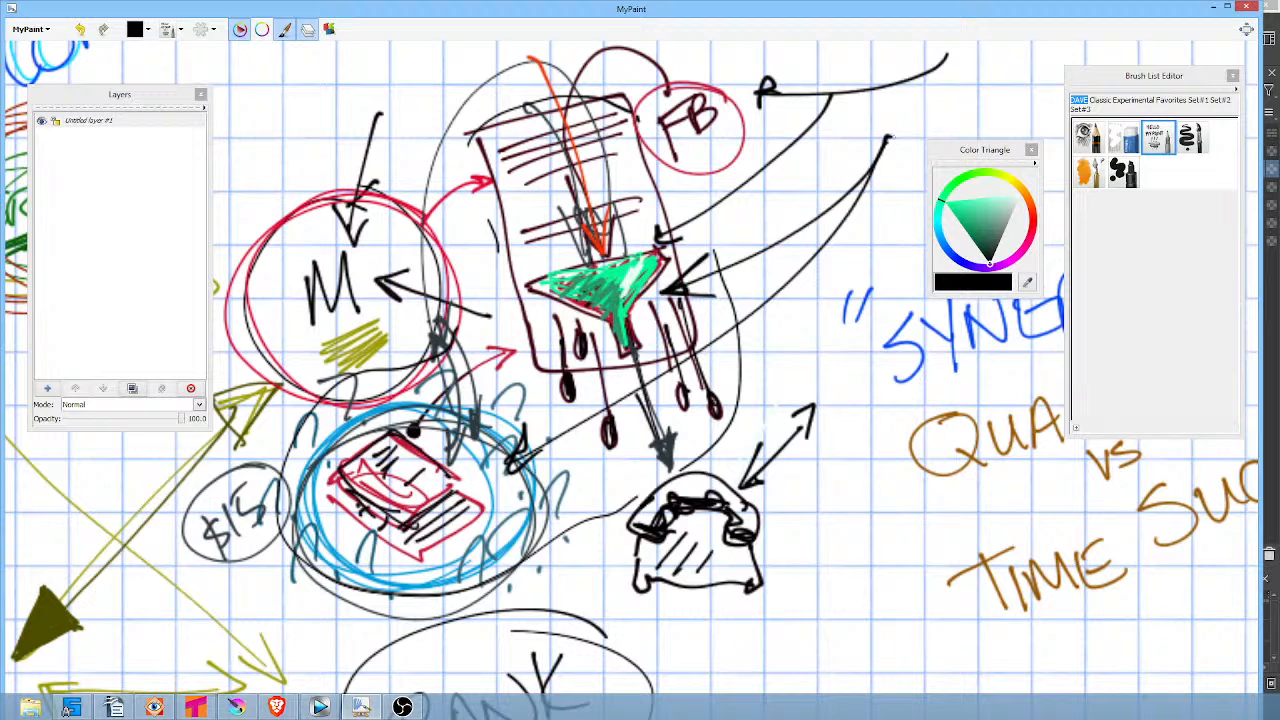
Draw a long curved black arrow from the arrows' shared origin to the telephone and mark that origin with a solid dot.
{"action": "mouse_move", "coordinate": [888, 136]}
{"action": "left_mouse_down"}
{"action": "mouse_move", "coordinate": [840, 332]}
{"action": "mouse_move", "coordinate": [766, 492]}
{"action": "mouse_move", "coordinate": [752, 474]}
{"action": "mouse_move", "coordinate": [764, 510]}
{"action": "left_mouse_up"}
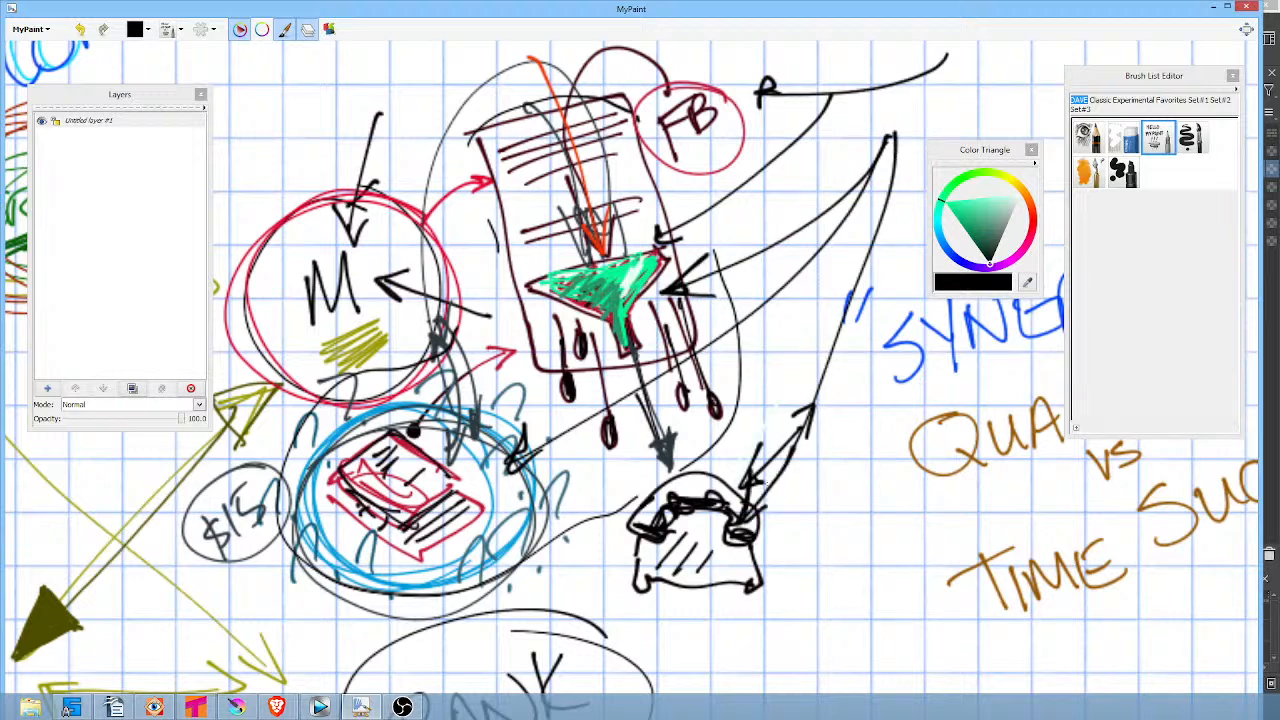
{"action": "left_click_drag", "start_coordinate": [895, 122], "coordinate": [889, 137]}
{"action": "left_click_drag", "start_coordinate": [766, 307], "coordinate": [739, 317]}
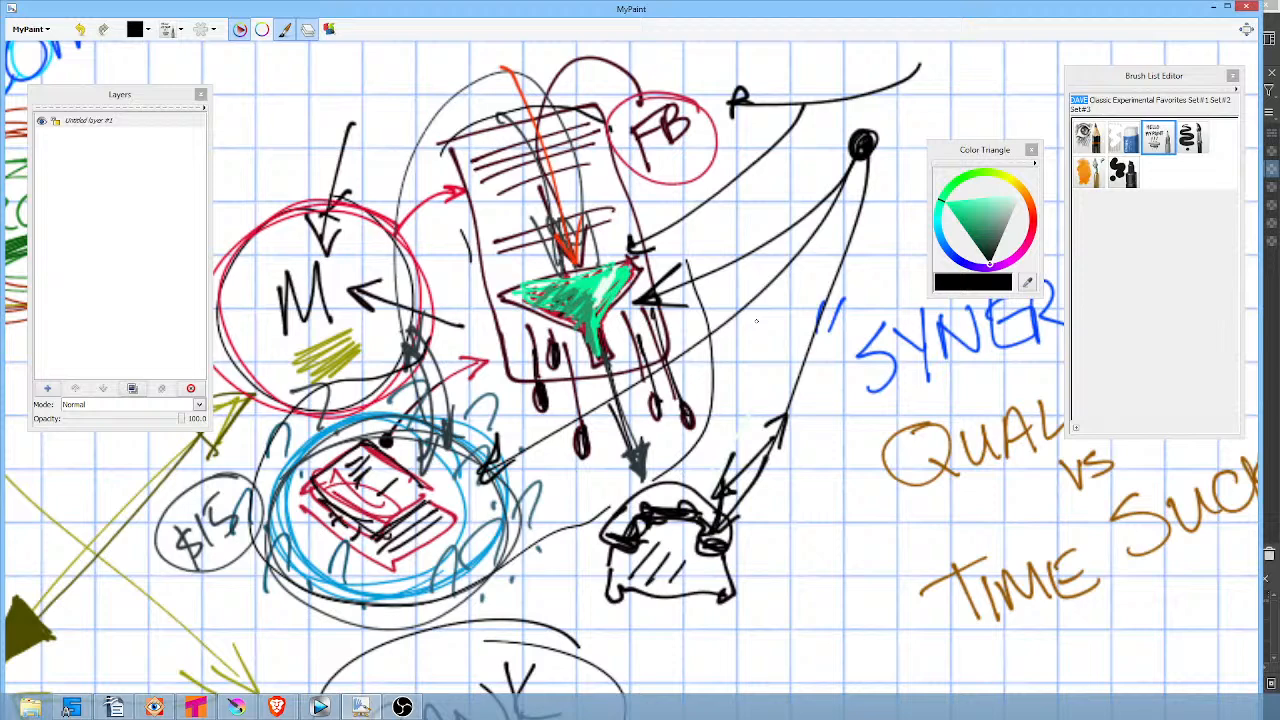
Scribble black shading along the funnel's lower edge and draw a black arrow pointing down towards the top of the page.
{"action": "left_click_drag", "start_coordinate": [711, 168], "coordinate": [789, 309]}
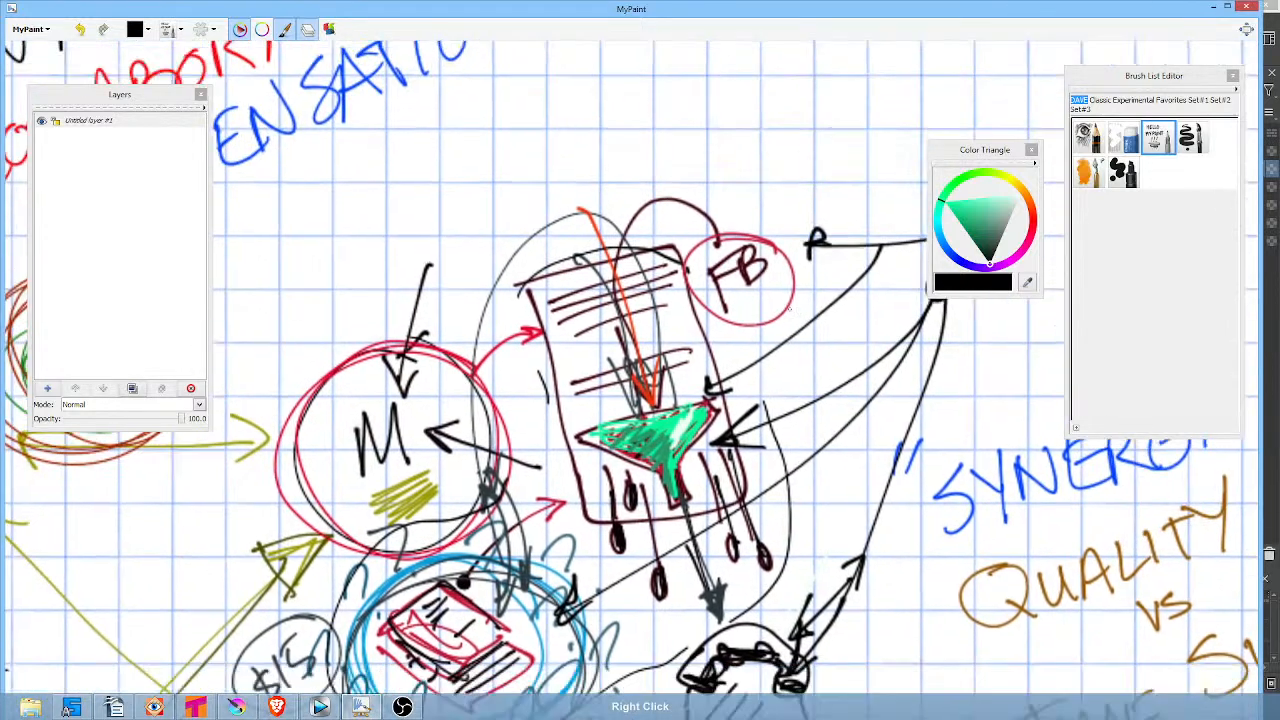
{"action": "left_click_drag", "start_coordinate": [711, 294], "coordinate": [680, 133]}
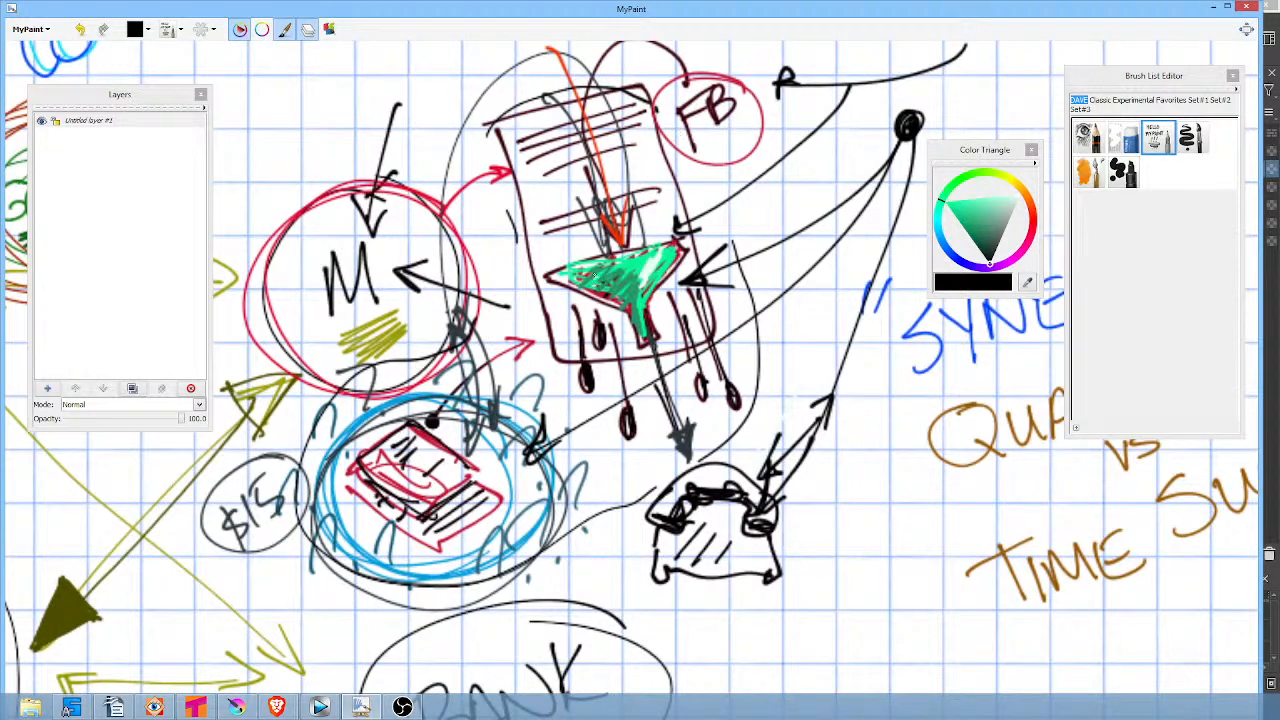
{"action": "mouse_move", "coordinate": [594, 272]}
{"action": "left_mouse_down"}
{"action": "mouse_move", "coordinate": [630, 300]}
{"action": "mouse_move", "coordinate": [641, 289]}
{"action": "left_mouse_up"}
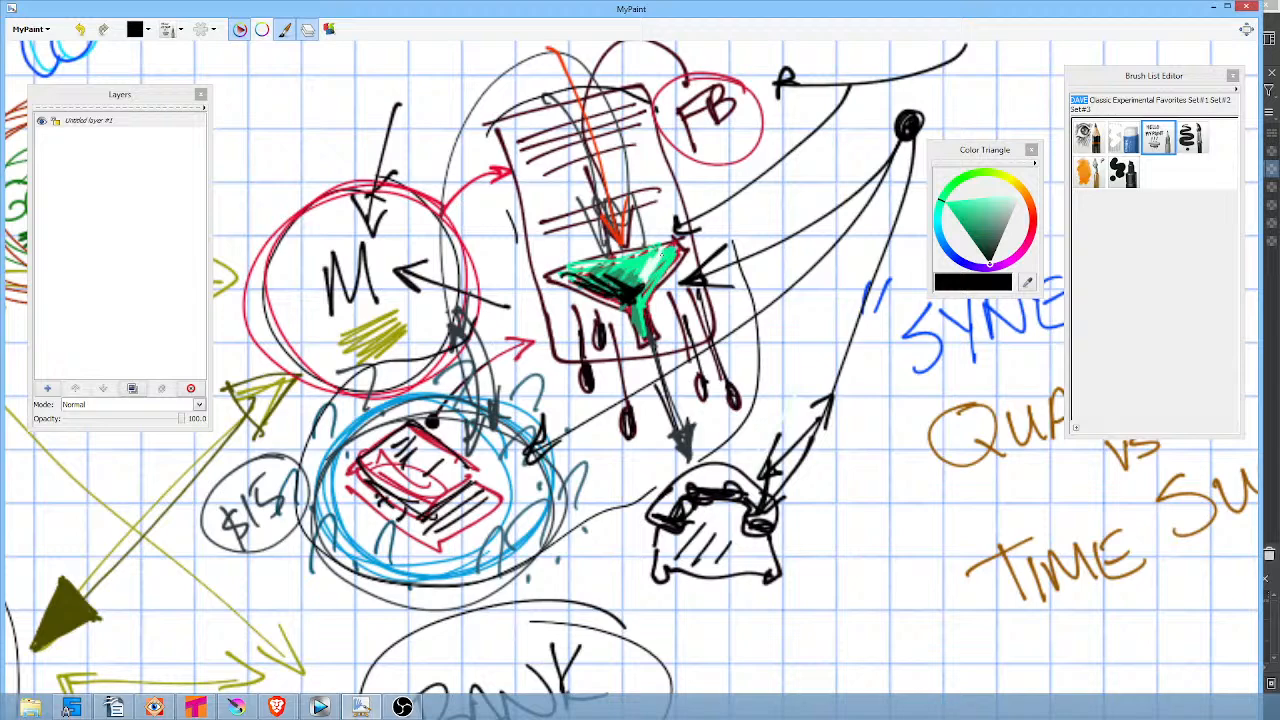
{"action": "mouse_move", "coordinate": [596, 117]}
{"action": "left_mouse_down"}
{"action": "mouse_move", "coordinate": [638, 308]}
{"action": "mouse_move", "coordinate": [621, 289]}
{"action": "left_mouse_up"}
{"action": "left_click_drag", "start_coordinate": [569, 63], "coordinate": [605, 200]}
{"action": "mouse_move", "coordinate": [584, 182]}
{"action": "left_mouse_down"}
{"action": "mouse_move", "coordinate": [606, 202]}
{"action": "mouse_move", "coordinate": [613, 160]}
{"action": "left_mouse_up"}
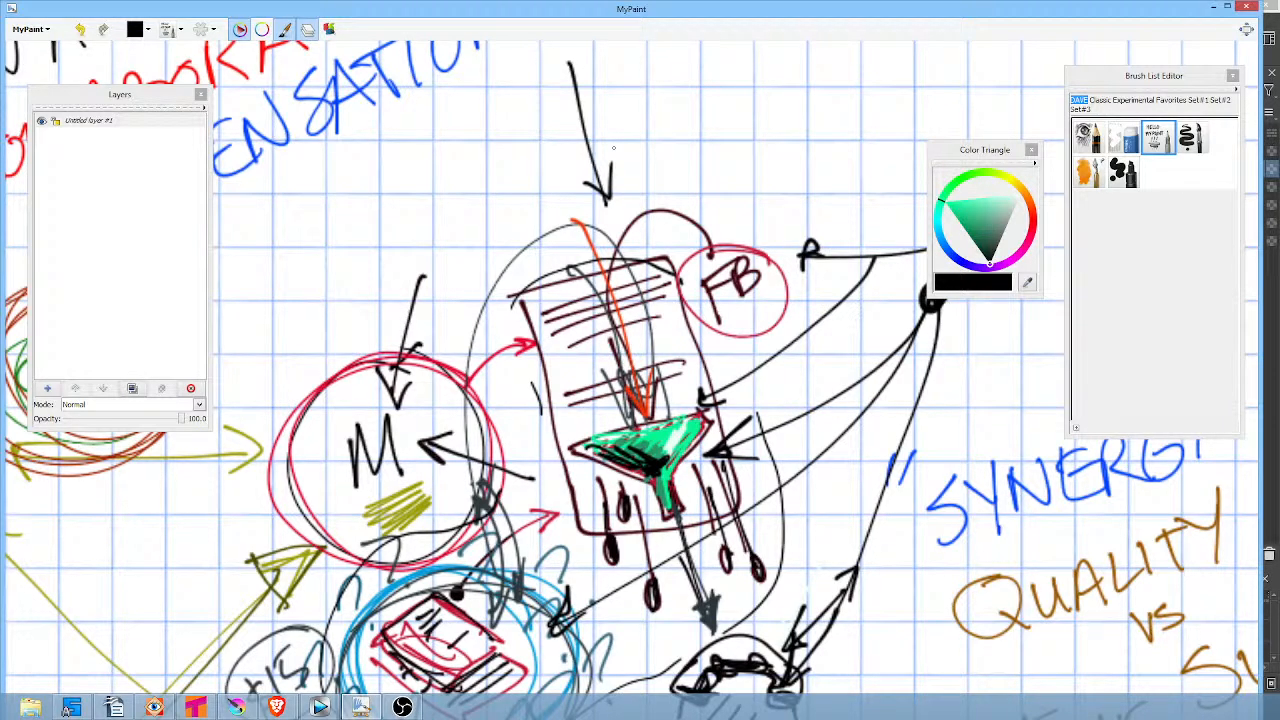
Draw a cluster of black question marks above the circled FB label.
{"action": "mouse_move", "coordinate": [703, 130]}
{"action": "left_mouse_down"}
{"action": "mouse_move", "coordinate": [750, 110]}
{"action": "mouse_move", "coordinate": [752, 175]}
{"action": "left_mouse_up"}
{"action": "mouse_move", "coordinate": [762, 128]}
{"action": "left_mouse_down"}
{"action": "mouse_move", "coordinate": [753, 158]}
{"action": "mouse_move", "coordinate": [784, 160]}
{"action": "left_mouse_up"}
{"action": "left_click_drag", "start_coordinate": [788, 172], "coordinate": [788, 184]}
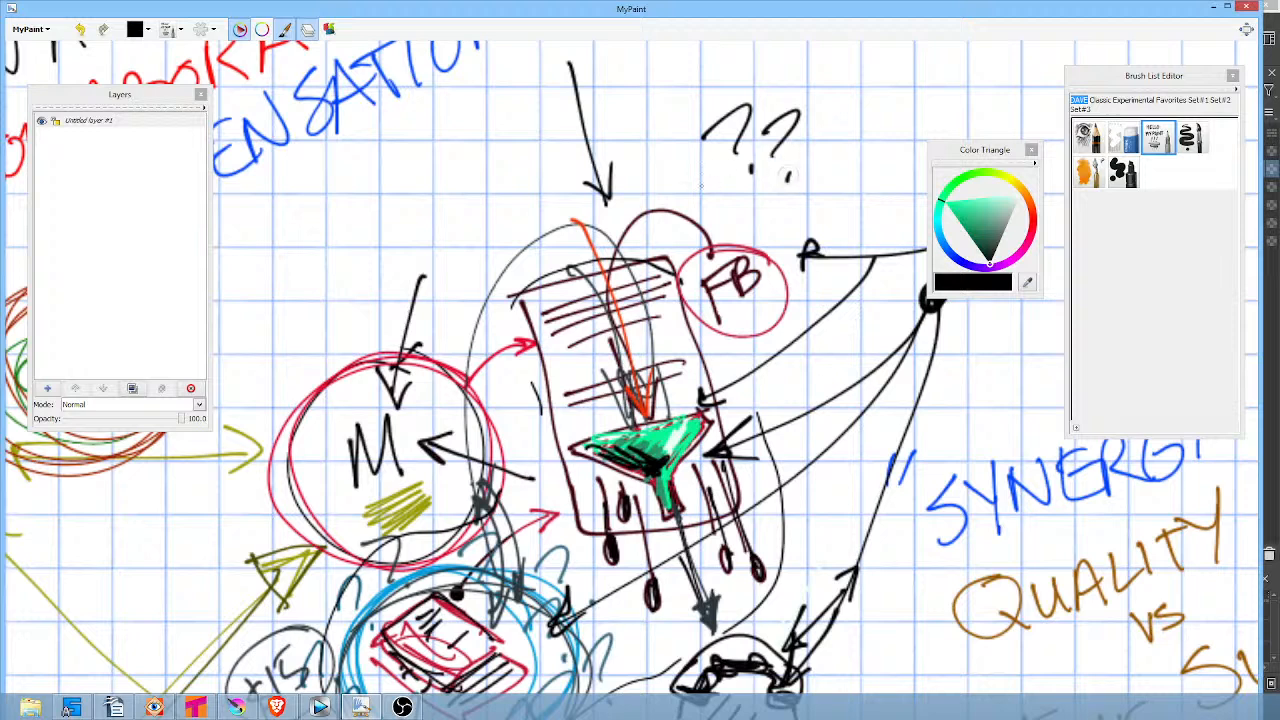
{"action": "left_click_drag", "start_coordinate": [702, 172], "coordinate": [702, 206]}
{"action": "left_click_drag", "start_coordinate": [727, 200], "coordinate": [727, 208]}
{"action": "left_click_drag", "start_coordinate": [756, 202], "coordinate": [756, 210]}
{"action": "mouse_move", "coordinate": [805, 128]}
{"action": "left_mouse_down"}
{"action": "mouse_move", "coordinate": [826, 204]}
{"action": "mouse_move", "coordinate": [746, 232]}
{"action": "left_mouse_up"}
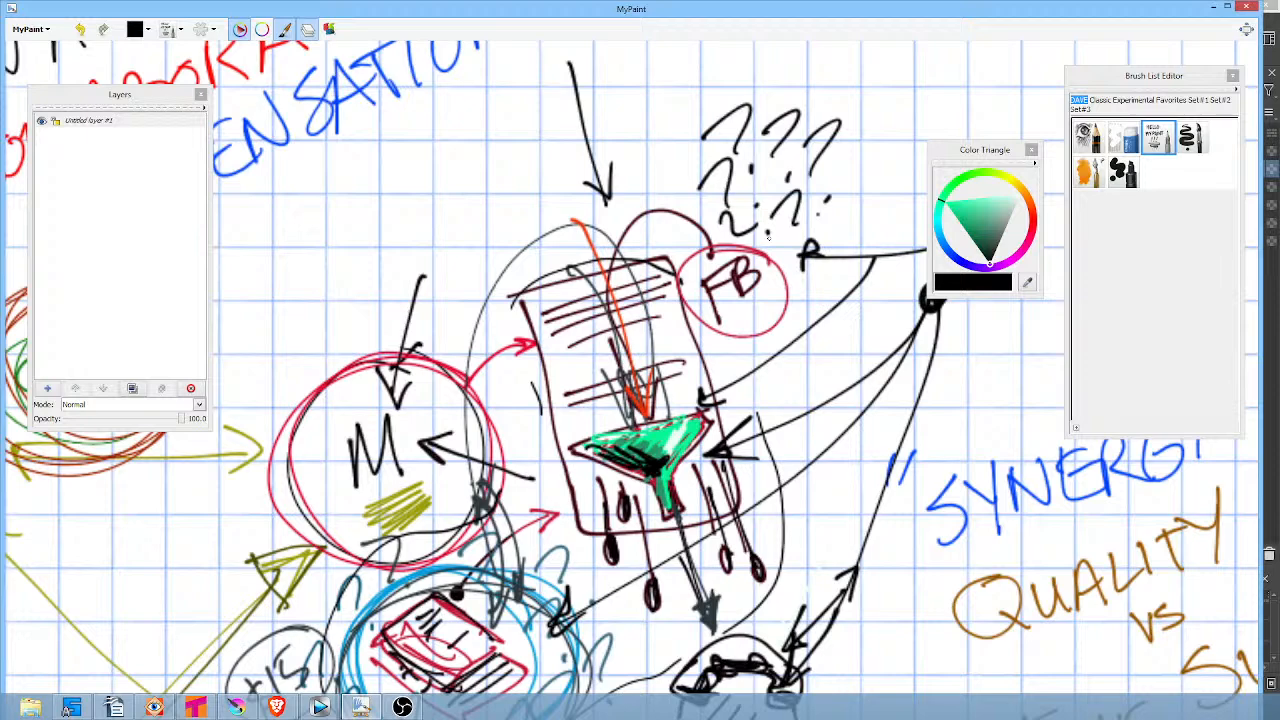
Set the brush to a muted green and circle the telephone with several overlapping loops.
{"action": "left_click_drag", "start_coordinate": [765, 478], "coordinate": [777, 342]}
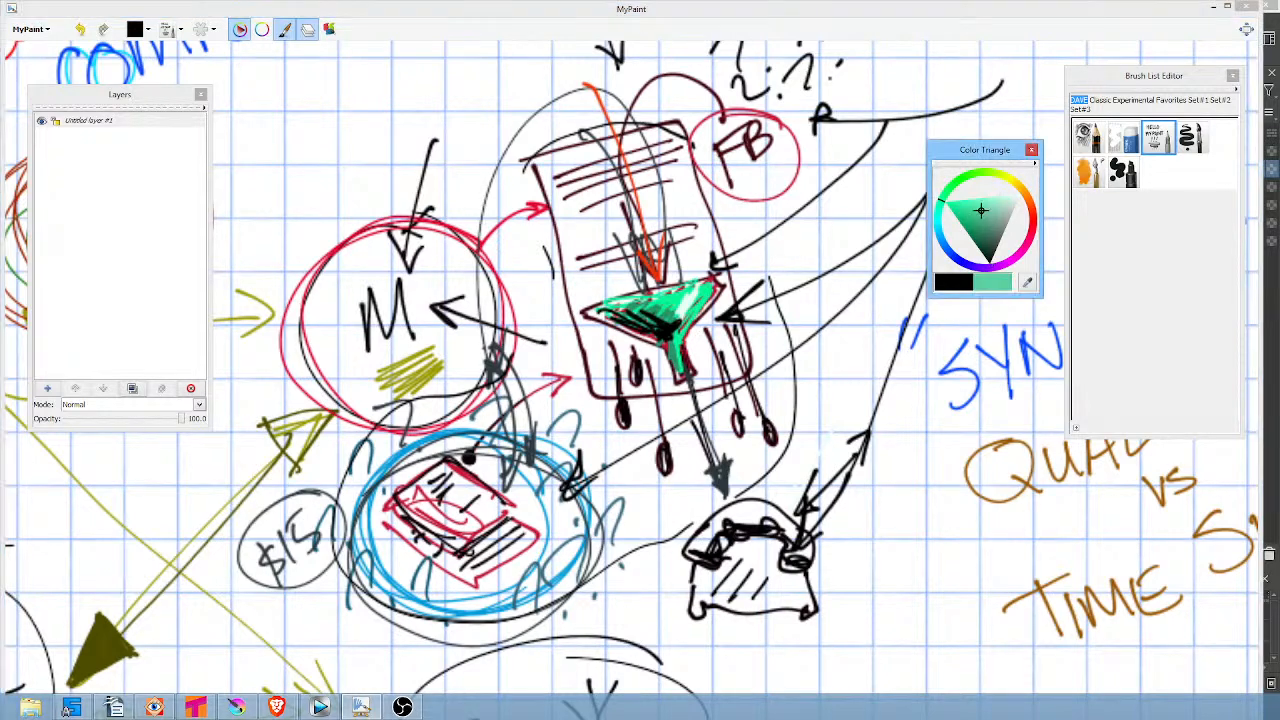
{"action": "left_click_drag", "start_coordinate": [984, 210], "coordinate": [986, 216]}
{"action": "mouse_move", "coordinate": [800, 470]}
{"action": "left_mouse_down"}
{"action": "mouse_move", "coordinate": [658, 548]}
{"action": "mouse_move", "coordinate": [665, 500]}
{"action": "mouse_move", "coordinate": [652, 540]}
{"action": "left_mouse_up"}
{"action": "mouse_move", "coordinate": [653, 585]}
{"action": "left_mouse_down"}
{"action": "mouse_move", "coordinate": [870, 560]}
{"action": "mouse_move", "coordinate": [862, 527]}
{"action": "mouse_move", "coordinate": [665, 620]}
{"action": "mouse_move", "coordinate": [862, 515]}
{"action": "mouse_move", "coordinate": [676, 637]}
{"action": "mouse_move", "coordinate": [714, 667]}
{"action": "left_mouse_up"}
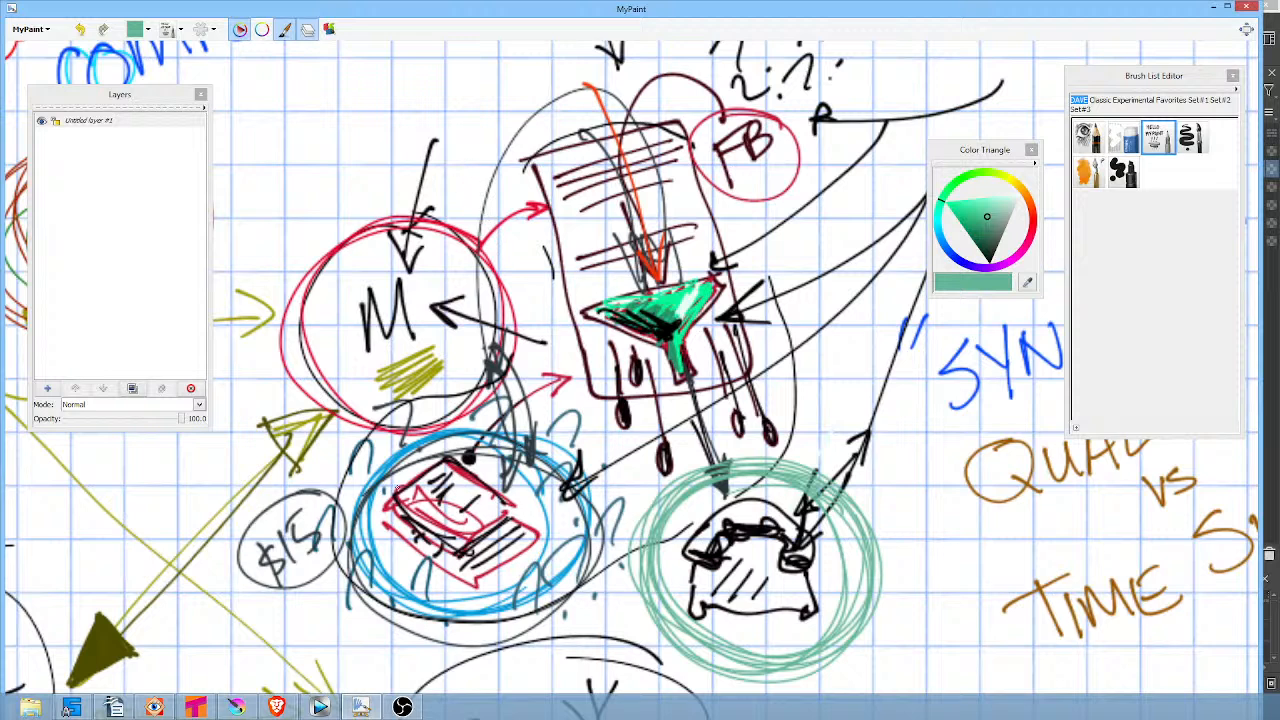
Set the brush to bright red and cross out the blue-circled banknotes with four long intersecting strokes.
{"action": "left_click", "coordinate": [1032, 203]}
{"action": "left_click", "coordinate": [1027, 204]}
{"action": "left_click_drag", "start_coordinate": [1034, 206], "coordinate": [1034, 225]}
{"action": "mouse_move", "coordinate": [284, 463]}
{"action": "left_mouse_down"}
{"action": "mouse_move", "coordinate": [470, 565]}
{"action": "mouse_move", "coordinate": [603, 612]}
{"action": "left_mouse_up"}
{"action": "left_click_drag", "start_coordinate": [522, 311], "coordinate": [421, 691]}
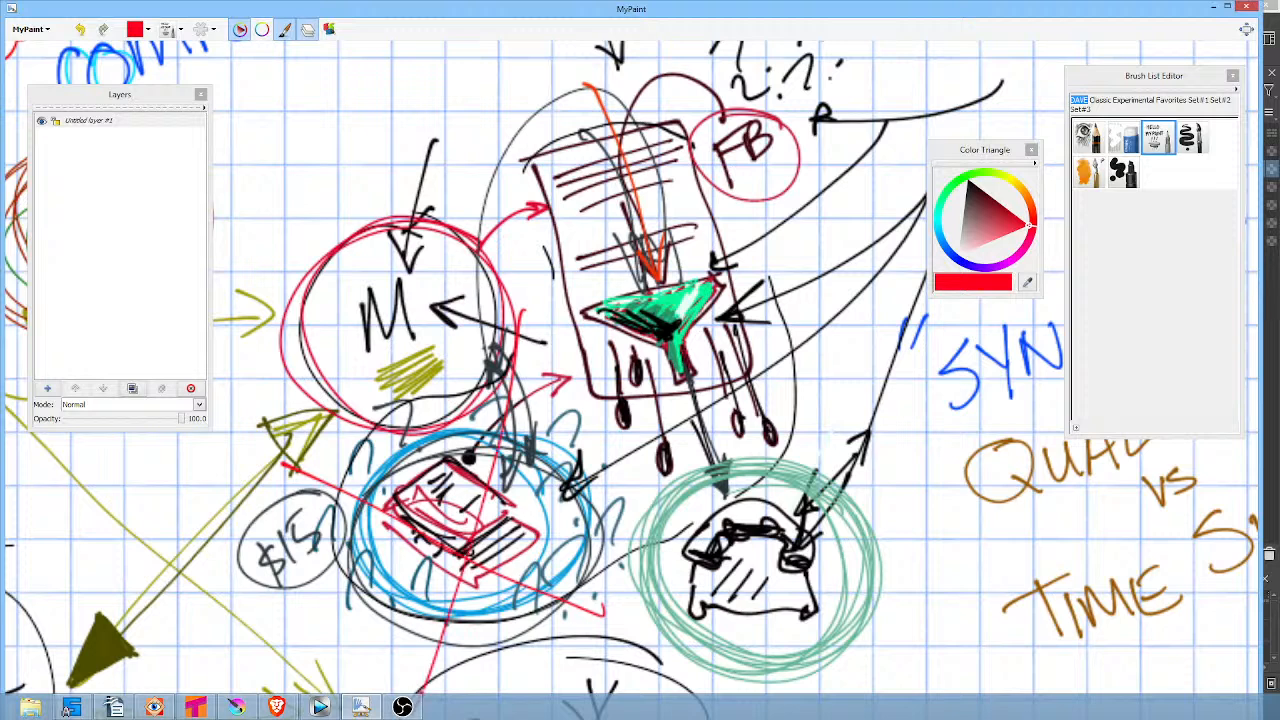
{"action": "left_click_drag", "start_coordinate": [417, 429], "coordinate": [497, 665]}
{"action": "left_click_drag", "start_coordinate": [340, 640], "coordinate": [611, 484]}
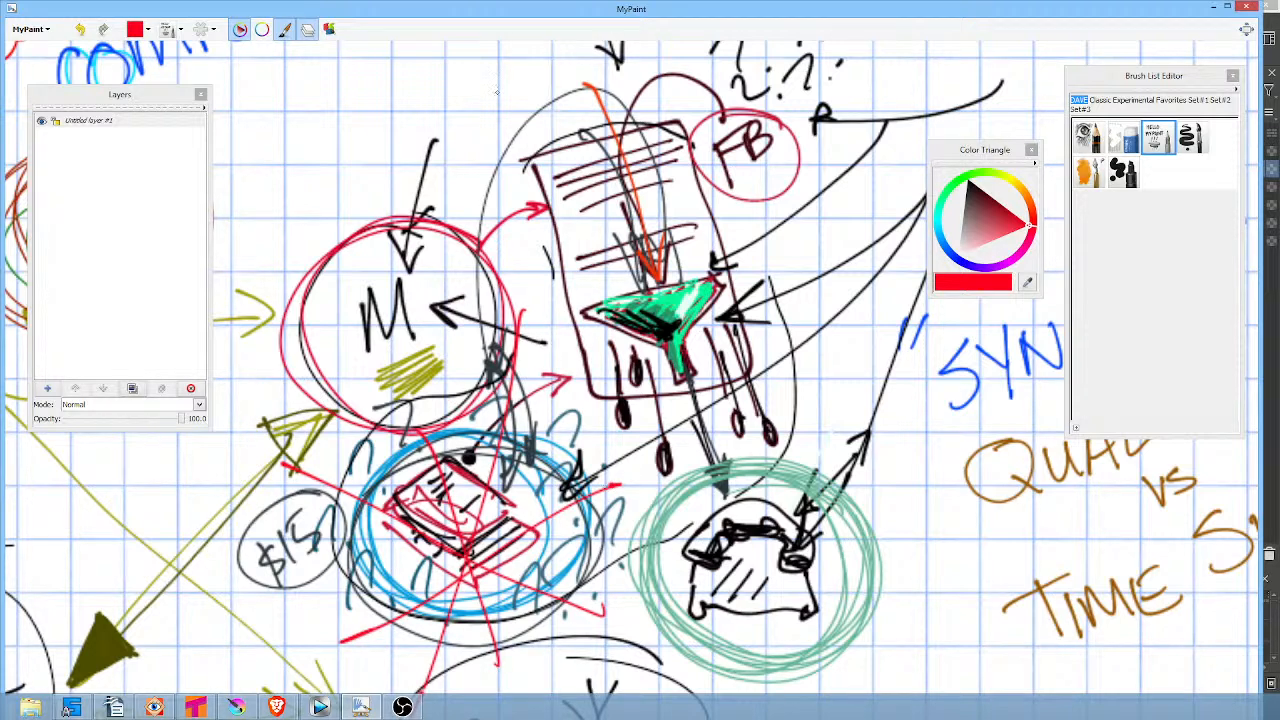
Cross out the striped document and green funnel sketch beside the FB circle with several long red strokes.
{"action": "left_click_drag", "start_coordinate": [498, 93], "coordinate": [773, 381]}
{"action": "left_click_drag", "start_coordinate": [682, 99], "coordinate": [646, 473]}
{"action": "mouse_move", "coordinate": [556, 281]}
{"action": "left_mouse_down"}
{"action": "mouse_move", "coordinate": [557, 296]}
{"action": "mouse_move", "coordinate": [796, 260]}
{"action": "left_mouse_up"}
{"action": "left_click_drag", "start_coordinate": [649, 85], "coordinate": [679, 379]}
{"action": "left_click_drag", "start_coordinate": [516, 239], "coordinate": [782, 268]}
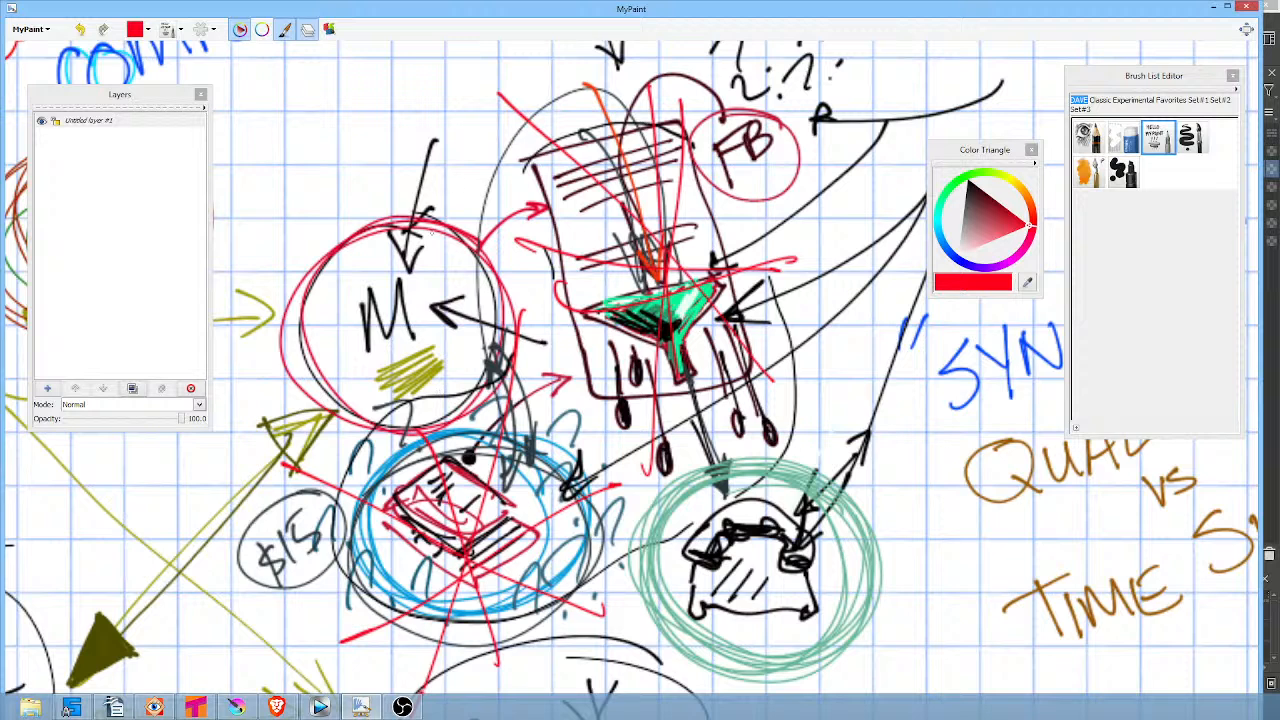
Draw a red arrow from the M circle to the telephone and reinforce its head and shaft in black.
{"action": "mouse_move", "coordinate": [490, 354]}
{"action": "left_mouse_down"}
{"action": "mouse_move", "coordinate": [676, 530]}
{"action": "mouse_move", "coordinate": [665, 495]}
{"action": "mouse_move", "coordinate": [672, 525]}
{"action": "mouse_move", "coordinate": [660, 516]}
{"action": "left_mouse_up"}
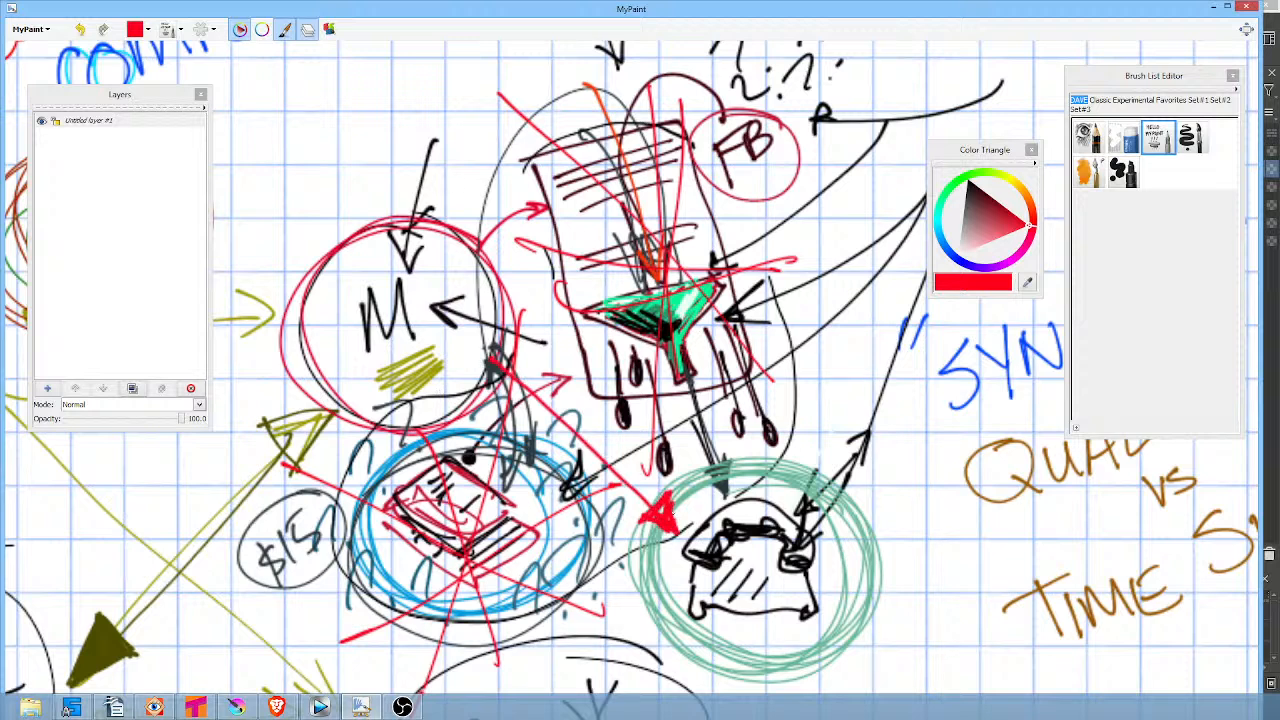
{"action": "left_click_drag", "start_coordinate": [1000, 216], "coordinate": [968, 179]}
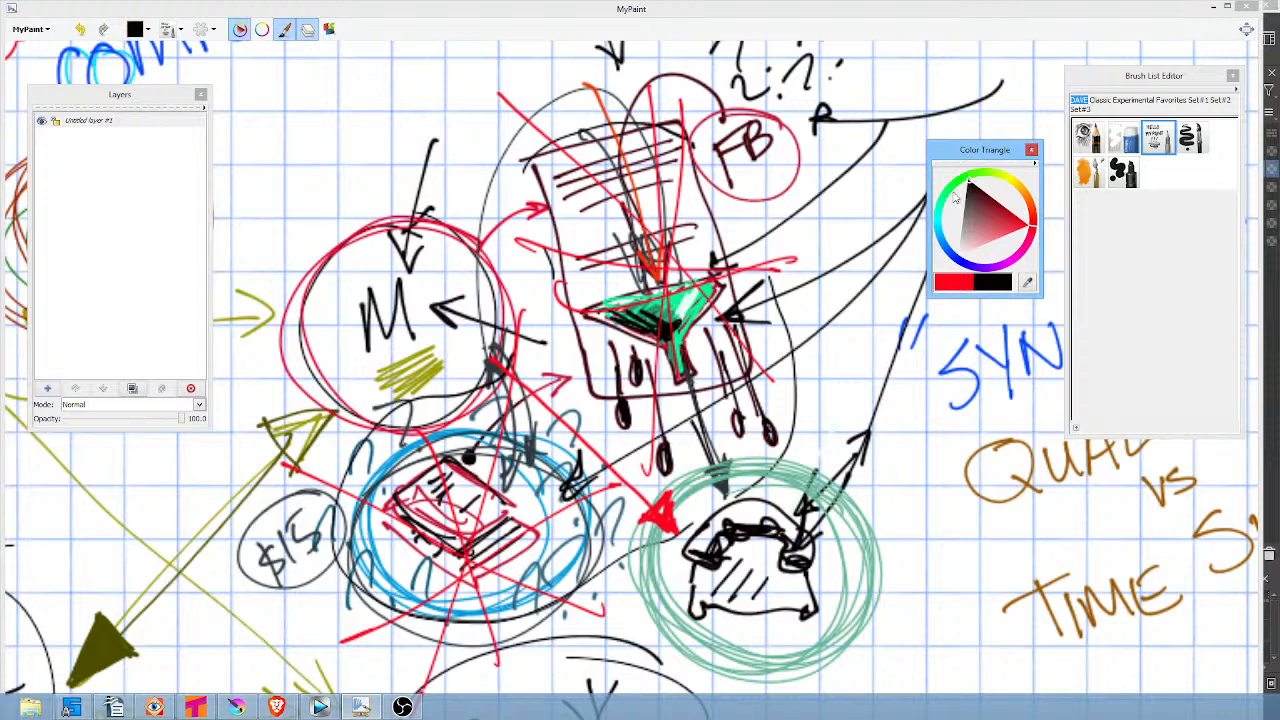
{"action": "mouse_move", "coordinate": [682, 538]}
{"action": "left_mouse_down"}
{"action": "mouse_move", "coordinate": [646, 520]}
{"action": "mouse_move", "coordinate": [670, 492]}
{"action": "left_mouse_up"}
{"action": "left_click_drag", "start_coordinate": [546, 402], "coordinate": [654, 508]}
{"action": "left_click_drag", "start_coordinate": [578, 438], "coordinate": [658, 518]}
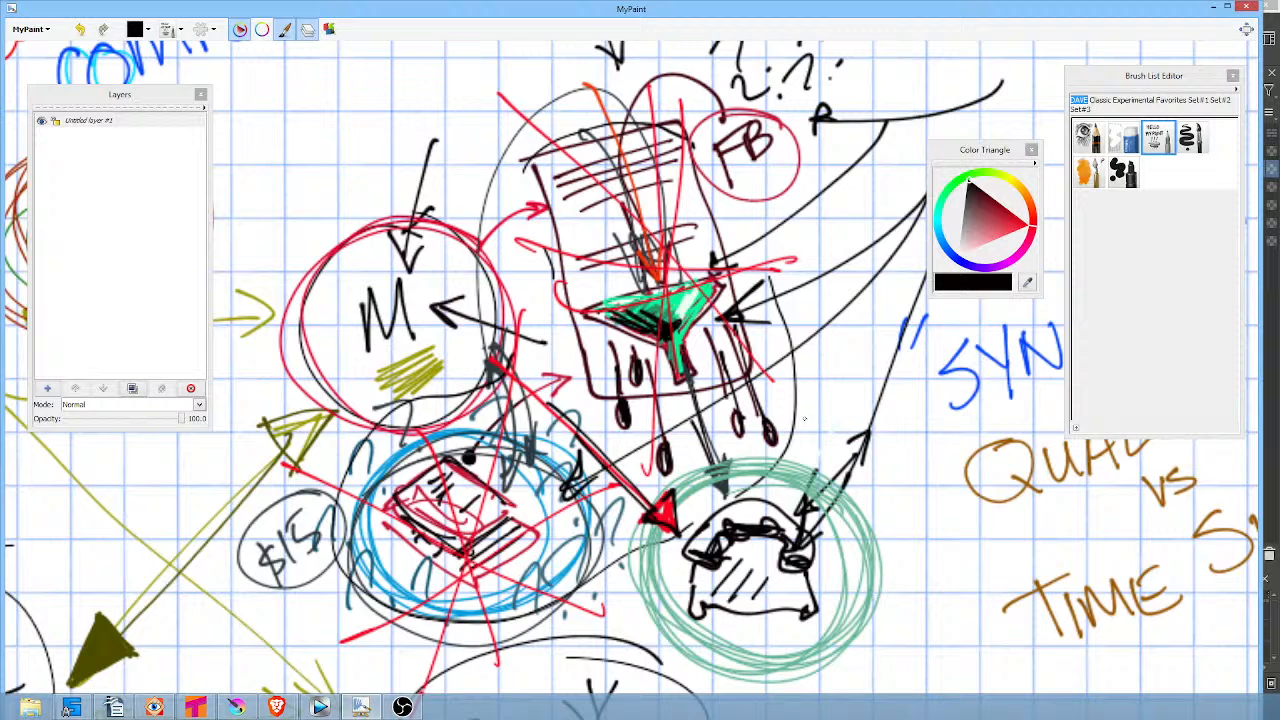
Shade the telephone's handset in muted red and loop several rings around the letter M in the same colour.
{"action": "left_click", "coordinate": [987, 218]}
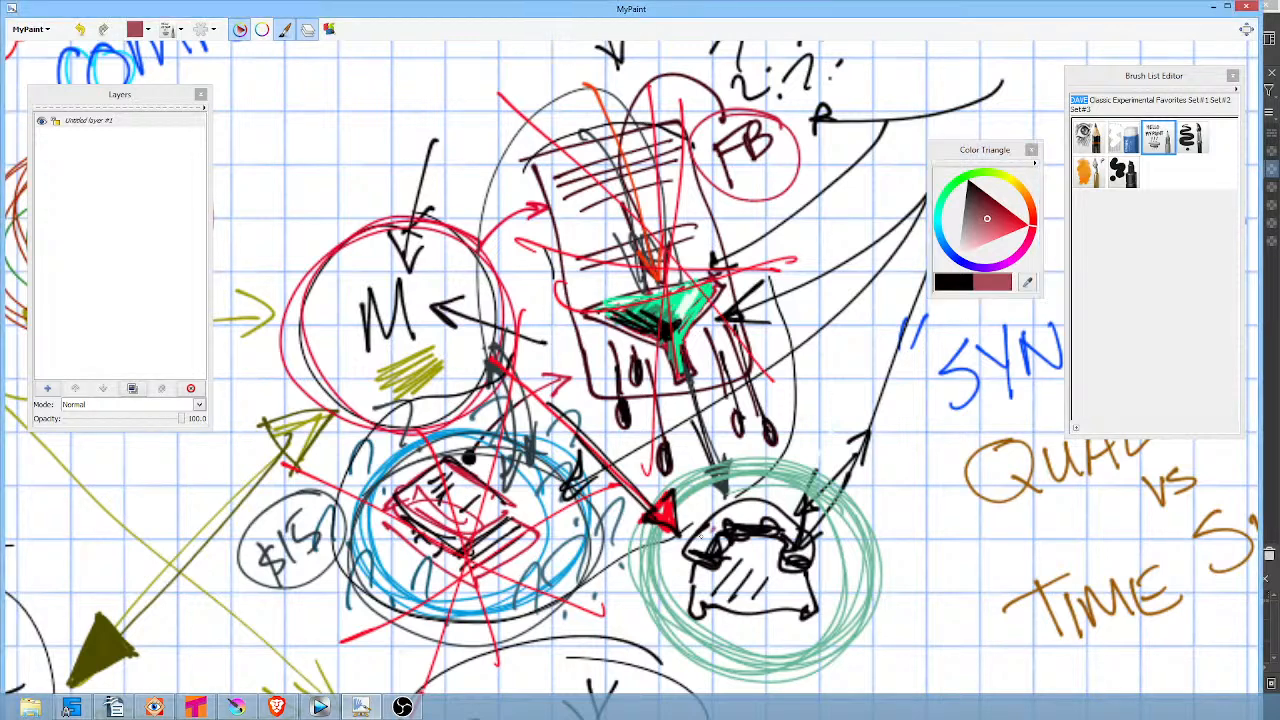
{"action": "mouse_move", "coordinate": [700, 545]}
{"action": "left_mouse_down"}
{"action": "mouse_move", "coordinate": [724, 520]}
{"action": "mouse_move", "coordinate": [782, 514]}
{"action": "left_mouse_up"}
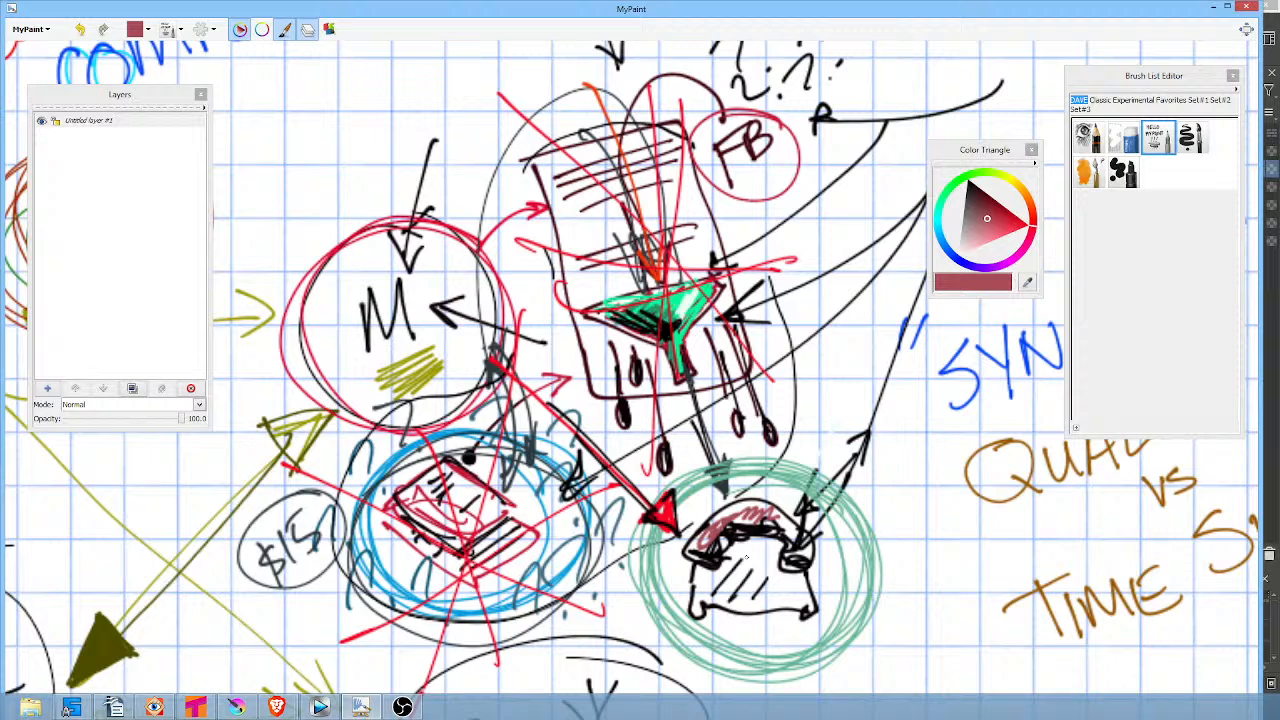
{"action": "mouse_move", "coordinate": [413, 246]}
{"action": "left_mouse_down"}
{"action": "mouse_move", "coordinate": [446, 302]}
{"action": "mouse_move", "coordinate": [400, 258]}
{"action": "mouse_move", "coordinate": [434, 338]}
{"action": "mouse_move", "coordinate": [418, 326]}
{"action": "left_mouse_up"}
Circle the telephone in crimson and make its arrow double-headed by adding strokes and an arrowhead at the M circle.
{"action": "left_click", "coordinate": [1013, 218]}
{"action": "mouse_move", "coordinate": [773, 500]}
{"action": "left_mouse_down"}
{"action": "mouse_move", "coordinate": [738, 622]}
{"action": "mouse_move", "coordinate": [752, 494]}
{"action": "mouse_move", "coordinate": [724, 512]}
{"action": "left_mouse_up"}
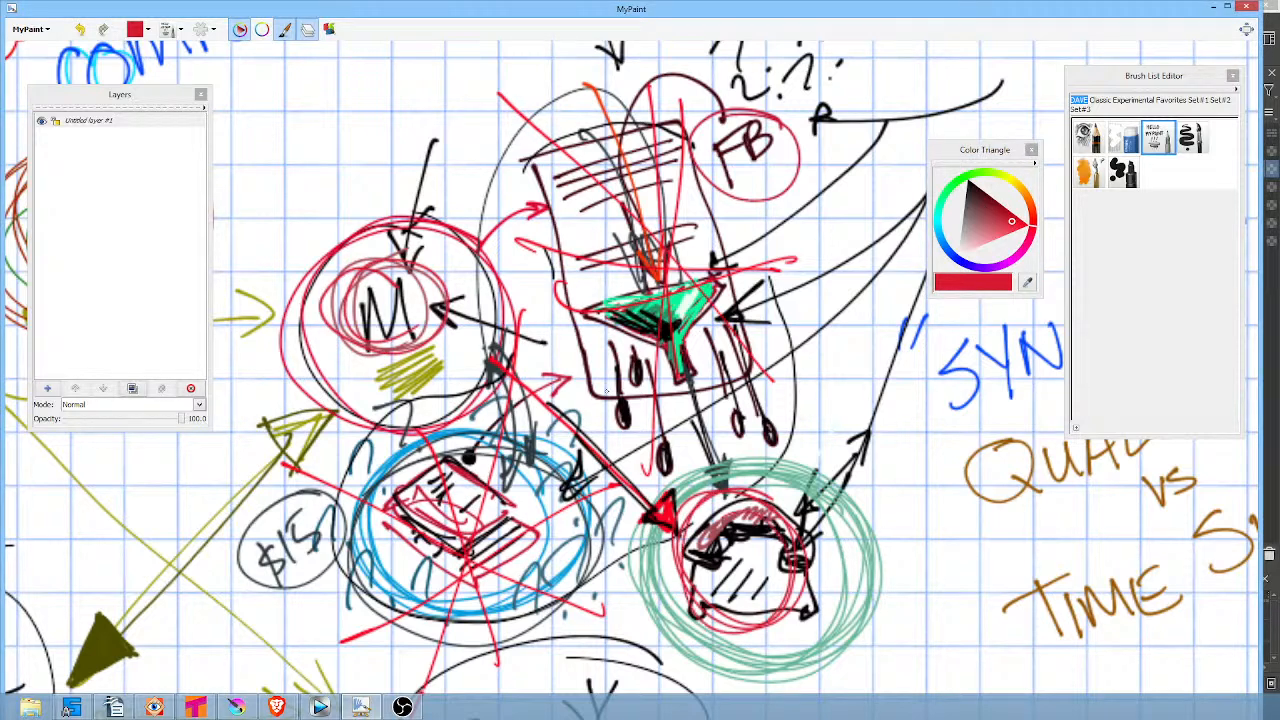
{"action": "left_click_drag", "start_coordinate": [514, 356], "coordinate": [662, 504]}
{"action": "mouse_move", "coordinate": [492, 334]}
{"action": "left_mouse_down"}
{"action": "mouse_move", "coordinate": [488, 388]}
{"action": "mouse_move", "coordinate": [532, 358]}
{"action": "left_mouse_up"}
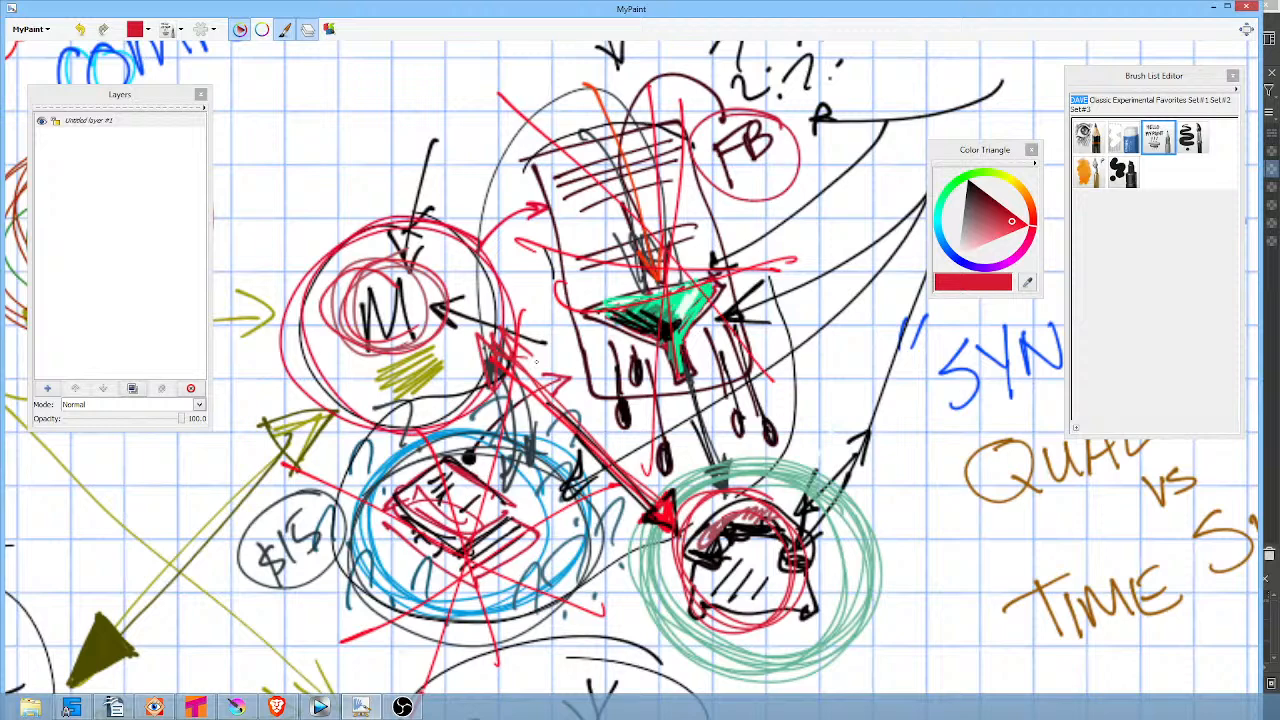
Ring the letter M and the telephone in magenta and trace the arrow between them in the same colour.
{"action": "left_click_drag", "start_coordinate": [683, 436], "coordinate": [830, 326]}
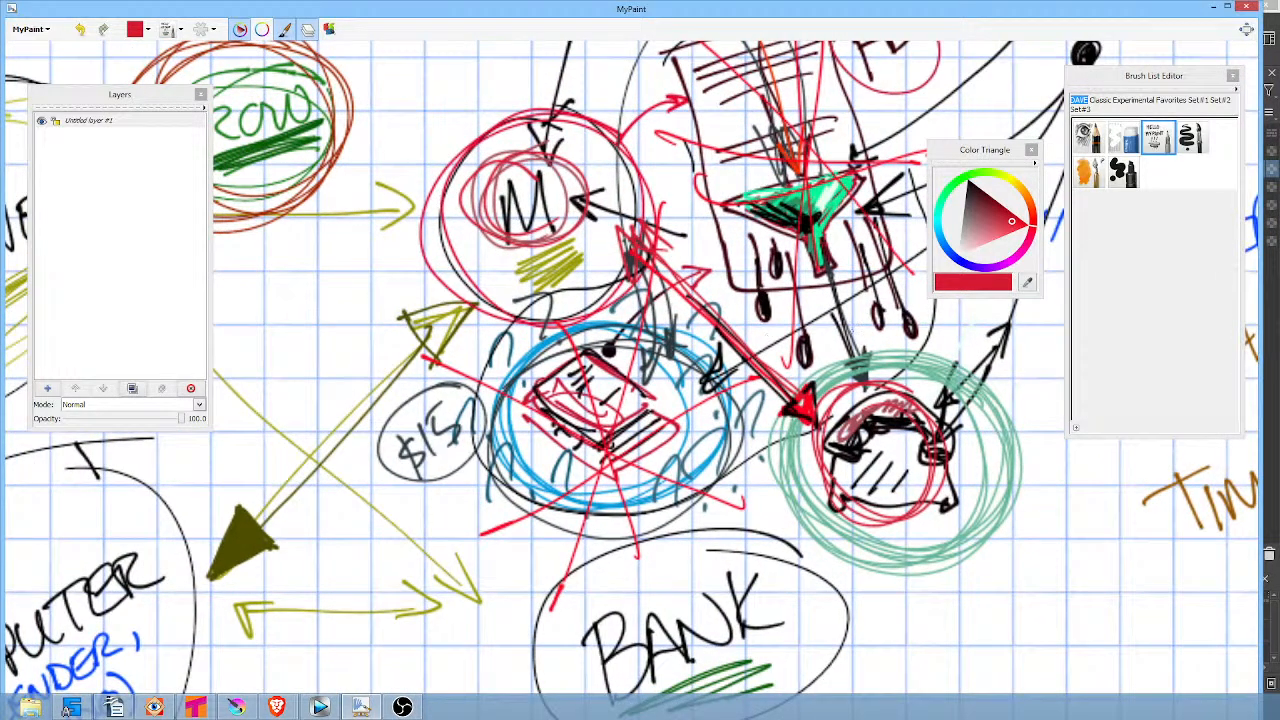
{"action": "middle_click", "coordinate": [832, 308], "text": "ctrl"}
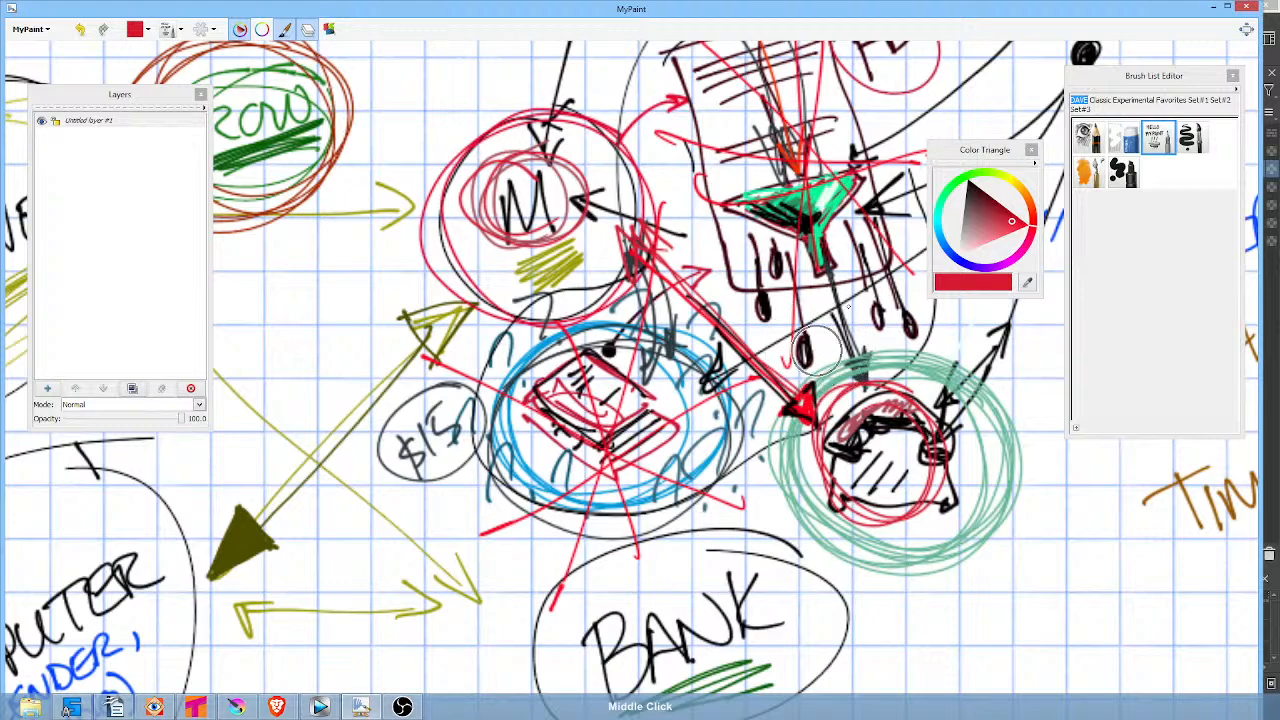
{"action": "left_click_drag", "start_coordinate": [844, 322], "coordinate": [686, 480]}
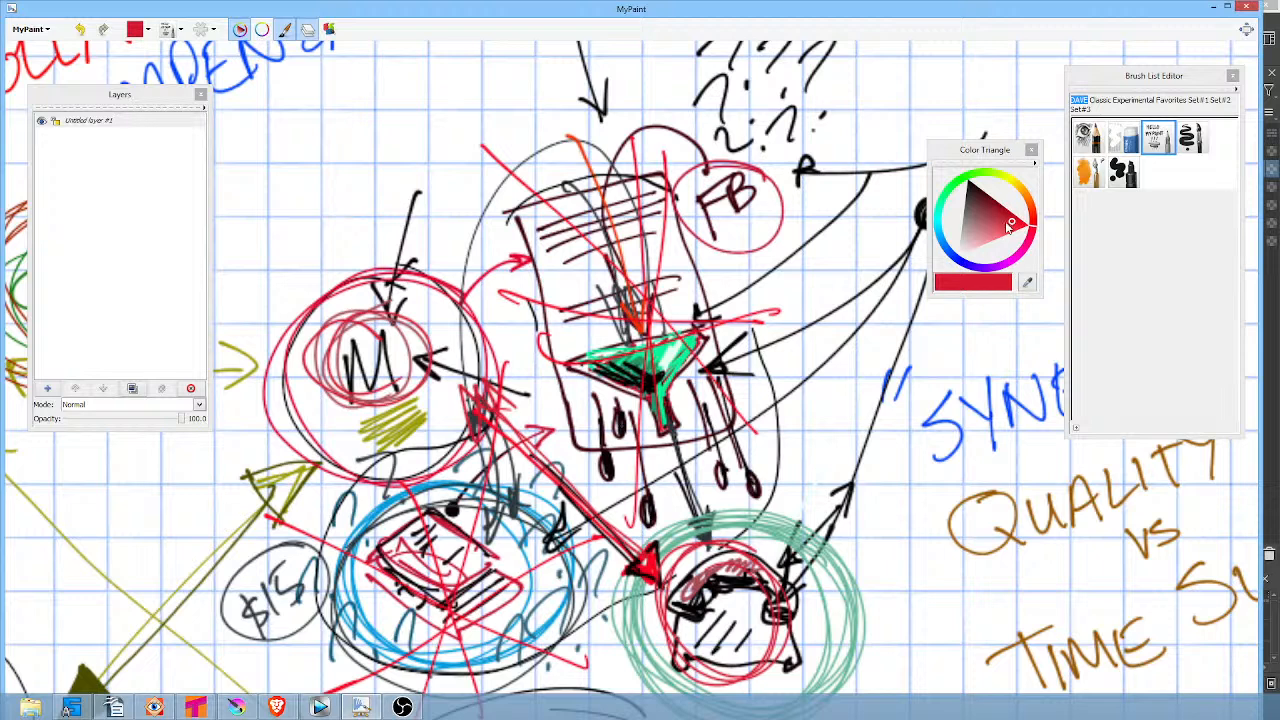
{"action": "left_click_drag", "start_coordinate": [1029, 199], "coordinate": [1024, 251]}
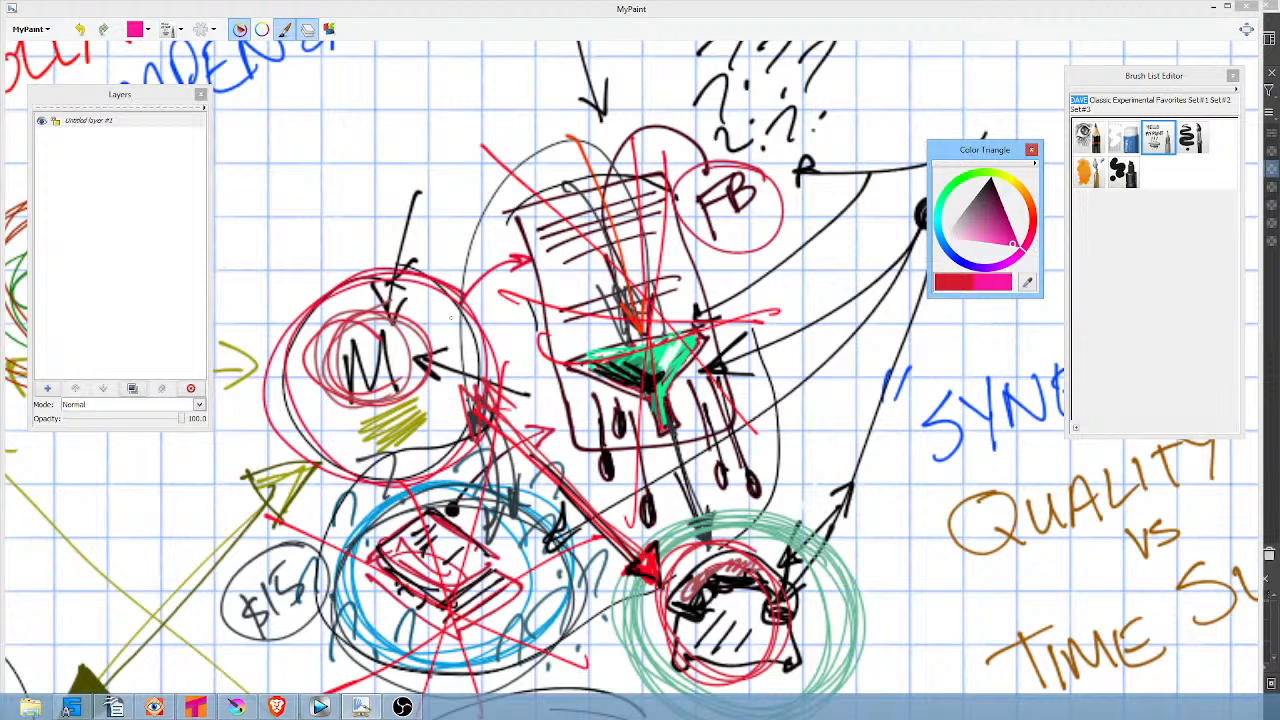
{"action": "mouse_move", "coordinate": [364, 318]}
{"action": "left_mouse_down"}
{"action": "mouse_move", "coordinate": [438, 355]}
{"action": "mouse_move", "coordinate": [316, 352]}
{"action": "mouse_move", "coordinate": [322, 402]}
{"action": "left_mouse_up"}
{"action": "mouse_move", "coordinate": [768, 567]}
{"action": "left_mouse_down"}
{"action": "mouse_move", "coordinate": [745, 547]}
{"action": "mouse_move", "coordinate": [797, 657]}
{"action": "mouse_move", "coordinate": [635, 582]}
{"action": "mouse_move", "coordinate": [715, 532]}
{"action": "mouse_move", "coordinate": [805, 612]}
{"action": "mouse_move", "coordinate": [672, 663]}
{"action": "left_mouse_up"}
{"action": "mouse_move", "coordinate": [595, 471]}
{"action": "left_mouse_down"}
{"action": "mouse_move", "coordinate": [512, 436]}
{"action": "mouse_move", "coordinate": [645, 565]}
{"action": "mouse_move", "coordinate": [424, 394]}
{"action": "left_mouse_up"}
Ring the five large green-and-black dots in the TEAM diagram in magenta, beside SCRIPT, STORYBOARD, SHOTS, EDIT and ANIMATION.
{"action": "left_click_drag", "start_coordinate": [603, 432], "coordinate": [648, 323]}
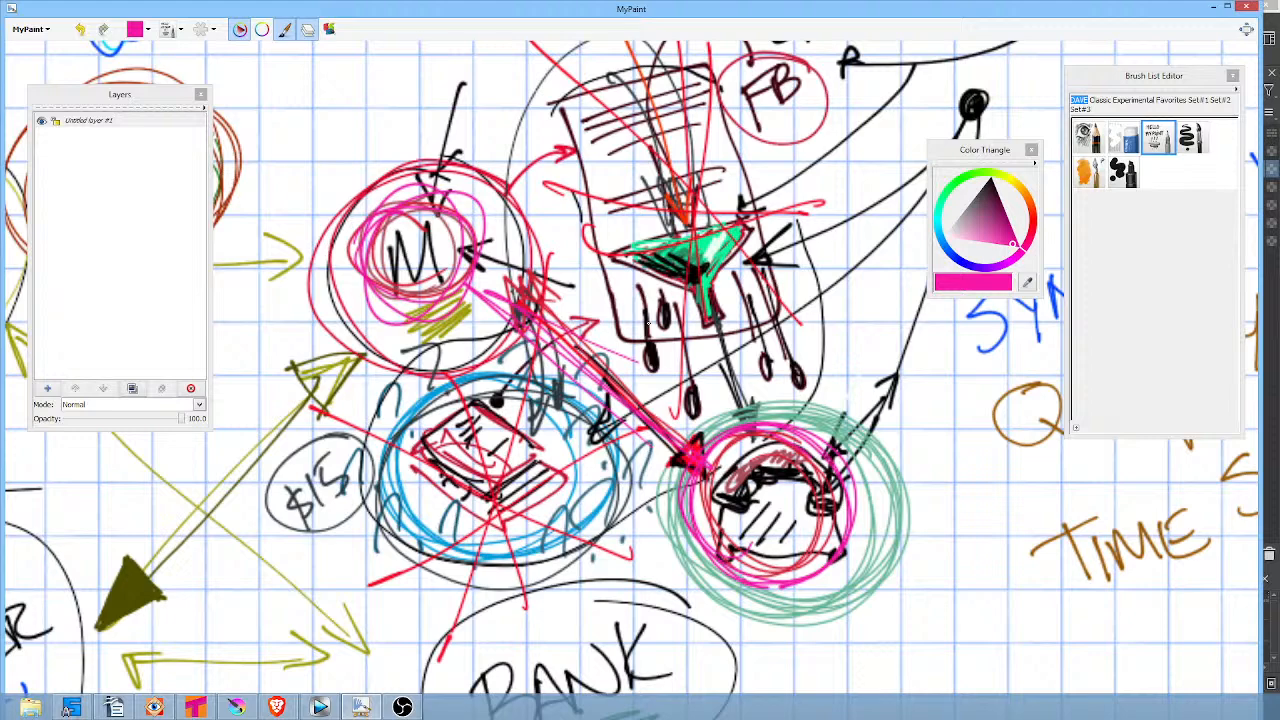
{"action": "left_click_drag", "start_coordinate": [724, 299], "coordinate": [744, 338]}
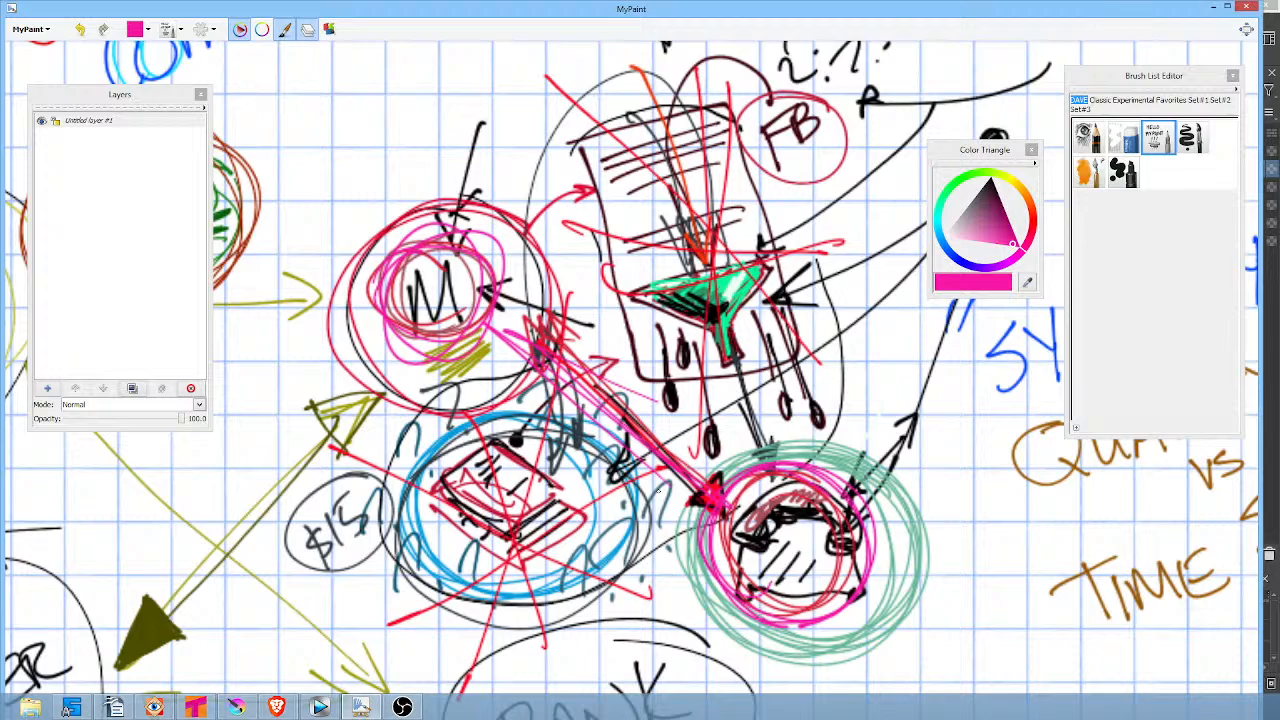
{"action": "left_click_drag", "start_coordinate": [616, 453], "coordinate": [643, 100]}
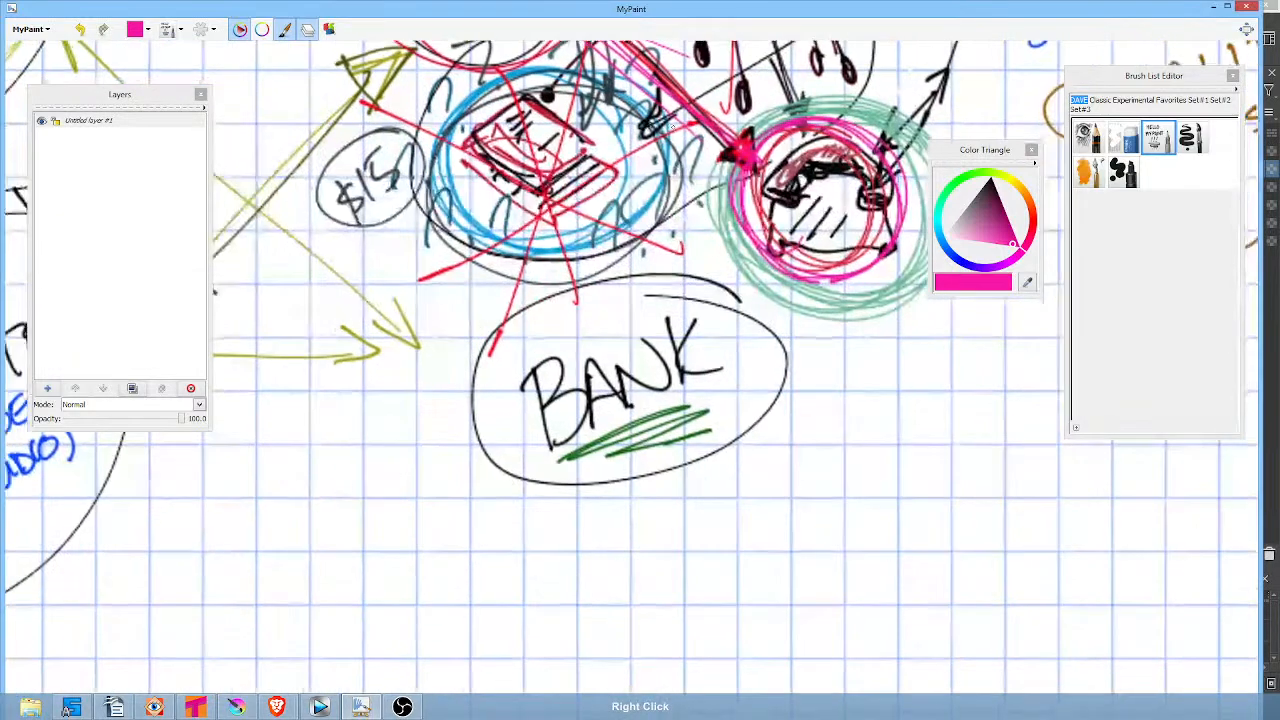
{"action": "left_click_drag", "start_coordinate": [591, 398], "coordinate": [734, 84]}
{"action": "left_click_drag", "start_coordinate": [985, 568], "coordinate": [692, 120]}
{"action": "left_click_drag", "start_coordinate": [856, 463], "coordinate": [789, 302]}
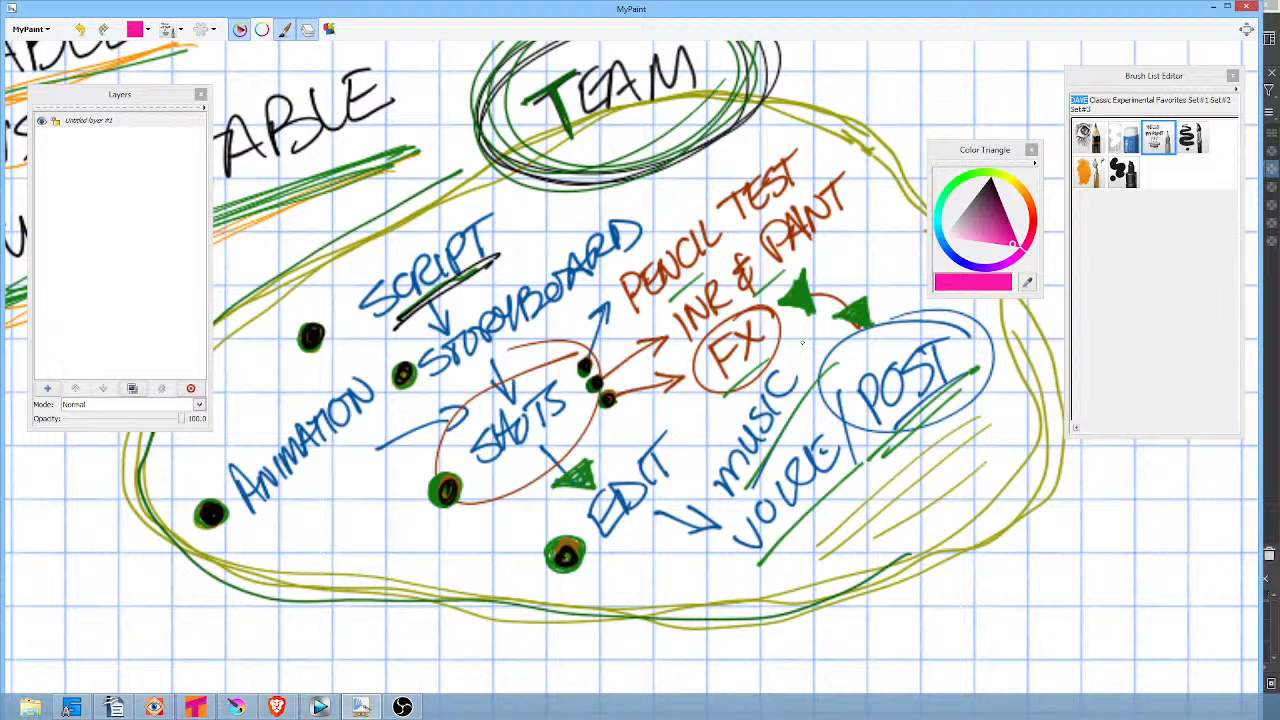
{"action": "mouse_move", "coordinate": [568, 538]}
{"action": "left_mouse_down"}
{"action": "mouse_move", "coordinate": [552, 543]}
{"action": "mouse_move", "coordinate": [566, 545]}
{"action": "left_mouse_up"}
{"action": "left_click_drag", "start_coordinate": [450, 478], "coordinate": [438, 482]}
{"action": "mouse_move", "coordinate": [212, 499]}
{"action": "left_mouse_down"}
{"action": "mouse_move", "coordinate": [198, 512]}
{"action": "mouse_move", "coordinate": [216, 524]}
{"action": "left_mouse_up"}
{"action": "mouse_move", "coordinate": [314, 322]}
{"action": "left_mouse_down"}
{"action": "mouse_move", "coordinate": [302, 340]}
{"action": "mouse_move", "coordinate": [318, 328]}
{"action": "left_mouse_up"}
{"action": "left_click_drag", "start_coordinate": [408, 356], "coordinate": [411, 361]}
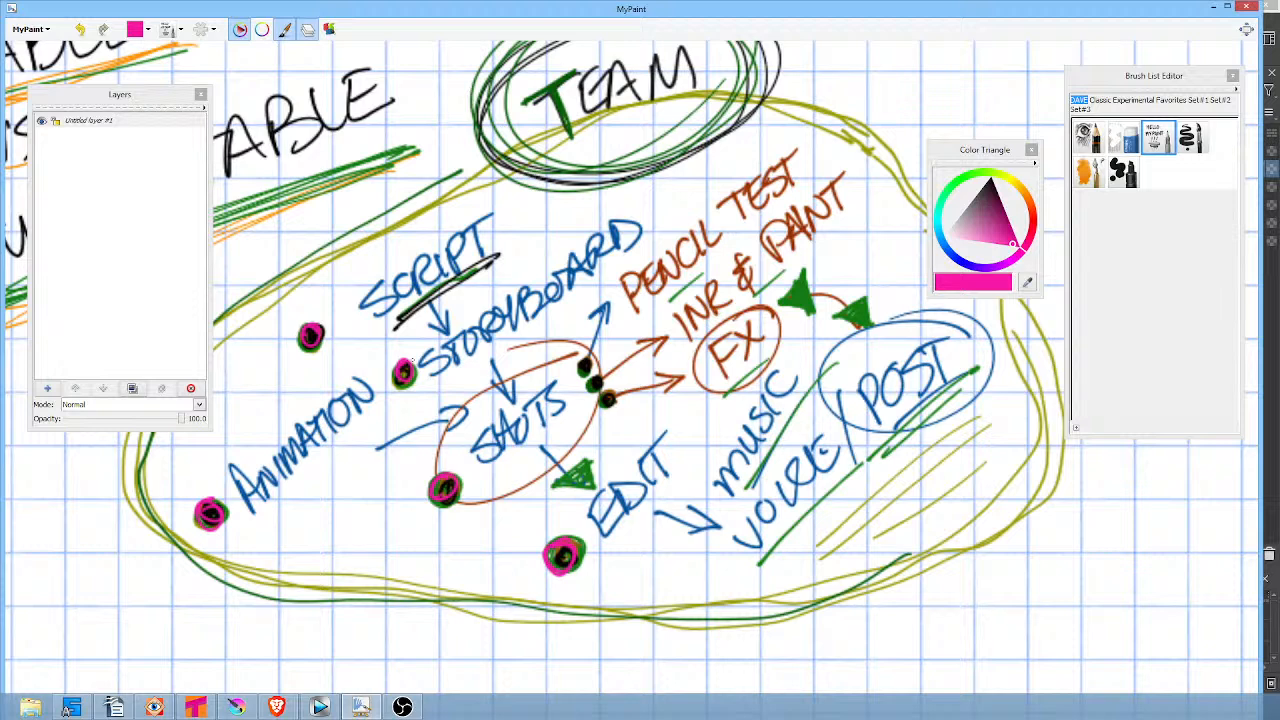
Circle SCRIPT, STORYBOARD and SHOTS in pale pink and draw a matching arc above PENCIL TEST.
{"action": "left_click_drag", "start_coordinate": [980, 217], "coordinate": [959, 232]}
{"action": "mouse_move", "coordinate": [380, 235]}
{"action": "left_mouse_down"}
{"action": "mouse_move", "coordinate": [360, 320]}
{"action": "mouse_move", "coordinate": [437, 222]}
{"action": "left_mouse_up"}
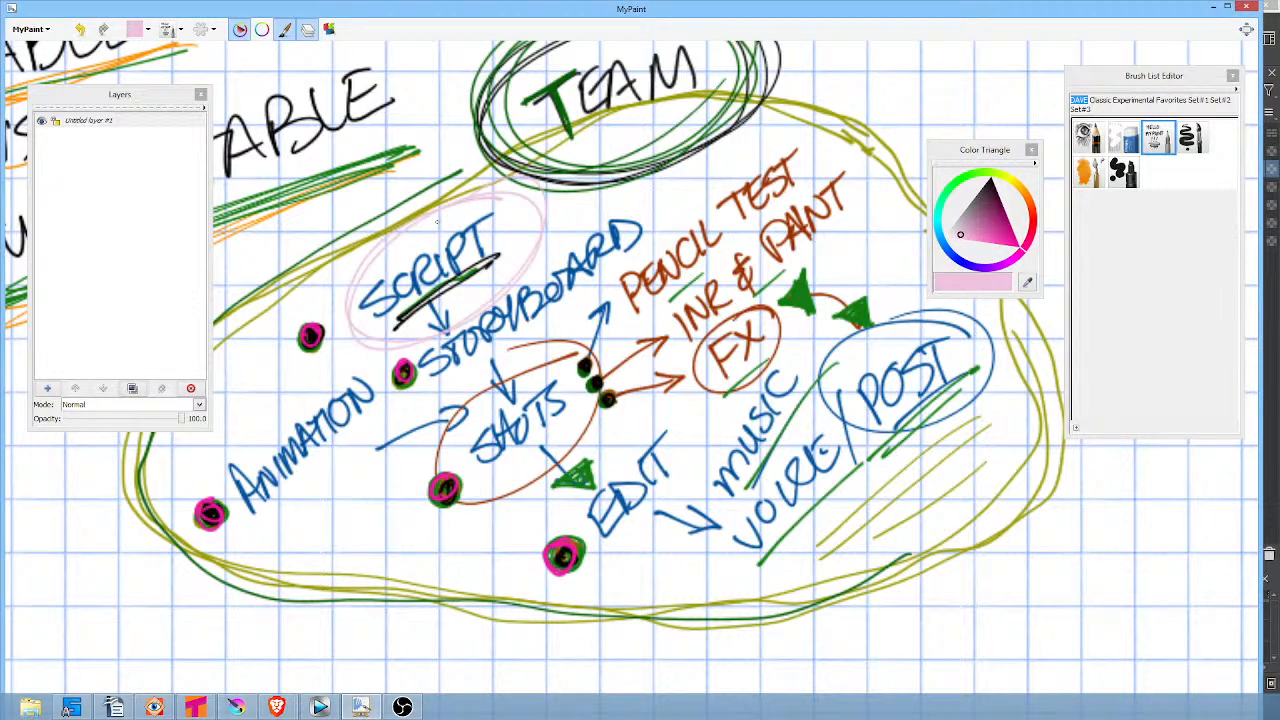
{"action": "mouse_move", "coordinate": [622, 213]}
{"action": "left_mouse_down"}
{"action": "mouse_move", "coordinate": [516, 251]}
{"action": "mouse_move", "coordinate": [636, 209]}
{"action": "left_mouse_up"}
{"action": "mouse_move", "coordinate": [577, 395]}
{"action": "left_mouse_down"}
{"action": "mouse_move", "coordinate": [466, 485]}
{"action": "mouse_move", "coordinate": [551, 466]}
{"action": "left_mouse_up"}
{"action": "mouse_move", "coordinate": [775, 162]}
{"action": "left_mouse_down"}
{"action": "mouse_move", "coordinate": [737, 147]}
{"action": "mouse_move", "coordinate": [672, 190]}
{"action": "left_mouse_up"}
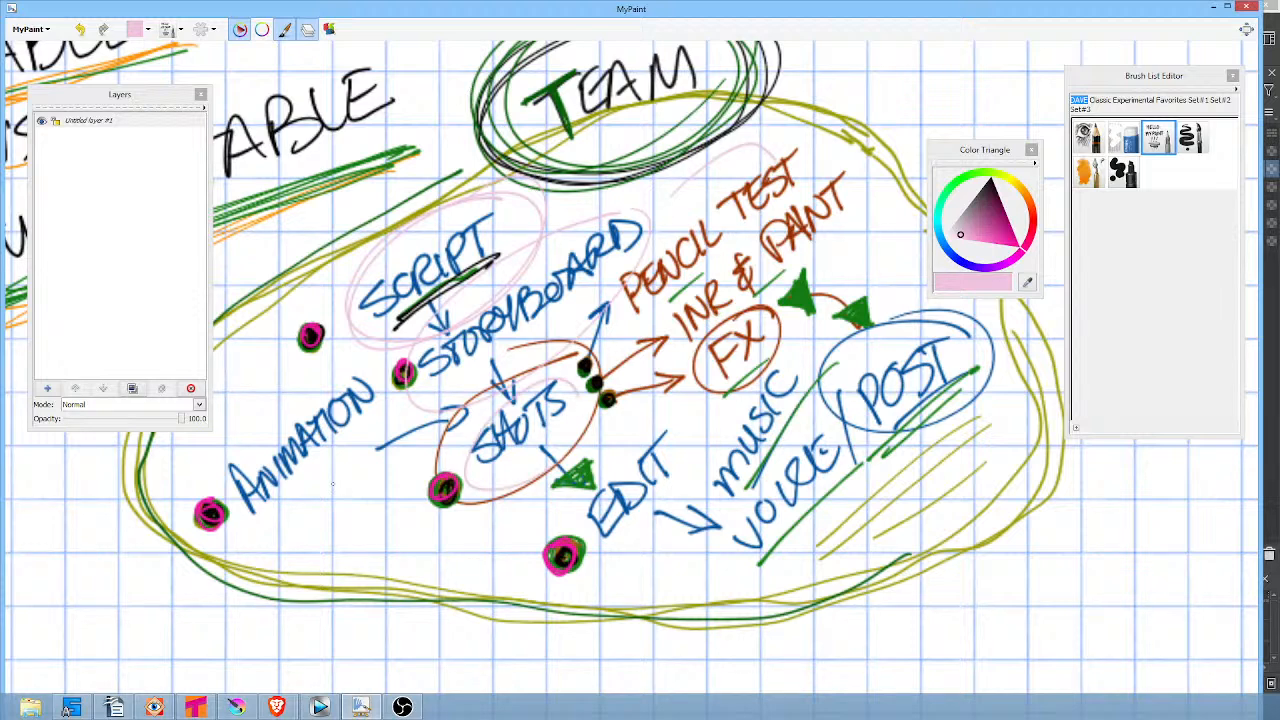
Underline ANIMATION with hatched strokes in pale pink, plum and black.
{"action": "mouse_move", "coordinate": [272, 520]}
{"action": "left_mouse_down"}
{"action": "mouse_move", "coordinate": [338, 435]}
{"action": "mouse_move", "coordinate": [345, 445]}
{"action": "mouse_move", "coordinate": [303, 513]}
{"action": "mouse_move", "coordinate": [378, 424]}
{"action": "left_mouse_up"}
{"action": "left_click", "coordinate": [985, 210]}
{"action": "left_click_drag", "start_coordinate": [282, 516], "coordinate": [374, 436]}
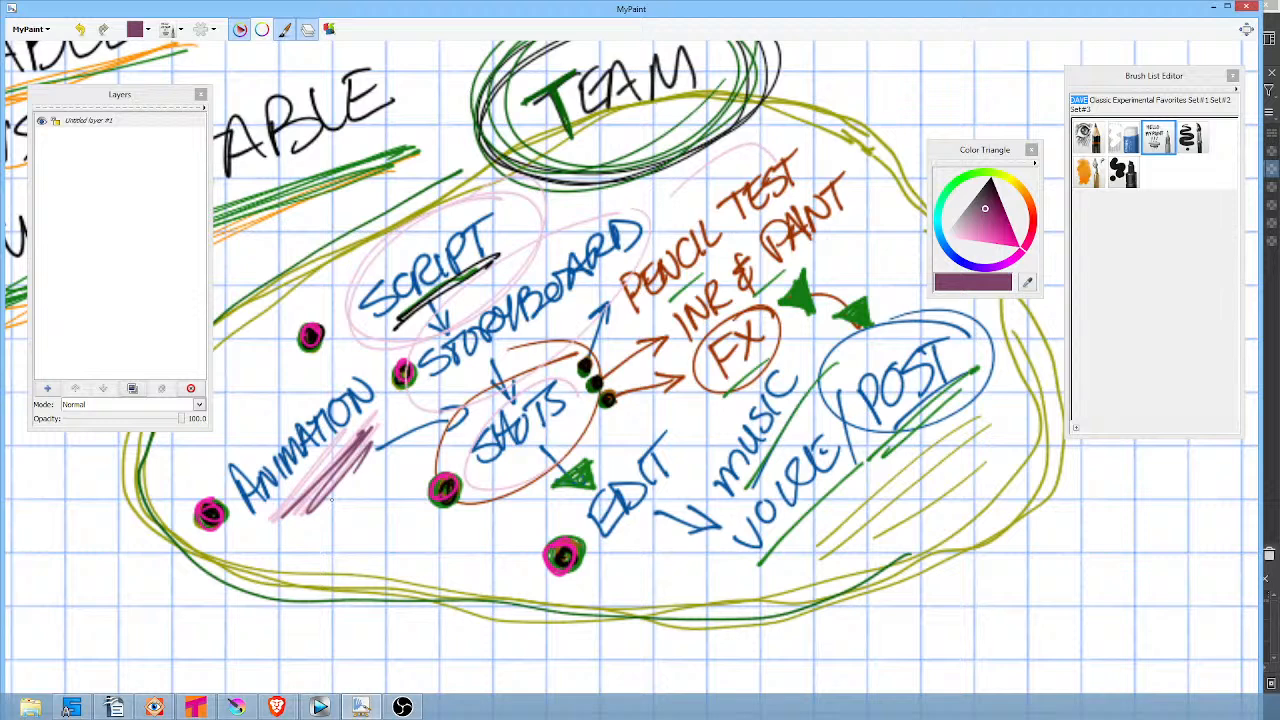
{"action": "left_click_drag", "start_coordinate": [990, 212], "coordinate": [988, 173]}
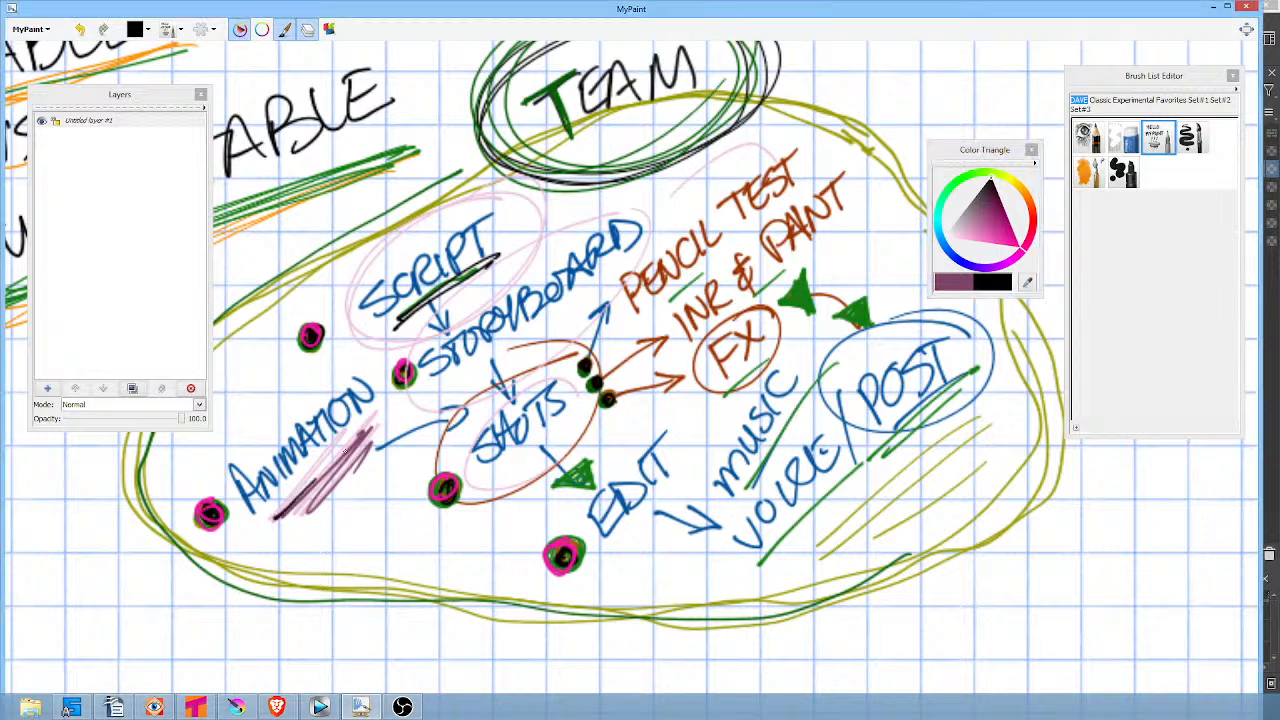
Underline PENCIL TEST with thick black strokes and place a large black dot at the tip of its arrow.
{"action": "mouse_move", "coordinate": [385, 414]}
{"action": "left_mouse_down"}
{"action": "mouse_move", "coordinate": [272, 518]}
{"action": "mouse_move", "coordinate": [317, 490]}
{"action": "mouse_move", "coordinate": [338, 303]}
{"action": "left_mouse_up"}
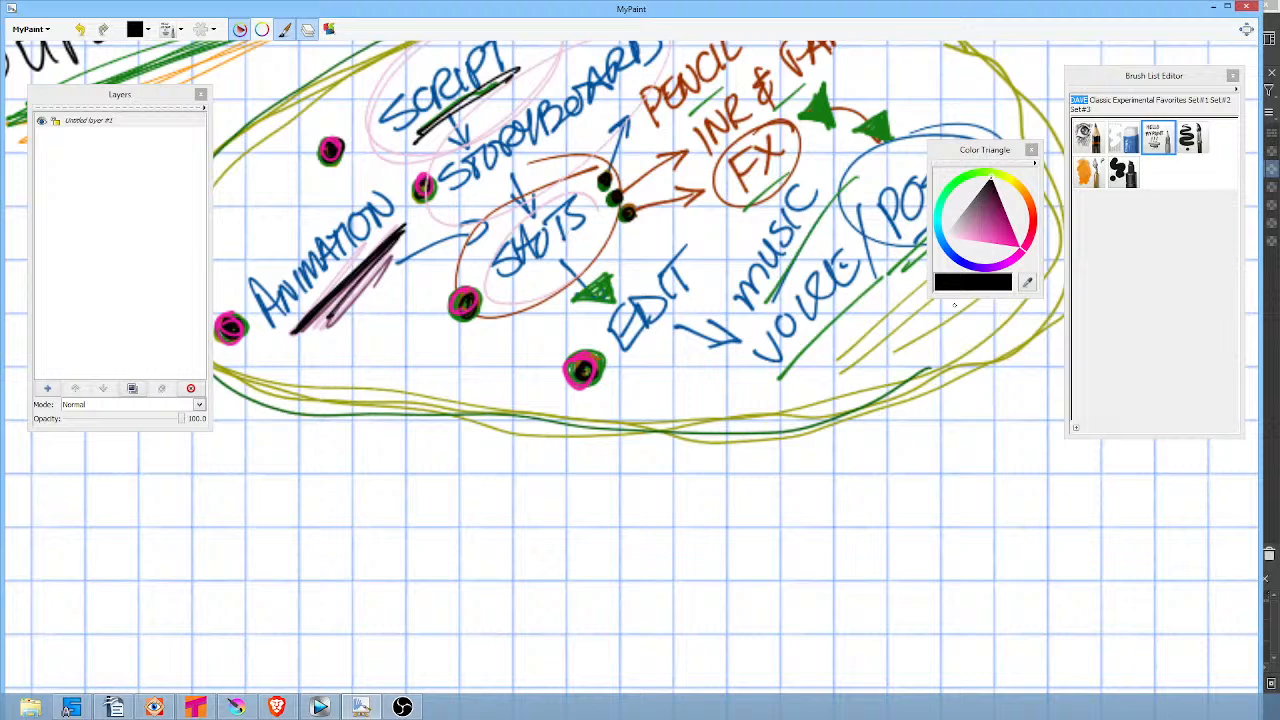
{"action": "middle_click", "coordinate": [887, 369]}
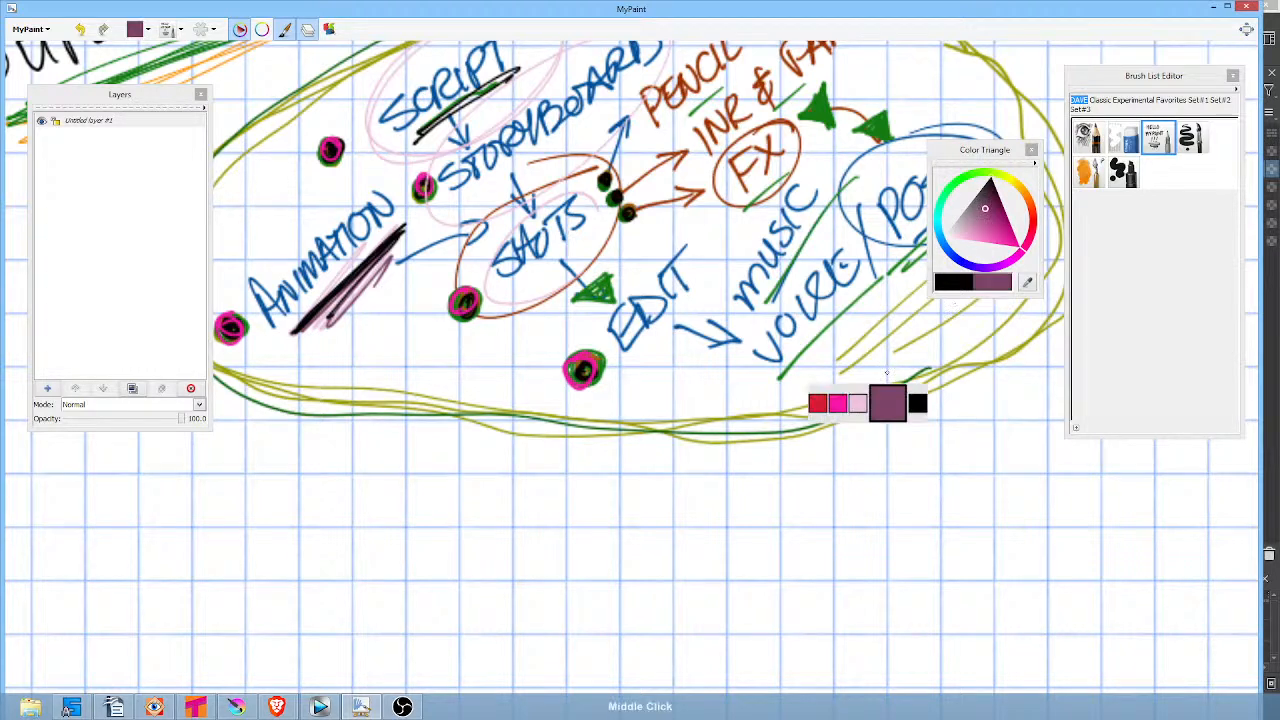
{"action": "left_click", "coordinate": [991, 182]}
{"action": "left_click_drag", "start_coordinate": [824, 420], "coordinate": [818, 547]}
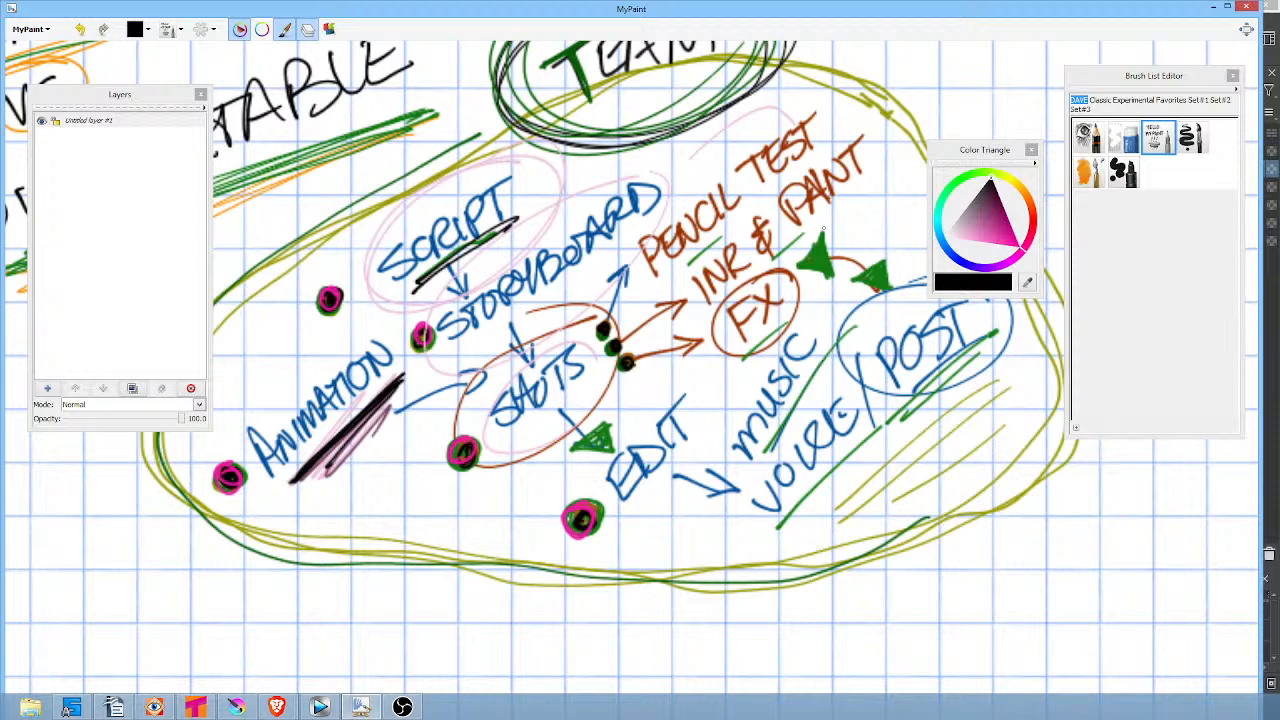
{"action": "mouse_move", "coordinate": [722, 230]}
{"action": "left_mouse_down"}
{"action": "mouse_move", "coordinate": [833, 145]}
{"action": "mouse_move", "coordinate": [666, 285]}
{"action": "mouse_move", "coordinate": [830, 150]}
{"action": "left_mouse_up"}
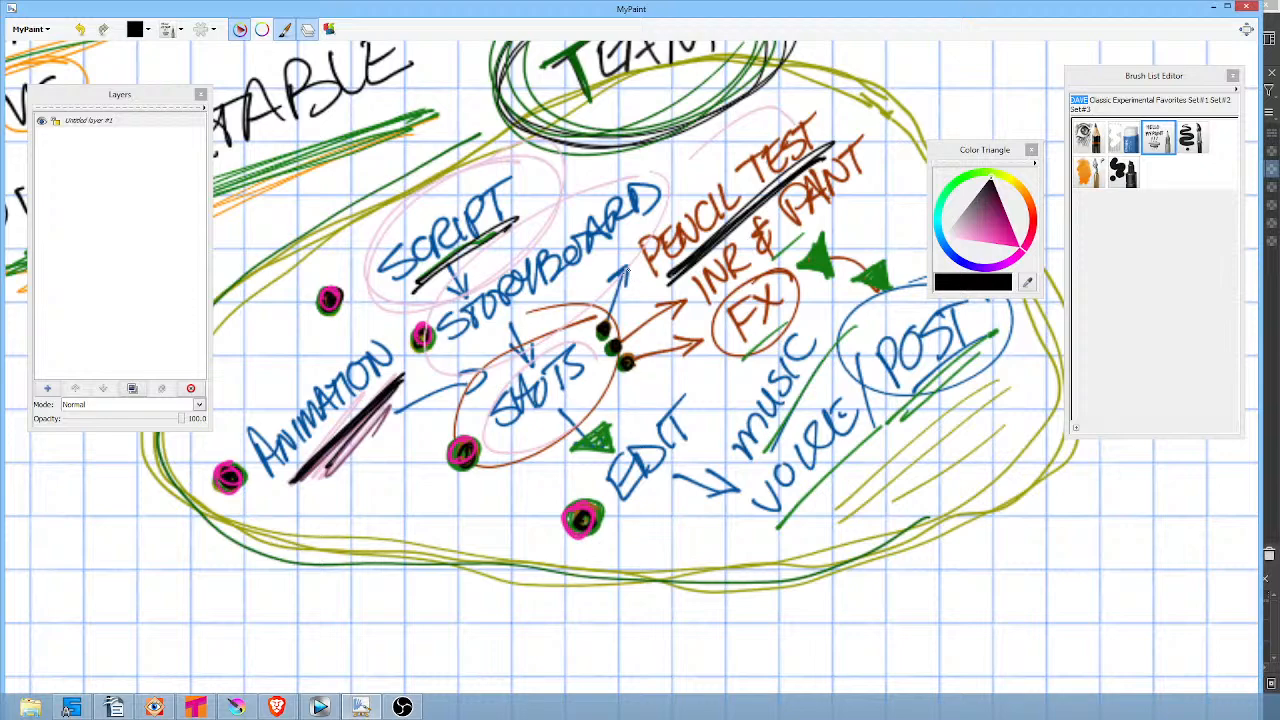
{"action": "mouse_move", "coordinate": [626, 262]}
{"action": "left_mouse_down"}
{"action": "mouse_move", "coordinate": [614, 280]}
{"action": "mouse_move", "coordinate": [636, 268]}
{"action": "mouse_move", "coordinate": [620, 282]}
{"action": "left_mouse_up"}
Underline ADMIN. above the IMPLEMENTATION oval with thick plum strokes.
{"action": "left_click_drag", "start_coordinate": [394, 204], "coordinate": [903, 474]}
{"action": "left_click_drag", "start_coordinate": [391, 339], "coordinate": [240, 396]}
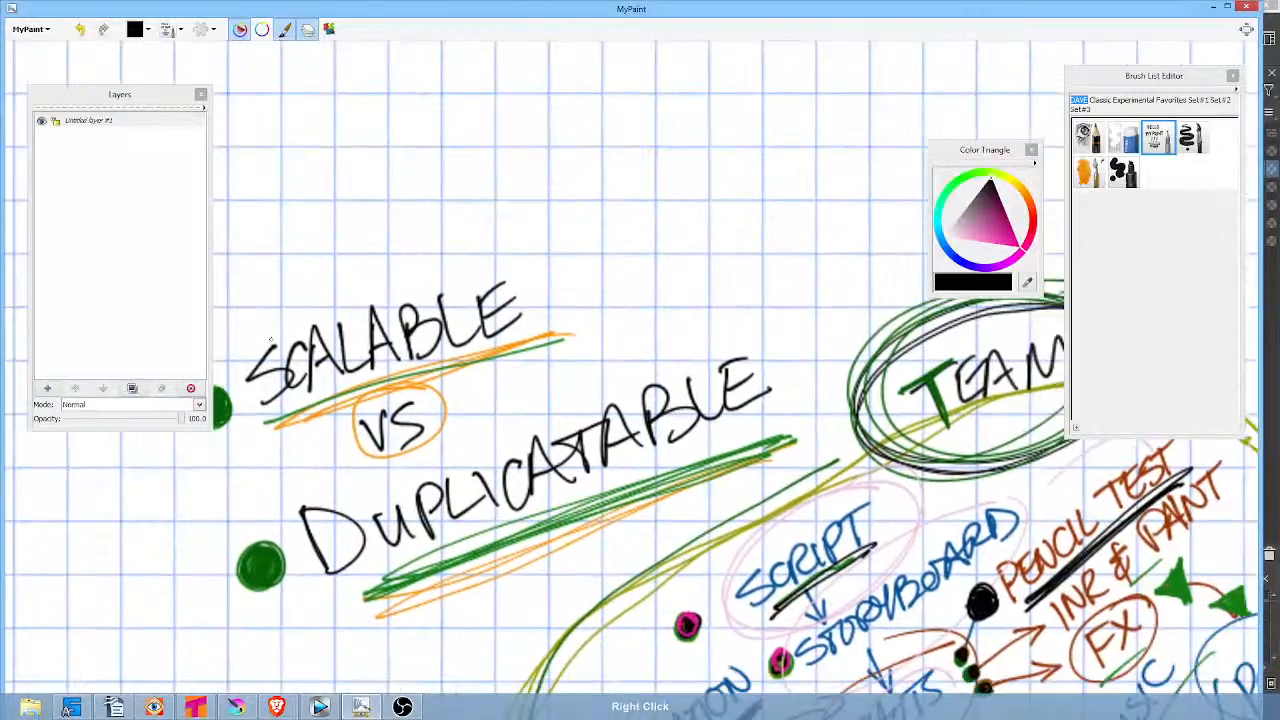
{"action": "mouse_move", "coordinate": [554, 262]}
{"action": "left_mouse_down"}
{"action": "mouse_move", "coordinate": [999, 122]}
{"action": "mouse_move", "coordinate": [807, 165]}
{"action": "left_mouse_up"}
{"action": "key", "text": "x"}
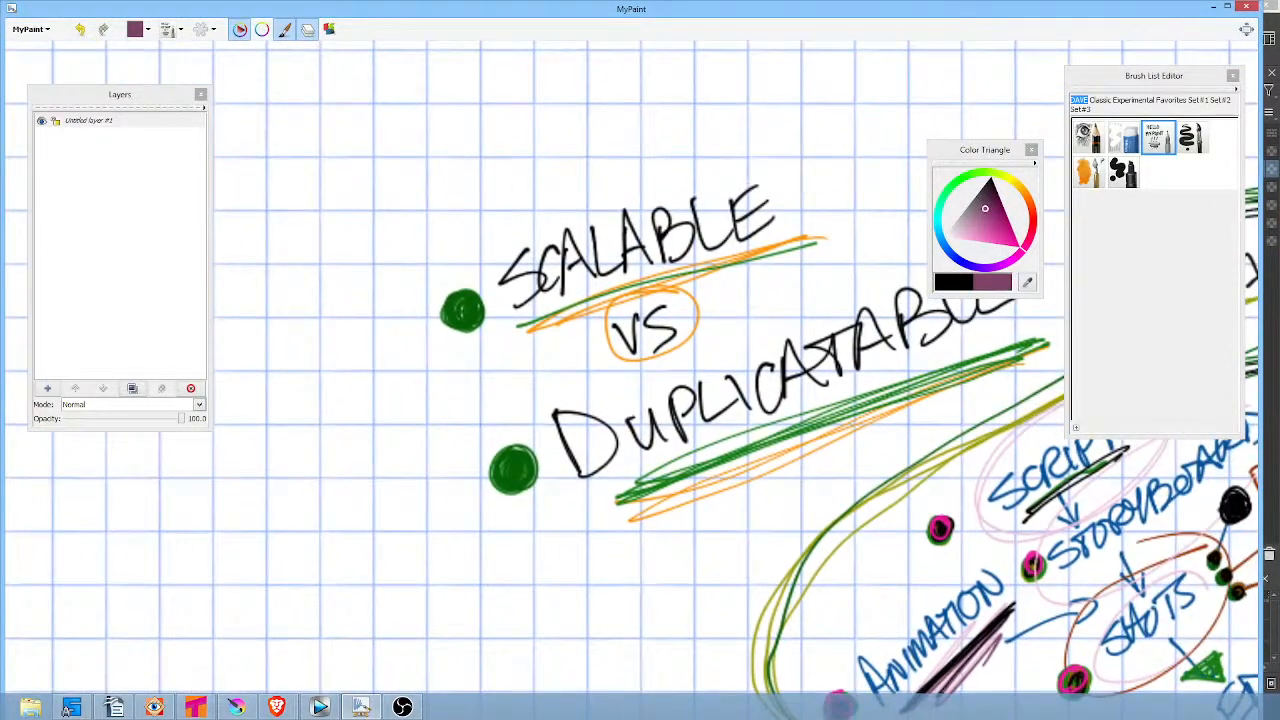
{"action": "left_click_drag", "start_coordinate": [729, 93], "coordinate": [585, 530]}
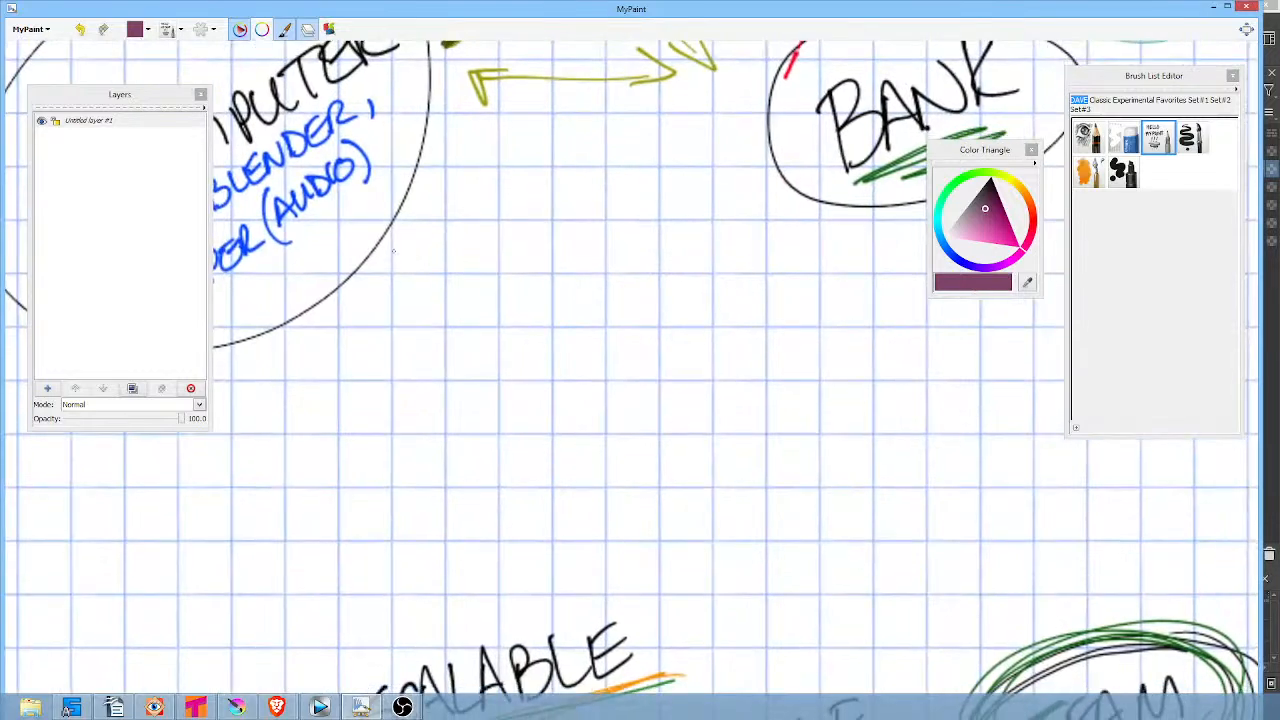
{"action": "left_click_drag", "start_coordinate": [342, 154], "coordinate": [890, 584]}
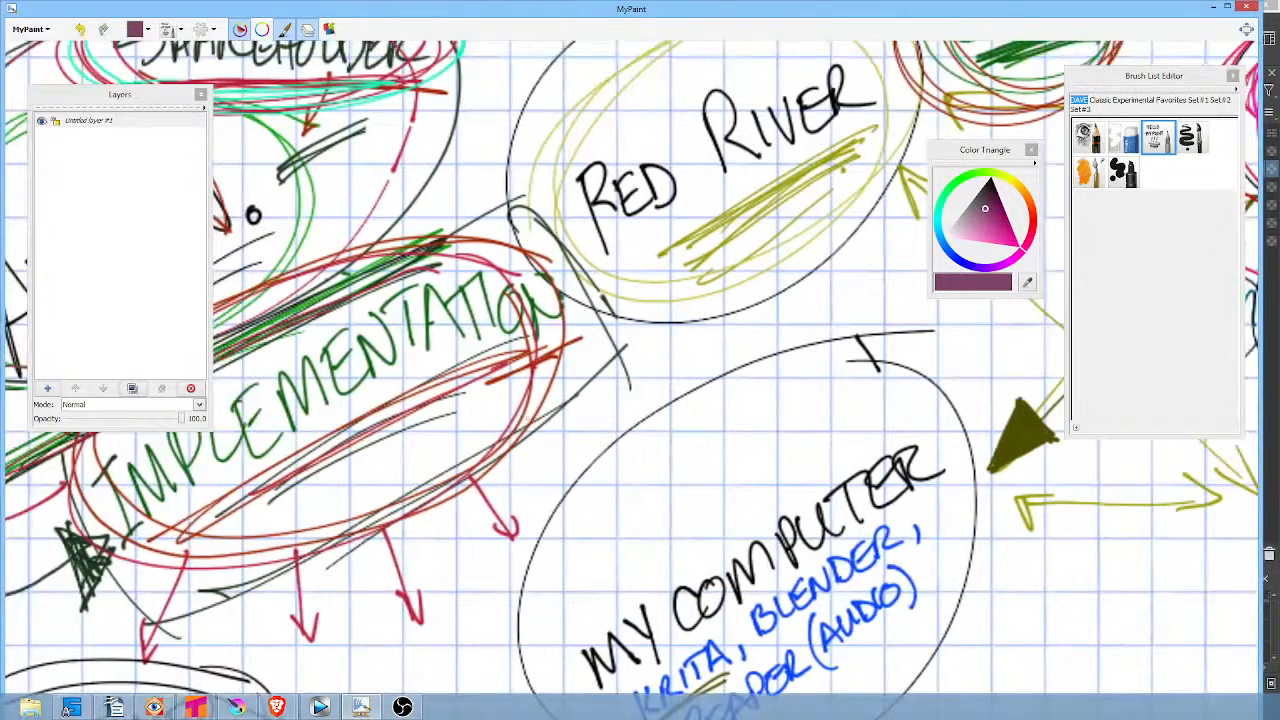
{"action": "left_click_drag", "start_coordinate": [640, 461], "coordinate": [939, 440]}
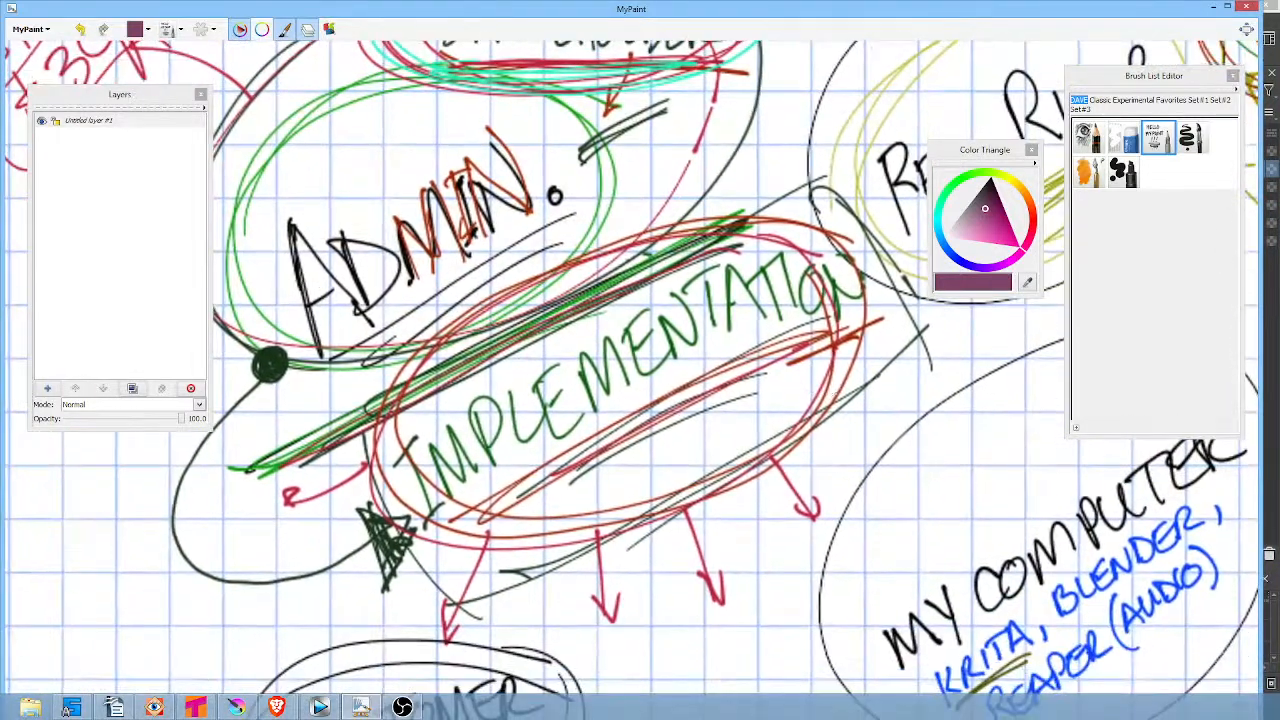
{"action": "left_click_drag", "start_coordinate": [797, 398], "coordinate": [858, 392]}
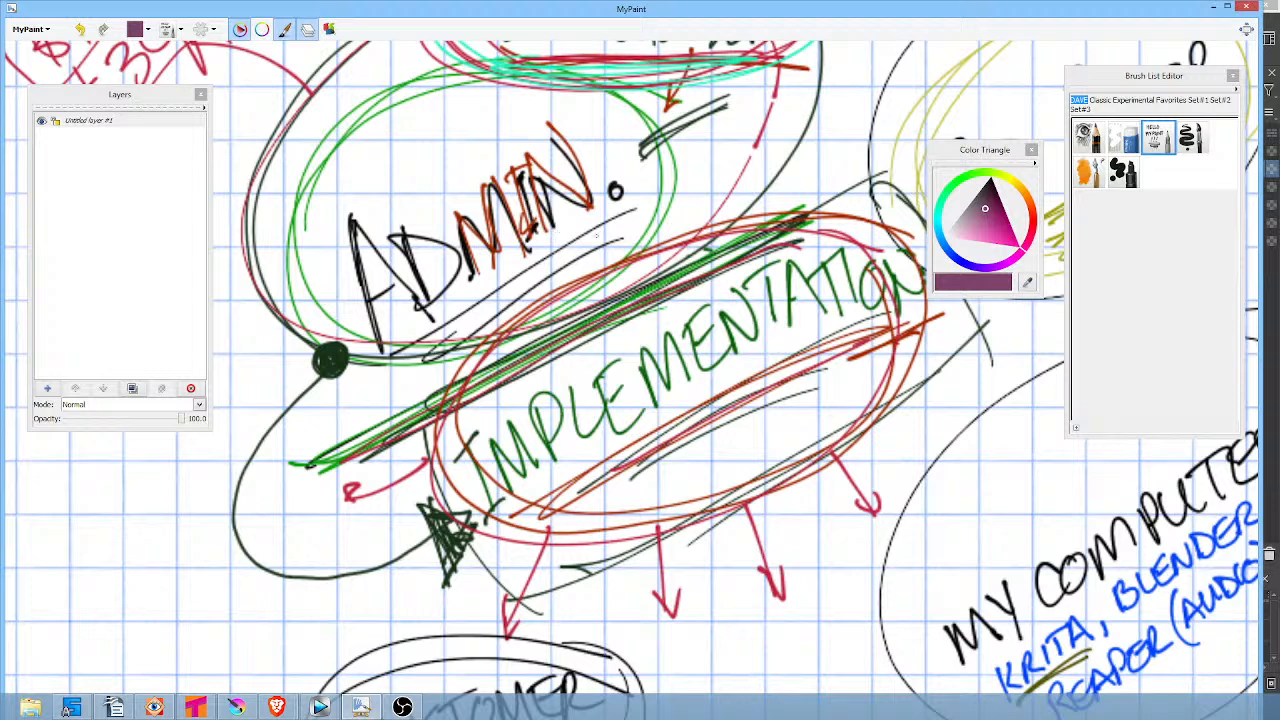
{"action": "mouse_move", "coordinate": [452, 332]}
{"action": "left_mouse_down"}
{"action": "mouse_move", "coordinate": [540, 265]}
{"action": "mouse_move", "coordinate": [440, 340]}
{"action": "mouse_move", "coordinate": [619, 215]}
{"action": "left_mouse_up"}
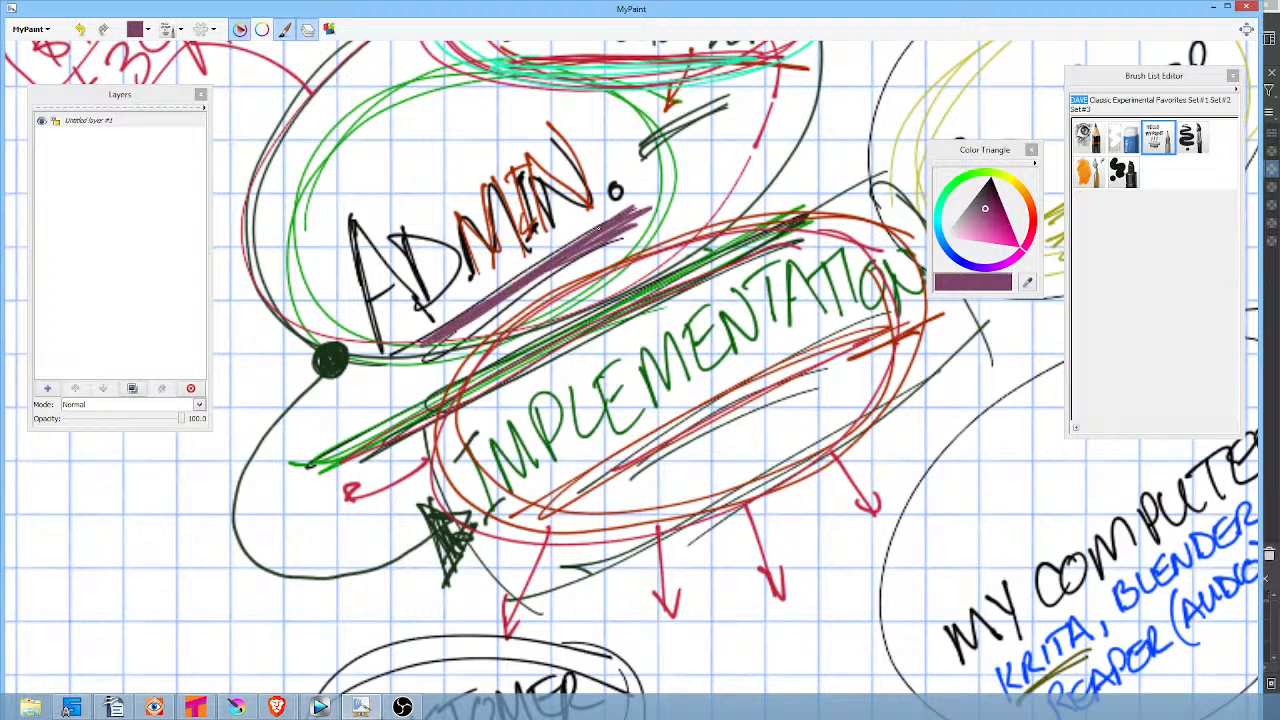
Paint over the ADMIN. underline with progressively brighter pink and magenta strokes.
{"action": "left_click_drag", "start_coordinate": [986, 216], "coordinate": [989, 227]}
{"action": "mouse_move", "coordinate": [626, 215]}
{"action": "left_mouse_down"}
{"action": "mouse_move", "coordinate": [530, 279]}
{"action": "mouse_move", "coordinate": [583, 242]}
{"action": "left_mouse_up"}
{"action": "left_click_drag", "start_coordinate": [990, 228], "coordinate": [1002, 232]}
{"action": "mouse_move", "coordinate": [630, 218]}
{"action": "left_mouse_down"}
{"action": "mouse_move", "coordinate": [426, 334]}
{"action": "mouse_move", "coordinate": [611, 231]}
{"action": "left_mouse_up"}
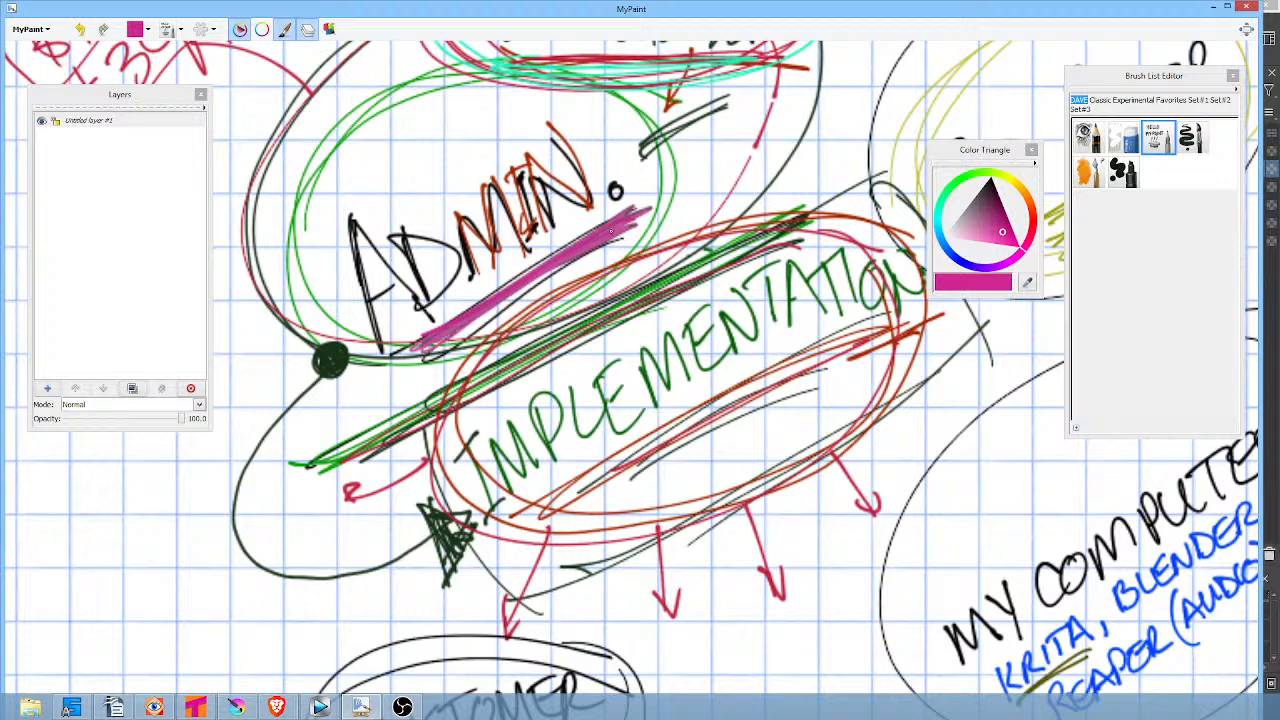
Return to the TEAM diagram and examine its production stages from SCRIPT to POST.
{"action": "left_click_drag", "start_coordinate": [1016, 476], "coordinate": [532, 219]}
{"action": "left_click_drag", "start_coordinate": [900, 516], "coordinate": [352, 428]}
{"action": "left_click_drag", "start_coordinate": [872, 436], "coordinate": [681, 62]}
{"action": "left_click_drag", "start_coordinate": [682, 584], "coordinate": [533, 305]}
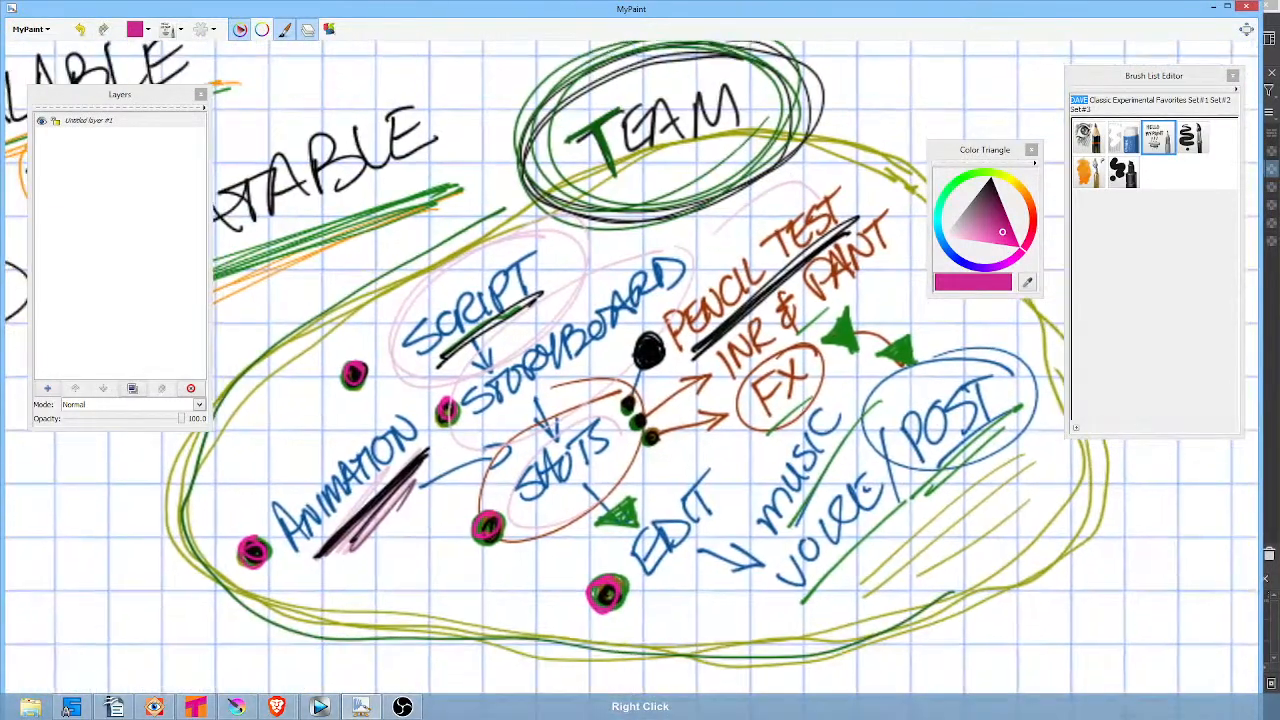
{"action": "left_click_drag", "start_coordinate": [819, 415], "coordinate": [762, 427]}
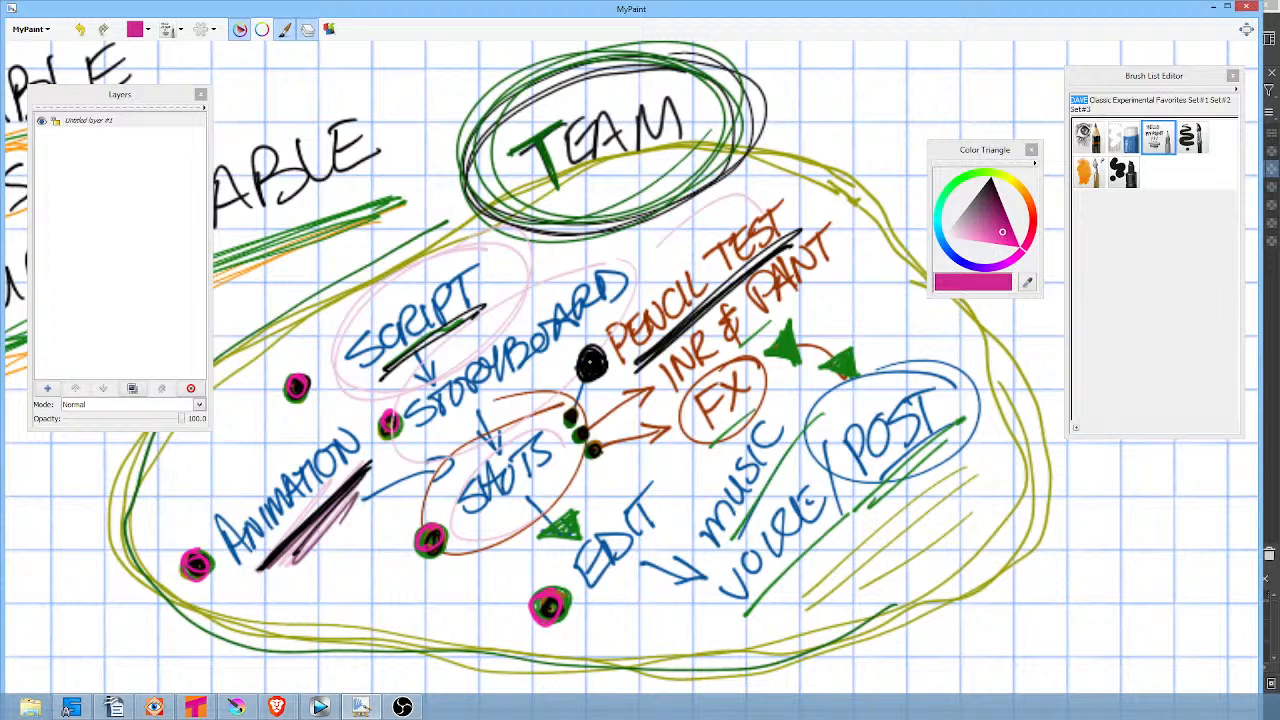
Paint a magenta mark with a white highlight inside the black dot beside PENCIL TEST.
{"action": "left_click_drag", "start_coordinate": [588, 360], "coordinate": [590, 361]}
{"action": "left_click", "coordinate": [943, 236]}
{"action": "left_click_drag", "start_coordinate": [592, 351], "coordinate": [589, 356]}
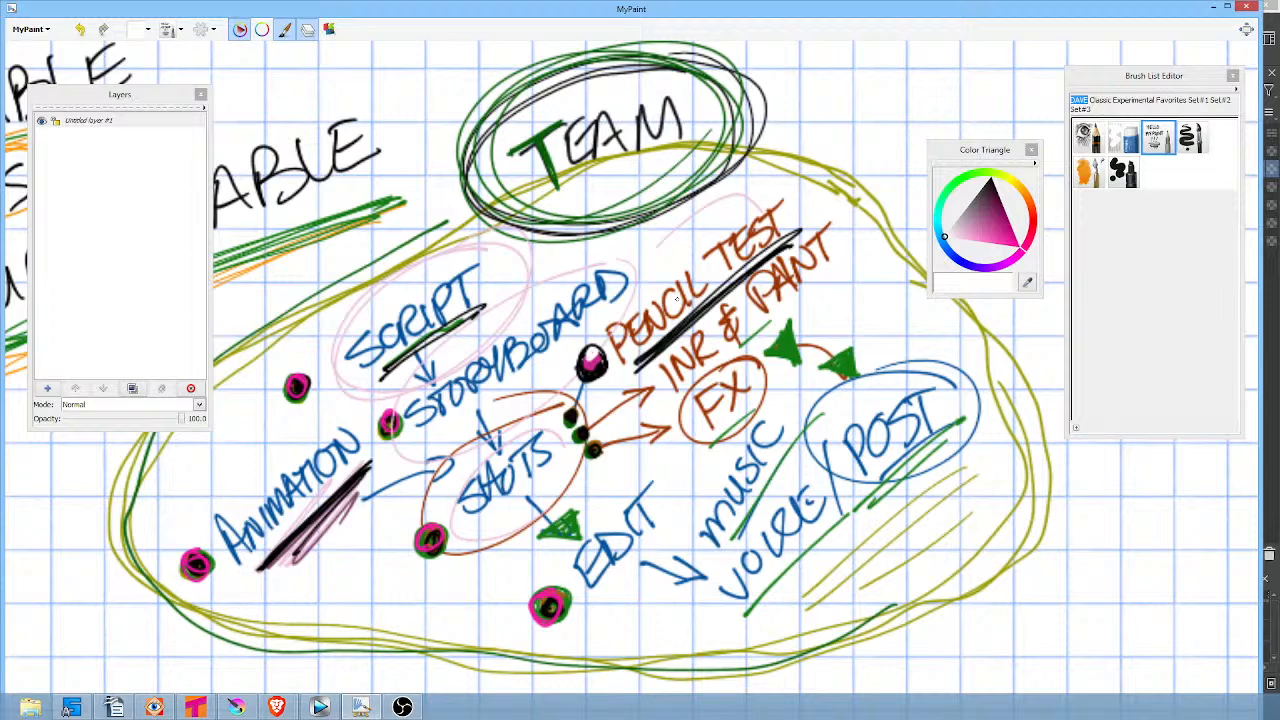
Switch to Krita and scrub through the early frames of the monkey animation.
{"action": "left_click_drag", "start_coordinate": [674, 439], "coordinate": [747, 437]}
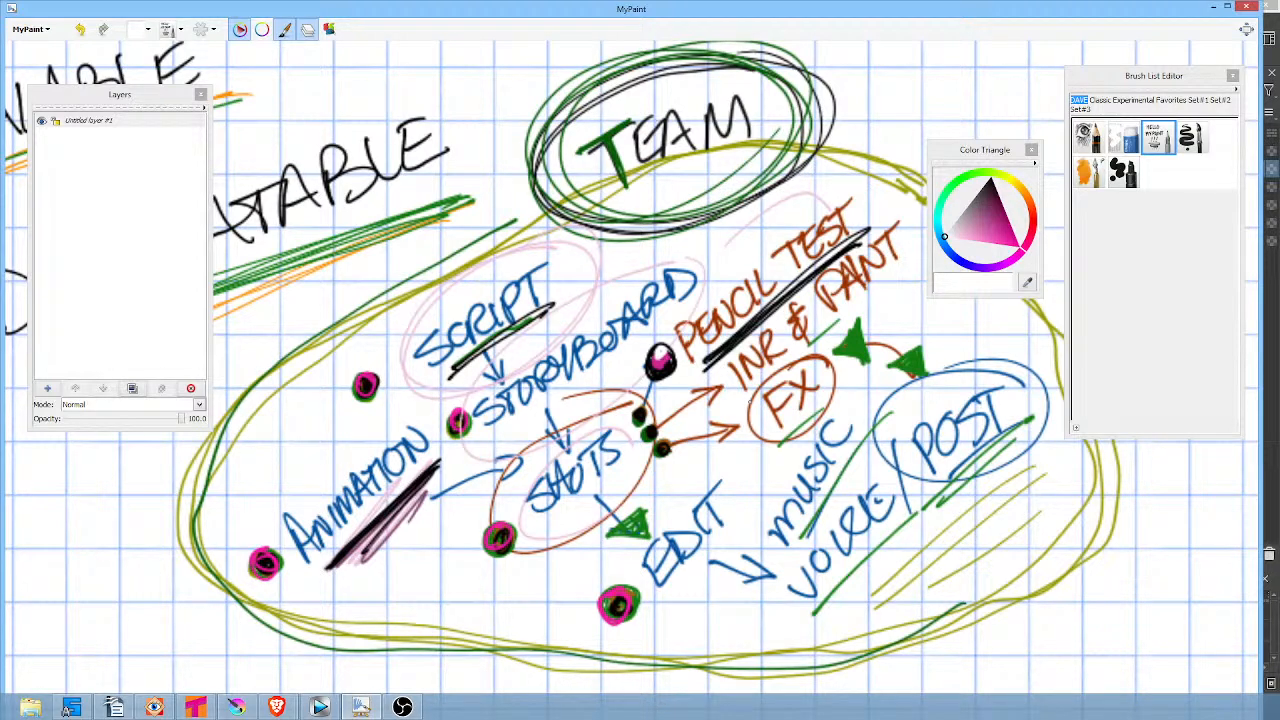
{"action": "left_click", "coordinate": [237, 707]}
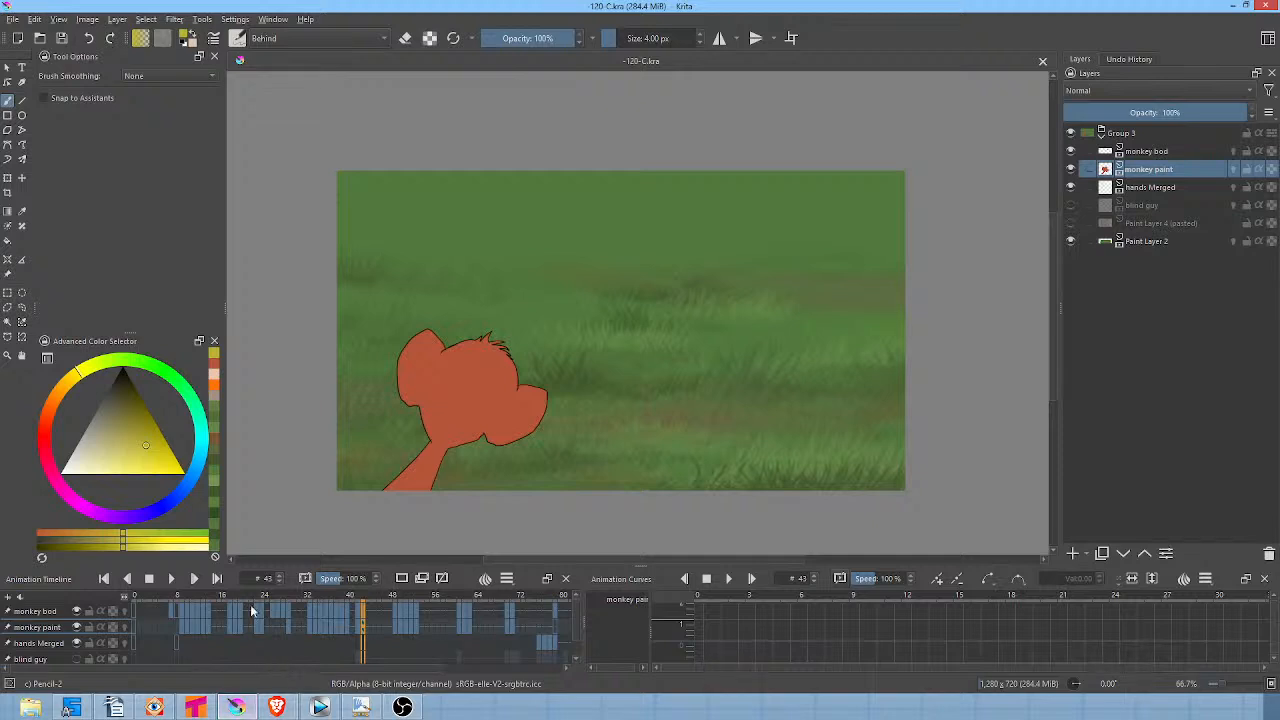
{"action": "left_click", "coordinate": [142, 593]}
{"action": "left_click_drag", "start_coordinate": [144, 592], "coordinate": [226, 610]}
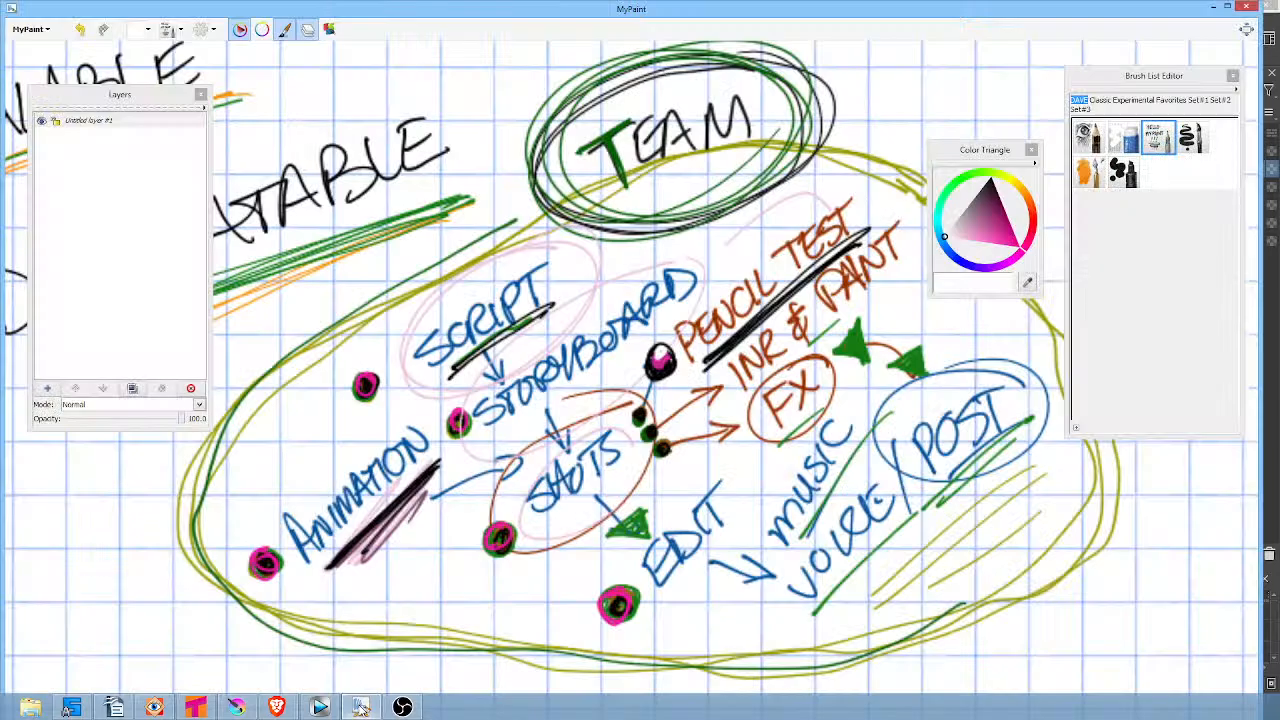
Return to the MyPaint diagram, bring the BANK area into view and set the brush colour to black.
{"action": "left_click", "coordinate": [361, 710]}
{"action": "scroll", "coordinate": [678, 308], "scroll_direction": "down", "scroll_amount": 1}
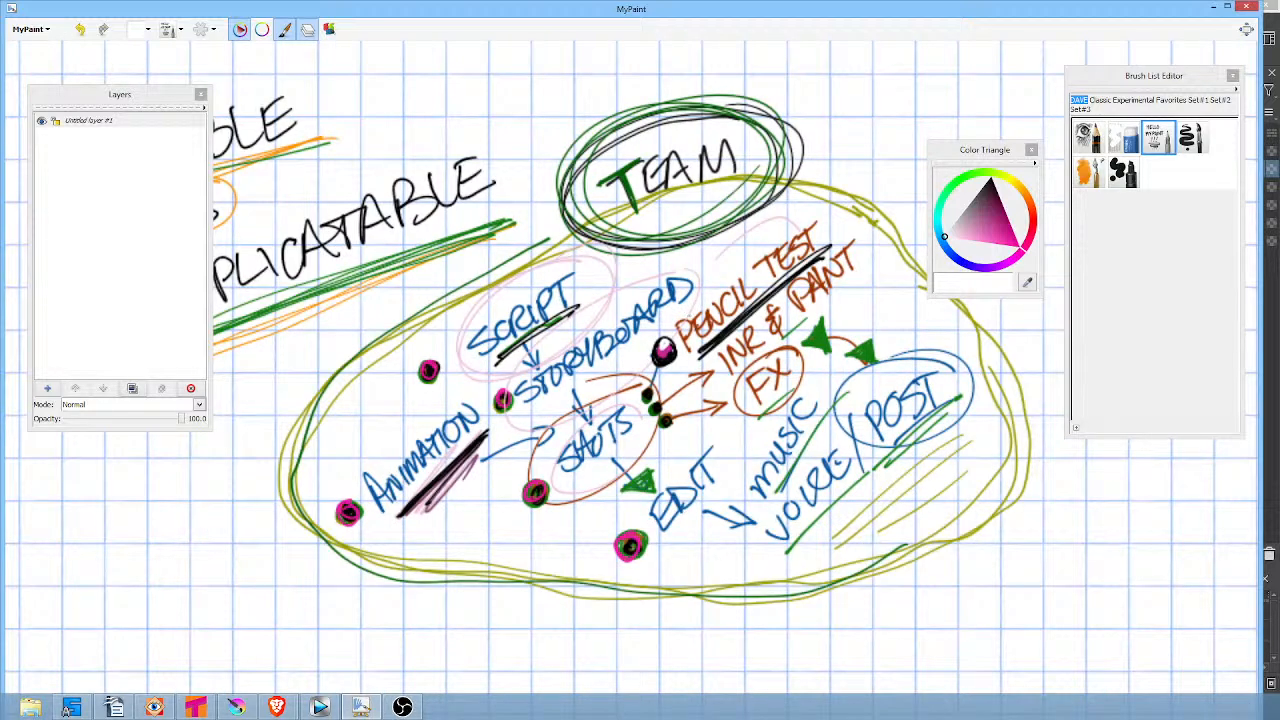
{"action": "left_click_drag", "start_coordinate": [550, 290], "coordinate": [423, 203]}
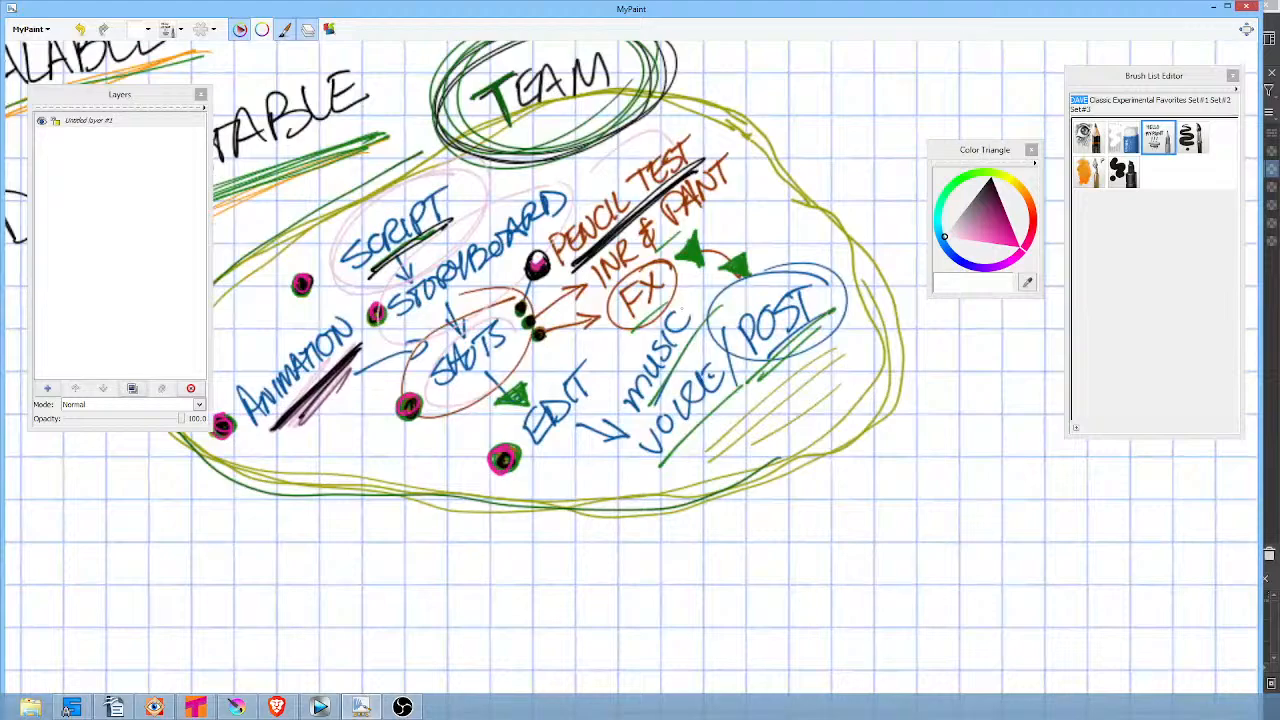
{"action": "left_click_drag", "start_coordinate": [682, 309], "coordinate": [845, 575]}
{"action": "scroll", "coordinate": [748, 374], "scroll_direction": "down", "scroll_amount": 2}
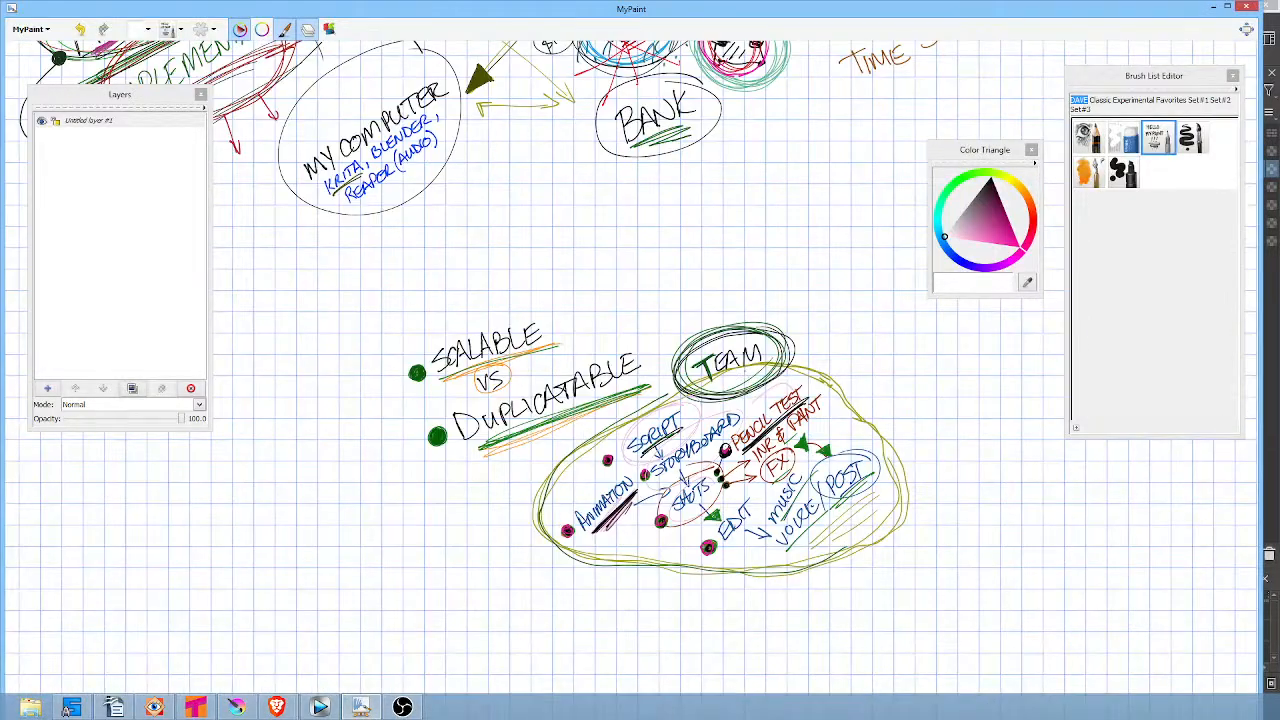
{"action": "left_click_drag", "start_coordinate": [701, 276], "coordinate": [757, 643]}
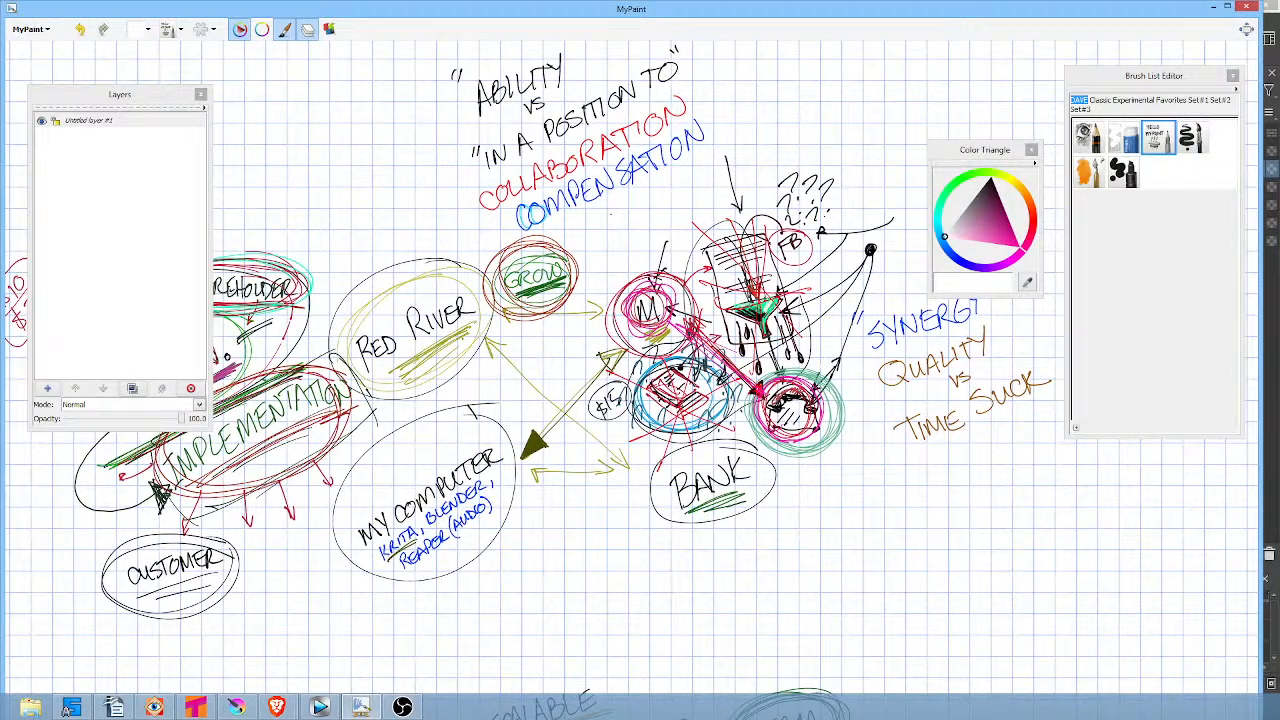
{"action": "left_click", "coordinate": [1021, 247]}
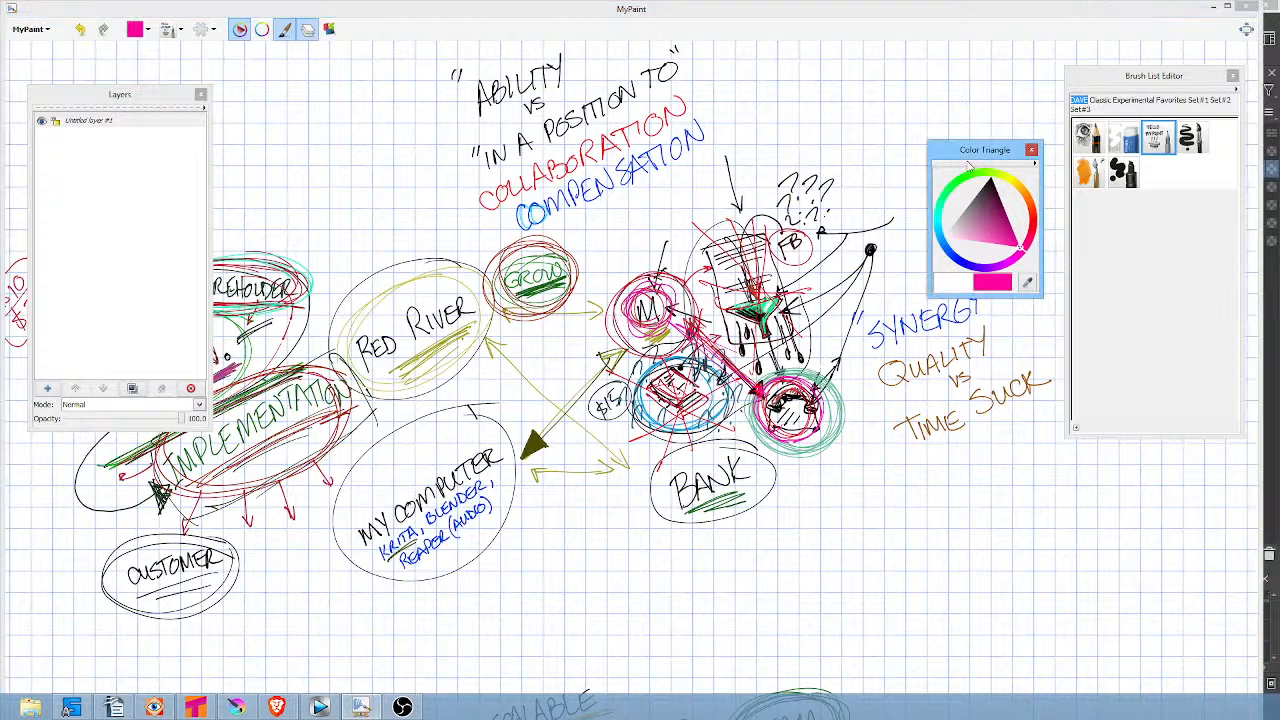
{"action": "left_click", "coordinate": [961, 176]}
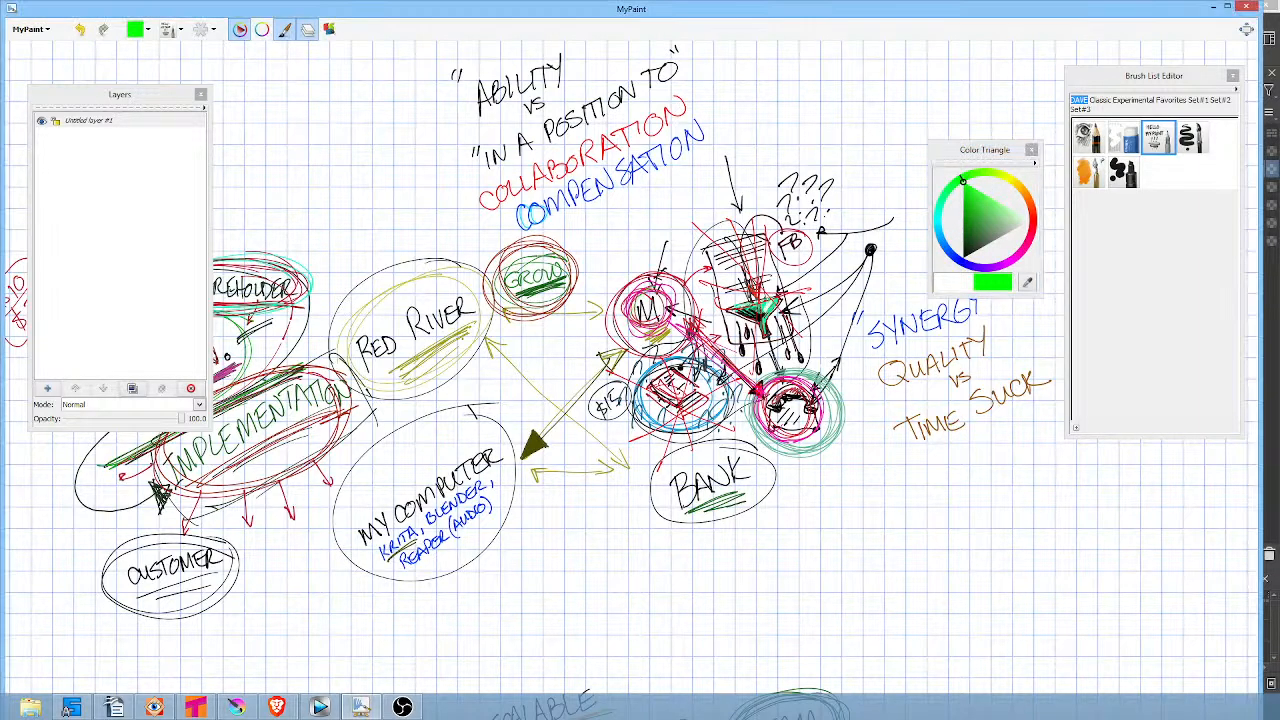
{"action": "left_click", "coordinate": [966, 258]}
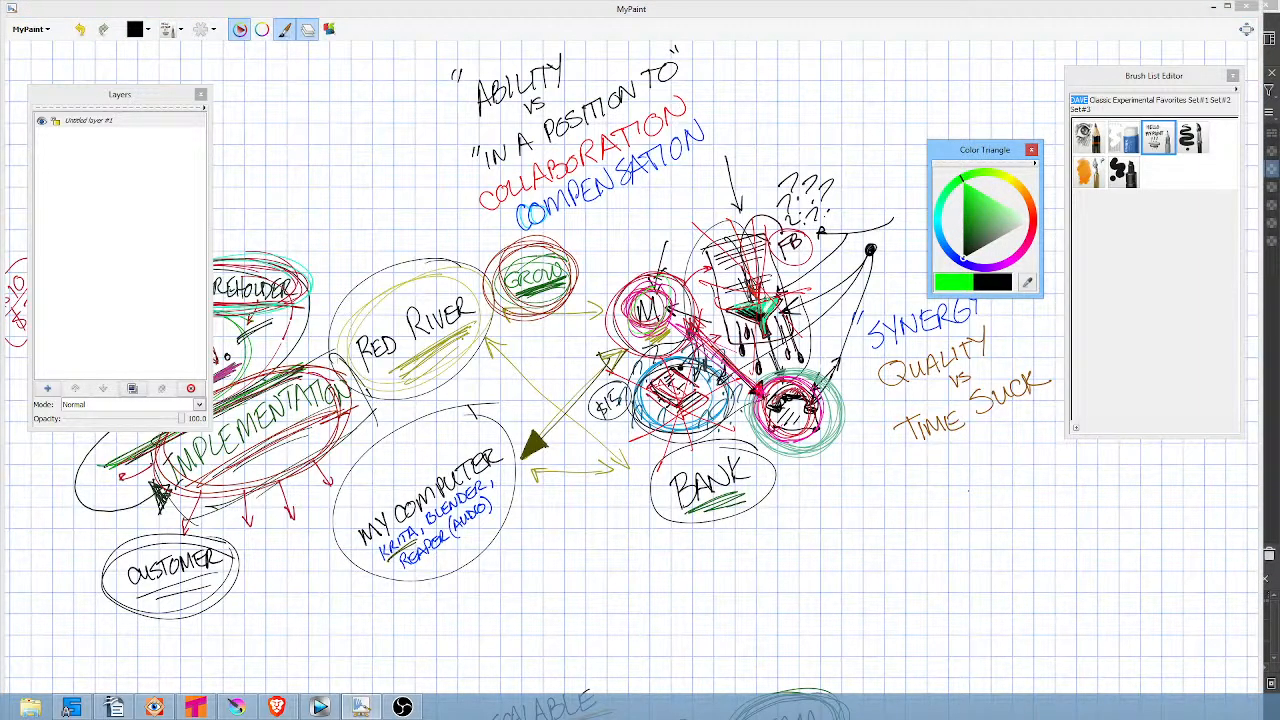
Handwrite WHA in black in the empty space below BANK and draw a curved arrow down to the TEAM diagram.
{"action": "left_click_drag", "start_coordinate": [968, 490], "coordinate": [920, 320]}
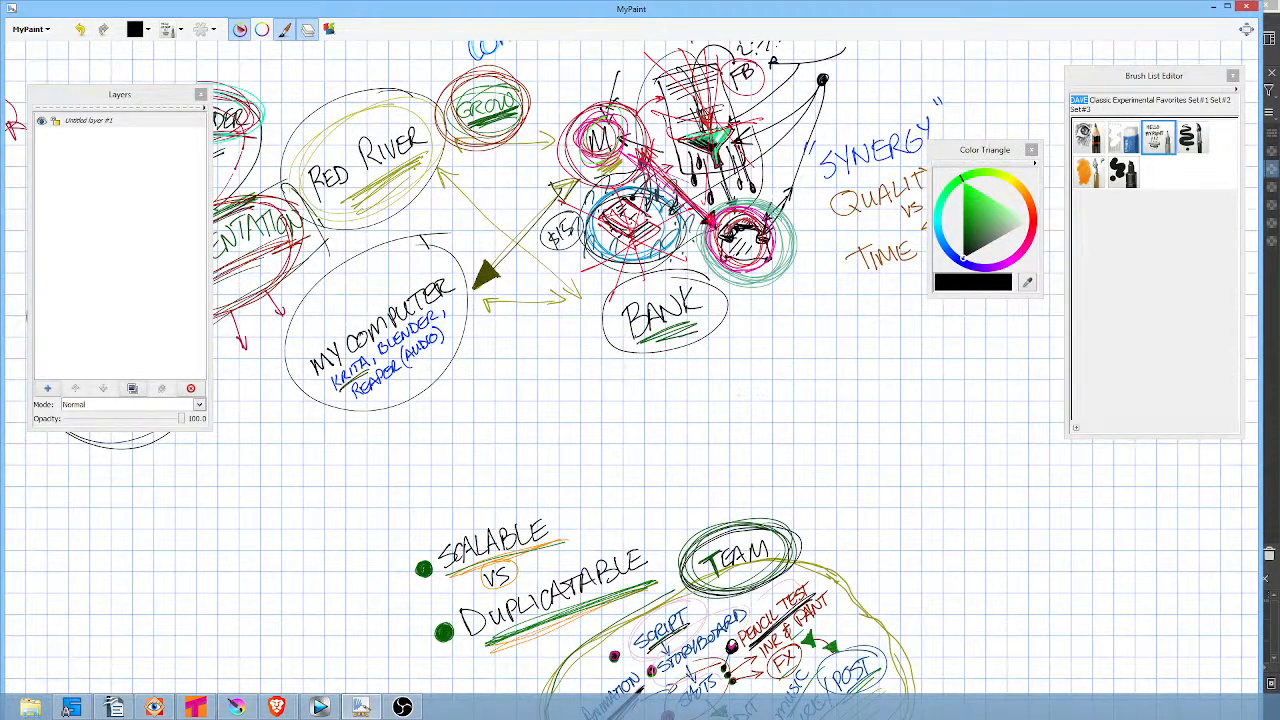
{"action": "mouse_move", "coordinate": [749, 388]}
{"action": "left_mouse_down"}
{"action": "mouse_move", "coordinate": [782, 383]}
{"action": "mouse_move", "coordinate": [792, 406]}
{"action": "left_mouse_up"}
{"action": "left_click_drag", "start_coordinate": [803, 367], "coordinate": [809, 407]}
{"action": "left_click_drag", "start_coordinate": [792, 390], "coordinate": [830, 402]}
{"action": "left_click_drag", "start_coordinate": [810, 392], "coordinate": [826, 390]}
{"action": "left_click_drag", "start_coordinate": [856, 450], "coordinate": [870, 597]}
{"action": "left_click_drag", "start_coordinate": [862, 568], "coordinate": [880, 582]}
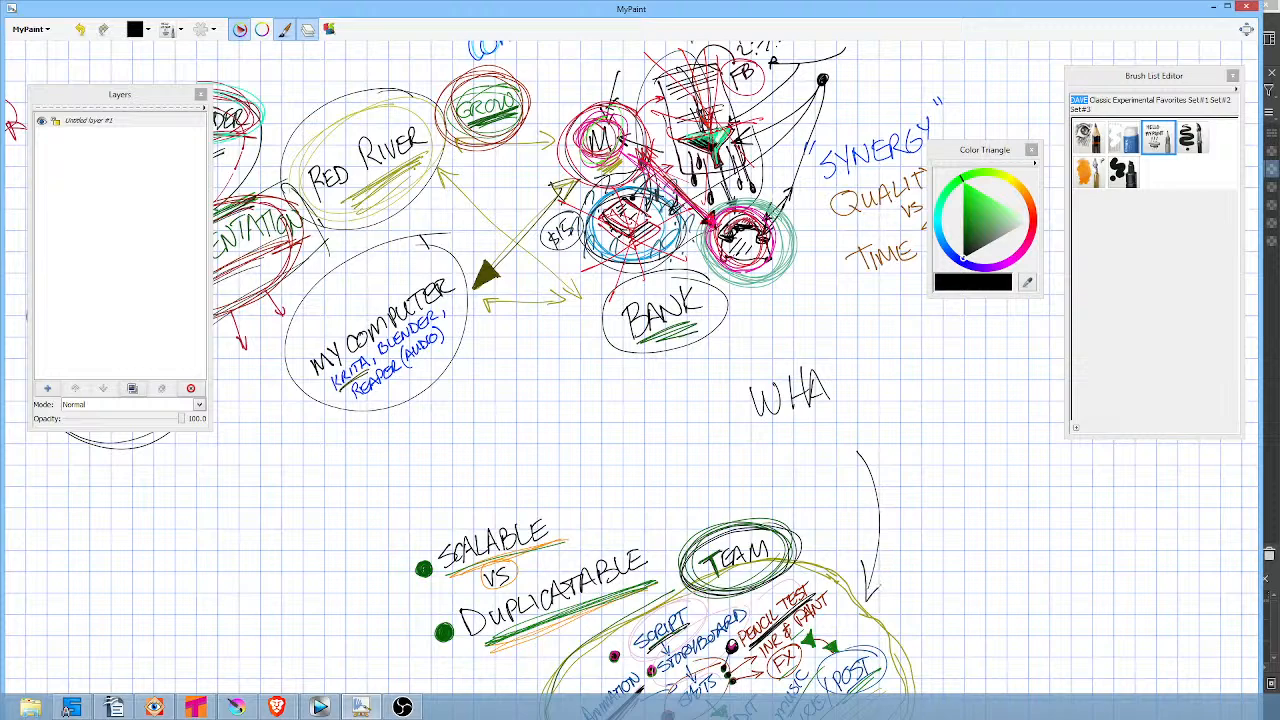
Complete the black handwritten heading so it reads WHAT DO I WANT.
{"action": "left_click_drag", "start_coordinate": [835, 369], "coordinate": [840, 399]}
{"action": "mouse_move", "coordinate": [820, 375]}
{"action": "left_mouse_down"}
{"action": "mouse_move", "coordinate": [841, 412]}
{"action": "mouse_move", "coordinate": [855, 369]}
{"action": "mouse_move", "coordinate": [881, 392]}
{"action": "left_mouse_up"}
{"action": "mouse_move", "coordinate": [876, 360]}
{"action": "left_mouse_down"}
{"action": "mouse_move", "coordinate": [880, 398]}
{"action": "mouse_move", "coordinate": [908, 362]}
{"action": "mouse_move", "coordinate": [947, 376]}
{"action": "left_mouse_up"}
{"action": "left_click_drag", "start_coordinate": [934, 345], "coordinate": [960, 342]}
{"action": "mouse_move", "coordinate": [934, 382]}
{"action": "left_mouse_down"}
{"action": "mouse_move", "coordinate": [950, 379]}
{"action": "mouse_move", "coordinate": [866, 386]}
{"action": "mouse_move", "coordinate": [906, 359]}
{"action": "left_mouse_up"}
{"action": "right_click", "coordinate": [968, 373]}
{"action": "mouse_move", "coordinate": [921, 350]}
{"action": "left_mouse_down"}
{"action": "mouse_move", "coordinate": [914, 387]}
{"action": "mouse_move", "coordinate": [936, 382]}
{"action": "left_mouse_up"}
{"action": "mouse_move", "coordinate": [917, 371]}
{"action": "left_mouse_down"}
{"action": "mouse_move", "coordinate": [955, 346]}
{"action": "mouse_move", "coordinate": [969, 378]}
{"action": "left_mouse_up"}
{"action": "mouse_move", "coordinate": [952, 350]}
{"action": "left_mouse_down"}
{"action": "mouse_move", "coordinate": [970, 379]}
{"action": "mouse_move", "coordinate": [987, 336]}
{"action": "left_mouse_up"}
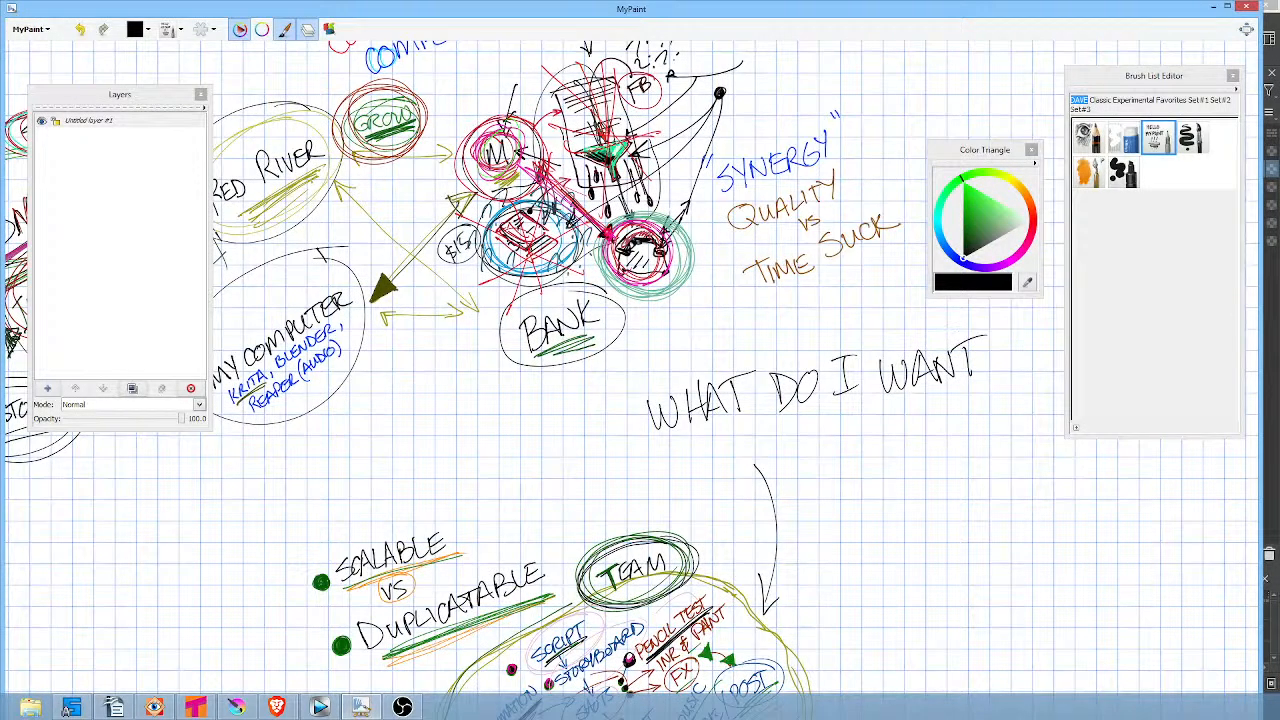
Underline WHAT DO I WANT with two long black lines and emphasise WANT with thicker strokes.
{"action": "left_click_drag", "start_coordinate": [652, 452], "coordinate": [1008, 393]}
{"action": "left_click_drag", "start_coordinate": [664, 441], "coordinate": [974, 393]}
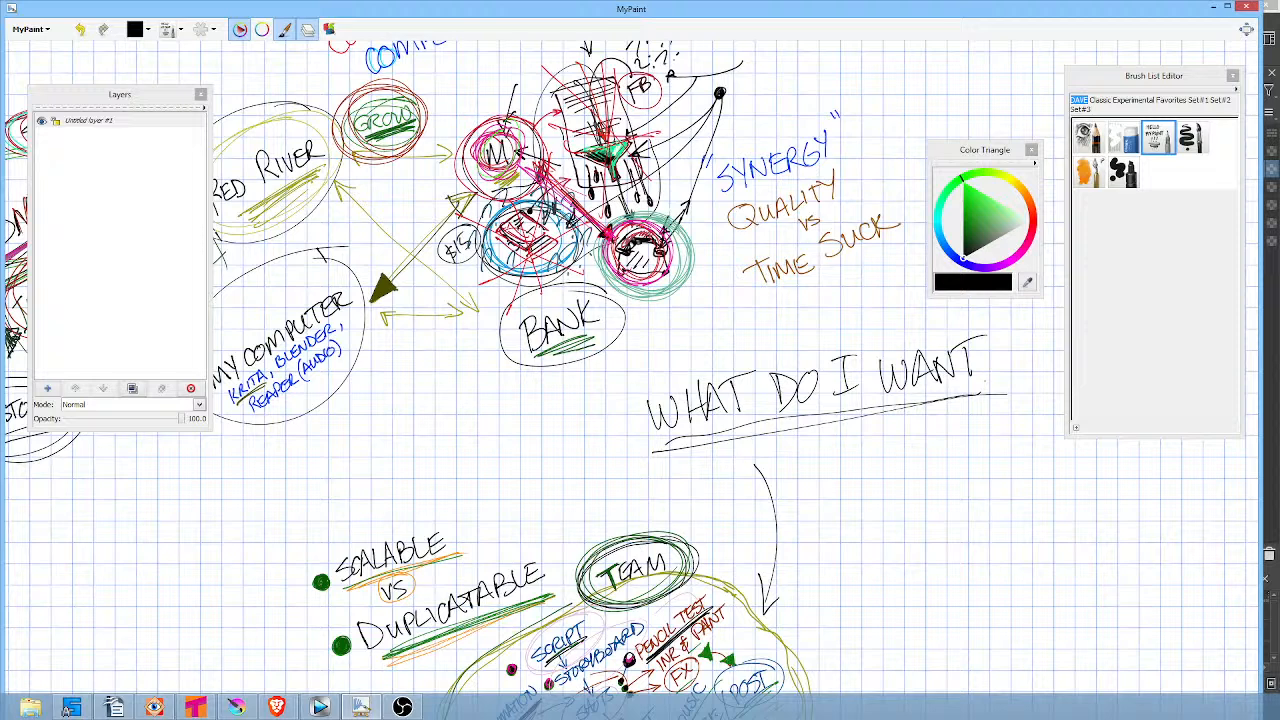
{"action": "left_click_drag", "start_coordinate": [976, 388], "coordinate": [903, 402]}
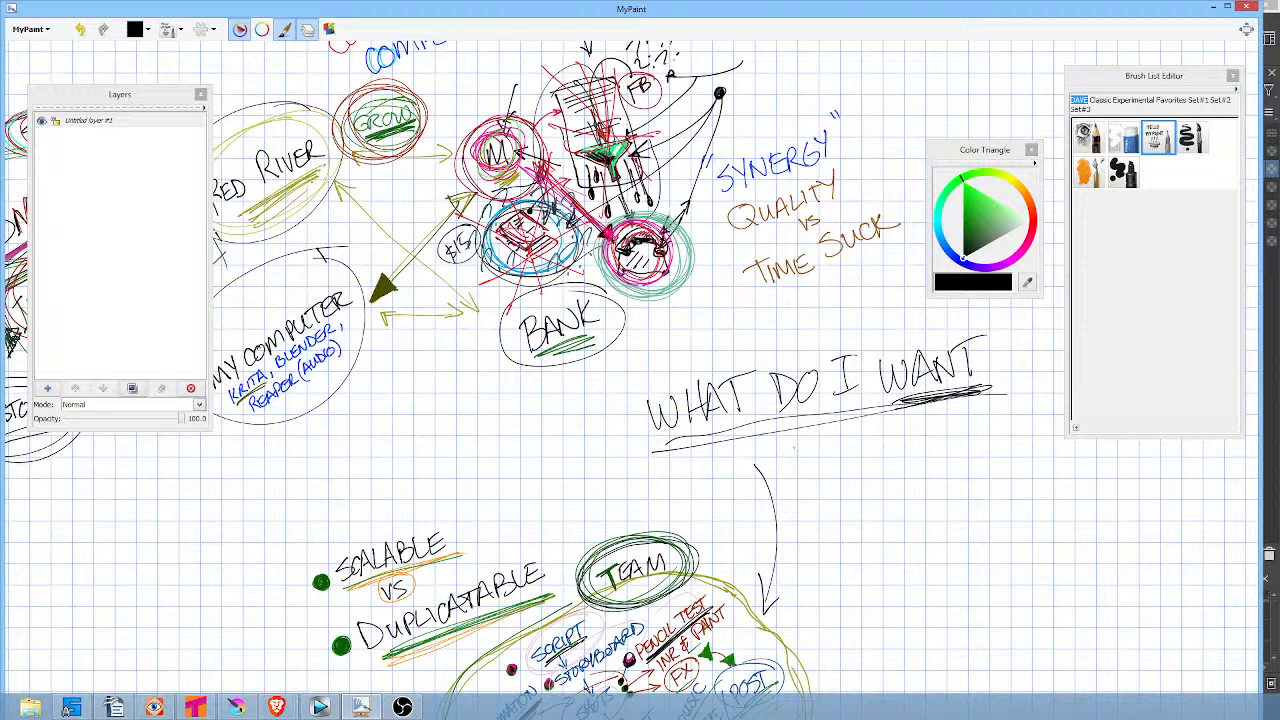
Handwrite WHAT IS MY STRENGTH in black beneath the underlined heading.
{"action": "mouse_move", "coordinate": [673, 466]}
{"action": "left_mouse_down"}
{"action": "mouse_move", "coordinate": [688, 492]}
{"action": "mouse_move", "coordinate": [704, 462]}
{"action": "left_mouse_up"}
{"action": "mouse_move", "coordinate": [708, 452]}
{"action": "left_mouse_down"}
{"action": "mouse_move", "coordinate": [710, 482]}
{"action": "mouse_move", "coordinate": [724, 480]}
{"action": "left_mouse_up"}
{"action": "left_click_drag", "start_coordinate": [709, 468], "coordinate": [750, 472]}
{"action": "left_click_drag", "start_coordinate": [733, 466], "coordinate": [760, 470]}
{"action": "mouse_move", "coordinate": [746, 452]}
{"action": "left_mouse_down"}
{"action": "mouse_move", "coordinate": [768, 446]}
{"action": "mouse_move", "coordinate": [804, 468]}
{"action": "mouse_move", "coordinate": [882, 446]}
{"action": "left_mouse_up"}
{"action": "mouse_move", "coordinate": [886, 418]}
{"action": "left_mouse_down"}
{"action": "mouse_move", "coordinate": [880, 460]}
{"action": "mouse_move", "coordinate": [919, 436]}
{"action": "mouse_move", "coordinate": [910, 448]}
{"action": "left_mouse_up"}
{"action": "mouse_move", "coordinate": [945, 421]}
{"action": "left_mouse_down"}
{"action": "mouse_move", "coordinate": [948, 444]}
{"action": "mouse_move", "coordinate": [959, 418]}
{"action": "left_mouse_up"}
{"action": "left_click_drag", "start_coordinate": [964, 416], "coordinate": [966, 440]}
{"action": "mouse_move", "coordinate": [957, 418]}
{"action": "left_mouse_down"}
{"action": "mouse_move", "coordinate": [982, 437]}
{"action": "mouse_move", "coordinate": [1003, 432]}
{"action": "left_mouse_up"}
{"action": "mouse_move", "coordinate": [982, 412]}
{"action": "left_mouse_down"}
{"action": "mouse_move", "coordinate": [1002, 404]}
{"action": "mouse_move", "coordinate": [998, 418]}
{"action": "mouse_move", "coordinate": [1028, 394]}
{"action": "mouse_move", "coordinate": [1050, 410]}
{"action": "mouse_move", "coordinate": [1059, 373]}
{"action": "left_mouse_up"}
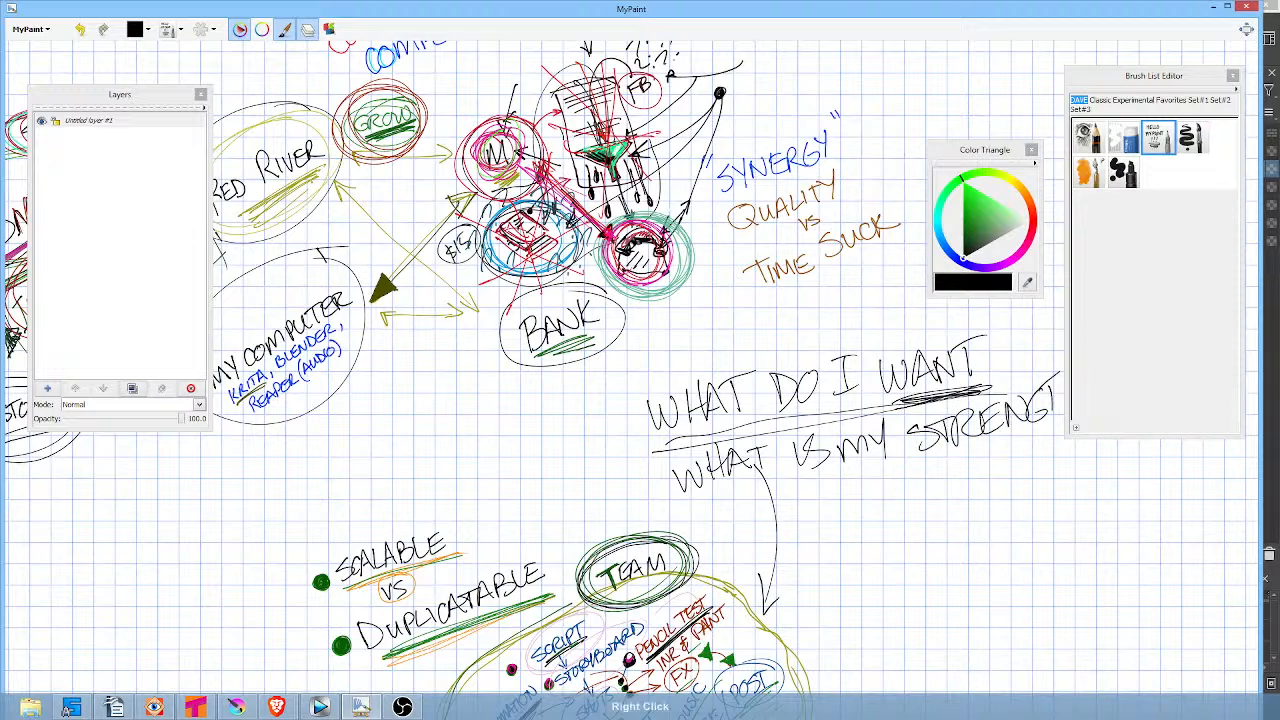
{"action": "left_click_drag", "start_coordinate": [984, 465], "coordinate": [848, 473]}
{"action": "left_click_drag", "start_coordinate": [925, 386], "coordinate": [928, 411]}
{"action": "left_click_drag", "start_coordinate": [945, 378], "coordinate": [951, 411]}
{"action": "left_click_drag", "start_coordinate": [925, 404], "coordinate": [952, 394]}
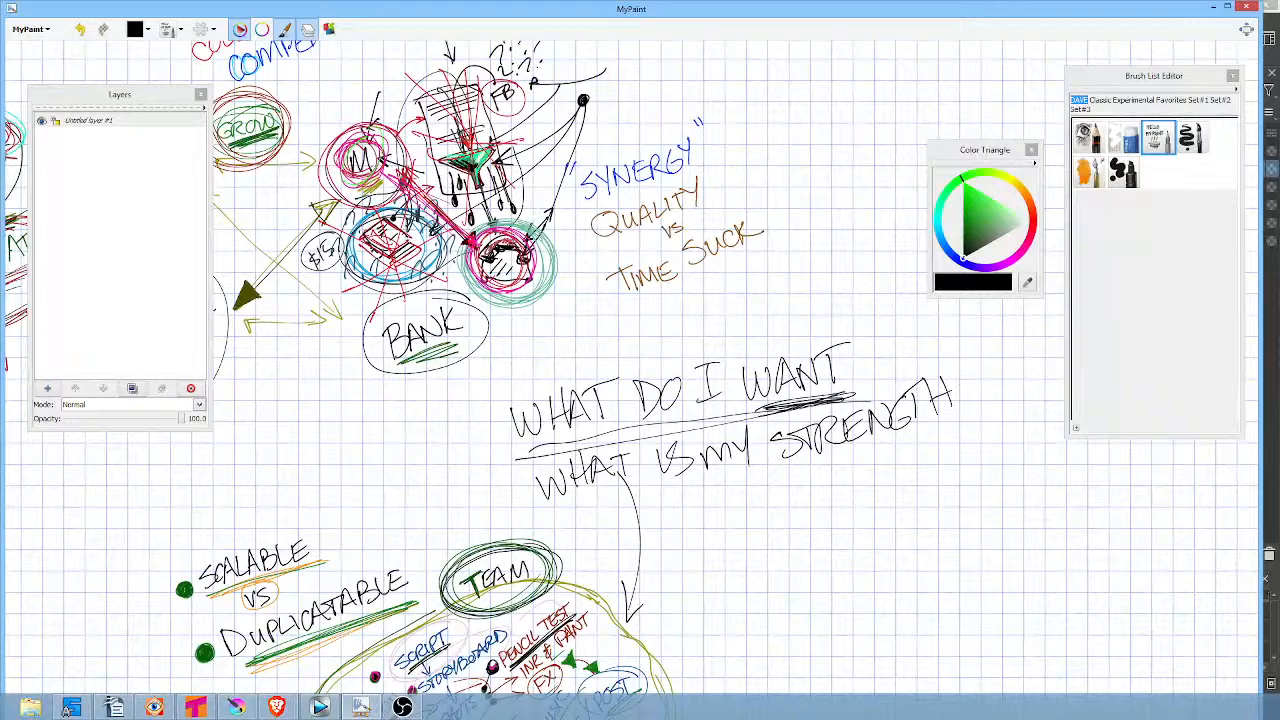
Circle SYNERGY with several light green loops.
{"action": "left_click_drag", "start_coordinate": [920, 442], "coordinate": [862, 360]}
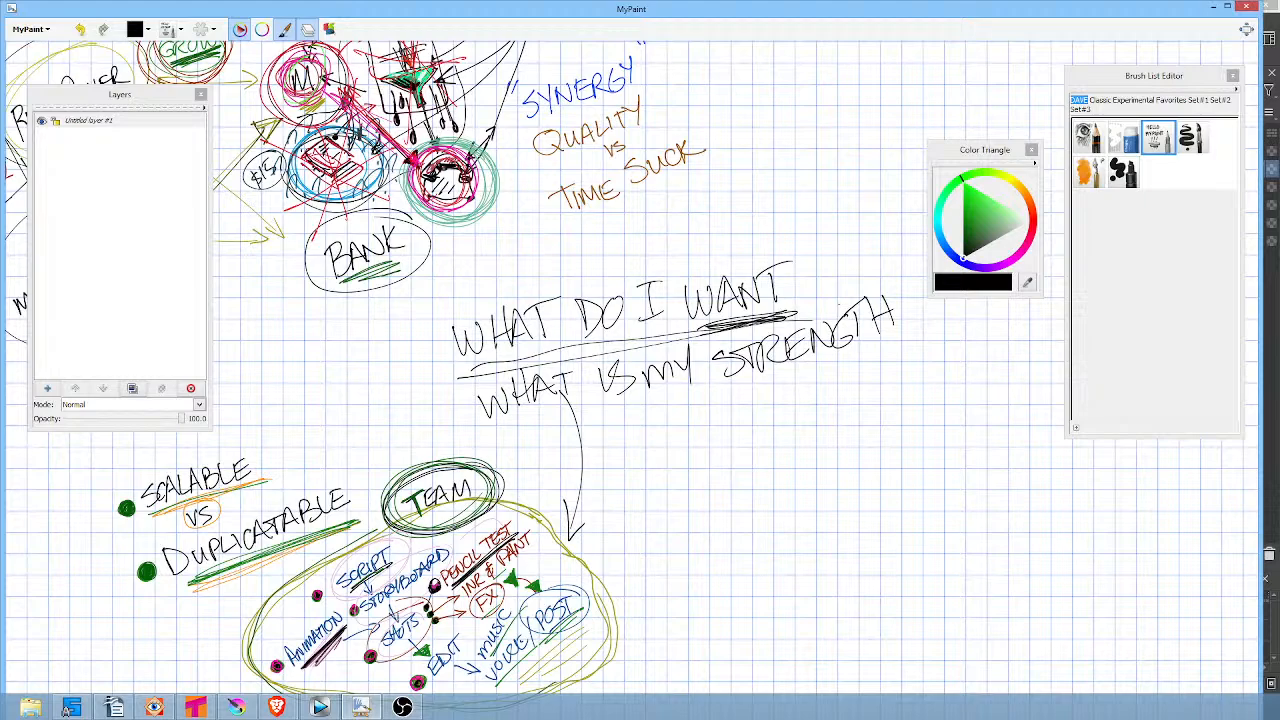
{"action": "mouse_move", "coordinate": [877, 270]}
{"action": "left_mouse_down"}
{"action": "mouse_move", "coordinate": [893, 228]}
{"action": "mouse_move", "coordinate": [890, 250]}
{"action": "left_mouse_up"}
{"action": "left_click_drag", "start_coordinate": [859, 368], "coordinate": [941, 453]}
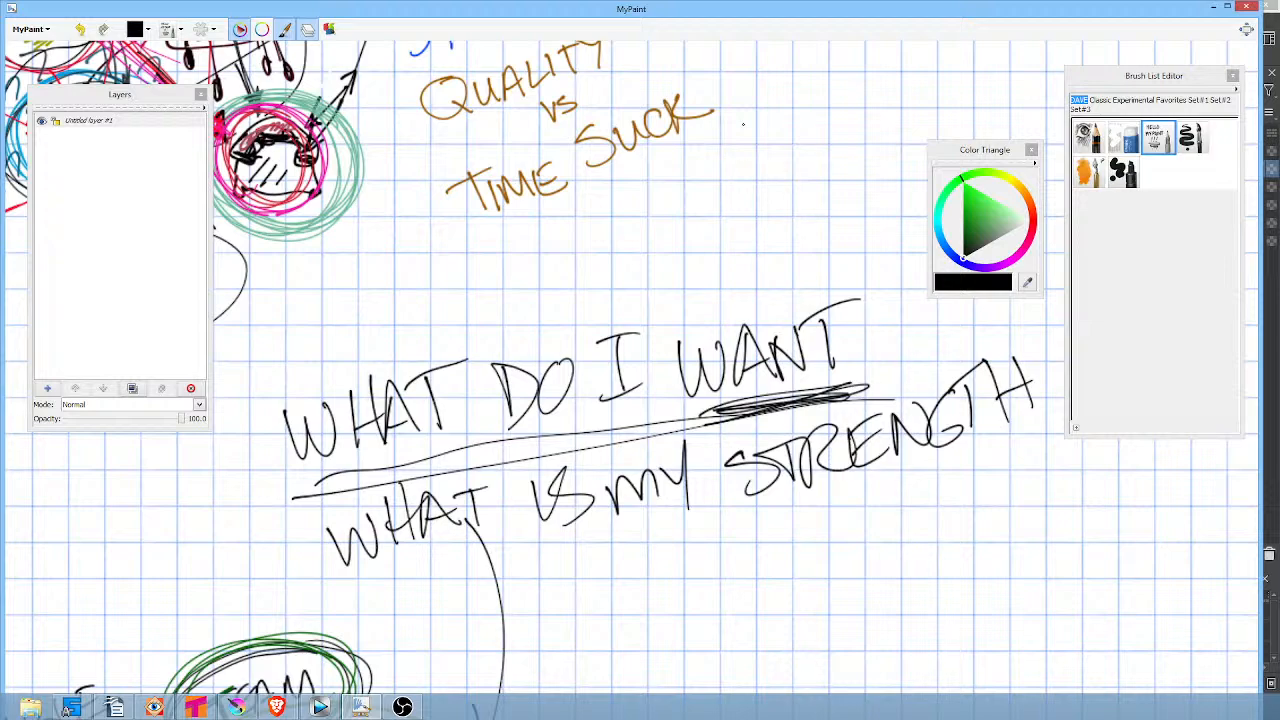
{"action": "left_click_drag", "start_coordinate": [716, 151], "coordinate": [823, 305]}
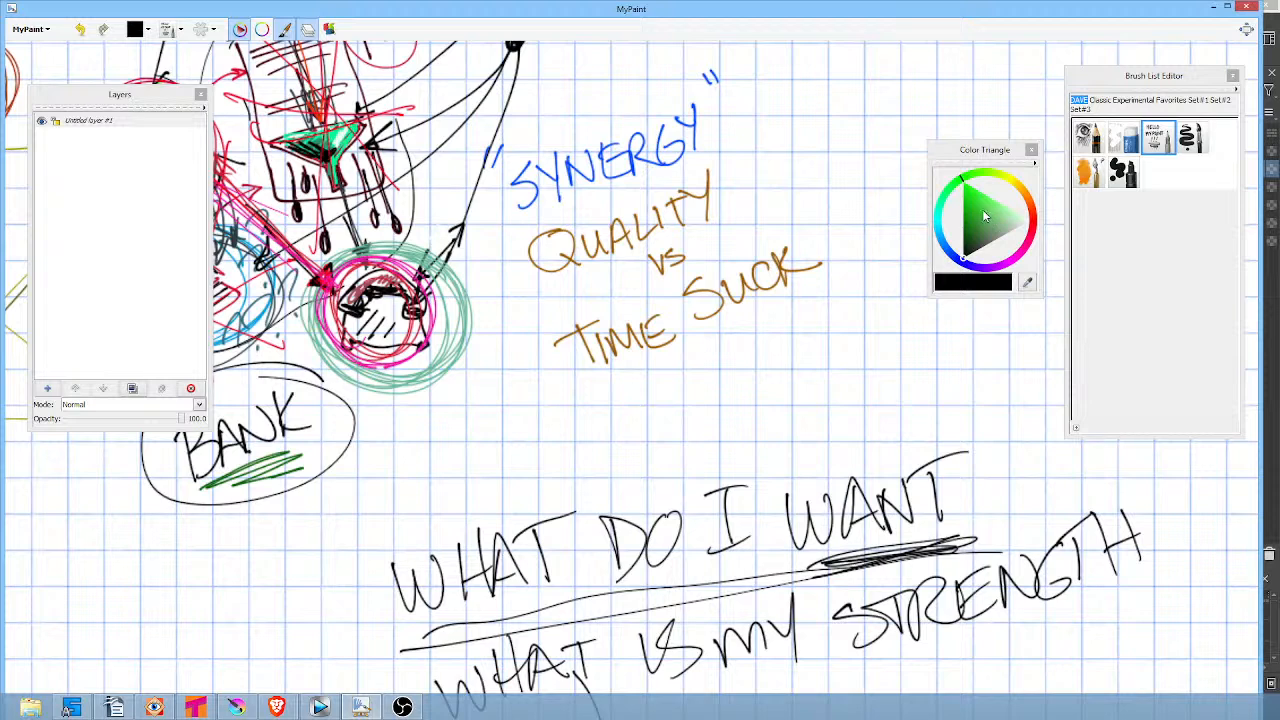
{"action": "left_click", "coordinate": [984, 214]}
{"action": "mouse_move", "coordinate": [645, 73]}
{"action": "left_mouse_down"}
{"action": "mouse_move", "coordinate": [472, 182]}
{"action": "mouse_move", "coordinate": [770, 67]}
{"action": "mouse_move", "coordinate": [816, 132]}
{"action": "mouse_move", "coordinate": [638, 178]}
{"action": "left_mouse_up"}
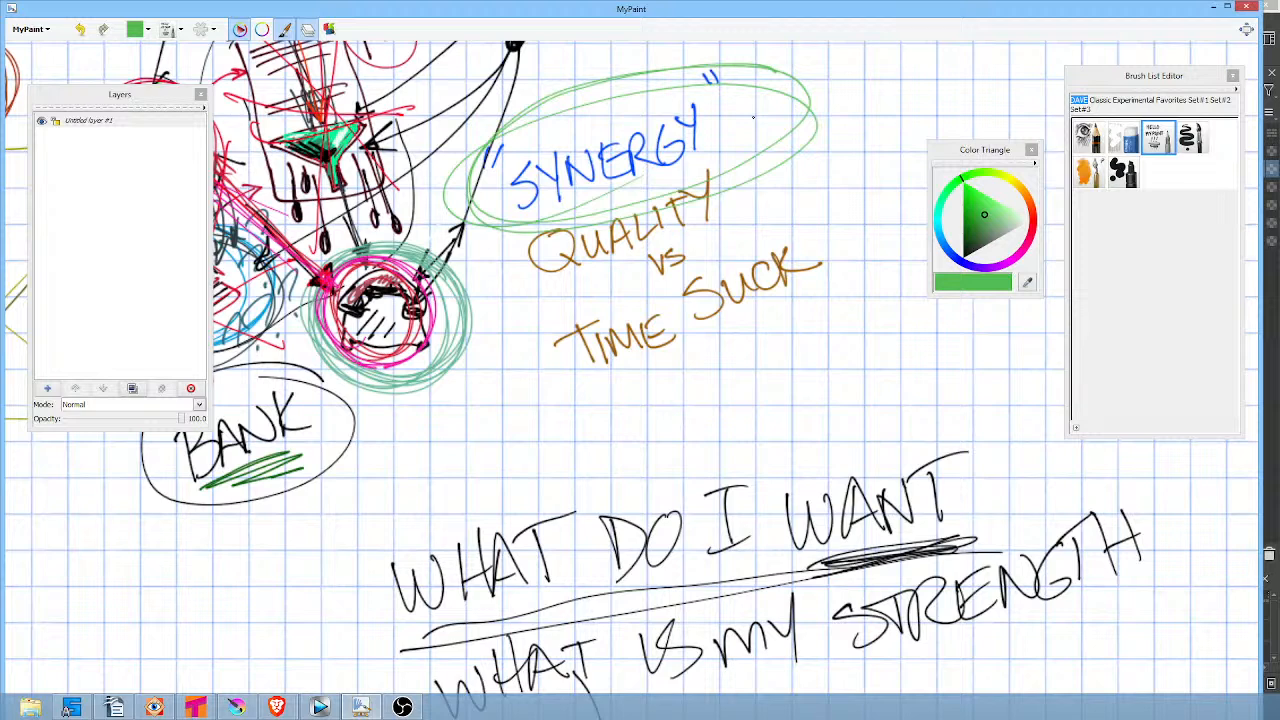
Draw a curved light green line with two arrowheads out of the SYNERGY circle and underline QUALITY with thick green strokes.
{"action": "mouse_move", "coordinate": [763, 101]}
{"action": "left_mouse_down"}
{"action": "mouse_move", "coordinate": [889, 94]}
{"action": "mouse_move", "coordinate": [861, 151]}
{"action": "left_mouse_up"}
{"action": "left_click_drag", "start_coordinate": [871, 119], "coordinate": [873, 181]}
{"action": "mouse_move", "coordinate": [879, 156]}
{"action": "left_mouse_down"}
{"action": "mouse_move", "coordinate": [869, 182]}
{"action": "mouse_move", "coordinate": [886, 156]}
{"action": "left_mouse_up"}
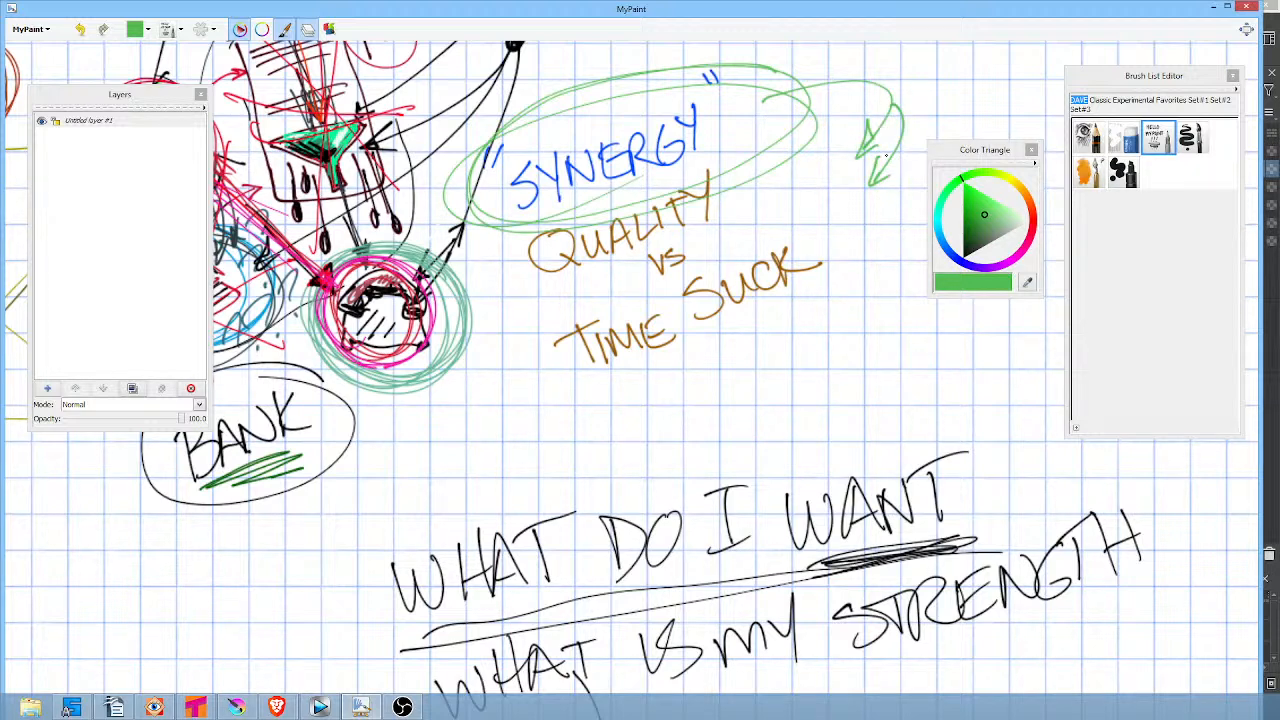
{"action": "left_click_drag", "start_coordinate": [526, 292], "coordinate": [734, 220]}
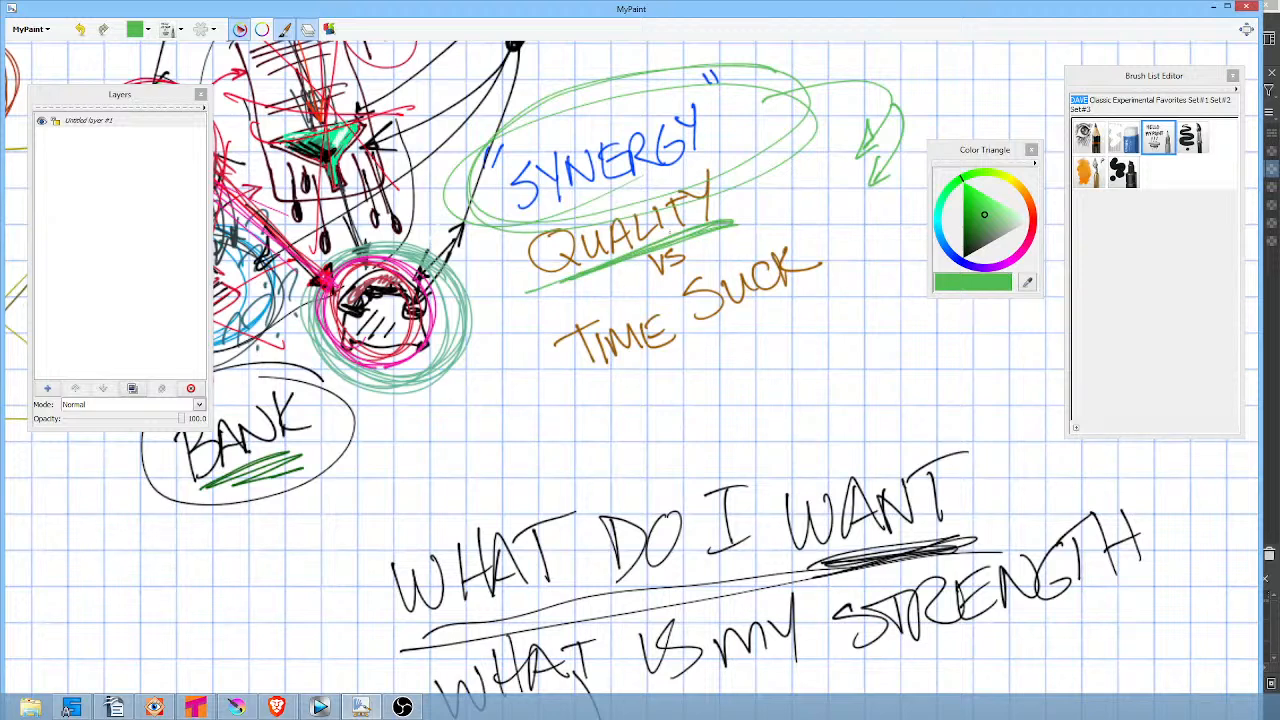
Fill the two arrowheads beside SYNERGY with darker green and circle VS in the same colour.
{"action": "left_click", "coordinate": [982, 229]}
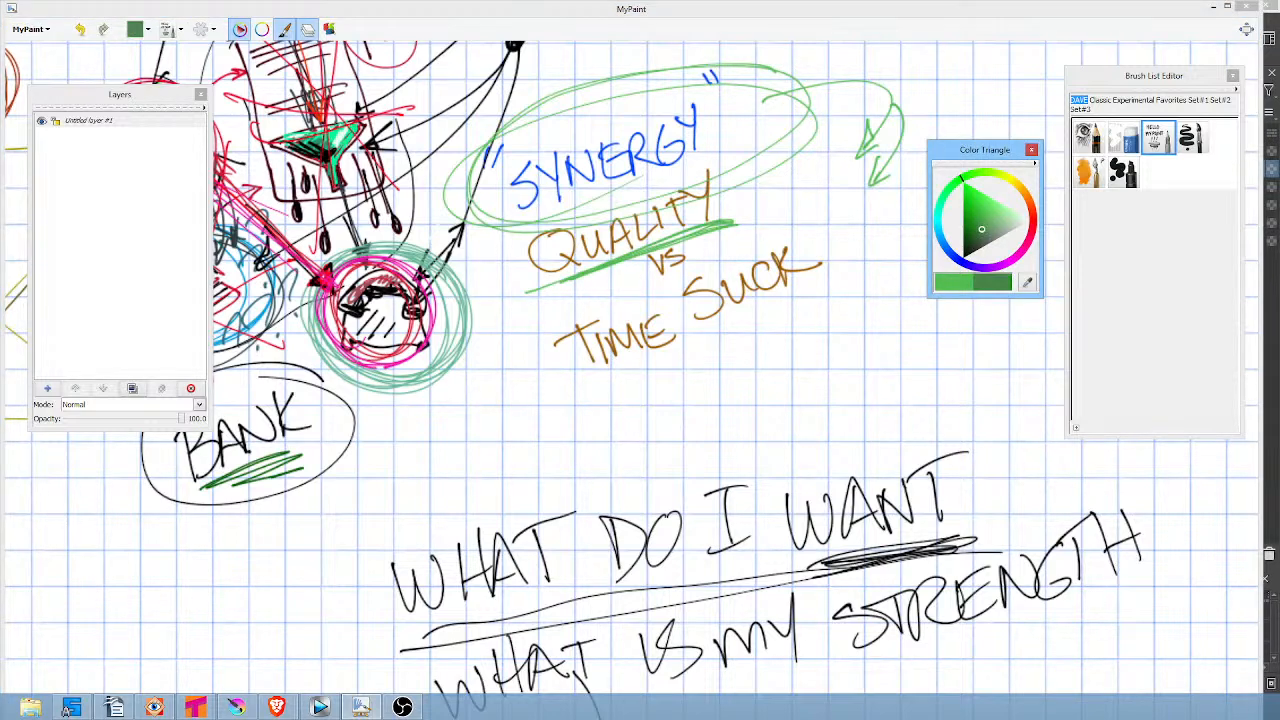
{"action": "mouse_move", "coordinate": [856, 156]}
{"action": "left_mouse_down"}
{"action": "mouse_move", "coordinate": [871, 122]}
{"action": "mouse_move", "coordinate": [878, 190]}
{"action": "mouse_move", "coordinate": [872, 120]}
{"action": "left_mouse_up"}
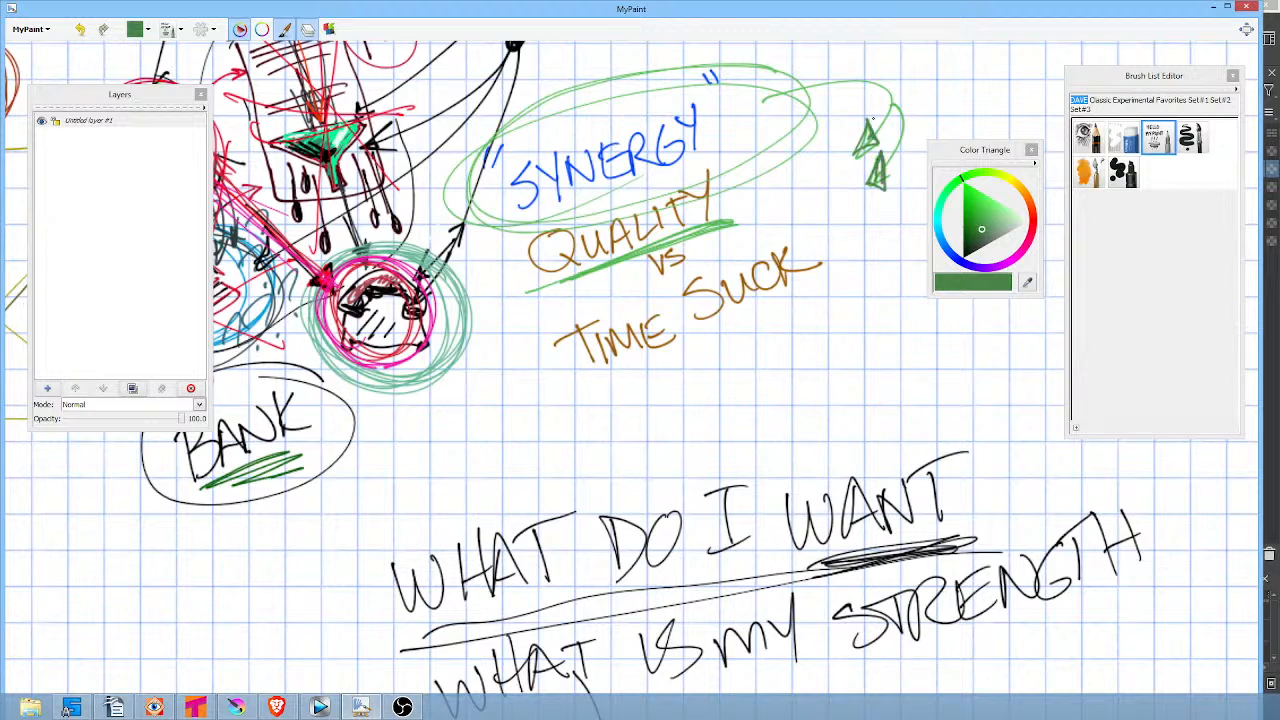
{"action": "mouse_move", "coordinate": [688, 238]}
{"action": "left_mouse_down"}
{"action": "mouse_move", "coordinate": [640, 272]}
{"action": "mouse_move", "coordinate": [693, 232]}
{"action": "left_mouse_up"}
Extend dark green lines from both arrowheads toward QUALITY and SUCK, ending each in a filled arrowhead.
{"action": "mouse_move", "coordinate": [858, 146]}
{"action": "left_mouse_down"}
{"action": "mouse_move", "coordinate": [772, 188]}
{"action": "mouse_move", "coordinate": [786, 196]}
{"action": "mouse_move", "coordinate": [760, 192]}
{"action": "mouse_move", "coordinate": [774, 192]}
{"action": "left_mouse_up"}
{"action": "left_click_drag", "start_coordinate": [878, 172], "coordinate": [820, 248]}
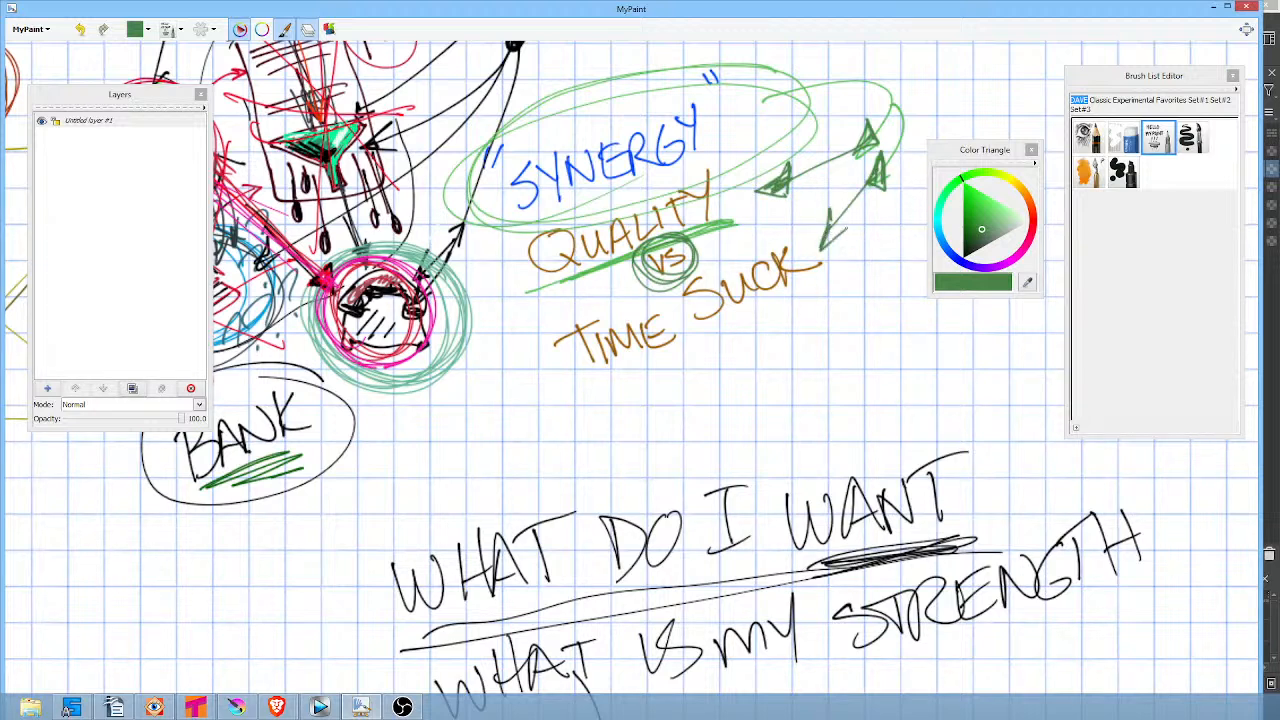
{"action": "mouse_move", "coordinate": [848, 206]}
{"action": "left_mouse_down"}
{"action": "mouse_move", "coordinate": [826, 236]}
{"action": "mouse_move", "coordinate": [844, 218]}
{"action": "left_mouse_up"}
Underline TIME SUCK with dark green strokes, layering brown and orange strokes over them.
{"action": "mouse_move", "coordinate": [816, 292]}
{"action": "left_mouse_down"}
{"action": "mouse_move", "coordinate": [622, 386]}
{"action": "mouse_move", "coordinate": [813, 305]}
{"action": "left_mouse_up"}
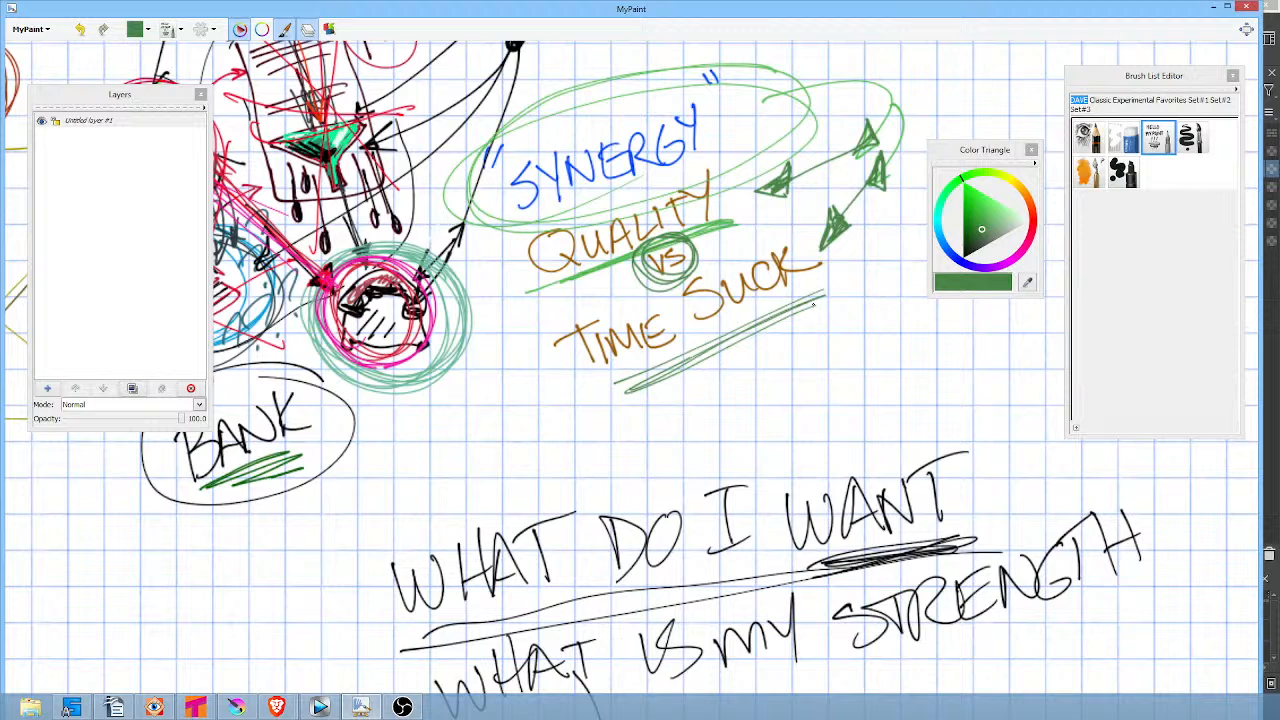
{"action": "key", "text": "r"}
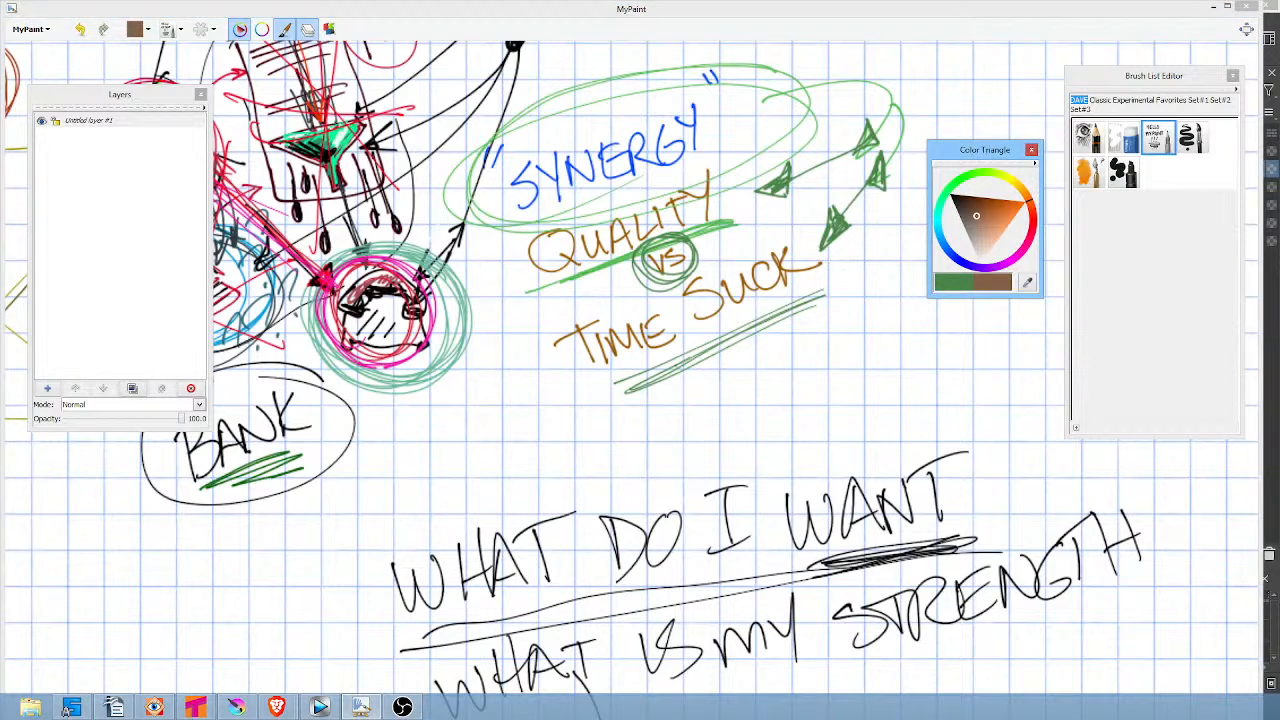
{"action": "mouse_move", "coordinate": [837, 280]}
{"action": "left_mouse_down"}
{"action": "mouse_move", "coordinate": [606, 406]}
{"action": "mouse_move", "coordinate": [784, 313]}
{"action": "left_mouse_up"}
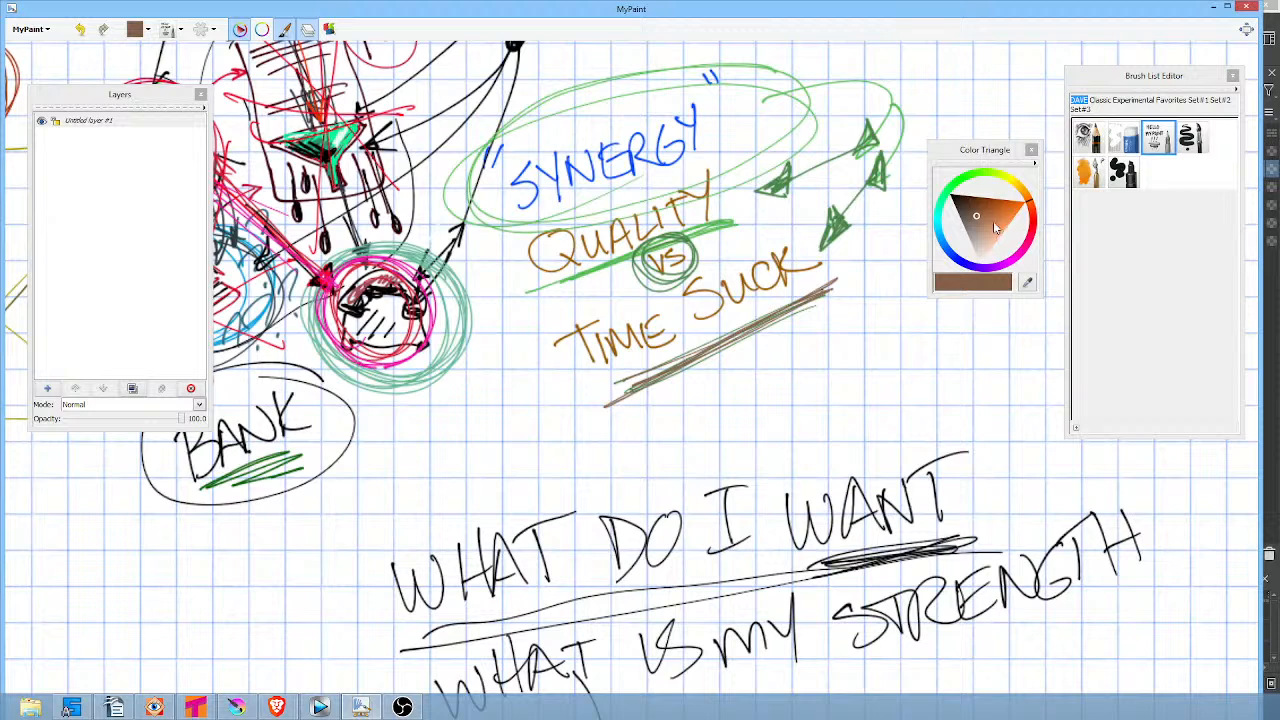
{"action": "left_click", "coordinate": [1003, 208]}
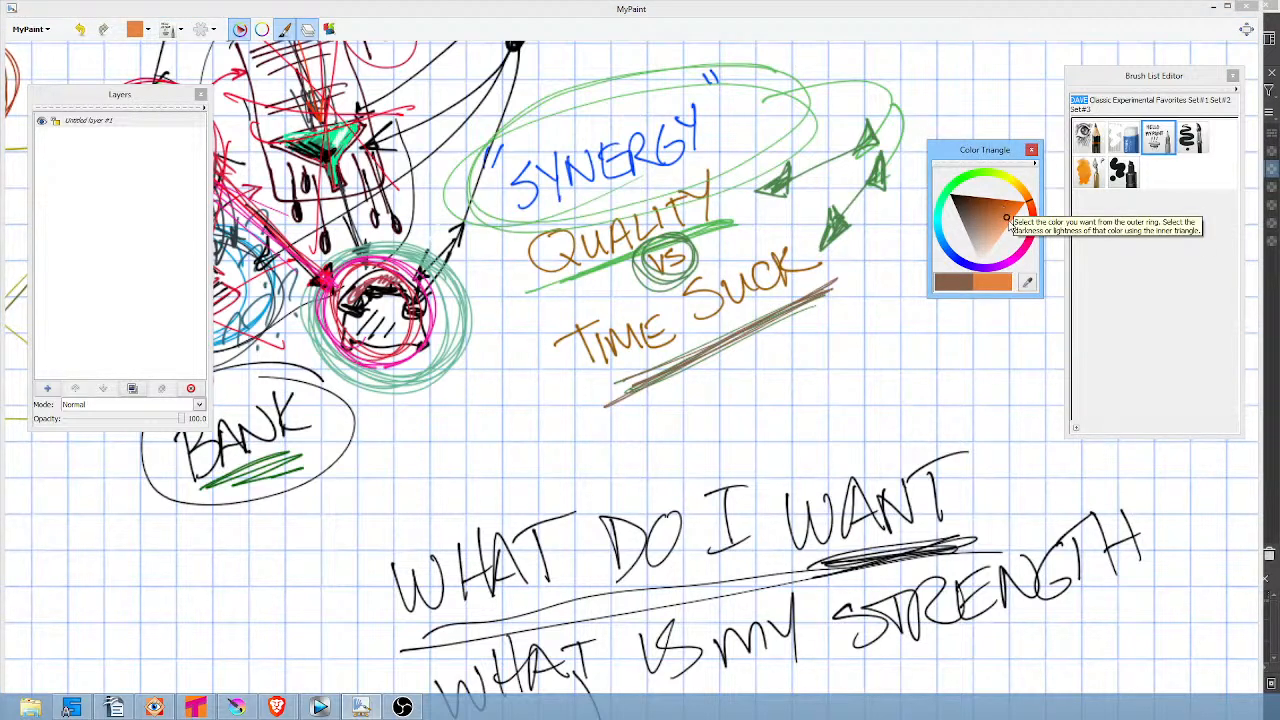
{"action": "left_click", "coordinate": [1010, 208]}
{"action": "mouse_move", "coordinate": [833, 259]}
{"action": "left_mouse_down"}
{"action": "mouse_move", "coordinate": [670, 362]}
{"action": "mouse_move", "coordinate": [768, 312]}
{"action": "mouse_move", "coordinate": [709, 352]}
{"action": "left_mouse_up"}
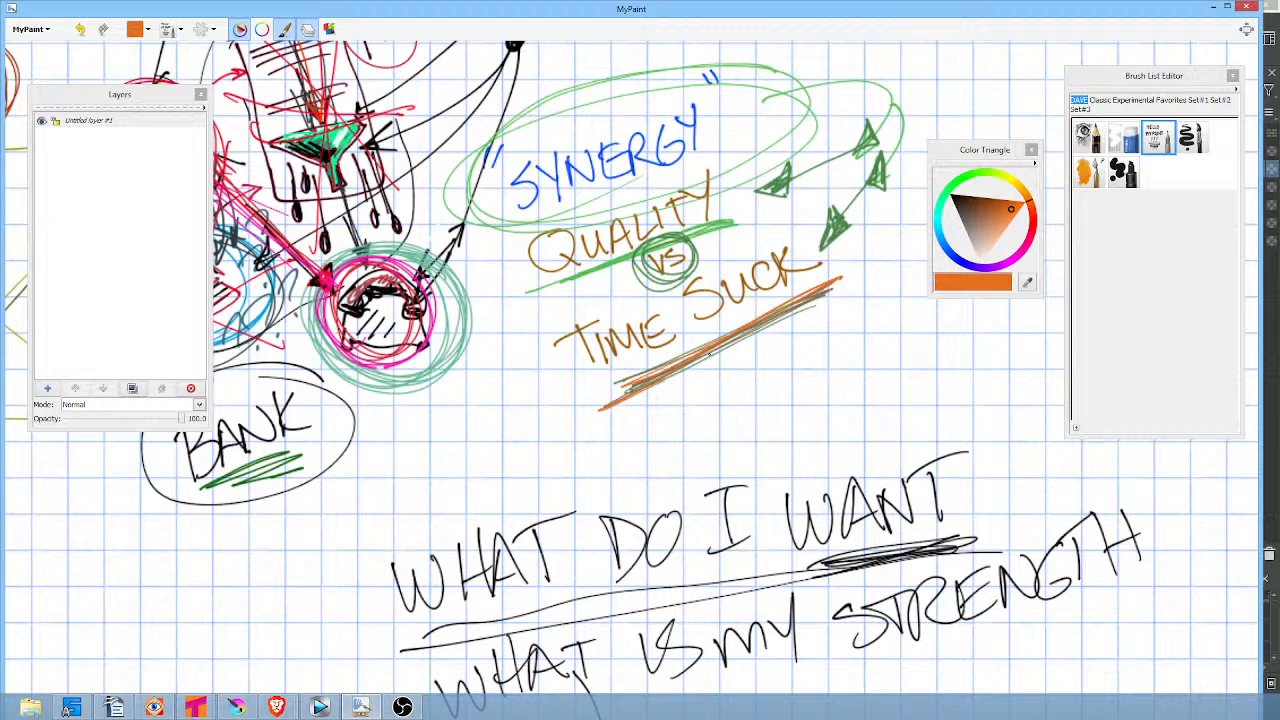
Place solid orange dots before QUALITY and TIME SUCK with the thick marker brush, and reselect the fine pen brush.
{"action": "left_click", "coordinate": [1008, 207]}
{"action": "left_click", "coordinate": [1123, 172]}
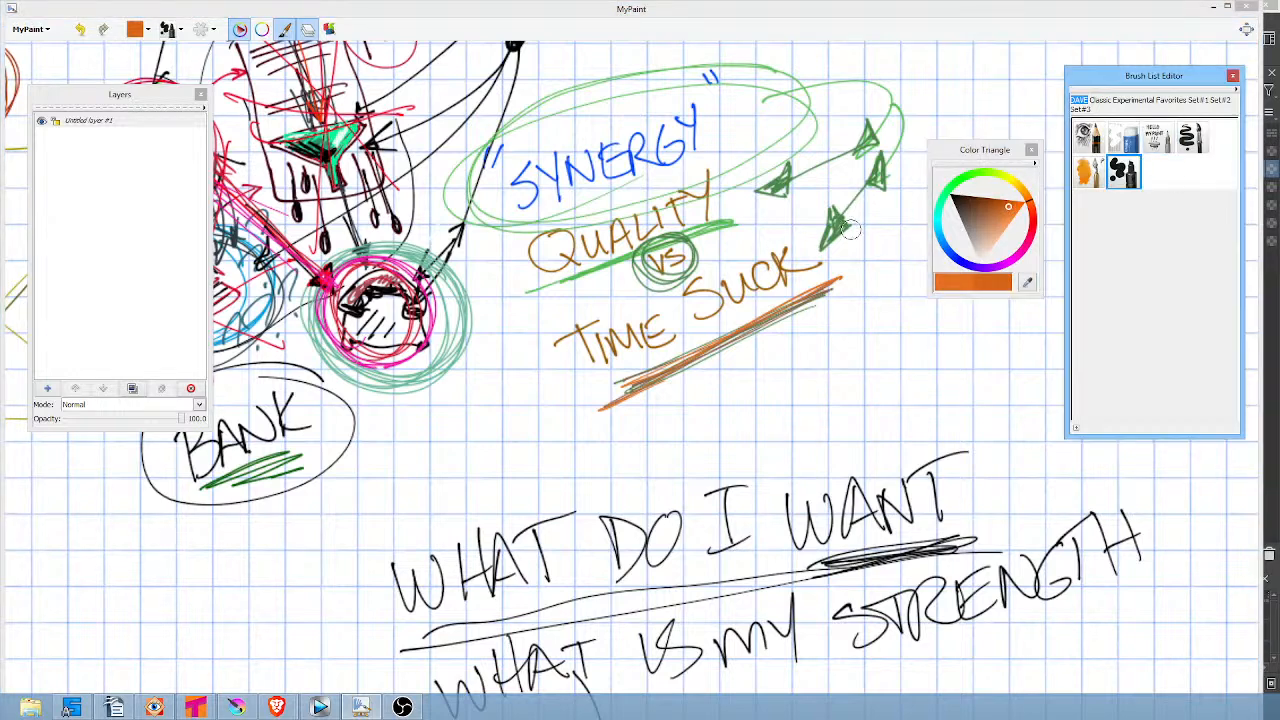
{"action": "left_click", "coordinate": [523, 377]}
{"action": "left_click", "coordinate": [496, 287]}
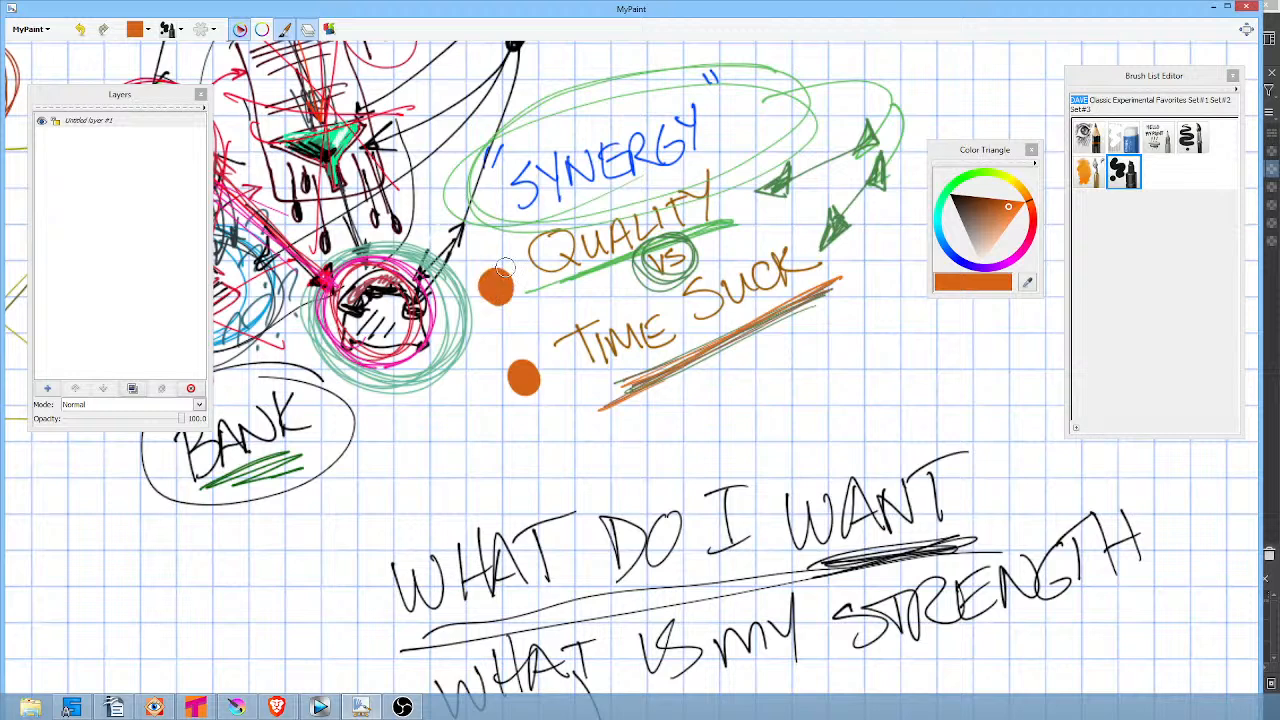
{"action": "left_click", "coordinate": [1158, 139]}
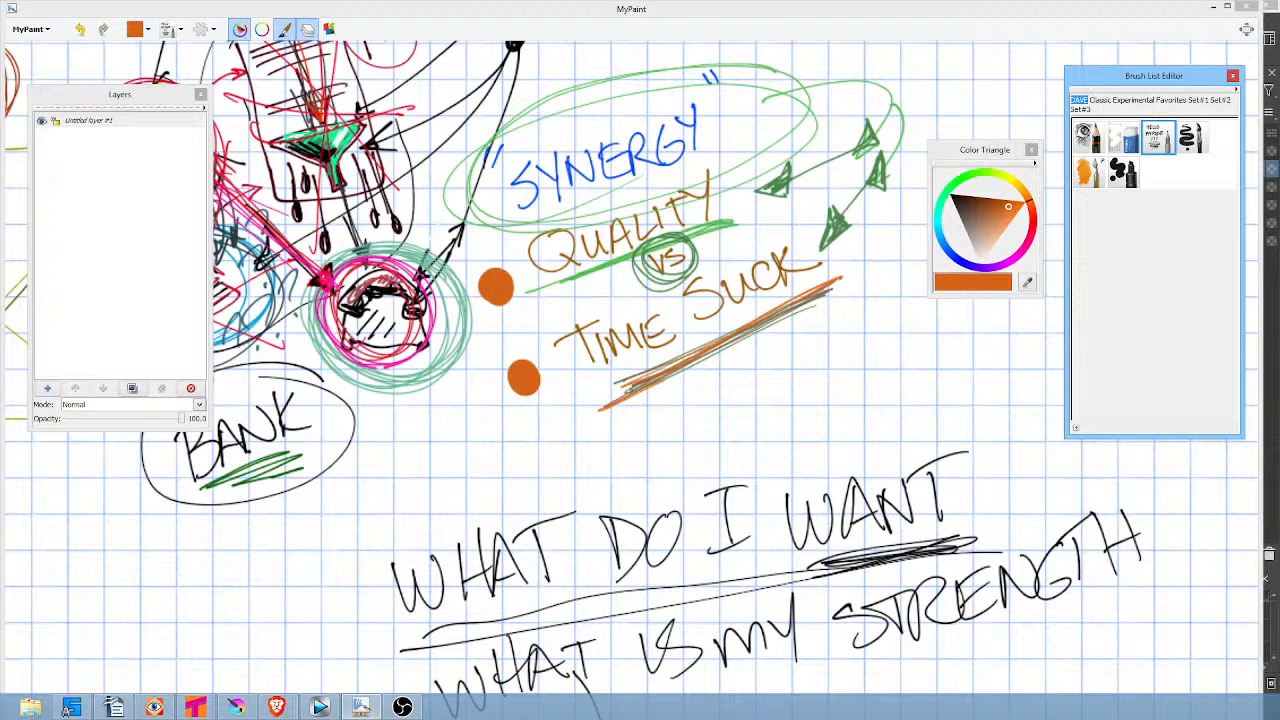
Write a single name in olive green capital letters below the TIME SUCK underline with the fine pen brush.
{"action": "left_click", "coordinate": [997, 175]}
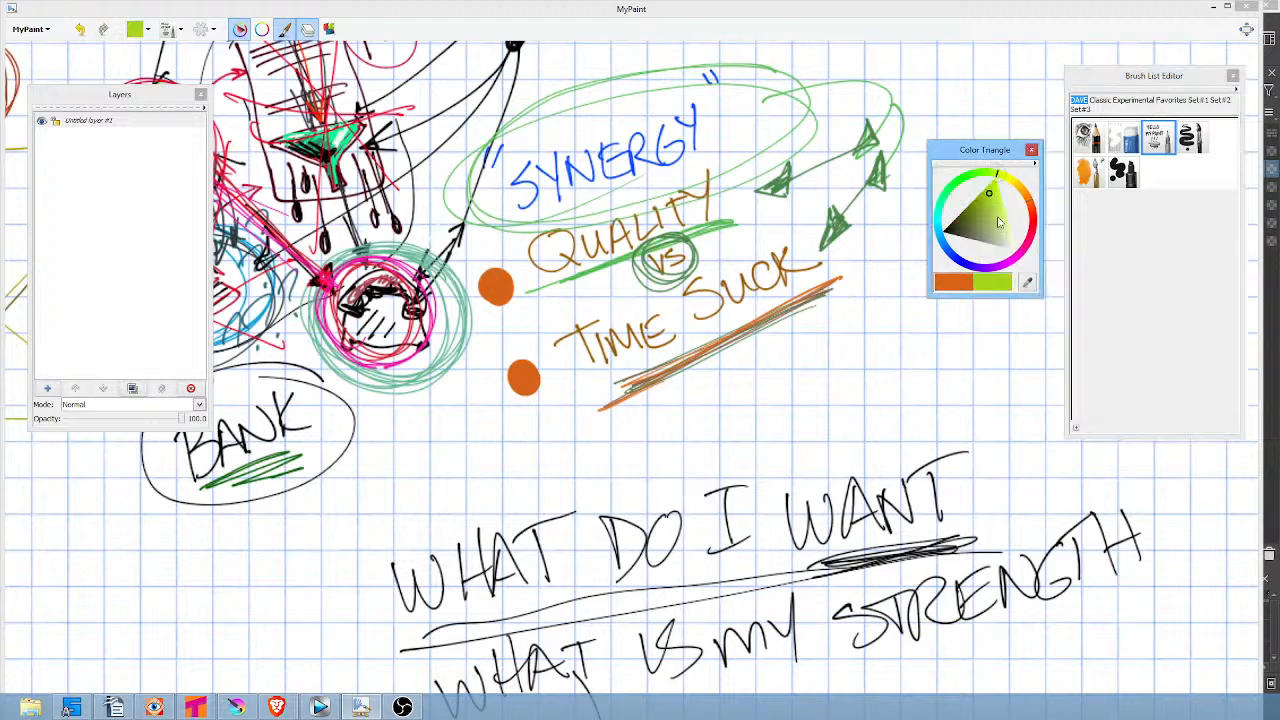
{"action": "left_click_drag", "start_coordinate": [710, 386], "coordinate": [727, 431]}
{"action": "left_click", "coordinate": [967, 206]}
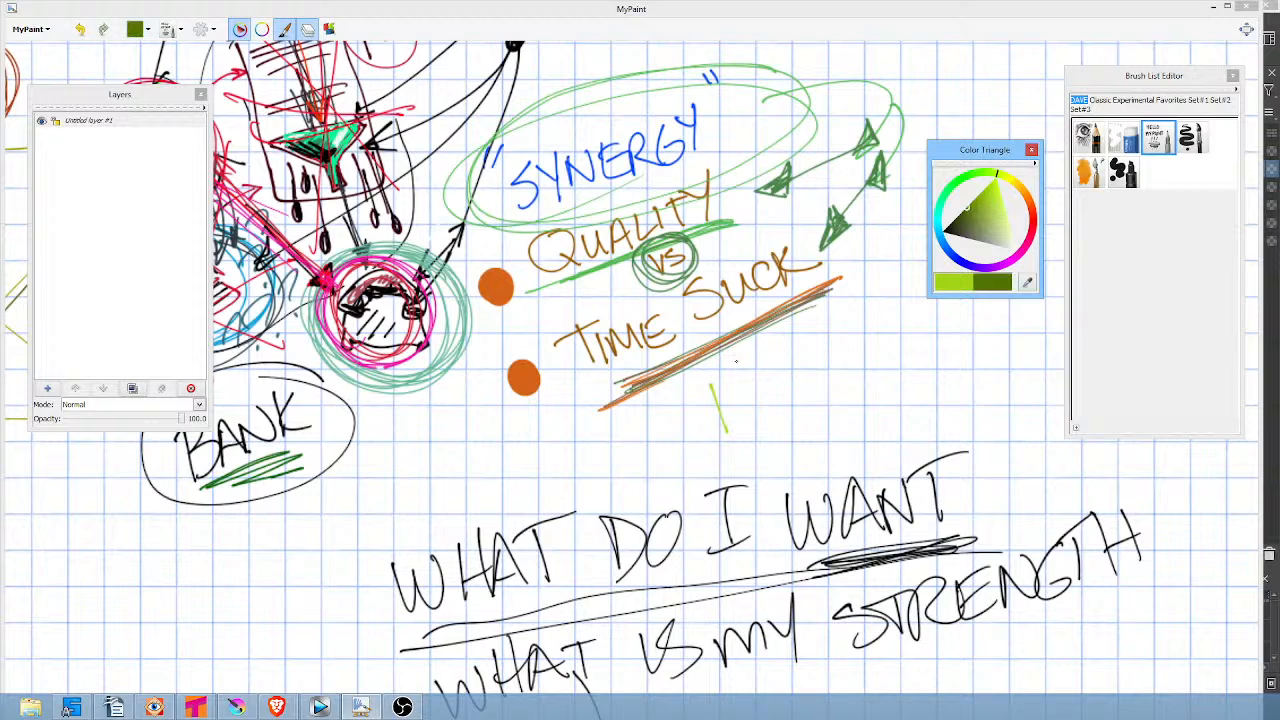
{"action": "mouse_move", "coordinate": [712, 388]}
{"action": "left_mouse_down"}
{"action": "mouse_move", "coordinate": [726, 432]}
{"action": "mouse_move", "coordinate": [750, 373]}
{"action": "mouse_move", "coordinate": [744, 391]}
{"action": "left_mouse_up"}
{"action": "mouse_move", "coordinate": [770, 379]}
{"action": "left_mouse_down"}
{"action": "mouse_move", "coordinate": [767, 394]}
{"action": "mouse_move", "coordinate": [808, 364]}
{"action": "mouse_move", "coordinate": [823, 395]}
{"action": "left_mouse_up"}
{"action": "left_click_drag", "start_coordinate": [838, 348], "coordinate": [837, 384]}
{"action": "mouse_move", "coordinate": [866, 336]}
{"action": "left_mouse_down"}
{"action": "mouse_move", "coordinate": [846, 372]}
{"action": "mouse_move", "coordinate": [878, 326]}
{"action": "left_mouse_up"}
{"action": "mouse_move", "coordinate": [878, 326]}
{"action": "left_mouse_down"}
{"action": "mouse_move", "coordinate": [895, 374]}
{"action": "mouse_move", "coordinate": [890, 346]}
{"action": "left_mouse_up"}
Circle the olive green name and underline it repeatedly, adding strokes in a slightly duller olive.
{"action": "left_click_drag", "start_coordinate": [722, 462], "coordinate": [900, 386]}
{"action": "mouse_move", "coordinate": [742, 456]}
{"action": "left_mouse_down"}
{"action": "mouse_move", "coordinate": [917, 382]}
{"action": "mouse_move", "coordinate": [655, 394]}
{"action": "mouse_move", "coordinate": [935, 382]}
{"action": "mouse_move", "coordinate": [677, 367]}
{"action": "mouse_move", "coordinate": [935, 377]}
{"action": "mouse_move", "coordinate": [933, 336]}
{"action": "left_mouse_up"}
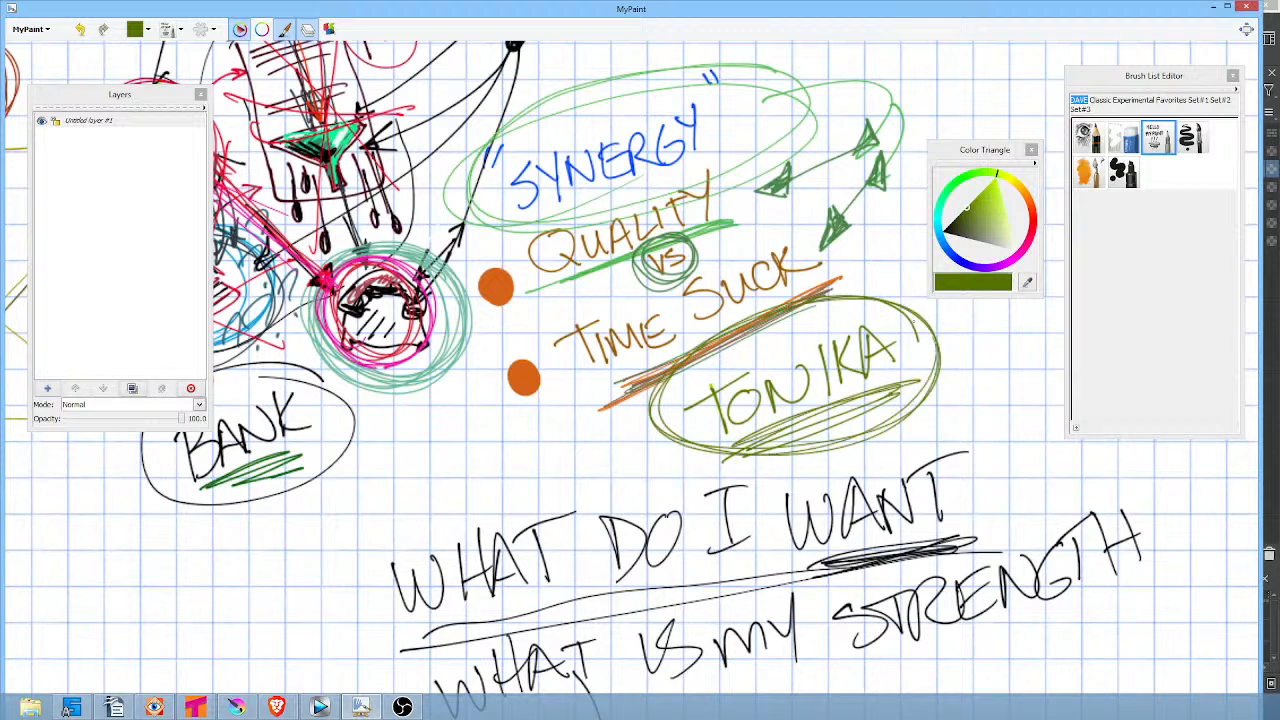
{"action": "left_click_drag", "start_coordinate": [812, 355], "coordinate": [827, 342]}
{"action": "left_click_drag", "start_coordinate": [821, 401], "coordinate": [836, 389]}
{"action": "left_click", "coordinate": [967, 219]}
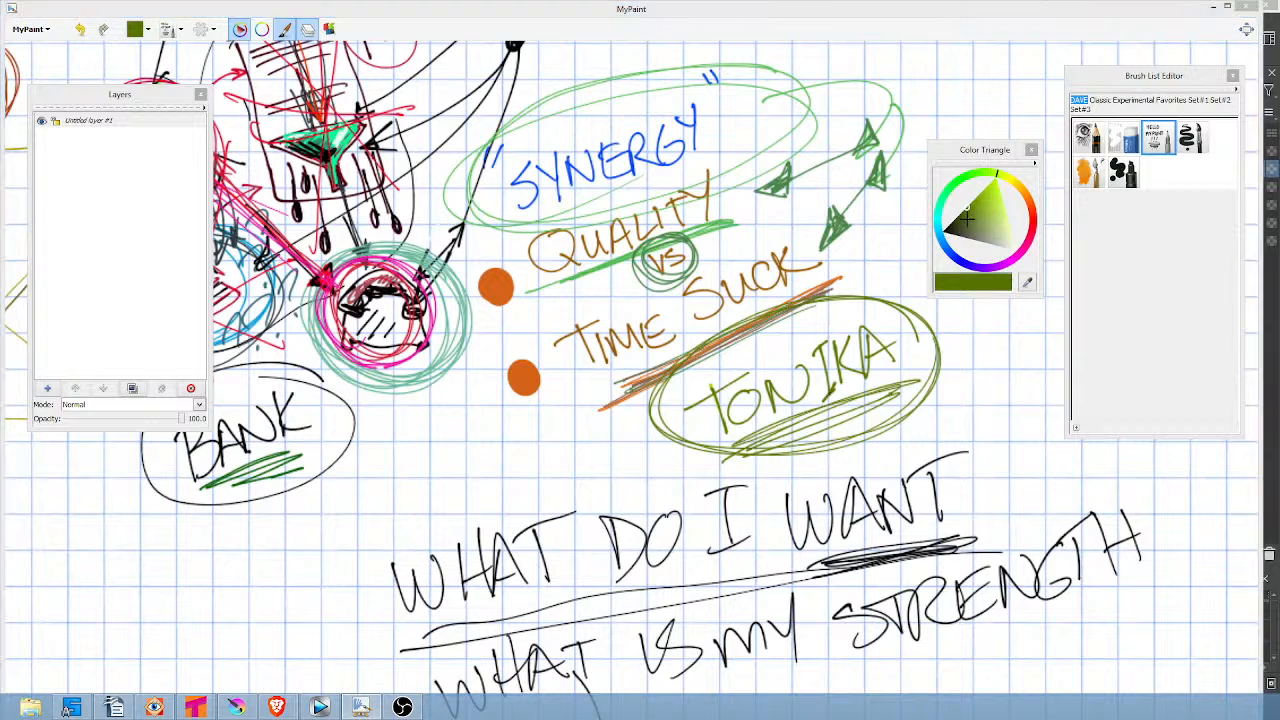
{"action": "mouse_move", "coordinate": [752, 438]}
{"action": "left_mouse_down"}
{"action": "mouse_move", "coordinate": [898, 378]}
{"action": "mouse_move", "coordinate": [830, 415]}
{"action": "mouse_move", "coordinate": [902, 390]}
{"action": "left_mouse_up"}
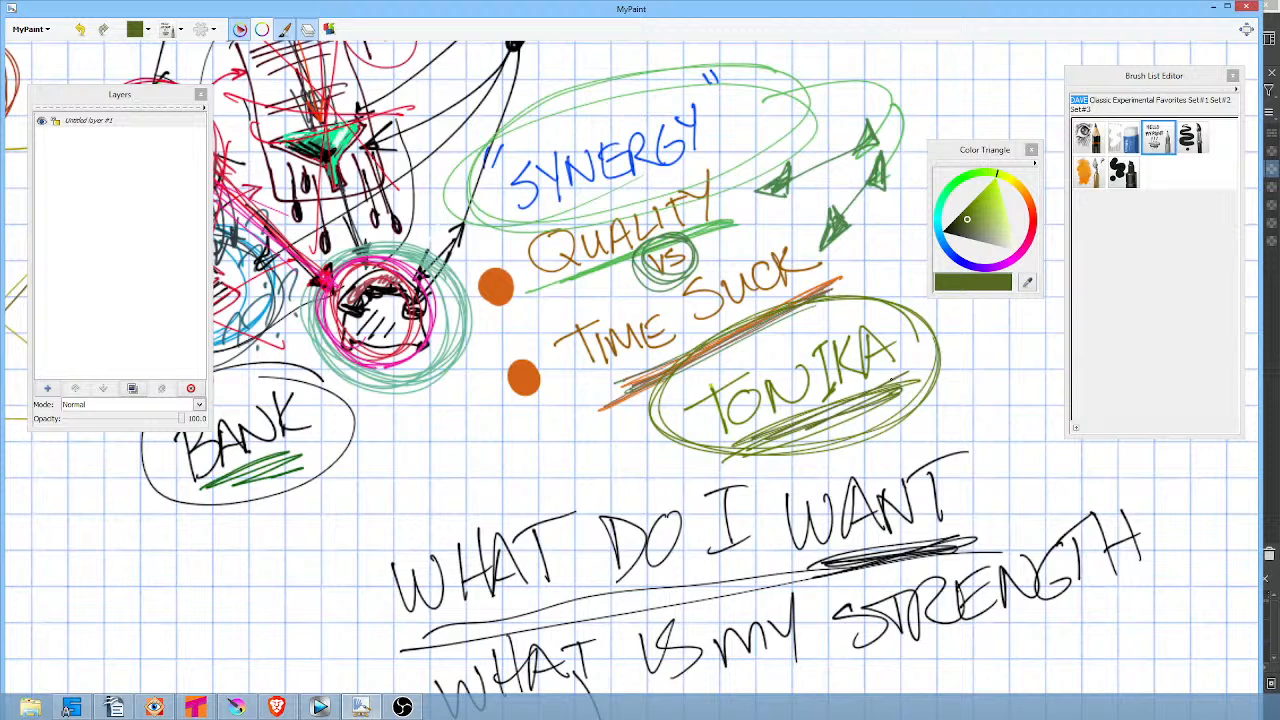
Erase the olive green name below TIME SUCK together with its circle and underlines.
{"action": "left_click", "coordinate": [1125, 141]}
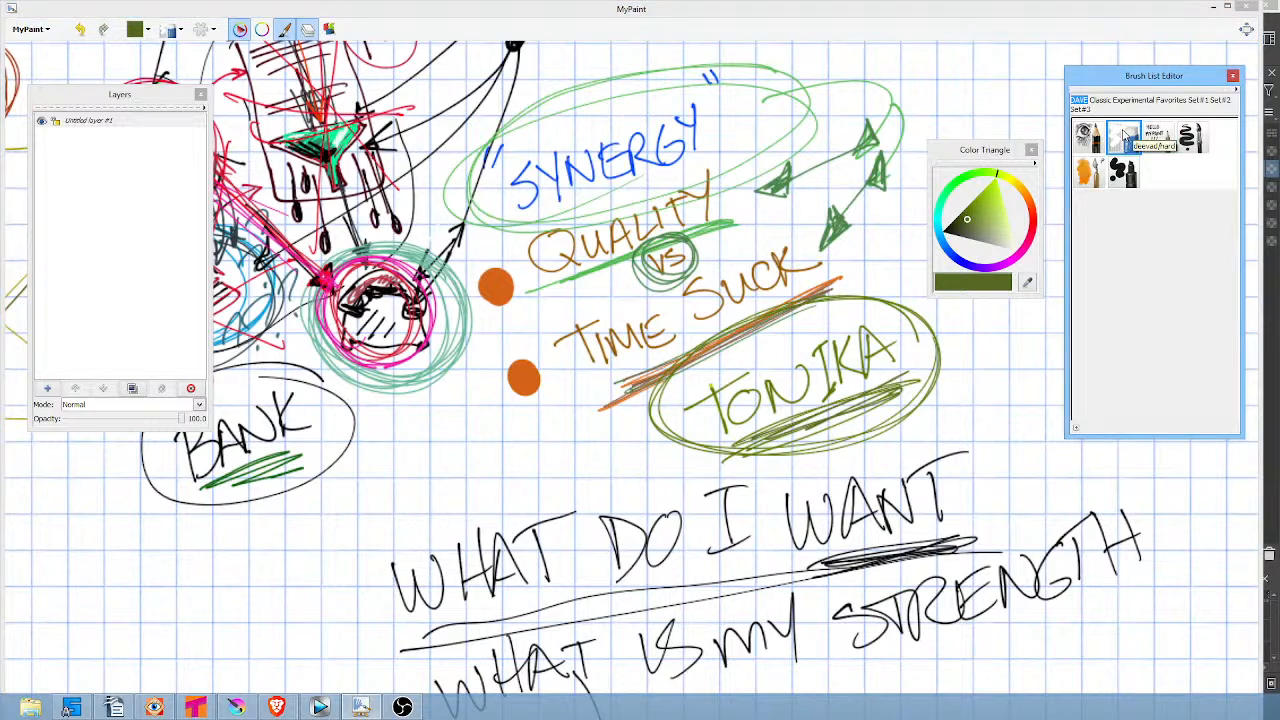
{"action": "mouse_move", "coordinate": [938, 372]}
{"action": "left_mouse_down"}
{"action": "mouse_move", "coordinate": [912, 407]}
{"action": "mouse_move", "coordinate": [798, 429]}
{"action": "mouse_move", "coordinate": [939, 350]}
{"action": "mouse_move", "coordinate": [871, 315]}
{"action": "mouse_move", "coordinate": [823, 331]}
{"action": "mouse_move", "coordinate": [759, 382]}
{"action": "mouse_move", "coordinate": [678, 406]}
{"action": "mouse_move", "coordinate": [751, 428]}
{"action": "left_mouse_up"}
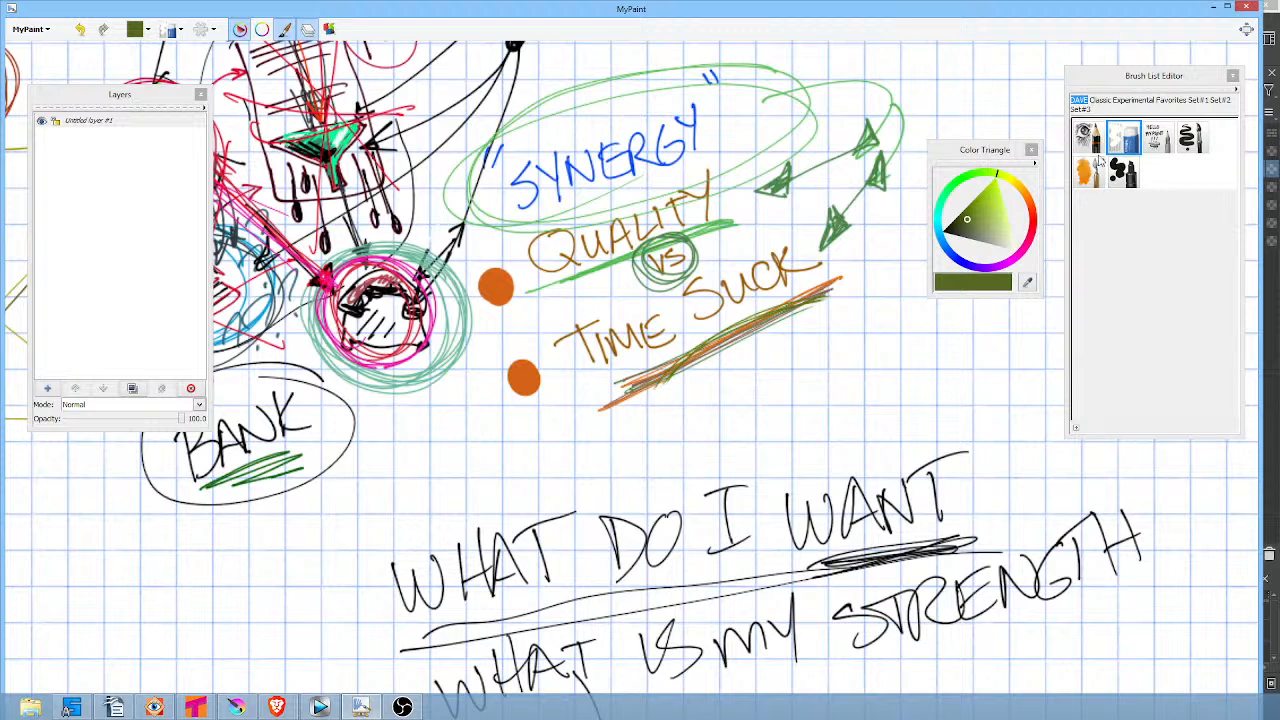
Layer broad pencil-brush strokes in progressively lighter olive greens over the TIME SUCK underline.
{"action": "left_click", "coordinate": [1084, 140]}
{"action": "left_click", "coordinate": [985, 216]}
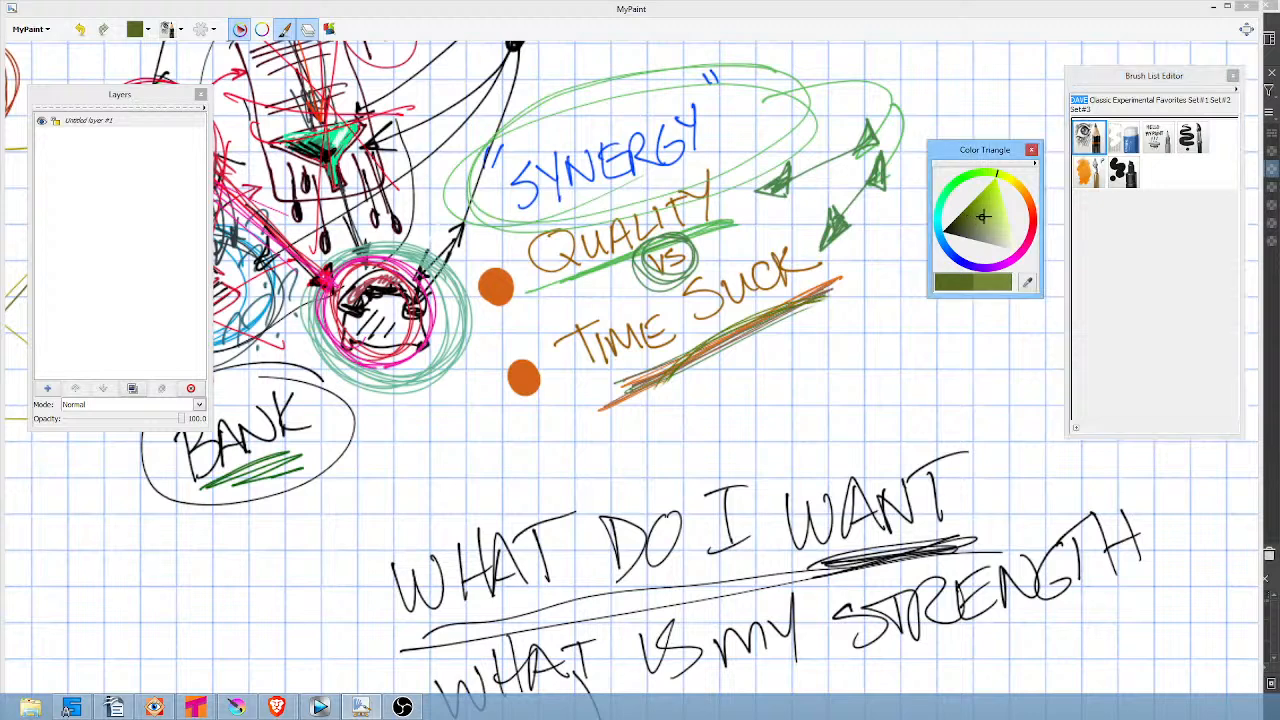
{"action": "mouse_move", "coordinate": [829, 290]}
{"action": "left_mouse_down"}
{"action": "mouse_move", "coordinate": [673, 371]}
{"action": "mouse_move", "coordinate": [820, 308]}
{"action": "mouse_move", "coordinate": [658, 381]}
{"action": "mouse_move", "coordinate": [867, 275]}
{"action": "mouse_move", "coordinate": [600, 391]}
{"action": "mouse_move", "coordinate": [883, 263]}
{"action": "mouse_move", "coordinate": [651, 374]}
{"action": "mouse_move", "coordinate": [873, 260]}
{"action": "left_mouse_up"}
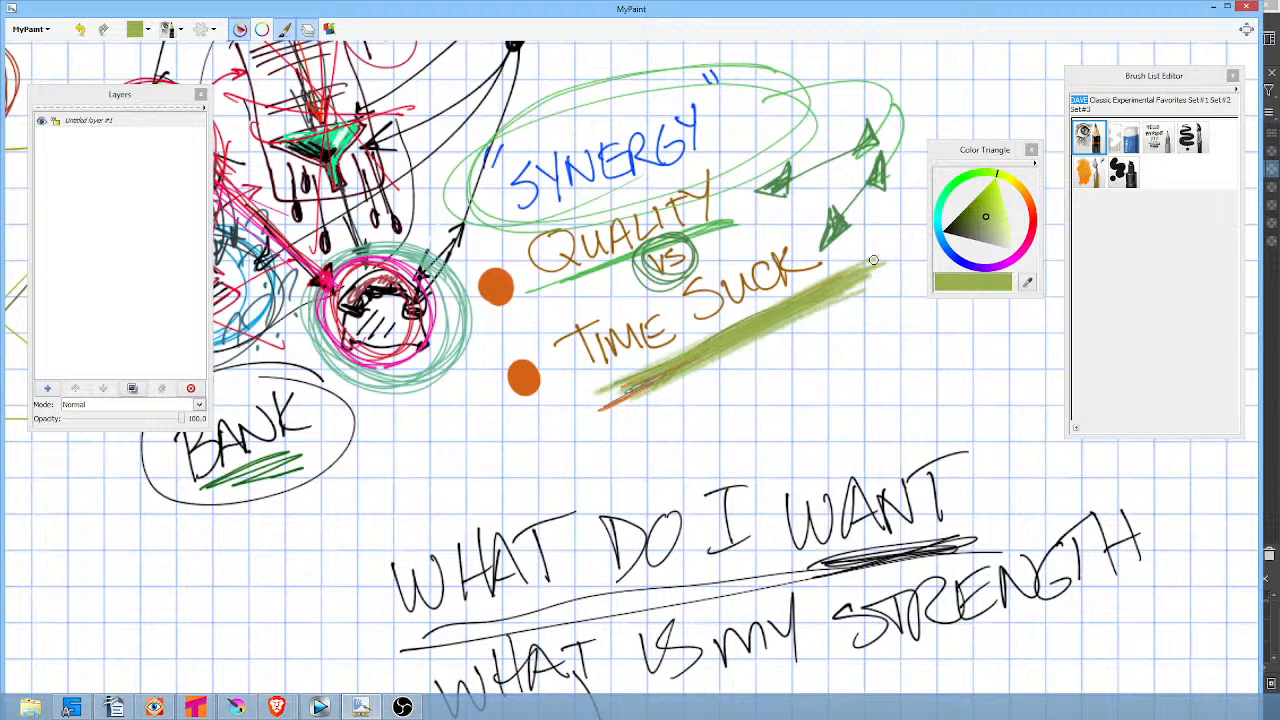
{"action": "left_click", "coordinate": [995, 220]}
{"action": "mouse_move", "coordinate": [842, 283]}
{"action": "left_mouse_down"}
{"action": "mouse_move", "coordinate": [688, 351]}
{"action": "mouse_move", "coordinate": [831, 287]}
{"action": "mouse_move", "coordinate": [802, 298]}
{"action": "left_mouse_up"}
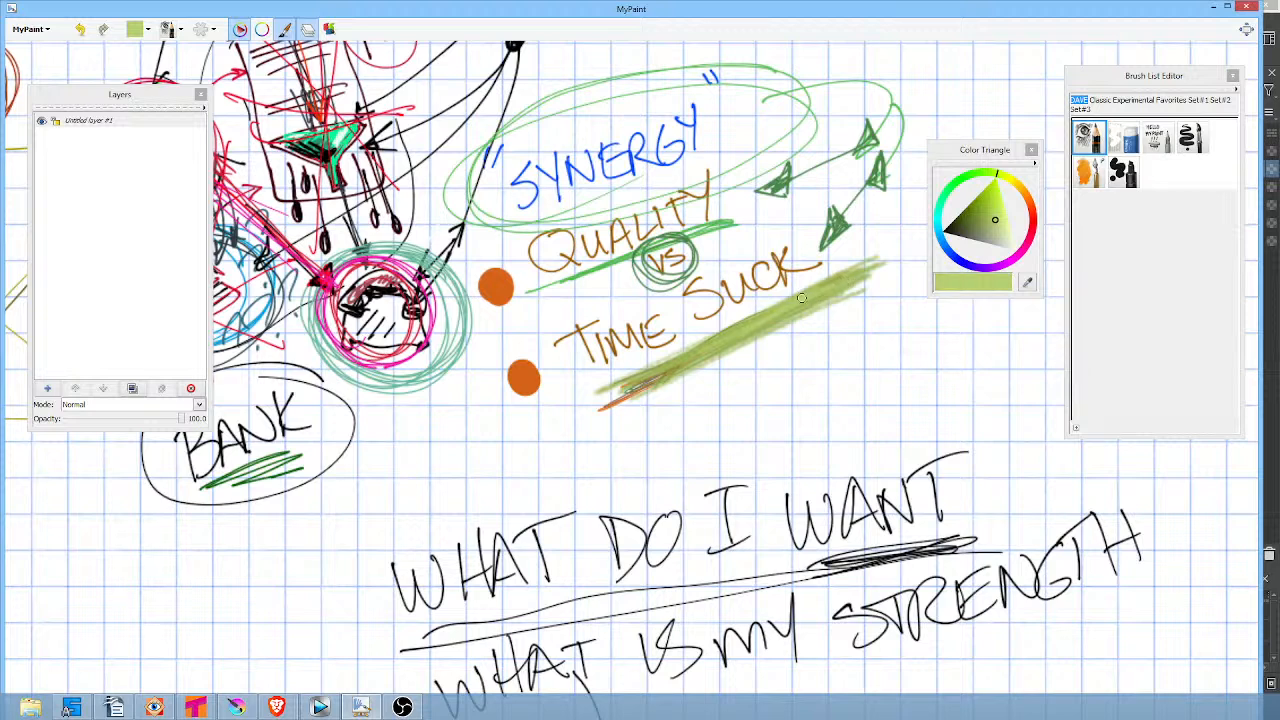
{"action": "left_click", "coordinate": [1000, 228]}
{"action": "mouse_move", "coordinate": [684, 354]}
{"action": "left_mouse_down"}
{"action": "mouse_move", "coordinate": [823, 293]}
{"action": "mouse_move", "coordinate": [788, 307]}
{"action": "left_mouse_up"}
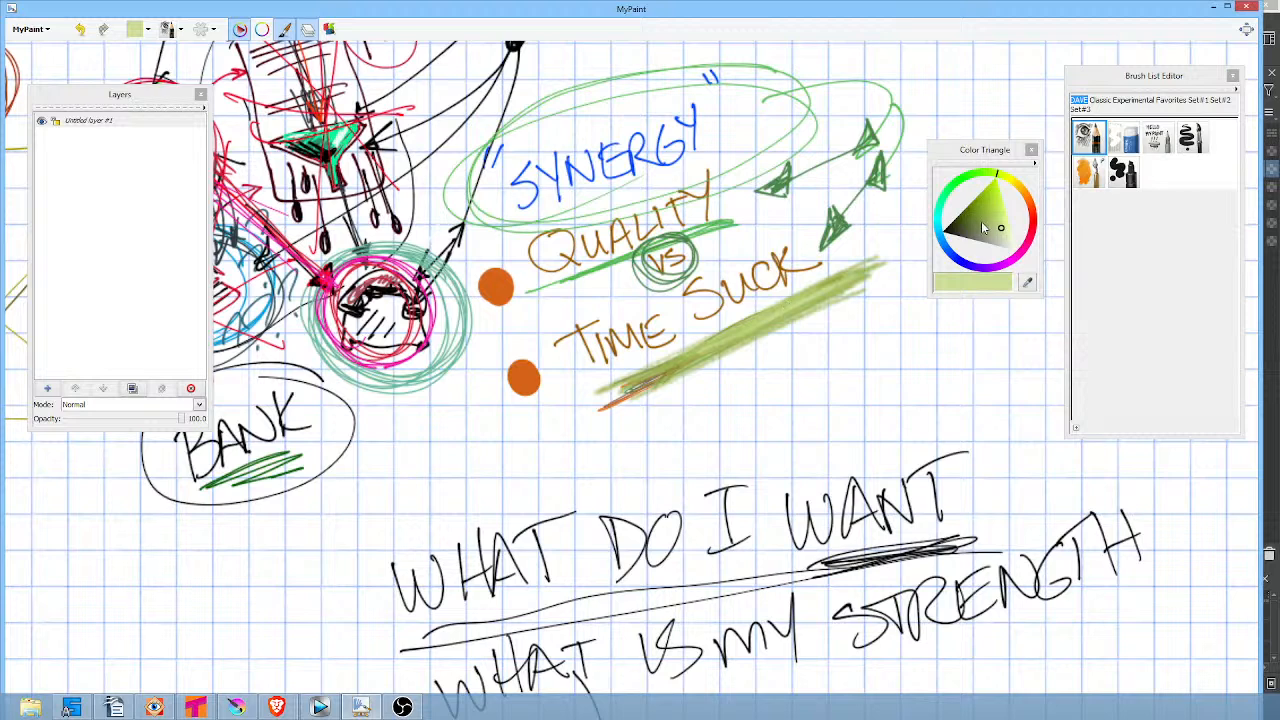
Draw near-black pencil-brush dots before WHAT DO I WANT and WHAT IS MY STRENGTH.
{"action": "left_click", "coordinate": [951, 226]}
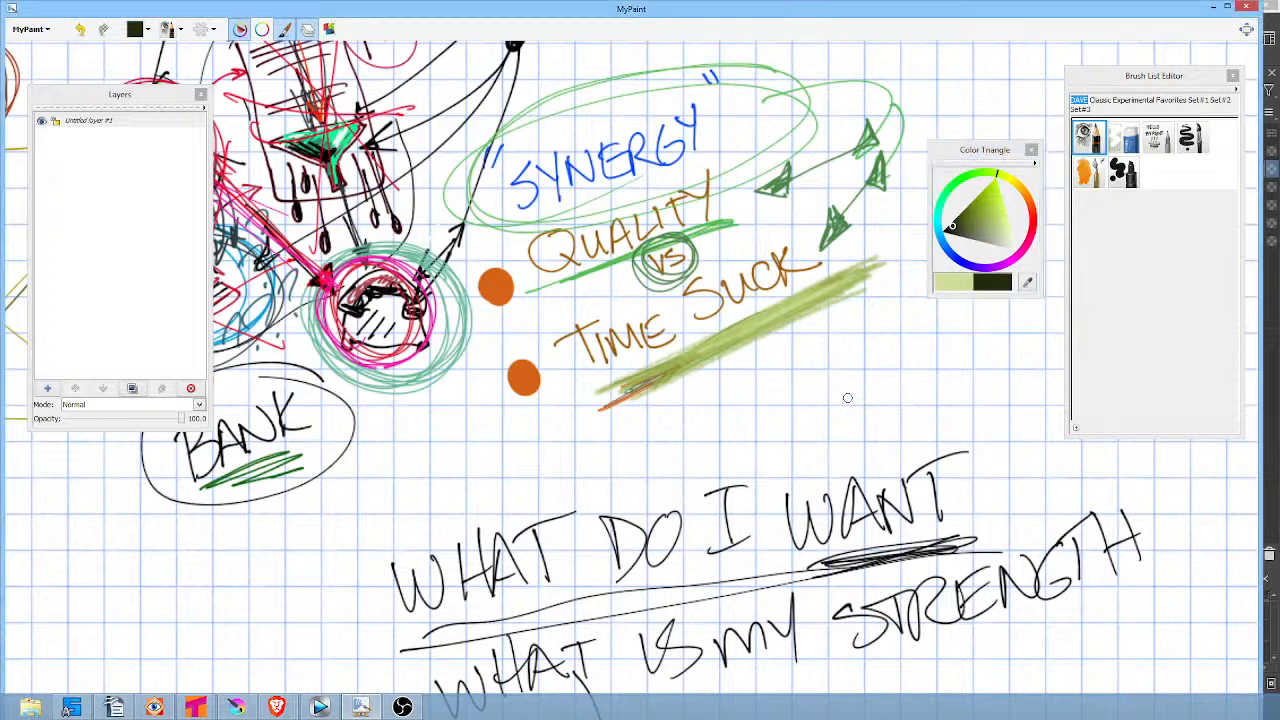
{"action": "left_click_drag", "start_coordinate": [846, 400], "coordinate": [802, 203]}
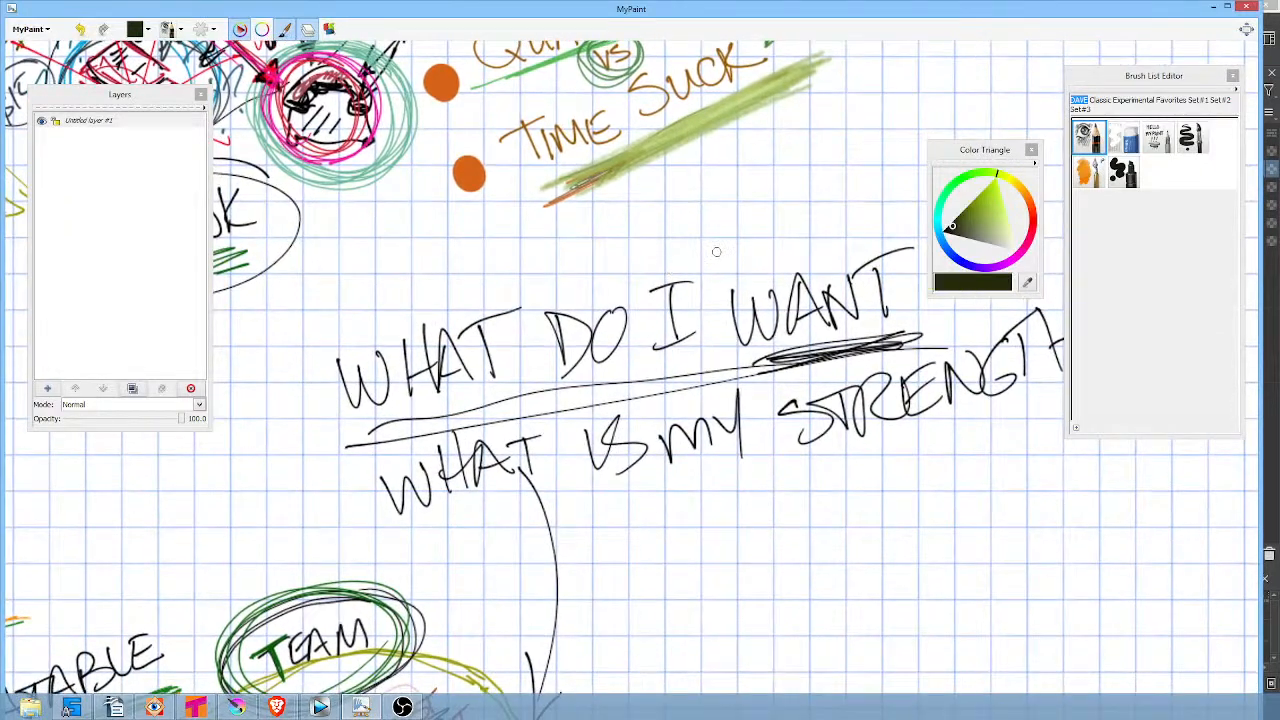
{"action": "mouse_move", "coordinate": [700, 255]}
{"action": "left_mouse_down"}
{"action": "mouse_move", "coordinate": [663, 258]}
{"action": "mouse_move", "coordinate": [671, 273]}
{"action": "left_mouse_up"}
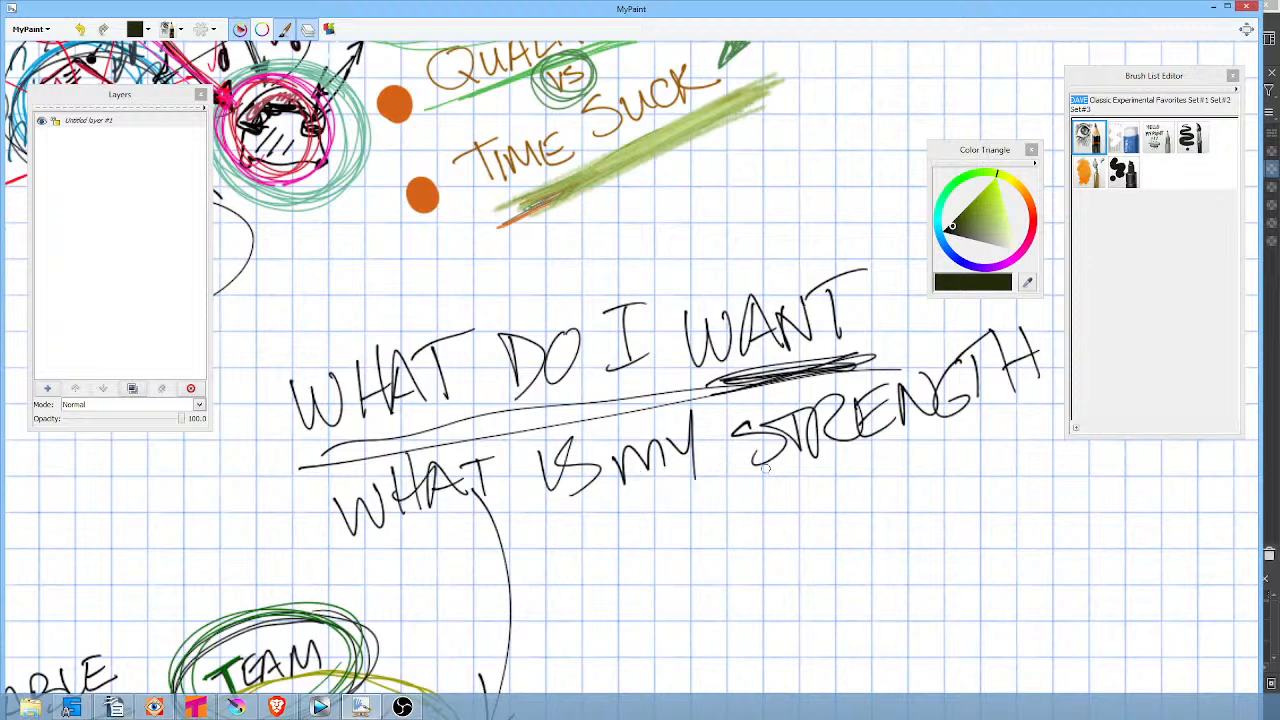
{"action": "mouse_move", "coordinate": [817, 513]}
{"action": "left_mouse_down"}
{"action": "mouse_move", "coordinate": [795, 536]}
{"action": "mouse_move", "coordinate": [800, 527]}
{"action": "left_mouse_up"}
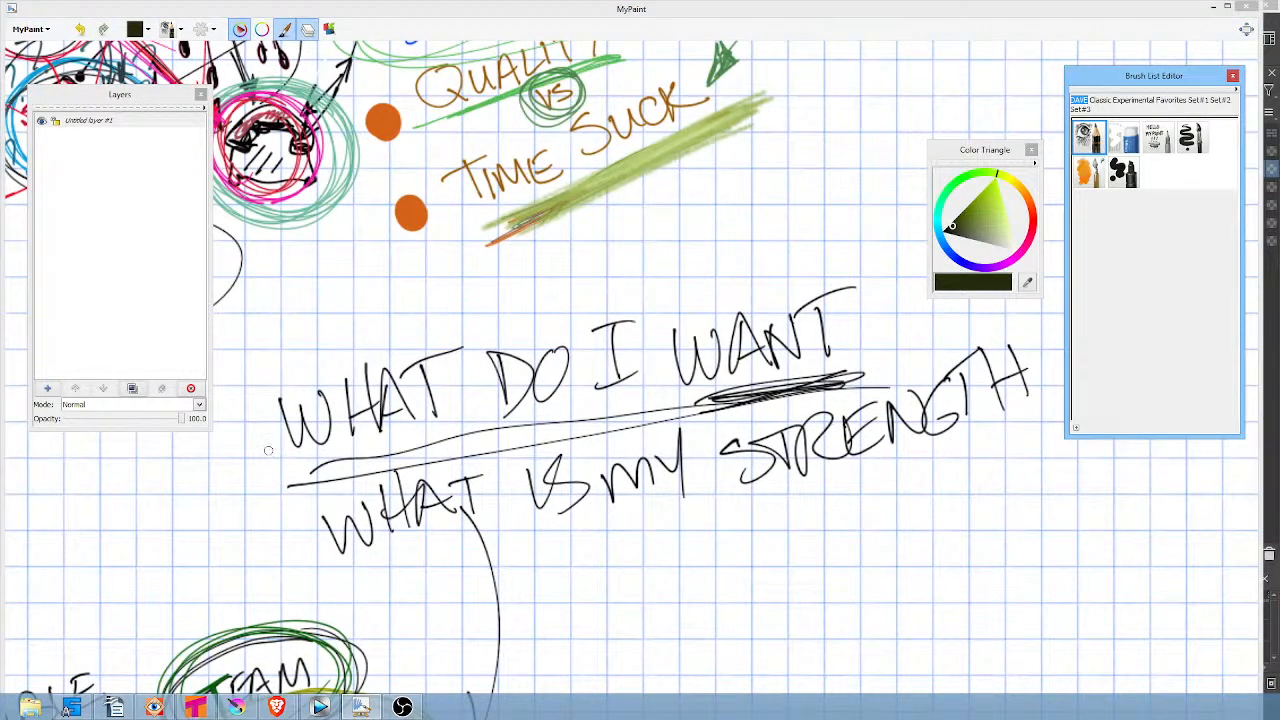
{"action": "left_click_drag", "start_coordinate": [247, 446], "coordinate": [247, 447]}
{"action": "left_click_drag", "start_coordinate": [262, 494], "coordinate": [260, 514]}
{"action": "left_click_drag", "start_coordinate": [247, 447], "coordinate": [259, 448]}
{"action": "left_click_drag", "start_coordinate": [260, 512], "coordinate": [261, 513]}
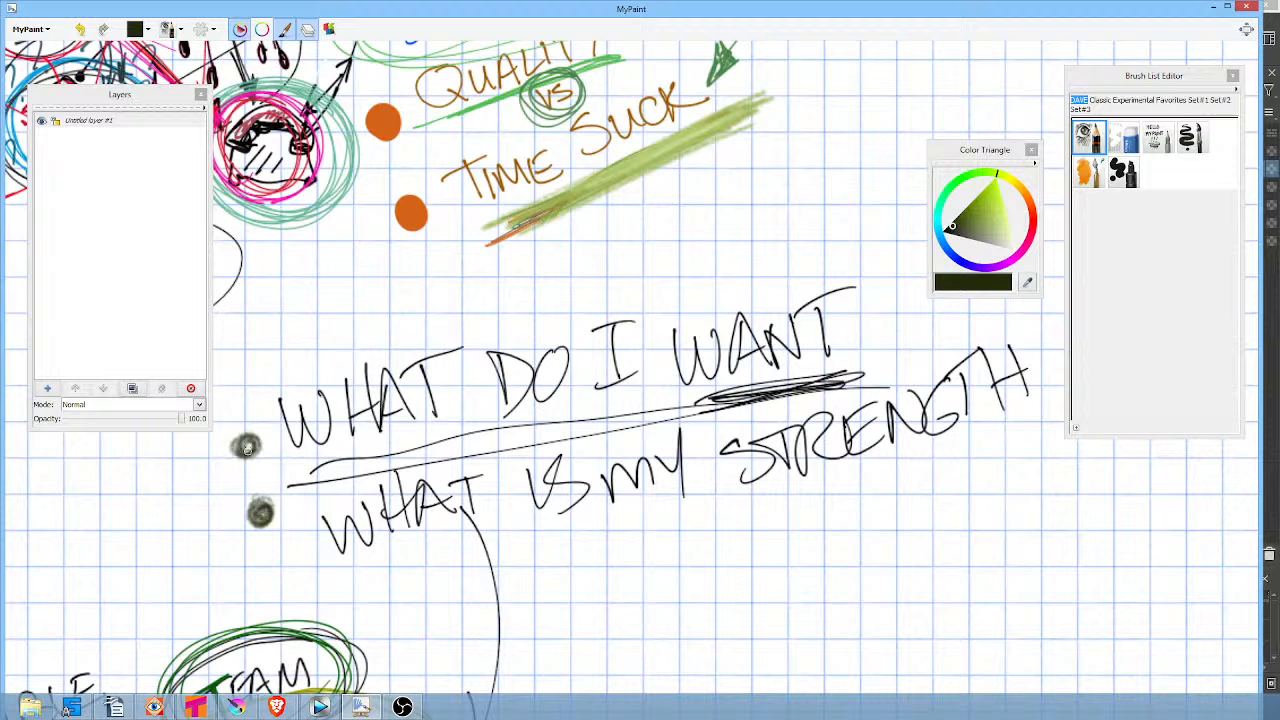
{"action": "left_click_drag", "start_coordinate": [247, 448], "coordinate": [248, 447]}
{"action": "left_click_drag", "start_coordinate": [260, 512], "coordinate": [261, 512]}
Darken the two dots before the questions and underline STRENGTH and WANT with near-black pencil strokes.
{"action": "left_click_drag", "start_coordinate": [682, 222], "coordinate": [986, 420]}
{"action": "left_click_drag", "start_coordinate": [909, 475], "coordinate": [868, 471]}
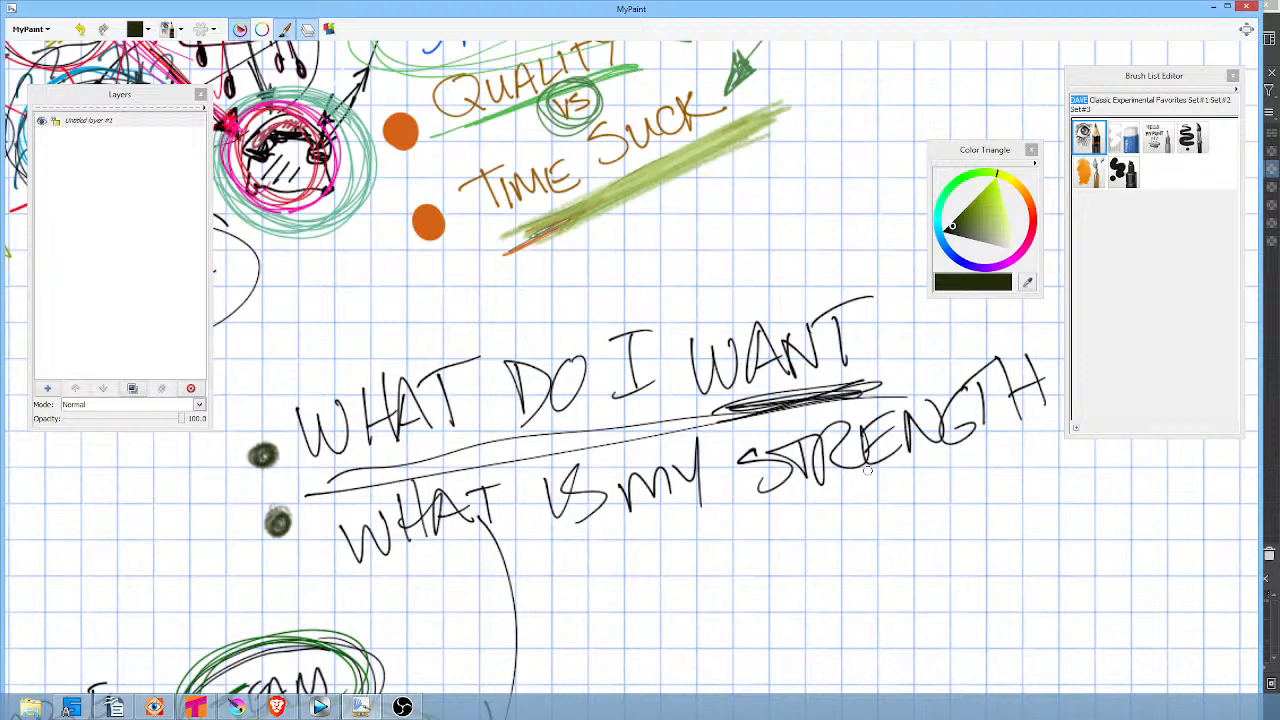
{"action": "left_click_drag", "start_coordinate": [262, 447], "coordinate": [268, 443]}
{"action": "left_click_drag", "start_coordinate": [272, 515], "coordinate": [265, 530]}
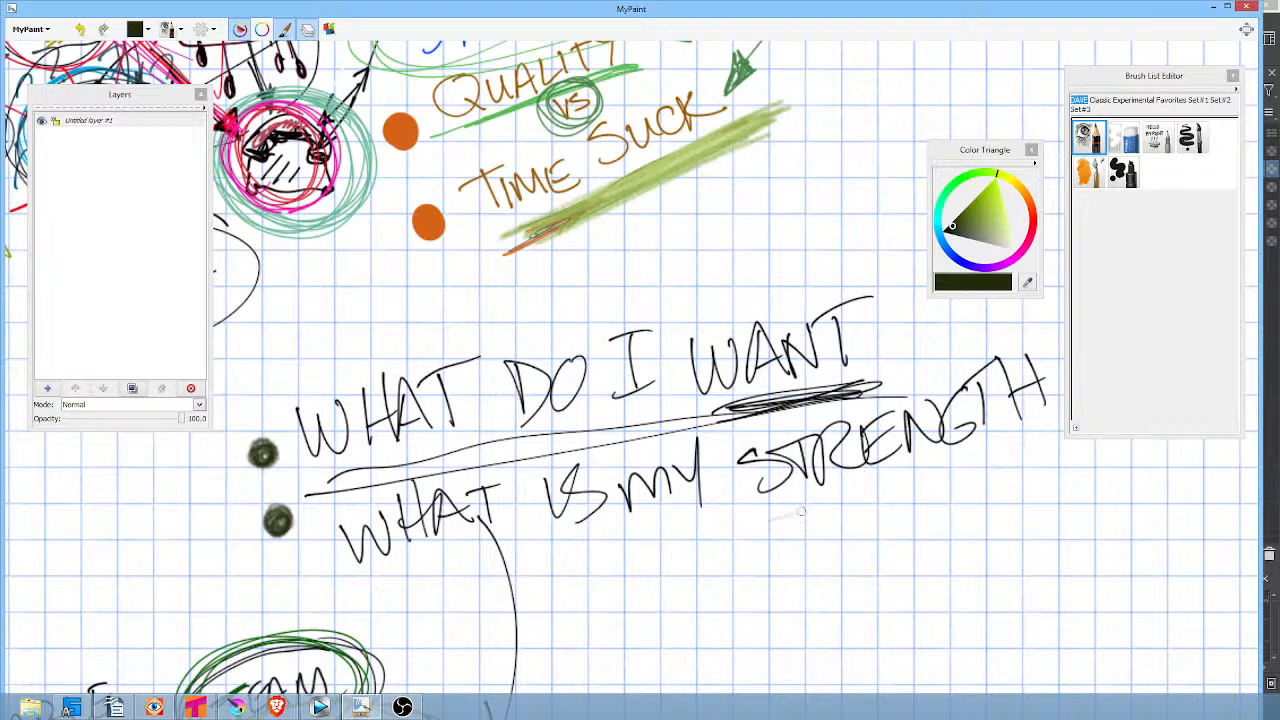
{"action": "mouse_move", "coordinate": [800, 520]}
{"action": "left_mouse_down"}
{"action": "mouse_move", "coordinate": [1018, 444]}
{"action": "mouse_move", "coordinate": [837, 506]}
{"action": "mouse_move", "coordinate": [1005, 455]}
{"action": "left_mouse_up"}
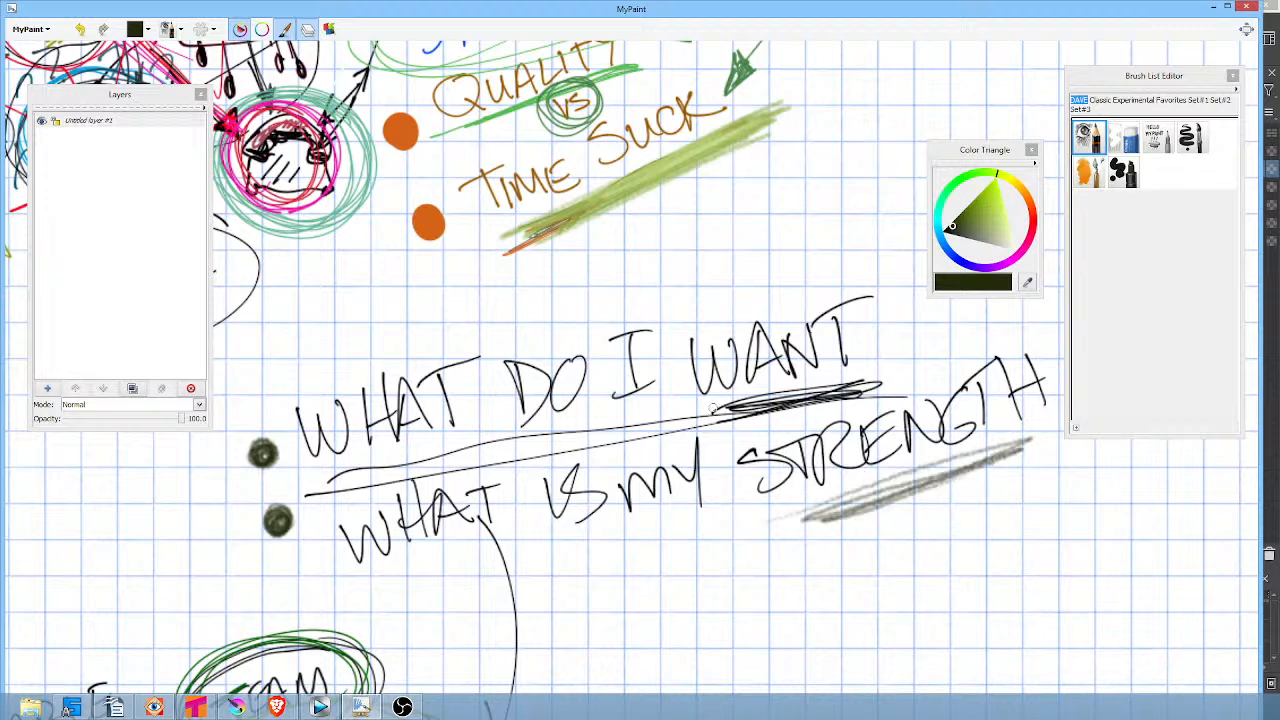
{"action": "mouse_move", "coordinate": [712, 410]}
{"action": "left_mouse_down"}
{"action": "mouse_move", "coordinate": [688, 433]}
{"action": "mouse_move", "coordinate": [857, 378]}
{"action": "mouse_move", "coordinate": [698, 428]}
{"action": "left_mouse_up"}
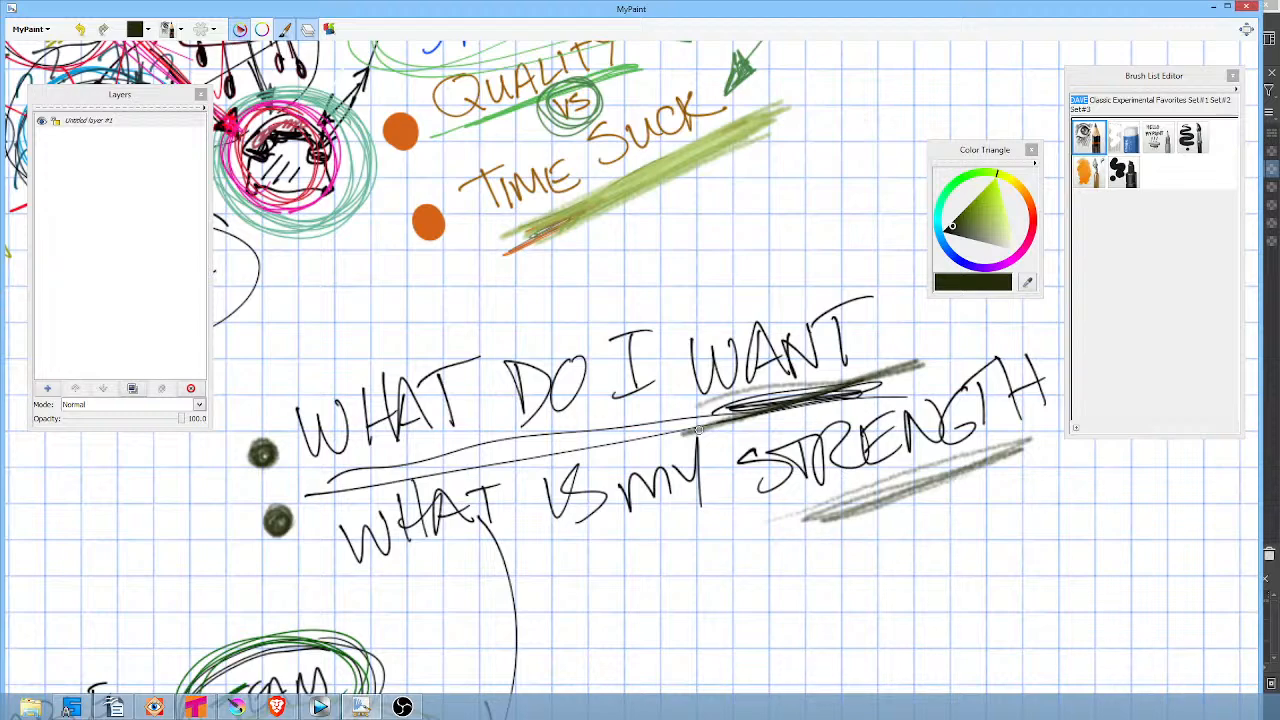
Shade beneath FB inside its red circle with the near-black pencil brush, and switch the colour to black.
{"action": "mouse_move", "coordinate": [738, 192]}
{"action": "left_mouse_down"}
{"action": "mouse_move", "coordinate": [871, 437]}
{"action": "mouse_move", "coordinate": [949, 497]}
{"action": "mouse_move", "coordinate": [992, 457]}
{"action": "left_mouse_up"}
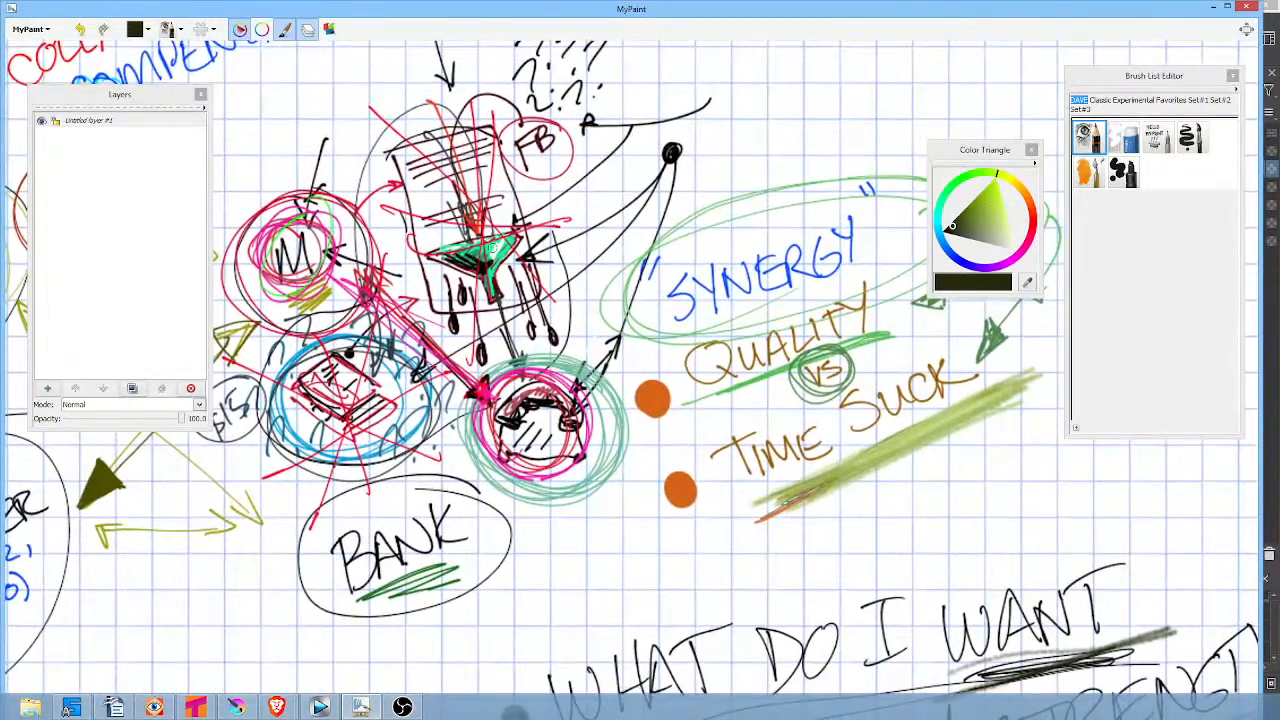
{"action": "mouse_move", "coordinate": [545, 150]}
{"action": "left_mouse_down"}
{"action": "mouse_move", "coordinate": [550, 165]}
{"action": "mouse_move", "coordinate": [575, 147]}
{"action": "left_mouse_up"}
{"action": "left_click_drag", "start_coordinate": [1007, 205], "coordinate": [935, 228]}
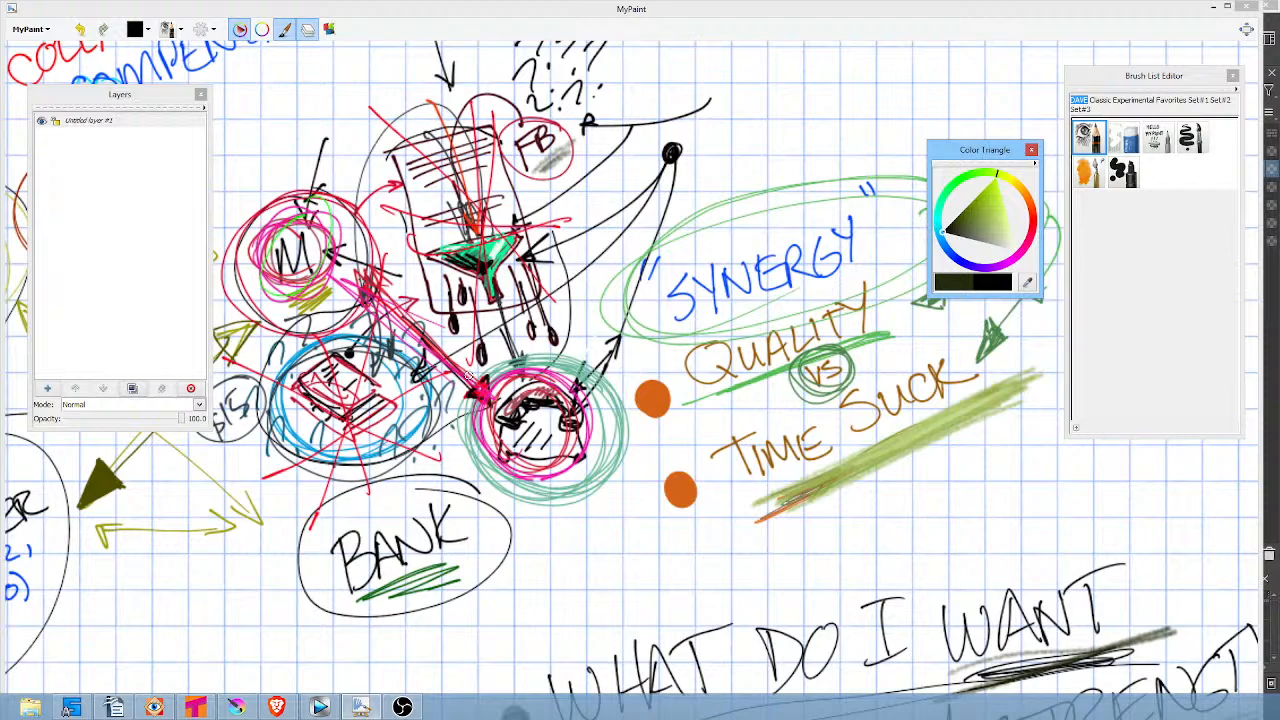
{"action": "left_click_drag", "start_coordinate": [971, 535], "coordinate": [780, 218]}
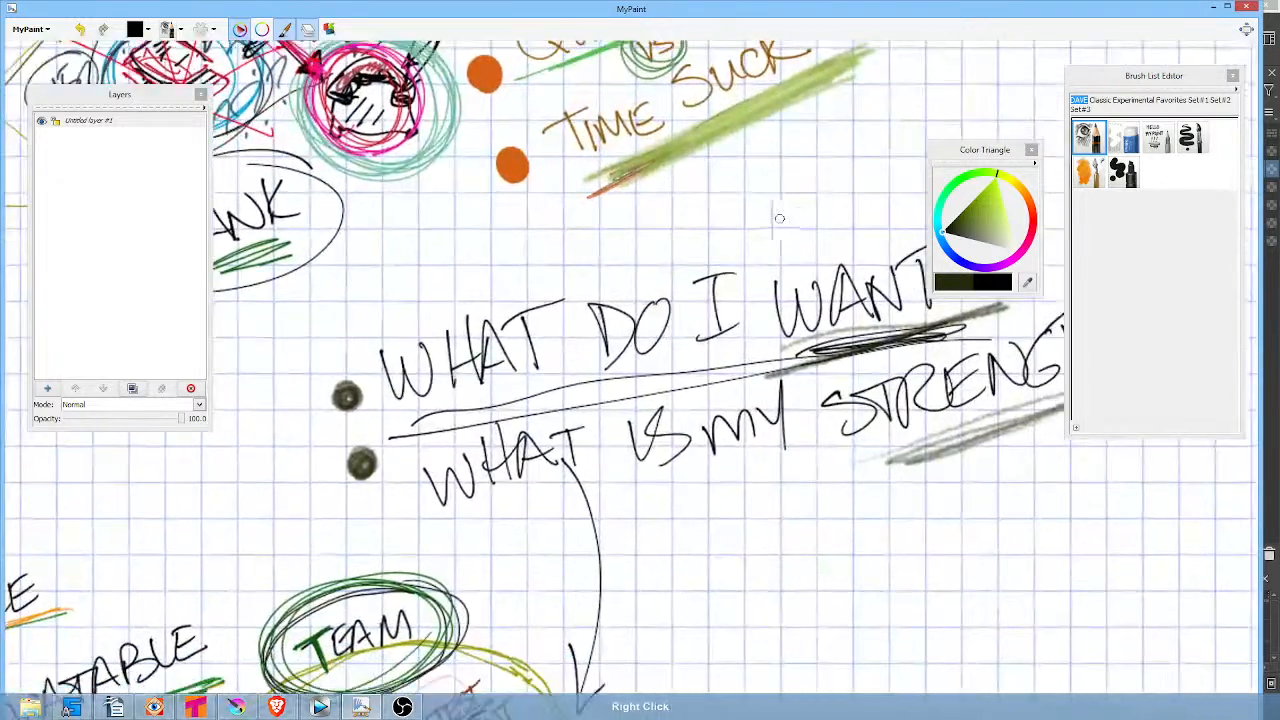
{"action": "left_click_drag", "start_coordinate": [946, 480], "coordinate": [866, 523]}
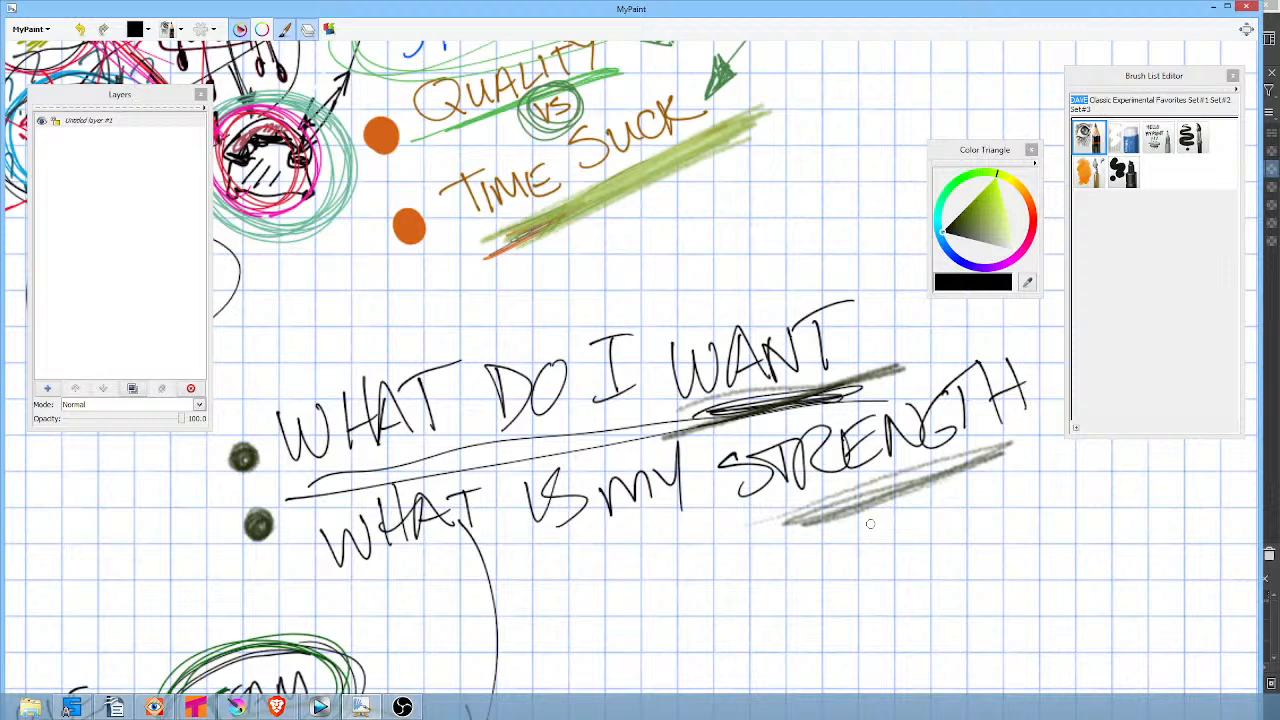
Layer light olive green pencil strokes over the underlines beneath WANT and STRENGTH.
{"action": "left_click", "coordinate": [984, 216]}
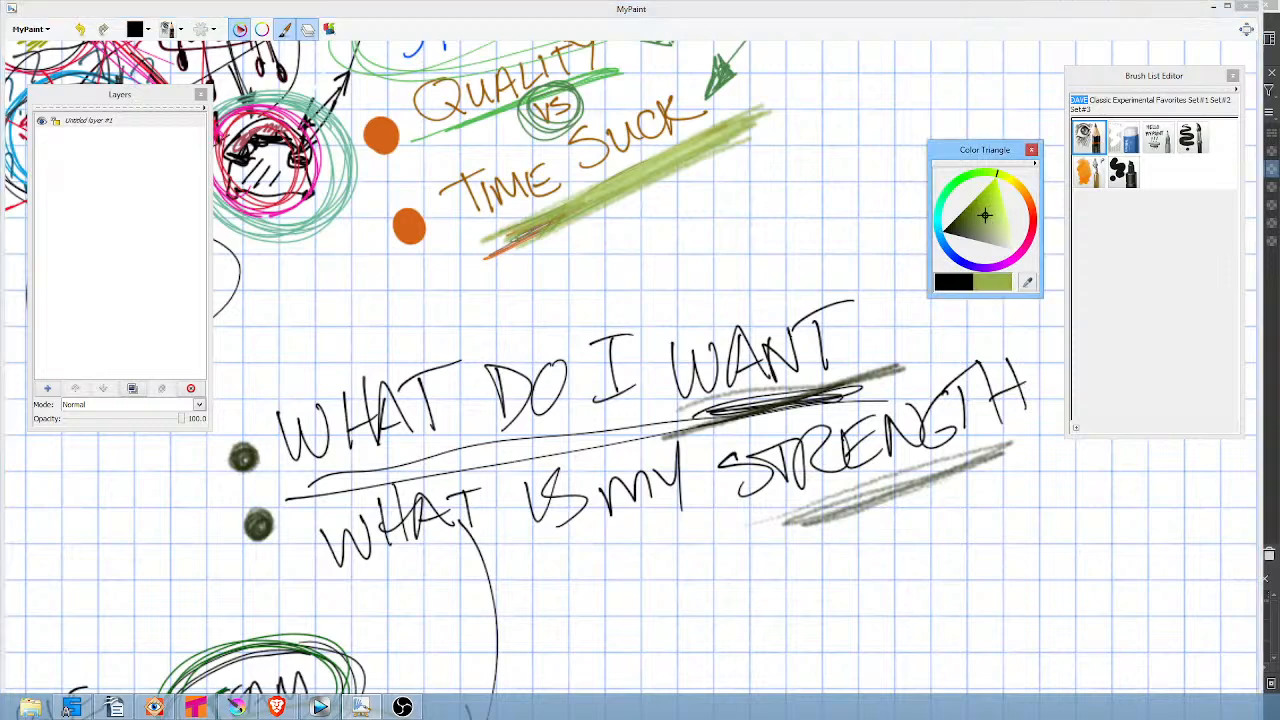
{"action": "mouse_move", "coordinate": [763, 382]}
{"action": "left_mouse_down"}
{"action": "mouse_move", "coordinate": [832, 373]}
{"action": "mouse_move", "coordinate": [769, 389]}
{"action": "left_mouse_up"}
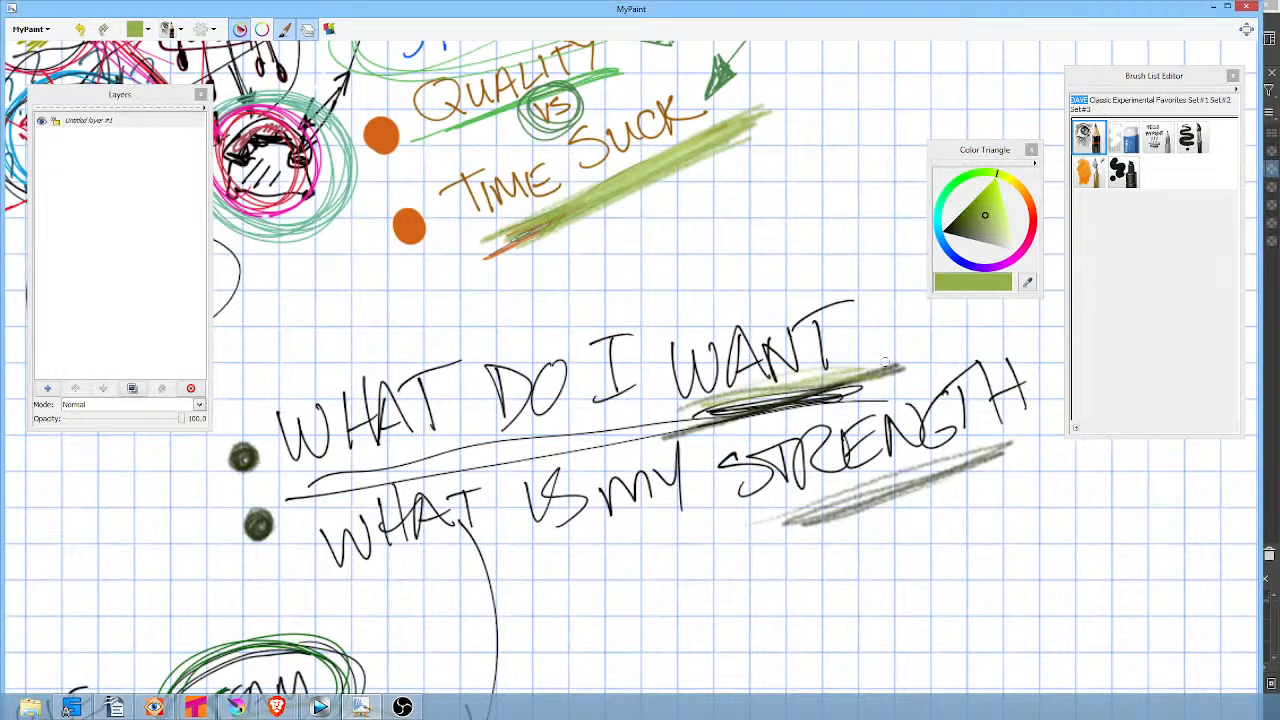
{"action": "mouse_move", "coordinate": [1014, 458]}
{"action": "left_mouse_down"}
{"action": "mouse_move", "coordinate": [807, 517]}
{"action": "mouse_move", "coordinate": [956, 455]}
{"action": "mouse_move", "coordinate": [824, 501]}
{"action": "left_mouse_up"}
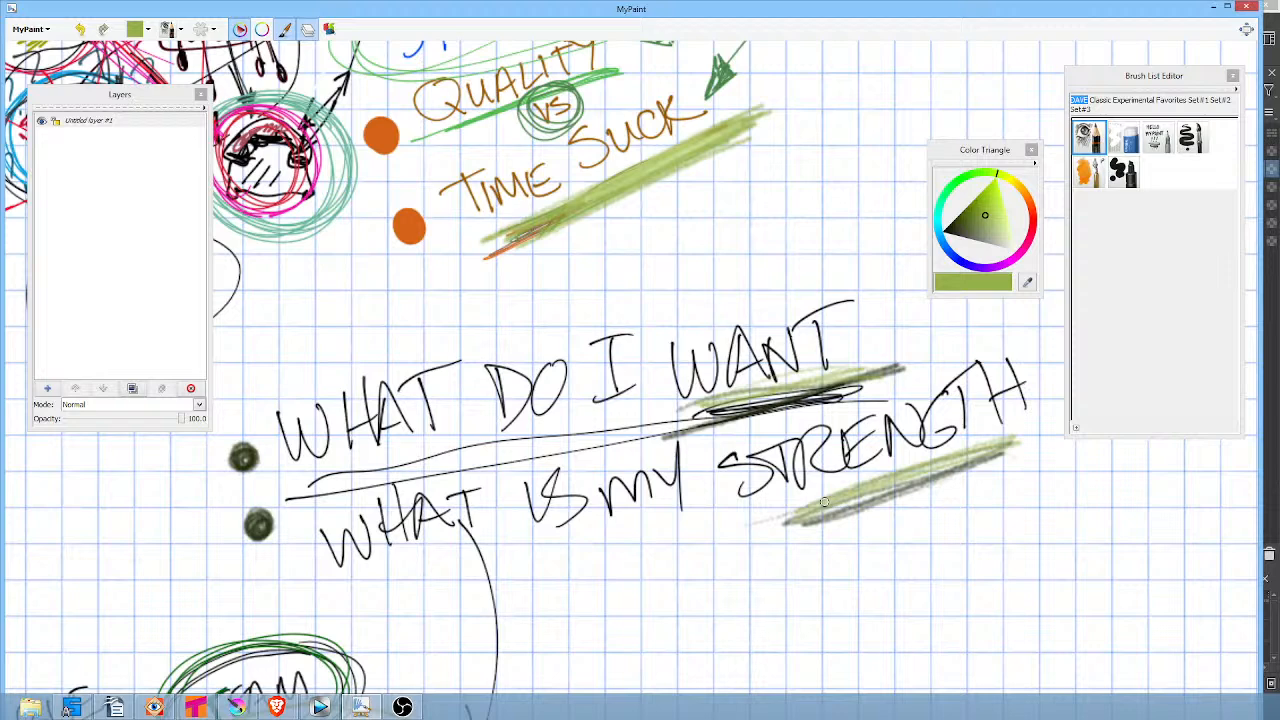
{"action": "mouse_move", "coordinate": [850, 367]}
{"action": "left_mouse_down"}
{"action": "mouse_move", "coordinate": [888, 360]}
{"action": "mouse_move", "coordinate": [850, 366]}
{"action": "mouse_move", "coordinate": [878, 350]}
{"action": "mouse_move", "coordinate": [818, 374]}
{"action": "mouse_move", "coordinate": [888, 355]}
{"action": "left_mouse_up"}
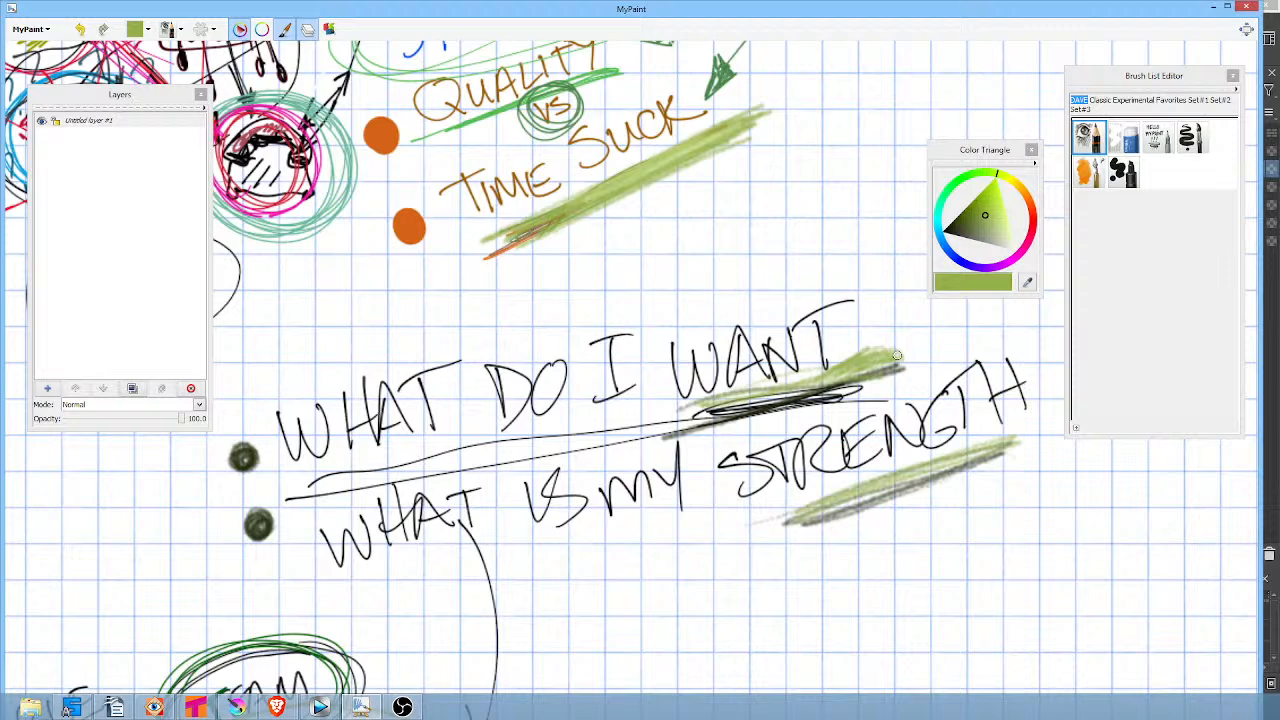
Circle WANT with loose olive green pencil strokes and draw an arrow up and away from the circle, retracing it in darker green.
{"action": "left_click_drag", "start_coordinate": [995, 505], "coordinate": [958, 507]}
{"action": "mouse_move", "coordinate": [818, 250]}
{"action": "left_mouse_down"}
{"action": "mouse_move", "coordinate": [766, 237]}
{"action": "mouse_move", "coordinate": [589, 373]}
{"action": "mouse_move", "coordinate": [799, 451]}
{"action": "mouse_move", "coordinate": [806, 225]}
{"action": "mouse_move", "coordinate": [593, 381]}
{"action": "mouse_move", "coordinate": [882, 317]}
{"action": "mouse_move", "coordinate": [625, 291]}
{"action": "mouse_move", "coordinate": [655, 443]}
{"action": "left_mouse_up"}
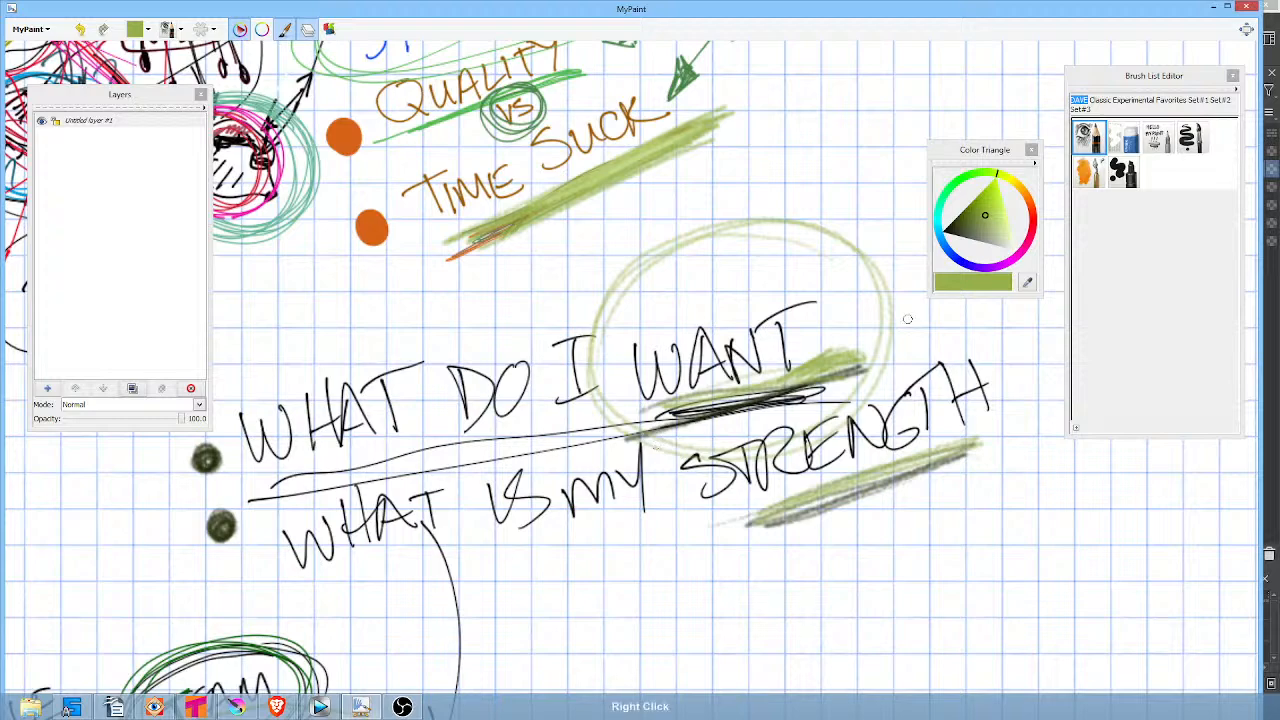
{"action": "left_click_drag", "start_coordinate": [915, 294], "coordinate": [748, 374]}
{"action": "left_click", "coordinate": [975, 218]}
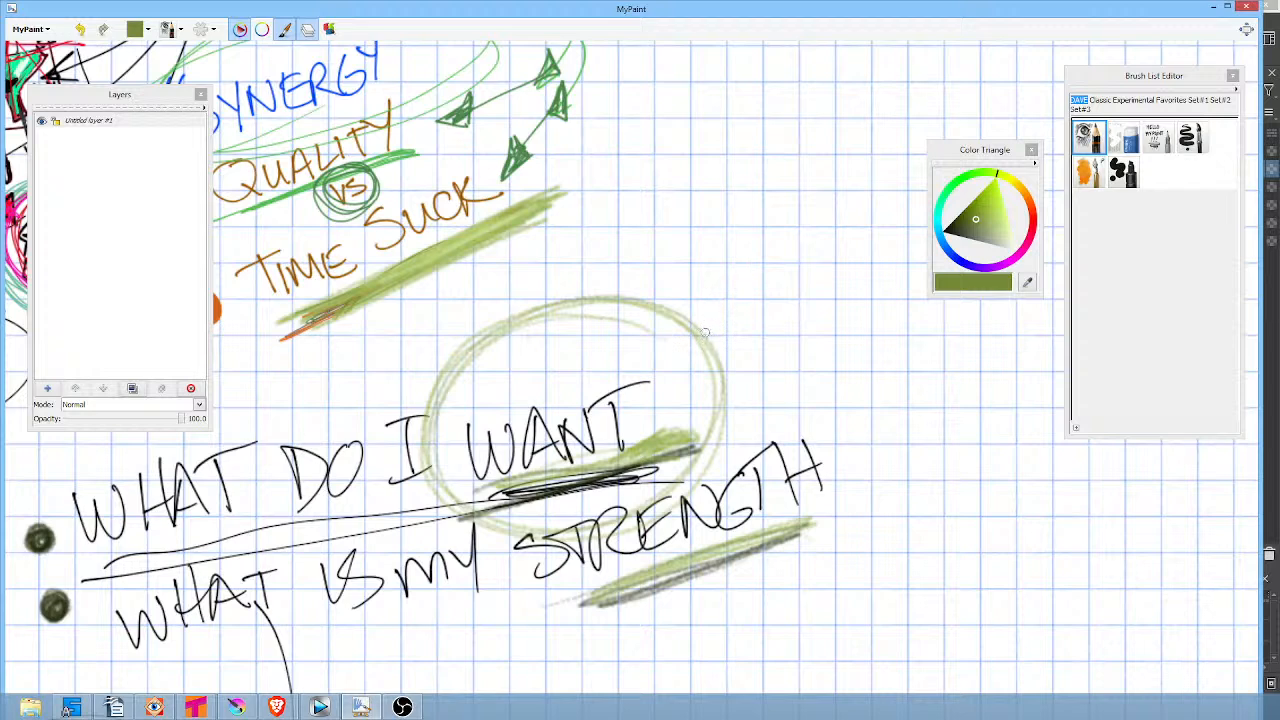
{"action": "left_click_drag", "start_coordinate": [704, 334], "coordinate": [789, 240]}
{"action": "left_click", "coordinate": [959, 227]}
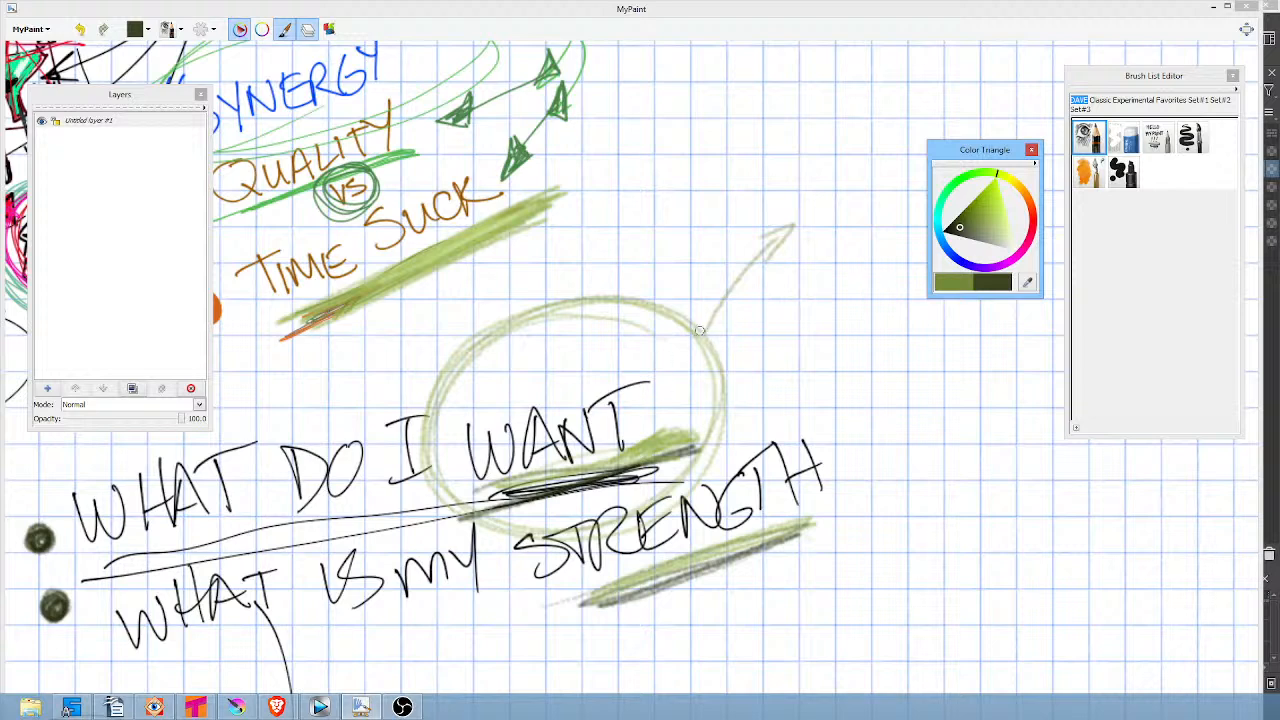
{"action": "mouse_move", "coordinate": [705, 334]}
{"action": "left_mouse_down"}
{"action": "mouse_move", "coordinate": [794, 222]}
{"action": "mouse_move", "coordinate": [809, 221]}
{"action": "mouse_move", "coordinate": [778, 344]}
{"action": "left_mouse_up"}
Write POSSIBLE in black beside the arrow from the WANT circle, going over the pencil letters with the fine pen brush.
{"action": "left_click", "coordinate": [943, 232]}
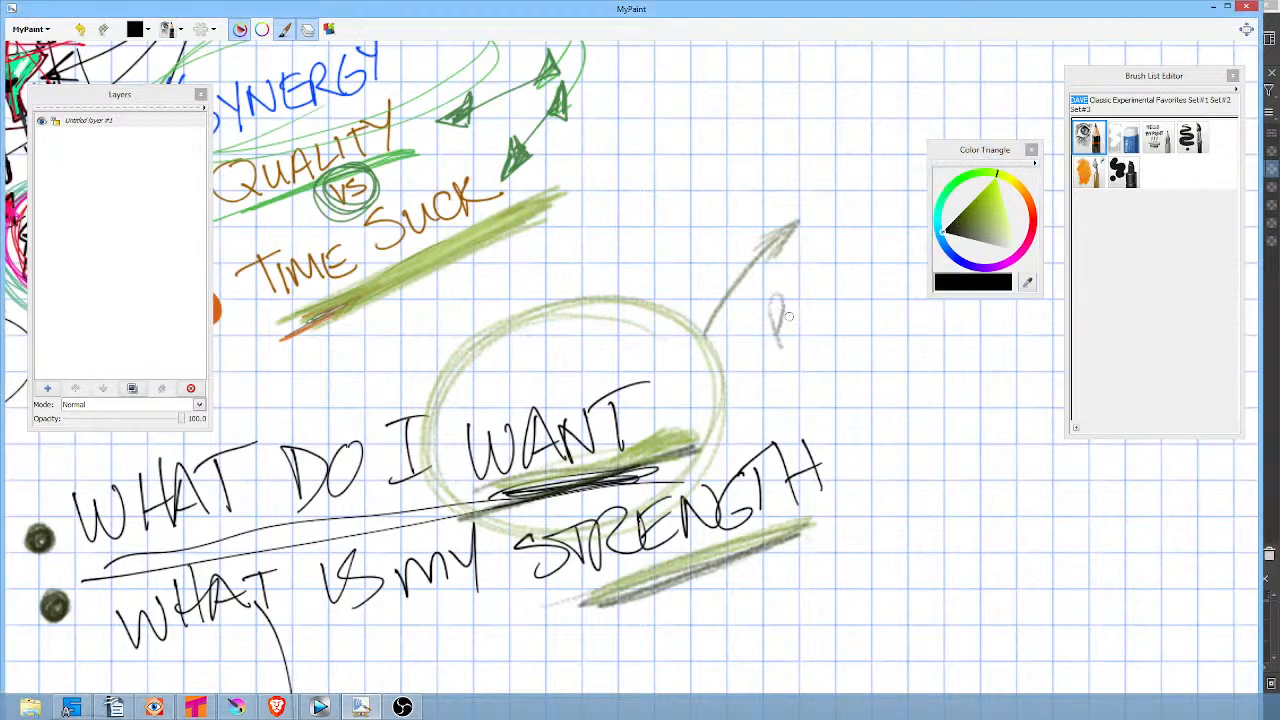
{"action": "mouse_move", "coordinate": [796, 296]}
{"action": "left_mouse_down"}
{"action": "mouse_move", "coordinate": [778, 345]}
{"action": "mouse_move", "coordinate": [828, 286]}
{"action": "mouse_move", "coordinate": [850, 288]}
{"action": "left_mouse_up"}
{"action": "left_click", "coordinate": [1165, 140]}
{"action": "mouse_move", "coordinate": [864, 228]}
{"action": "left_mouse_down"}
{"action": "mouse_move", "coordinate": [882, 270]}
{"action": "mouse_move", "coordinate": [912, 214]}
{"action": "left_mouse_up"}
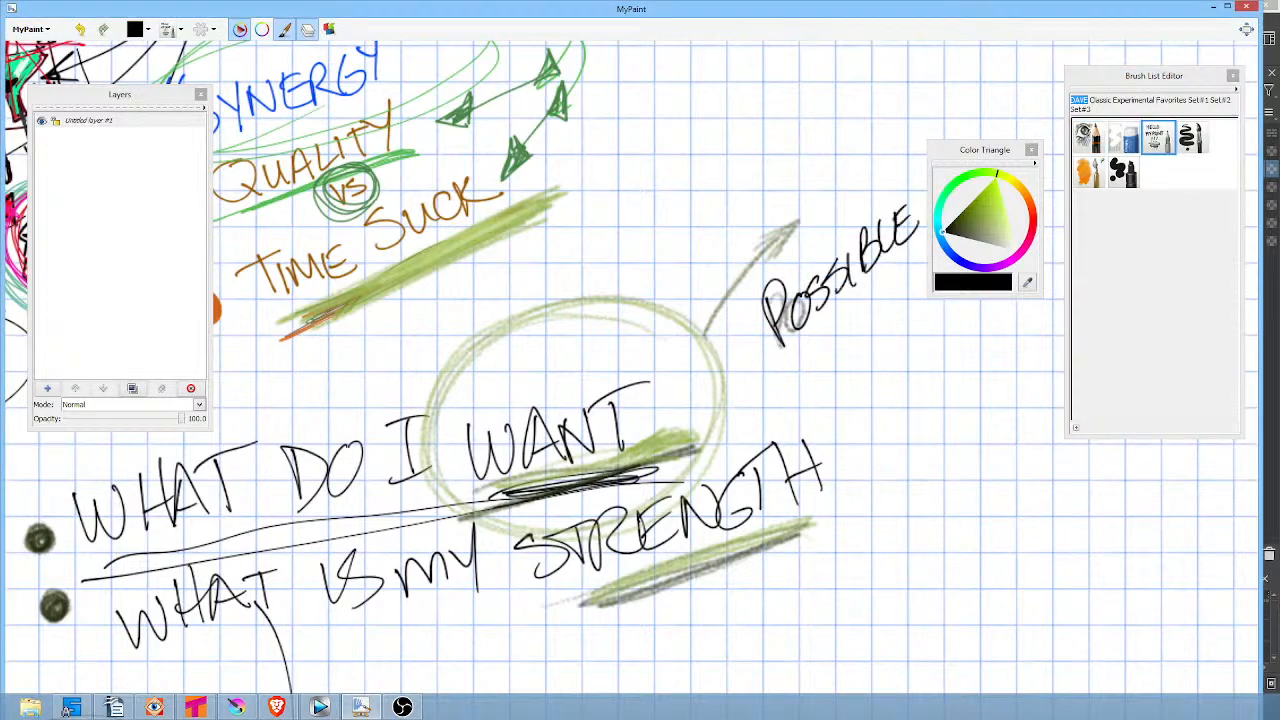
Write PERMISSIBLE in black beneath POSSIBLE with the fine pen brush.
{"action": "left_click_drag", "start_coordinate": [774, 352], "coordinate": [784, 412]}
{"action": "mouse_move", "coordinate": [772, 350]}
{"action": "left_mouse_down"}
{"action": "mouse_move", "coordinate": [780, 388]}
{"action": "mouse_move", "coordinate": [812, 398]}
{"action": "left_mouse_up"}
{"action": "left_click_drag", "start_coordinate": [800, 376], "coordinate": [820, 350]}
{"action": "mouse_move", "coordinate": [818, 350]}
{"action": "left_mouse_down"}
{"action": "mouse_move", "coordinate": [840, 372]}
{"action": "mouse_move", "coordinate": [838, 346]}
{"action": "left_mouse_up"}
{"action": "mouse_move", "coordinate": [838, 346]}
{"action": "left_mouse_down"}
{"action": "mouse_move", "coordinate": [864, 325]}
{"action": "mouse_move", "coordinate": [862, 362]}
{"action": "left_mouse_up"}
{"action": "left_click_drag", "start_coordinate": [866, 322], "coordinate": [872, 354]}
{"action": "mouse_move", "coordinate": [906, 306]}
{"action": "left_mouse_down"}
{"action": "mouse_move", "coordinate": [890, 340]}
{"action": "mouse_move", "coordinate": [910, 312]}
{"action": "mouse_move", "coordinate": [914, 332]}
{"action": "left_mouse_up"}
{"action": "left_click_drag", "start_coordinate": [904, 265], "coordinate": [920, 330]}
{"action": "left_click_drag", "start_coordinate": [963, 394], "coordinate": [859, 454]}
{"action": "mouse_move", "coordinate": [852, 302]}
{"action": "left_mouse_down"}
{"action": "mouse_move", "coordinate": [844, 378]}
{"action": "mouse_move", "coordinate": [878, 338]}
{"action": "left_mouse_up"}
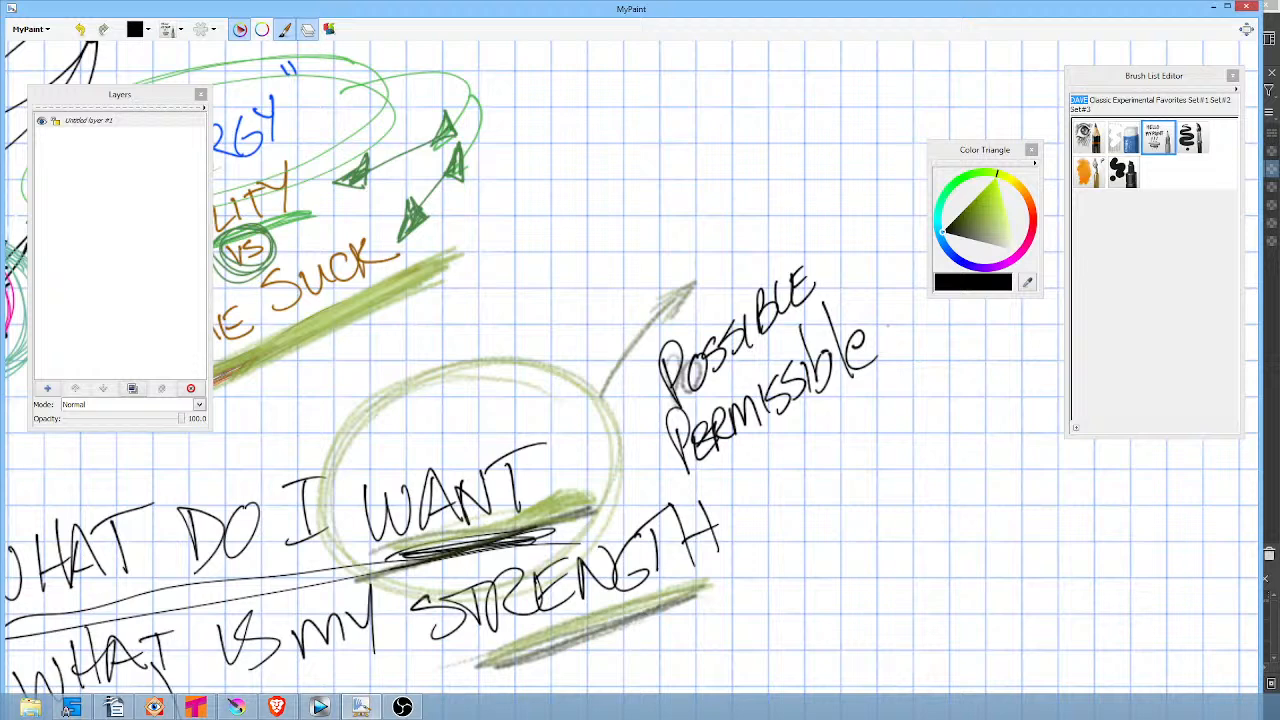
Draw two short black arrows with filled arrowheads from the WANT circle to POSSIBLE and PERMISSIBLE.
{"action": "left_click_drag", "start_coordinate": [587, 432], "coordinate": [654, 397]}
{"action": "left_click_drag", "start_coordinate": [641, 396], "coordinate": [647, 406]}
{"action": "left_click_drag", "start_coordinate": [595, 446], "coordinate": [662, 448]}
{"action": "mouse_move", "coordinate": [645, 440]}
{"action": "left_mouse_down"}
{"action": "mouse_move", "coordinate": [662, 447]}
{"action": "mouse_move", "coordinate": [650, 455]}
{"action": "mouse_move", "coordinate": [670, 447]}
{"action": "left_mouse_up"}
{"action": "mouse_move", "coordinate": [658, 392]}
{"action": "left_mouse_down"}
{"action": "mouse_move", "coordinate": [634, 398]}
{"action": "mouse_move", "coordinate": [652, 394]}
{"action": "mouse_move", "coordinate": [644, 410]}
{"action": "mouse_move", "coordinate": [654, 406]}
{"action": "left_mouse_up"}
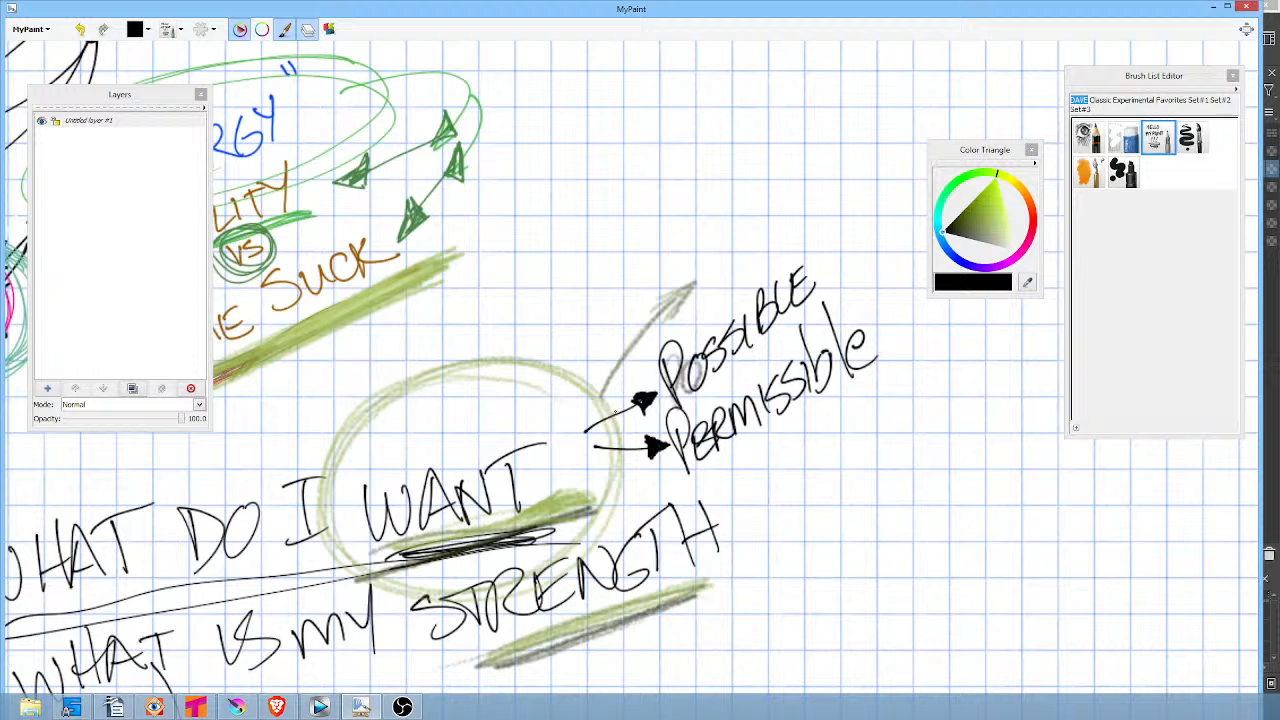
Draw a black dot with an olive green highlight where the two arrows start, and a black brace beside POSSIBLE and PERMISSIBLE.
{"action": "left_click_drag", "start_coordinate": [588, 434], "coordinate": [580, 446]}
{"action": "mouse_move", "coordinate": [806, 225]}
{"action": "left_mouse_down"}
{"action": "mouse_move", "coordinate": [847, 236]}
{"action": "mouse_move", "coordinate": [905, 383]}
{"action": "left_mouse_up"}
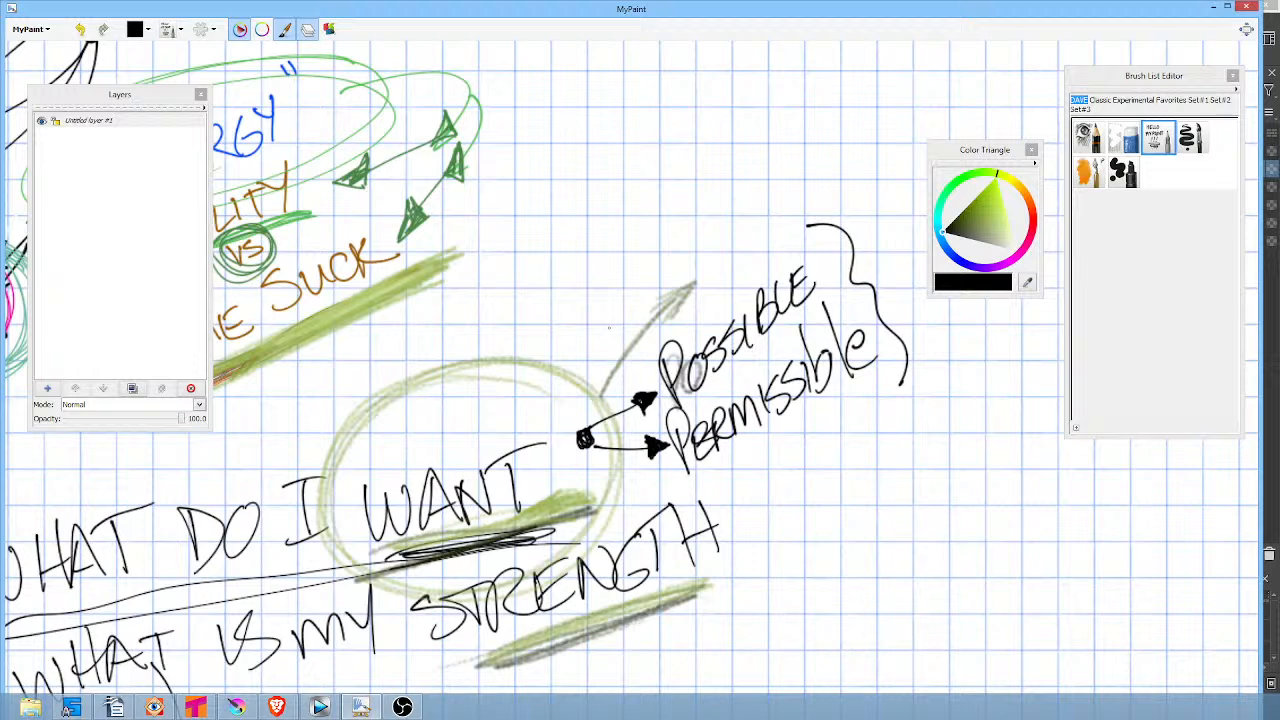
{"action": "mouse_move", "coordinate": [586, 440]}
{"action": "left_mouse_down"}
{"action": "mouse_move", "coordinate": [643, 401]}
{"action": "mouse_move", "coordinate": [587, 435]}
{"action": "left_mouse_up"}
{"action": "left_click", "coordinate": [987, 211]}
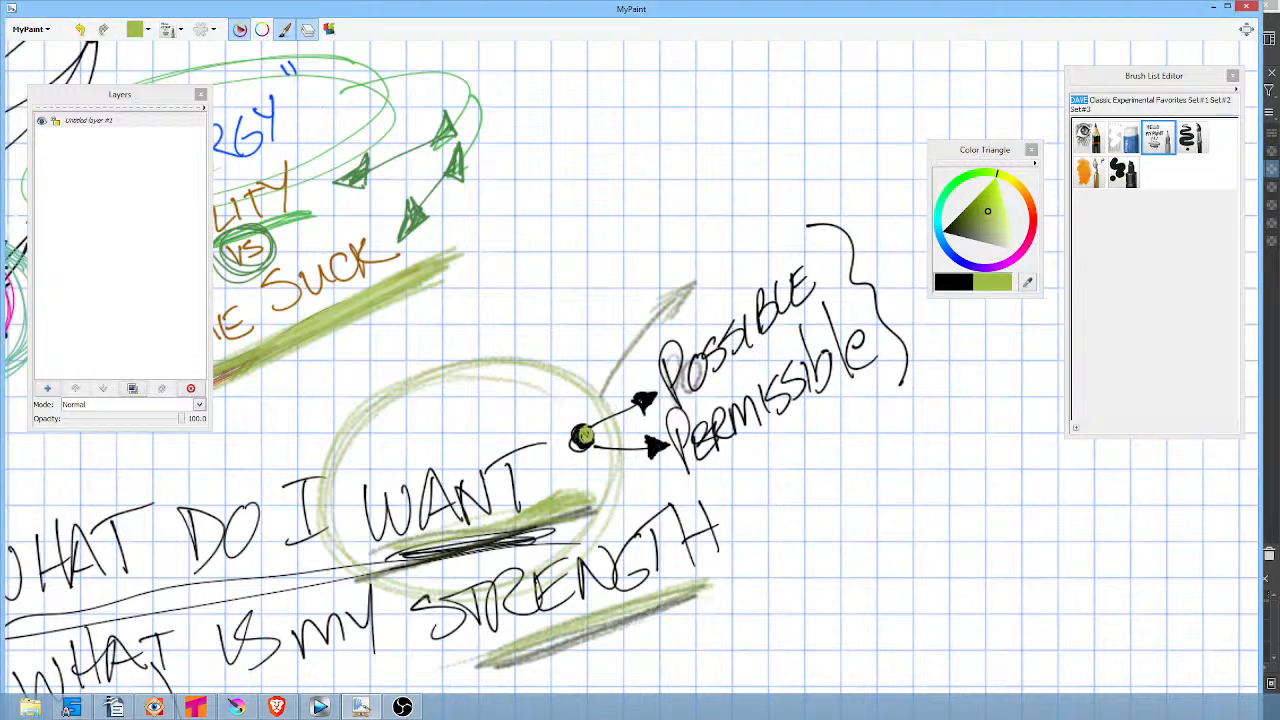
Draw a black arrow from PERMISSIBLE down to a slashed 0 and another from POSSIBLE up to a handwritten 100.
{"action": "left_click_drag", "start_coordinate": [988, 212], "coordinate": [935, 227]}
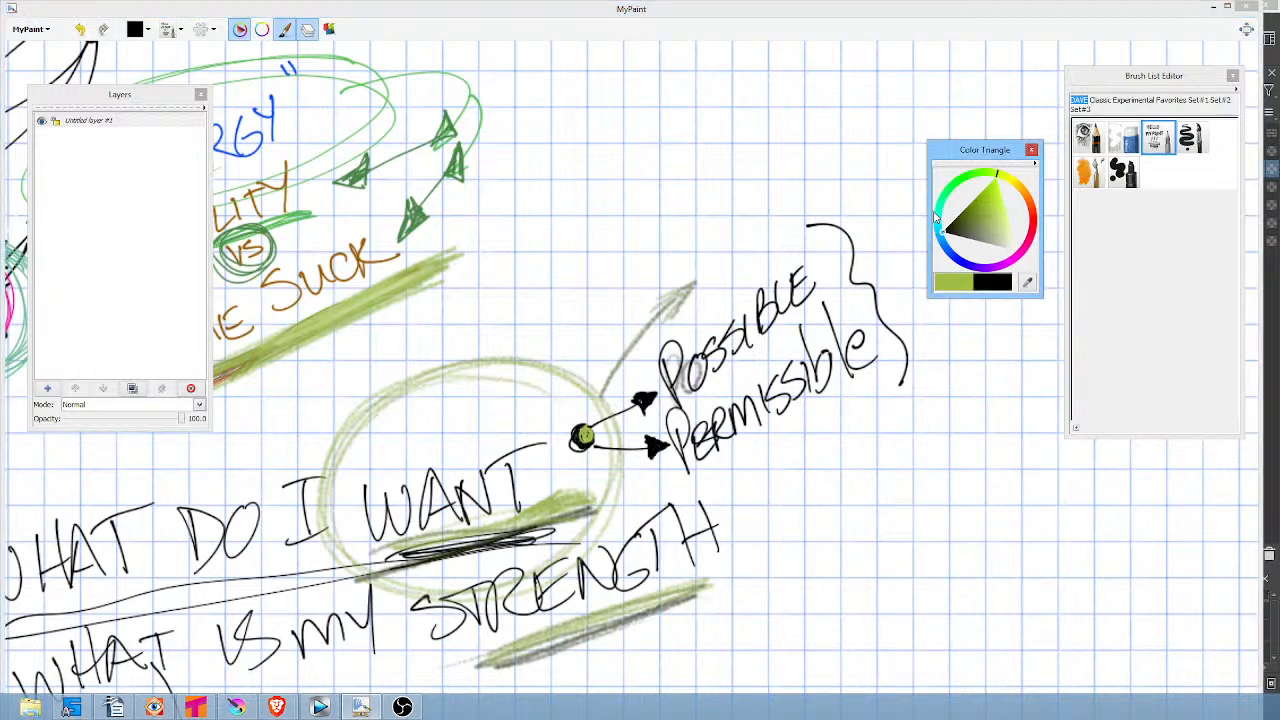
{"action": "mouse_move", "coordinate": [828, 420]}
{"action": "left_mouse_down"}
{"action": "mouse_move", "coordinate": [849, 461]}
{"action": "mouse_move", "coordinate": [900, 496]}
{"action": "left_mouse_up"}
{"action": "mouse_move", "coordinate": [856, 505]}
{"action": "left_mouse_down"}
{"action": "mouse_move", "coordinate": [914, 556]}
{"action": "mouse_move", "coordinate": [936, 550]}
{"action": "mouse_move", "coordinate": [913, 603]}
{"action": "left_mouse_up"}
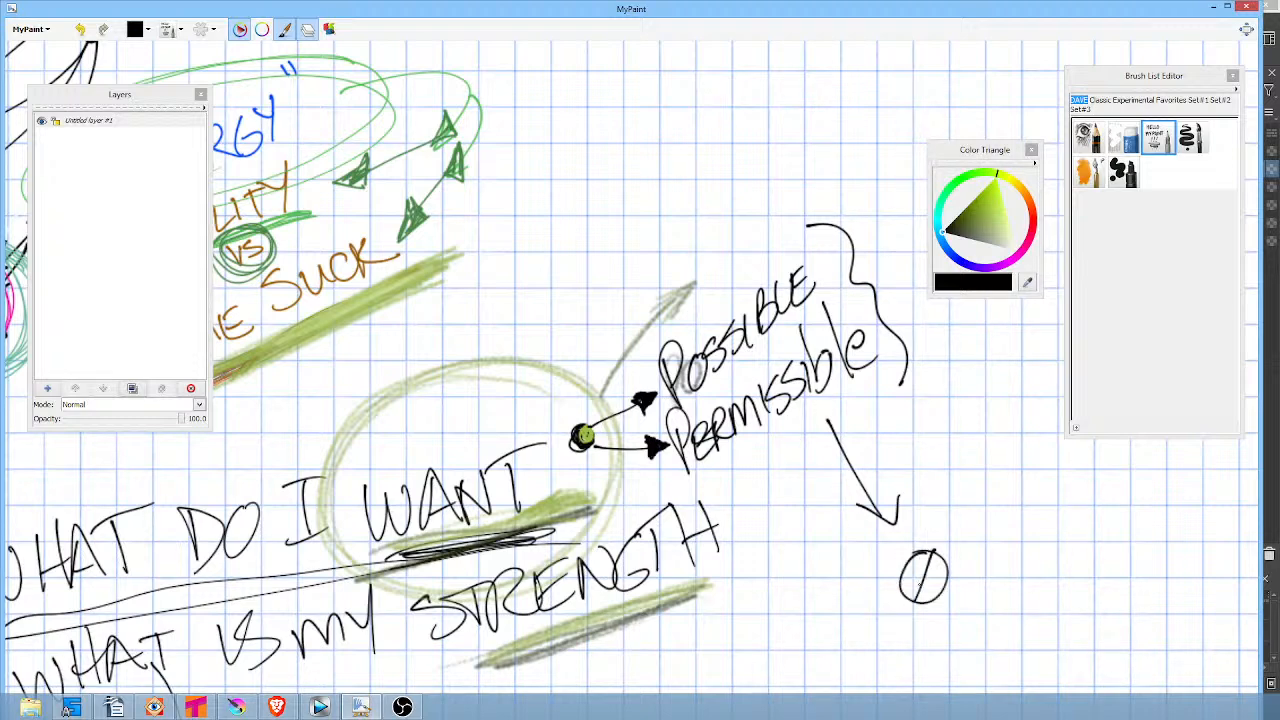
{"action": "mouse_move", "coordinate": [743, 280]}
{"action": "left_mouse_down"}
{"action": "mouse_move", "coordinate": [697, 172]}
{"action": "mouse_move", "coordinate": [716, 186]}
{"action": "left_mouse_up"}
{"action": "left_click_drag", "start_coordinate": [652, 96], "coordinate": [641, 141]}
{"action": "mouse_move", "coordinate": [666, 94]}
{"action": "left_mouse_down"}
{"action": "mouse_move", "coordinate": [652, 141]}
{"action": "mouse_move", "coordinate": [668, 96]}
{"action": "left_mouse_up"}
{"action": "mouse_move", "coordinate": [694, 80]}
{"action": "left_mouse_down"}
{"action": "mouse_move", "coordinate": [684, 104]}
{"action": "mouse_move", "coordinate": [689, 89]}
{"action": "left_mouse_up"}
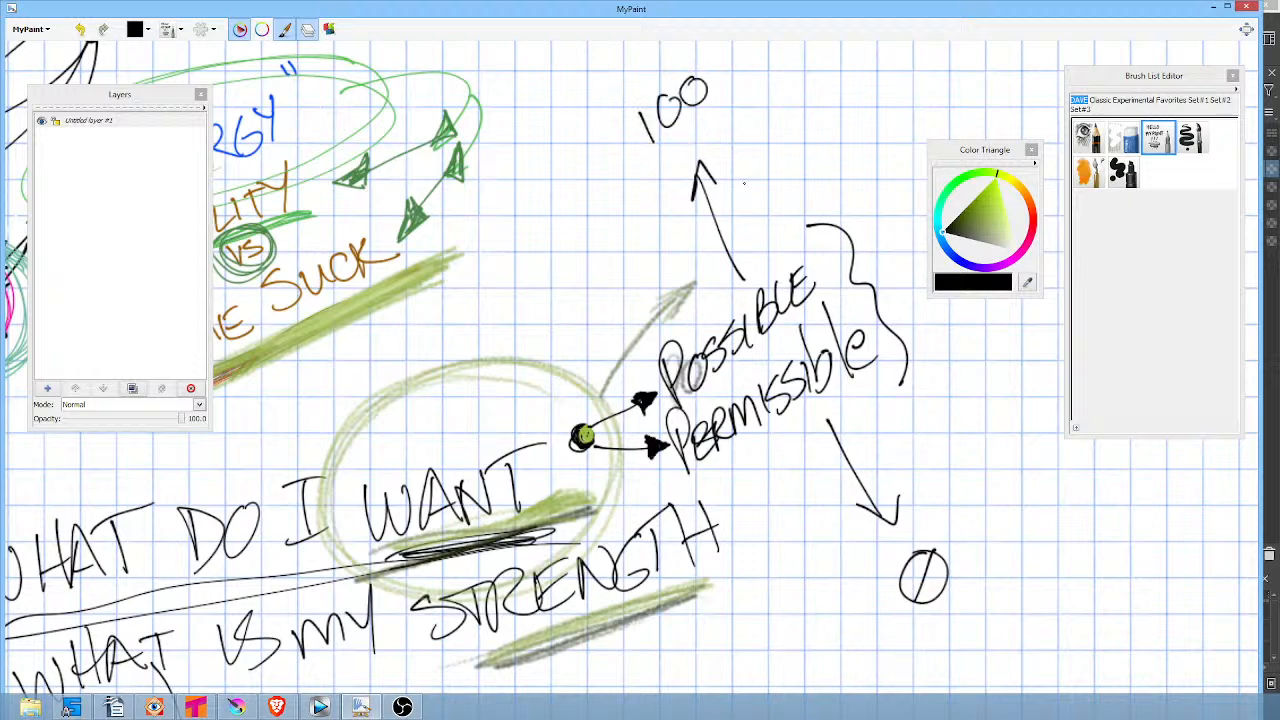
Add a black tick at the base of the arrow to 100 and orange hatch marks and curls along its length.
{"action": "left_click_drag", "start_coordinate": [728, 289], "coordinate": [757, 266]}
{"action": "left_click", "coordinate": [998, 187]}
{"action": "mouse_move", "coordinate": [1014, 184]}
{"action": "left_mouse_down"}
{"action": "mouse_move", "coordinate": [1034, 198]}
{"action": "mouse_move", "coordinate": [1024, 206]}
{"action": "left_mouse_up"}
{"action": "mouse_move", "coordinate": [722, 264]}
{"action": "left_mouse_down"}
{"action": "mouse_move", "coordinate": [758, 244]}
{"action": "mouse_move", "coordinate": [744, 236]}
{"action": "mouse_move", "coordinate": [704, 254]}
{"action": "mouse_move", "coordinate": [732, 208]}
{"action": "mouse_move", "coordinate": [696, 170]}
{"action": "mouse_move", "coordinate": [732, 150]}
{"action": "left_mouse_up"}
{"action": "left_click_drag", "start_coordinate": [680, 160], "coordinate": [714, 137]}
{"action": "mouse_move", "coordinate": [700, 210]}
{"action": "left_mouse_down"}
{"action": "mouse_move", "coordinate": [686, 226]}
{"action": "mouse_move", "coordinate": [656, 204]}
{"action": "mouse_move", "coordinate": [676, 168]}
{"action": "left_mouse_up"}
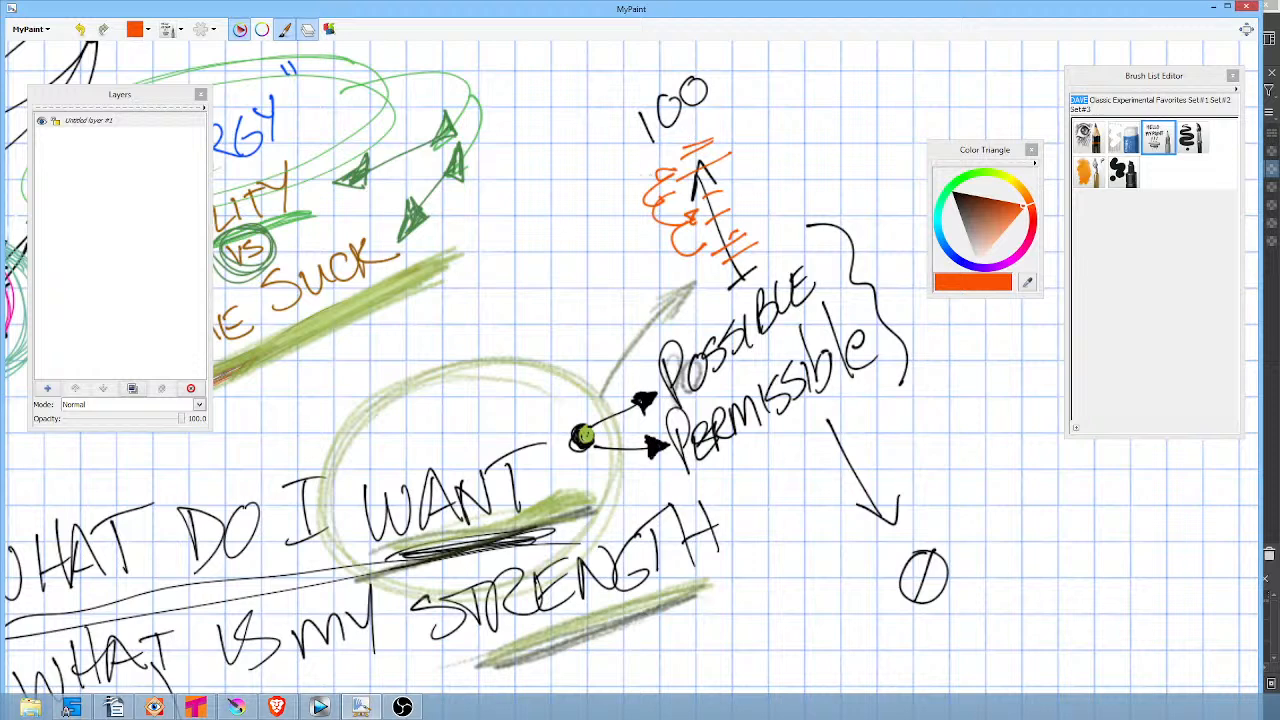
Surround the 100 and its hatched arrow with dark brown loops, a wavy outline and an upward arrow.
{"action": "left_click", "coordinate": [984, 198]}
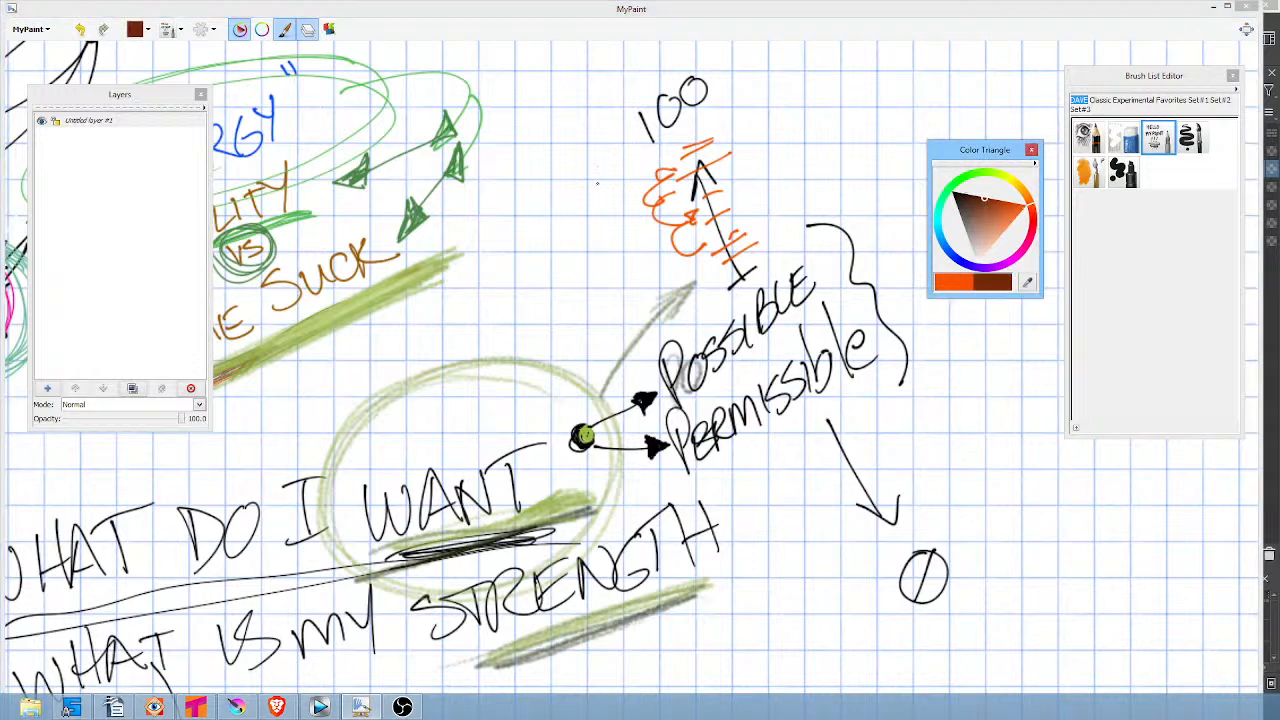
{"action": "mouse_move", "coordinate": [631, 160]}
{"action": "left_mouse_down"}
{"action": "mouse_move", "coordinate": [640, 232]}
{"action": "mouse_move", "coordinate": [706, 282]}
{"action": "left_mouse_up"}
{"action": "mouse_move", "coordinate": [722, 110]}
{"action": "left_mouse_down"}
{"action": "mouse_move", "coordinate": [758, 116]}
{"action": "mouse_move", "coordinate": [795, 246]}
{"action": "mouse_move", "coordinate": [730, 272]}
{"action": "left_mouse_up"}
{"action": "mouse_move", "coordinate": [656, 160]}
{"action": "left_mouse_down"}
{"action": "mouse_move", "coordinate": [793, 101]}
{"action": "mouse_move", "coordinate": [821, 116]}
{"action": "mouse_move", "coordinate": [641, 275]}
{"action": "mouse_move", "coordinate": [680, 121]}
{"action": "mouse_move", "coordinate": [674, 50]}
{"action": "mouse_move", "coordinate": [757, 101]}
{"action": "mouse_move", "coordinate": [652, 32]}
{"action": "left_mouse_up"}
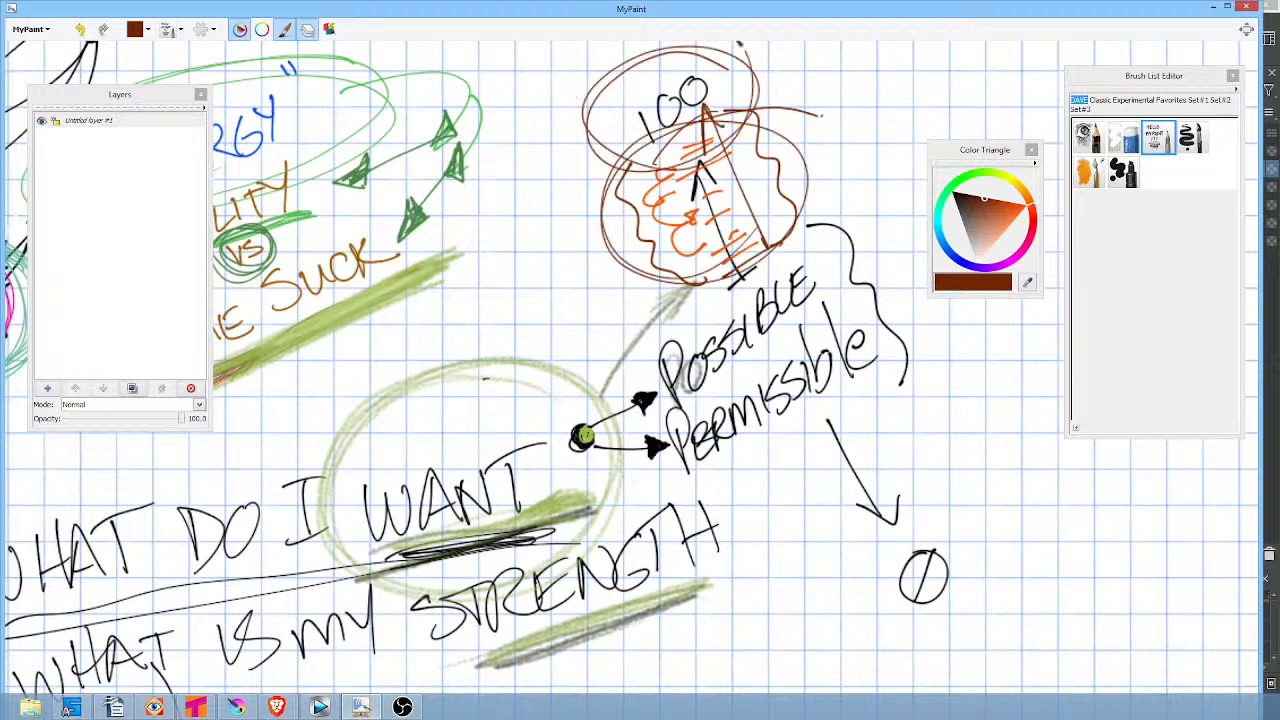
Circle WANT in dark brown and connect it to the 100 circles with a curved double-headed arrow.
{"action": "mouse_move", "coordinate": [355, 452]}
{"action": "left_mouse_down"}
{"action": "mouse_move", "coordinate": [540, 450]}
{"action": "mouse_move", "coordinate": [322, 547]}
{"action": "left_mouse_up"}
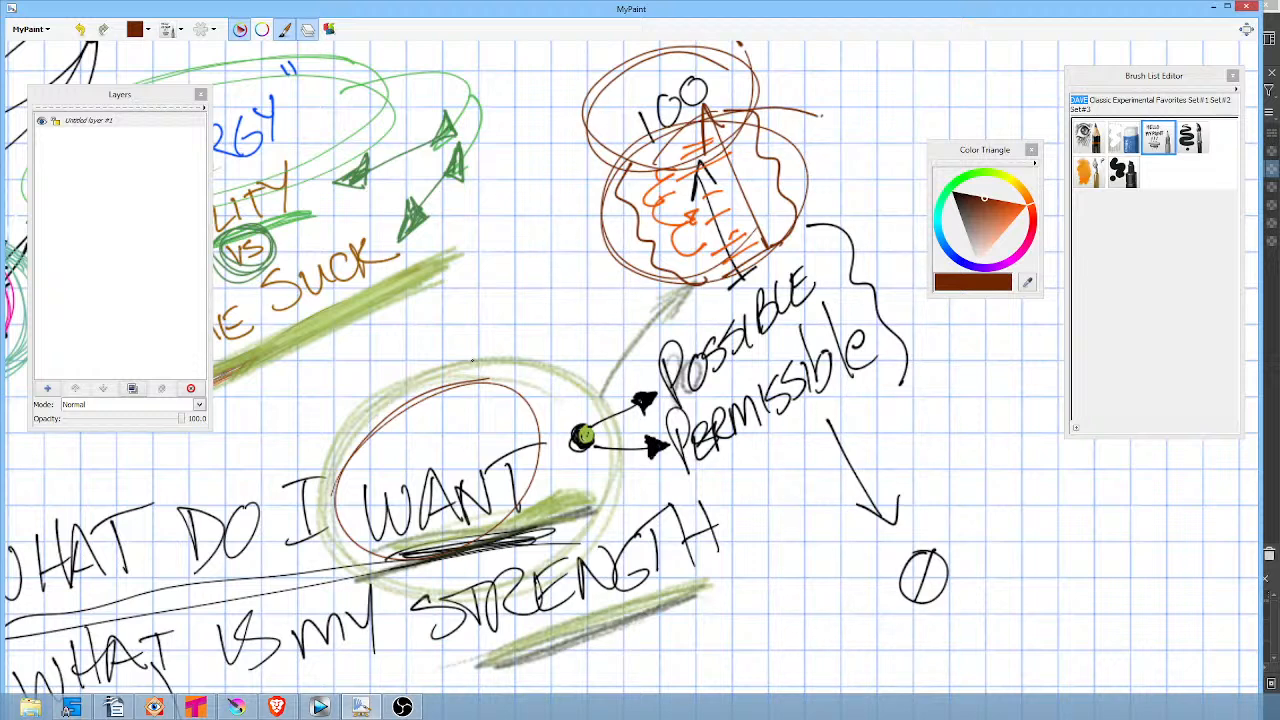
{"action": "mouse_move", "coordinate": [473, 361]}
{"action": "left_mouse_down"}
{"action": "mouse_move", "coordinate": [475, 391]}
{"action": "mouse_move", "coordinate": [490, 364]}
{"action": "left_mouse_up"}
{"action": "mouse_move", "coordinate": [480, 376]}
{"action": "left_mouse_down"}
{"action": "mouse_move", "coordinate": [518, 252]}
{"action": "mouse_move", "coordinate": [590, 162]}
{"action": "mouse_move", "coordinate": [595, 178]}
{"action": "left_mouse_up"}
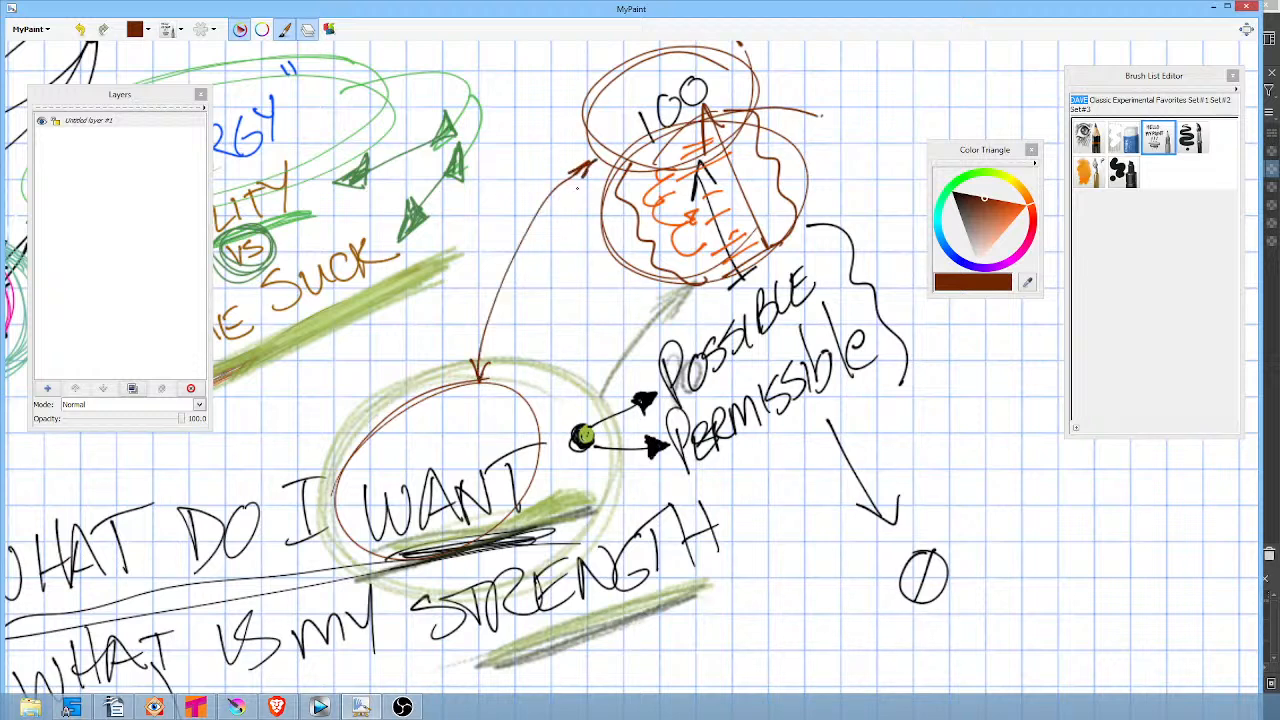
Underline STRENGTH with heavy dark brown strokes, go over them in rust orange and flare both ends upward.
{"action": "mouse_move", "coordinate": [753, 483]}
{"action": "left_mouse_down"}
{"action": "mouse_move", "coordinate": [931, 420]}
{"action": "mouse_move", "coordinate": [953, 337]}
{"action": "left_mouse_up"}
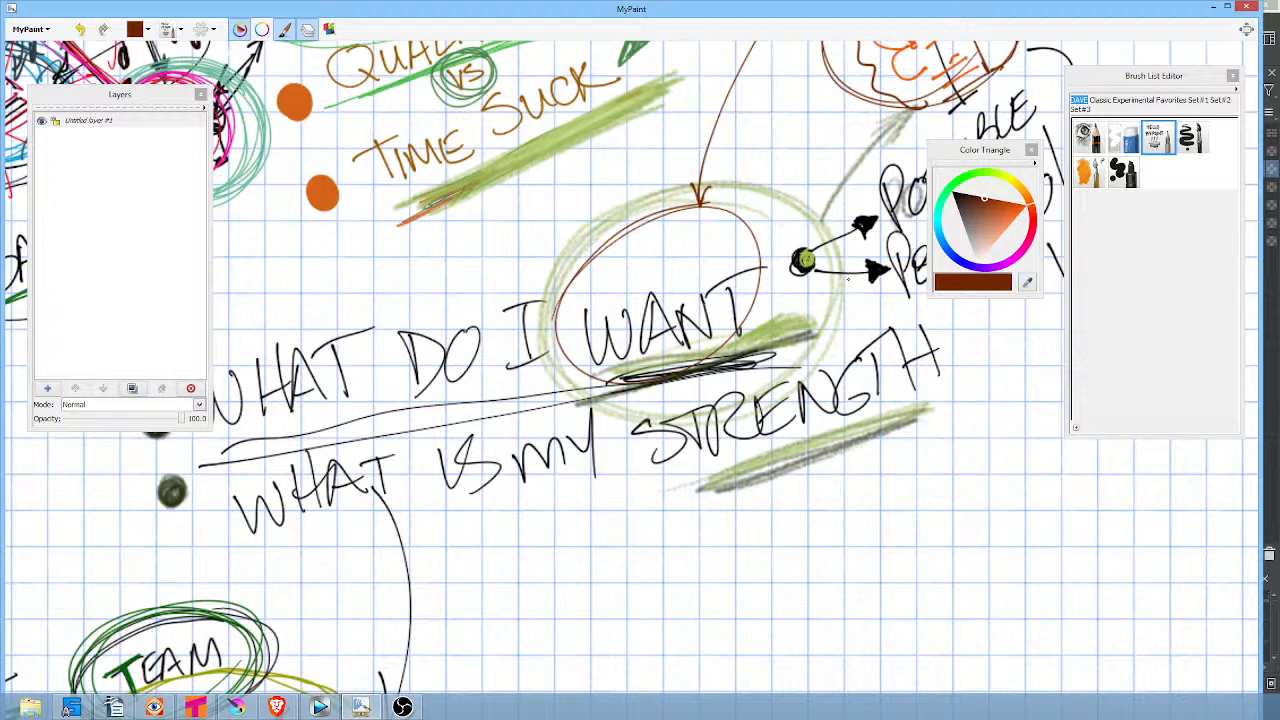
{"action": "left_click_drag", "start_coordinate": [848, 279], "coordinate": [778, 347]}
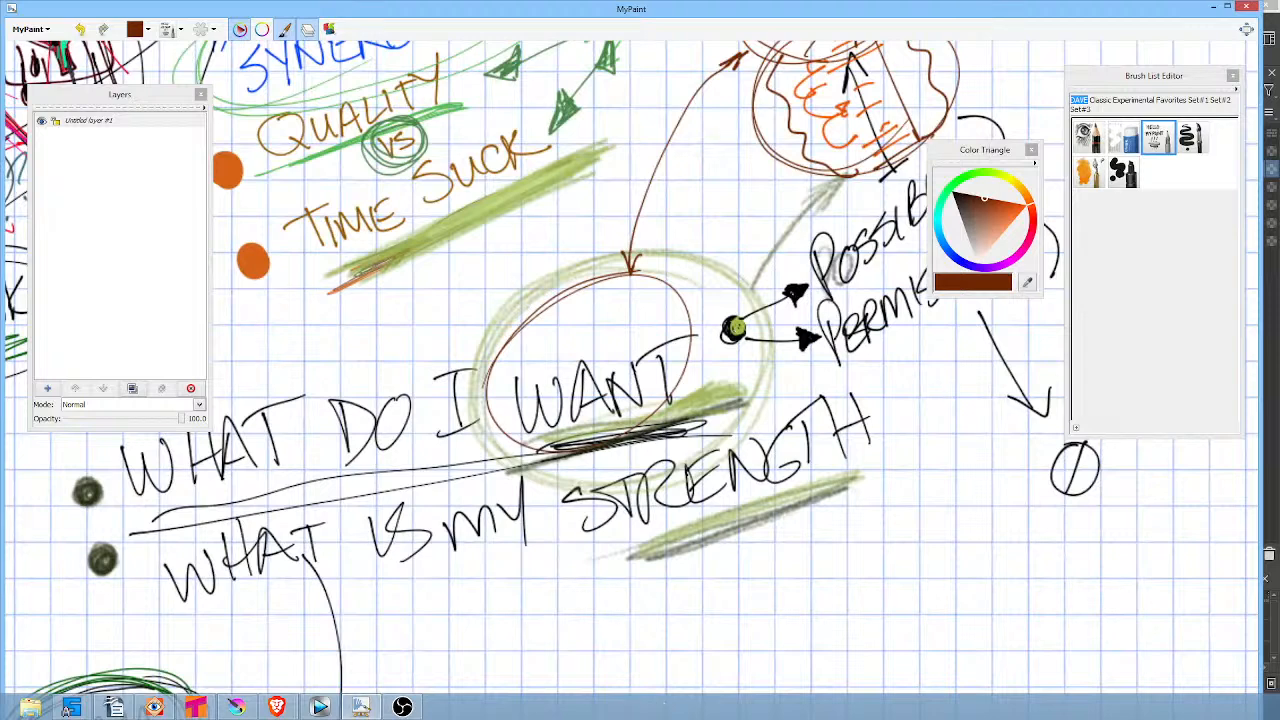
{"action": "mouse_move", "coordinate": [656, 536]}
{"action": "left_mouse_down"}
{"action": "mouse_move", "coordinate": [897, 466]}
{"action": "mouse_move", "coordinate": [578, 582]}
{"action": "mouse_move", "coordinate": [607, 569]}
{"action": "mouse_move", "coordinate": [612, 594]}
{"action": "mouse_move", "coordinate": [600, 565]}
{"action": "left_mouse_up"}
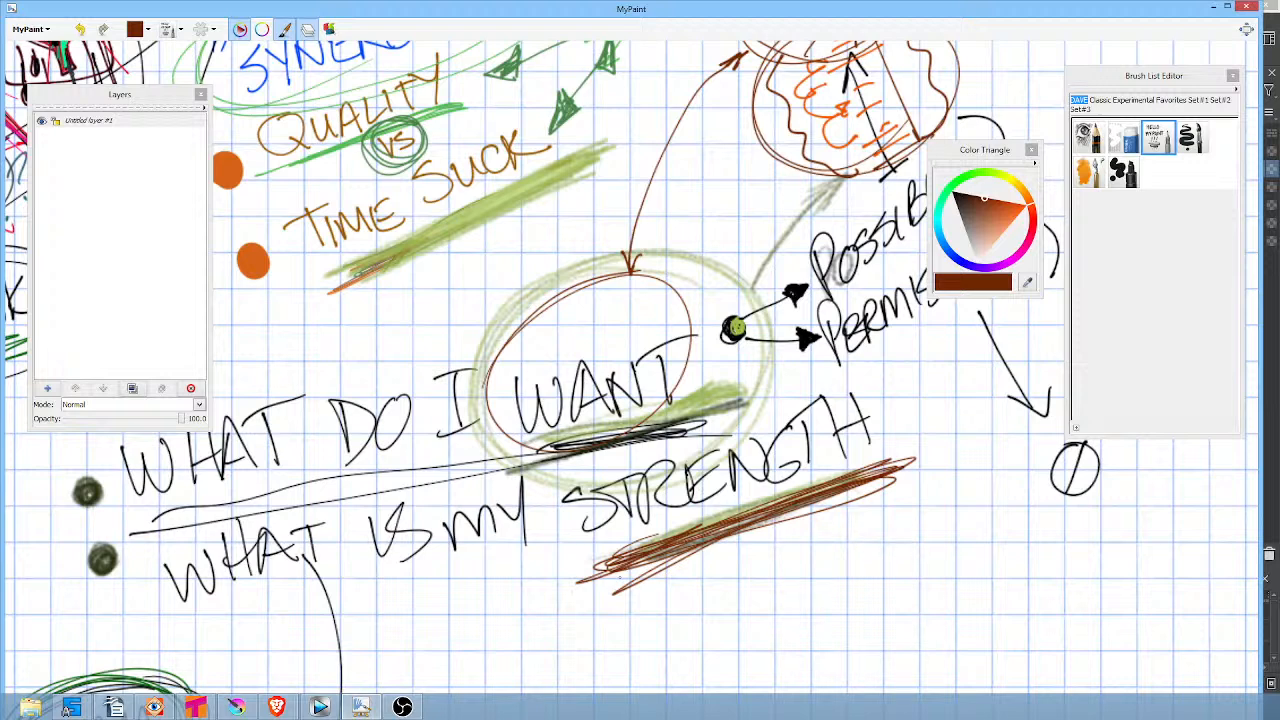
{"action": "mouse_move", "coordinate": [985, 198]}
{"action": "left_mouse_down"}
{"action": "mouse_move", "coordinate": [996, 222]}
{"action": "mouse_move", "coordinate": [1008, 203]}
{"action": "left_mouse_up"}
{"action": "left_click_drag", "start_coordinate": [636, 554], "coordinate": [888, 471]}
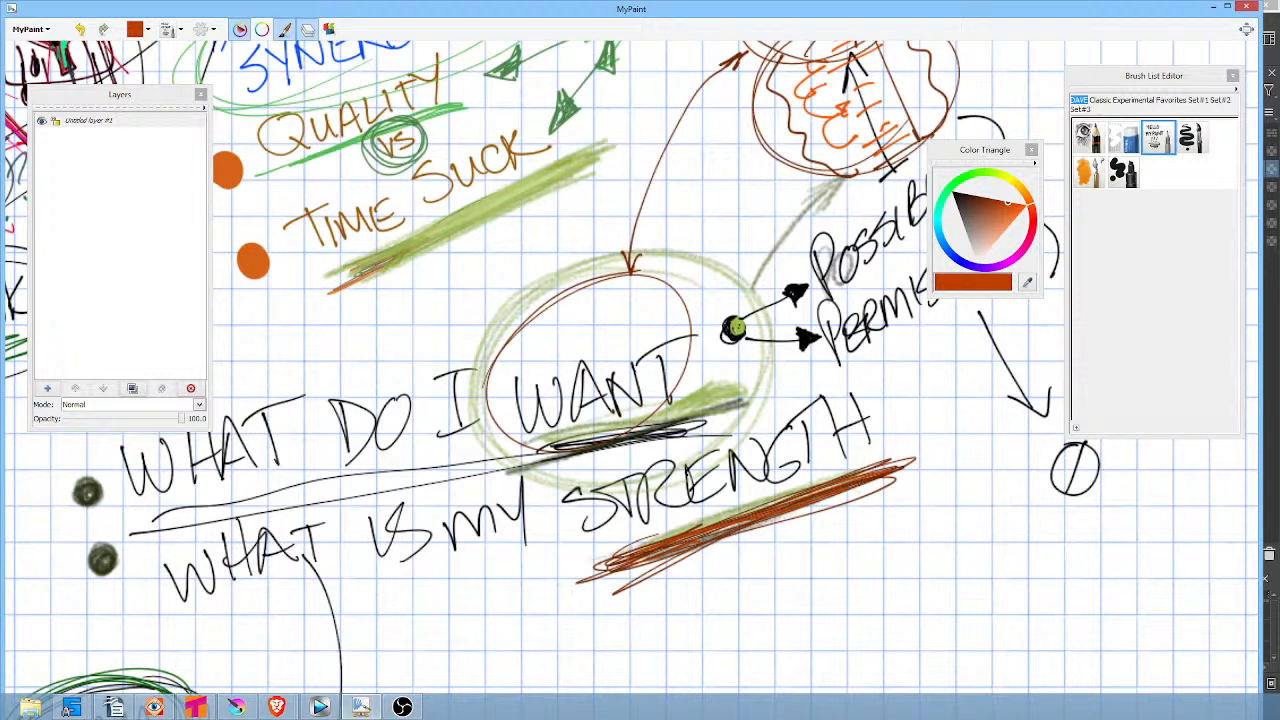
{"action": "mouse_move", "coordinate": [618, 562]}
{"action": "left_mouse_down"}
{"action": "mouse_move", "coordinate": [598, 574]}
{"action": "mouse_move", "coordinate": [632, 596]}
{"action": "mouse_move", "coordinate": [600, 570]}
{"action": "mouse_move", "coordinate": [570, 570]}
{"action": "mouse_move", "coordinate": [917, 424]}
{"action": "mouse_move", "coordinate": [870, 474]}
{"action": "mouse_move", "coordinate": [734, 518]}
{"action": "left_mouse_up"}
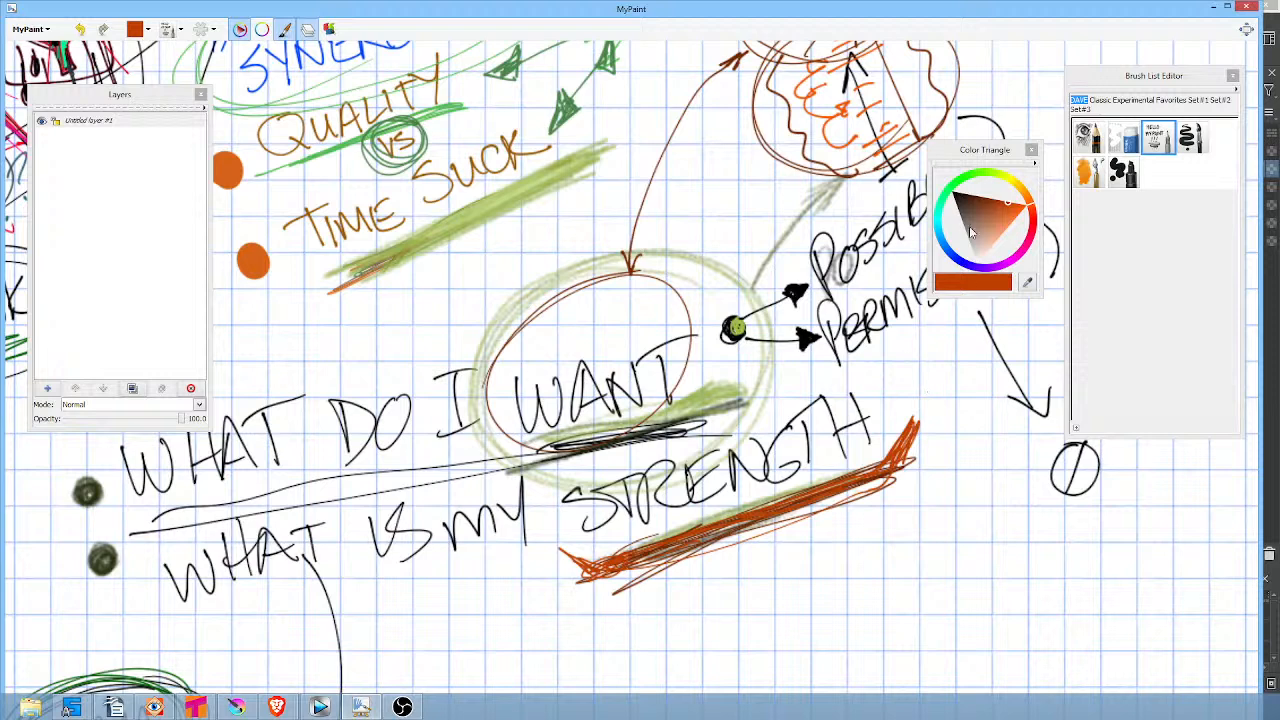
Shade the STRENGTH underline with near-black strokes and fill its flared ends with muted brown.
{"action": "left_click", "coordinate": [958, 196]}
{"action": "mouse_move", "coordinate": [888, 448]}
{"action": "left_mouse_down"}
{"action": "mouse_move", "coordinate": [914, 420]}
{"action": "mouse_move", "coordinate": [718, 540]}
{"action": "mouse_move", "coordinate": [646, 566]}
{"action": "mouse_move", "coordinate": [578, 566]}
{"action": "left_mouse_up"}
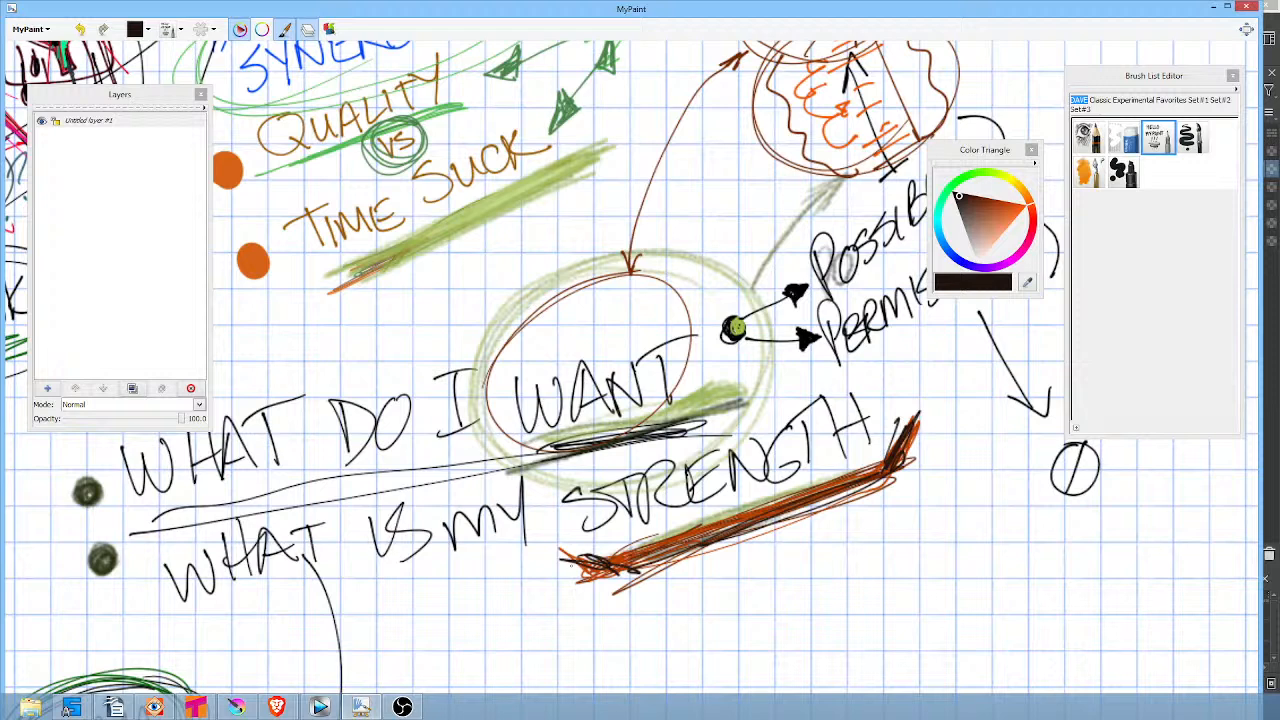
{"action": "left_click_drag", "start_coordinate": [906, 415], "coordinate": [894, 446]}
{"action": "left_click_drag", "start_coordinate": [972, 216], "coordinate": [984, 220]}
{"action": "mouse_move", "coordinate": [904, 418]}
{"action": "left_mouse_down"}
{"action": "mouse_move", "coordinate": [891, 453]}
{"action": "mouse_move", "coordinate": [672, 556]}
{"action": "mouse_move", "coordinate": [712, 528]}
{"action": "left_mouse_up"}
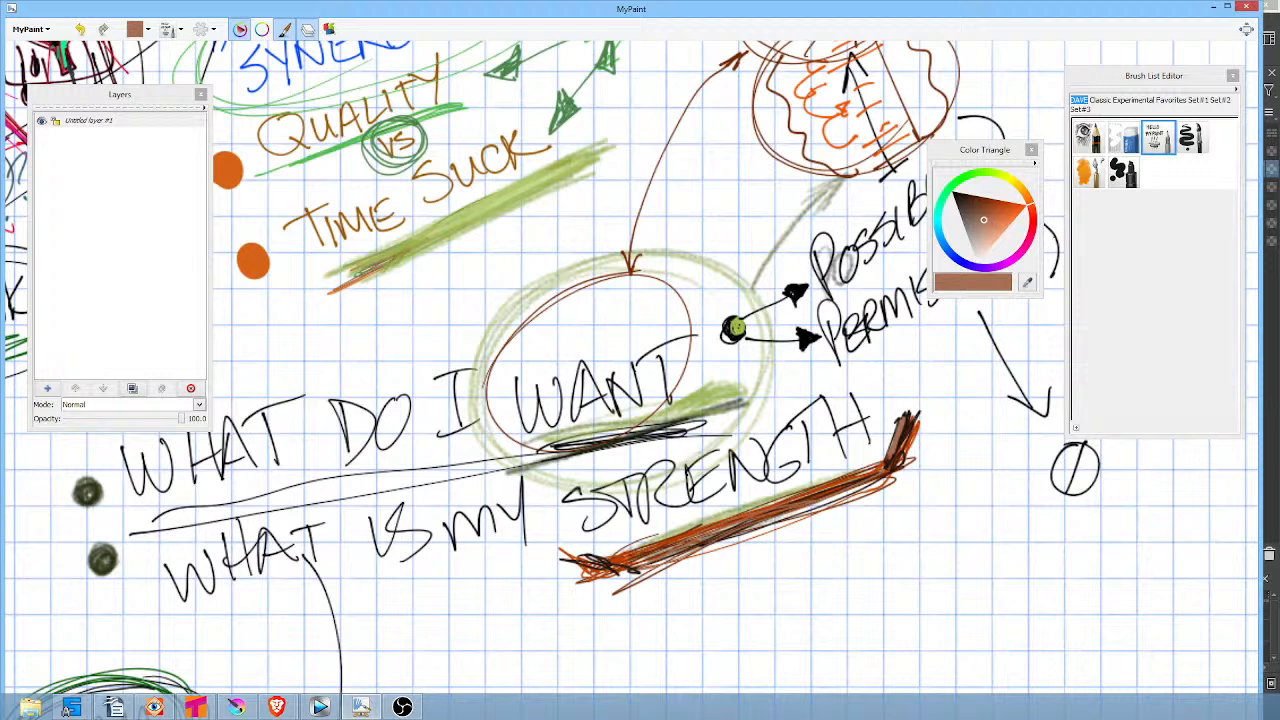
{"action": "mouse_move", "coordinate": [563, 549]}
{"action": "left_mouse_down"}
{"action": "mouse_move", "coordinate": [620, 558]}
{"action": "mouse_move", "coordinate": [570, 551]}
{"action": "left_mouse_up"}
{"action": "mouse_move", "coordinate": [581, 553]}
{"action": "left_mouse_down"}
{"action": "mouse_move", "coordinate": [598, 543]}
{"action": "mouse_move", "coordinate": [614, 554]}
{"action": "left_mouse_up"}
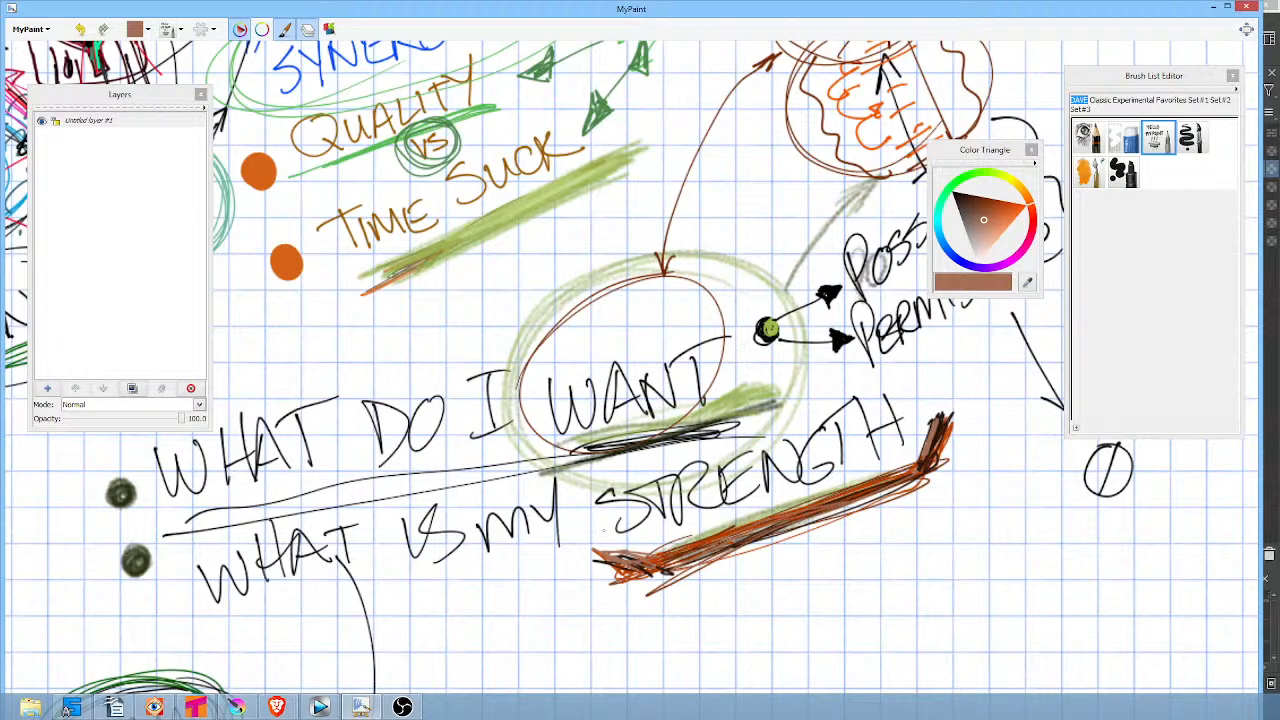
Write HOURS in rust brown with the thicker ink brush on the empty grid beside the diagram.
{"action": "left_click_drag", "start_coordinate": [604, 531], "coordinate": [709, 545]}
{"action": "left_click_drag", "start_coordinate": [774, 376], "coordinate": [332, 181]}
{"action": "left_click_drag", "start_coordinate": [814, 462], "coordinate": [514, 350]}
{"action": "mouse_move", "coordinate": [990, 217]}
{"action": "left_mouse_down"}
{"action": "mouse_move", "coordinate": [1022, 199]}
{"action": "mouse_move", "coordinate": [1002, 192]}
{"action": "left_mouse_up"}
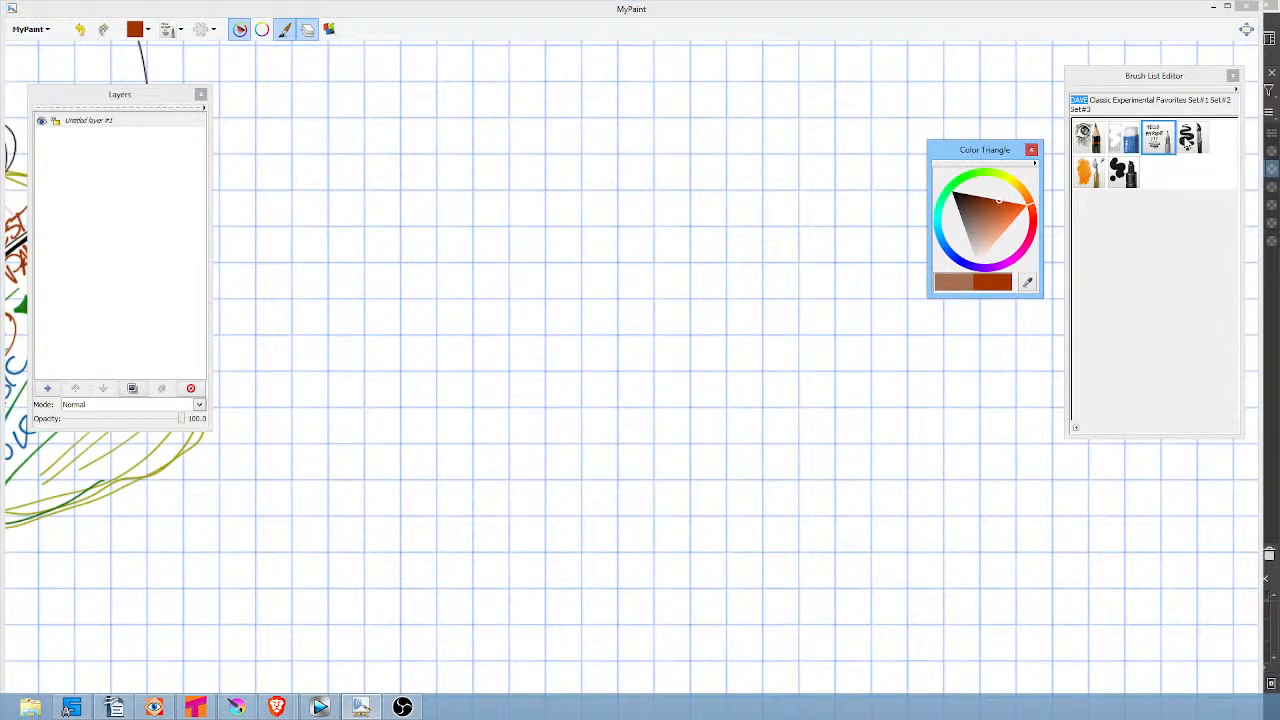
{"action": "left_click", "coordinate": [1190, 140]}
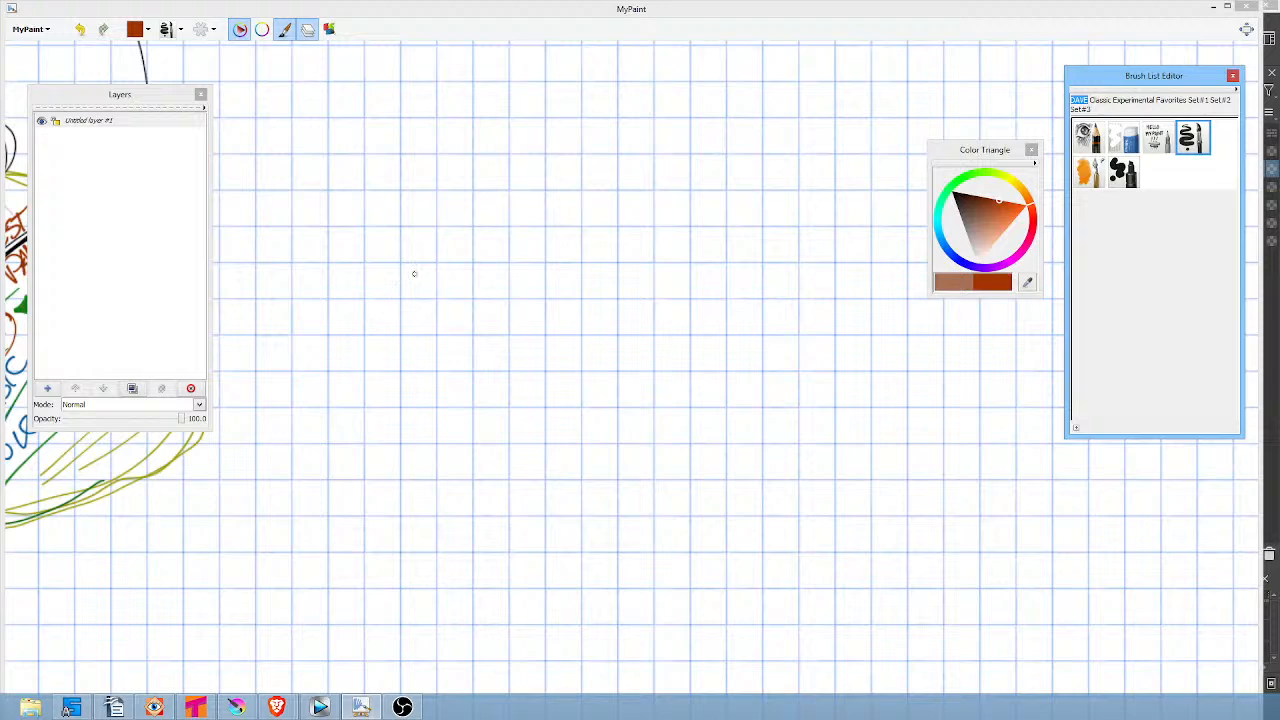
{"action": "left_click_drag", "start_coordinate": [403, 284], "coordinate": [437, 372]}
{"action": "mouse_move", "coordinate": [436, 253]}
{"action": "left_mouse_down"}
{"action": "mouse_move", "coordinate": [472, 358]}
{"action": "mouse_move", "coordinate": [465, 317]}
{"action": "left_mouse_up"}
{"action": "mouse_move", "coordinate": [478, 299]}
{"action": "left_mouse_down"}
{"action": "mouse_move", "coordinate": [530, 341]}
{"action": "mouse_move", "coordinate": [552, 305]}
{"action": "mouse_move", "coordinate": [550, 336]}
{"action": "left_mouse_up"}
{"action": "left_click_drag", "start_coordinate": [548, 270], "coordinate": [597, 322]}
{"action": "left_click_drag", "start_coordinate": [630, 268], "coordinate": [598, 320]}
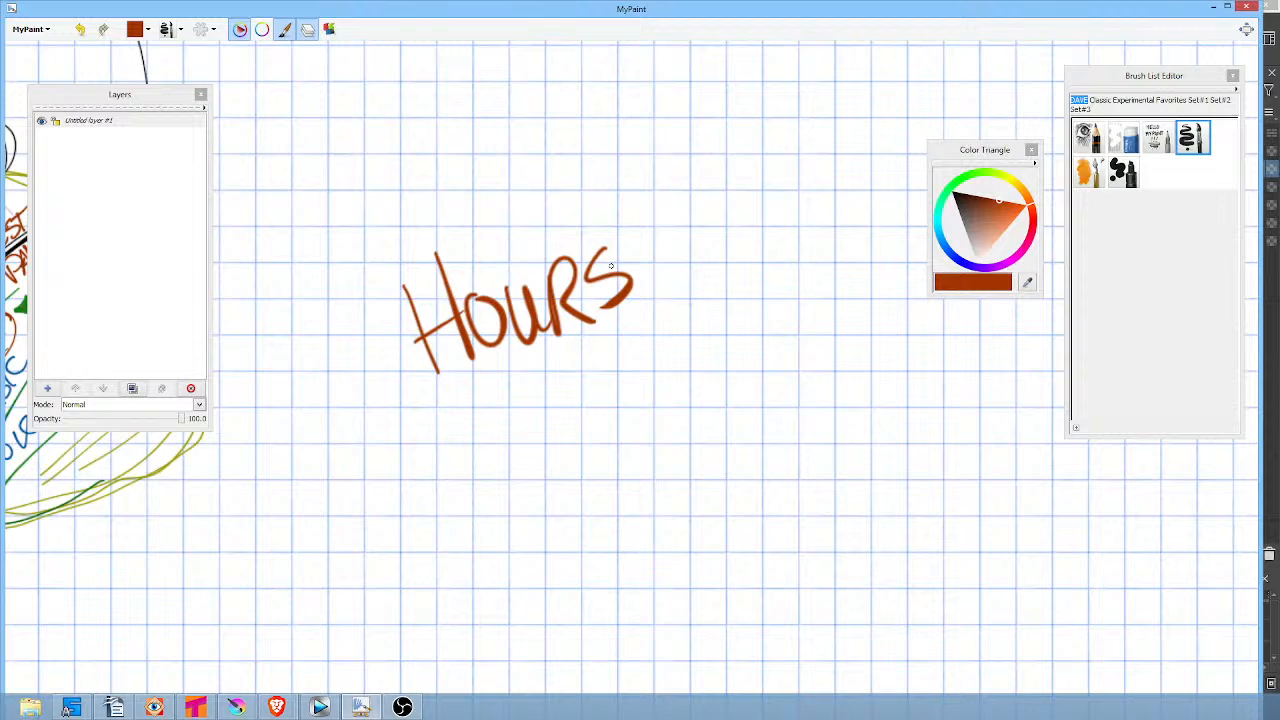
Write MINUTES in rust brown above HOURS.
{"action": "left_click_drag", "start_coordinate": [476, 178], "coordinate": [481, 244]}
{"action": "left_click_drag", "start_coordinate": [478, 200], "coordinate": [537, 222]}
{"action": "mouse_move", "coordinate": [556, 145]}
{"action": "left_mouse_down"}
{"action": "mouse_move", "coordinate": [554, 206]}
{"action": "mouse_move", "coordinate": [585, 208]}
{"action": "left_mouse_up"}
{"action": "mouse_move", "coordinate": [586, 138]}
{"action": "left_mouse_down"}
{"action": "mouse_move", "coordinate": [603, 180]}
{"action": "mouse_move", "coordinate": [612, 128]}
{"action": "mouse_move", "coordinate": [666, 152]}
{"action": "mouse_move", "coordinate": [684, 222]}
{"action": "left_mouse_up"}
{"action": "mouse_move", "coordinate": [668, 152]}
{"action": "left_mouse_down"}
{"action": "mouse_move", "coordinate": [740, 146]}
{"action": "mouse_move", "coordinate": [758, 204]}
{"action": "mouse_move", "coordinate": [750, 176]}
{"action": "left_mouse_up"}
{"action": "mouse_move", "coordinate": [714, 160]}
{"action": "left_mouse_down"}
{"action": "mouse_move", "coordinate": [752, 148]}
{"action": "mouse_move", "coordinate": [714, 220]}
{"action": "left_mouse_up"}
Write DAY'S in rust brown beneath HOURS.
{"action": "left_click_drag", "start_coordinate": [506, 406], "coordinate": [536, 470]}
{"action": "mouse_move", "coordinate": [564, 400]}
{"action": "left_mouse_down"}
{"action": "mouse_move", "coordinate": [573, 453]}
{"action": "mouse_move", "coordinate": [590, 386]}
{"action": "left_mouse_up"}
{"action": "mouse_move", "coordinate": [568, 422]}
{"action": "left_mouse_down"}
{"action": "mouse_move", "coordinate": [609, 434]}
{"action": "mouse_move", "coordinate": [612, 404]}
{"action": "left_mouse_up"}
{"action": "left_click_drag", "start_coordinate": [630, 358], "coordinate": [616, 444]}
{"action": "mouse_move", "coordinate": [646, 348]}
{"action": "left_mouse_down"}
{"action": "mouse_move", "coordinate": [642, 370]}
{"action": "mouse_move", "coordinate": [674, 406]}
{"action": "left_mouse_up"}
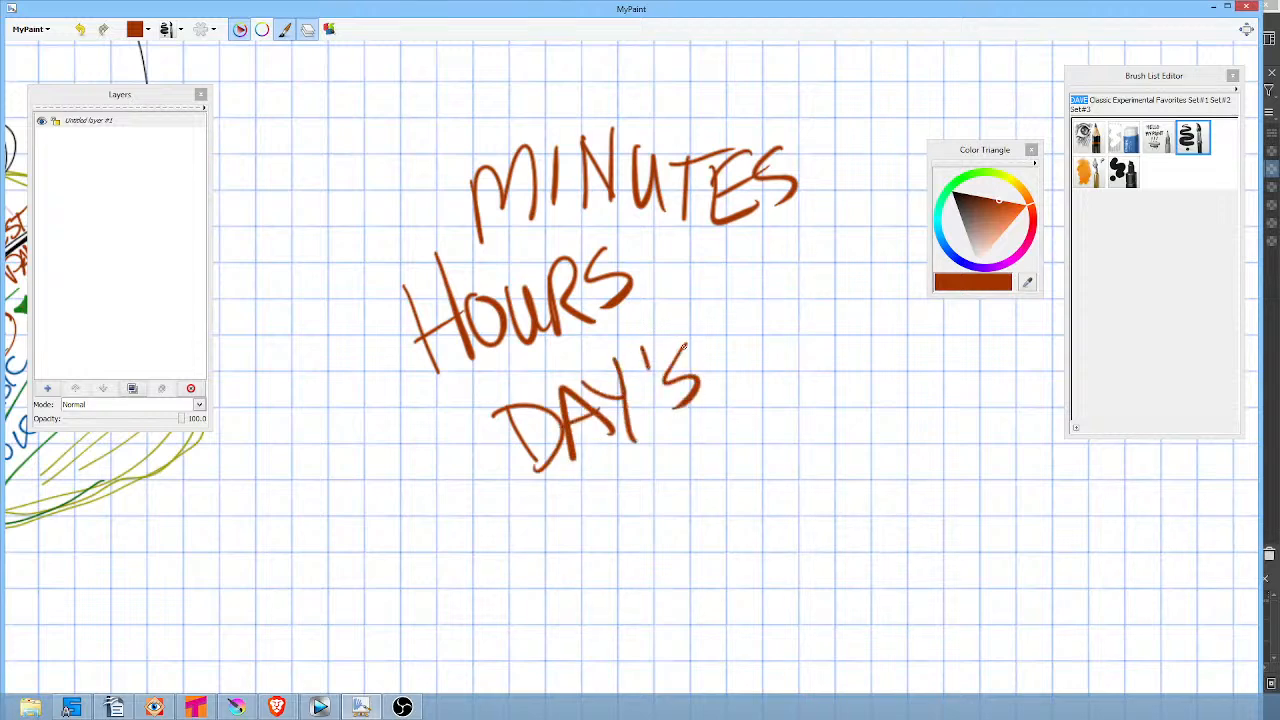
Circle MINUTES, HOURS and DAY'S twice in bright orange and draw a short black arrow out of the circle's lower edge.
{"action": "left_click", "coordinate": [1028, 204]}
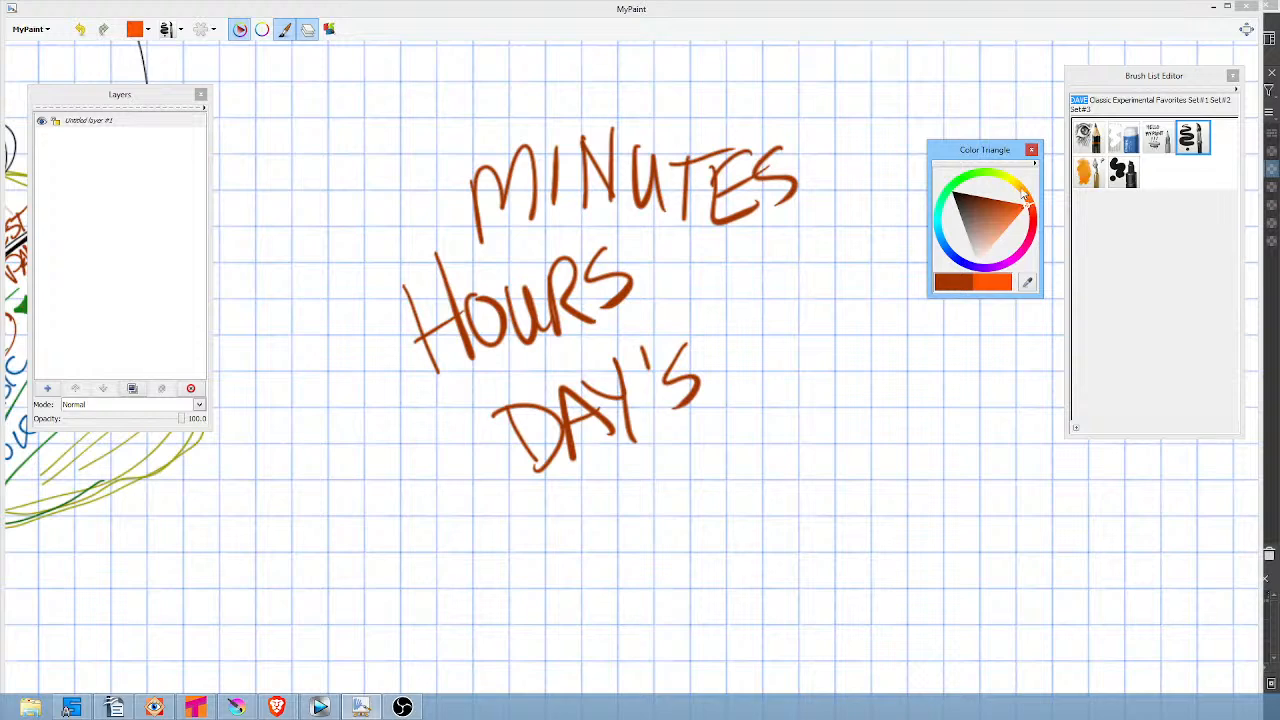
{"action": "mouse_move", "coordinate": [810, 100]}
{"action": "left_mouse_down"}
{"action": "mouse_move", "coordinate": [550, 78]}
{"action": "mouse_move", "coordinate": [407, 488]}
{"action": "mouse_move", "coordinate": [843, 272]}
{"action": "mouse_move", "coordinate": [668, 64]}
{"action": "mouse_move", "coordinate": [318, 396]}
{"action": "mouse_move", "coordinate": [857, 335]}
{"action": "mouse_move", "coordinate": [768, 100]}
{"action": "left_mouse_up"}
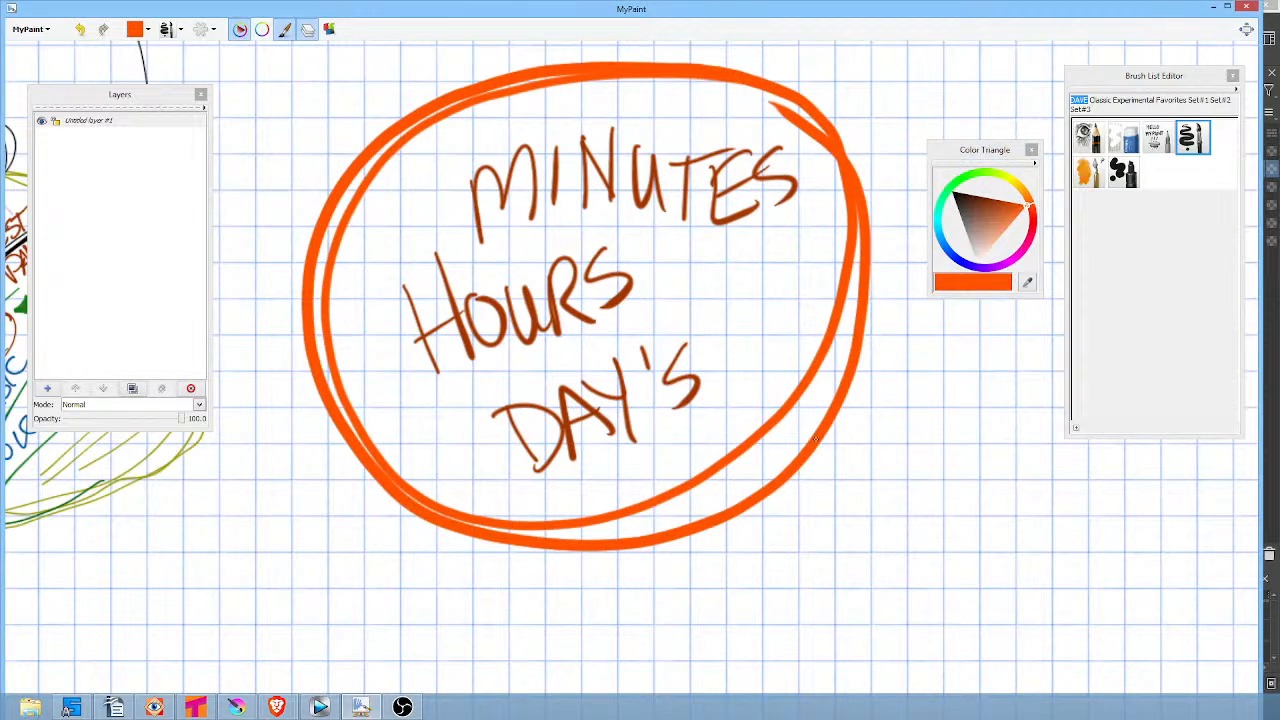
{"action": "left_click", "coordinate": [944, 194]}
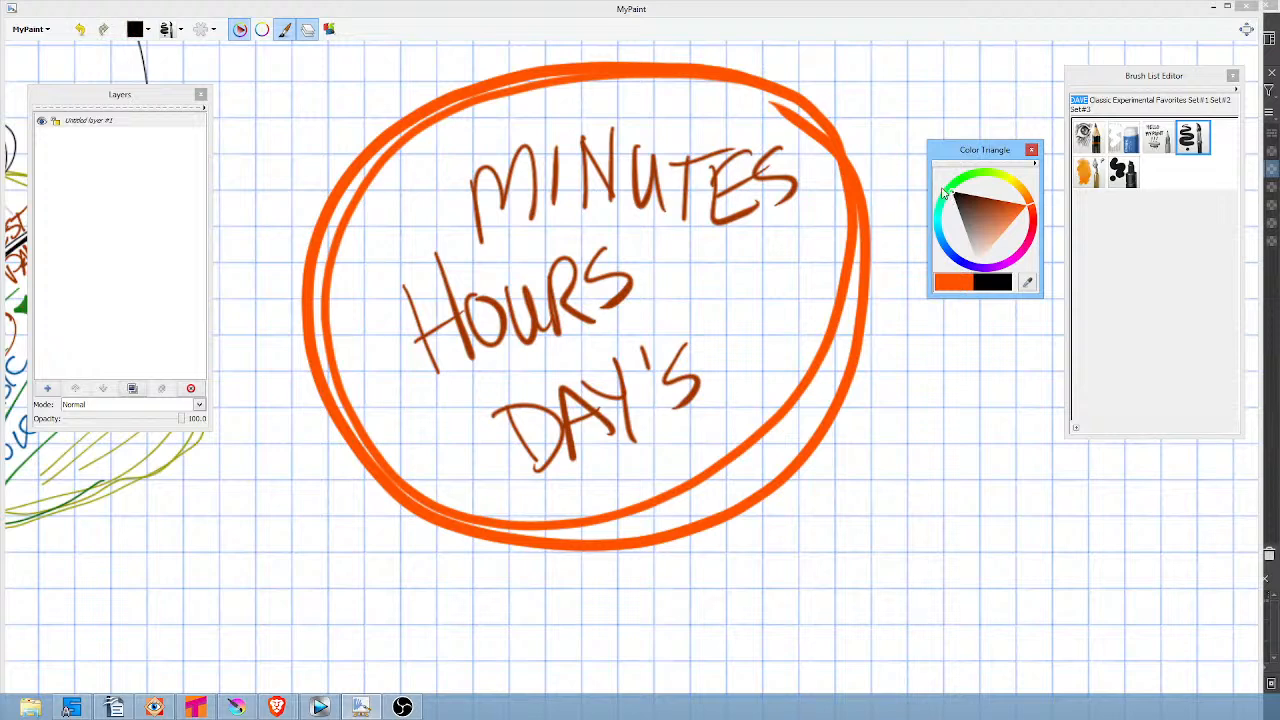
{"action": "mouse_move", "coordinate": [797, 423]}
{"action": "left_mouse_down"}
{"action": "mouse_move", "coordinate": [866, 483]}
{"action": "mouse_move", "coordinate": [870, 464]}
{"action": "left_mouse_up"}
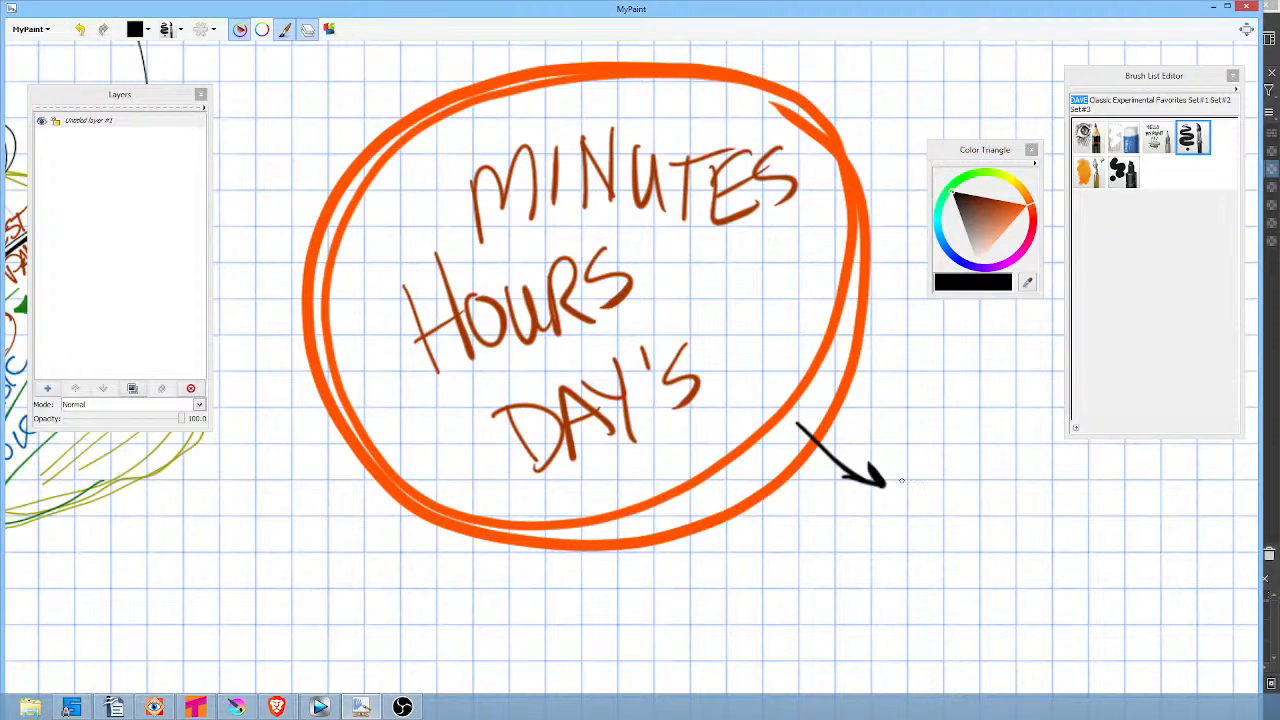
Write 24 HRS in black at the arrow's tip and underline it with three slanted strokes.
{"action": "mouse_move", "coordinate": [869, 518]}
{"action": "left_mouse_down"}
{"action": "mouse_move", "coordinate": [882, 545]}
{"action": "mouse_move", "coordinate": [908, 556]}
{"action": "left_mouse_up"}
{"action": "mouse_move", "coordinate": [904, 505]}
{"action": "left_mouse_down"}
{"action": "mouse_move", "coordinate": [899, 532]}
{"action": "mouse_move", "coordinate": [924, 528]}
{"action": "left_mouse_up"}
{"action": "left_click_drag", "start_coordinate": [914, 508], "coordinate": [918, 552]}
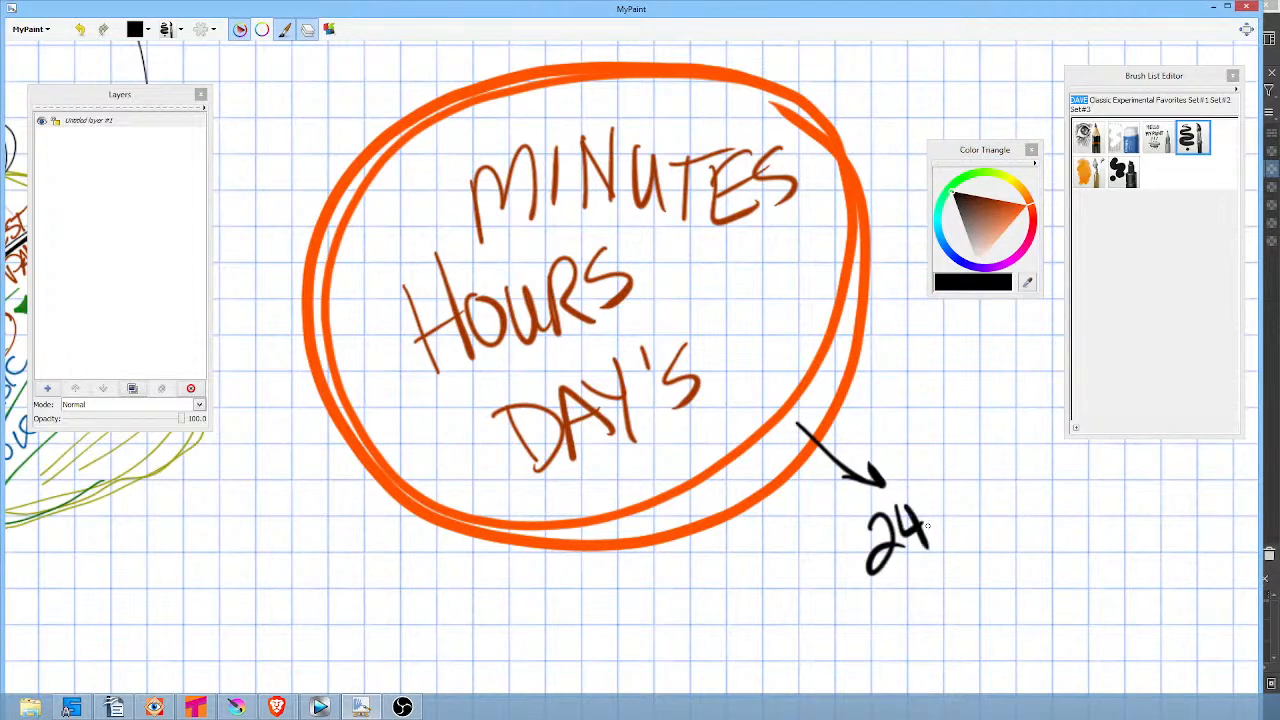
{"action": "mouse_move", "coordinate": [936, 485]}
{"action": "left_mouse_down"}
{"action": "mouse_move", "coordinate": [941, 526]}
{"action": "mouse_move", "coordinate": [958, 495]}
{"action": "left_mouse_up"}
{"action": "mouse_move", "coordinate": [958, 474]}
{"action": "left_mouse_down"}
{"action": "mouse_move", "coordinate": [956, 518]}
{"action": "mouse_move", "coordinate": [970, 512]}
{"action": "left_mouse_up"}
{"action": "left_click_drag", "start_coordinate": [970, 476], "coordinate": [996, 502]}
{"action": "left_click_drag", "start_coordinate": [1013, 463], "coordinate": [987, 499]}
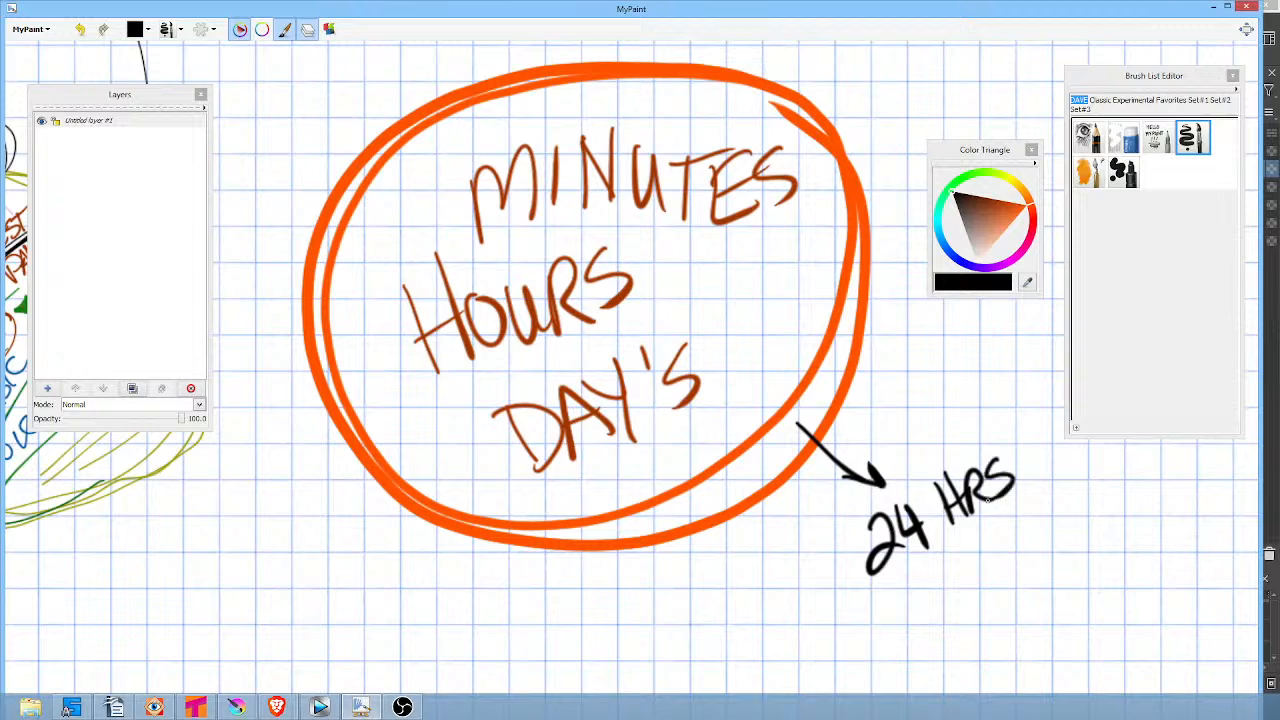
{"action": "left_click_drag", "start_coordinate": [901, 588], "coordinate": [1021, 515]}
{"action": "left_click_drag", "start_coordinate": [904, 603], "coordinate": [1040, 518]}
{"action": "left_click_drag", "start_coordinate": [932, 602], "coordinate": [1033, 540]}
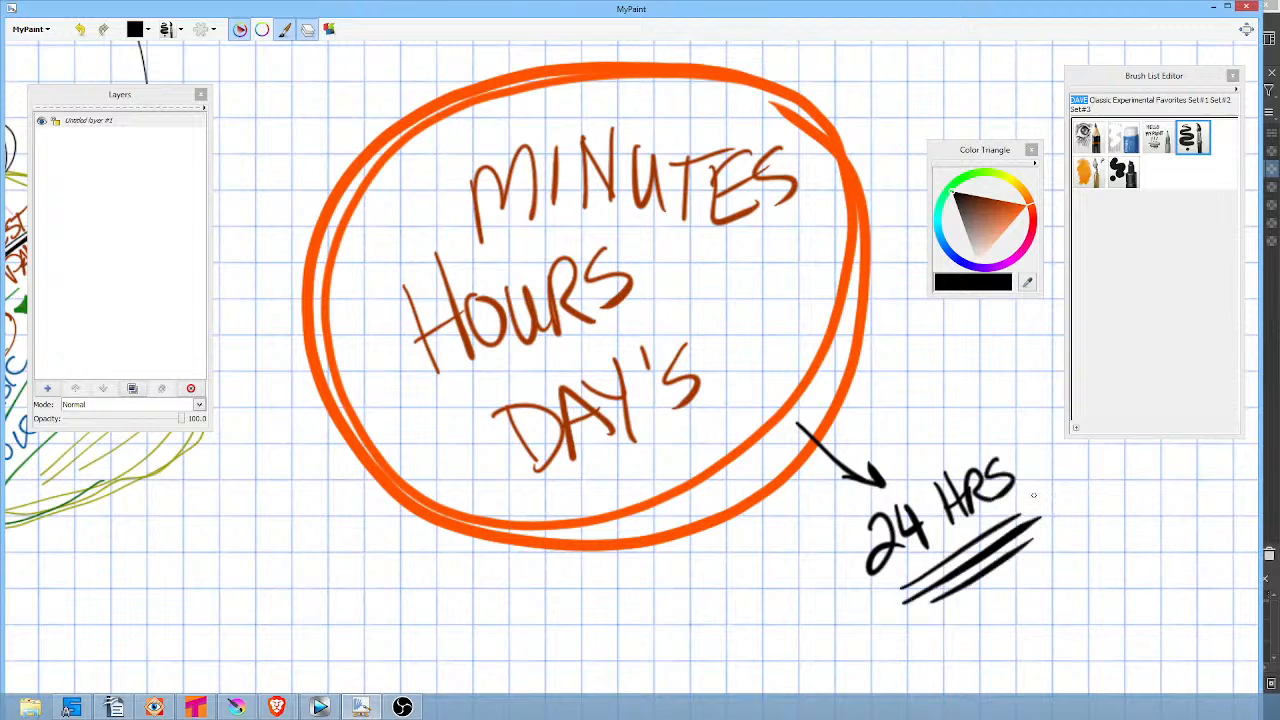
Write WANTED in muted brown beside 24 HRS and underline it with a thick stroke.
{"action": "right_click", "coordinate": [950, 437]}
{"action": "left_click_drag", "start_coordinate": [950, 437], "coordinate": [660, 331]}
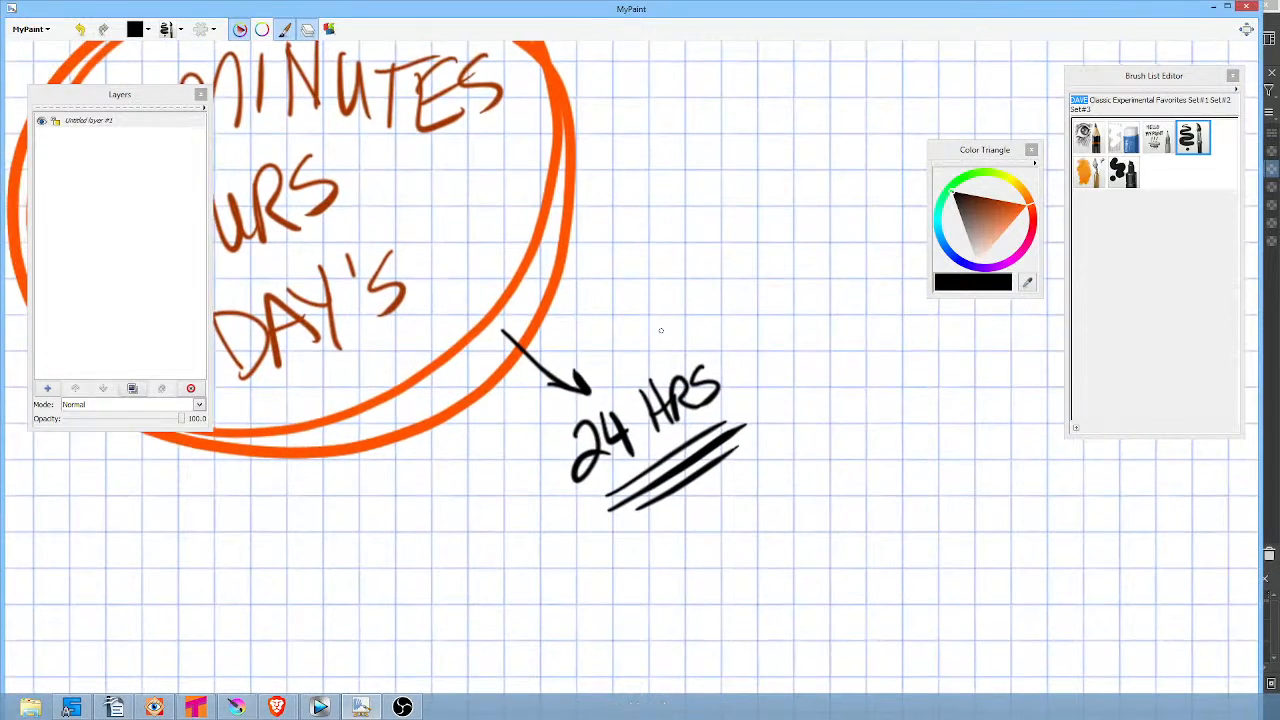
{"action": "left_click", "coordinate": [984, 214]}
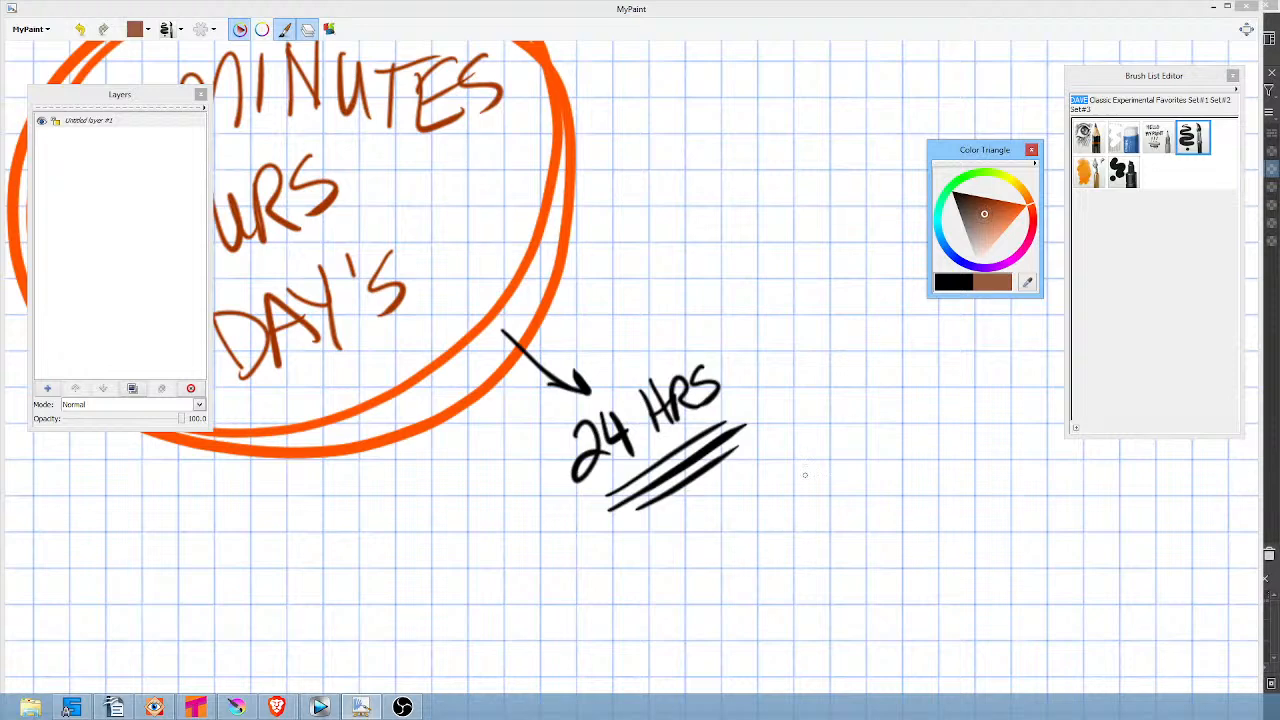
{"action": "mouse_move", "coordinate": [750, 474]}
{"action": "left_mouse_down"}
{"action": "mouse_move", "coordinate": [771, 515]}
{"action": "mouse_move", "coordinate": [803, 448]}
{"action": "left_mouse_up"}
{"action": "mouse_move", "coordinate": [806, 521]}
{"action": "left_mouse_down"}
{"action": "mouse_move", "coordinate": [836, 490]}
{"action": "mouse_move", "coordinate": [846, 512]}
{"action": "left_mouse_up"}
{"action": "mouse_move", "coordinate": [809, 492]}
{"action": "left_mouse_down"}
{"action": "mouse_move", "coordinate": [828, 484]}
{"action": "mouse_move", "coordinate": [853, 505]}
{"action": "left_mouse_up"}
{"action": "mouse_move", "coordinate": [849, 450]}
{"action": "left_mouse_down"}
{"action": "mouse_move", "coordinate": [880, 432]}
{"action": "mouse_move", "coordinate": [893, 482]}
{"action": "left_mouse_up"}
{"action": "mouse_move", "coordinate": [872, 434]}
{"action": "left_mouse_down"}
{"action": "mouse_move", "coordinate": [899, 472]}
{"action": "mouse_move", "coordinate": [952, 463]}
{"action": "left_mouse_up"}
{"action": "left_click_drag", "start_coordinate": [910, 424], "coordinate": [940, 414]}
{"action": "mouse_move", "coordinate": [914, 447]}
{"action": "left_mouse_down"}
{"action": "mouse_move", "coordinate": [936, 440]}
{"action": "mouse_move", "coordinate": [950, 462]}
{"action": "left_mouse_up"}
{"action": "mouse_move", "coordinate": [946, 412]}
{"action": "left_mouse_down"}
{"action": "mouse_move", "coordinate": [1002, 440]}
{"action": "mouse_move", "coordinate": [958, 462]}
{"action": "left_mouse_up"}
{"action": "left_click_drag", "start_coordinate": [792, 556], "coordinate": [980, 495]}
{"action": "left_click_drag", "start_coordinate": [853, 533], "coordinate": [980, 495]}
Draw a muted brown X on the empty grid below the large orange circle.
{"action": "left_click_drag", "start_coordinate": [425, 525], "coordinate": [640, 492]}
{"action": "left_click_drag", "start_coordinate": [901, 441], "coordinate": [805, 539]}
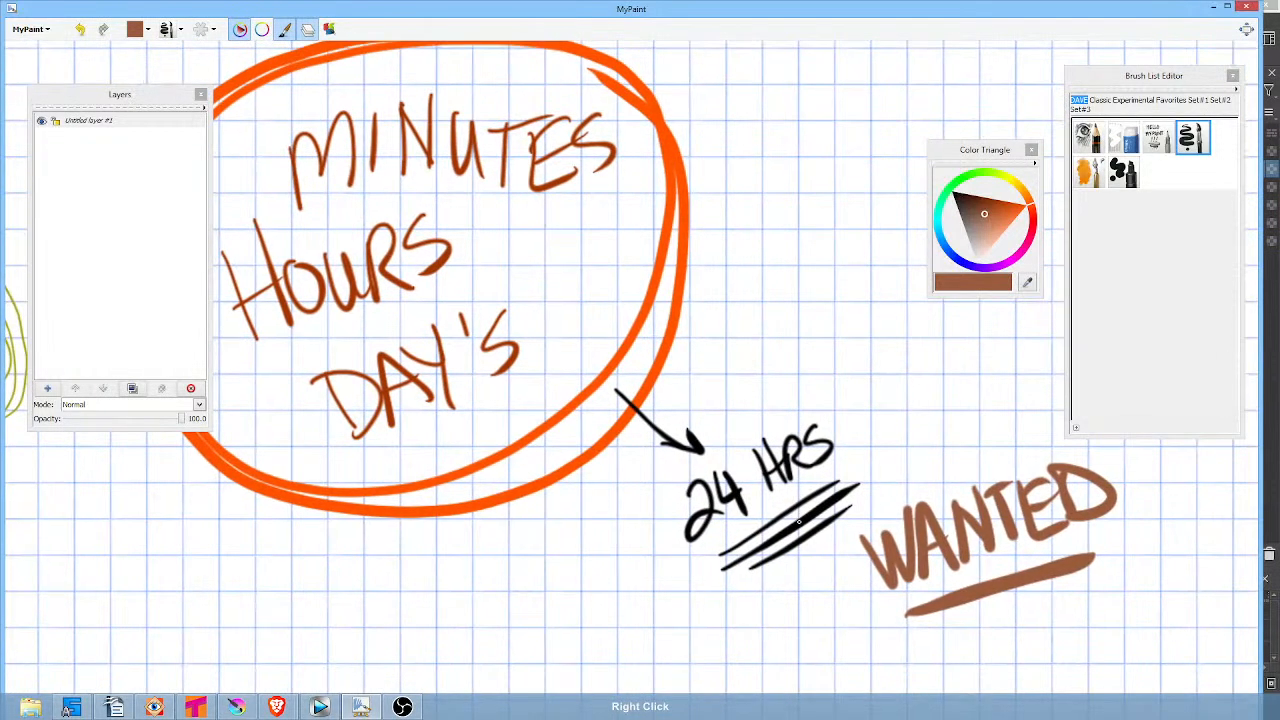
{"action": "left_click_drag", "start_coordinate": [1005, 469], "coordinate": [892, 452]}
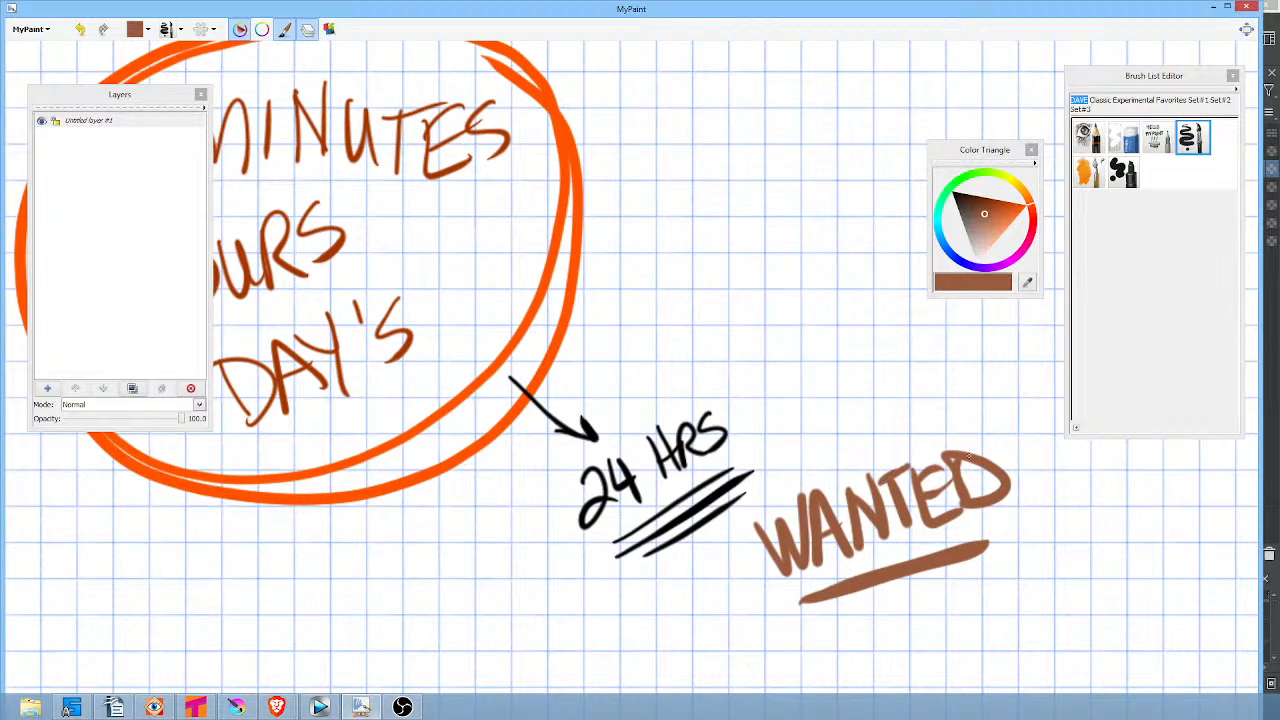
{"action": "left_click_drag", "start_coordinate": [289, 452], "coordinate": [712, 188]}
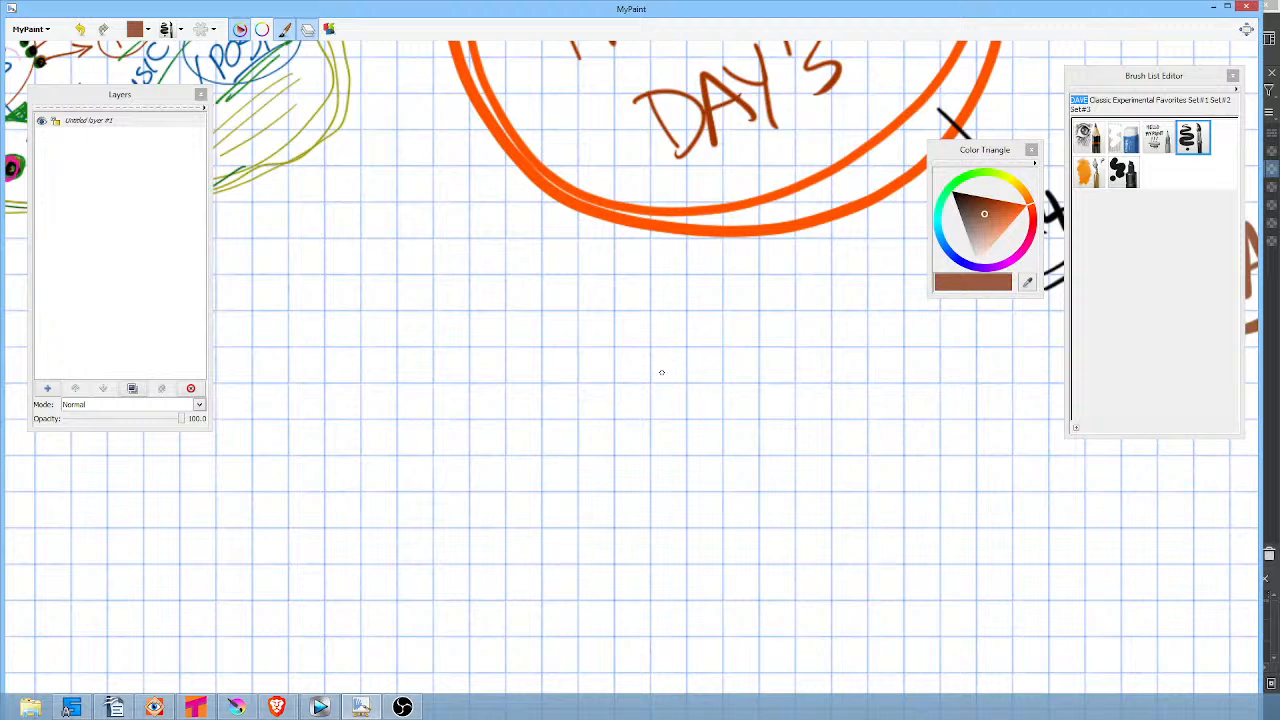
{"action": "mouse_move", "coordinate": [628, 399]}
{"action": "left_mouse_down"}
{"action": "mouse_move", "coordinate": [679, 439]}
{"action": "mouse_move", "coordinate": [645, 454]}
{"action": "left_mouse_up"}
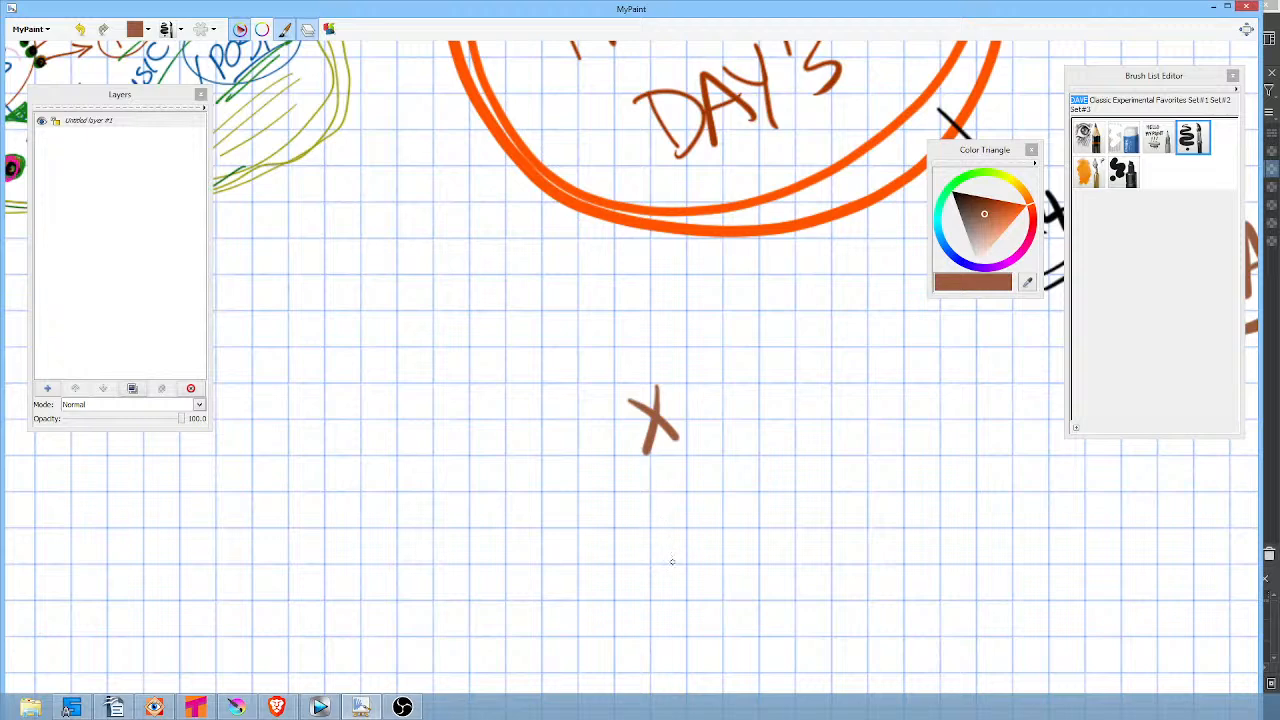
Write a muted brown Y below the X, circling X in orange and Y in both orange and bright green.
{"action": "mouse_move", "coordinate": [658, 513]}
{"action": "left_mouse_down"}
{"action": "mouse_move", "coordinate": [686, 541]}
{"action": "mouse_move", "coordinate": [692, 574]}
{"action": "left_mouse_up"}
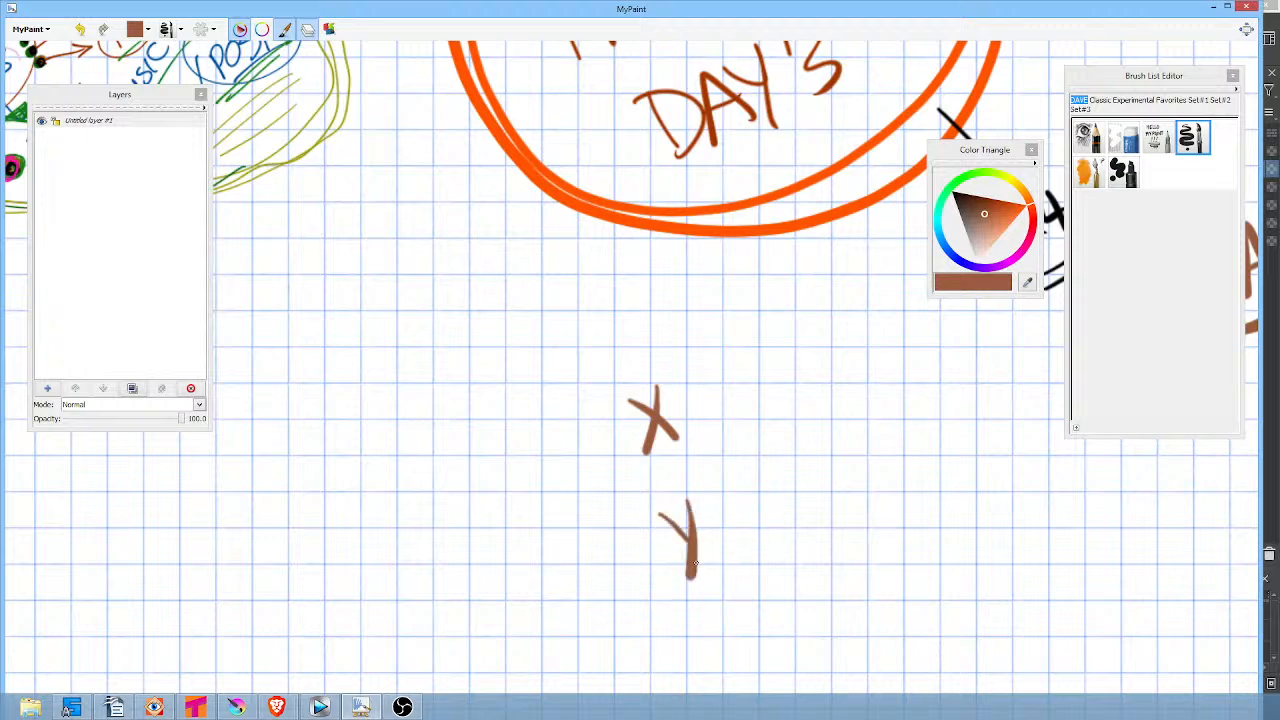
{"action": "left_click", "coordinate": [1016, 209]}
{"action": "left_click_drag", "start_coordinate": [676, 378], "coordinate": [650, 366]}
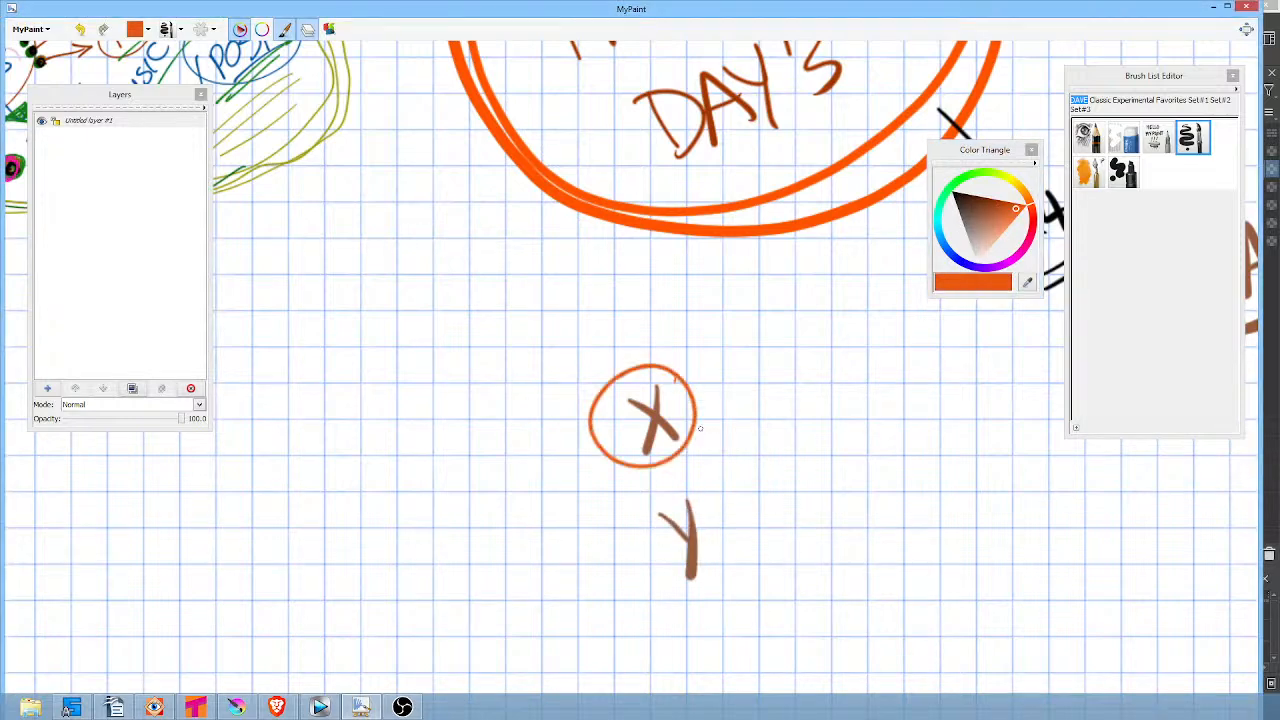
{"action": "mouse_move", "coordinate": [739, 464]}
{"action": "left_mouse_down"}
{"action": "mouse_move", "coordinate": [714, 597]}
{"action": "mouse_move", "coordinate": [650, 468]}
{"action": "left_mouse_up"}
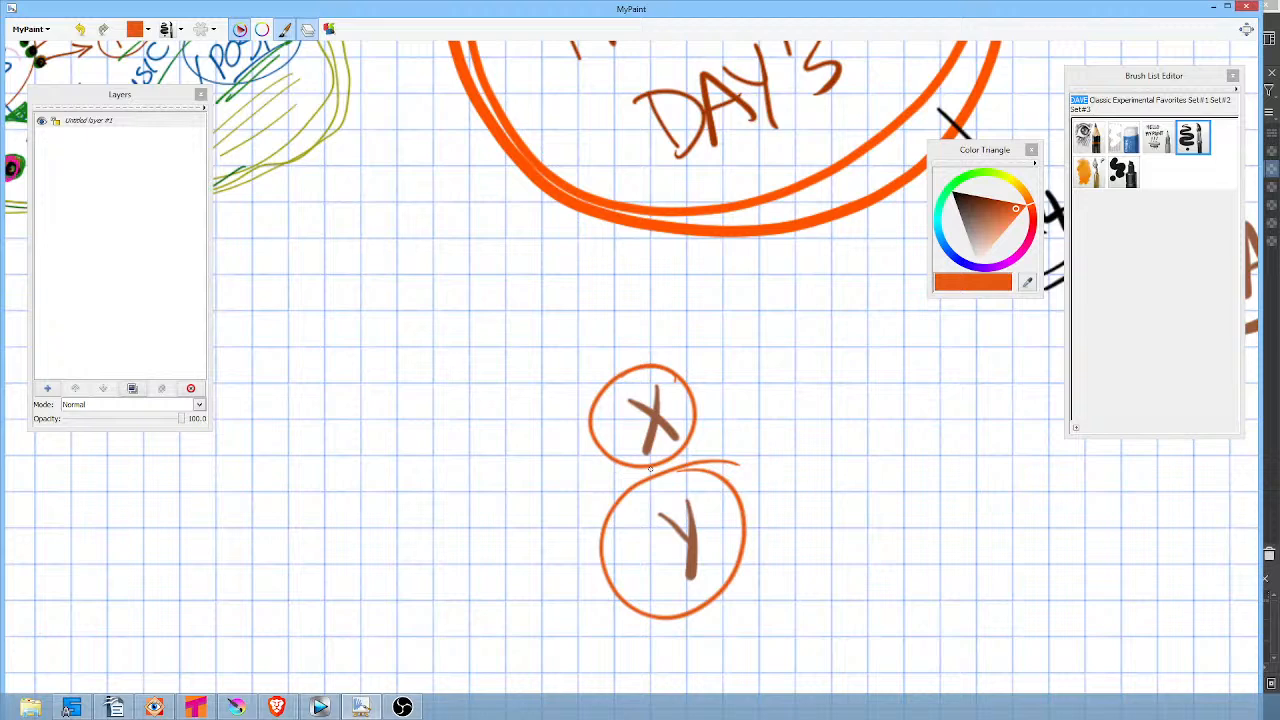
{"action": "left_click", "coordinate": [958, 190]}
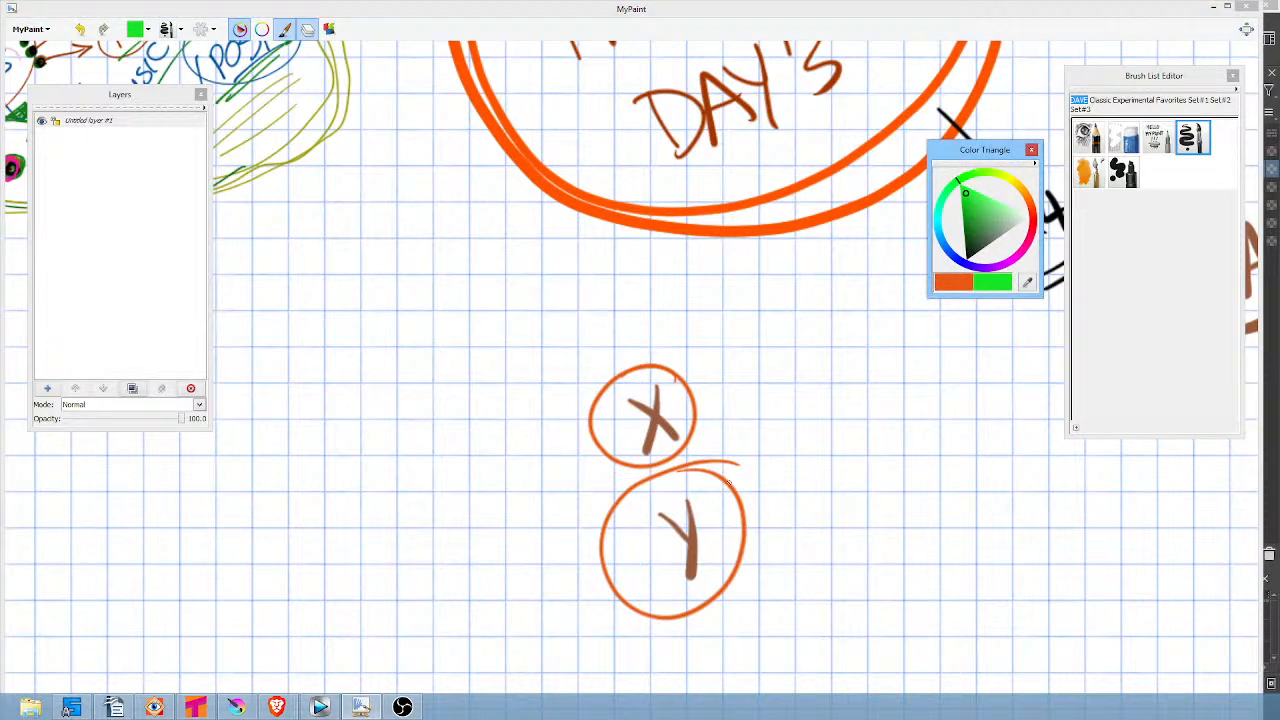
{"action": "mouse_move", "coordinate": [688, 480]}
{"action": "left_mouse_down"}
{"action": "mouse_move", "coordinate": [668, 608]}
{"action": "mouse_move", "coordinate": [638, 488]}
{"action": "mouse_move", "coordinate": [676, 472]}
{"action": "left_mouse_up"}
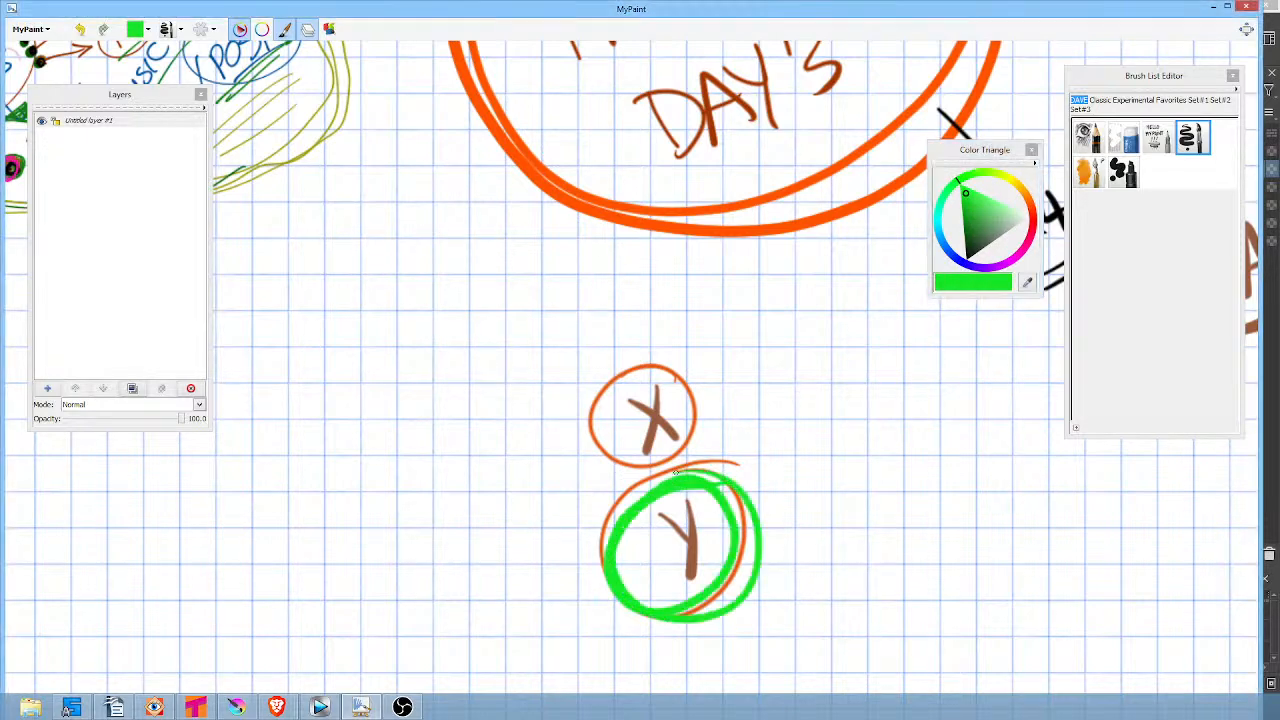
Write DIVIDENDS in black beside the circled Y and underline it with one slanted stroke.
{"action": "left_click", "coordinate": [963, 266]}
{"action": "mouse_move", "coordinate": [765, 479]}
{"action": "left_mouse_down"}
{"action": "mouse_move", "coordinate": [780, 518]}
{"action": "mouse_move", "coordinate": [842, 470]}
{"action": "left_mouse_up"}
{"action": "left_click_drag", "start_coordinate": [850, 468], "coordinate": [858, 496]}
{"action": "mouse_move", "coordinate": [858, 460]}
{"action": "left_mouse_down"}
{"action": "mouse_move", "coordinate": [862, 494]}
{"action": "mouse_move", "coordinate": [916, 474]}
{"action": "left_mouse_up"}
{"action": "mouse_move", "coordinate": [882, 456]}
{"action": "left_mouse_down"}
{"action": "mouse_move", "coordinate": [958, 446]}
{"action": "mouse_move", "coordinate": [990, 414]}
{"action": "mouse_move", "coordinate": [970, 462]}
{"action": "left_mouse_up"}
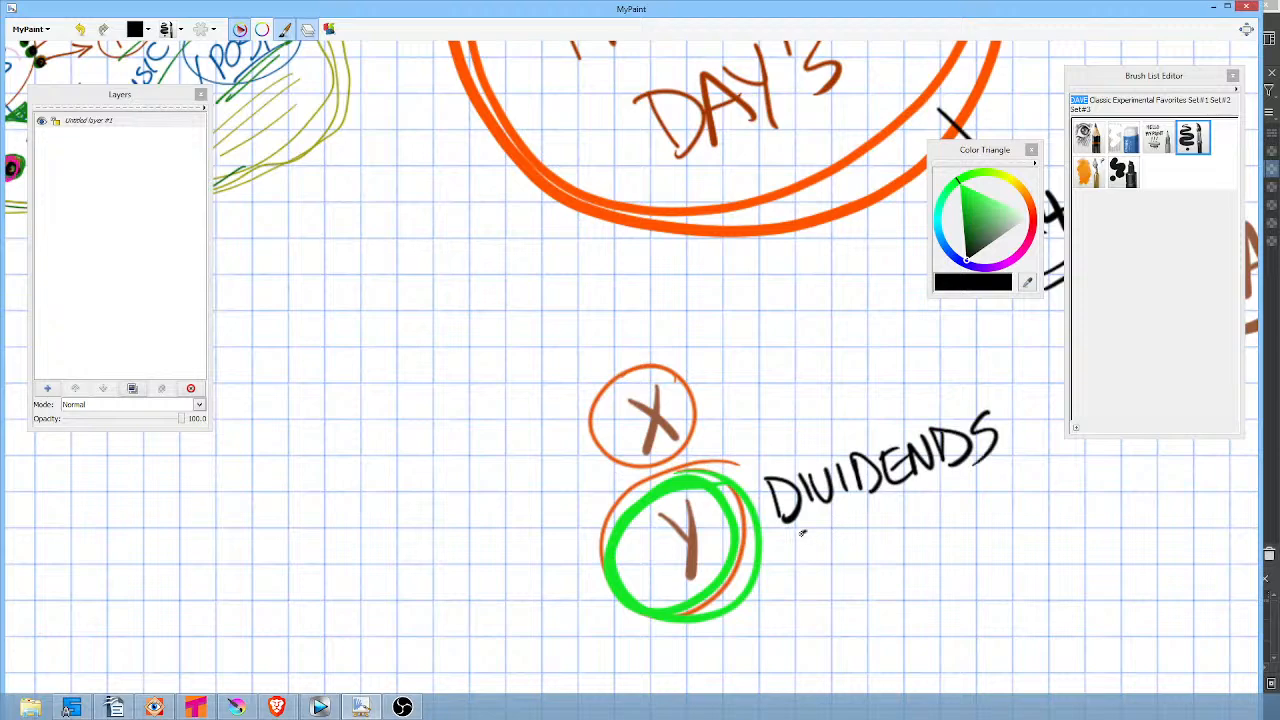
{"action": "mouse_move", "coordinate": [802, 533]}
{"action": "left_mouse_down"}
{"action": "mouse_move", "coordinate": [1002, 482]}
{"action": "mouse_move", "coordinate": [869, 473]}
{"action": "mouse_move", "coordinate": [869, 458]}
{"action": "mouse_move", "coordinate": [810, 469]}
{"action": "left_mouse_up"}
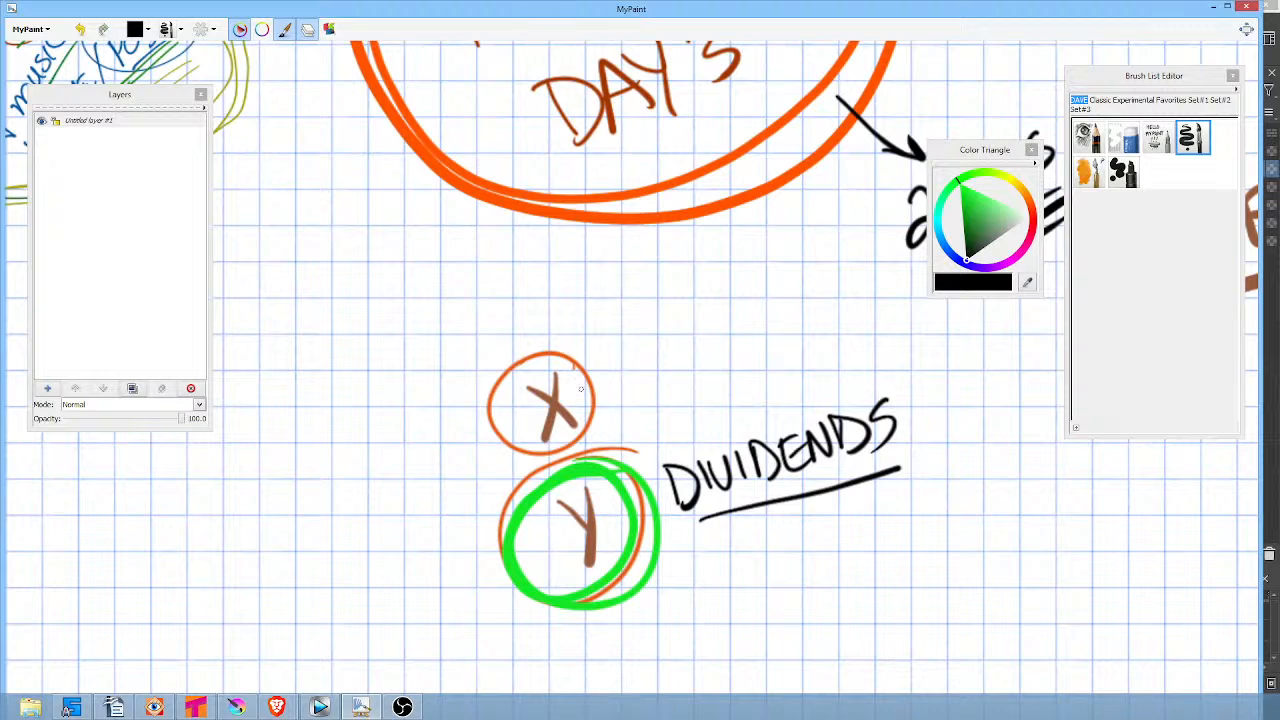
Write SHOW and JOB in black beside the X, link them to it with short lines, and circle both words.
{"action": "left_click_drag", "start_coordinate": [576, 392], "coordinate": [622, 347]}
{"action": "mouse_move", "coordinate": [668, 312]}
{"action": "left_mouse_down"}
{"action": "mouse_move", "coordinate": [630, 342]}
{"action": "mouse_move", "coordinate": [680, 334]}
{"action": "left_mouse_up"}
{"action": "mouse_move", "coordinate": [670, 286]}
{"action": "left_mouse_down"}
{"action": "mouse_move", "coordinate": [702, 302]}
{"action": "mouse_move", "coordinate": [748, 262]}
{"action": "left_mouse_up"}
{"action": "mouse_move", "coordinate": [676, 358]}
{"action": "left_mouse_down"}
{"action": "mouse_move", "coordinate": [672, 380]}
{"action": "mouse_move", "coordinate": [712, 336]}
{"action": "left_mouse_up"}
{"action": "left_click_drag", "start_coordinate": [714, 340], "coordinate": [726, 354]}
{"action": "left_click_drag", "start_coordinate": [726, 318], "coordinate": [746, 354]}
{"action": "left_click_drag", "start_coordinate": [598, 400], "coordinate": [657, 382]}
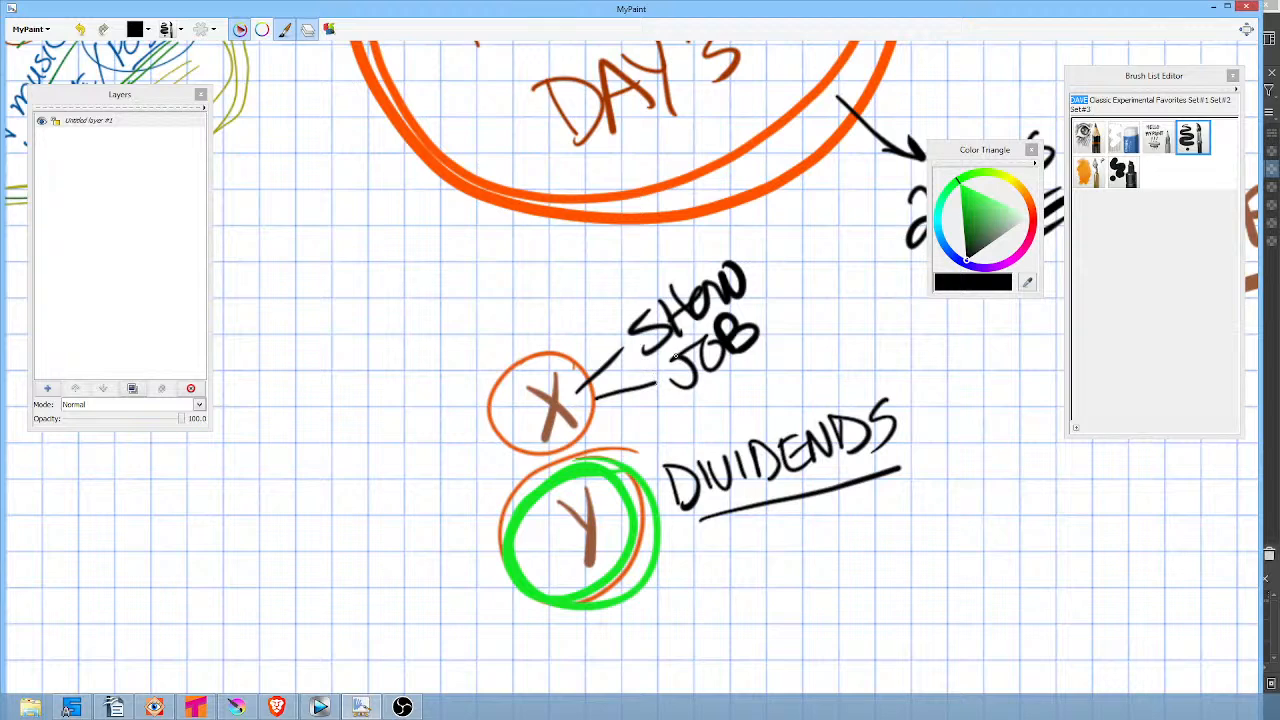
{"action": "left_click_drag", "start_coordinate": [601, 417], "coordinate": [664, 429]}
{"action": "mouse_move", "coordinate": [788, 241]}
{"action": "left_mouse_down"}
{"action": "mouse_move", "coordinate": [734, 414]}
{"action": "mouse_move", "coordinate": [658, 250]}
{"action": "left_mouse_up"}
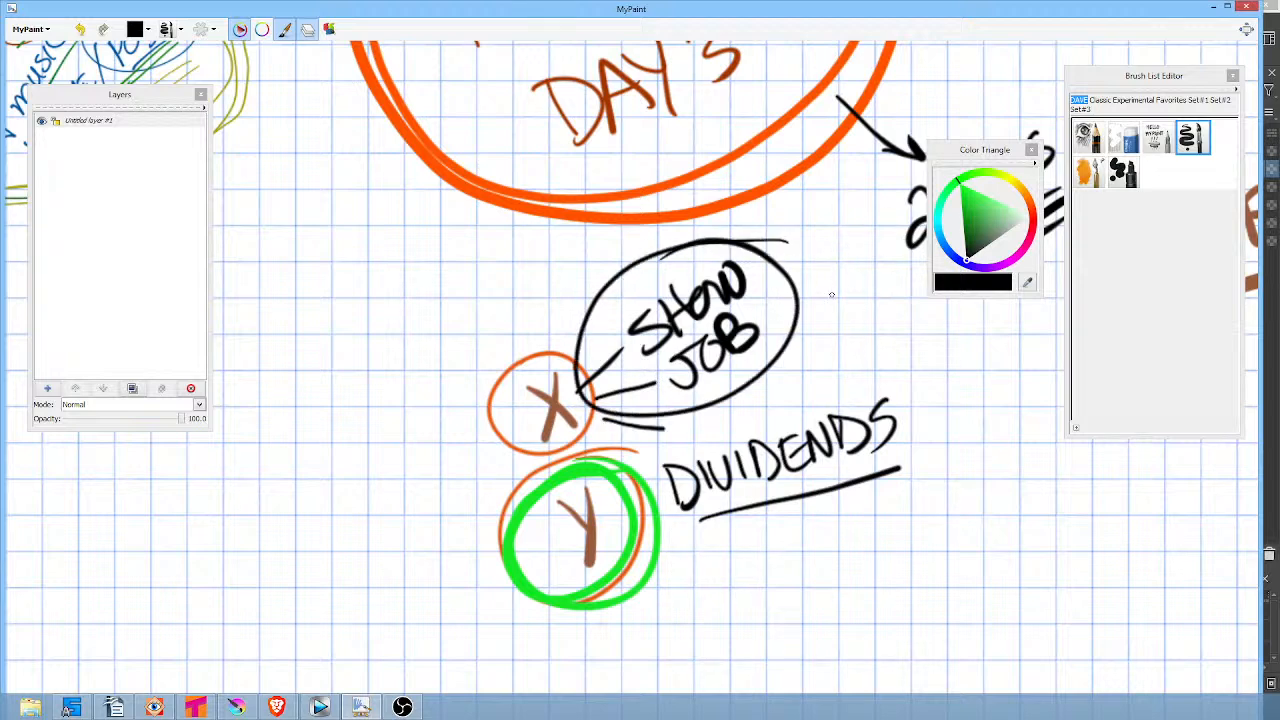
Enclose X, SHOW and JOB in a muted green oval, and circle Y in black with a curved arrow to DIVIDENDS.
{"action": "left_click", "coordinate": [983, 221]}
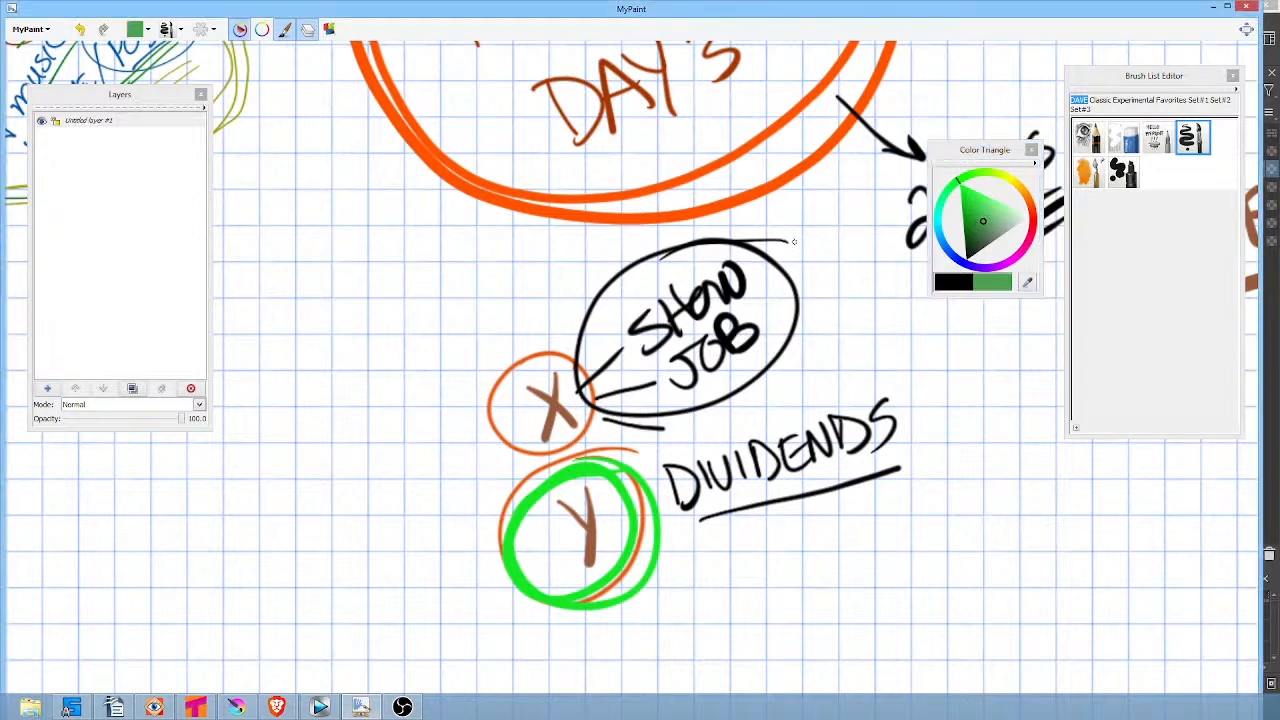
{"action": "mouse_move", "coordinate": [440, 430]}
{"action": "left_mouse_down"}
{"action": "mouse_move", "coordinate": [794, 360]}
{"action": "mouse_move", "coordinate": [415, 440]}
{"action": "left_mouse_up"}
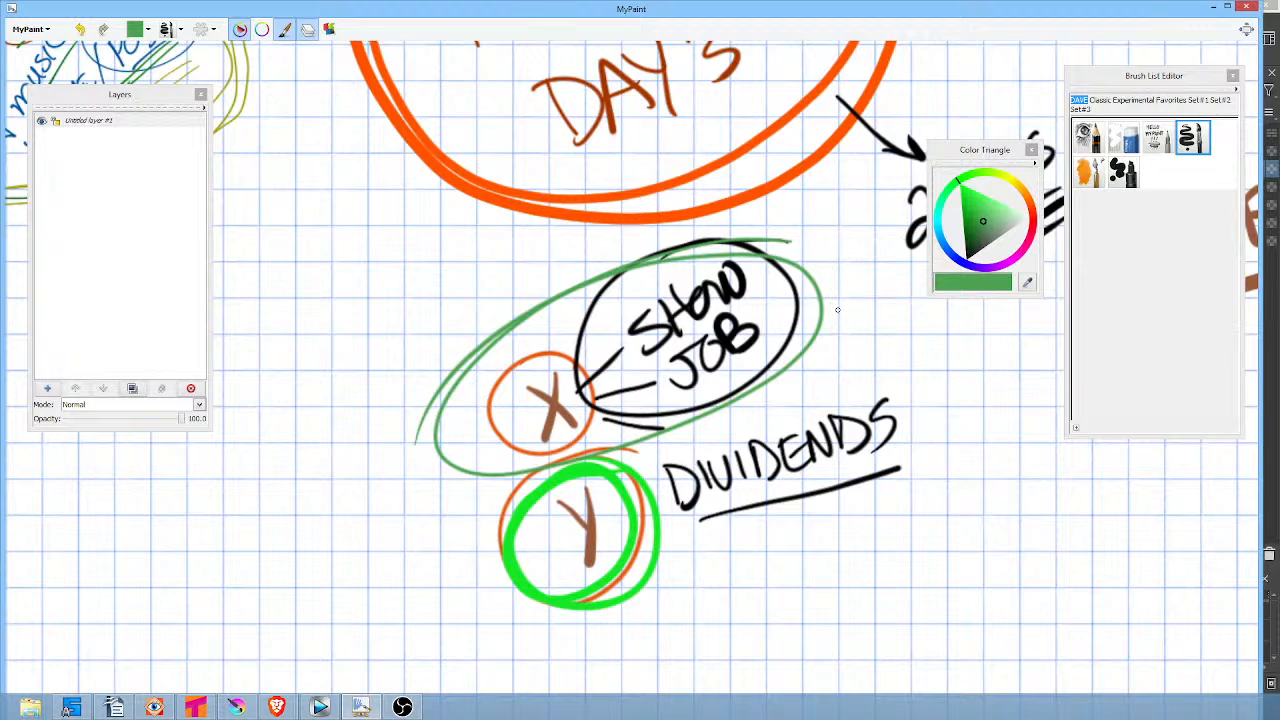
{"action": "left_click_drag", "start_coordinate": [976, 246], "coordinate": [967, 260]}
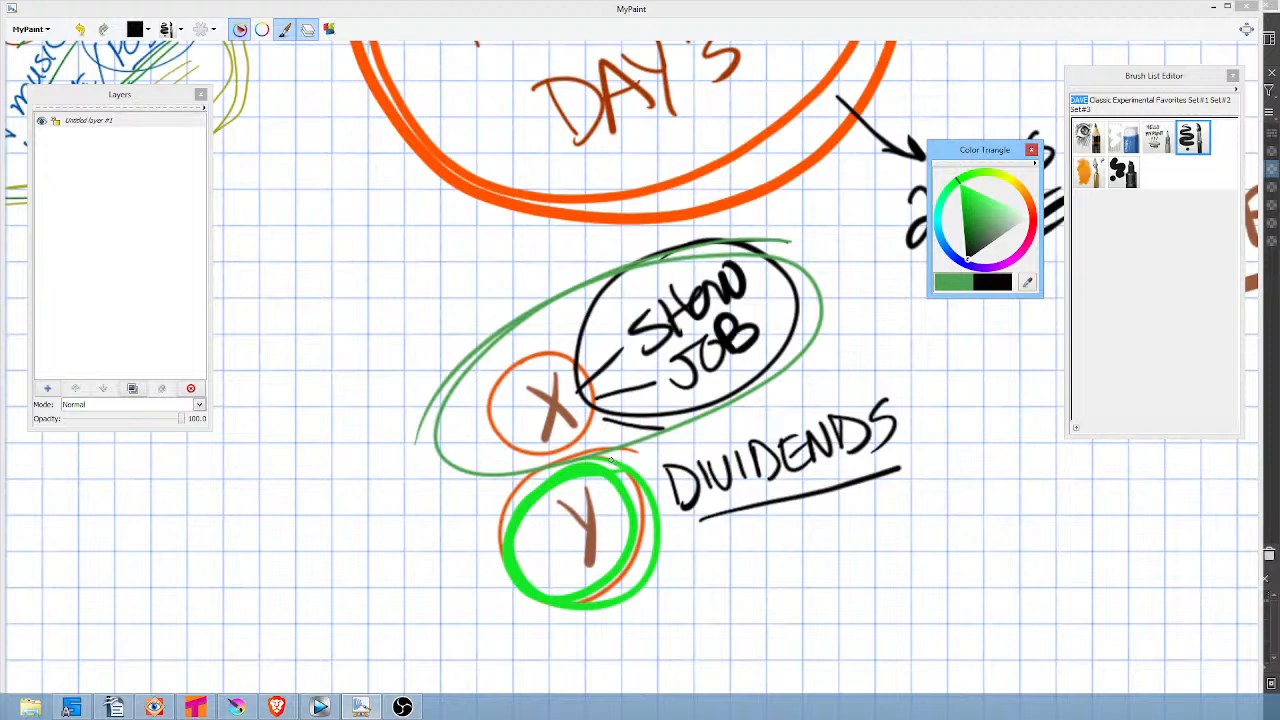
{"action": "mouse_move", "coordinate": [612, 460]}
{"action": "left_mouse_down"}
{"action": "mouse_move", "coordinate": [540, 470]}
{"action": "mouse_move", "coordinate": [600, 605]}
{"action": "mouse_move", "coordinate": [615, 452]}
{"action": "left_mouse_up"}
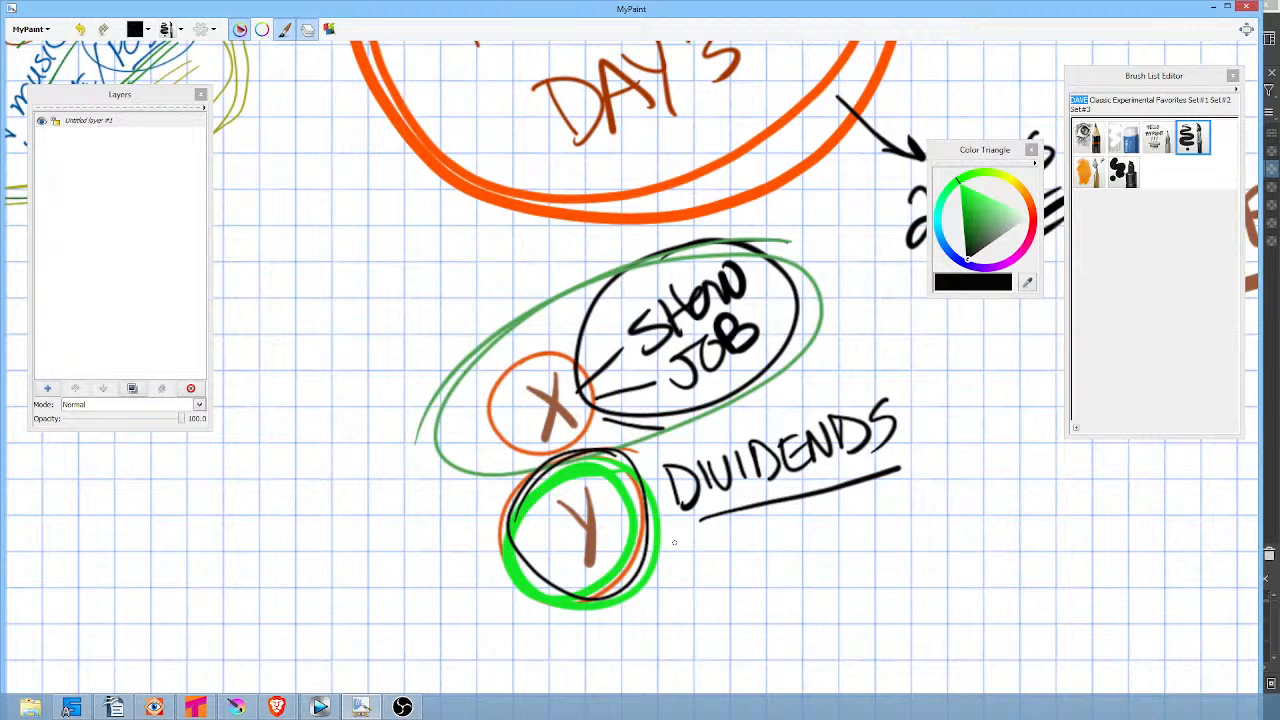
{"action": "mouse_move", "coordinate": [641, 566]}
{"action": "left_mouse_down"}
{"action": "mouse_move", "coordinate": [748, 532]}
{"action": "mouse_move", "coordinate": [757, 512]}
{"action": "mouse_move", "coordinate": [757, 528]}
{"action": "left_mouse_up"}
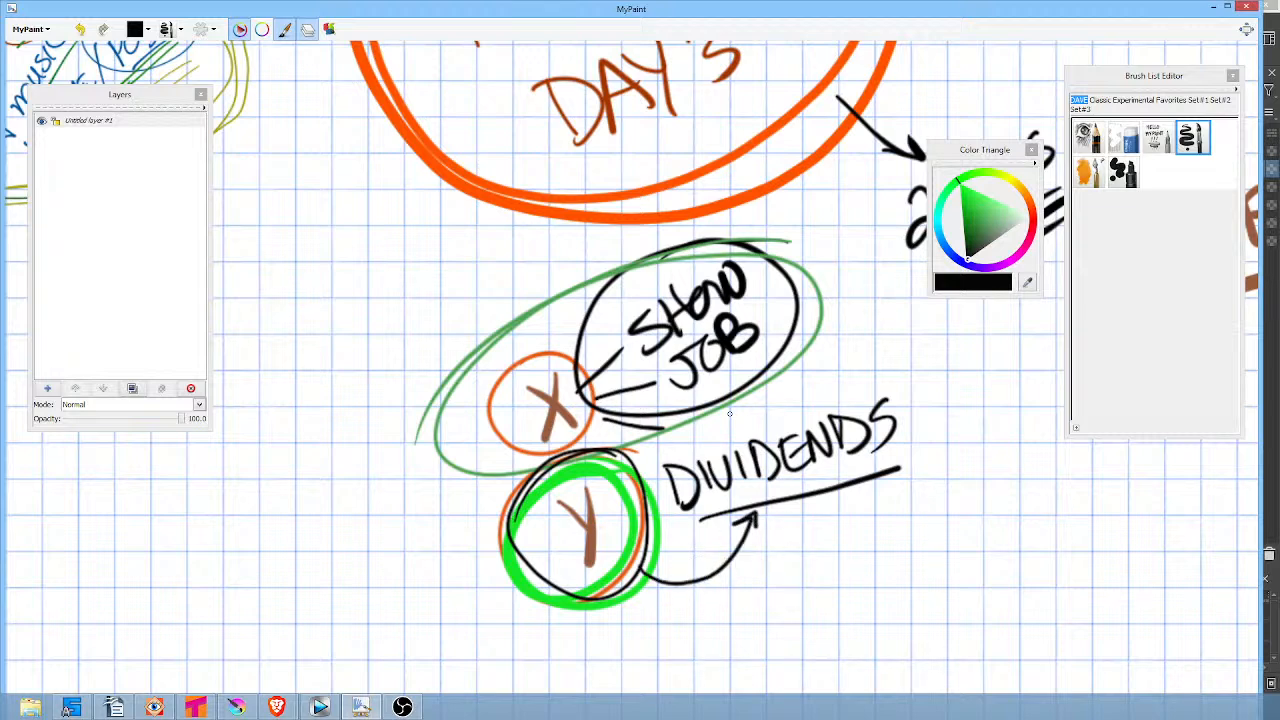
Outline DIVIDENDS in muted green and draw a thick curved green arrow from the Y circle up to the X group.
{"action": "left_click", "coordinate": [985, 216]}
{"action": "mouse_move", "coordinate": [782, 401]}
{"action": "left_mouse_down"}
{"action": "mouse_move", "coordinate": [788, 498]}
{"action": "mouse_move", "coordinate": [870, 388]}
{"action": "left_mouse_up"}
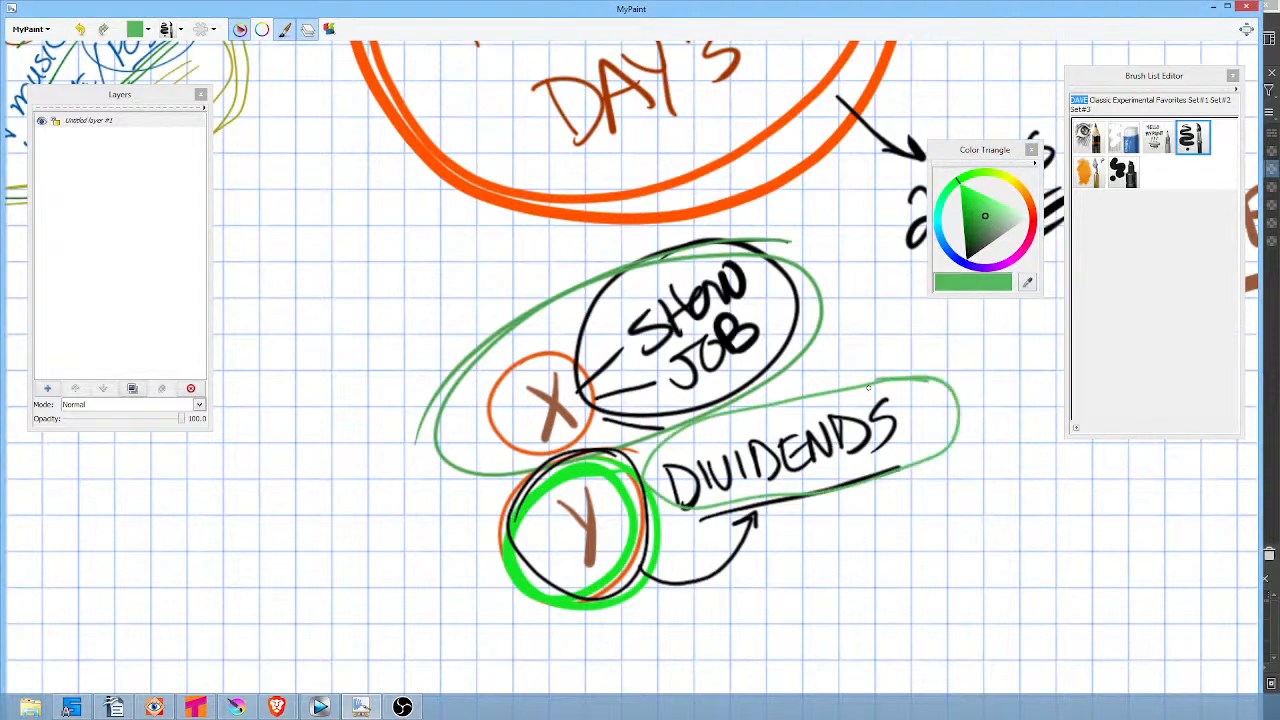
{"action": "mouse_move", "coordinate": [504, 578]}
{"action": "left_mouse_down"}
{"action": "mouse_move", "coordinate": [444, 592]}
{"action": "mouse_move", "coordinate": [440, 462]}
{"action": "mouse_move", "coordinate": [474, 436]}
{"action": "mouse_move", "coordinate": [400, 447]}
{"action": "left_mouse_up"}
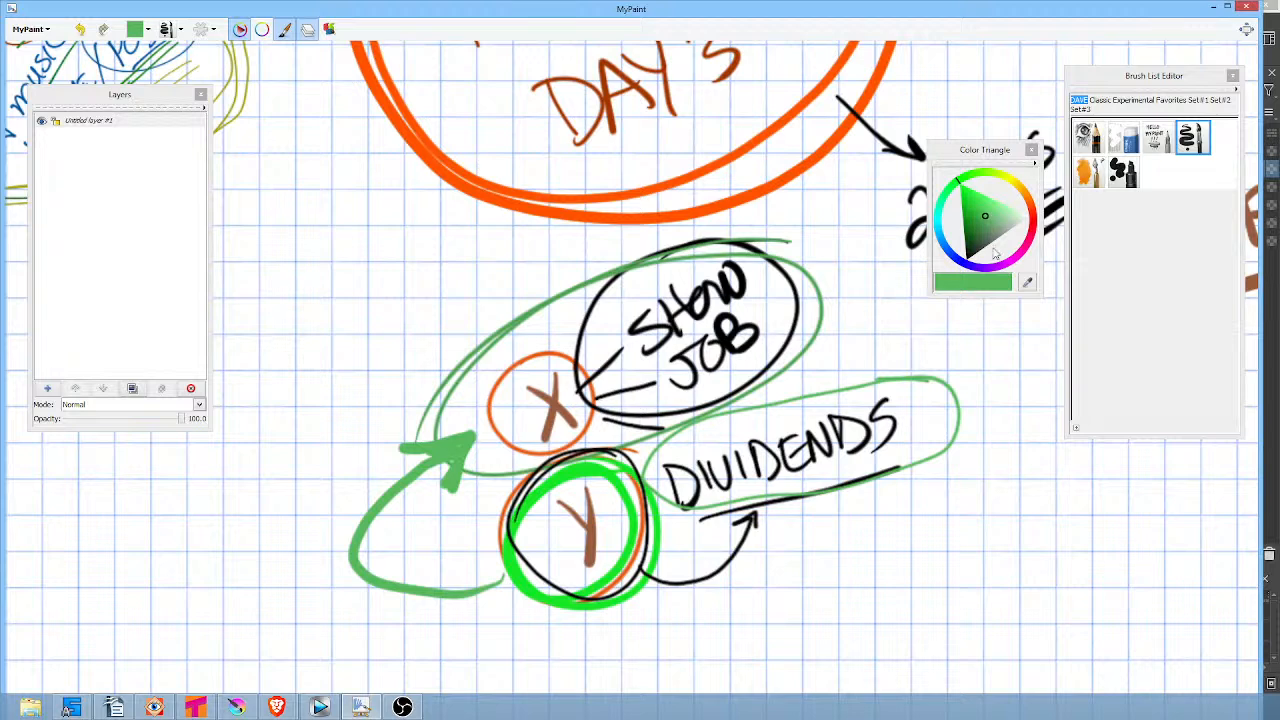
Circle both the X and the Y repeatedly with thick dark grey strokes.
{"action": "left_click", "coordinate": [978, 247]}
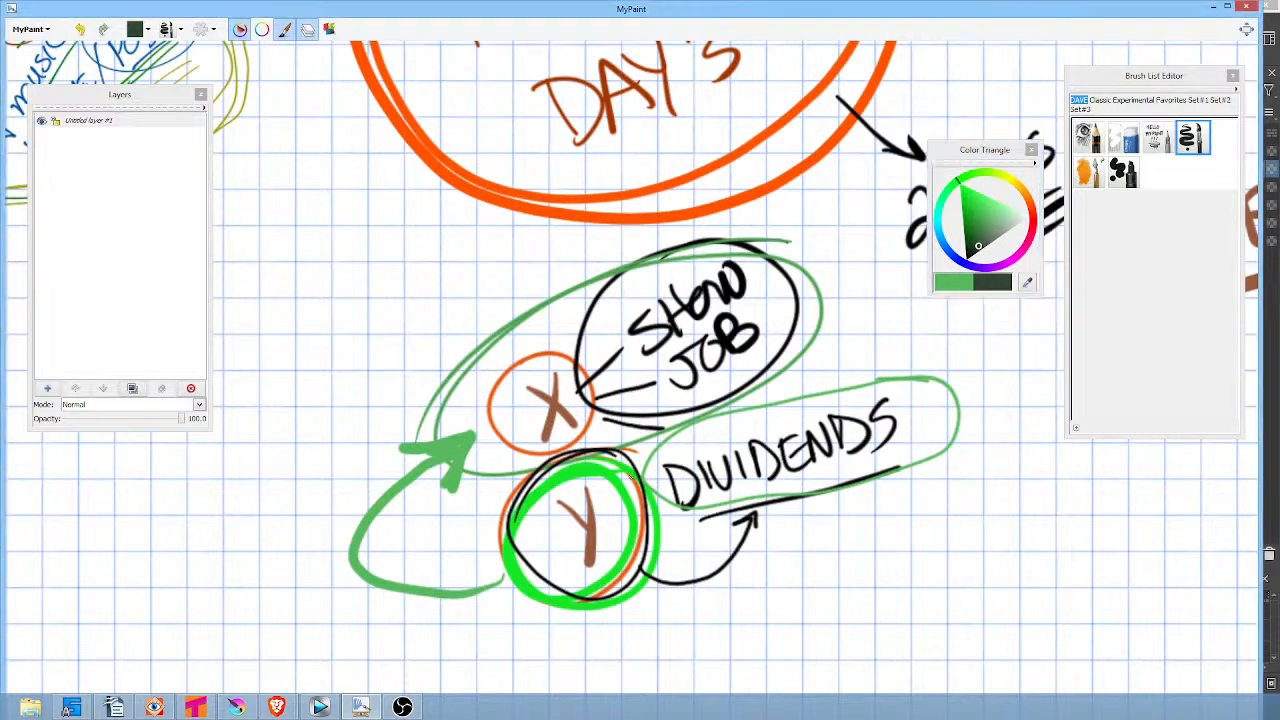
{"action": "mouse_move", "coordinate": [630, 458]}
{"action": "left_mouse_down"}
{"action": "mouse_move", "coordinate": [536, 466]}
{"action": "mouse_move", "coordinate": [548, 474]}
{"action": "left_mouse_up"}
{"action": "mouse_move", "coordinate": [556, 322]}
{"action": "left_mouse_down"}
{"action": "mouse_move", "coordinate": [478, 378]}
{"action": "mouse_move", "coordinate": [600, 340]}
{"action": "mouse_move", "coordinate": [540, 452]}
{"action": "left_mouse_up"}
{"action": "left_click", "coordinate": [1030, 206]}
{"action": "mouse_move", "coordinate": [560, 328]}
{"action": "left_mouse_down"}
{"action": "mouse_move", "coordinate": [576, 424]}
{"action": "mouse_move", "coordinate": [532, 328]}
{"action": "left_mouse_up"}
{"action": "left_click_drag", "start_coordinate": [618, 460], "coordinate": [591, 478]}
Ring X in thick bright orange and Y in thick bright green, and underline DIVIDENDS in the same green.
{"action": "left_click", "coordinate": [1028, 206]}
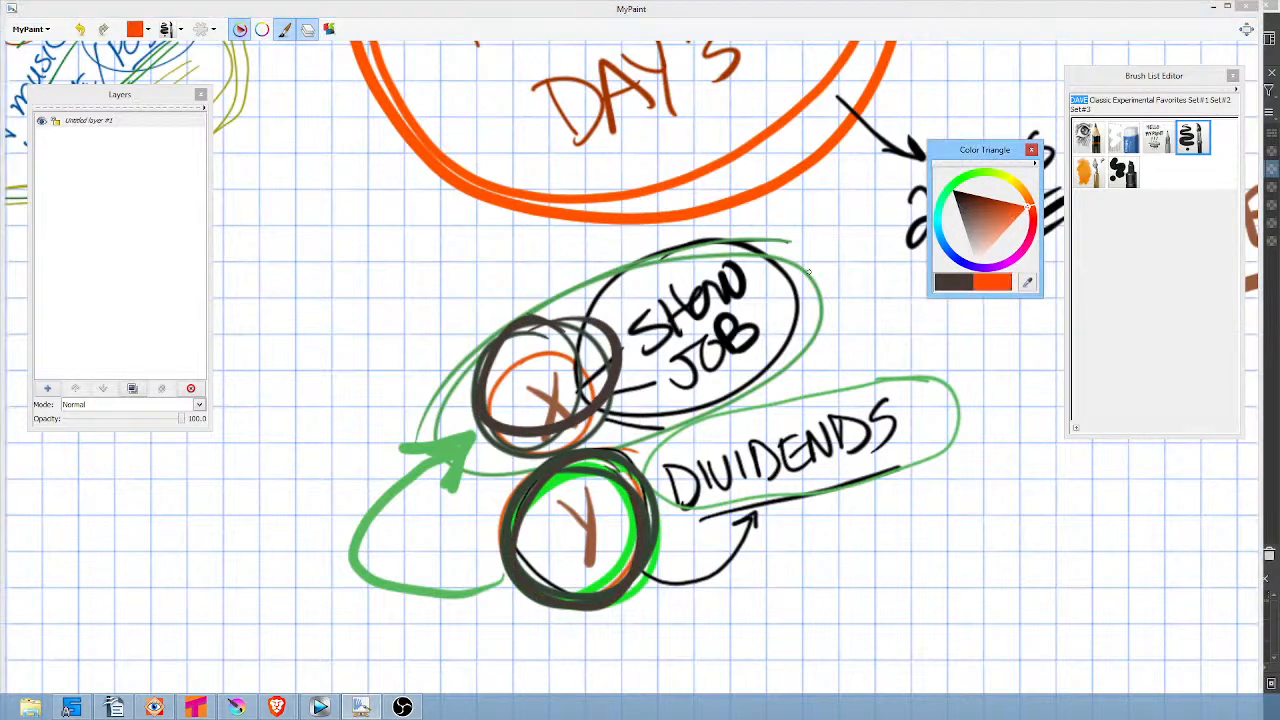
{"action": "left_click_drag", "start_coordinate": [560, 324], "coordinate": [474, 424]}
{"action": "left_click", "coordinate": [957, 180]}
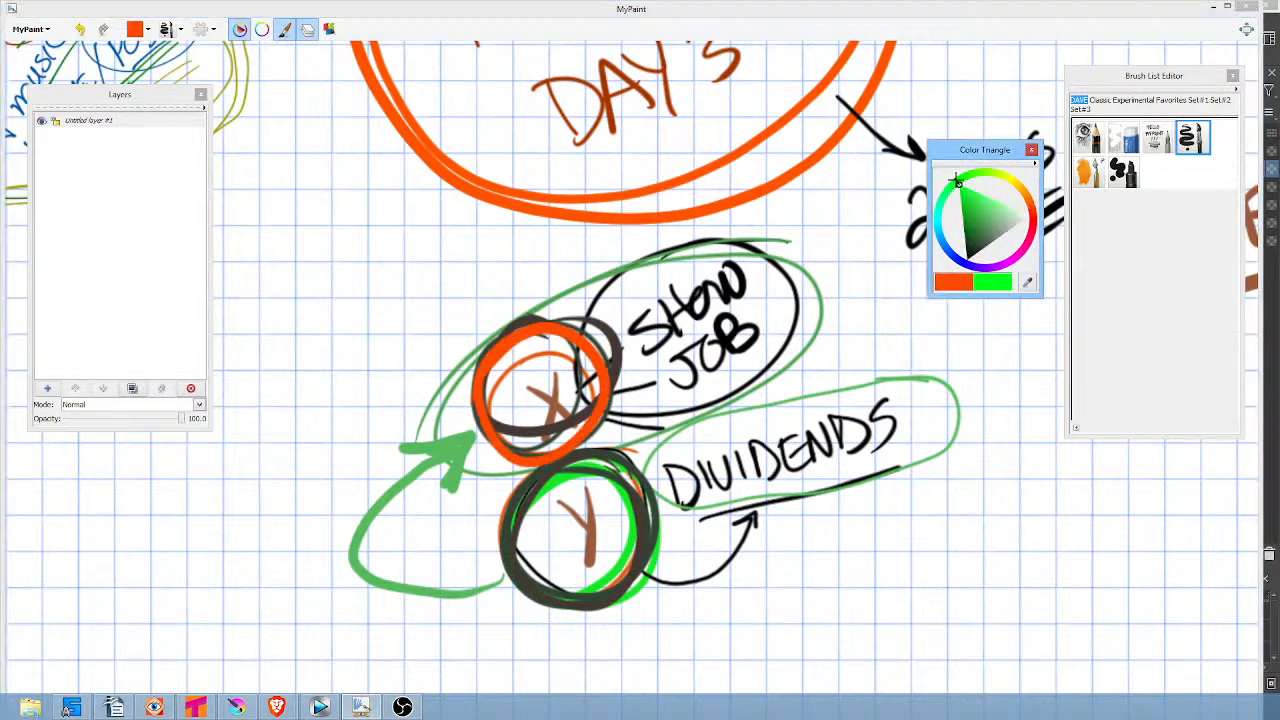
{"action": "mouse_move", "coordinate": [600, 458]}
{"action": "left_mouse_down"}
{"action": "mouse_move", "coordinate": [650, 560]}
{"action": "mouse_move", "coordinate": [555, 612]}
{"action": "left_mouse_up"}
{"action": "left_click_drag", "start_coordinate": [704, 526], "coordinate": [940, 467]}
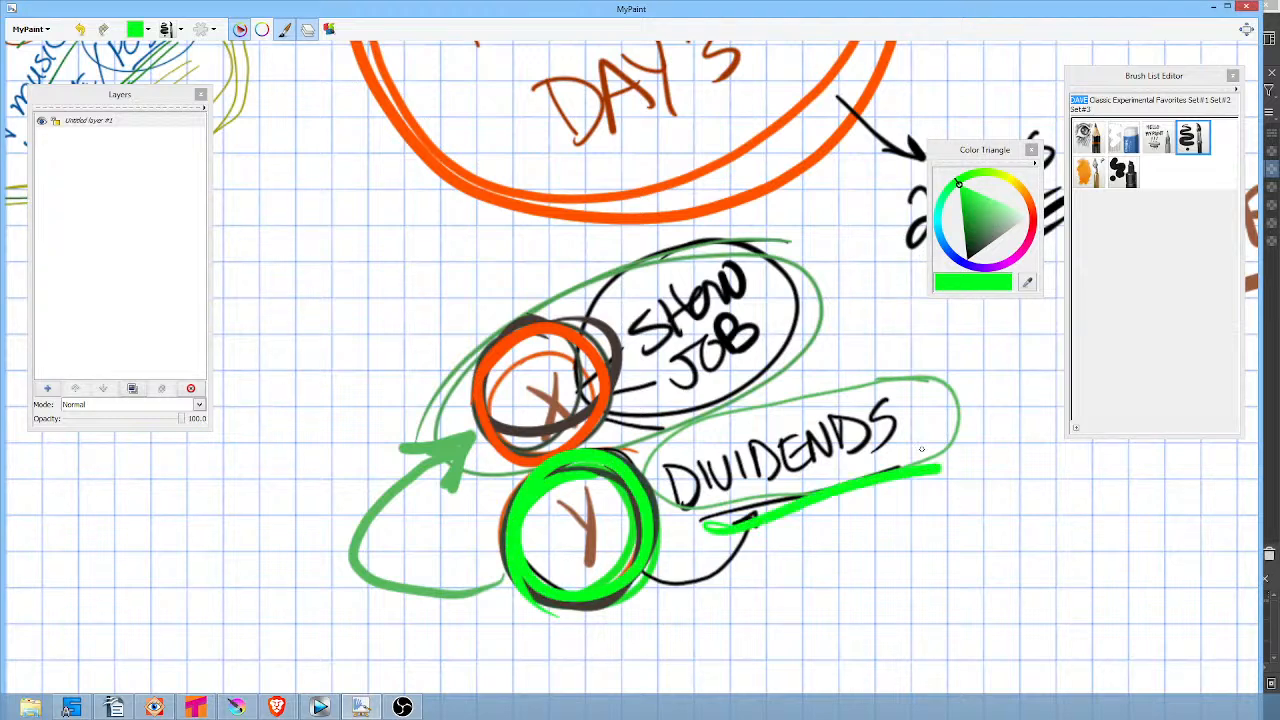
Write REWARDS in black beside SHOW and JOB with a double underline, and add another black underline below DIVIDENDS.
{"action": "left_click", "coordinate": [966, 258]}
{"action": "mouse_move", "coordinate": [790, 305]}
{"action": "left_mouse_down"}
{"action": "mouse_move", "coordinate": [795, 348]}
{"action": "mouse_move", "coordinate": [830, 352]}
{"action": "left_mouse_up"}
{"action": "mouse_move", "coordinate": [835, 325]}
{"action": "left_mouse_down"}
{"action": "mouse_move", "coordinate": [858, 350]}
{"action": "mouse_move", "coordinate": [888, 308]}
{"action": "left_mouse_up"}
{"action": "mouse_move", "coordinate": [885, 342]}
{"action": "left_mouse_down"}
{"action": "mouse_move", "coordinate": [911, 340]}
{"action": "mouse_move", "coordinate": [934, 303]}
{"action": "mouse_move", "coordinate": [794, 357]}
{"action": "mouse_move", "coordinate": [768, 402]}
{"action": "left_mouse_up"}
{"action": "left_click_drag", "start_coordinate": [766, 352], "coordinate": [792, 396]}
{"action": "mouse_move", "coordinate": [790, 360]}
{"action": "left_mouse_down"}
{"action": "mouse_move", "coordinate": [794, 398]}
{"action": "mouse_move", "coordinate": [812, 396]}
{"action": "left_mouse_up"}
{"action": "left_click_drag", "start_coordinate": [662, 426], "coordinate": [838, 396]}
{"action": "left_click_drag", "start_coordinate": [711, 432], "coordinate": [814, 421]}
{"action": "left_click_drag", "start_coordinate": [838, 358], "coordinate": [812, 392]}
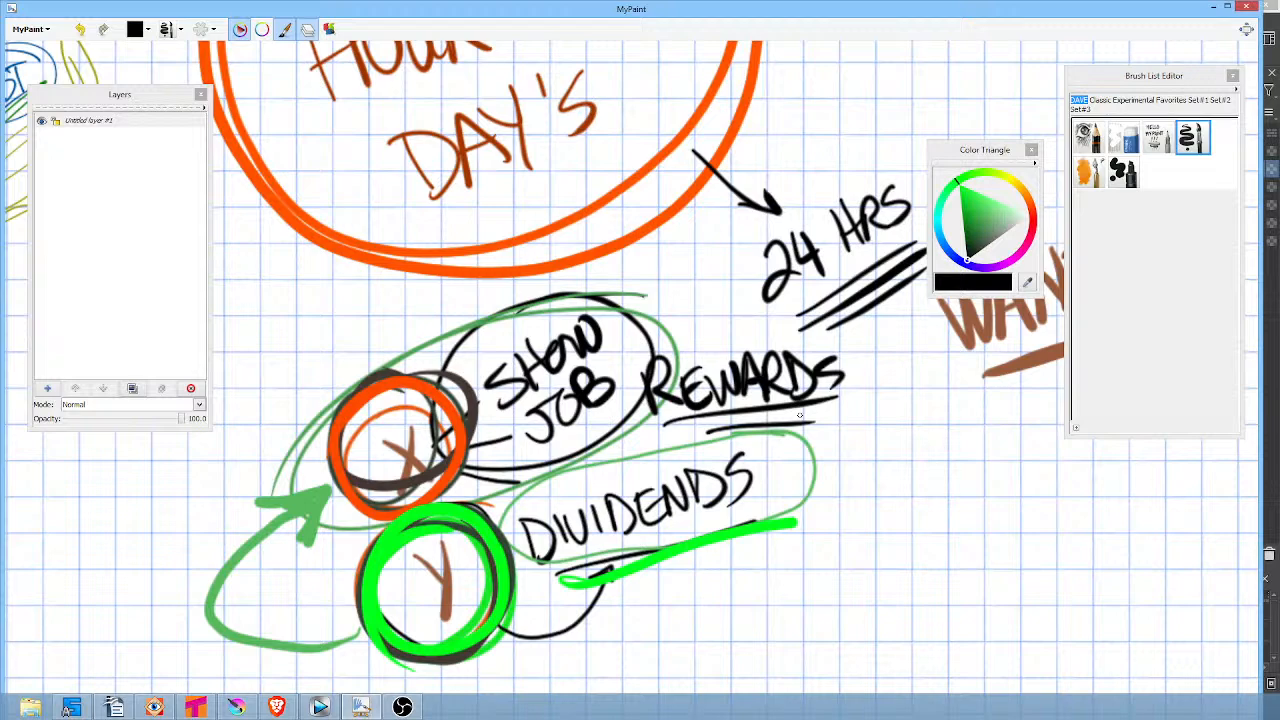
{"action": "left_click_drag", "start_coordinate": [847, 568], "coordinate": [841, 474]}
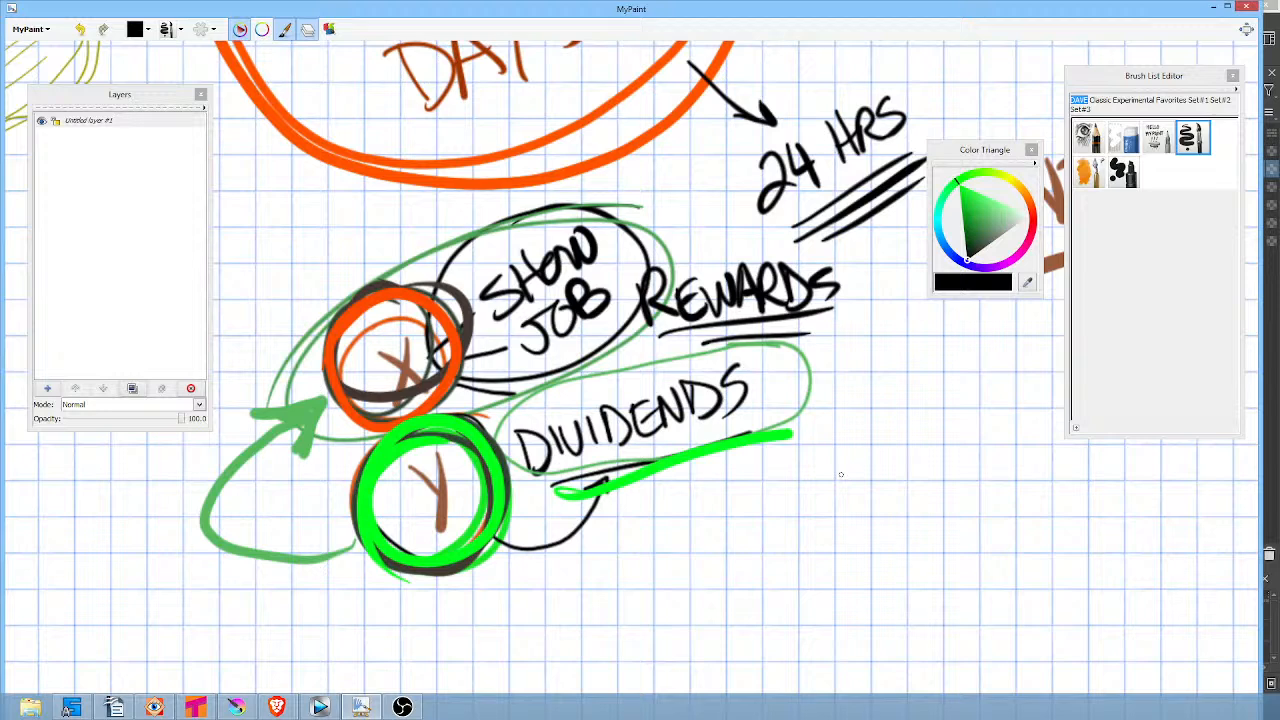
{"action": "left_click_drag", "start_coordinate": [542, 494], "coordinate": [812, 410]}
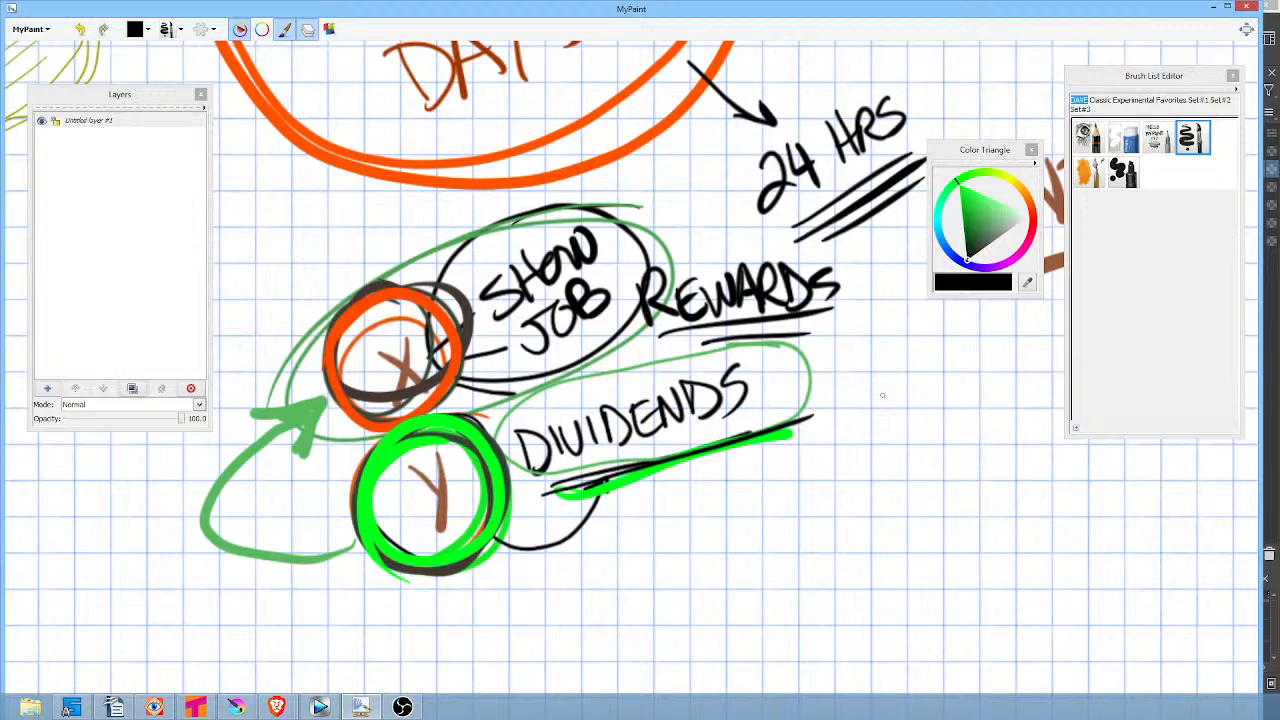
Underline WANT and STRENGTH in bright green in the questions WHAT DO I WANT and WHAT IS MY STRENGTH.
{"action": "left_click_drag", "start_coordinate": [863, 490], "coordinate": [837, 428]}
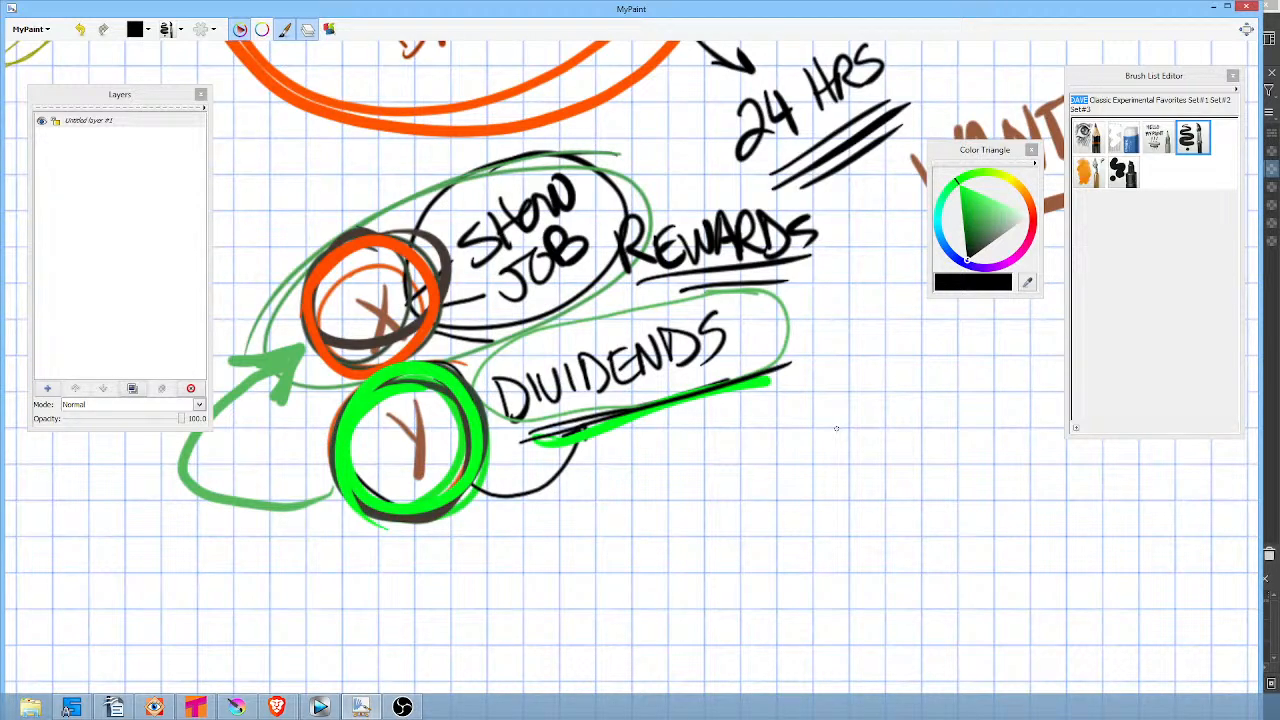
{"action": "left_click_drag", "start_coordinate": [493, 312], "coordinate": [968, 410]}
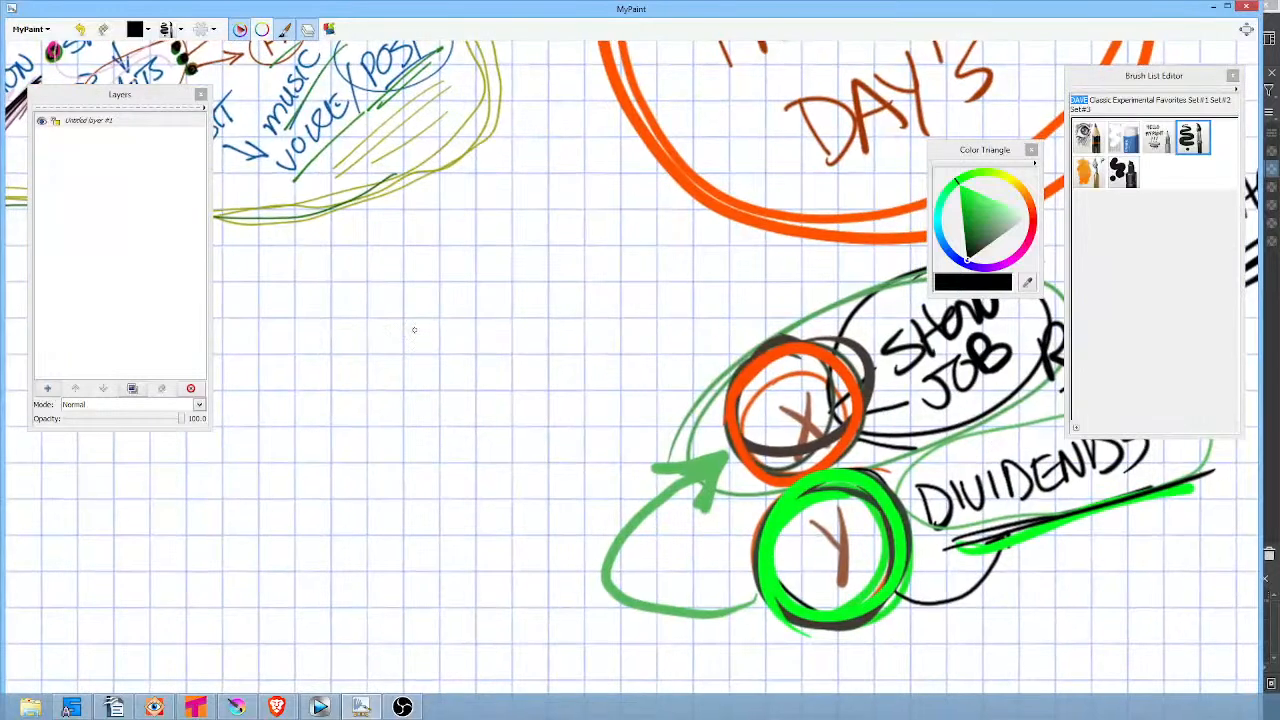
{"action": "left_click_drag", "start_coordinate": [414, 329], "coordinate": [787, 492]}
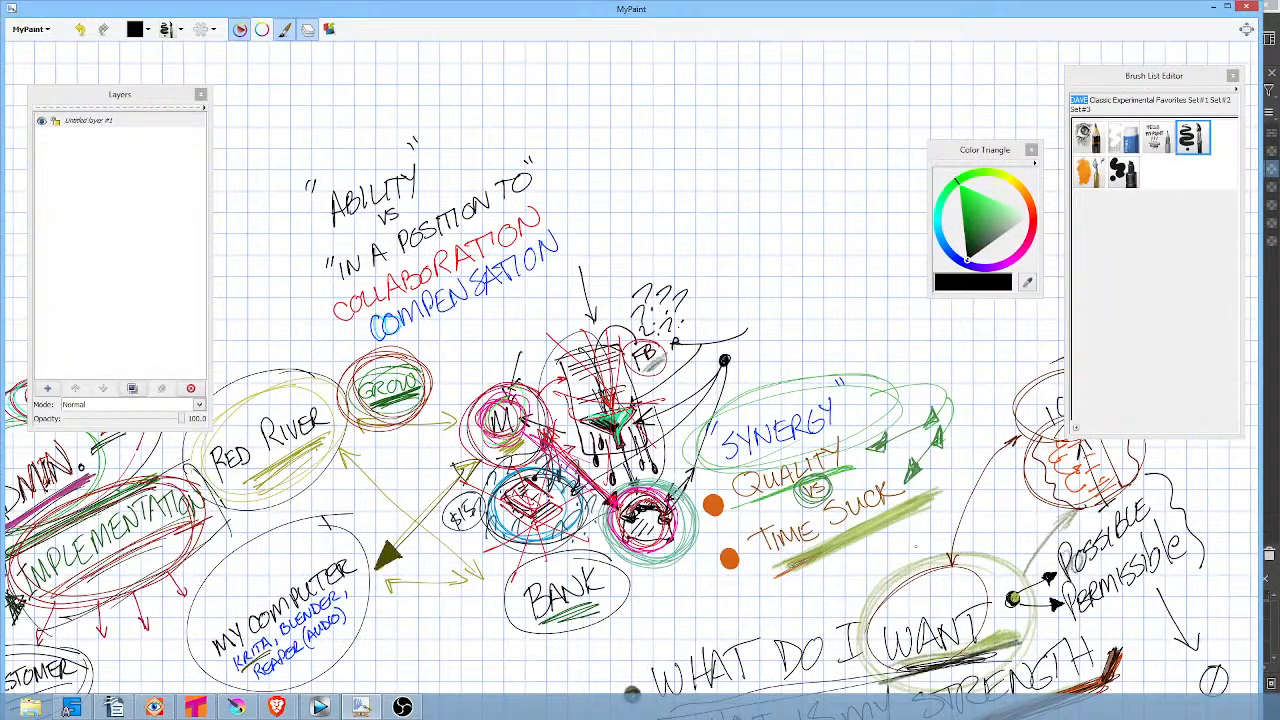
{"action": "left_click_drag", "start_coordinate": [930, 516], "coordinate": [702, 231]}
{"action": "scroll", "coordinate": [728, 229], "scroll_direction": "up", "scroll_amount": 1}
{"action": "left_click_drag", "start_coordinate": [831, 538], "coordinate": [869, 466]}
{"action": "mouse_move", "coordinate": [657, 397]}
{"action": "left_mouse_down"}
{"action": "mouse_move", "coordinate": [840, 348]}
{"action": "mouse_move", "coordinate": [829, 360]}
{"action": "left_mouse_up"}
{"action": "left_click_drag", "start_coordinate": [1012, 220], "coordinate": [958, 183]}
{"action": "left_click_drag", "start_coordinate": [690, 390], "coordinate": [856, 344]}
{"action": "left_click_drag", "start_coordinate": [736, 487], "coordinate": [990, 416]}
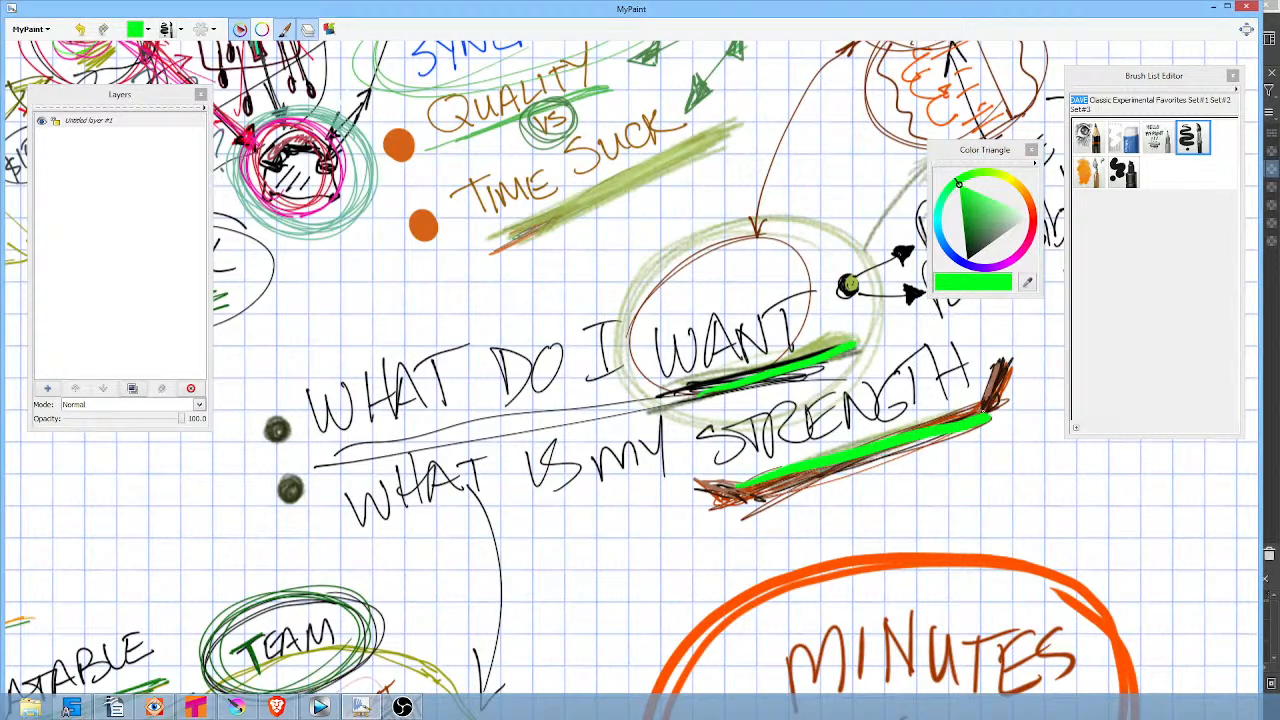
Fill the two bullet dots in front of the WANT and STRENGTH questions with bright green.
{"action": "left_click_drag", "start_coordinate": [272, 424], "coordinate": [276, 426]}
{"action": "left_click_drag", "start_coordinate": [286, 482], "coordinate": [289, 487]}
{"action": "left_click_drag", "start_coordinate": [278, 428], "coordinate": [277, 428]}
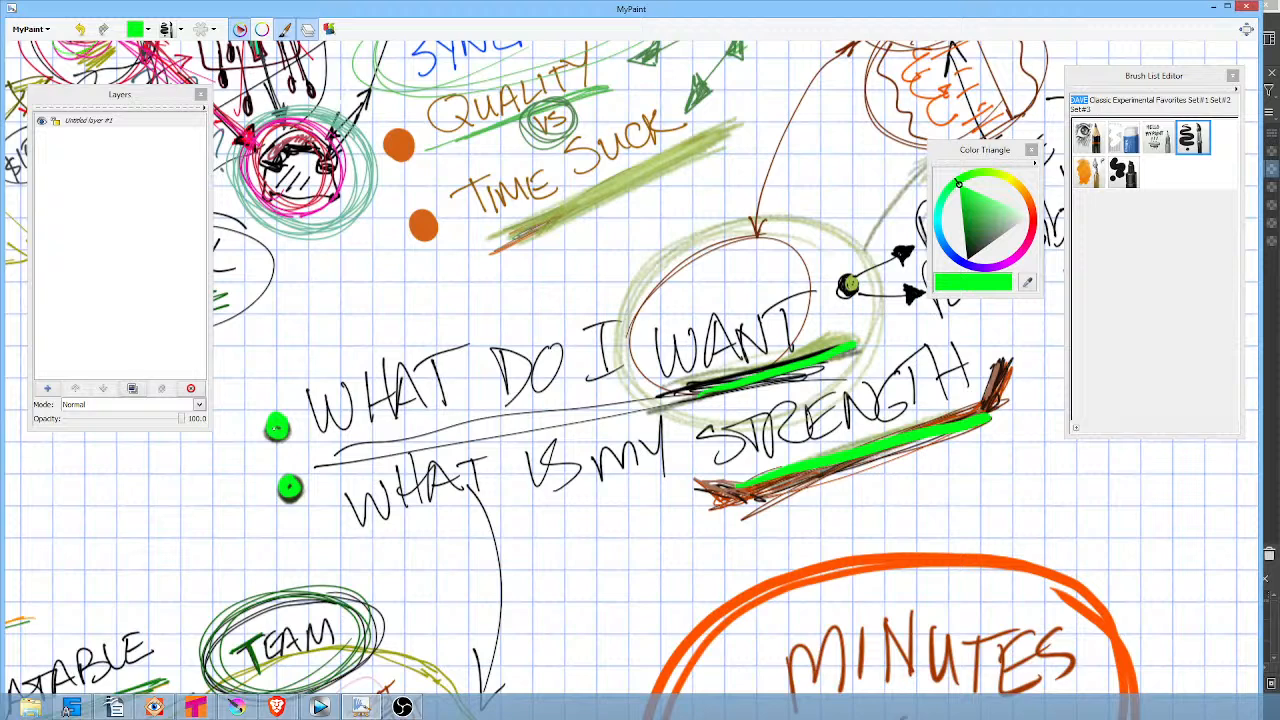
Paint over the underlines of WANT and STRENGTH with thick dark green strokes.
{"action": "left_click", "coordinate": [971, 227]}
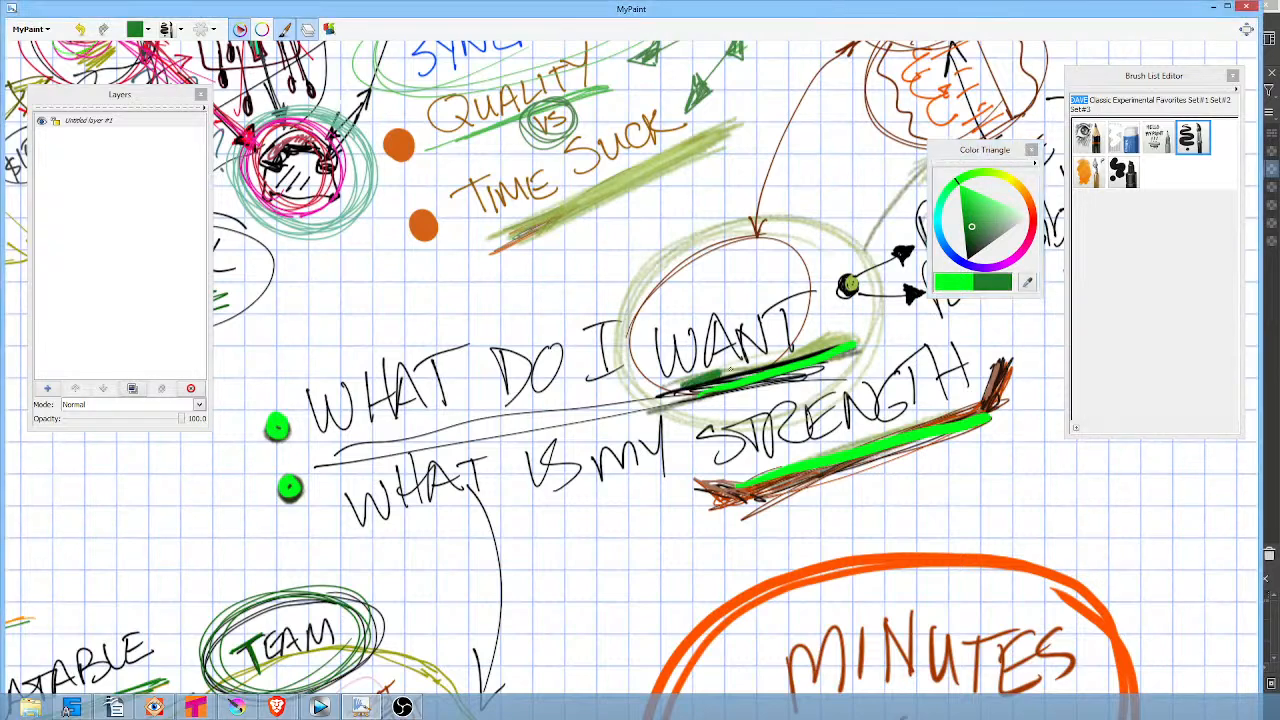
{"action": "left_click_drag", "start_coordinate": [730, 370], "coordinate": [849, 338]}
{"action": "left_click_drag", "start_coordinate": [698, 391], "coordinate": [872, 338]}
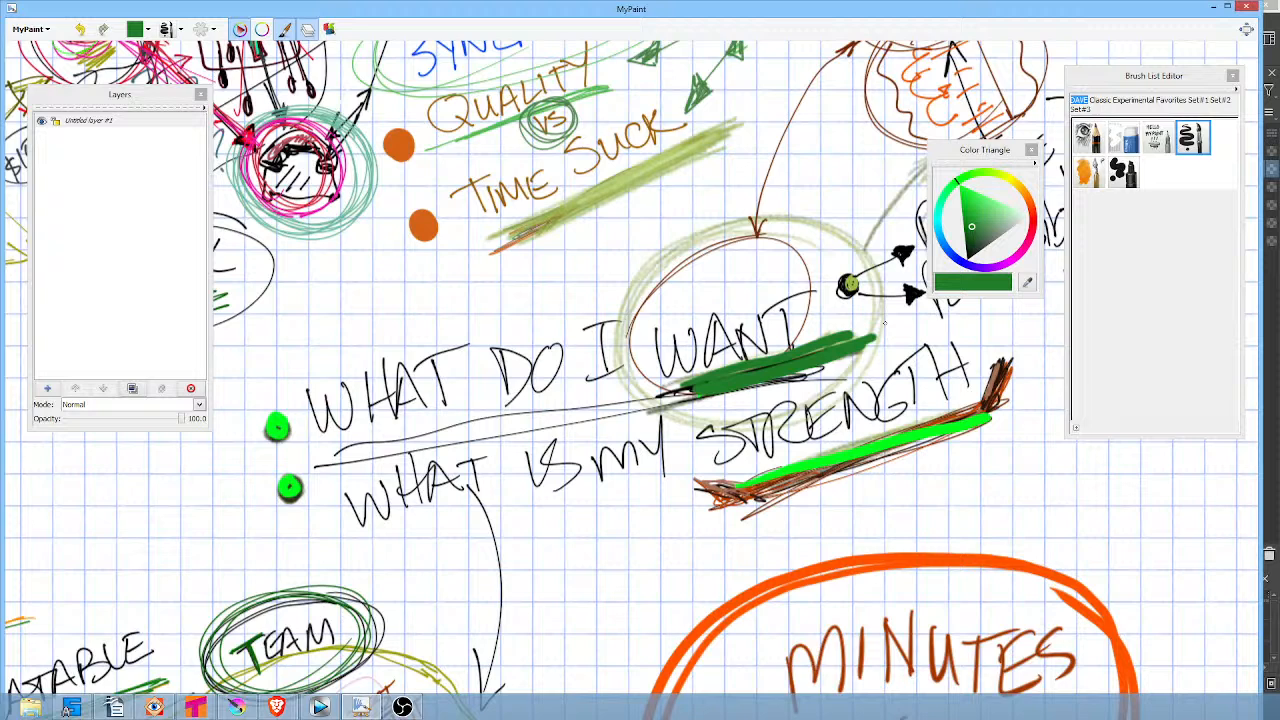
{"action": "left_click_drag", "start_coordinate": [740, 488], "coordinate": [990, 416]}
{"action": "mouse_move", "coordinate": [990, 420]}
{"action": "left_mouse_down"}
{"action": "mouse_move", "coordinate": [755, 486]}
{"action": "mouse_move", "coordinate": [952, 423]}
{"action": "mouse_move", "coordinate": [826, 468]}
{"action": "left_mouse_up"}
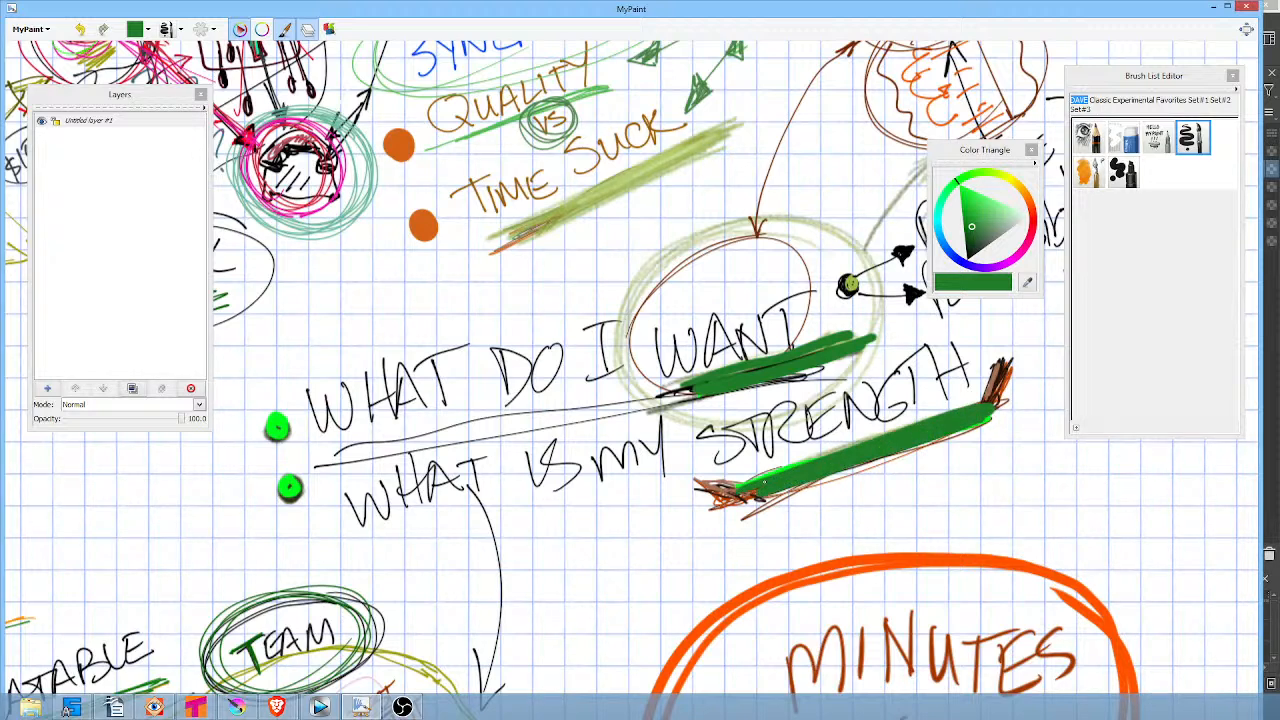
Draw two dark green arrows, one pointing at the X circle from above and one at the Y circle from below.
{"action": "left_click_drag", "start_coordinate": [1081, 539], "coordinate": [732, 91]}
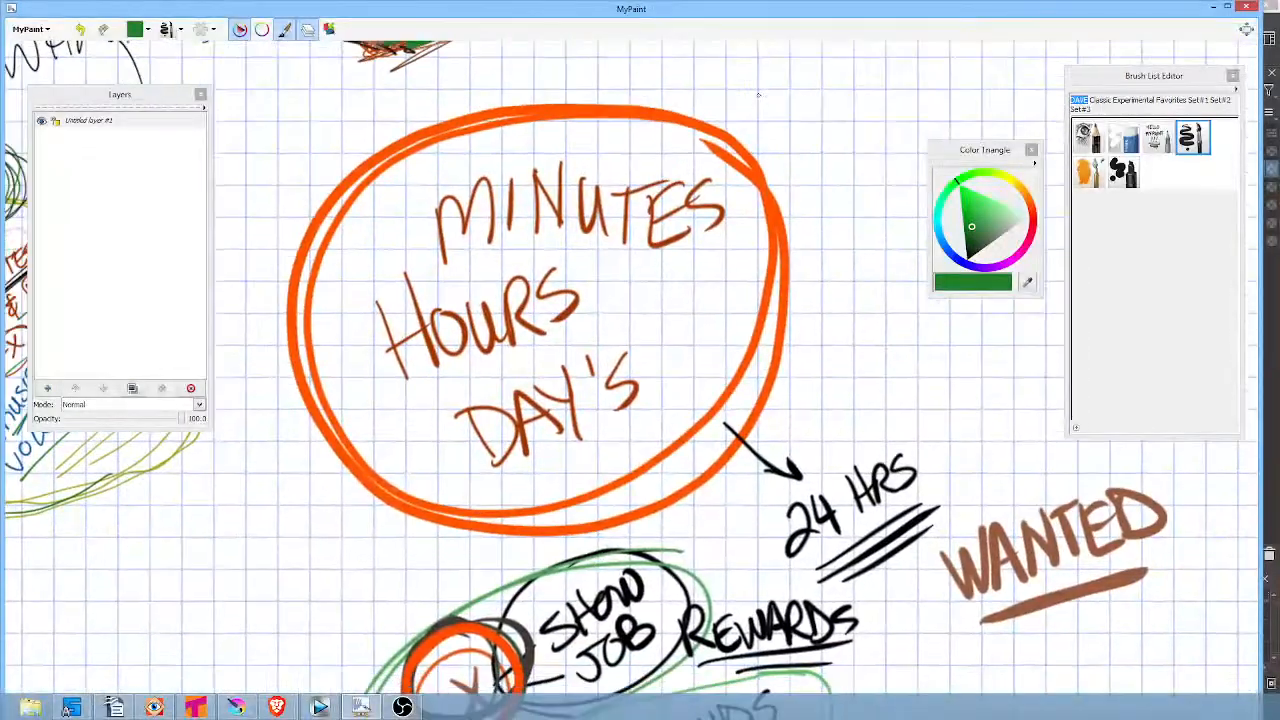
{"action": "left_click_drag", "start_coordinate": [898, 632], "coordinate": [908, 370]}
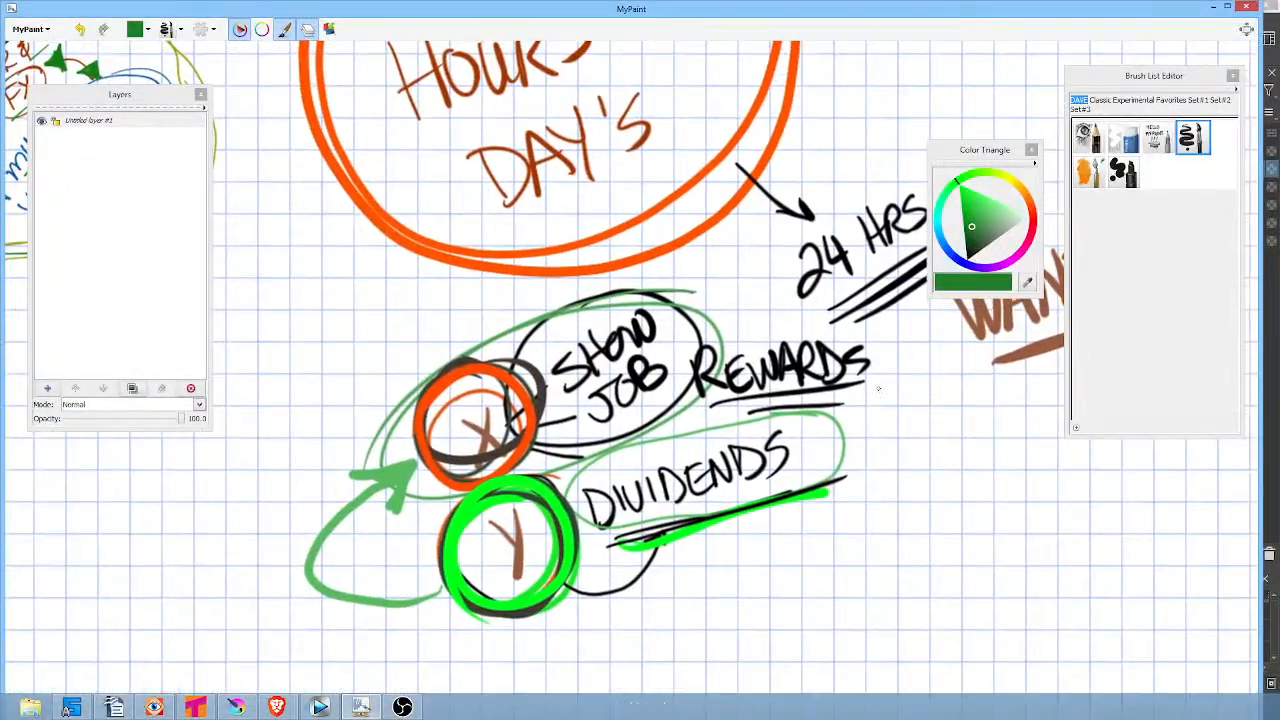
{"action": "mouse_move", "coordinate": [360, 321]}
{"action": "left_mouse_down"}
{"action": "mouse_move", "coordinate": [425, 371]}
{"action": "mouse_move", "coordinate": [404, 371]}
{"action": "mouse_move", "coordinate": [436, 348]}
{"action": "left_mouse_up"}
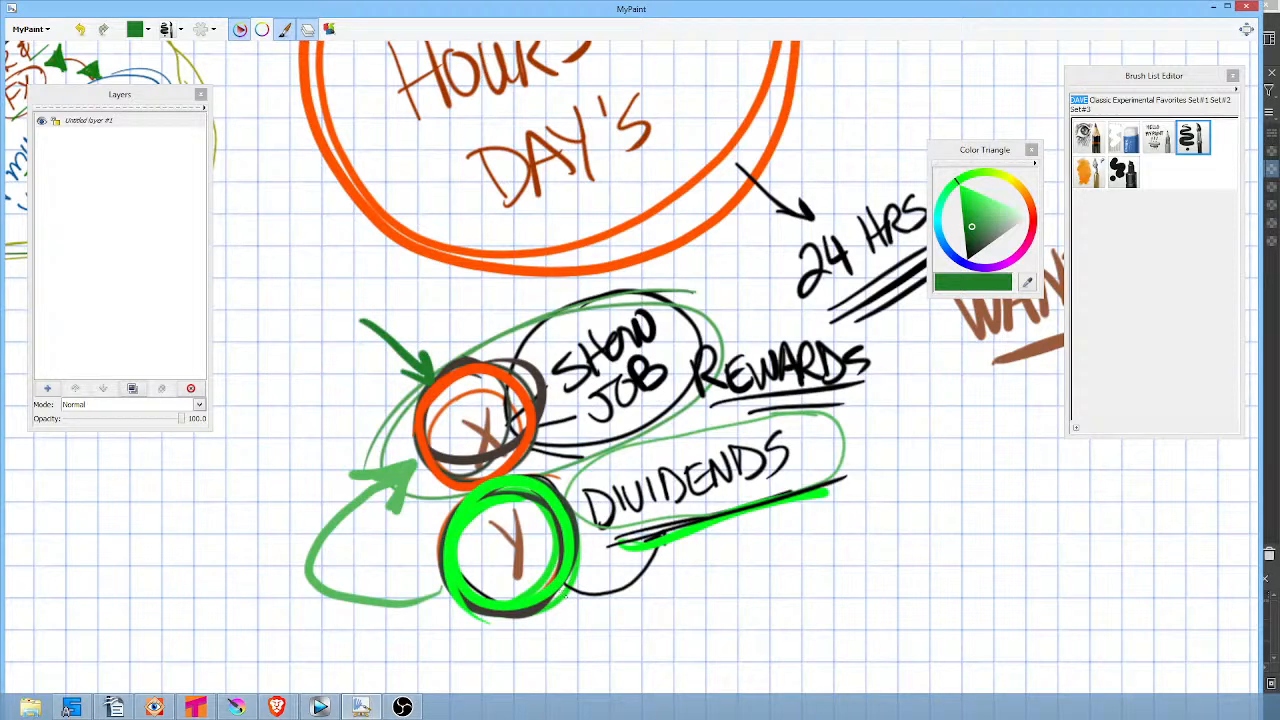
{"action": "mouse_move", "coordinate": [551, 608]}
{"action": "left_mouse_down"}
{"action": "mouse_move", "coordinate": [557, 648]}
{"action": "mouse_move", "coordinate": [584, 616]}
{"action": "left_mouse_up"}
{"action": "left_click_drag", "start_coordinate": [552, 610], "coordinate": [615, 665]}
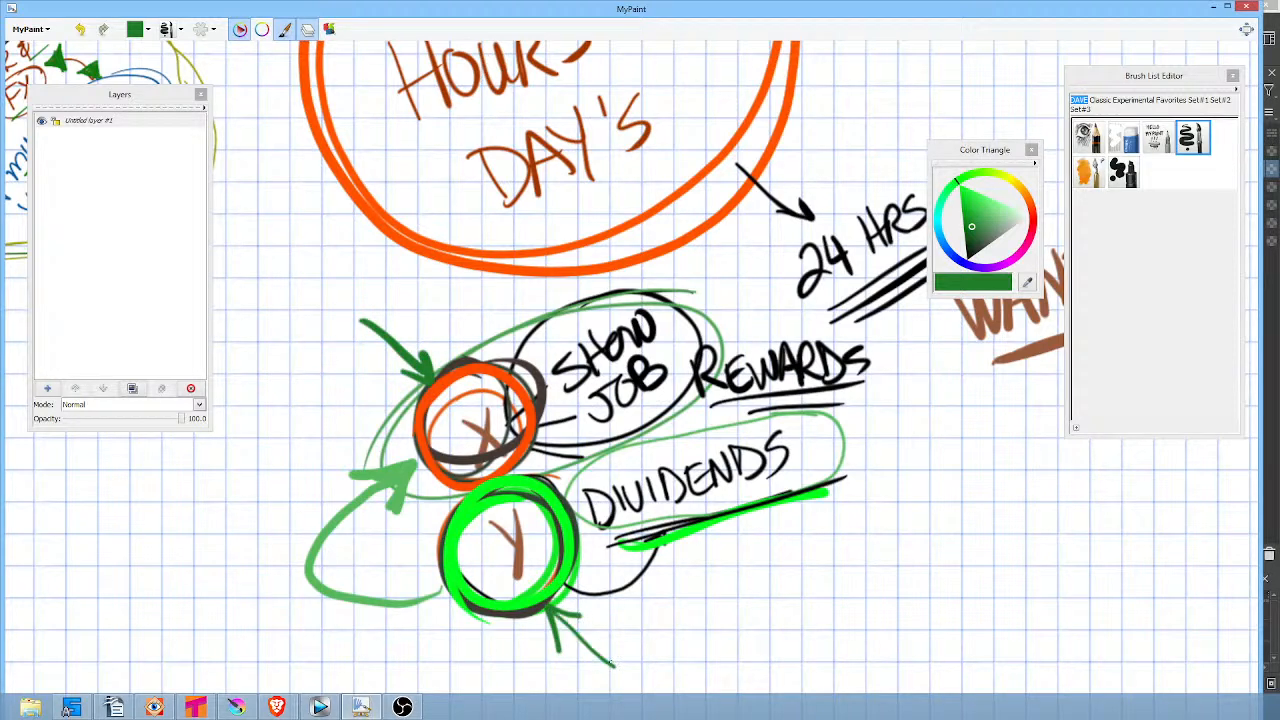
Draw two more dark green arrows pointing up at the underside of the Y circle.
{"action": "left_click_drag", "start_coordinate": [482, 640], "coordinate": [504, 614]}
{"action": "mouse_move", "coordinate": [504, 614]}
{"action": "left_mouse_down"}
{"action": "mouse_move", "coordinate": [516, 642]}
{"action": "mouse_move", "coordinate": [500, 670]}
{"action": "left_mouse_up"}
{"action": "left_click_drag", "start_coordinate": [438, 604], "coordinate": [466, 636]}
{"action": "left_click_drag", "start_coordinate": [464, 604], "coordinate": [424, 654]}
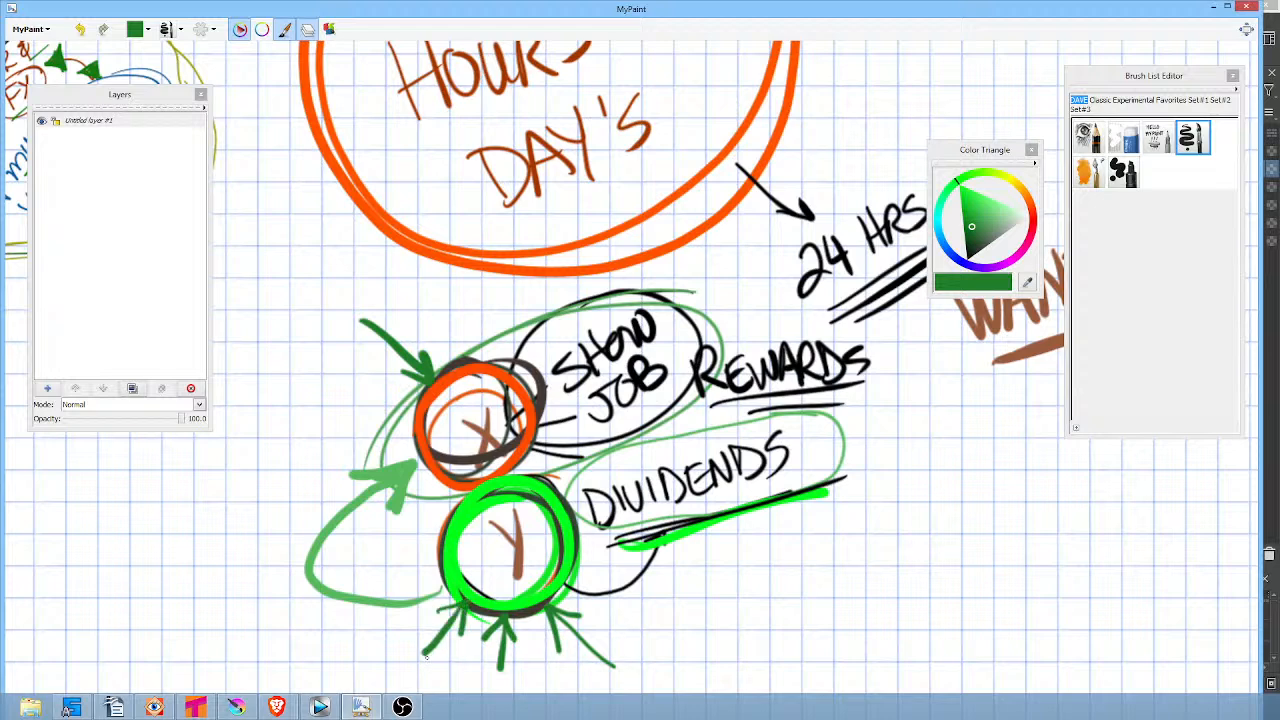
Write LONG in dark green beside the loop around SHOW JOB and INSTANT below the DIVIDENDS underline.
{"action": "left_click_drag", "start_coordinate": [706, 288], "coordinate": [716, 312]}
{"action": "left_click_drag", "start_coordinate": [726, 284], "coordinate": [748, 270]}
{"action": "left_click_drag", "start_coordinate": [764, 262], "coordinate": [756, 284]}
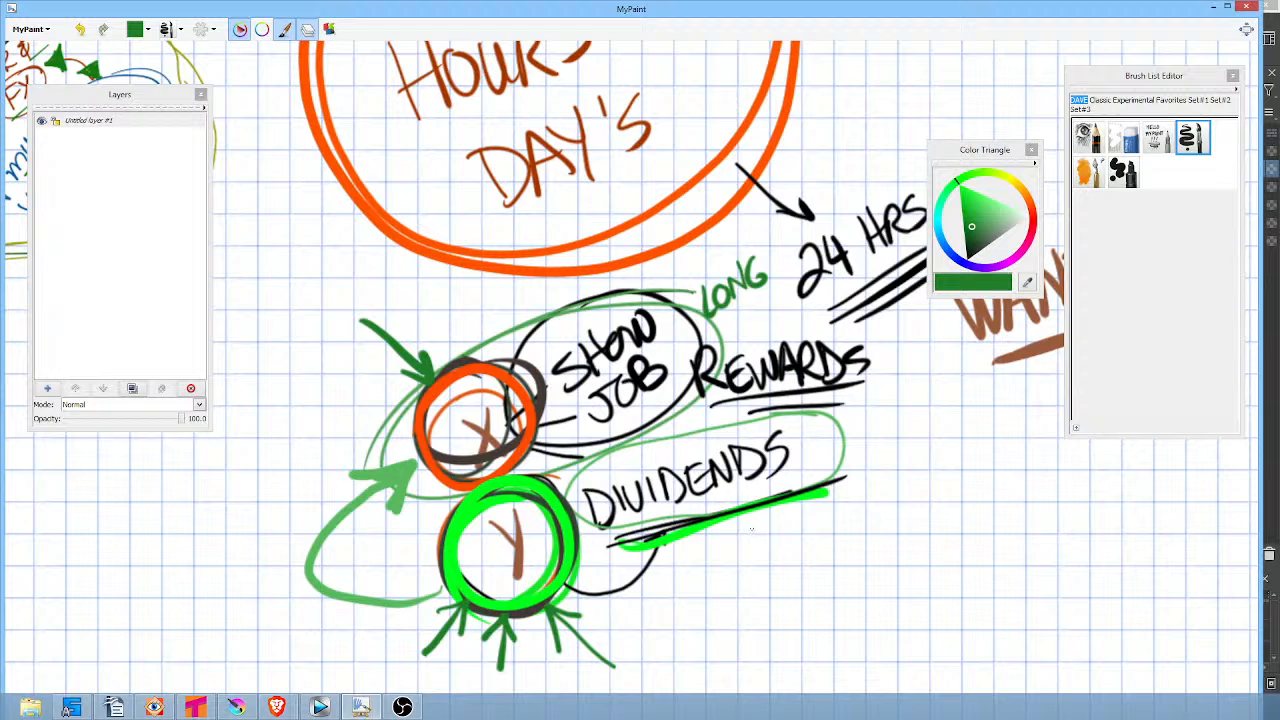
{"action": "mouse_move", "coordinate": [755, 527]}
{"action": "left_mouse_down"}
{"action": "mouse_move", "coordinate": [758, 556]}
{"action": "mouse_move", "coordinate": [790, 522]}
{"action": "mouse_move", "coordinate": [798, 540]}
{"action": "mouse_move", "coordinate": [824, 540]}
{"action": "left_mouse_up"}
{"action": "mouse_move", "coordinate": [808, 508]}
{"action": "left_mouse_down"}
{"action": "mouse_move", "coordinate": [829, 498]}
{"action": "mouse_move", "coordinate": [856, 516]}
{"action": "mouse_move", "coordinate": [870, 484]}
{"action": "mouse_move", "coordinate": [878, 502]}
{"action": "left_mouse_up"}
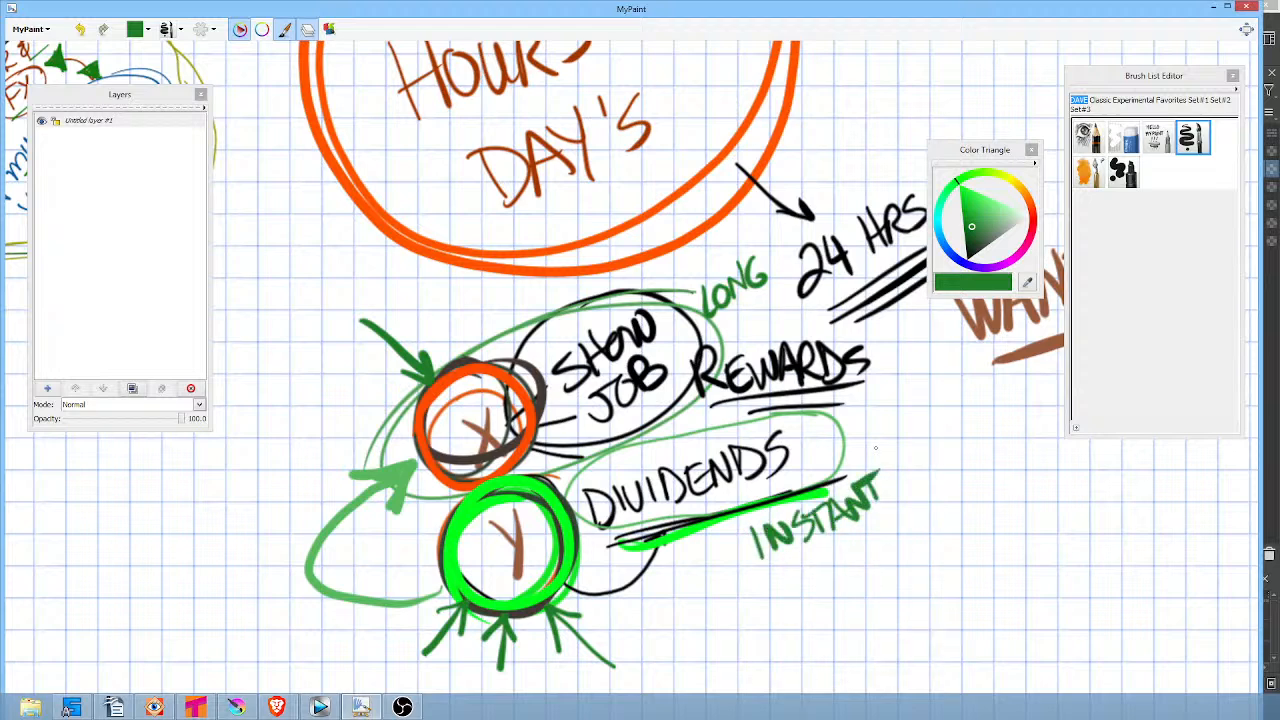
Add a dark green arrowhead at the Y end of the curved green arrow and fill its X-end arrowhead dark green.
{"action": "left_click_drag", "start_coordinate": [421, 385], "coordinate": [415, 441]}
{"action": "left_click_drag", "start_coordinate": [398, 558], "coordinate": [438, 597]}
{"action": "mouse_move", "coordinate": [388, 488]}
{"action": "left_mouse_down"}
{"action": "mouse_move", "coordinate": [339, 595]}
{"action": "mouse_move", "coordinate": [438, 598]}
{"action": "left_mouse_up"}
{"action": "left_click_drag", "start_coordinate": [392, 560], "coordinate": [438, 596]}
{"action": "left_click_drag", "start_coordinate": [440, 598], "coordinate": [393, 622]}
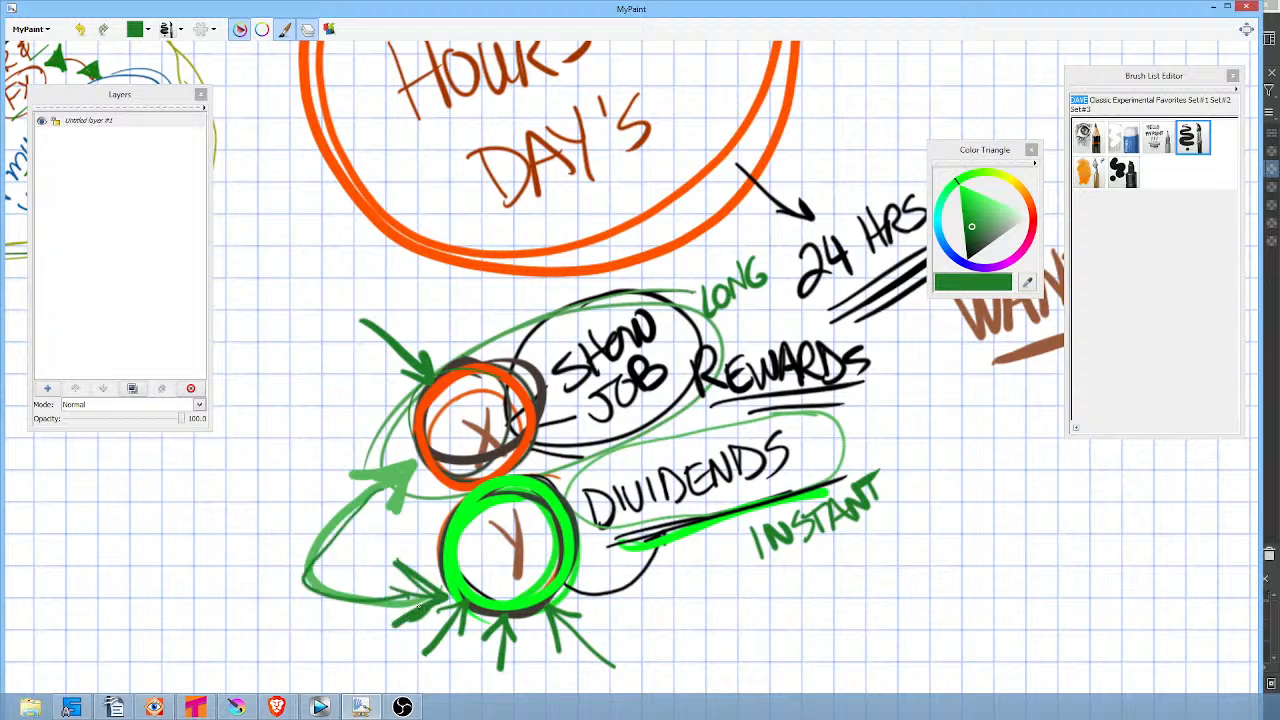
{"action": "mouse_move", "coordinate": [392, 461]}
{"action": "left_mouse_down"}
{"action": "mouse_move", "coordinate": [352, 478]}
{"action": "mouse_move", "coordinate": [398, 515]}
{"action": "mouse_move", "coordinate": [372, 470]}
{"action": "mouse_move", "coordinate": [402, 460]}
{"action": "mouse_move", "coordinate": [396, 496]}
{"action": "left_mouse_up"}
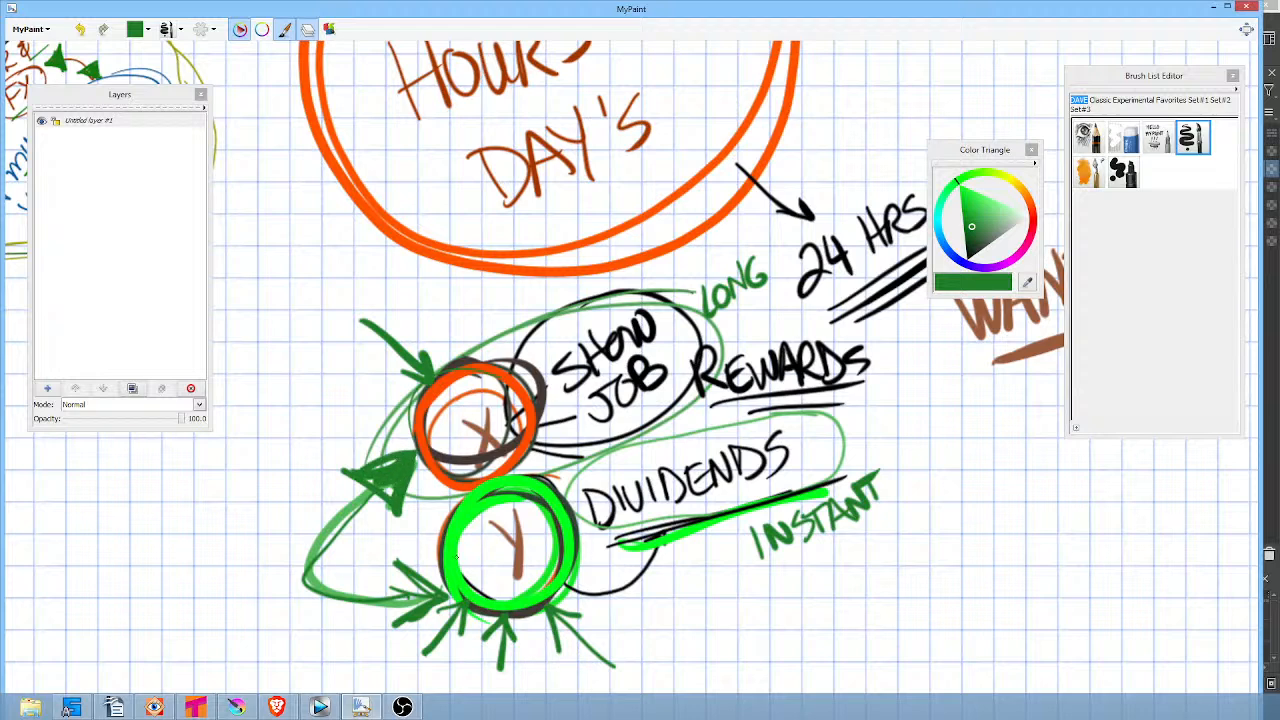
Trace dark green rings over the X and Y circles.
{"action": "mouse_move", "coordinate": [472, 502]}
{"action": "left_mouse_down"}
{"action": "mouse_move", "coordinate": [544, 494]}
{"action": "mouse_move", "coordinate": [556, 574]}
{"action": "left_mouse_up"}
{"action": "mouse_move", "coordinate": [502, 386]}
{"action": "left_mouse_down"}
{"action": "mouse_move", "coordinate": [523, 459]}
{"action": "mouse_move", "coordinate": [444, 384]}
{"action": "left_mouse_up"}
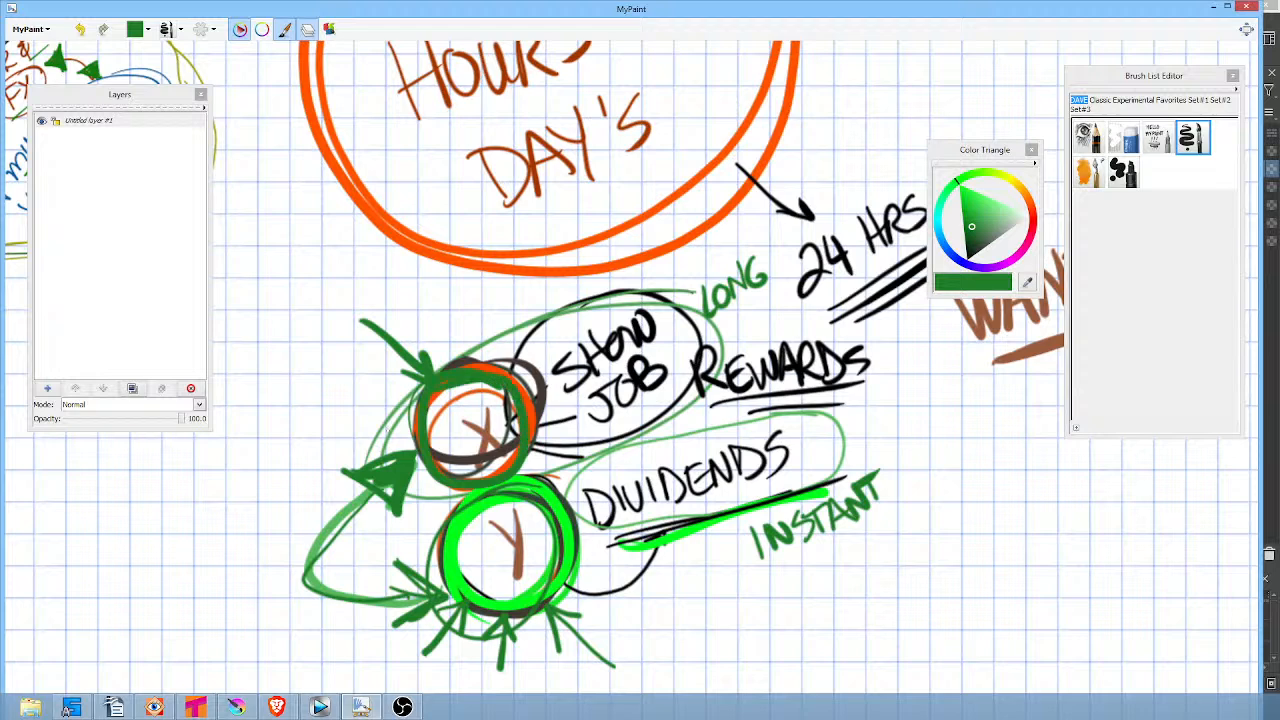
{"action": "mouse_move", "coordinate": [458, 496]}
{"action": "left_mouse_down"}
{"action": "mouse_move", "coordinate": [544, 508]}
{"action": "mouse_move", "coordinate": [470, 490]}
{"action": "left_mouse_up"}
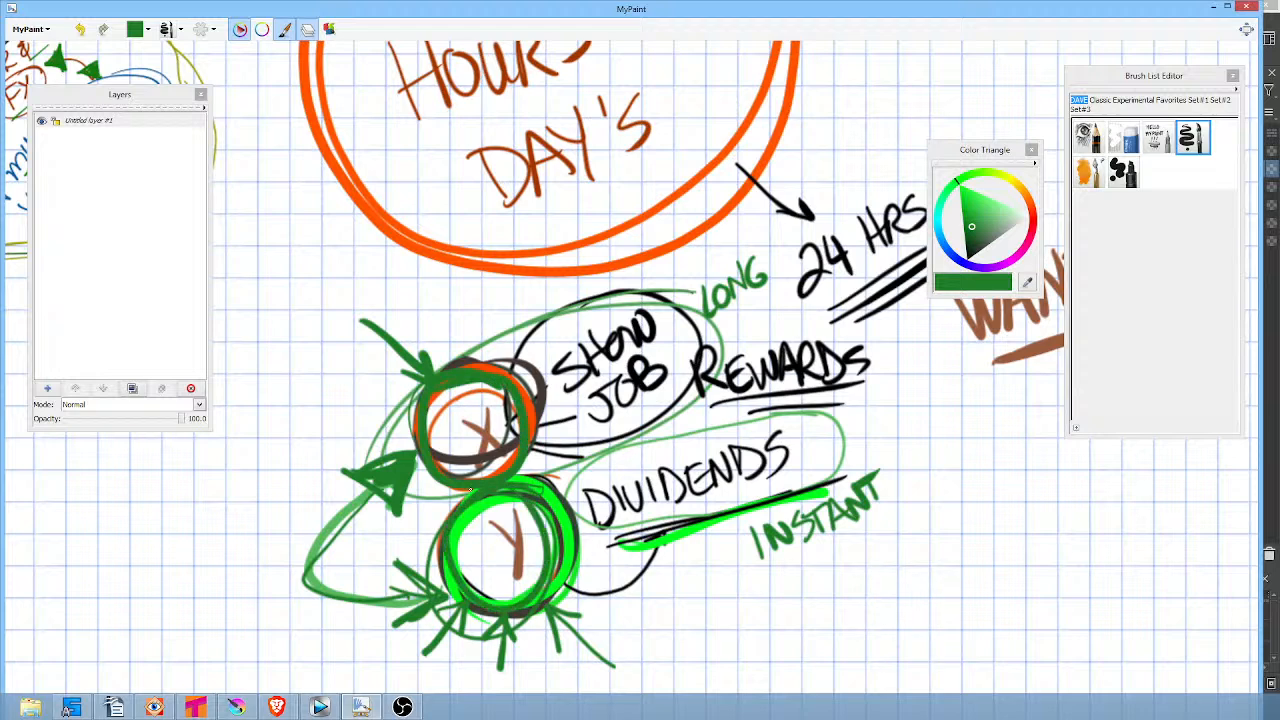
Outline the Y circle, DIVIDENDS and INSTANT together in purple and draw a large curved purple arrow from the outline to the X circle.
{"action": "left_click_drag", "start_coordinate": [701, 510], "coordinate": [807, 436]}
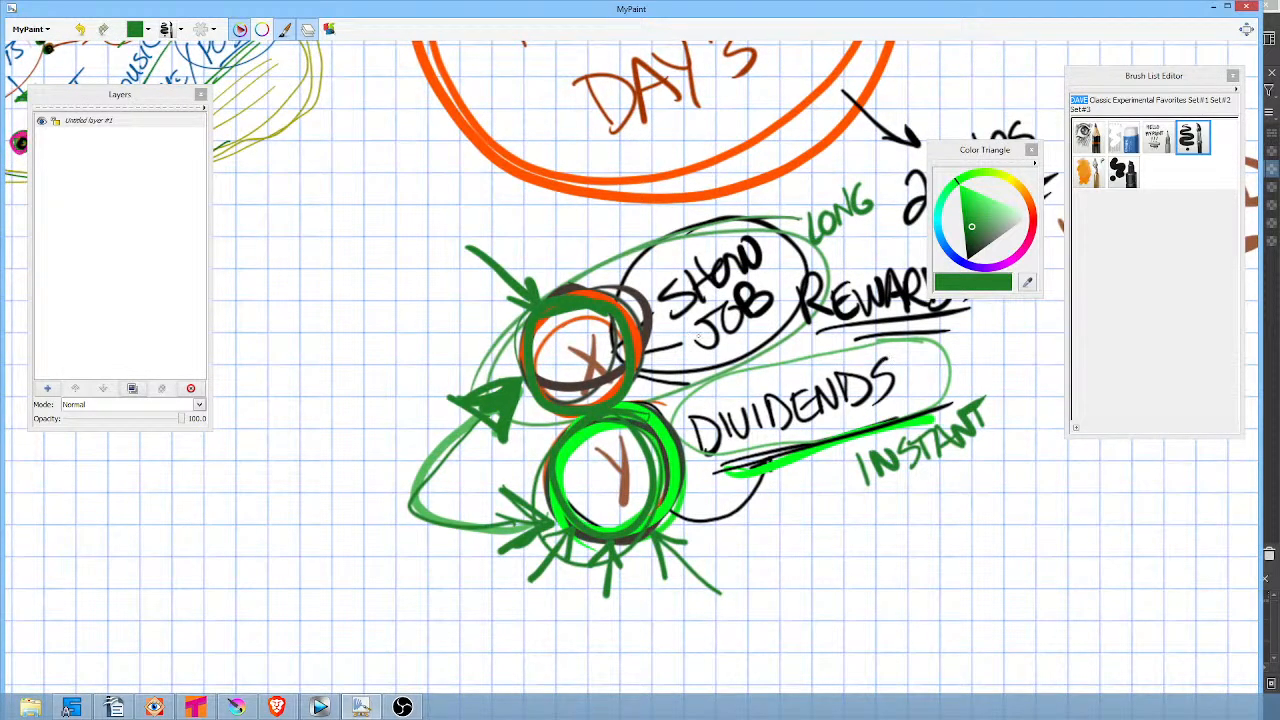
{"action": "left_click_drag", "start_coordinate": [984, 211], "coordinate": [983, 221]}
{"action": "left_click", "coordinate": [1011, 268]}
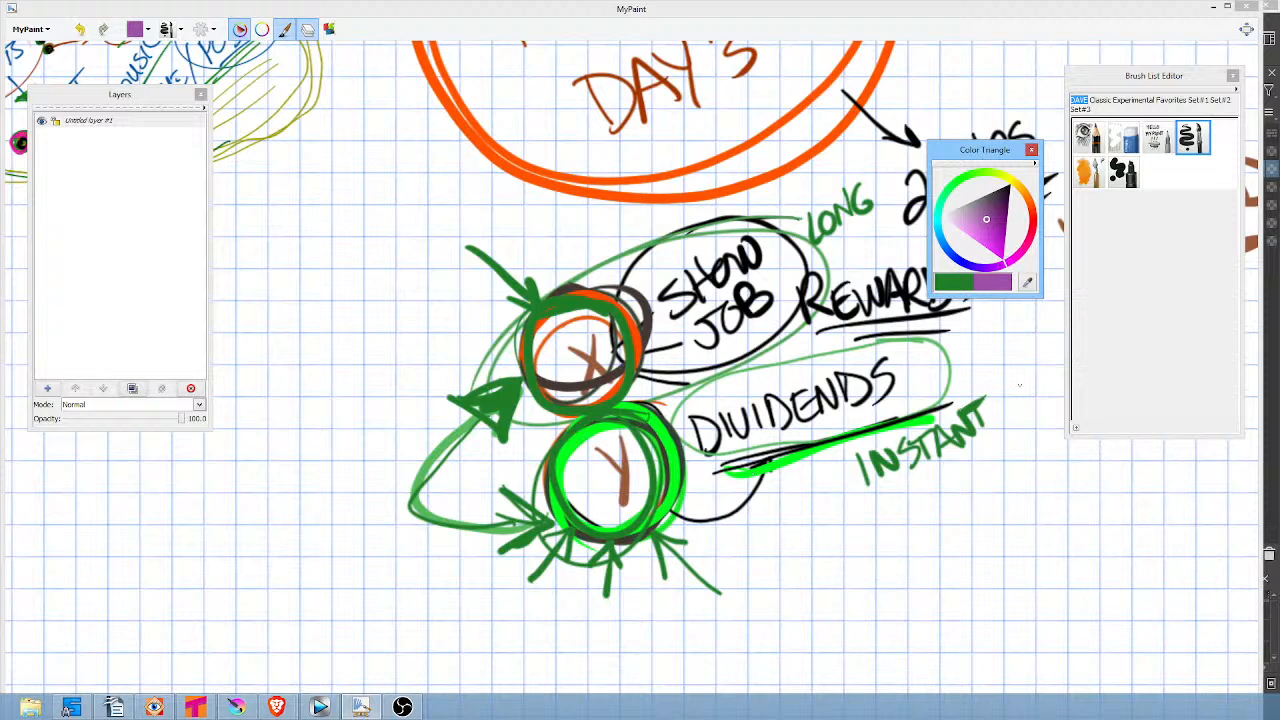
{"action": "mouse_move", "coordinate": [1019, 385]}
{"action": "left_mouse_down"}
{"action": "mouse_move", "coordinate": [1004, 343]}
{"action": "mouse_move", "coordinate": [860, 331]}
{"action": "mouse_move", "coordinate": [603, 406]}
{"action": "mouse_move", "coordinate": [543, 432]}
{"action": "mouse_move", "coordinate": [513, 479]}
{"action": "mouse_move", "coordinate": [525, 532]}
{"action": "mouse_move", "coordinate": [620, 580]}
{"action": "mouse_move", "coordinate": [868, 575]}
{"action": "mouse_move", "coordinate": [966, 519]}
{"action": "mouse_move", "coordinate": [1018, 467]}
{"action": "mouse_move", "coordinate": [1023, 399]}
{"action": "mouse_move", "coordinate": [991, 346]}
{"action": "mouse_move", "coordinate": [936, 332]}
{"action": "mouse_move", "coordinate": [838, 337]}
{"action": "mouse_move", "coordinate": [598, 405]}
{"action": "mouse_move", "coordinate": [526, 472]}
{"action": "left_mouse_up"}
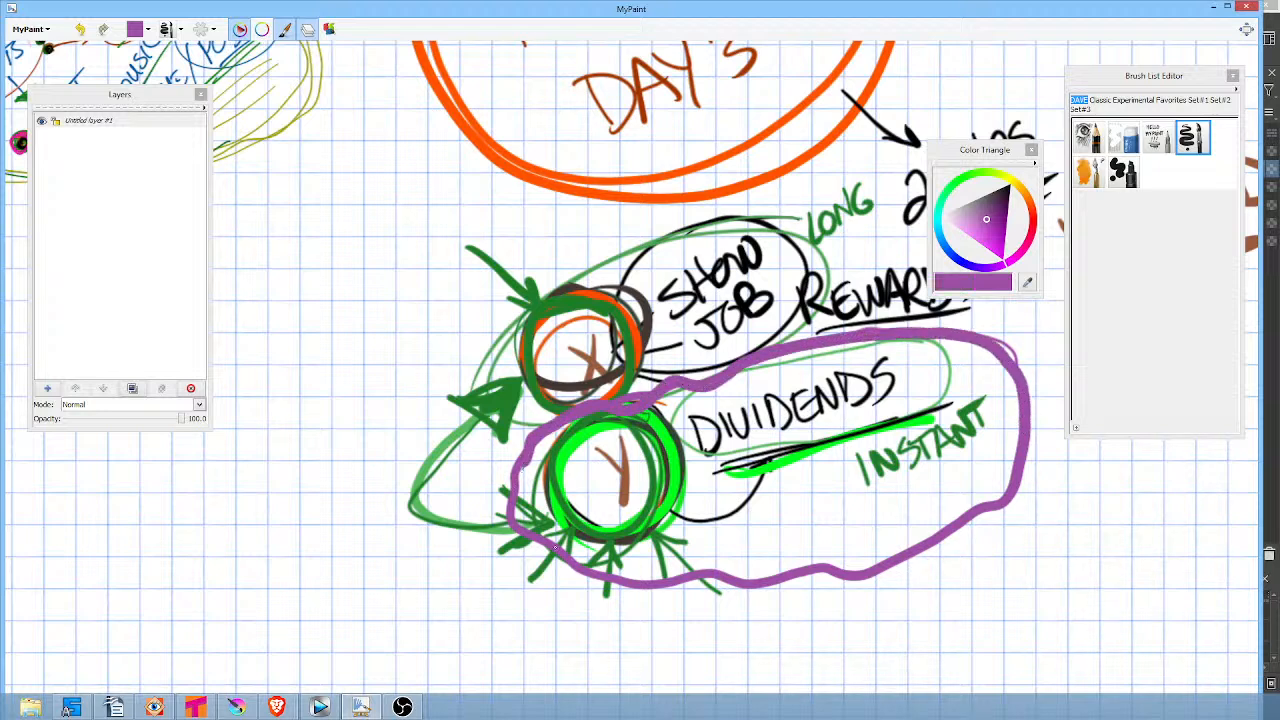
{"action": "mouse_move", "coordinate": [554, 546]}
{"action": "left_mouse_down"}
{"action": "mouse_move", "coordinate": [277, 457]}
{"action": "mouse_move", "coordinate": [523, 284]}
{"action": "mouse_move", "coordinate": [512, 256]}
{"action": "mouse_move", "coordinate": [543, 289]}
{"action": "mouse_move", "coordinate": [515, 240]}
{"action": "mouse_move", "coordinate": [530, 268]}
{"action": "left_mouse_up"}
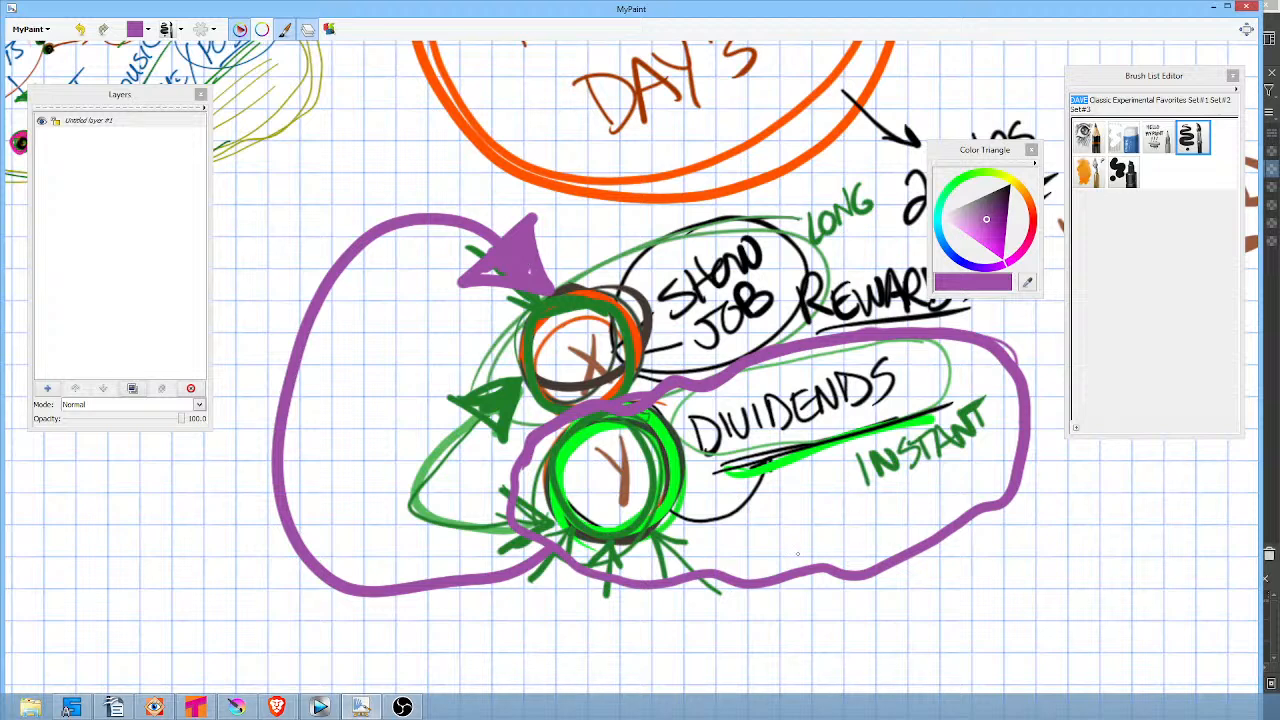
Write NUMBERS in black with a double underline below the purple outline, and draw a filled-head arrow from it towards INSTANT.
{"action": "left_click", "coordinate": [1010, 185]}
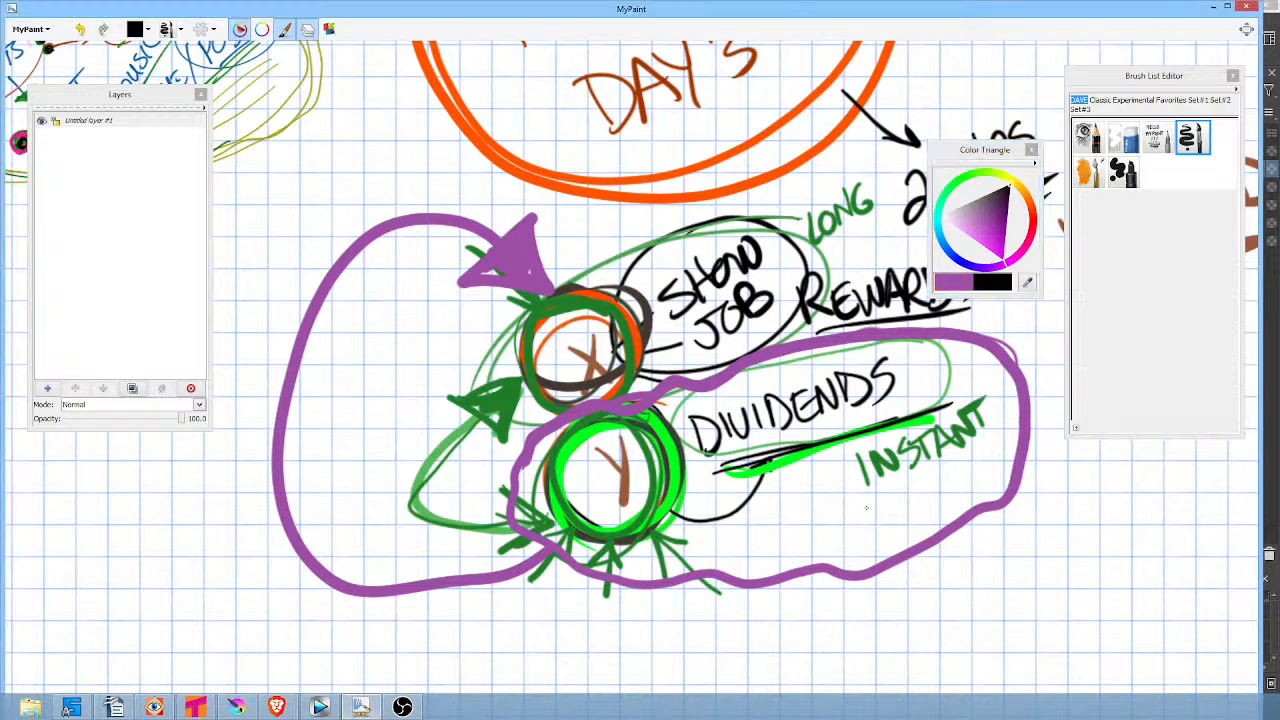
{"action": "left_click_drag", "start_coordinate": [867, 511], "coordinate": [860, 580]}
{"action": "mouse_move", "coordinate": [868, 514]}
{"action": "left_mouse_down"}
{"action": "mouse_move", "coordinate": [932, 530]}
{"action": "mouse_move", "coordinate": [952, 607]}
{"action": "mouse_move", "coordinate": [993, 637]}
{"action": "mouse_move", "coordinate": [1022, 618]}
{"action": "mouse_move", "coordinate": [1025, 556]}
{"action": "mouse_move", "coordinate": [1055, 527]}
{"action": "mouse_move", "coordinate": [1081, 574]}
{"action": "mouse_move", "coordinate": [1119, 496]}
{"action": "mouse_move", "coordinate": [1168, 522]}
{"action": "left_mouse_up"}
{"action": "mouse_move", "coordinate": [1200, 478]}
{"action": "left_mouse_down"}
{"action": "mouse_move", "coordinate": [1160, 532]}
{"action": "mouse_move", "coordinate": [1002, 672]}
{"action": "left_mouse_up"}
{"action": "mouse_move", "coordinate": [1166, 566]}
{"action": "left_mouse_down"}
{"action": "mouse_move", "coordinate": [1038, 662]}
{"action": "mouse_move", "coordinate": [1204, 549]}
{"action": "left_mouse_up"}
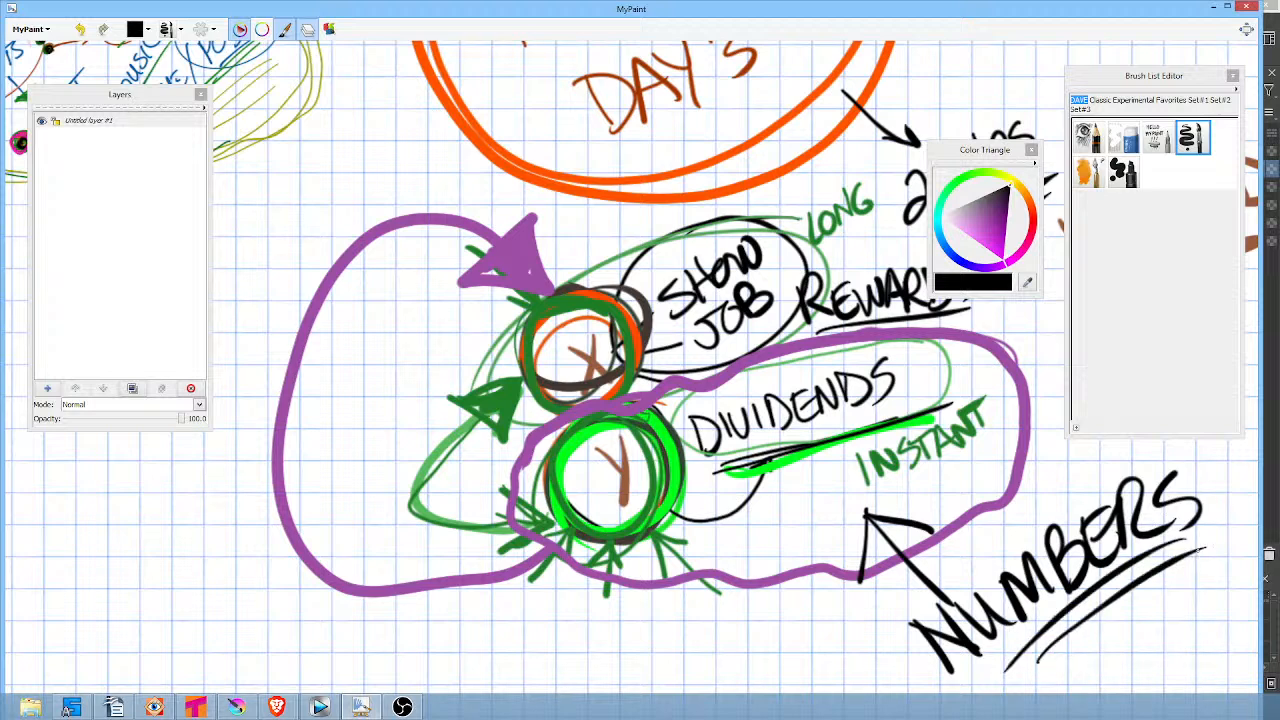
{"action": "mouse_move", "coordinate": [868, 520]}
{"action": "left_mouse_down"}
{"action": "mouse_move", "coordinate": [878, 552]}
{"action": "mouse_move", "coordinate": [918, 538]}
{"action": "mouse_move", "coordinate": [880, 552]}
{"action": "mouse_move", "coordinate": [870, 526]}
{"action": "mouse_move", "coordinate": [936, 526]}
{"action": "mouse_move", "coordinate": [914, 544]}
{"action": "mouse_move", "coordinate": [944, 532]}
{"action": "left_mouse_up"}
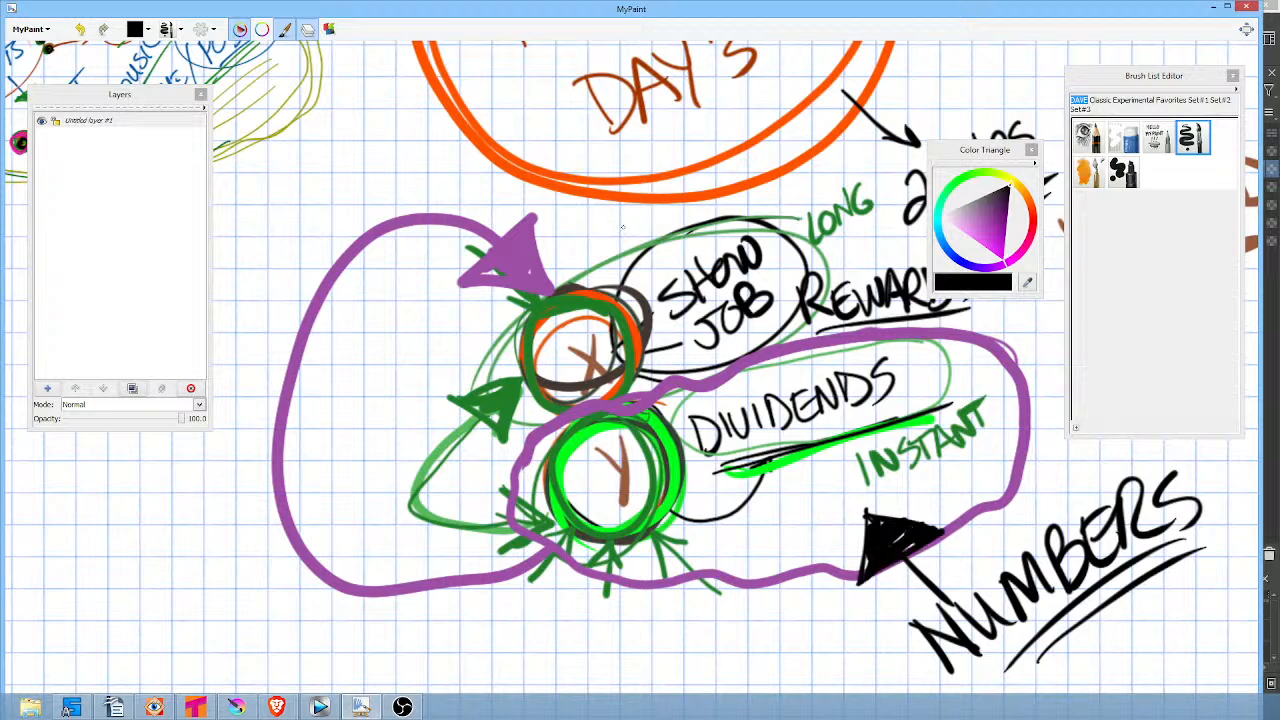
Draw a thick black upward arrow below DIVIDENDS, at the lower edge of the purple outline.
{"action": "mouse_move", "coordinate": [626, 312]}
{"action": "left_mouse_down"}
{"action": "mouse_move", "coordinate": [682, 326]}
{"action": "mouse_move", "coordinate": [804, 311]}
{"action": "mouse_move", "coordinate": [758, 294]}
{"action": "mouse_move", "coordinate": [744, 304]}
{"action": "left_mouse_up"}
{"action": "mouse_move", "coordinate": [924, 385]}
{"action": "left_mouse_down"}
{"action": "mouse_move", "coordinate": [804, 401]}
{"action": "mouse_move", "coordinate": [766, 316]}
{"action": "left_mouse_up"}
{"action": "mouse_move", "coordinate": [710, 470]}
{"action": "left_mouse_down"}
{"action": "mouse_move", "coordinate": [740, 434]}
{"action": "mouse_move", "coordinate": [762, 464]}
{"action": "left_mouse_up"}
{"action": "left_click_drag", "start_coordinate": [738, 440], "coordinate": [736, 533]}
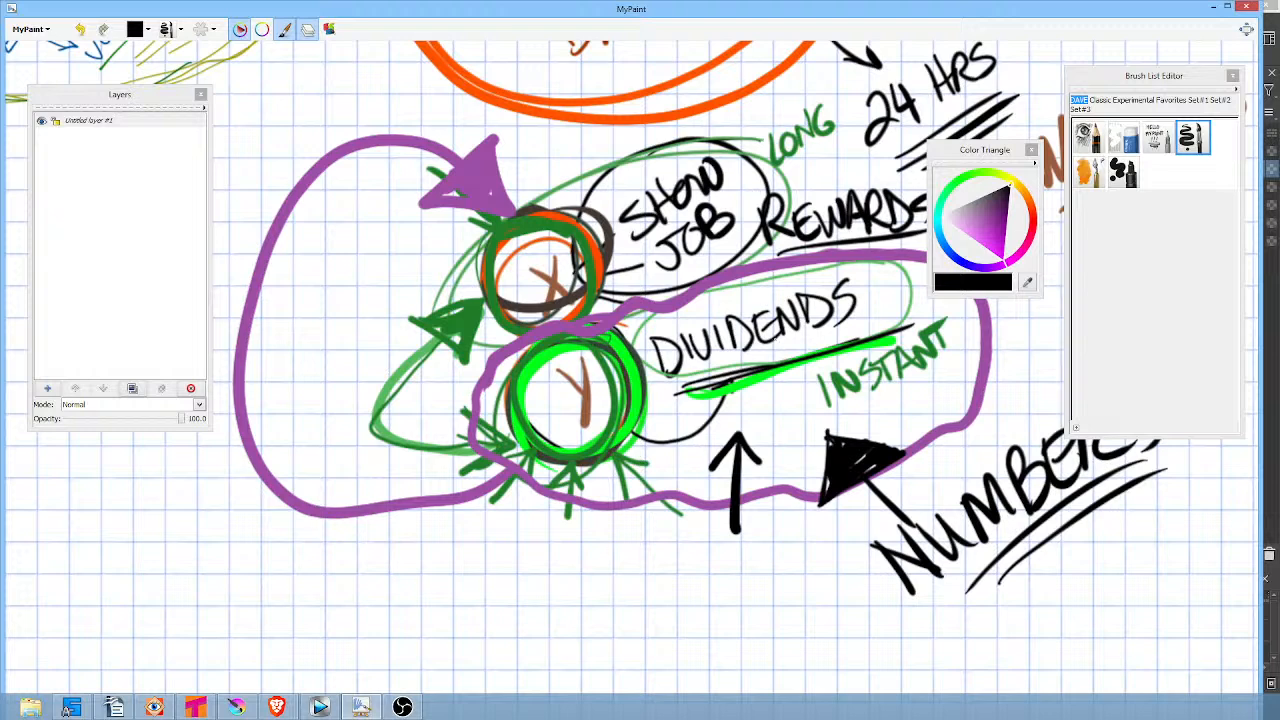
Thicken the underline of DIVIDENDS with black strokes and run a magenta stroke along it.
{"action": "left_click_drag", "start_coordinate": [652, 400], "coordinate": [818, 346]}
{"action": "left_click_drag", "start_coordinate": [690, 404], "coordinate": [853, 340]}
{"action": "left_click_drag", "start_coordinate": [680, 396], "coordinate": [880, 316]}
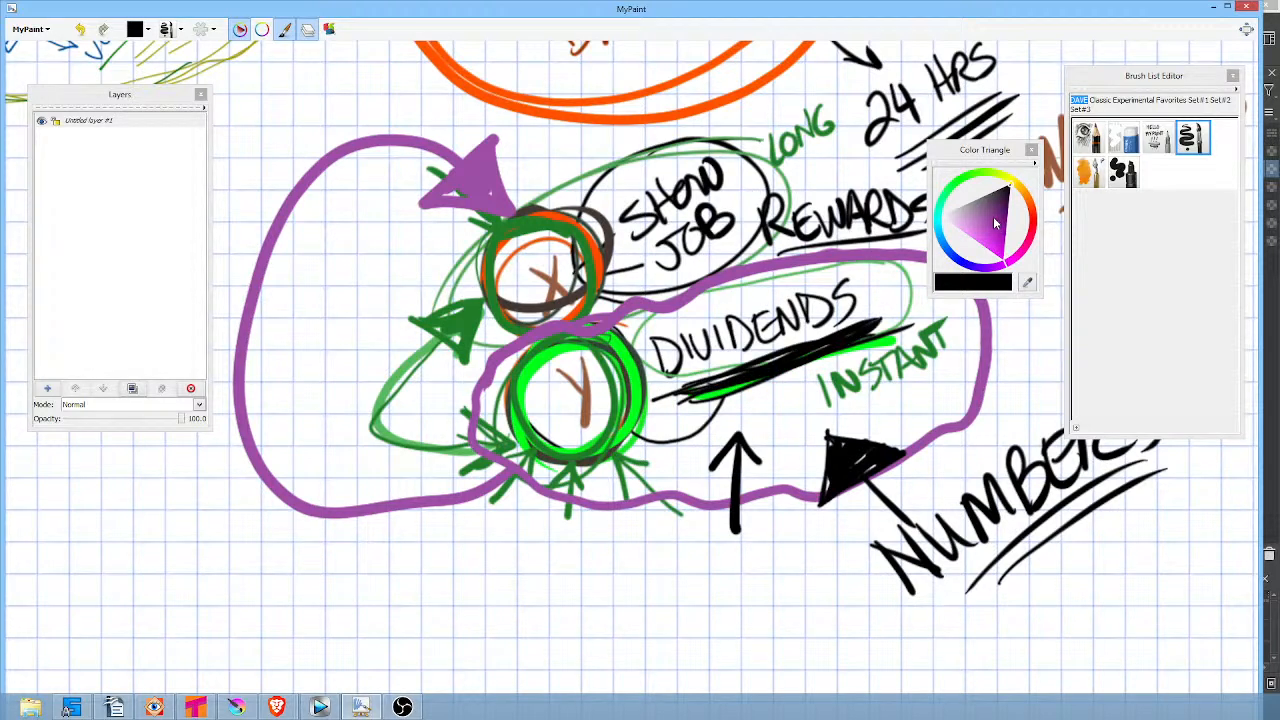
{"action": "left_click_drag", "start_coordinate": [994, 219], "coordinate": [1005, 260]}
{"action": "left_click_drag", "start_coordinate": [702, 390], "coordinate": [882, 341]}
Write HAPPY in magenta with a double underline below the Y circle and draw a curved, filled-head magenta arrow from it to the X circle.
{"action": "left_click_drag", "start_coordinate": [530, 544], "coordinate": [538, 604]}
{"action": "left_click_drag", "start_coordinate": [544, 535], "coordinate": [548, 600]}
{"action": "left_click_drag", "start_coordinate": [536, 578], "coordinate": [586, 598]}
{"action": "mouse_move", "coordinate": [561, 577]}
{"action": "left_mouse_down"}
{"action": "mouse_move", "coordinate": [581, 575]}
{"action": "mouse_move", "coordinate": [600, 605]}
{"action": "left_mouse_up"}
{"action": "mouse_move", "coordinate": [595, 536]}
{"action": "left_mouse_down"}
{"action": "mouse_move", "coordinate": [600, 572]}
{"action": "mouse_move", "coordinate": [628, 605]}
{"action": "left_mouse_up"}
{"action": "mouse_move", "coordinate": [622, 534]}
{"action": "left_mouse_down"}
{"action": "mouse_move", "coordinate": [628, 572]}
{"action": "mouse_move", "coordinate": [658, 570]}
{"action": "left_mouse_up"}
{"action": "left_click_drag", "start_coordinate": [670, 528], "coordinate": [660, 604]}
{"action": "left_click_drag", "start_coordinate": [528, 618], "coordinate": [675, 612]}
{"action": "left_click_drag", "start_coordinate": [540, 627], "coordinate": [668, 622]}
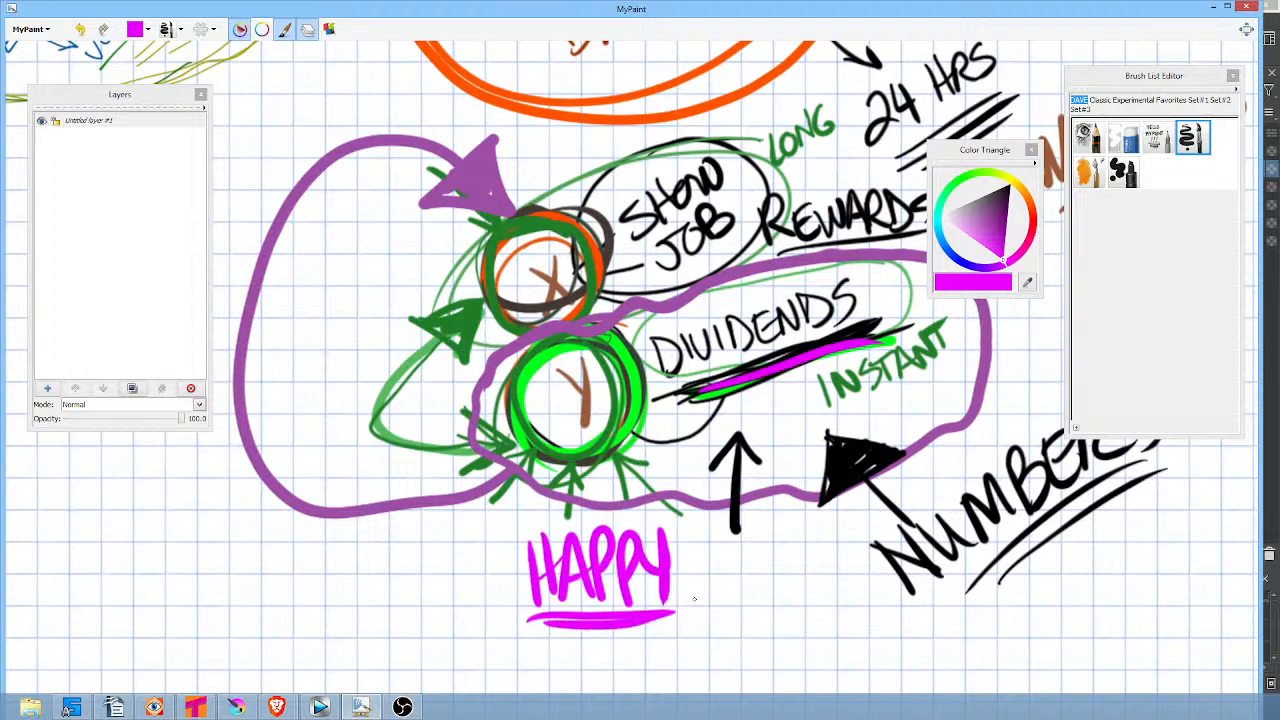
{"action": "mouse_move", "coordinate": [498, 580]}
{"action": "left_mouse_down"}
{"action": "mouse_move", "coordinate": [290, 512]}
{"action": "mouse_move", "coordinate": [436, 205]}
{"action": "mouse_move", "coordinate": [472, 218]}
{"action": "left_mouse_up"}
{"action": "mouse_move", "coordinate": [424, 164]}
{"action": "left_mouse_down"}
{"action": "mouse_move", "coordinate": [482, 222]}
{"action": "mouse_move", "coordinate": [432, 190]}
{"action": "mouse_move", "coordinate": [452, 236]}
{"action": "mouse_move", "coordinate": [474, 206]}
{"action": "left_mouse_up"}
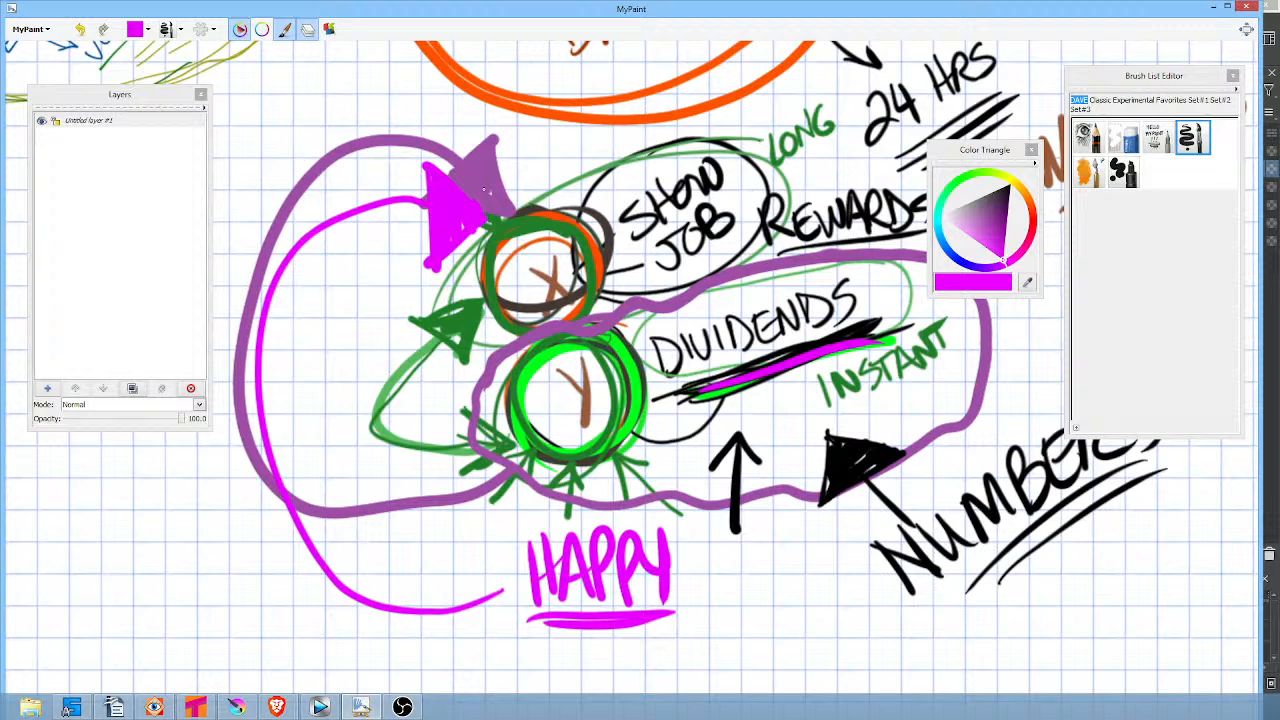
Underline JOB with black strokes inside the SHOW JOB bubble.
{"action": "left_click", "coordinate": [1010, 192]}
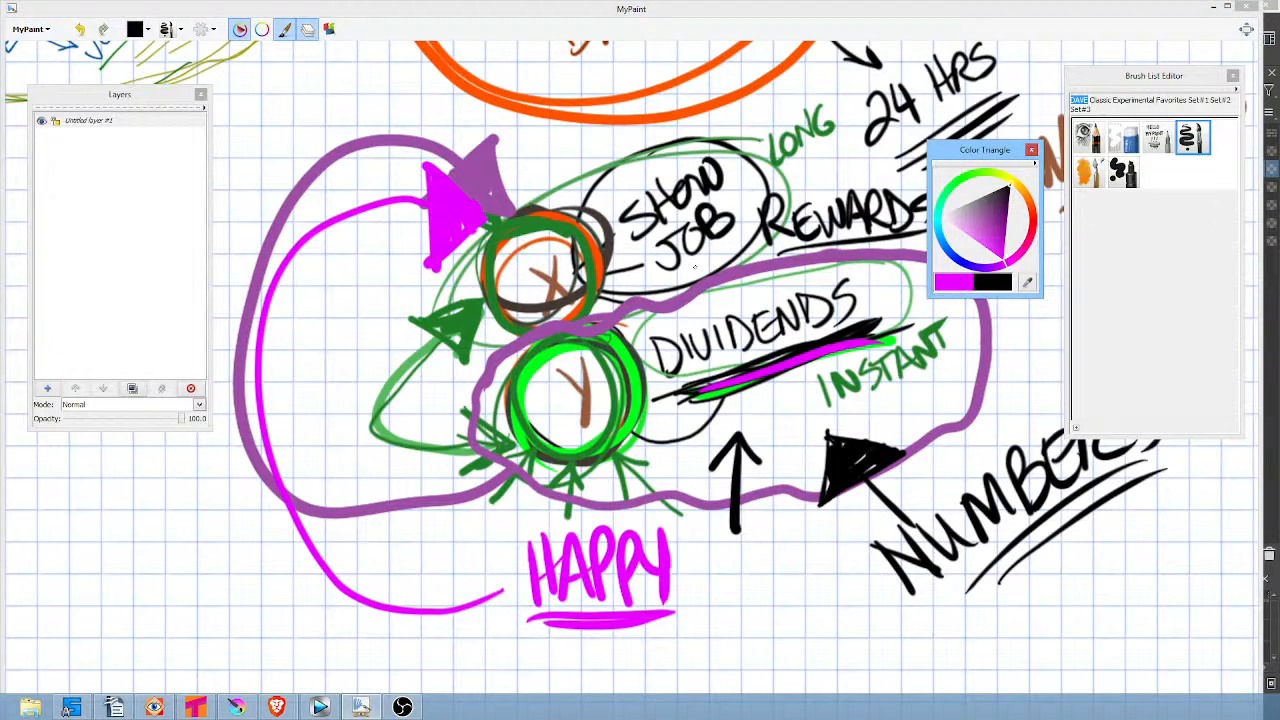
{"action": "left_click_drag", "start_coordinate": [674, 268], "coordinate": [731, 244]}
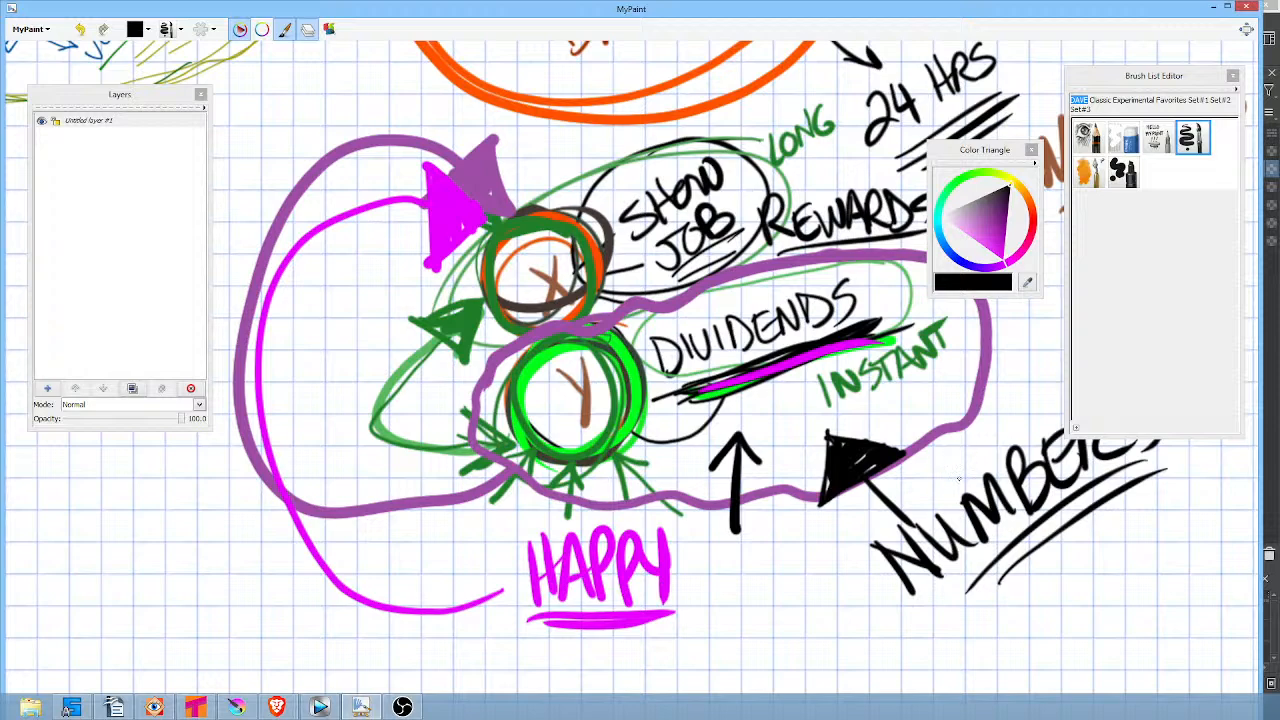
{"action": "mouse_move", "coordinate": [965, 475]}
{"action": "left_mouse_down"}
{"action": "mouse_move", "coordinate": [494, 469]}
{"action": "mouse_move", "coordinate": [950, 493]}
{"action": "left_mouse_up"}
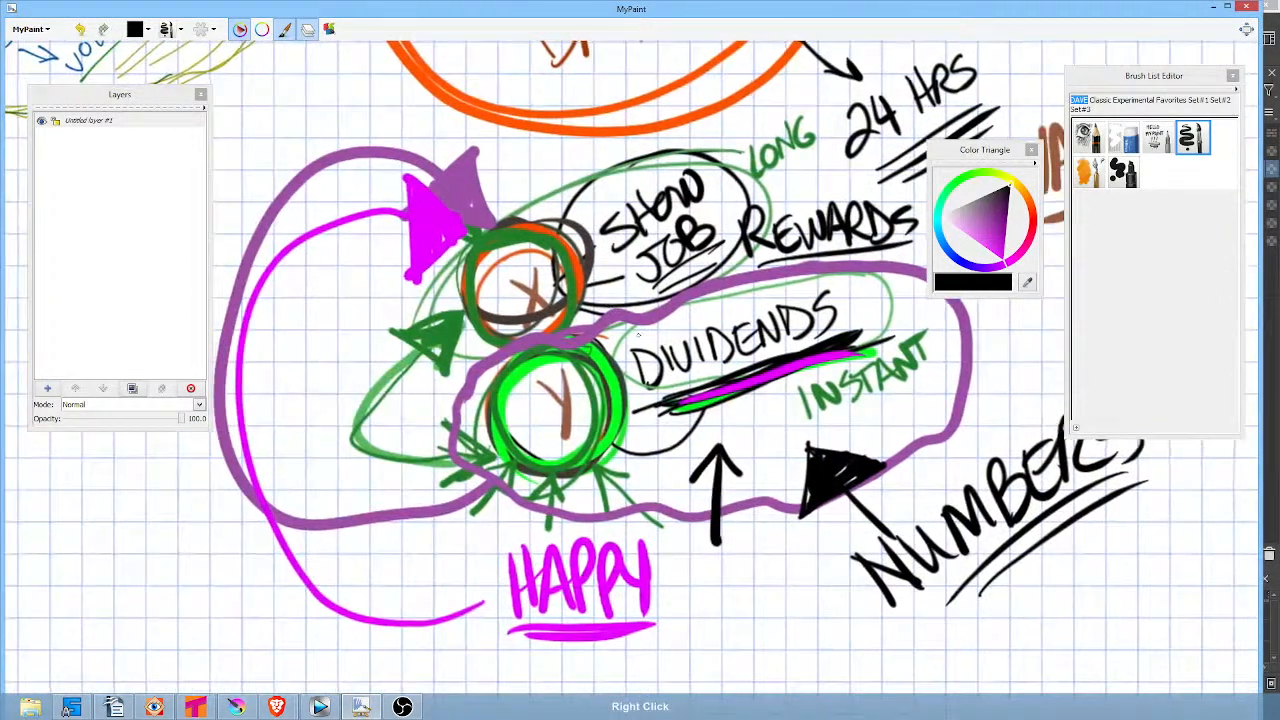
Outline the questions WHAT DO I WANT and WHAT IS MY STRENGTH together with a doubled light purple loop.
{"action": "left_click_drag", "start_coordinate": [639, 335], "coordinate": [769, 440]}
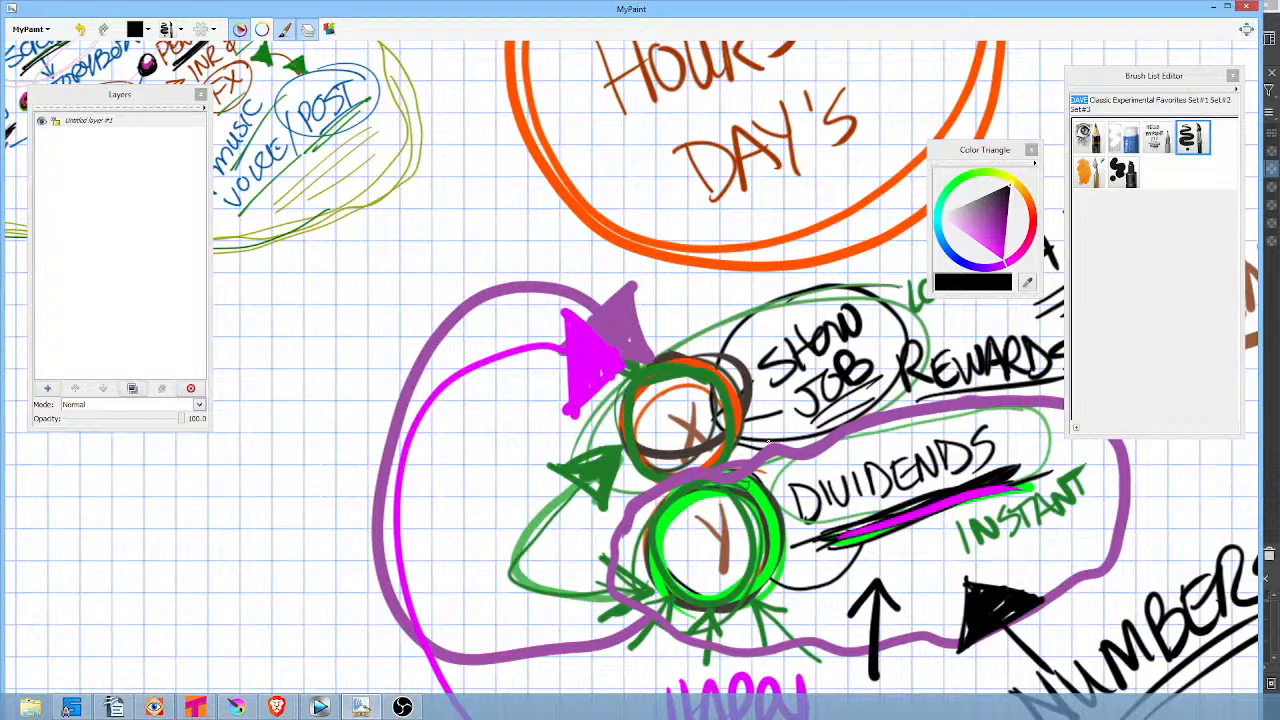
{"action": "scroll", "coordinate": [773, 475], "scroll_direction": "down", "scroll_amount": 2}
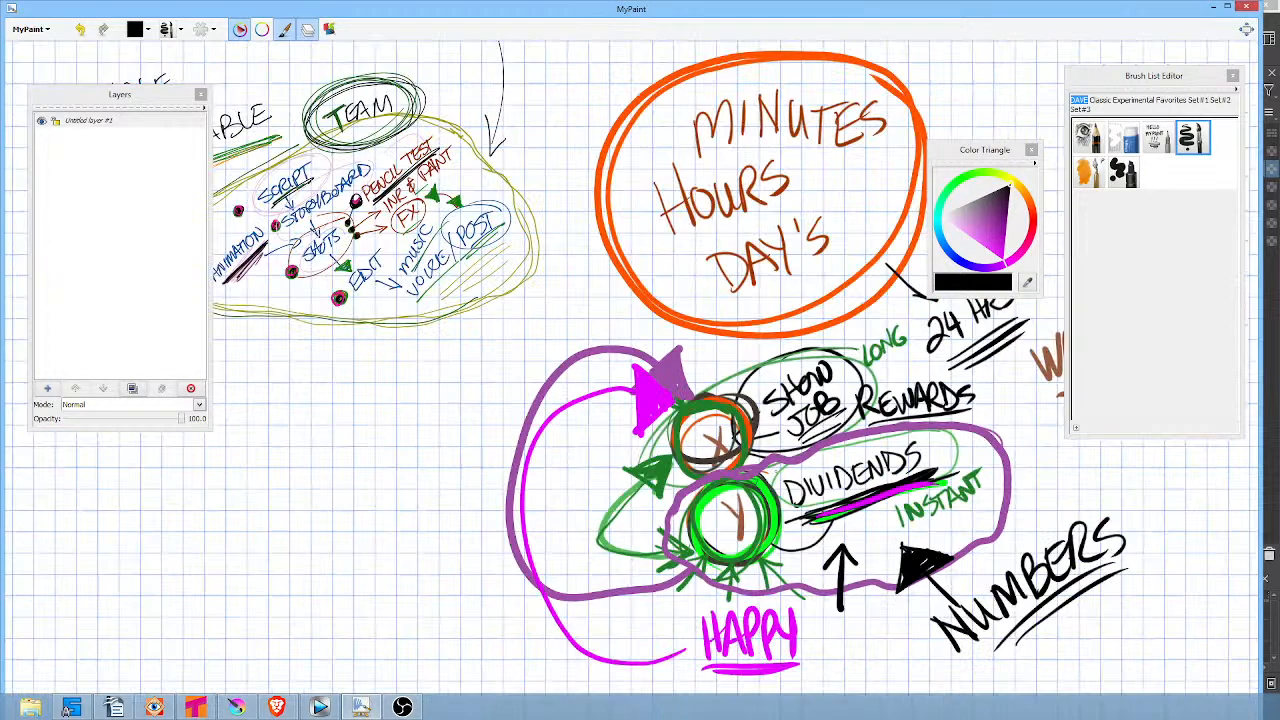
{"action": "left_click_drag", "start_coordinate": [773, 475], "coordinate": [1068, 665]}
{"action": "left_click_drag", "start_coordinate": [753, 277], "coordinate": [504, 576]}
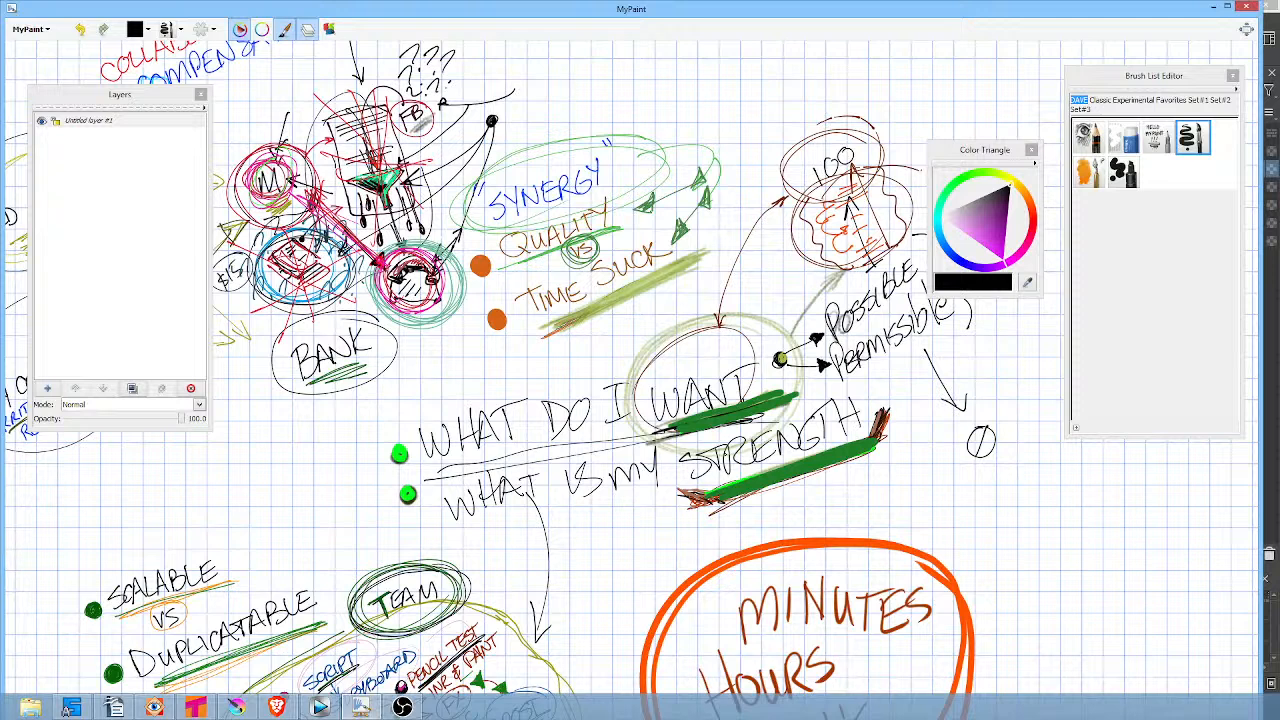
{"action": "left_click", "coordinate": [982, 238]}
{"action": "mouse_move", "coordinate": [786, 323]}
{"action": "left_mouse_down"}
{"action": "mouse_move", "coordinate": [450, 369]}
{"action": "mouse_move", "coordinate": [512, 550]}
{"action": "mouse_move", "coordinate": [884, 505]}
{"action": "mouse_move", "coordinate": [806, 362]}
{"action": "mouse_move", "coordinate": [759, 337]}
{"action": "left_mouse_up"}
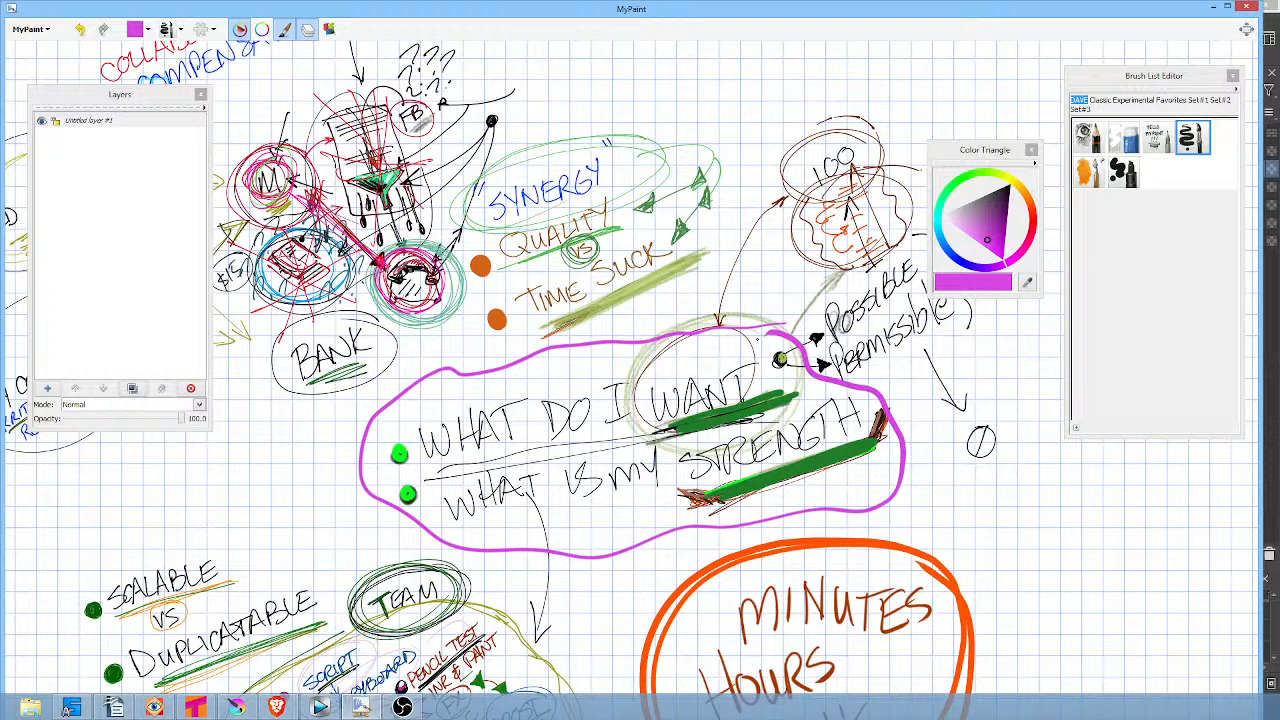
{"action": "mouse_move", "coordinate": [786, 334]}
{"action": "left_mouse_down"}
{"action": "mouse_move", "coordinate": [787, 318]}
{"action": "mouse_move", "coordinate": [458, 368]}
{"action": "mouse_move", "coordinate": [392, 512]}
{"action": "mouse_move", "coordinate": [694, 536]}
{"action": "mouse_move", "coordinate": [912, 455]}
{"action": "mouse_move", "coordinate": [790, 320]}
{"action": "left_mouse_up"}
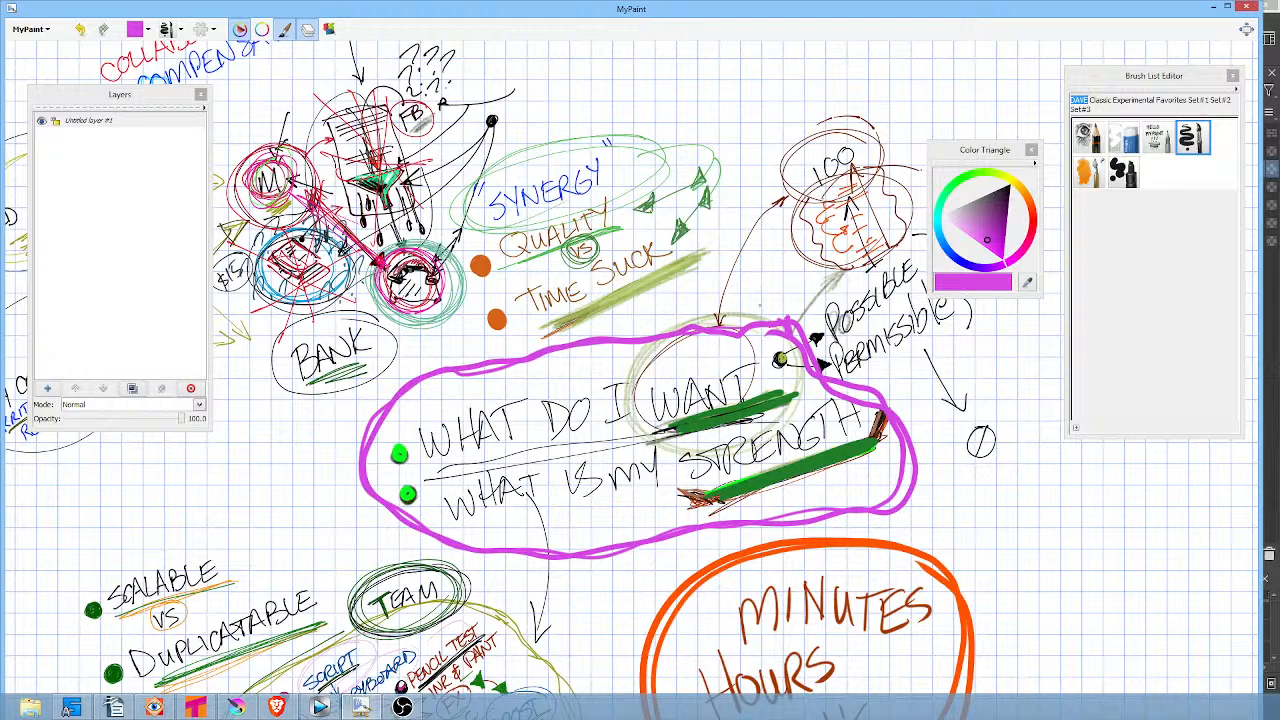
Draw a purple upright rectangle with doubled ends and a downward arrow inside in the empty area beside the questions, plus a wavy line next to it.
{"action": "left_click_drag", "start_coordinate": [1015, 540], "coordinate": [630, 453]}
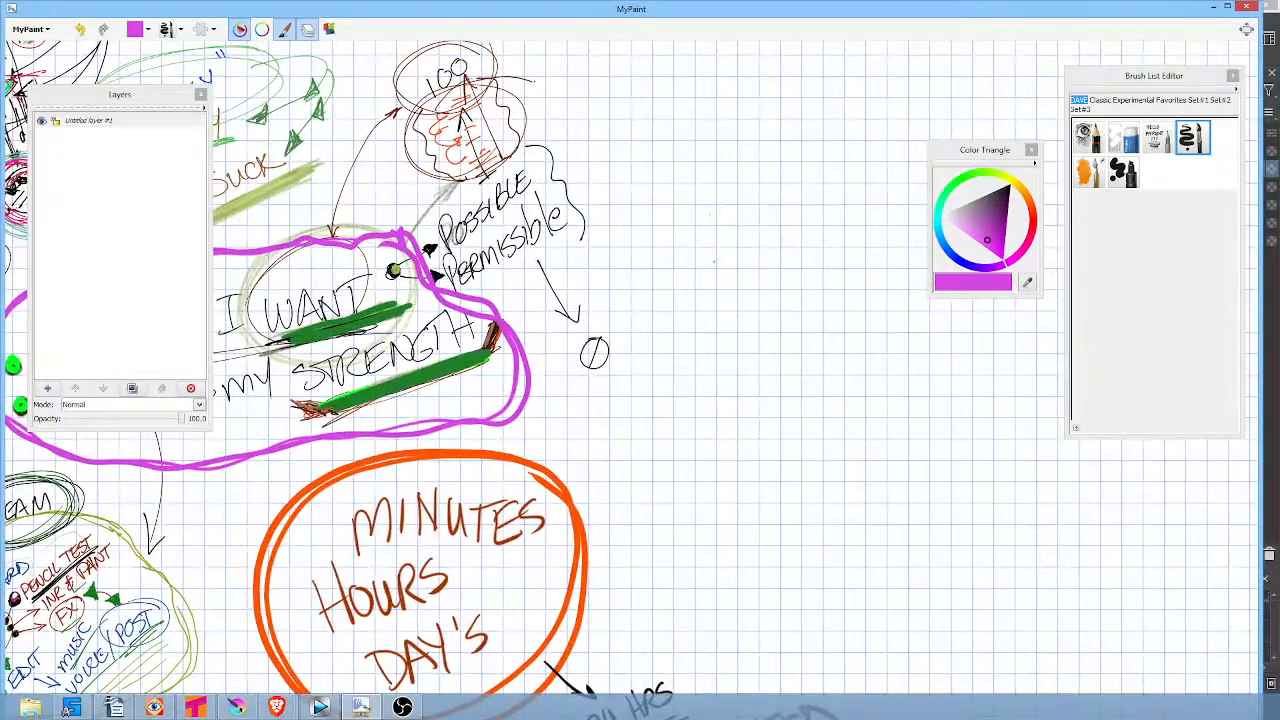
{"action": "mouse_move", "coordinate": [688, 287]}
{"action": "left_mouse_down"}
{"action": "mouse_move", "coordinate": [727, 435]}
{"action": "mouse_move", "coordinate": [822, 414]}
{"action": "left_mouse_up"}
{"action": "left_click_drag", "start_coordinate": [795, 256], "coordinate": [818, 410]}
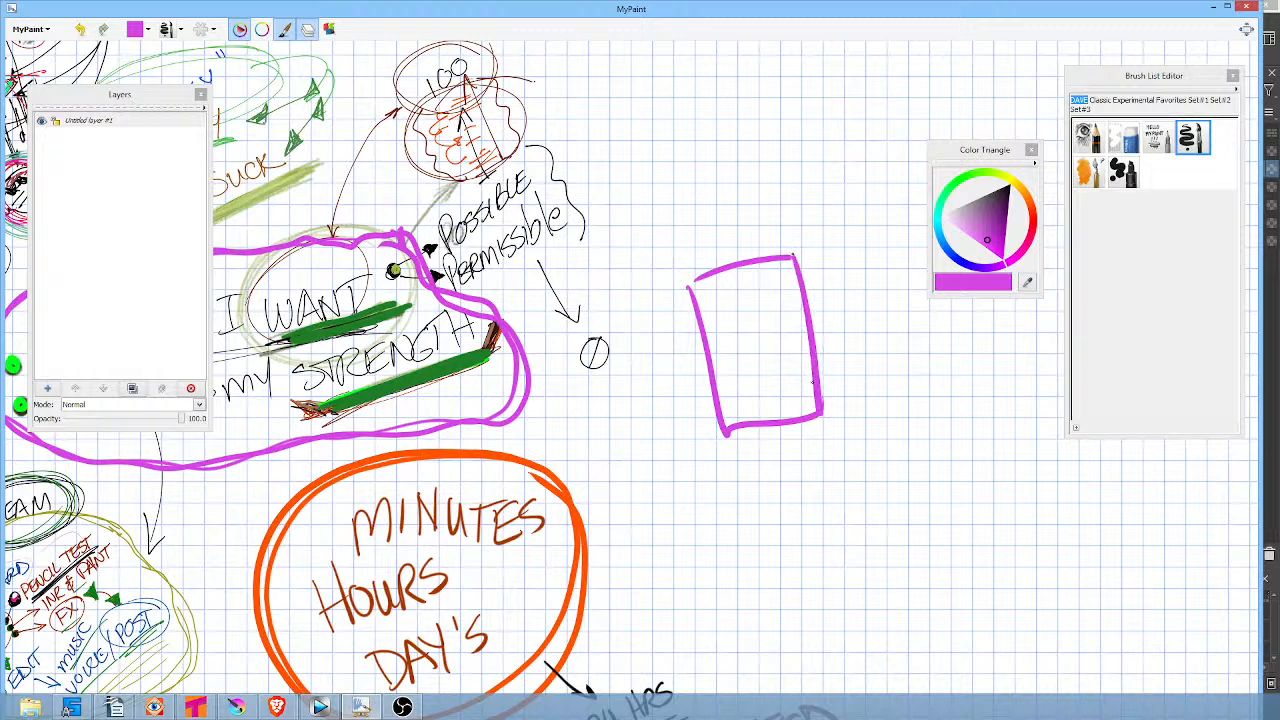
{"action": "mouse_move", "coordinate": [688, 268]}
{"action": "left_mouse_down"}
{"action": "mouse_move", "coordinate": [796, 243]}
{"action": "mouse_move", "coordinate": [782, 410]}
{"action": "mouse_move", "coordinate": [796, 375]}
{"action": "left_mouse_up"}
{"action": "mouse_move", "coordinate": [722, 447]}
{"action": "left_mouse_down"}
{"action": "mouse_move", "coordinate": [836, 423]}
{"action": "mouse_move", "coordinate": [812, 434]}
{"action": "left_mouse_up"}
{"action": "left_click_drag", "start_coordinate": [852, 372], "coordinate": [1064, 372]}
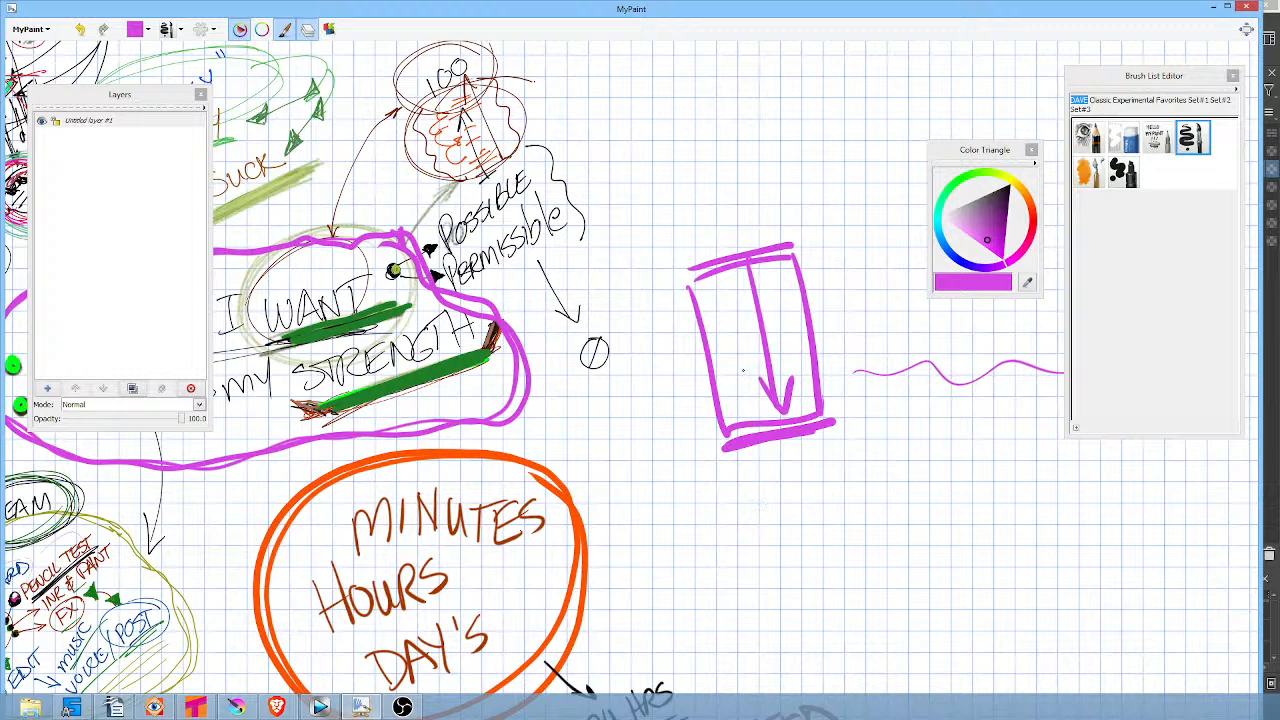
Write BUBBLES in black above the purple rectangle.
{"action": "left_click_drag", "start_coordinate": [1007, 210], "coordinate": [1010, 186]}
{"action": "left_click_drag", "start_coordinate": [652, 207], "coordinate": [658, 249]}
{"action": "mouse_move", "coordinate": [641, 221]}
{"action": "left_mouse_down"}
{"action": "mouse_move", "coordinate": [661, 202]}
{"action": "mouse_move", "coordinate": [659, 249]}
{"action": "left_mouse_up"}
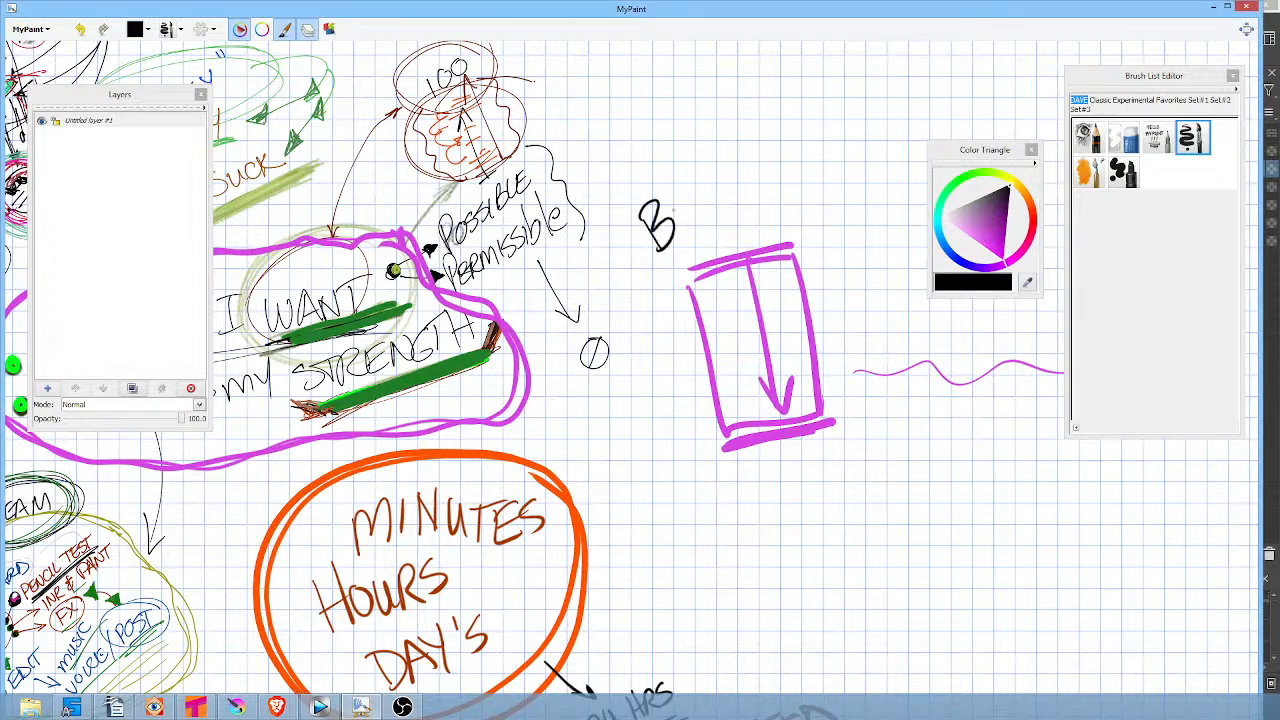
{"action": "mouse_move", "coordinate": [672, 204]}
{"action": "left_mouse_down"}
{"action": "mouse_move", "coordinate": [706, 178]}
{"action": "mouse_move", "coordinate": [704, 216]}
{"action": "left_mouse_up"}
{"action": "mouse_move", "coordinate": [700, 176]}
{"action": "left_mouse_down"}
{"action": "mouse_move", "coordinate": [712, 214]}
{"action": "mouse_move", "coordinate": [732, 194]}
{"action": "left_mouse_up"}
{"action": "left_click_drag", "start_coordinate": [728, 168], "coordinate": [750, 196]}
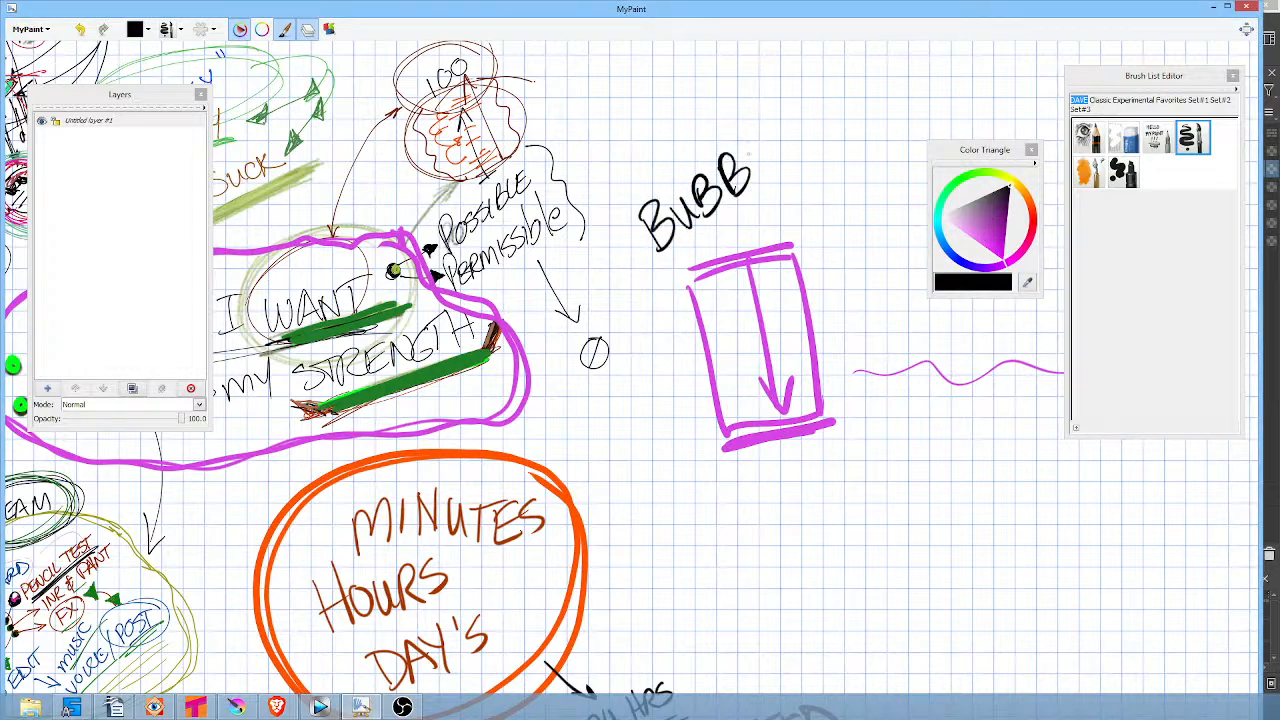
{"action": "mouse_move", "coordinate": [752, 150]}
{"action": "left_mouse_down"}
{"action": "mouse_move", "coordinate": [799, 155]}
{"action": "mouse_move", "coordinate": [801, 117]}
{"action": "mouse_move", "coordinate": [800, 150]}
{"action": "left_mouse_up"}
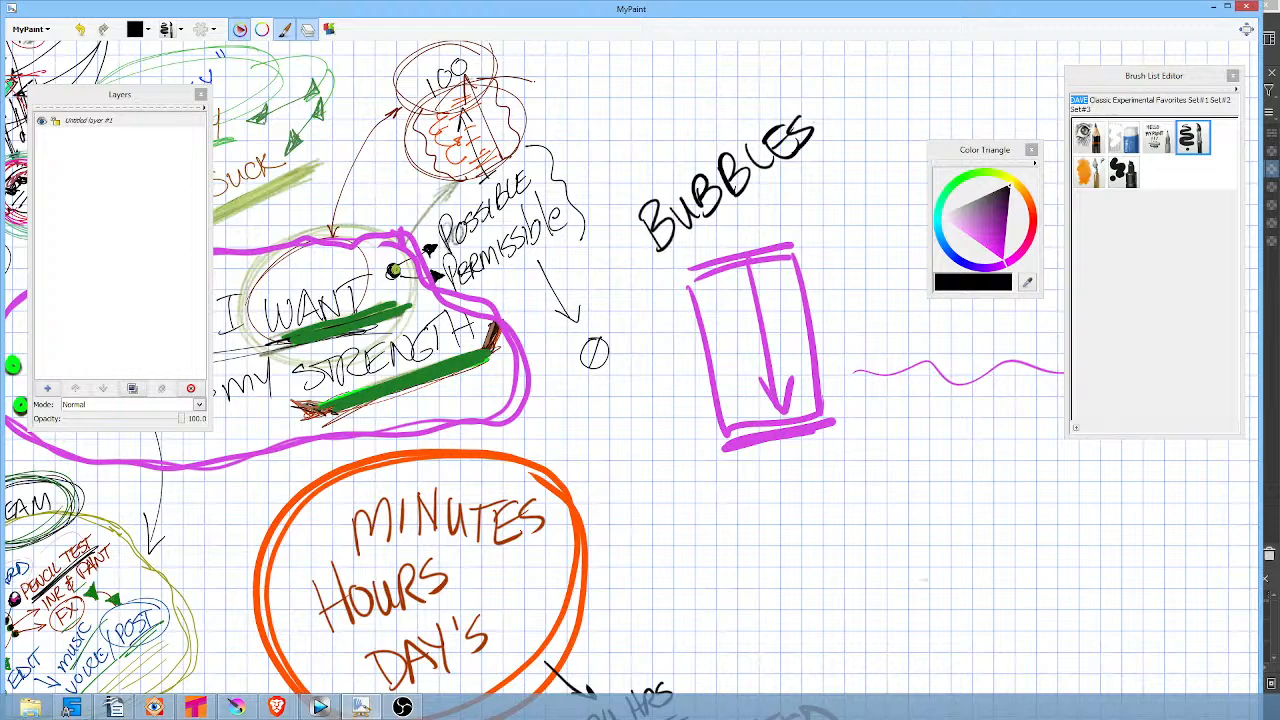
Draw black bubbles below the wavy line: two separate circles and a touching pair above them.
{"action": "mouse_move", "coordinate": [918, 566]}
{"action": "left_mouse_down"}
{"action": "mouse_move", "coordinate": [898, 576]}
{"action": "mouse_move", "coordinate": [906, 612]}
{"action": "left_mouse_up"}
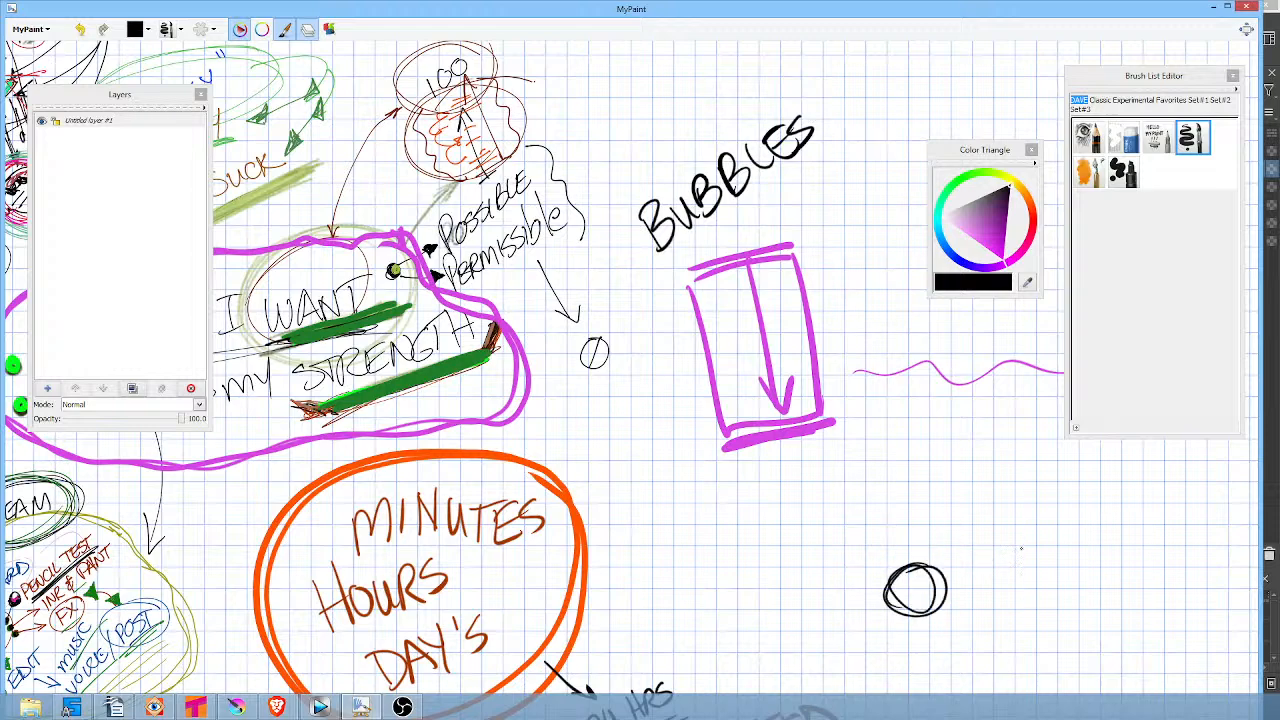
{"action": "mouse_move", "coordinate": [1021, 548]}
{"action": "left_mouse_down"}
{"action": "mouse_move", "coordinate": [744, 477]}
{"action": "mouse_move", "coordinate": [807, 441]}
{"action": "mouse_move", "coordinate": [778, 497]}
{"action": "mouse_move", "coordinate": [809, 479]}
{"action": "left_mouse_up"}
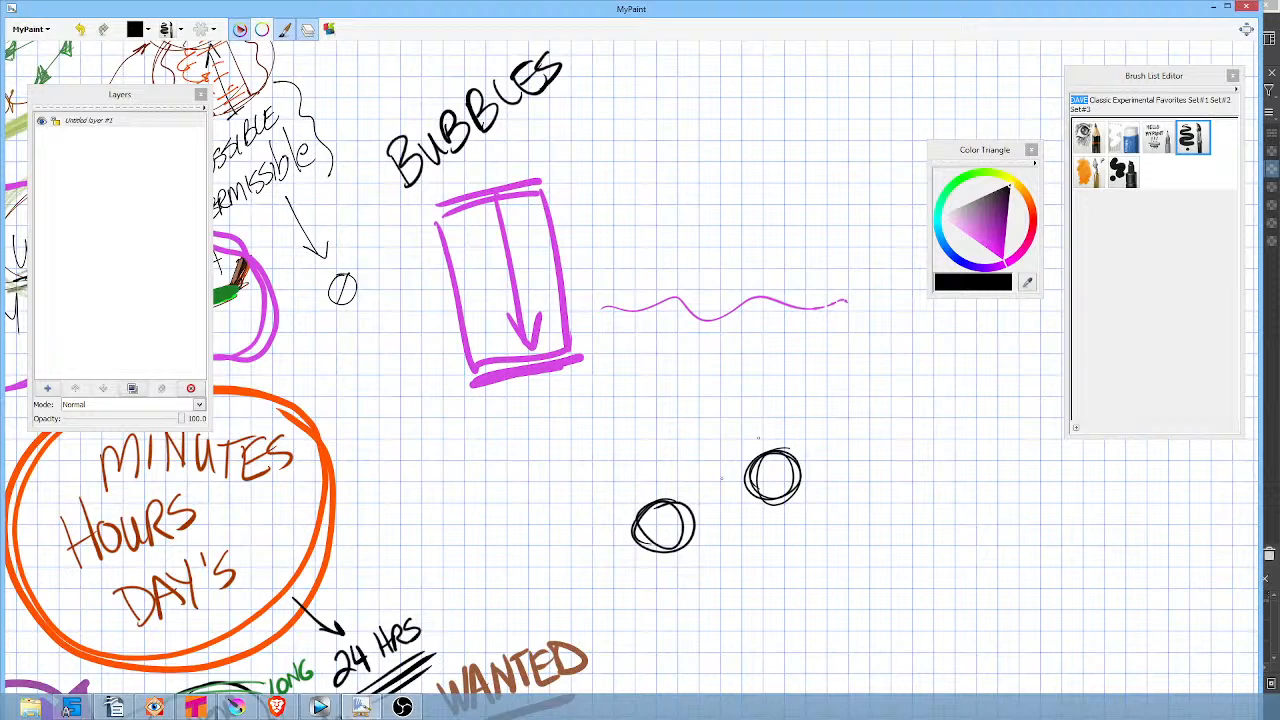
{"action": "mouse_move", "coordinate": [710, 380]}
{"action": "left_mouse_down"}
{"action": "mouse_move", "coordinate": [668, 425]}
{"action": "mouse_move", "coordinate": [709, 406]}
{"action": "mouse_move", "coordinate": [708, 387]}
{"action": "mouse_move", "coordinate": [744, 412]}
{"action": "mouse_move", "coordinate": [710, 422]}
{"action": "mouse_move", "coordinate": [720, 426]}
{"action": "mouse_move", "coordinate": [668, 409]}
{"action": "mouse_move", "coordinate": [713, 390]}
{"action": "left_mouse_up"}
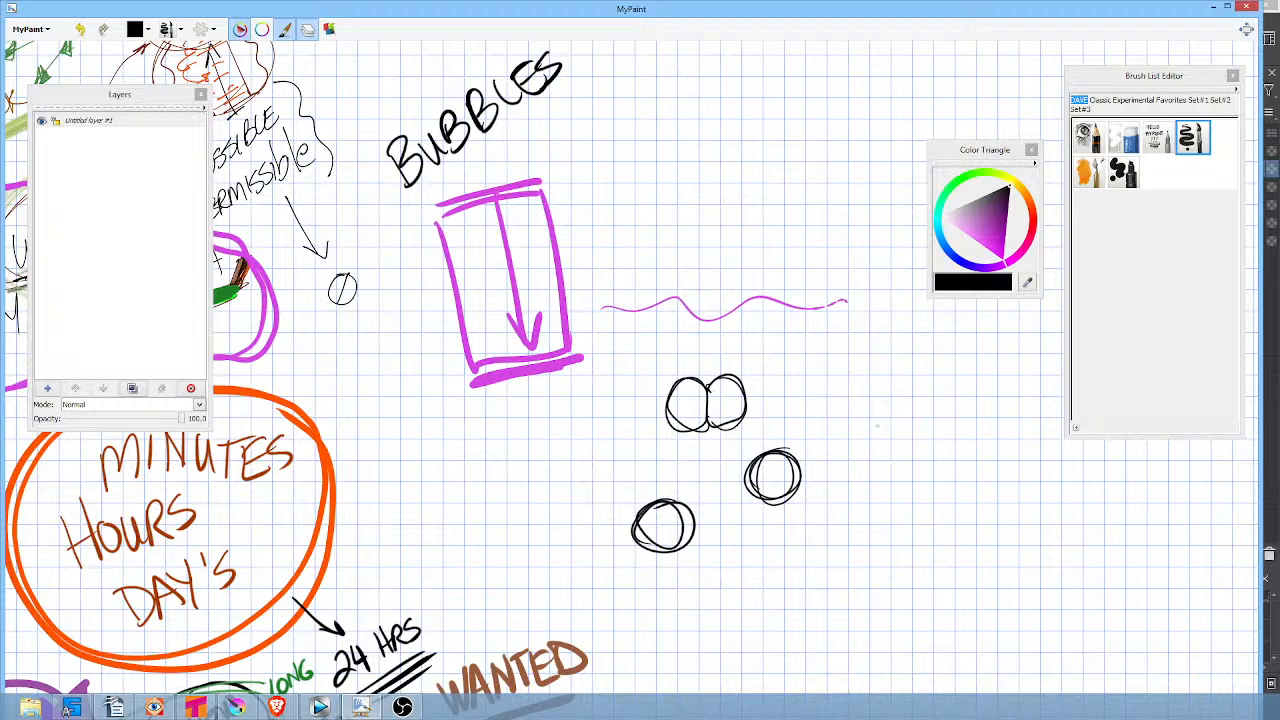
Draw a burst of short black rays in the empty area beside the separate bubbles.
{"action": "mouse_move", "coordinate": [870, 395]}
{"action": "left_mouse_down"}
{"action": "mouse_move", "coordinate": [885, 445]}
{"action": "mouse_move", "coordinate": [918, 445]}
{"action": "left_mouse_up"}
{"action": "mouse_move", "coordinate": [936, 468]}
{"action": "left_mouse_down"}
{"action": "mouse_move", "coordinate": [920, 455]}
{"action": "mouse_move", "coordinate": [907, 498]}
{"action": "mouse_move", "coordinate": [871, 500]}
{"action": "left_mouse_up"}
{"action": "left_click_drag", "start_coordinate": [877, 469], "coordinate": [849, 481]}
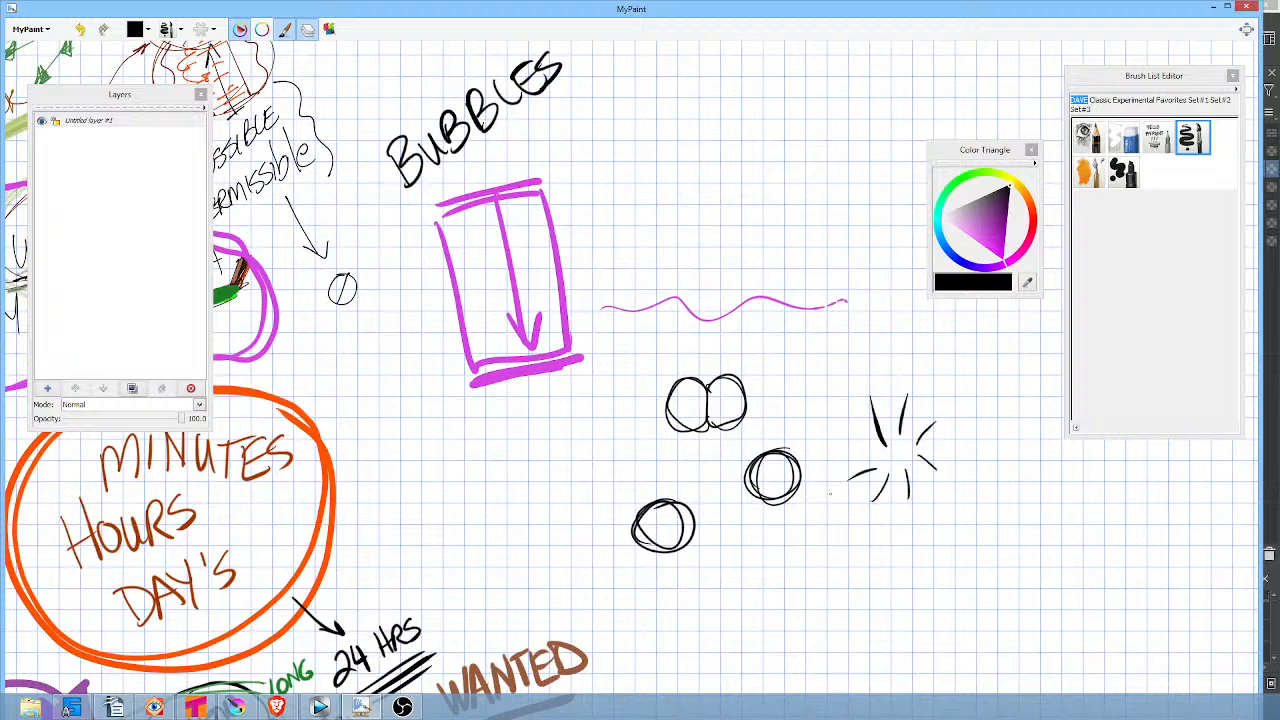
Encircle the touching bubbles, run a wiggly black arrow up to two linked circles, and retrace the rectangle's downward arrow in black.
{"action": "mouse_move", "coordinate": [724, 357]}
{"action": "left_mouse_down"}
{"action": "mouse_move", "coordinate": [650, 384]}
{"action": "mouse_move", "coordinate": [763, 362]}
{"action": "mouse_move", "coordinate": [768, 302]}
{"action": "mouse_move", "coordinate": [729, 360]}
{"action": "mouse_move", "coordinate": [753, 262]}
{"action": "mouse_move", "coordinate": [762, 158]}
{"action": "left_mouse_up"}
{"action": "left_click_drag", "start_coordinate": [493, 210], "coordinate": [531, 352]}
{"action": "left_click_drag", "start_coordinate": [505, 322], "coordinate": [540, 310]}
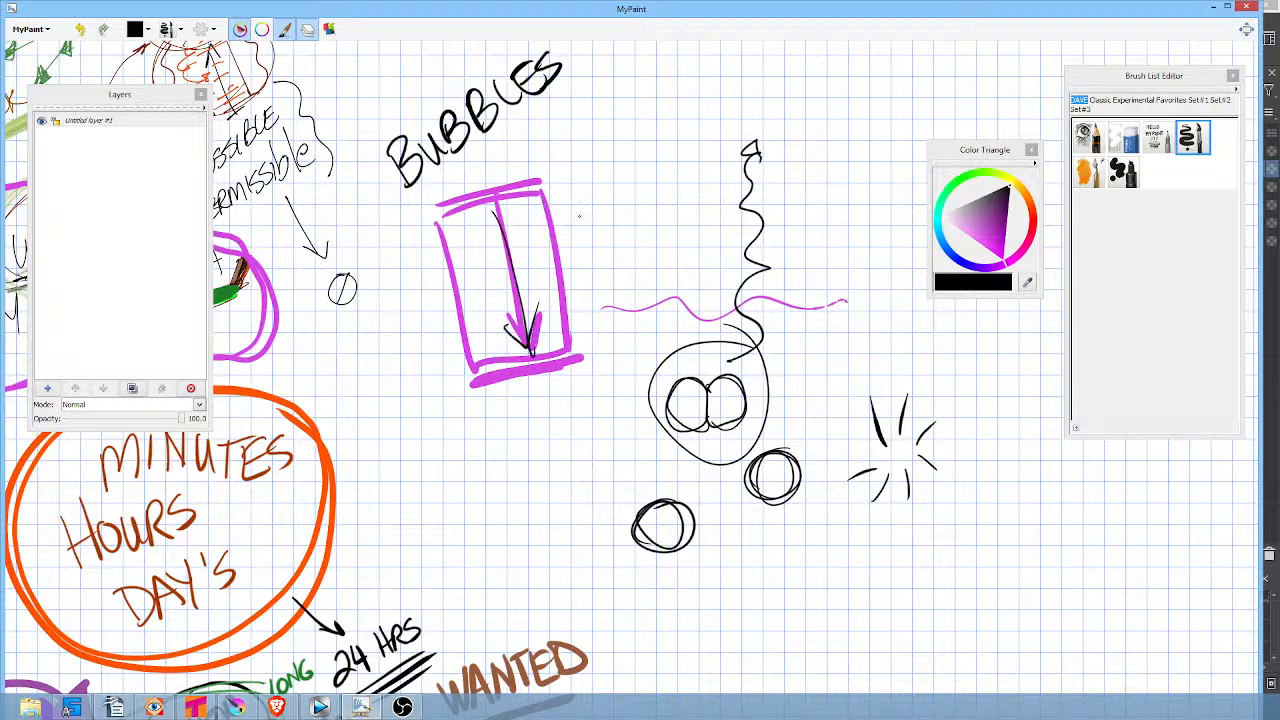
{"action": "mouse_move", "coordinate": [758, 96]}
{"action": "left_mouse_down"}
{"action": "mouse_move", "coordinate": [754, 140]}
{"action": "mouse_move", "coordinate": [742, 136]}
{"action": "mouse_move", "coordinate": [764, 122]}
{"action": "mouse_move", "coordinate": [872, 92]}
{"action": "left_mouse_up"}
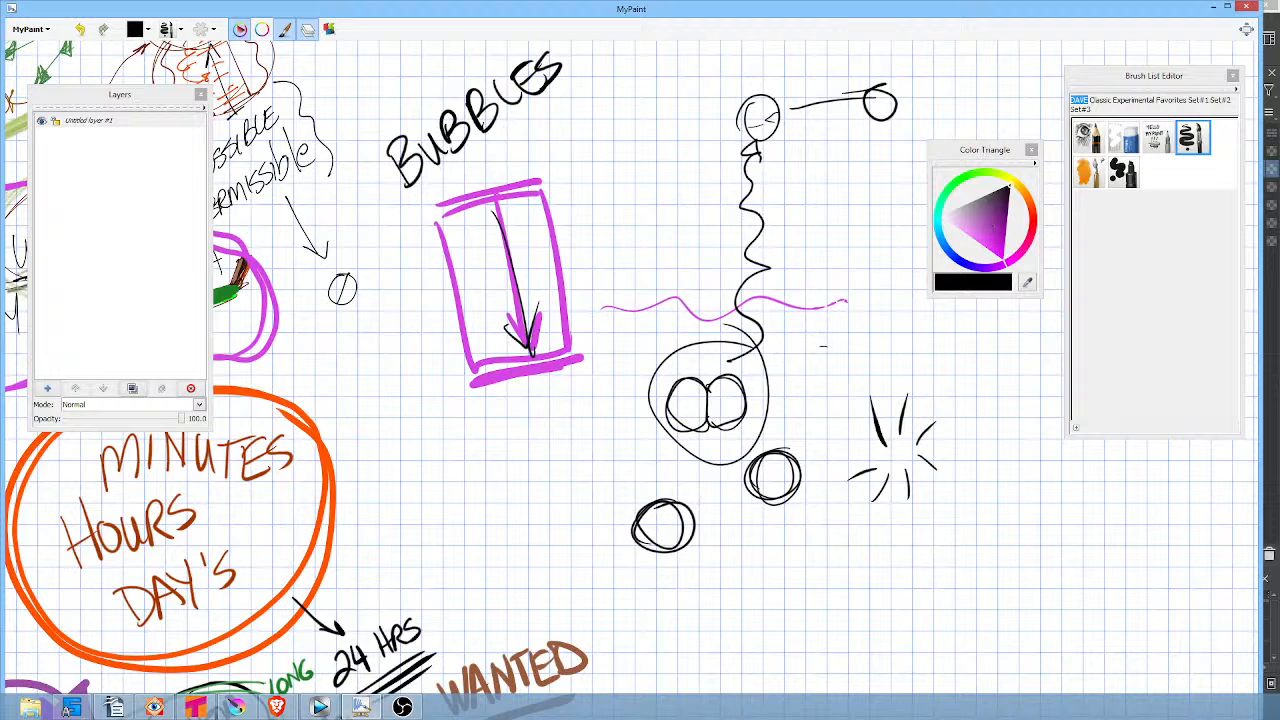
Pack more black bubbles around the touching pair into a cluster, with two black arrows pointing into it from opposite sides.
{"action": "mouse_move", "coordinate": [836, 333]}
{"action": "left_mouse_down"}
{"action": "mouse_move", "coordinate": [762, 400]}
{"action": "mouse_move", "coordinate": [774, 396]}
{"action": "left_mouse_up"}
{"action": "mouse_move", "coordinate": [600, 446]}
{"action": "left_mouse_down"}
{"action": "mouse_move", "coordinate": [664, 426]}
{"action": "mouse_move", "coordinate": [668, 446]}
{"action": "mouse_move", "coordinate": [712, 426]}
{"action": "left_mouse_up"}
{"action": "mouse_move", "coordinate": [706, 360]}
{"action": "left_mouse_down"}
{"action": "mouse_move", "coordinate": [701, 373]}
{"action": "mouse_move", "coordinate": [760, 360]}
{"action": "mouse_move", "coordinate": [750, 350]}
{"action": "left_mouse_up"}
{"action": "mouse_move", "coordinate": [744, 408]}
{"action": "left_mouse_down"}
{"action": "mouse_move", "coordinate": [732, 422]}
{"action": "mouse_move", "coordinate": [748, 440]}
{"action": "left_mouse_up"}
{"action": "left_click_drag", "start_coordinate": [668, 430], "coordinate": [662, 462]}
{"action": "left_click_drag", "start_coordinate": [684, 426], "coordinate": [690, 446]}
{"action": "mouse_move", "coordinate": [648, 376]}
{"action": "left_mouse_down"}
{"action": "mouse_move", "coordinate": [718, 330]}
{"action": "mouse_move", "coordinate": [754, 338]}
{"action": "mouse_move", "coordinate": [746, 410]}
{"action": "mouse_move", "coordinate": [776, 400]}
{"action": "left_mouse_up"}
{"action": "mouse_move", "coordinate": [674, 334]}
{"action": "left_mouse_down"}
{"action": "mouse_move", "coordinate": [684, 324]}
{"action": "mouse_move", "coordinate": [620, 400]}
{"action": "mouse_move", "coordinate": [748, 490]}
{"action": "mouse_move", "coordinate": [736, 326]}
{"action": "left_mouse_up"}
Outline the bubble cluster with a thick light purple loop and write four light purple dollar signs above the burst.
{"action": "left_click", "coordinate": [977, 219]}
{"action": "mouse_move", "coordinate": [890, 338]}
{"action": "left_mouse_down"}
{"action": "mouse_move", "coordinate": [852, 378]}
{"action": "mouse_move", "coordinate": [862, 384]}
{"action": "left_mouse_up"}
{"action": "mouse_move", "coordinate": [912, 328]}
{"action": "left_mouse_down"}
{"action": "mouse_move", "coordinate": [892, 340]}
{"action": "mouse_move", "coordinate": [886, 378]}
{"action": "left_mouse_up"}
{"action": "left_click_drag", "start_coordinate": [902, 320], "coordinate": [900, 374]}
{"action": "mouse_move", "coordinate": [958, 336]}
{"action": "left_mouse_down"}
{"action": "mouse_move", "coordinate": [926, 374]}
{"action": "mouse_move", "coordinate": [946, 380]}
{"action": "left_mouse_up"}
{"action": "mouse_move", "coordinate": [940, 332]}
{"action": "left_mouse_down"}
{"action": "mouse_move", "coordinate": [956, 388]}
{"action": "mouse_move", "coordinate": [990, 392]}
{"action": "mouse_move", "coordinate": [968, 402]}
{"action": "left_mouse_up"}
{"action": "left_click_drag", "start_coordinate": [978, 342], "coordinate": [990, 414]}
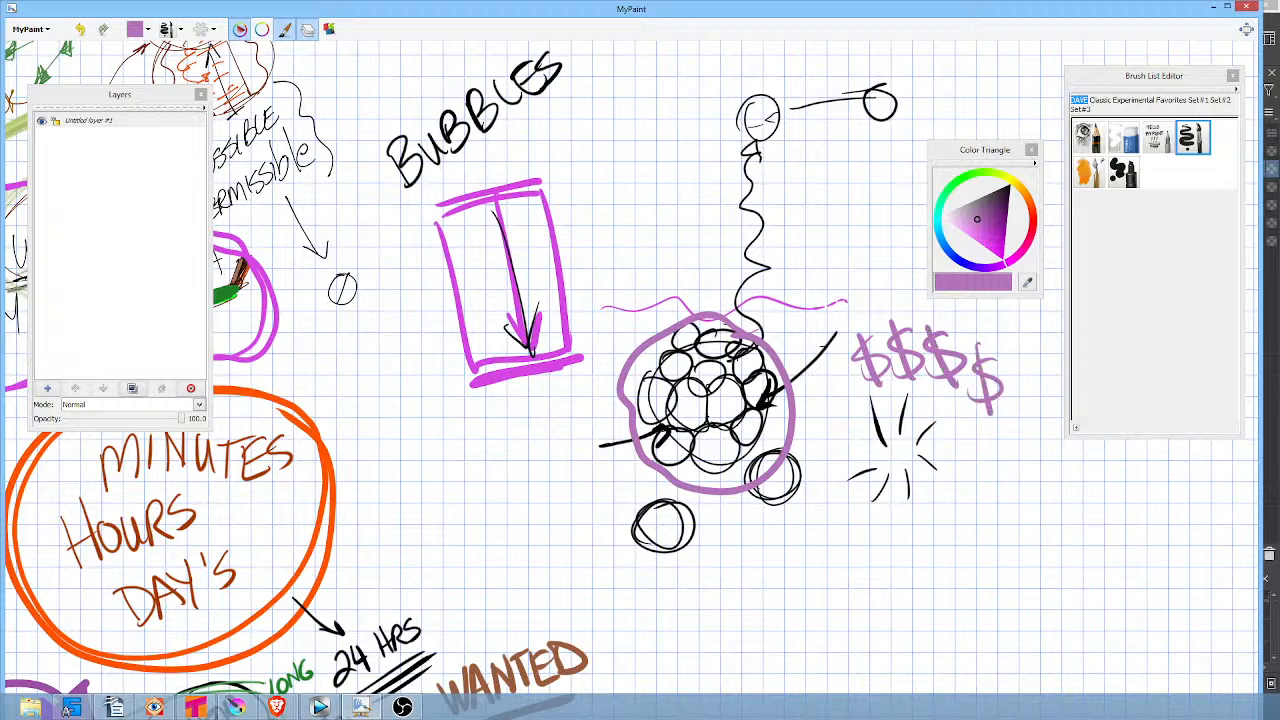
Add a light and a dark purple dollar sign, a doubled dark arc beneath the row, and a dark purple loop around everything.
{"action": "mouse_move", "coordinate": [848, 376]}
{"action": "left_mouse_down"}
{"action": "mouse_move", "coordinate": [826, 416]}
{"action": "mouse_move", "coordinate": [856, 426]}
{"action": "mouse_move", "coordinate": [822, 452]}
{"action": "mouse_move", "coordinate": [850, 458]}
{"action": "mouse_move", "coordinate": [943, 402]}
{"action": "mouse_move", "coordinate": [877, 452]}
{"action": "left_mouse_up"}
{"action": "left_click", "coordinate": [989, 211]}
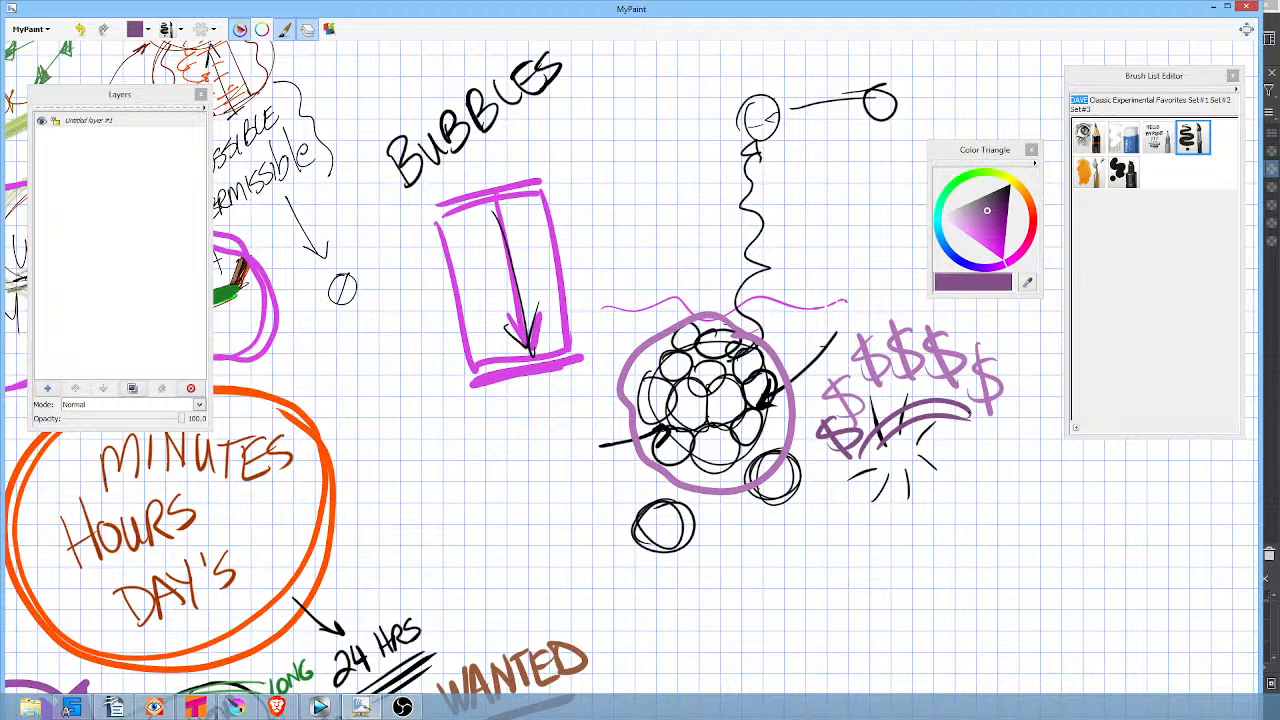
{"action": "mouse_move", "coordinate": [793, 551]}
{"action": "left_mouse_down"}
{"action": "mouse_move", "coordinate": [835, 502]}
{"action": "mouse_move", "coordinate": [767, 535]}
{"action": "left_mouse_up"}
{"action": "mouse_move", "coordinate": [982, 365]}
{"action": "left_mouse_down"}
{"action": "mouse_move", "coordinate": [757, 466]}
{"action": "mouse_move", "coordinate": [934, 299]}
{"action": "left_mouse_up"}
Circle the dollar signs repeatedly in red-brown with hatching in the lower part, and add red-brown strokes at both ends of the purple rectangle.
{"action": "left_click", "coordinate": [1033, 212]}
{"action": "left_click_drag", "start_coordinate": [986, 218], "coordinate": [996, 214]}
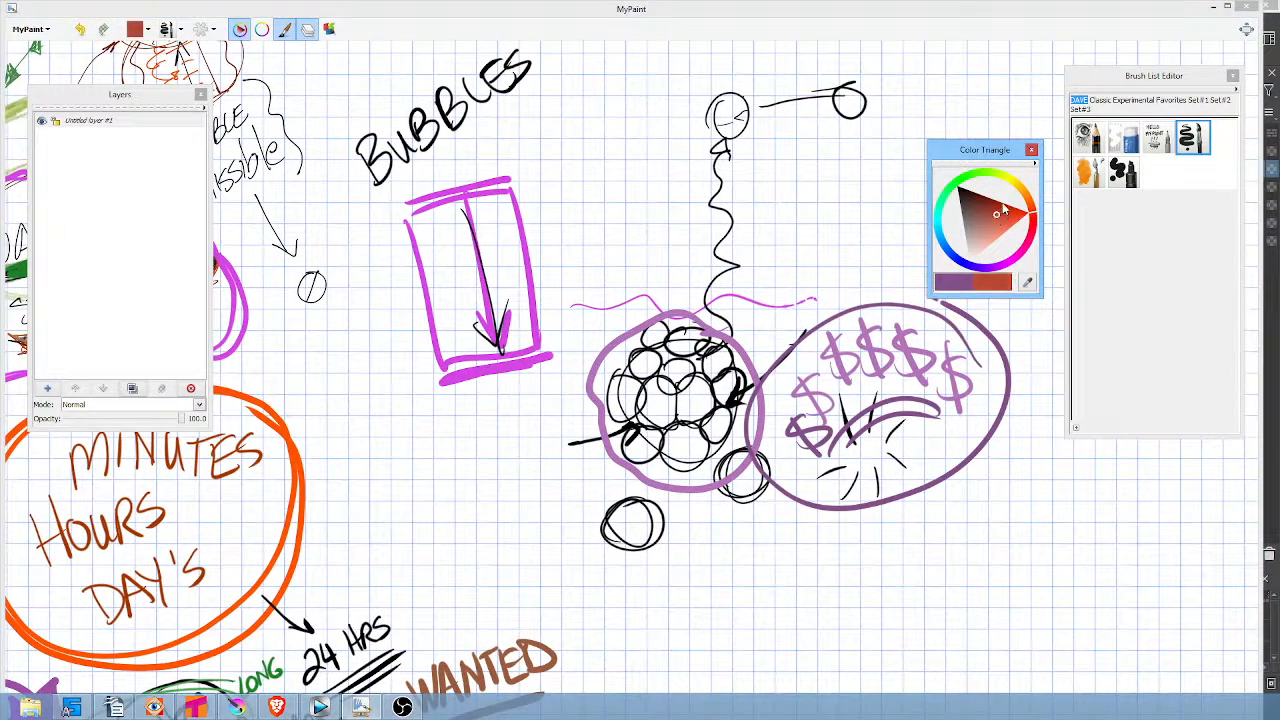
{"action": "mouse_move", "coordinate": [890, 300]}
{"action": "left_mouse_down"}
{"action": "mouse_move", "coordinate": [785, 455]}
{"action": "mouse_move", "coordinate": [770, 340]}
{"action": "mouse_move", "coordinate": [990, 312]}
{"action": "mouse_move", "coordinate": [826, 283]}
{"action": "left_mouse_up"}
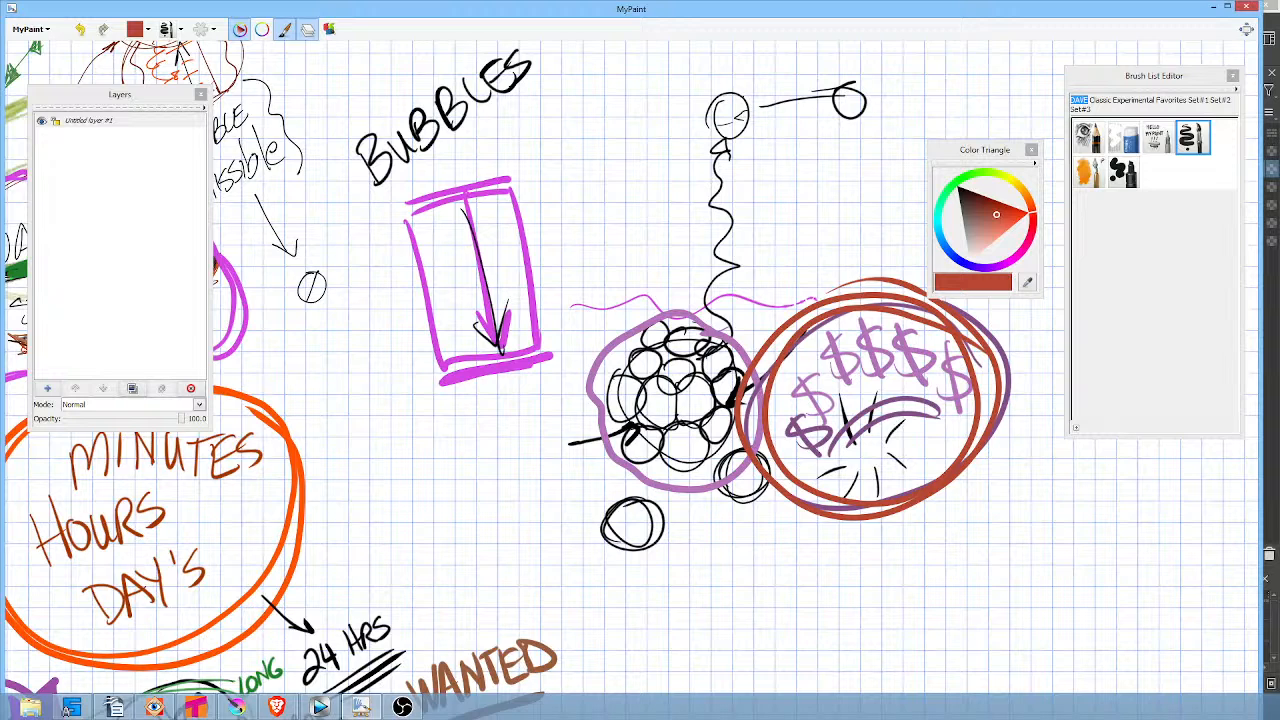
{"action": "mouse_move", "coordinate": [958, 402]}
{"action": "left_mouse_down"}
{"action": "mouse_move", "coordinate": [928, 407]}
{"action": "mouse_move", "coordinate": [866, 459]}
{"action": "mouse_move", "coordinate": [958, 452]}
{"action": "mouse_move", "coordinate": [945, 472]}
{"action": "mouse_move", "coordinate": [968, 442]}
{"action": "mouse_move", "coordinate": [820, 480]}
{"action": "mouse_move", "coordinate": [987, 405]}
{"action": "left_mouse_up"}
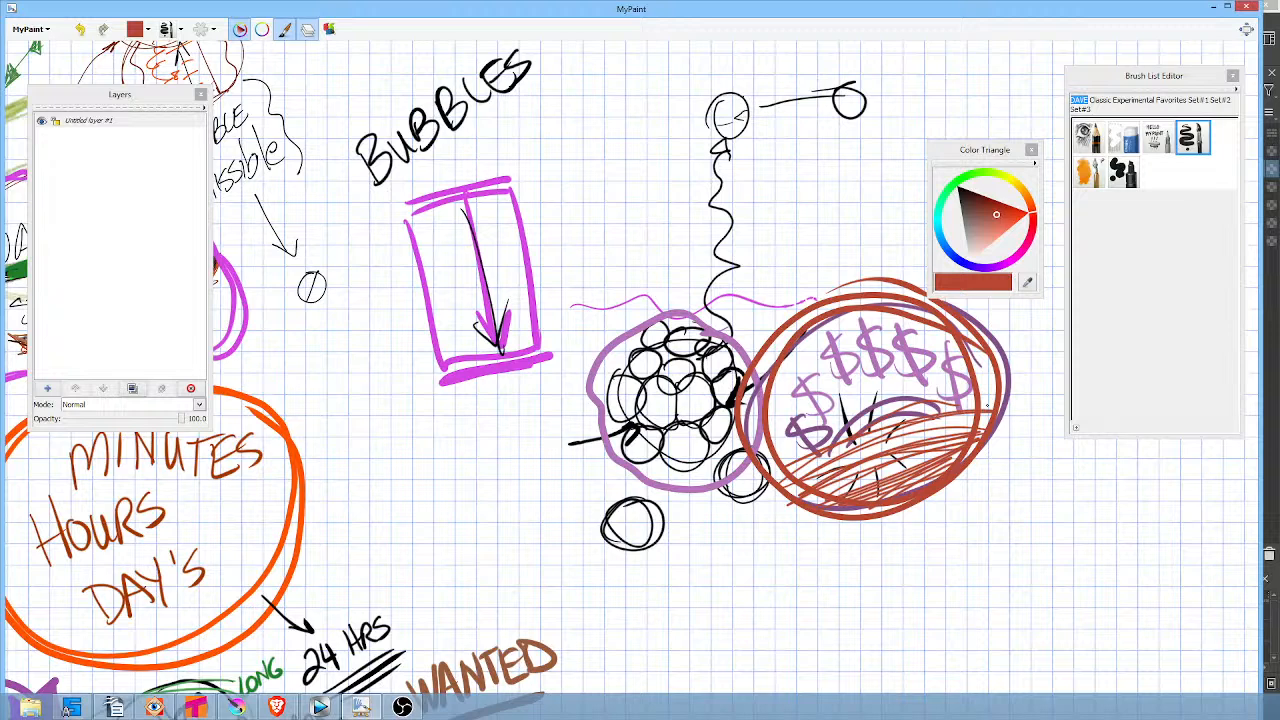
{"action": "mouse_move", "coordinate": [394, 212]}
{"action": "left_mouse_down"}
{"action": "mouse_move", "coordinate": [516, 168]}
{"action": "mouse_move", "coordinate": [508, 178]}
{"action": "left_mouse_up"}
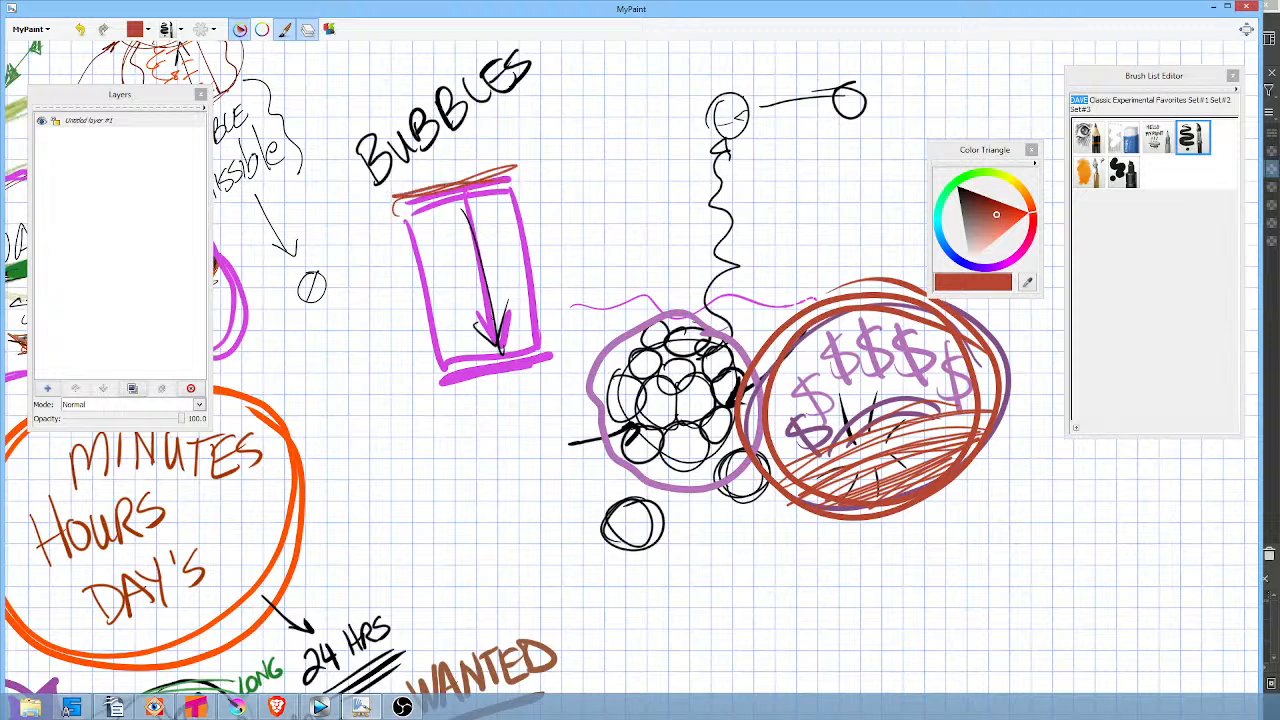
{"action": "left_click_drag", "start_coordinate": [442, 390], "coordinate": [544, 366]}
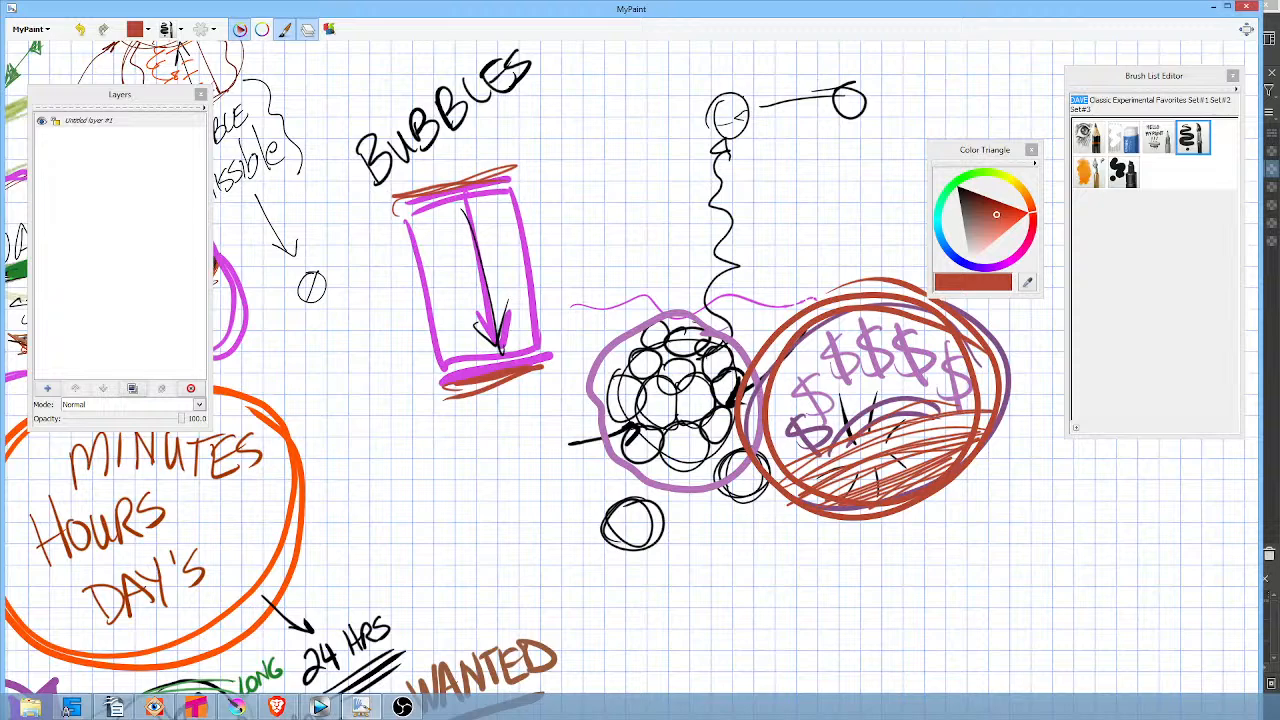
Quit MyPaint, discarding the unsaved painting, and return to the monkey animation in Krita.
{"action": "left_click", "coordinate": [1246, 7]}
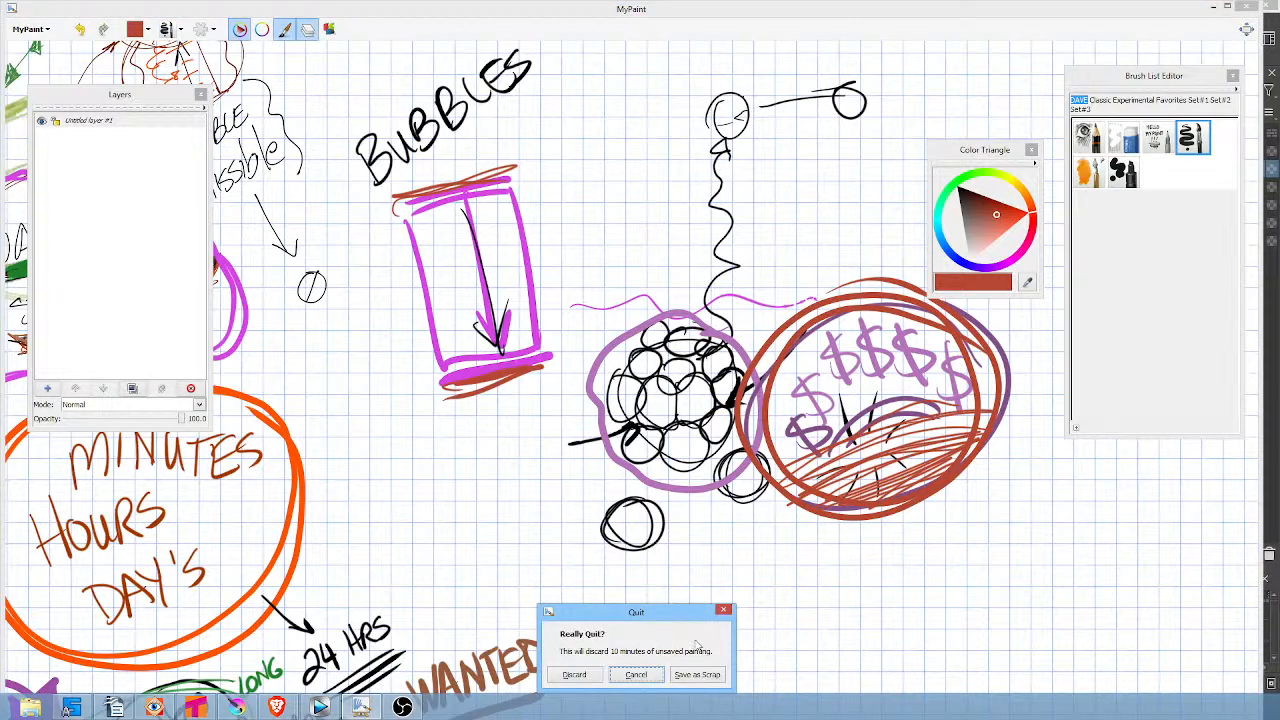
{"action": "left_click", "coordinate": [578, 675]}
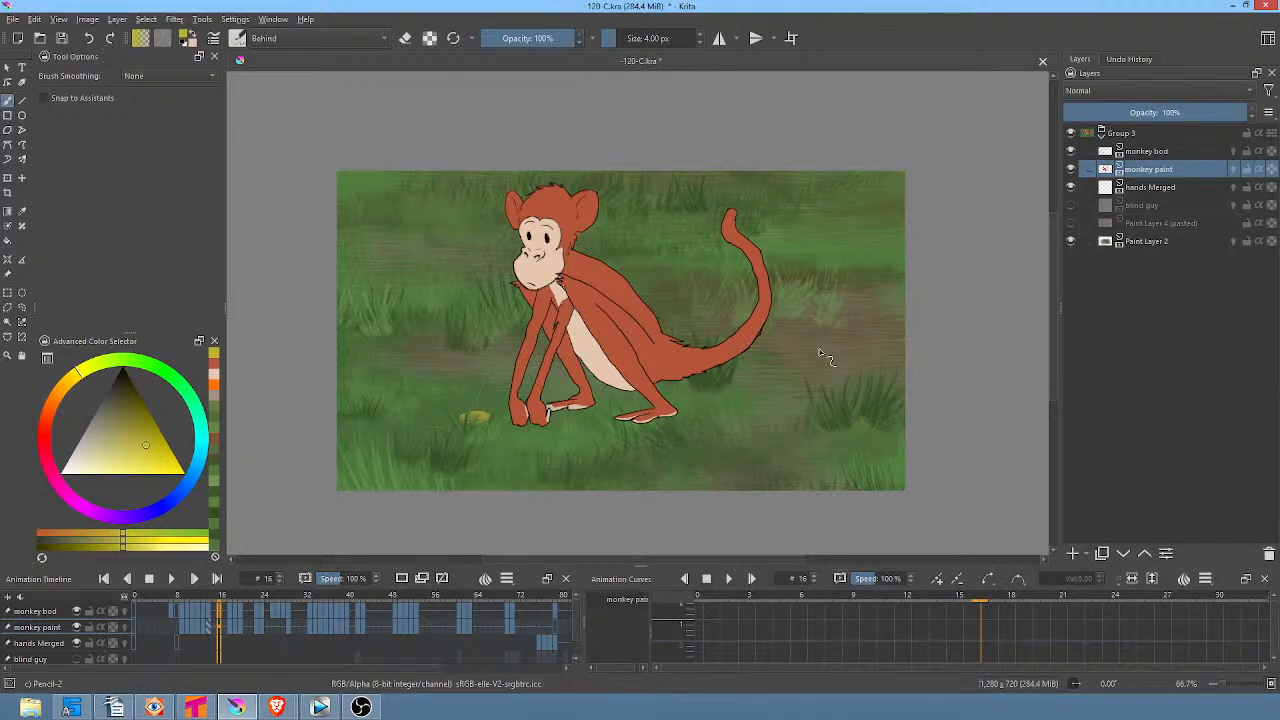
Play the monkey animation from frame 0 and save the file.
{"action": "left_click", "coordinate": [134, 592]}
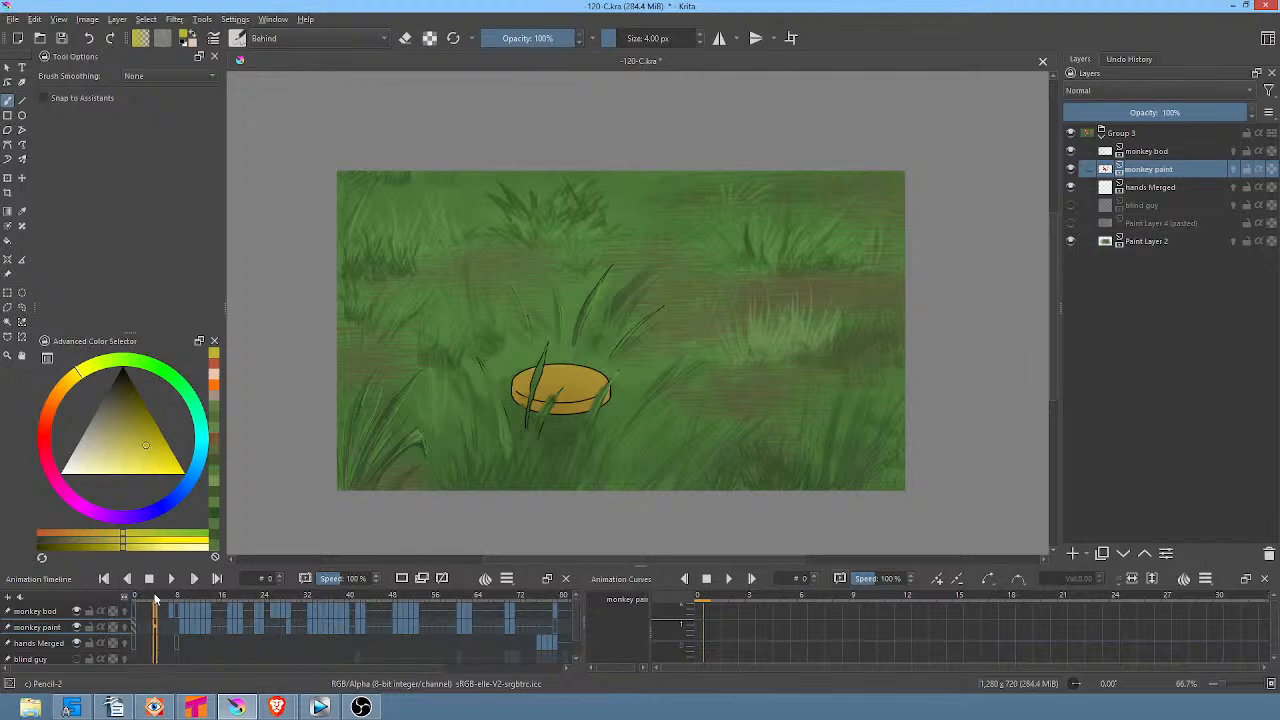
{"action": "left_click_drag", "start_coordinate": [211, 604], "coordinate": [133, 597]}
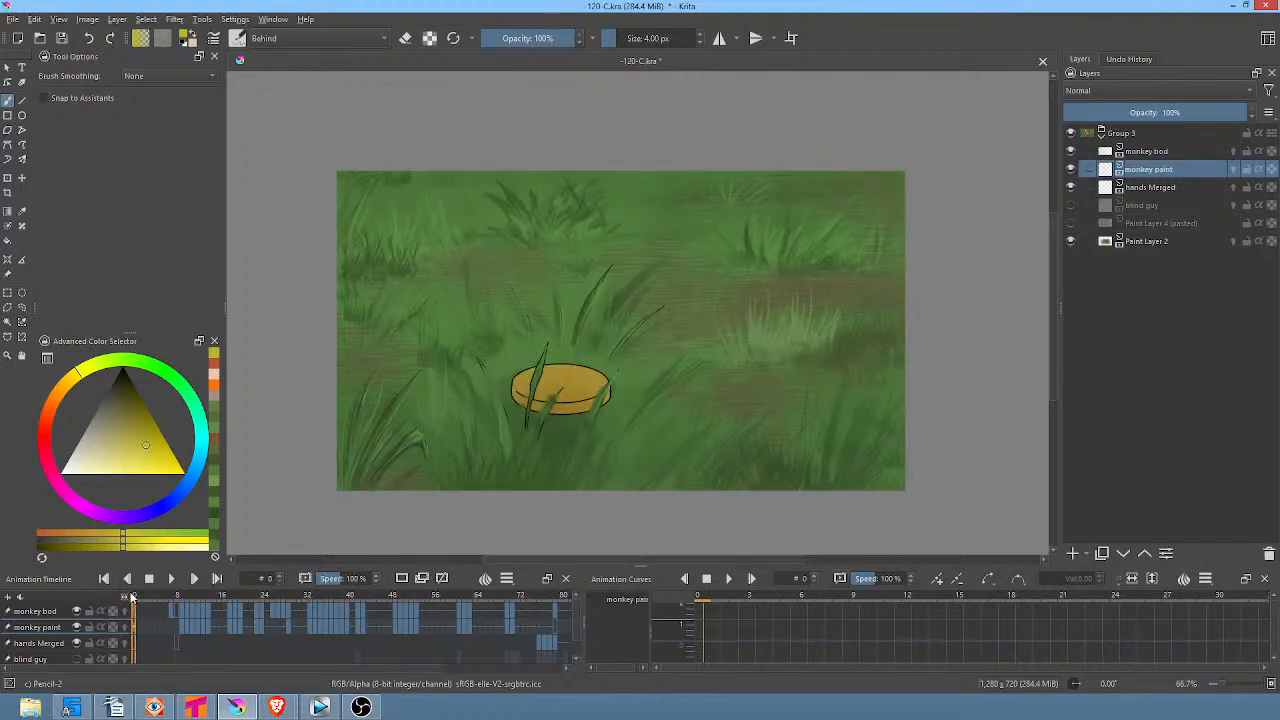
{"action": "key", "text": "space"}
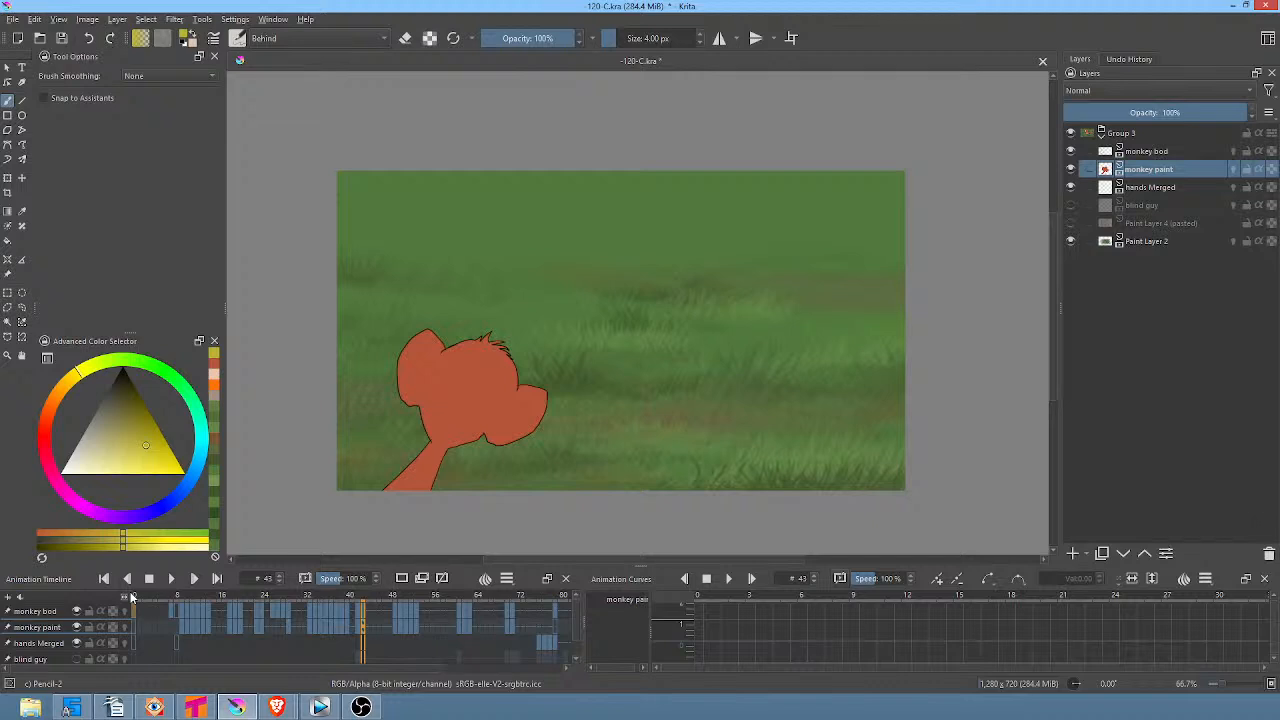
{"action": "left_click", "coordinate": [63, 39]}
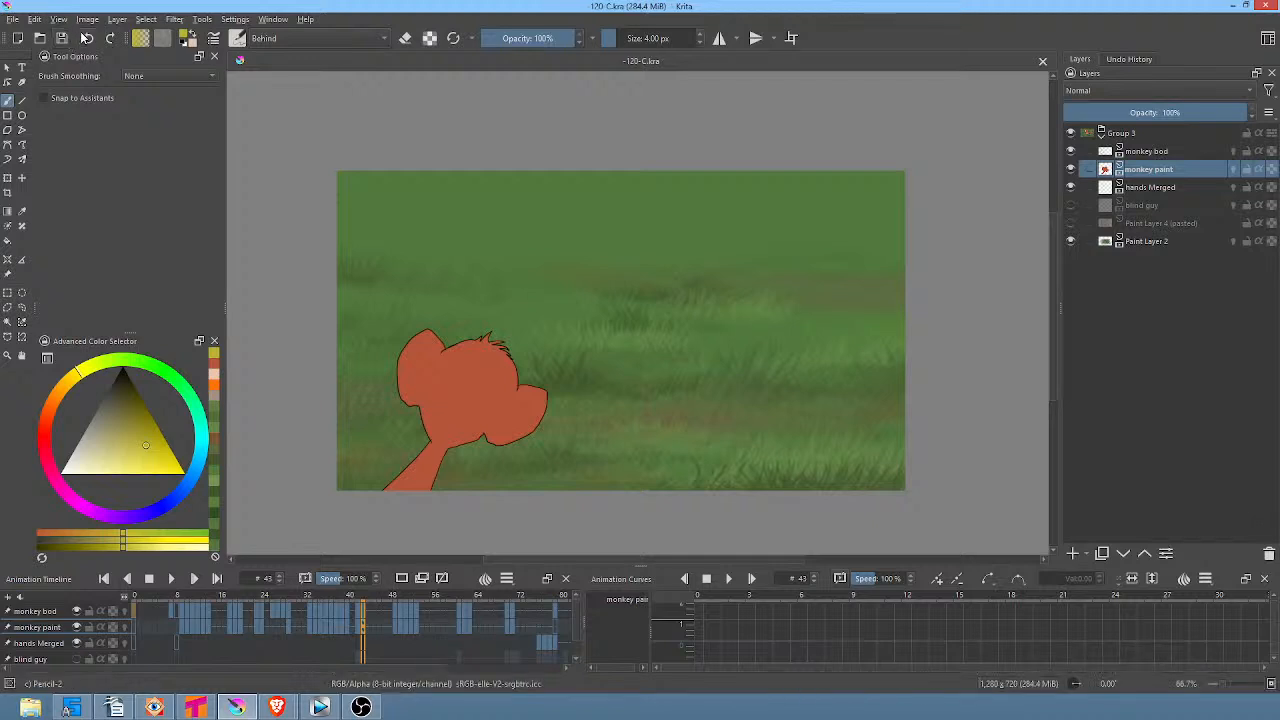
Examine the monkey animation's colouring frame by frame from frame 0 to about frame 49, including the running monkey up close.
{"action": "left_click_drag", "start_coordinate": [334, 595], "coordinate": [212, 578]}
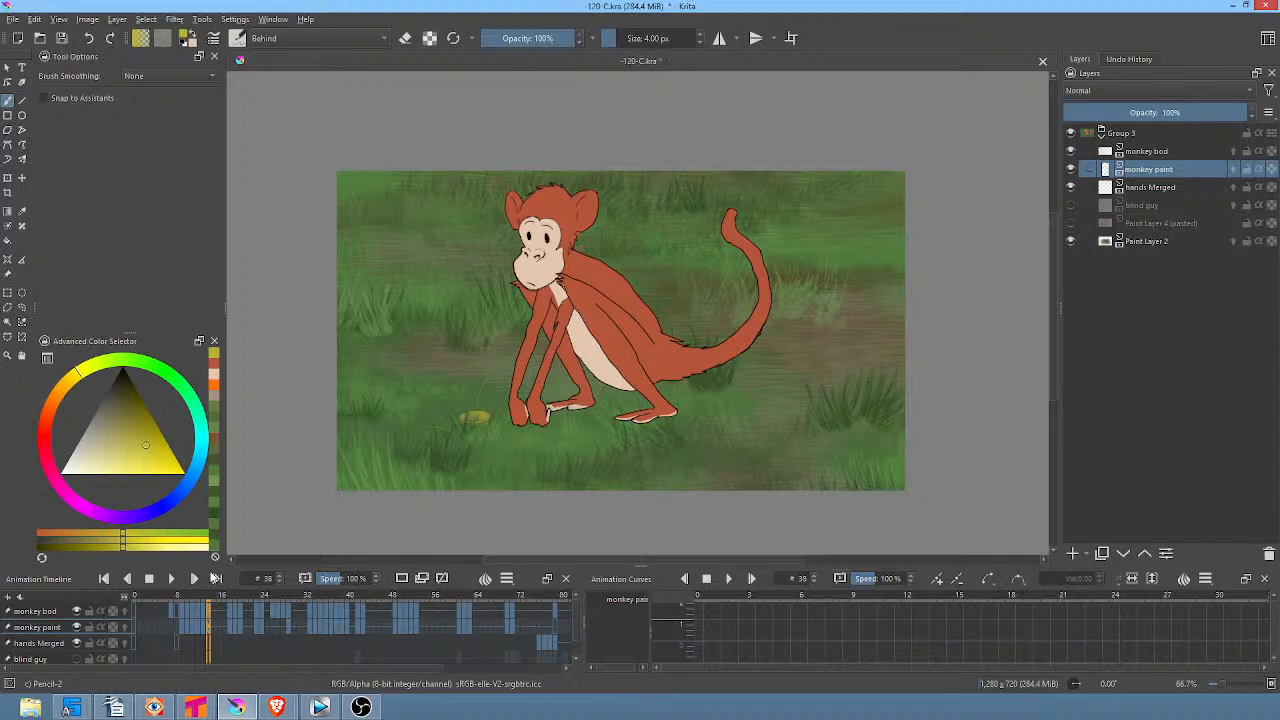
{"action": "left_click", "coordinate": [129, 578]}
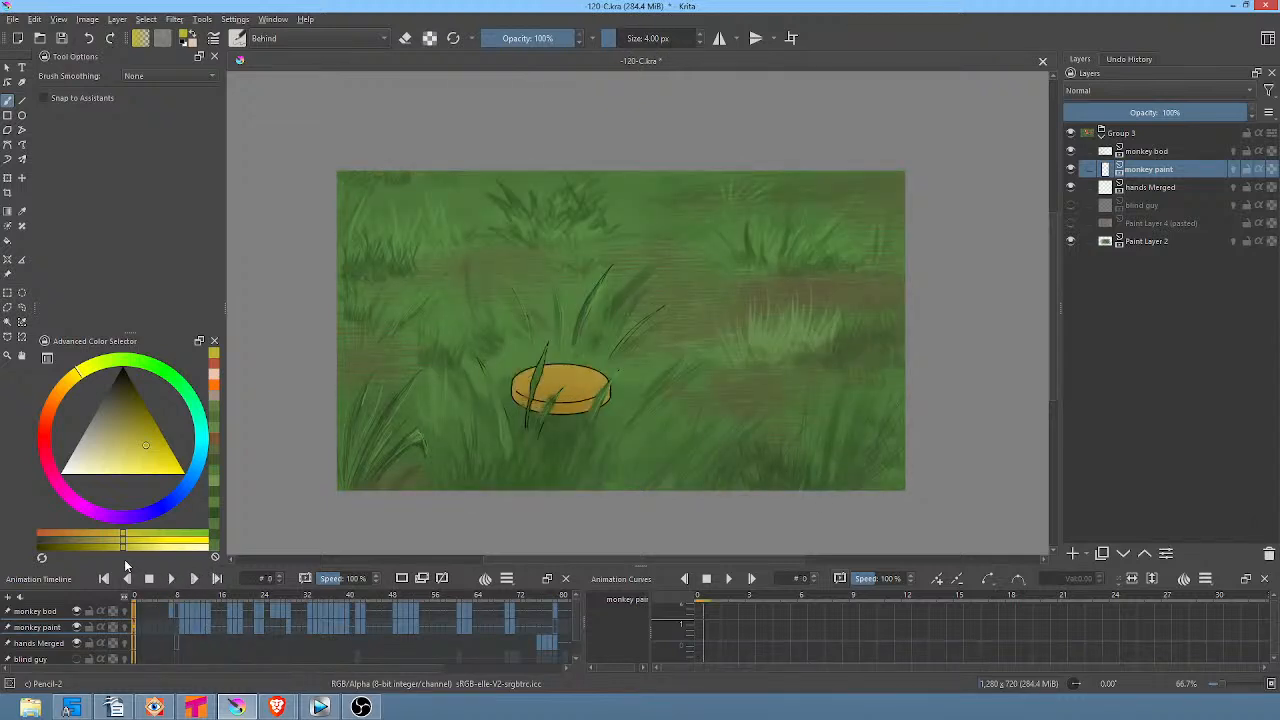
{"action": "left_click", "coordinate": [143, 601]}
{"action": "left_click_drag", "start_coordinate": [143, 601], "coordinate": [172, 606]}
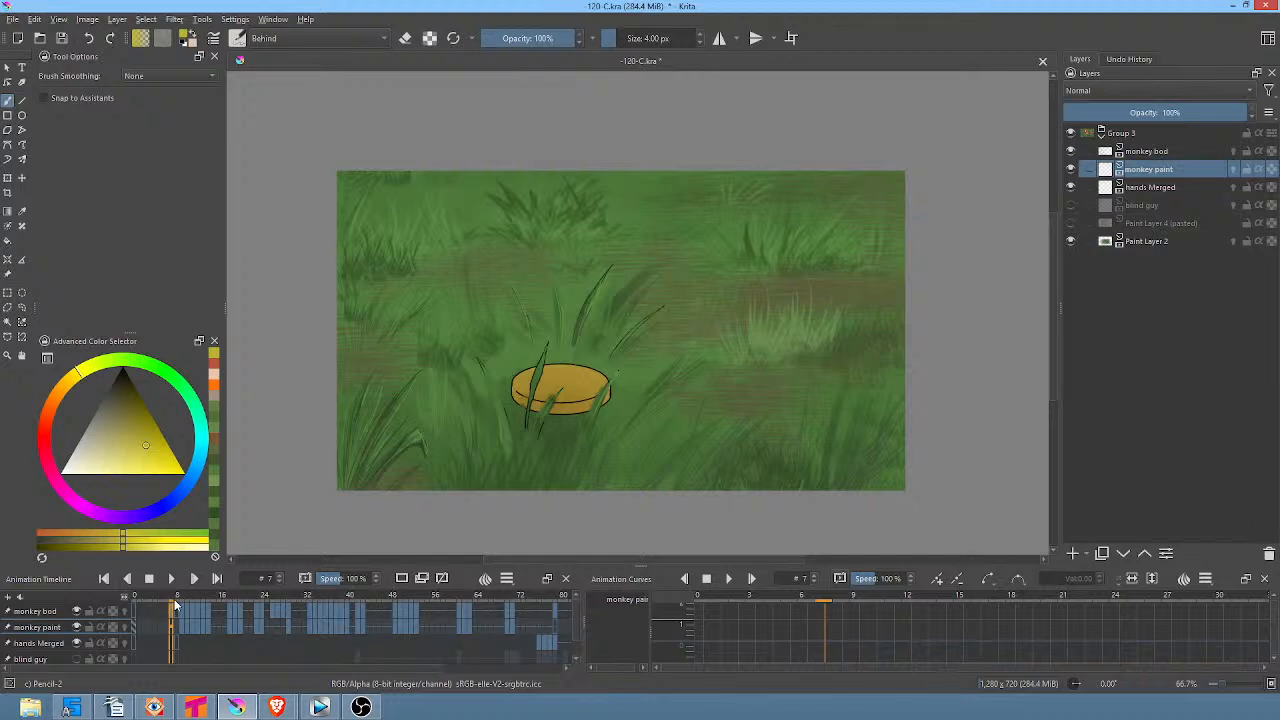
{"action": "left_click_drag", "start_coordinate": [175, 595], "coordinate": [209, 600]}
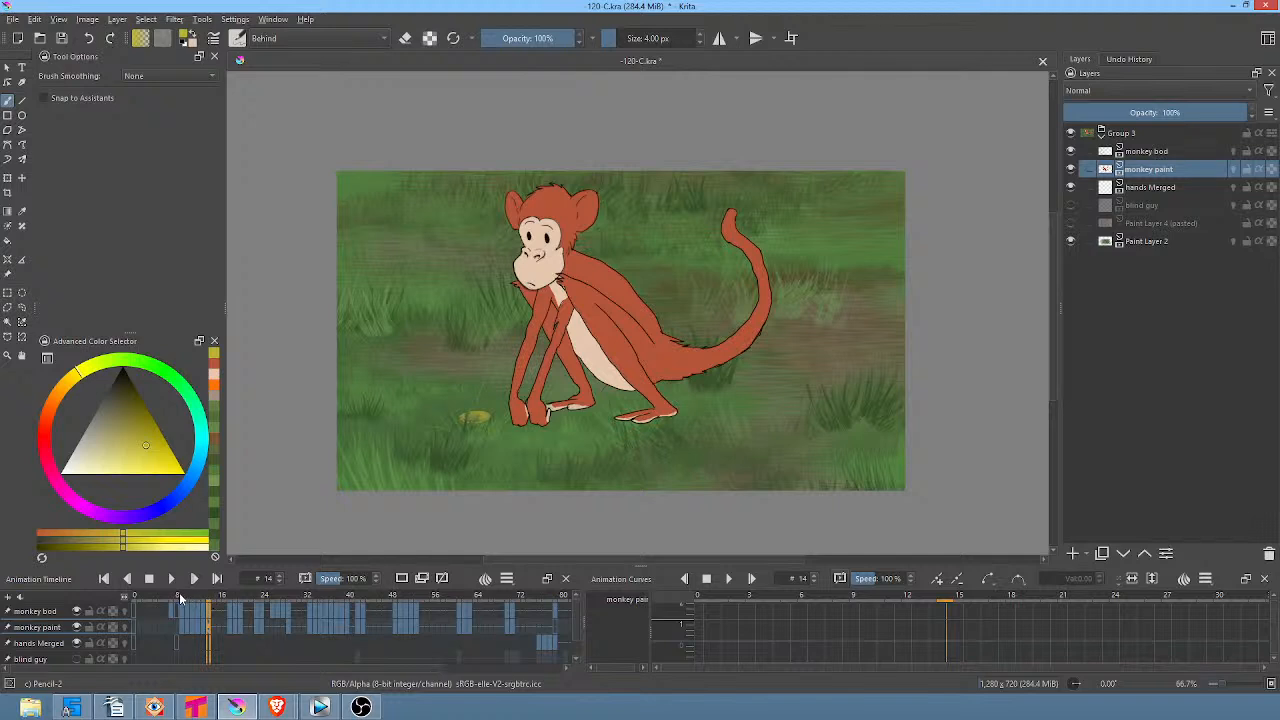
{"action": "left_click", "coordinate": [173, 593]}
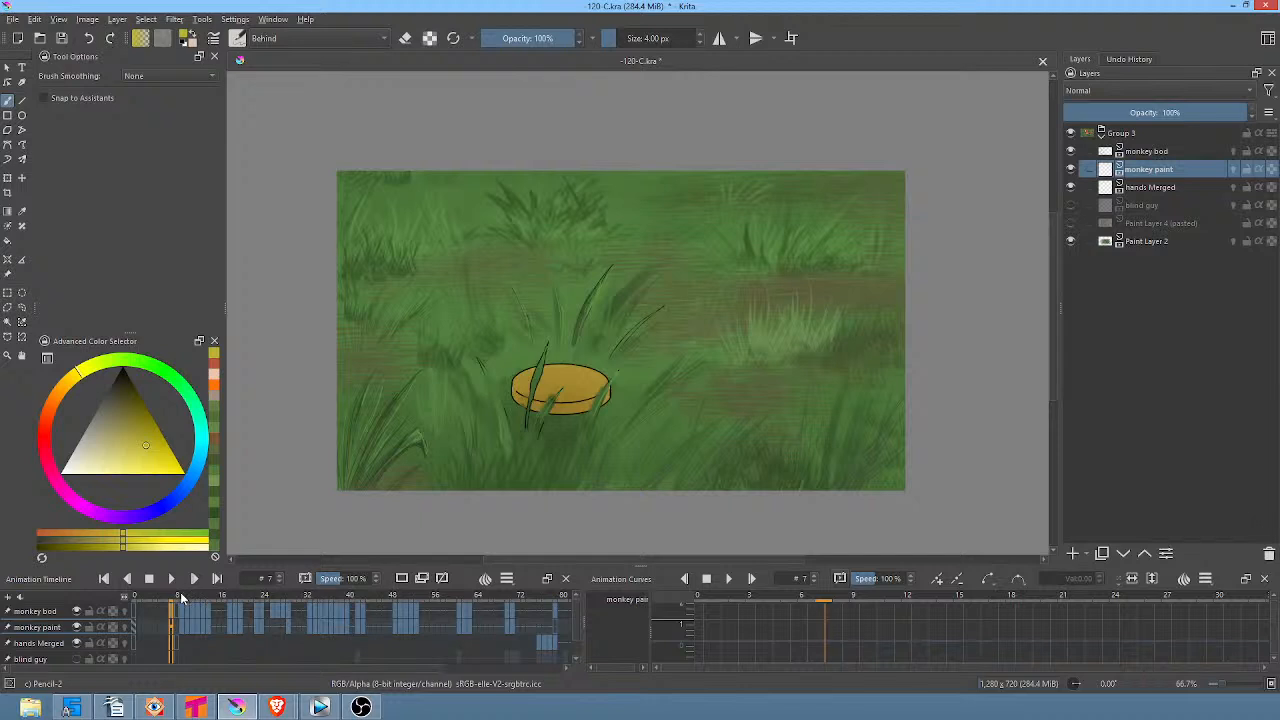
{"action": "left_click_drag", "start_coordinate": [180, 598], "coordinate": [355, 610]}
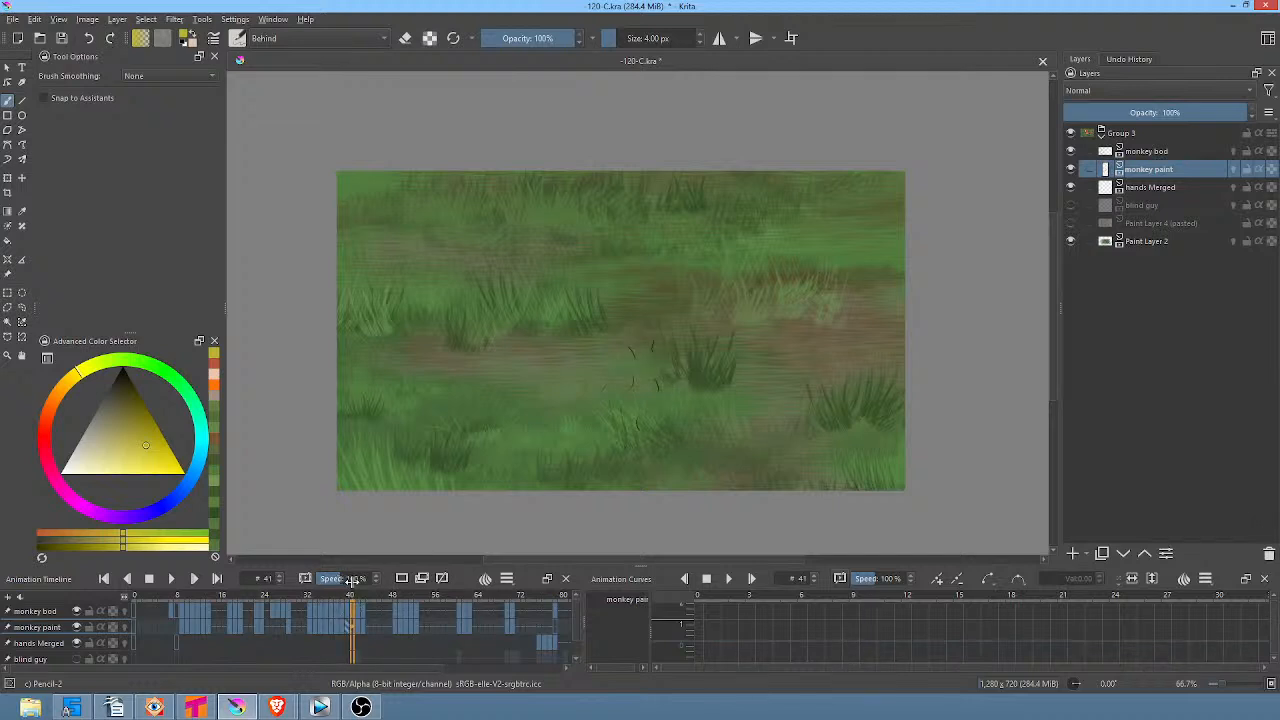
{"action": "left_click_drag", "start_coordinate": [335, 596], "coordinate": [396, 598]}
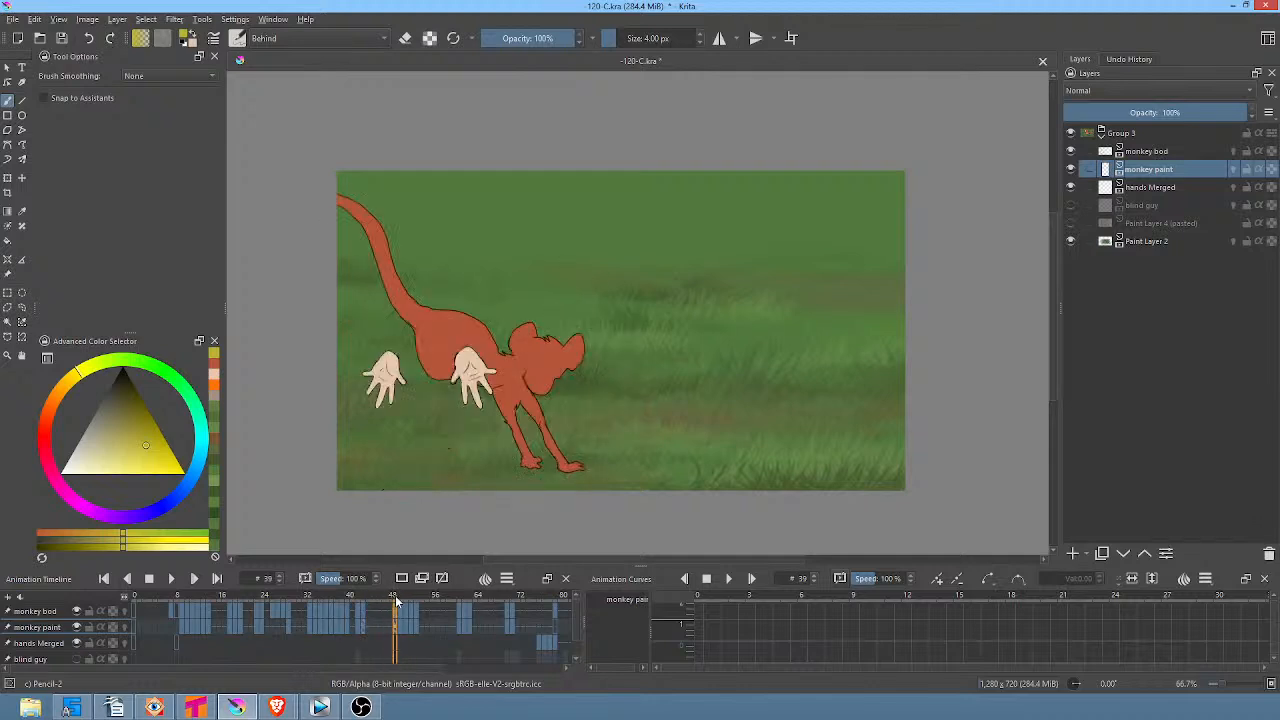
{"action": "left_click_drag", "start_coordinate": [592, 418], "coordinate": [614, 446]}
{"action": "scroll", "coordinate": [642, 381], "scroll_direction": "up", "scroll_amount": 1}
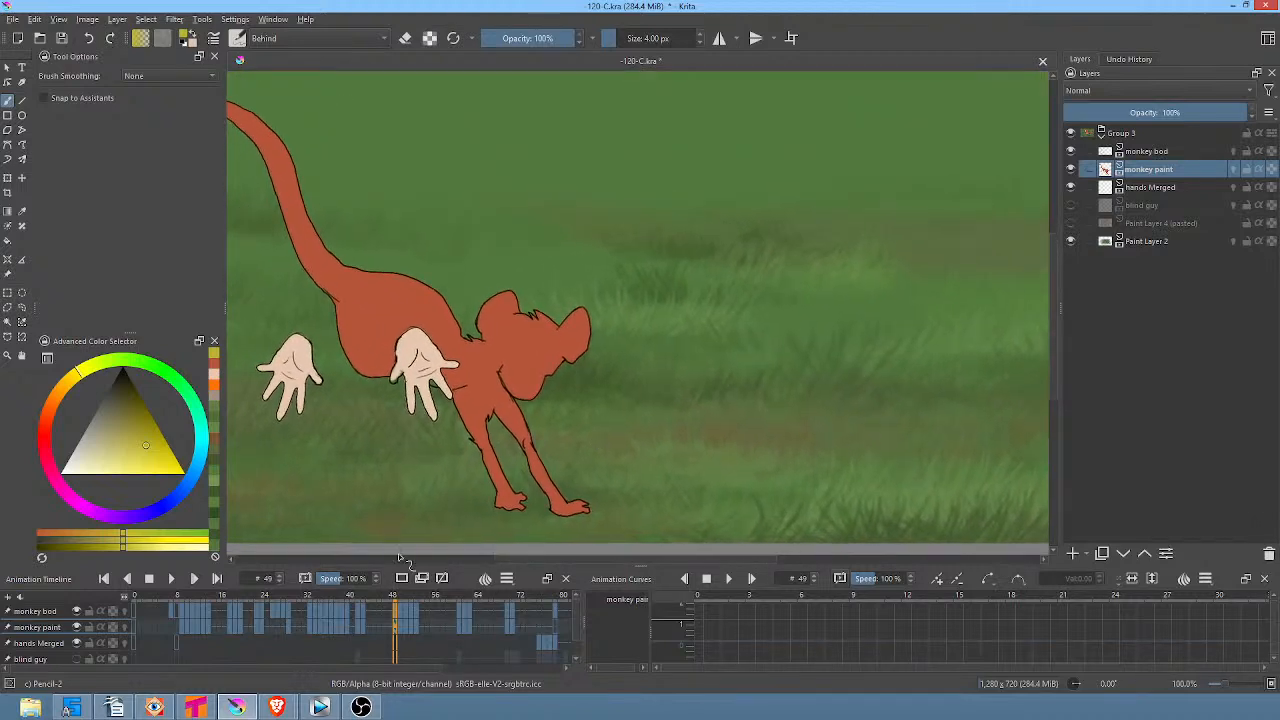
Paint the disc in the monkey's hand on frame 62 of the monkey paint layer in the yellow used on frame 61.
{"action": "left_click_drag", "start_coordinate": [396, 598], "coordinate": [468, 593]}
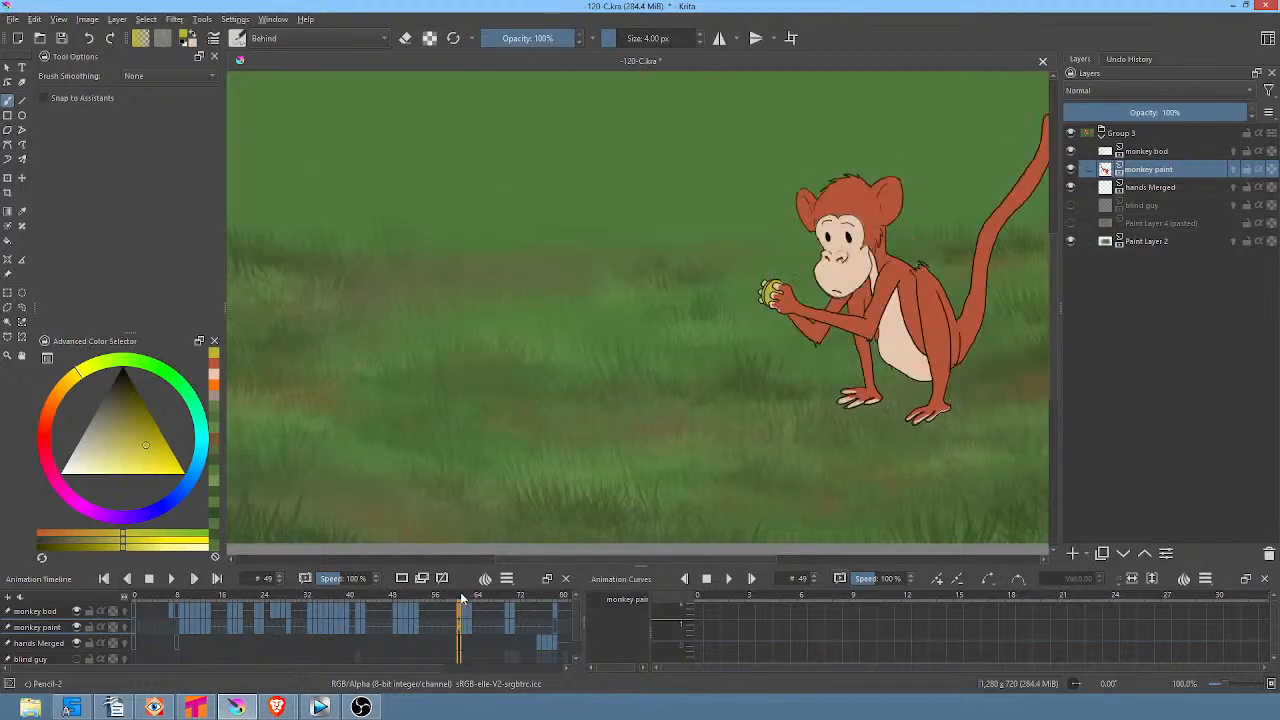
{"action": "scroll", "coordinate": [780, 293], "scroll_direction": "up", "scroll_amount": 5}
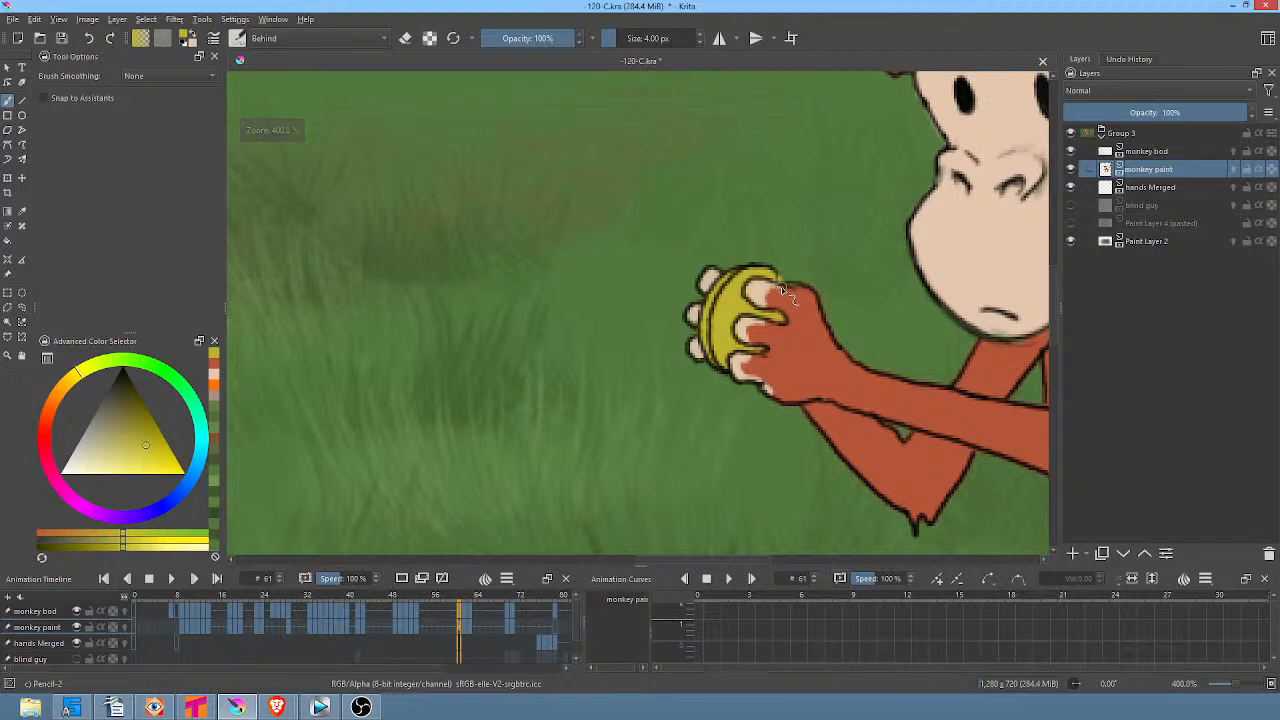
{"action": "key", "text": "p"}
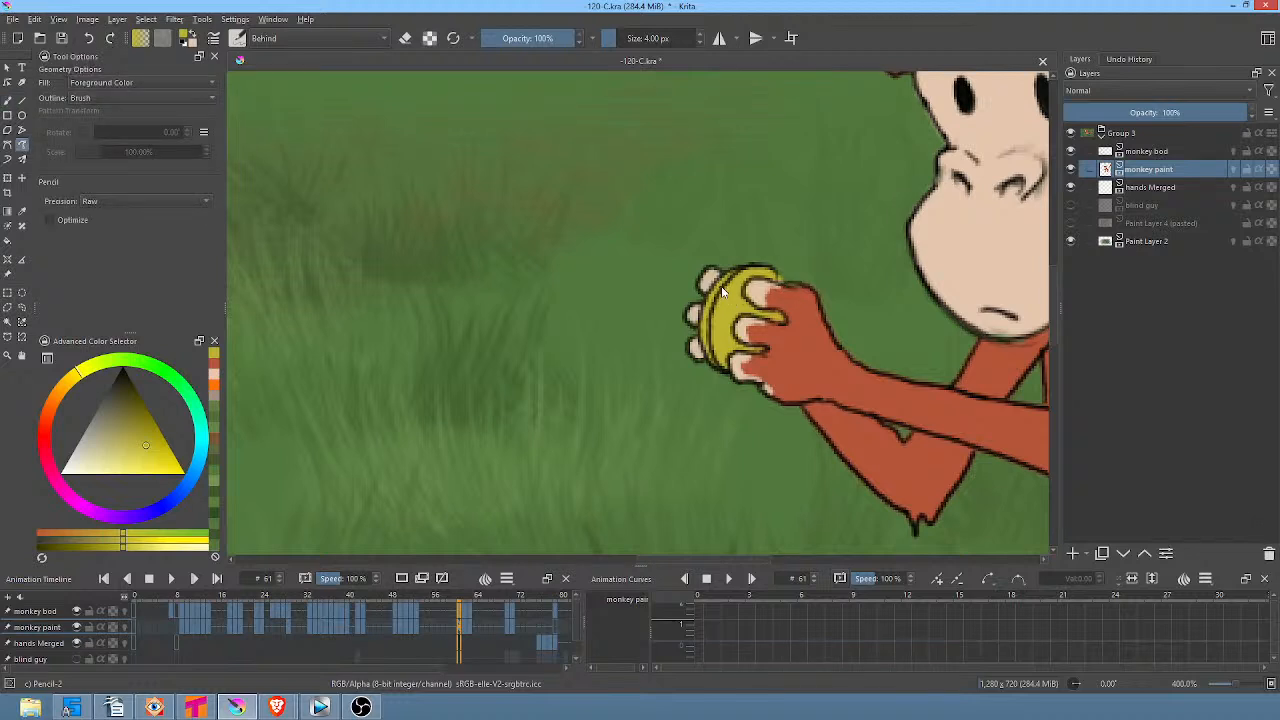
{"action": "key", "text": "b"}
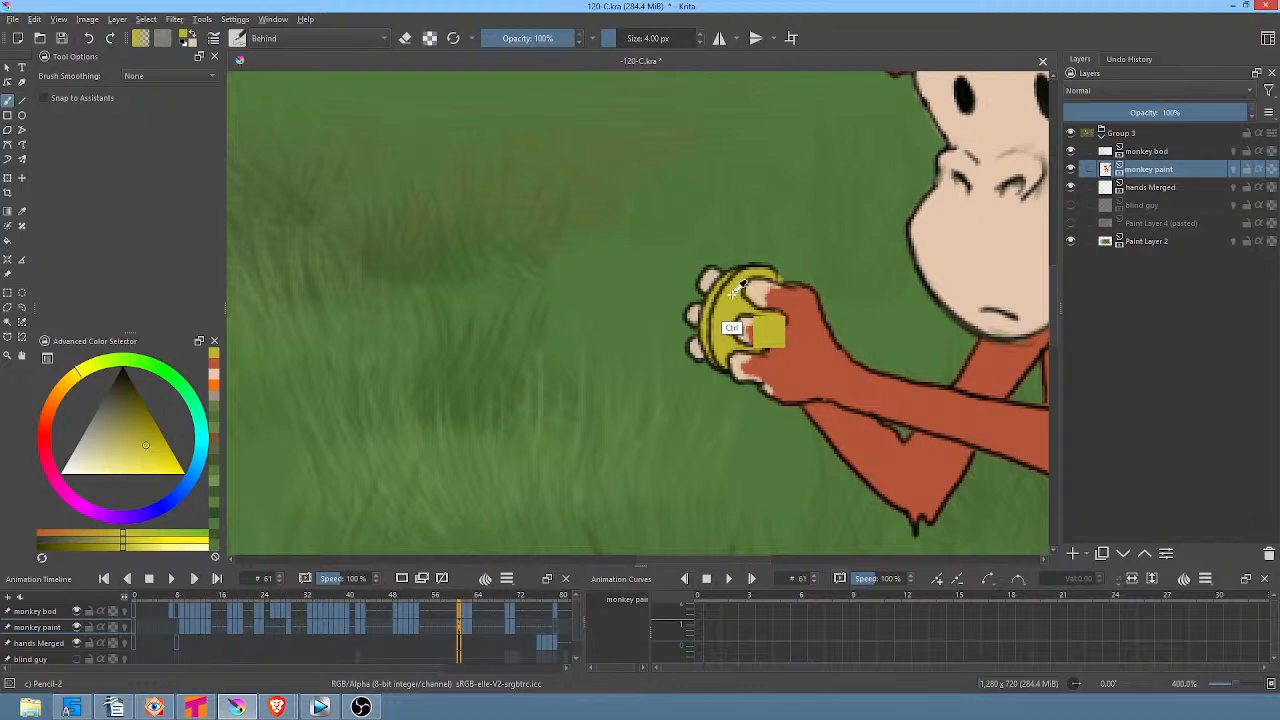
{"action": "key", "text": "period"}
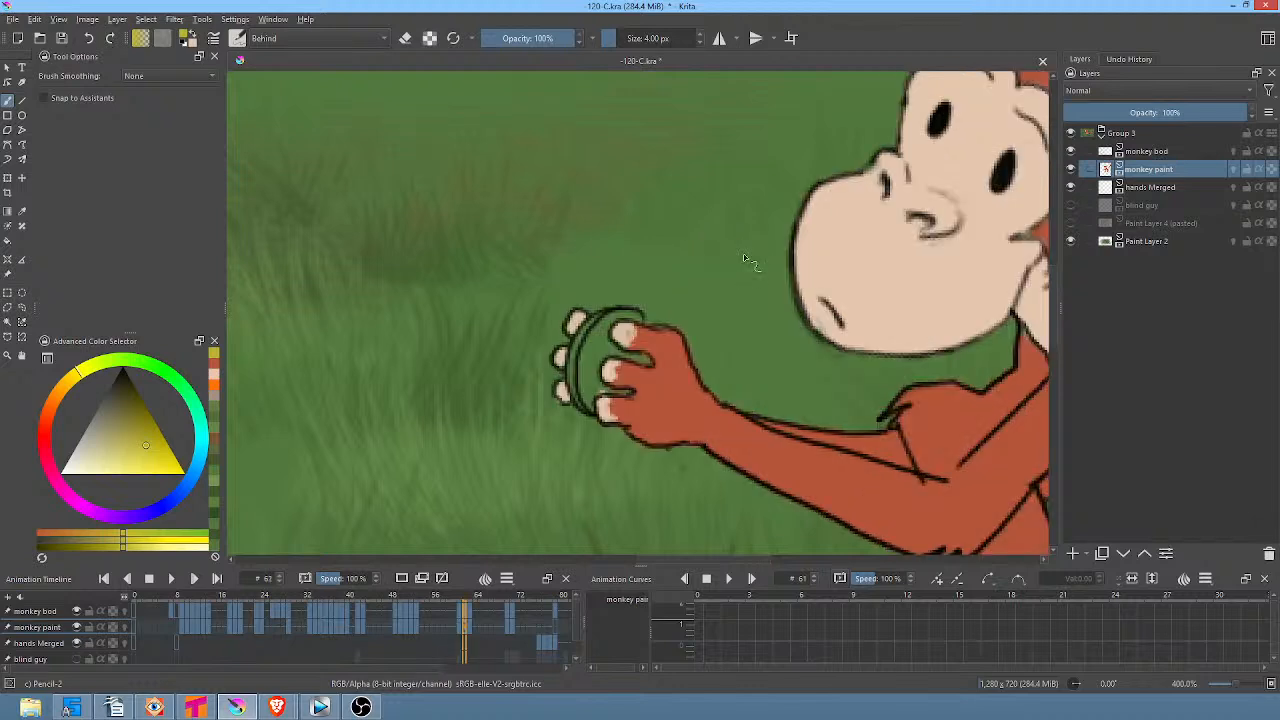
{"action": "left_click_drag", "start_coordinate": [677, 340], "coordinate": [786, 356]}
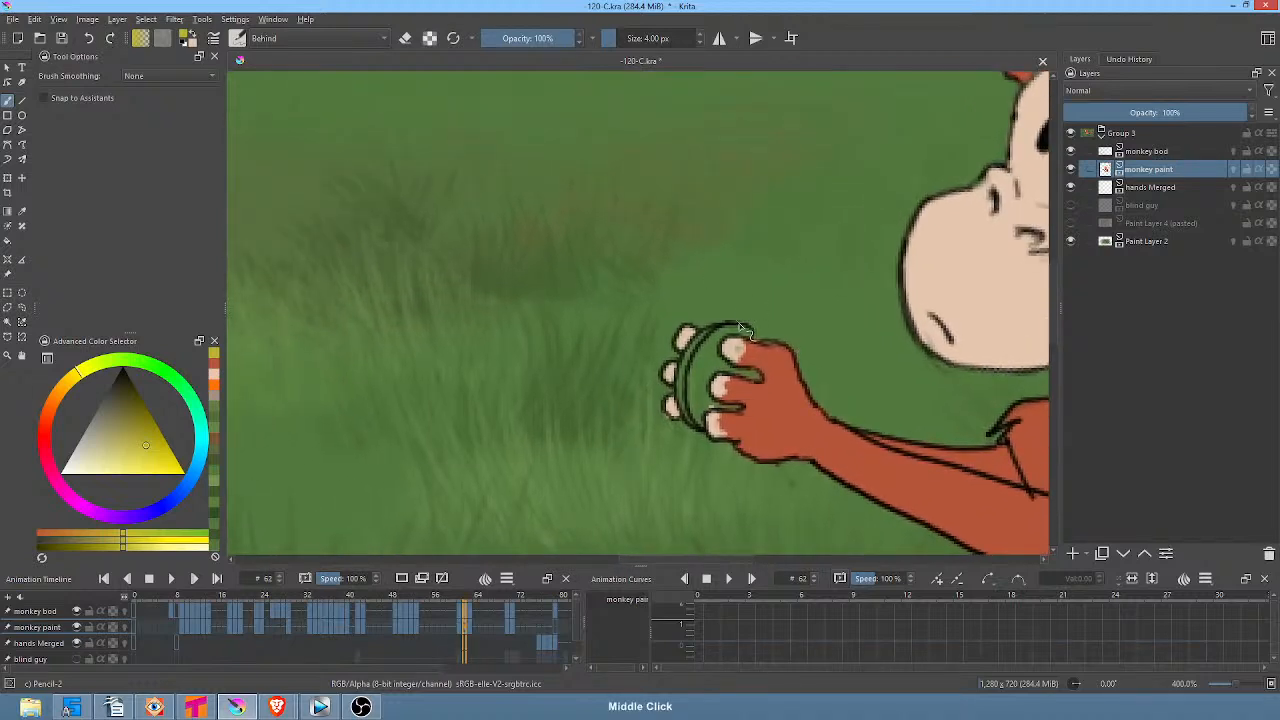
{"action": "mouse_move", "coordinate": [708, 340]}
{"action": "left_mouse_down"}
{"action": "mouse_move", "coordinate": [684, 373]}
{"action": "mouse_move", "coordinate": [709, 335]}
{"action": "mouse_move", "coordinate": [684, 378]}
{"action": "mouse_move", "coordinate": [690, 357]}
{"action": "mouse_move", "coordinate": [690, 415]}
{"action": "mouse_move", "coordinate": [693, 384]}
{"action": "mouse_move", "coordinate": [729, 415]}
{"action": "left_mouse_up"}
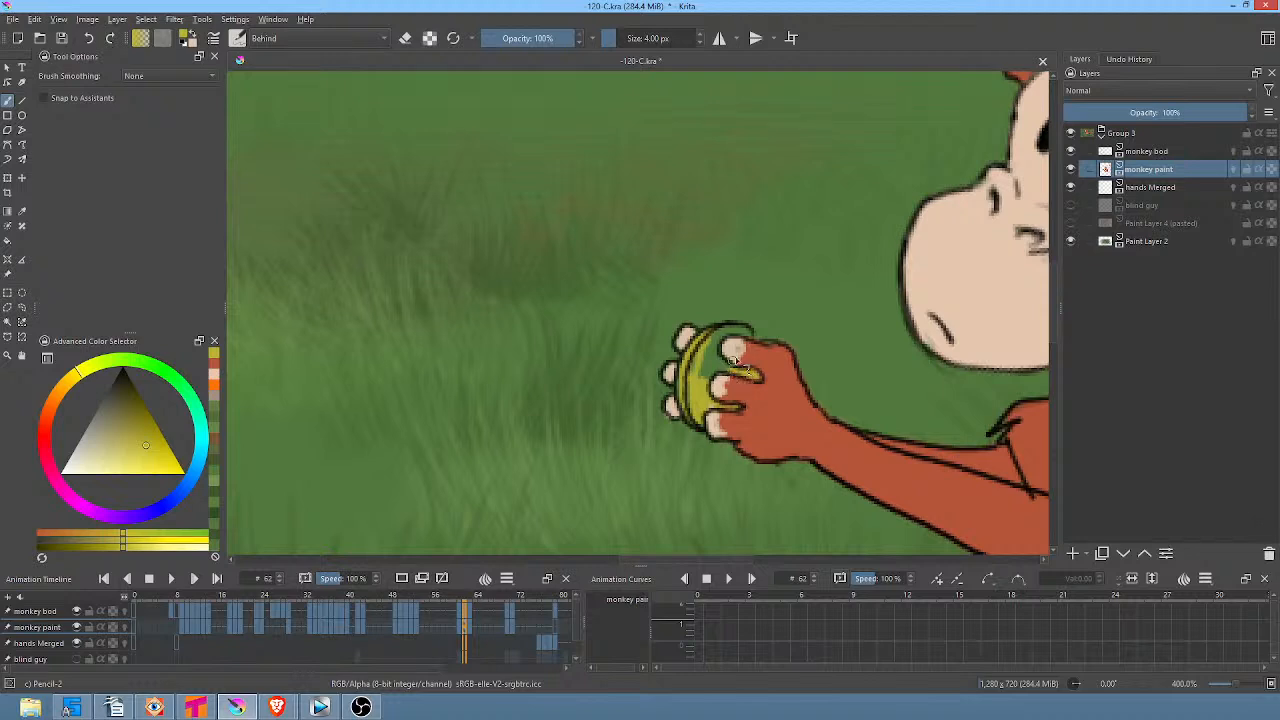
{"action": "mouse_move", "coordinate": [733, 350]}
{"action": "left_mouse_down"}
{"action": "mouse_move", "coordinate": [712, 382]}
{"action": "mouse_move", "coordinate": [695, 376]}
{"action": "mouse_move", "coordinate": [736, 336]}
{"action": "mouse_move", "coordinate": [726, 332]}
{"action": "mouse_move", "coordinate": [722, 348]}
{"action": "mouse_move", "coordinate": [757, 345]}
{"action": "left_mouse_up"}
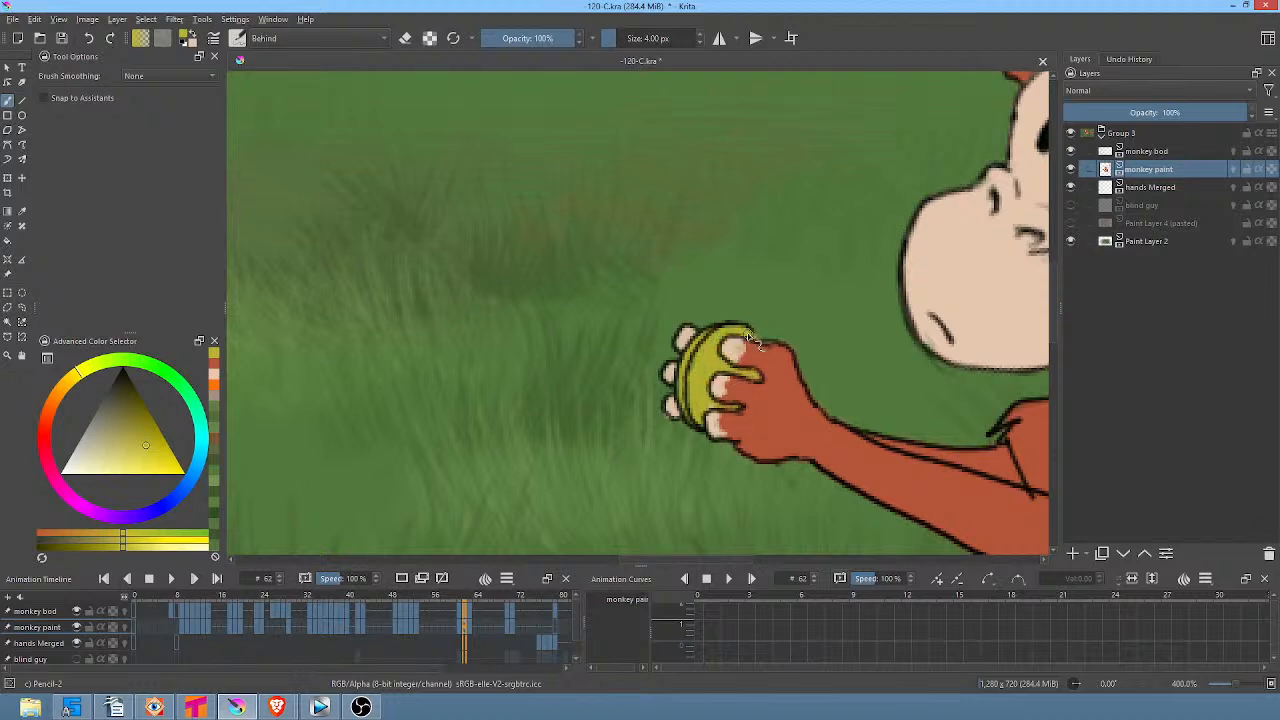
Paint the disc in the monkey's hand on frame 63 in the same yellow.
{"action": "key", "text": "period"}
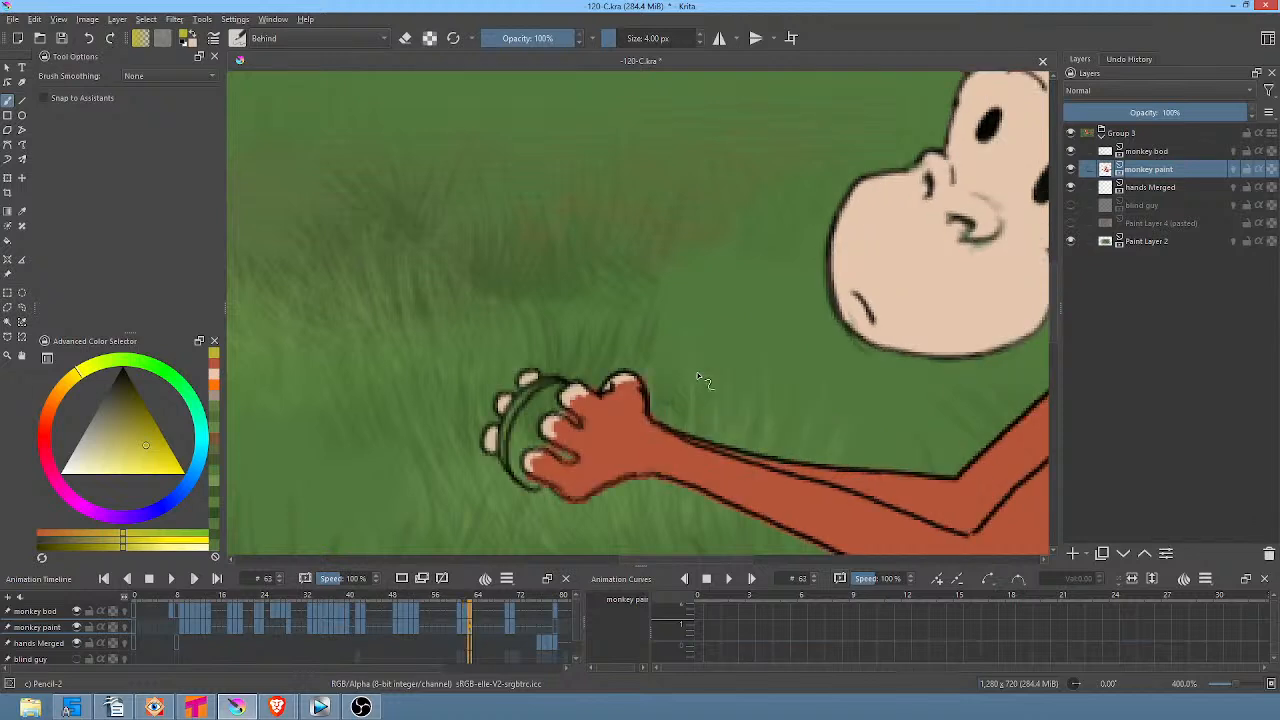
{"action": "mouse_move", "coordinate": [564, 412]}
{"action": "left_mouse_down"}
{"action": "mouse_move", "coordinate": [513, 412]}
{"action": "mouse_move", "coordinate": [523, 407]}
{"action": "mouse_move", "coordinate": [508, 469]}
{"action": "mouse_move", "coordinate": [512, 454]}
{"action": "mouse_move", "coordinate": [531, 467]}
{"action": "mouse_move", "coordinate": [553, 430]}
{"action": "mouse_move", "coordinate": [558, 458]}
{"action": "mouse_move", "coordinate": [569, 452]}
{"action": "mouse_move", "coordinate": [535, 447]}
{"action": "mouse_move", "coordinate": [522, 466]}
{"action": "mouse_move", "coordinate": [521, 429]}
{"action": "mouse_move", "coordinate": [512, 434]}
{"action": "mouse_move", "coordinate": [538, 396]}
{"action": "mouse_move", "coordinate": [513, 430]}
{"action": "mouse_move", "coordinate": [531, 399]}
{"action": "mouse_move", "coordinate": [514, 456]}
{"action": "mouse_move", "coordinate": [531, 414]}
{"action": "mouse_move", "coordinate": [557, 443]}
{"action": "left_mouse_up"}
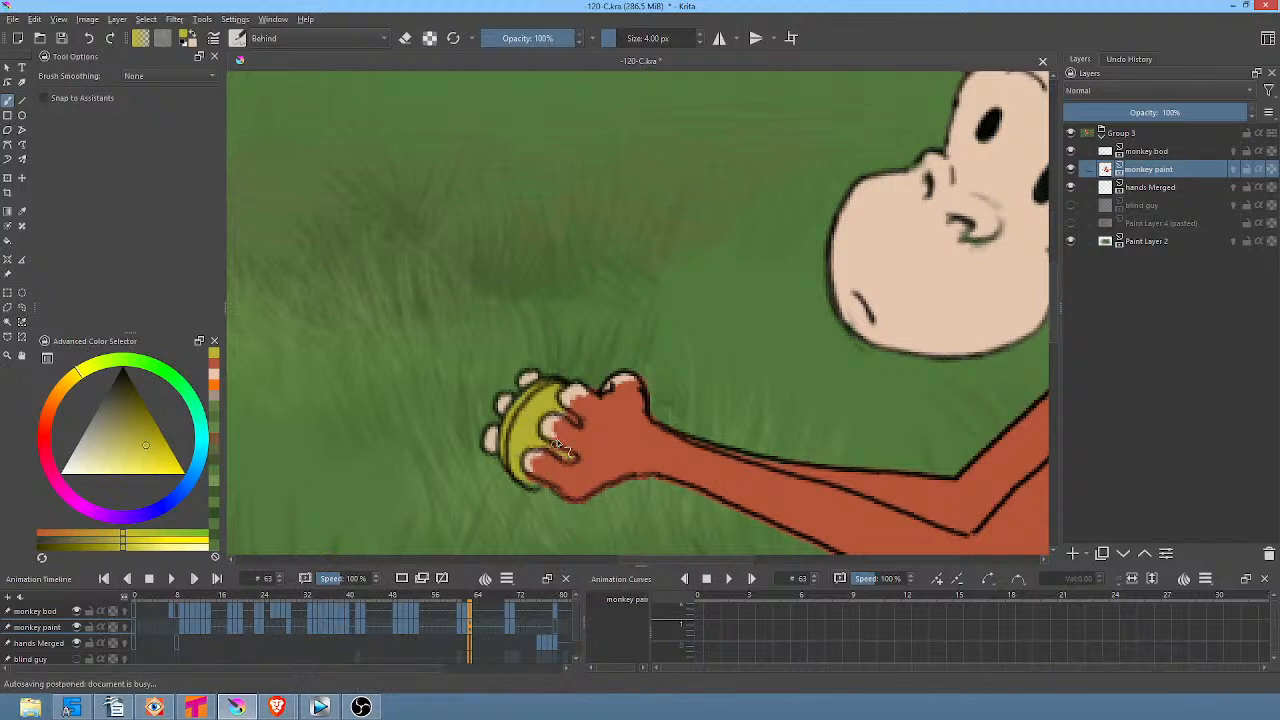
{"action": "left_click_drag", "start_coordinate": [536, 388], "coordinate": [542, 390]}
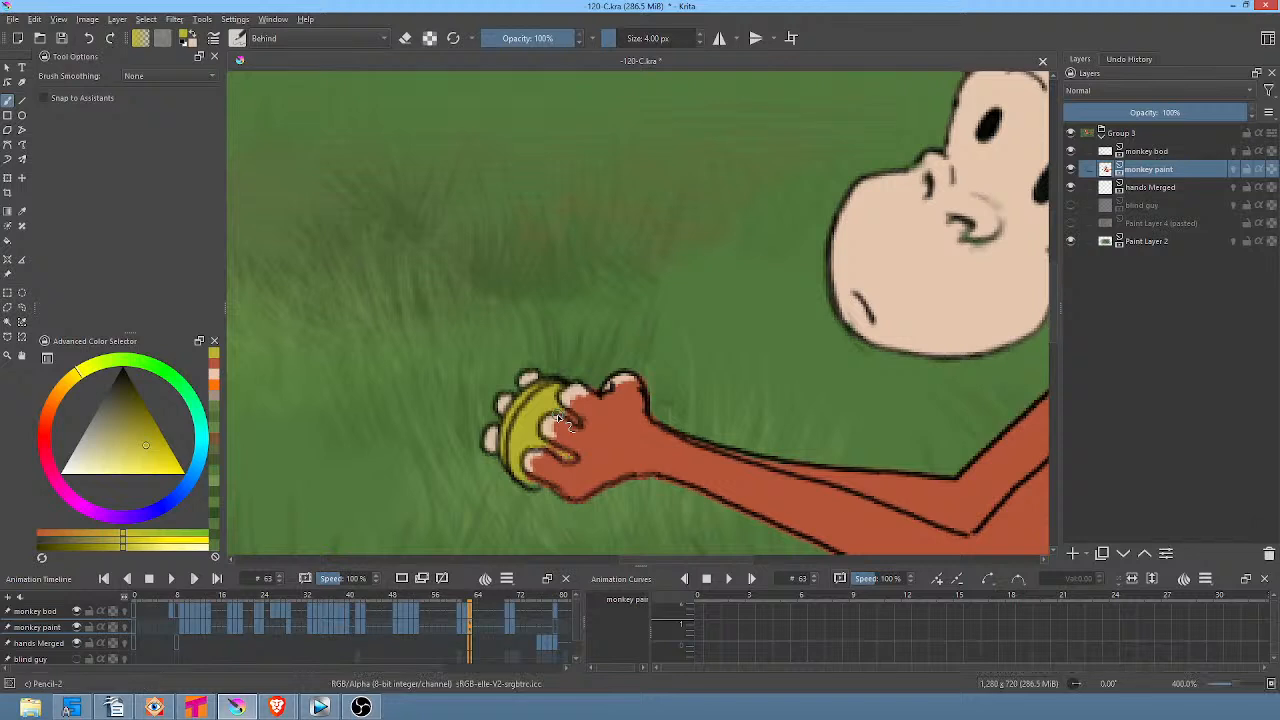
Compare the painted disc in the monkey's hand across frames 61 to 63.
{"action": "key", "text": "Left"}
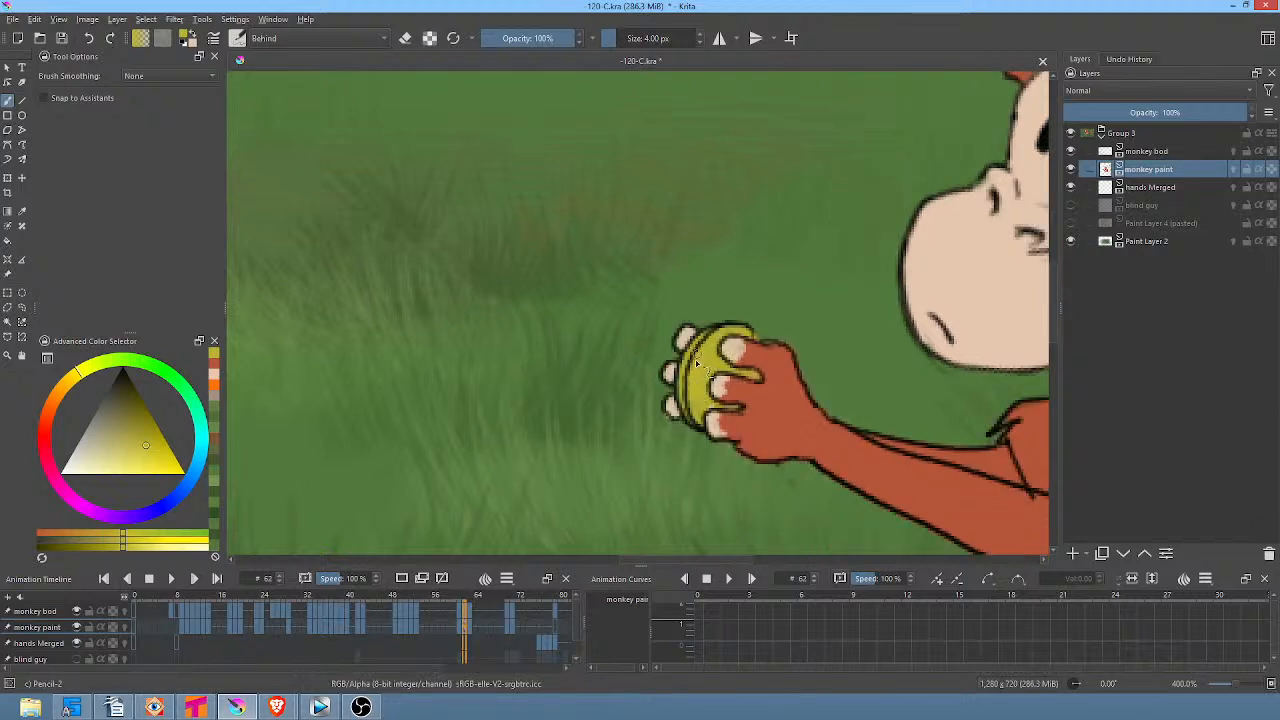
{"action": "key", "text": "Left"}
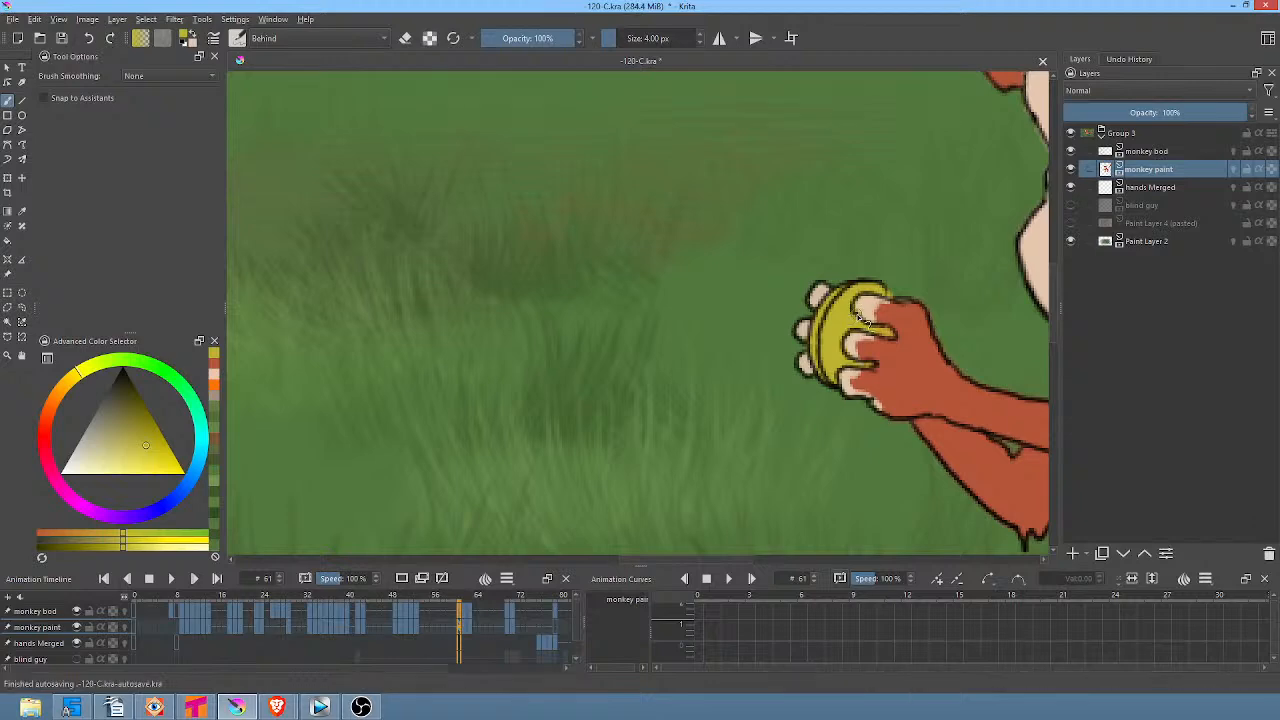
{"action": "key", "text": "Right"}
{"action": "key", "text": "Right"}
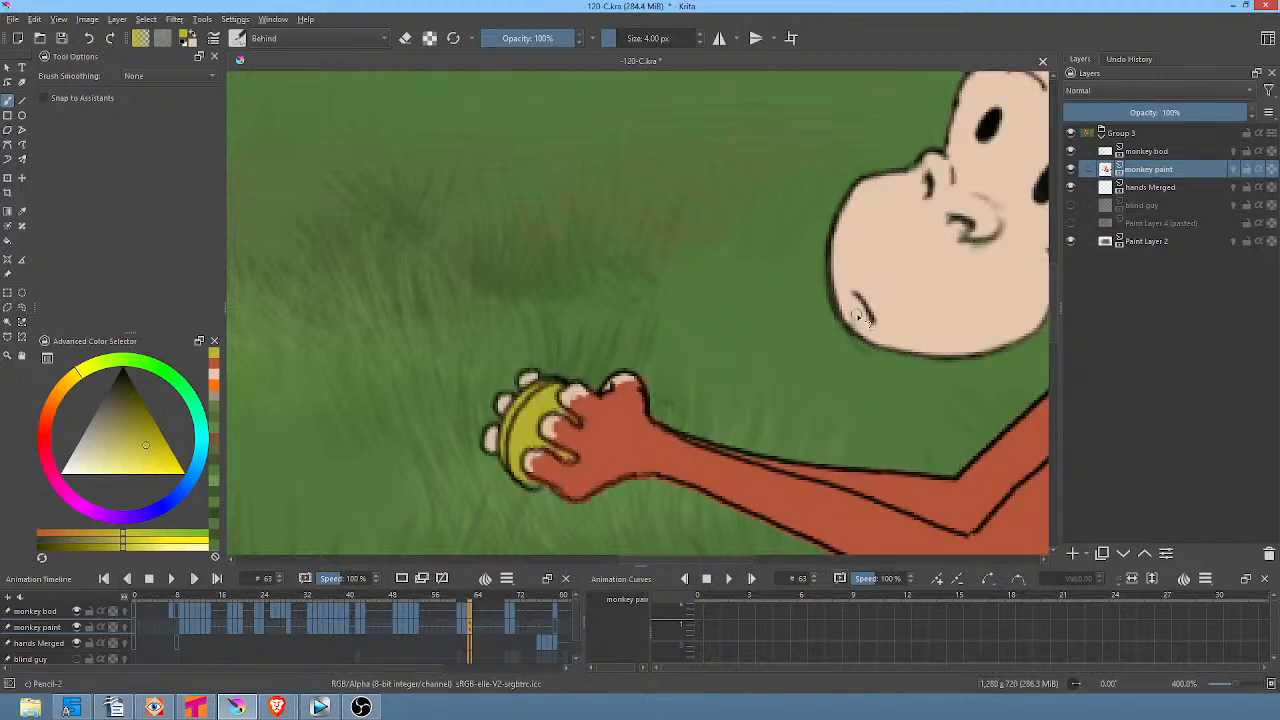
{"action": "key", "text": "period"}
{"action": "key", "text": "comma"}
Paint the disc in the monkey's hands on frame 70 of the monkey paint layer in the same yellow.
{"action": "scroll", "coordinate": [836, 291], "scroll_direction": "down", "scroll_amount": 3}
{"action": "left_click_drag", "start_coordinate": [918, 320], "coordinate": [806, 377]}
{"action": "scroll", "coordinate": [775, 358], "scroll_direction": "down", "scroll_amount": 2}
{"action": "scroll", "coordinate": [807, 382], "scroll_direction": "up", "scroll_amount": 1}
{"action": "key", "text": "period"}
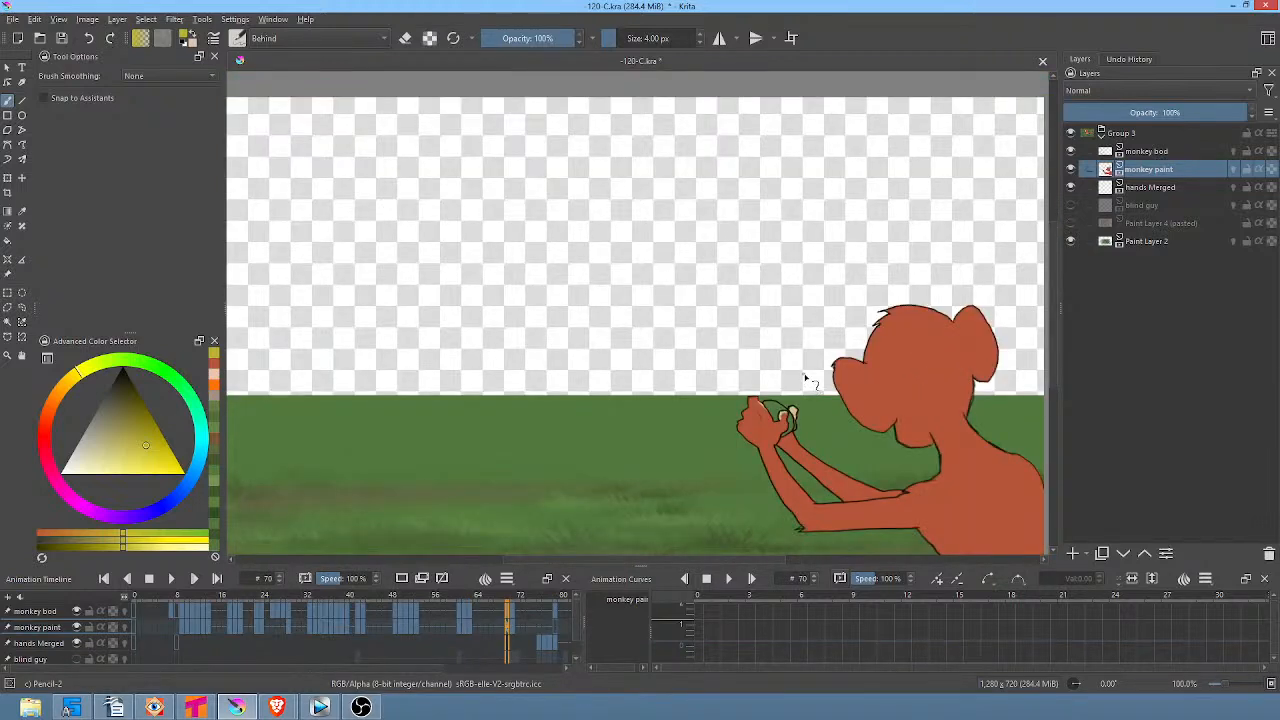
{"action": "key", "text": "comma"}
{"action": "key", "text": "period"}
{"action": "scroll", "coordinate": [830, 410], "scroll_direction": "up", "scroll_amount": 4}
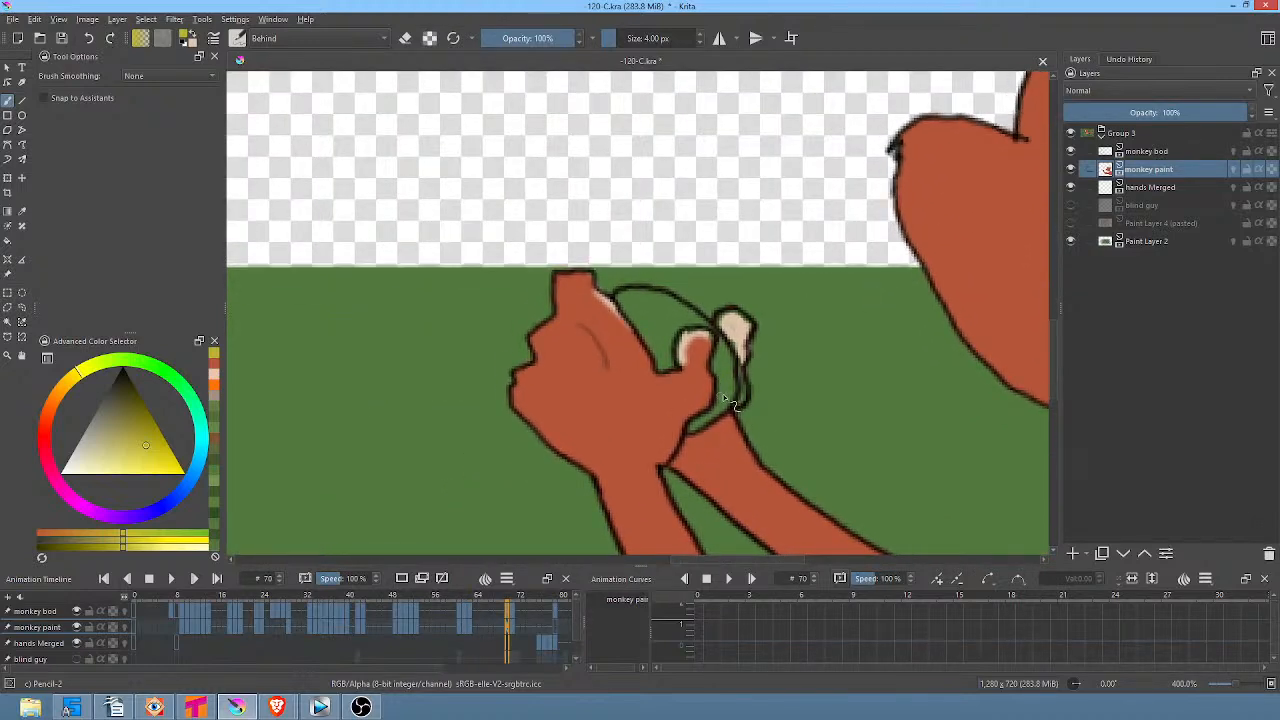
{"action": "mouse_move", "coordinate": [724, 396]}
{"action": "left_mouse_down"}
{"action": "mouse_move", "coordinate": [695, 425]}
{"action": "mouse_move", "coordinate": [735, 395]}
{"action": "mouse_move", "coordinate": [720, 345]}
{"action": "mouse_move", "coordinate": [743, 385]}
{"action": "mouse_move", "coordinate": [738, 362]}
{"action": "mouse_move", "coordinate": [628, 295]}
{"action": "mouse_move", "coordinate": [645, 300]}
{"action": "mouse_move", "coordinate": [634, 318]}
{"action": "mouse_move", "coordinate": [651, 340]}
{"action": "left_mouse_up"}
{"action": "mouse_move", "coordinate": [657, 377]}
{"action": "left_mouse_down"}
{"action": "mouse_move", "coordinate": [668, 338]}
{"action": "mouse_move", "coordinate": [664, 370]}
{"action": "mouse_move", "coordinate": [680, 333]}
{"action": "mouse_move", "coordinate": [698, 348]}
{"action": "mouse_move", "coordinate": [668, 306]}
{"action": "mouse_move", "coordinate": [648, 303]}
{"action": "mouse_move", "coordinate": [654, 322]}
{"action": "left_mouse_up"}
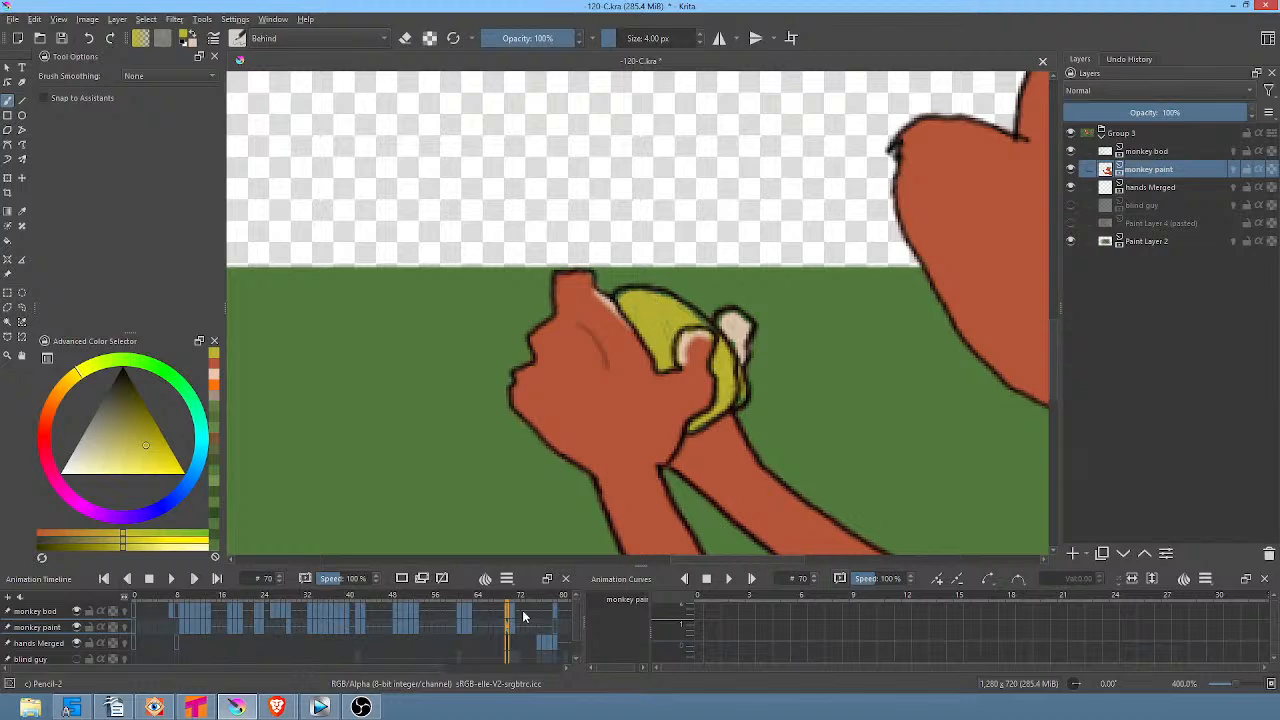
Paint the disc in the monkey's hands on frame 71 in the same yellow.
{"action": "key", "text": "Right"}
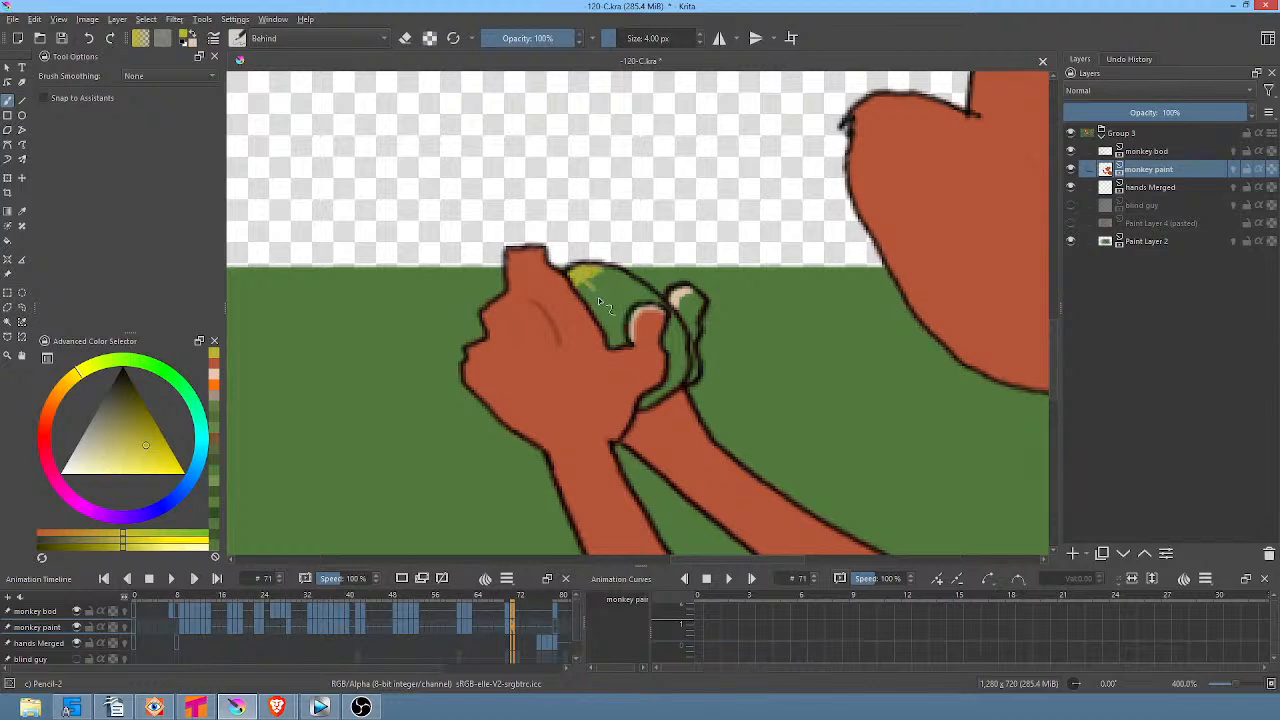
{"action": "mouse_move", "coordinate": [598, 297]}
{"action": "left_mouse_down"}
{"action": "mouse_move", "coordinate": [631, 280]}
{"action": "mouse_move", "coordinate": [606, 273]}
{"action": "mouse_move", "coordinate": [590, 310]}
{"action": "left_mouse_up"}
{"action": "mouse_move", "coordinate": [618, 291]}
{"action": "left_mouse_down"}
{"action": "mouse_move", "coordinate": [660, 292]}
{"action": "mouse_move", "coordinate": [620, 292]}
{"action": "mouse_move", "coordinate": [632, 312]}
{"action": "mouse_move", "coordinate": [605, 300]}
{"action": "mouse_move", "coordinate": [628, 293]}
{"action": "mouse_move", "coordinate": [613, 326]}
{"action": "mouse_move", "coordinate": [592, 300]}
{"action": "mouse_move", "coordinate": [628, 347]}
{"action": "mouse_move", "coordinate": [623, 299]}
{"action": "mouse_move", "coordinate": [647, 316]}
{"action": "mouse_move", "coordinate": [635, 281]}
{"action": "mouse_move", "coordinate": [675, 325]}
{"action": "mouse_move", "coordinate": [668, 357]}
{"action": "mouse_move", "coordinate": [663, 322]}
{"action": "mouse_move", "coordinate": [686, 359]}
{"action": "mouse_move", "coordinate": [632, 395]}
{"action": "left_mouse_up"}
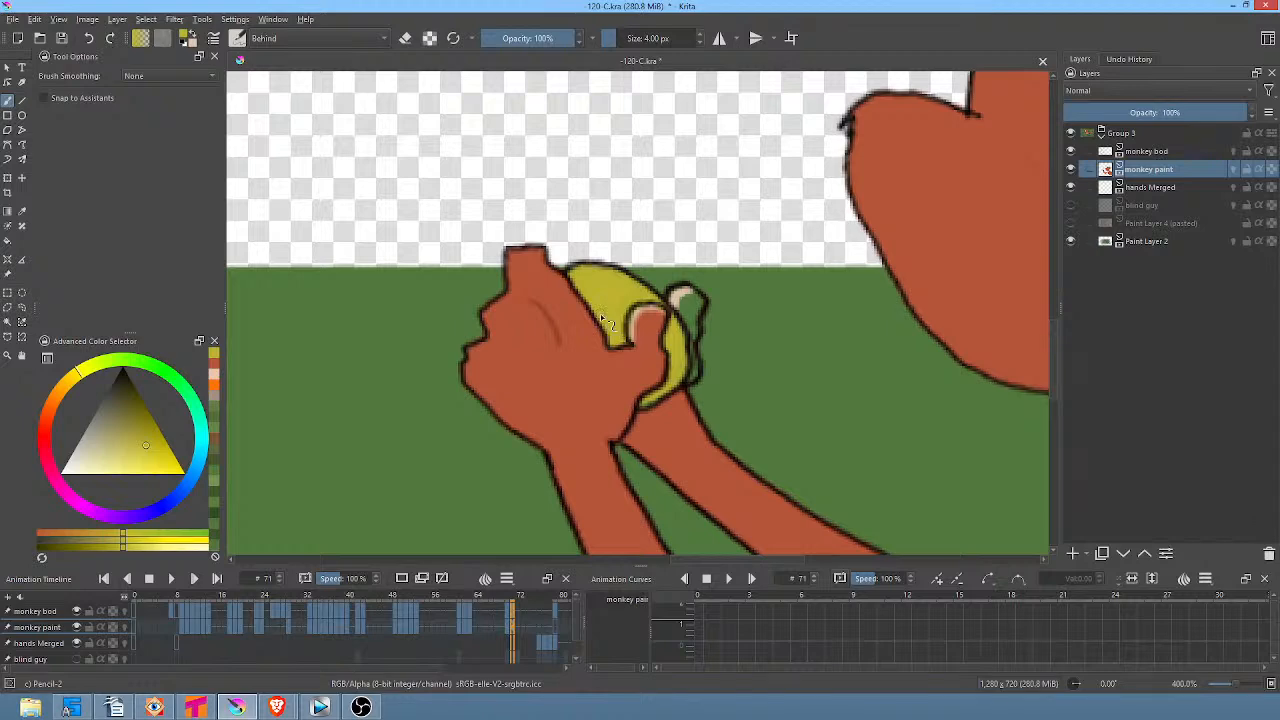
Paint the unpainted finger behind the disc on frame 71 in the reddish brown sampled from the monkey's arm.
{"action": "left_click", "coordinate": [672, 460], "text": "ctrl"}
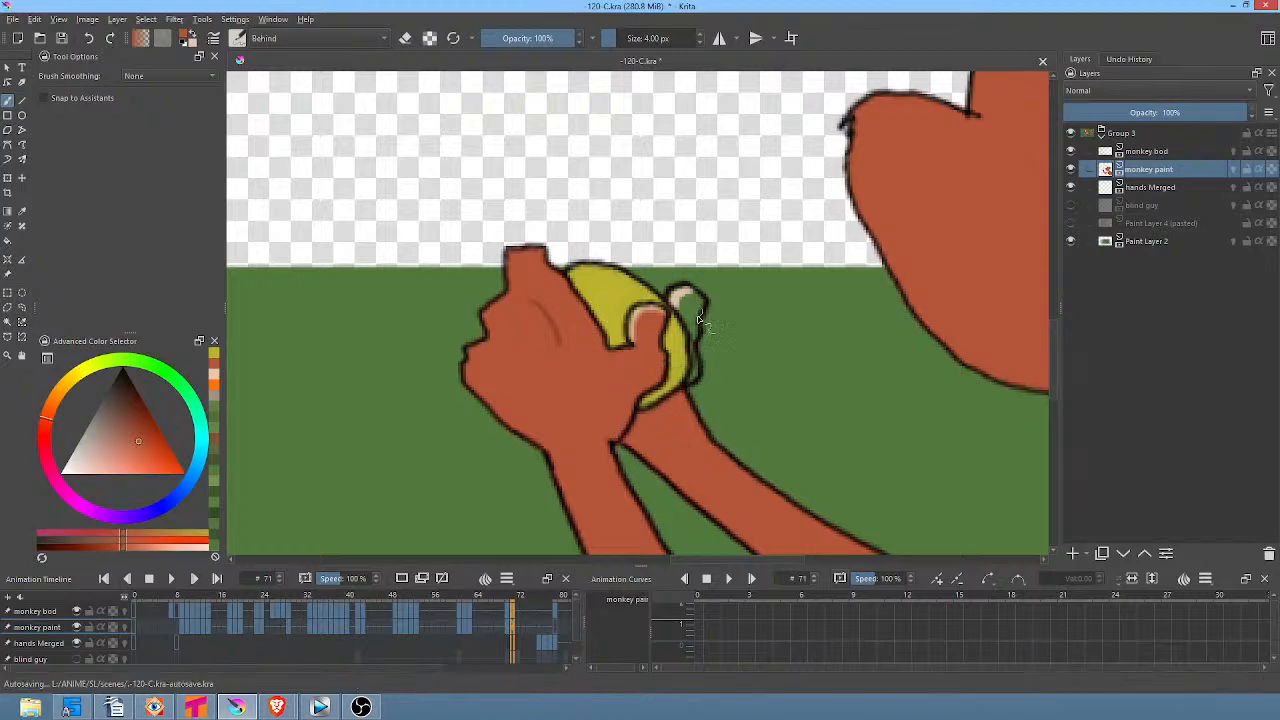
{"action": "mouse_move", "coordinate": [688, 379]}
{"action": "left_mouse_down"}
{"action": "mouse_move", "coordinate": [695, 316]}
{"action": "mouse_move", "coordinate": [682, 303]}
{"action": "mouse_move", "coordinate": [685, 327]}
{"action": "mouse_move", "coordinate": [688, 312]}
{"action": "left_mouse_up"}
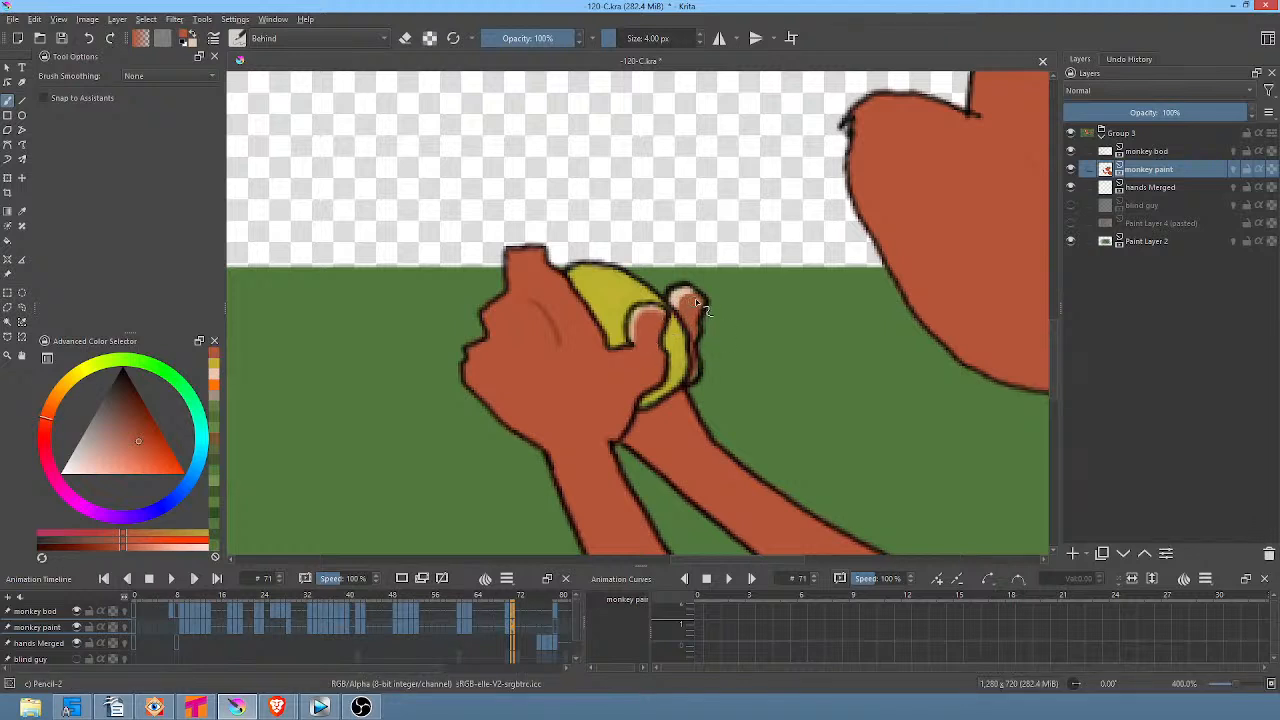
{"action": "middle_click", "coordinate": [656, 349]}
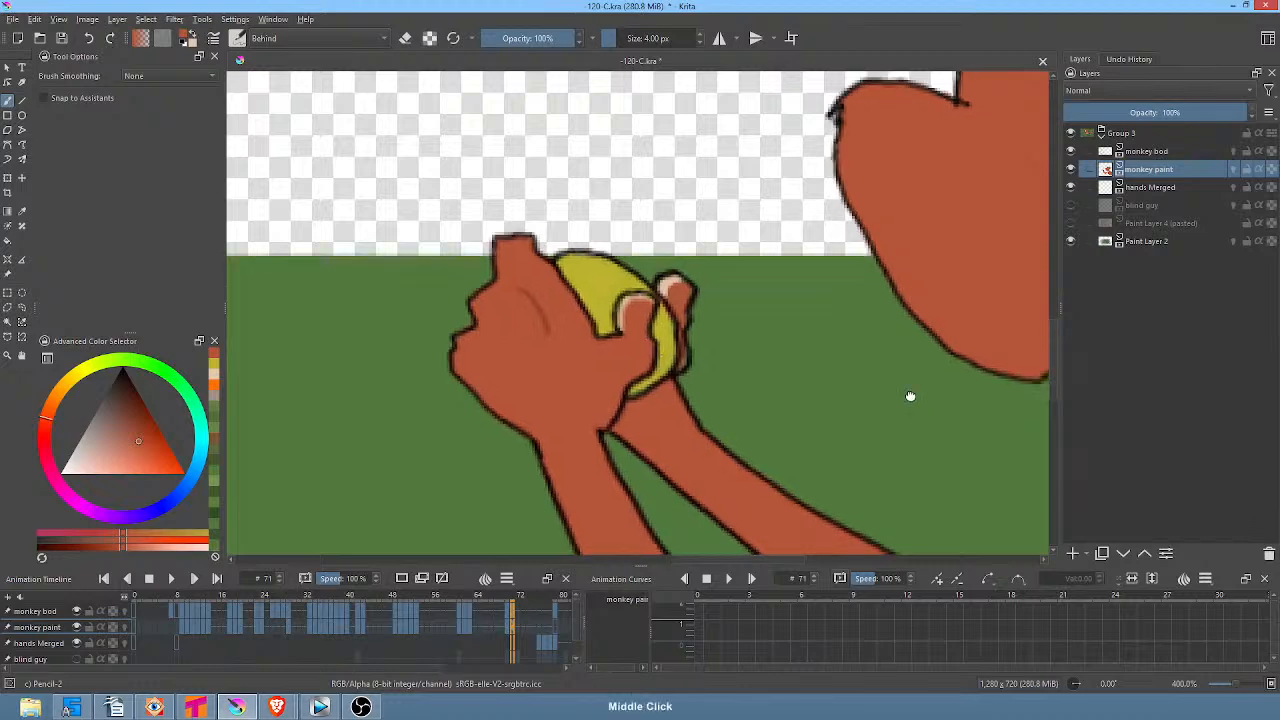
{"action": "scroll", "coordinate": [881, 336], "scroll_direction": "down", "scroll_amount": 2}
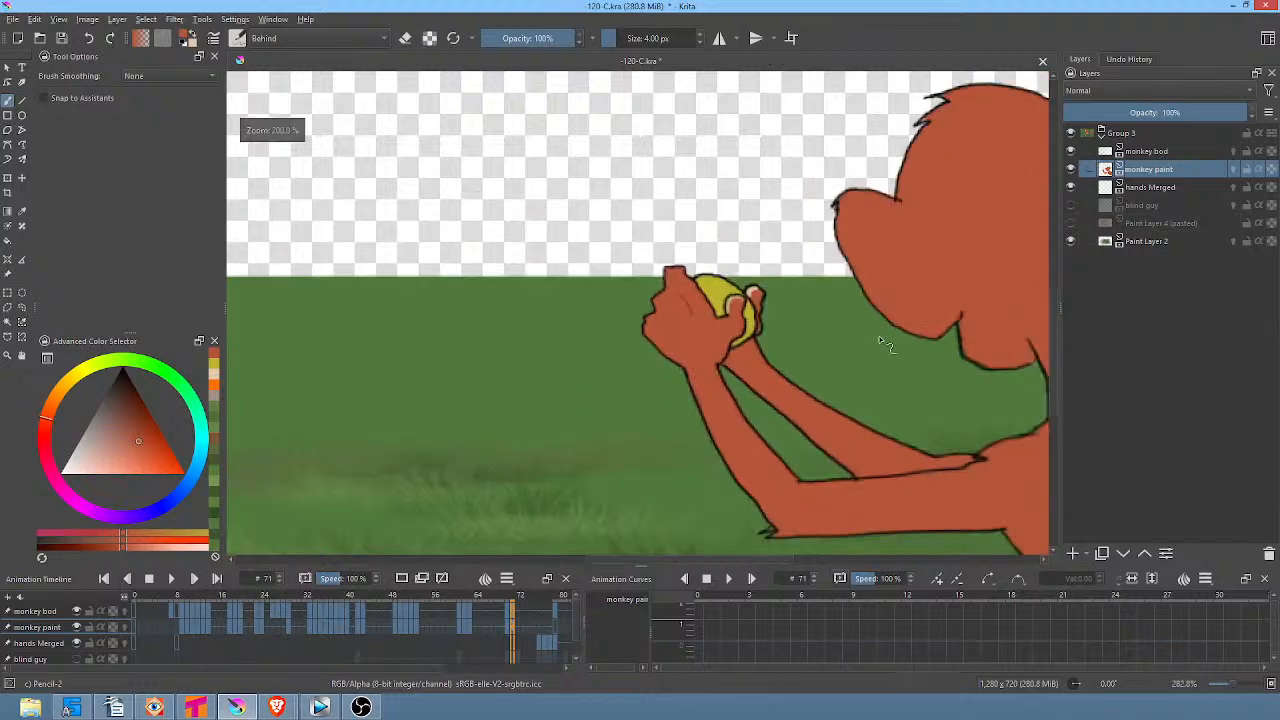
Go to frame 79 and hide the Paint Layer 2 background, keeping the hands Merged layer shown.
{"action": "left_click_drag", "start_coordinate": [880, 338], "coordinate": [747, 318]}
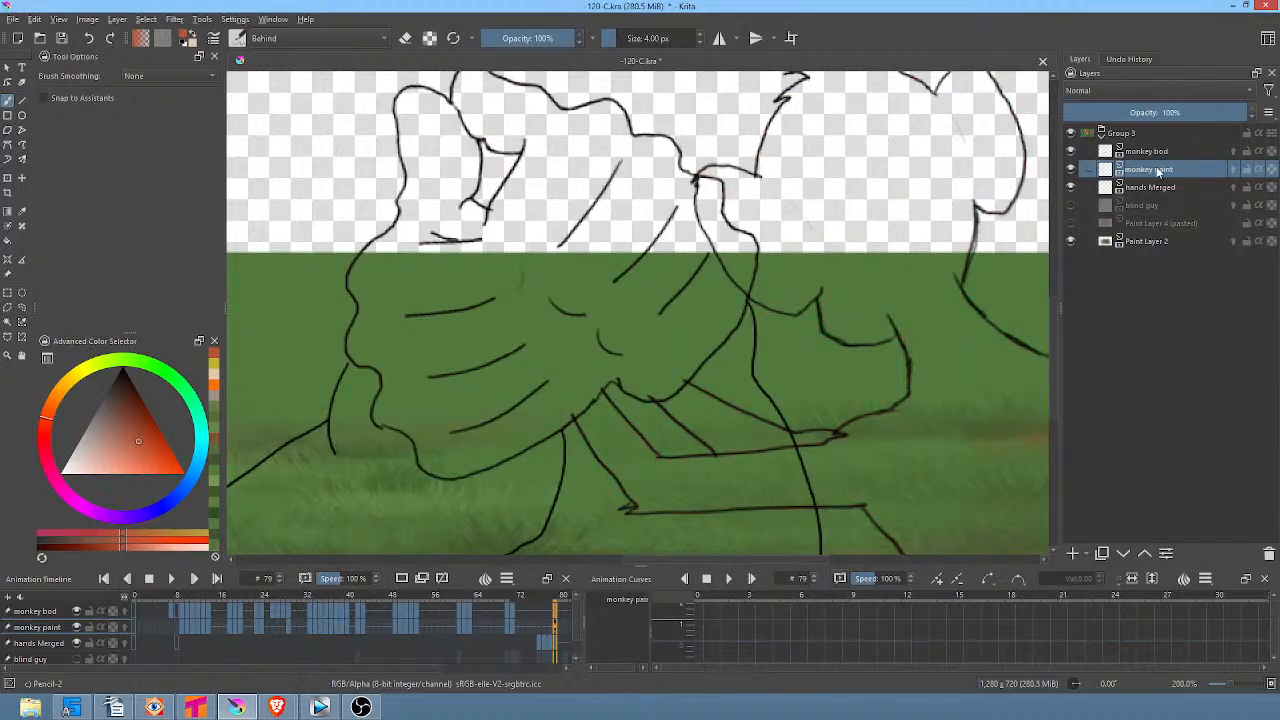
{"action": "left_click", "coordinate": [1074, 242]}
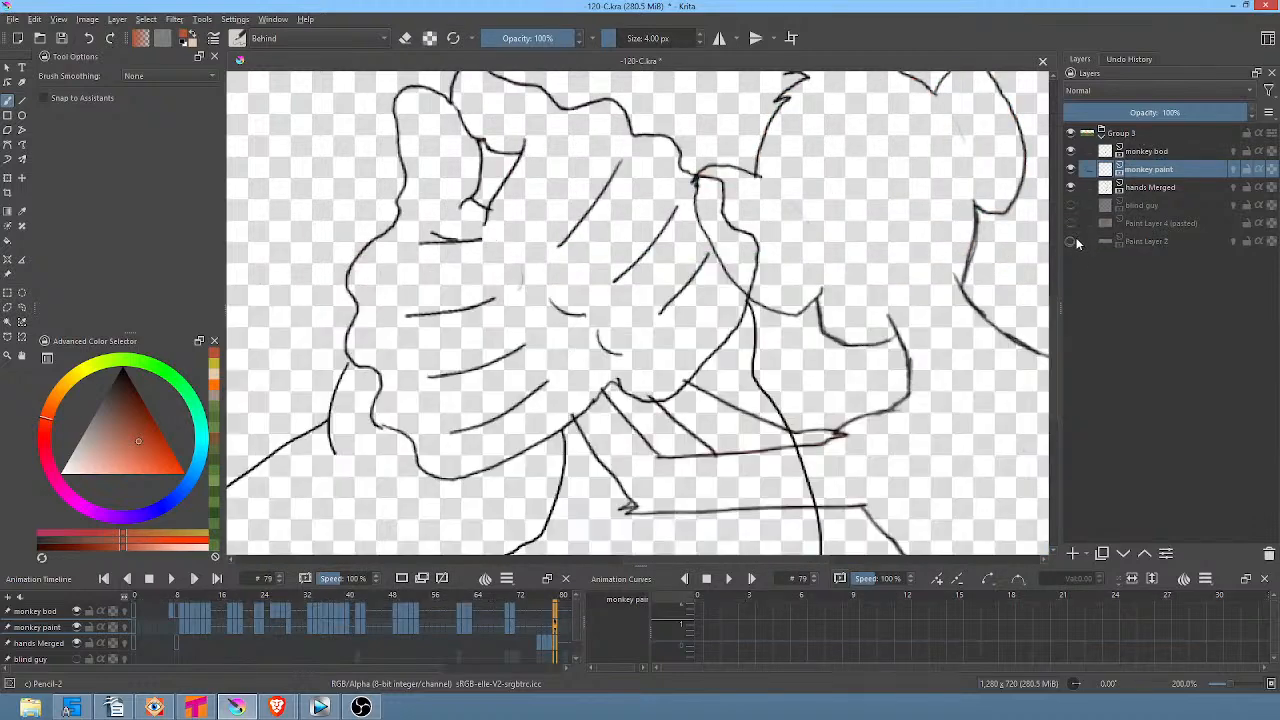
{"action": "left_click", "coordinate": [1076, 187]}
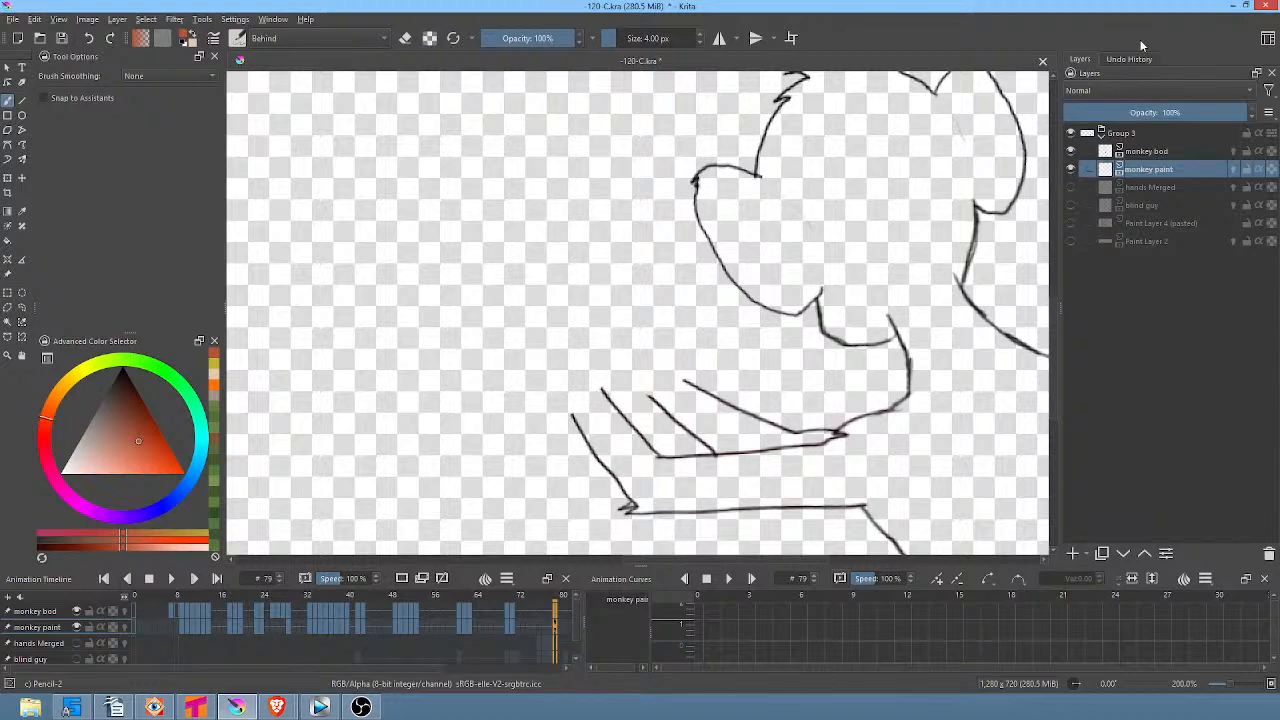
{"action": "left_click", "coordinate": [1073, 188]}
{"action": "left_click_drag", "start_coordinate": [920, 370], "coordinate": [873, 328]}
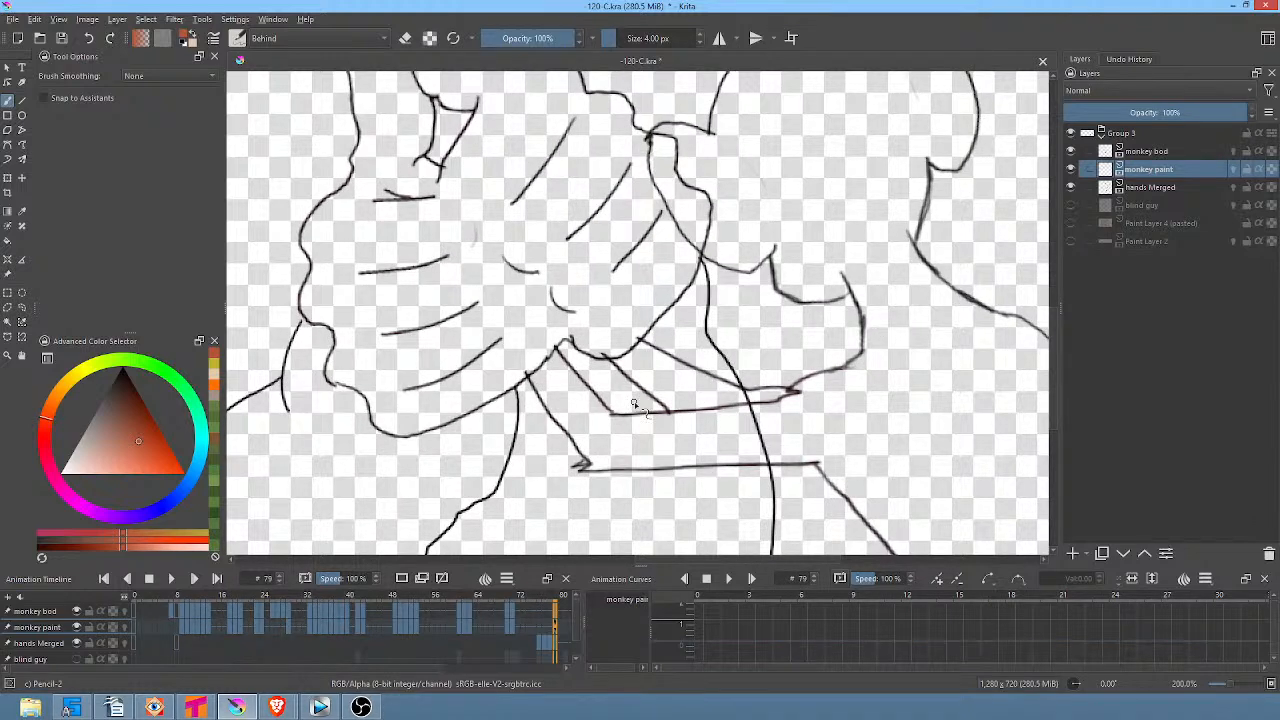
Fill the monkey's forearms on frame 79 of the monkey paint layer with the reddish brown sampled from frame 78.
{"action": "left_click", "coordinate": [550, 628]}
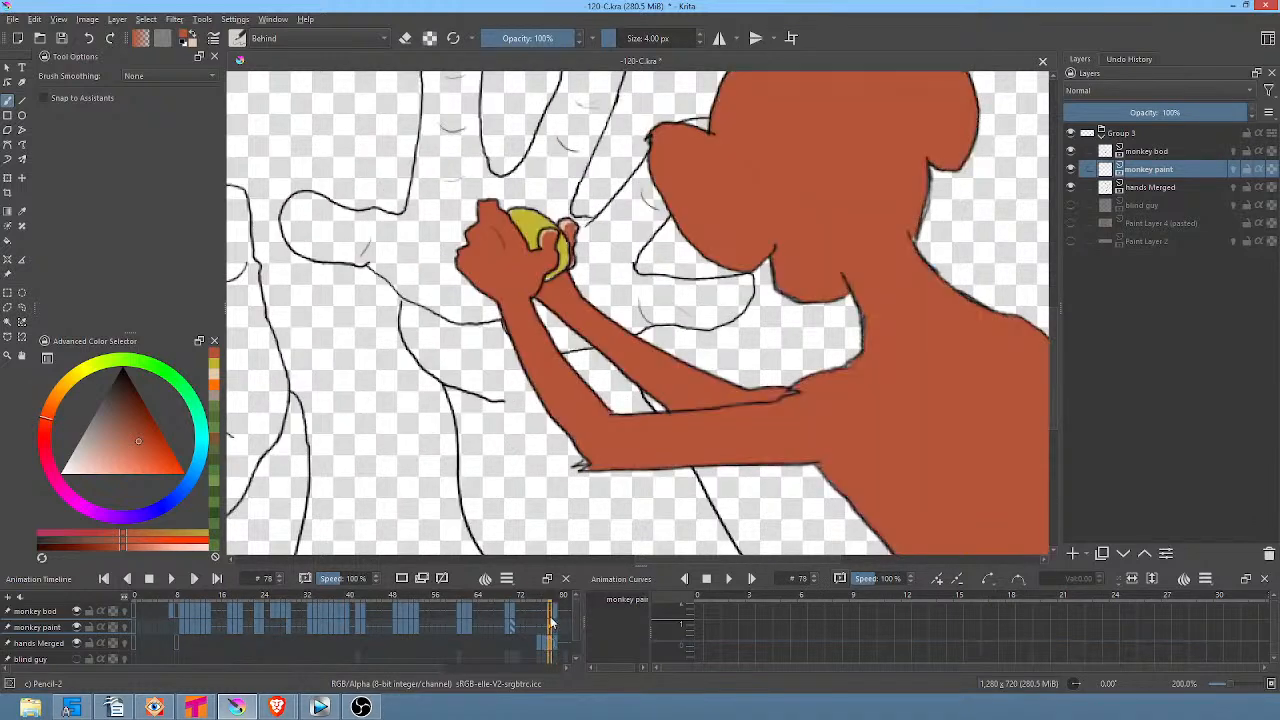
{"action": "left_click", "coordinate": [727, 426], "text": "ctrl"}
{"action": "key", "text": "f"}
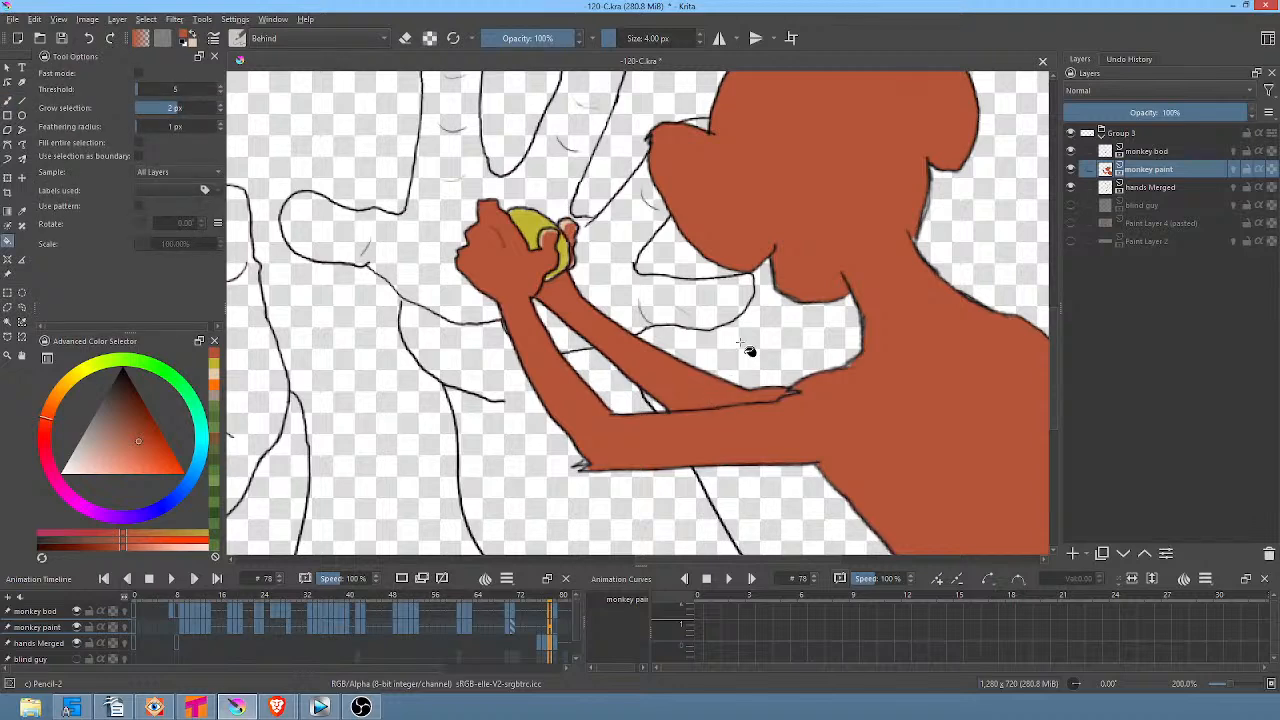
{"action": "left_click", "coordinate": [557, 646]}
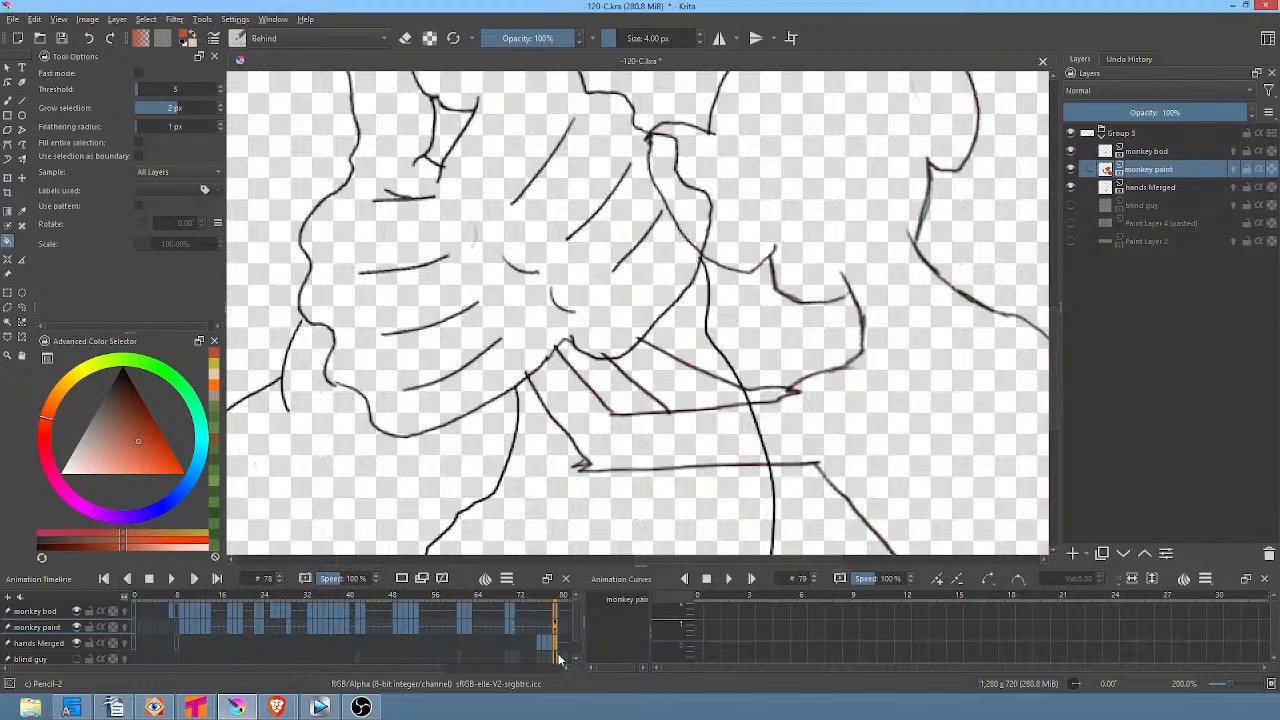
{"action": "left_click", "coordinate": [680, 384]}
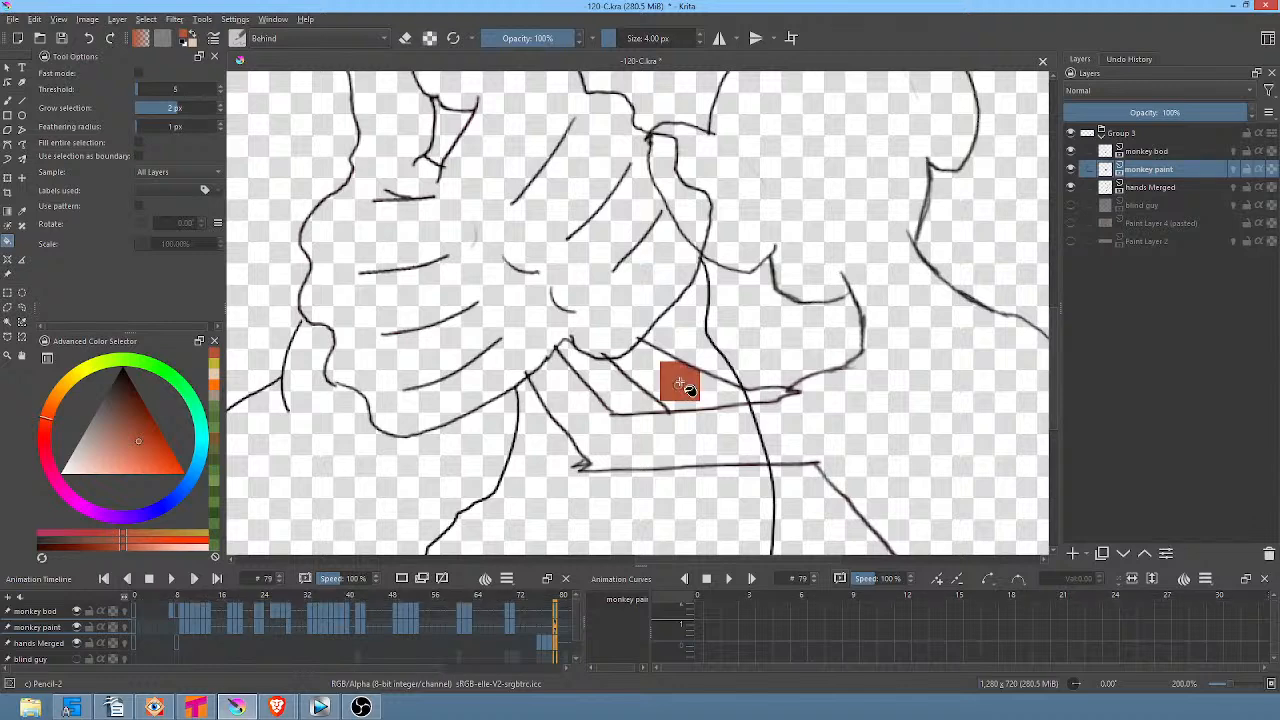
{"action": "left_click", "coordinate": [689, 443]}
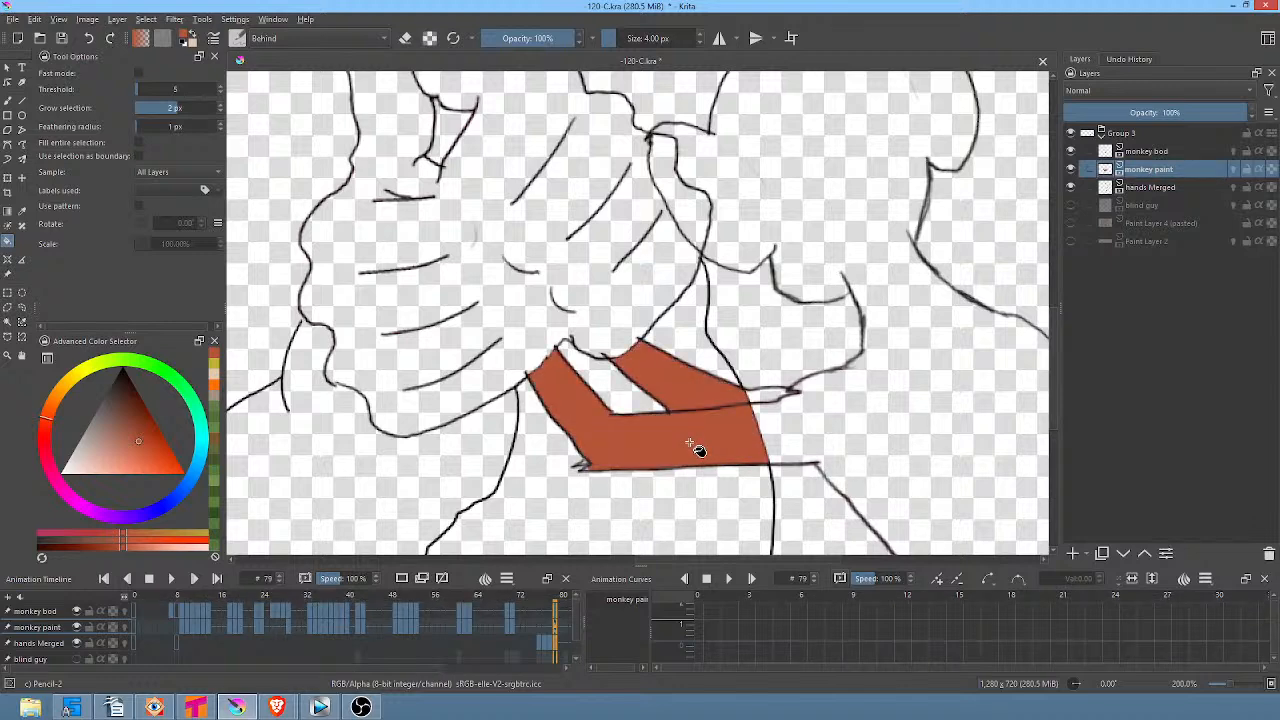
Fill the rest of the monkey on frame 79 with hands Merged hidden, including the small elbow gap, and show that layer again.
{"action": "left_click", "coordinate": [1071, 187]}
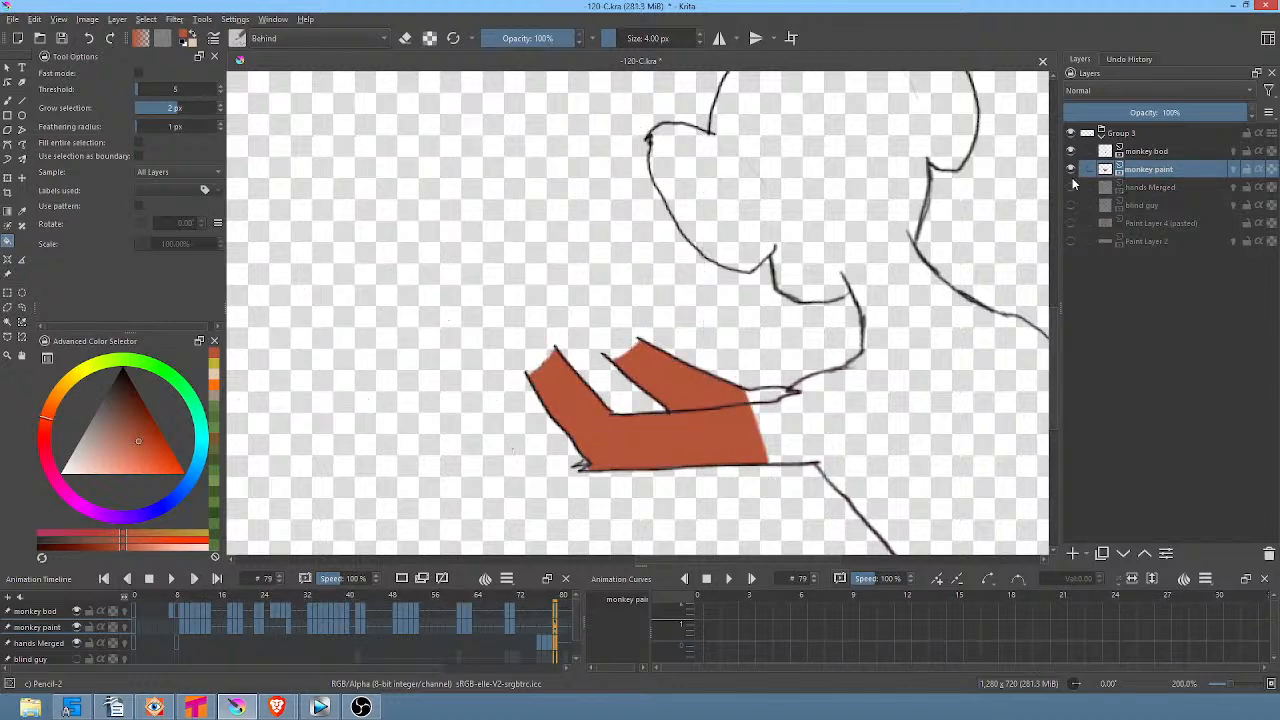
{"action": "left_click", "coordinate": [845, 425]}
{"action": "left_click", "coordinate": [768, 392]}
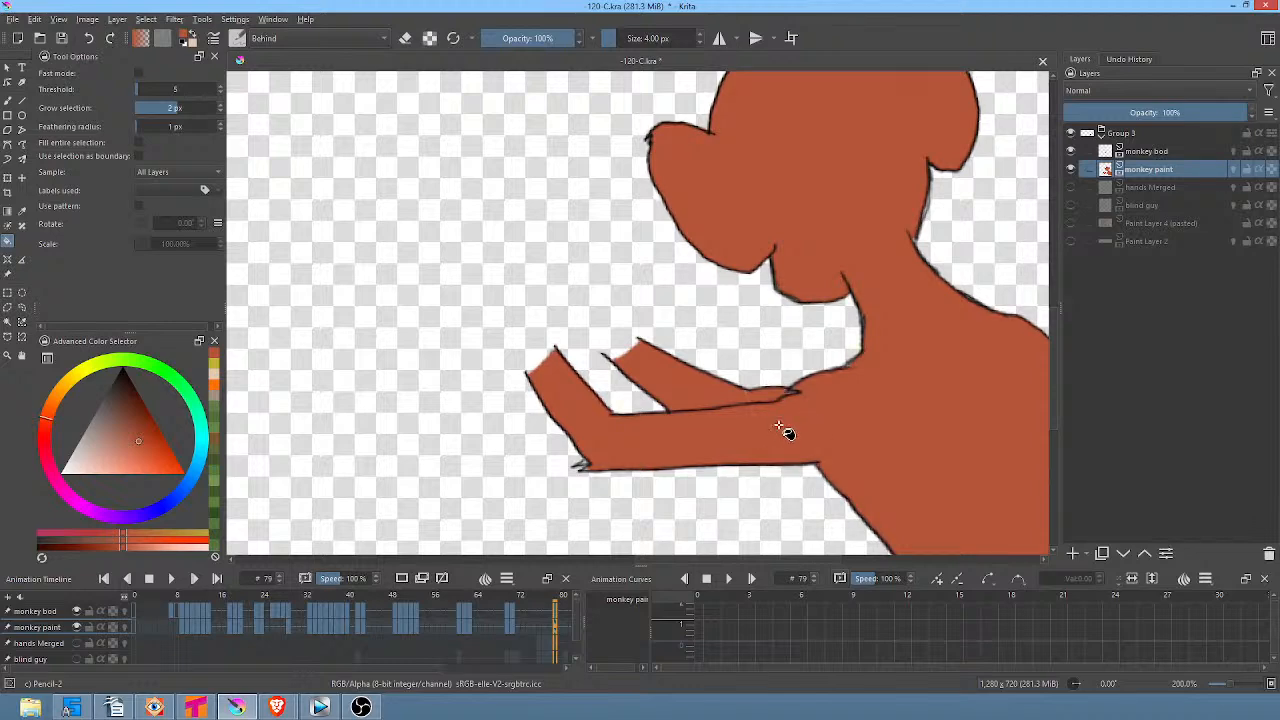
{"action": "mouse_move", "coordinate": [909, 400]}
{"action": "left_mouse_down"}
{"action": "mouse_move", "coordinate": [654, 306]}
{"action": "mouse_move", "coordinate": [751, 342]}
{"action": "mouse_move", "coordinate": [818, 347]}
{"action": "left_mouse_up"}
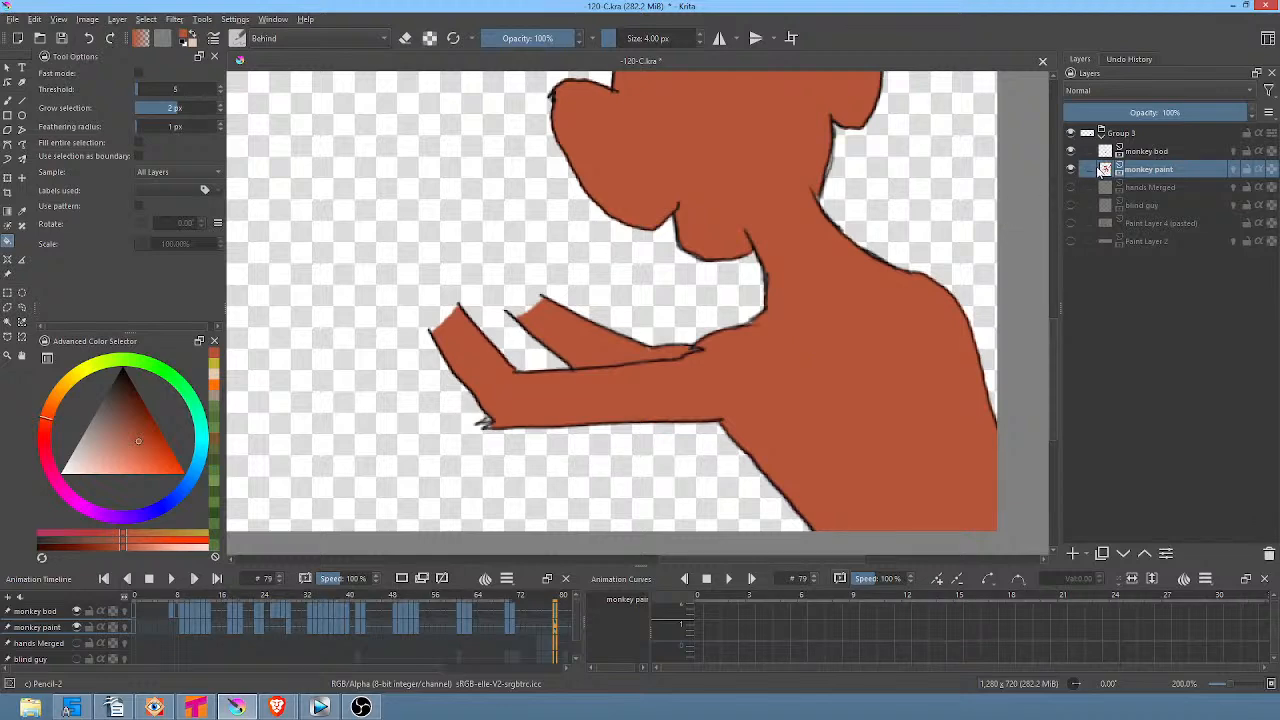
{"action": "left_click", "coordinate": [1070, 186]}
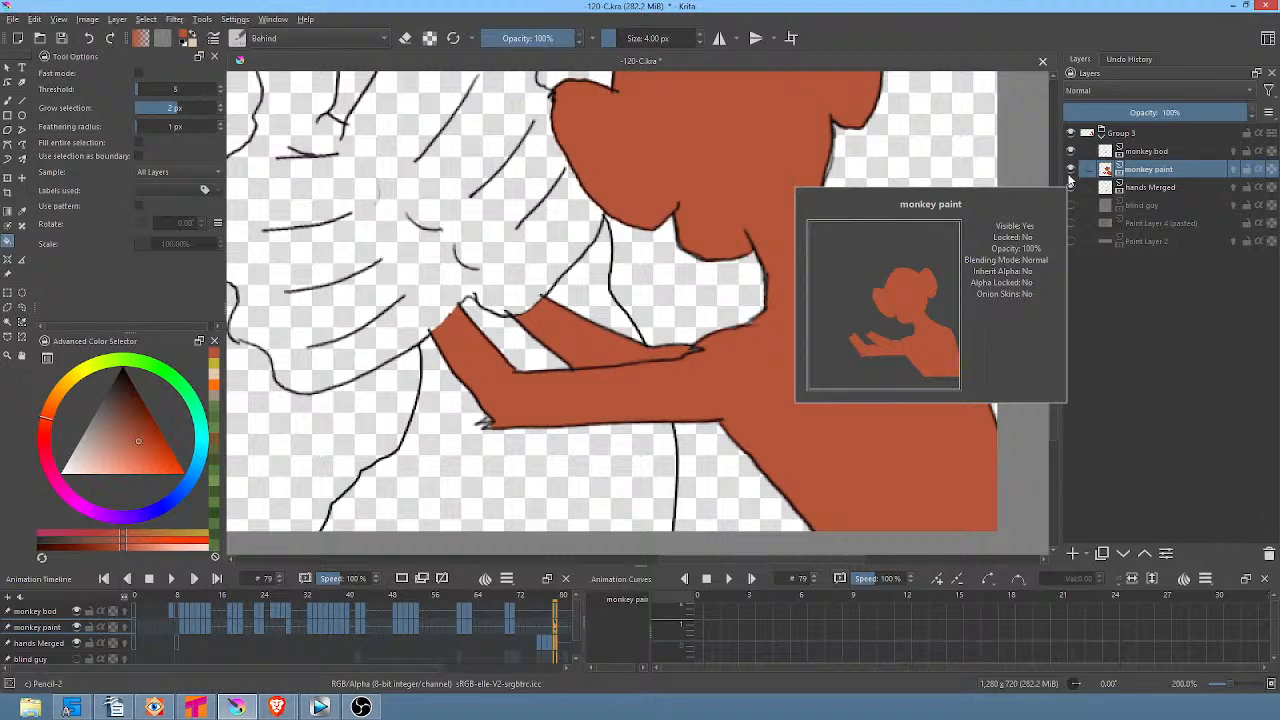
{"action": "left_click_drag", "start_coordinate": [892, 381], "coordinate": [898, 406]}
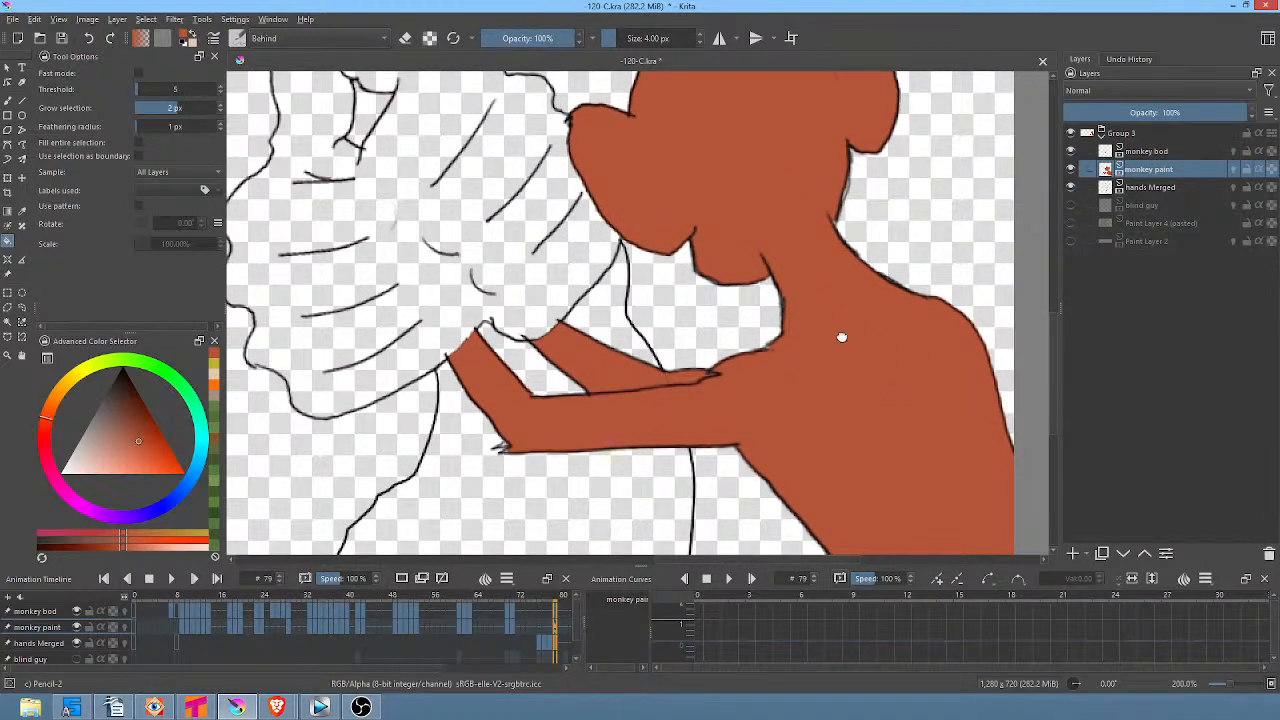
{"action": "mouse_move", "coordinate": [277, 707]}
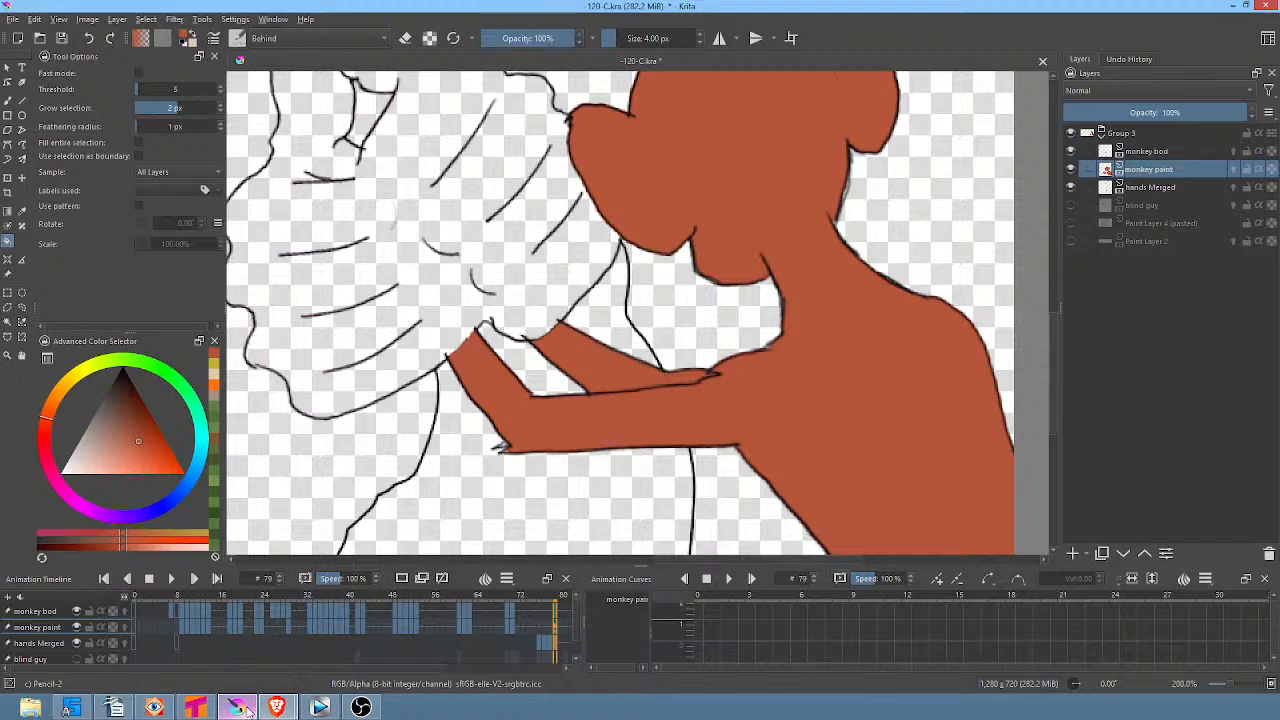
{"action": "left_click", "coordinate": [197, 709]}
{"action": "left_click", "coordinate": [237, 709]}
{"action": "right_click", "coordinate": [686, 300]}
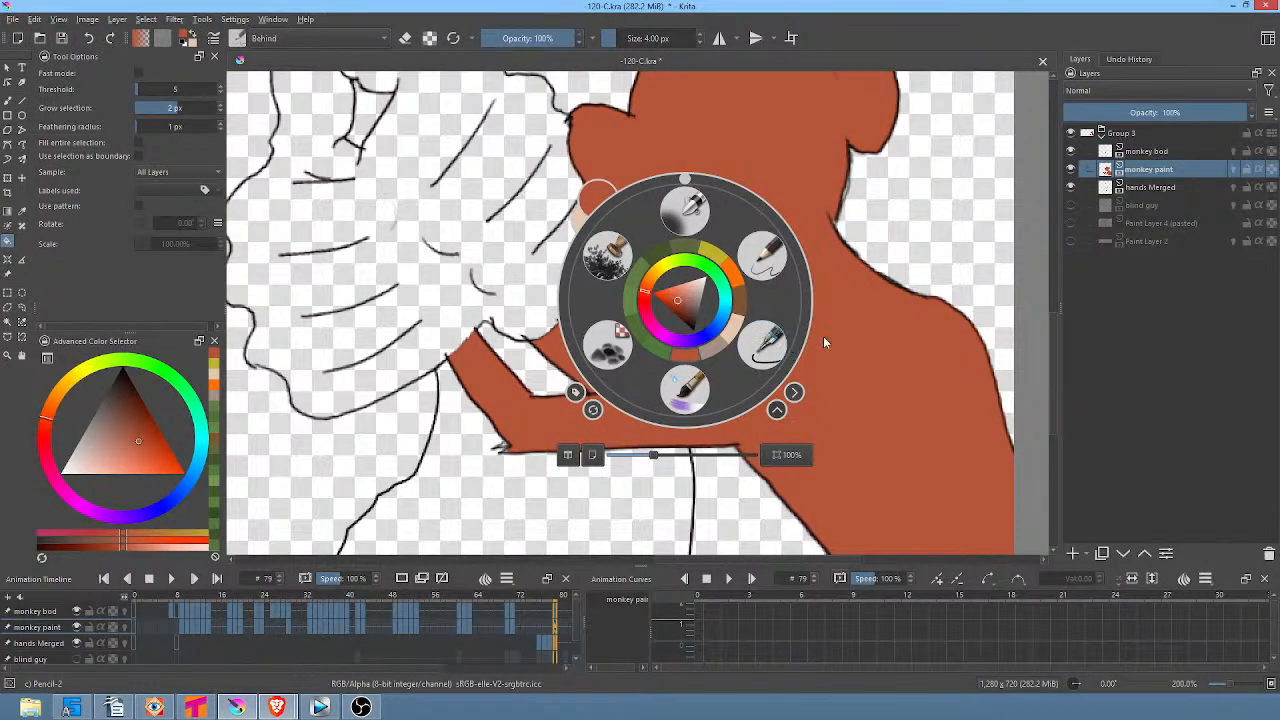
{"action": "left_click", "coordinate": [766, 268]}
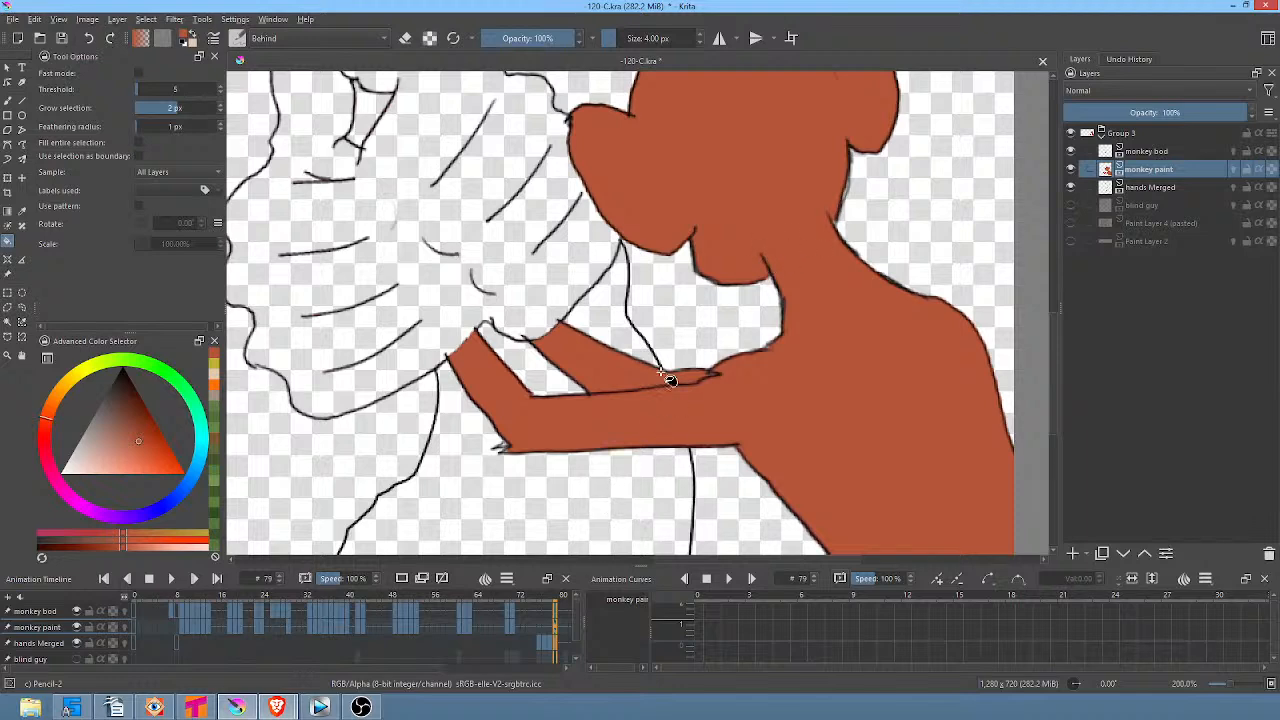
Select the hands Merged layer with the freehand brush active and examine its hand outlines around the monkey on frames 79 and 76.
{"action": "left_click", "coordinate": [1133, 189]}
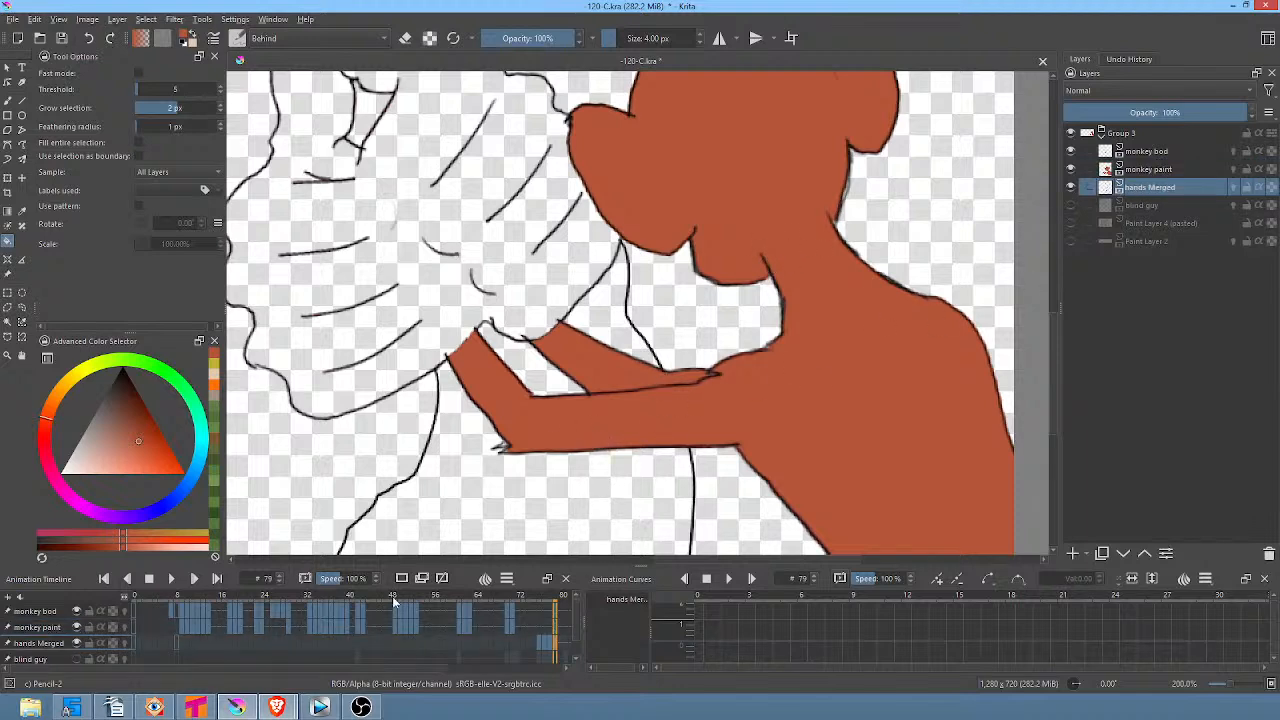
{"action": "left_click", "coordinate": [247, 710]}
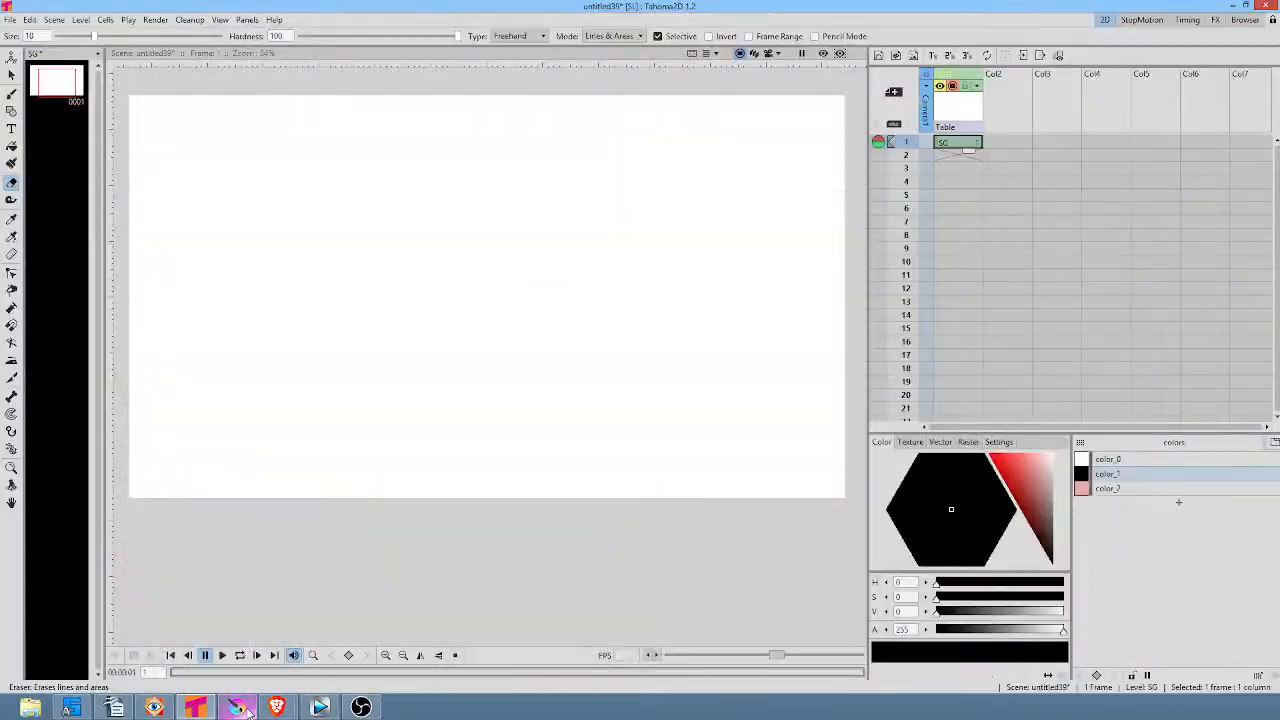
{"action": "left_click", "coordinate": [247, 710]}
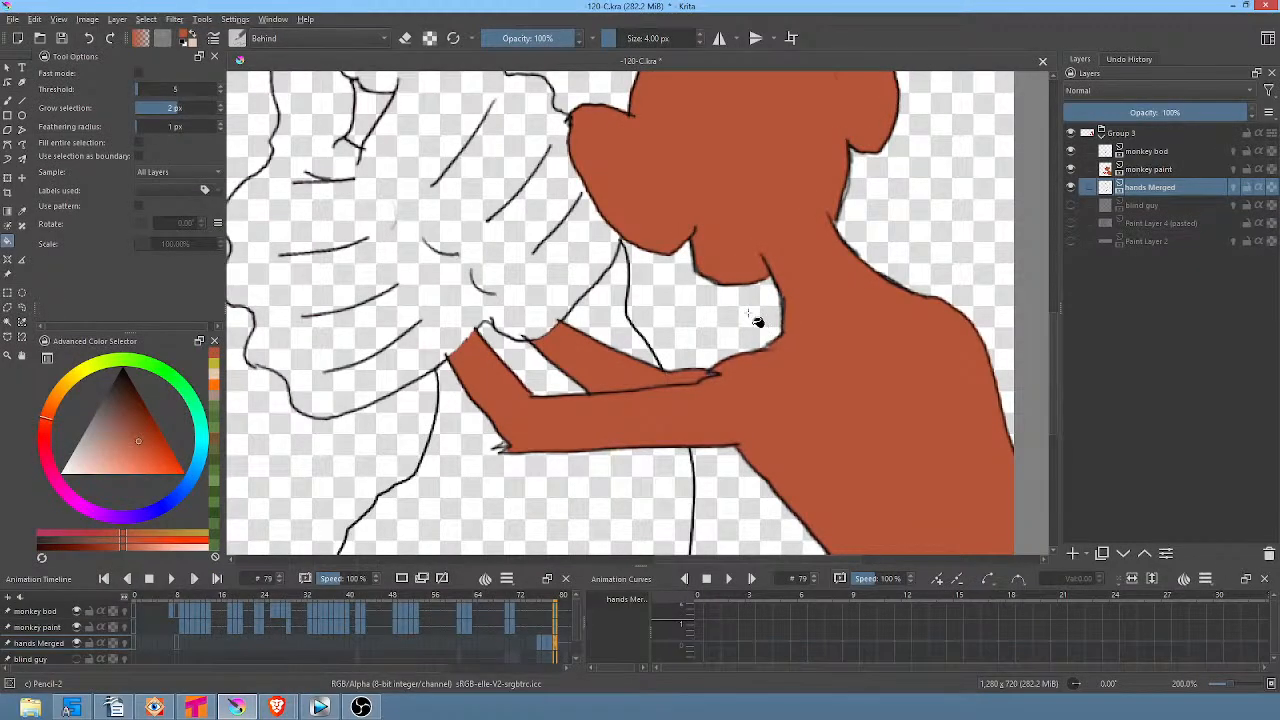
{"action": "key", "text": "b"}
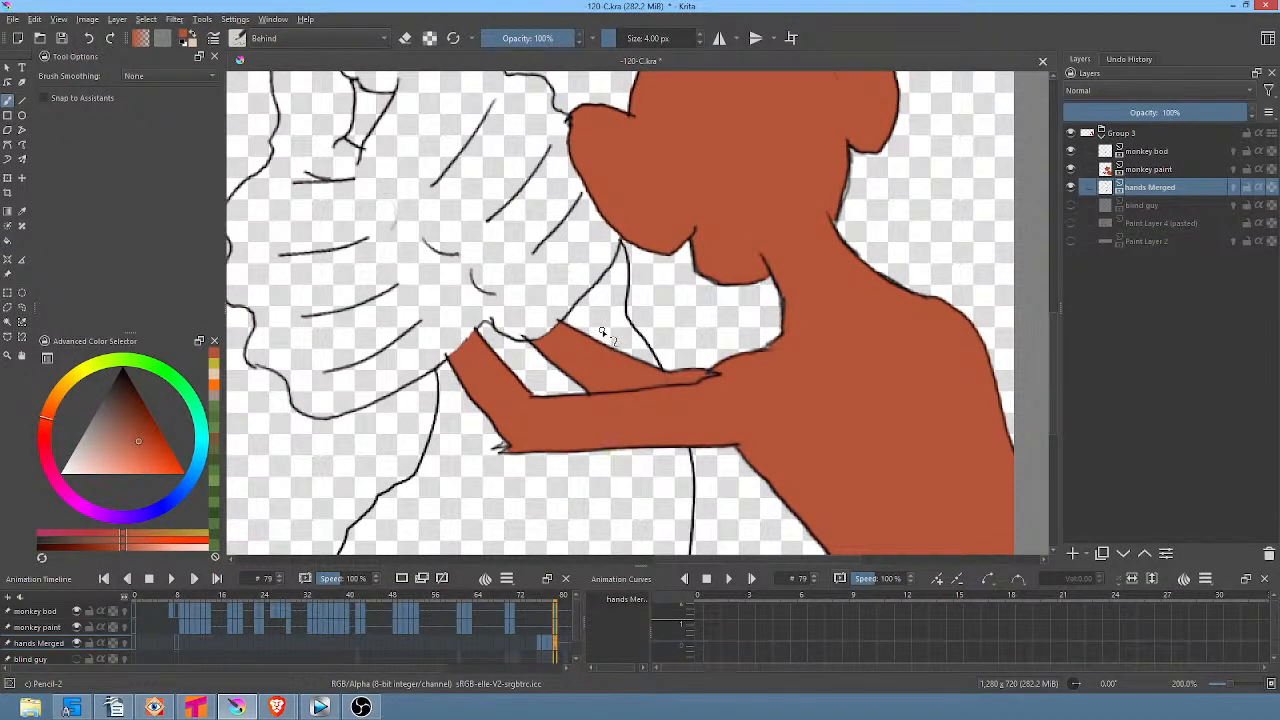
{"action": "left_click_drag", "start_coordinate": [717, 260], "coordinate": [897, 312]}
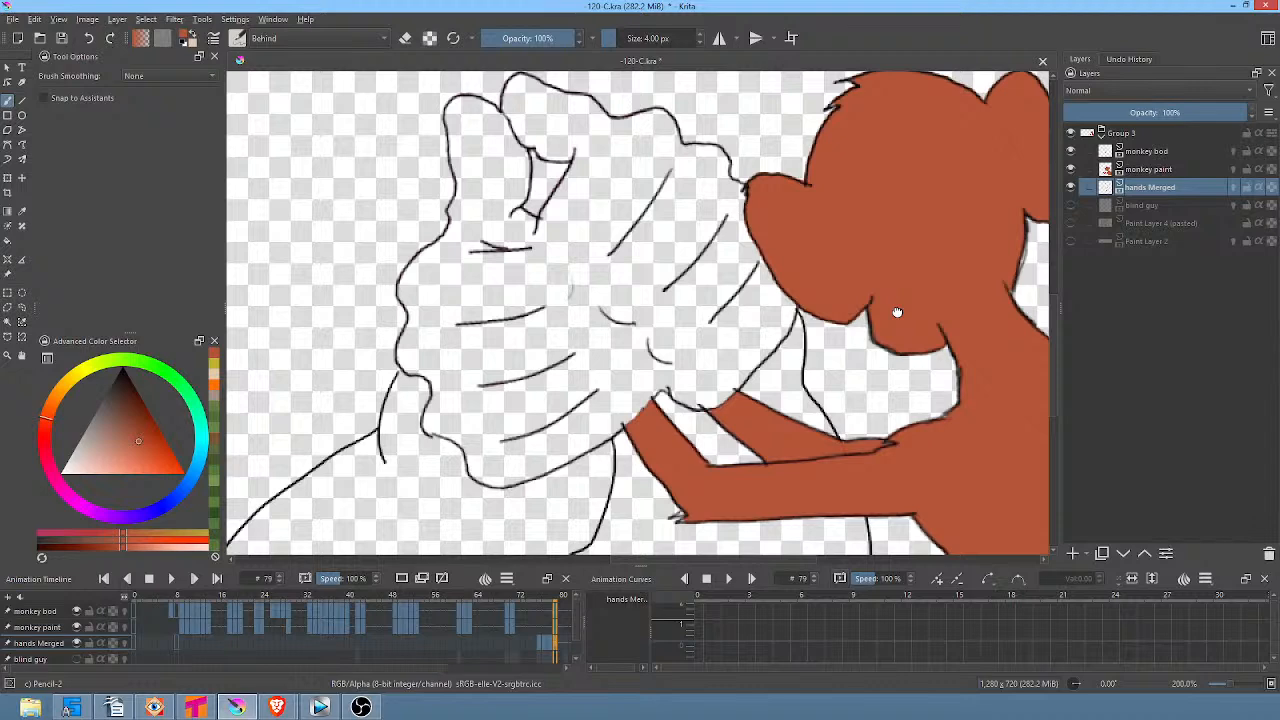
{"action": "left_click_drag", "start_coordinate": [560, 600], "coordinate": [543, 600]}
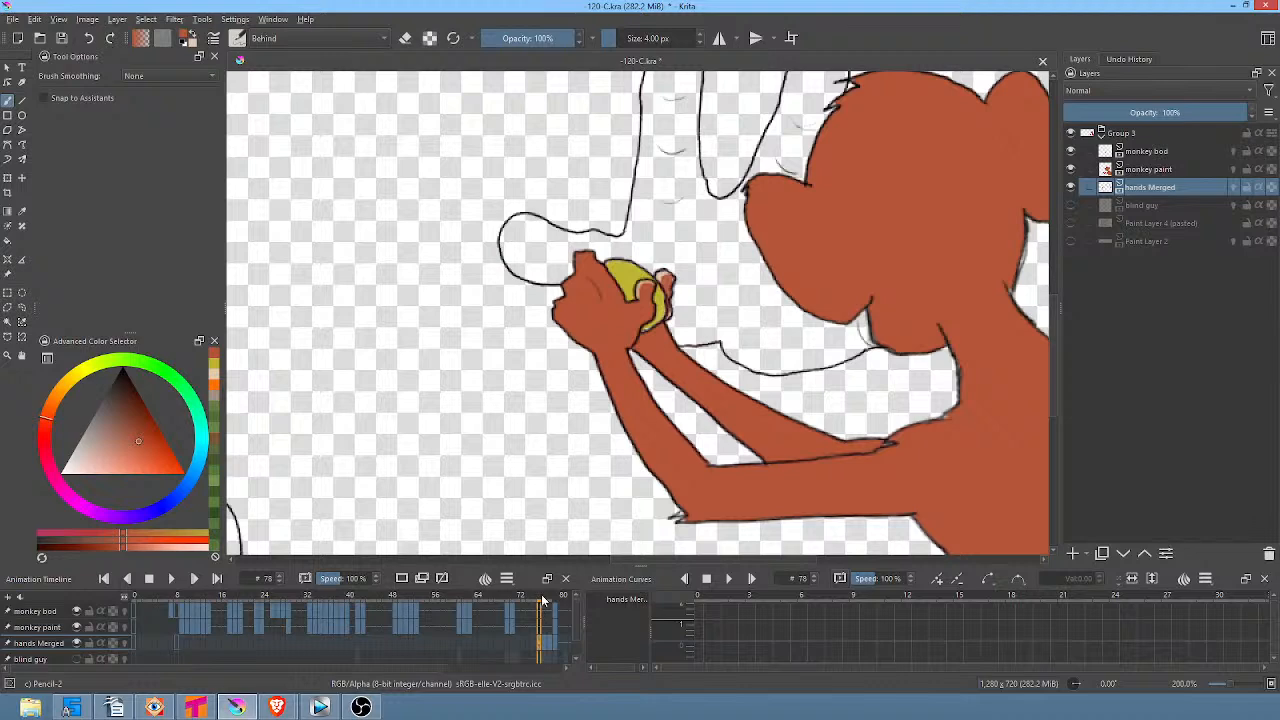
{"action": "left_click_drag", "start_coordinate": [840, 302], "coordinate": [849, 338]}
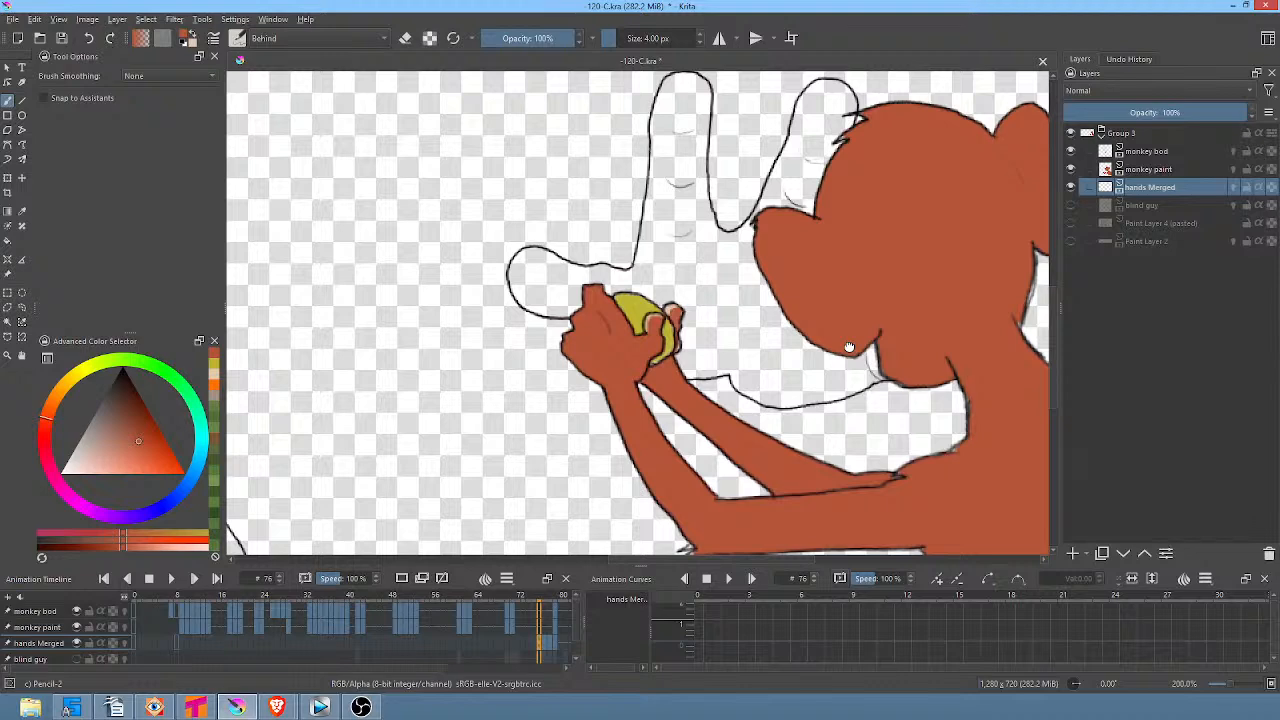
{"action": "left_click_drag", "start_coordinate": [949, 309], "coordinate": [868, 306]}
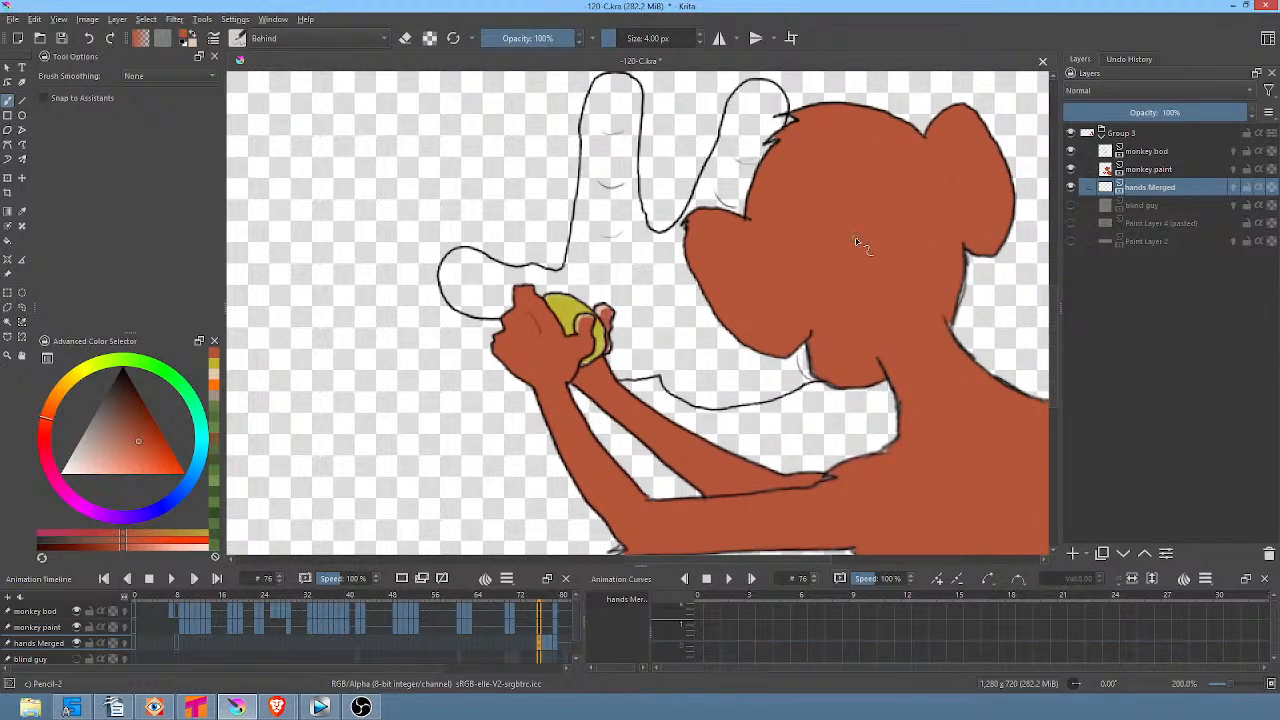
{"action": "mouse_move", "coordinate": [885, 325]}
{"action": "left_mouse_down"}
{"action": "mouse_move", "coordinate": [867, 336]}
{"action": "mouse_move", "coordinate": [872, 360]}
{"action": "mouse_move", "coordinate": [877, 337]}
{"action": "mouse_move", "coordinate": [914, 322]}
{"action": "mouse_move", "coordinate": [914, 300]}
{"action": "left_mouse_up"}
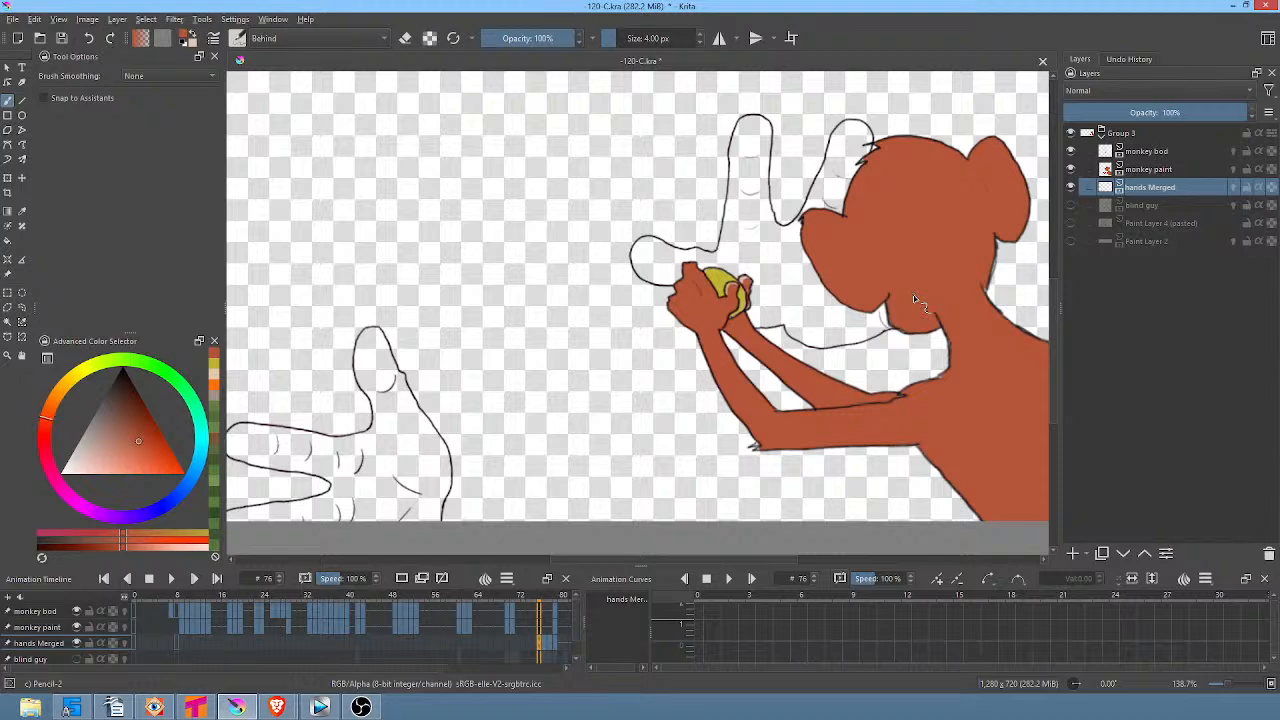
{"action": "middle_click", "coordinate": [912, 296]}
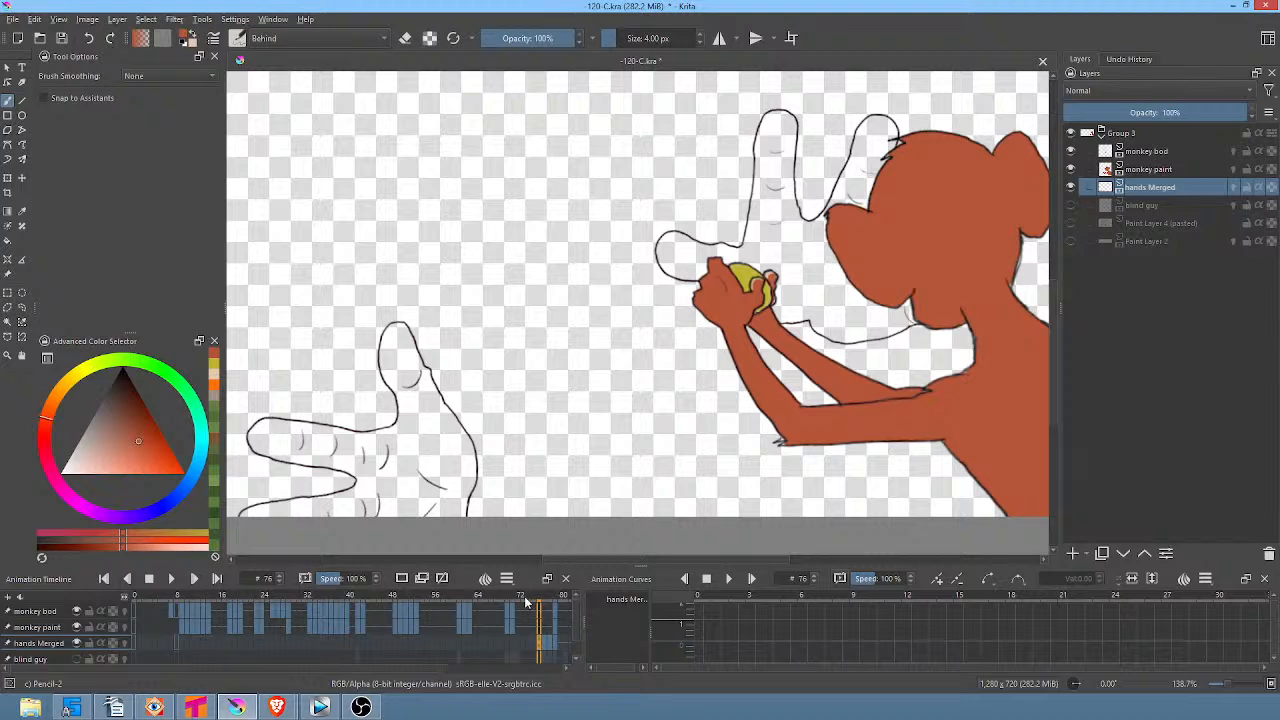
Show and select the blind guy layer, and review the animation with it from the opening frames through frame 53.
{"action": "left_click", "coordinate": [1071, 205]}
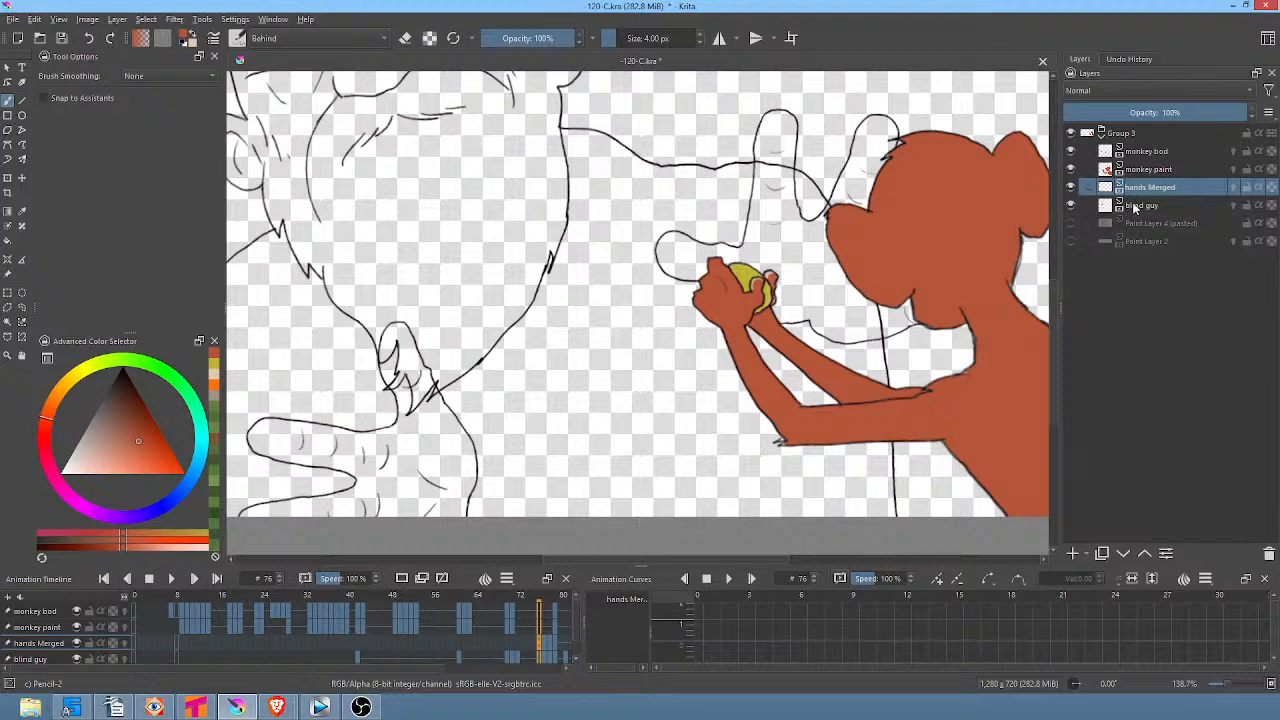
{"action": "left_click", "coordinate": [1132, 206]}
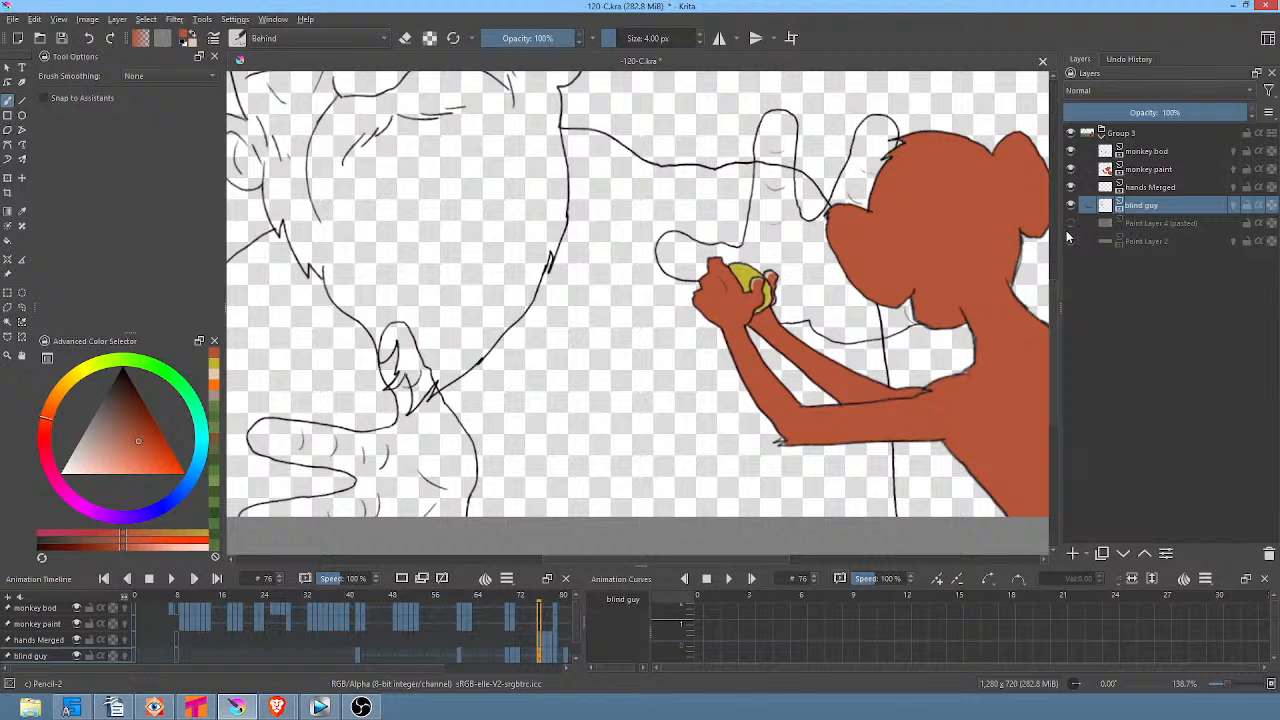
{"action": "left_click_drag", "start_coordinate": [514, 590], "coordinate": [341, 592]}
{"action": "left_click_drag", "start_coordinate": [737, 317], "coordinate": [817, 351]}
{"action": "scroll", "coordinate": [779, 343], "scroll_direction": "down", "scroll_amount": 2}
{"action": "scroll", "coordinate": [779, 343], "scroll_direction": "up", "scroll_amount": 1}
{"action": "scroll", "coordinate": [817, 366], "scroll_direction": "down", "scroll_amount": 1}
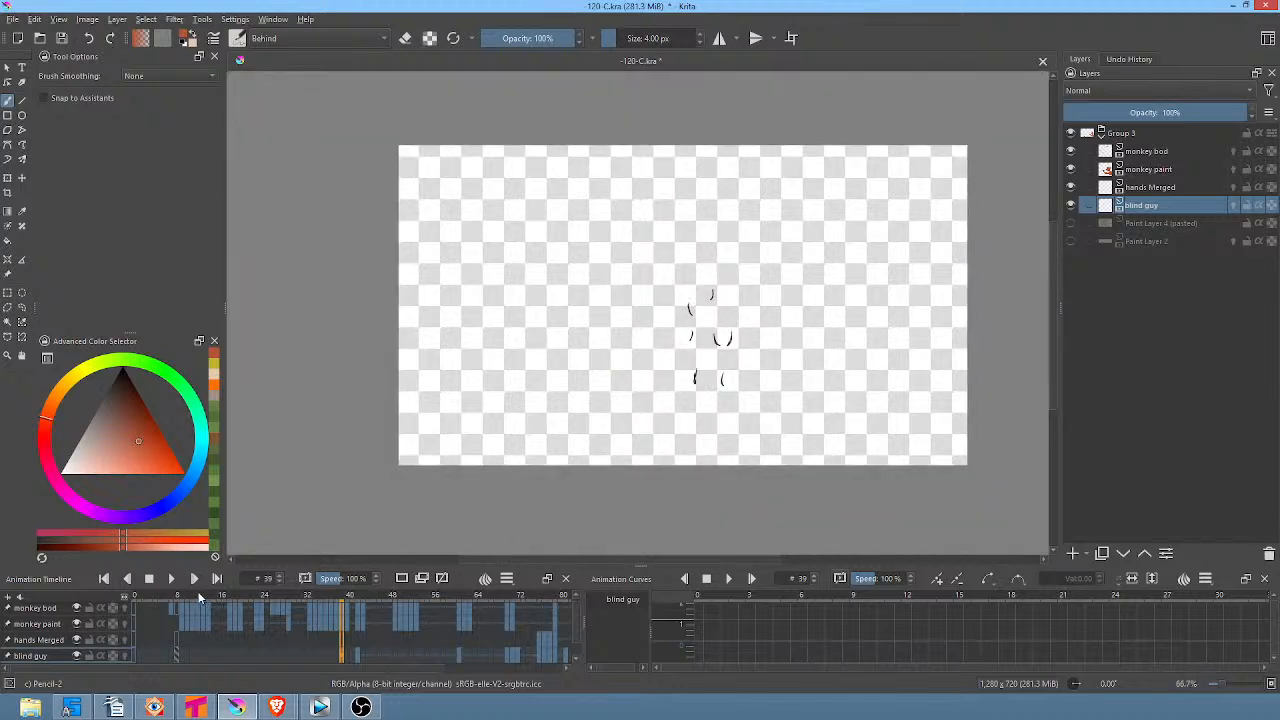
{"action": "mouse_move", "coordinate": [143, 594]}
{"action": "left_mouse_down"}
{"action": "mouse_move", "coordinate": [373, 607]}
{"action": "mouse_move", "coordinate": [305, 603]}
{"action": "mouse_move", "coordinate": [362, 598]}
{"action": "left_mouse_up"}
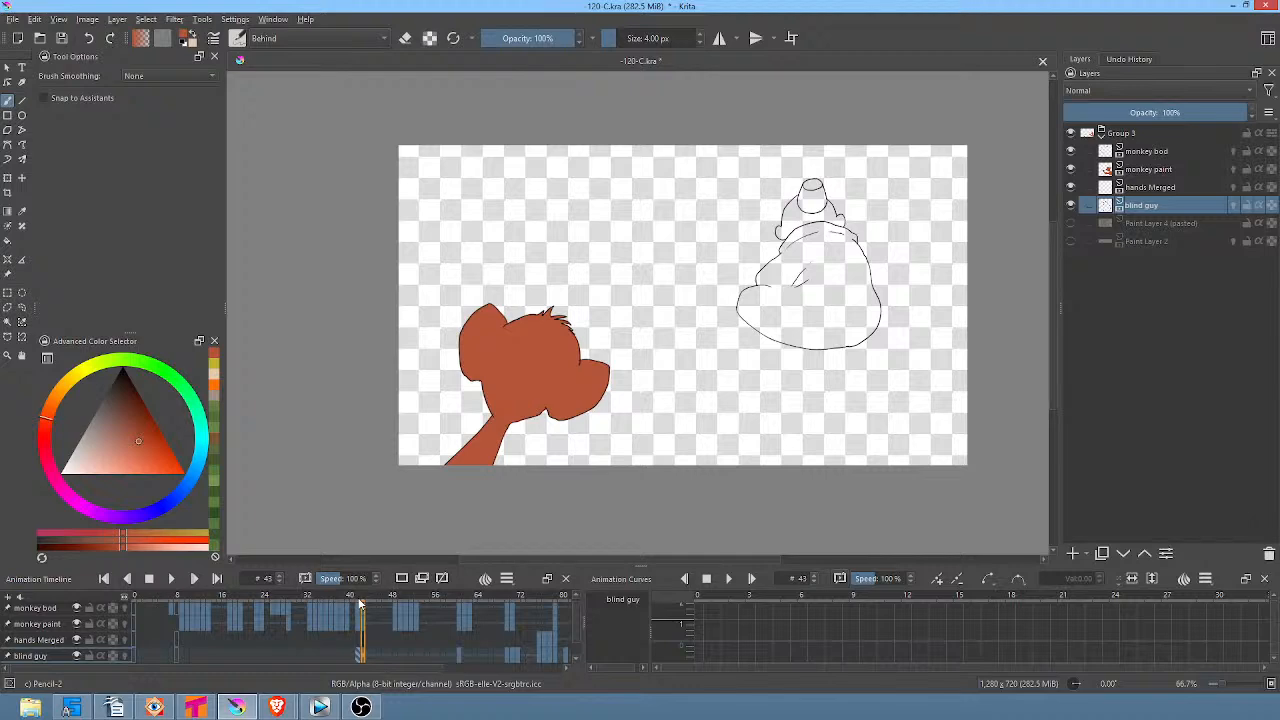
{"action": "left_click_drag", "start_coordinate": [360, 603], "coordinate": [416, 608]}
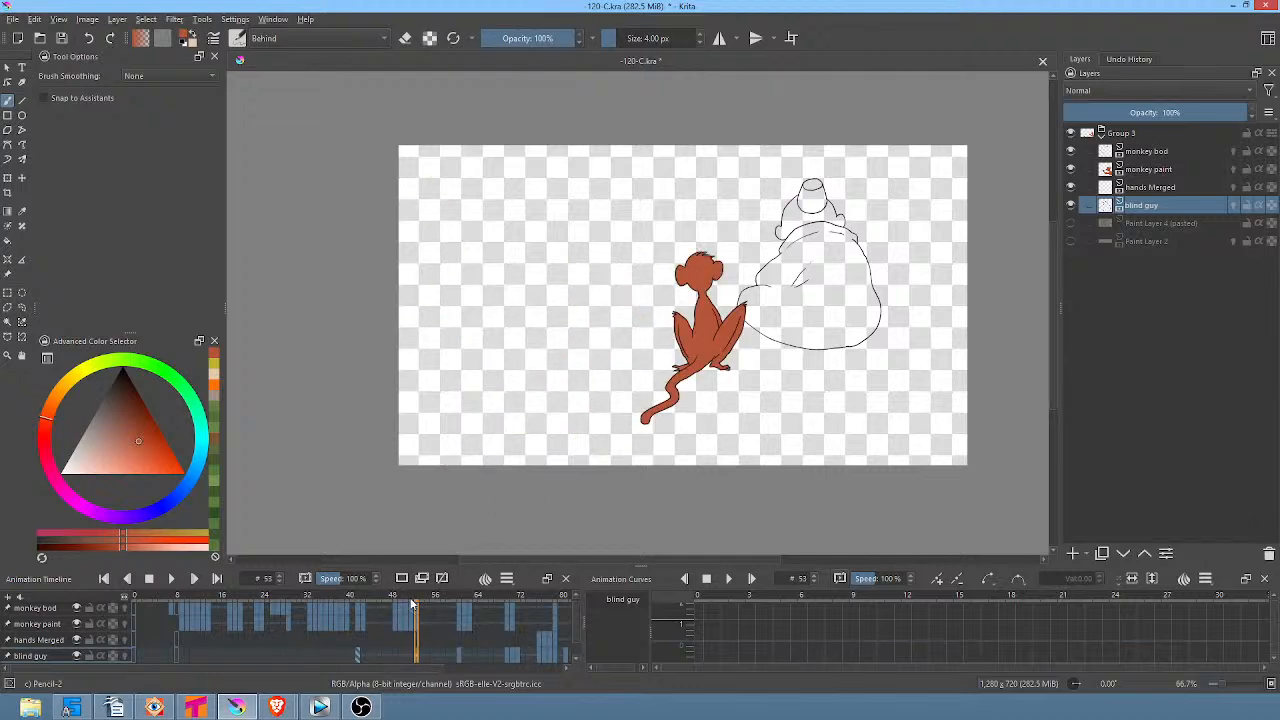
Bring the reference picture of the old man and woman from Vegas Pro into frame 42 and place its layer above Group 3.
{"action": "left_click_drag", "start_coordinate": [412, 600], "coordinate": [358, 599]}
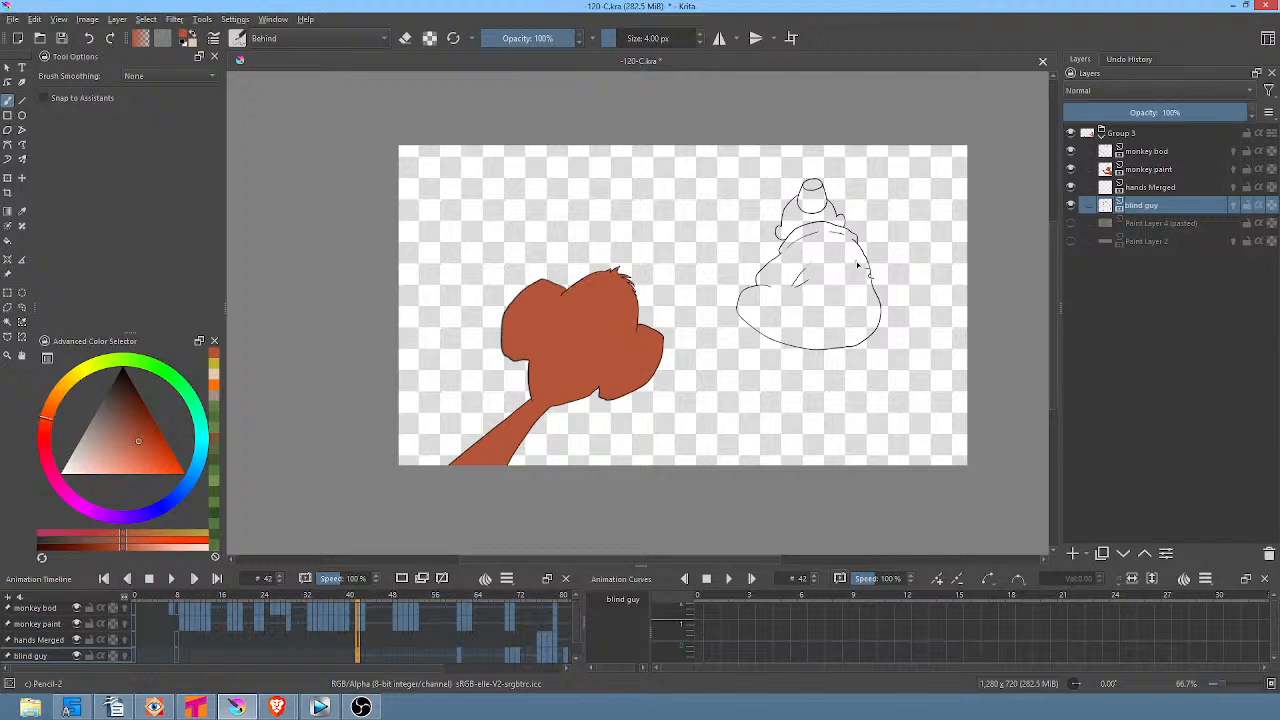
{"action": "middle_click", "coordinate": [857, 265]}
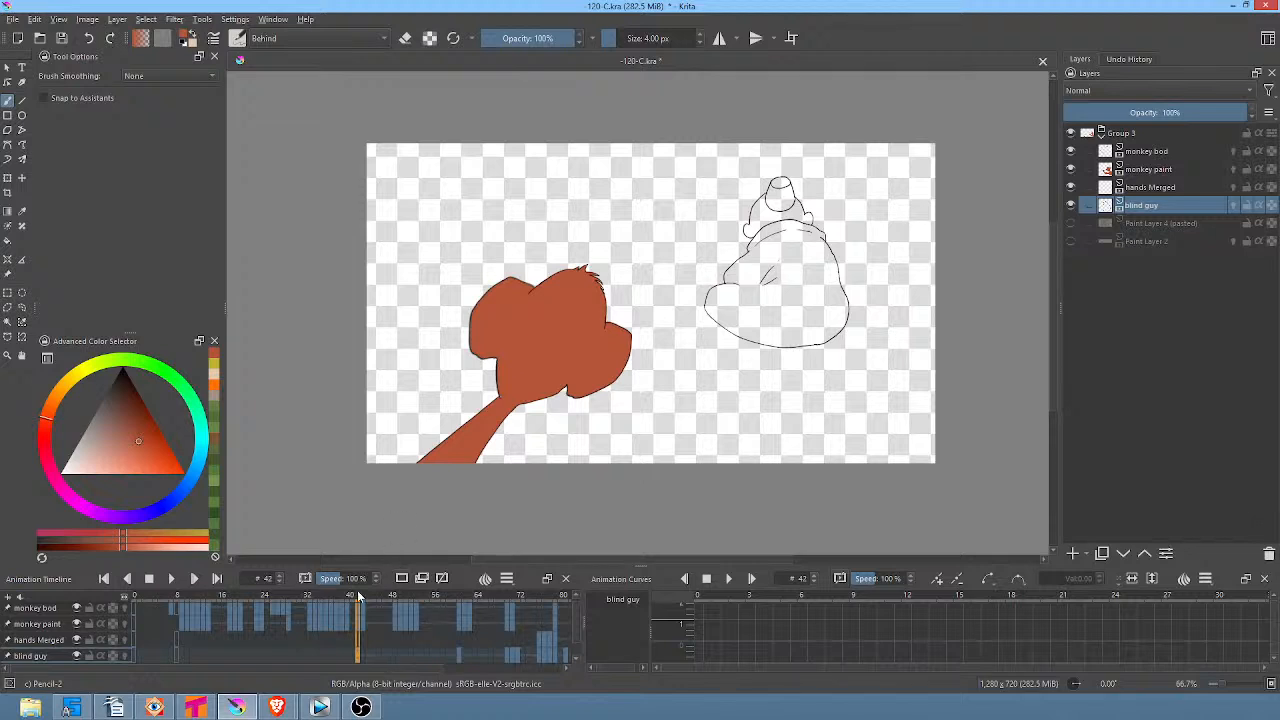
{"action": "mouse_move", "coordinate": [357, 598]}
{"action": "left_mouse_down"}
{"action": "mouse_move", "coordinate": [345, 592]}
{"action": "mouse_move", "coordinate": [357, 597]}
{"action": "left_mouse_up"}
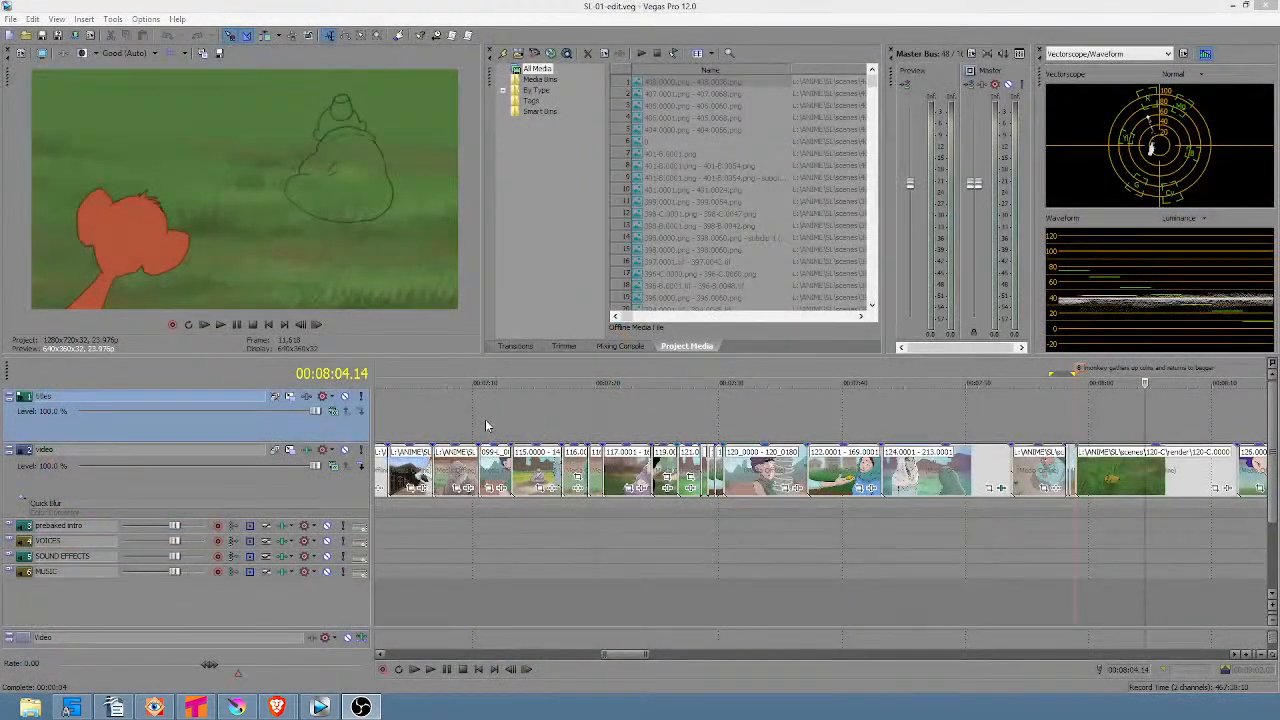
{"action": "left_click", "coordinate": [455, 420]}
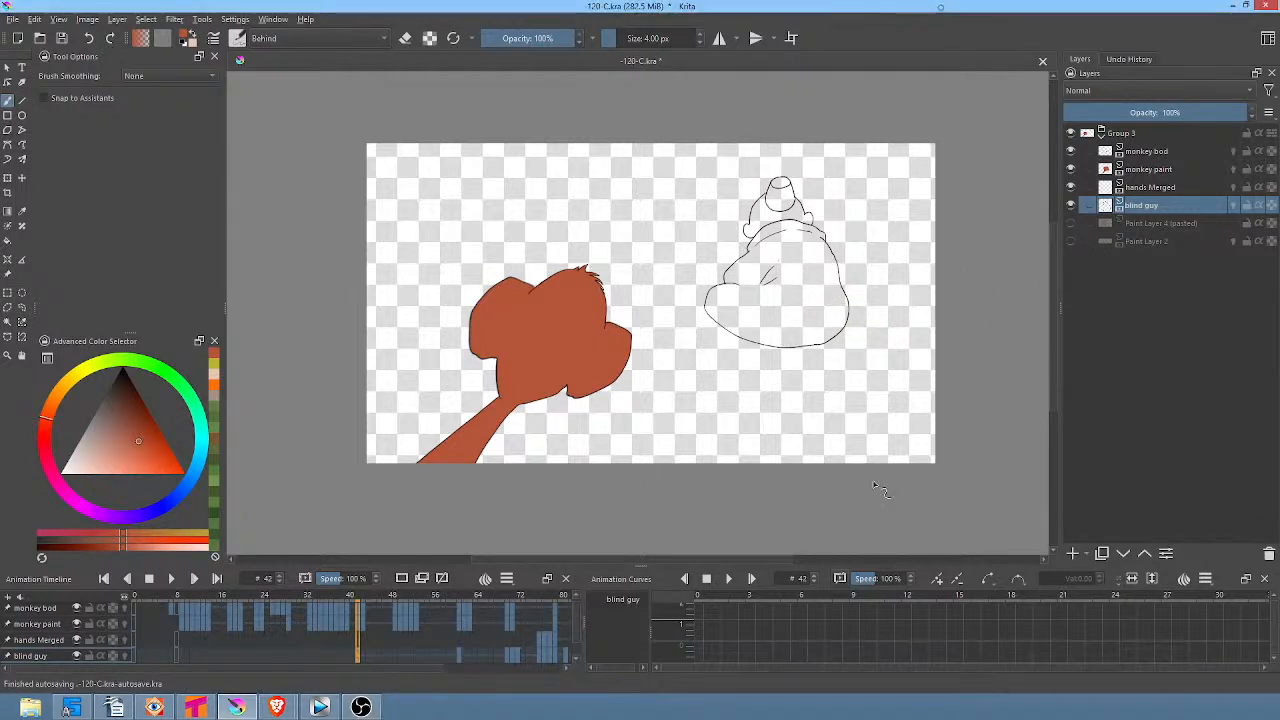
{"action": "key", "text": "ctrl"}
{"action": "key", "text": "ctrl+v"}
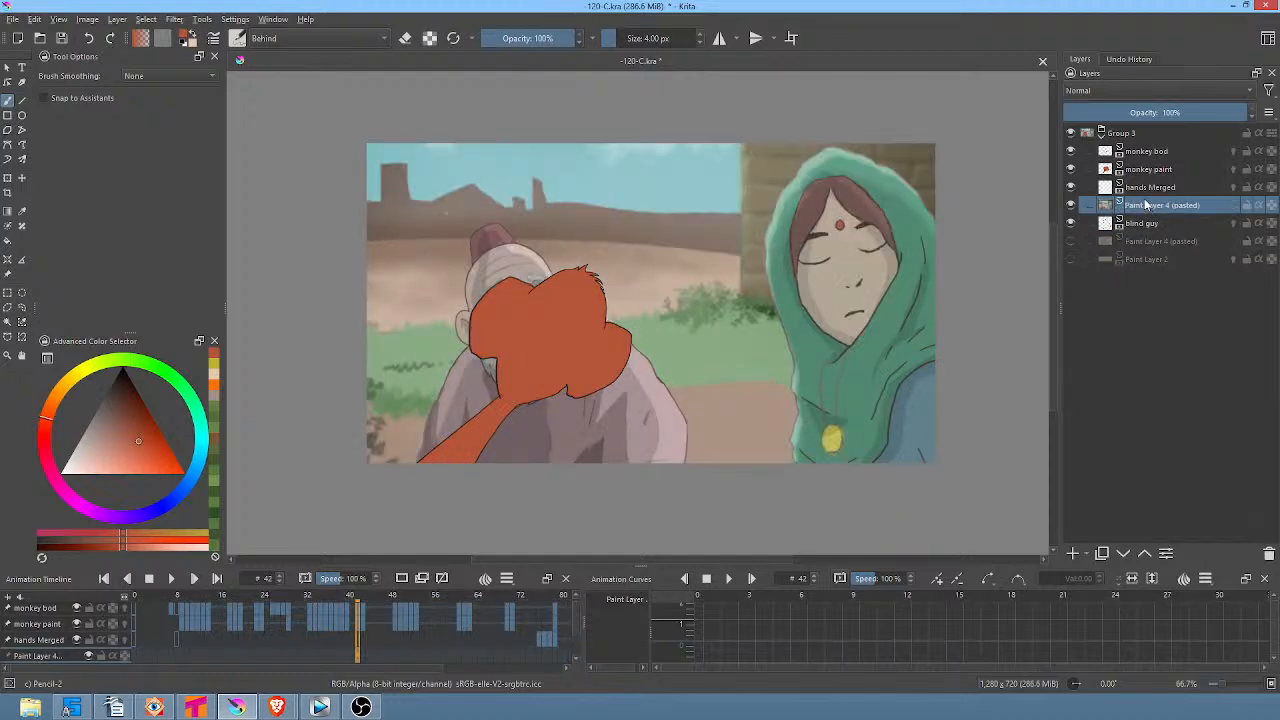
{"action": "left_click_drag", "start_coordinate": [1140, 207], "coordinate": [1148, 132]}
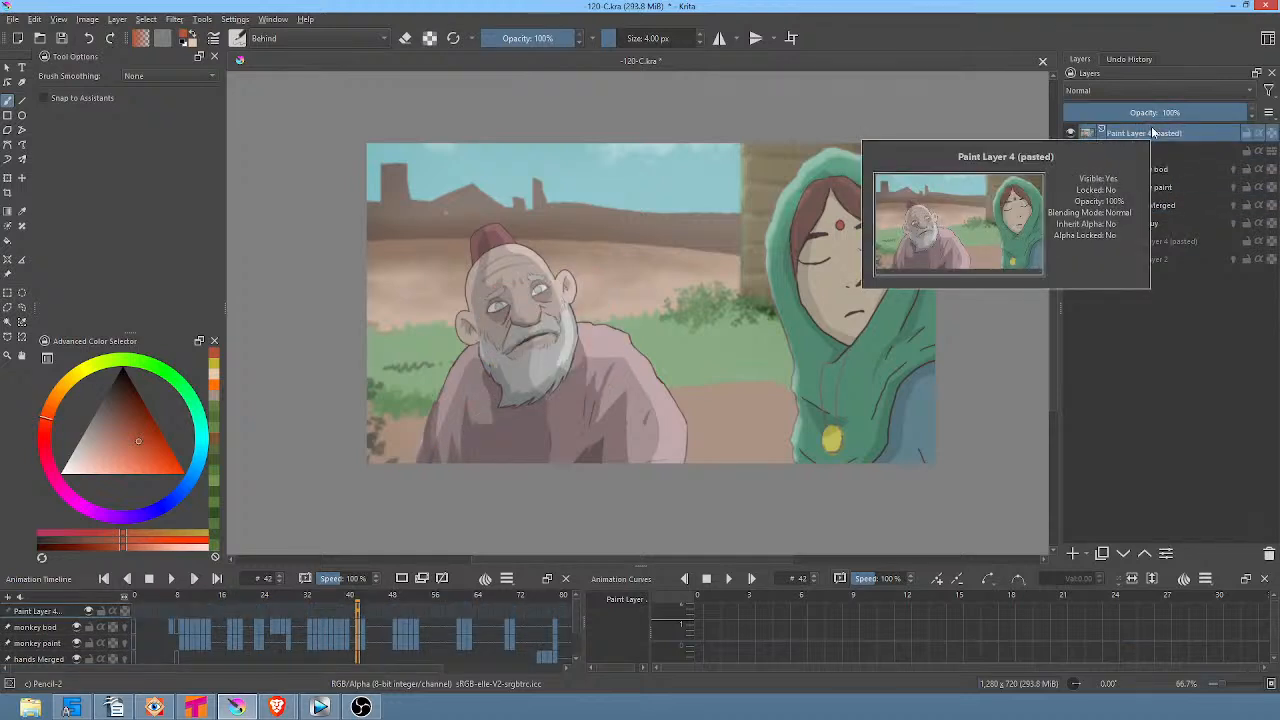
Sample the robe's light pink from the pasted reference picture and hide the reference layer.
{"action": "left_click", "coordinate": [603, 333], "text": "ctrl"}
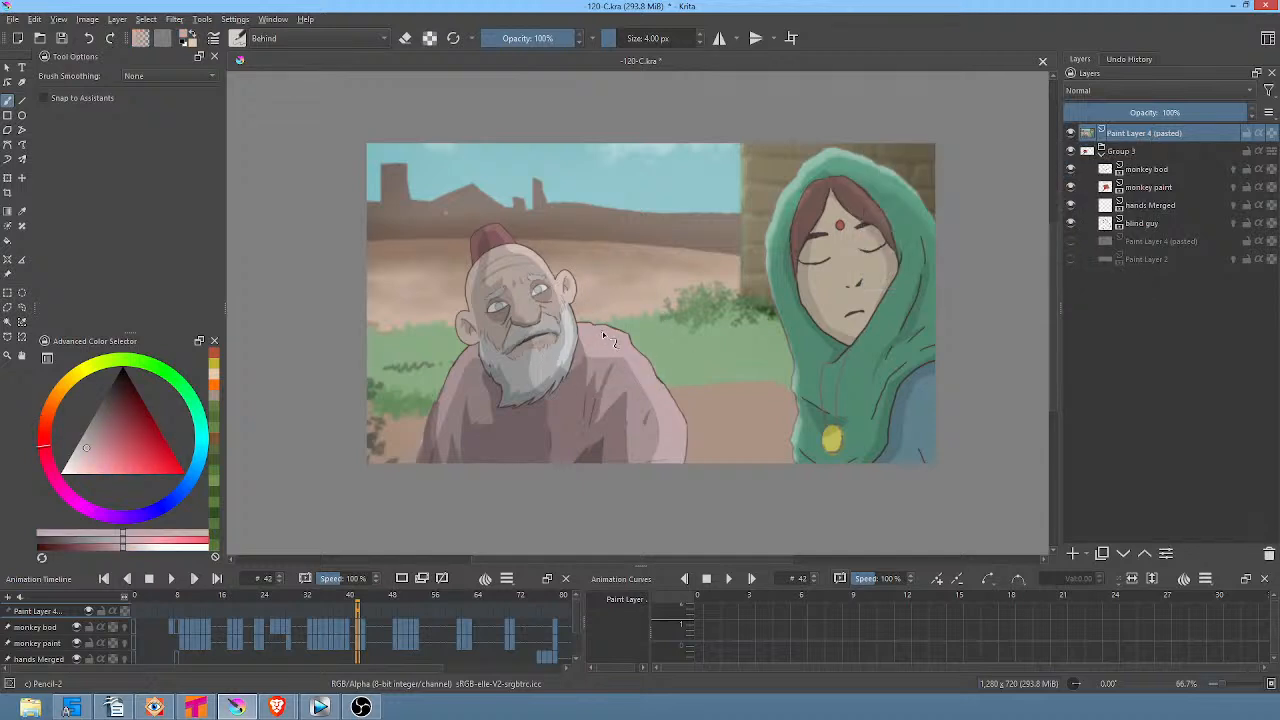
{"action": "left_click", "coordinate": [1146, 224]}
{"action": "left_click", "coordinate": [1154, 206]}
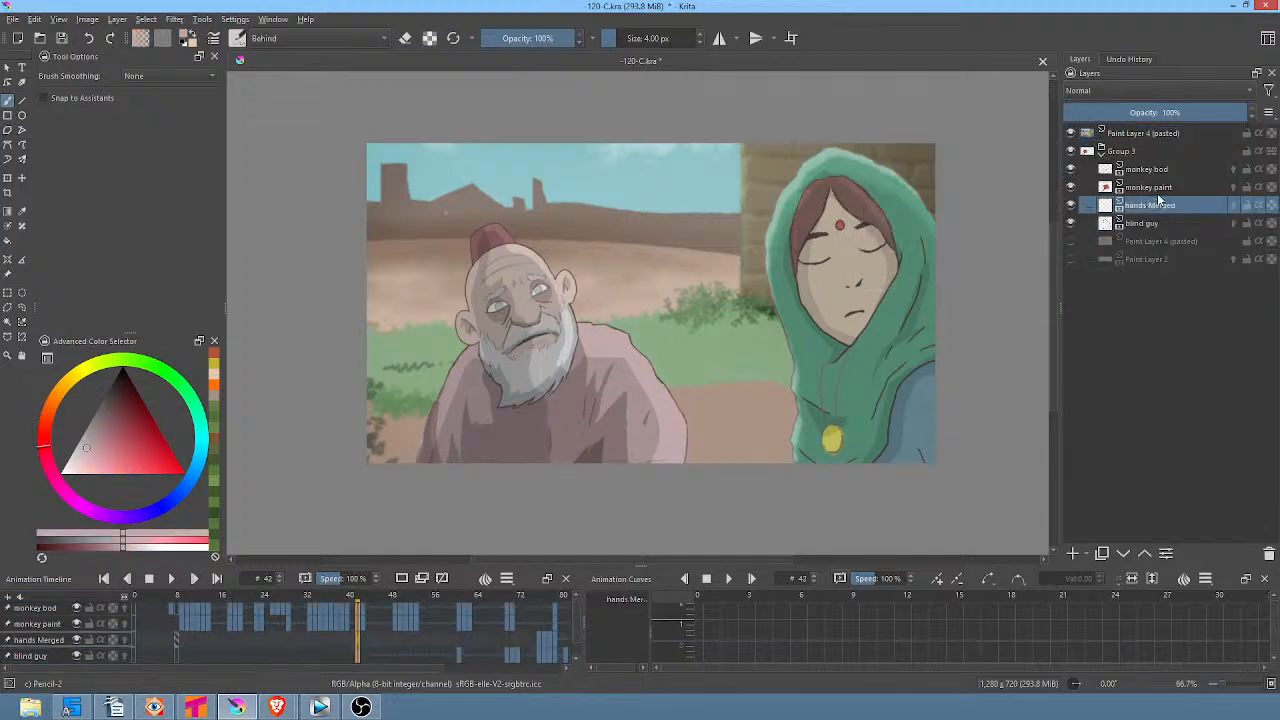
{"action": "left_click", "coordinate": [1158, 188]}
{"action": "mouse_move", "coordinate": [1160, 170]}
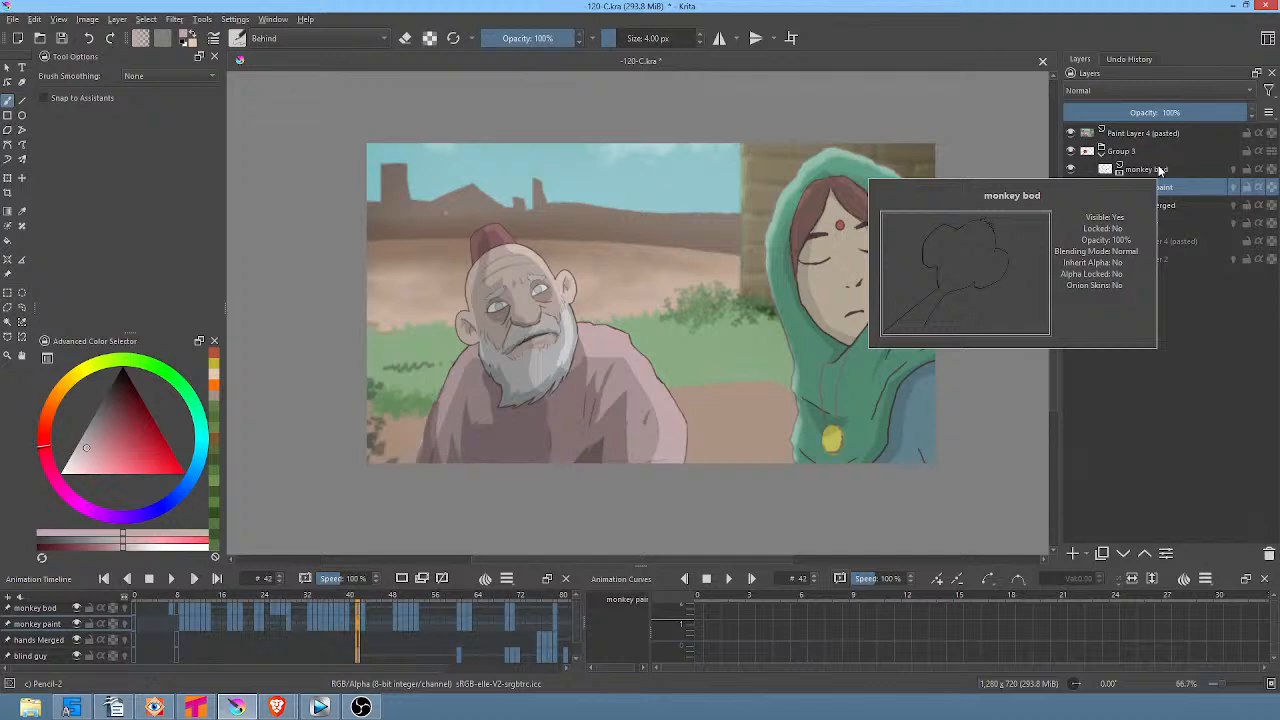
{"action": "mouse_move", "coordinate": [1138, 250]}
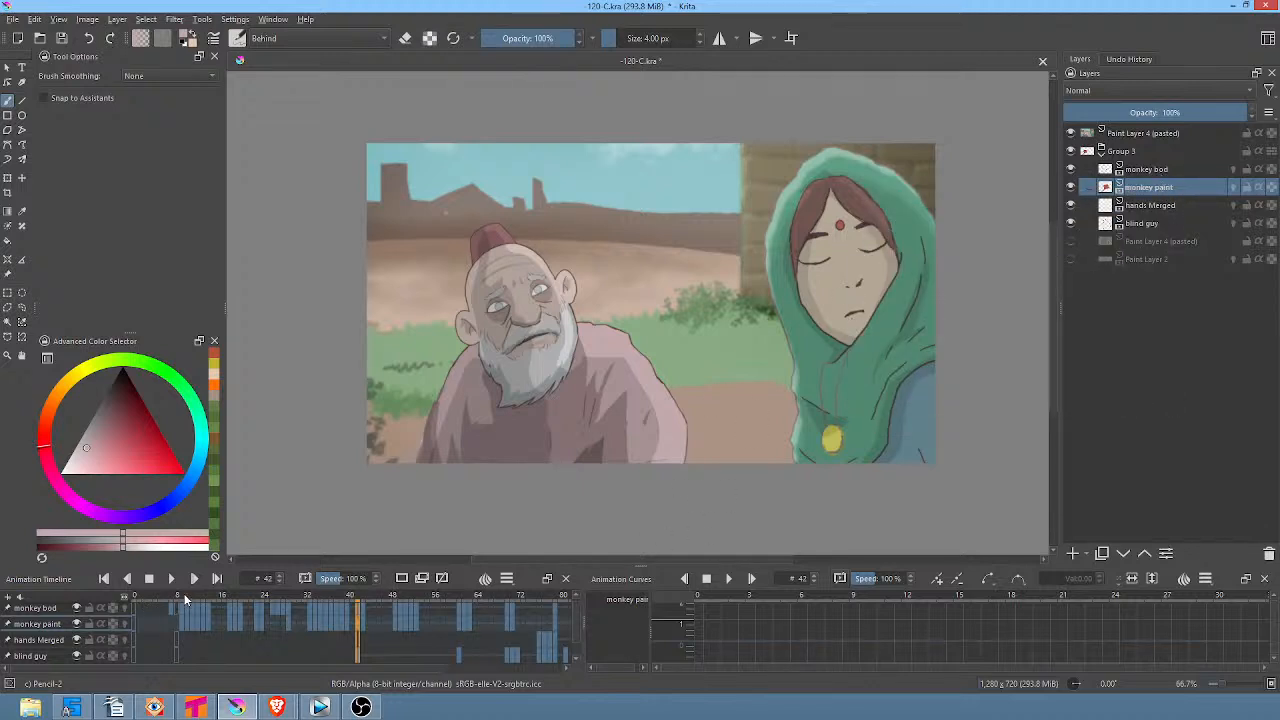
{"action": "left_click_drag", "start_coordinate": [185, 598], "coordinate": [134, 598]}
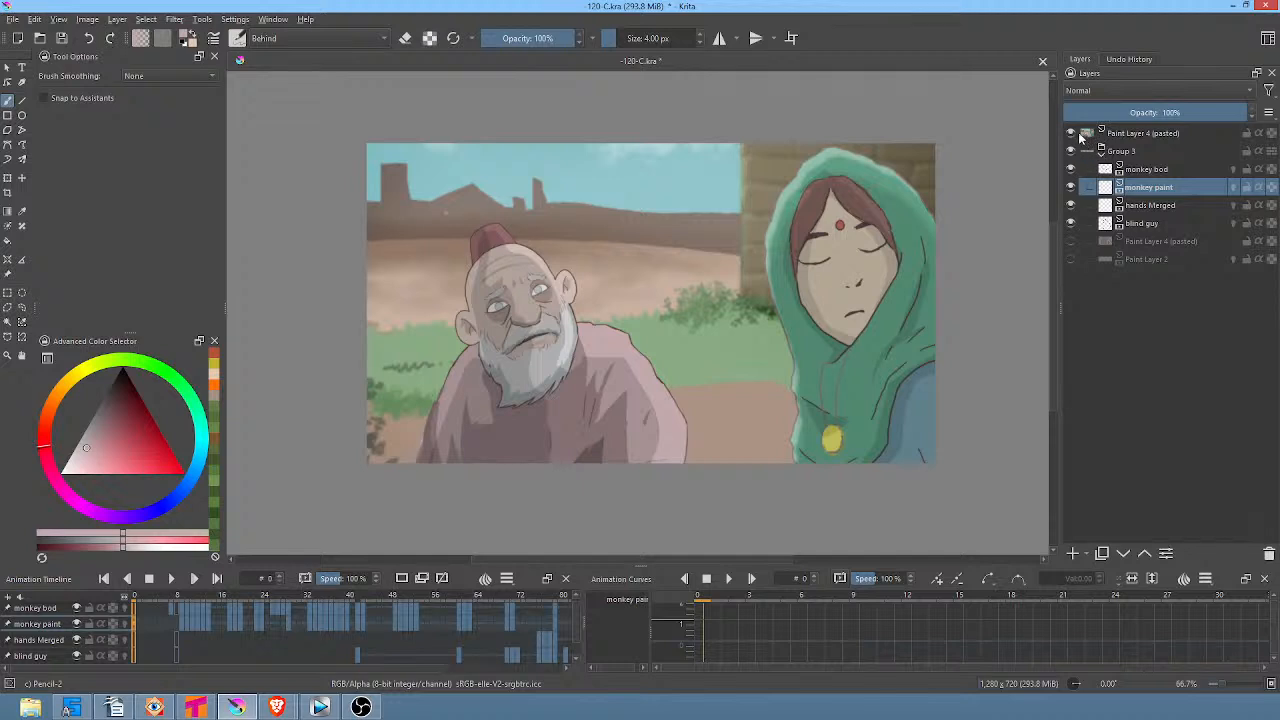
{"action": "left_click", "coordinate": [1071, 133]}
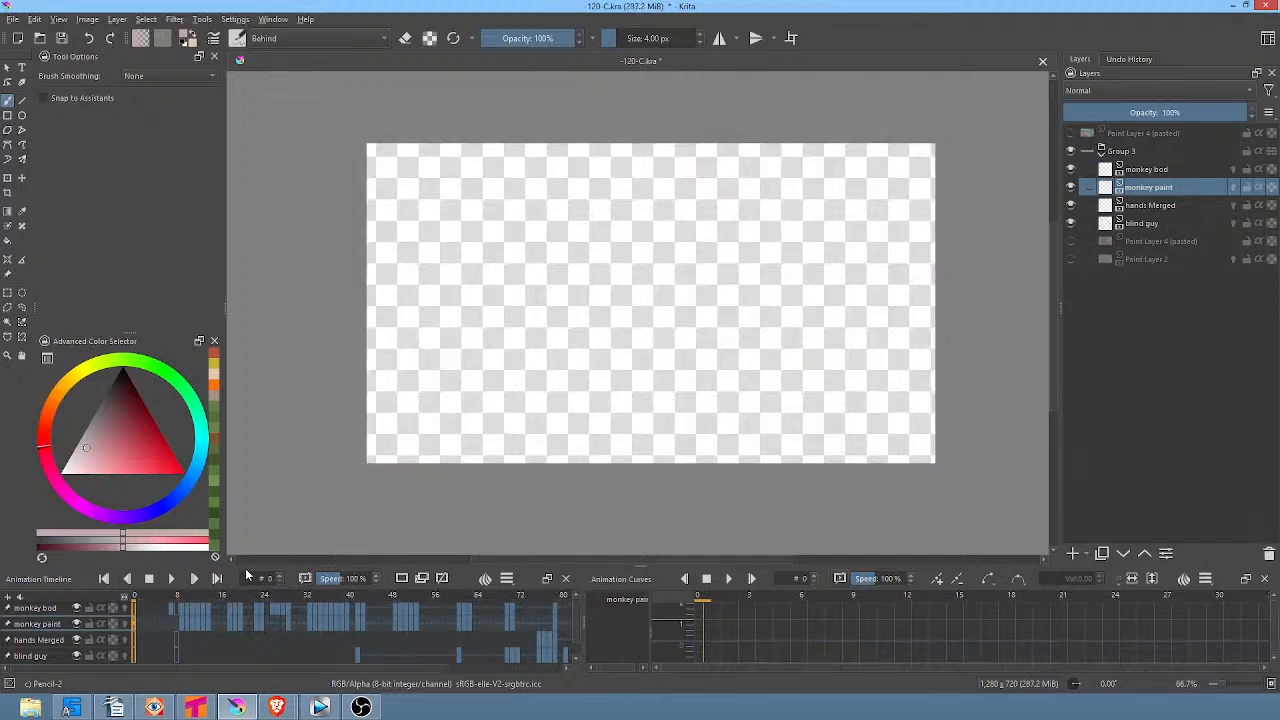
Fill the seated man's robe on frame 42 of the blind guy layer with the sampled light pink.
{"action": "left_click_drag", "start_coordinate": [140, 598], "coordinate": [358, 623]}
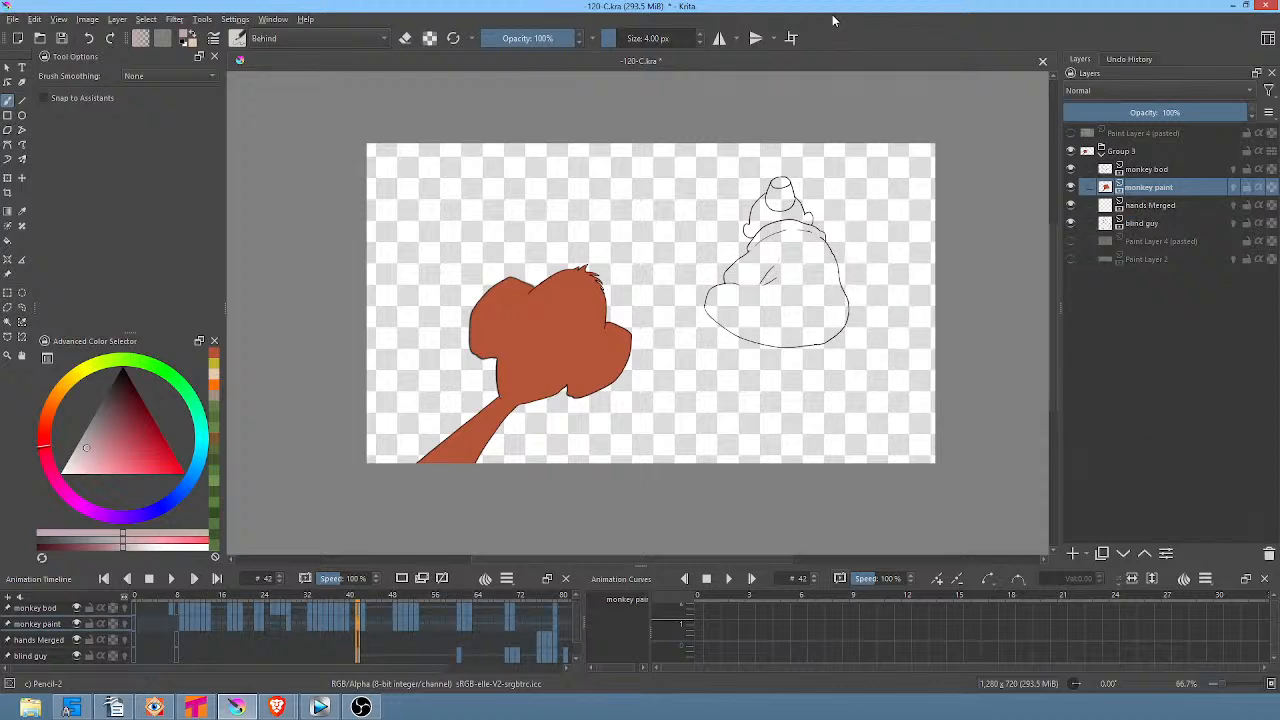
{"action": "scroll", "coordinate": [835, 178], "scroll_direction": "up", "scroll_amount": 2}
{"action": "left_click_drag", "start_coordinate": [835, 178], "coordinate": [872, 163]}
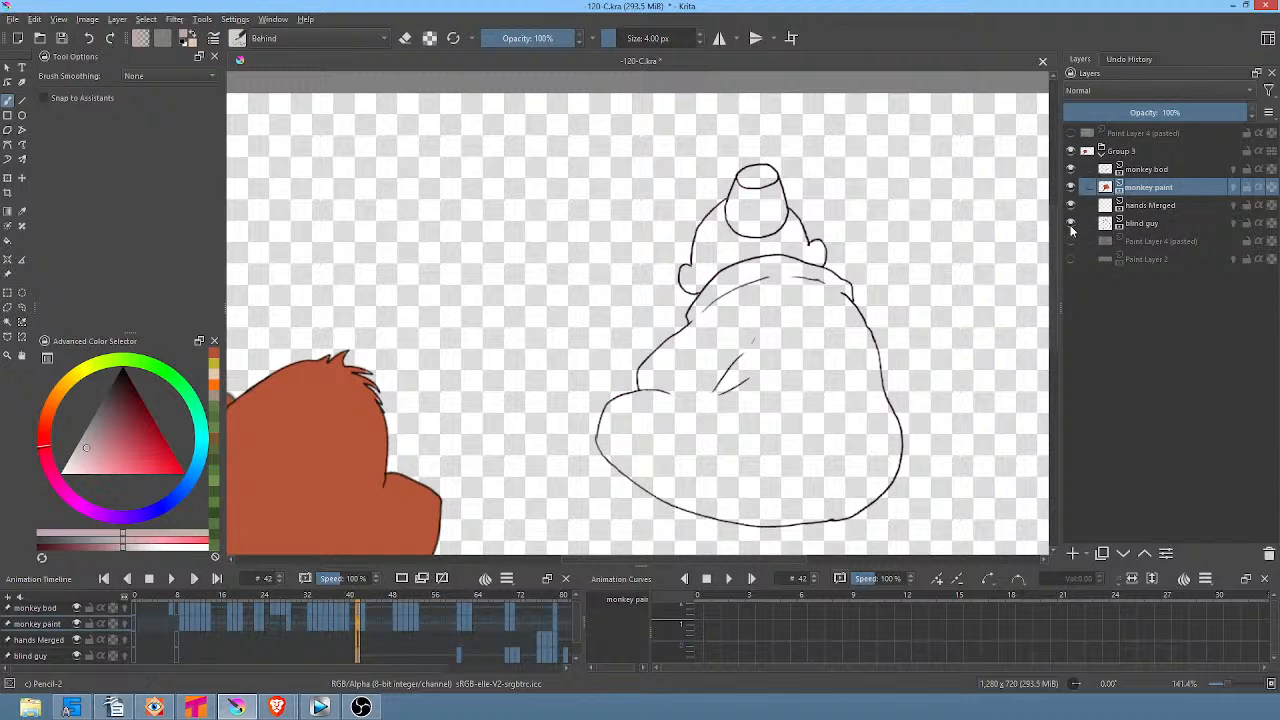
{"action": "left_click", "coordinate": [1131, 225]}
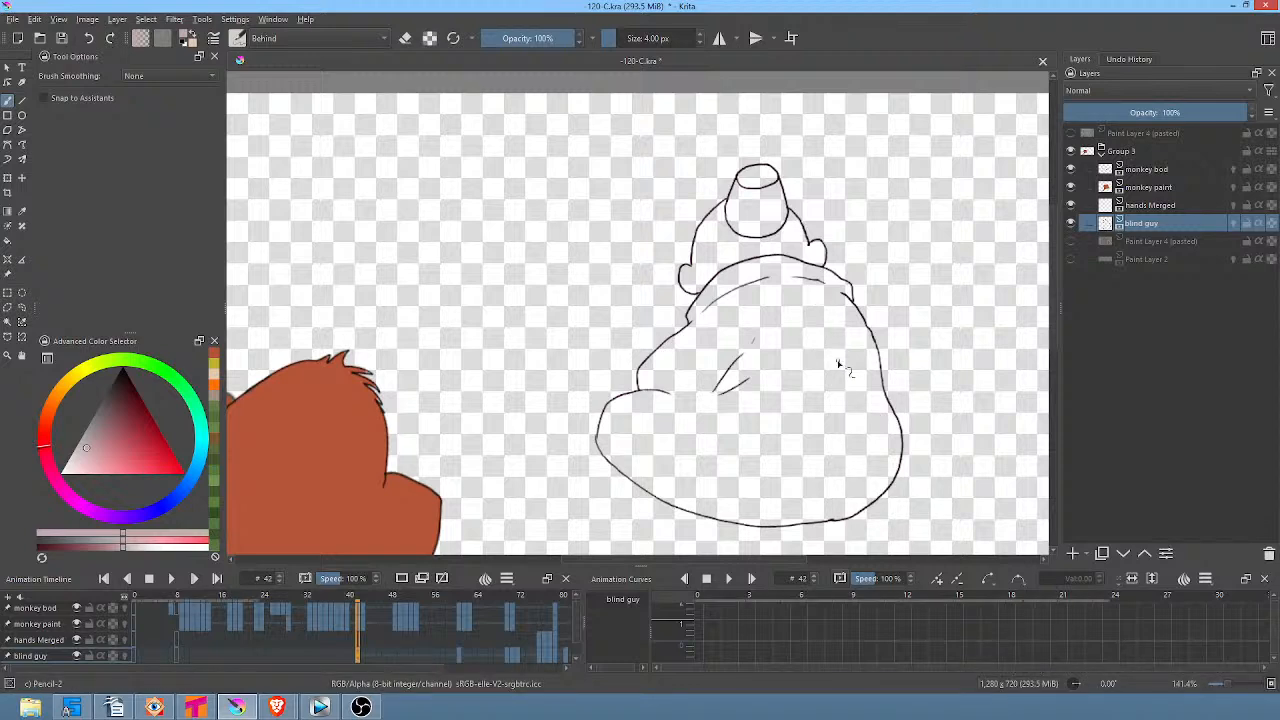
{"action": "key", "text": "f"}
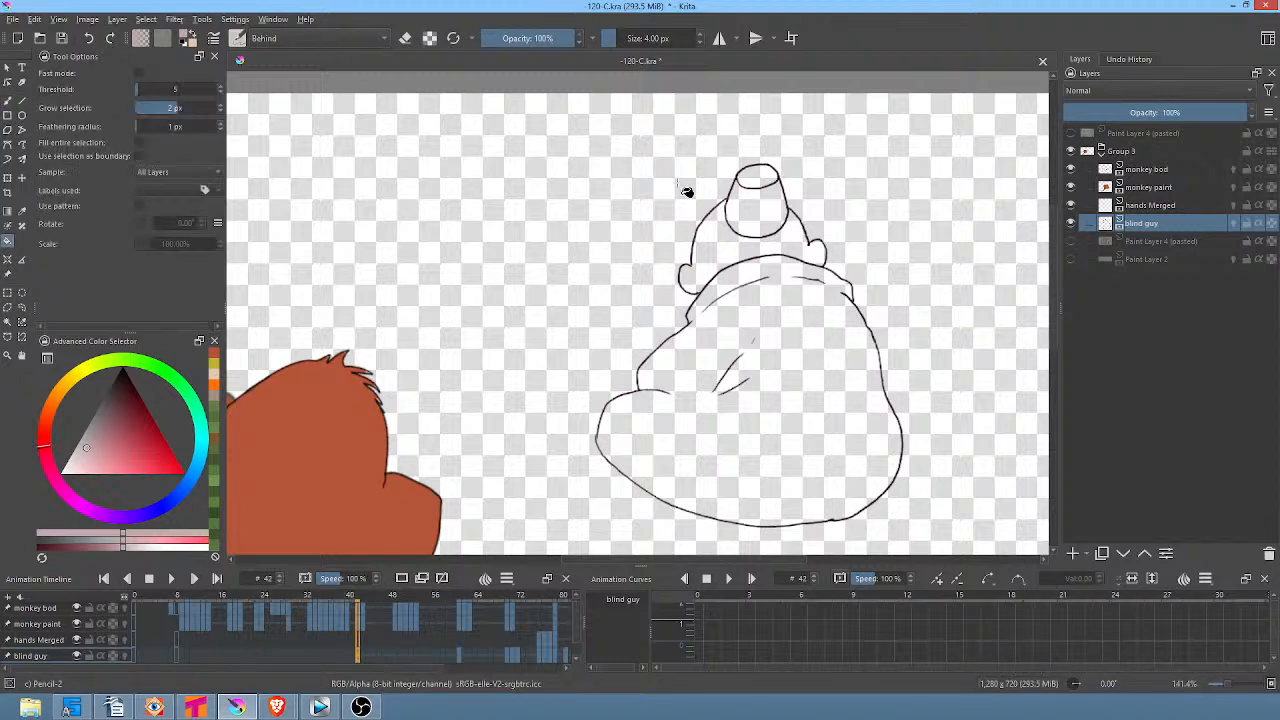
{"action": "left_click", "coordinate": [840, 424]}
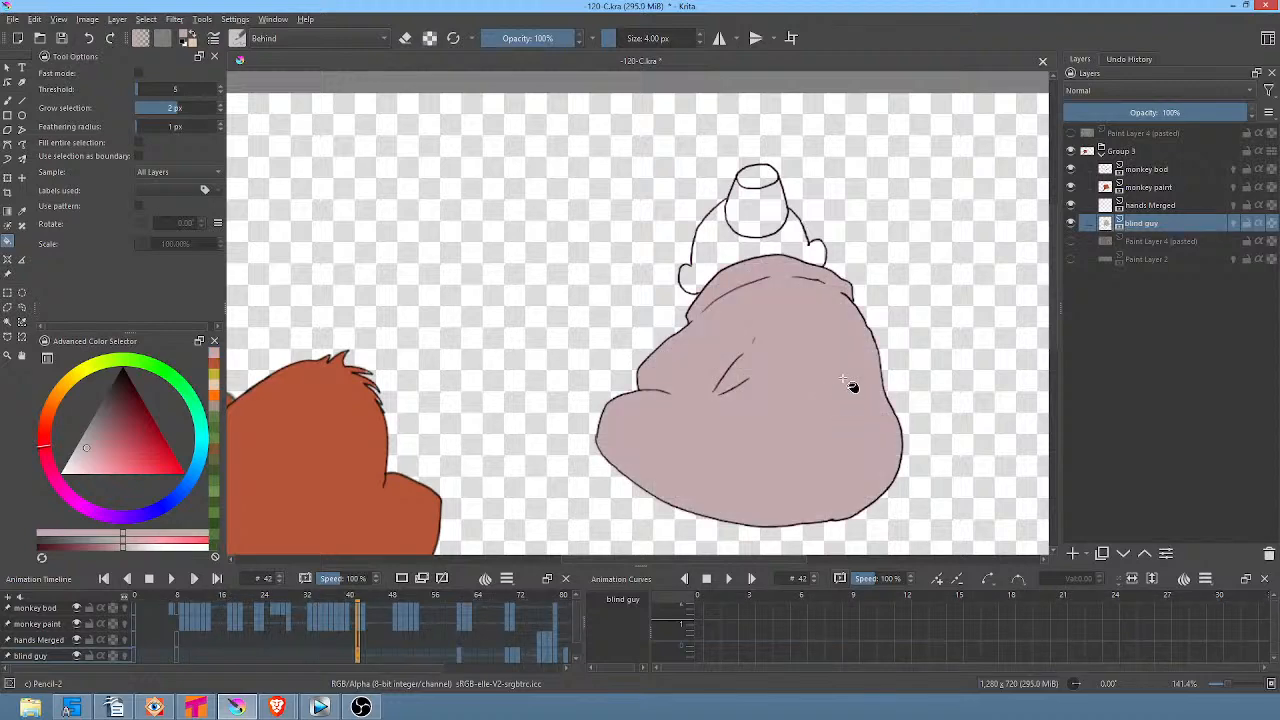
Fill the front-facing old man's robe on the blind guy layer's frame 61 with the same light pink.
{"action": "key", "text": "period"}
{"action": "left_click_drag", "start_coordinate": [512, 380], "coordinate": [830, 213]}
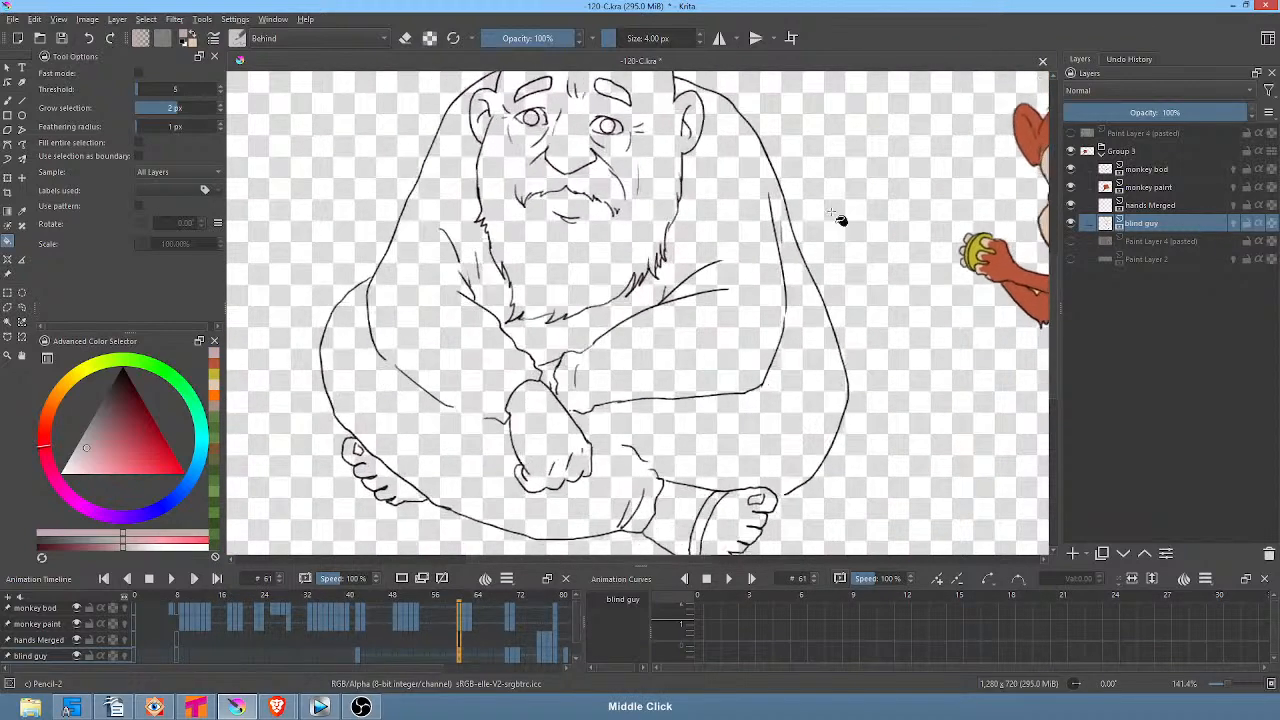
{"action": "key", "text": "b"}
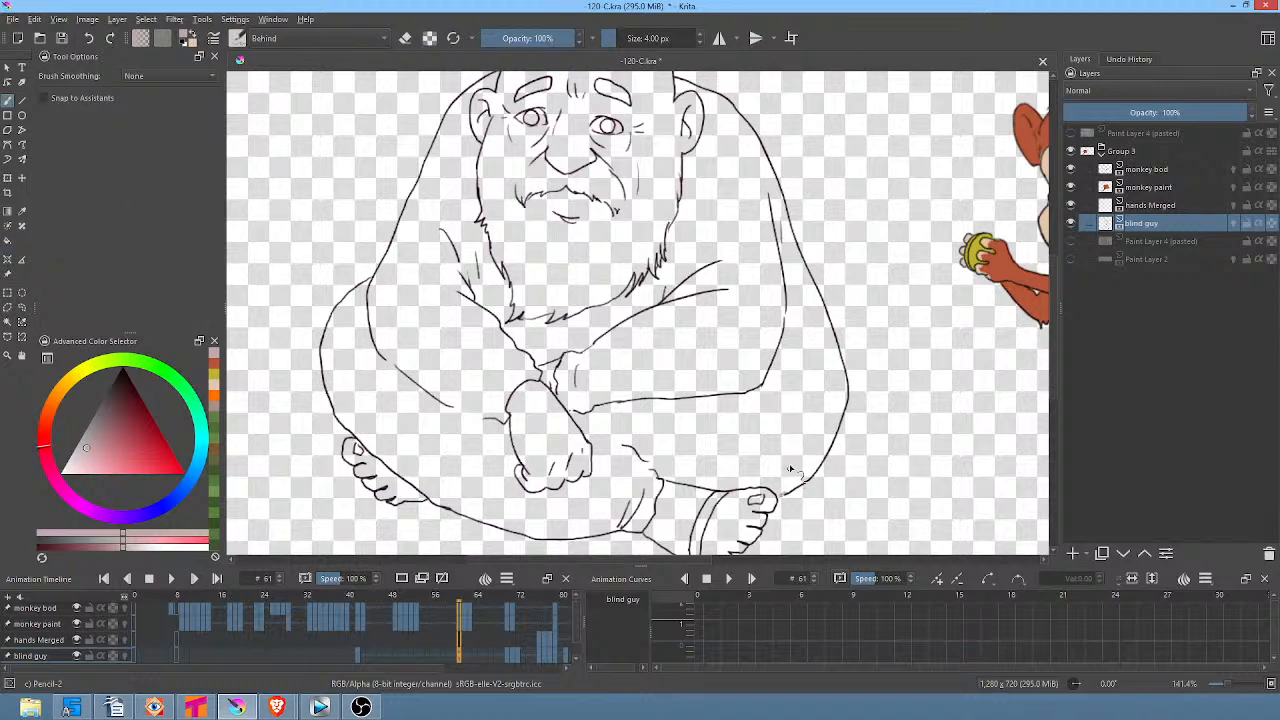
{"action": "left_click_drag", "start_coordinate": [790, 345], "coordinate": [771, 372]}
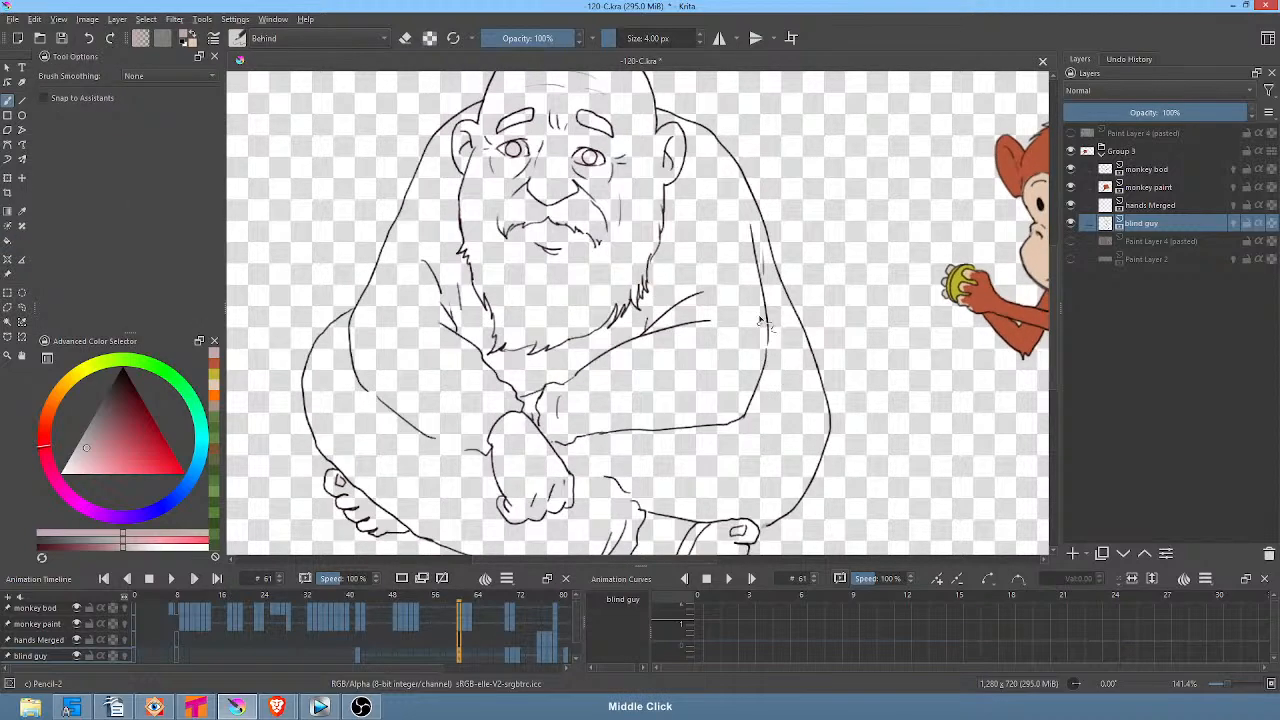
{"action": "key", "text": "f"}
{"action": "left_click", "coordinate": [805, 363]}
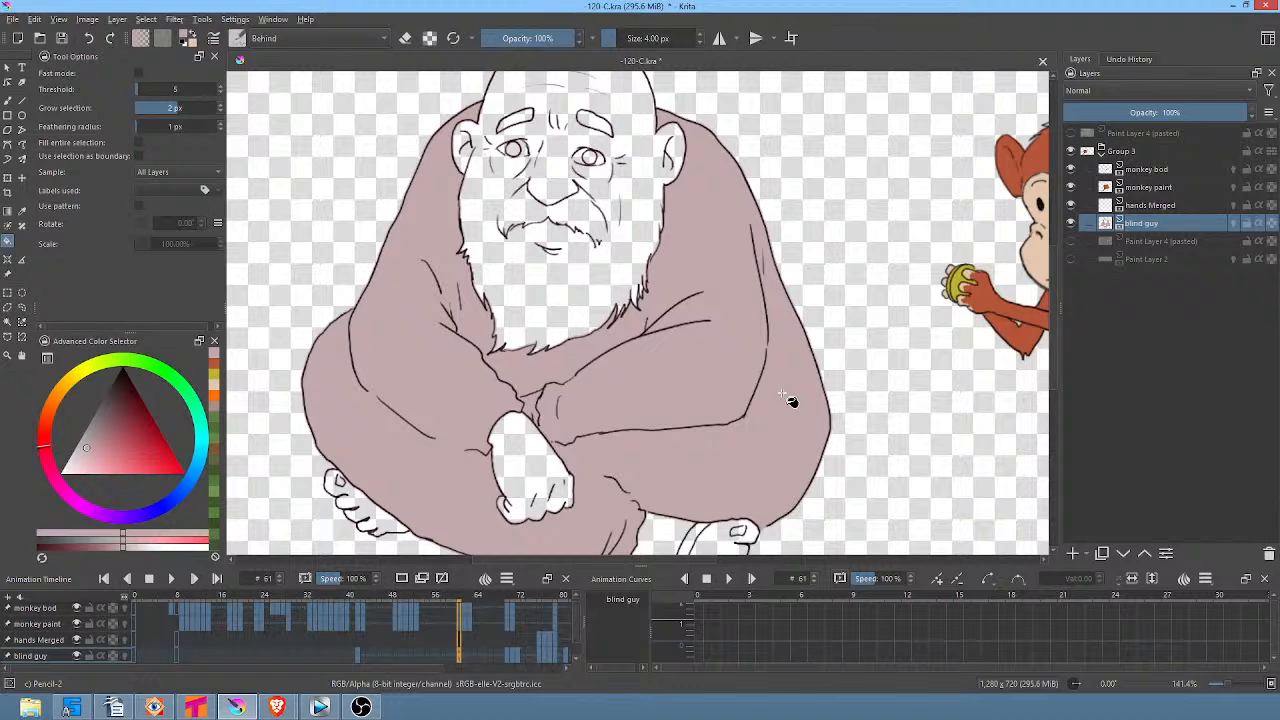
Show the pasted reference layer to compare the old man's colours, and hide it again.
{"action": "left_click", "coordinate": [1071, 133]}
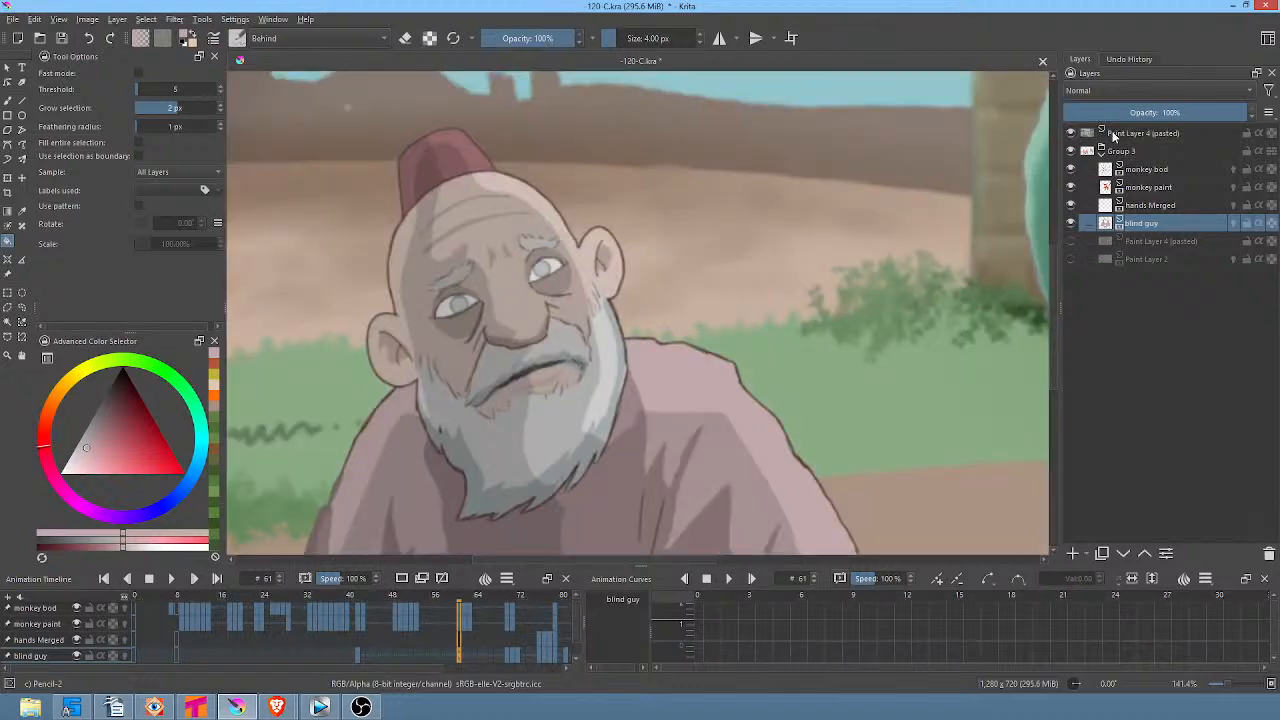
{"action": "left_click", "coordinate": [1087, 133]}
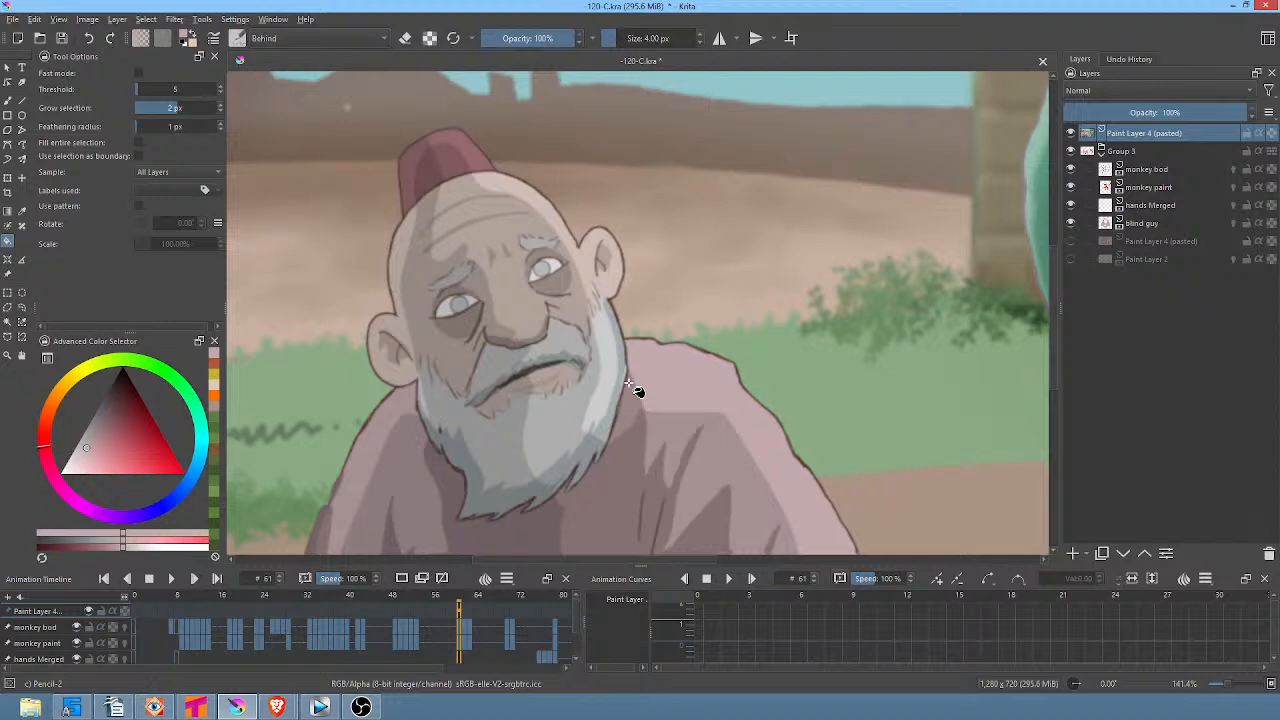
{"action": "left_click", "coordinate": [1071, 133]}
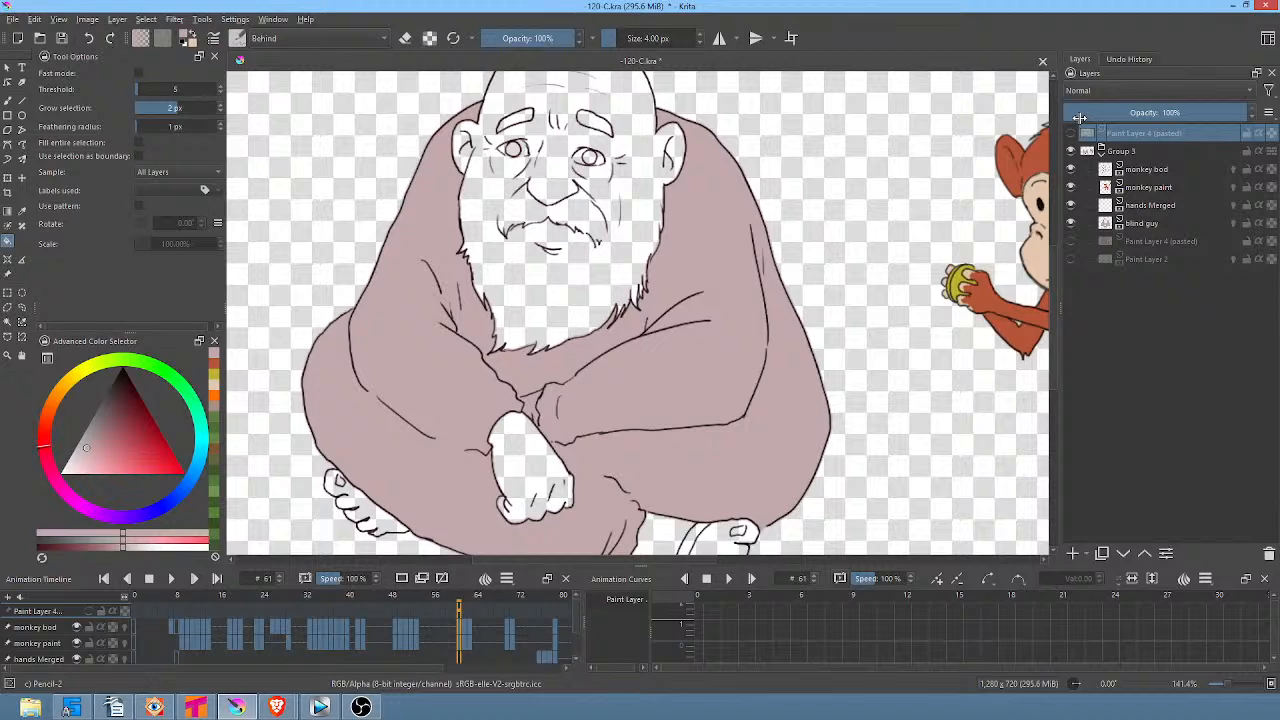
Select the blind guy layer and go to its side-view drawing at frame 70.
{"action": "left_click_drag", "start_coordinate": [464, 597], "coordinate": [473, 598]}
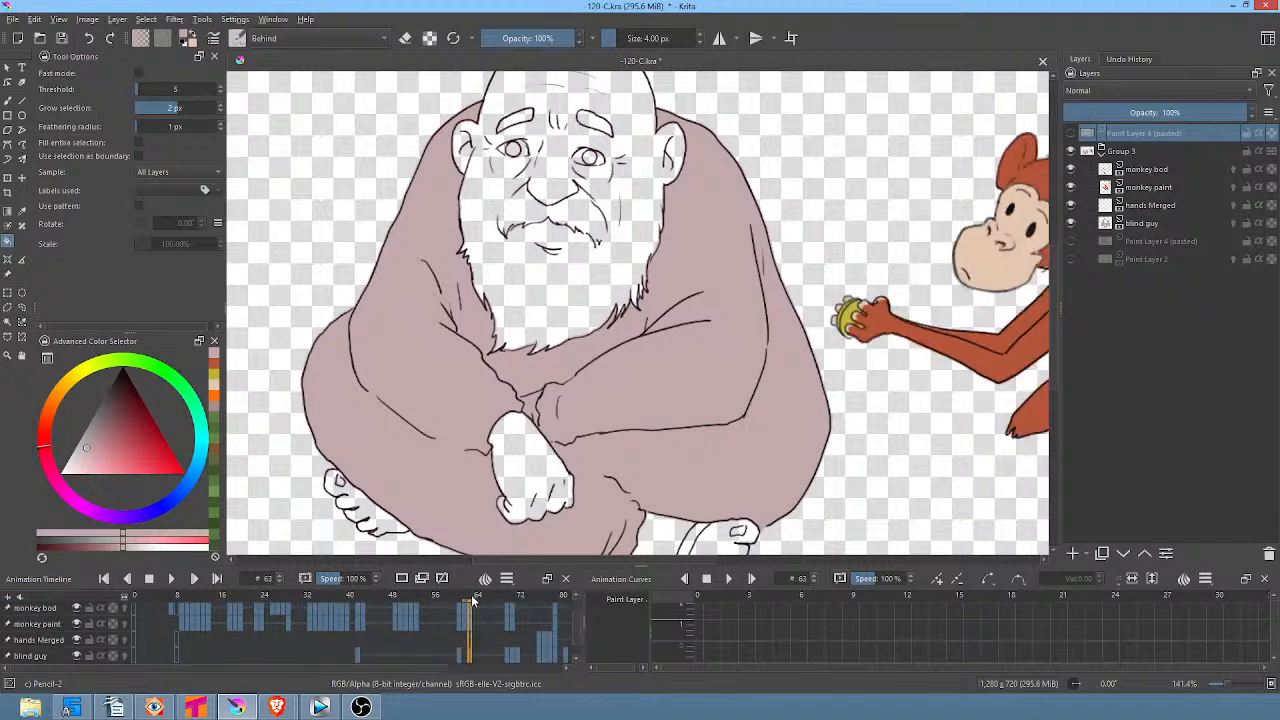
{"action": "left_click", "coordinate": [1155, 220]}
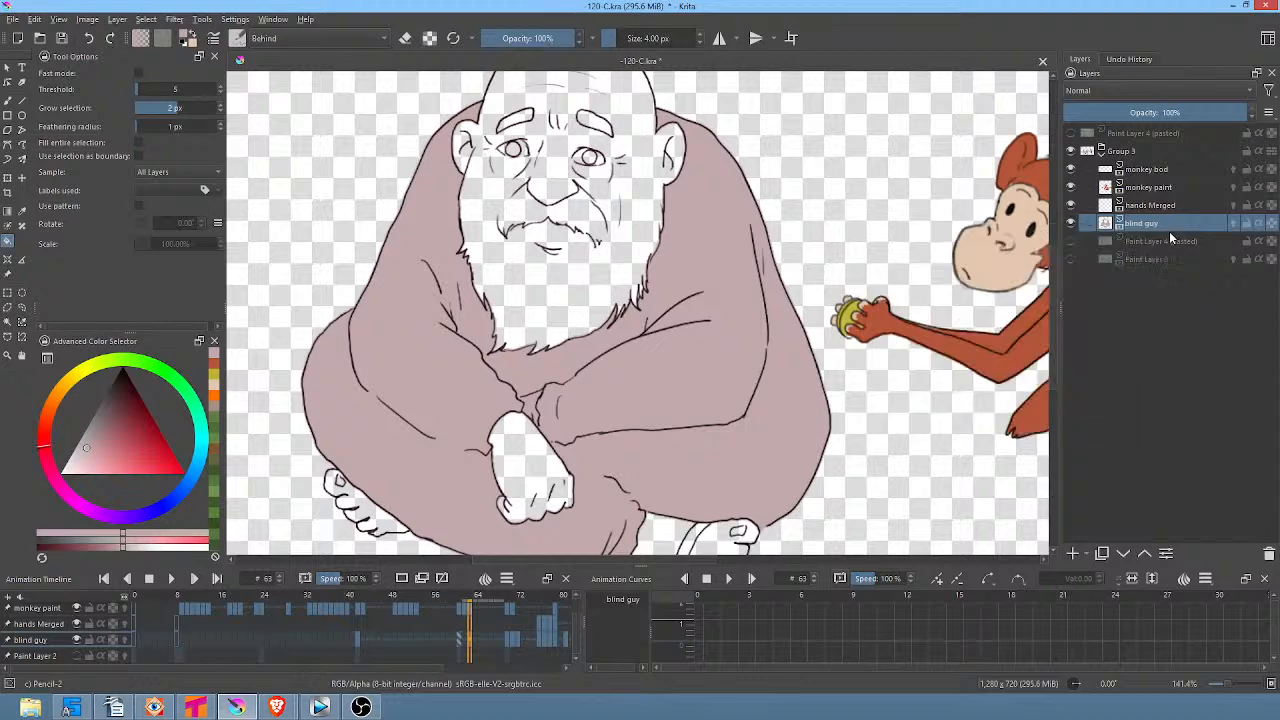
{"action": "key", "text": "Left"}
{"action": "key", "text": "Left"}
{"action": "key", "text": "alt+Right"}
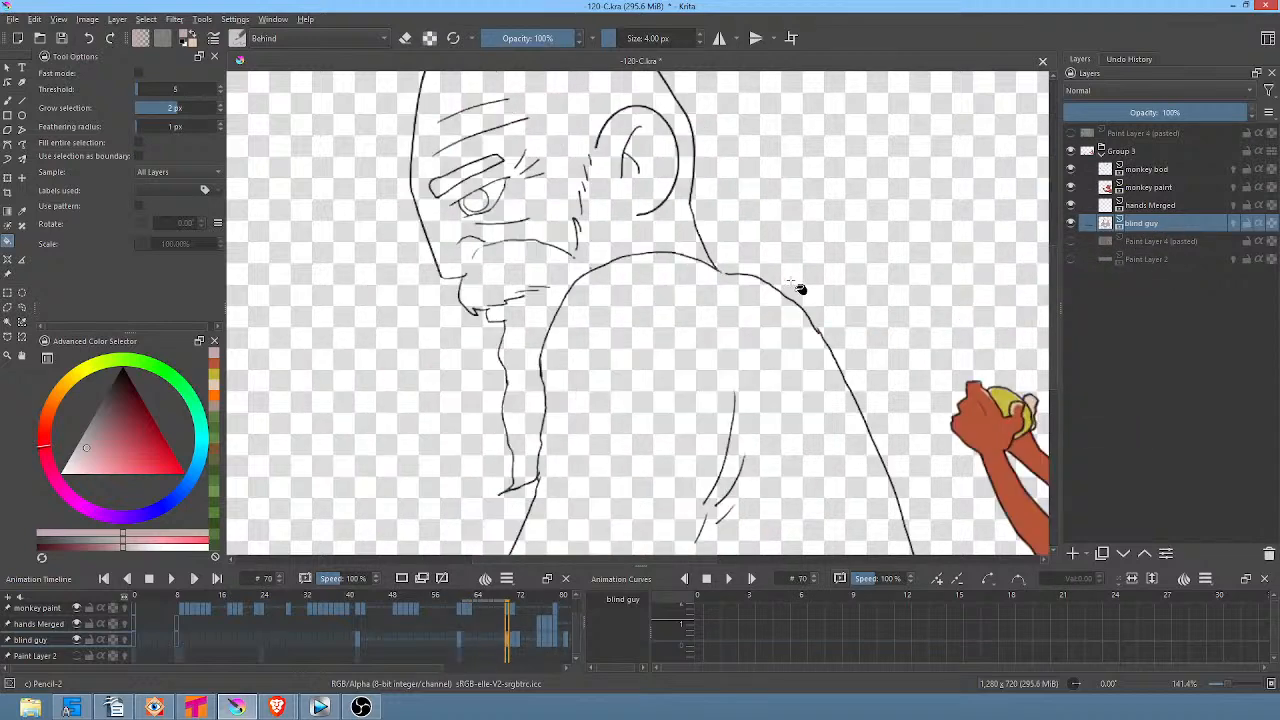
Try to fill the robe on frame 70 with the light pink, and undo the fill.
{"action": "scroll", "coordinate": [817, 293], "scroll_direction": "down", "scroll_amount": 1}
{"action": "left_click_drag", "start_coordinate": [832, 299], "coordinate": [815, 232]}
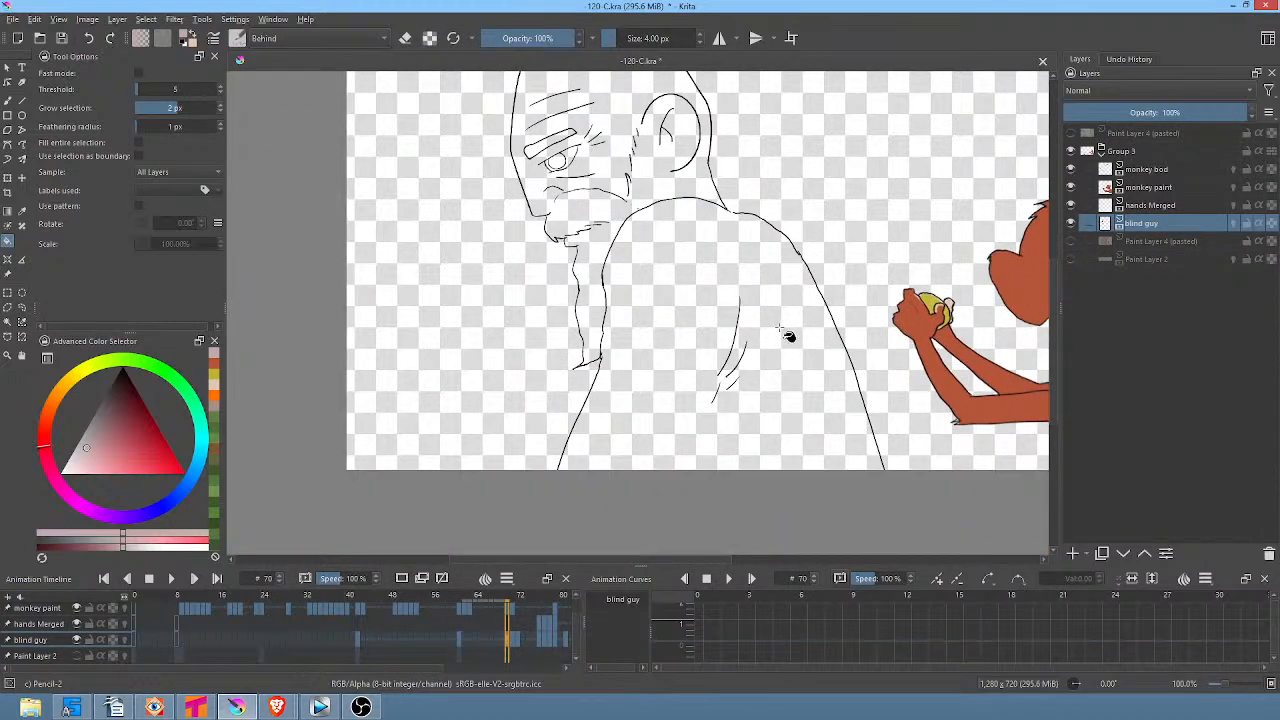
{"action": "left_click", "coordinate": [781, 331]}
{"action": "key", "text": "ctrl+z"}
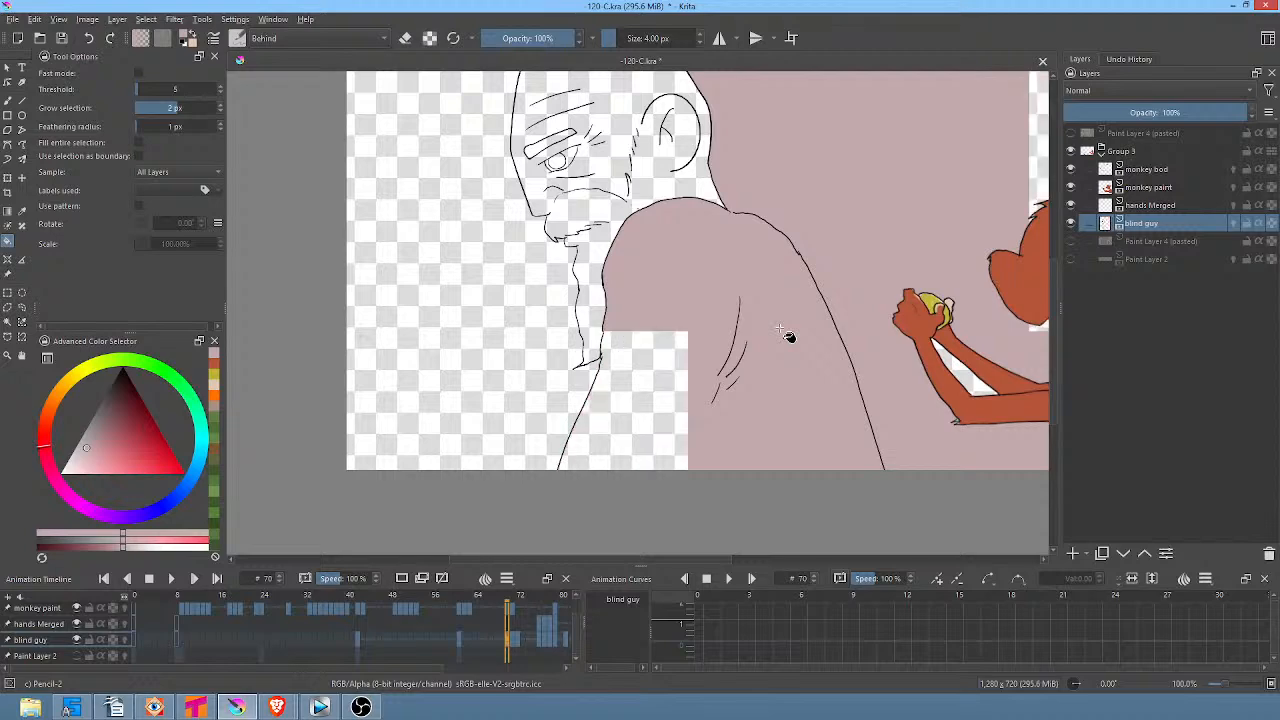
Close the small gap in the outline where the man's neck meets his back on frame 70 with the brush.
{"action": "scroll", "coordinate": [793, 205], "scroll_direction": "up", "scroll_amount": 3}
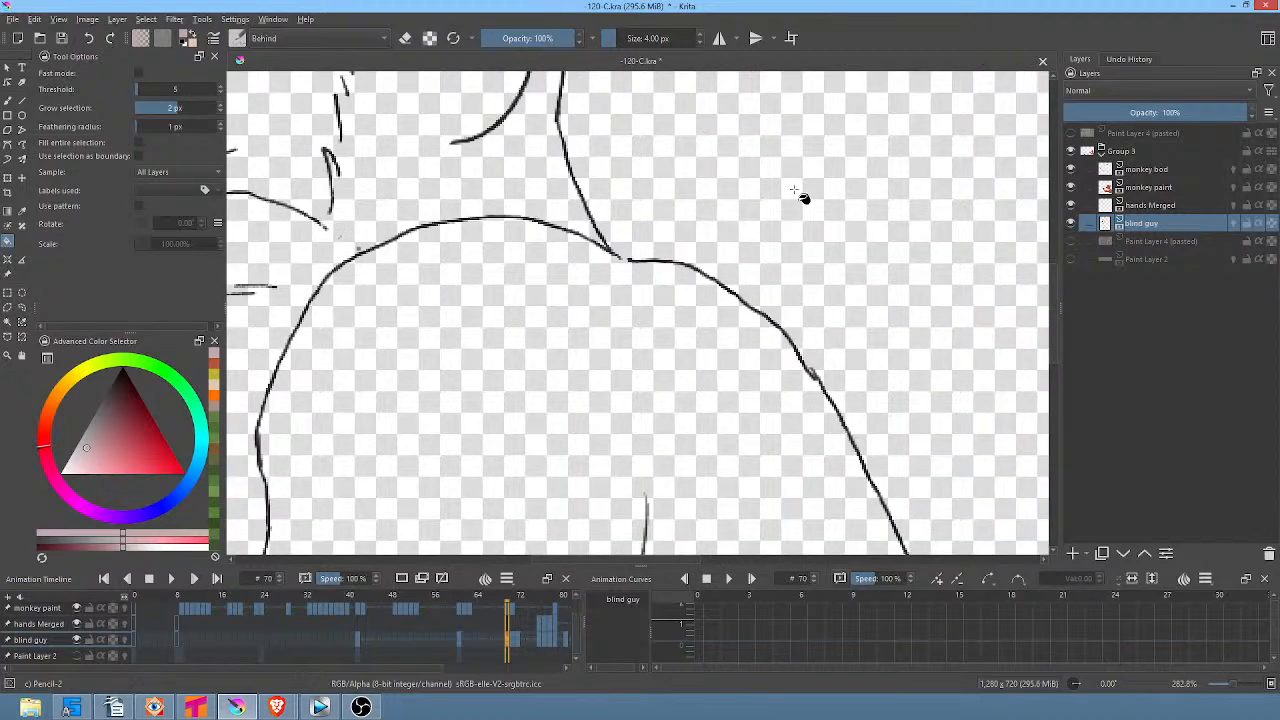
{"action": "key", "text": "b"}
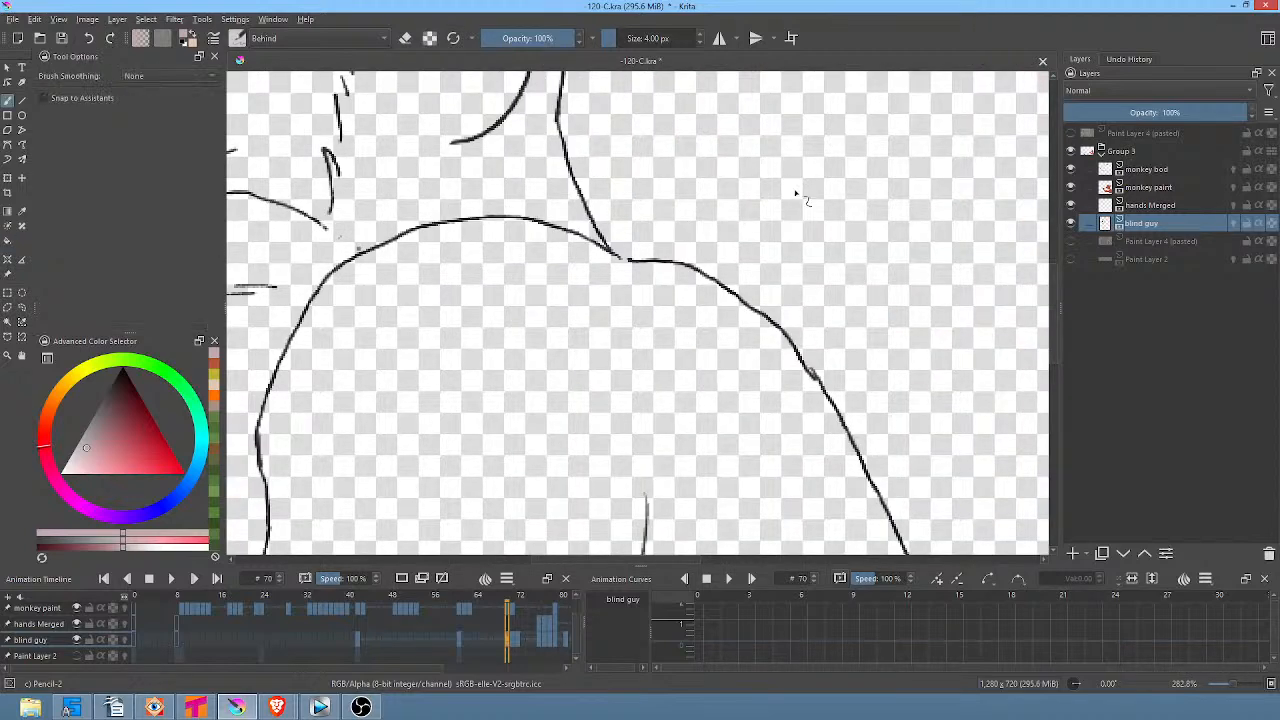
{"action": "middle_click", "coordinate": [628, 248]}
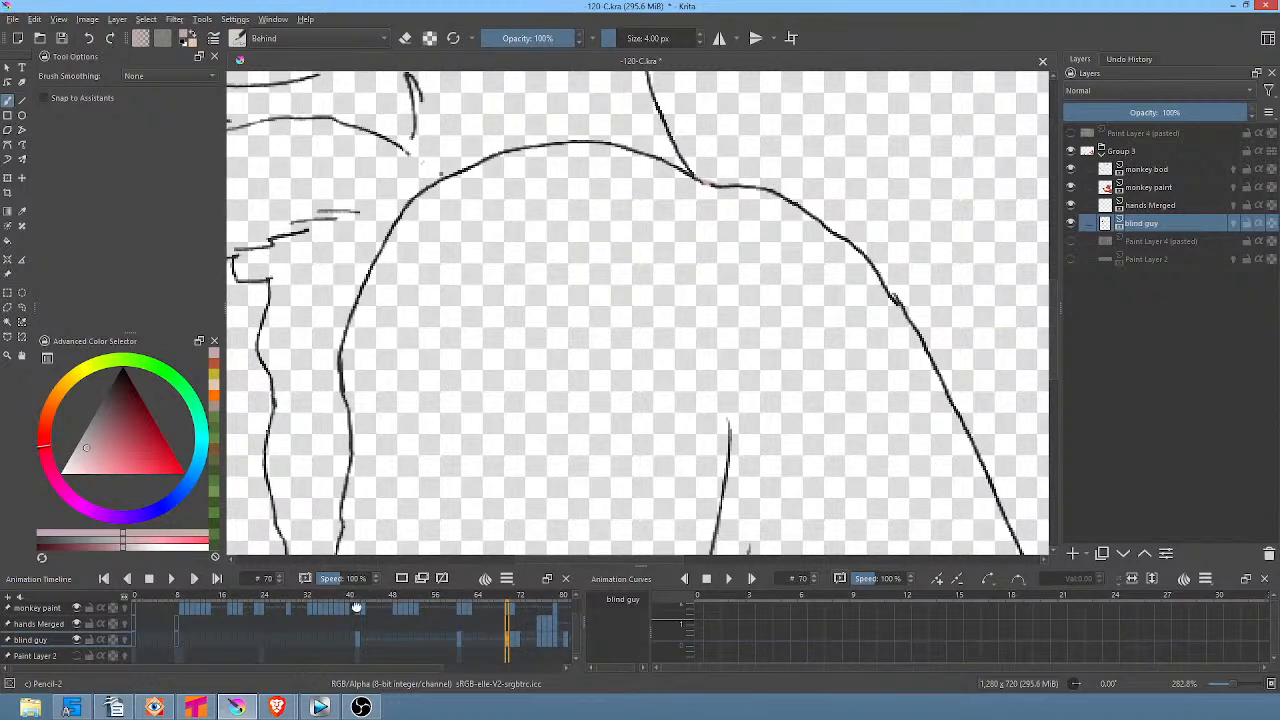
{"action": "mouse_move", "coordinate": [278, 708]}
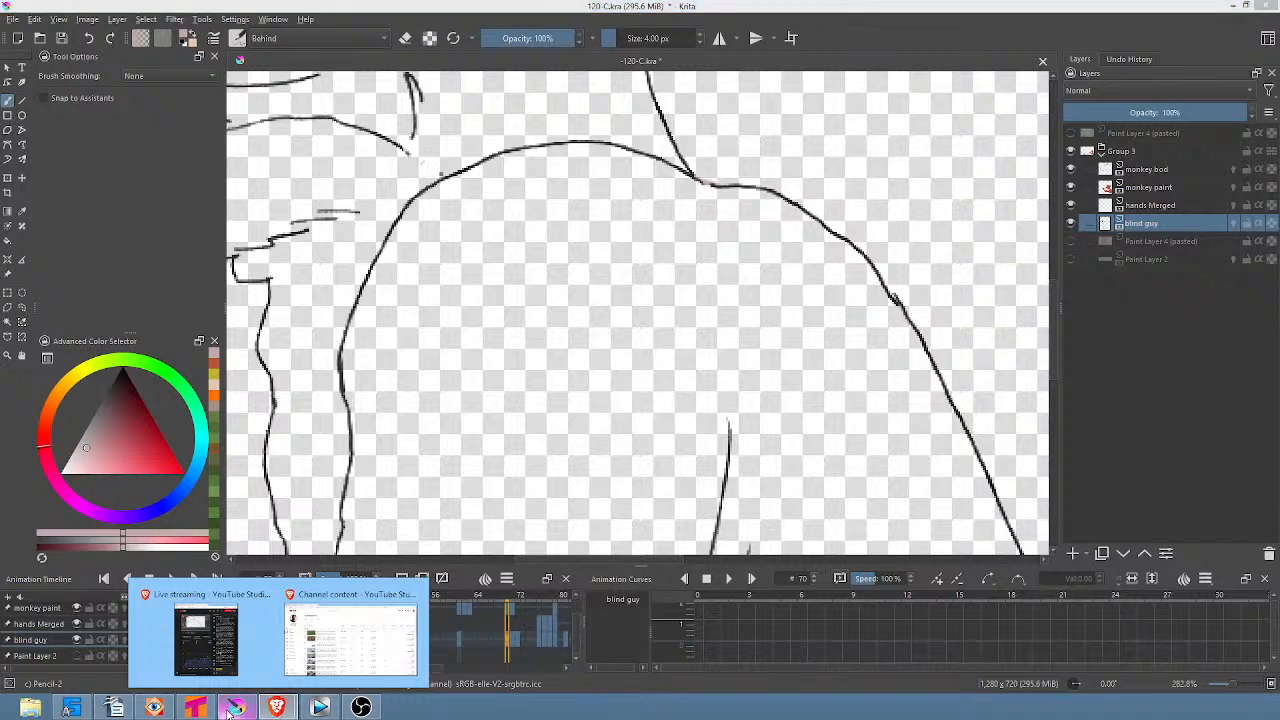
{"action": "scroll", "coordinate": [700, 345], "scroll_direction": "down", "scroll_amount": 1}
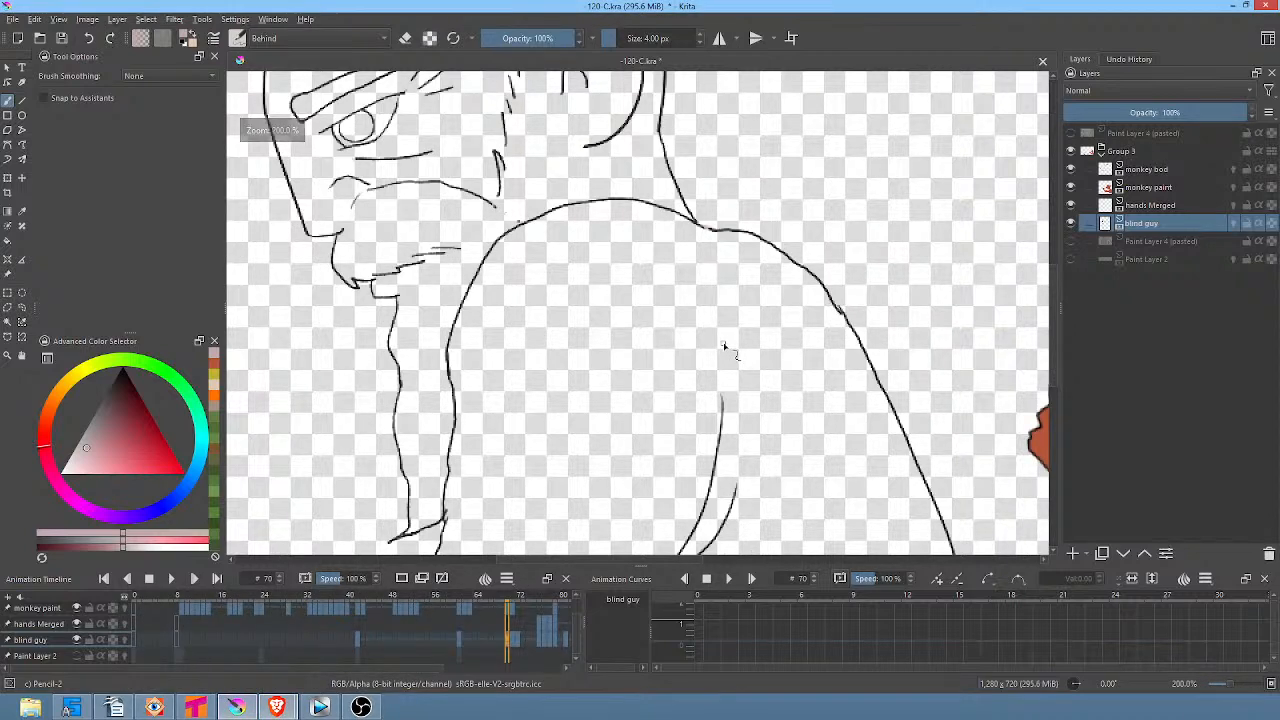
Fill the side-view robe on frame 70 with the light pink.
{"action": "key", "text": "f"}
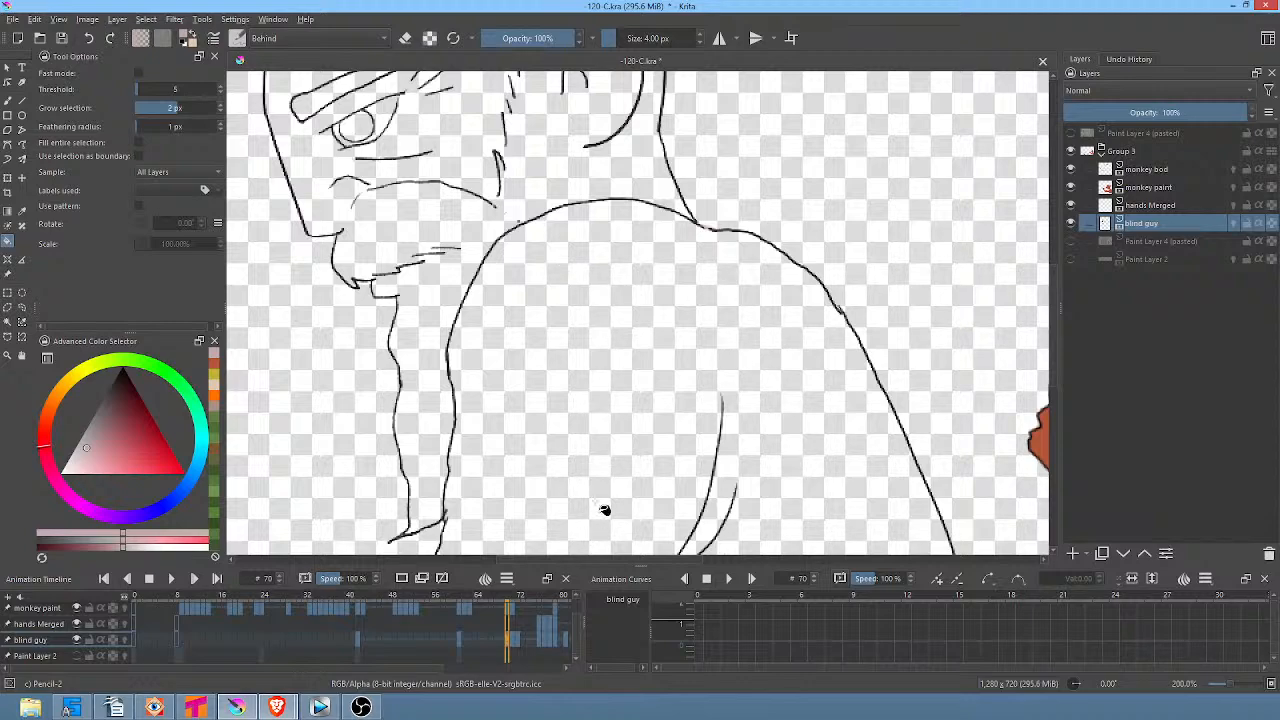
{"action": "mouse_move", "coordinate": [908, 280]}
{"action": "left_mouse_down"}
{"action": "mouse_move", "coordinate": [834, 211]}
{"action": "mouse_move", "coordinate": [871, 171]}
{"action": "left_mouse_up"}
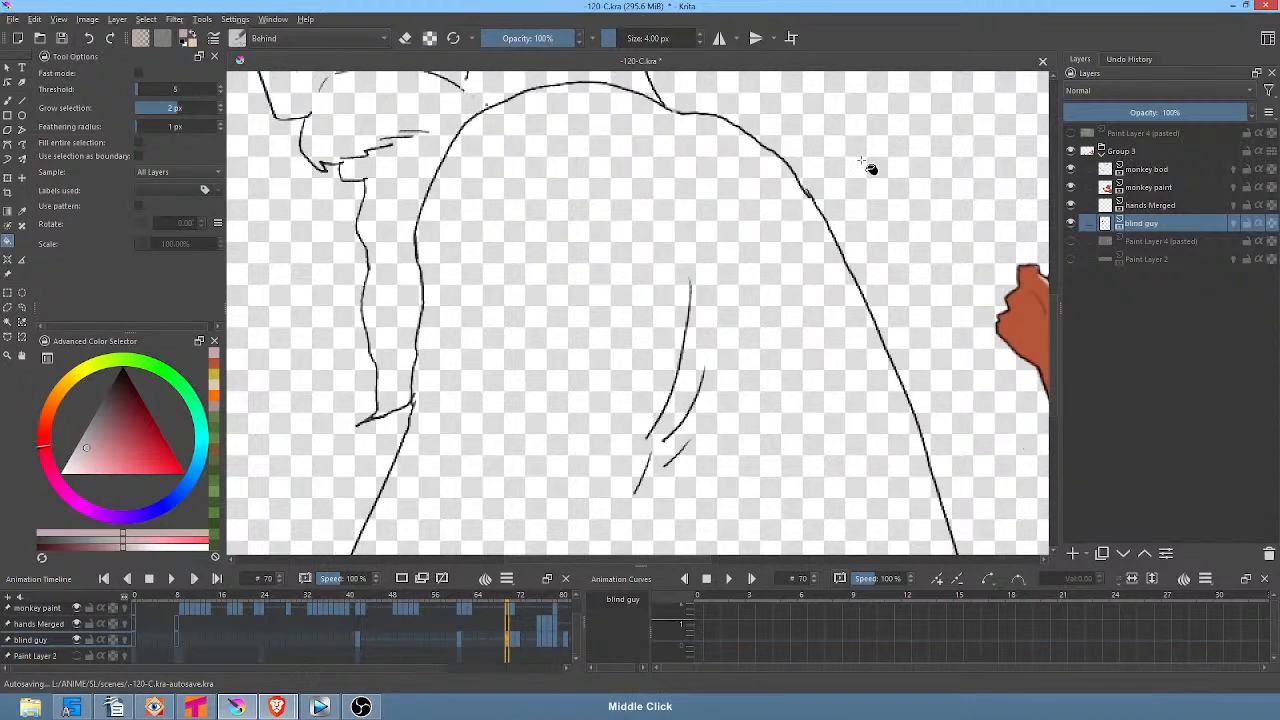
{"action": "scroll", "coordinate": [845, 330], "scroll_direction": "down", "scroll_amount": 2}
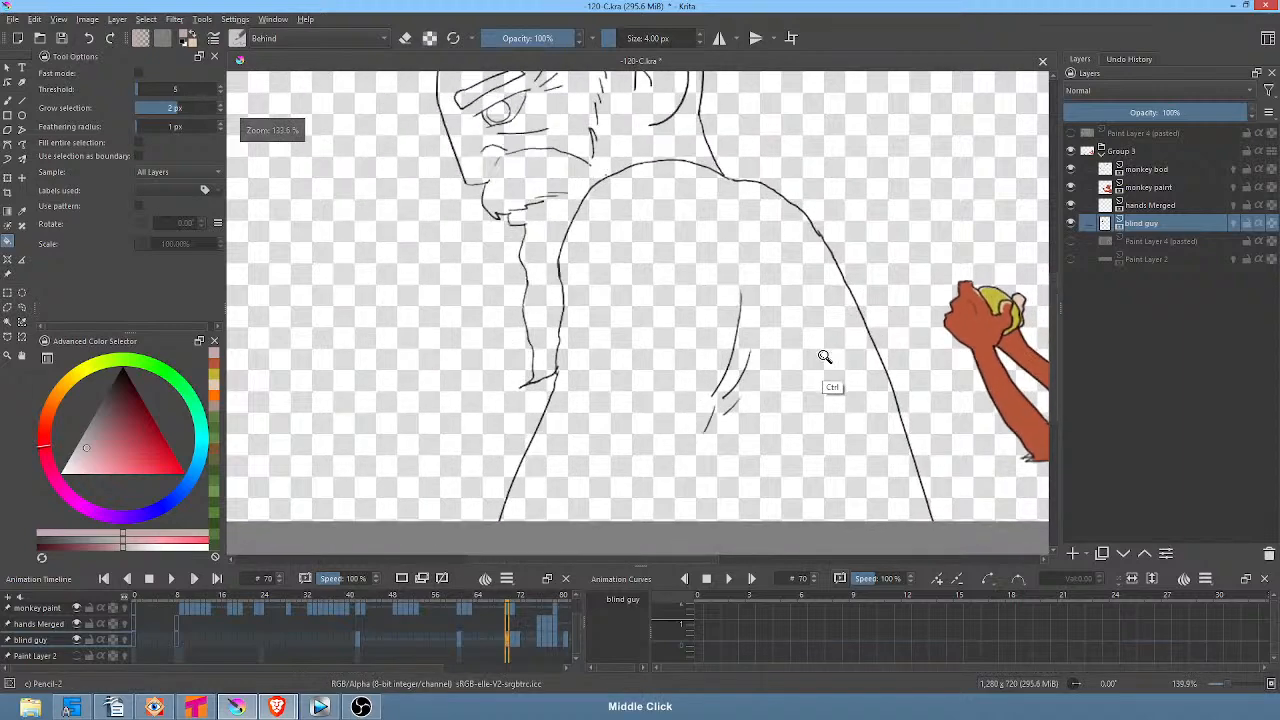
{"action": "left_click", "coordinate": [820, 362]}
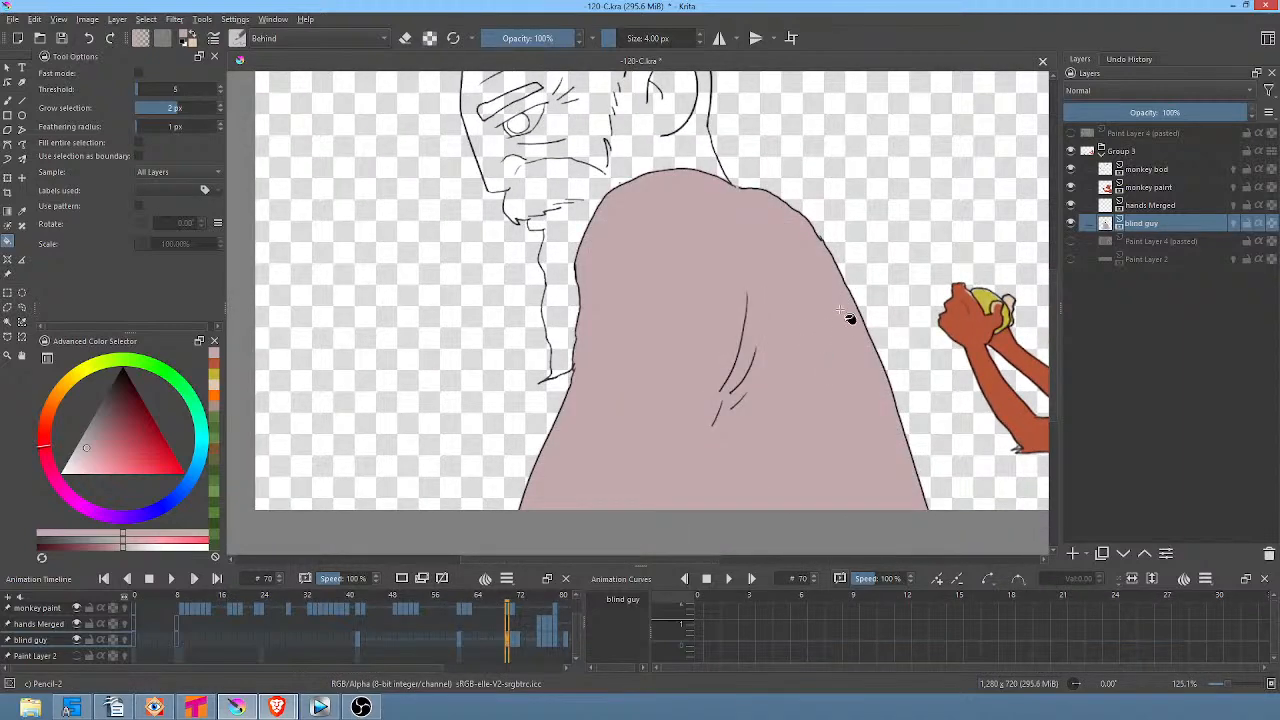
Fill the old man's robe on frames 71 and 72 with the same light pink.
{"action": "key", "text": "period"}
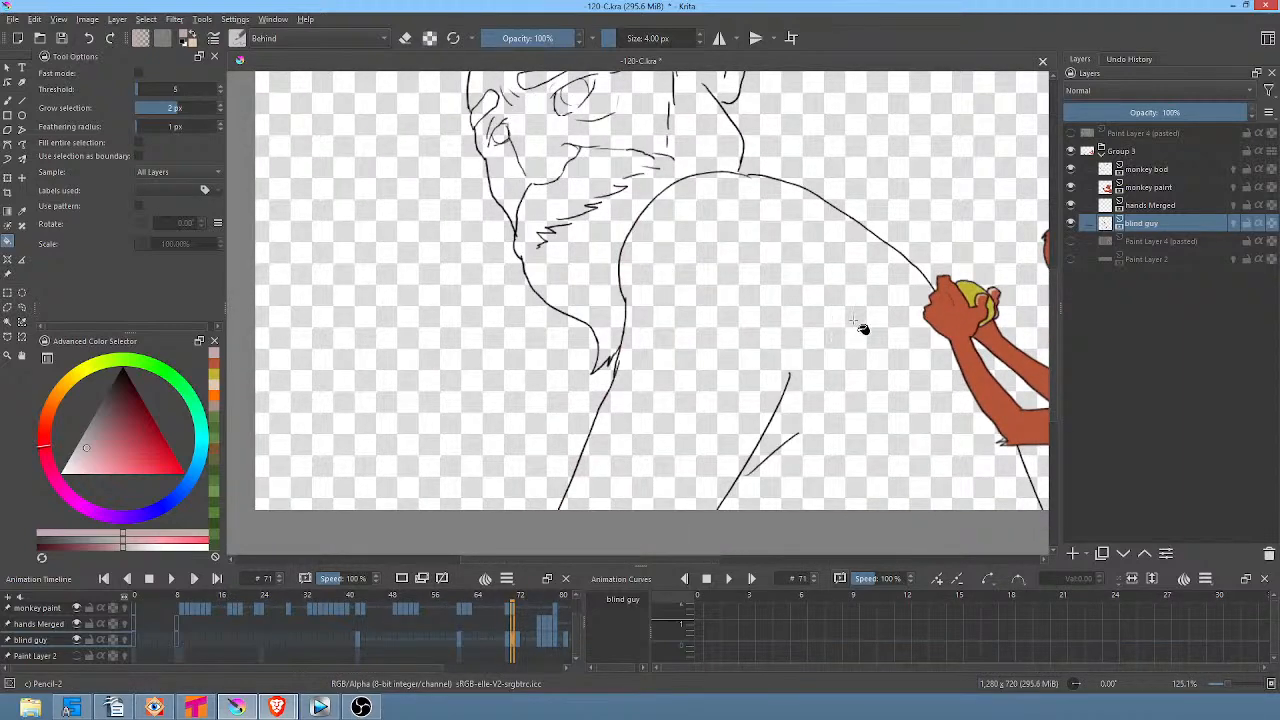
{"action": "left_click", "coordinate": [868, 350]}
{"action": "key", "text": "period"}
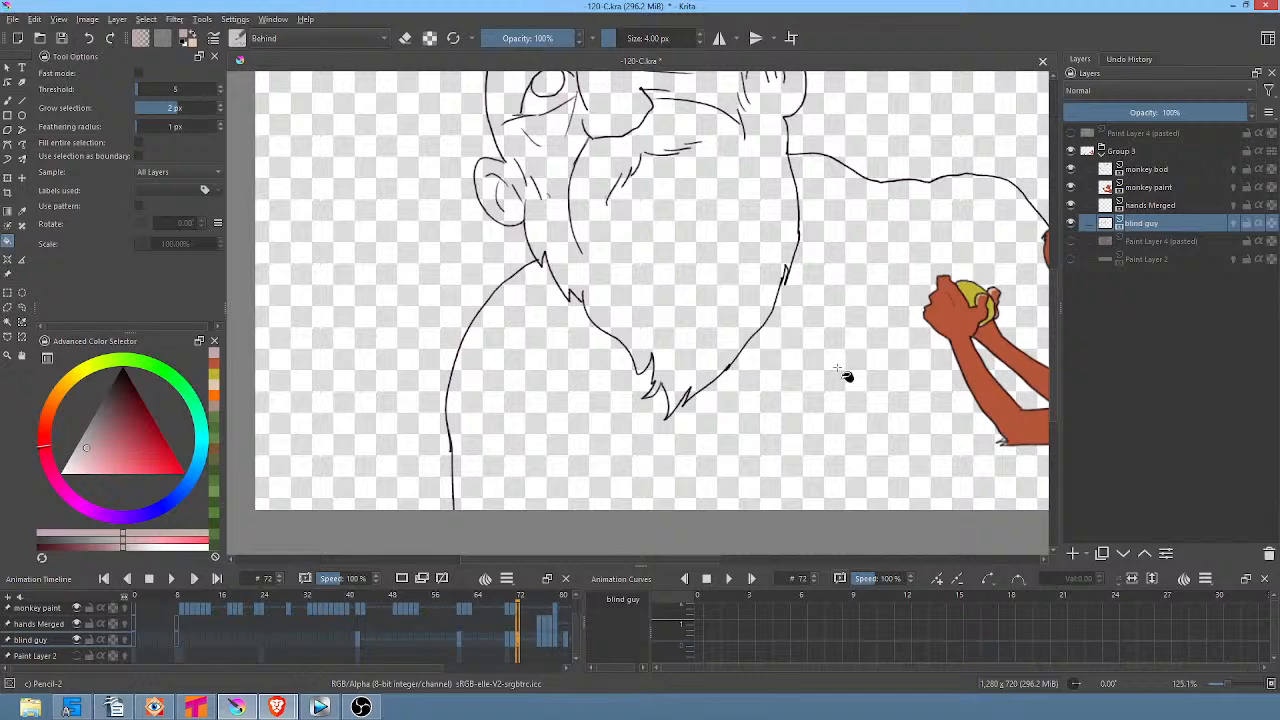
{"action": "left_click", "coordinate": [849, 374]}
{"action": "left_click_drag", "start_coordinate": [849, 374], "coordinate": [757, 403]}
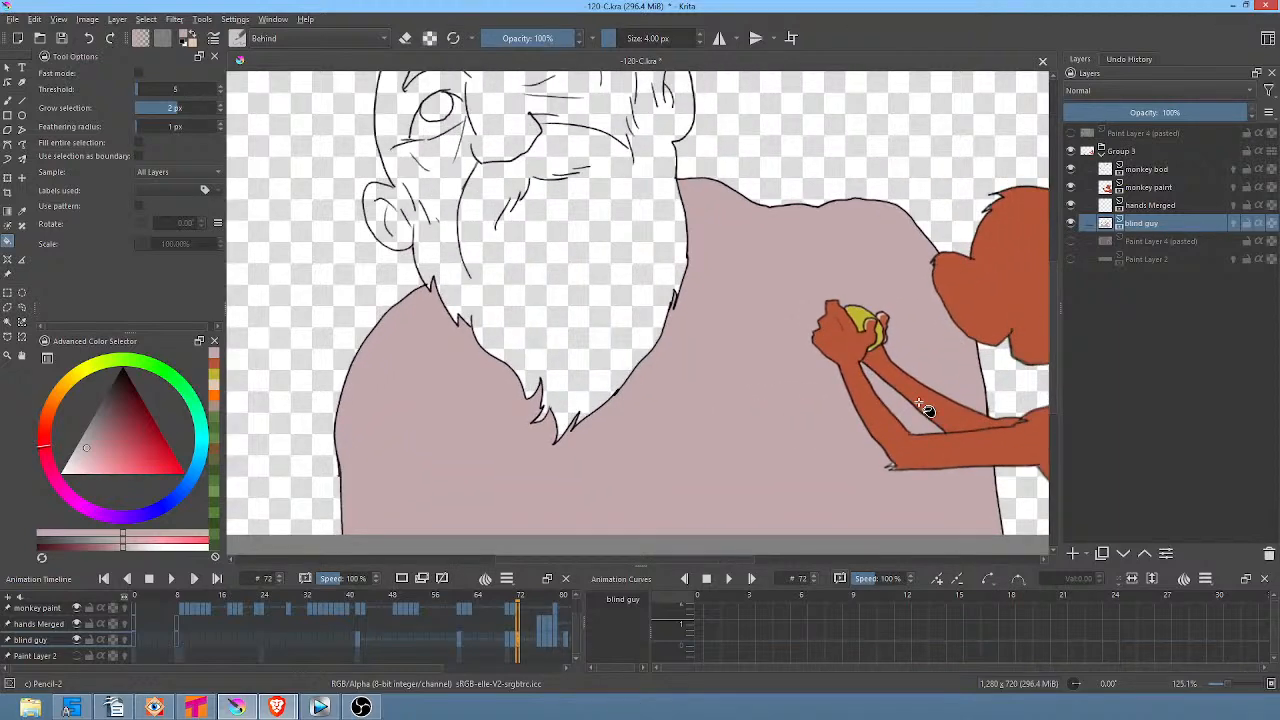
Isolate the blind guy layer and fill the robe areas left uncoloured behind the monkey's arms on frames 72 and 71 with light pink.
{"action": "key", "text": "period"}
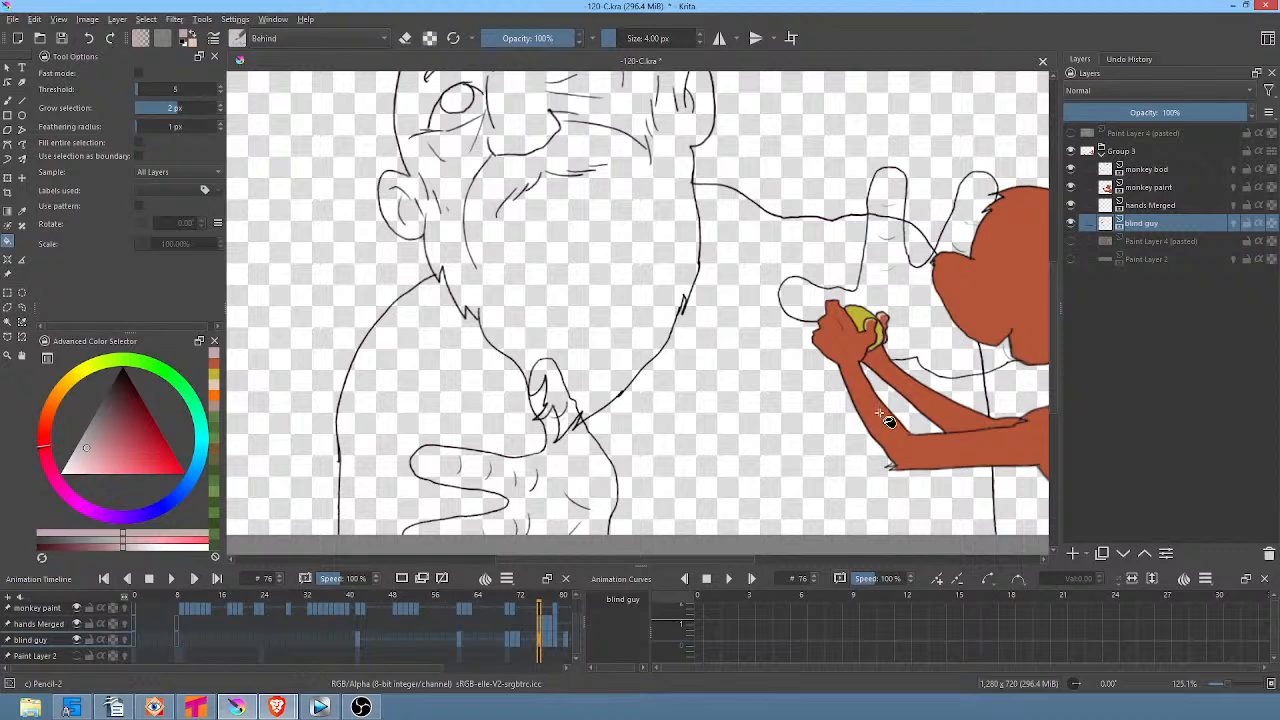
{"action": "left_click", "coordinate": [1093, 222], "text": "alt"}
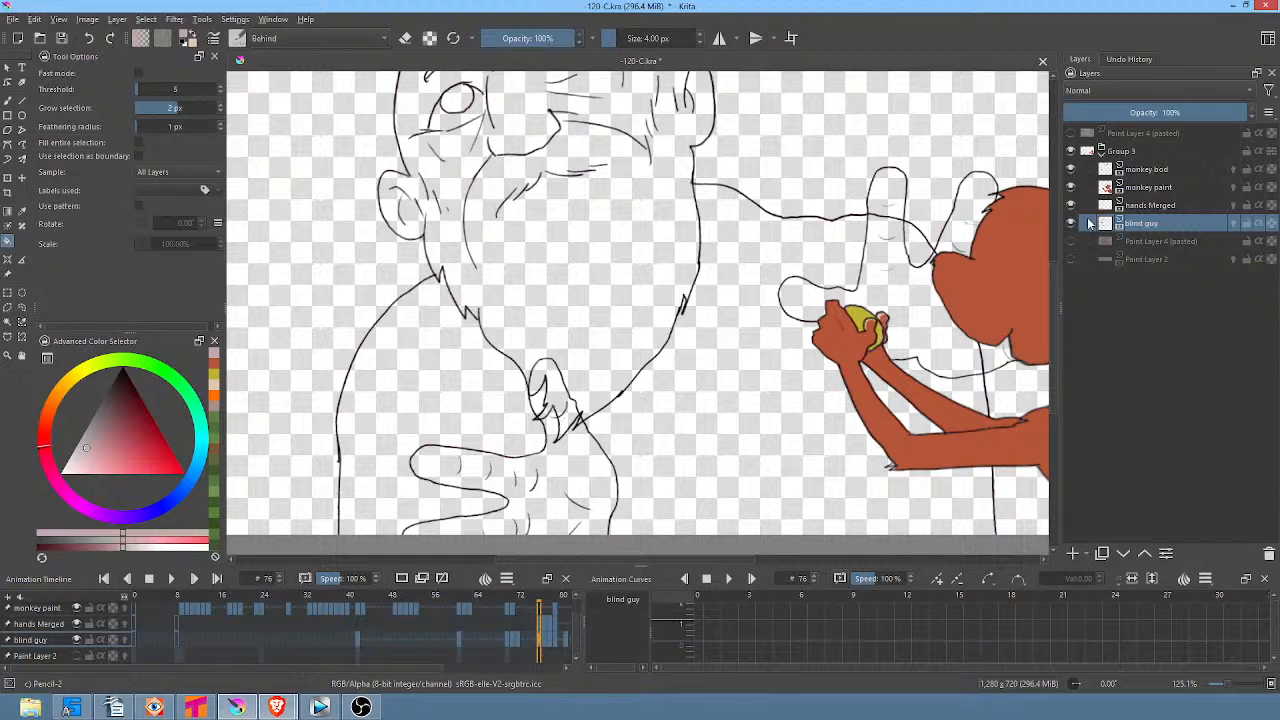
{"action": "left_click", "coordinate": [849, 428]}
{"action": "key", "text": "comma"}
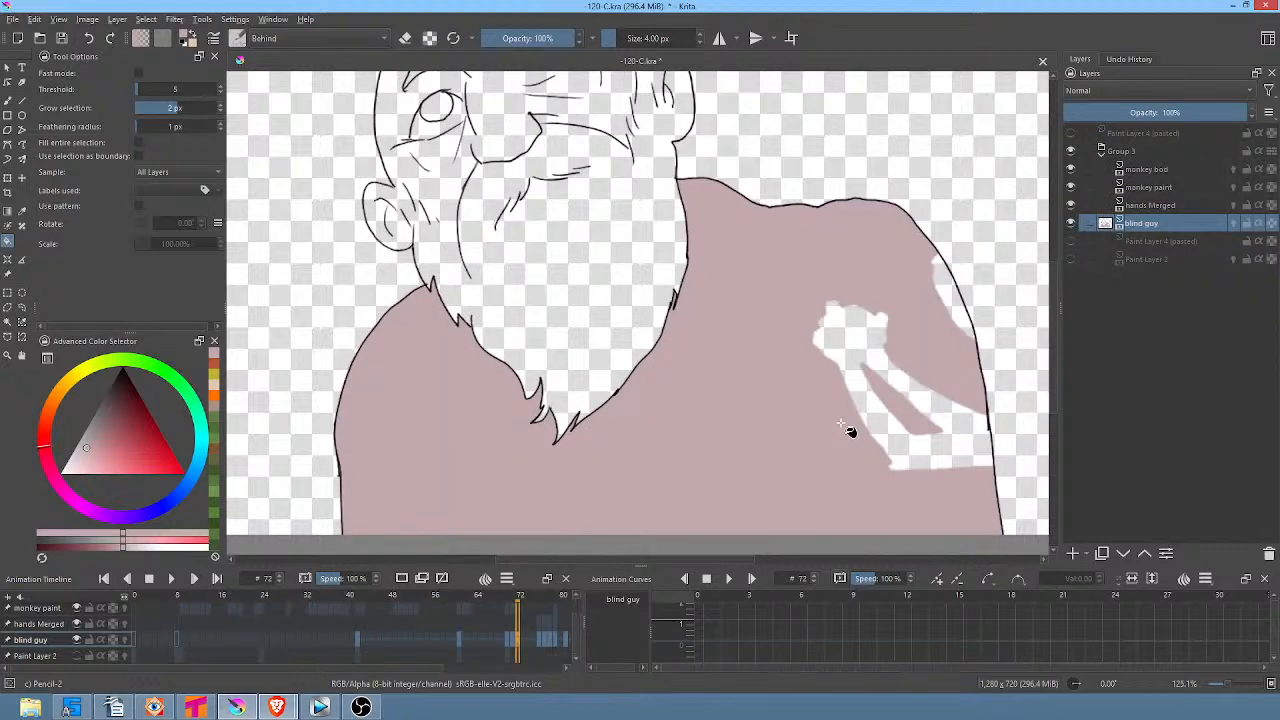
{"action": "left_click", "coordinate": [950, 448]}
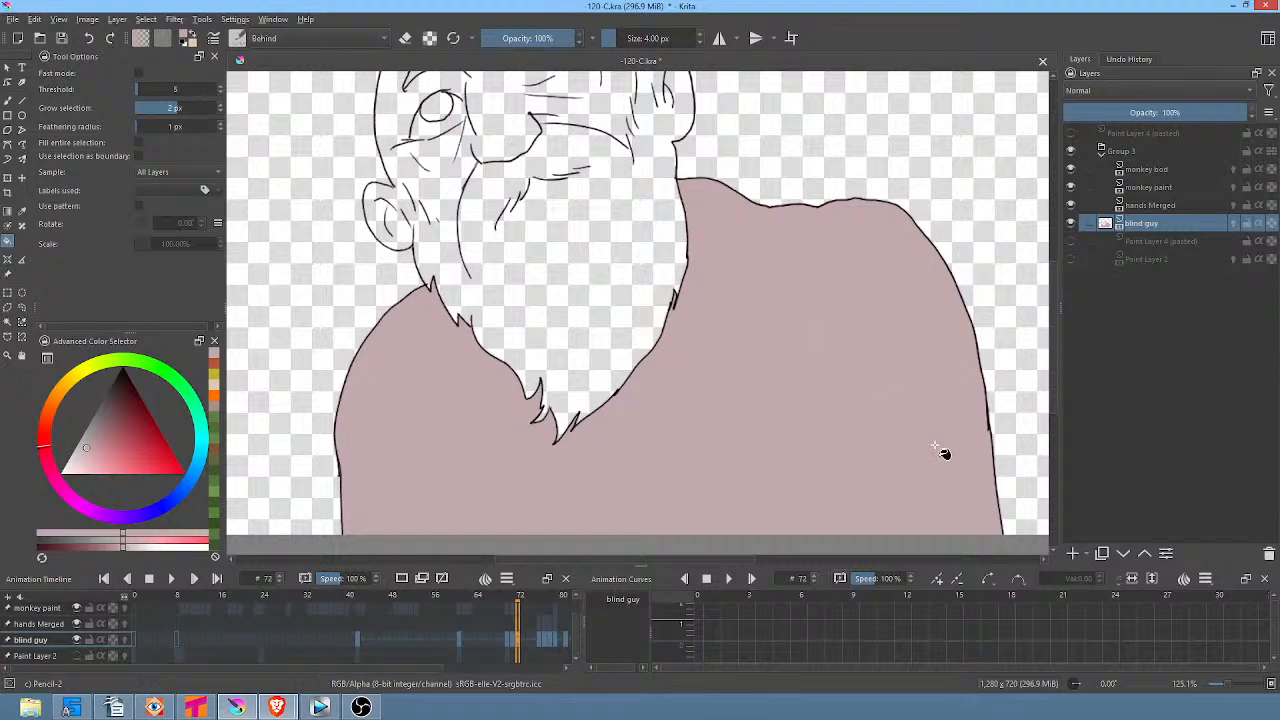
{"action": "key", "text": "Left"}
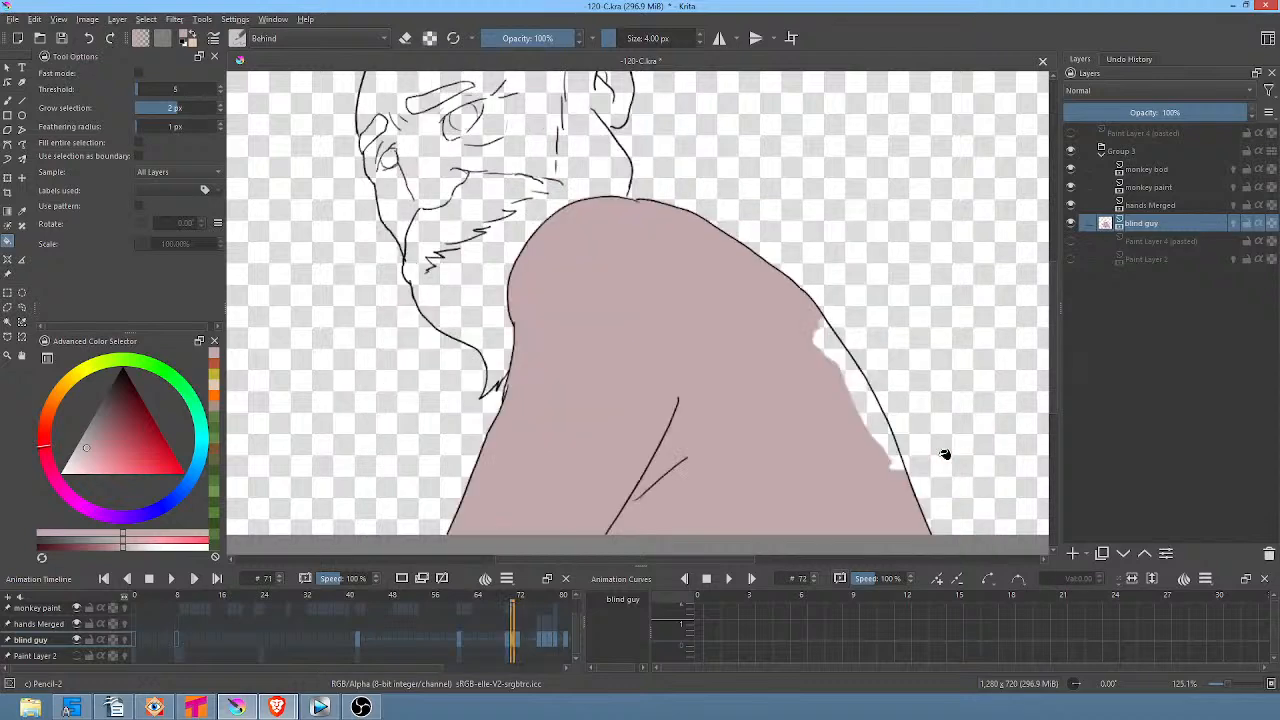
{"action": "left_click", "coordinate": [873, 405]}
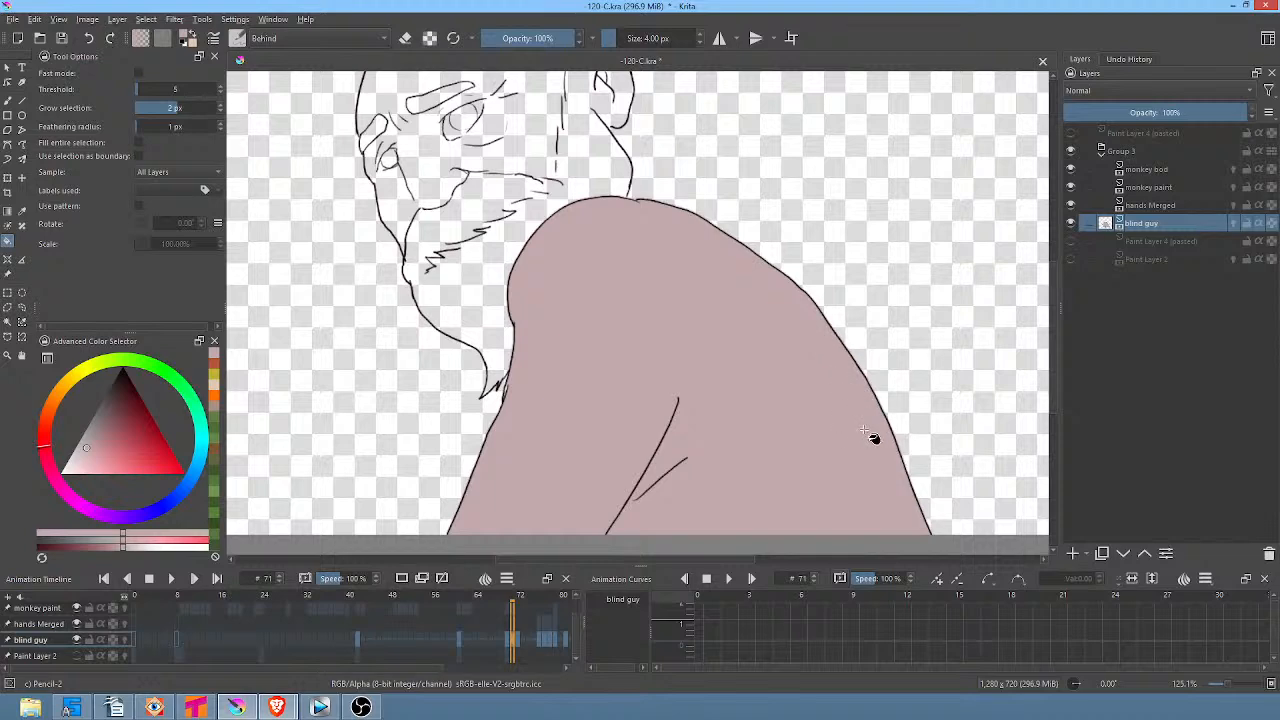
Go to frame 77, try to fill the front-facing robe with light pink, and undo the fill.
{"action": "key", "text": "Right"}
{"action": "key", "text": "Right"}
{"action": "key", "text": "Right"}
{"action": "key", "text": "Right"}
{"action": "key", "text": "Right"}
{"action": "key", "text": "Right"}
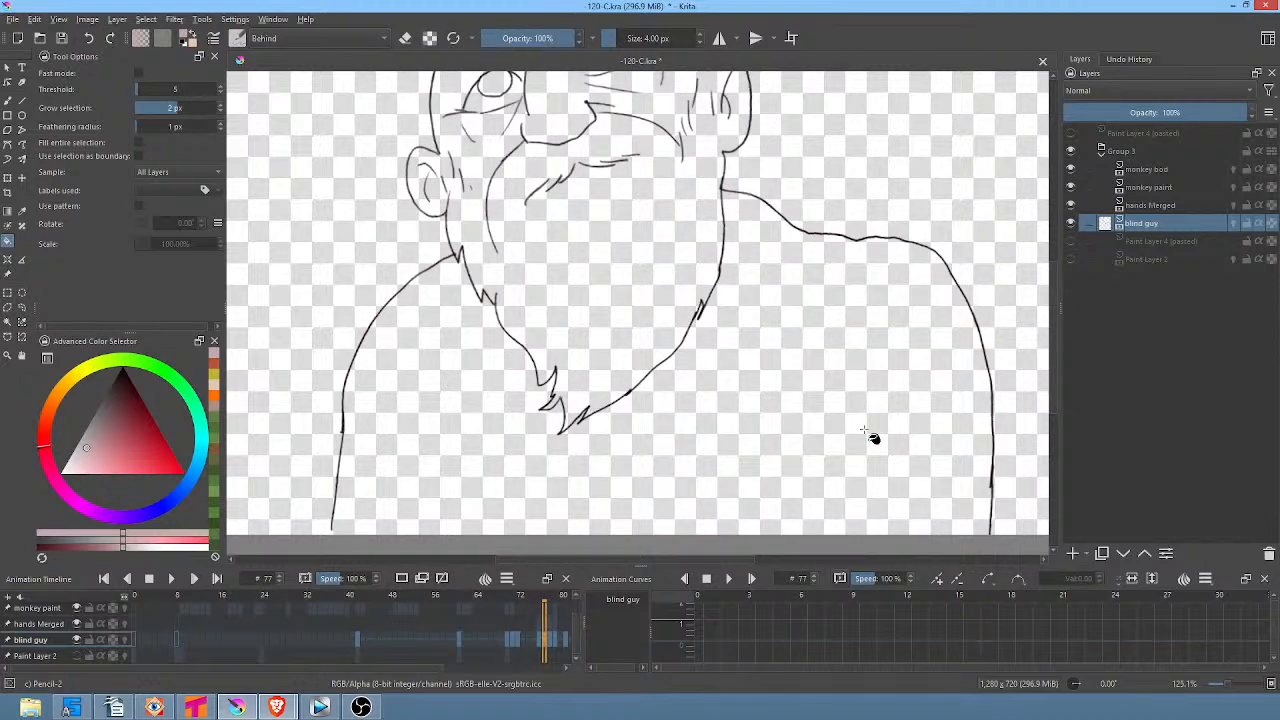
{"action": "left_click", "coordinate": [889, 361]}
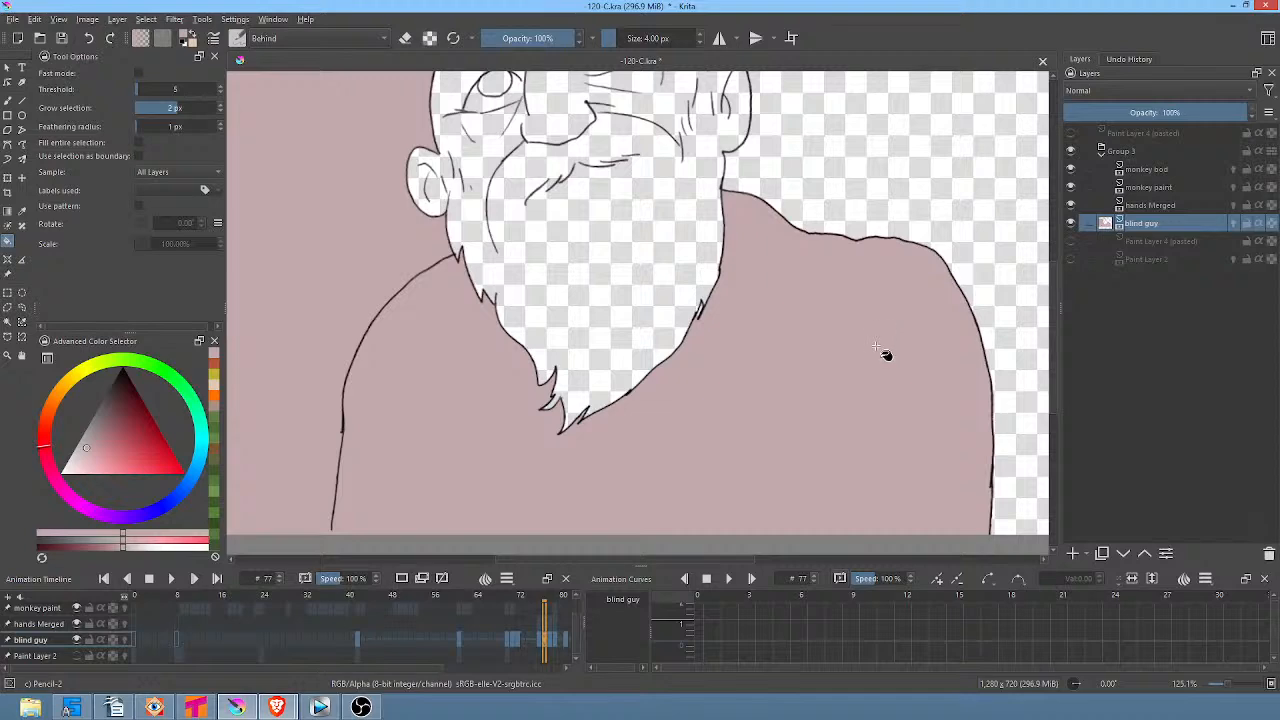
{"action": "key", "text": "ctrl+z"}
Extend the robe's left outline to the canvas's bottom edge on frame 77 and fill the robe with light pink.
{"action": "mouse_move", "coordinate": [654, 387]}
{"action": "left_mouse_down"}
{"action": "mouse_move", "coordinate": [729, 309]}
{"action": "mouse_move", "coordinate": [856, 341]}
{"action": "left_mouse_up"}
{"action": "key", "text": "b"}
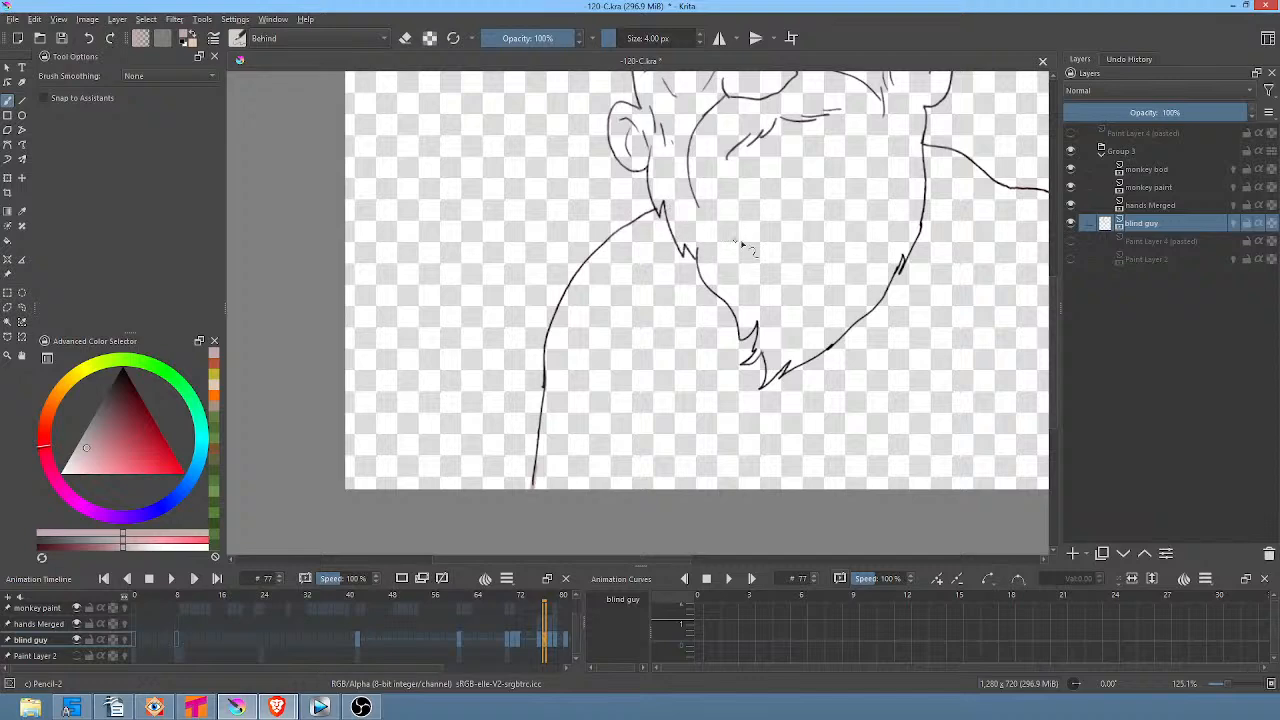
{"action": "left_click_drag", "start_coordinate": [960, 347], "coordinate": [806, 316]}
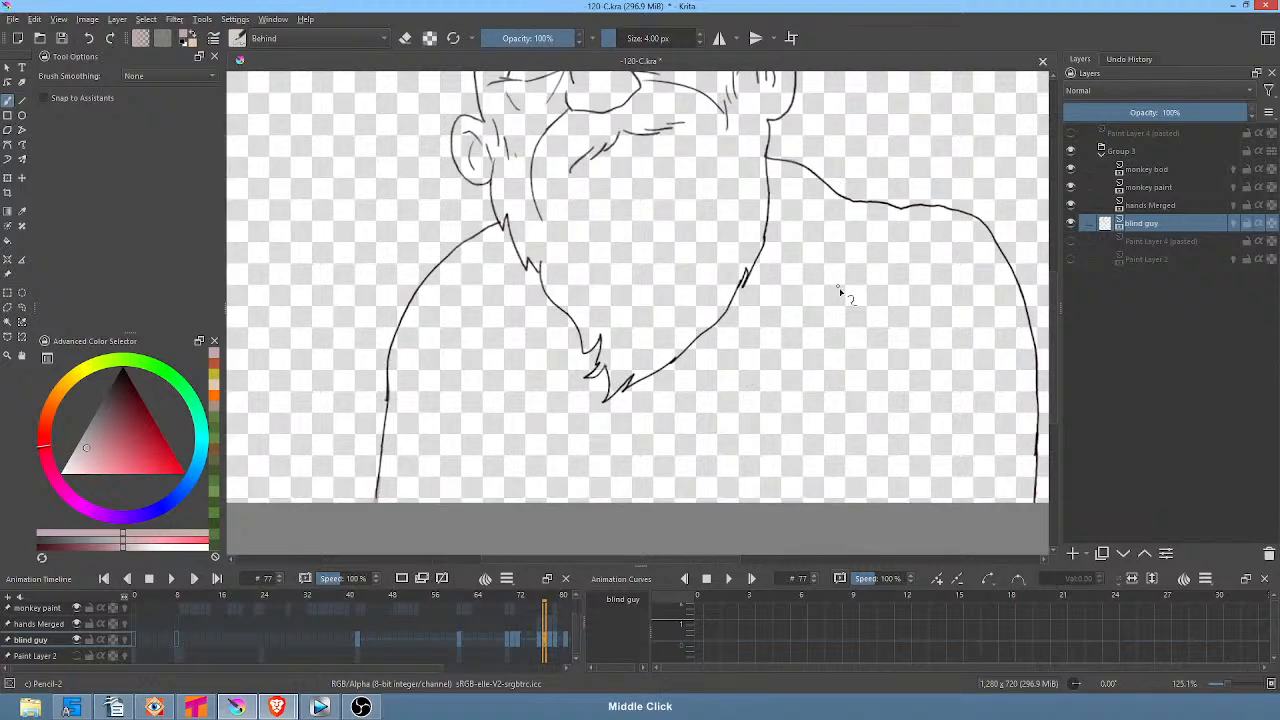
{"action": "key", "text": "f"}
{"action": "left_click", "coordinate": [862, 327]}
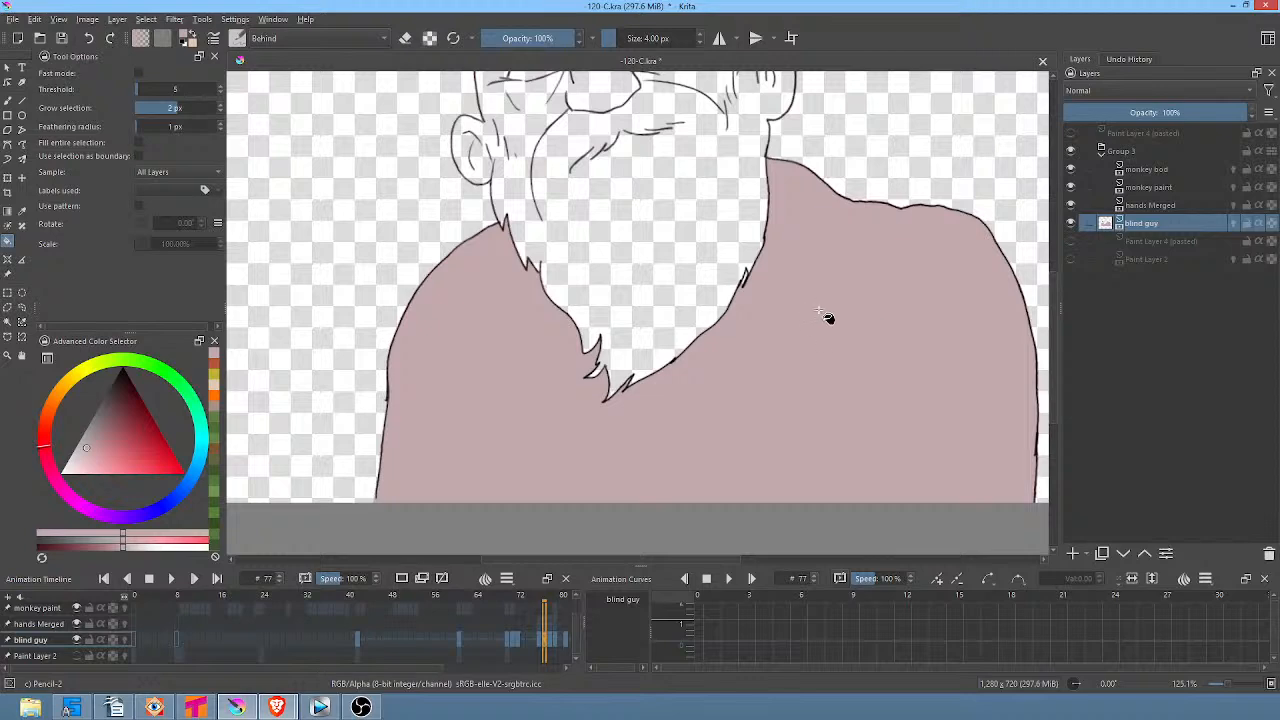
On frame 78, close the robe's left outline at the canvas's bottom edge with the brush and fill the robe with light pink.
{"action": "key", "text": "period"}
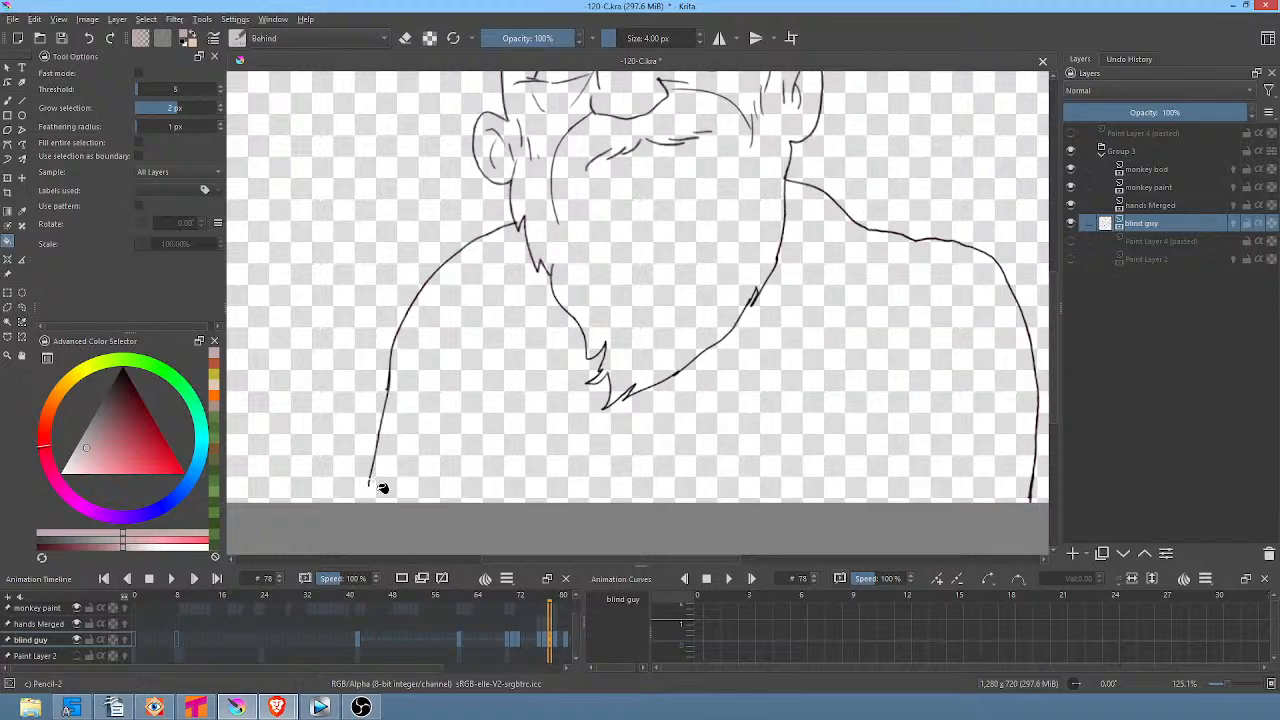
{"action": "left_click", "coordinate": [523, 483]}
{"action": "key", "text": "ctrl+z"}
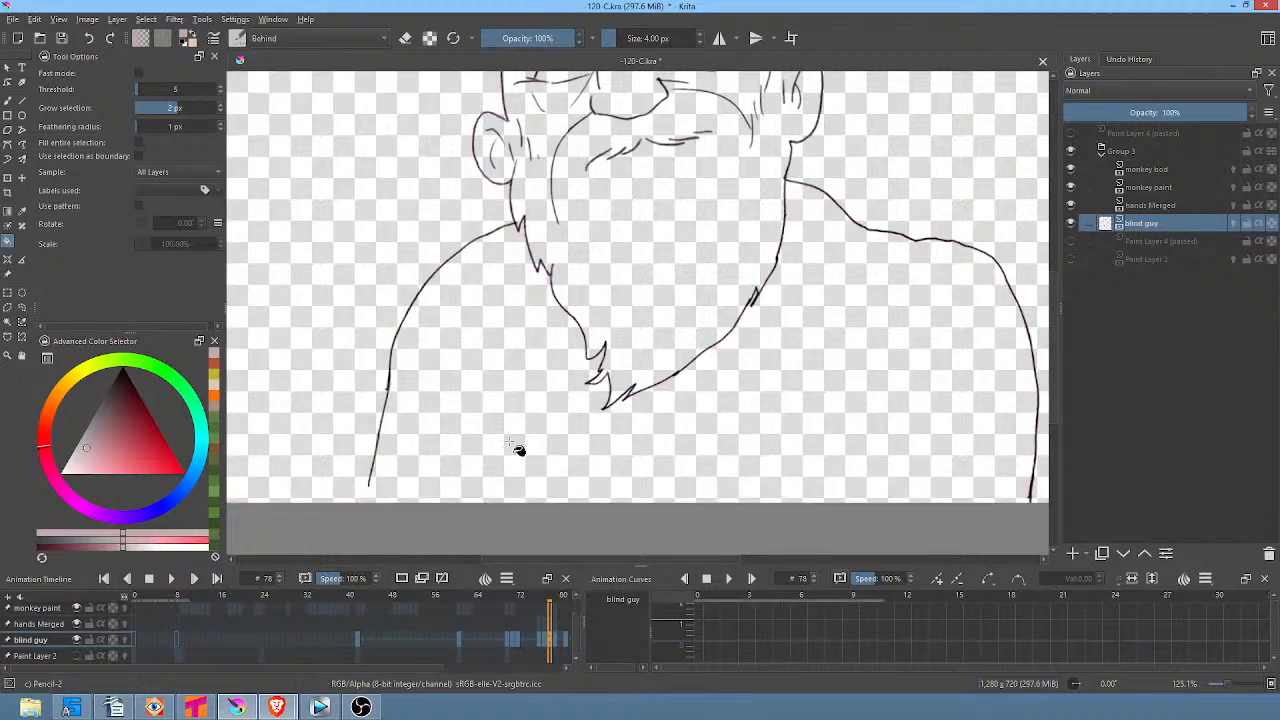
{"action": "key", "text": "b"}
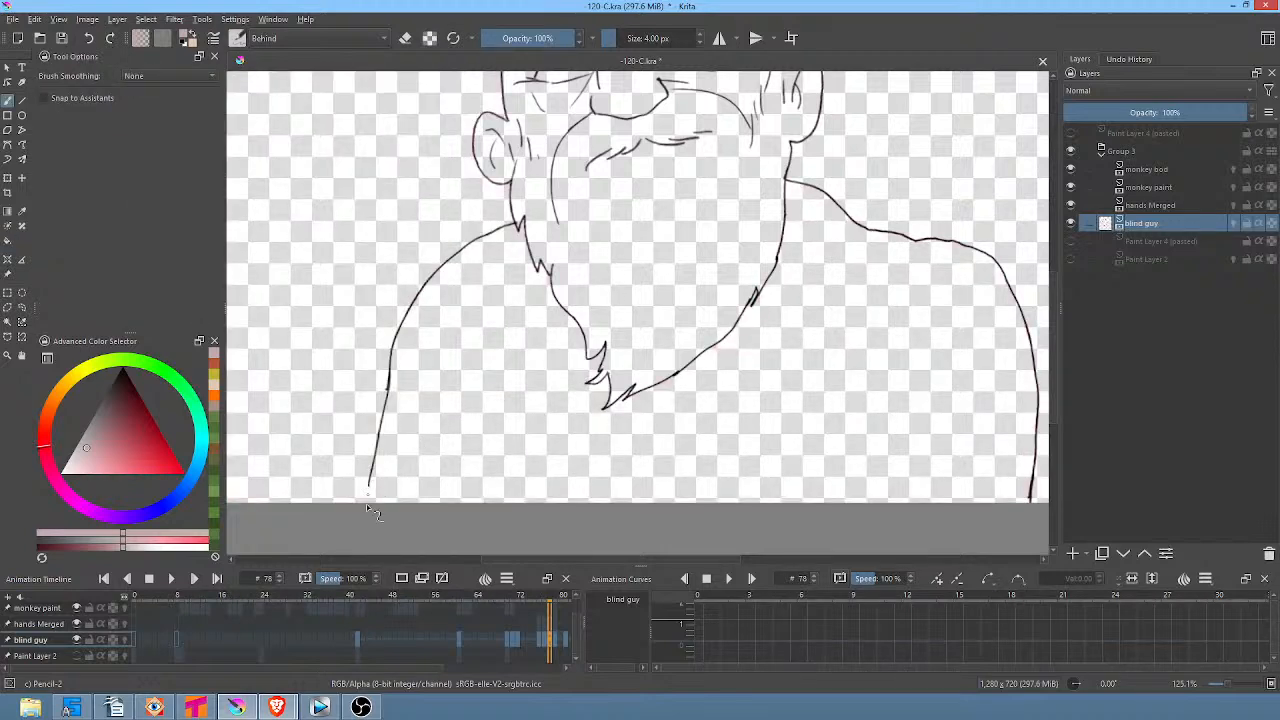
{"action": "key", "text": "f"}
{"action": "left_click", "coordinate": [852, 384]}
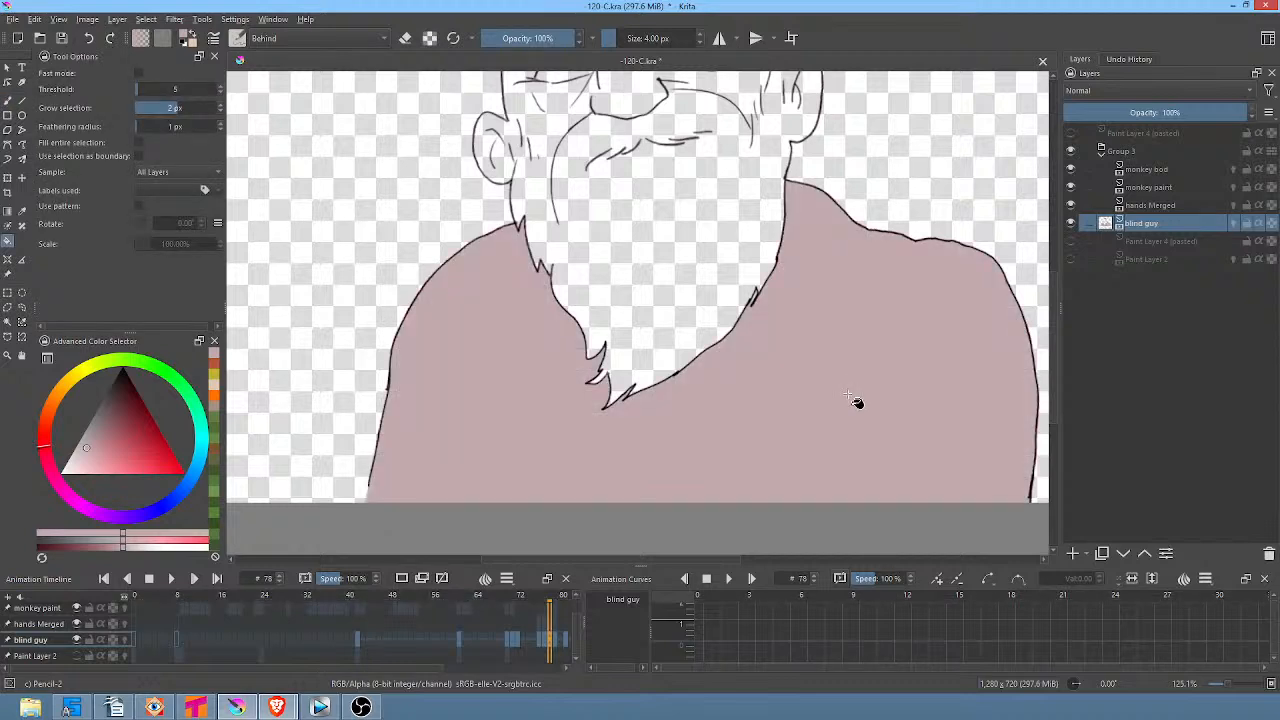
On frame 79, extend the robe's left outline to the canvas's bottom edge and try to fill the robe with light pink.
{"action": "key", "text": "Right"}
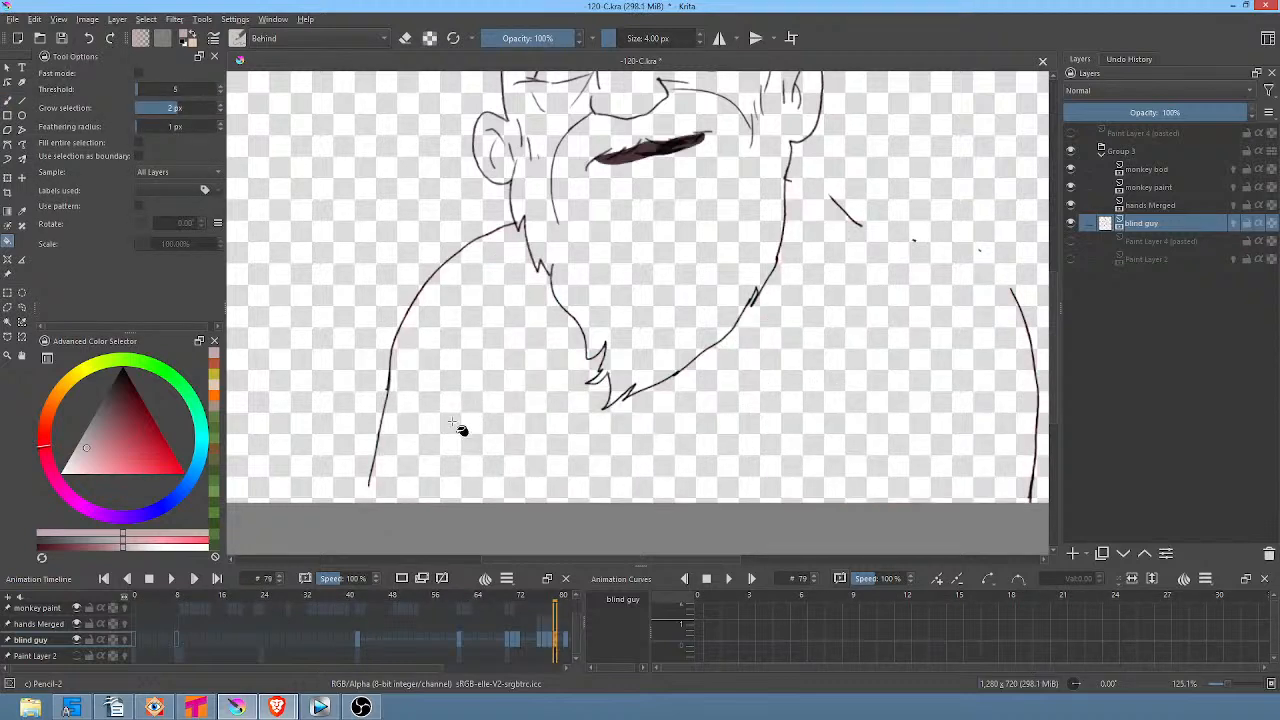
{"action": "key", "text": "b"}
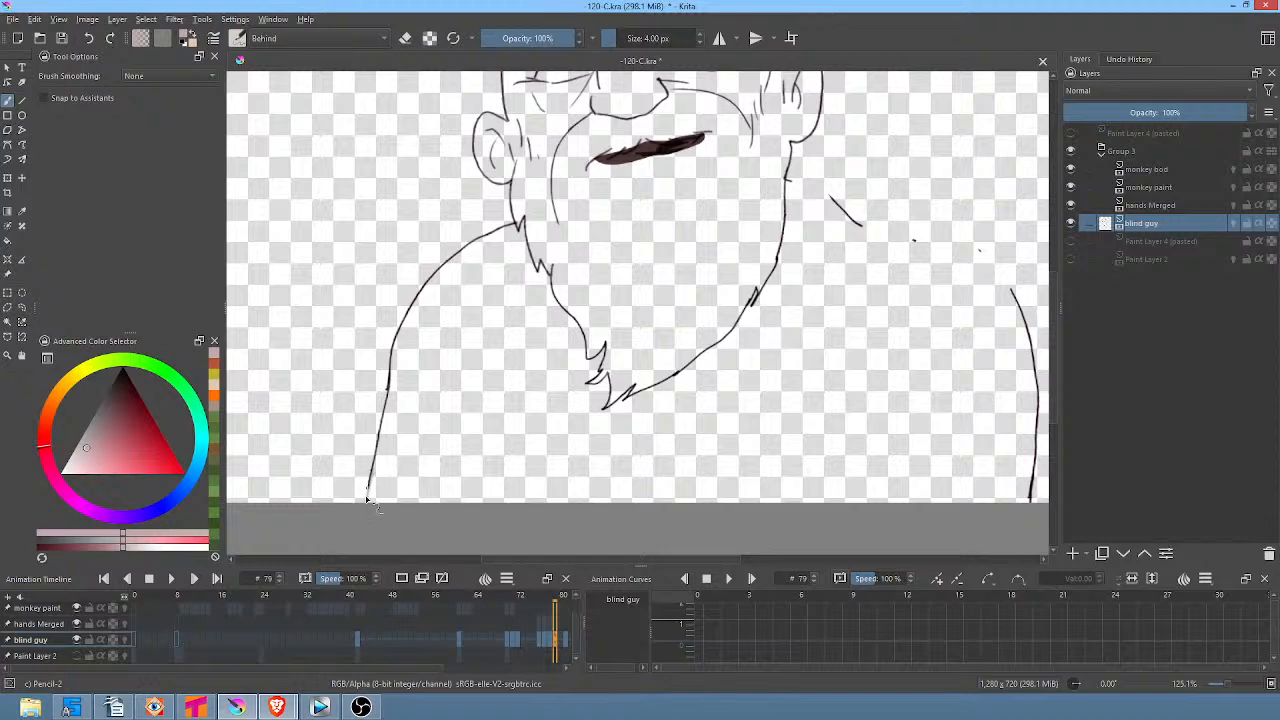
{"action": "key", "text": "f"}
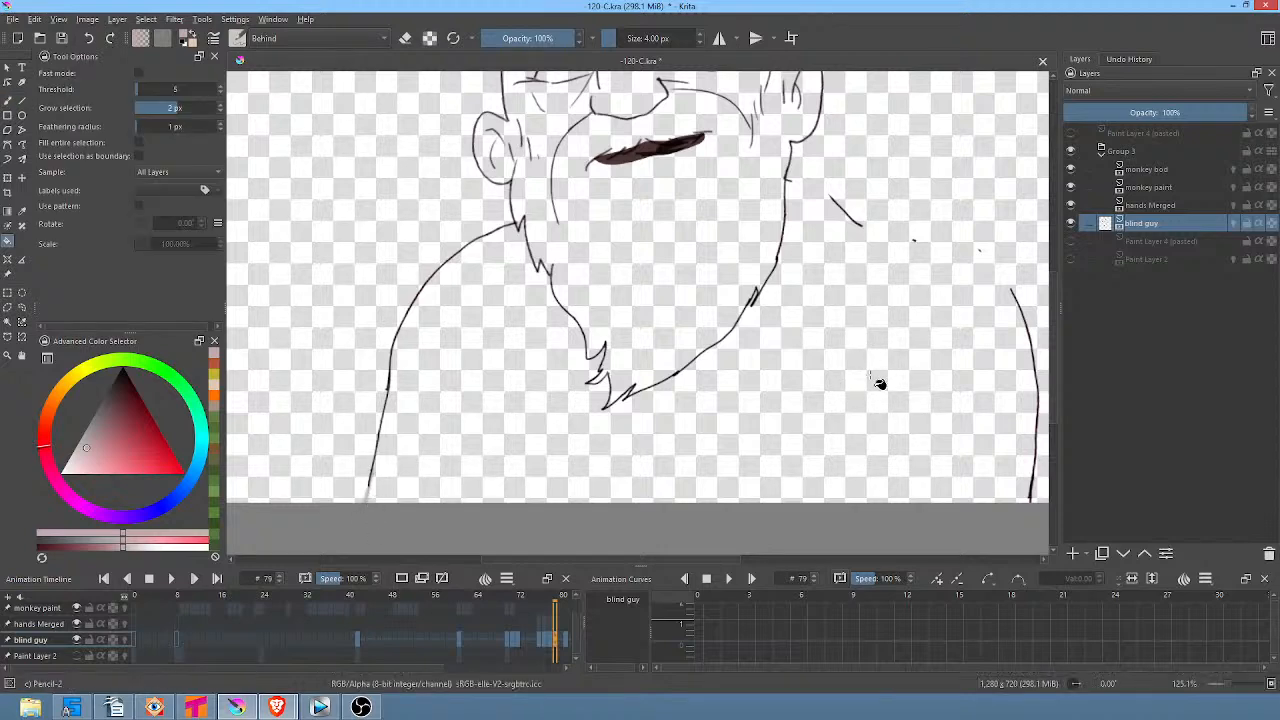
{"action": "left_click", "coordinate": [880, 381]}
On frame 78, select the right part of the pink robe with a freehand selection around the shoulder and copy it.
{"action": "middle_click", "coordinate": [886, 380]}
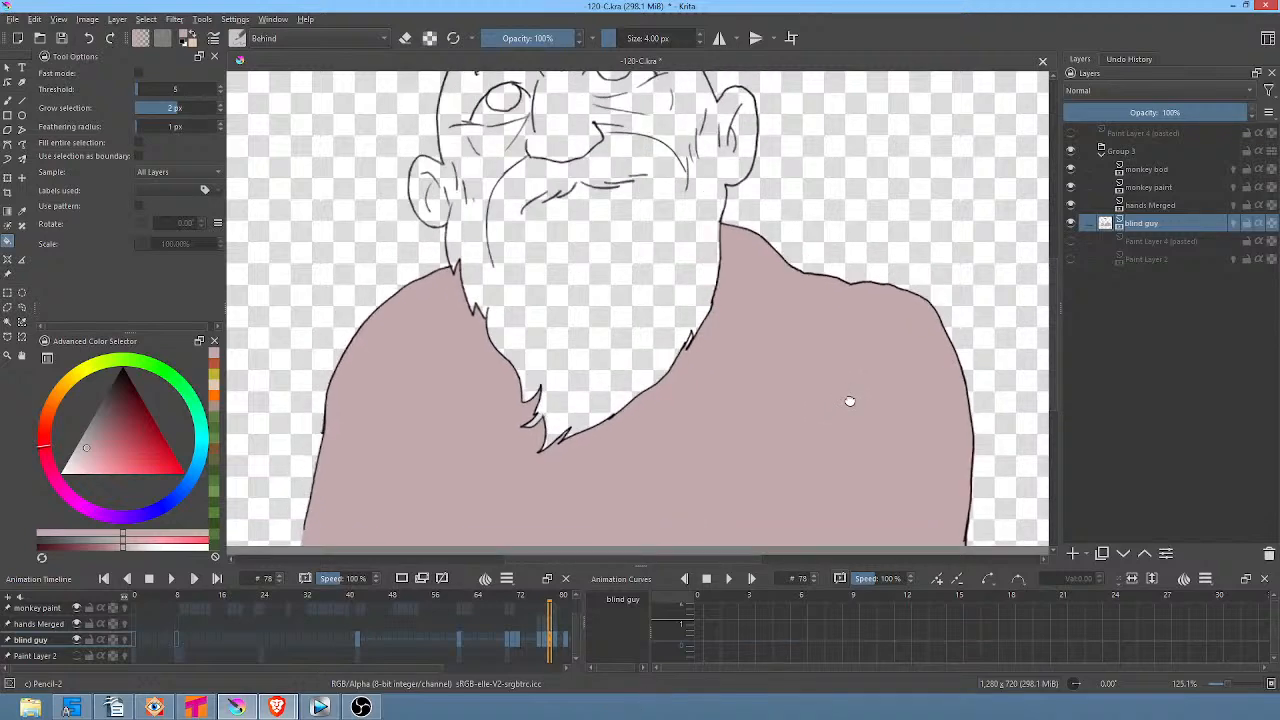
{"action": "middle_click", "coordinate": [852, 375]}
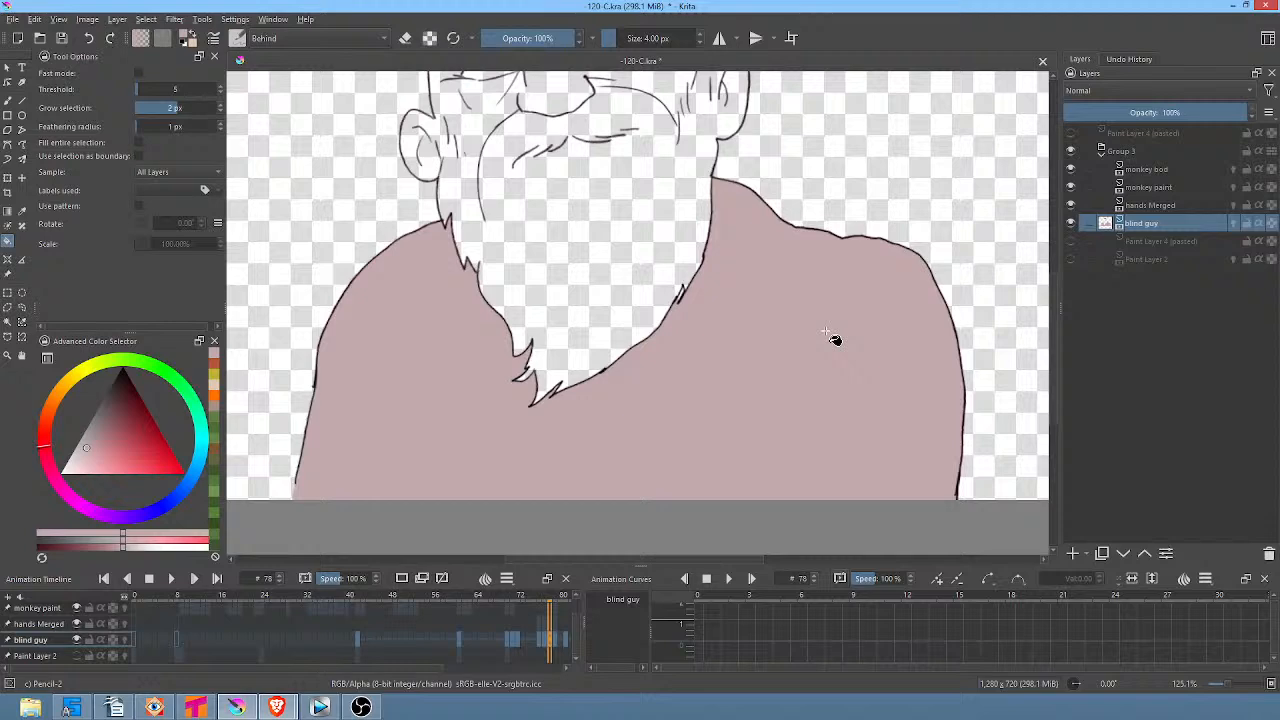
{"action": "key", "text": "l"}
{"action": "mouse_move", "coordinate": [887, 169]}
{"action": "left_mouse_down"}
{"action": "mouse_move", "coordinate": [774, 140]}
{"action": "mouse_move", "coordinate": [680, 208]}
{"action": "mouse_move", "coordinate": [668, 406]}
{"action": "mouse_move", "coordinate": [951, 528]}
{"action": "mouse_move", "coordinate": [976, 245]}
{"action": "left_mouse_up"}
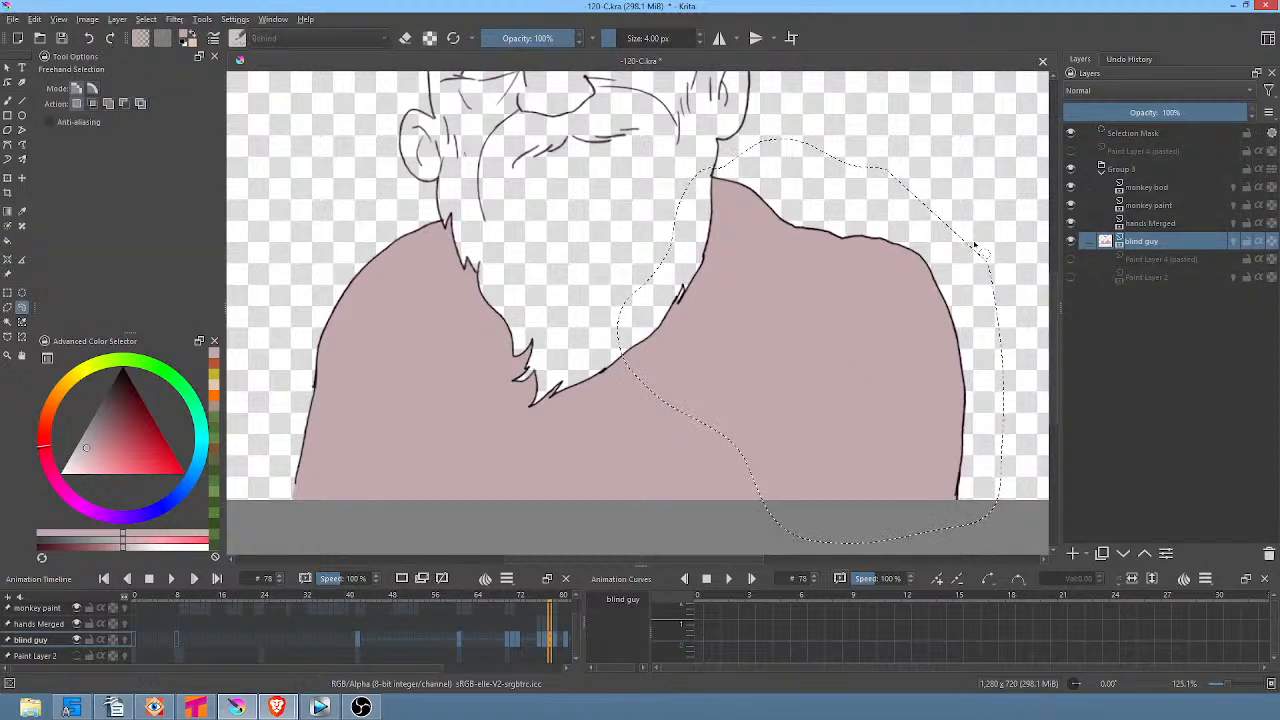
Paste the copied pink shoulder section into the blind guy layer on frame 79.
{"action": "key", "text": "Right"}
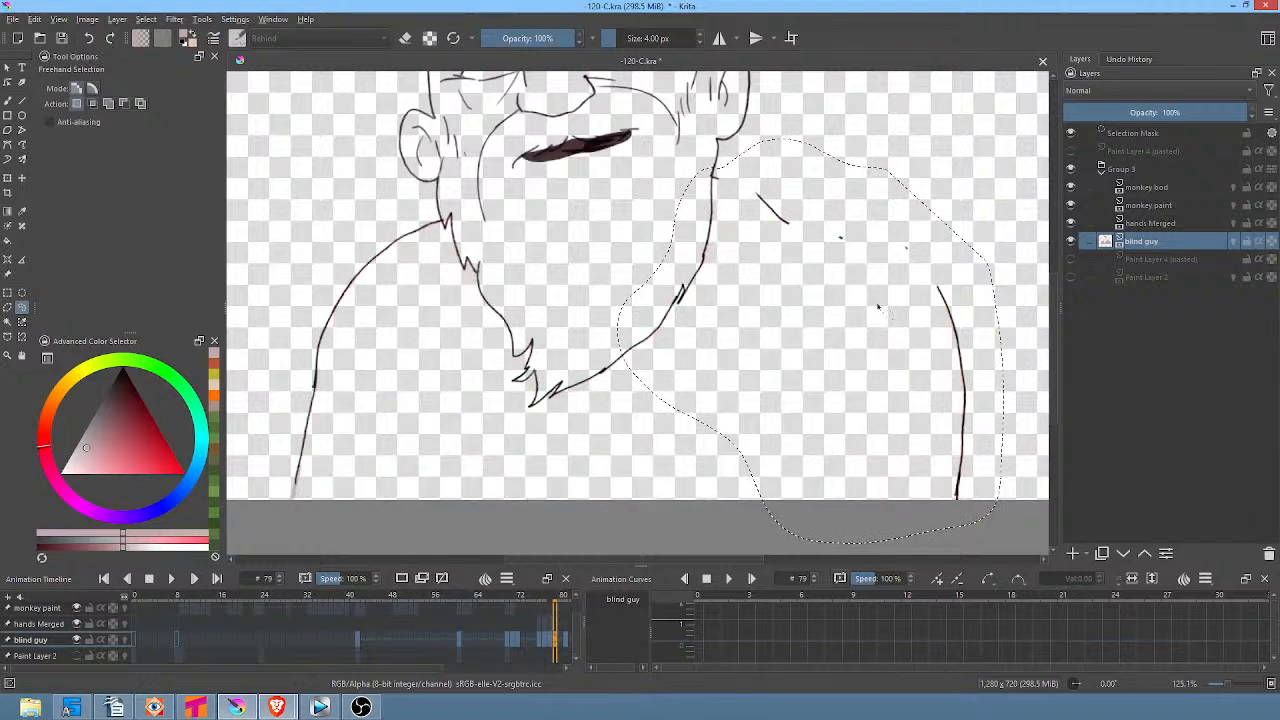
{"action": "left_click", "coordinate": [38, 20]}
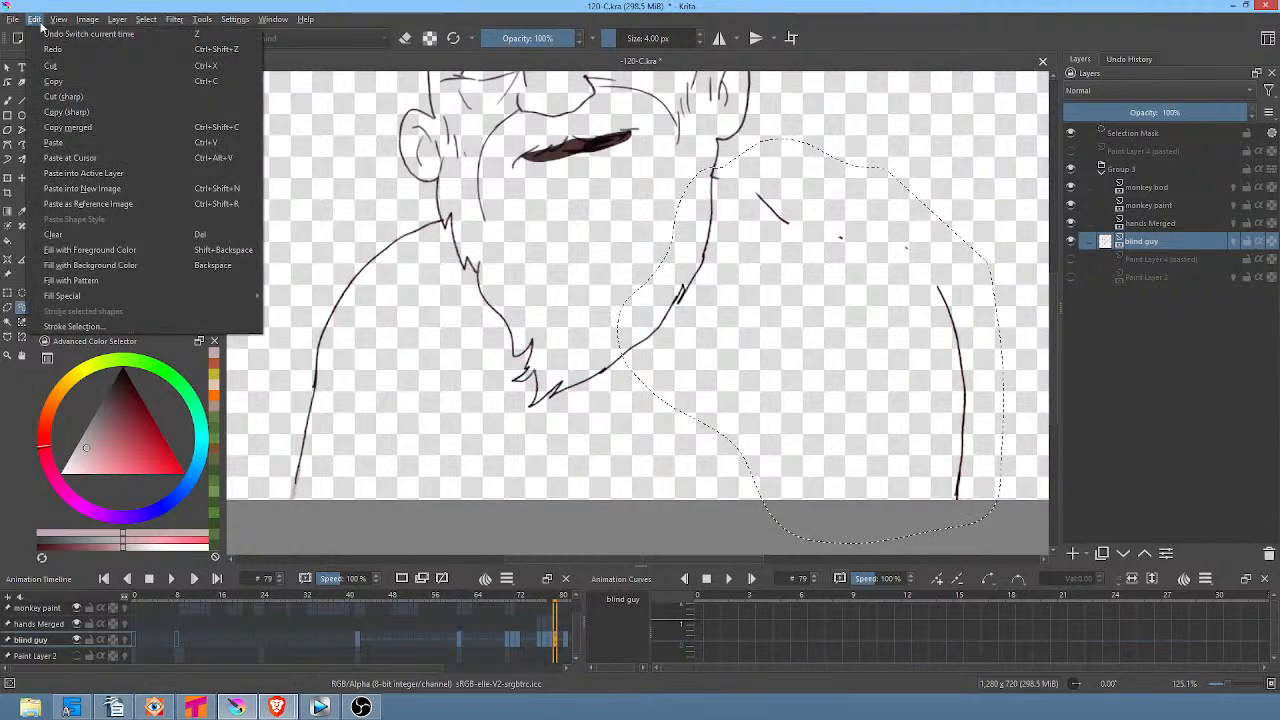
{"action": "left_click", "coordinate": [72, 173]}
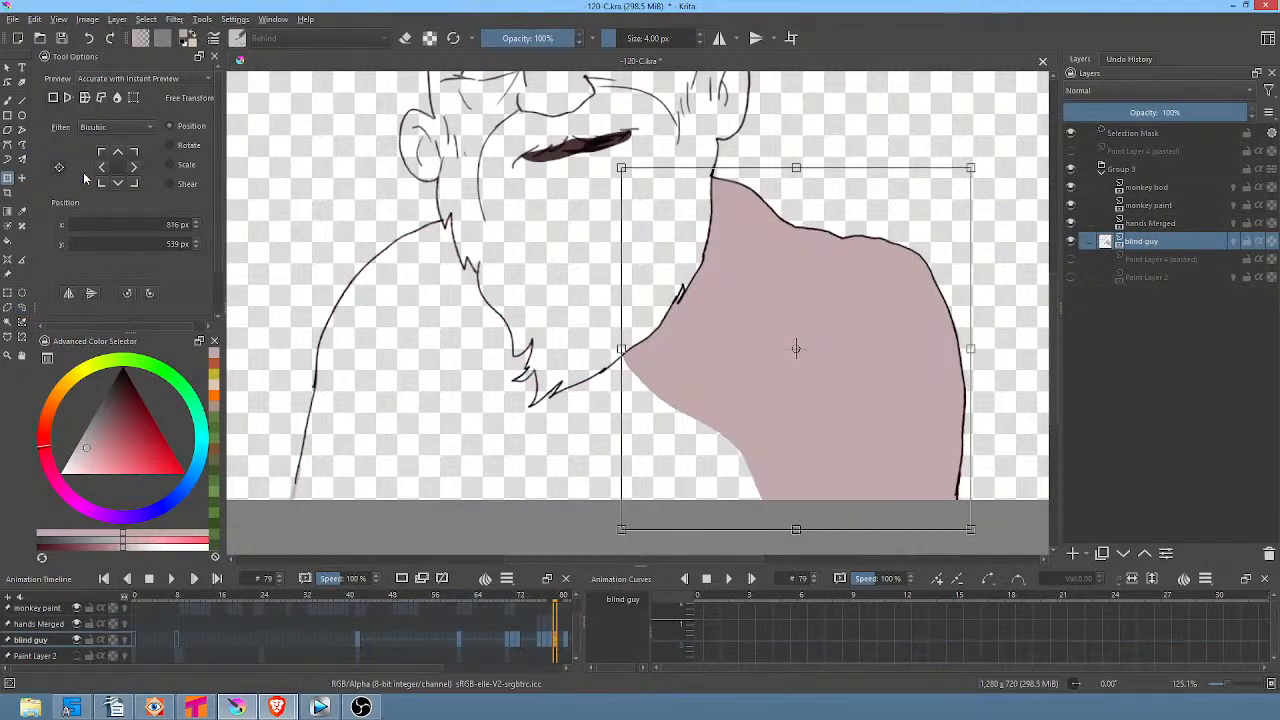
Go to frame 81 and paste the copied pink shoulder section into the blind guy layer.
{"action": "key", "text": "Right"}
{"action": "key", "text": "Right"}
{"action": "left_click", "coordinate": [40, 24]}
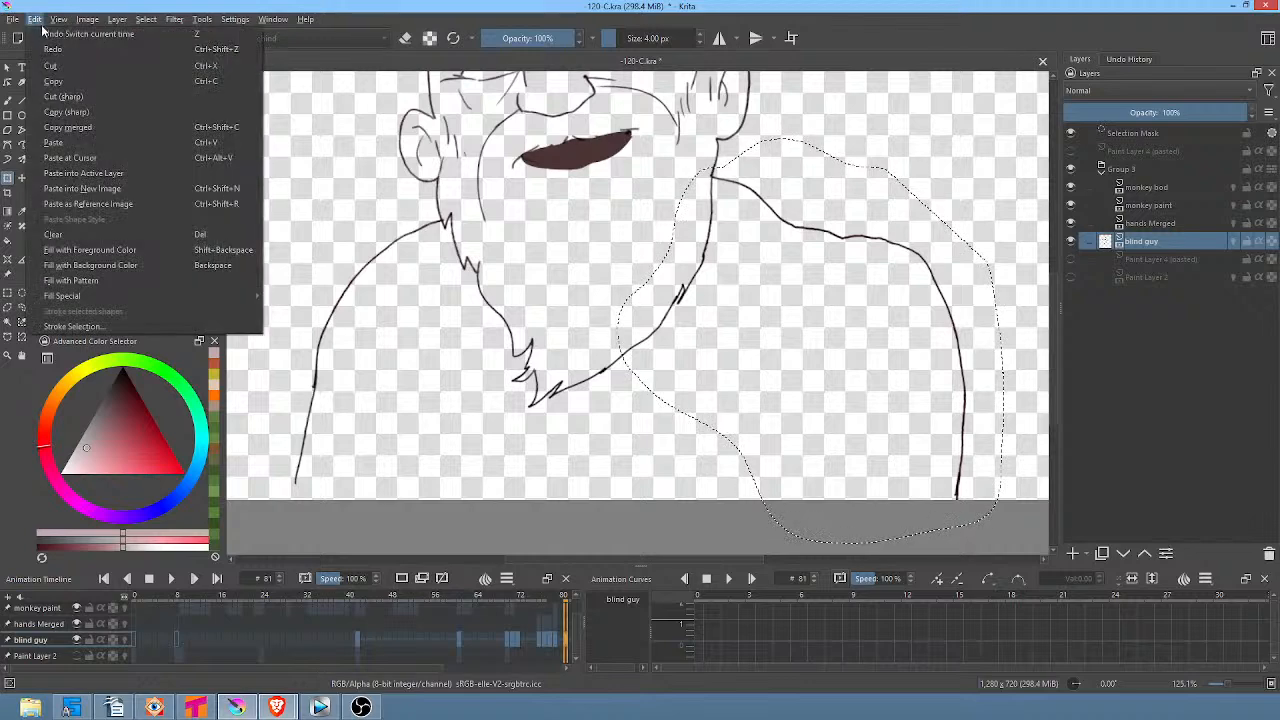
{"action": "left_click", "coordinate": [76, 173]}
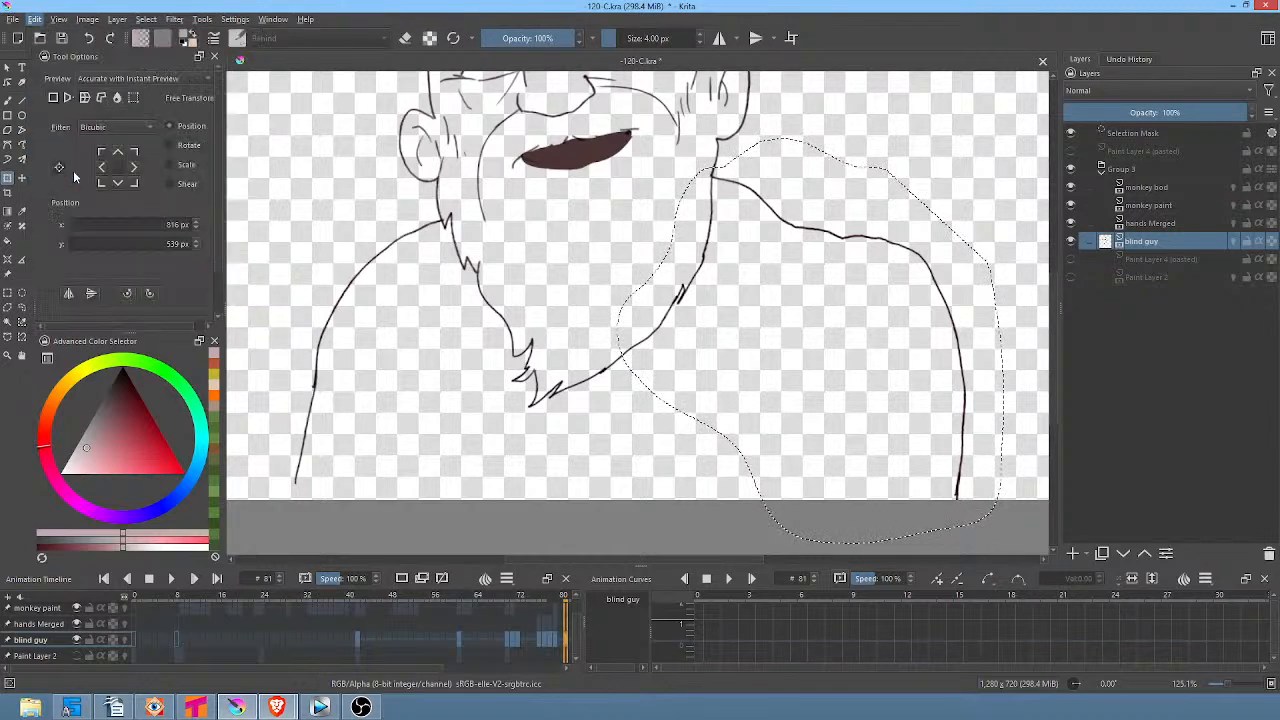
Step ahead through the keyframes up to frame 89 and back to frame 81, examining which robes still lack the pasted shoulder section.
{"action": "key", "text": "Right"}
{"action": "key", "text": "Right"}
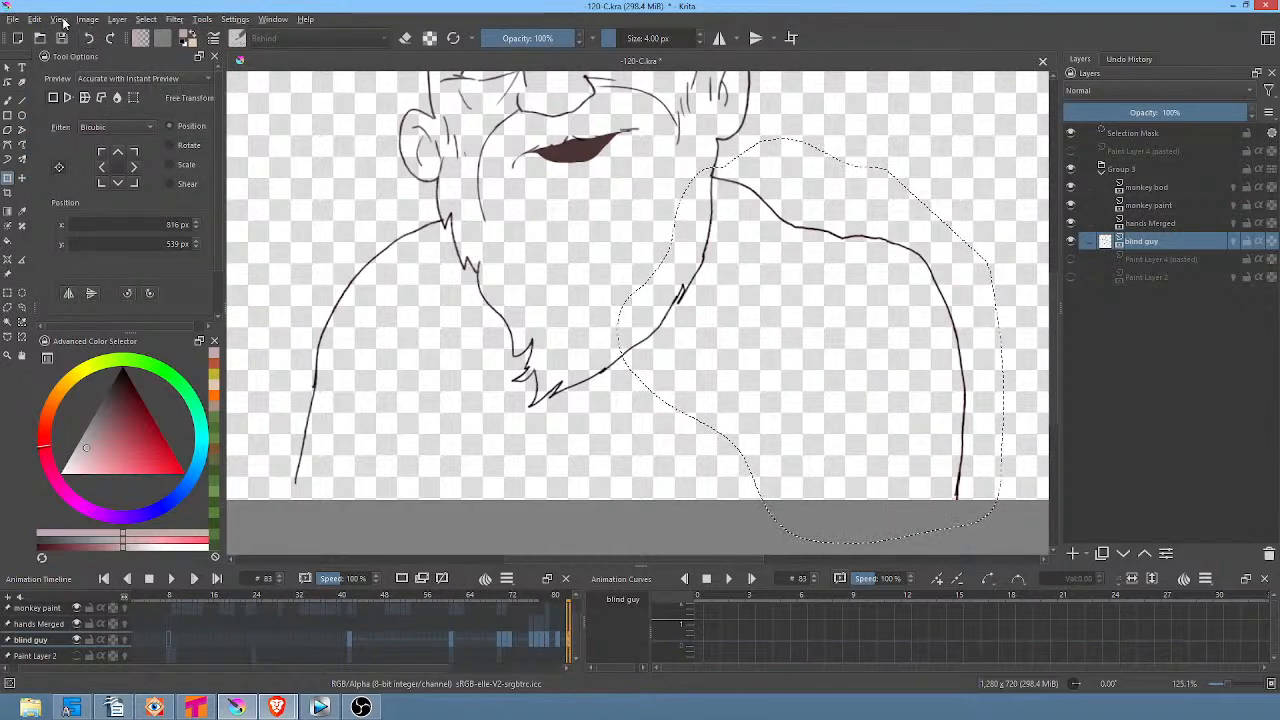
{"action": "key", "text": "Right"}
{"action": "key", "text": "Right"}
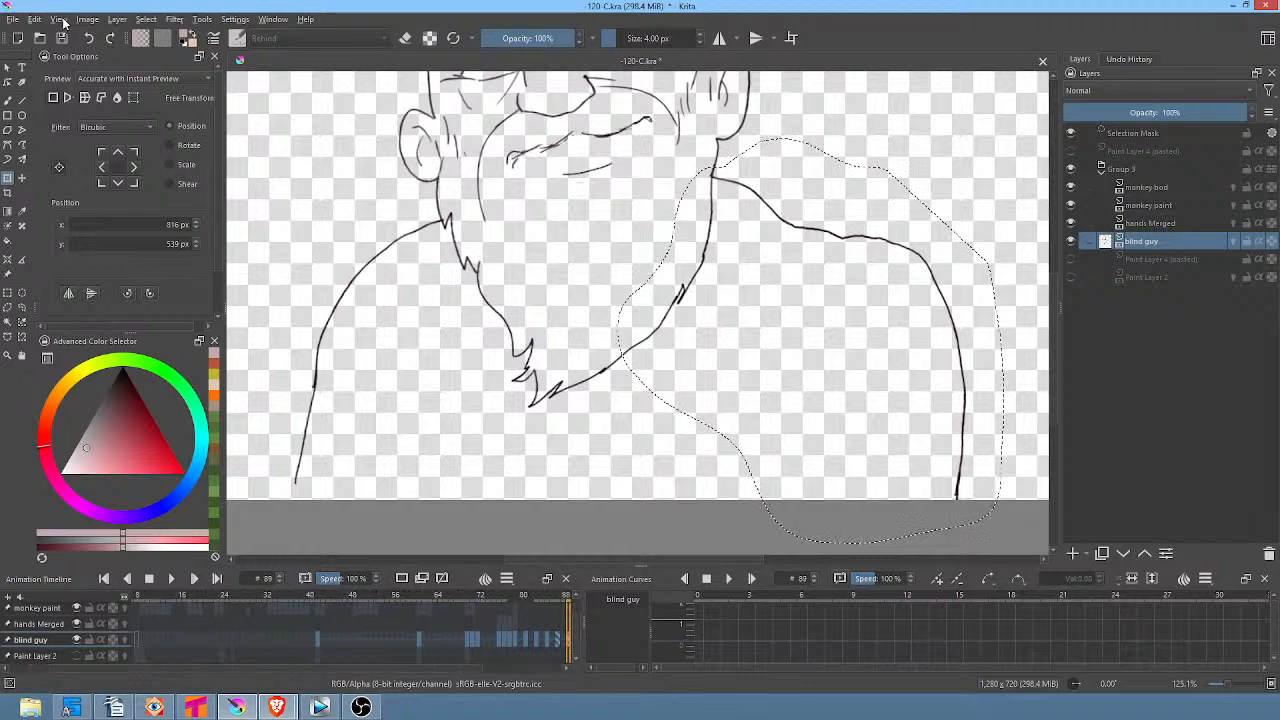
{"action": "key", "text": "Left"}
{"action": "key", "text": "Left"}
{"action": "key", "text": "Left"}
{"action": "key", "text": "Left"}
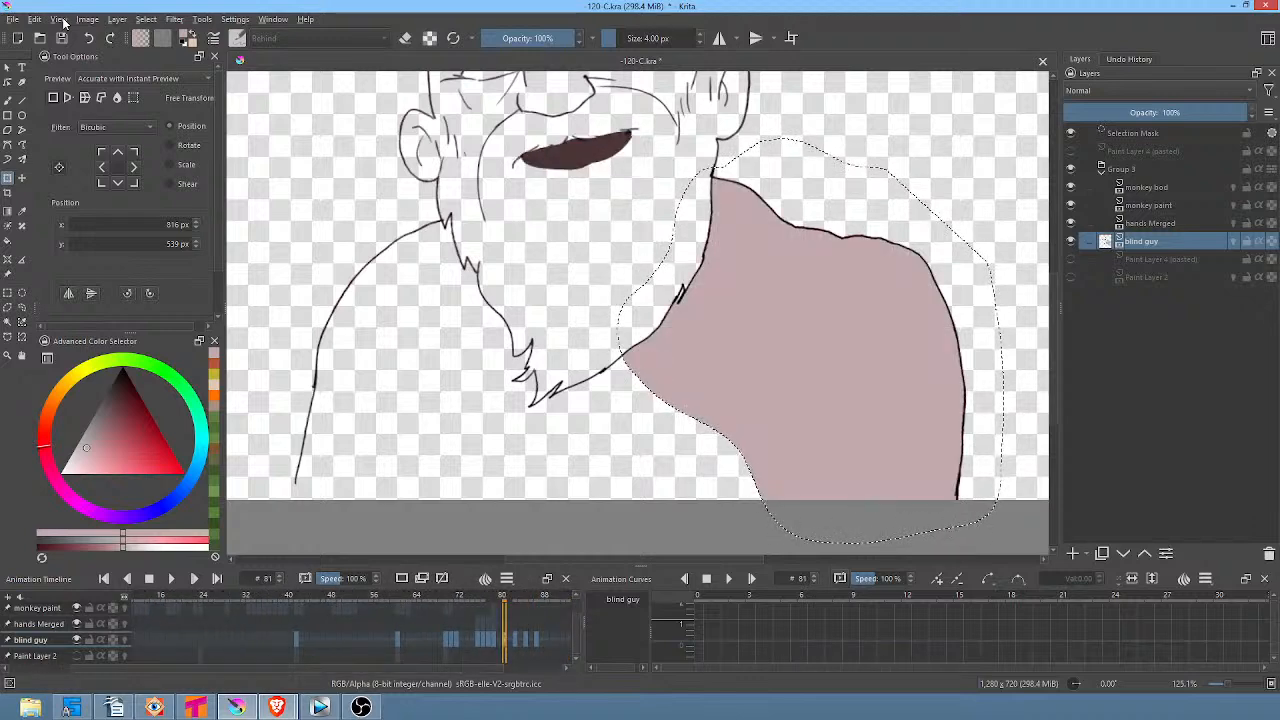
Compare frames 81 and 83, and paste the copied pink shoulder section into the blind guy layer on frame 83.
{"action": "key", "text": "Right"}
{"action": "key", "text": "Right"}
{"action": "key", "text": "Left"}
{"action": "key", "text": "Left"}
{"action": "key", "text": "Right"}
{"action": "key", "text": "Right"}
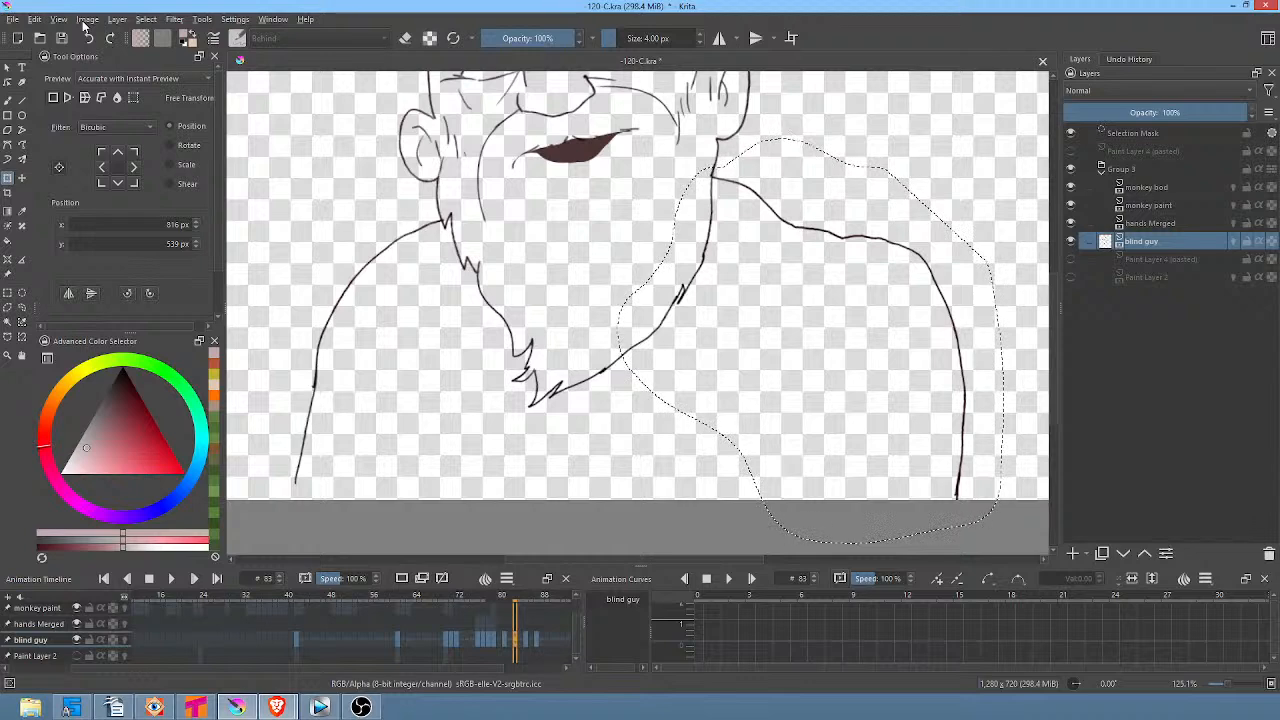
{"action": "left_click", "coordinate": [35, 21]}
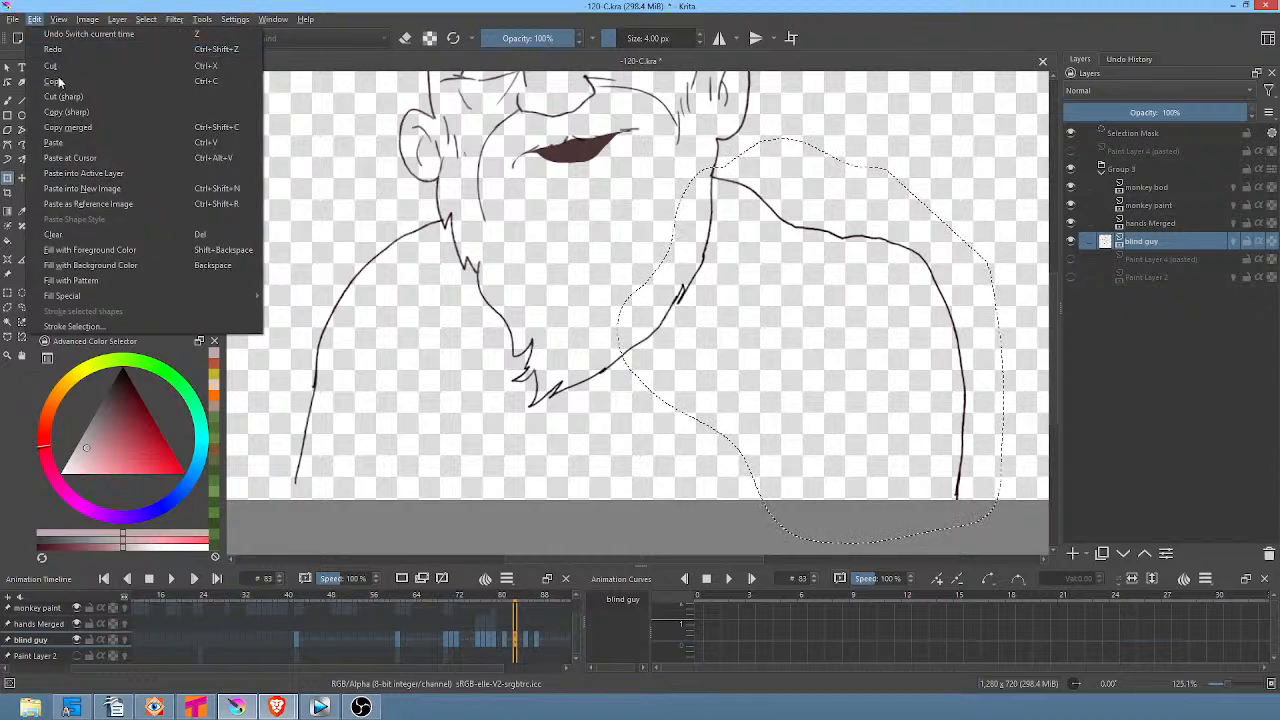
{"action": "left_click", "coordinate": [84, 173]}
Go to frame 85 and paste the copied pink shoulder section into the blind guy layer.
{"action": "key", "text": "Right"}
{"action": "key", "text": "Right"}
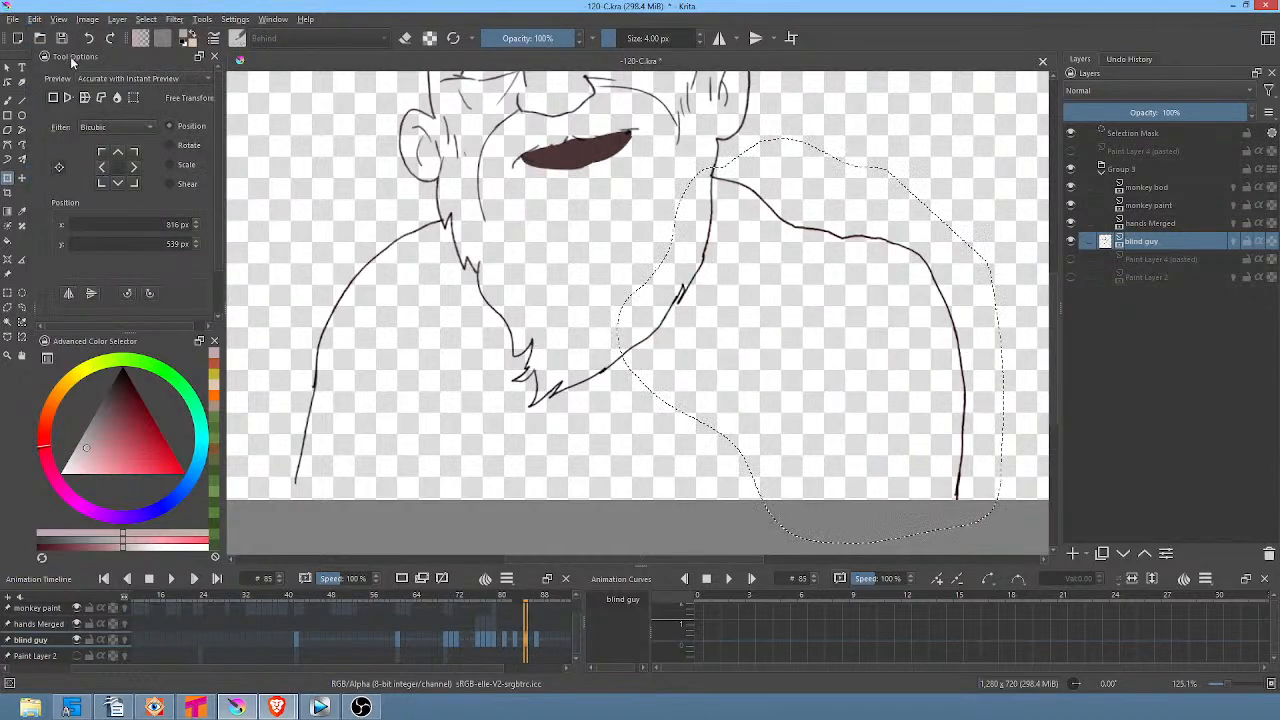
{"action": "left_click", "coordinate": [37, 20]}
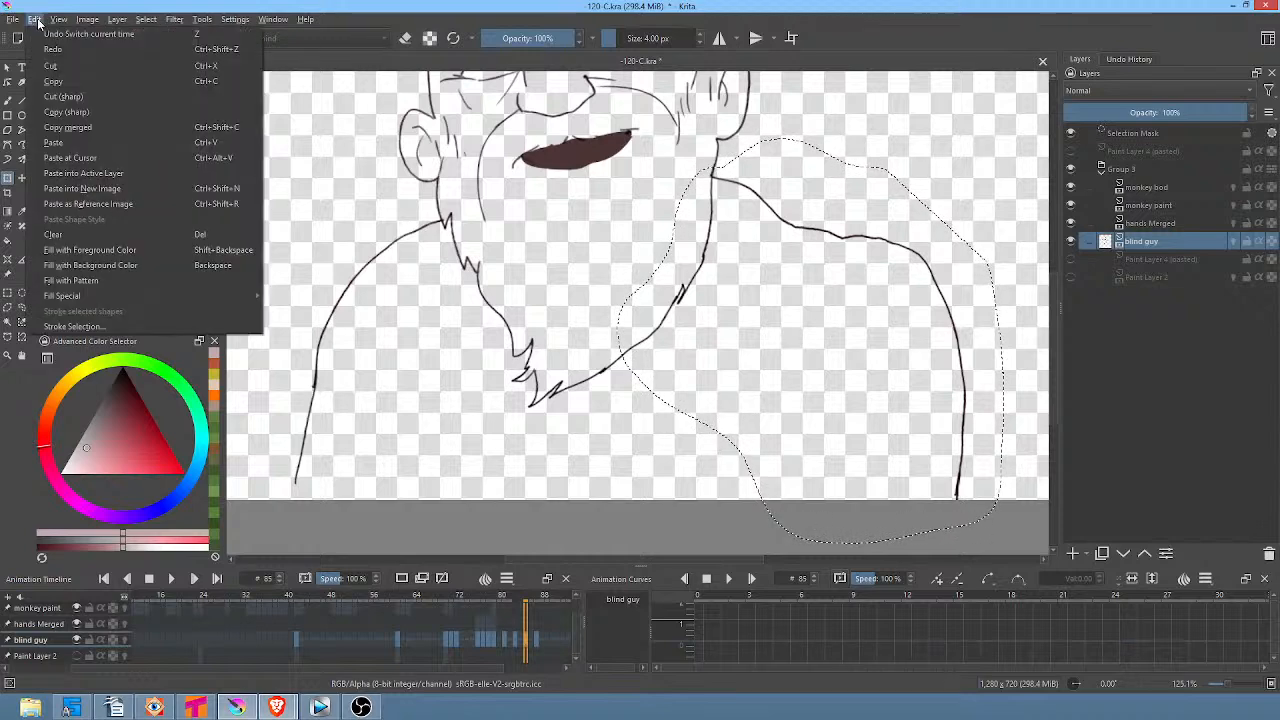
{"action": "left_click", "coordinate": [84, 173]}
Paste the copied pink shoulder section into the blind guy layer on frame 87 and check it against frame 89.
{"action": "key", "text": "Right"}
{"action": "key", "text": "Right"}
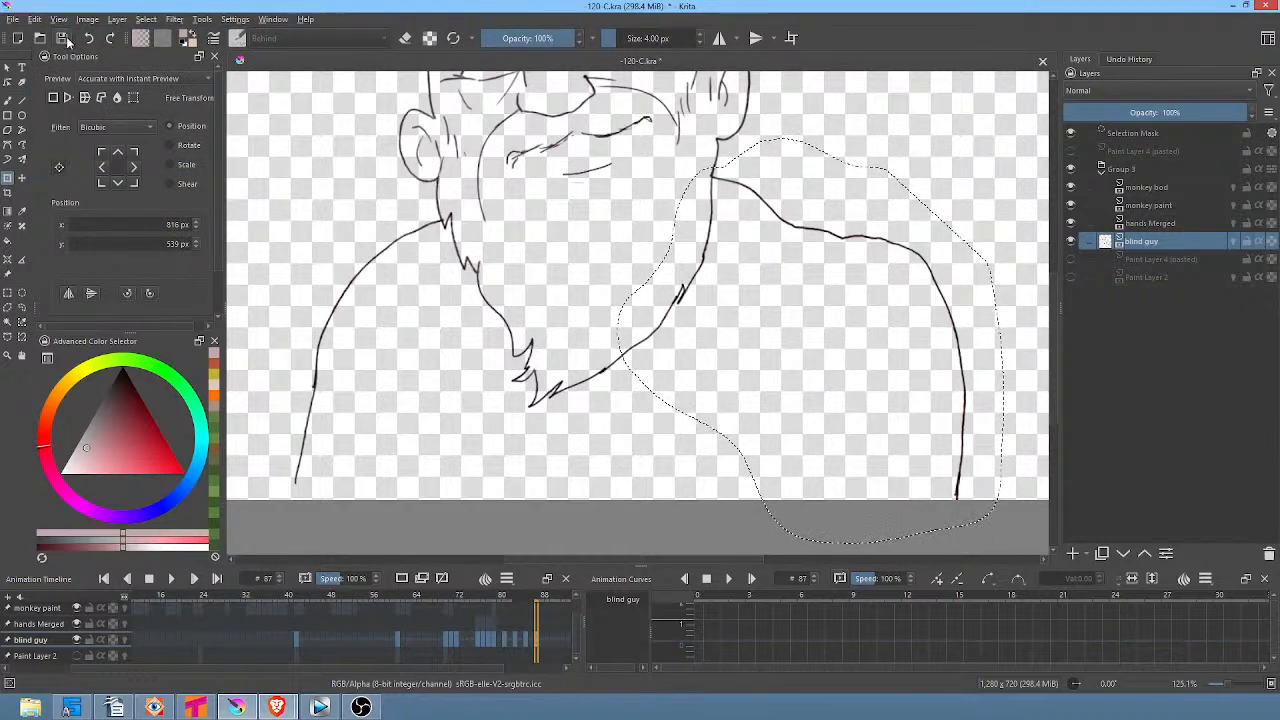
{"action": "left_click", "coordinate": [37, 20]}
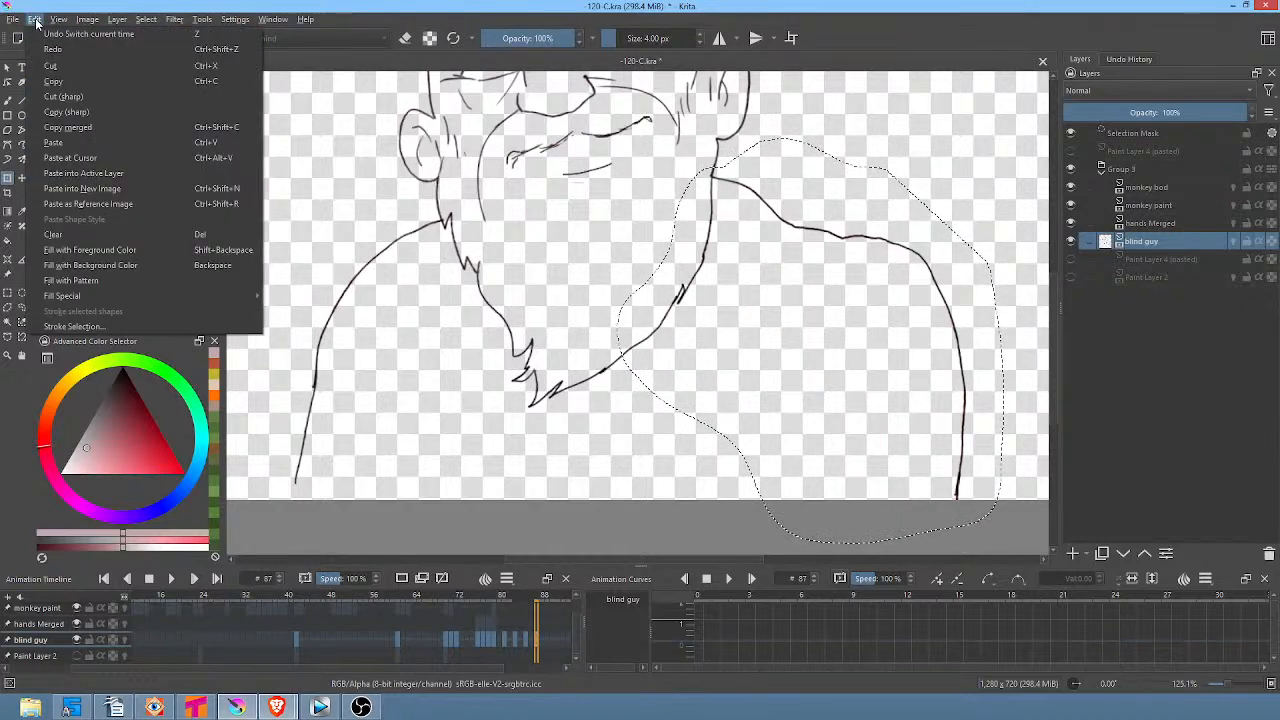
{"action": "left_click", "coordinate": [100, 174]}
{"action": "key", "text": "Right"}
{"action": "key", "text": "Right"}
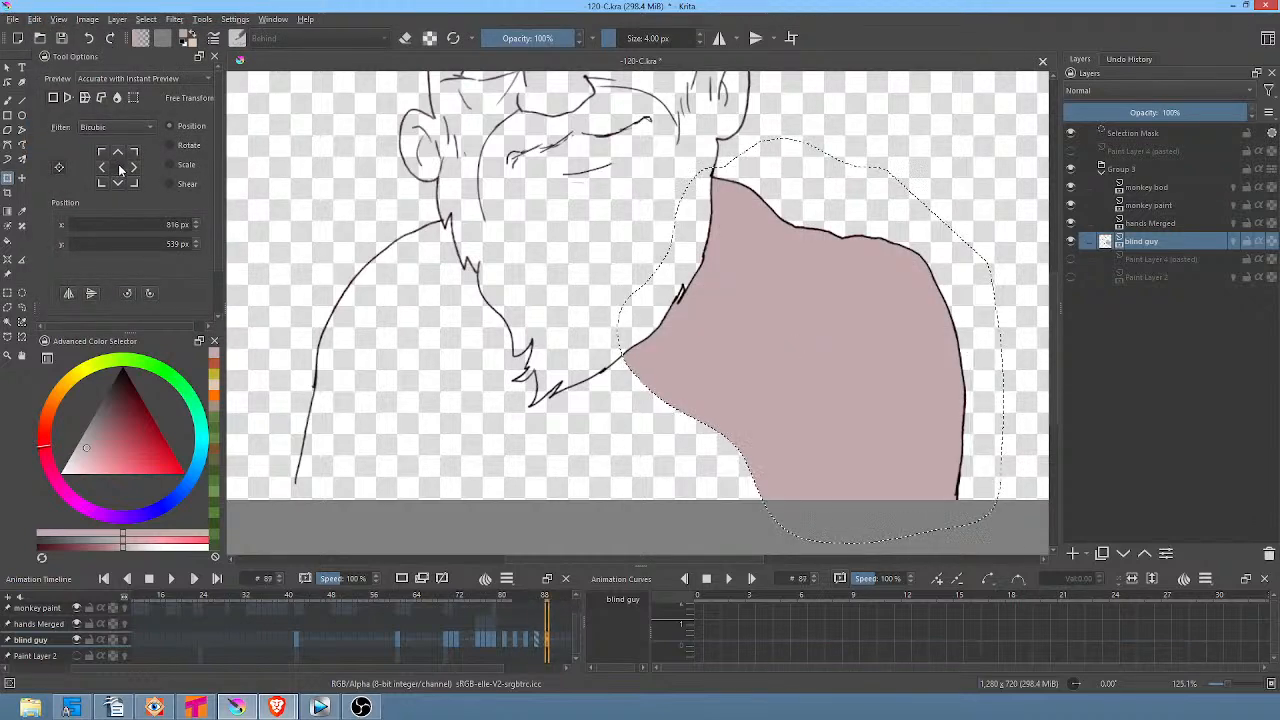
{"action": "key", "text": "Left"}
{"action": "key", "text": "Left"}
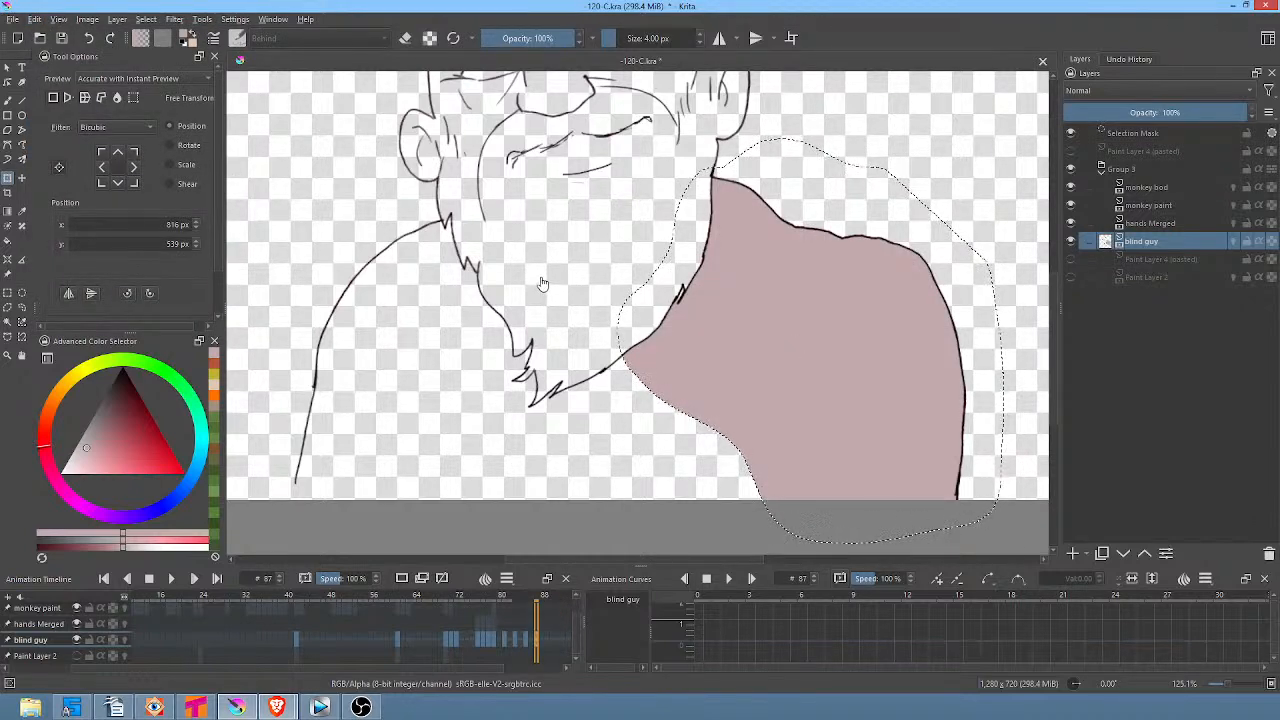
Clear the selection and extend the robe's left outline to the canvas's bottom edge with the brush on frames 87, 85, 83 and 81.
{"action": "key", "text": "ctrl+shift+a"}
{"action": "left_click_drag", "start_coordinate": [685, 383], "coordinate": [764, 333]}
{"action": "key", "text": "b"}
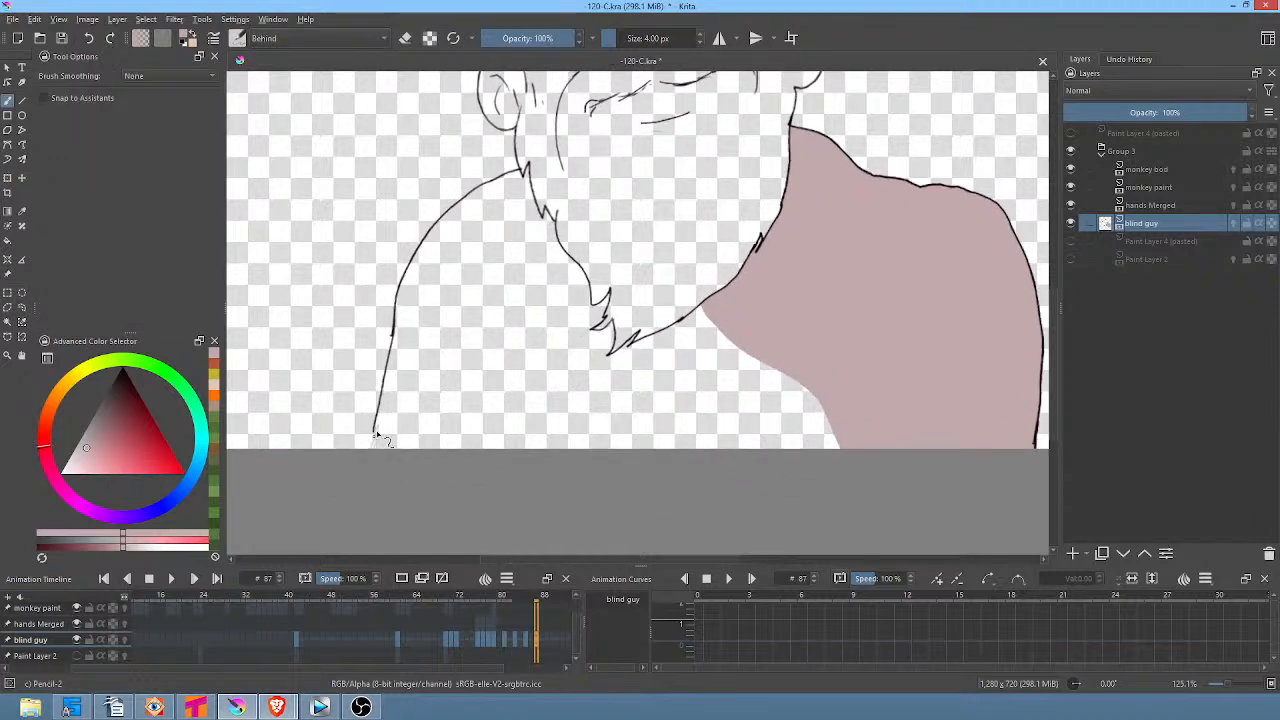
{"action": "key", "text": "Left"}
{"action": "key", "text": "Left"}
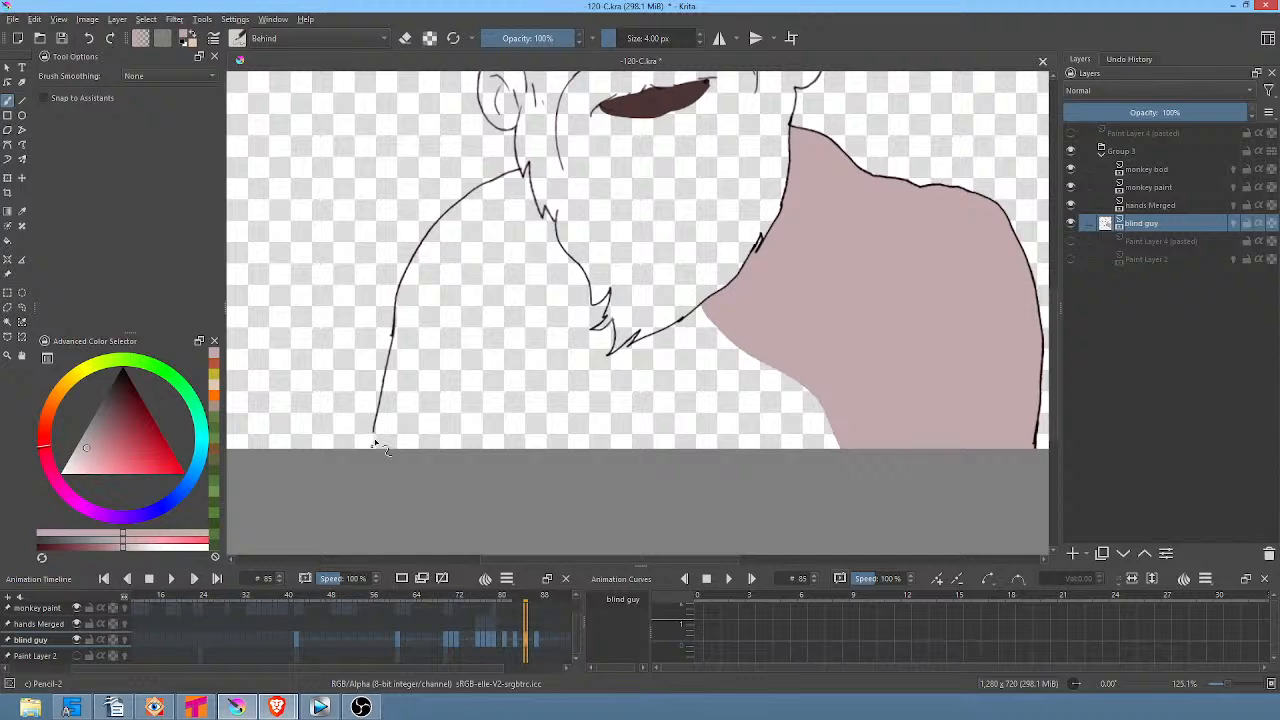
{"action": "key", "text": "Left"}
{"action": "key", "text": "Left"}
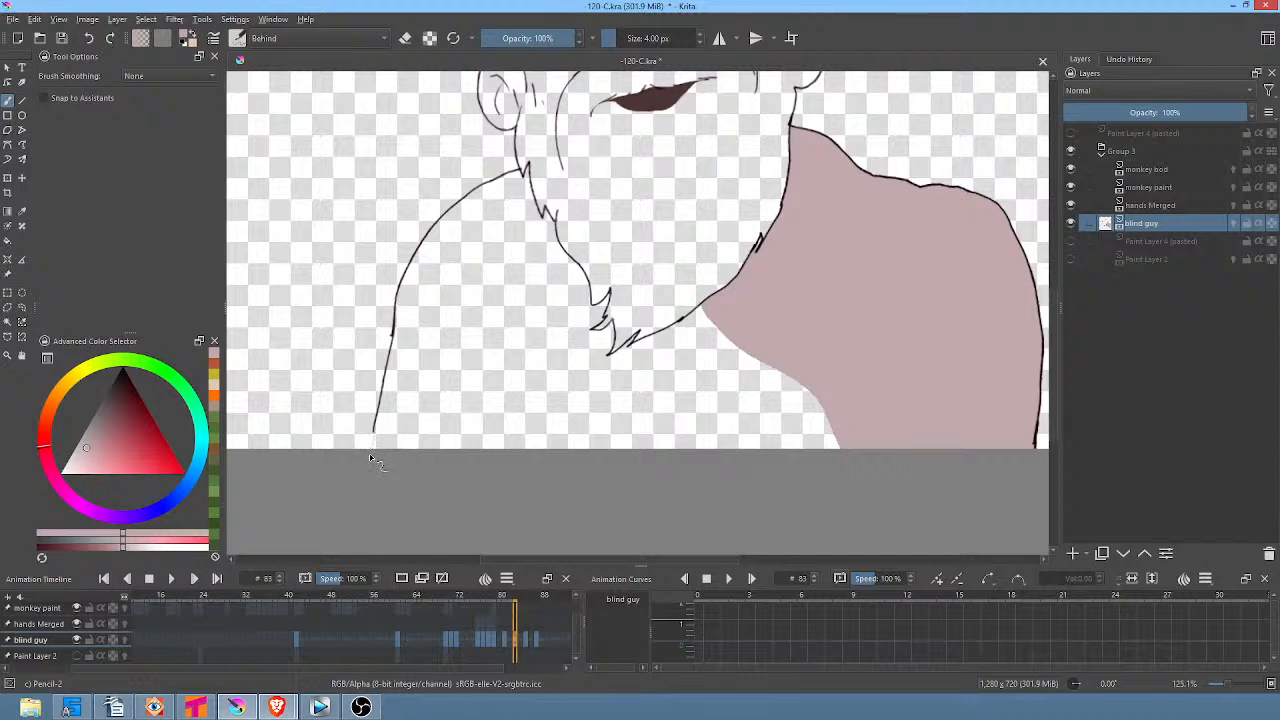
{"action": "key", "text": "Left"}
{"action": "key", "text": "Left"}
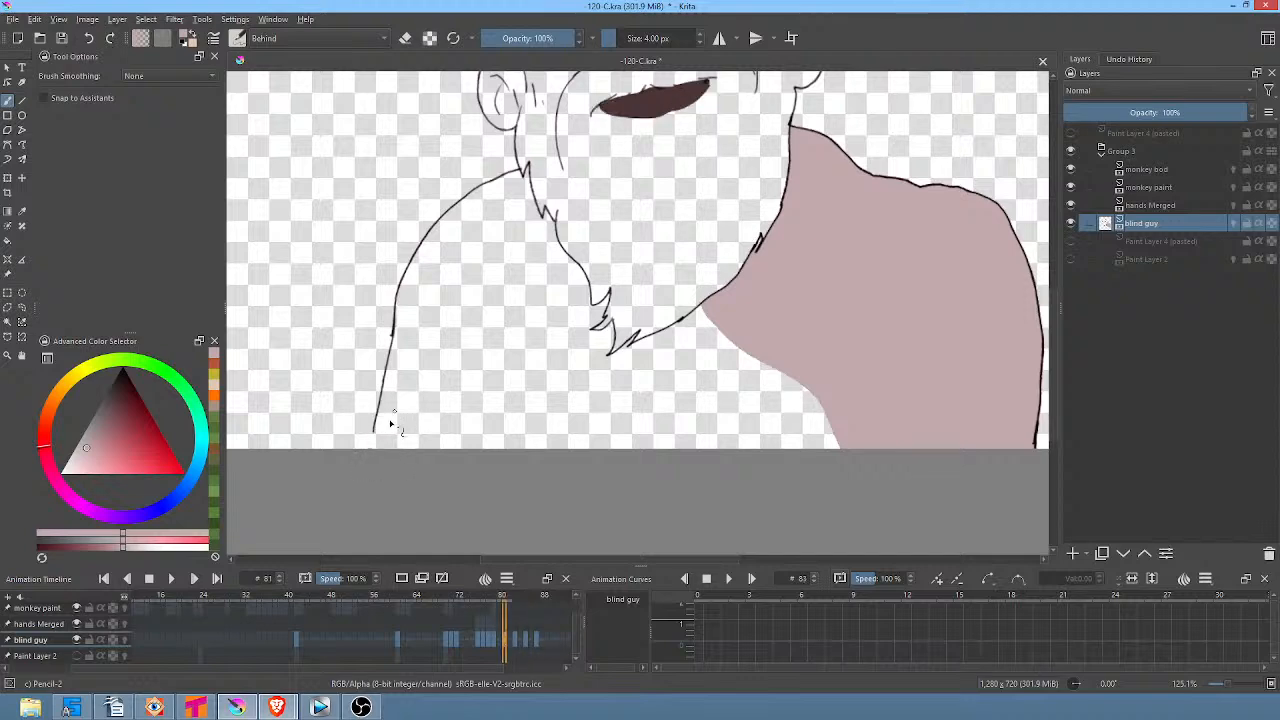
{"action": "key", "text": "Left"}
{"action": "key", "text": "Left"}
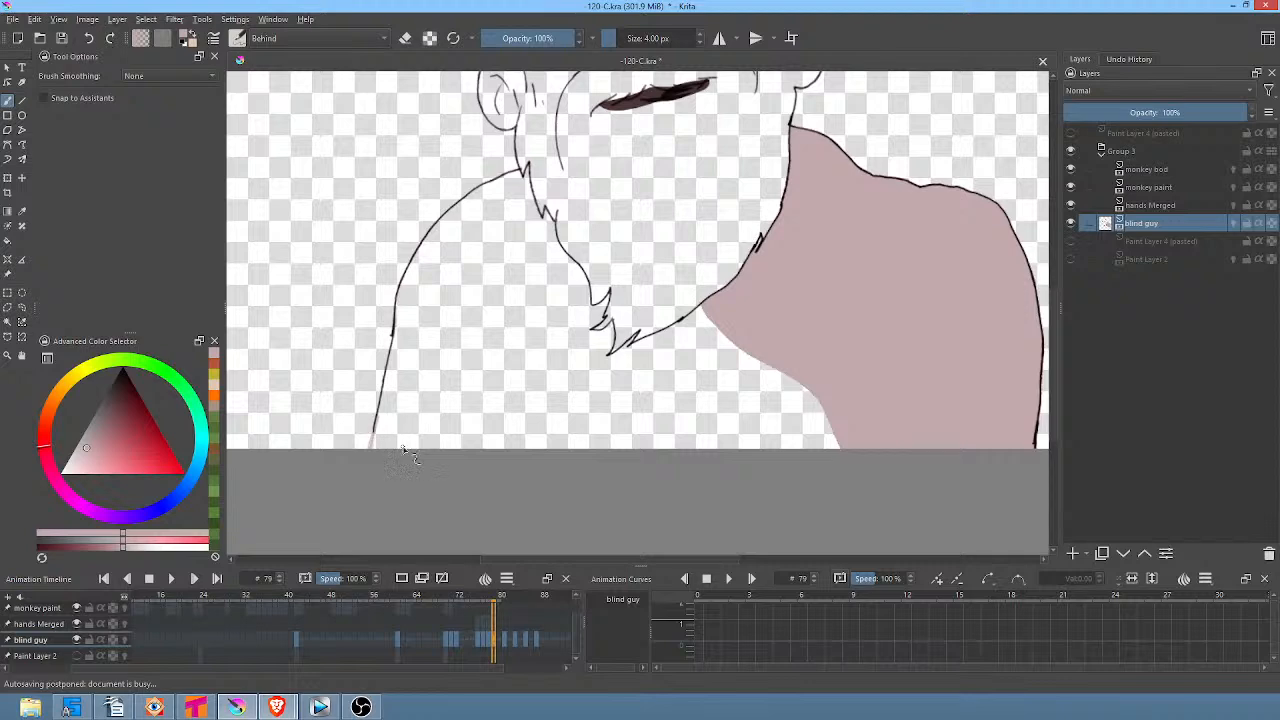
Compare frame 79 with frame 78 and fill the rest of frame 79's robe with light pink.
{"action": "key", "text": "Left"}
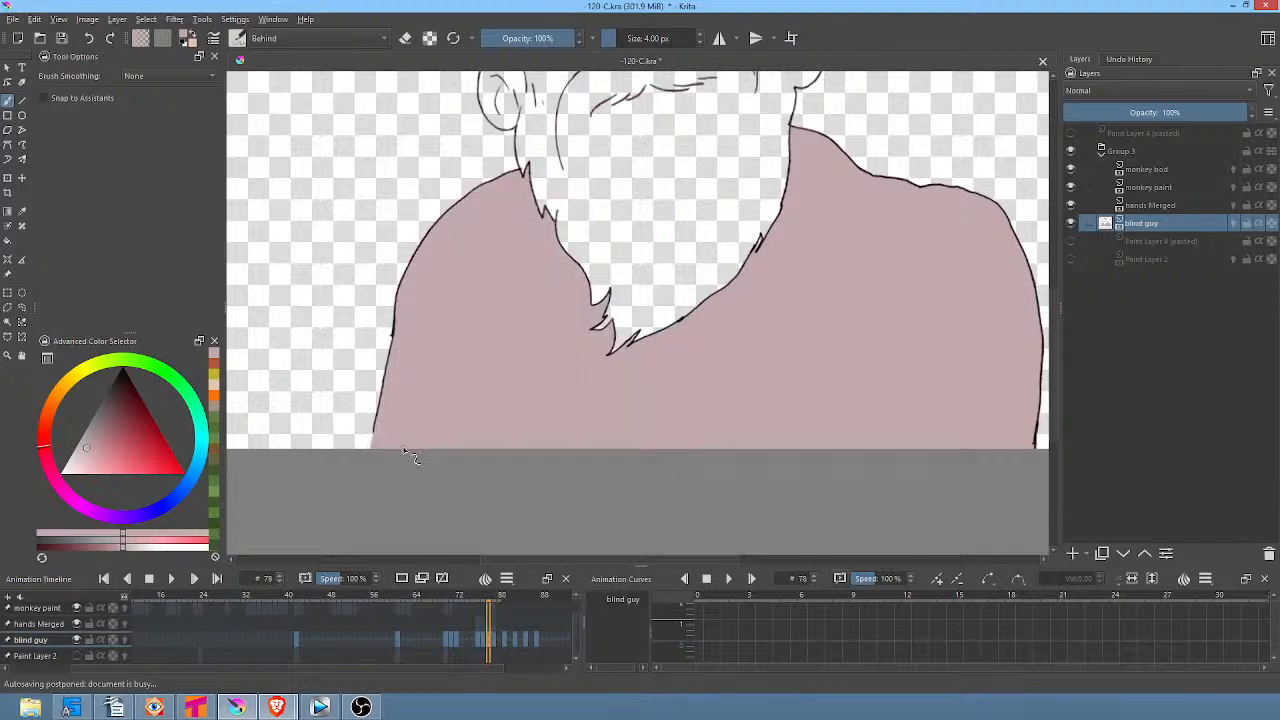
{"action": "key", "text": "Right"}
{"action": "key", "text": "f"}
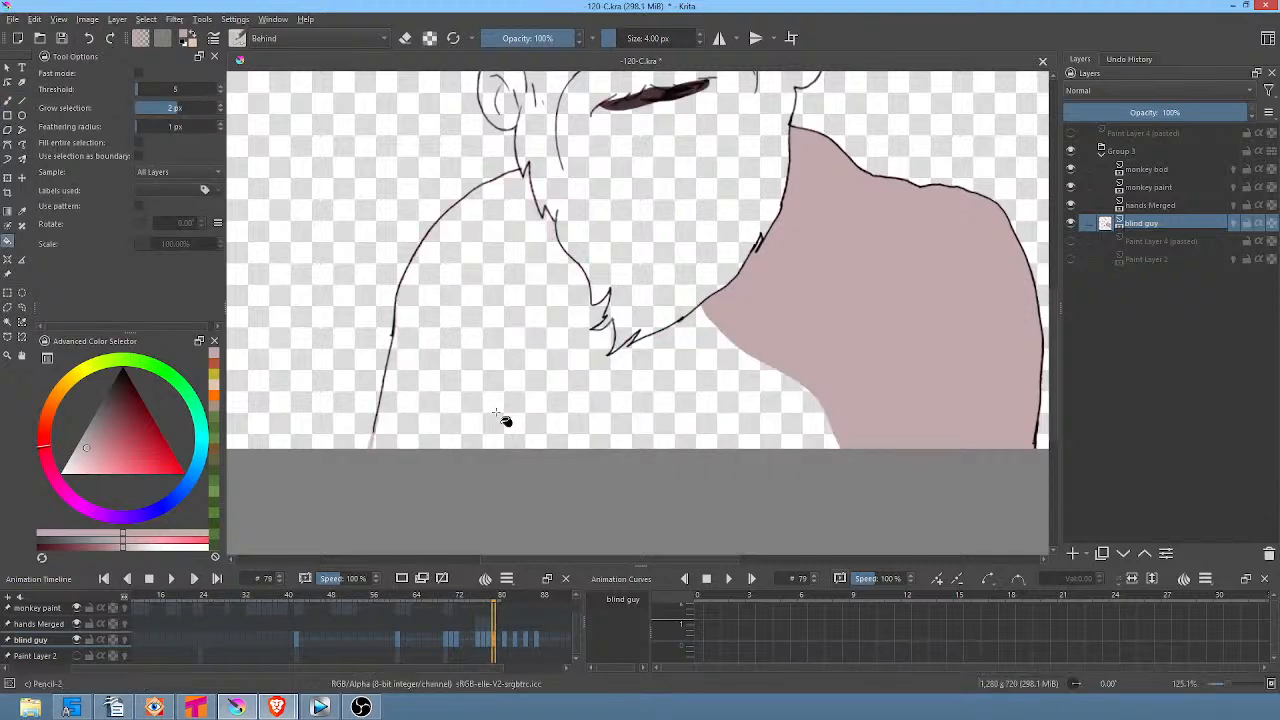
{"action": "left_click", "coordinate": [500, 418]}
Fill the remaining unpainted robe area with light pink on frames 81, 83, 85 and 87.
{"action": "key", "text": "Right"}
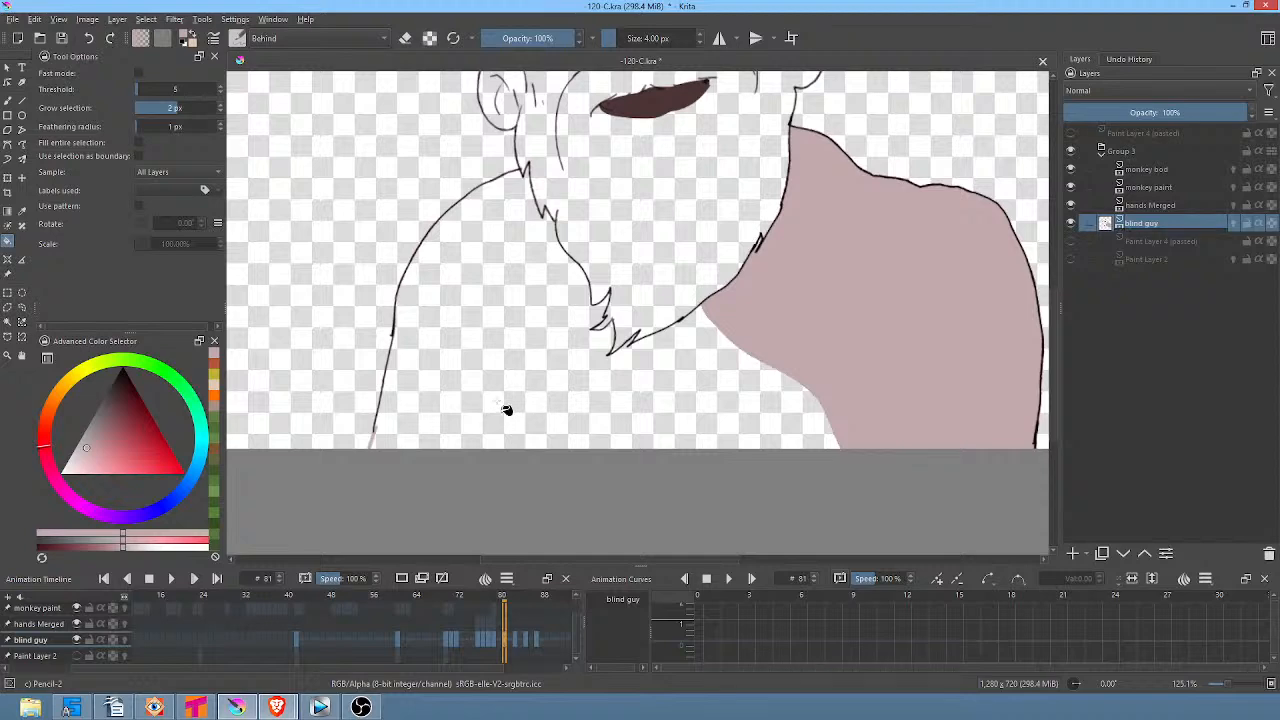
{"action": "key", "text": "Right"}
{"action": "key", "text": "Right"}
{"action": "key", "text": "Right"}
{"action": "key", "text": "Right"}
{"action": "key", "text": "Right"}
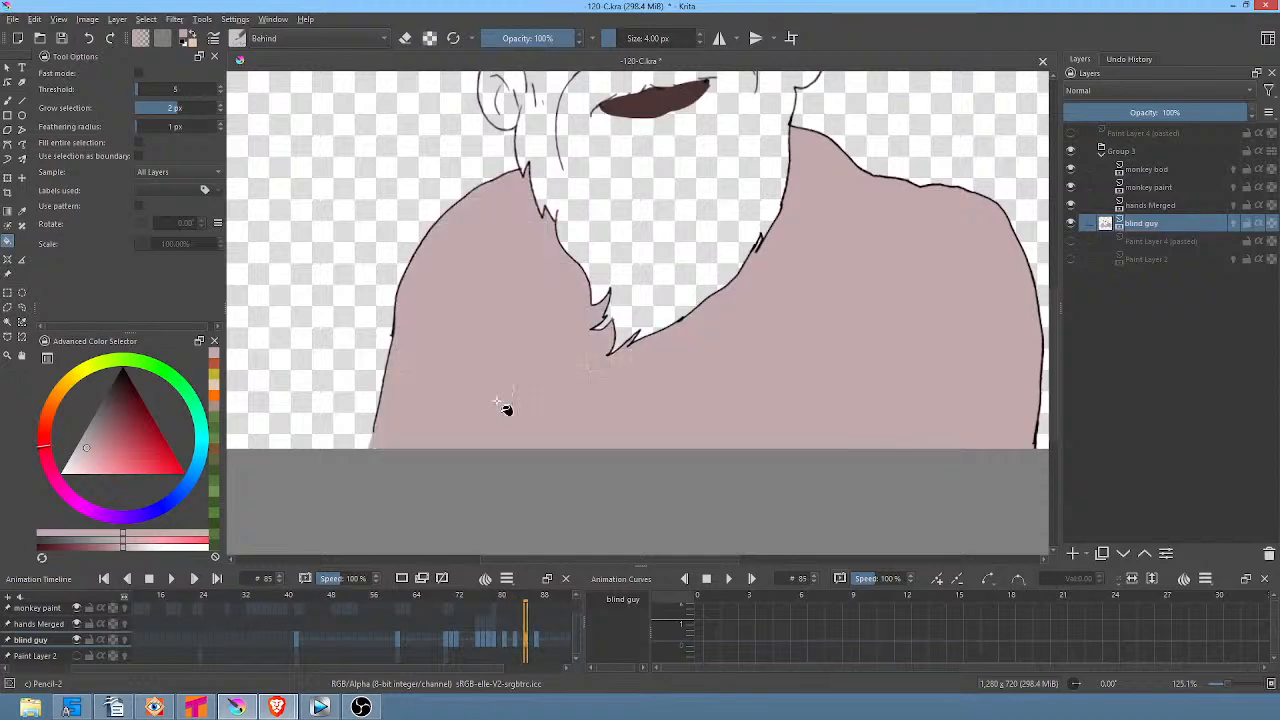
{"action": "key", "text": "Right"}
{"action": "key", "text": "Right"}
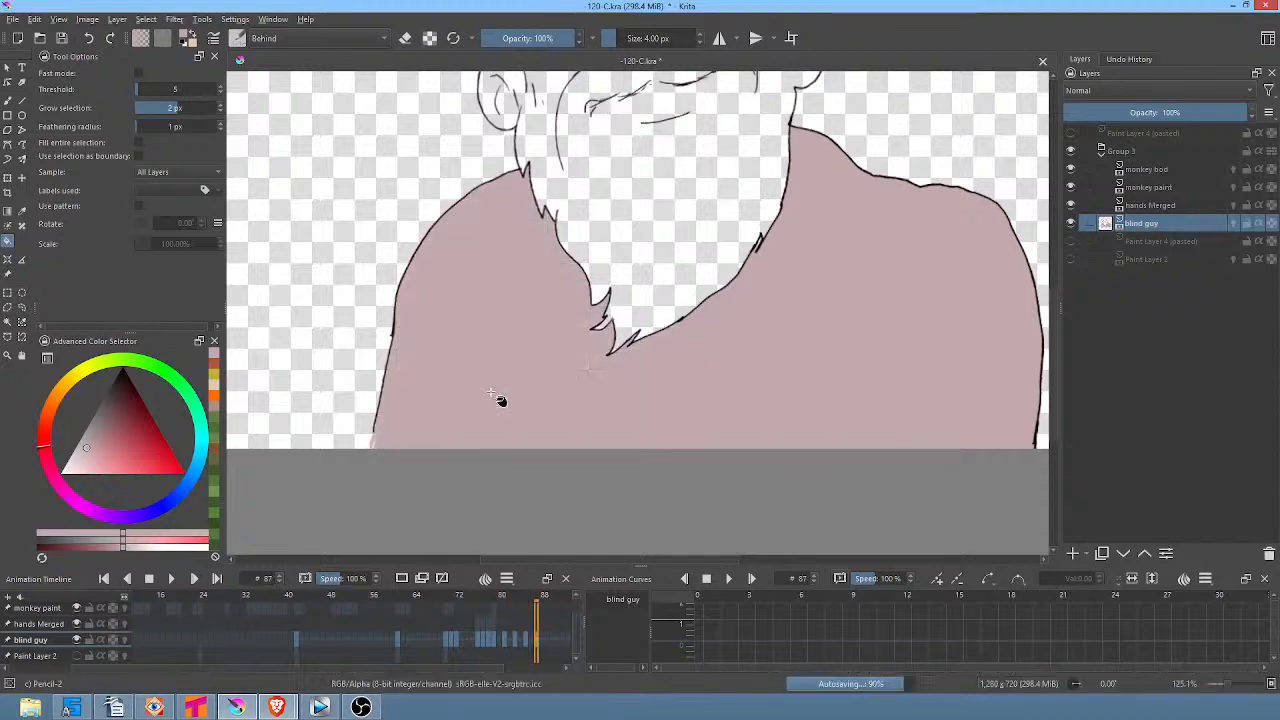
Review the filled robes from frame 87 back to frame 79 with the whole canvas in view, and return to frame 0.
{"action": "key", "text": "Left"}
{"action": "key", "text": "Left"}
{"action": "key", "text": "Left"}
{"action": "key", "text": "Left"}
{"action": "key", "text": "Left"}
{"action": "key", "text": "Left"}
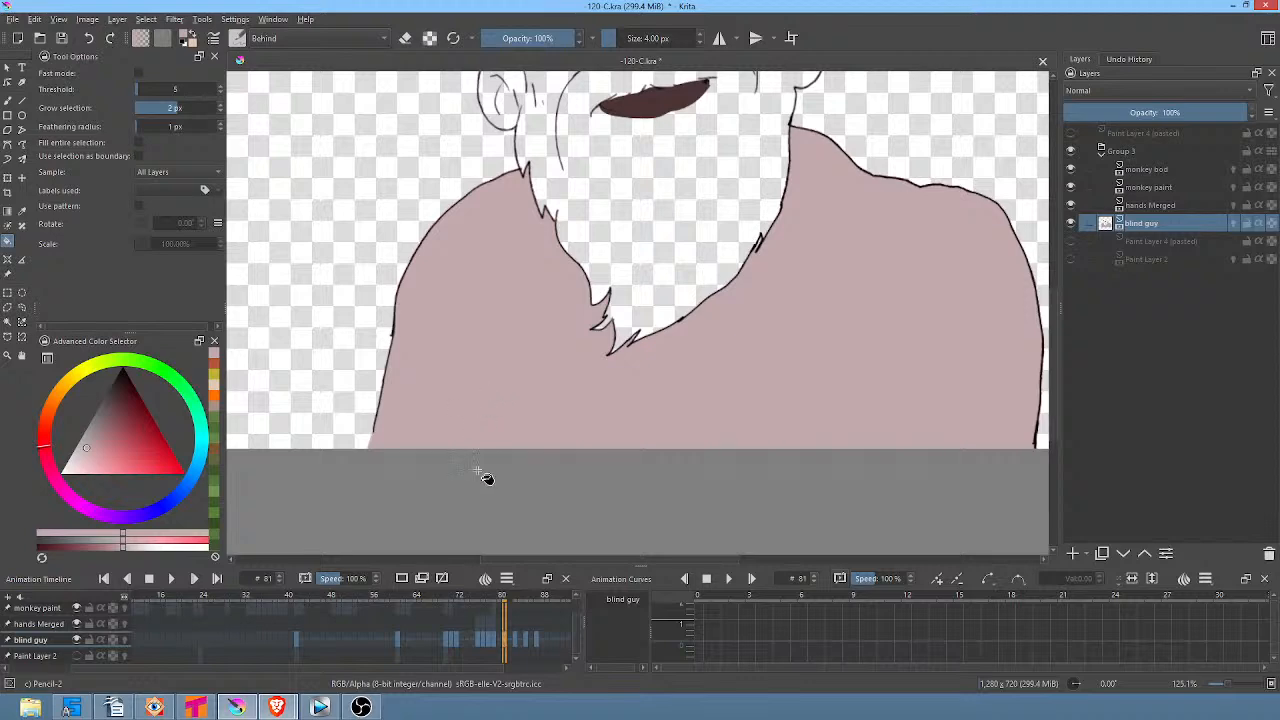
{"action": "scroll", "coordinate": [569, 471], "scroll_direction": "down", "scroll_amount": 5}
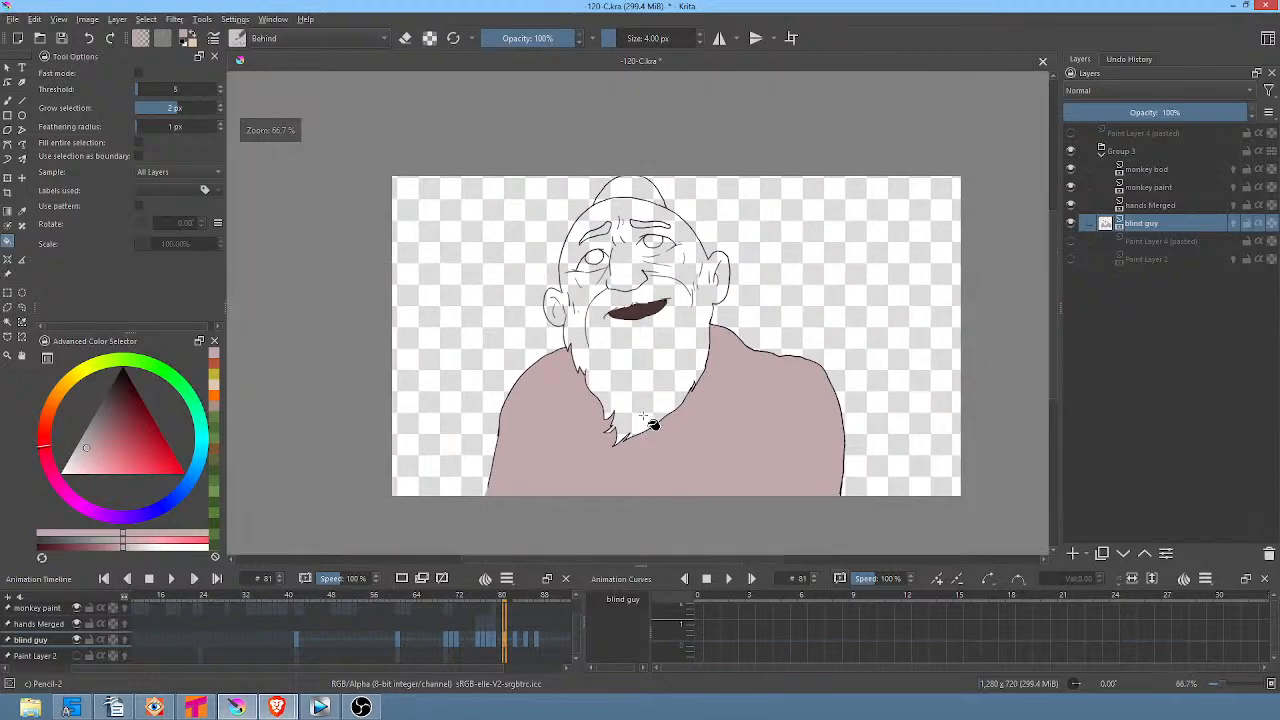
{"action": "left_click_drag", "start_coordinate": [699, 428], "coordinate": [735, 381]}
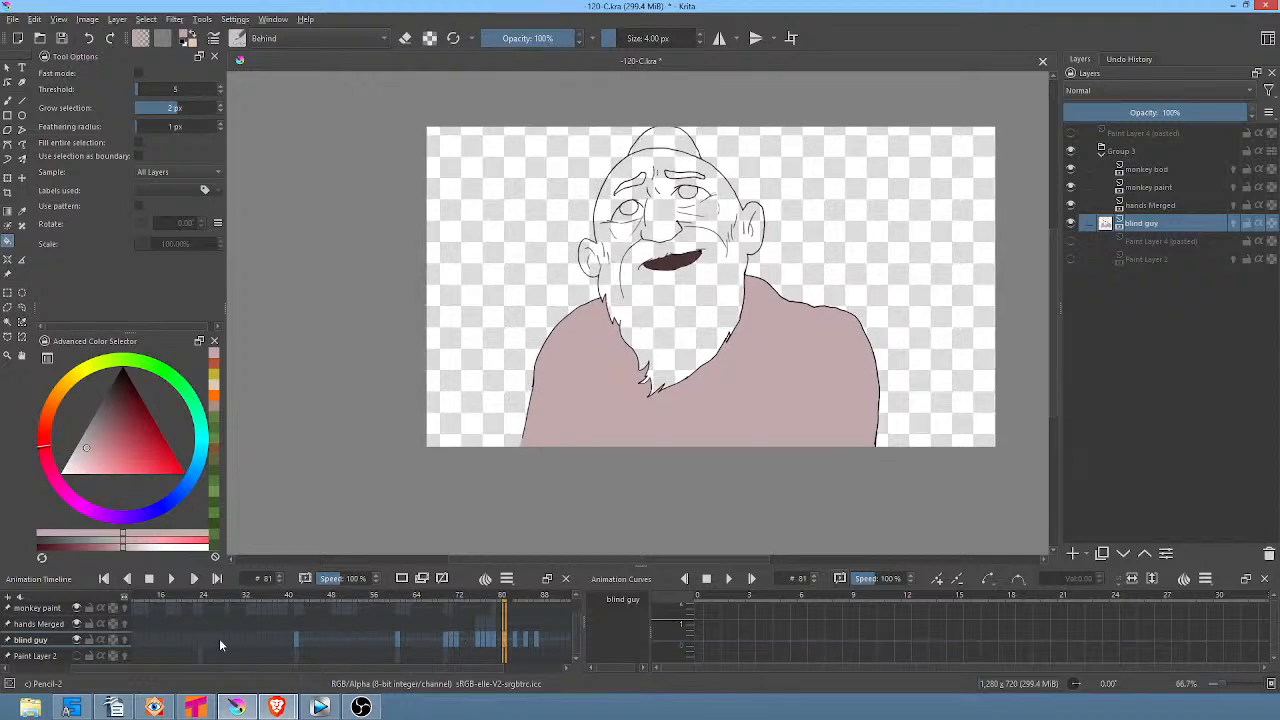
{"action": "left_click_drag", "start_coordinate": [220, 640], "coordinate": [353, 650]}
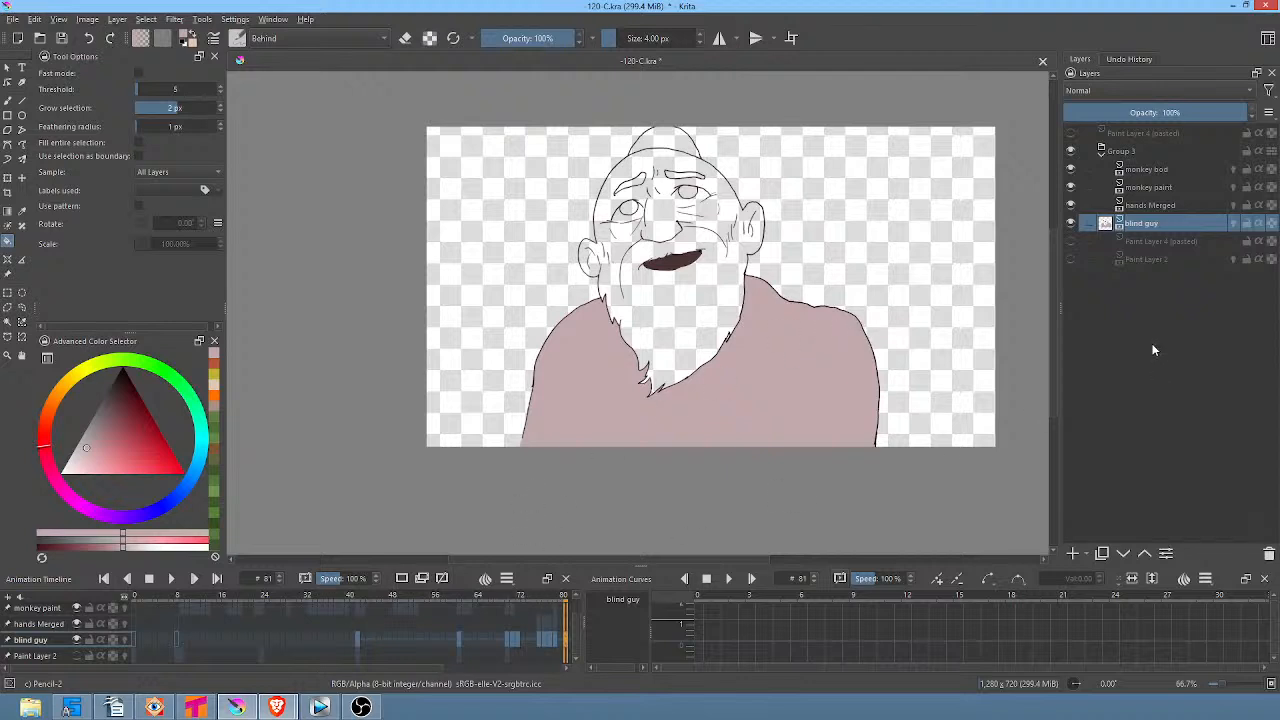
{"action": "key", "text": "Left"}
{"action": "key", "text": "Left"}
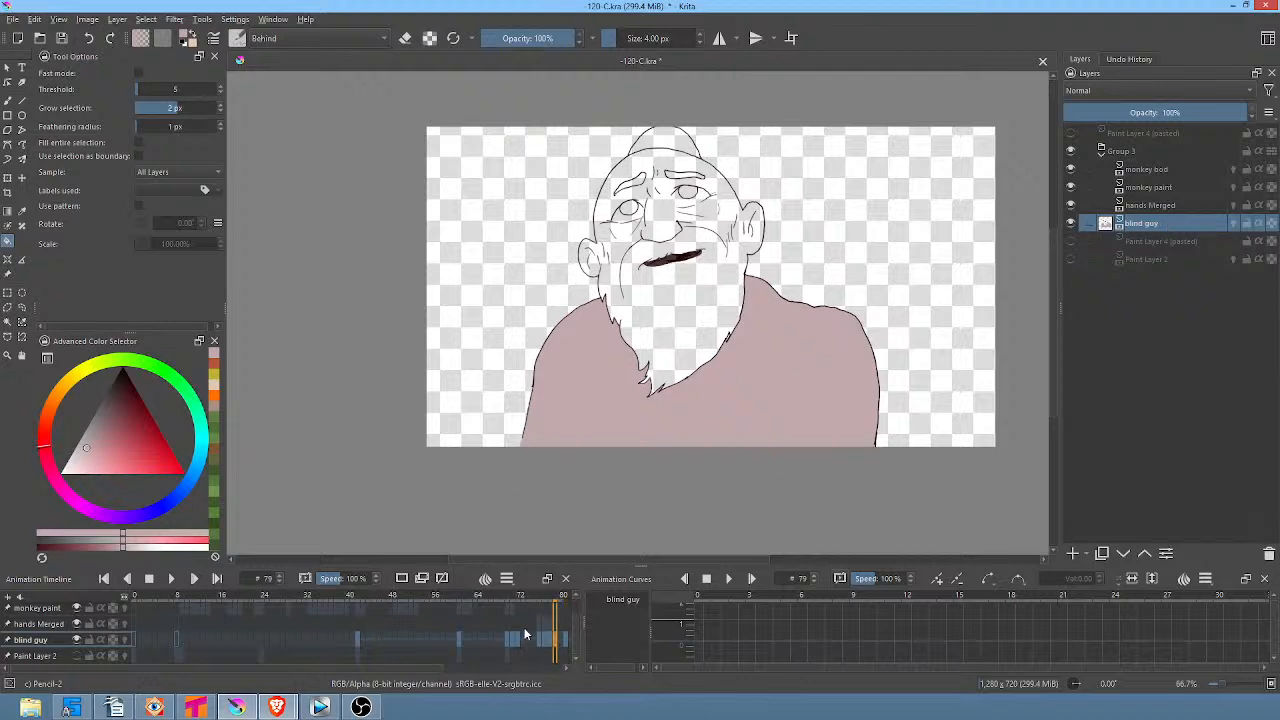
{"action": "left_click_drag", "start_coordinate": [543, 603], "coordinate": [36, 646]}
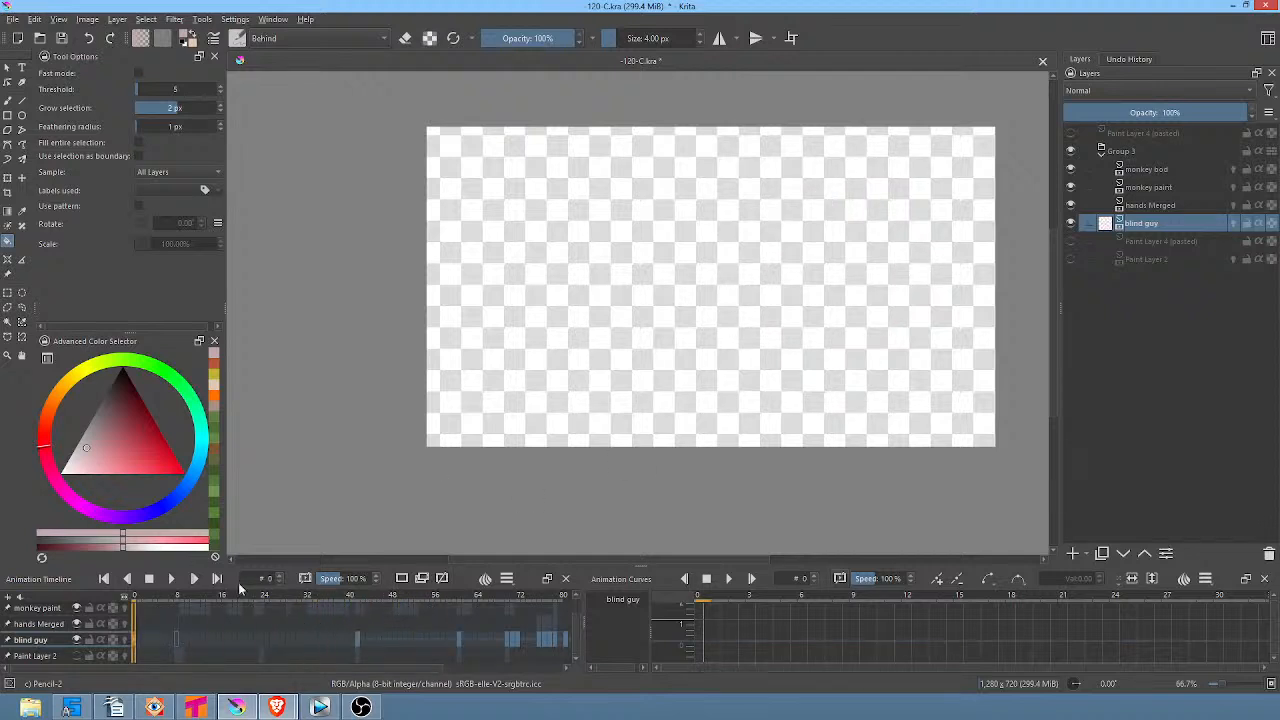
Show the pasted reference painting at frame 42 and sample the old man's light skin tone from his forehead.
{"action": "key", "text": "Up"}
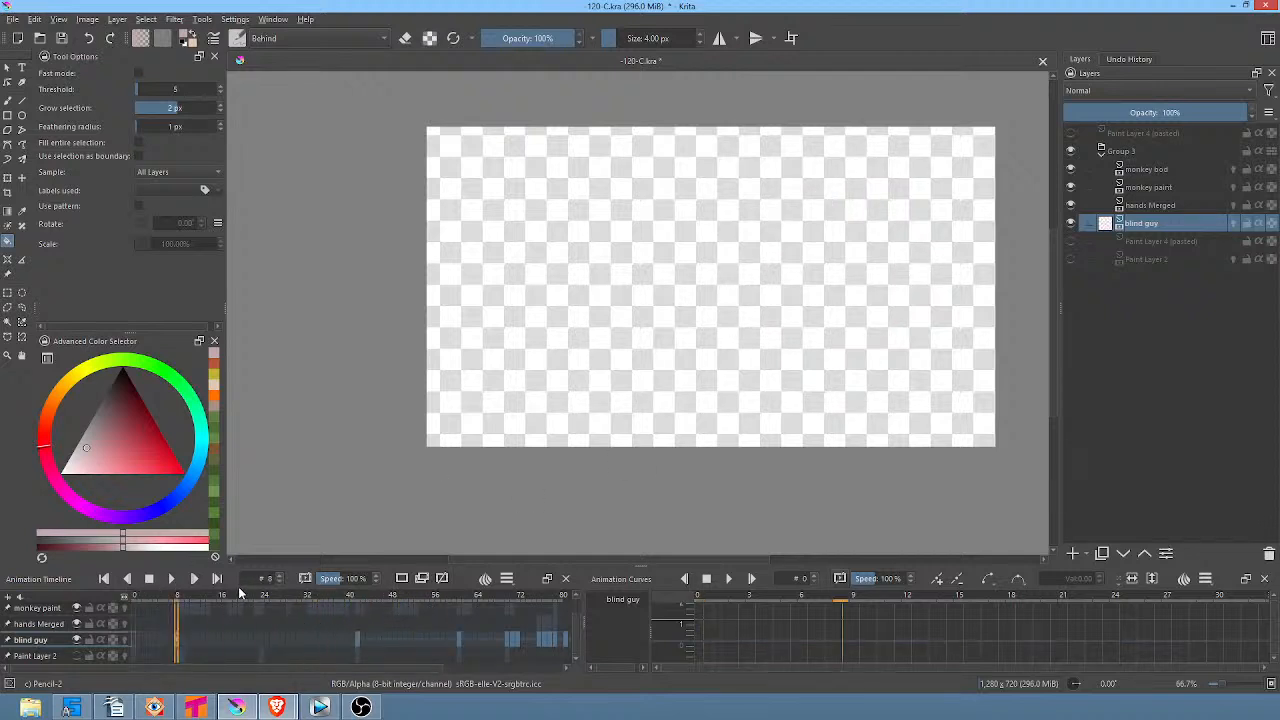
{"action": "left_click_drag", "start_coordinate": [176, 604], "coordinate": [359, 630]}
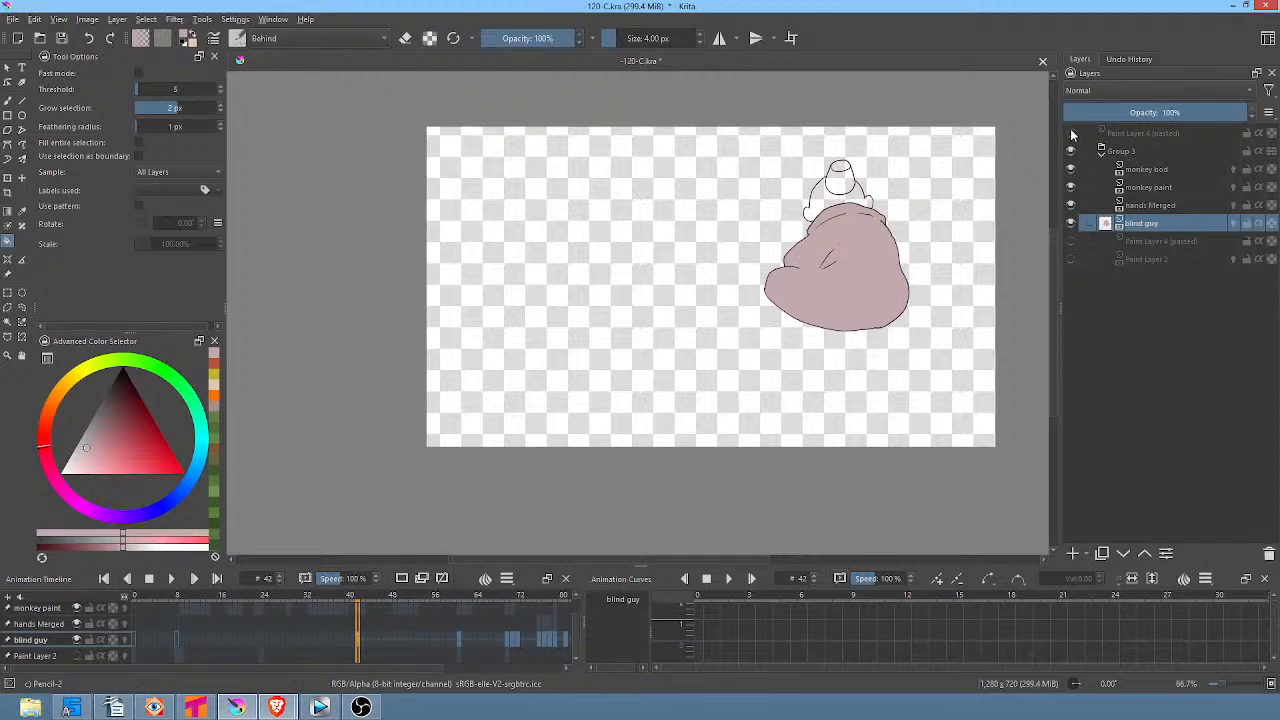
{"action": "left_click", "coordinate": [1135, 137]}
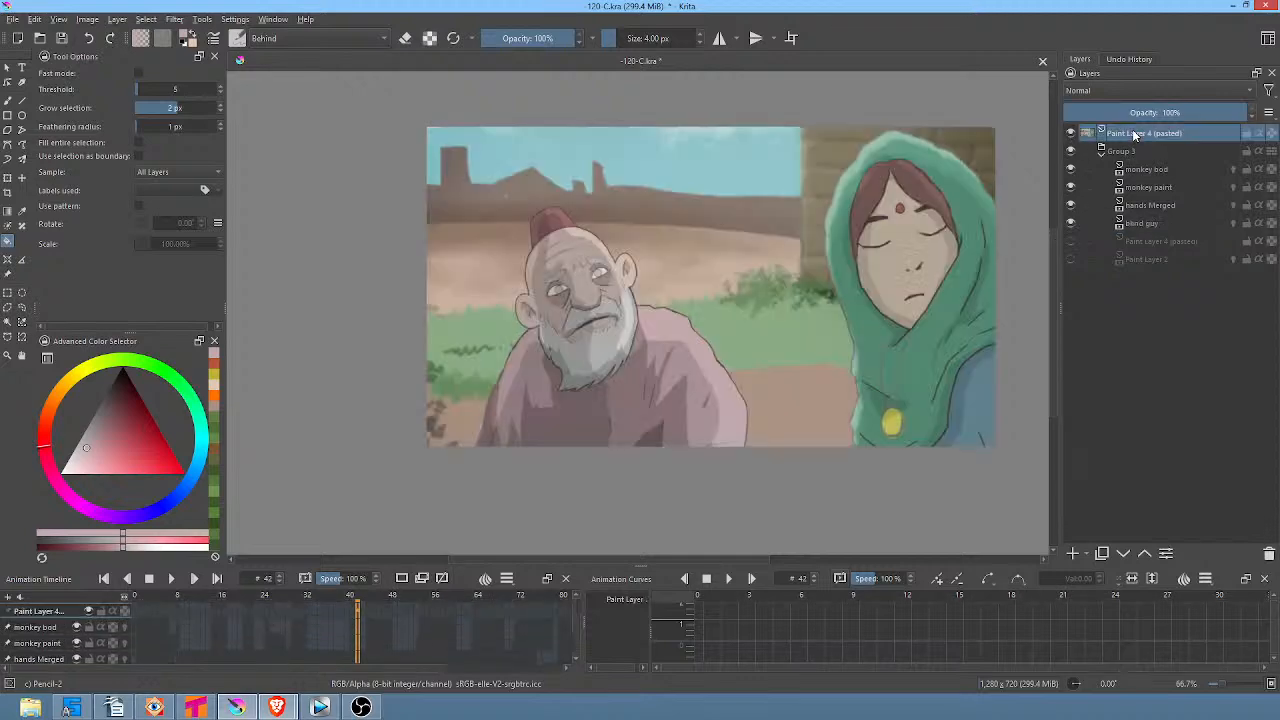
{"action": "scroll", "coordinate": [606, 306], "scroll_direction": "up", "scroll_amount": 3, "text": "ctrl"}
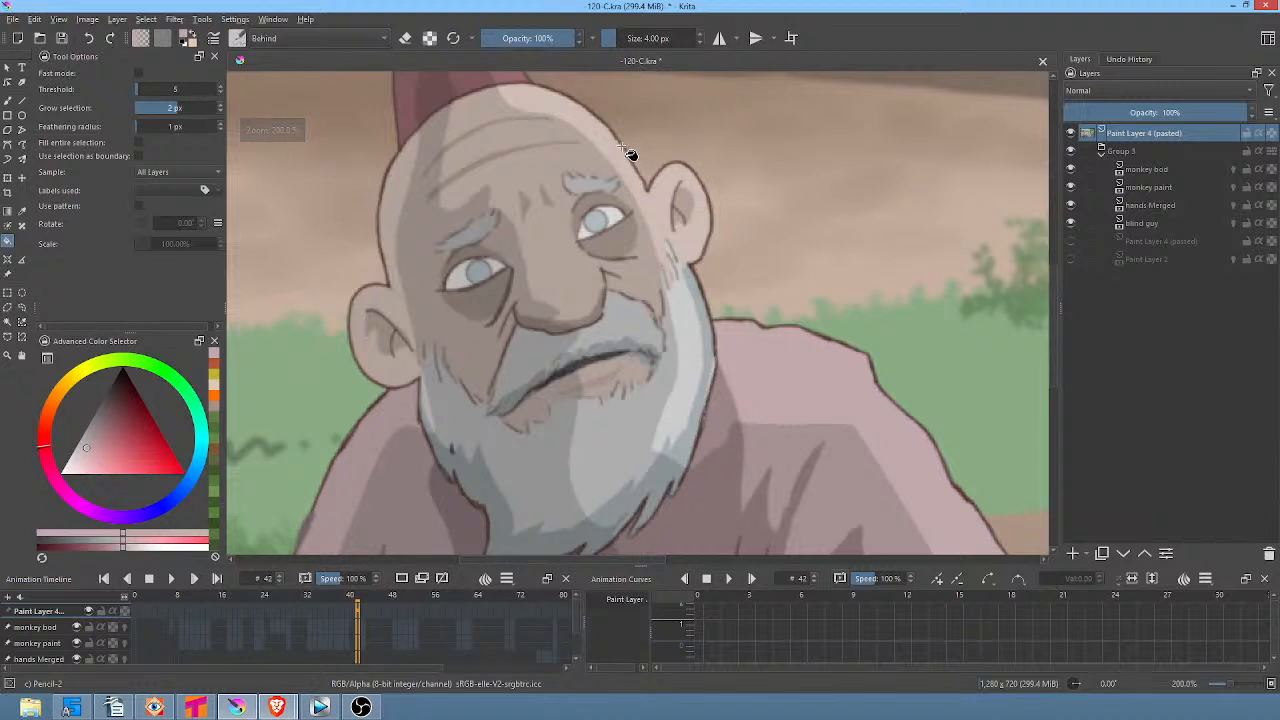
{"action": "left_click", "coordinate": [601, 124], "text": "ctrl"}
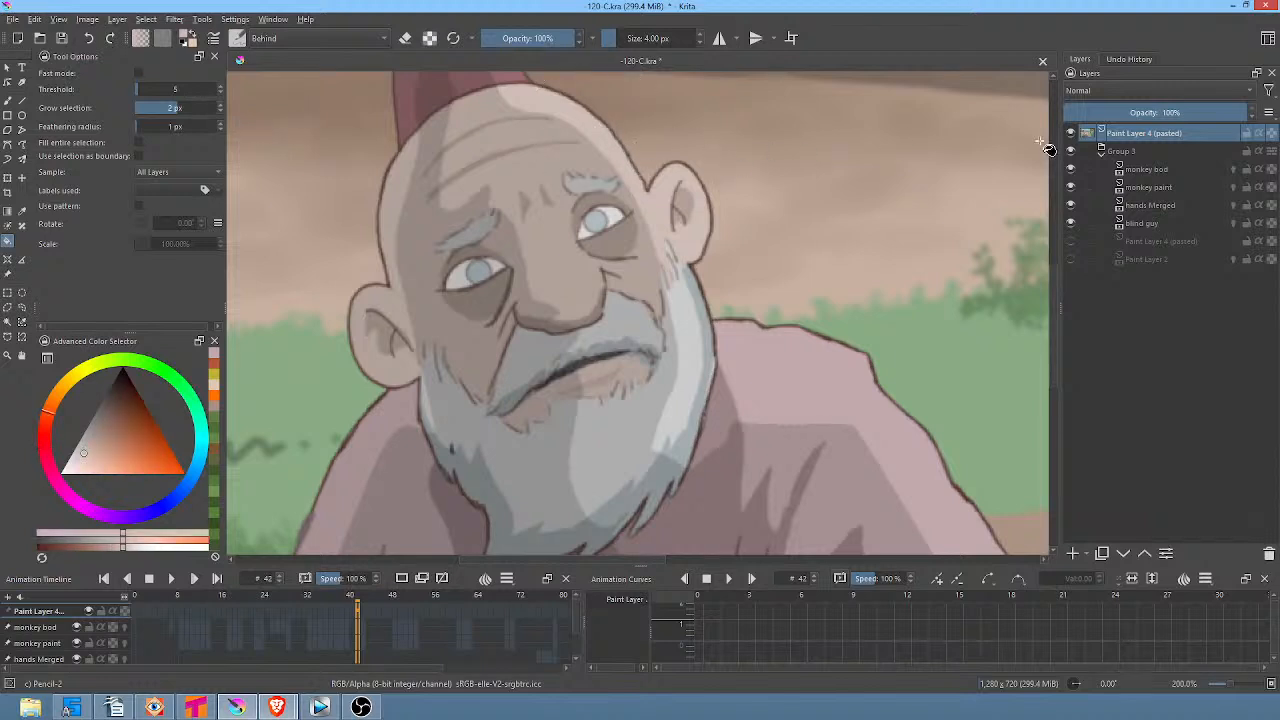
Fill the back of the old man's head and his ears with the sampled skin tone on frame 42 of the blind guy layer.
{"action": "left_click", "coordinate": [1145, 222]}
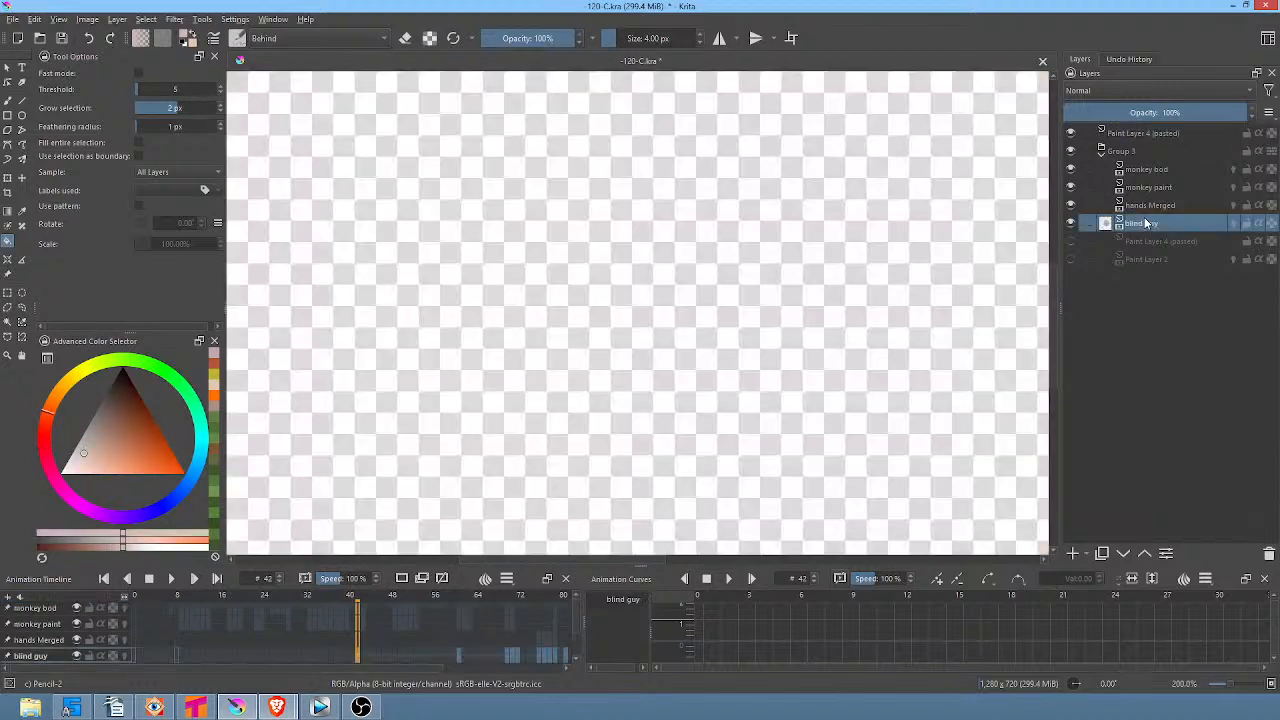
{"action": "scroll", "coordinate": [928, 254], "scroll_direction": "down", "scroll_amount": 2}
{"action": "left_click_drag", "start_coordinate": [922, 248], "coordinate": [872, 255]}
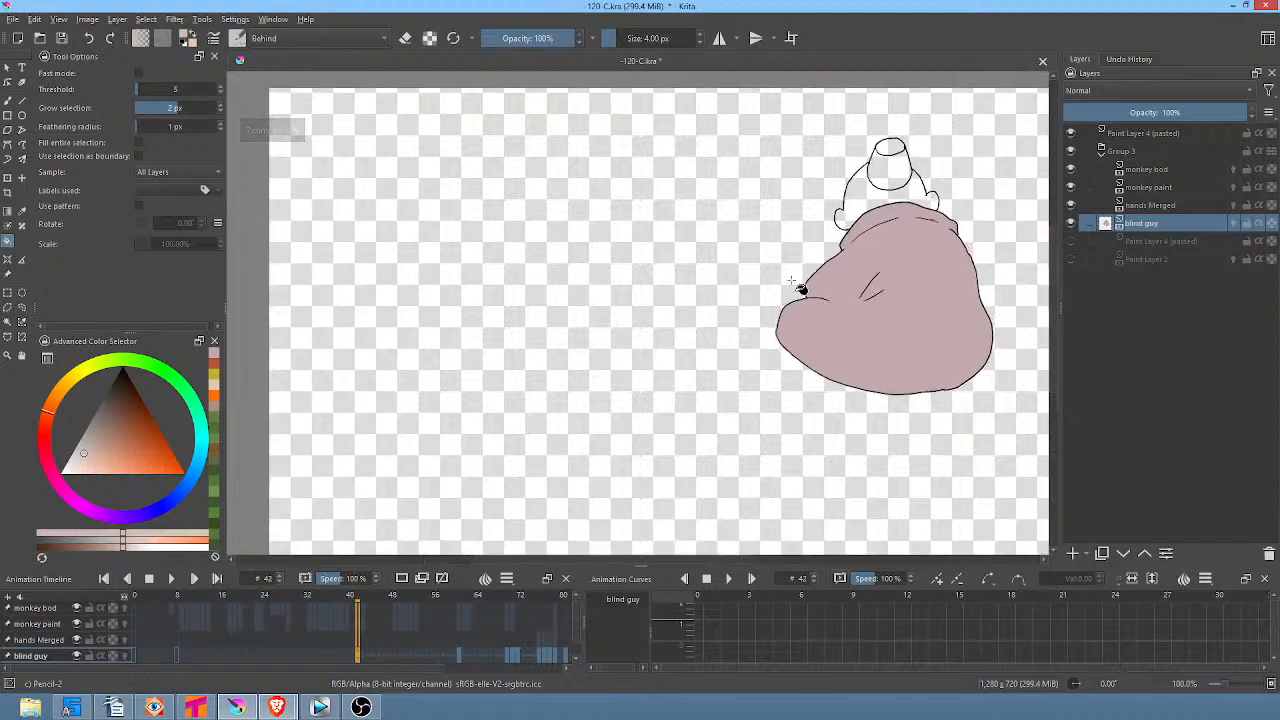
{"action": "scroll", "coordinate": [887, 227], "scroll_direction": "up", "scroll_amount": 3}
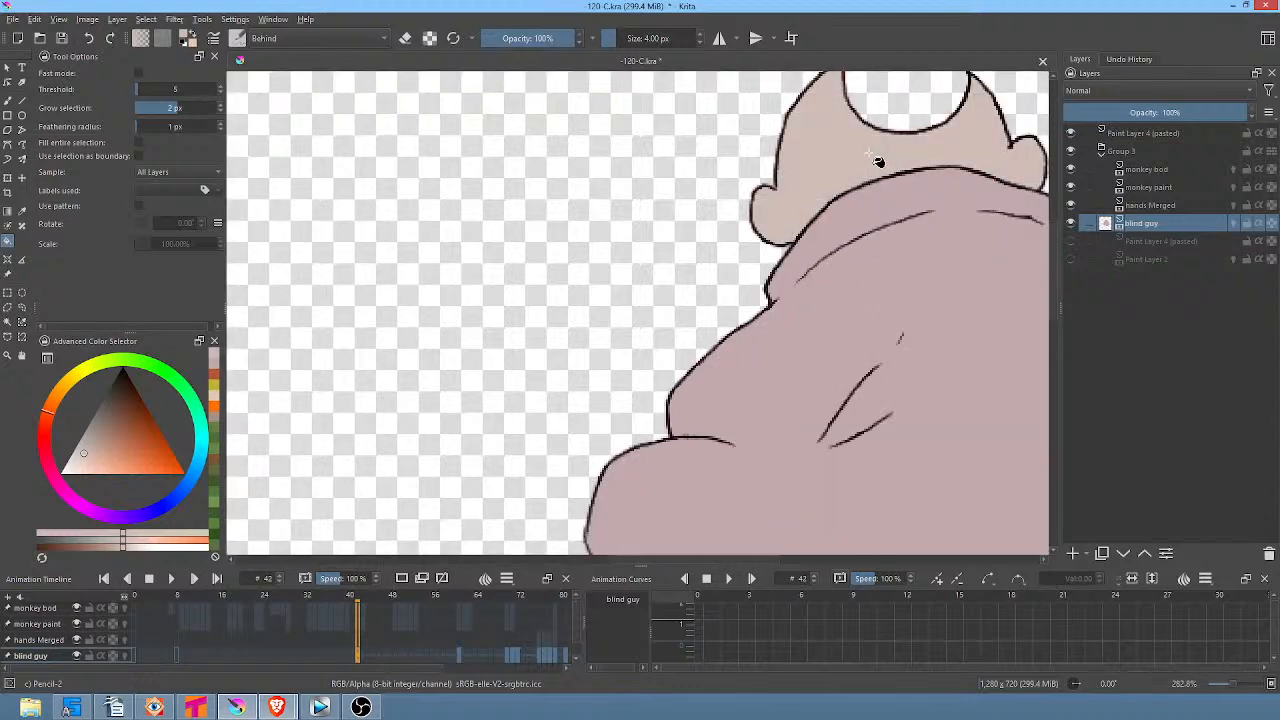
{"action": "scroll", "coordinate": [869, 154], "scroll_direction": "down", "scroll_amount": 1}
{"action": "left_click_drag", "start_coordinate": [892, 160], "coordinate": [760, 258]}
Examine the uncoloured face and beard outlines on frames 61 and 72, and recheck the head on frame 42.
{"action": "key", "text": "alt+Right"}
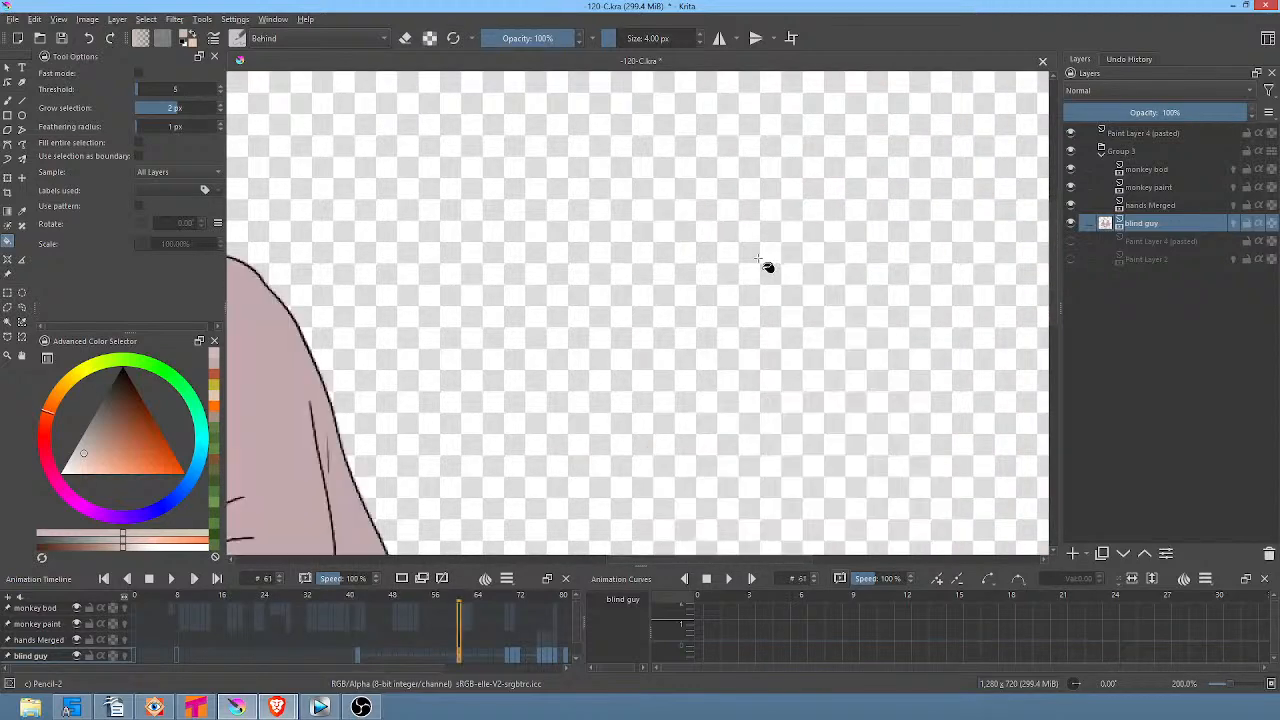
{"action": "left_click_drag", "start_coordinate": [431, 323], "coordinate": [724, 334]}
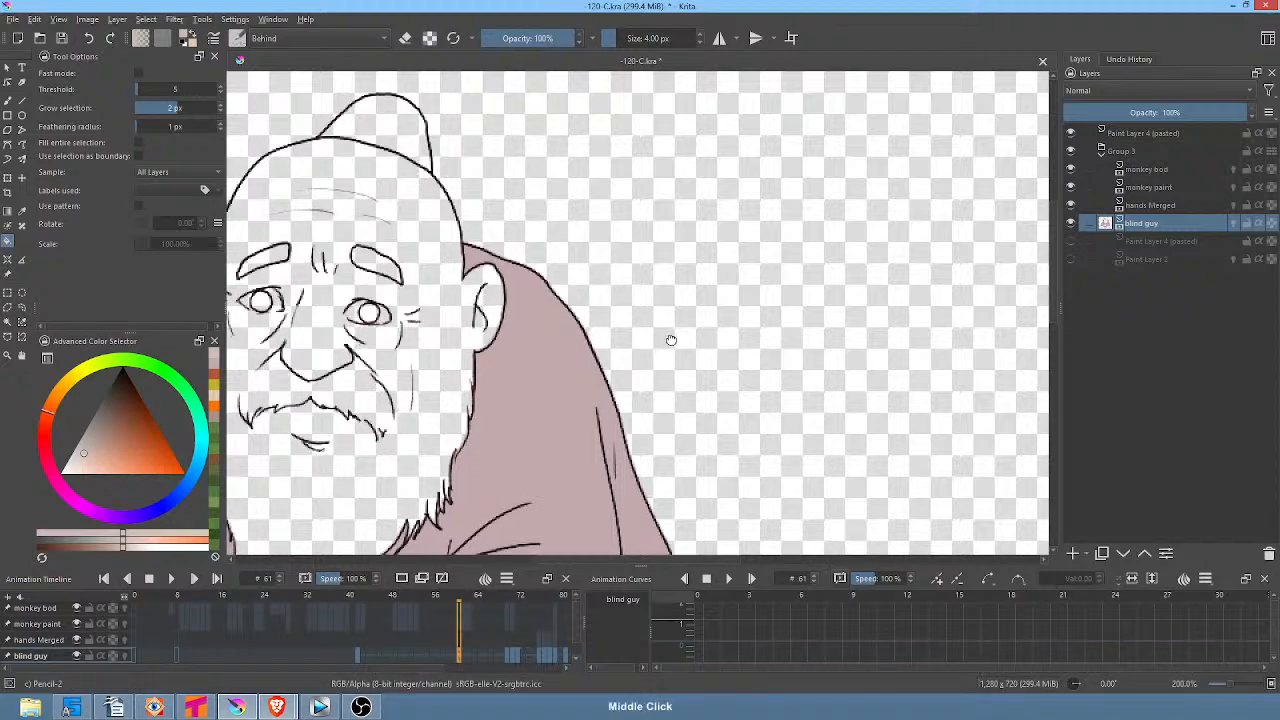
{"action": "left_click_drag", "start_coordinate": [669, 337], "coordinate": [871, 263]}
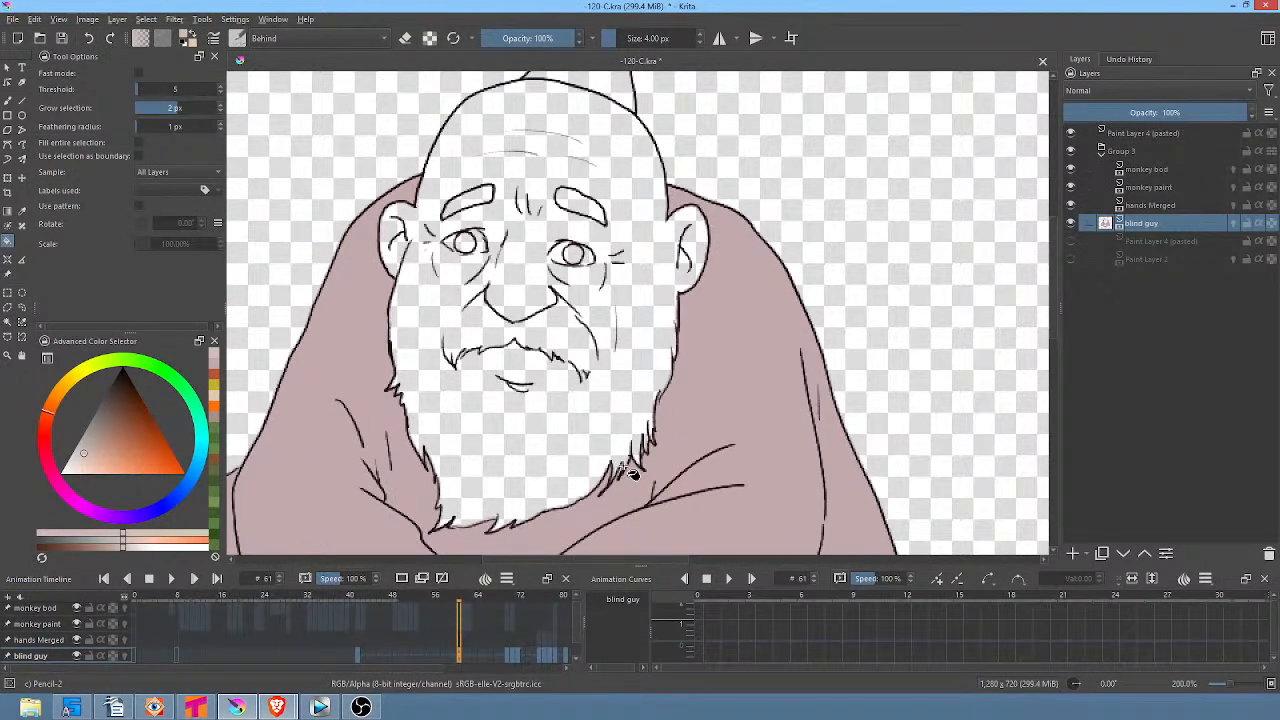
{"action": "mouse_move", "coordinate": [503, 600]}
{"action": "left_mouse_down"}
{"action": "mouse_move", "coordinate": [530, 600]}
{"action": "mouse_move", "coordinate": [518, 601]}
{"action": "left_mouse_up"}
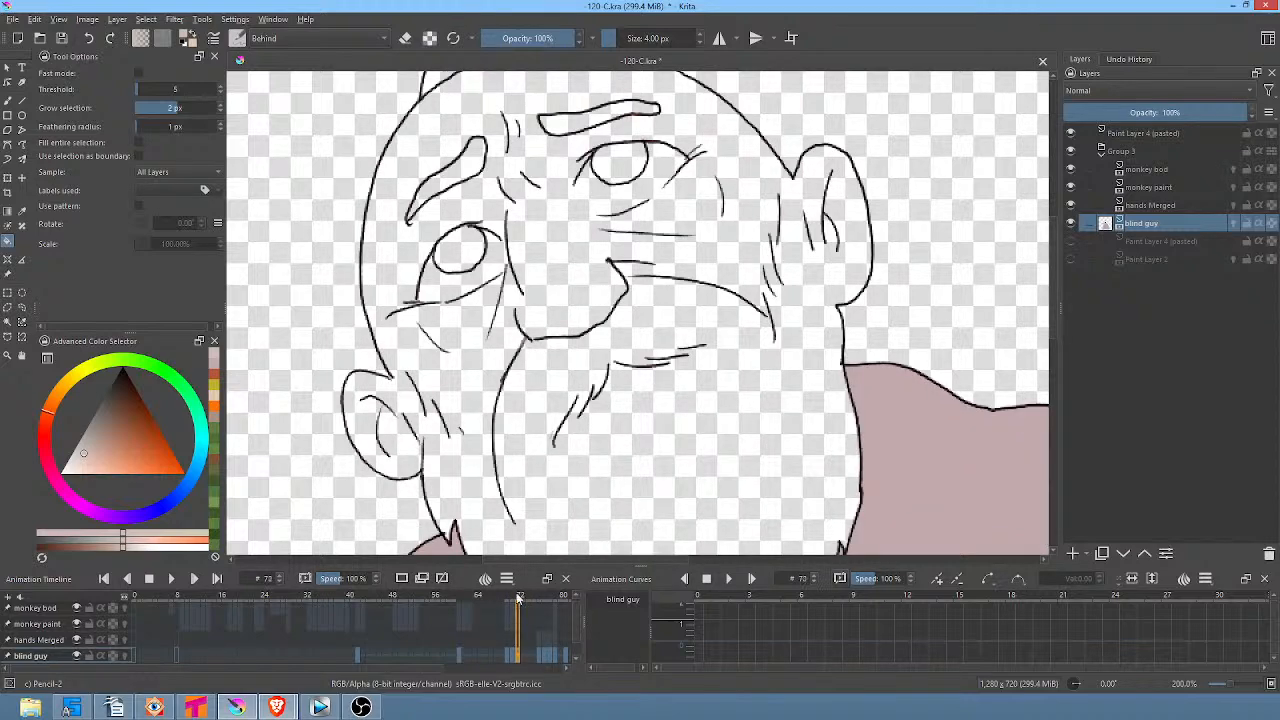
{"action": "left_click_drag", "start_coordinate": [726, 423], "coordinate": [746, 343]}
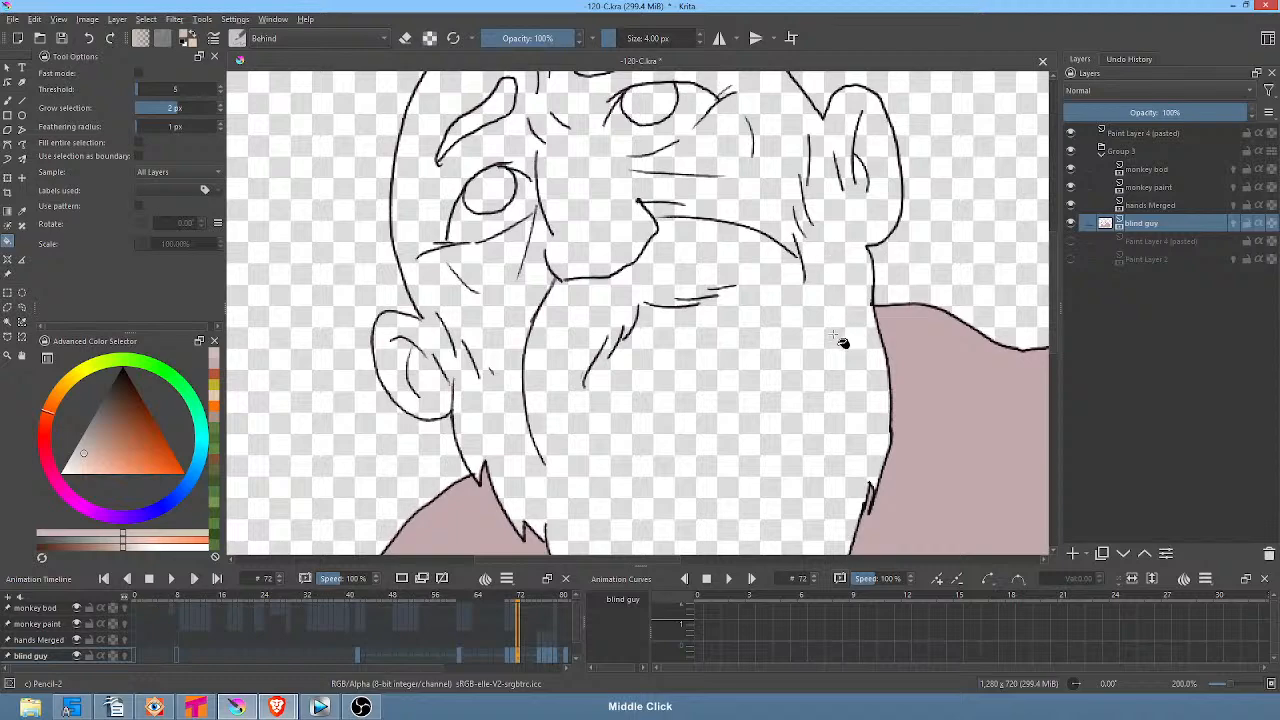
{"action": "mouse_move", "coordinate": [820, 368]}
{"action": "left_mouse_down"}
{"action": "mouse_move", "coordinate": [792, 406]}
{"action": "mouse_move", "coordinate": [798, 379]}
{"action": "mouse_move", "coordinate": [836, 345]}
{"action": "mouse_move", "coordinate": [818, 358]}
{"action": "left_mouse_up"}
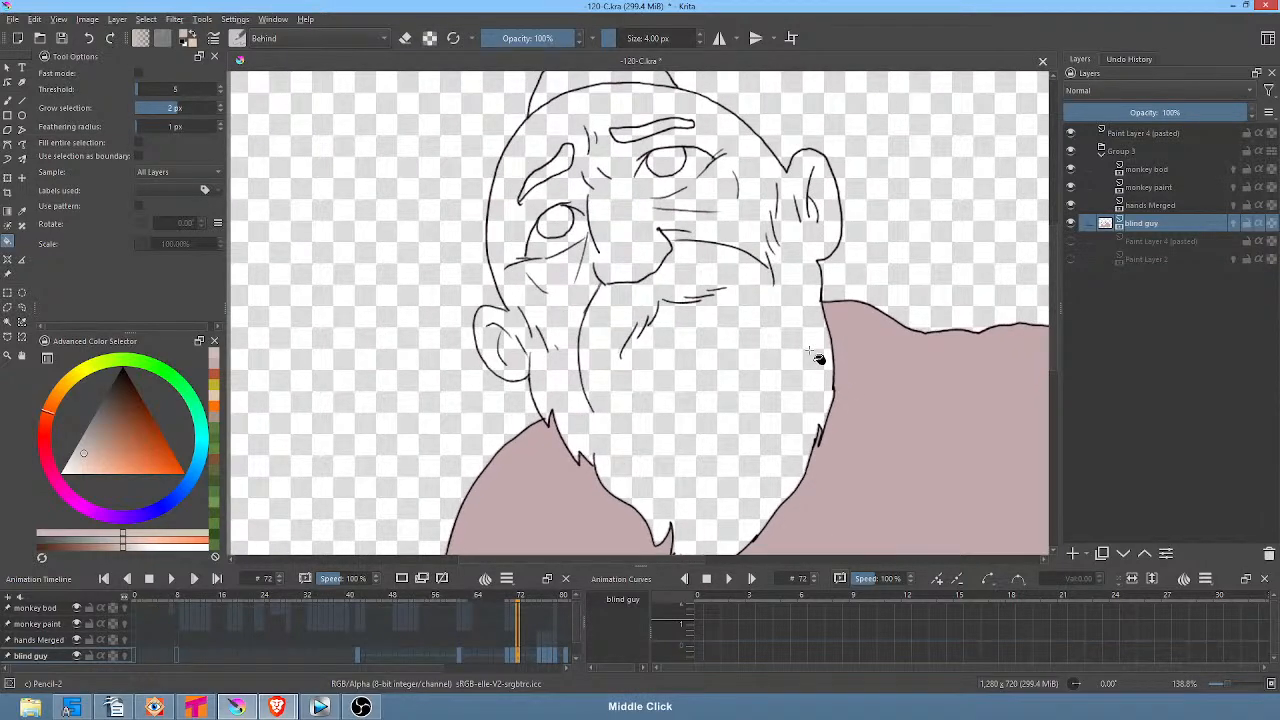
{"action": "key", "text": "1"}
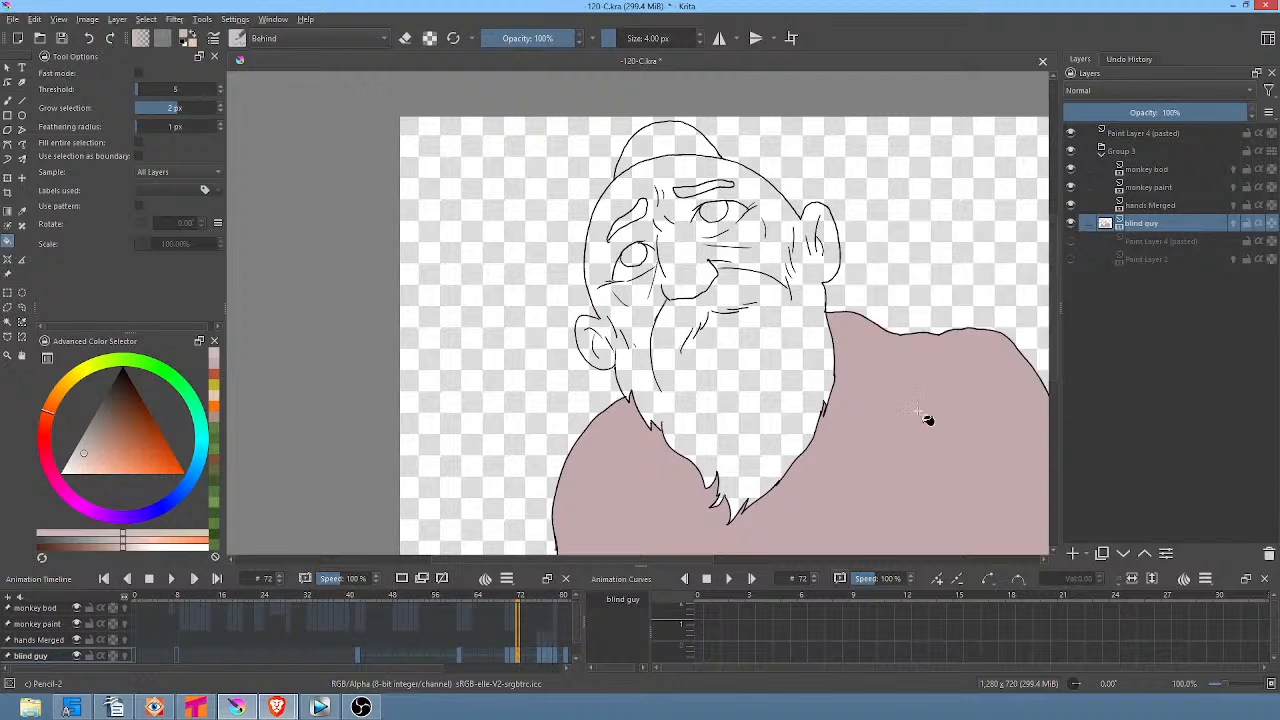
{"action": "left_click", "coordinate": [361, 656]}
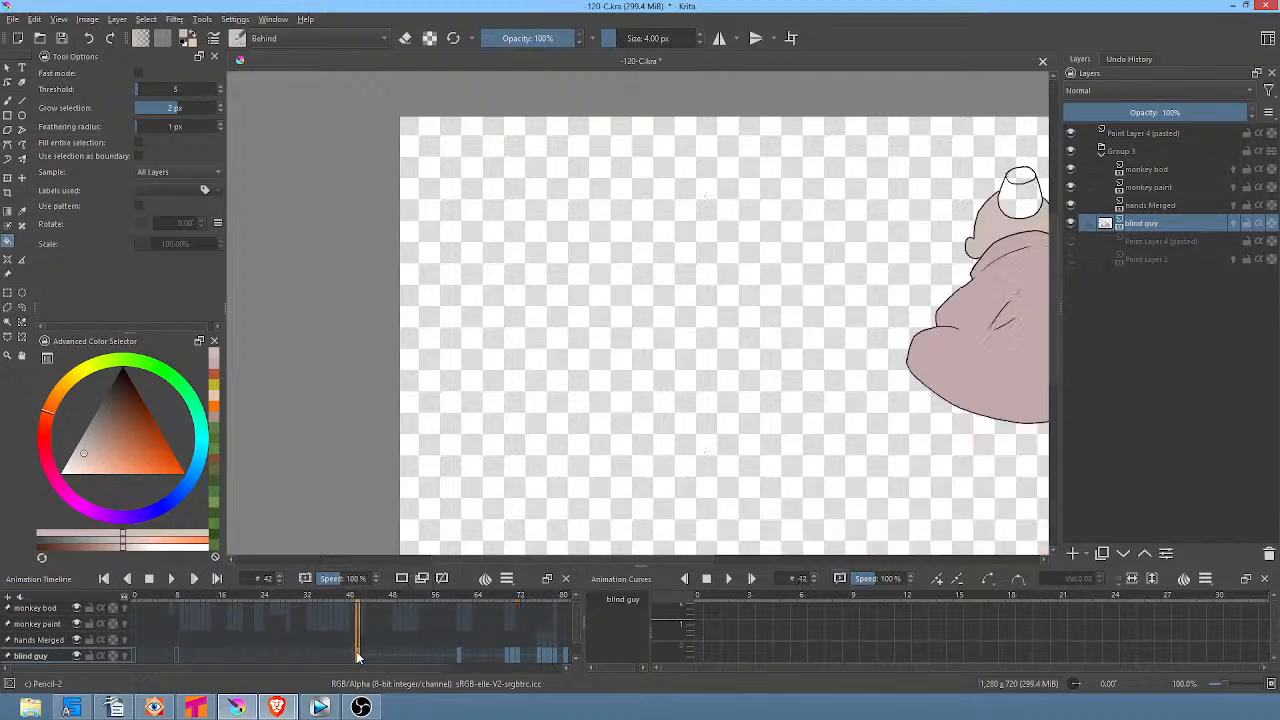
{"action": "left_click_drag", "start_coordinate": [952, 235], "coordinate": [745, 277]}
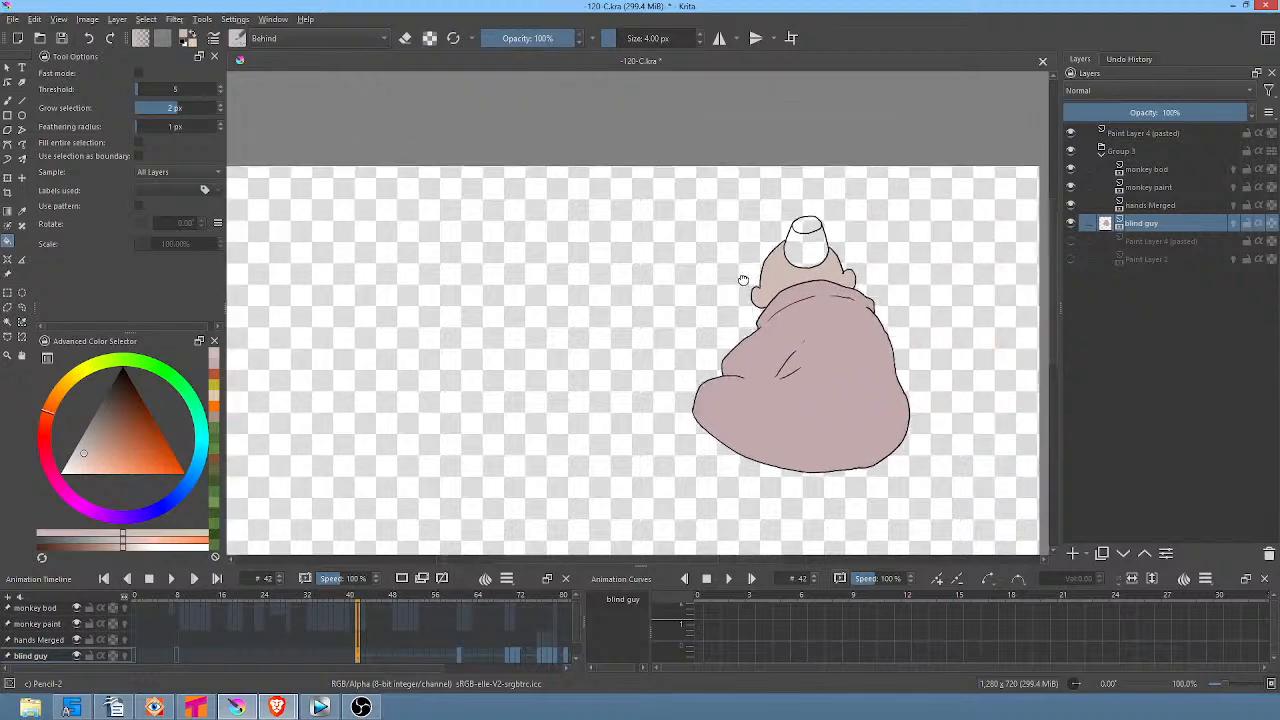
Fill the old man's feet and hand with the skin tone on frame 61.
{"action": "key", "text": "Up"}
{"action": "left_click_drag", "start_coordinate": [612, 281], "coordinate": [827, 269]}
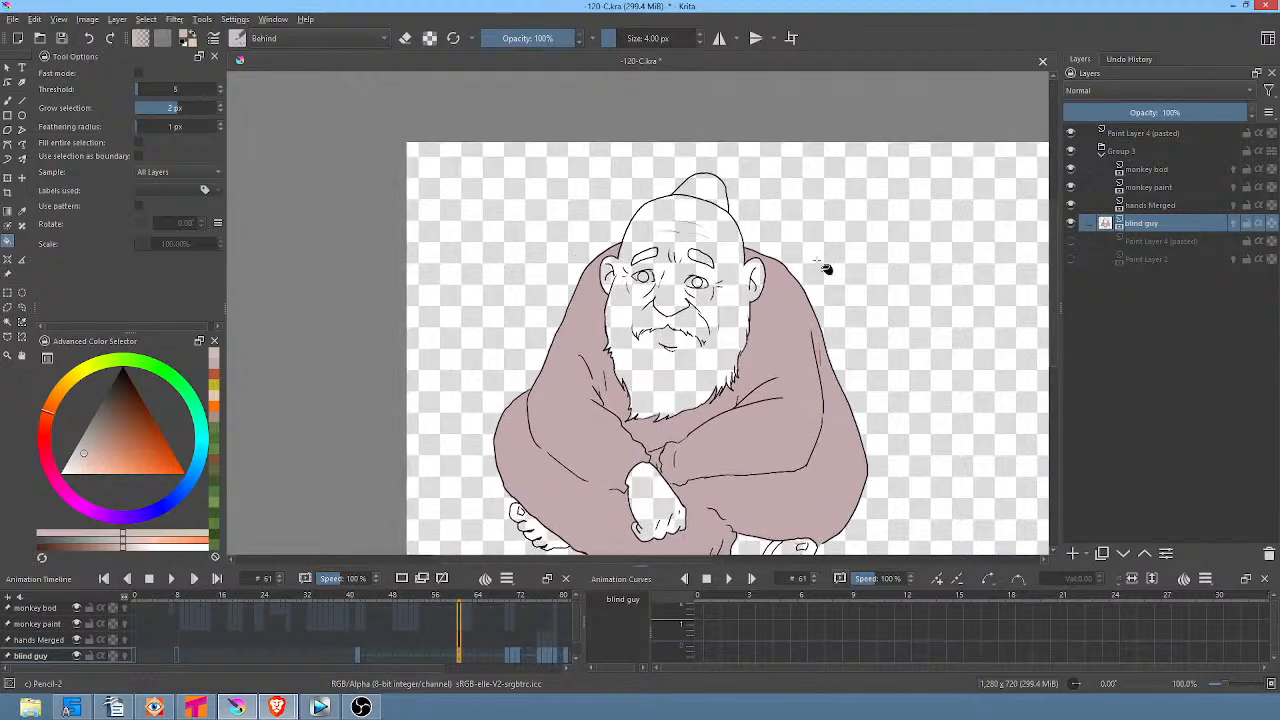
{"action": "left_click_drag", "start_coordinate": [851, 397], "coordinate": [862, 286]}
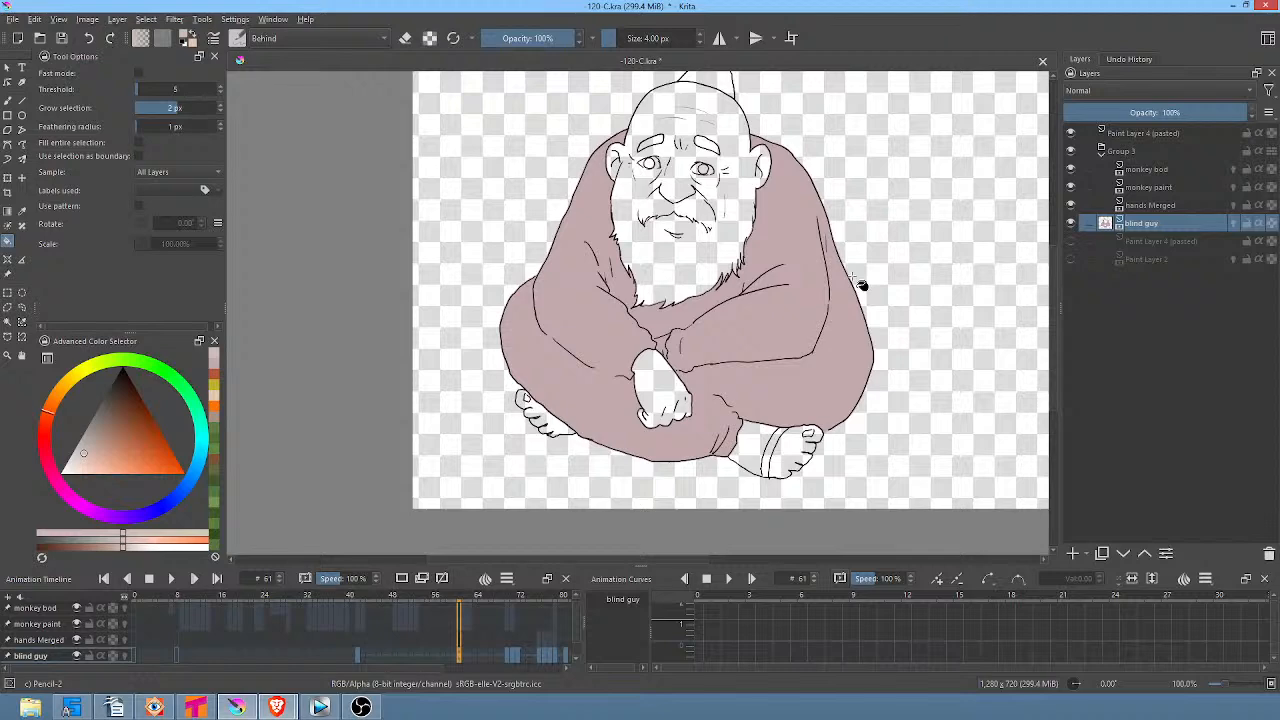
{"action": "left_click", "coordinate": [815, 428]}
{"action": "left_click", "coordinate": [763, 455]}
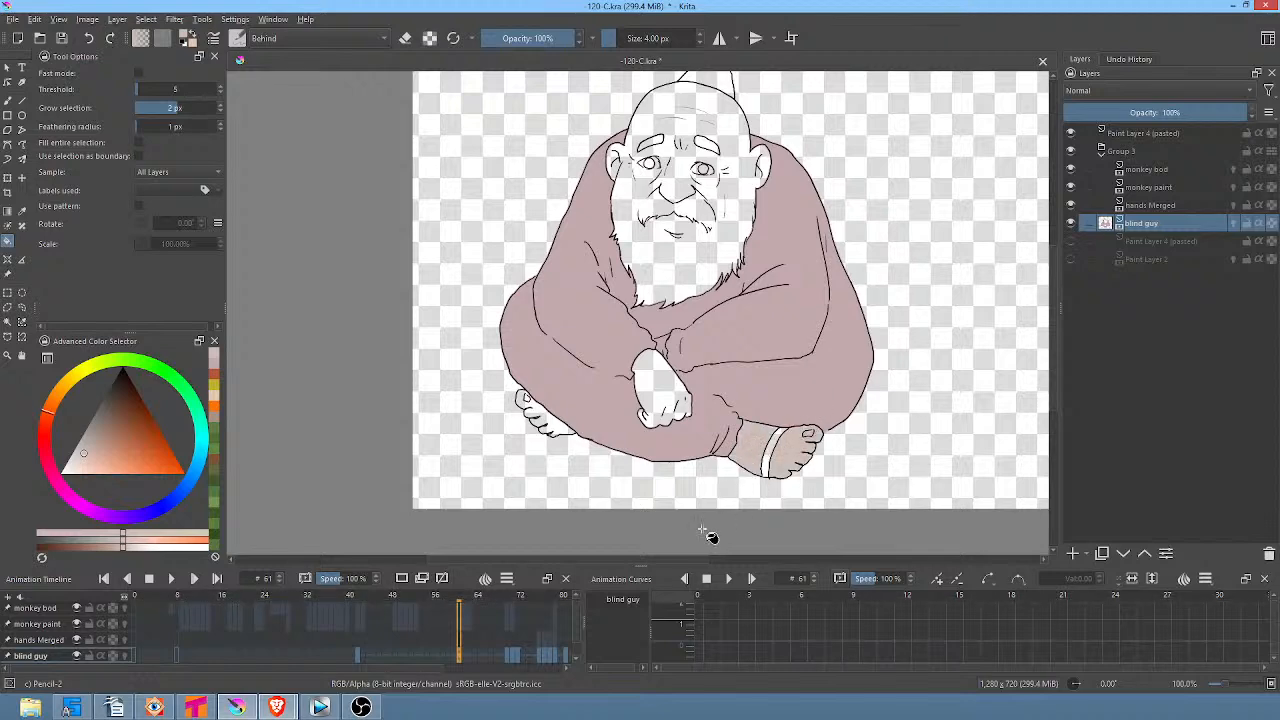
{"action": "left_click", "coordinate": [552, 424]}
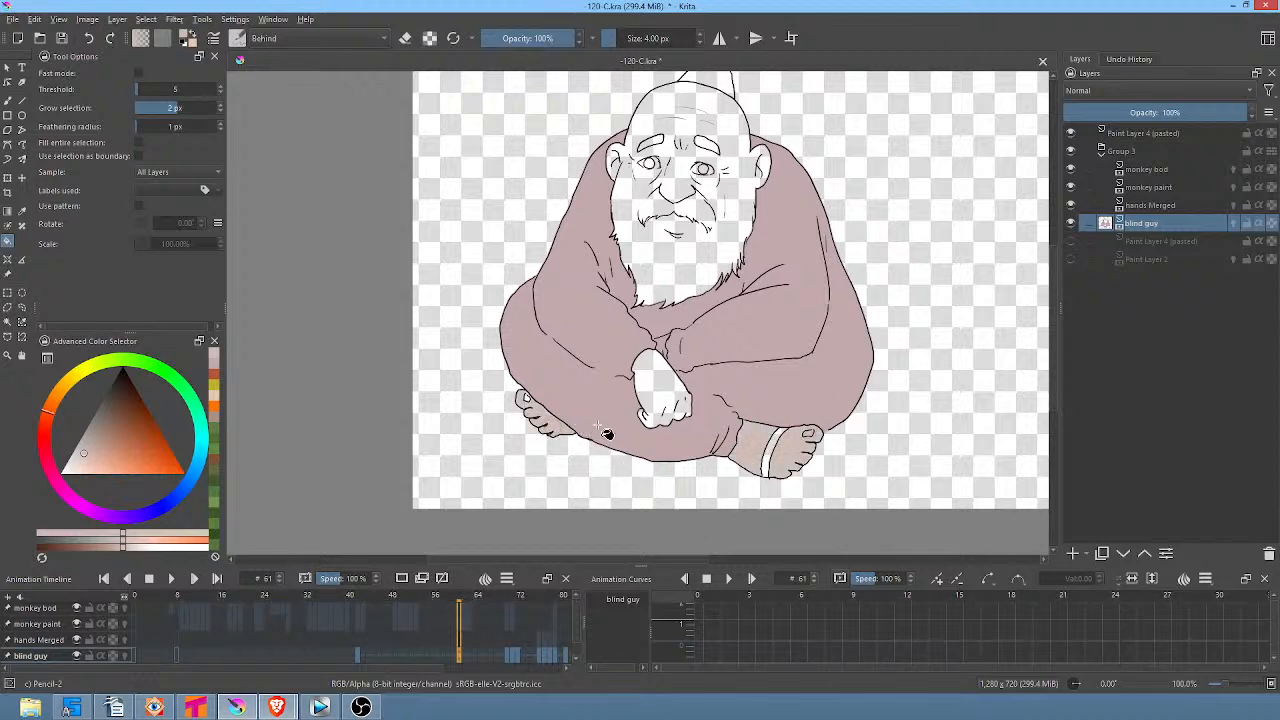
{"action": "left_click", "coordinate": [661, 383]}
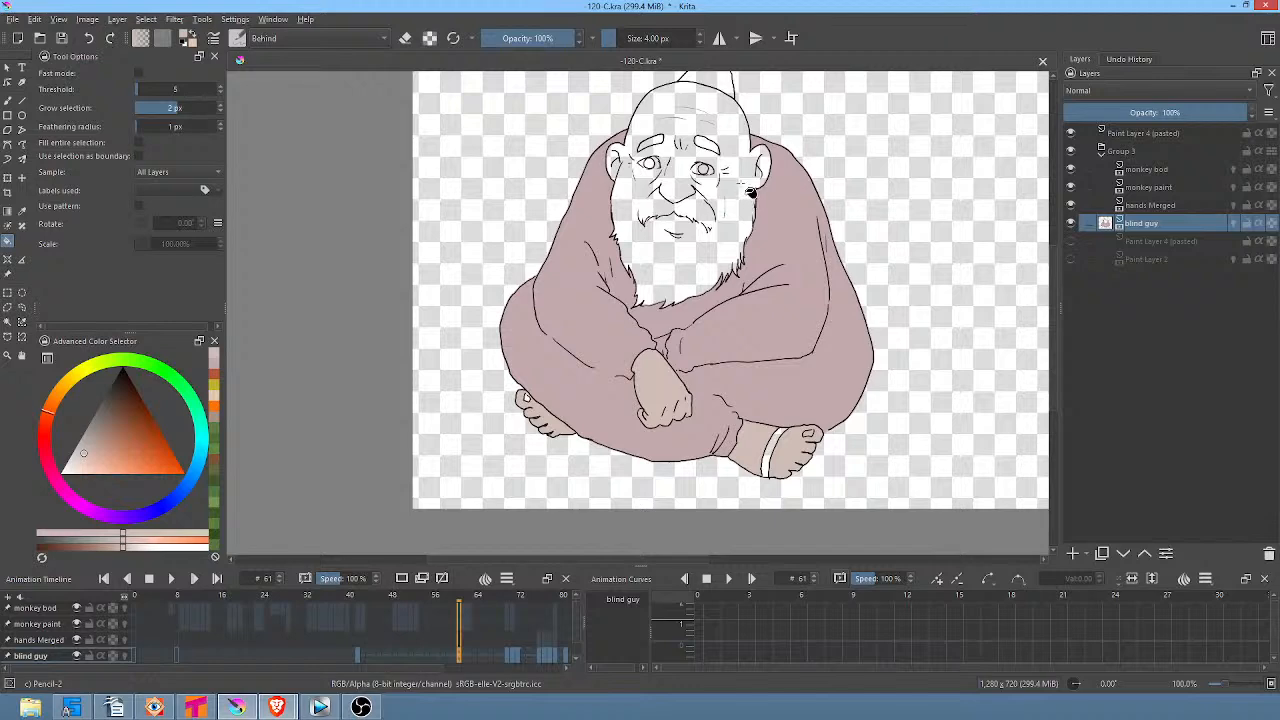
Brush skin-tone boundaries between both cheeks and the beard on frame 61, and fill the face and ears with the skin tone.
{"action": "key", "text": "b"}
{"action": "mouse_move", "coordinate": [739, 226]}
{"action": "left_mouse_down"}
{"action": "mouse_move", "coordinate": [809, 284]}
{"action": "mouse_move", "coordinate": [846, 250]}
{"action": "left_mouse_up"}
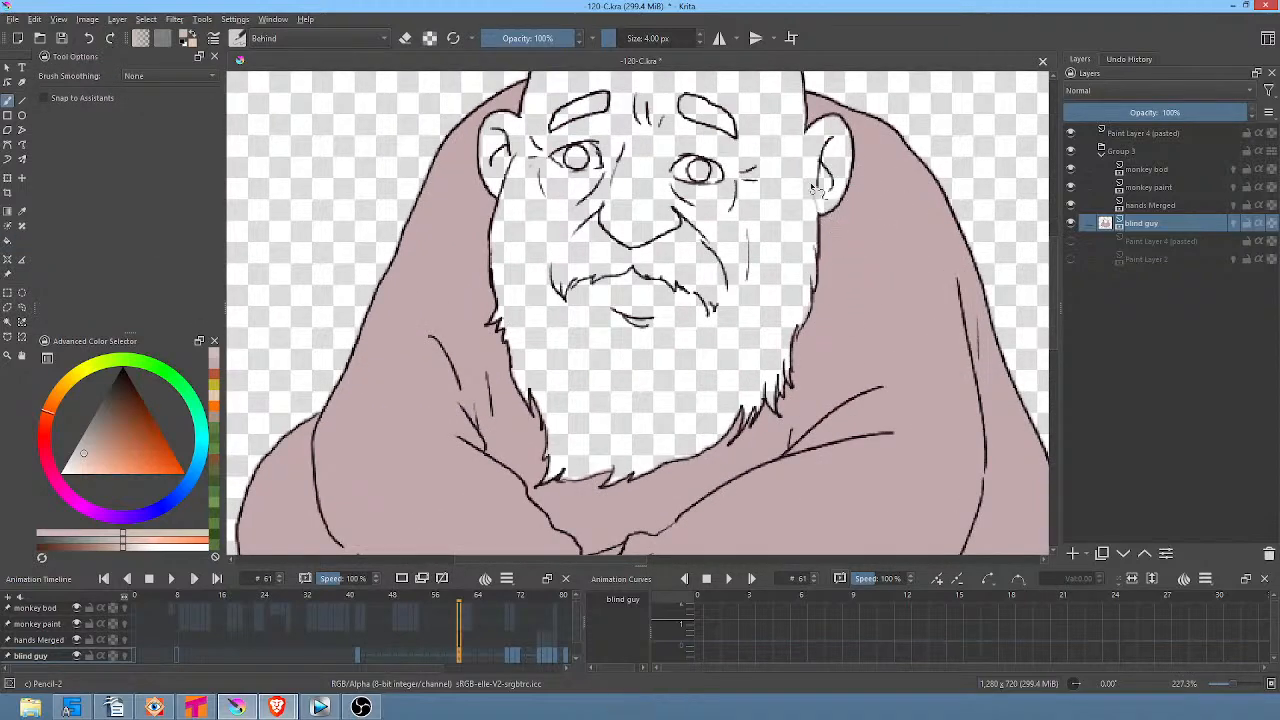
{"action": "mouse_move", "coordinate": [806, 170]}
{"action": "left_mouse_down"}
{"action": "mouse_move", "coordinate": [755, 300]}
{"action": "mouse_move", "coordinate": [733, 290]}
{"action": "left_mouse_up"}
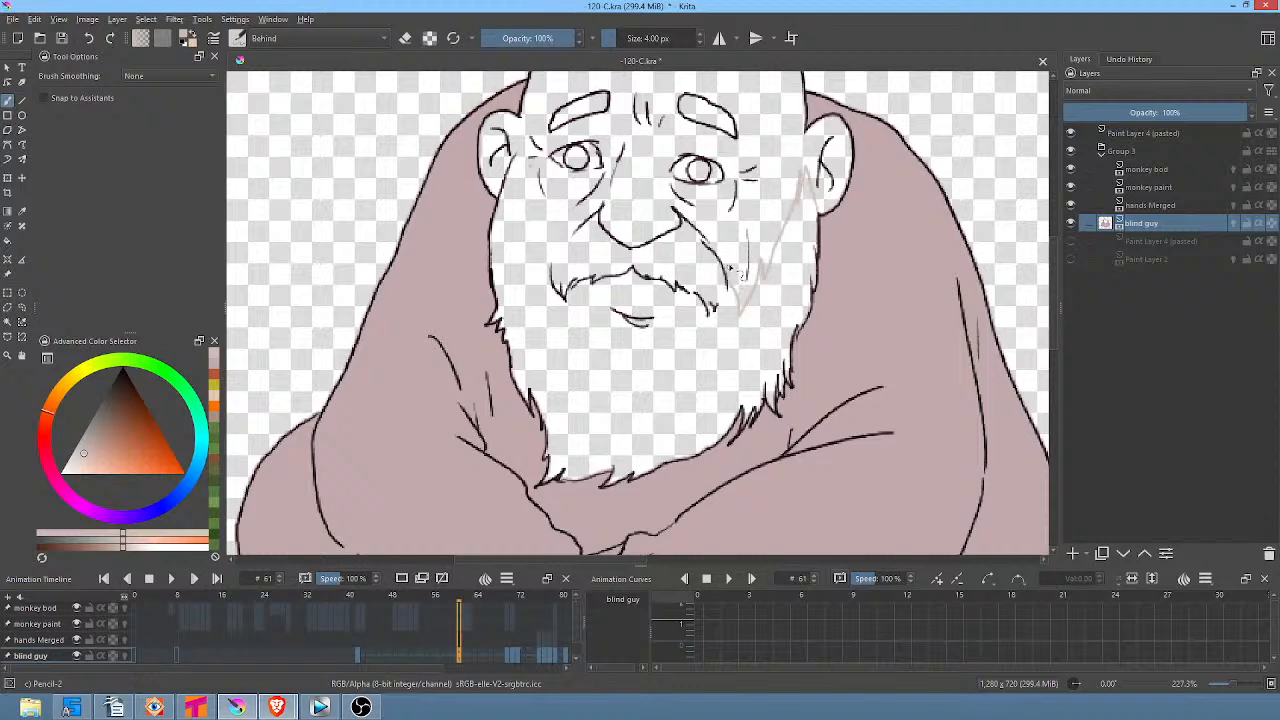
{"action": "mouse_move", "coordinate": [598, 217]}
{"action": "left_mouse_down"}
{"action": "mouse_move", "coordinate": [547, 258]}
{"action": "mouse_move", "coordinate": [535, 290]}
{"action": "mouse_move", "coordinate": [512, 167]}
{"action": "left_mouse_up"}
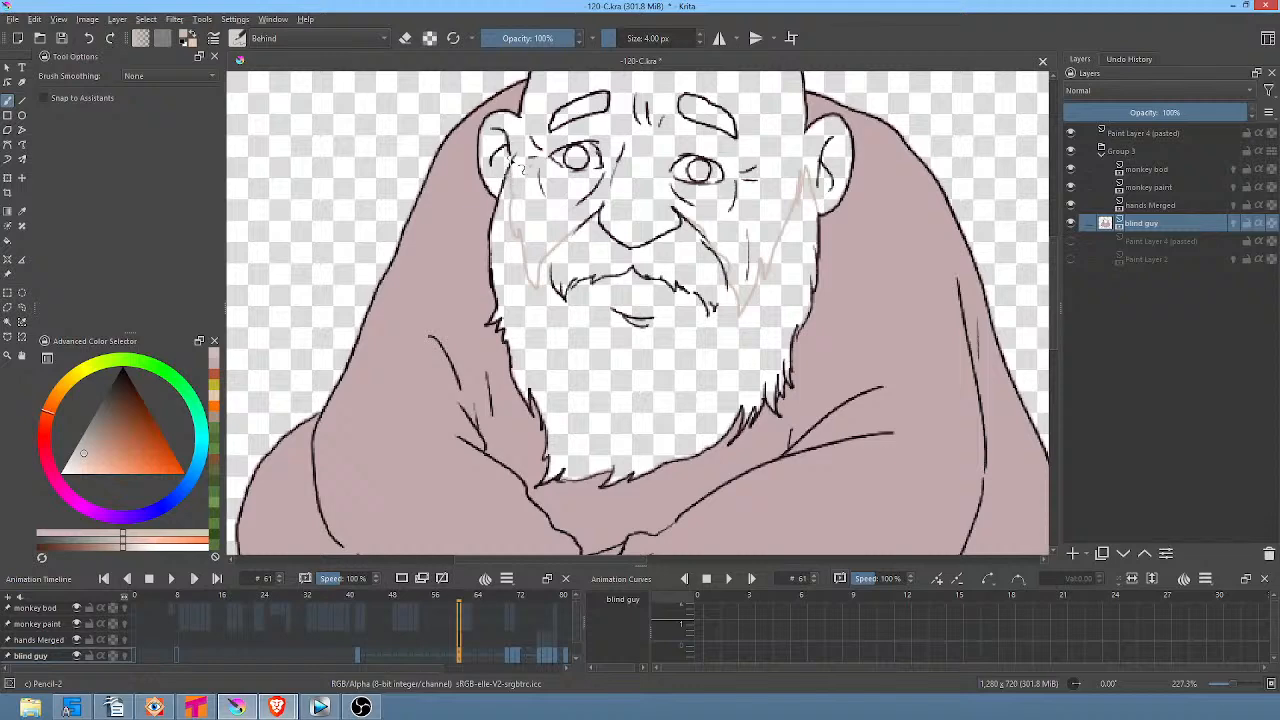
{"action": "left_click_drag", "start_coordinate": [797, 308], "coordinate": [829, 409]}
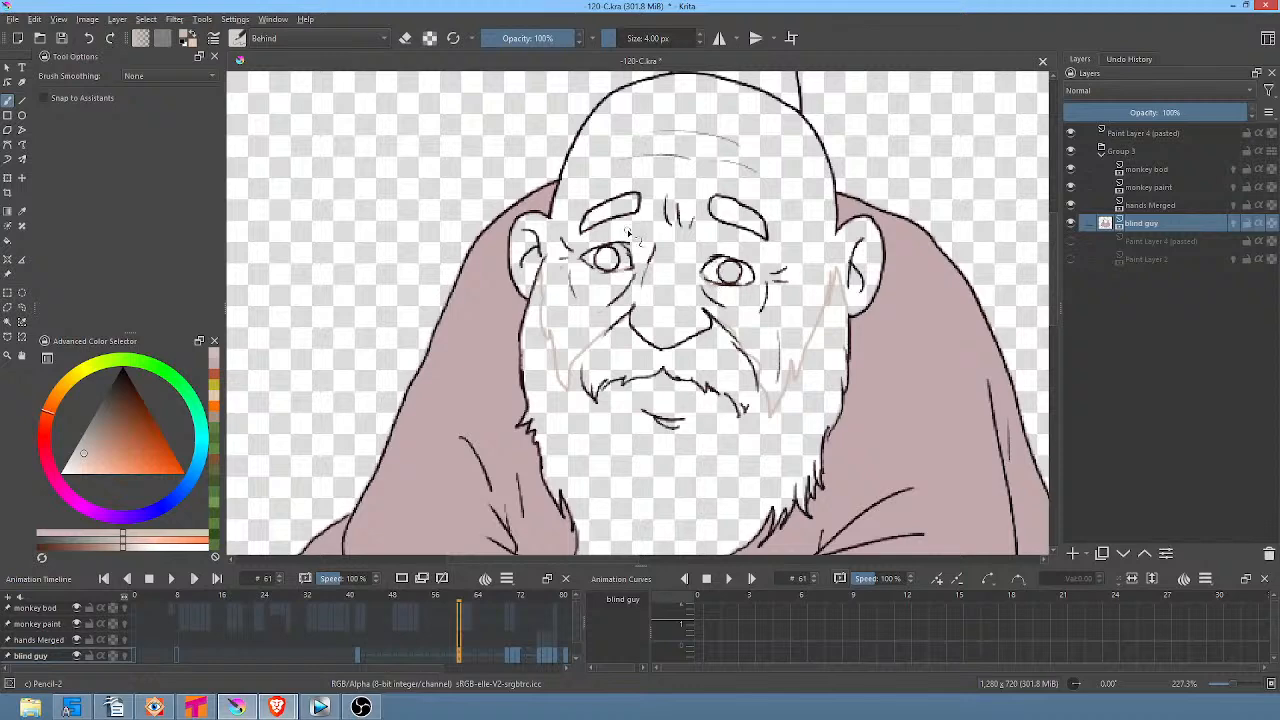
{"action": "key", "text": "f"}
{"action": "left_click", "coordinate": [803, 180]}
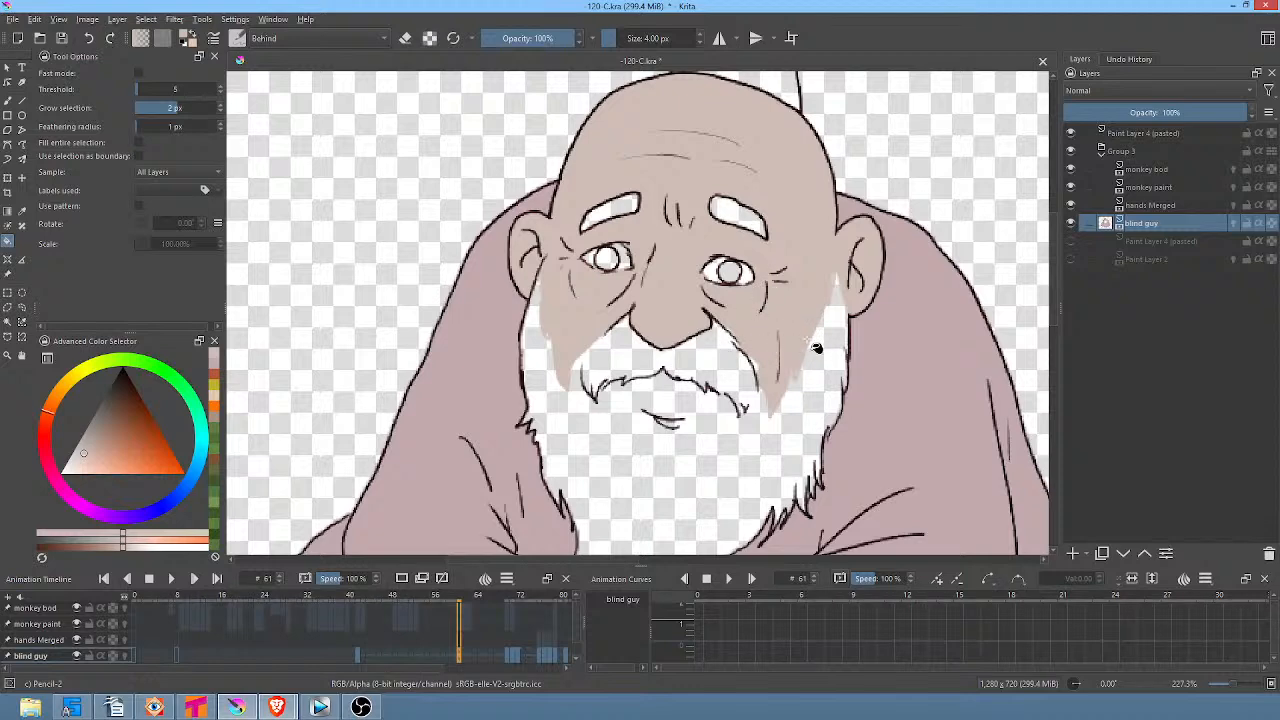
On frame 70, brush skin-tone boundary lines along the sideburn, down the neck to the robe and beside the moustache.
{"action": "key", "text": "."}
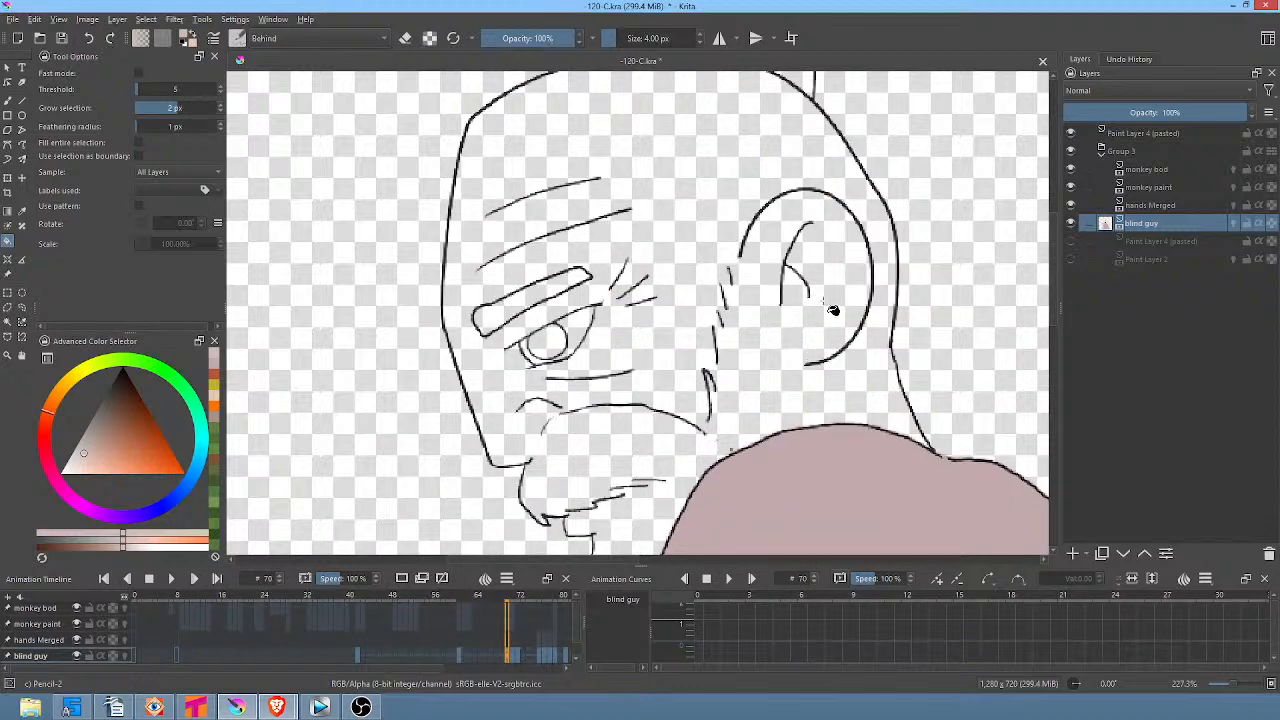
{"action": "mouse_move", "coordinate": [826, 306]}
{"action": "left_mouse_down"}
{"action": "mouse_move", "coordinate": [874, 286]}
{"action": "mouse_move", "coordinate": [872, 300]}
{"action": "left_mouse_up"}
{"action": "key", "text": "b"}
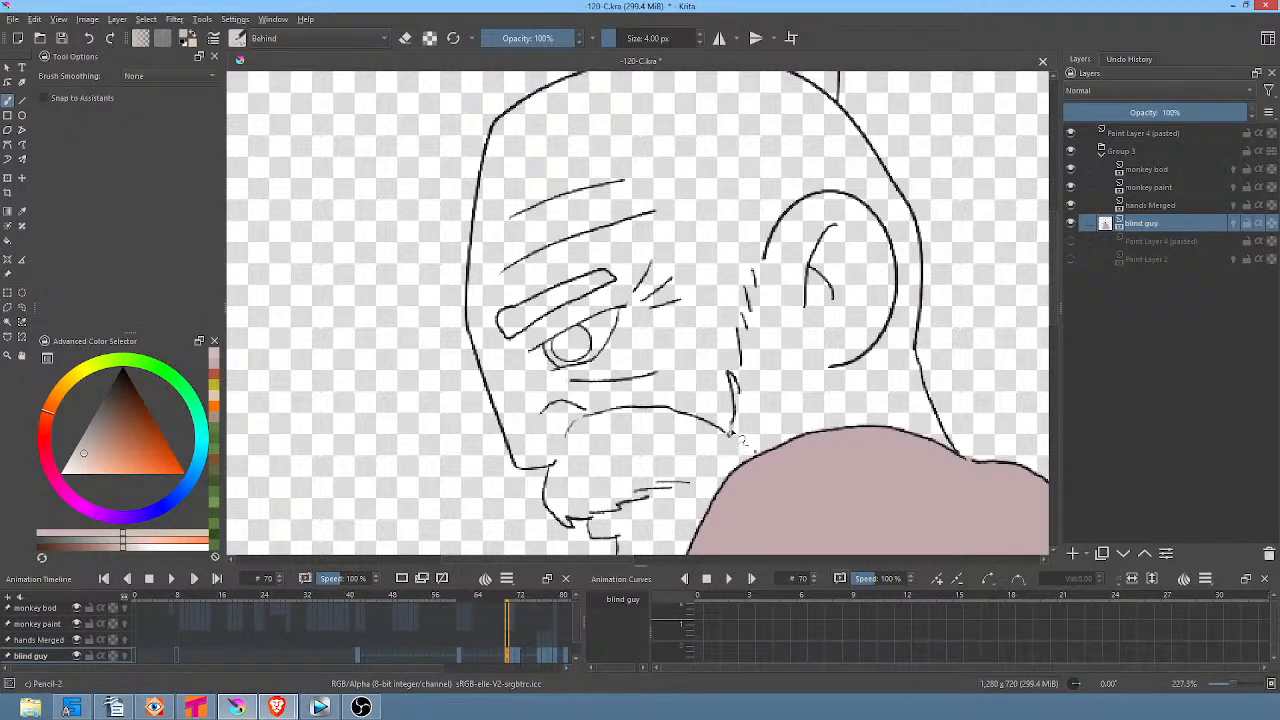
{"action": "mouse_move", "coordinate": [740, 391]}
{"action": "left_mouse_down"}
{"action": "mouse_move", "coordinate": [748, 305]}
{"action": "mouse_move", "coordinate": [767, 257]}
{"action": "mouse_move", "coordinate": [815, 415]}
{"action": "mouse_move", "coordinate": [824, 507]}
{"action": "mouse_move", "coordinate": [789, 333]}
{"action": "left_mouse_up"}
{"action": "left_click_drag", "start_coordinate": [809, 428], "coordinate": [770, 265]}
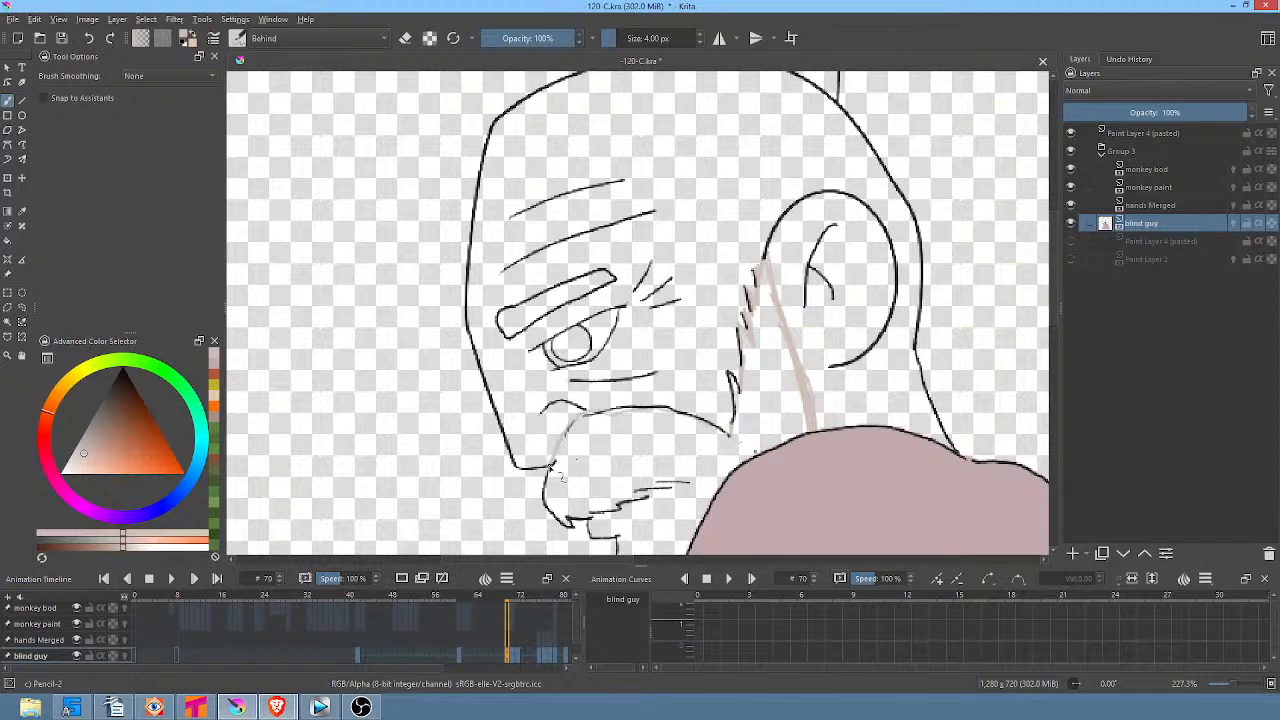
{"action": "left_click_drag", "start_coordinate": [616, 509], "coordinate": [726, 476]}
{"action": "key", "text": "ctrl+z"}
Close the outline gap at the eye's outer corner on frame 70 and fill the head, ear and neck with the skin tone.
{"action": "mouse_move", "coordinate": [765, 398]}
{"action": "left_mouse_down"}
{"action": "mouse_move", "coordinate": [786, 336]}
{"action": "mouse_move", "coordinate": [778, 377]}
{"action": "mouse_move", "coordinate": [812, 414]}
{"action": "left_mouse_up"}
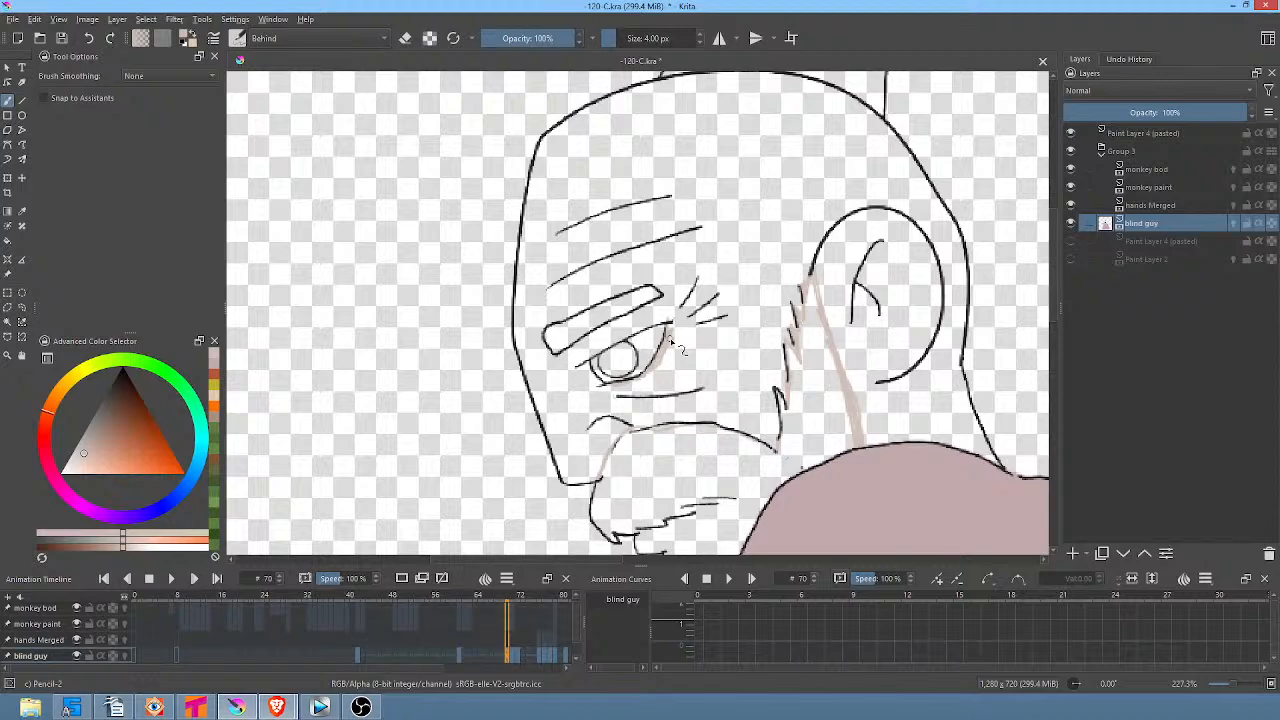
{"action": "left_click_drag", "start_coordinate": [681, 310], "coordinate": [671, 333]}
{"action": "mouse_move", "coordinate": [838, 334]}
{"action": "left_mouse_down"}
{"action": "mouse_move", "coordinate": [844, 360]}
{"action": "mouse_move", "coordinate": [829, 322]}
{"action": "left_mouse_up"}
{"action": "key", "text": "f"}
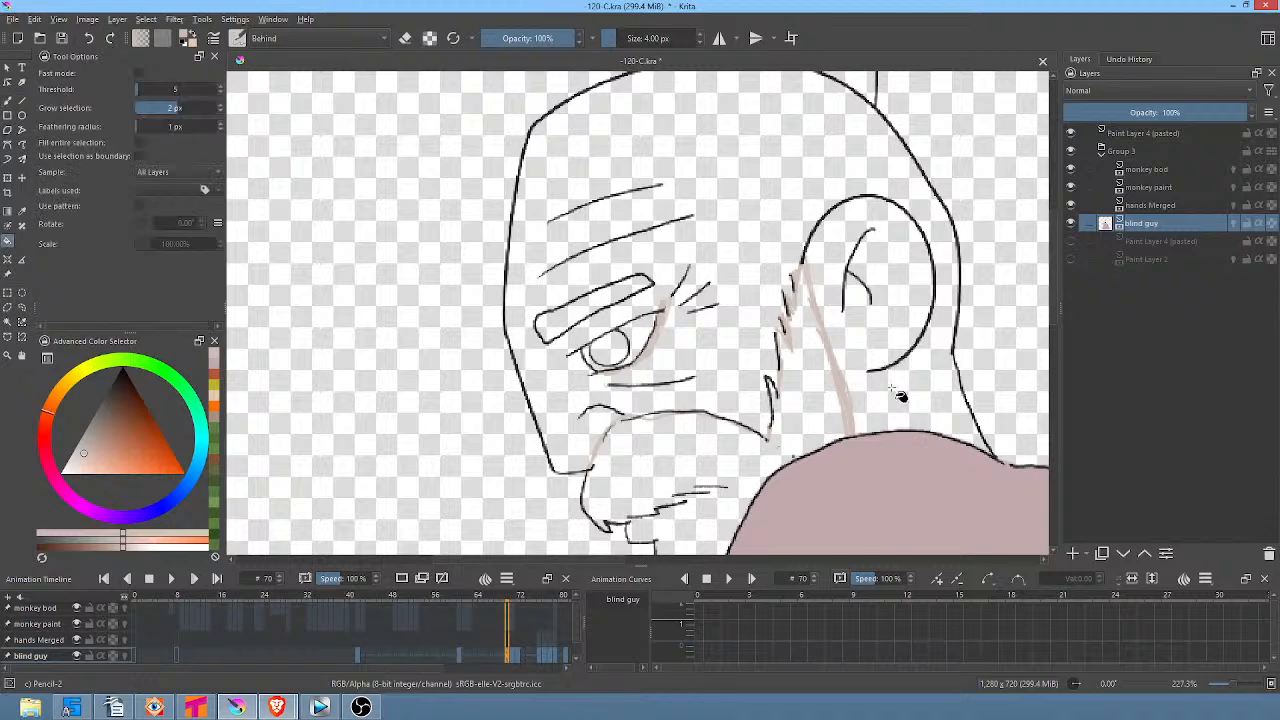
{"action": "left_click", "coordinate": [903, 398]}
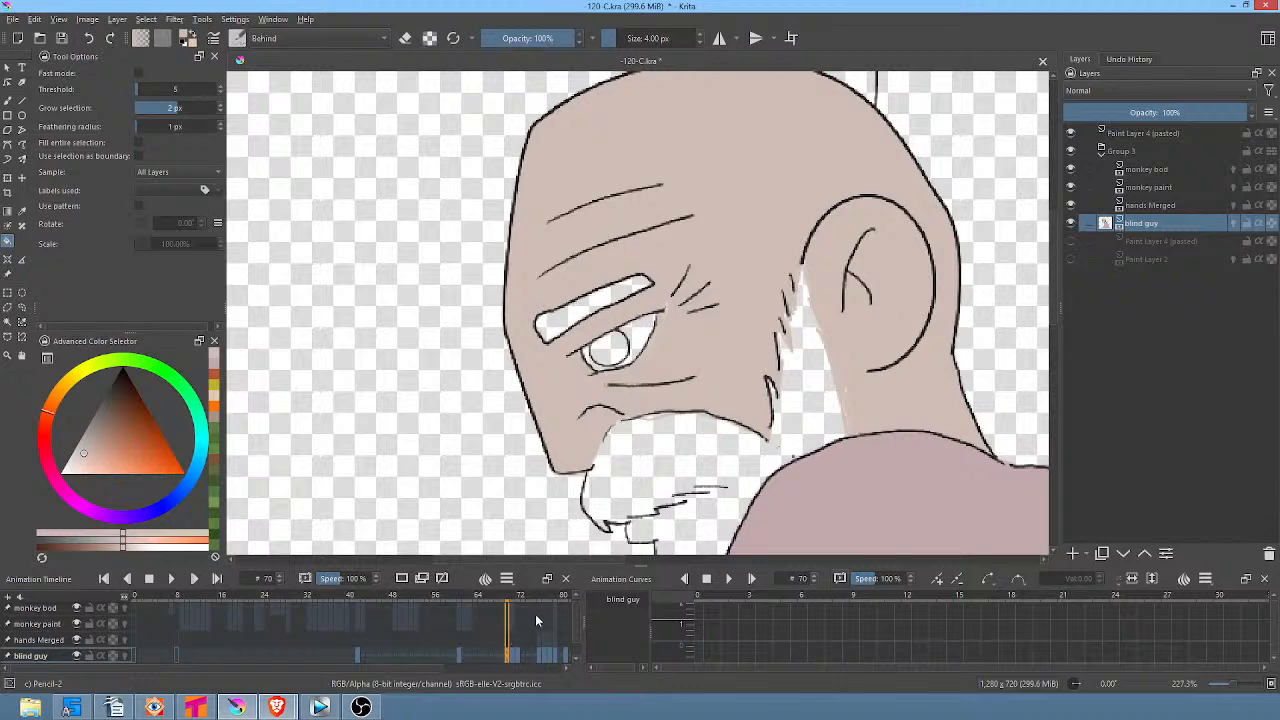
On frame 71, brush skin-tone boundary lines below the ear, down the sideburn and along the moustache.
{"action": "mouse_move", "coordinate": [529, 617]}
{"action": "left_mouse_down"}
{"action": "mouse_move", "coordinate": [417, 597]}
{"action": "mouse_move", "coordinate": [449, 601]}
{"action": "left_mouse_up"}
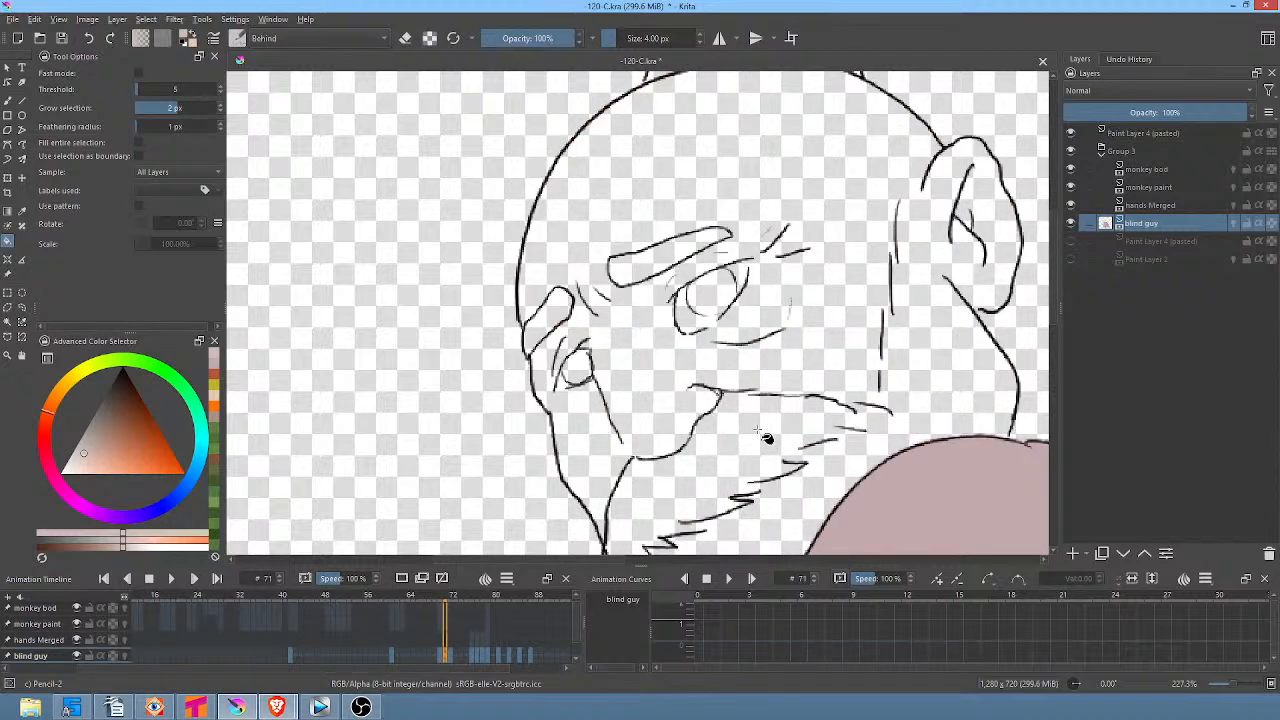
{"action": "key", "text": "b"}
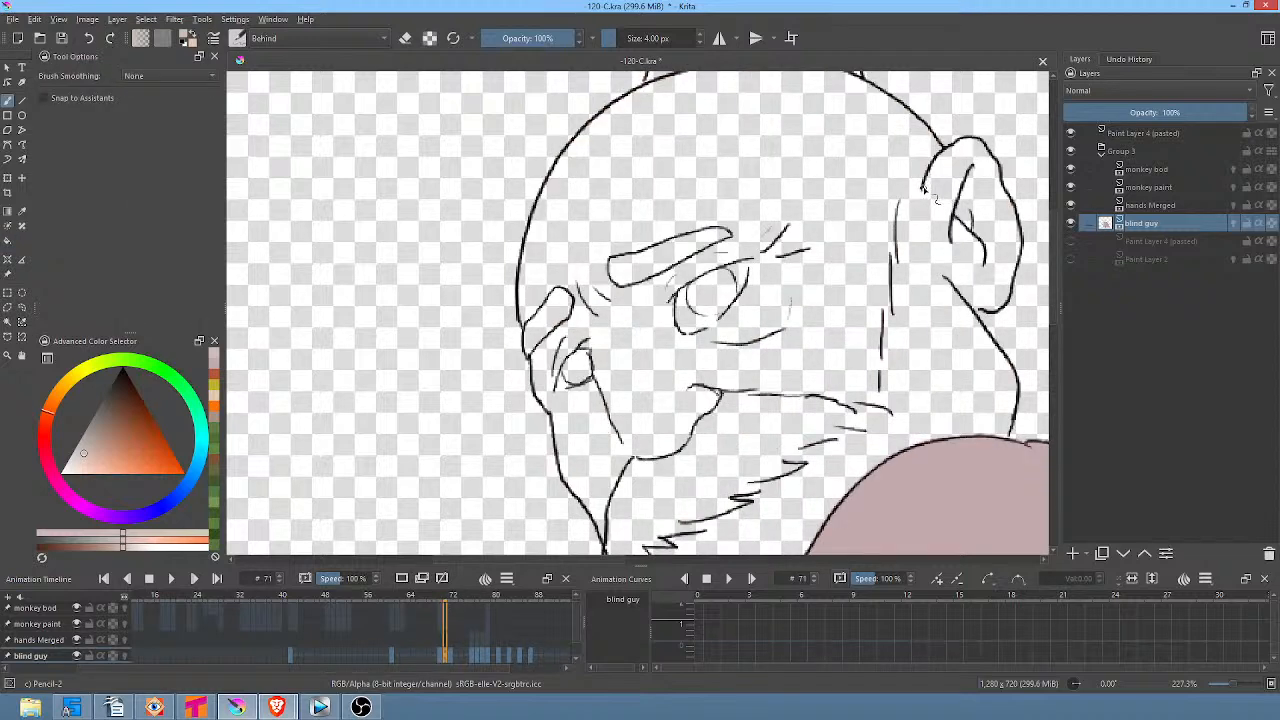
{"action": "left_click_drag", "start_coordinate": [923, 196], "coordinate": [955, 288]}
{"action": "left_click_drag", "start_coordinate": [904, 188], "coordinate": [900, 260]}
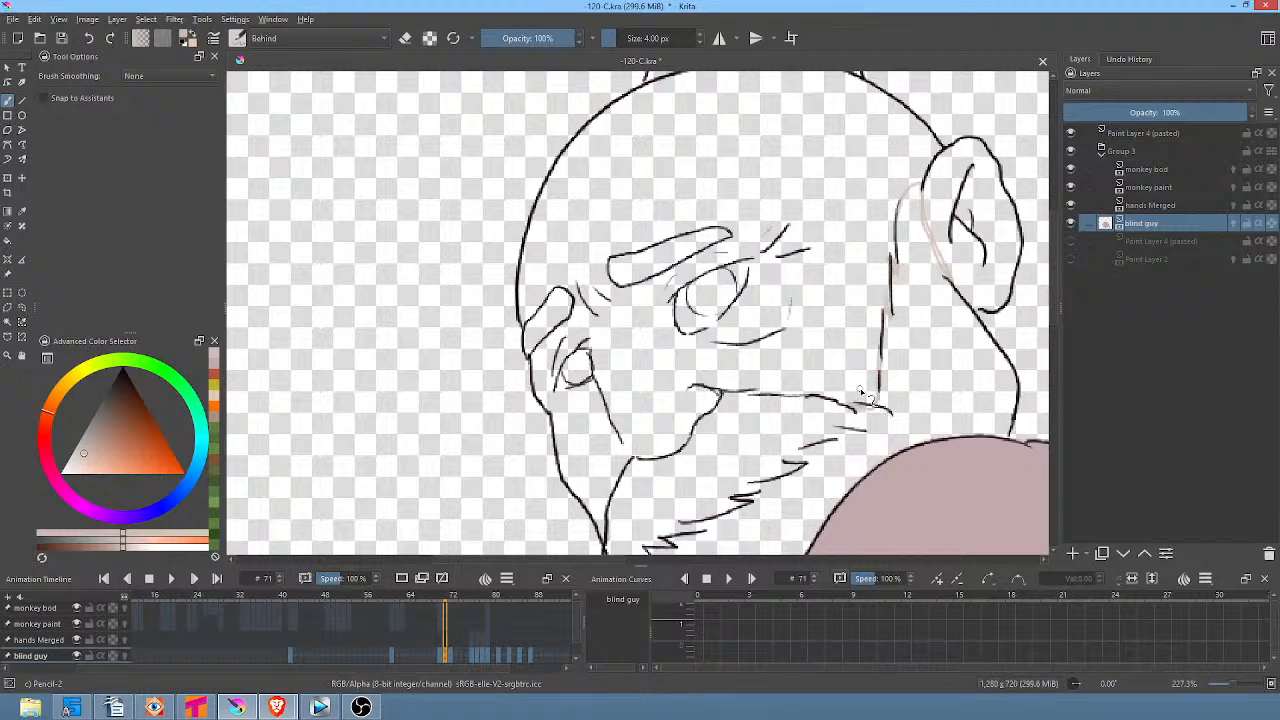
{"action": "left_click_drag", "start_coordinate": [860, 390], "coordinate": [749, 391]}
{"action": "left_click_drag", "start_coordinate": [882, 287], "coordinate": [938, 168]}
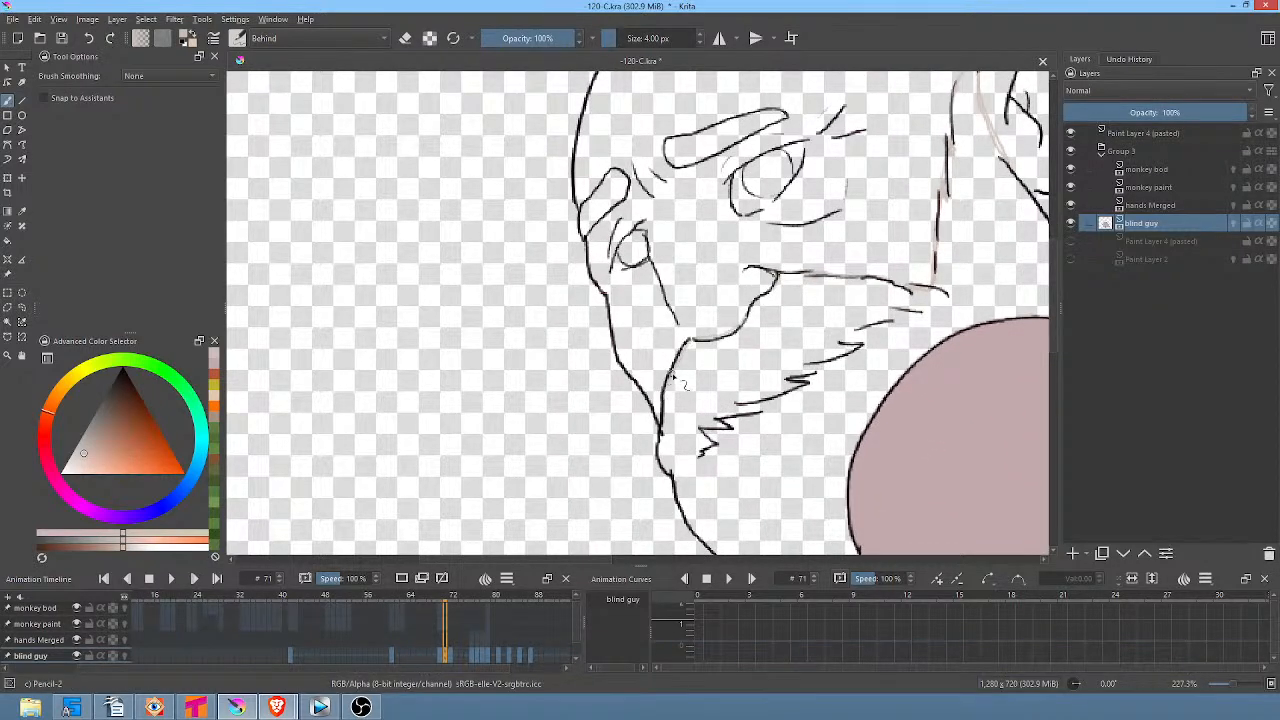
{"action": "left_click_drag", "start_coordinate": [854, 265], "coordinate": [826, 378]}
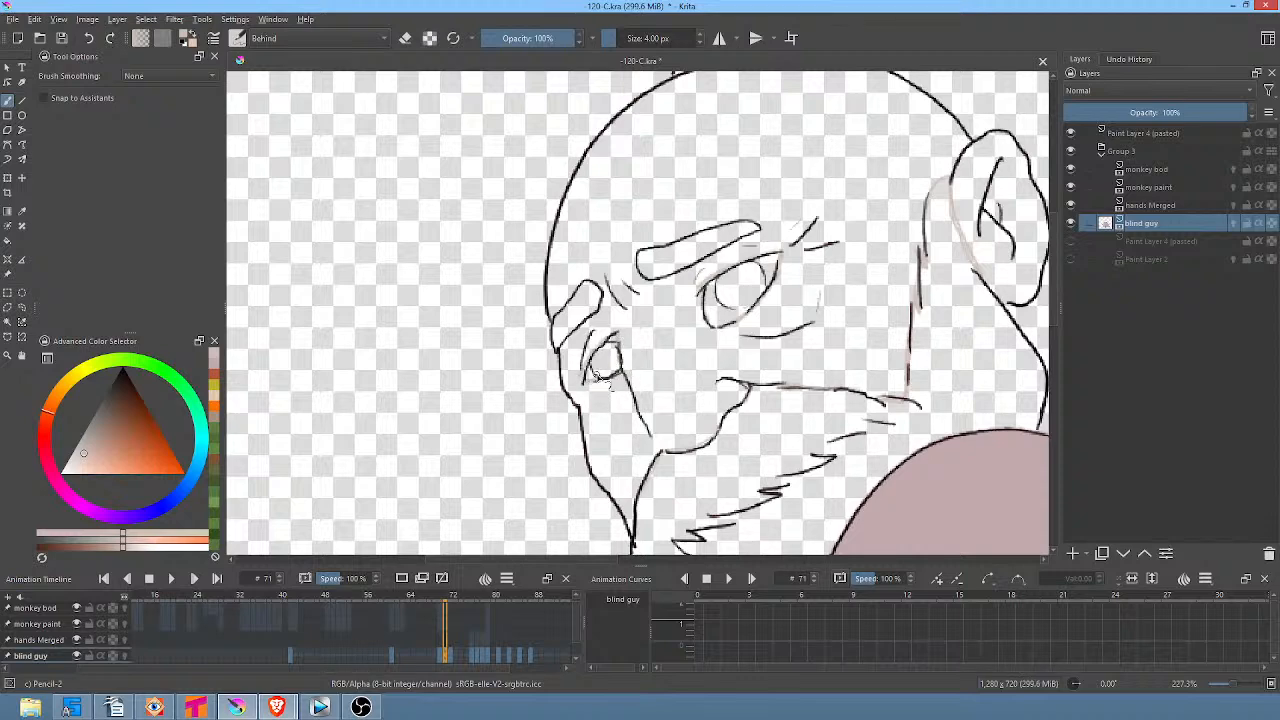
{"action": "mouse_move", "coordinate": [917, 328]}
{"action": "left_mouse_down"}
{"action": "mouse_move", "coordinate": [828, 324]}
{"action": "mouse_move", "coordinate": [777, 261]}
{"action": "left_mouse_up"}
{"action": "left_click_drag", "start_coordinate": [923, 237], "coordinate": [863, 289]}
{"action": "left_click_drag", "start_coordinate": [827, 169], "coordinate": [869, 255]}
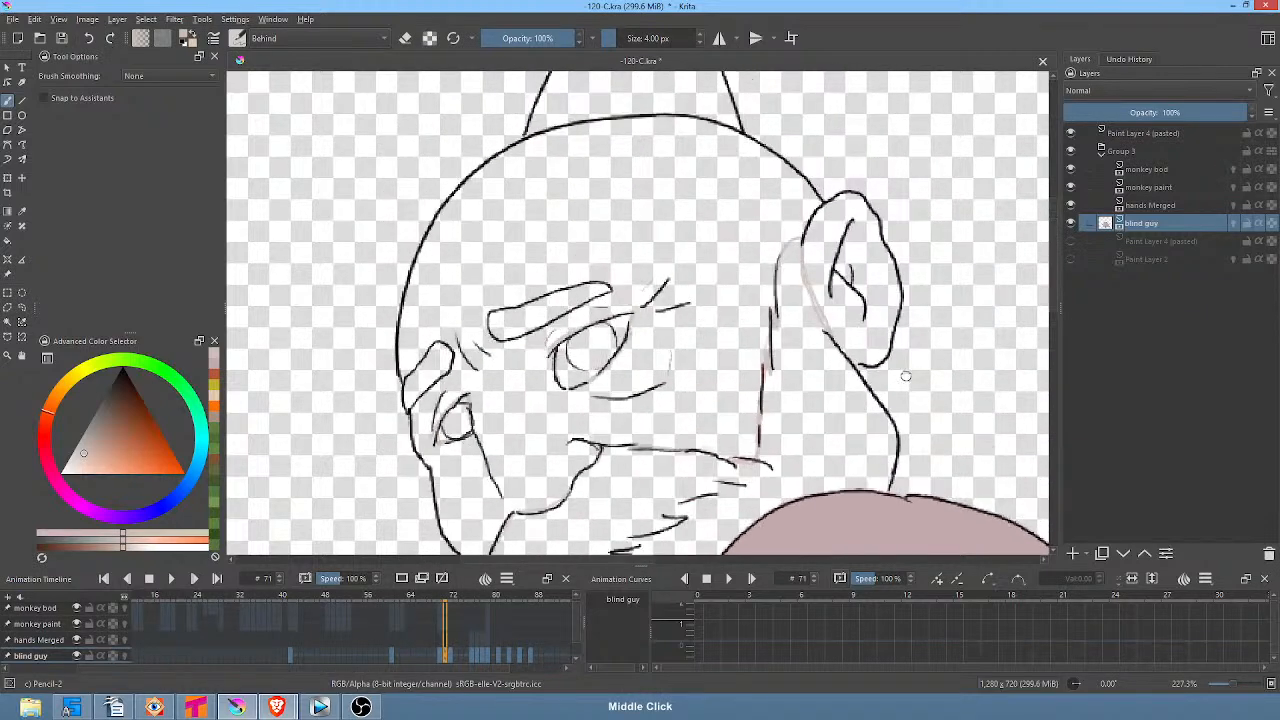
Fill the old man's ear, head and face with the skin tone on frame 71.
{"action": "key", "text": "f"}
{"action": "left_click", "coordinate": [869, 256]}
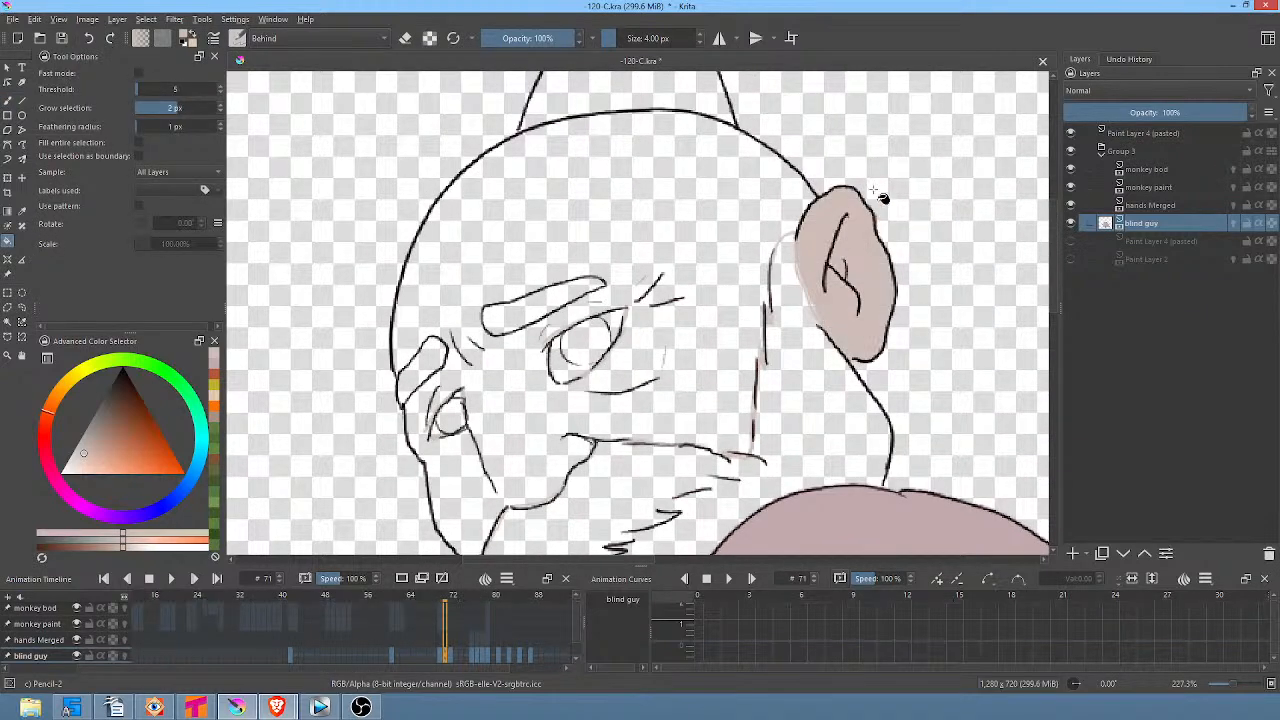
{"action": "key", "text": "ctrl+z"}
{"action": "left_click", "coordinate": [724, 218]}
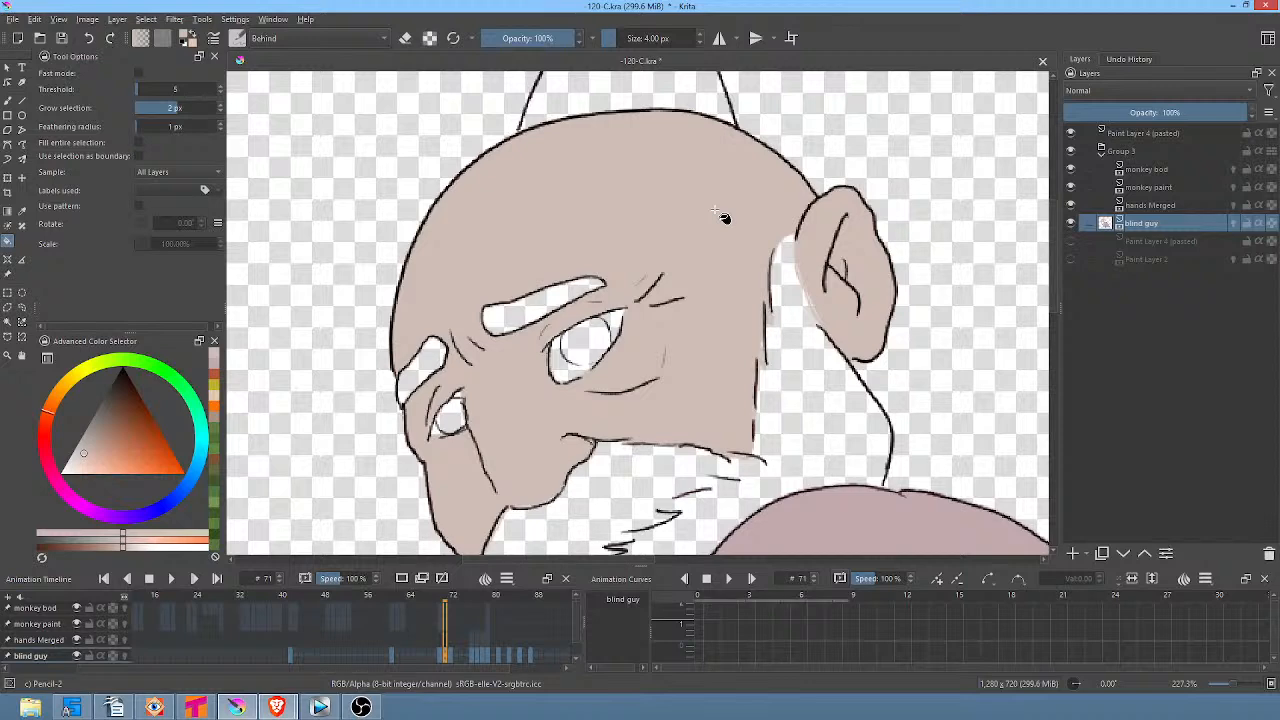
{"action": "left_click_drag", "start_coordinate": [880, 324], "coordinate": [890, 214]}
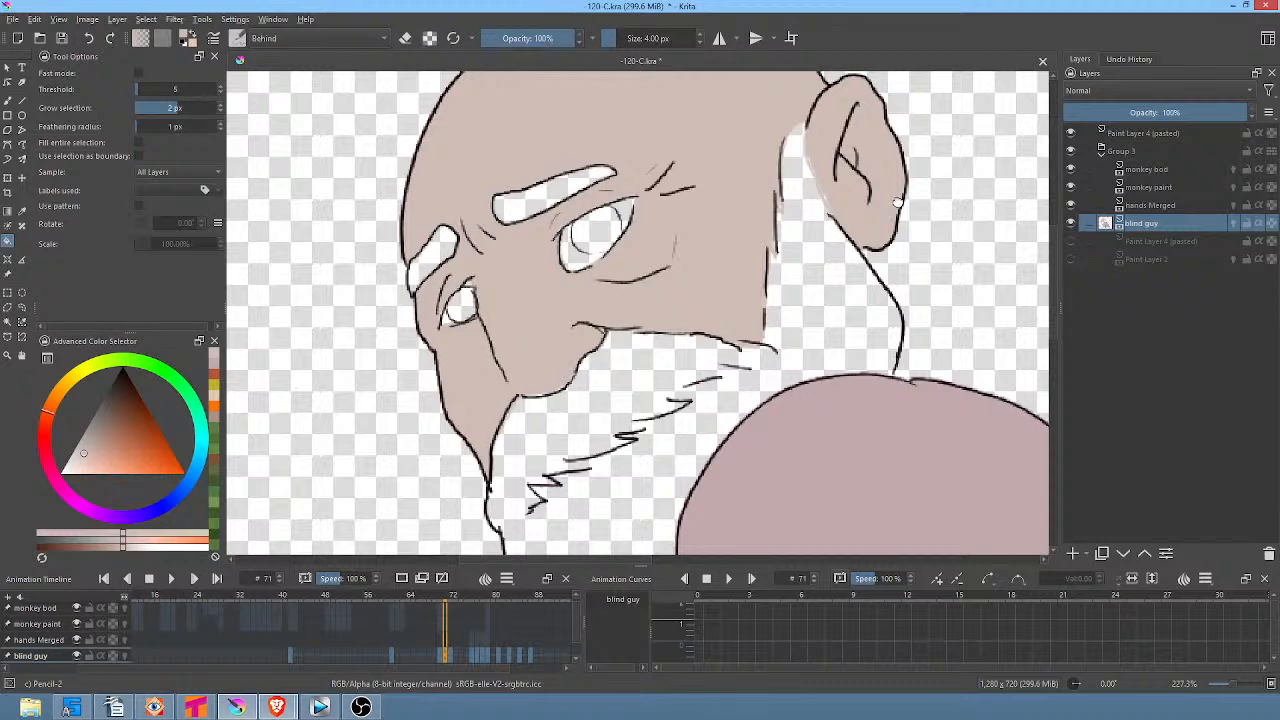
{"action": "mouse_move", "coordinate": [897, 203]}
{"action": "left_mouse_down"}
{"action": "mouse_move", "coordinate": [917, 249]}
{"action": "mouse_move", "coordinate": [903, 263]}
{"action": "left_mouse_up"}
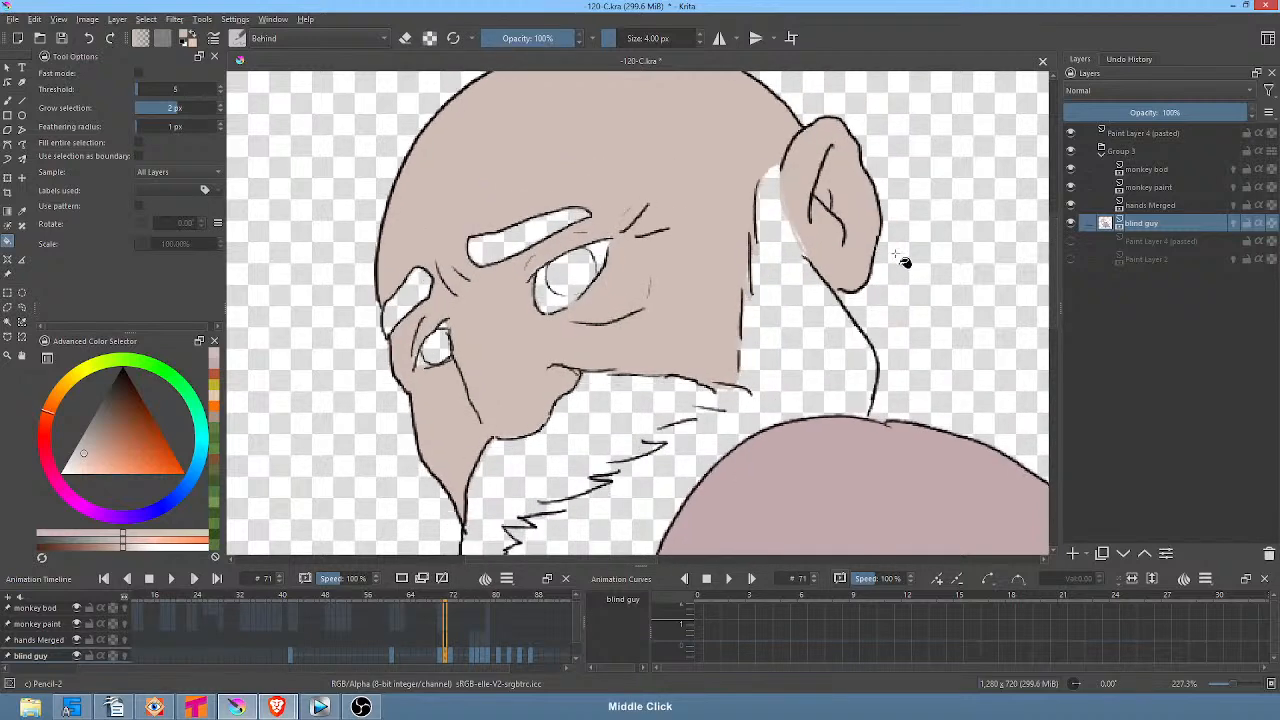
On frame 72, add a new paint layer above the blind guy layer and hide the pasted reference layer.
{"action": "left_click", "coordinate": [452, 655]}
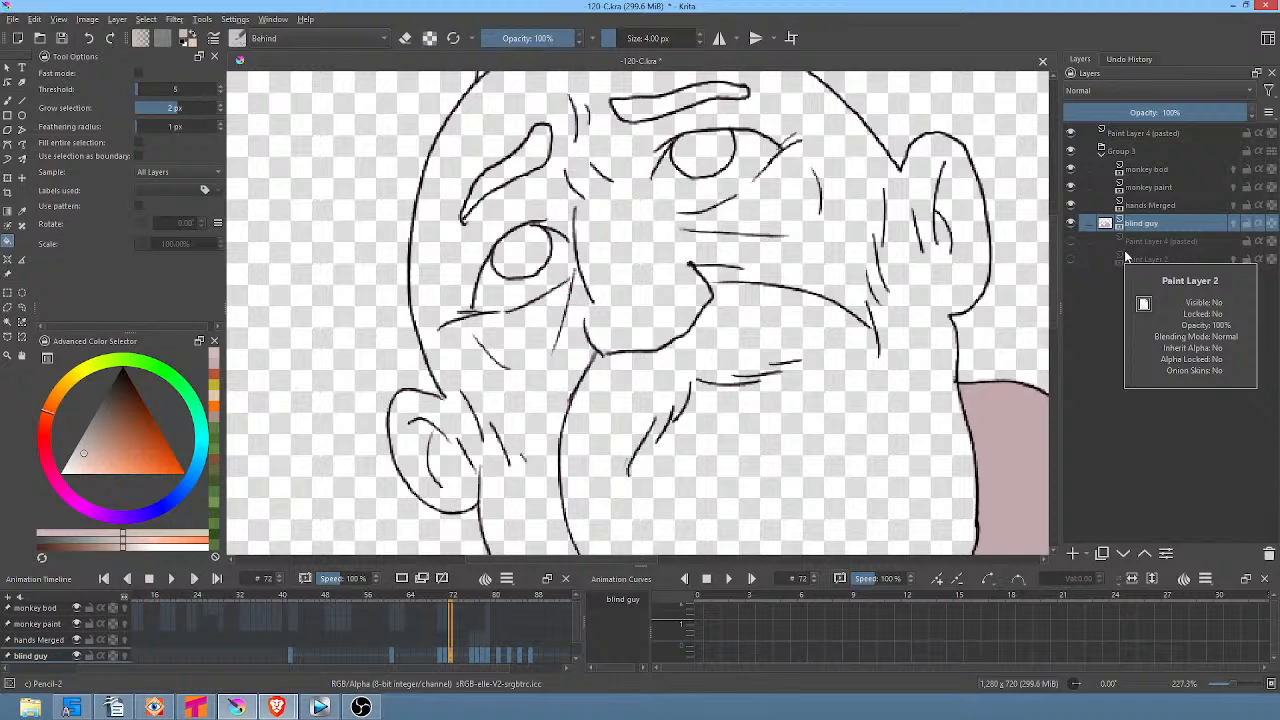
{"action": "scroll", "coordinate": [855, 248], "scroll_direction": "down", "scroll_amount": 5}
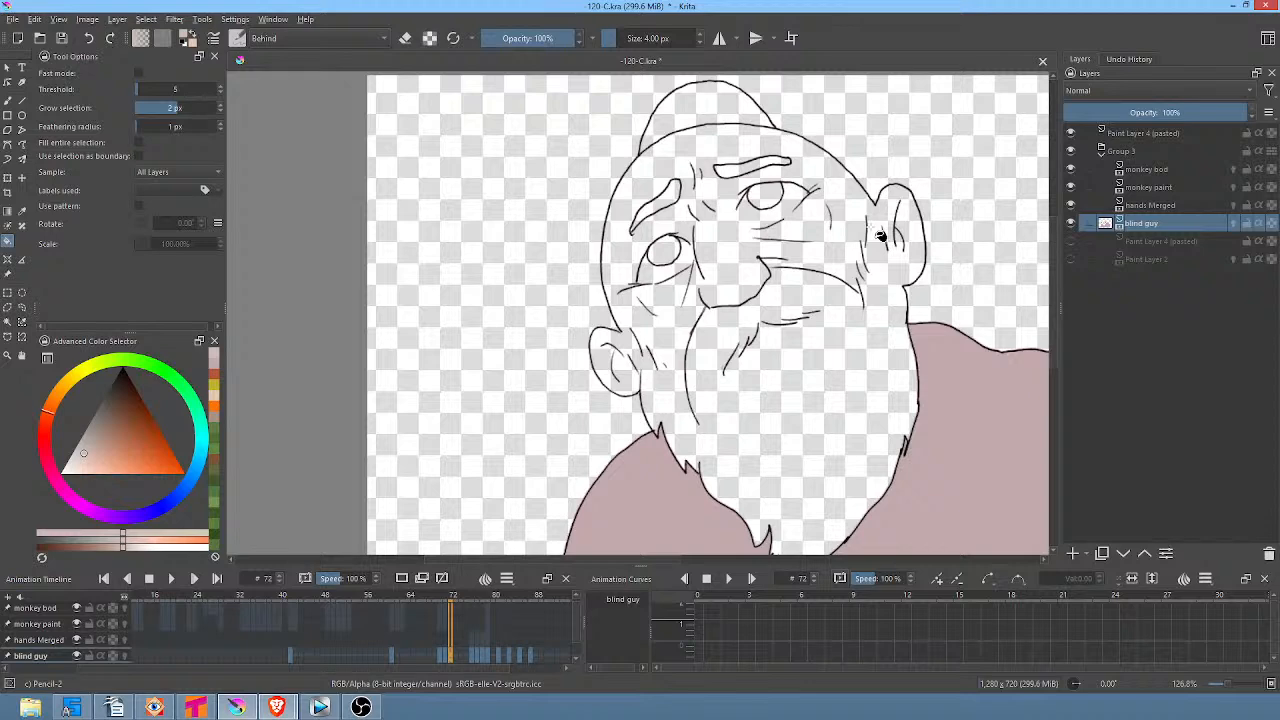
{"action": "left_click", "coordinate": [1073, 555]}
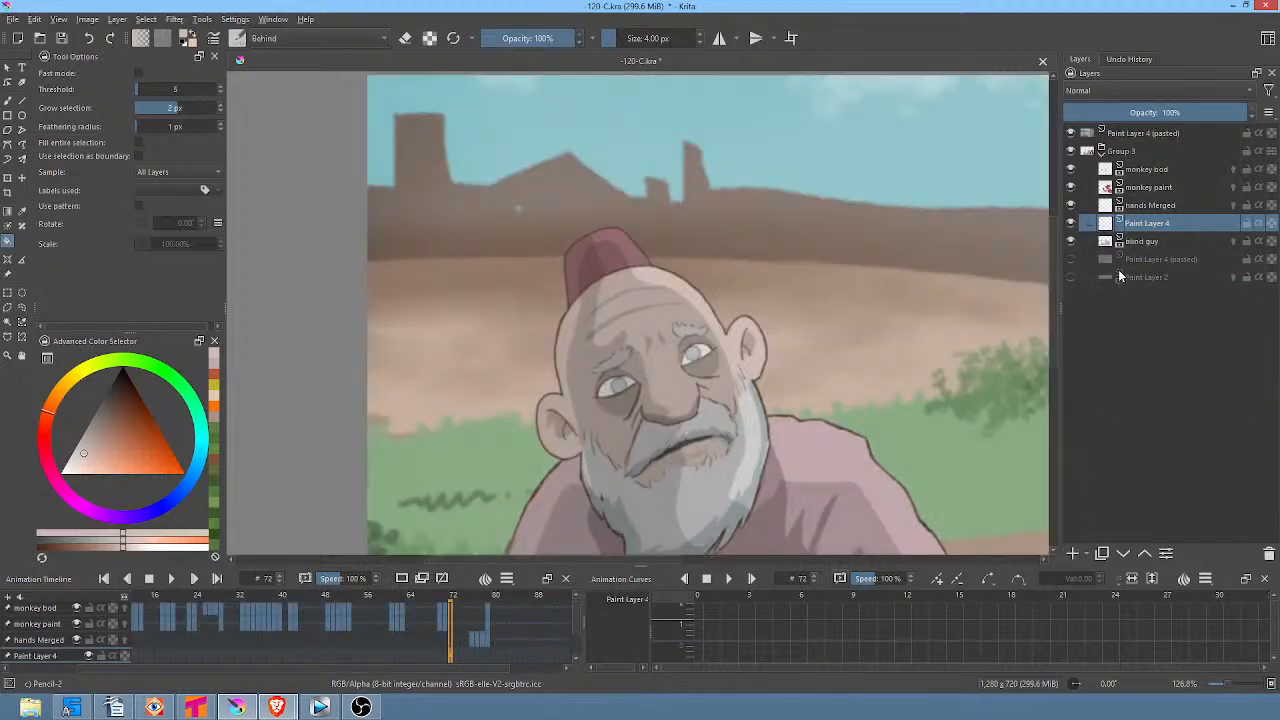
{"action": "left_click", "coordinate": [1071, 133]}
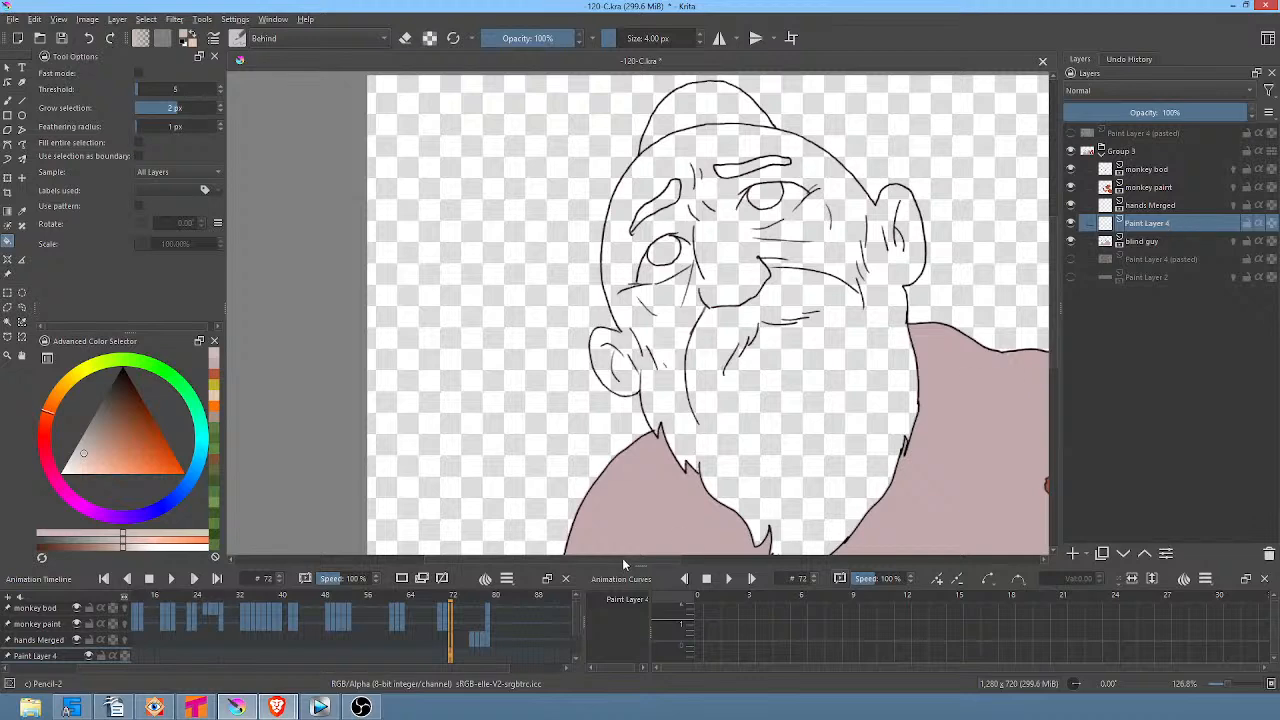
Move the new Paint Layer 4 below the blind guy layer, keeping frame 72 current.
{"action": "left_click", "coordinate": [440, 639]}
{"action": "left_click", "coordinate": [449, 638]}
{"action": "left_click", "coordinate": [446, 638]}
{"action": "left_click", "coordinate": [449, 638]}
{"action": "left_click_drag", "start_coordinate": [1183, 251], "coordinate": [1184, 246]}
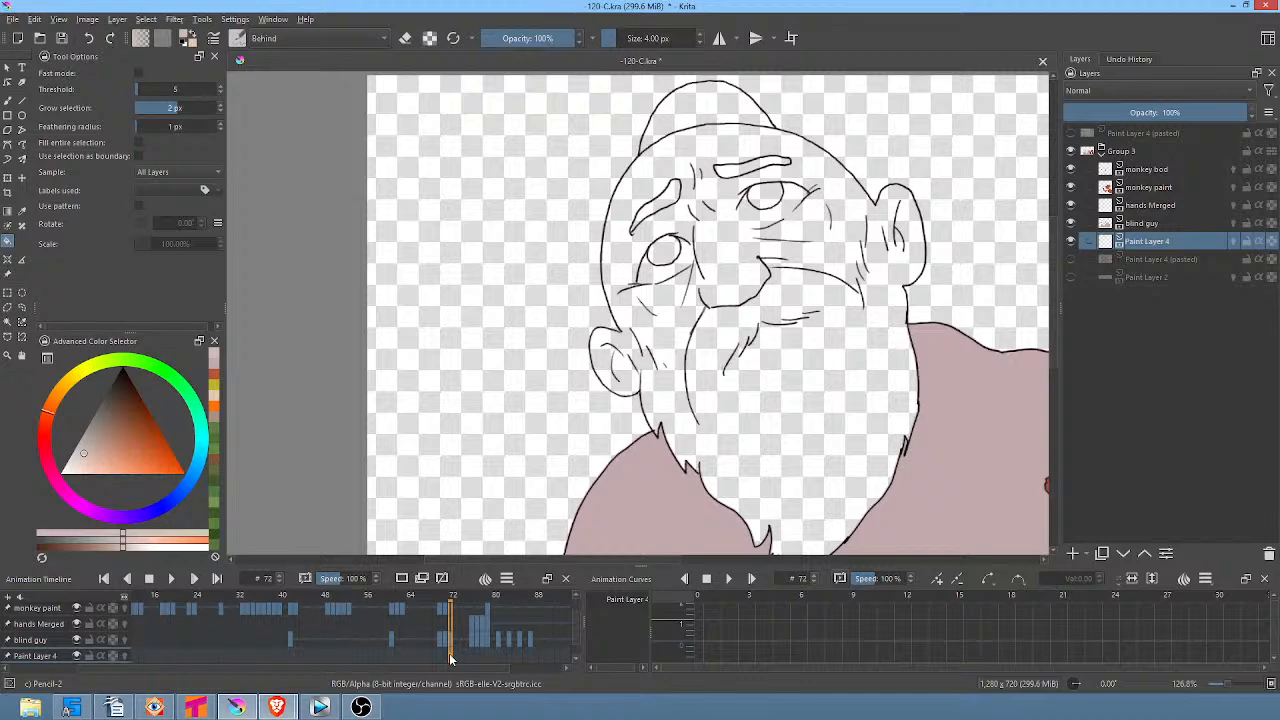
On Paint Layer 4 at frame 72, brush skin-tone boundary lines along both ears and sideburns, beside the moustache and around the open eye outlines.
{"action": "left_click_drag", "start_coordinate": [849, 380], "coordinate": [794, 357]}
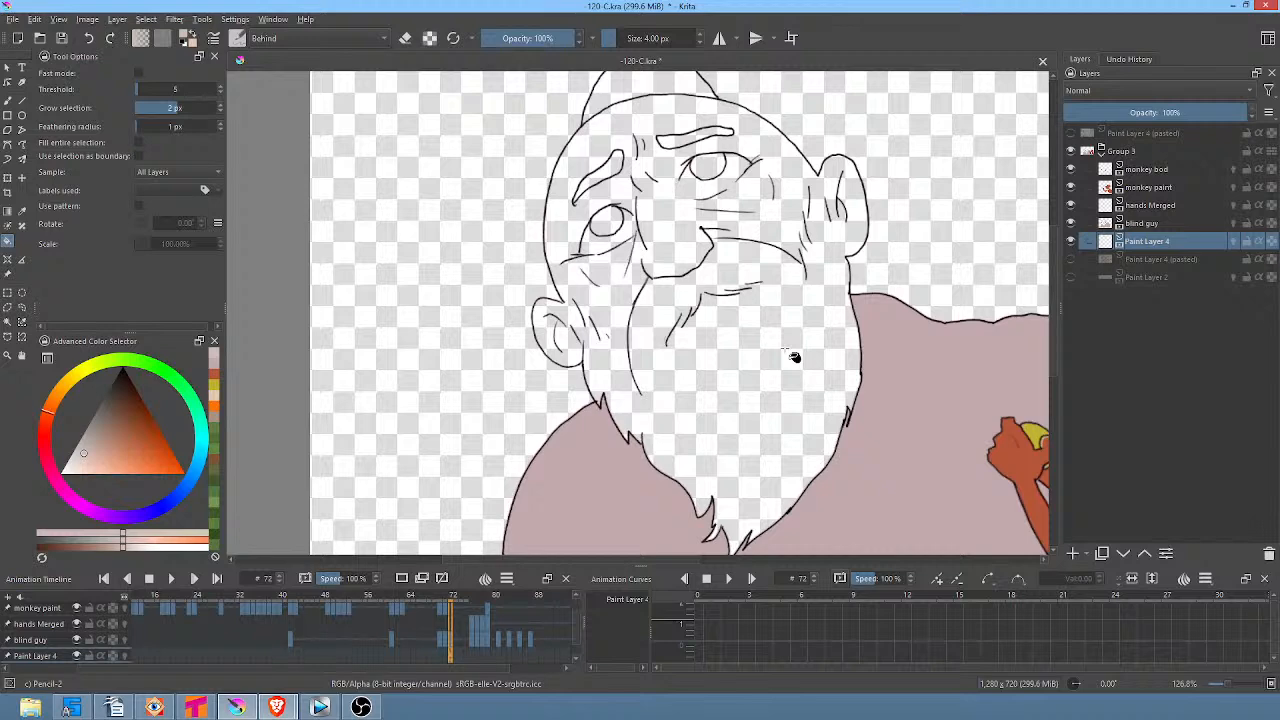
{"action": "key", "text": "b"}
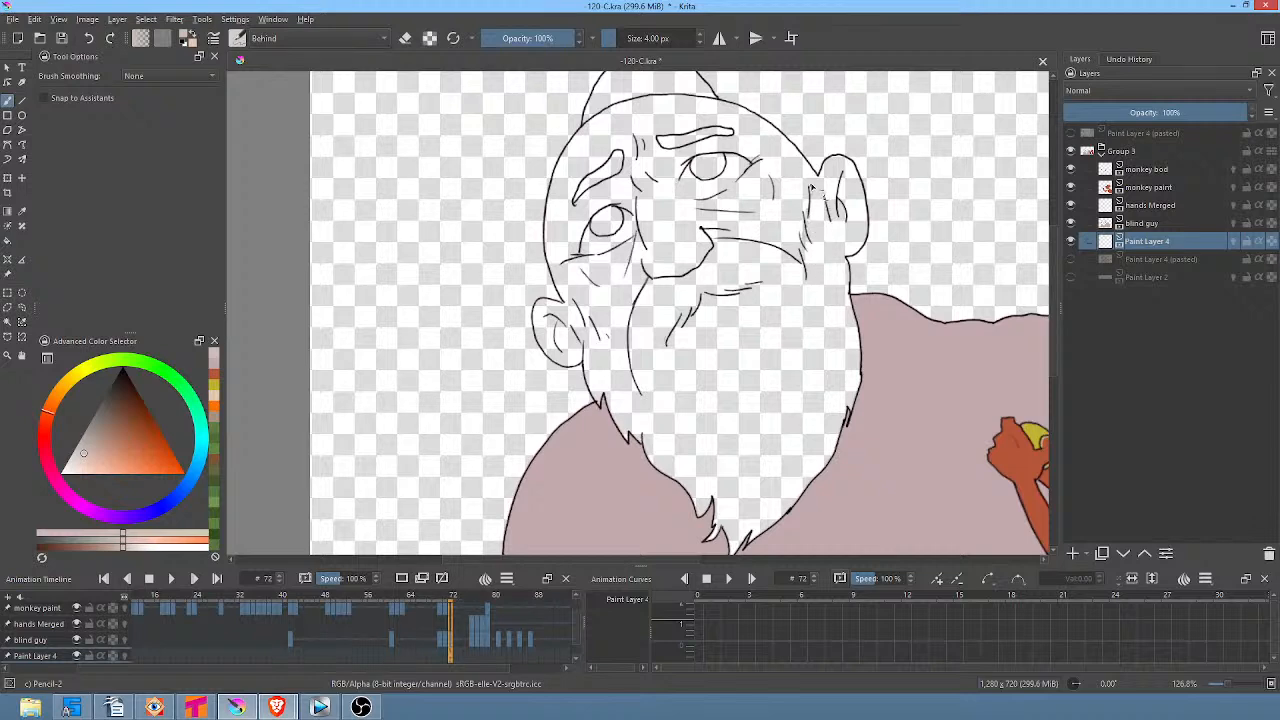
{"action": "left_click_drag", "start_coordinate": [812, 186], "coordinate": [847, 256]}
{"action": "mouse_move", "coordinate": [583, 343]}
{"action": "left_mouse_down"}
{"action": "mouse_move", "coordinate": [578, 306]}
{"action": "mouse_move", "coordinate": [642, 386]}
{"action": "mouse_move", "coordinate": [630, 368]}
{"action": "left_mouse_up"}
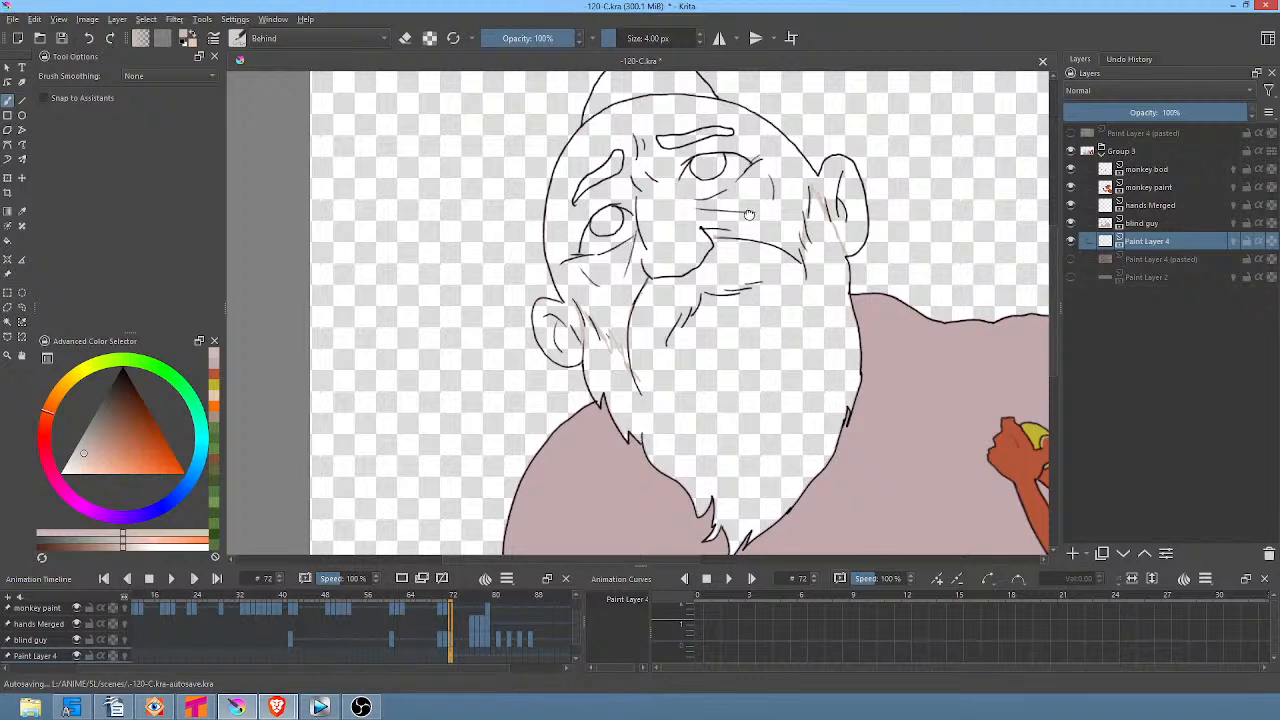
{"action": "mouse_move", "coordinate": [720, 230]}
{"action": "left_mouse_down"}
{"action": "mouse_move", "coordinate": [750, 250]}
{"action": "mouse_move", "coordinate": [788, 191]}
{"action": "mouse_move", "coordinate": [826, 218]}
{"action": "left_mouse_up"}
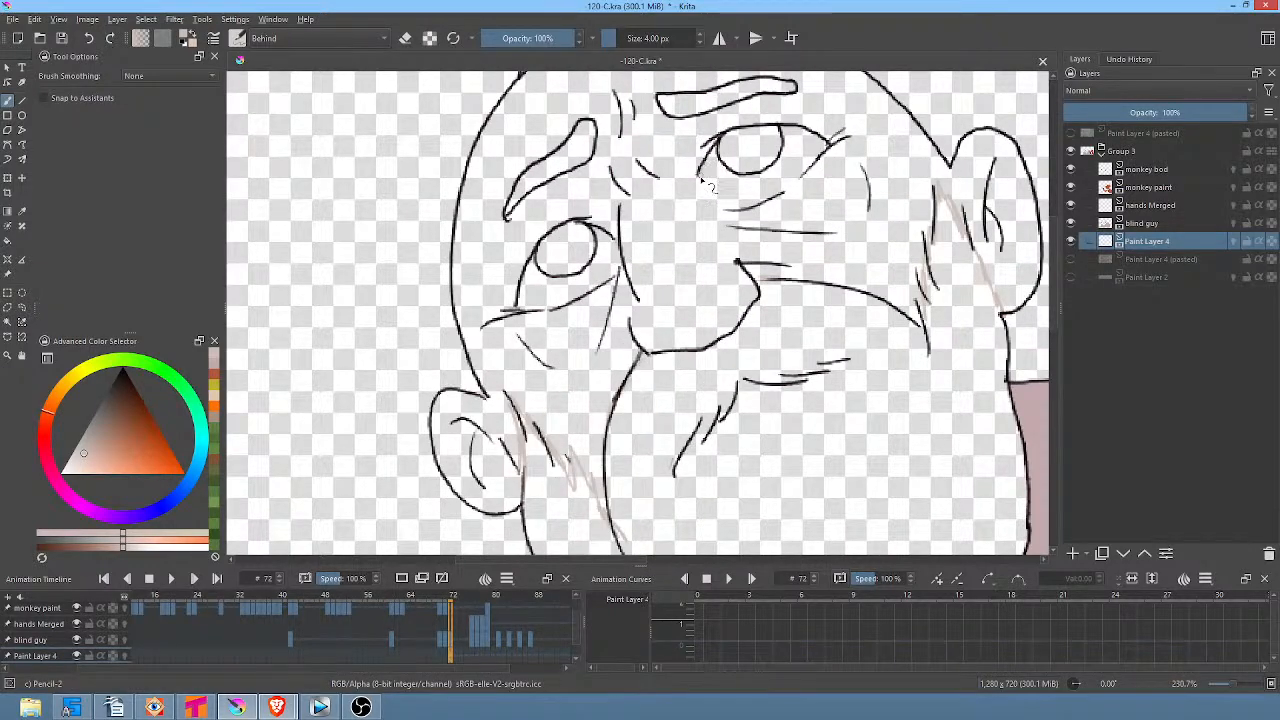
{"action": "mouse_move", "coordinate": [700, 168]}
{"action": "left_mouse_down"}
{"action": "mouse_move", "coordinate": [731, 215]}
{"action": "mouse_move", "coordinate": [793, 193]}
{"action": "mouse_move", "coordinate": [829, 146]}
{"action": "left_mouse_up"}
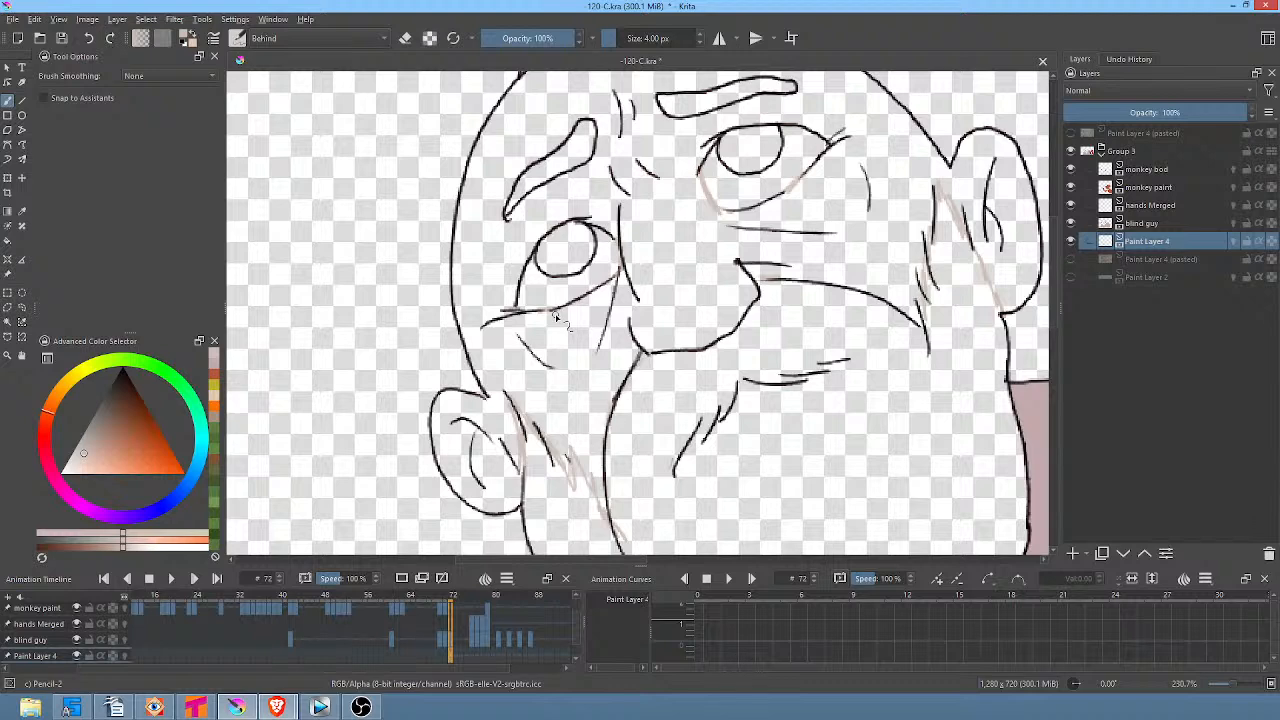
{"action": "key", "text": "f"}
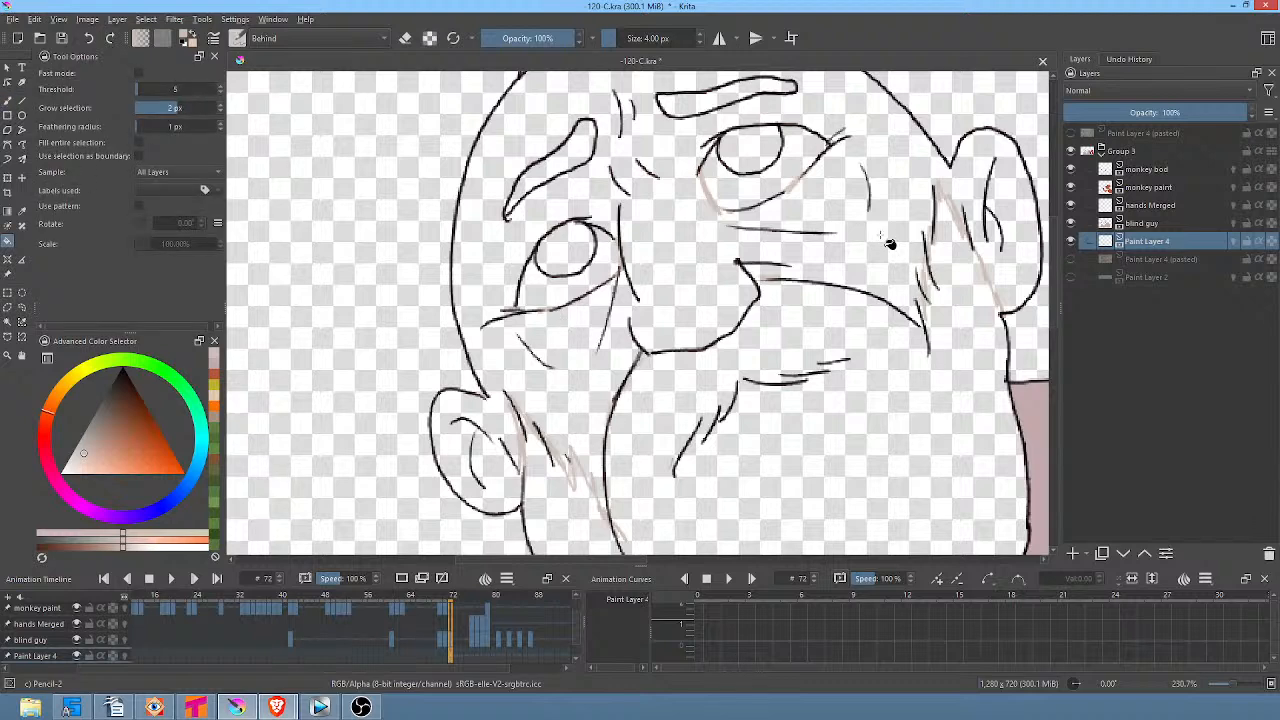
{"action": "left_click", "coordinate": [898, 229]}
{"action": "key", "text": "ctrl+z"}
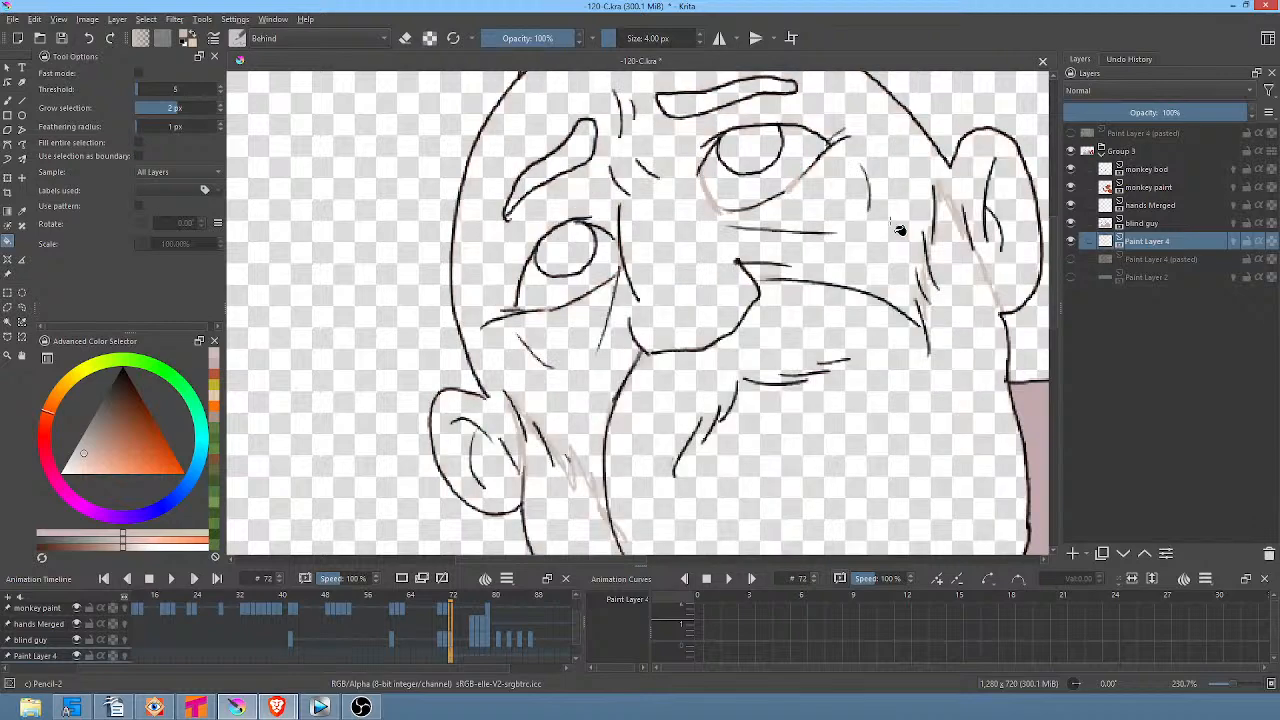
Thicken the skin-tone strokes along both sideburns on frame 72, and fill the face and ears with the skin tone.
{"action": "left_click_drag", "start_coordinate": [939, 326], "coordinate": [929, 244]}
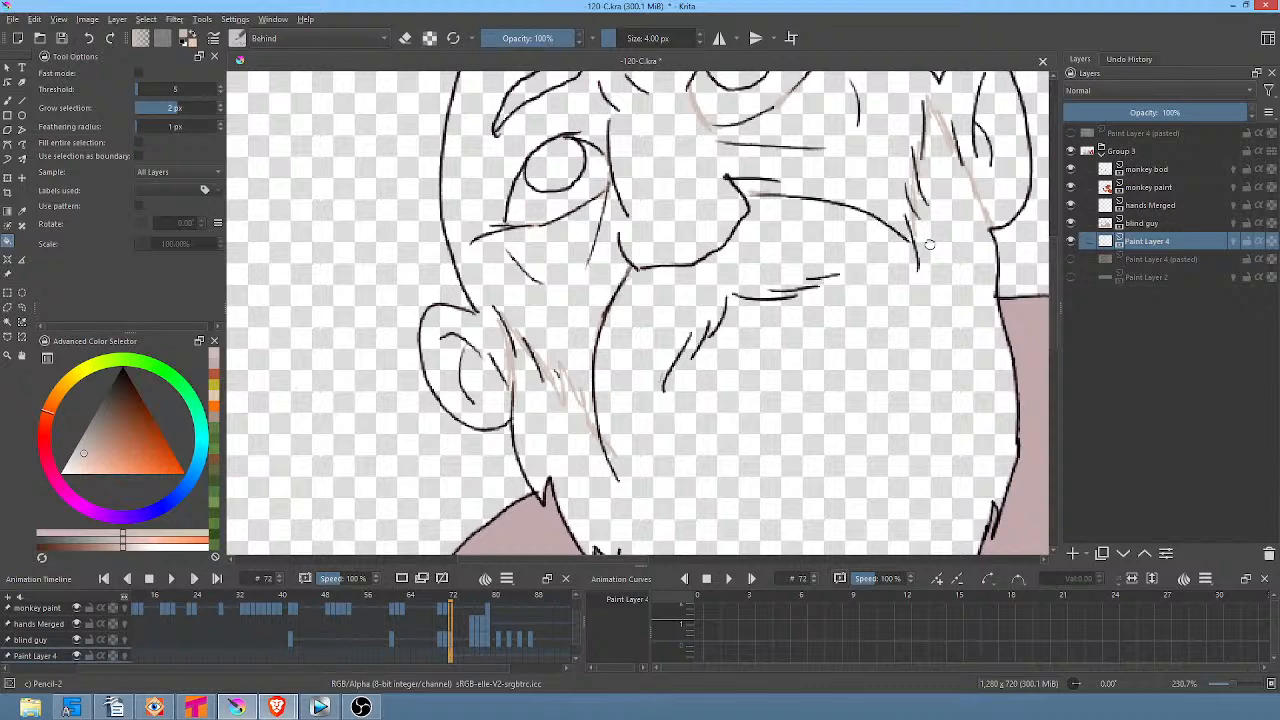
{"action": "key", "text": "b"}
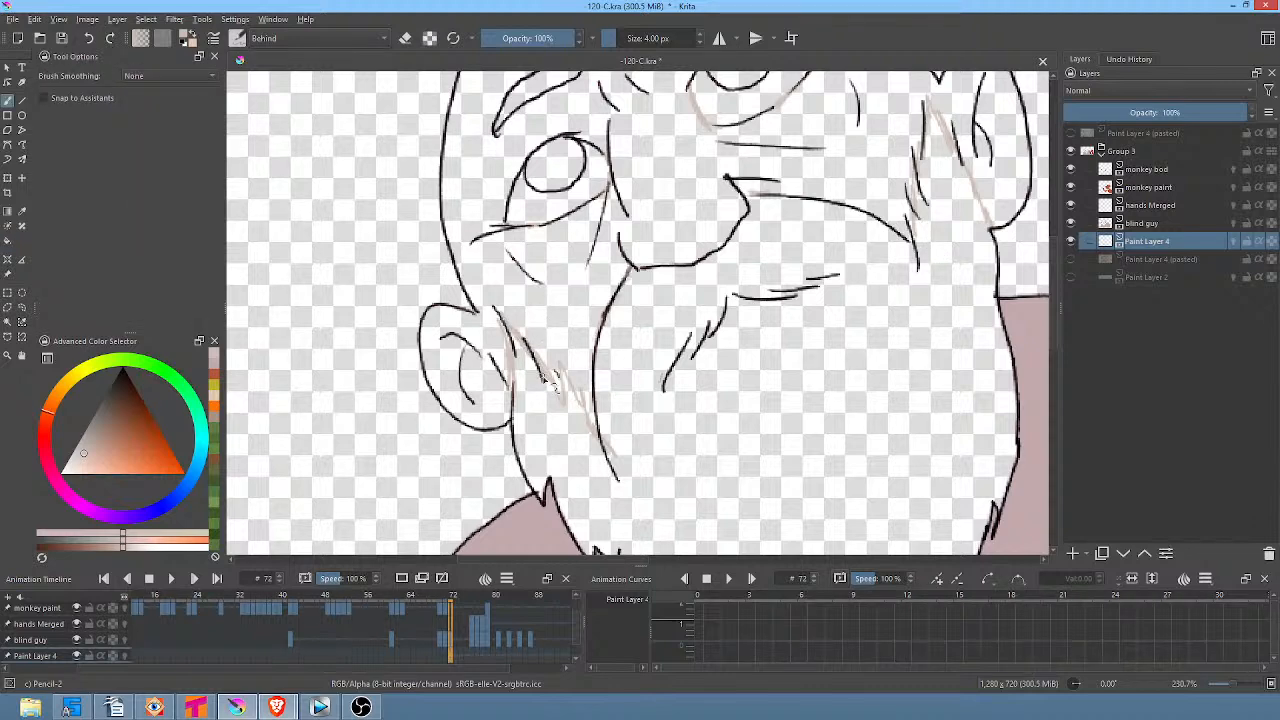
{"action": "mouse_move", "coordinate": [553, 385]}
{"action": "left_mouse_down"}
{"action": "mouse_move", "coordinate": [562, 392]}
{"action": "mouse_move", "coordinate": [555, 362]}
{"action": "mouse_move", "coordinate": [592, 415]}
{"action": "mouse_move", "coordinate": [600, 405]}
{"action": "mouse_move", "coordinate": [595, 425]}
{"action": "left_mouse_up"}
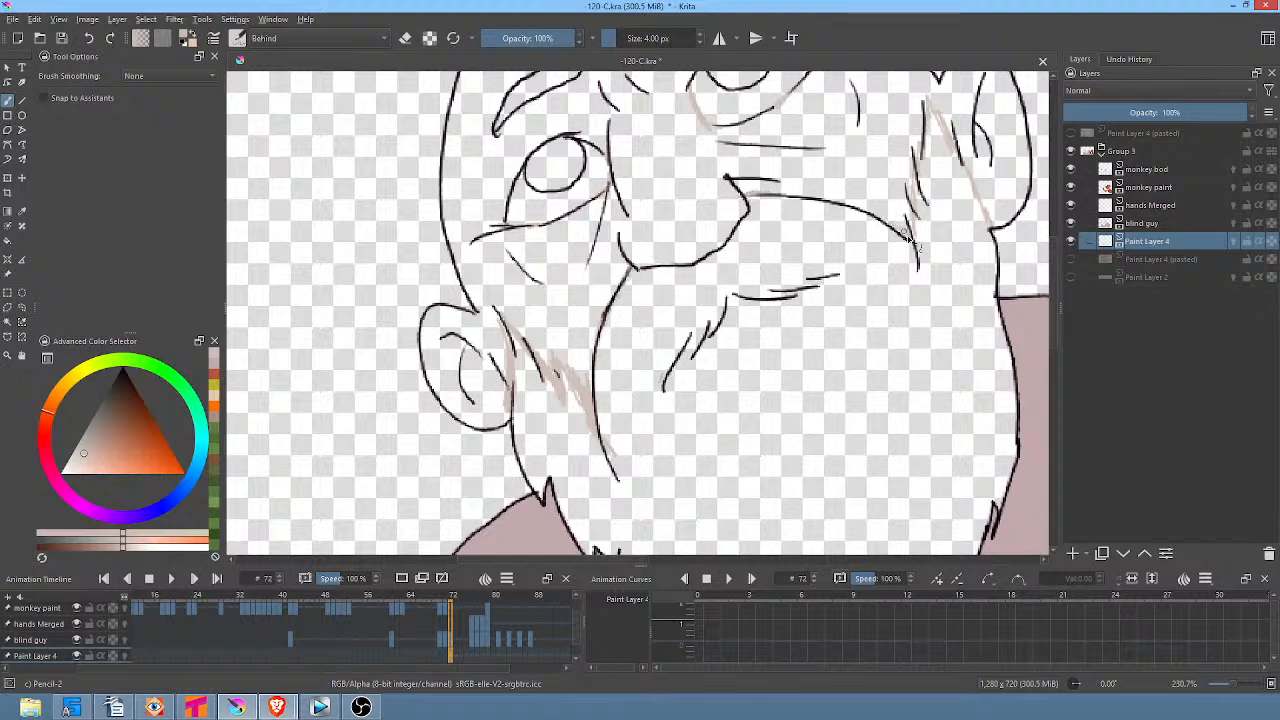
{"action": "mouse_move", "coordinate": [906, 232]}
{"action": "left_mouse_down"}
{"action": "mouse_move", "coordinate": [906, 200]}
{"action": "mouse_move", "coordinate": [907, 222]}
{"action": "left_mouse_up"}
{"action": "mouse_move", "coordinate": [909, 175]}
{"action": "left_mouse_down"}
{"action": "mouse_move", "coordinate": [917, 211]}
{"action": "mouse_move", "coordinate": [912, 200]}
{"action": "mouse_move", "coordinate": [914, 163]}
{"action": "mouse_move", "coordinate": [945, 219]}
{"action": "mouse_move", "coordinate": [930, 291]}
{"action": "left_mouse_up"}
{"action": "left_click_drag", "start_coordinate": [902, 244], "coordinate": [906, 198]}
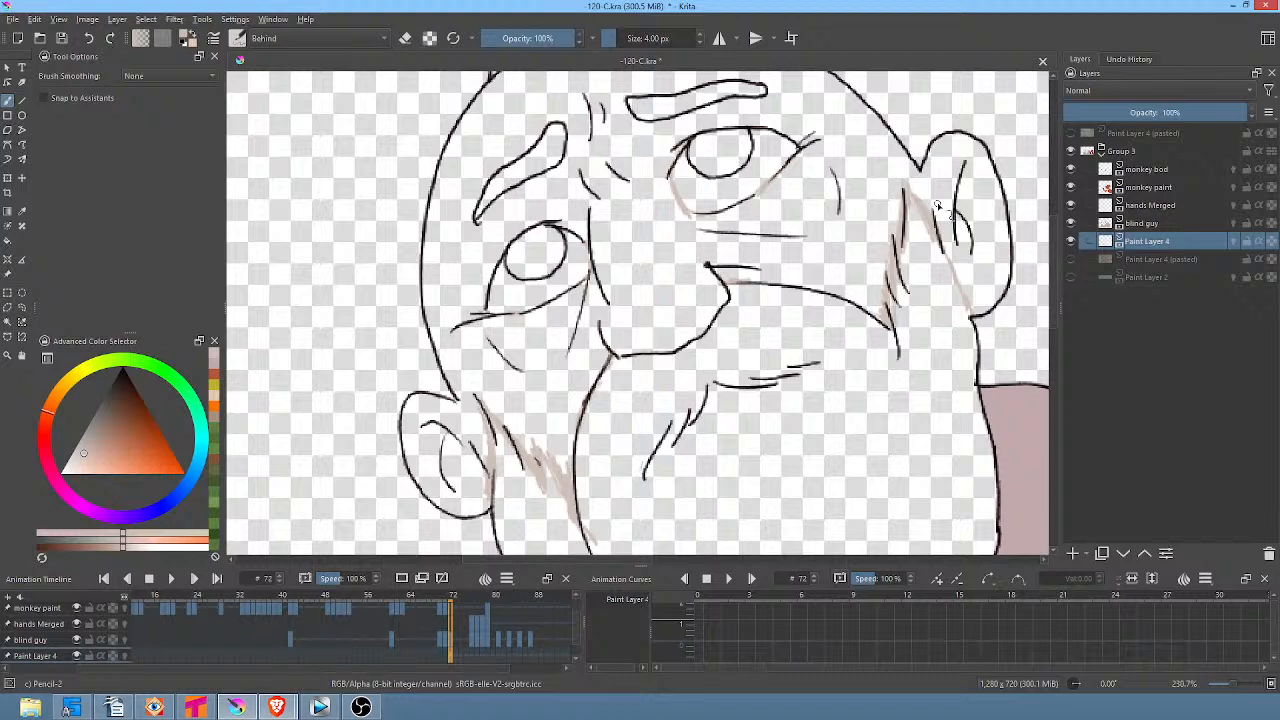
{"action": "key", "text": "f"}
{"action": "left_click", "coordinate": [958, 158]}
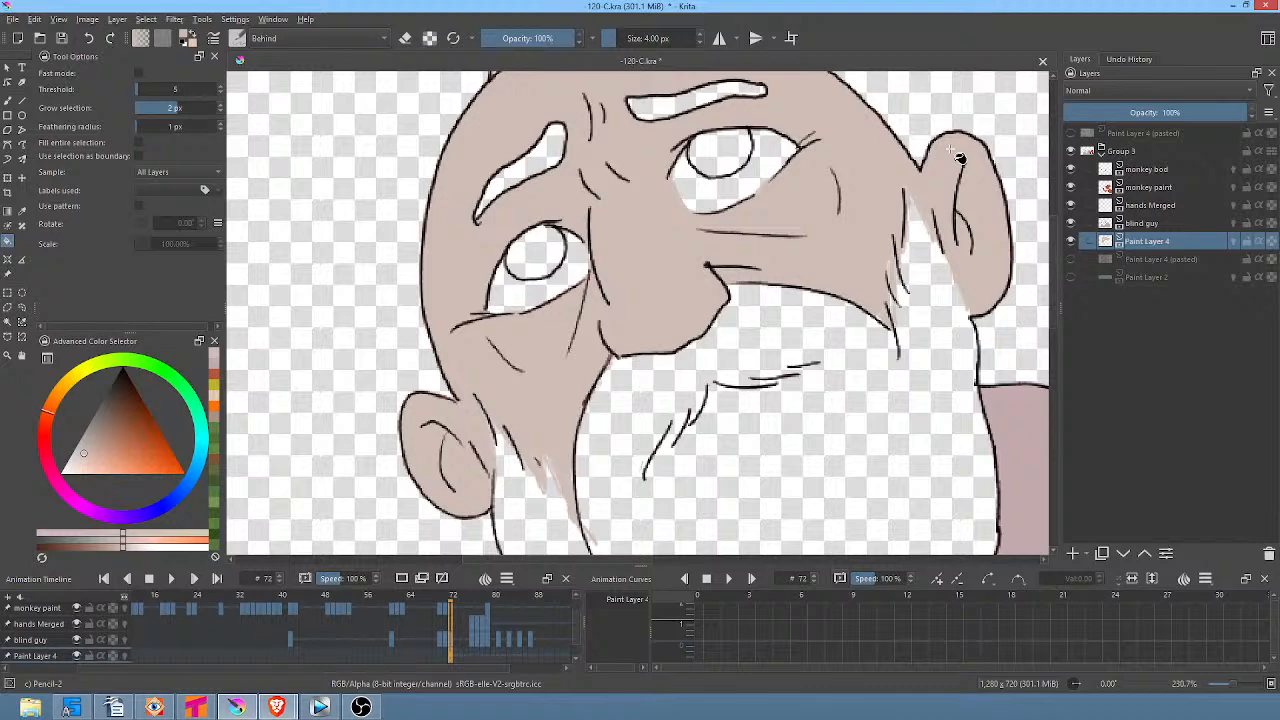
Erase the excess skin tone beyond the moustache's lower tip and along the opposite sideburn on frame 72.
{"action": "left_click_drag", "start_coordinate": [667, 464], "coordinate": [708, 375]}
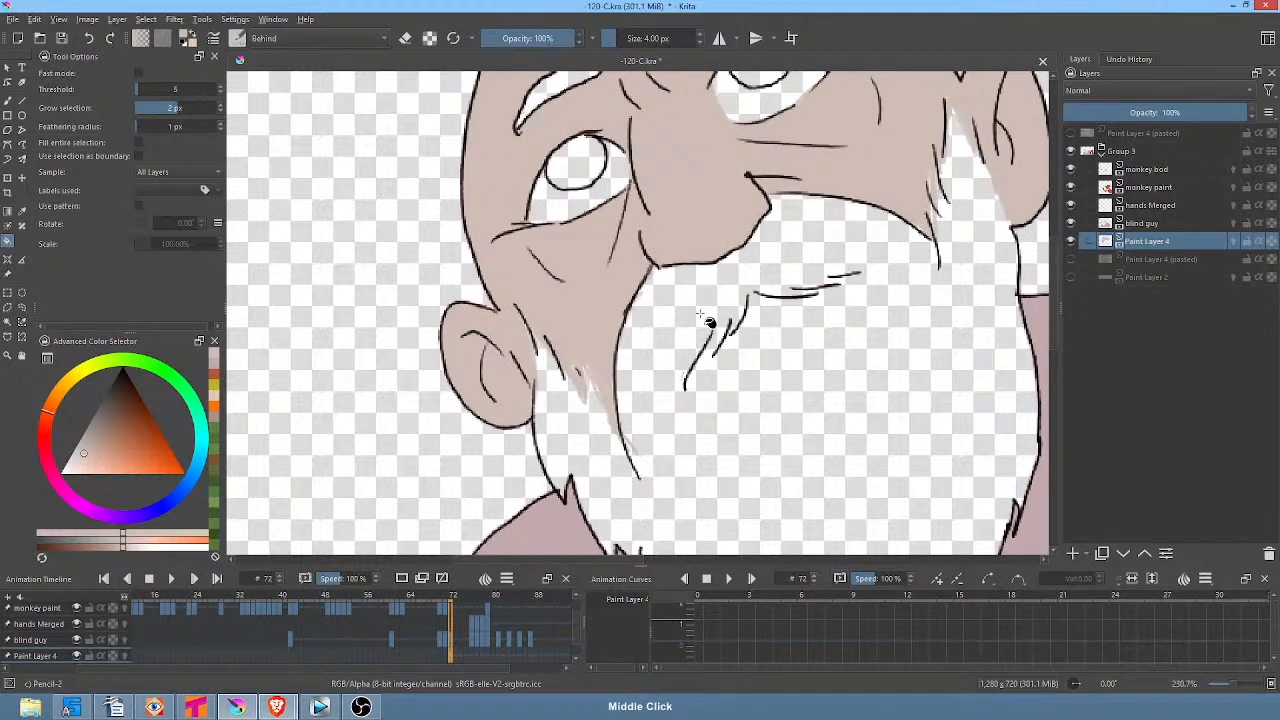
{"action": "key", "text": "b"}
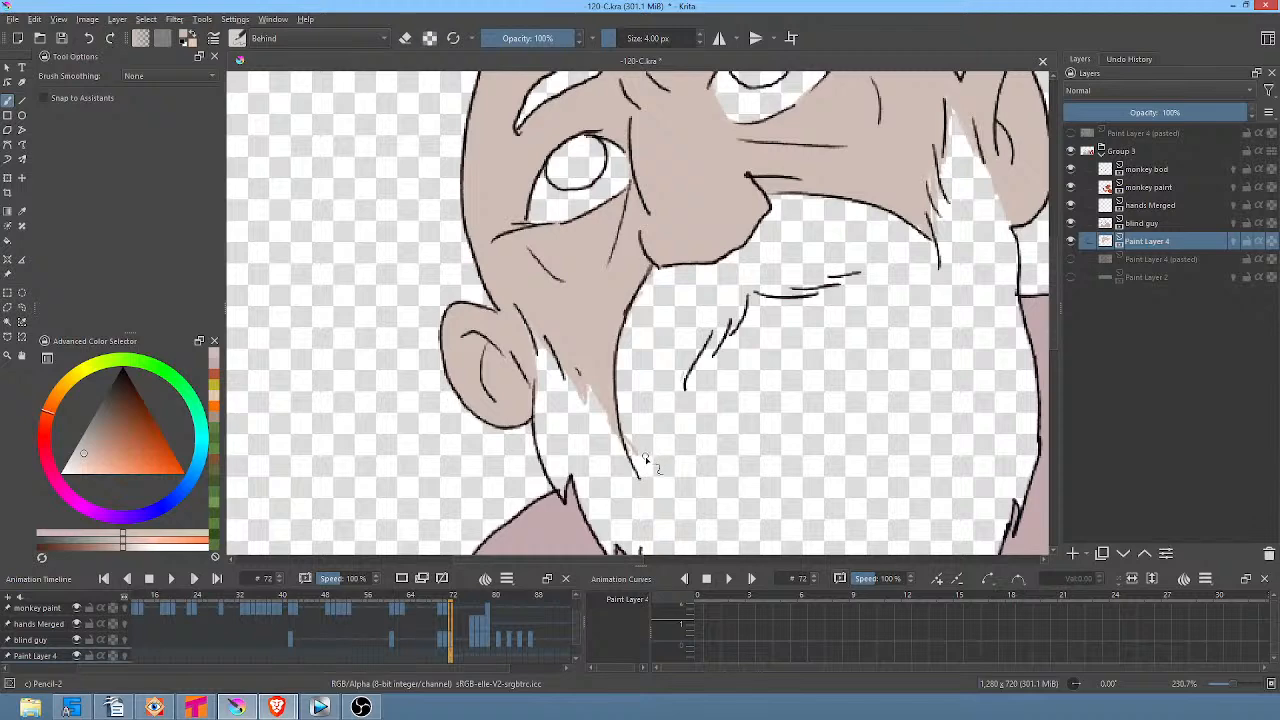
{"action": "key", "text": "e"}
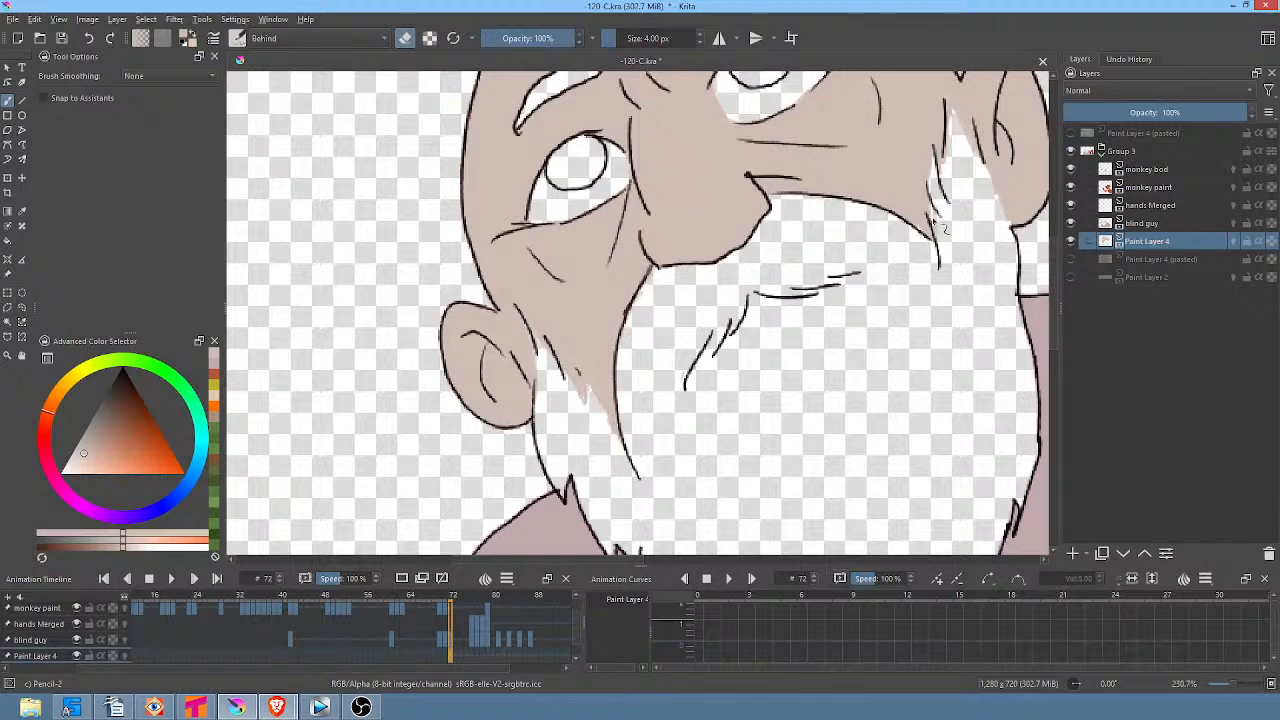
{"action": "mouse_move", "coordinate": [934, 216]}
{"action": "left_mouse_down"}
{"action": "mouse_move", "coordinate": [922, 195]}
{"action": "mouse_move", "coordinate": [910, 370]}
{"action": "mouse_move", "coordinate": [929, 264]}
{"action": "left_mouse_up"}
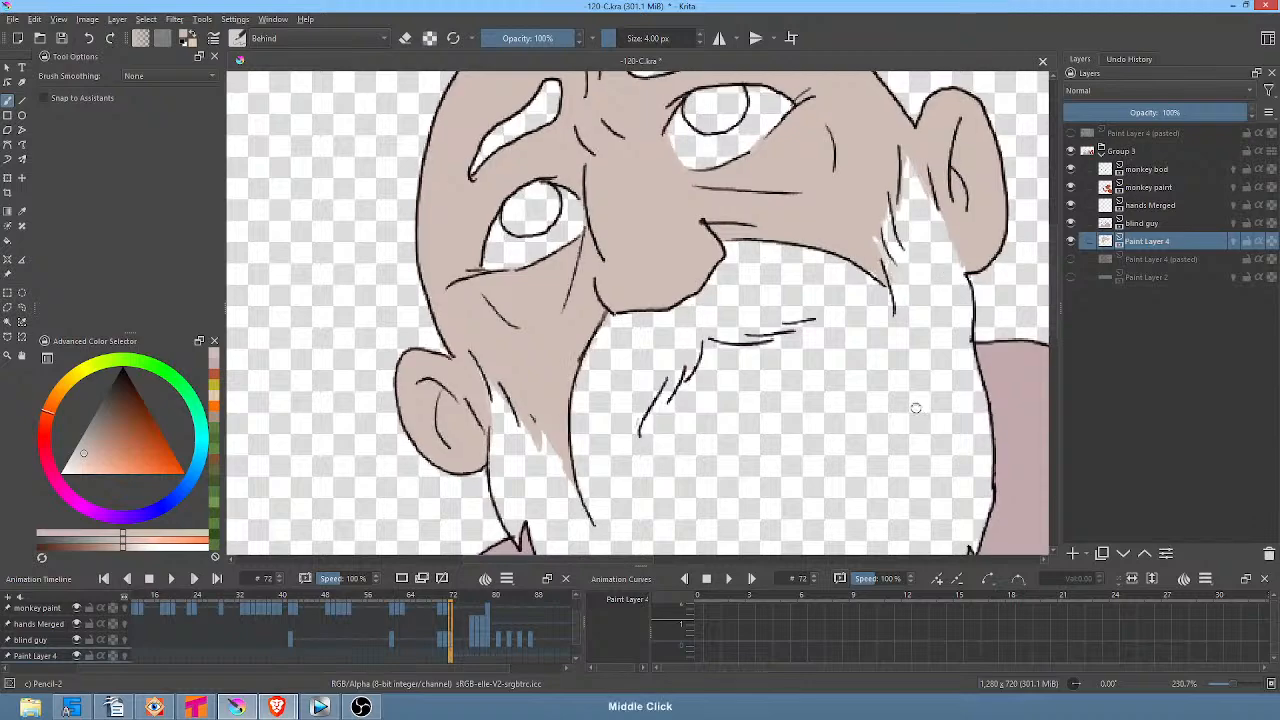
{"action": "mouse_move", "coordinate": [914, 409]}
{"action": "left_mouse_down"}
{"action": "mouse_move", "coordinate": [849, 349]}
{"action": "mouse_move", "coordinate": [842, 323]}
{"action": "mouse_move", "coordinate": [843, 357]}
{"action": "mouse_move", "coordinate": [857, 315]}
{"action": "mouse_move", "coordinate": [846, 363]}
{"action": "mouse_move", "coordinate": [823, 357]}
{"action": "left_mouse_up"}
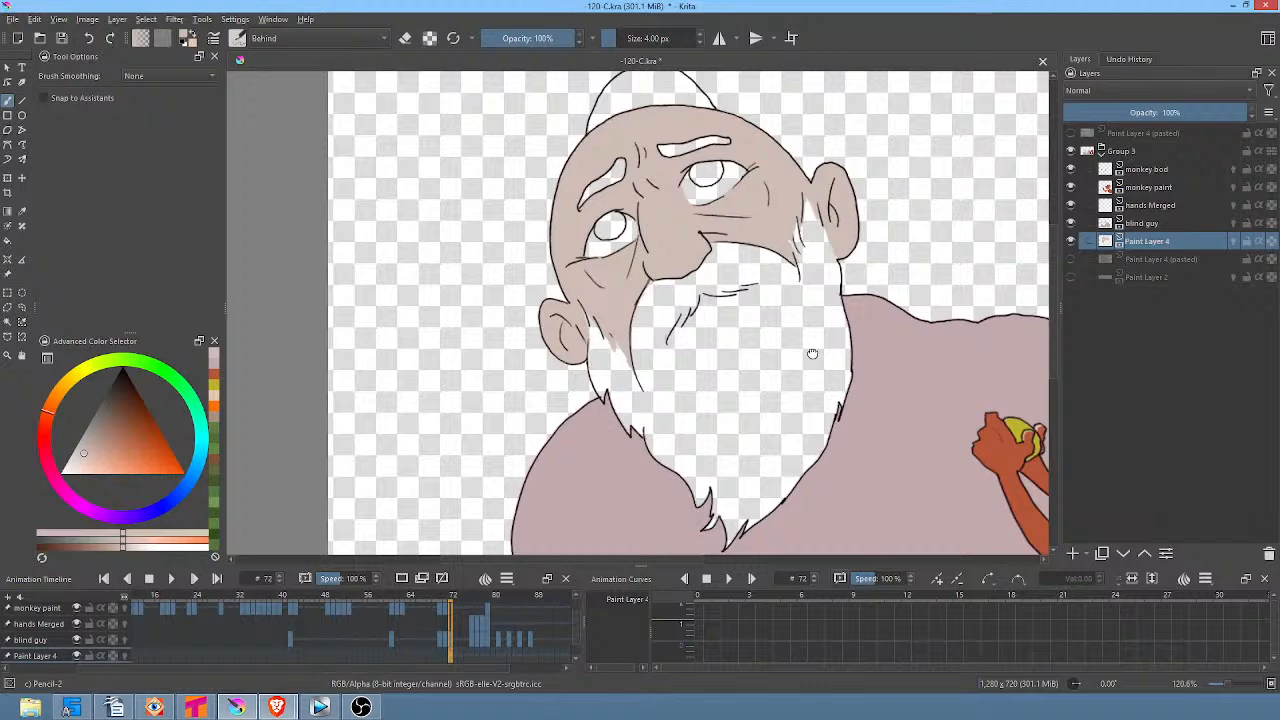
{"action": "left_click_drag", "start_coordinate": [812, 354], "coordinate": [700, 332]}
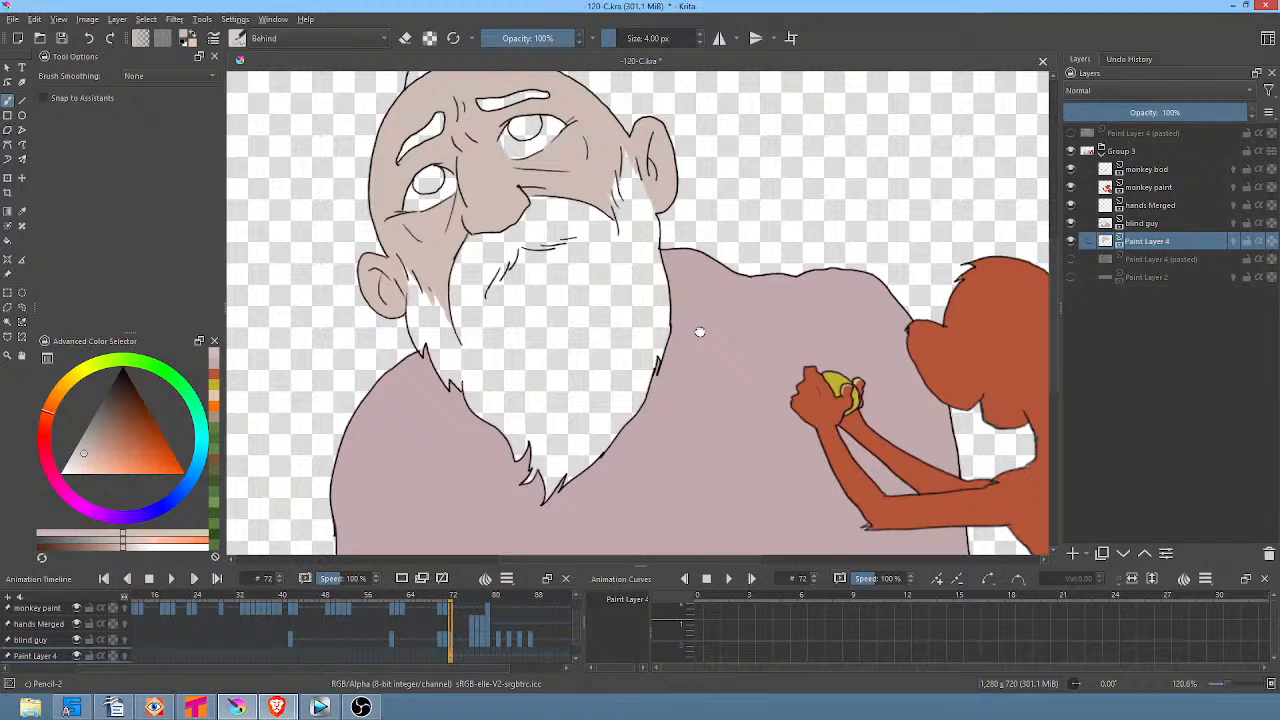
{"action": "left_click_drag", "start_coordinate": [944, 313], "coordinate": [845, 310]}
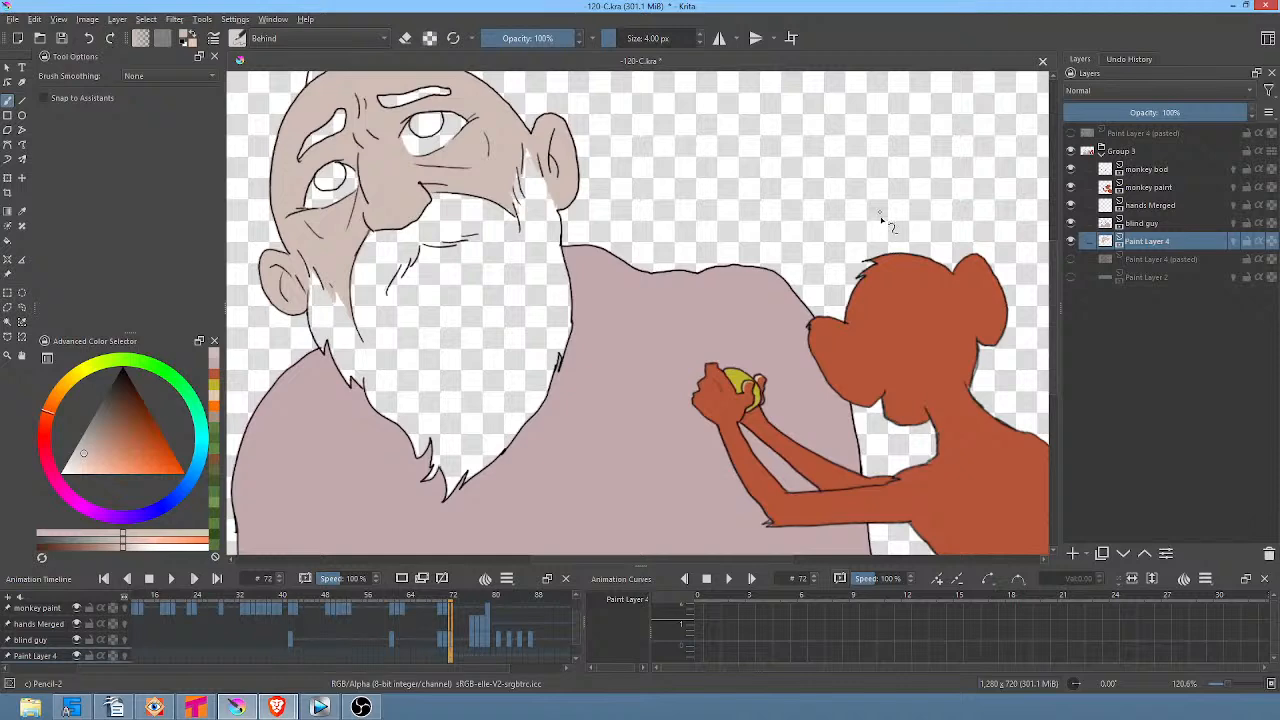
{"action": "left_click_drag", "start_coordinate": [882, 230], "coordinate": [895, 266]}
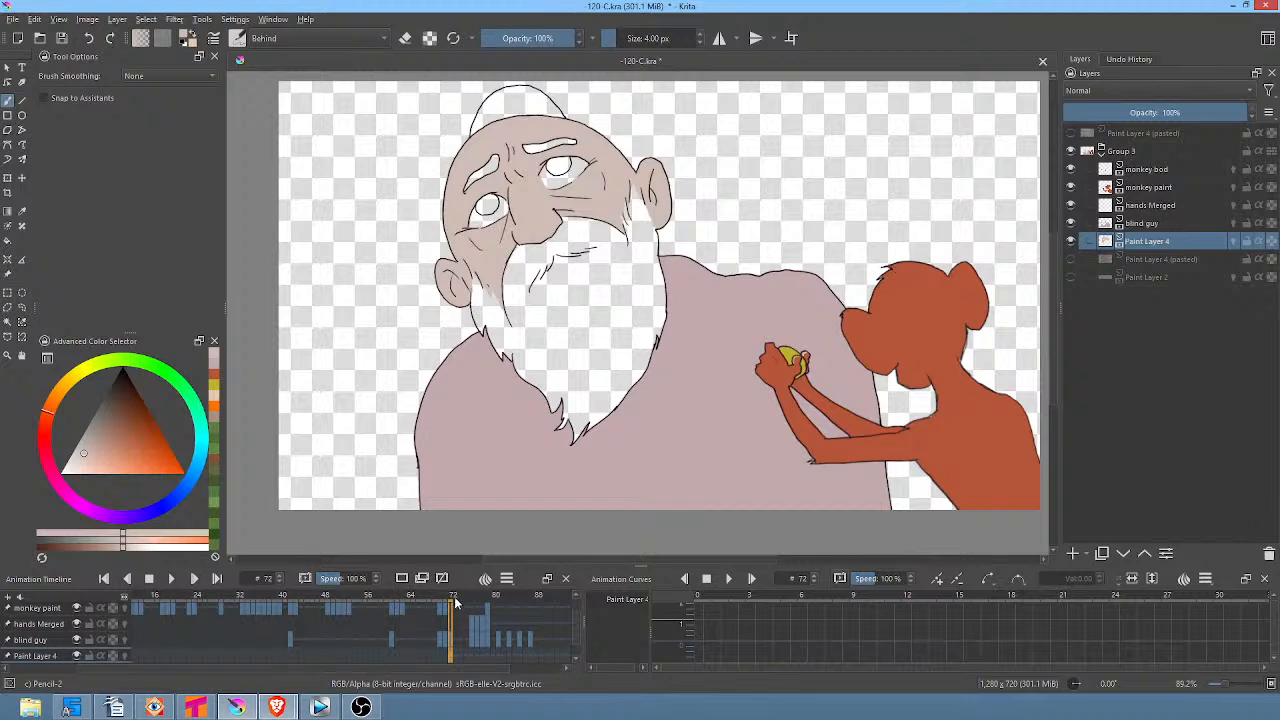
Go to frame 76 and clear the carried-over skin paint from Paint Layer 4.
{"action": "mouse_move", "coordinate": [455, 605]}
{"action": "left_mouse_down"}
{"action": "mouse_move", "coordinate": [493, 608]}
{"action": "mouse_move", "coordinate": [450, 608]}
{"action": "mouse_move", "coordinate": [471, 611]}
{"action": "left_mouse_up"}
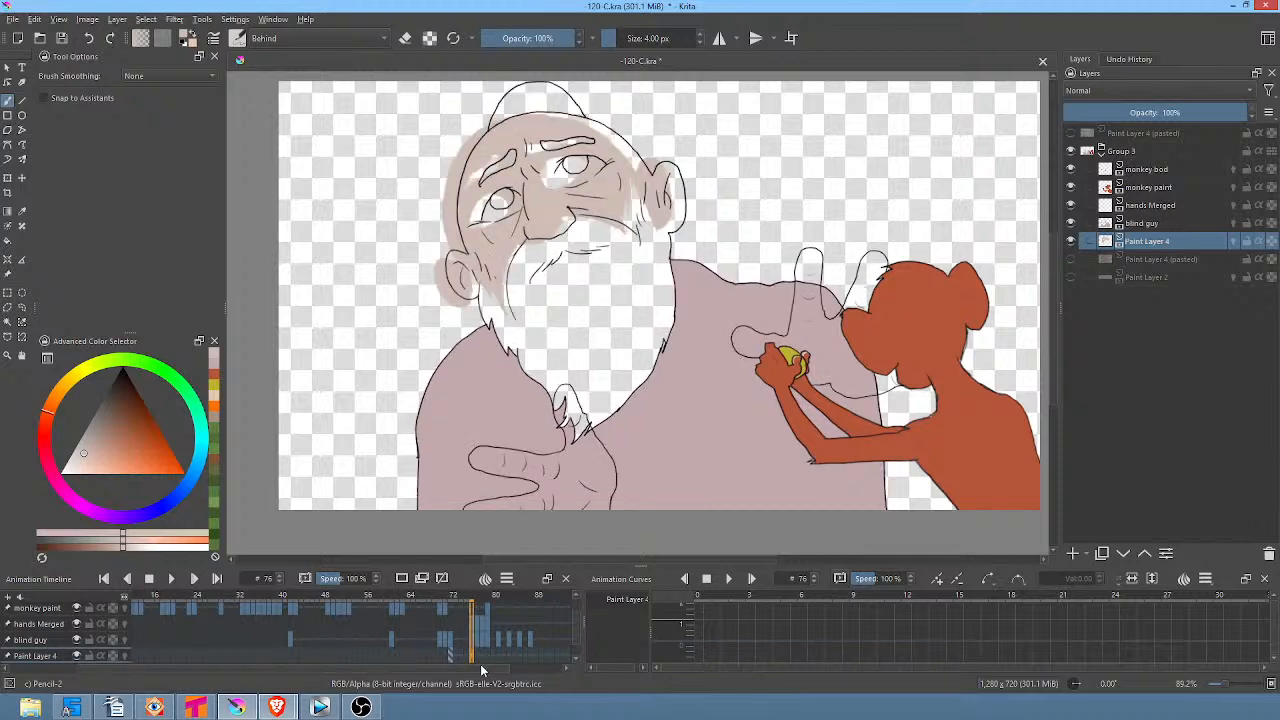
{"action": "key", "text": "Delete"}
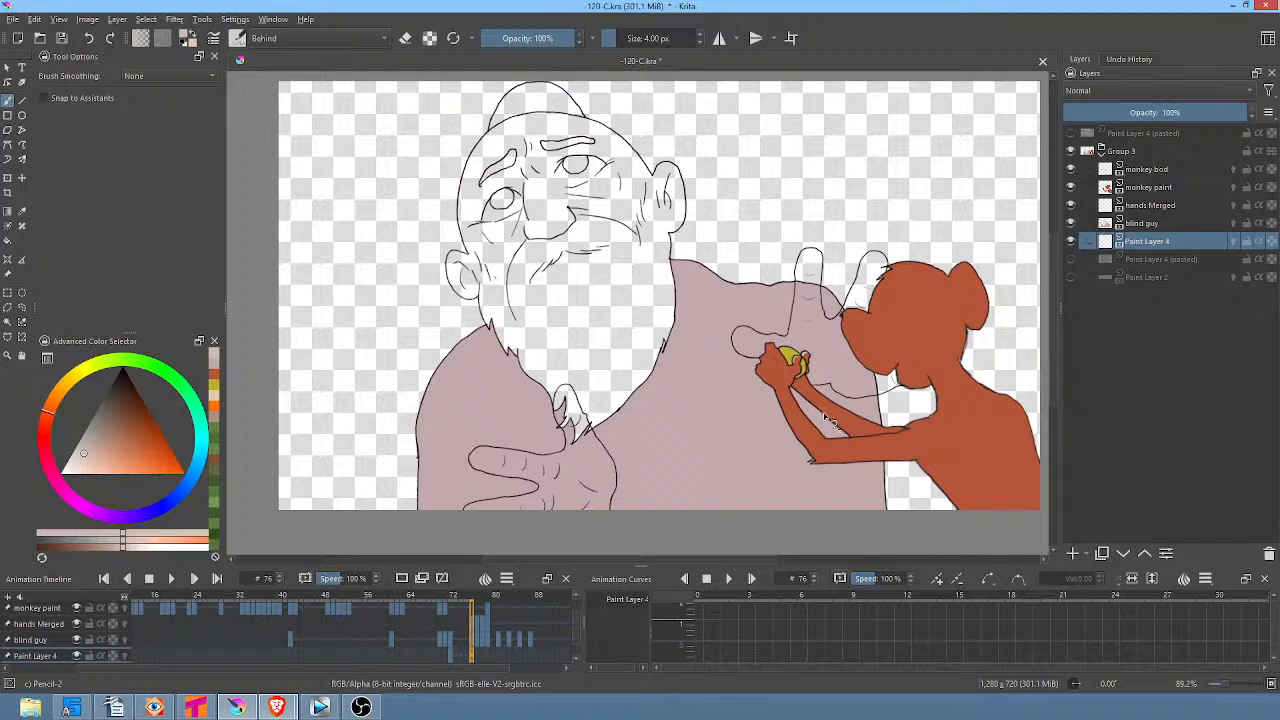
{"action": "left_click", "coordinate": [476, 654]}
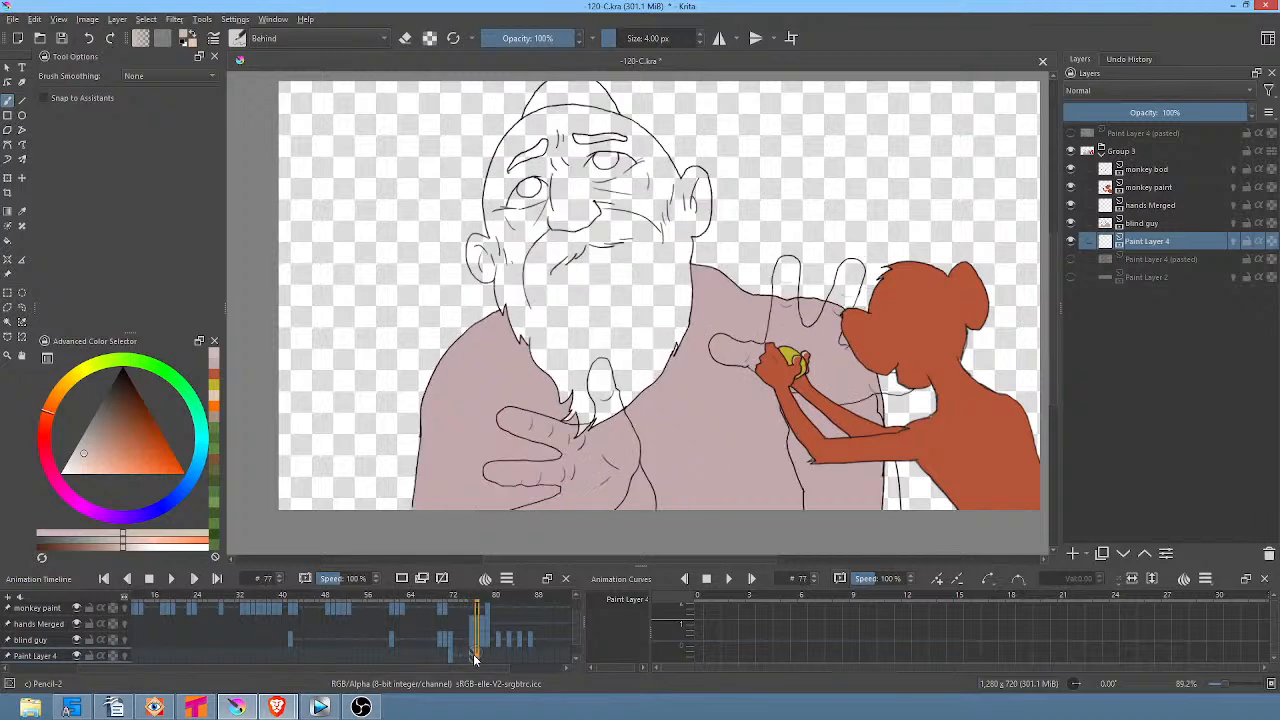
{"action": "left_click", "coordinate": [471, 658]}
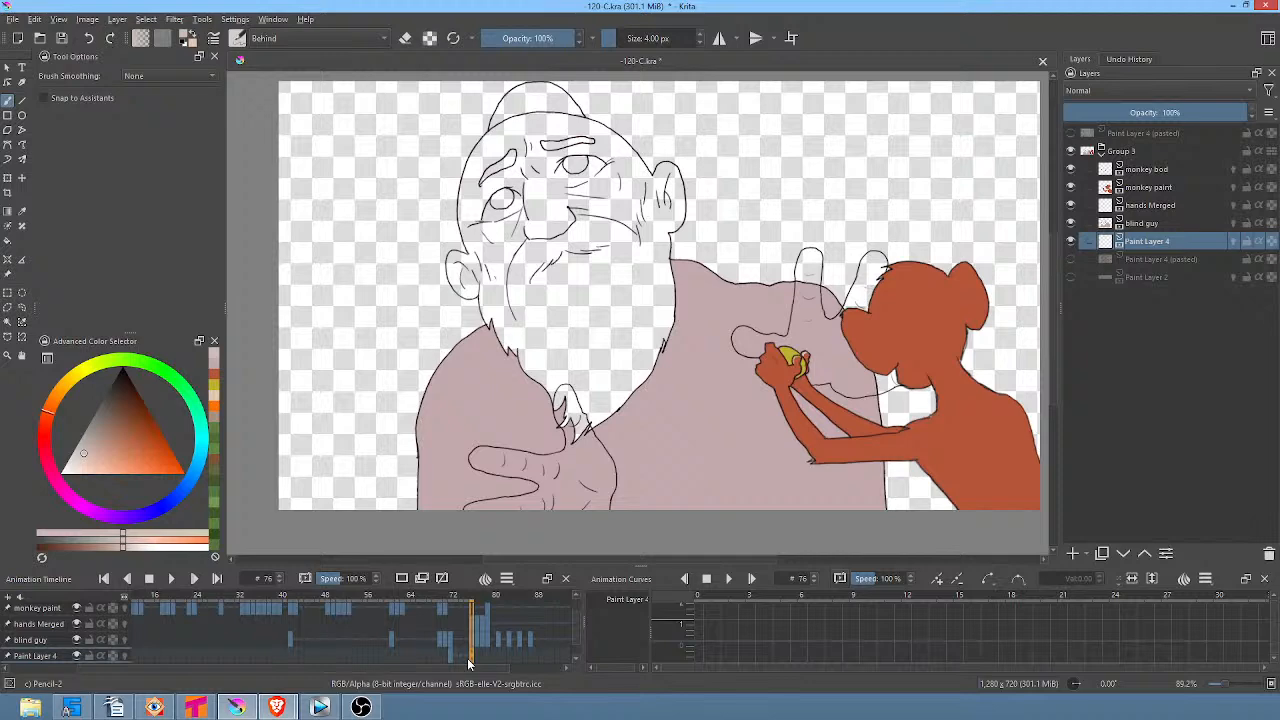
{"action": "left_click_drag", "start_coordinate": [471, 601], "coordinate": [473, 603]}
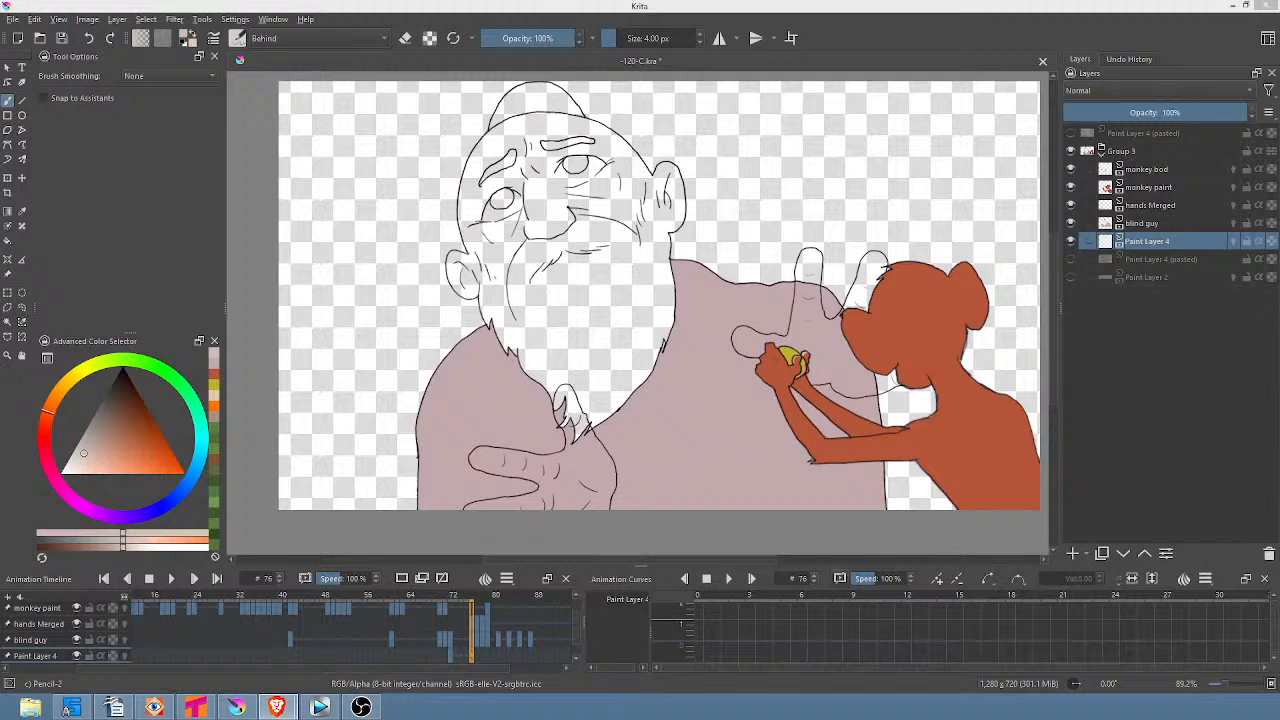
Hide the monkey paint and monkey bod layers to expose the old man's raised hand on frame 76.
{"action": "left_click", "coordinate": [1071, 187]}
{"action": "left_click", "coordinate": [1071, 187]}
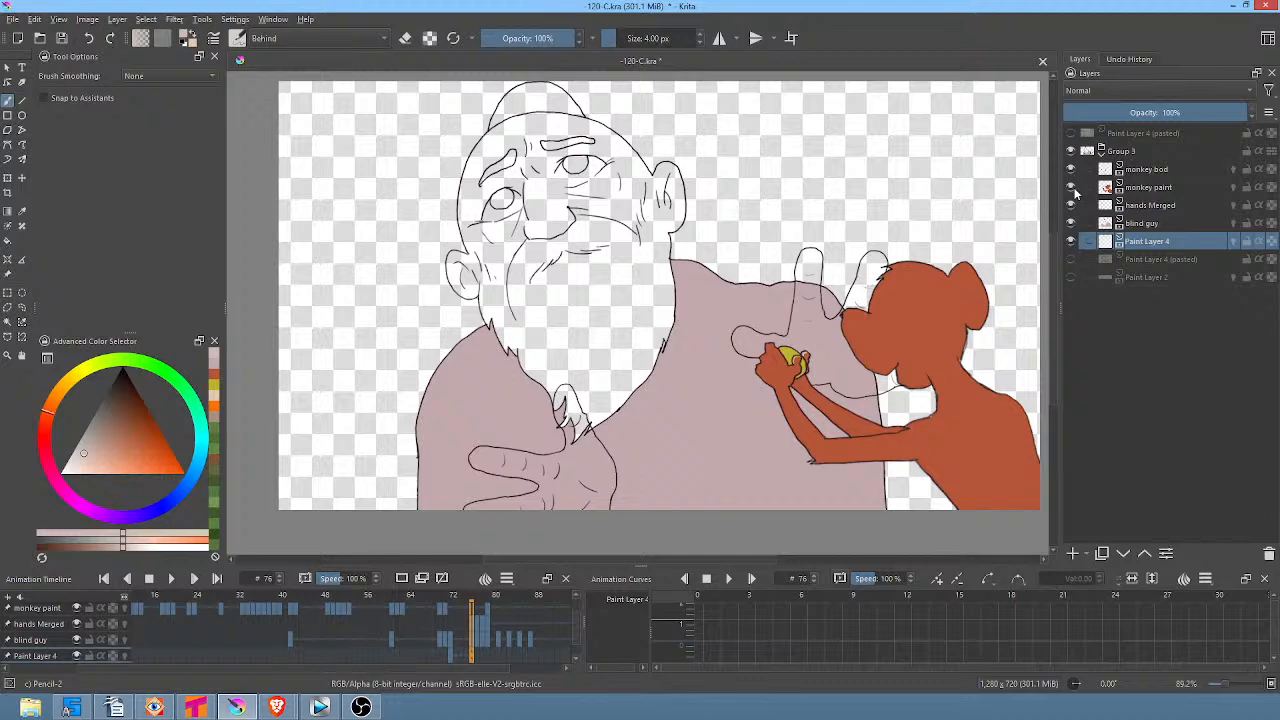
{"action": "left_click", "coordinate": [1071, 187]}
{"action": "left_click", "coordinate": [1071, 170]}
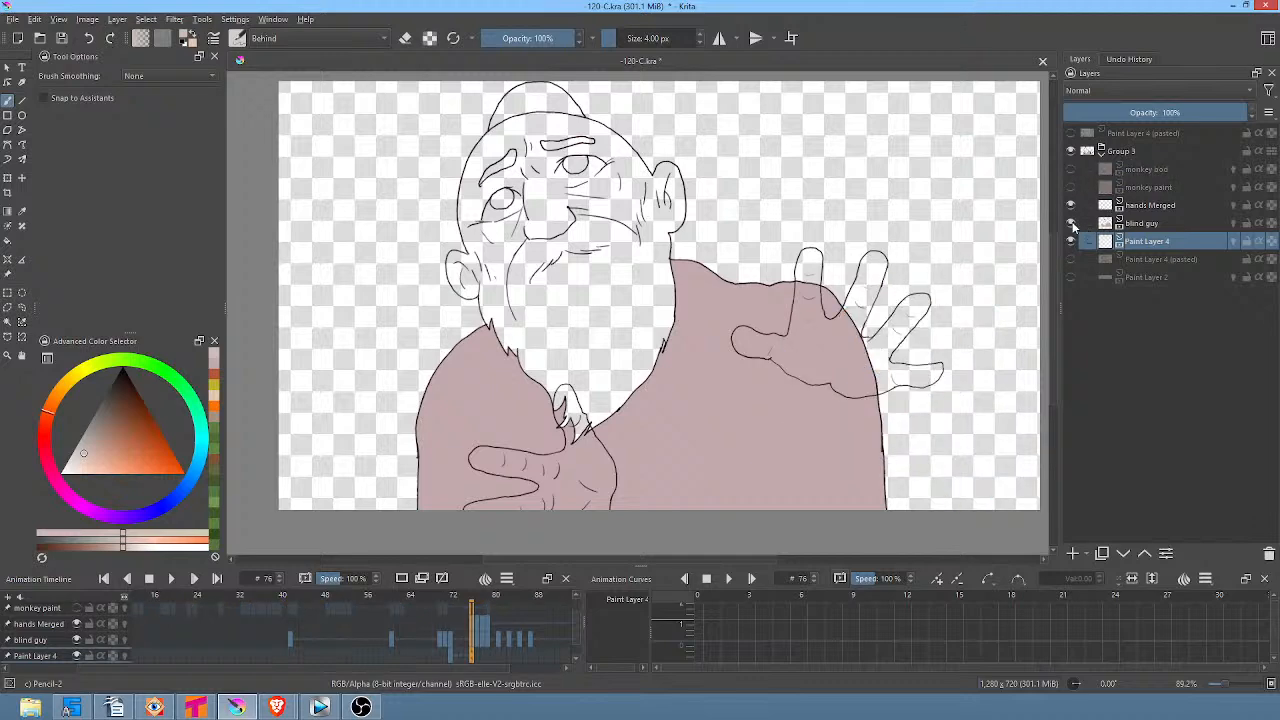
{"action": "left_click", "coordinate": [1072, 224]}
{"action": "left_click", "coordinate": [1072, 224]}
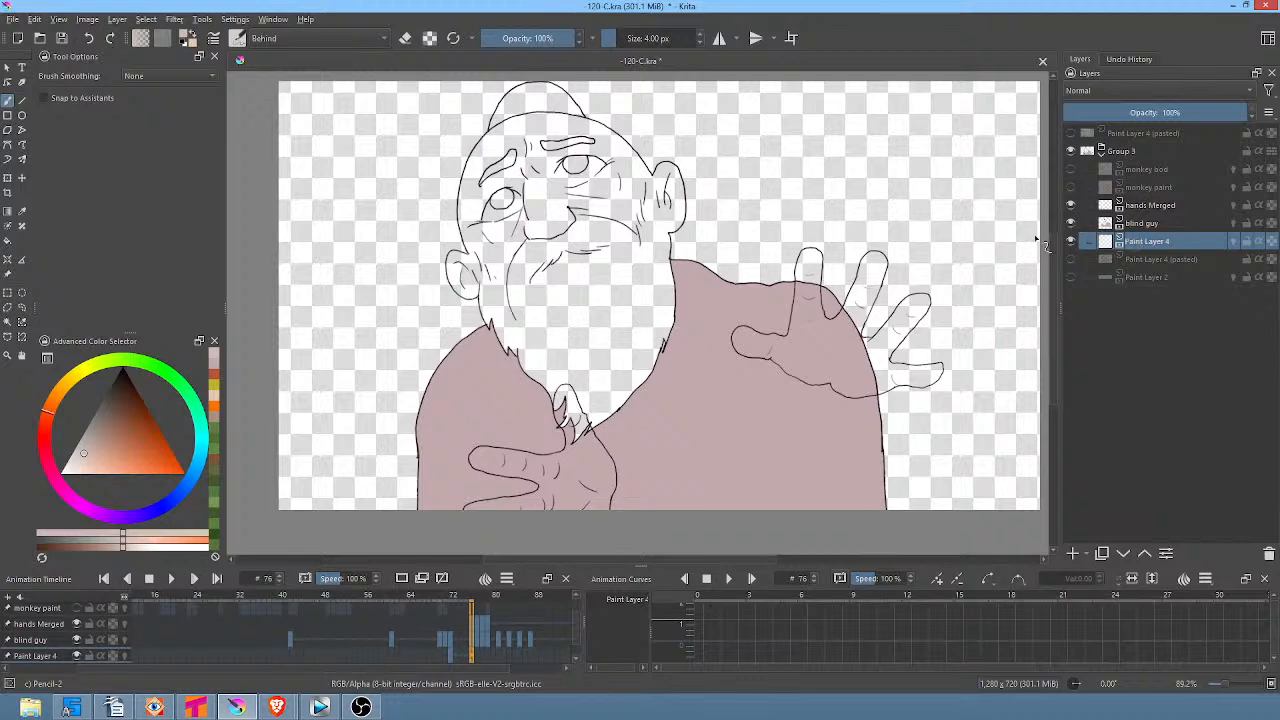
Fill the palm and all fingers of the raised hand over the shoulder with the skin tone on Paint Layer 4 at frame 76.
{"action": "key", "text": "f"}
{"action": "left_click", "coordinate": [839, 349]}
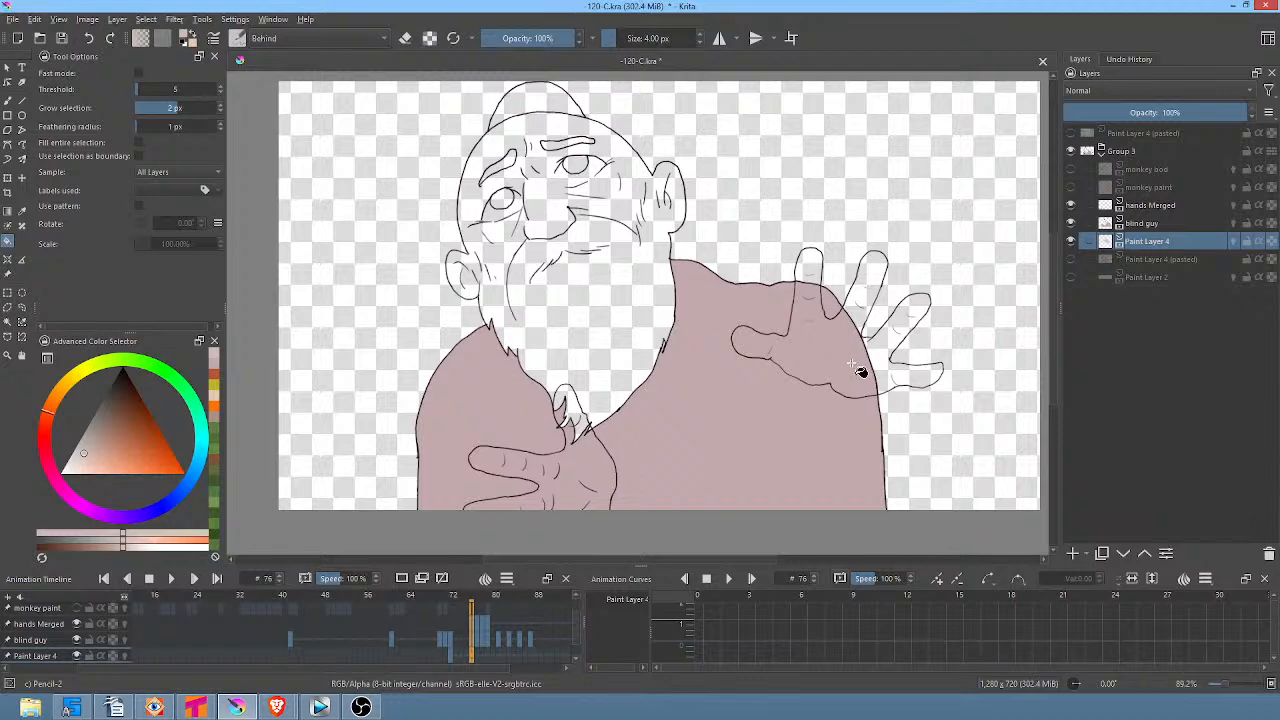
{"action": "key", "text": "i"}
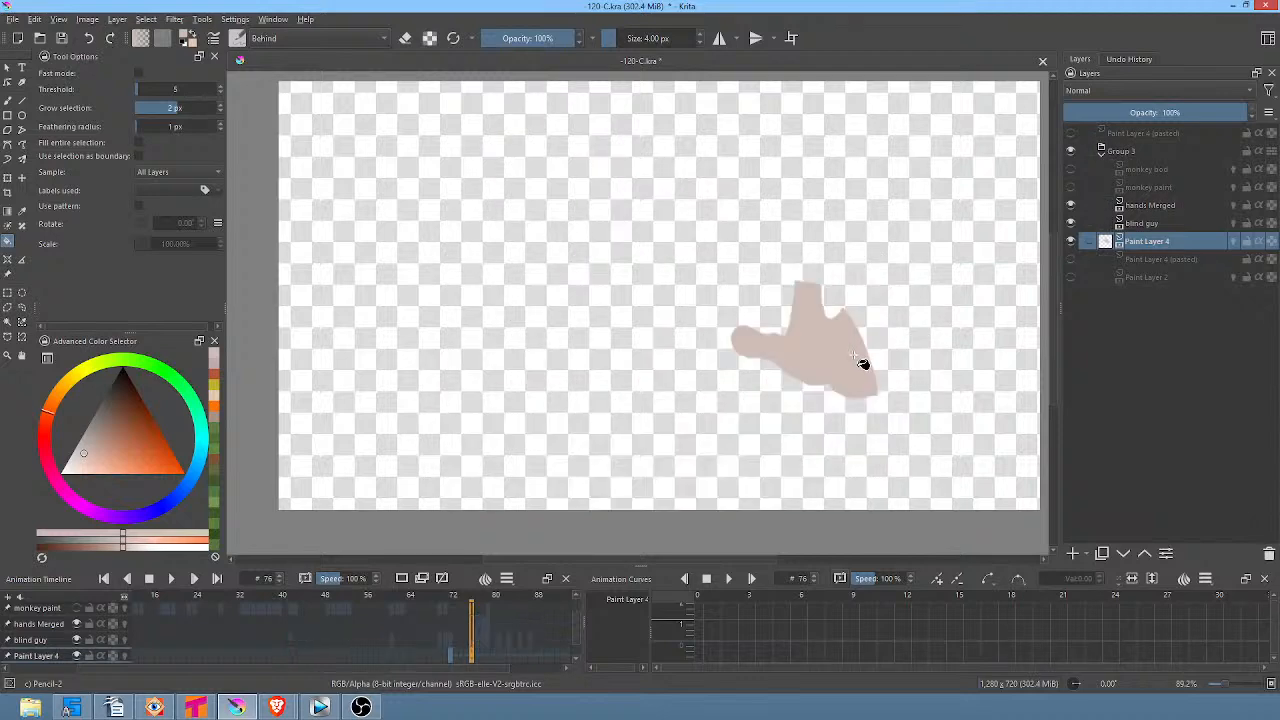
{"action": "key", "text": "i"}
{"action": "left_click", "coordinate": [880, 278]}
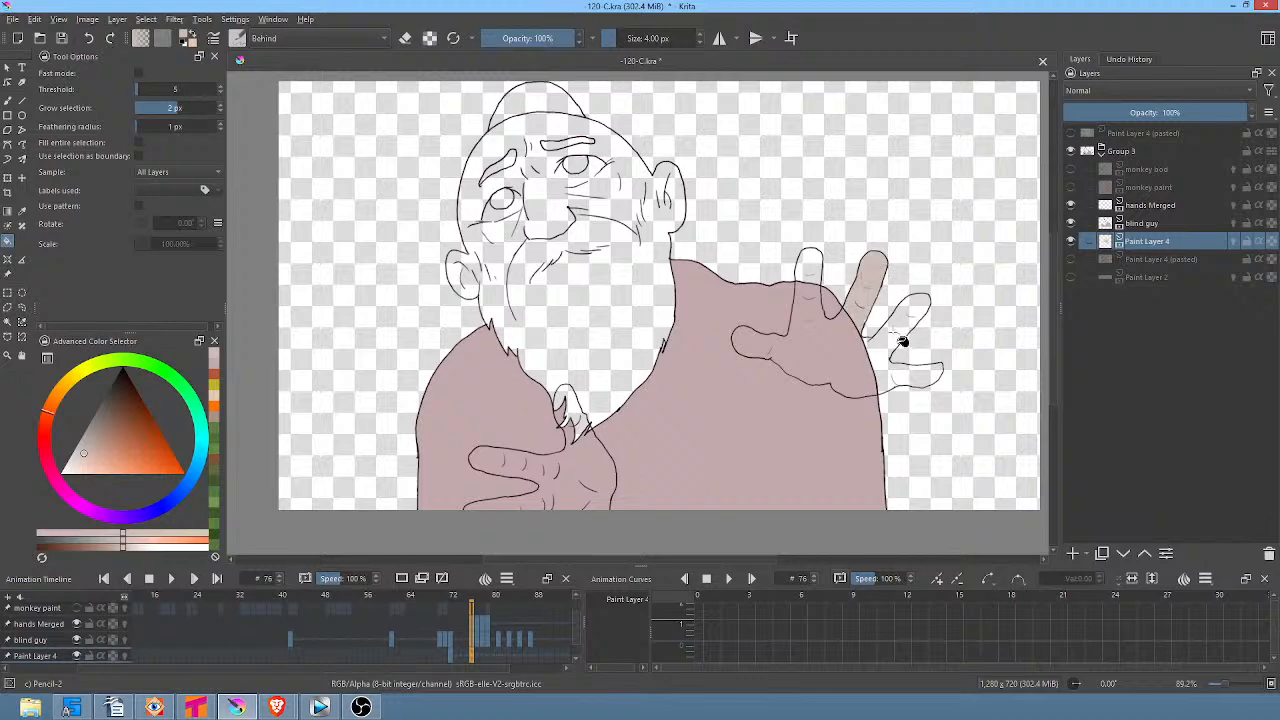
{"action": "left_click", "coordinate": [898, 372]}
{"action": "left_click", "coordinate": [816, 271]}
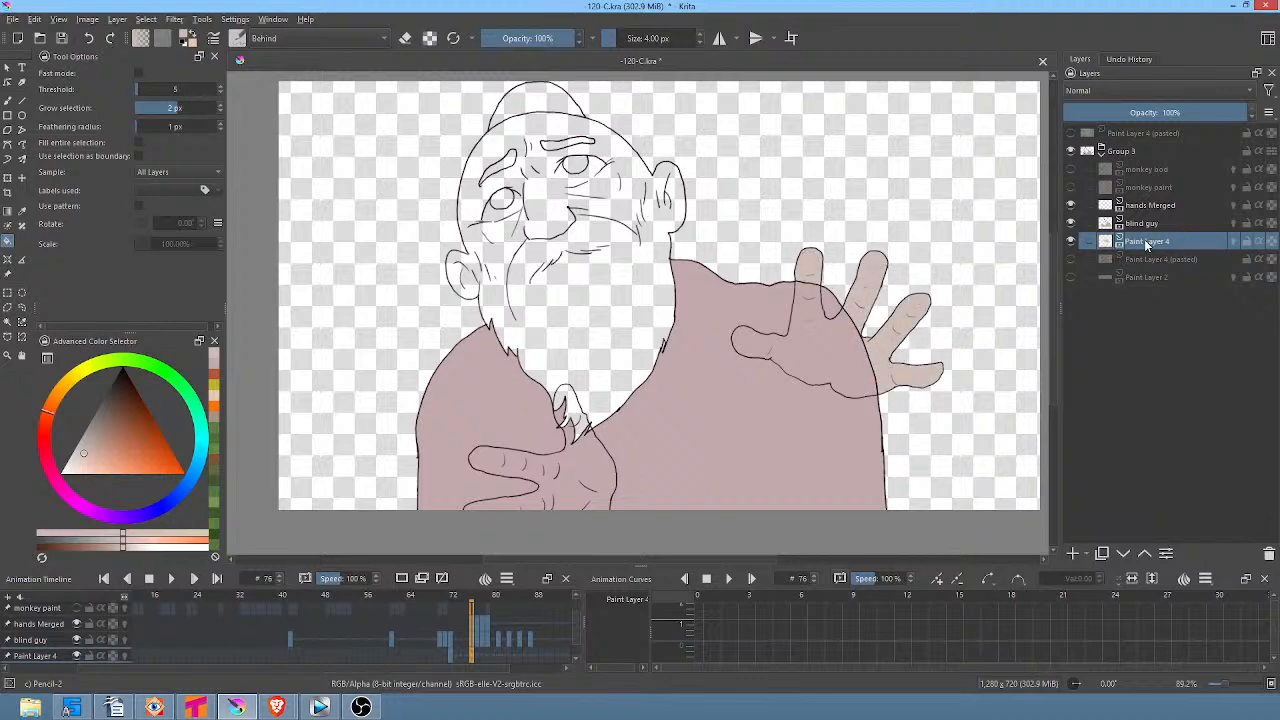
Move Paint Layer 4 above the blind guy layer, directly below hands Merged, and compare the hand with and without its fill.
{"action": "mouse_move", "coordinate": [1143, 247]}
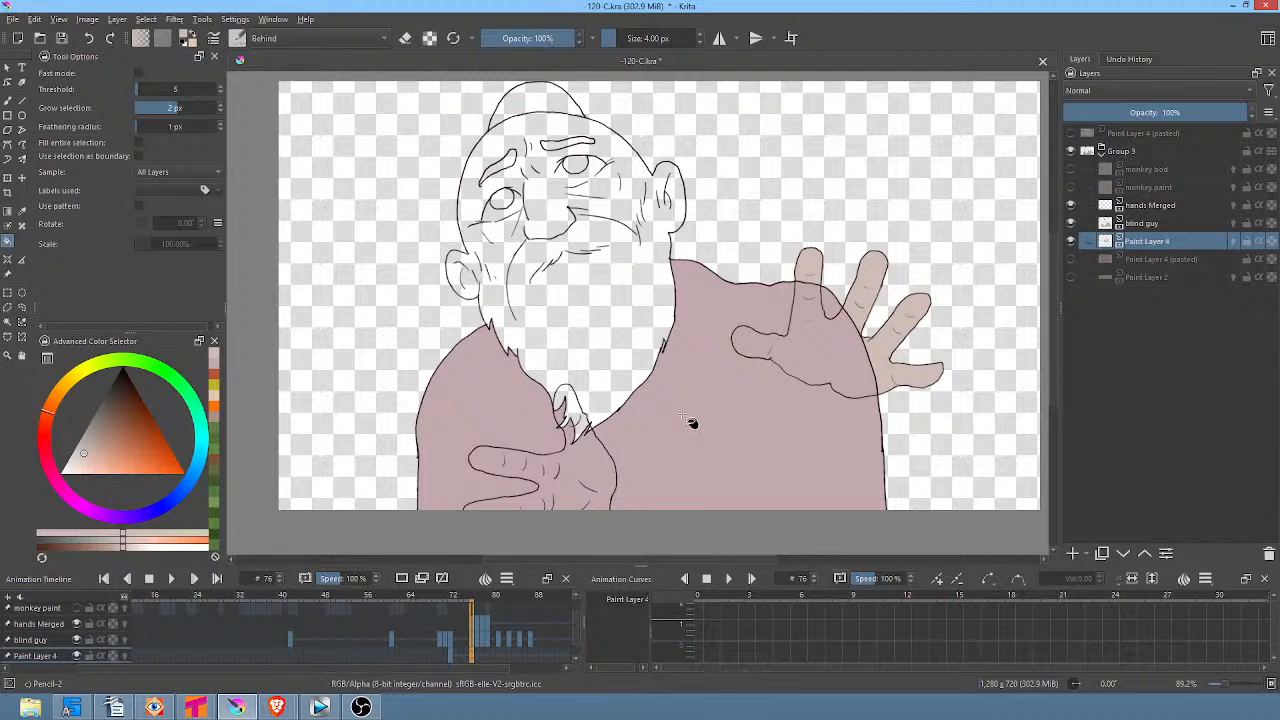
{"action": "mouse_move", "coordinate": [692, 423]}
{"action": "left_mouse_down"}
{"action": "mouse_move", "coordinate": [794, 337]}
{"action": "mouse_move", "coordinate": [814, 349]}
{"action": "left_mouse_up"}
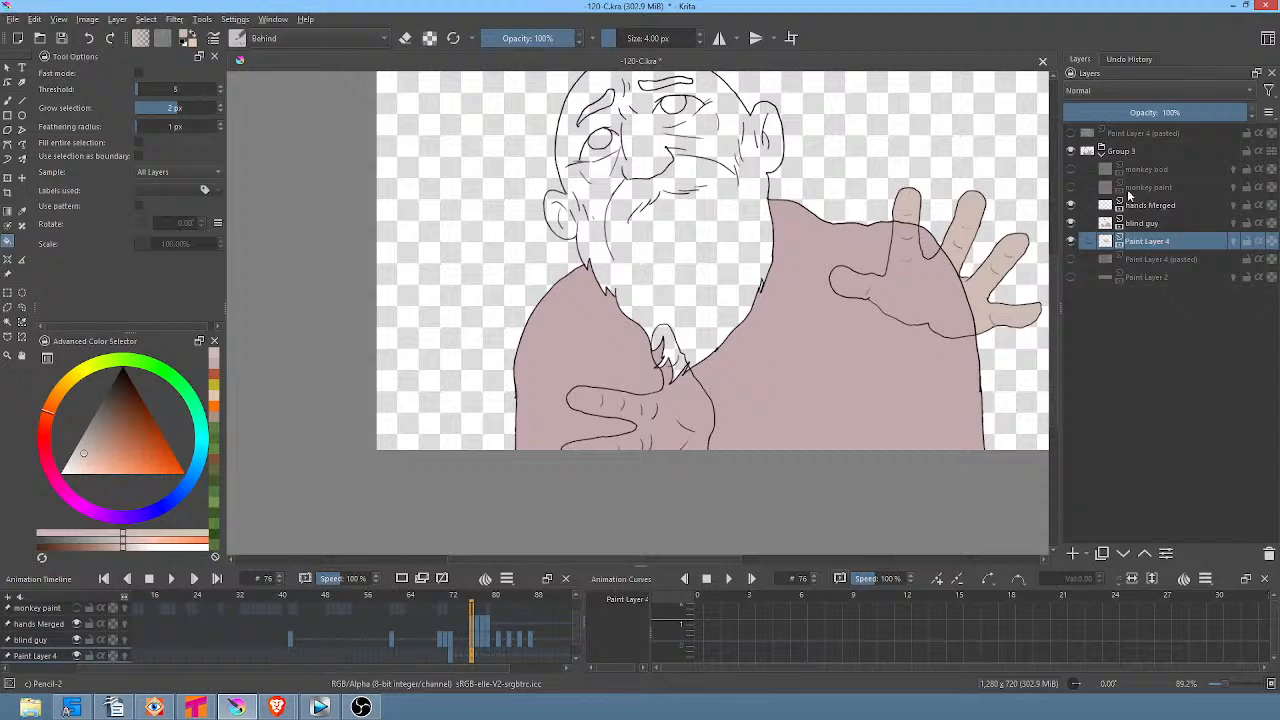
{"action": "left_click", "coordinate": [1072, 206]}
{"action": "left_click", "coordinate": [1072, 206]}
{"action": "left_click", "coordinate": [1071, 223]}
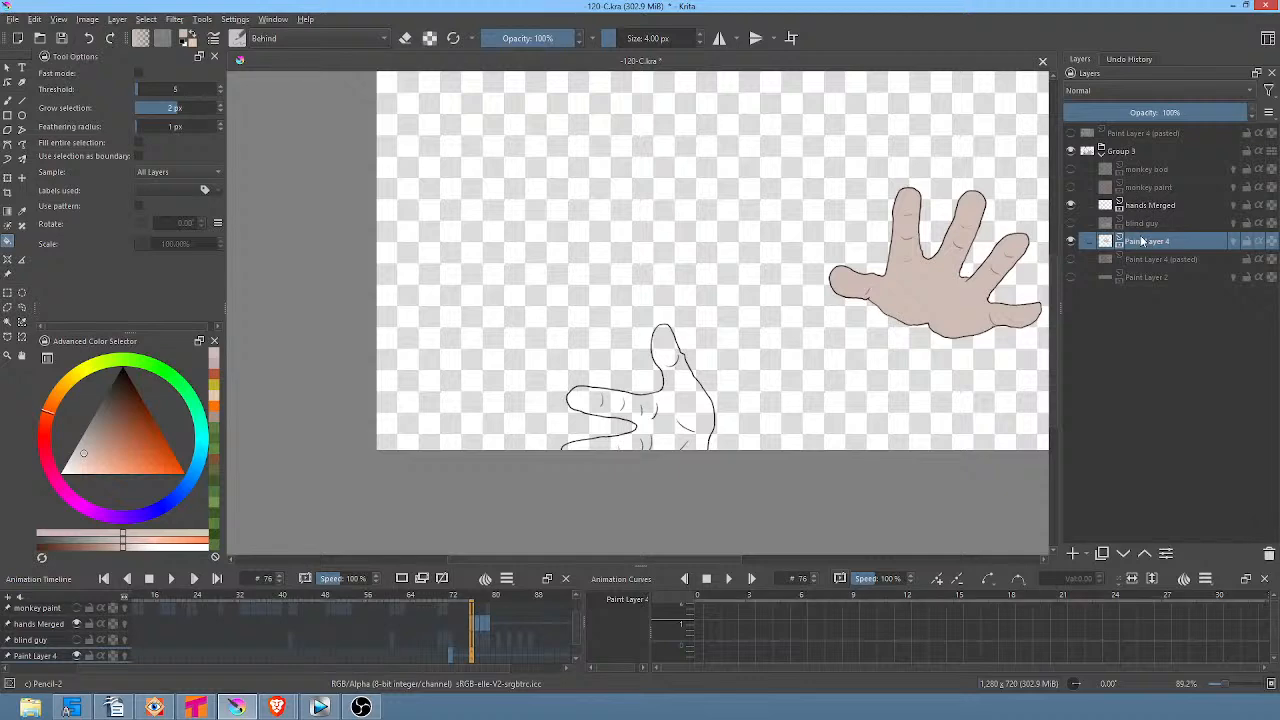
{"action": "left_click", "coordinate": [1144, 553]}
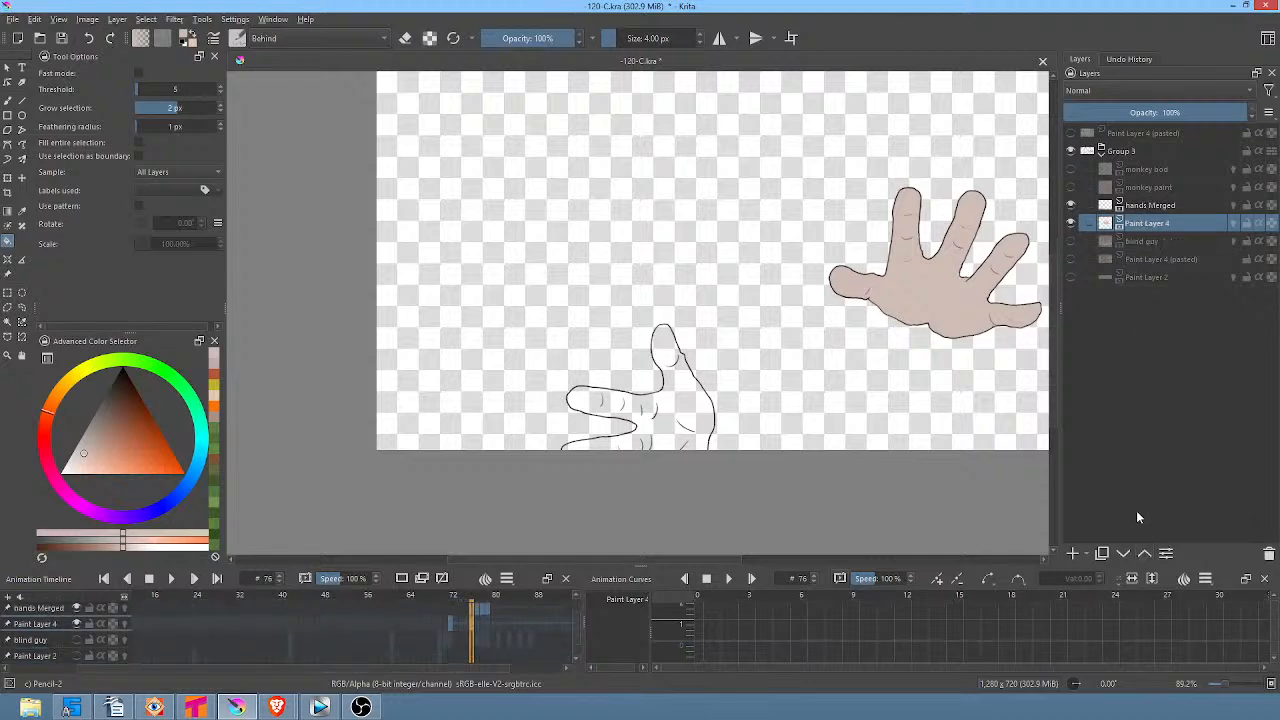
{"action": "left_click", "coordinate": [1071, 223]}
{"action": "left_click", "coordinate": [1071, 241]}
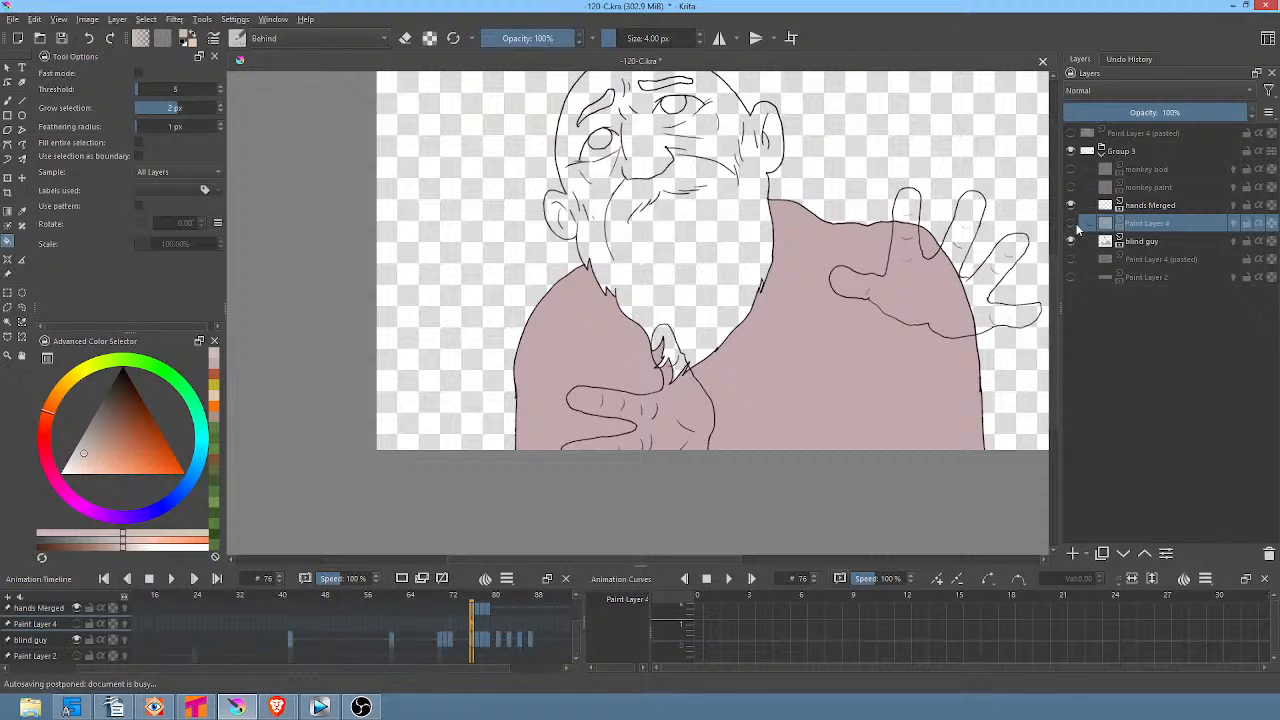
{"action": "left_click", "coordinate": [1071, 223]}
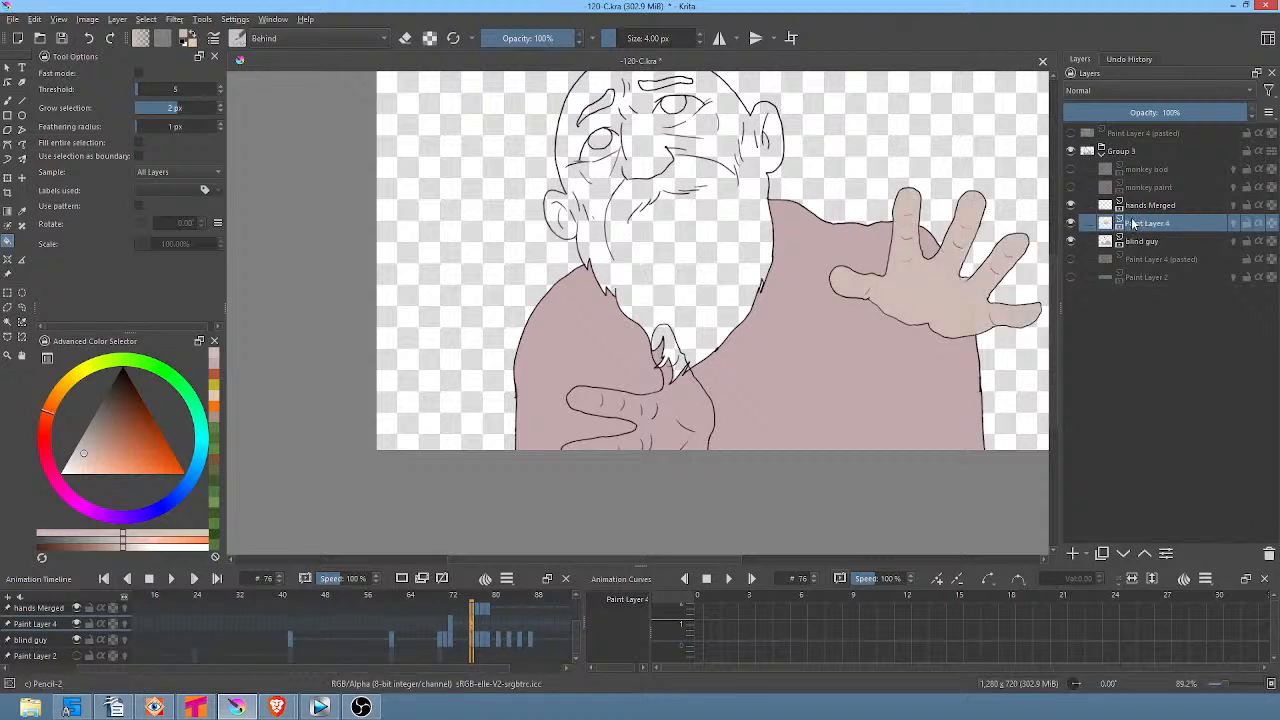
Hide the blind guy layer and fill the lower hand in front of the chest with the skin tone on frame 76.
{"action": "left_click", "coordinate": [1071, 241]}
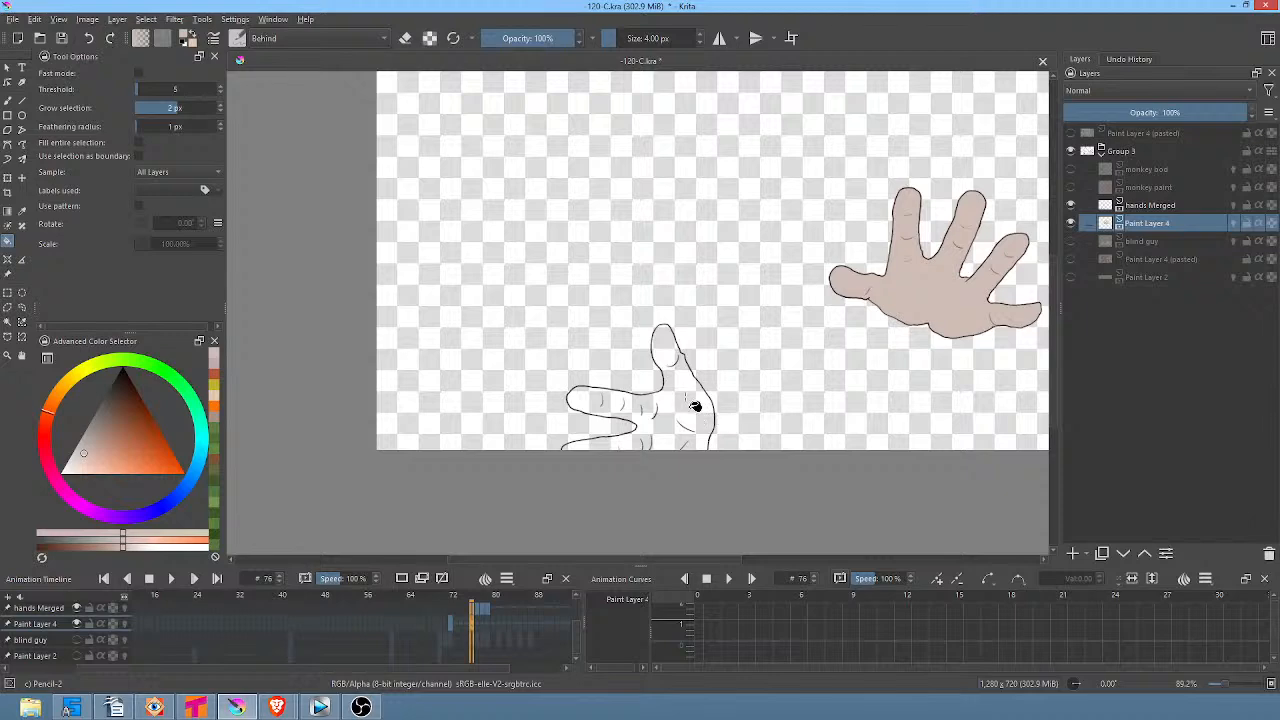
{"action": "left_click", "coordinate": [694, 406]}
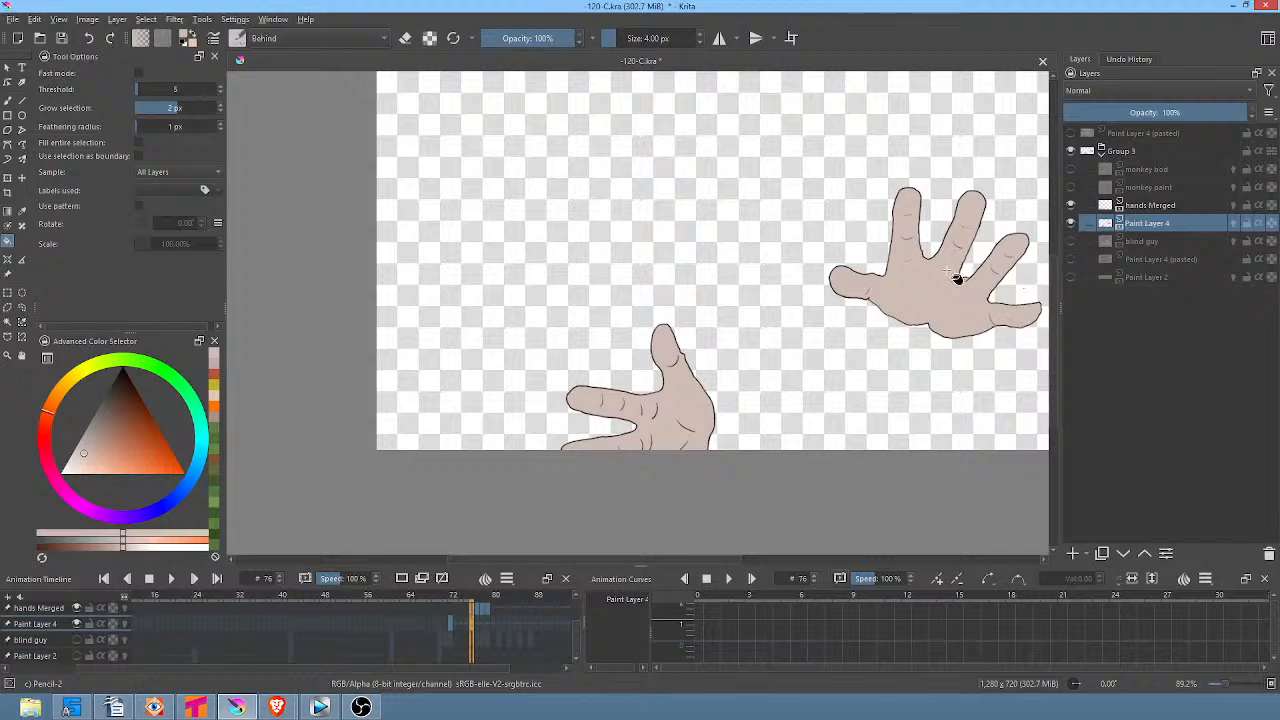
{"action": "left_click_drag", "start_coordinate": [957, 277], "coordinate": [899, 317]}
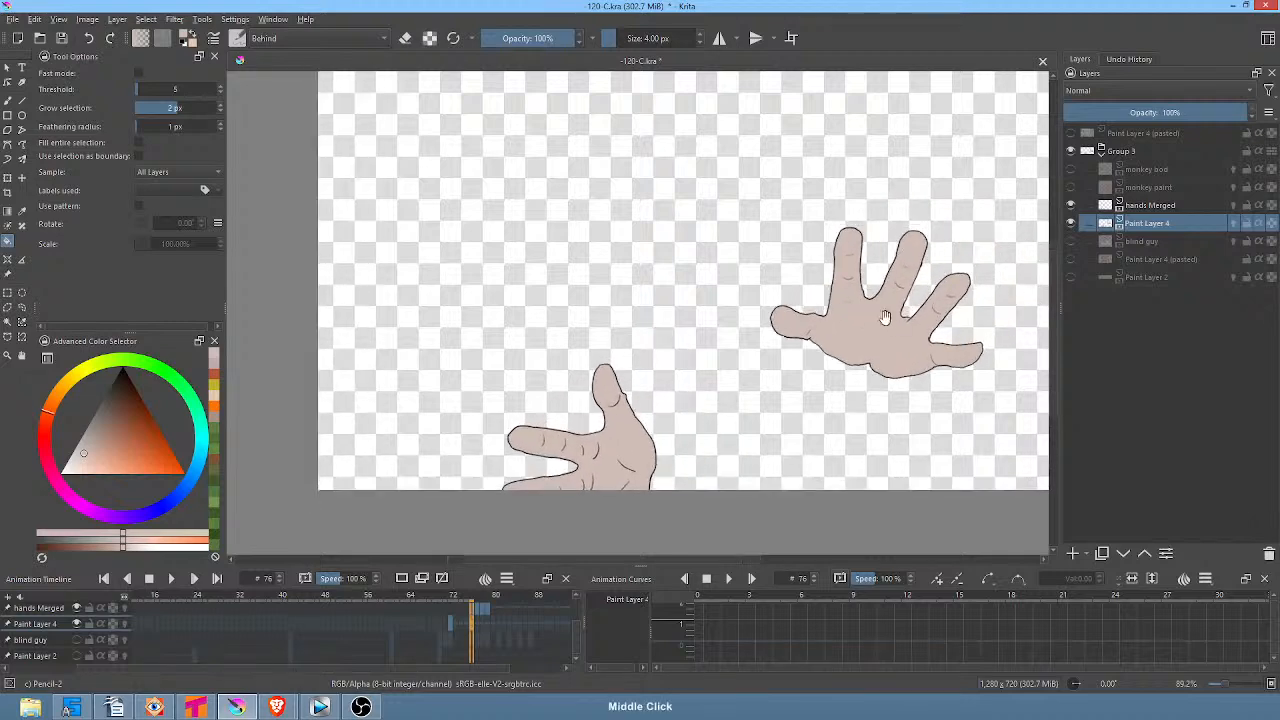
Fill both open hands on frames 77 and 78 and the clasped hands on frame 79 with the skin tone.
{"action": "left_click", "coordinate": [479, 597]}
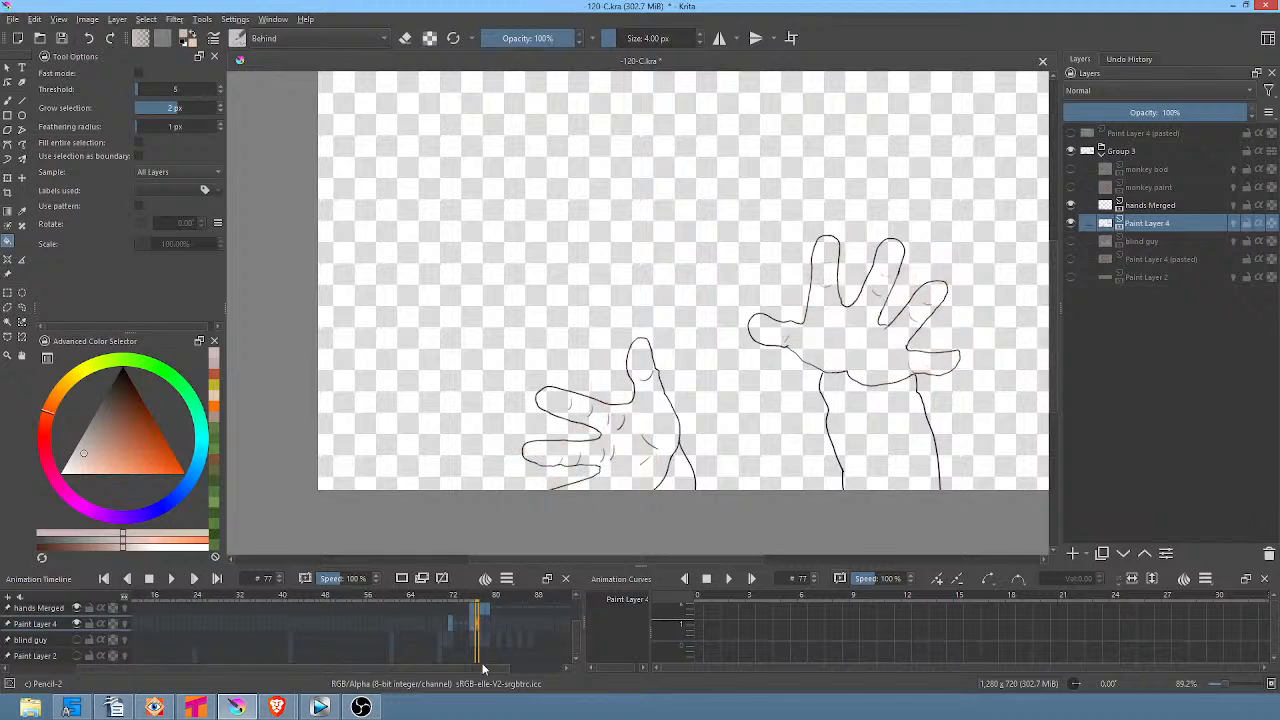
{"action": "left_click", "coordinate": [849, 334]}
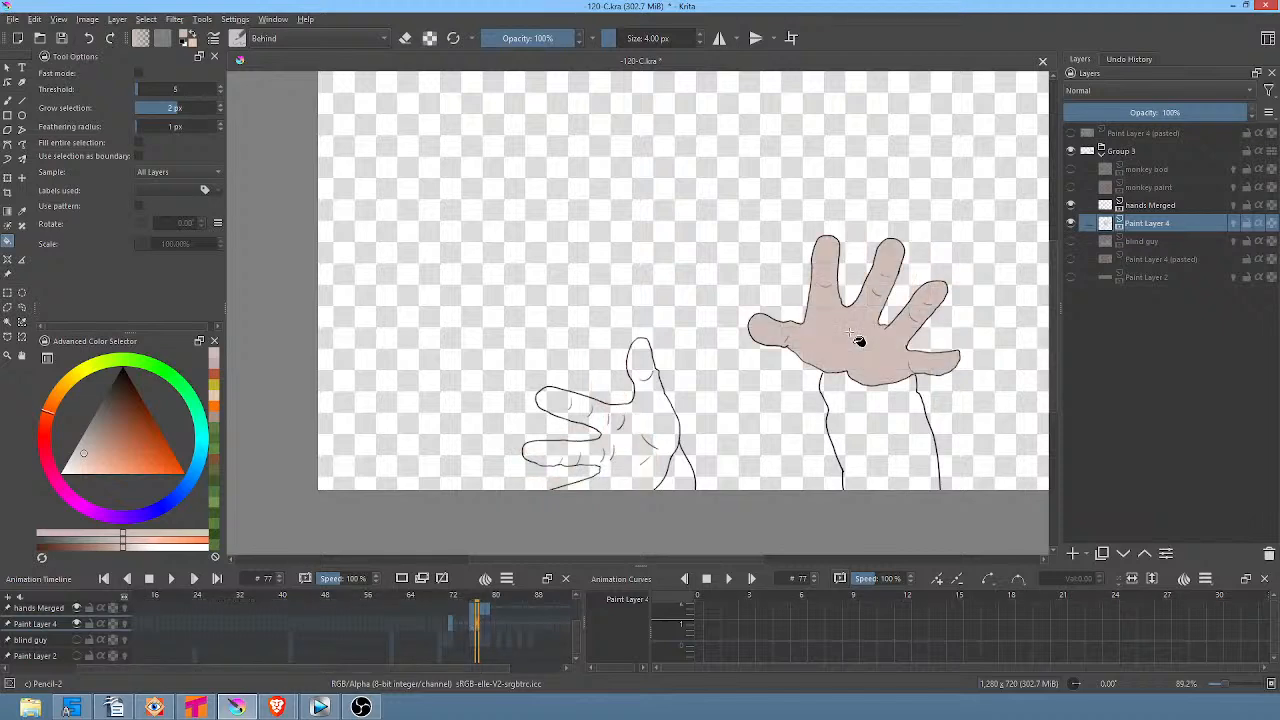
{"action": "left_click", "coordinate": [667, 419]}
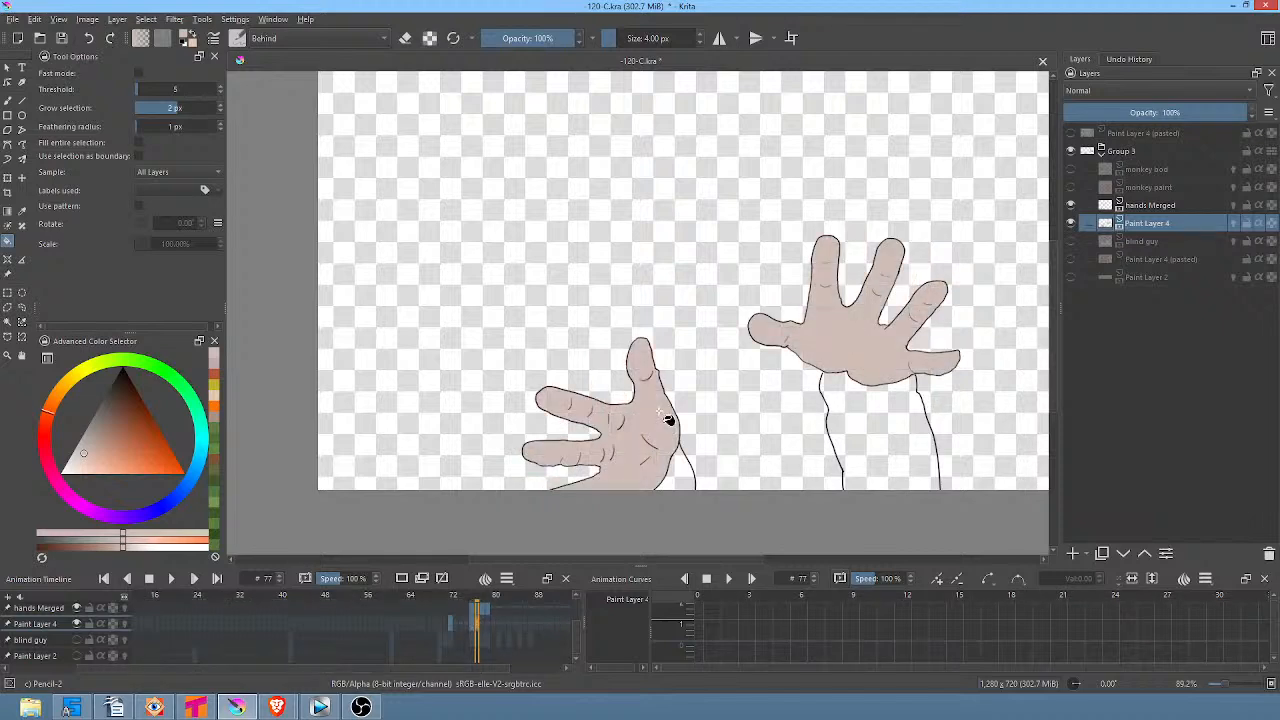
{"action": "left_click", "coordinate": [481, 620]}
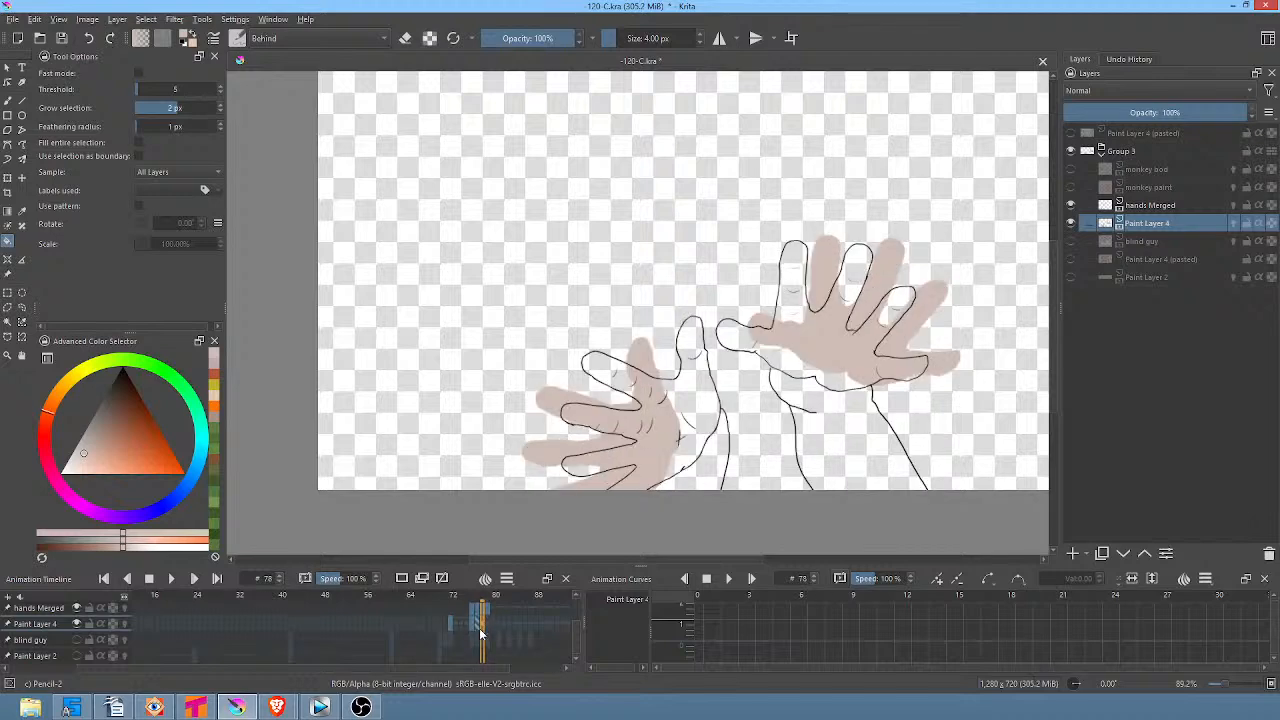
{"action": "left_click", "coordinate": [812, 348]}
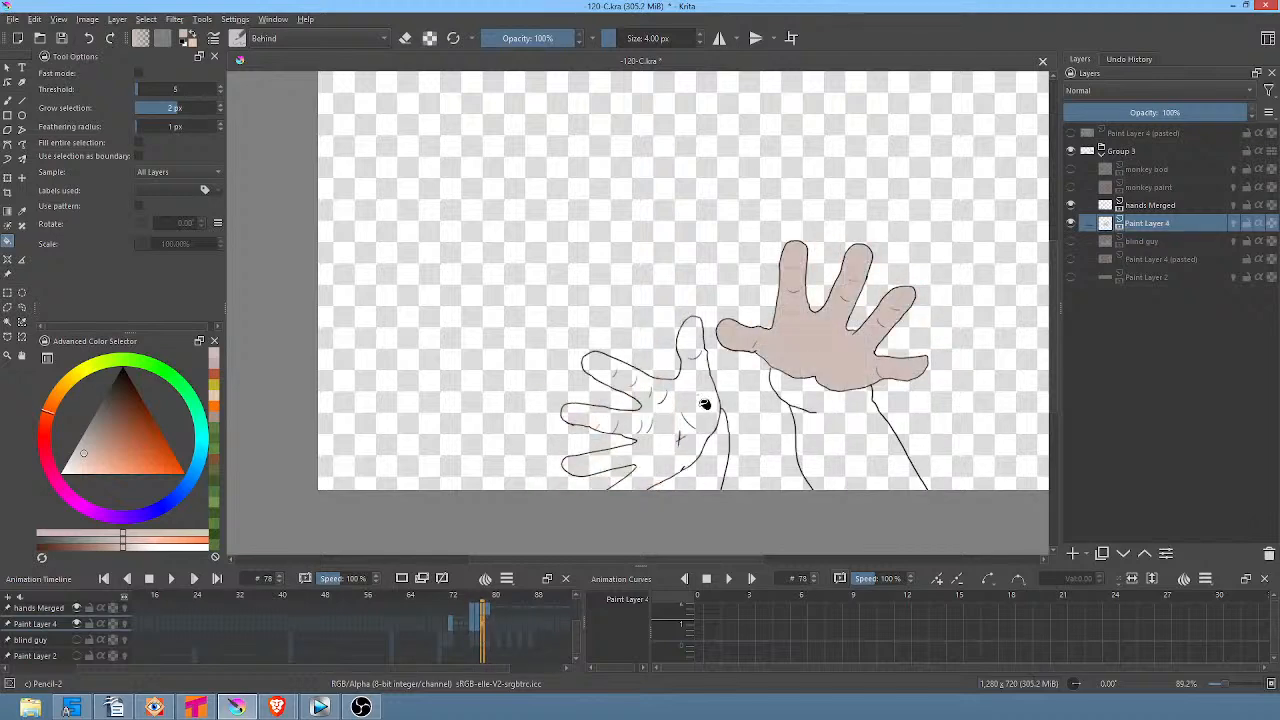
{"action": "left_click", "coordinate": [703, 406]}
{"action": "key", "text": "Right"}
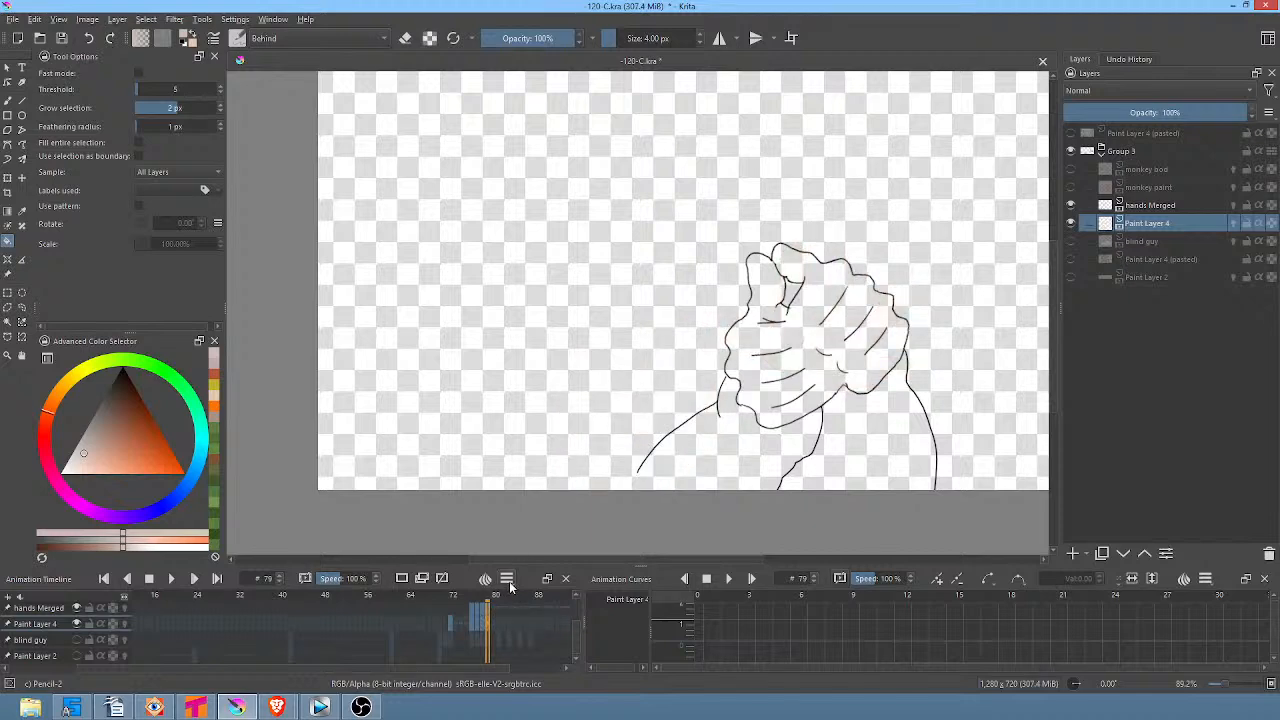
{"action": "left_click", "coordinate": [828, 292]}
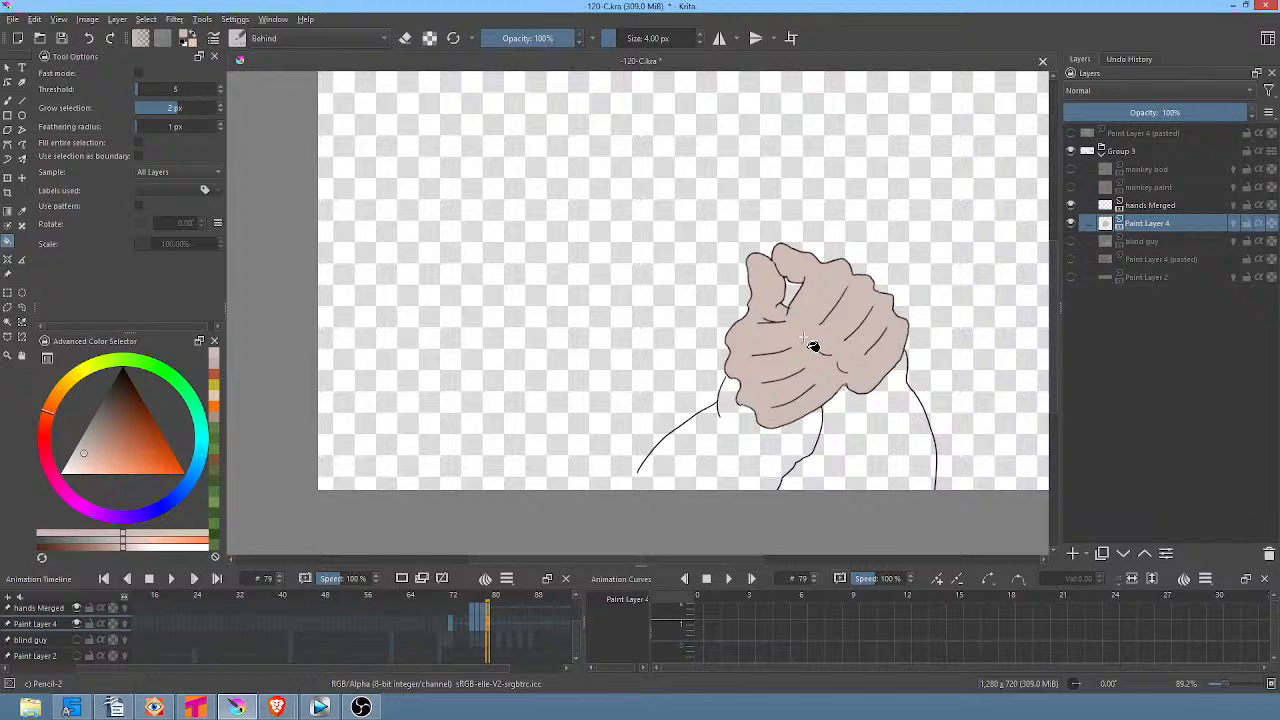
Step back through the keyframes from frame 79 to 72 and return to frame 76 to check the skin fills.
{"action": "key", "text": "Left"}
{"action": "key", "text": "Left"}
{"action": "key", "text": "Left"}
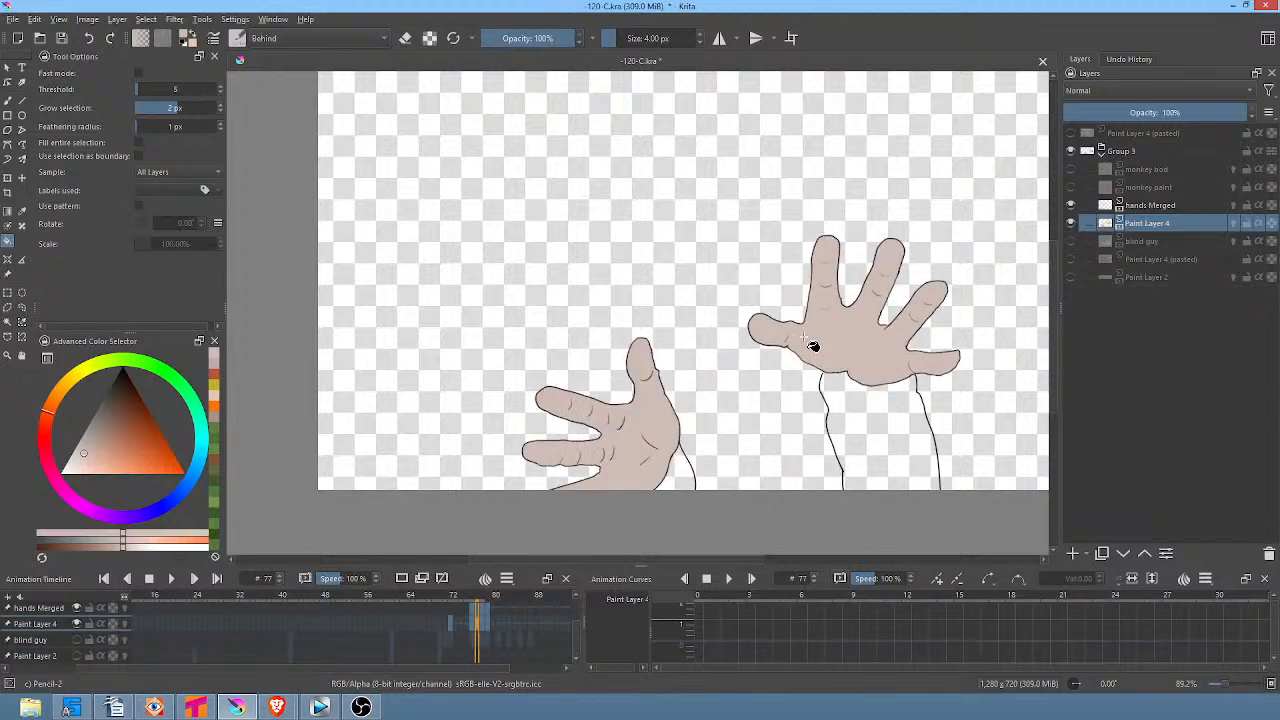
{"action": "key", "text": "Left"}
{"action": "key", "text": "Left"}
{"action": "key", "text": "Left"}
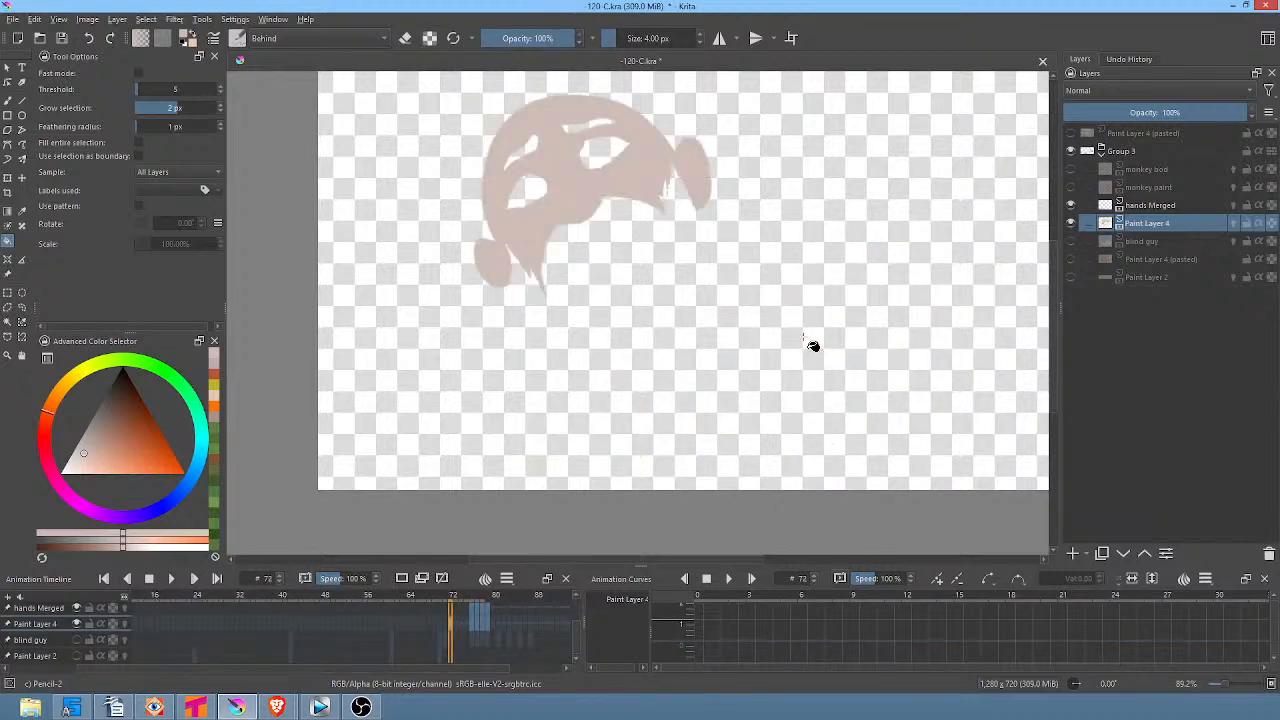
{"action": "key", "text": "Right"}
{"action": "key", "text": "Right"}
{"action": "key", "text": "Right"}
{"action": "key", "text": "Right"}
Show the blind guy layer to check the hand fills against the robe on frames 76 and 77, and hide it again.
{"action": "left_click", "coordinate": [1072, 241]}
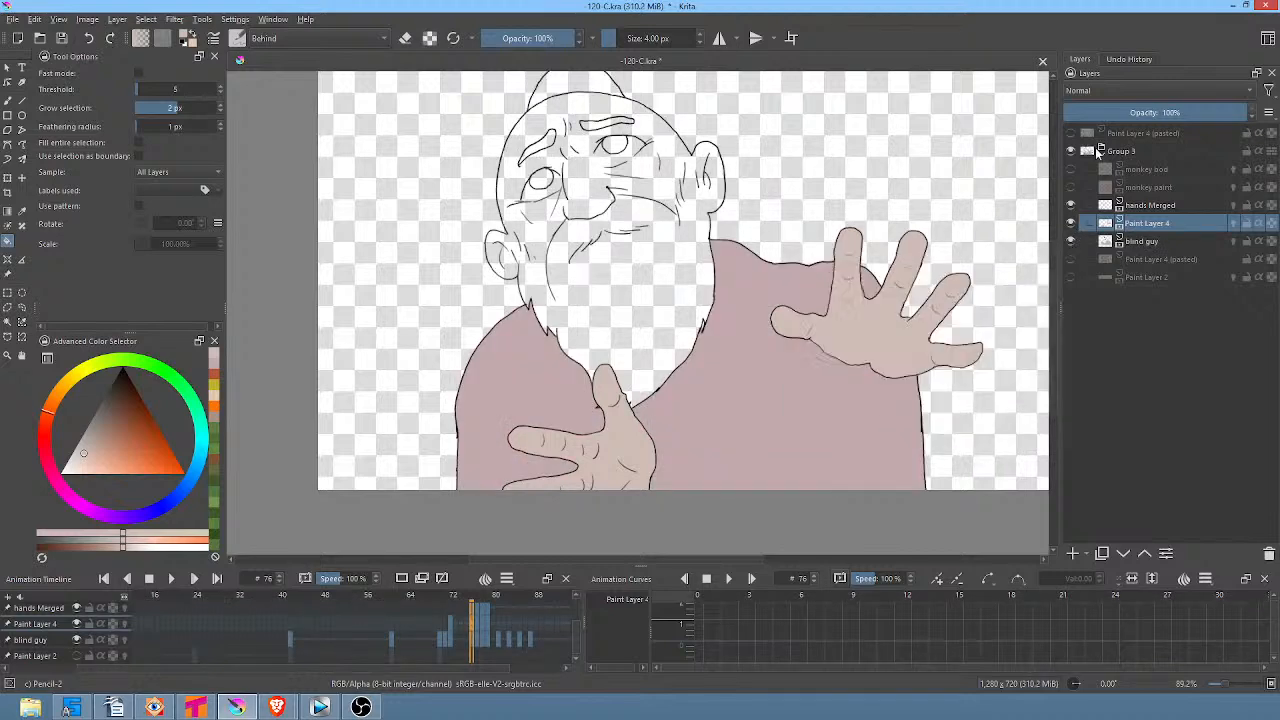
{"action": "middle_click", "coordinate": [909, 335]}
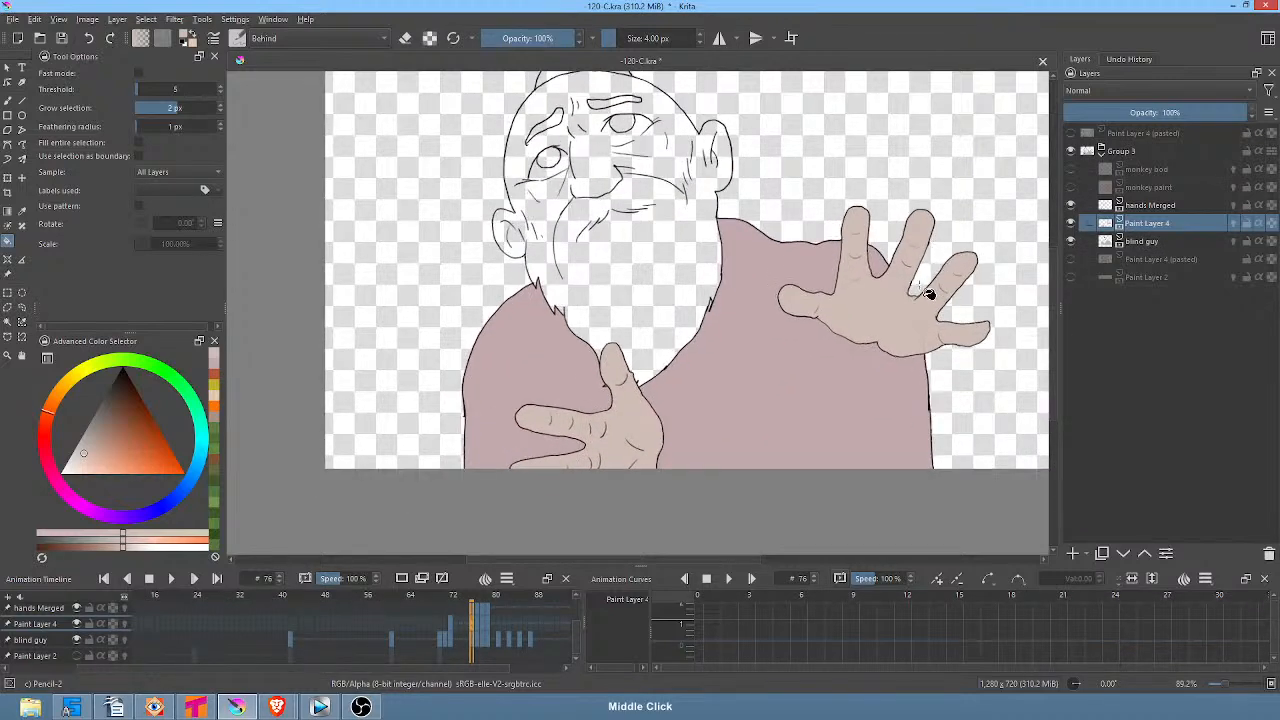
{"action": "middle_click", "coordinate": [909, 332]}
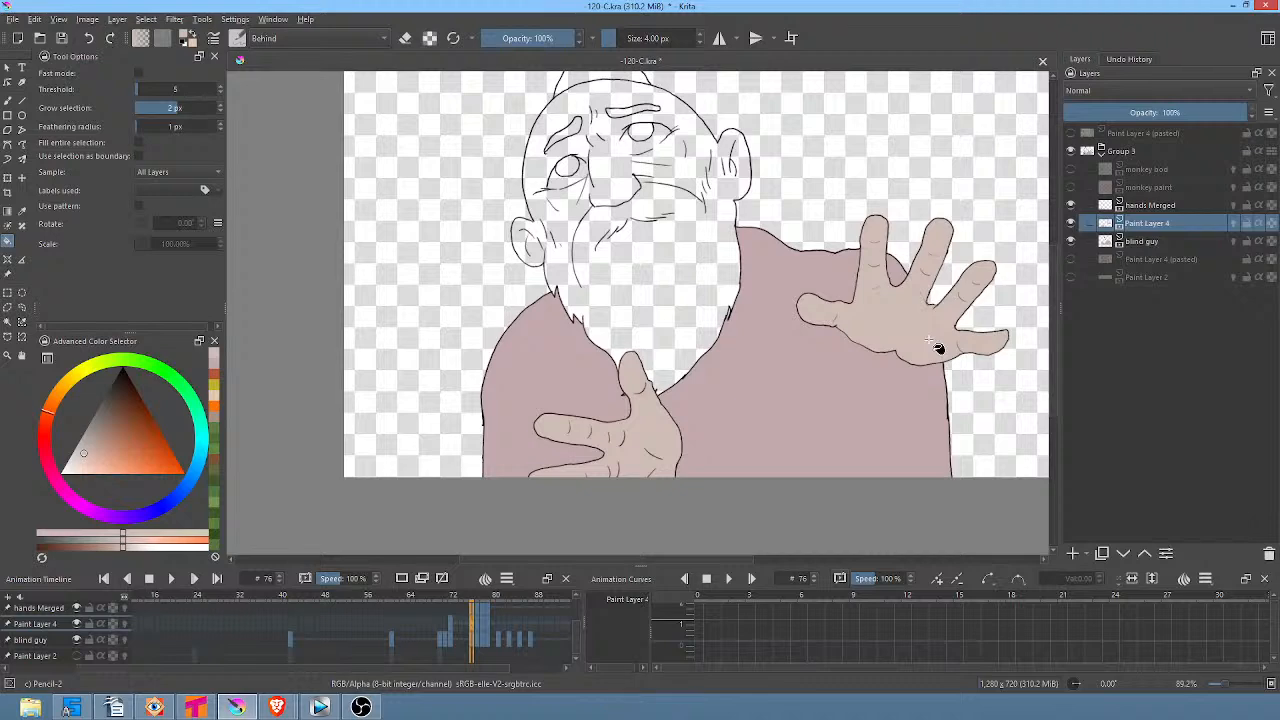
{"action": "key", "text": "period"}
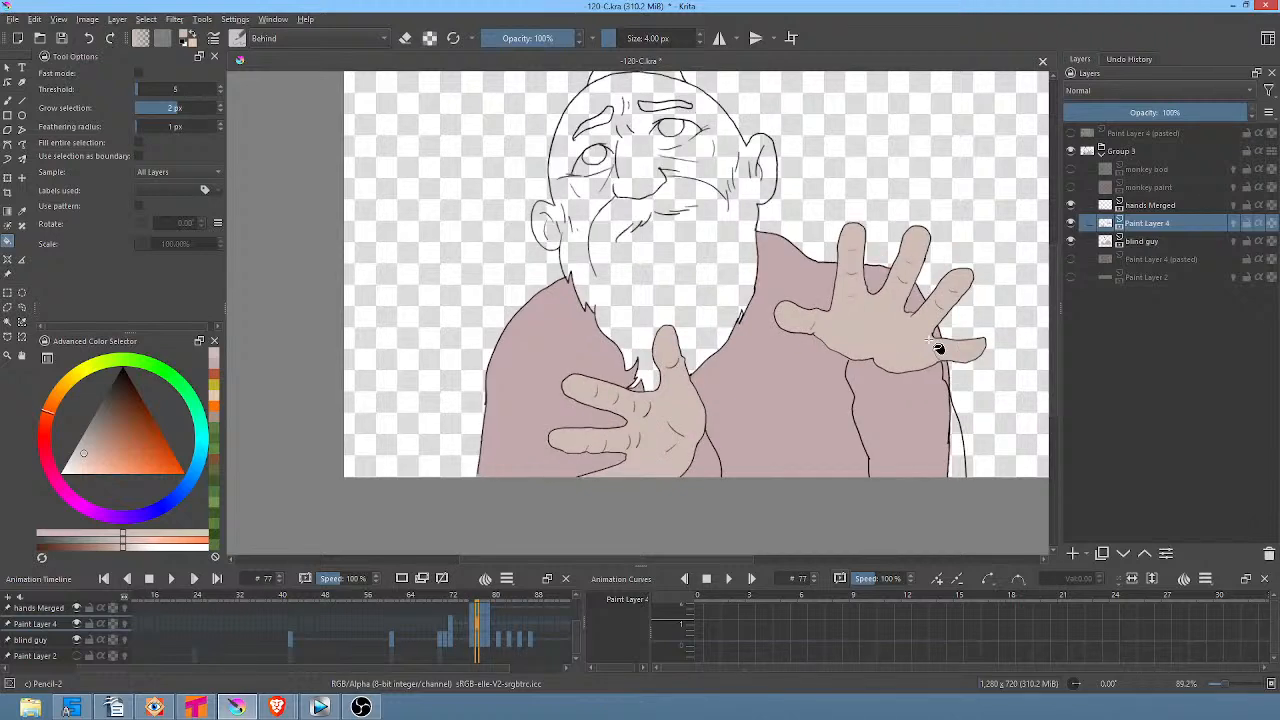
{"action": "left_click", "coordinate": [1071, 241]}
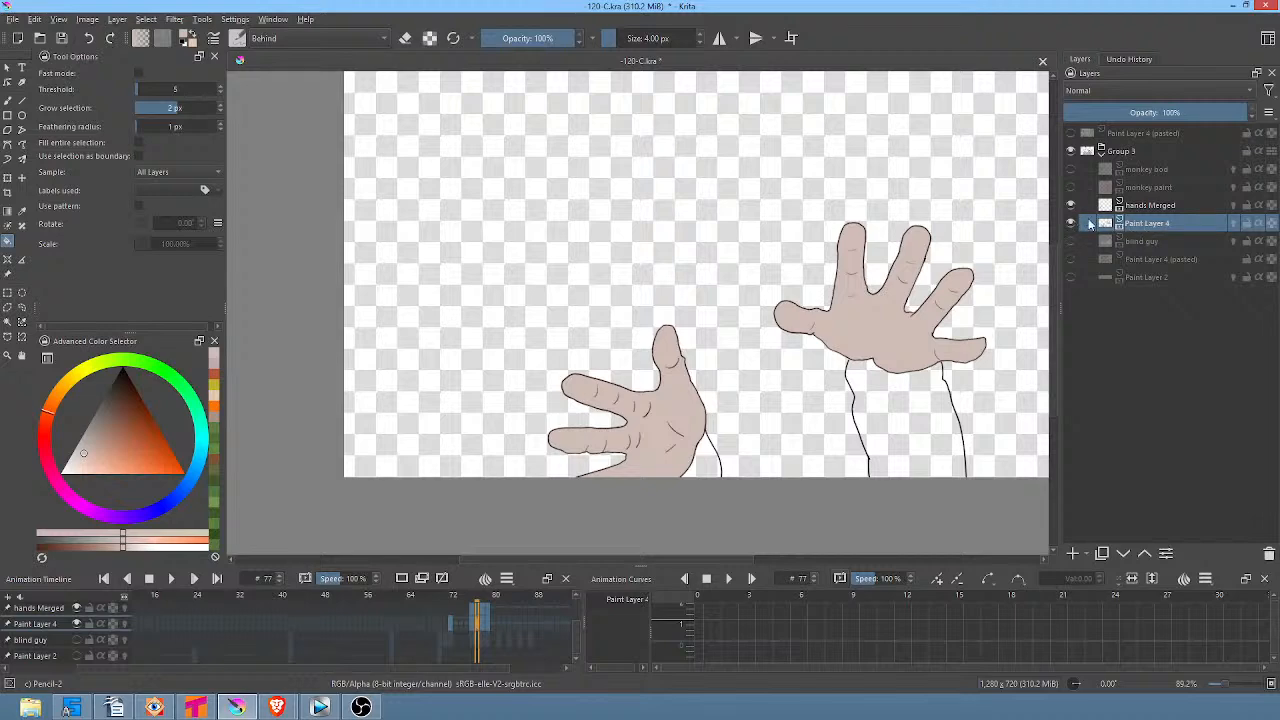
Sample the robe colour from the blind guy layer and fill both sleeves with it on frame 77 of Paint Layer 4.
{"action": "left_click", "coordinate": [1071, 187]}
{"action": "left_click", "coordinate": [1071, 187]}
{"action": "left_click", "coordinate": [1071, 241]}
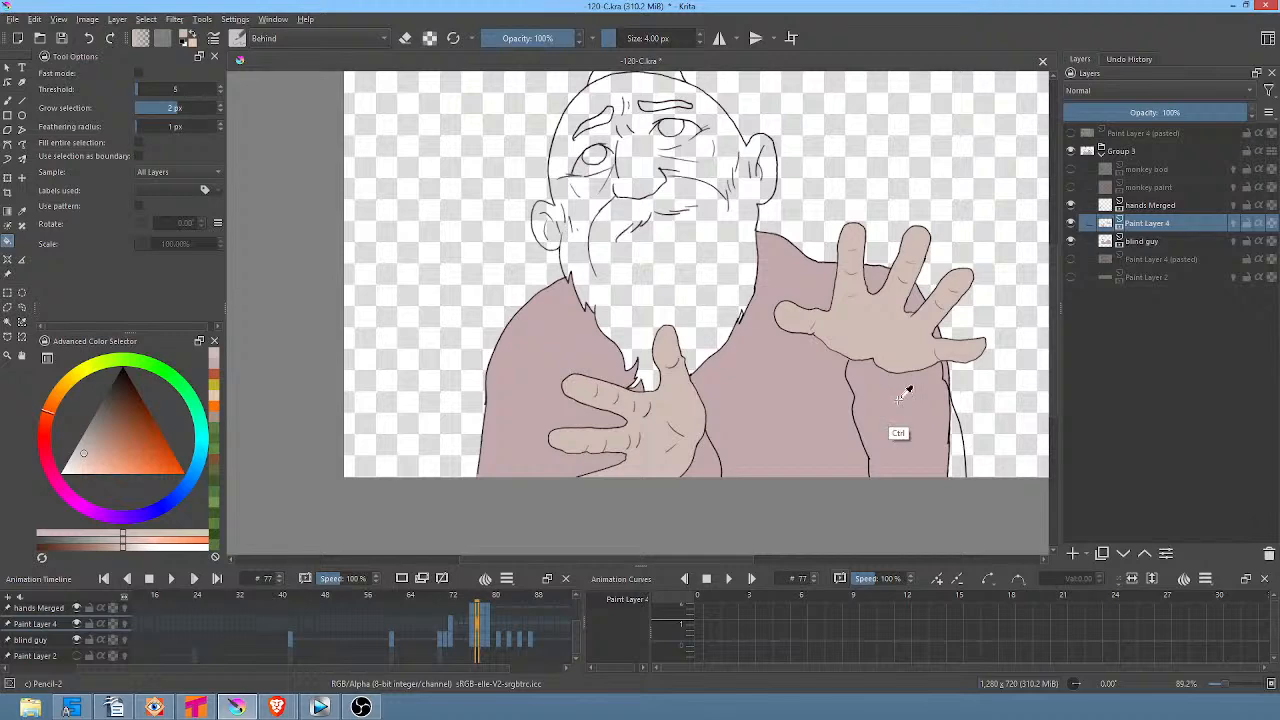
{"action": "left_click", "coordinate": [903, 420], "text": "ctrl"}
{"action": "left_click", "coordinate": [1071, 241]}
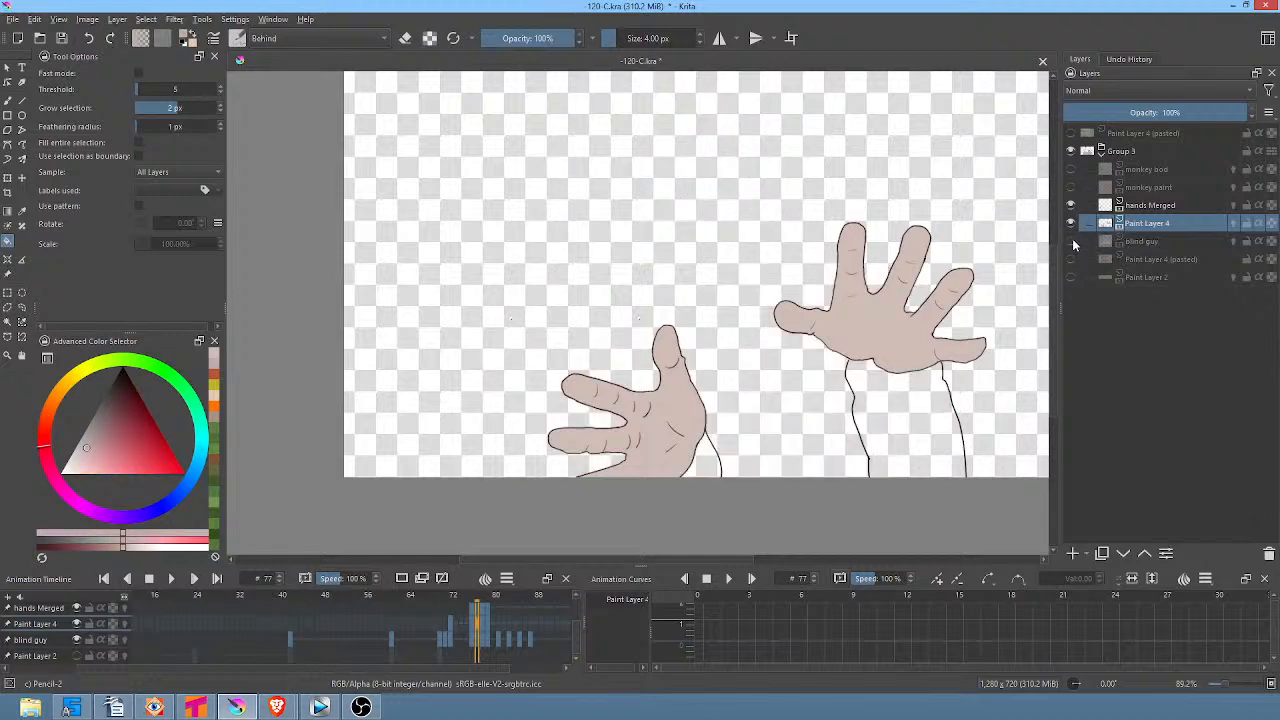
{"action": "left_click", "coordinate": [907, 416]}
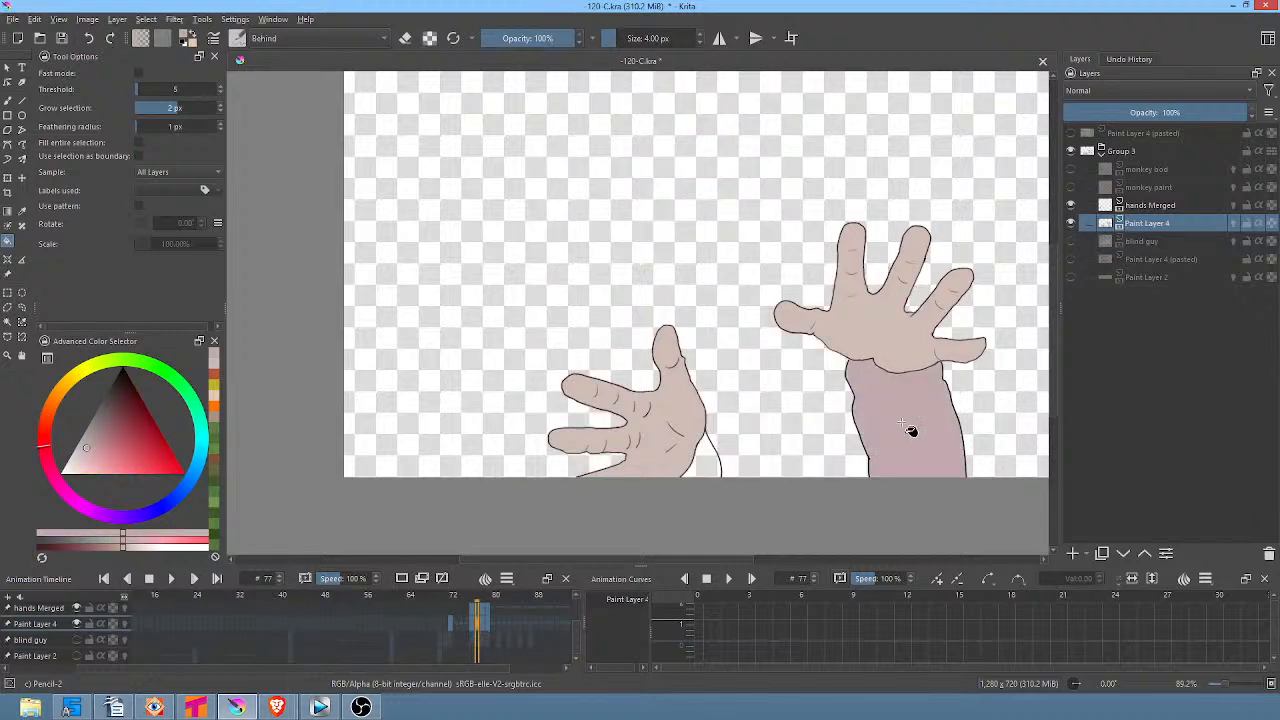
{"action": "left_click", "coordinate": [704, 474]}
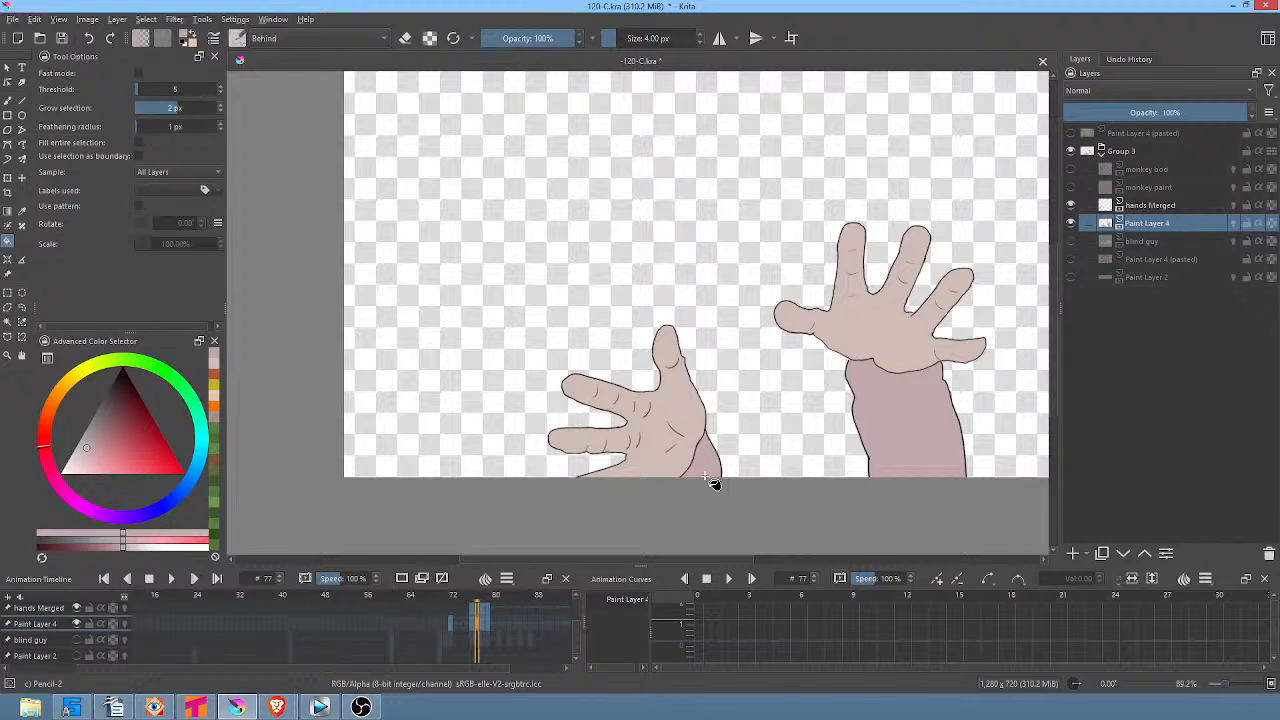
Fill both sleeves below the open hands on frame 78 with the robe colour.
{"action": "key", "text": "Right"}
{"action": "left_click", "coordinate": [886, 428]}
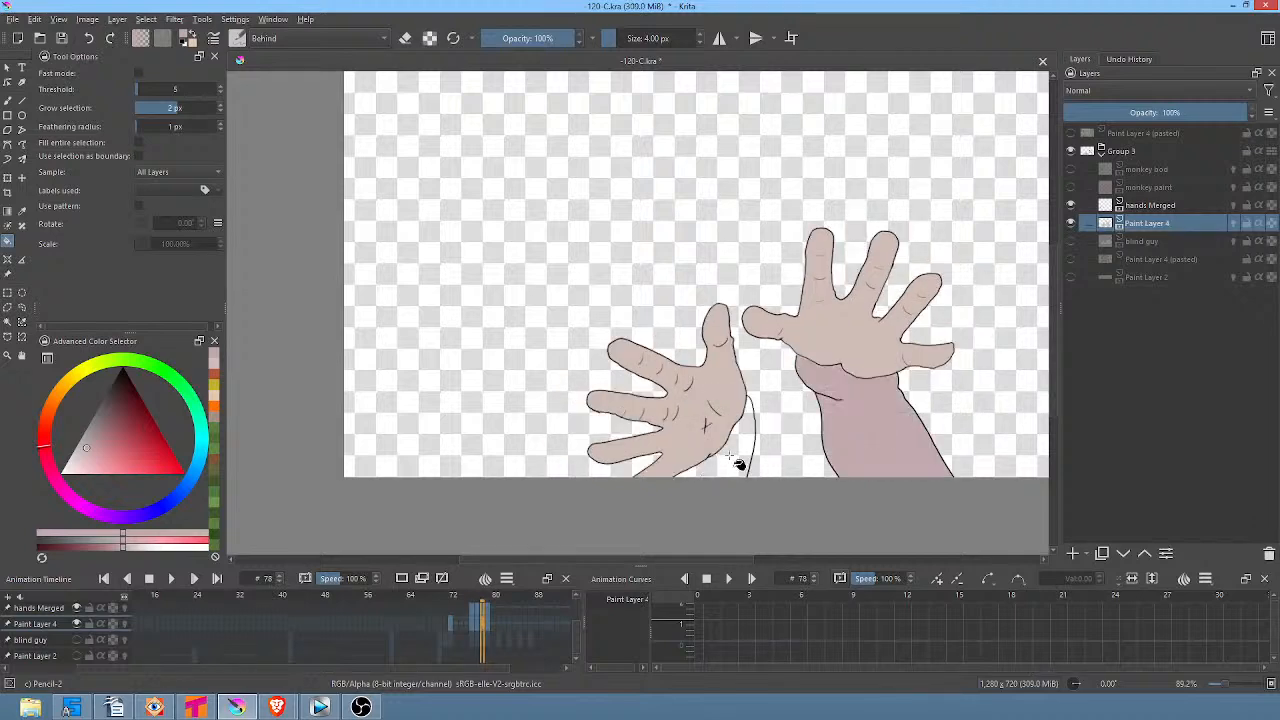
{"action": "left_click", "coordinate": [740, 465]}
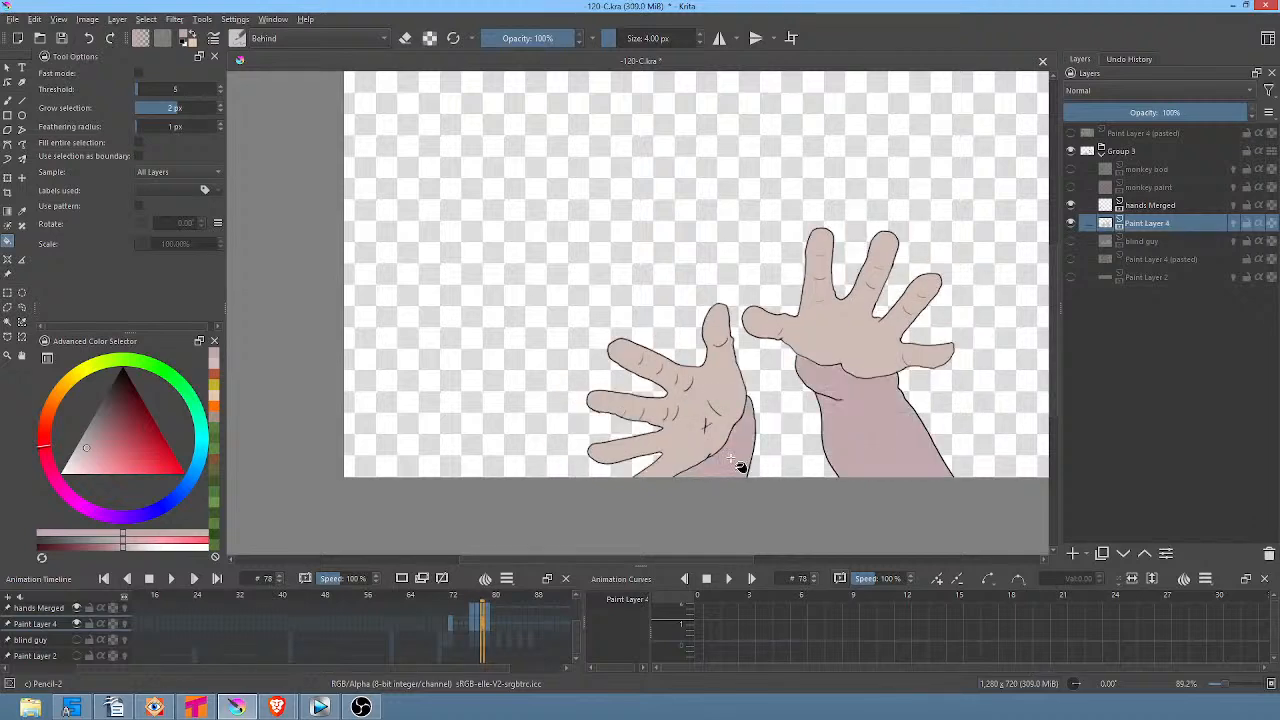
On frame 79, extend the open sleeve outline to the canvas edge with a brush stroke and fill both sleeves with the robe colour.
{"action": "left_click", "coordinate": [487, 624]}
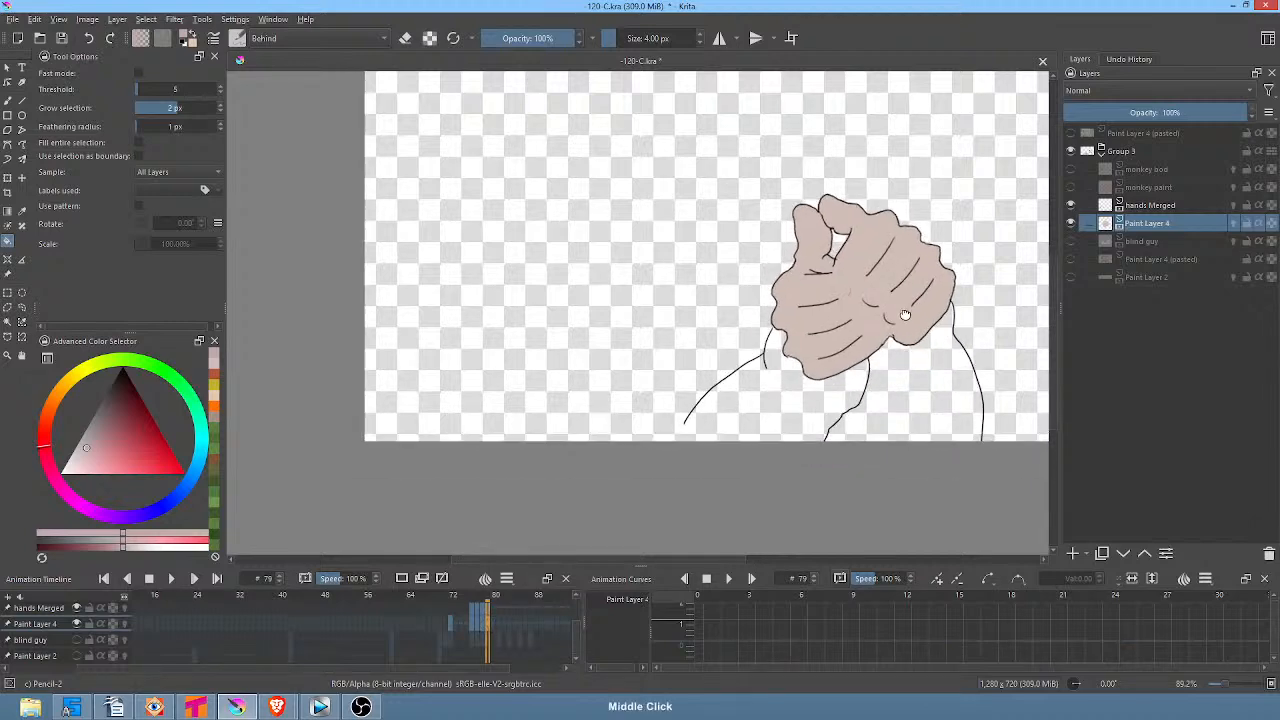
{"action": "key", "text": "b"}
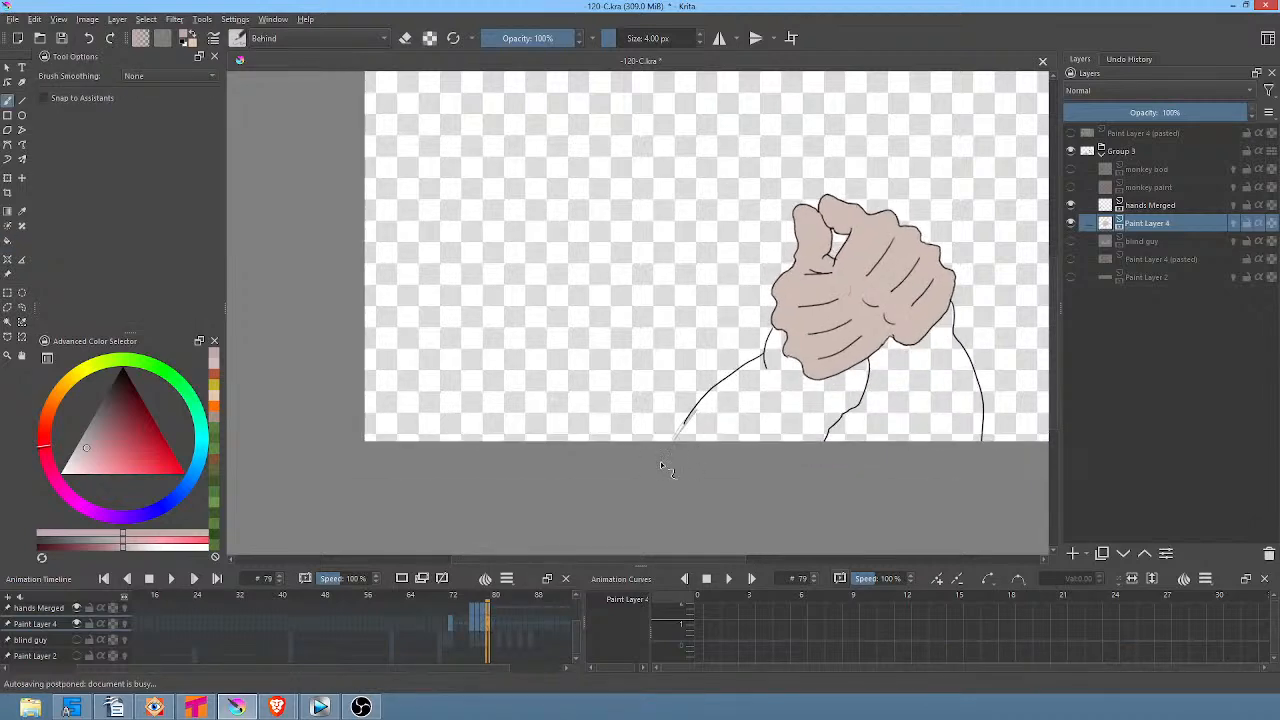
{"action": "key", "text": "f"}
{"action": "left_click", "coordinate": [891, 390]}
{"action": "left_click", "coordinate": [796, 405]}
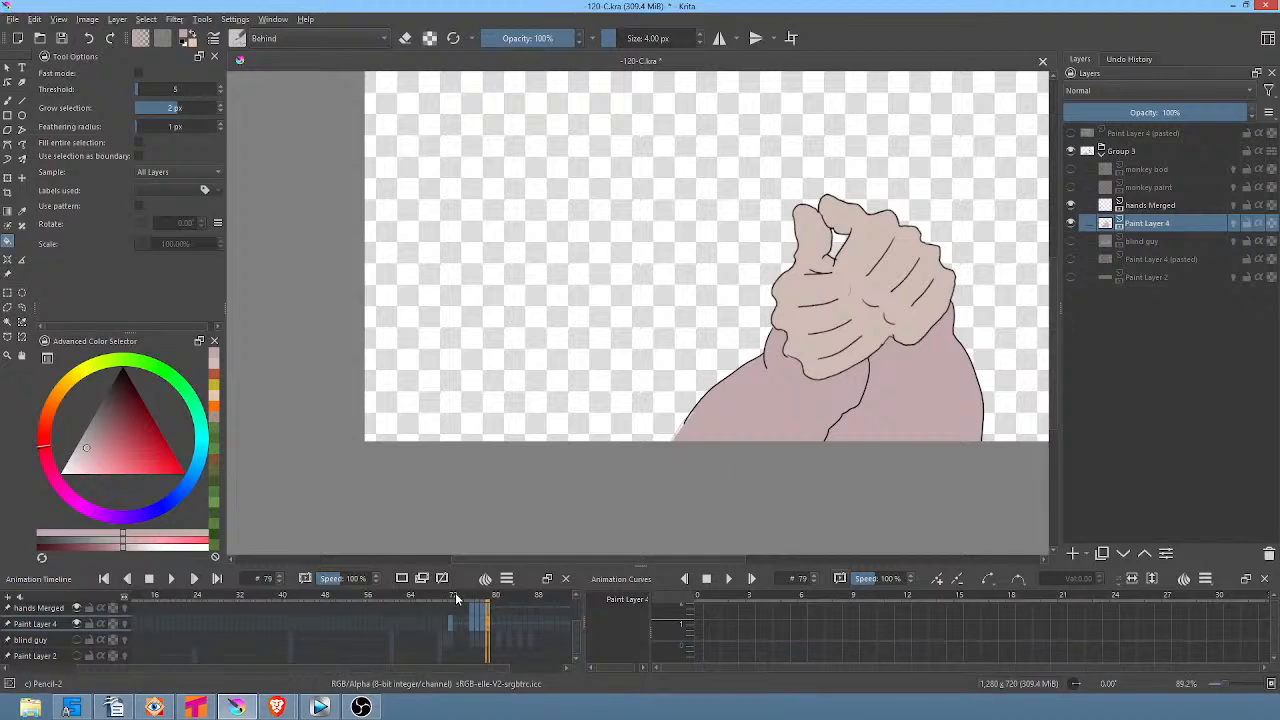
Show the blind guy layer and check the sleeve fills against the robe from frame 79 back to frame 72.
{"action": "left_click", "coordinate": [1071, 241]}
{"action": "mouse_move", "coordinate": [1071, 246]}
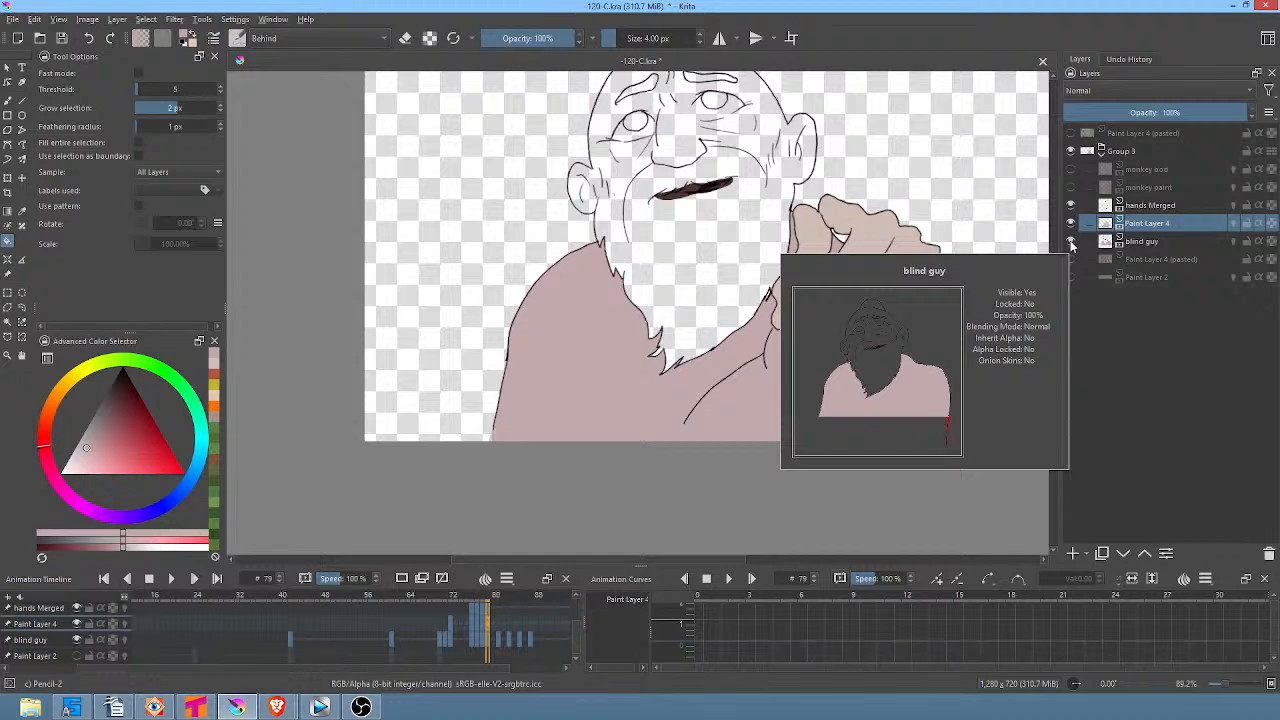
{"action": "left_click_drag", "start_coordinate": [888, 235], "coordinate": [793, 322]}
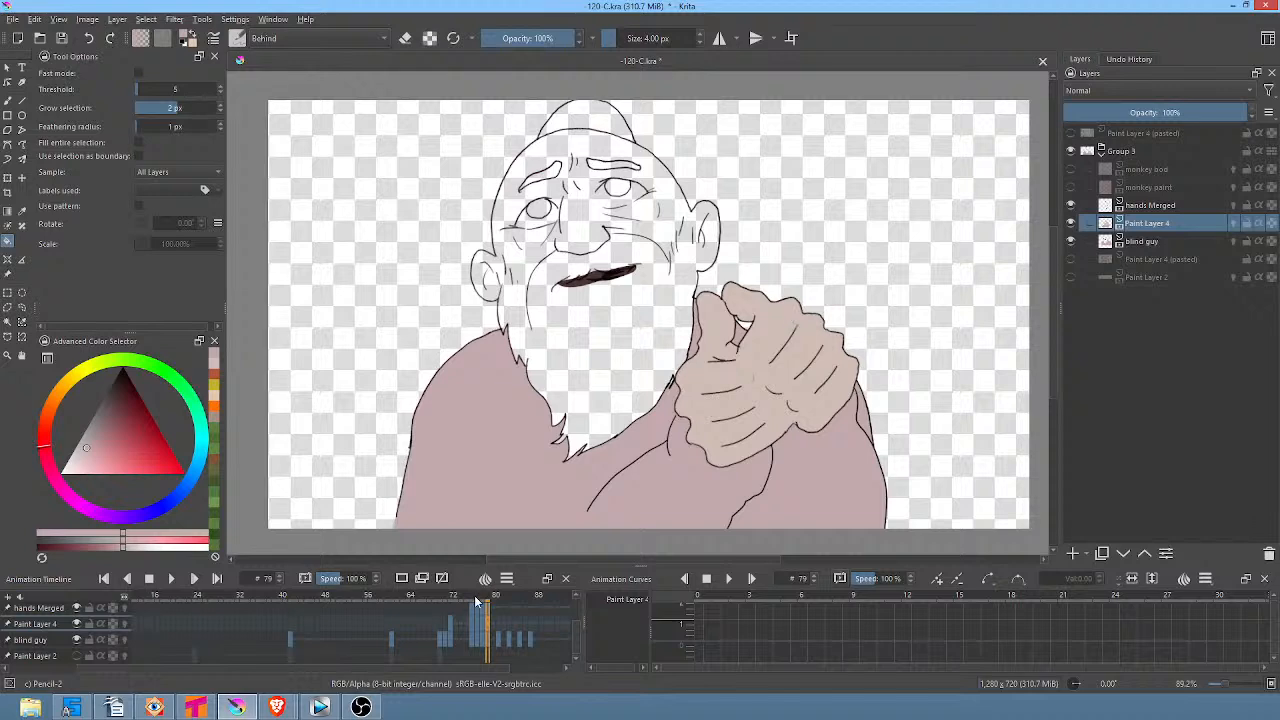
{"action": "mouse_move", "coordinate": [485, 600]}
{"action": "left_mouse_down"}
{"action": "mouse_move", "coordinate": [436, 600]}
{"action": "mouse_move", "coordinate": [452, 605]}
{"action": "left_mouse_up"}
Move the blind guy layer above Paint Layer 4 and isolate it on frame 72.
{"action": "left_click", "coordinate": [1136, 241]}
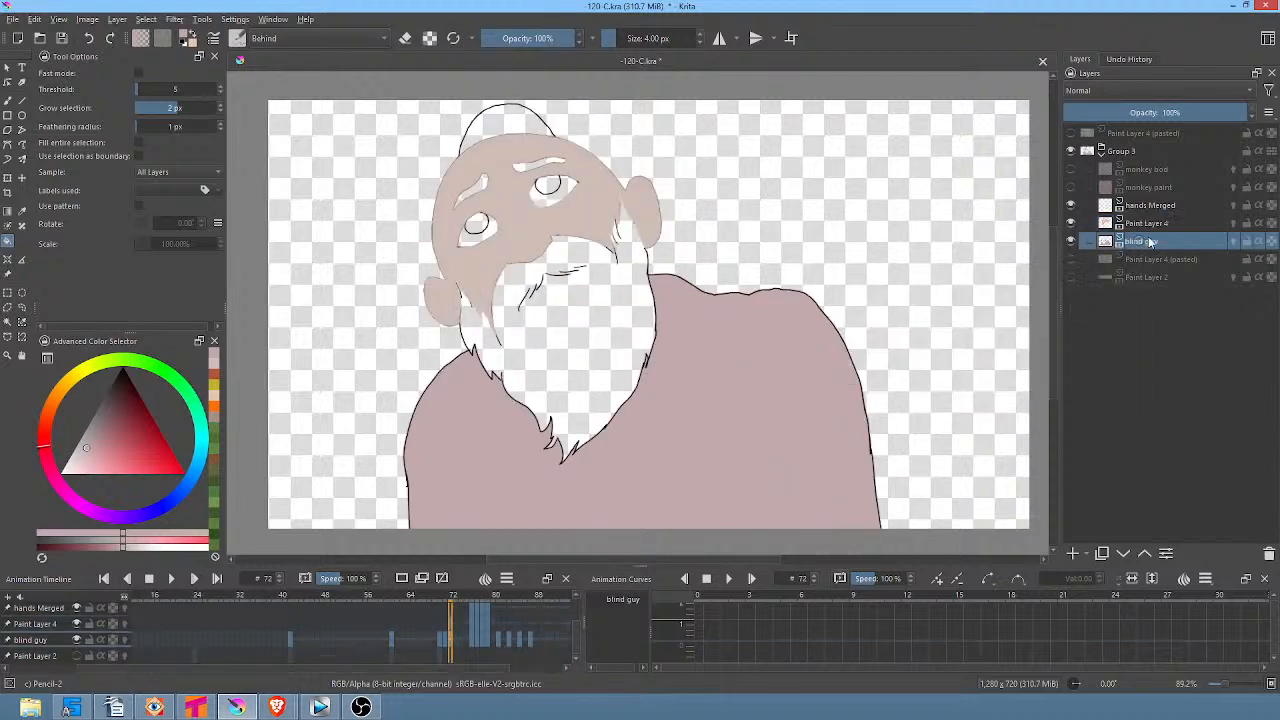
{"action": "left_click", "coordinate": [1145, 553]}
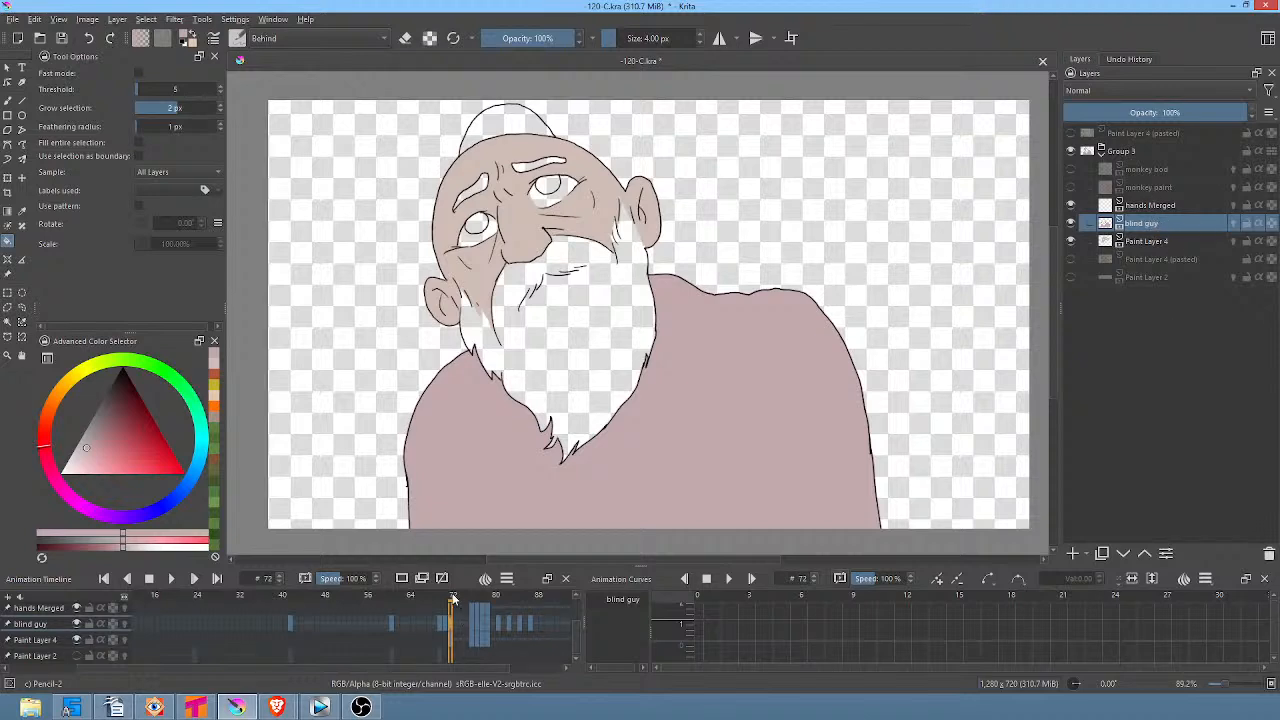
{"action": "mouse_move", "coordinate": [454, 598]}
{"action": "left_mouse_down"}
{"action": "mouse_move", "coordinate": [474, 601]}
{"action": "mouse_move", "coordinate": [451, 601]}
{"action": "left_mouse_up"}
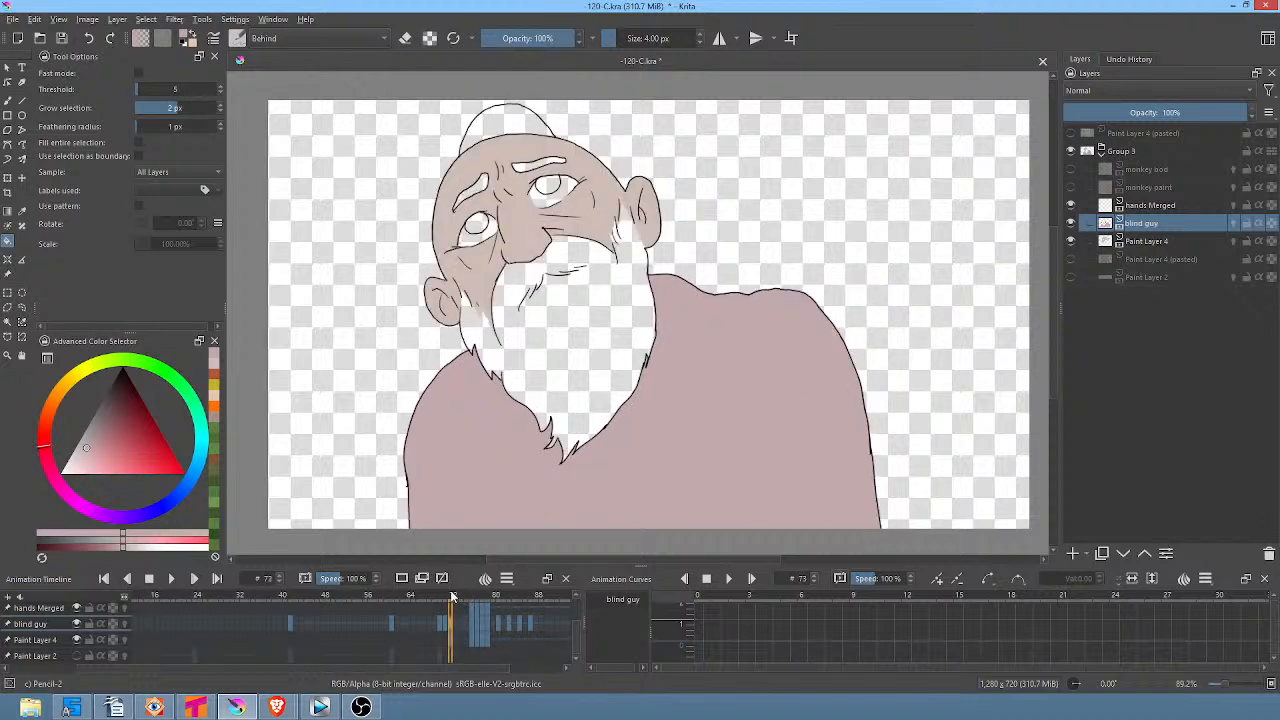
{"action": "left_click", "coordinate": [1071, 223]}
{"action": "left_click", "coordinate": [1071, 223]}
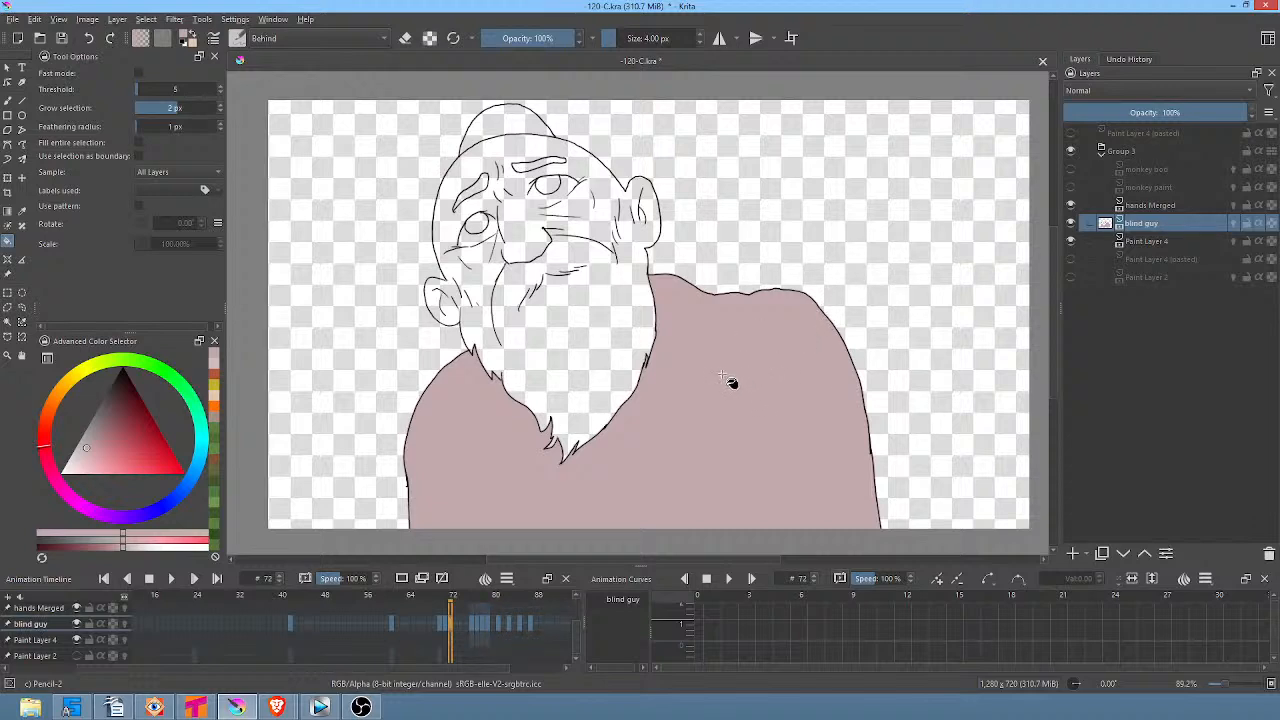
Try to clear the robe colour on frame 72 with the Fill tool in eraser mode, and undo it.
{"action": "left_click", "coordinate": [429, 40]}
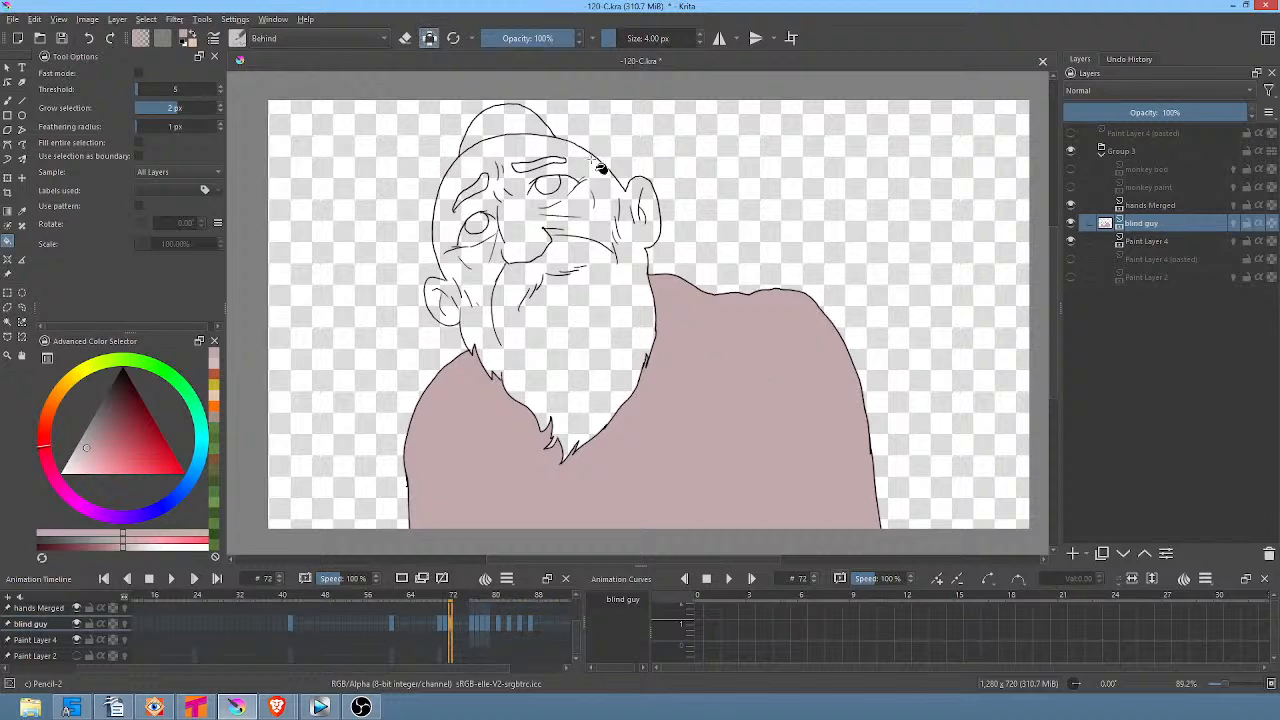
{"action": "left_click", "coordinate": [429, 38]}
{"action": "left_click", "coordinate": [405, 38]}
{"action": "left_click", "coordinate": [760, 400]}
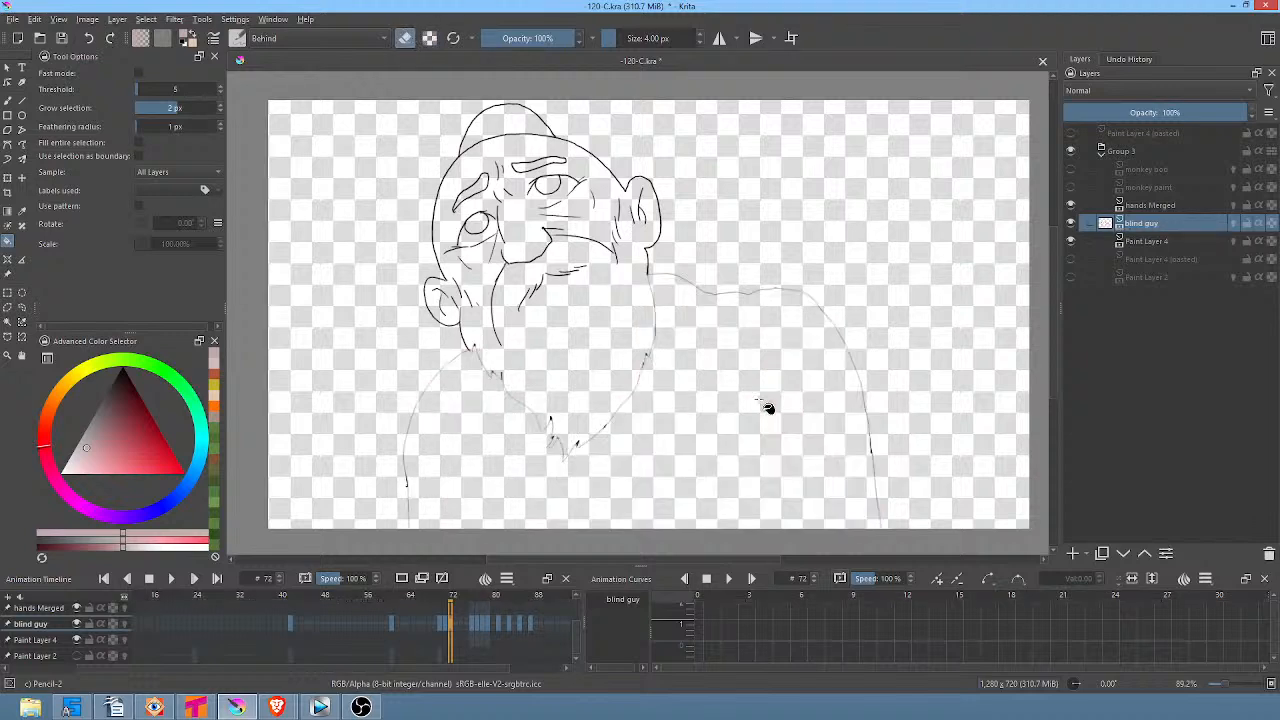
{"action": "key", "text": "ctrl+z"}
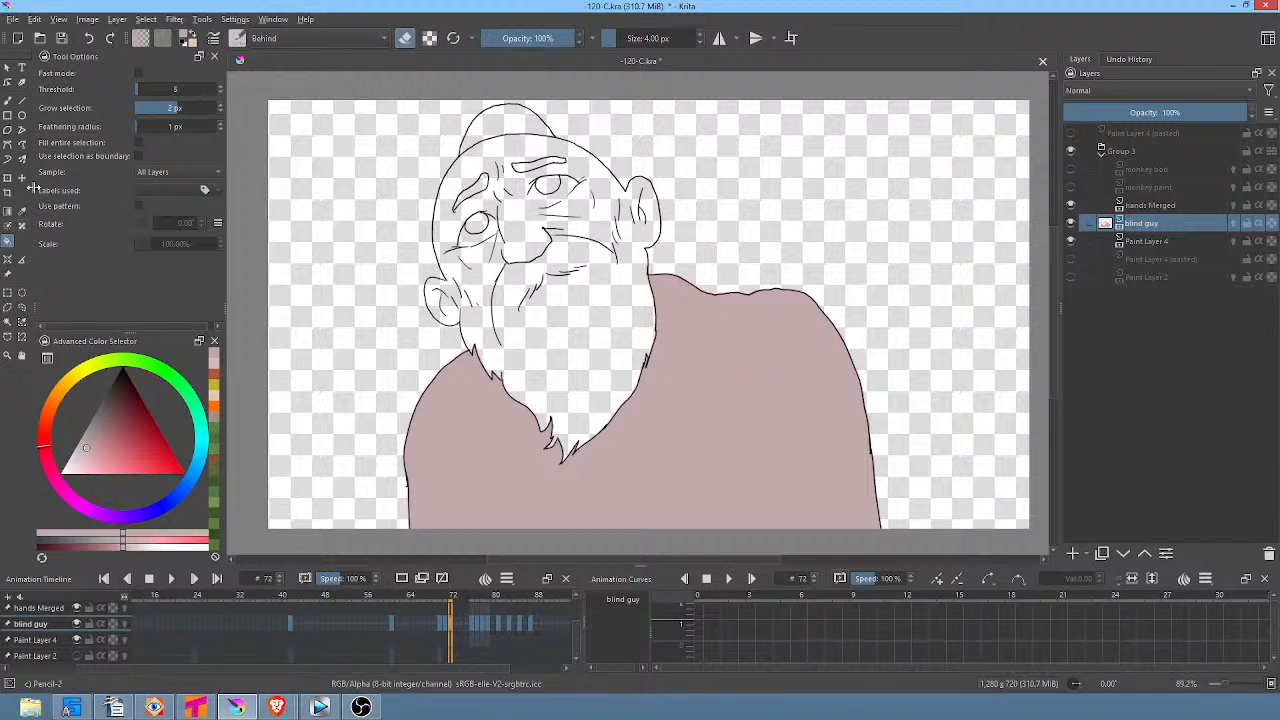
Select the robe fill on frame 72 of the blind guy layer with Similar Color Selection and delete it.
{"action": "left_click", "coordinate": [22, 322]}
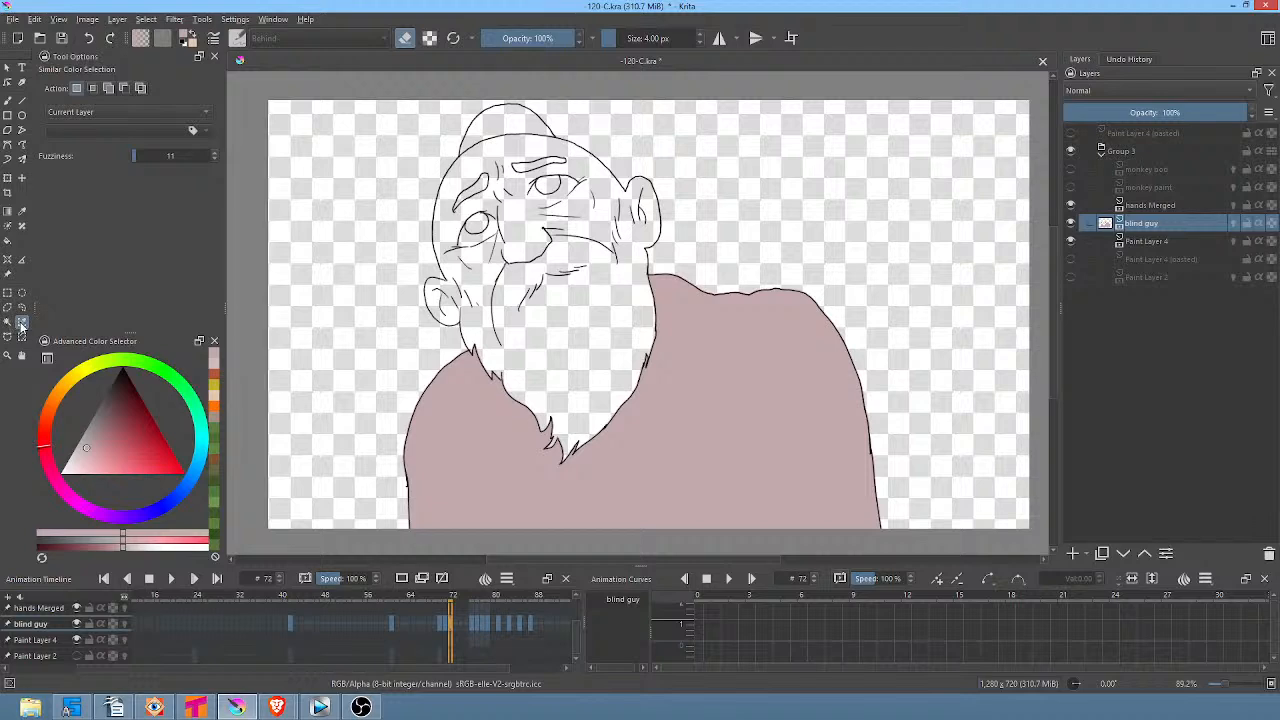
{"action": "left_click", "coordinate": [769, 390]}
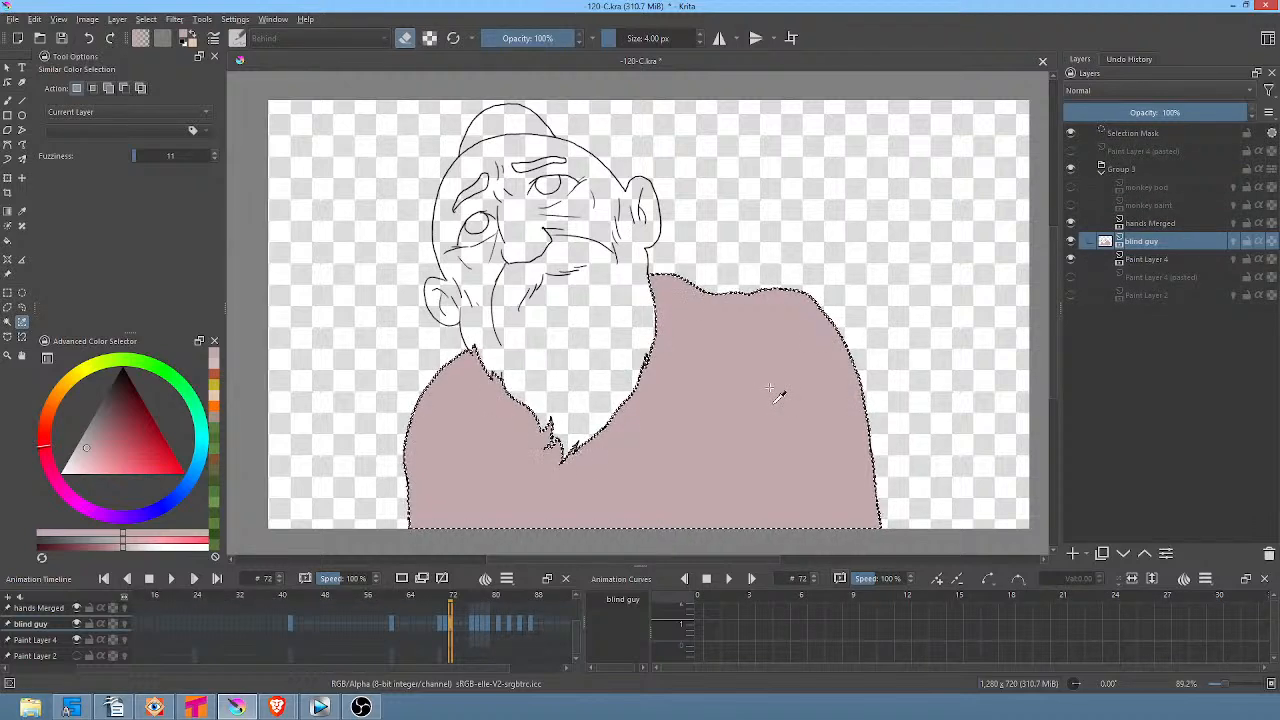
{"action": "key", "text": "Delete"}
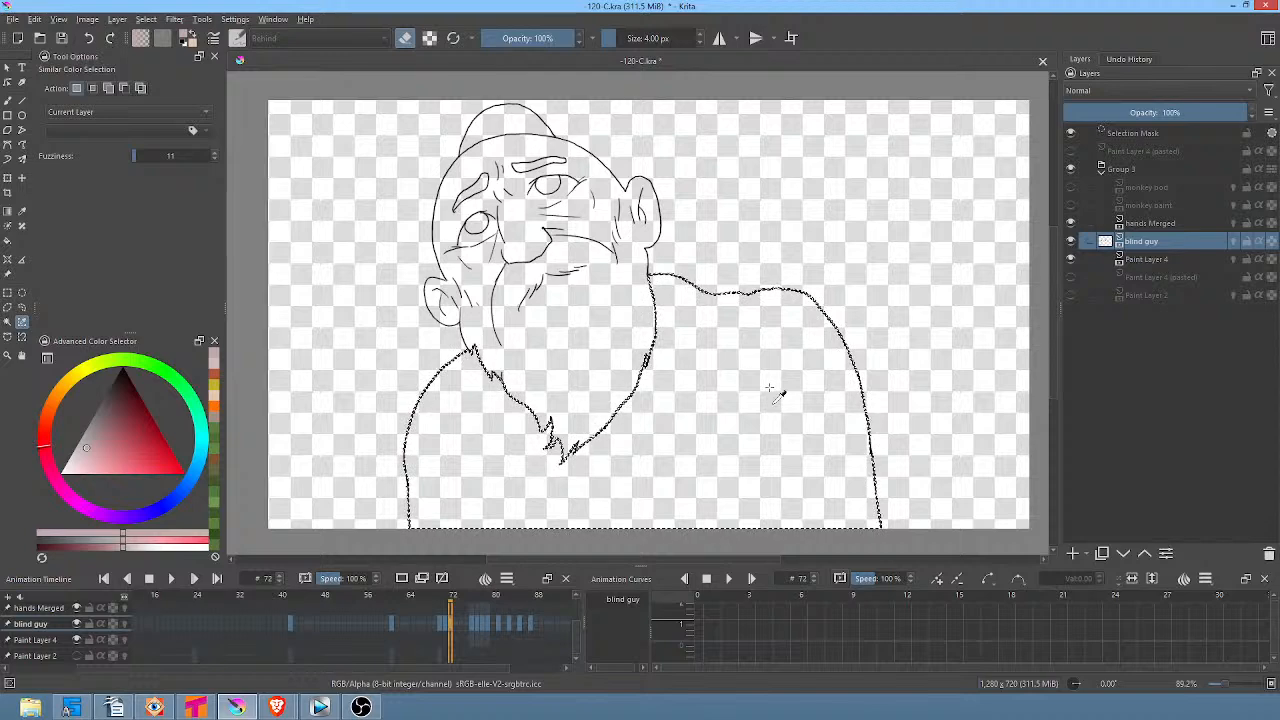
Select and delete the robe fill on frames 76, 77, 78 and 79 of the blind guy layer.
{"action": "key", "text": "."}
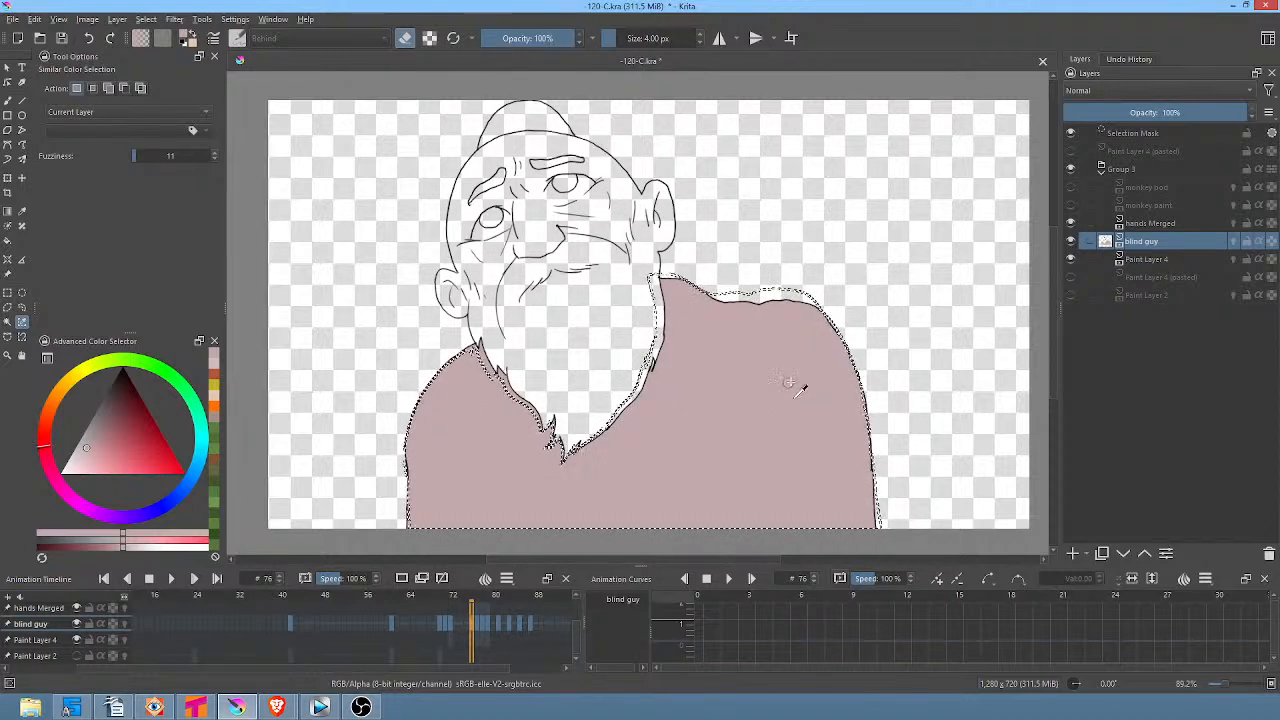
{"action": "key", "text": "Delete"}
{"action": "key", "text": "."}
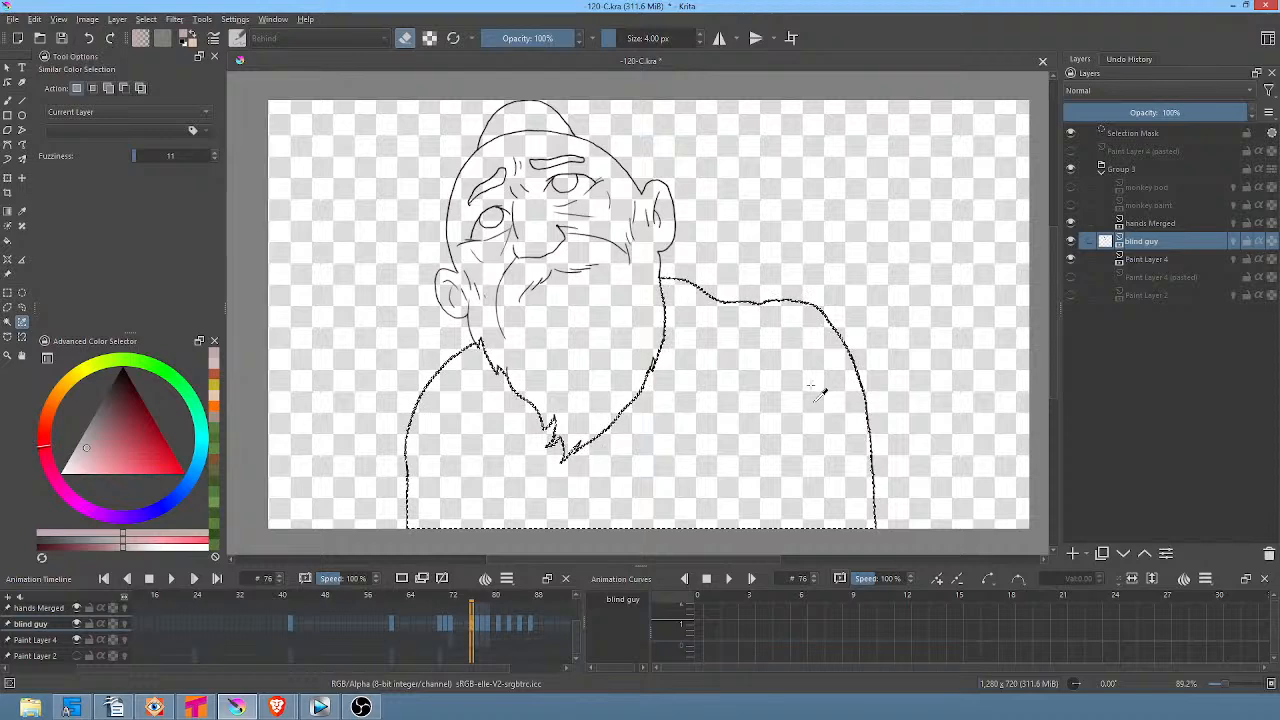
{"action": "left_click", "coordinate": [803, 407], "text": "ctrl"}
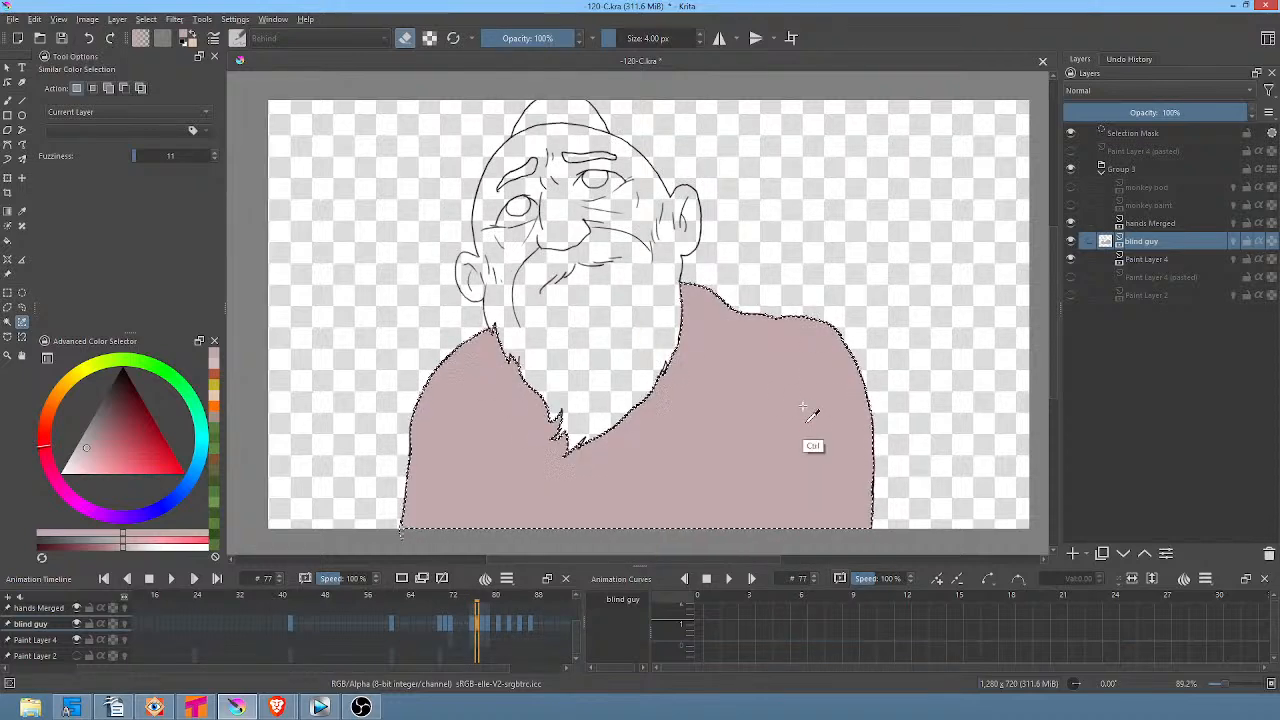
{"action": "key", "text": "Delete"}
{"action": "key", "text": "."}
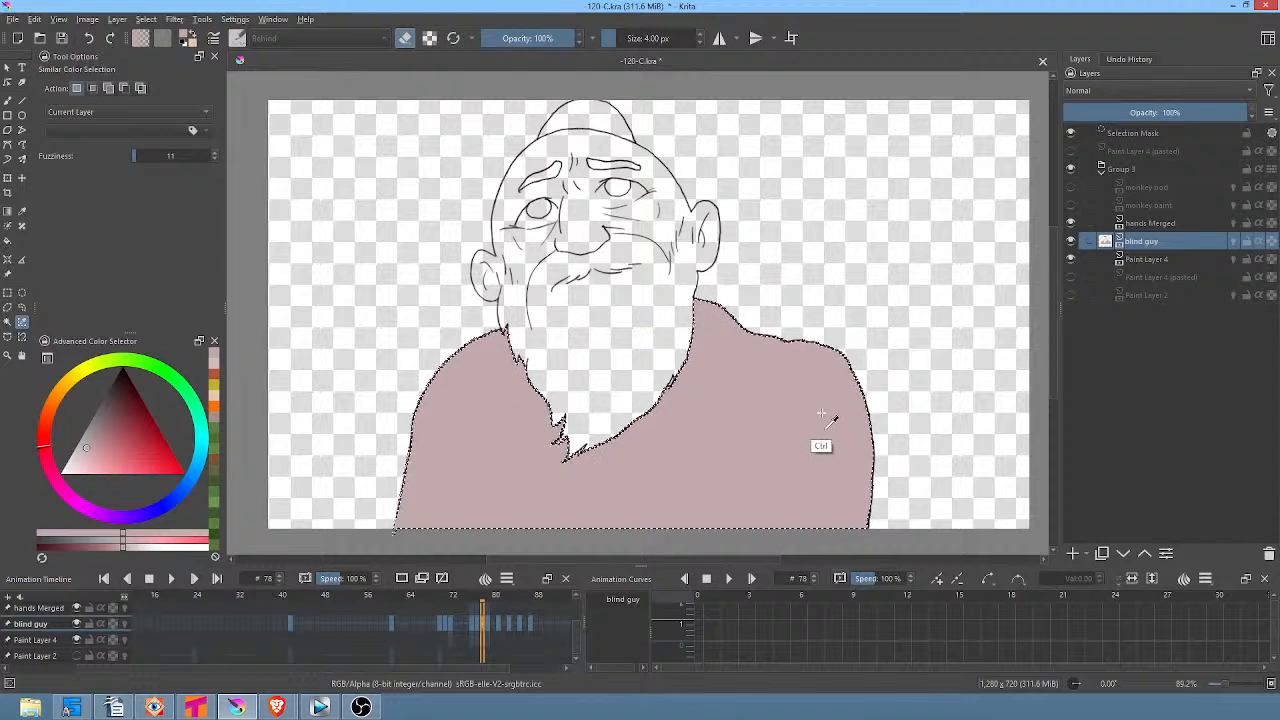
{"action": "key", "text": "Delete"}
{"action": "key", "text": "."}
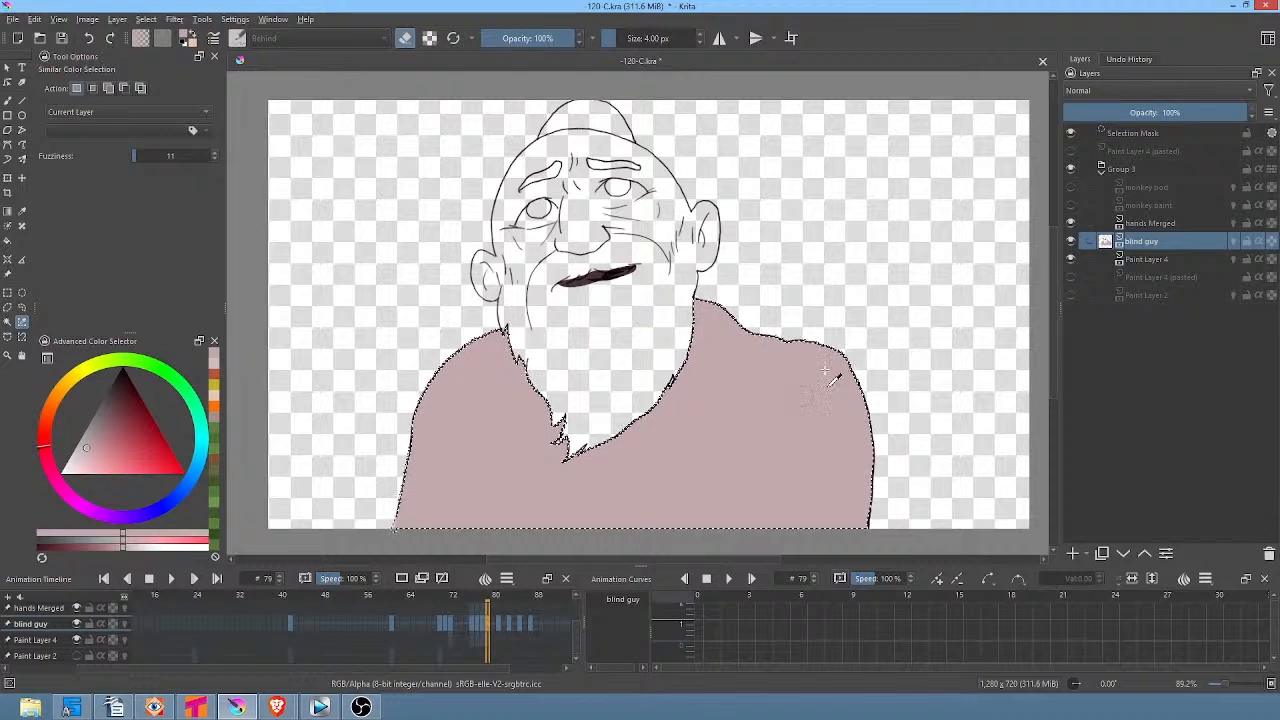
{"action": "key", "text": "Delete"}
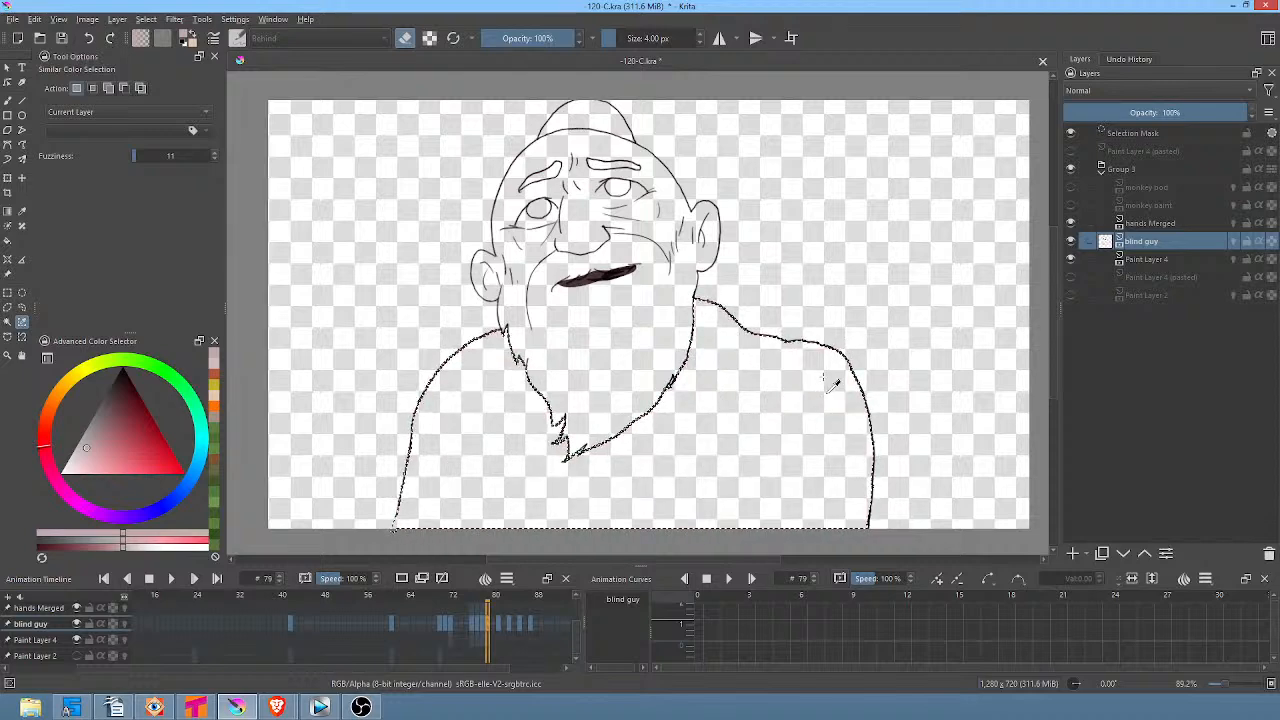
Delete the robe fill from the blind guy layer's remaining keyframes, from frame 81 onward, and clear the selection.
{"action": "key", "text": "."}
{"action": "key", "text": "."}
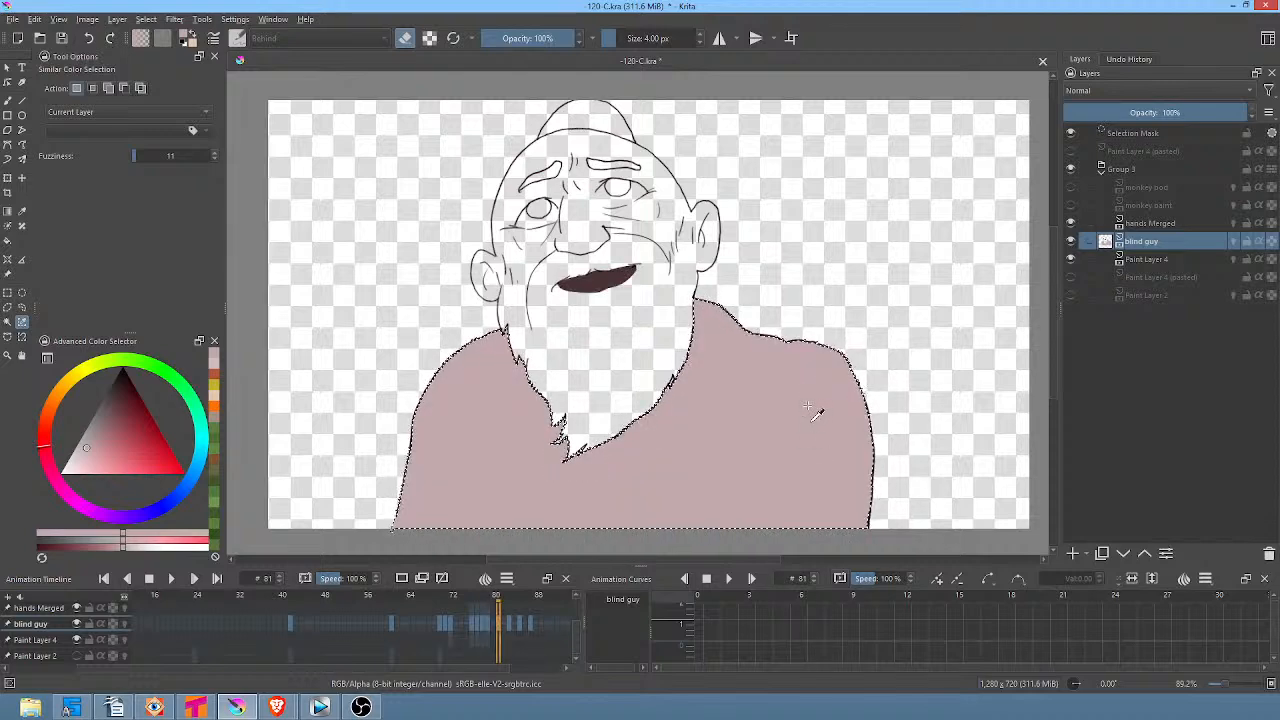
{"action": "key", "text": "."}
{"action": "key", "text": "."}
{"action": "key", "text": "."}
{"action": "key", "text": "."}
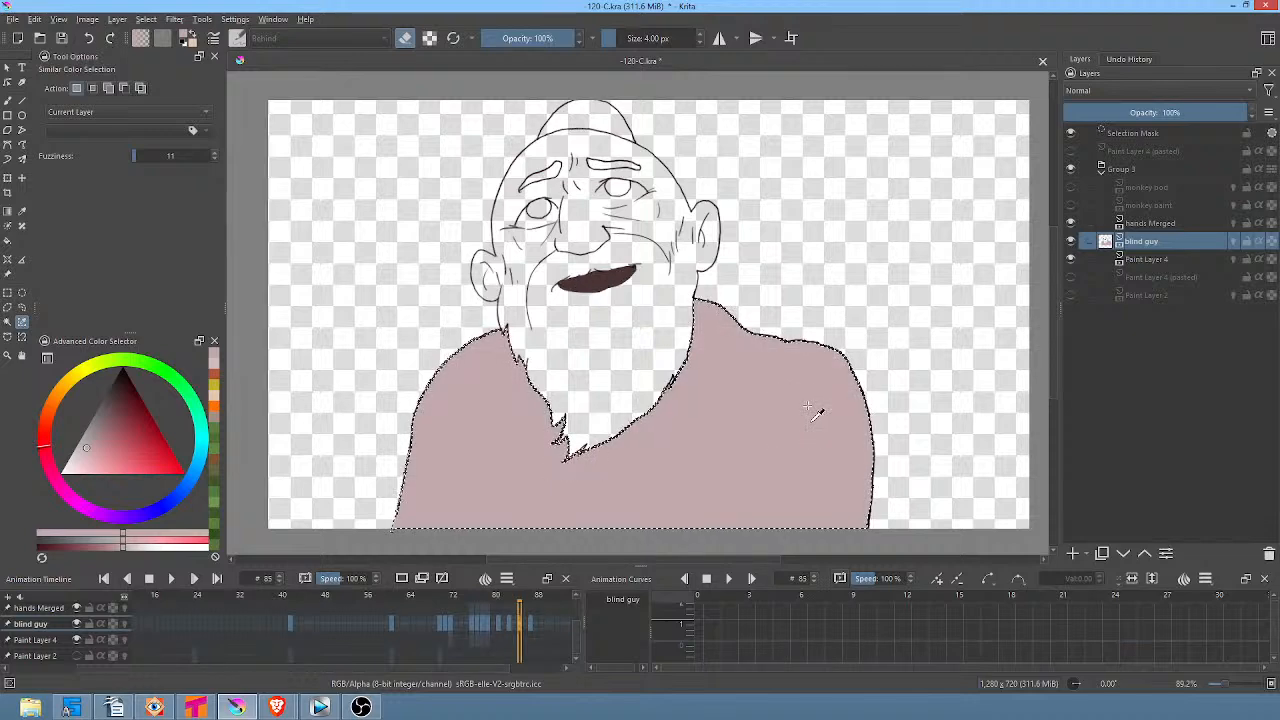
{"action": "key", "text": "."}
{"action": "key", "text": "."}
{"action": "key", "text": "."}
{"action": "key", "text": "."}
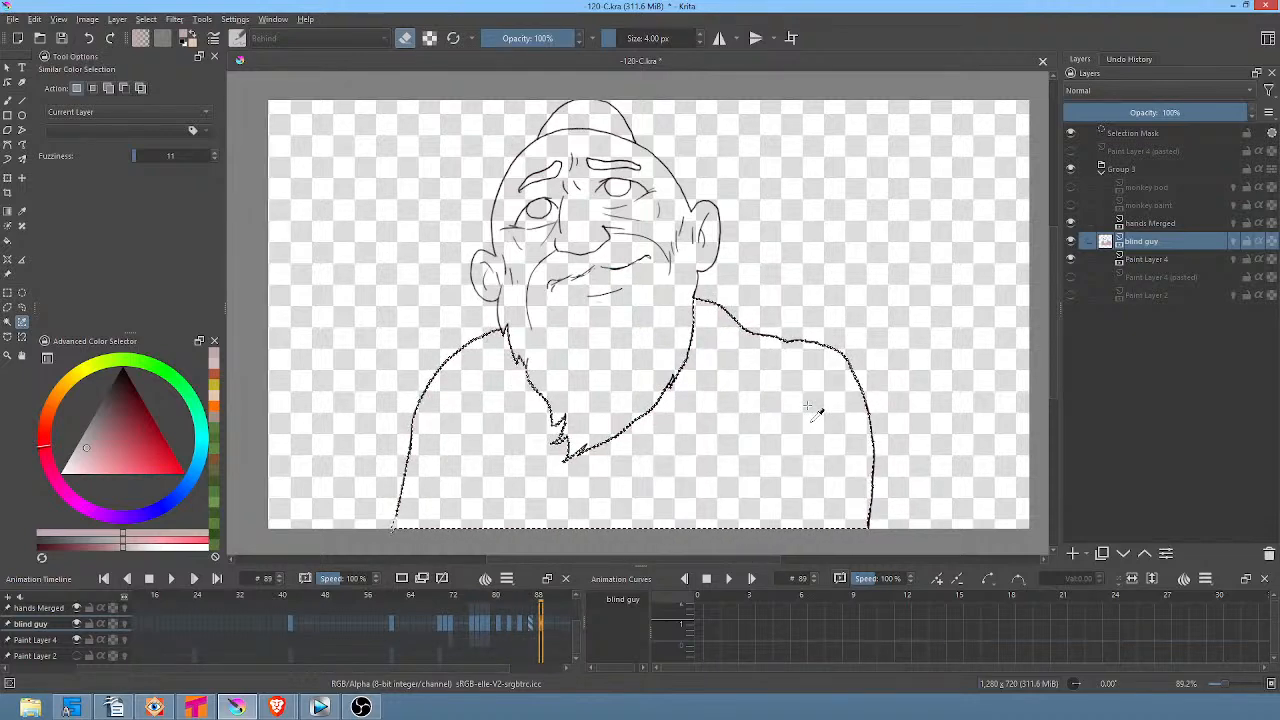
{"action": "key", "text": "."}
{"action": "key", "text": "."}
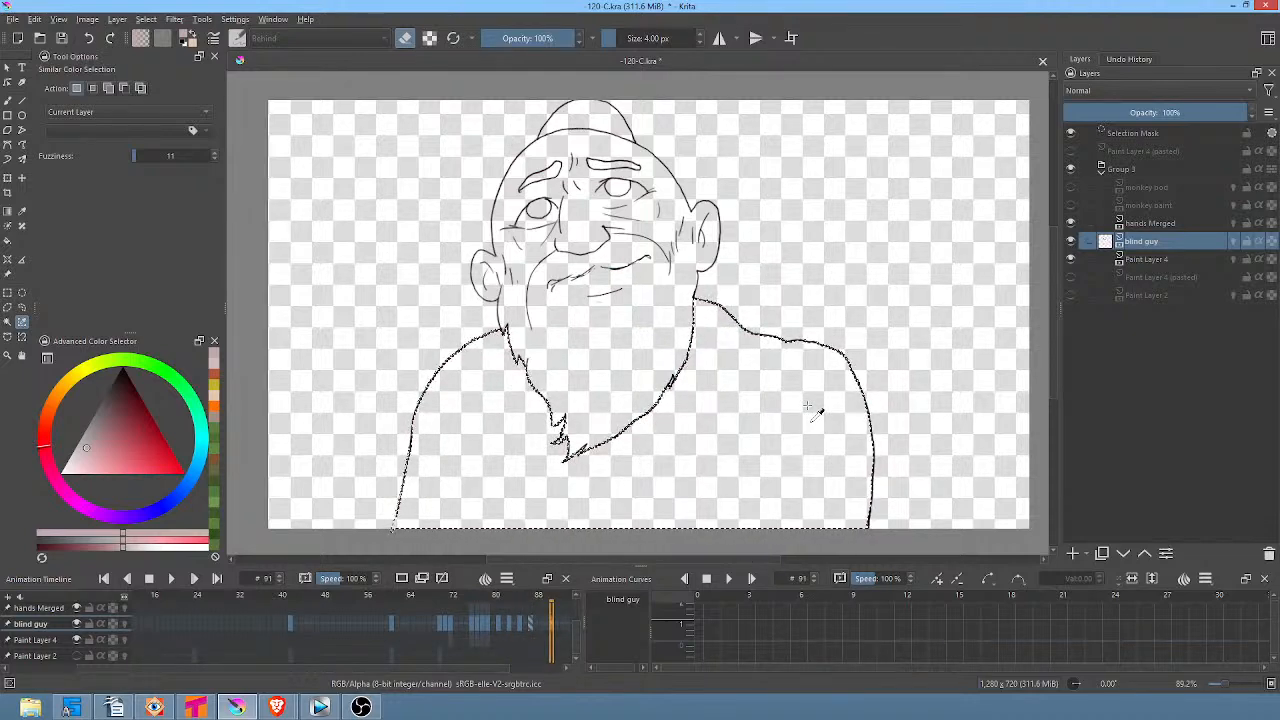
{"action": "key", "text": "ctrl+shift+a"}
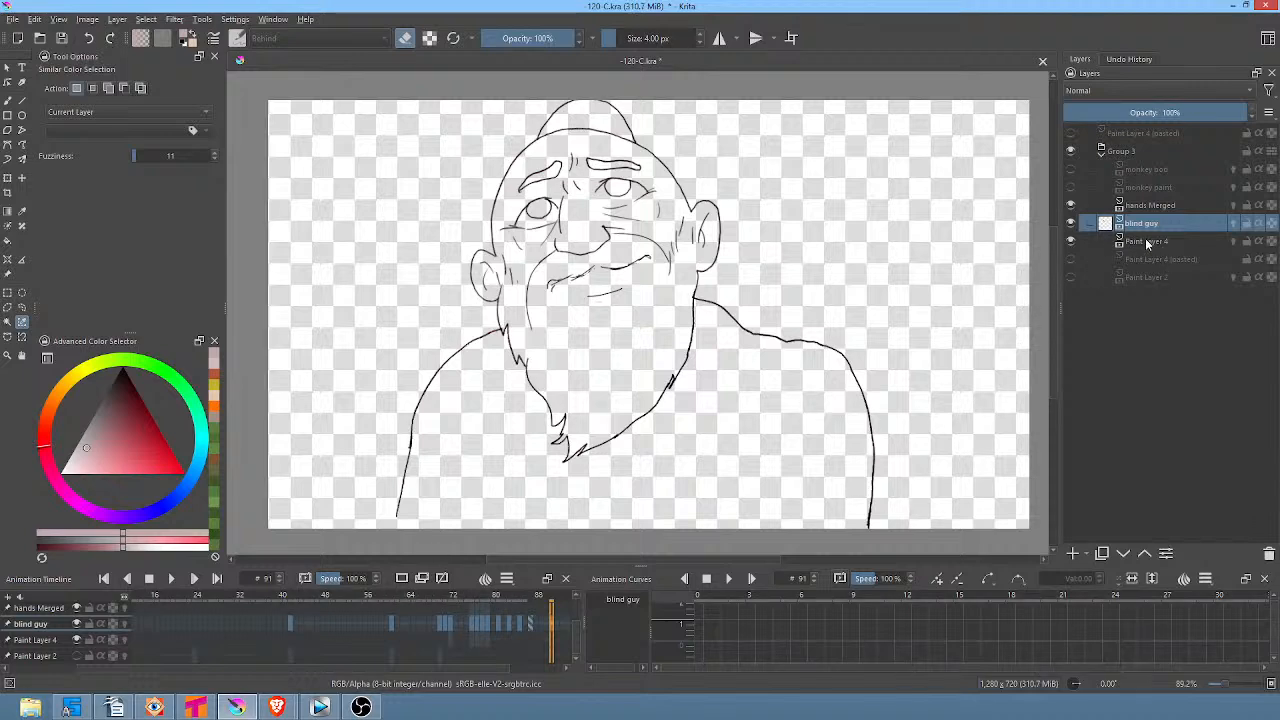
Select Paint Layer 4, leave the isolated layer view and hide that layer on frame 91.
{"action": "left_click", "coordinate": [1146, 242]}
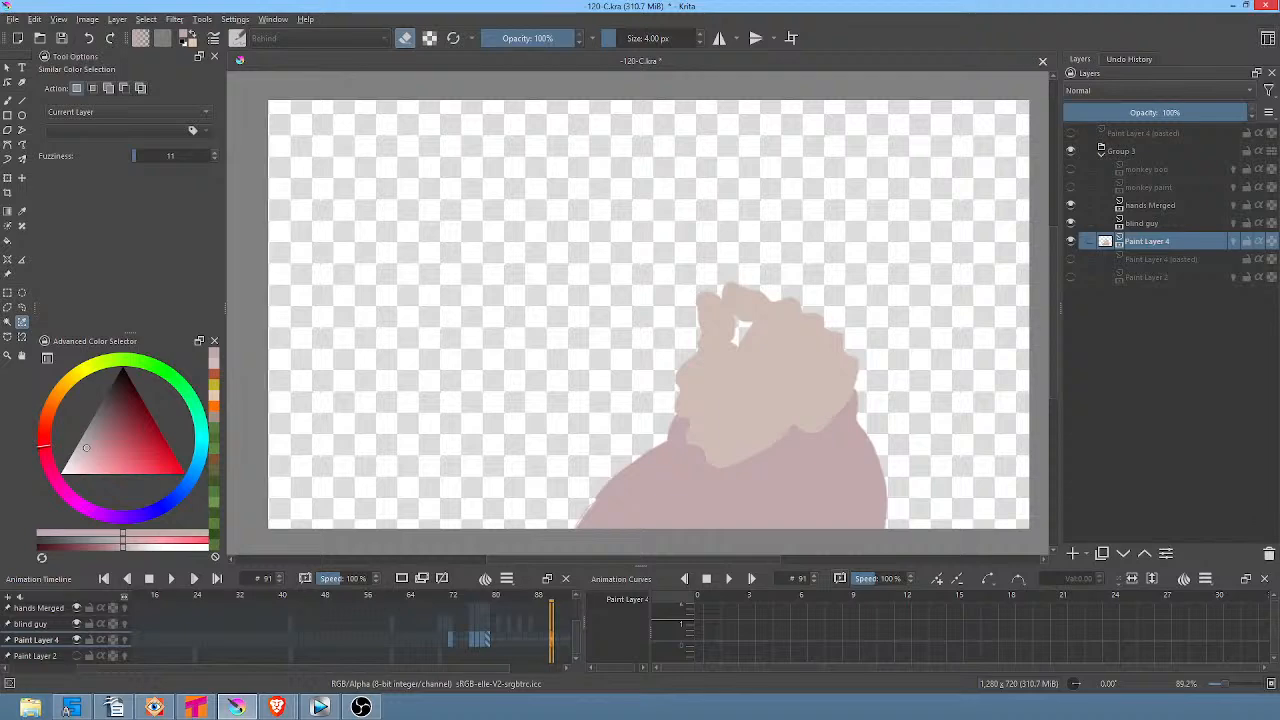
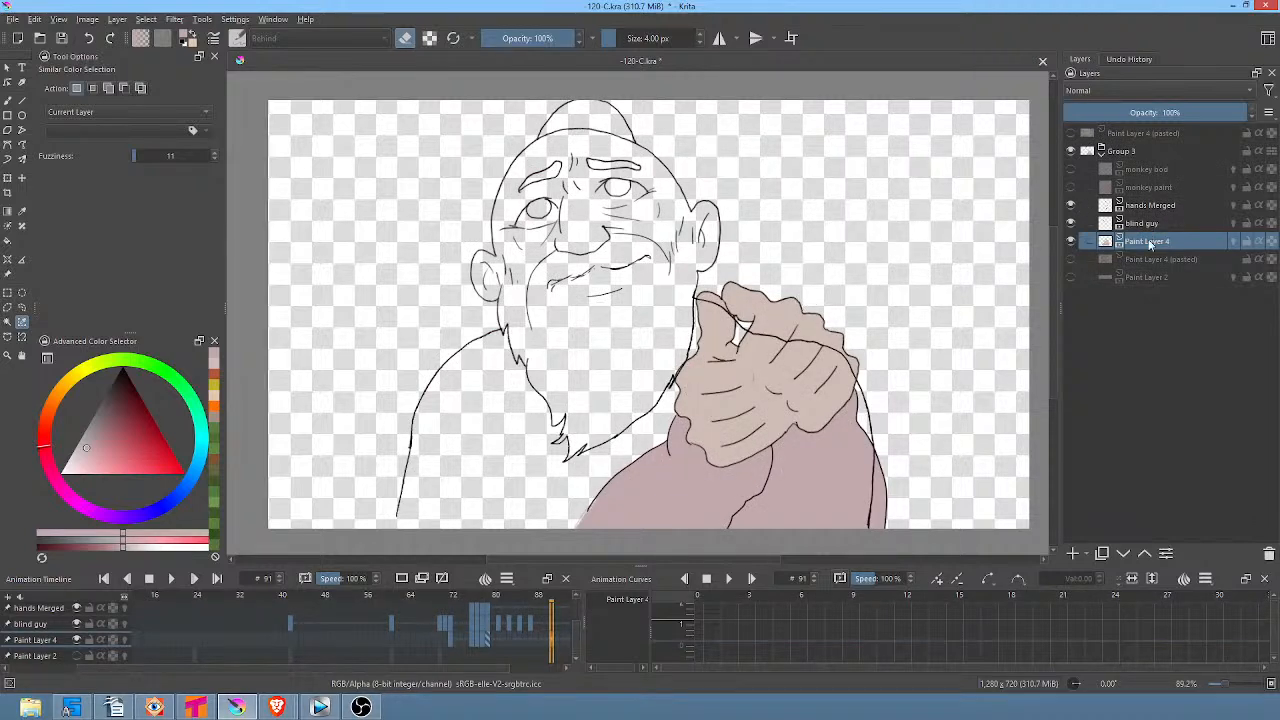
{"action": "left_click", "coordinate": [1071, 241]}
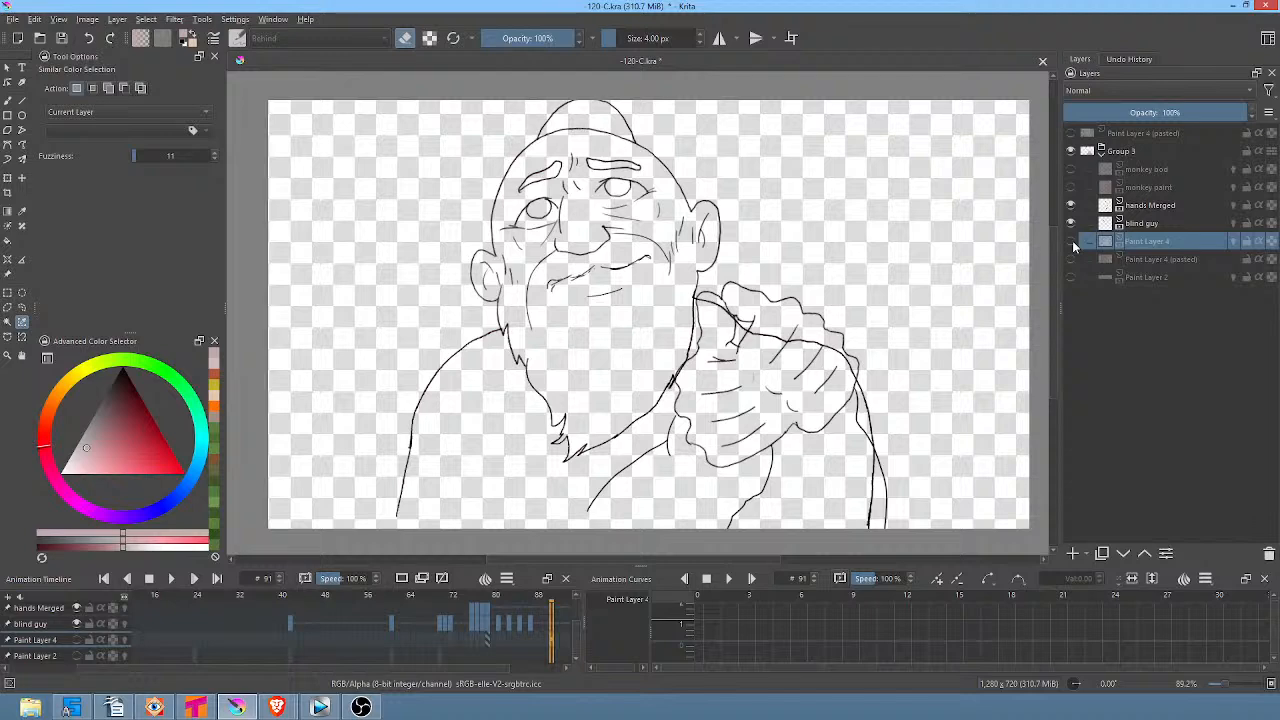
Show Paint Layer 4 again, select the blind guy layer and toggle its visibility to identify its lines.
{"action": "left_click", "coordinate": [1071, 241]}
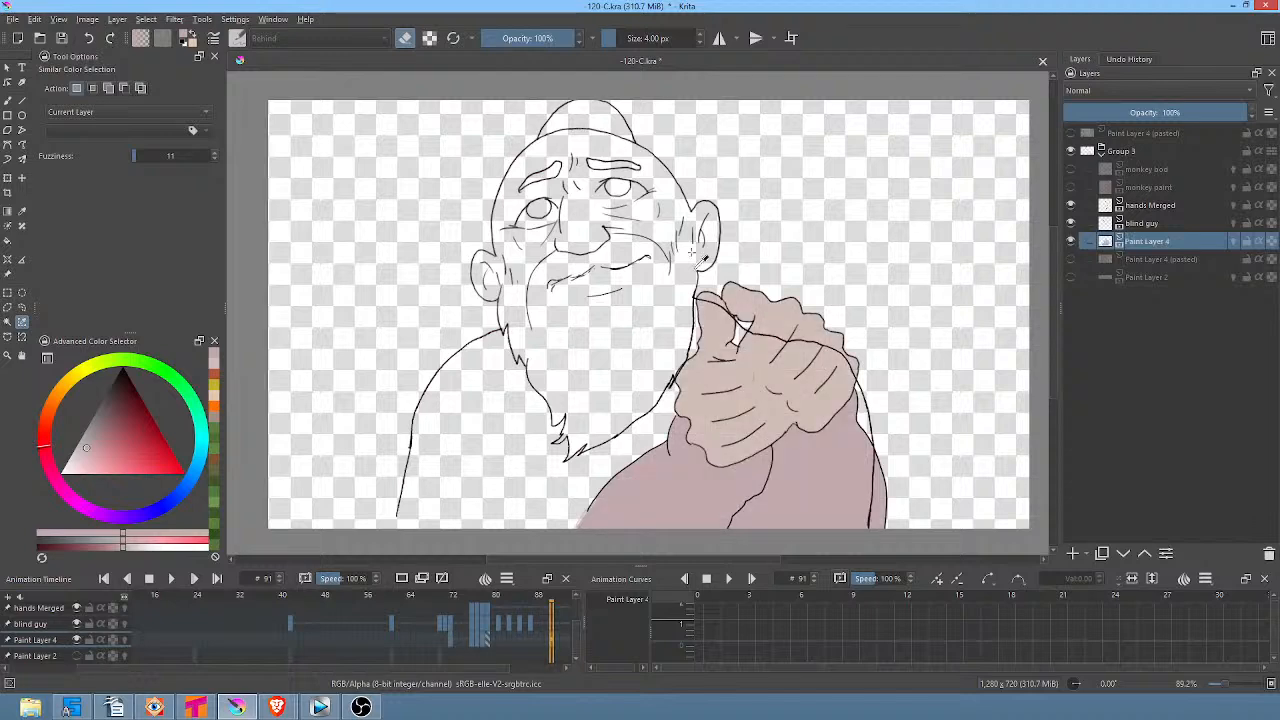
{"action": "key", "text": "alt+i"}
{"action": "key", "text": "alt+i"}
{"action": "left_click", "coordinate": [1144, 226]}
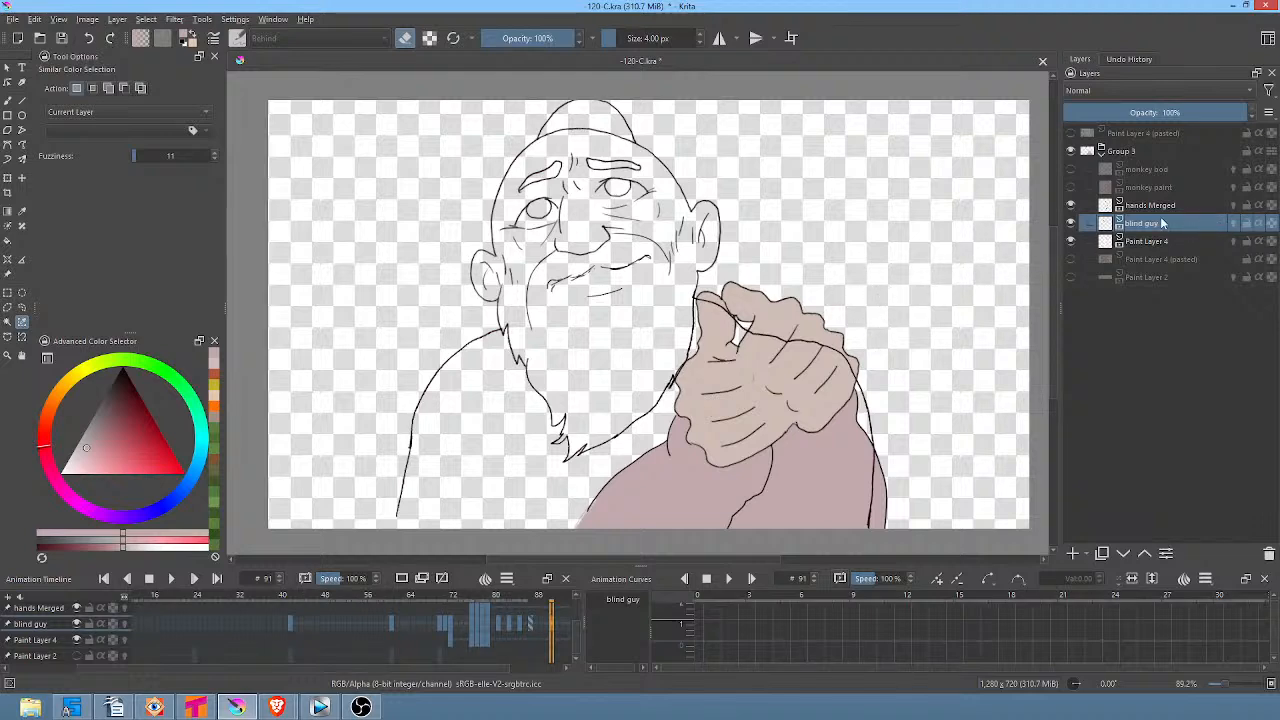
{"action": "left_click", "coordinate": [1073, 222]}
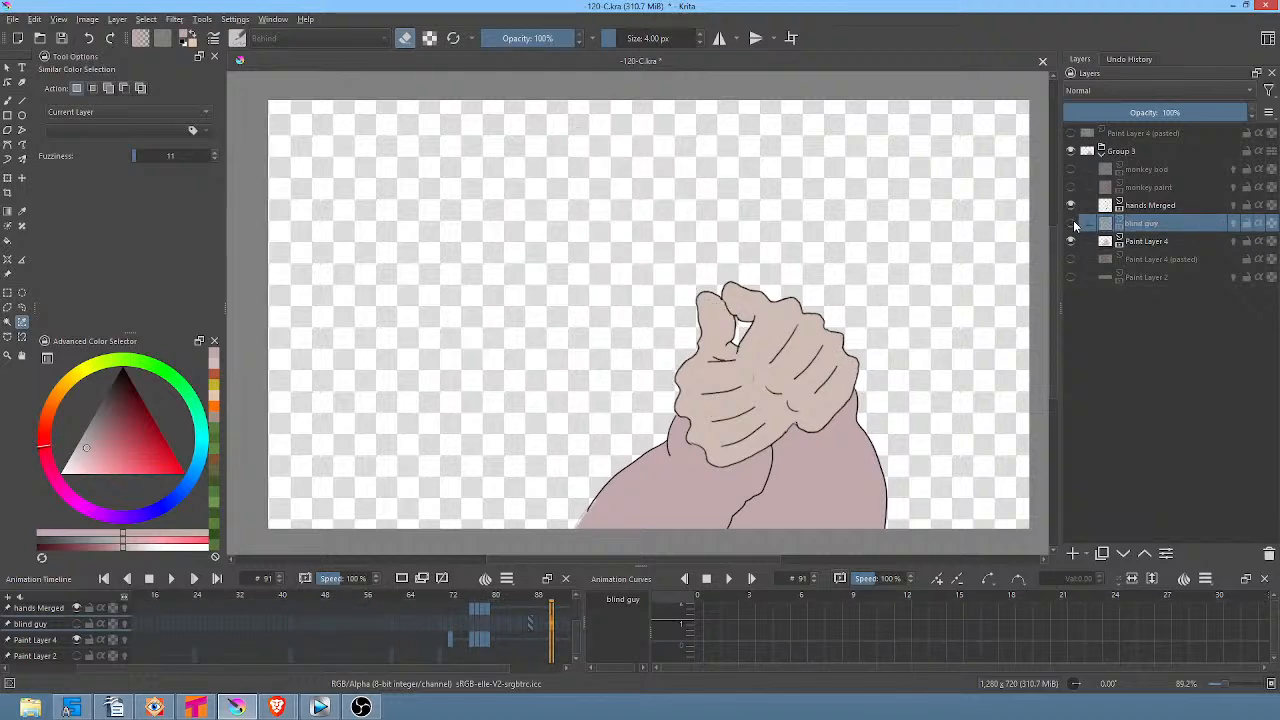
{"action": "left_click", "coordinate": [1073, 222]}
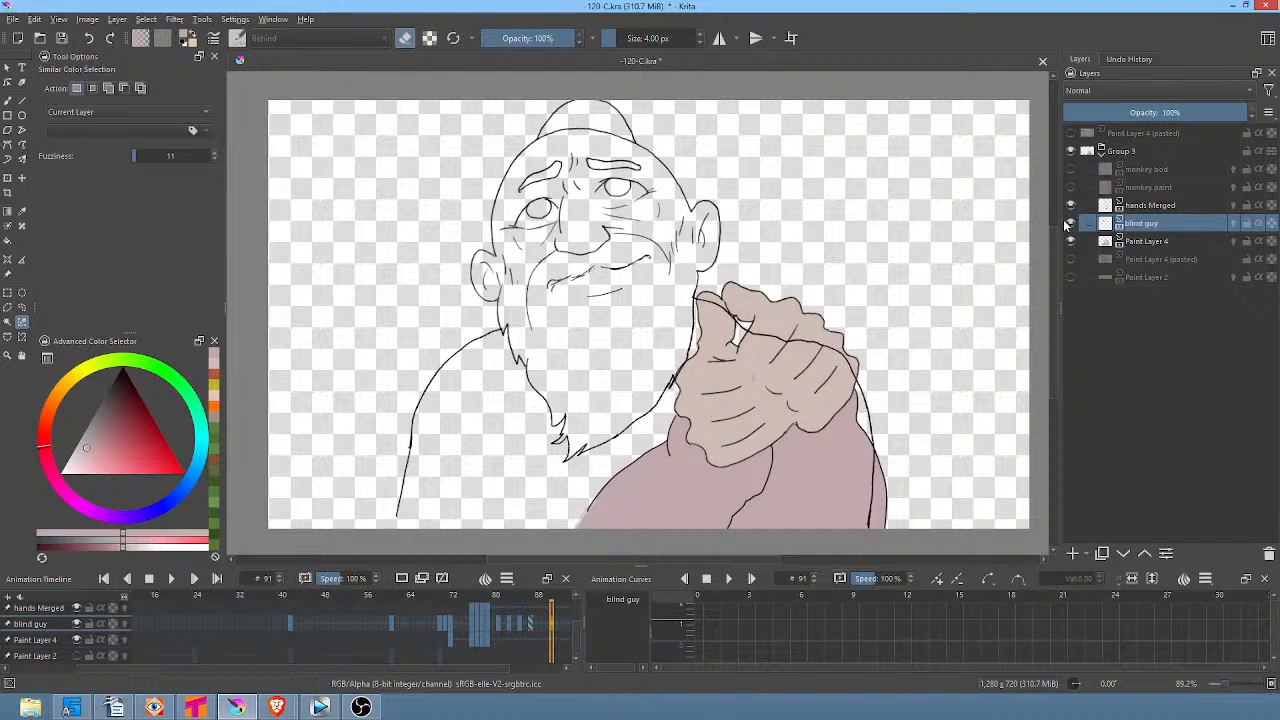
Select the hands Merged layer and inspect its line art in isolation, returning to the full layer view.
{"action": "mouse_move", "coordinate": [1072, 212]}
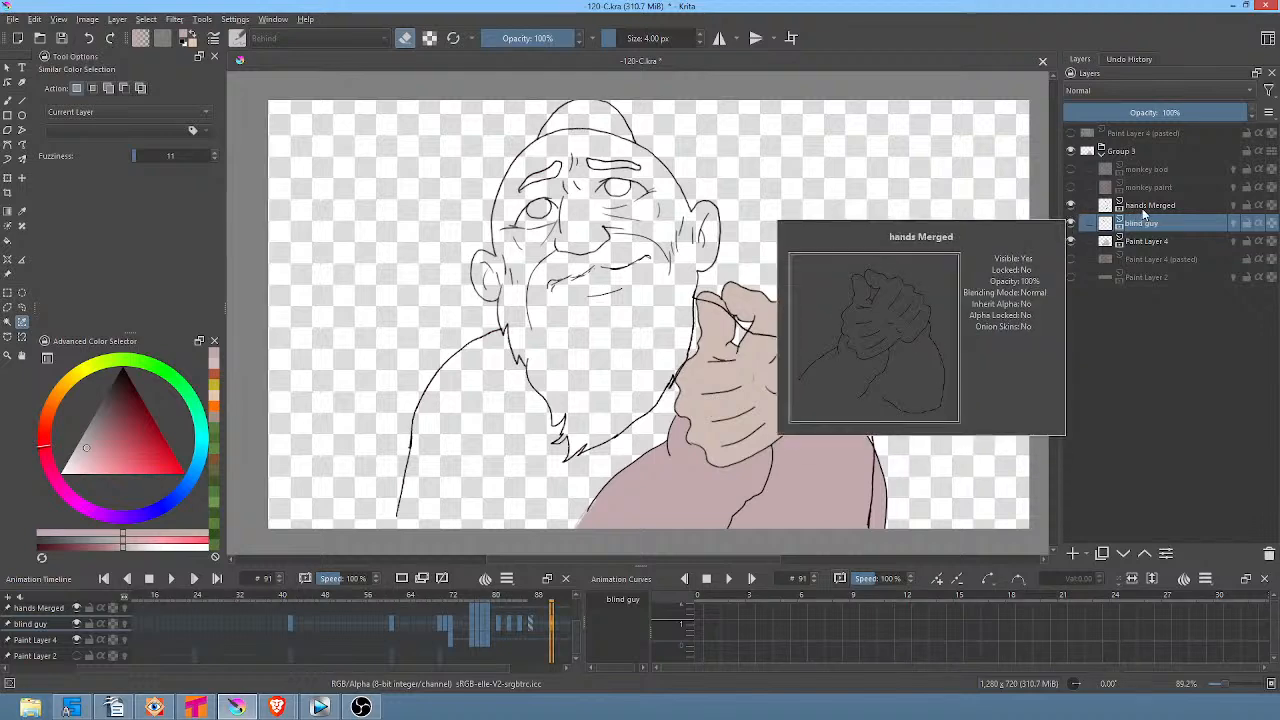
{"action": "left_click", "coordinate": [1146, 210]}
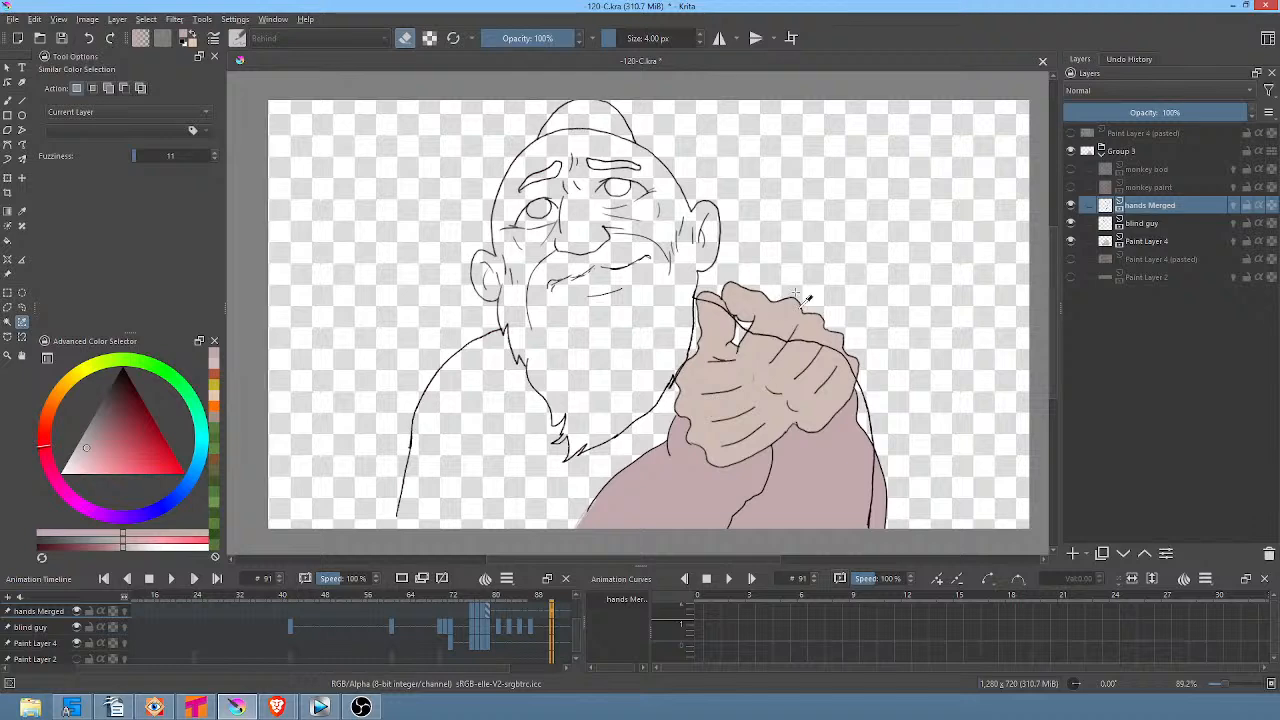
{"action": "key", "text": "i"}
{"action": "key", "text": "i"}
{"action": "key", "text": "i"}
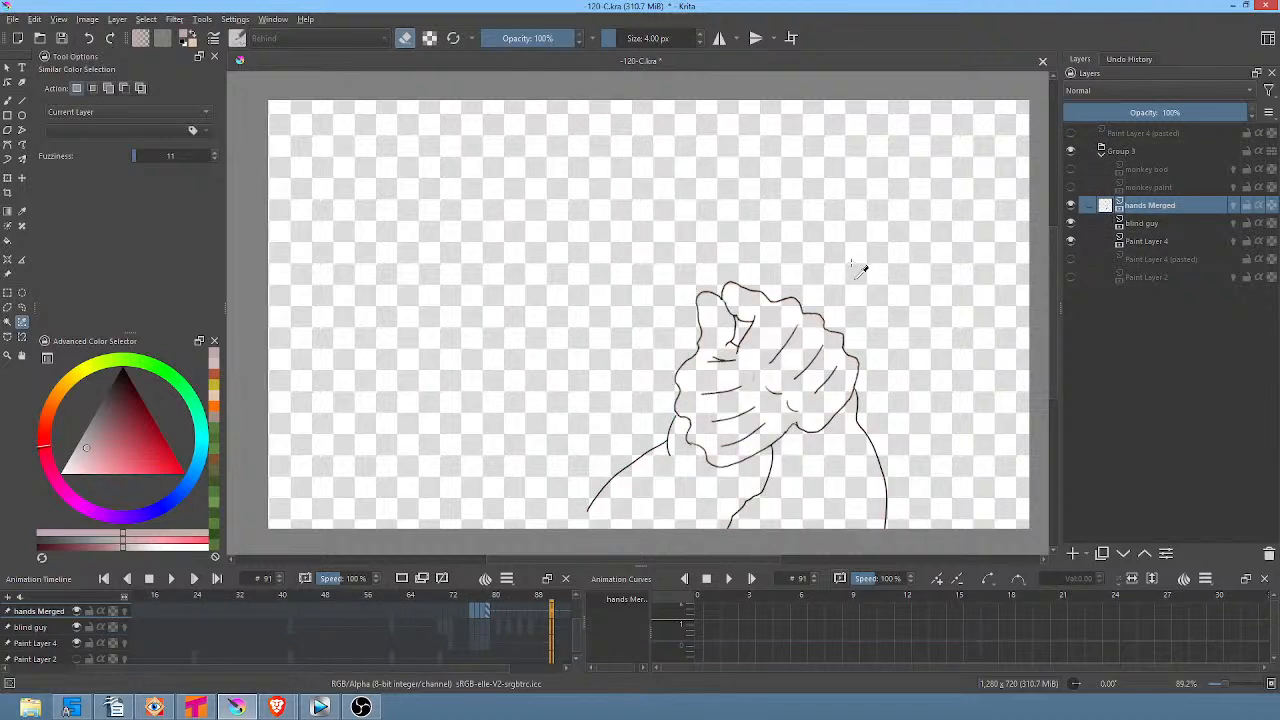
{"action": "key", "text": "i"}
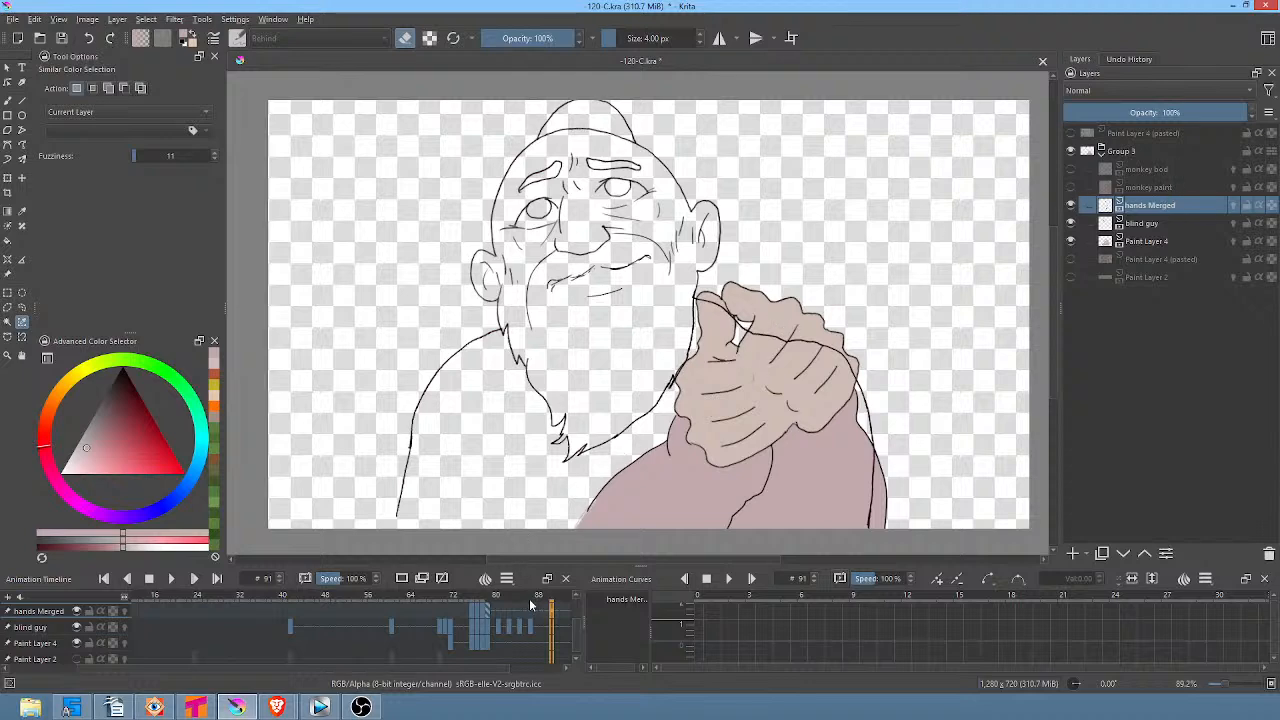
Go to frame 76, toggle the hands Merged and blind guy layers to compare them, and select blind guy.
{"action": "left_click_drag", "start_coordinate": [529, 598], "coordinate": [473, 606]}
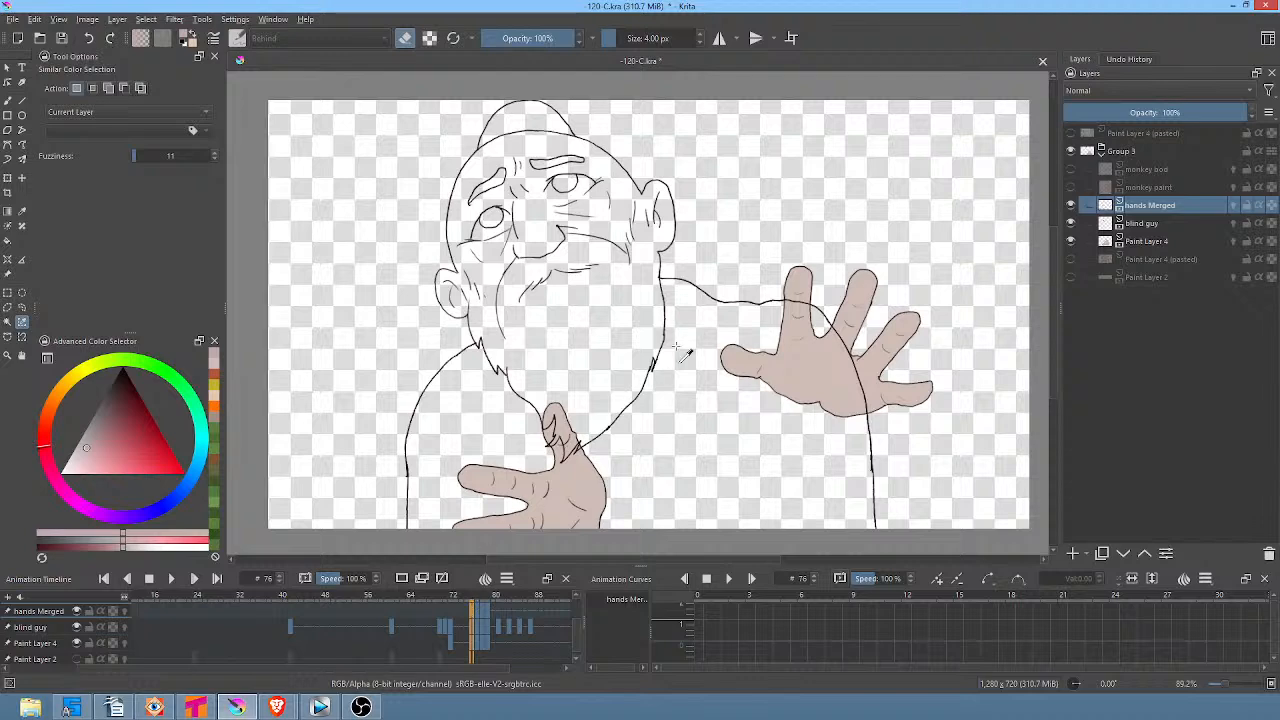
{"action": "left_click", "coordinate": [1071, 205]}
{"action": "left_click", "coordinate": [1071, 205]}
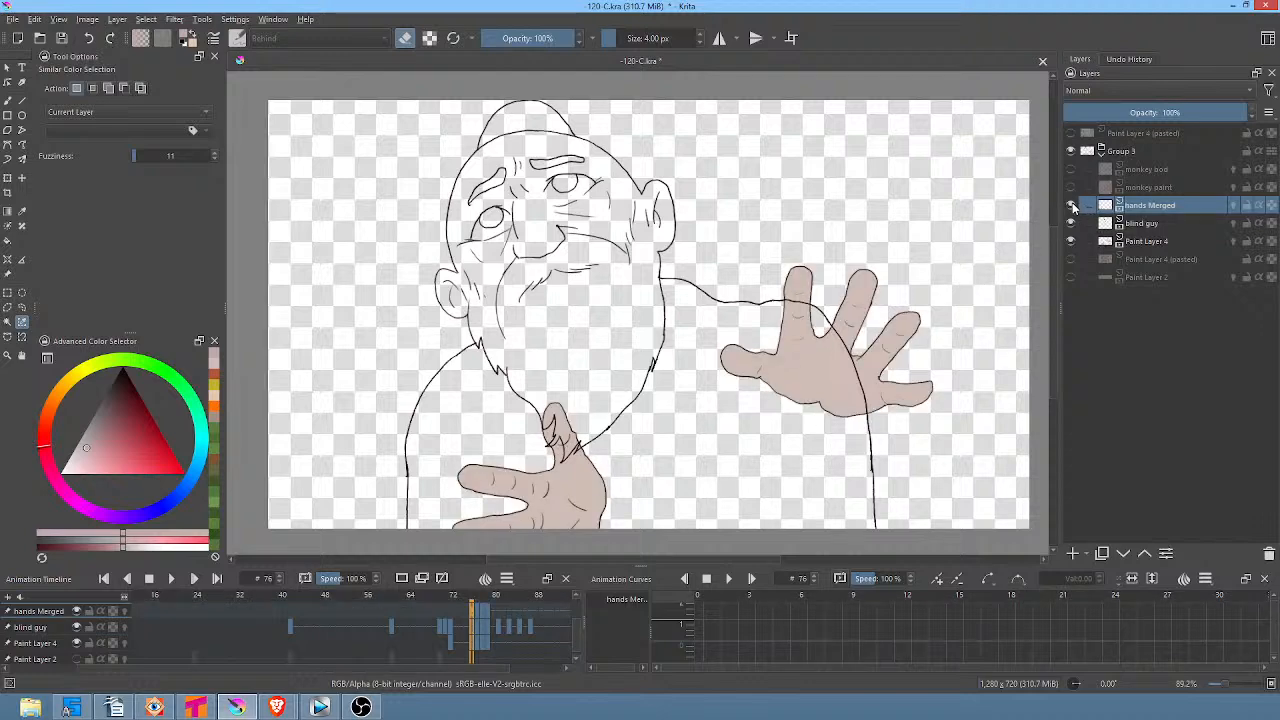
{"action": "left_click", "coordinate": [1072, 224]}
{"action": "left_click", "coordinate": [1072, 224]}
{"action": "left_click", "coordinate": [1130, 226]}
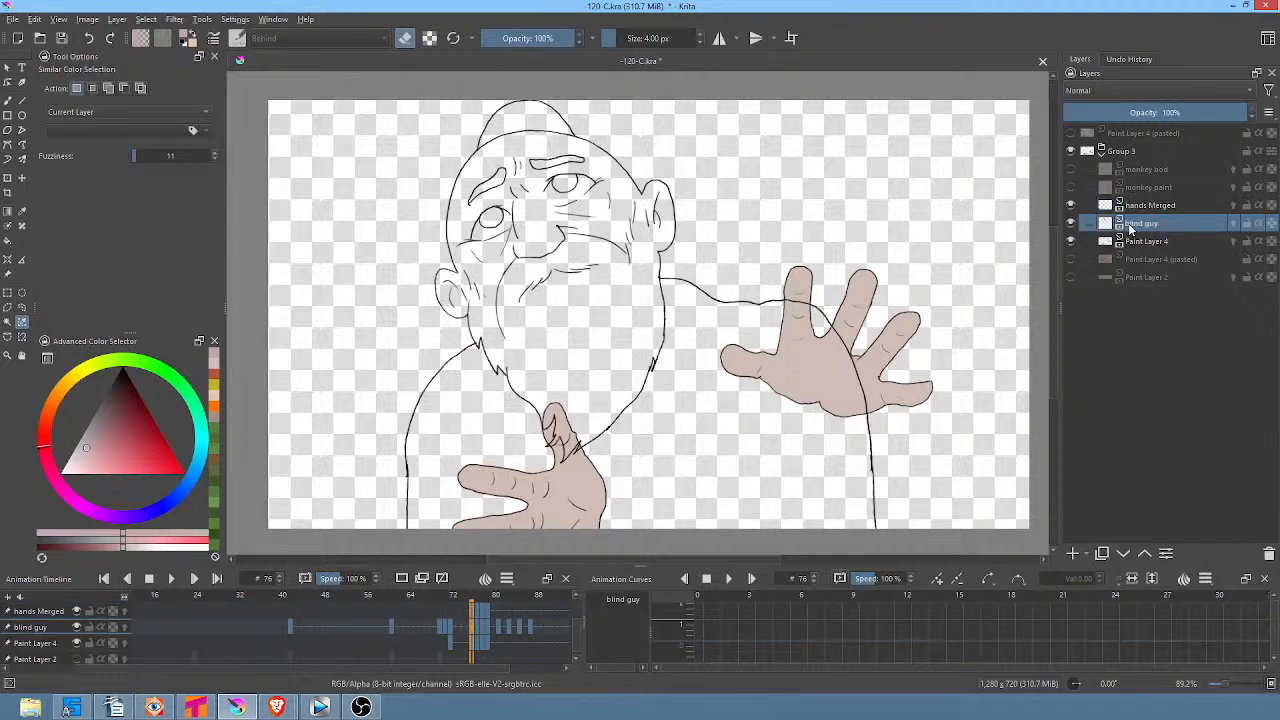
Using the Ink-2 Fineliner brush as a 14.20 px eraser, erase the shoulder line crossing the raised hand on frame 76.
{"action": "left_click_drag", "start_coordinate": [879, 343], "coordinate": [935, 320]}
{"action": "key", "text": "b"}
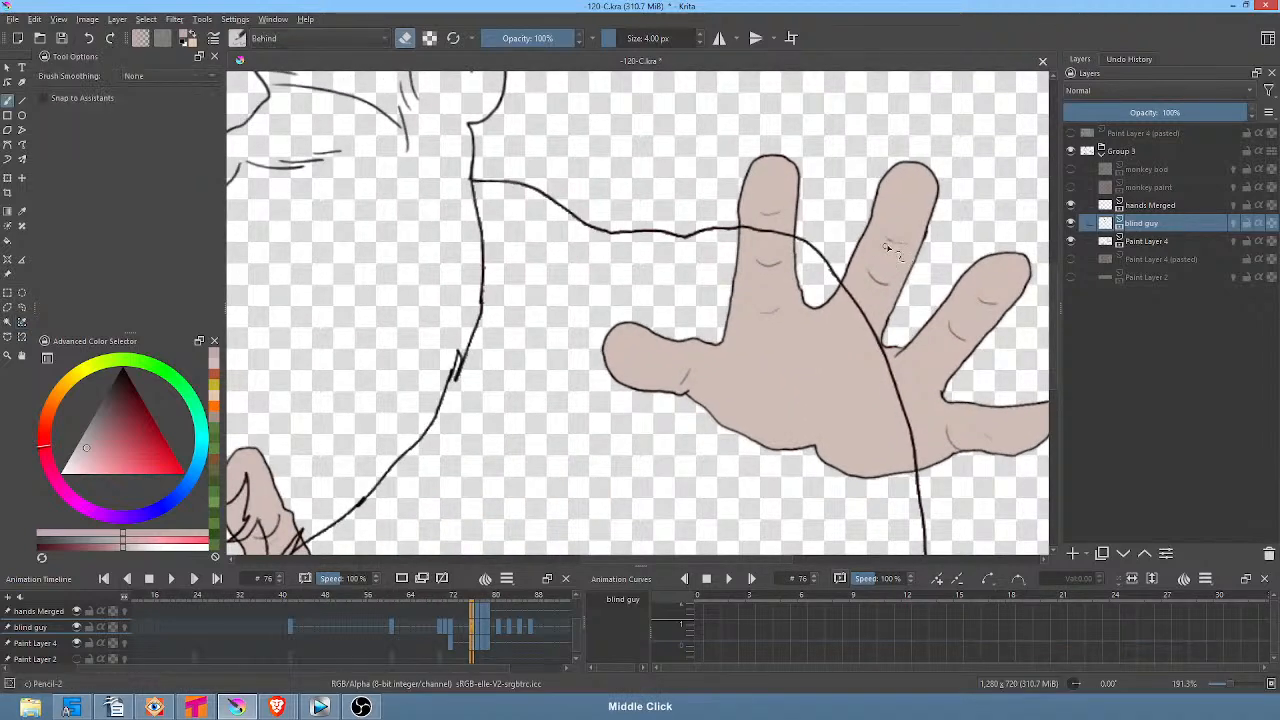
{"action": "right_click", "coordinate": [900, 224]}
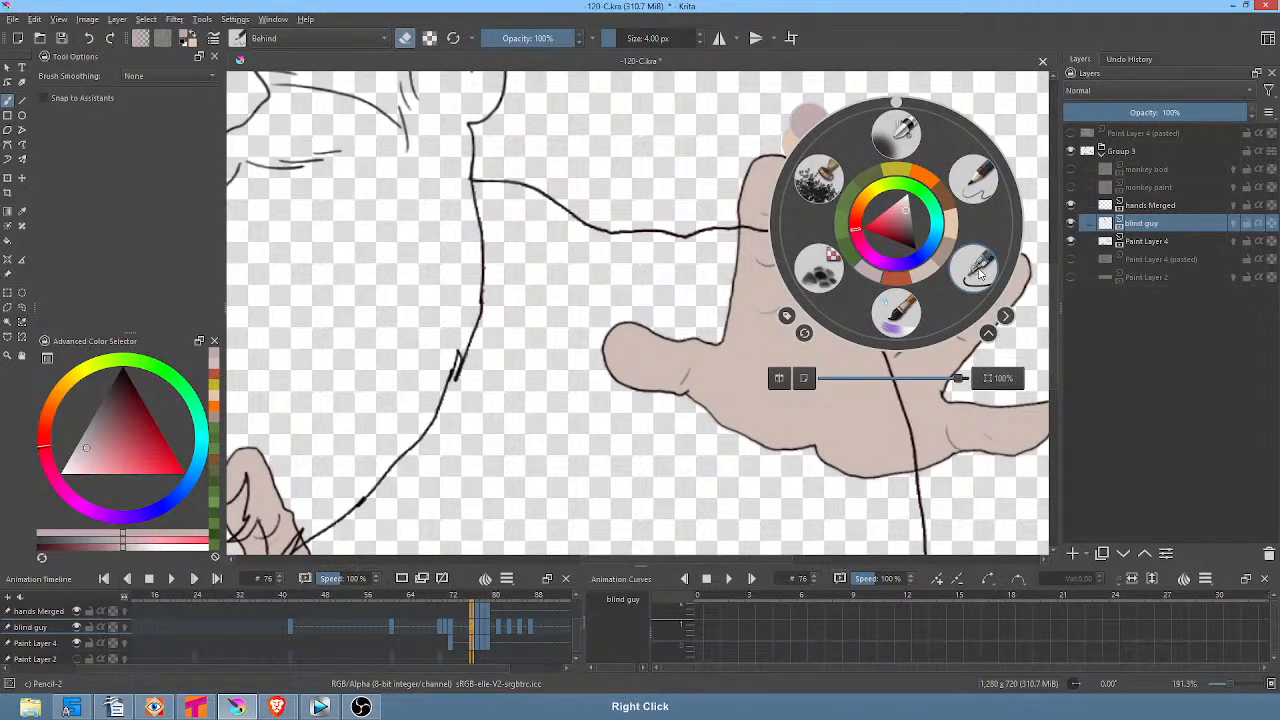
{"action": "left_click", "coordinate": [975, 266]}
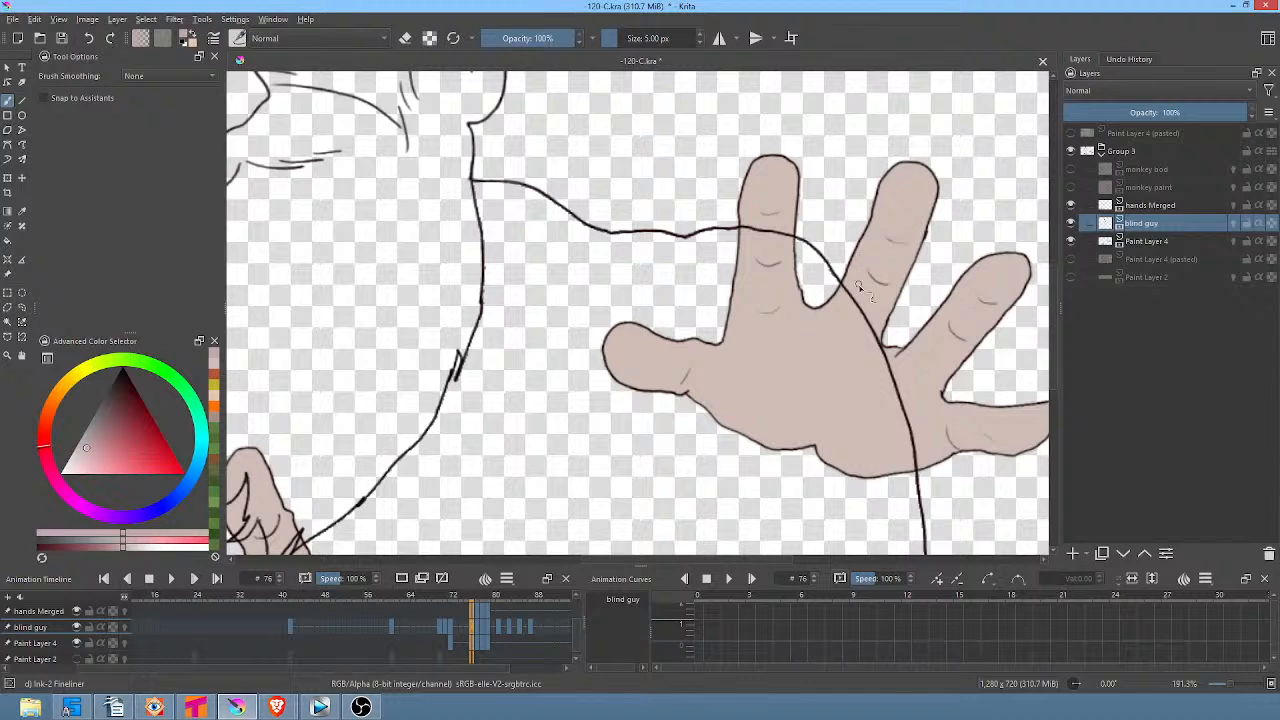
{"action": "key", "text": "e"}
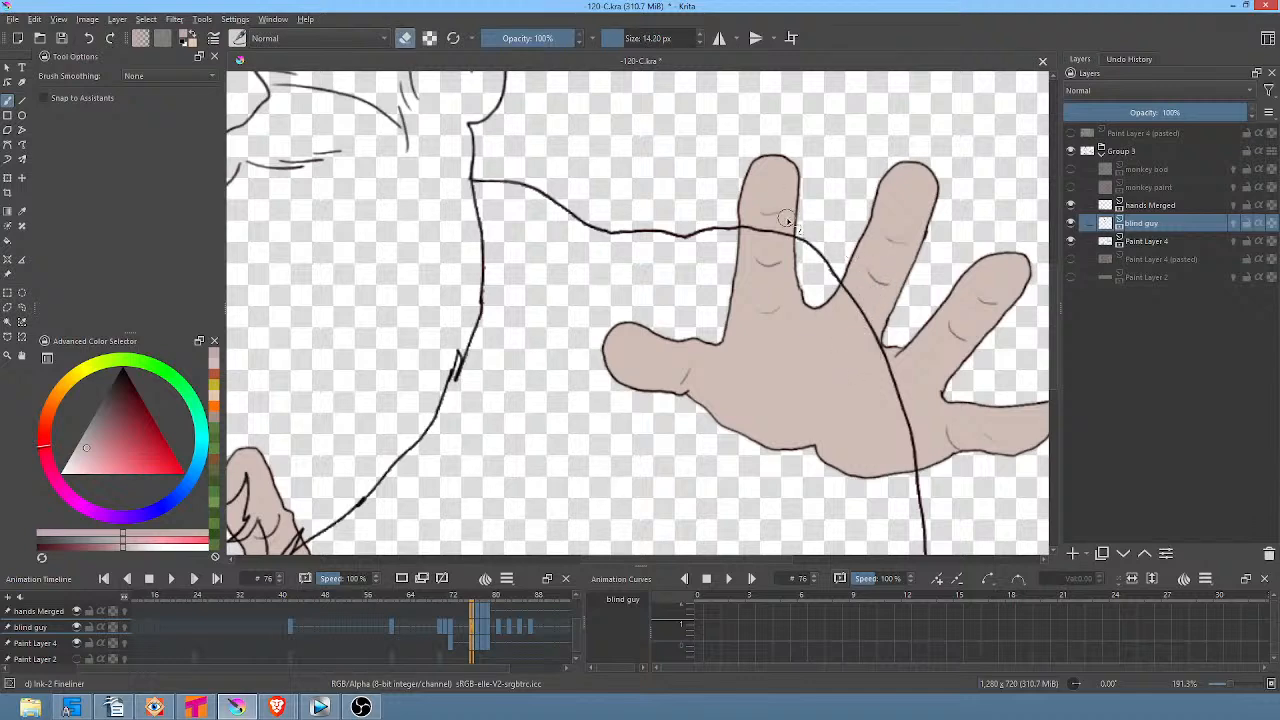
{"action": "mouse_move", "coordinate": [785, 243]}
{"action": "left_mouse_down"}
{"action": "mouse_move", "coordinate": [764, 220]}
{"action": "mouse_move", "coordinate": [752, 229]}
{"action": "left_mouse_up"}
{"action": "mouse_move", "coordinate": [847, 307]}
{"action": "left_mouse_down"}
{"action": "mouse_move", "coordinate": [886, 367]}
{"action": "mouse_move", "coordinate": [914, 462]}
{"action": "mouse_move", "coordinate": [931, 260]}
{"action": "mouse_move", "coordinate": [989, 243]}
{"action": "left_mouse_up"}
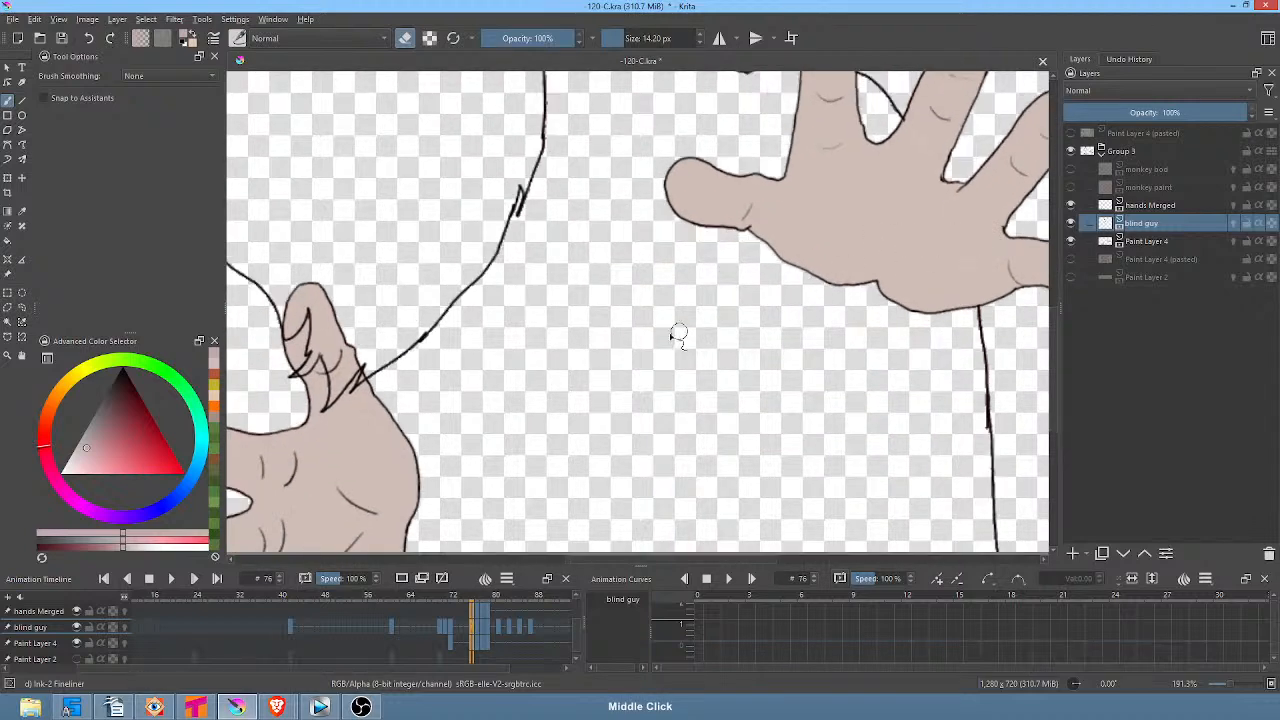
Erase the beard lines that overlap the lower hand's thumb and palm on frame 76.
{"action": "left_click_drag", "start_coordinate": [677, 334], "coordinate": [920, 300]}
{"action": "mouse_move", "coordinate": [590, 305]}
{"action": "left_mouse_down"}
{"action": "mouse_move", "coordinate": [570, 328]}
{"action": "mouse_move", "coordinate": [556, 288]}
{"action": "mouse_move", "coordinate": [549, 315]}
{"action": "mouse_move", "coordinate": [546, 301]}
{"action": "mouse_move", "coordinate": [586, 370]}
{"action": "mouse_move", "coordinate": [604, 337]}
{"action": "mouse_move", "coordinate": [580, 360]}
{"action": "left_mouse_up"}
{"action": "mouse_move", "coordinate": [700, 410]}
{"action": "left_mouse_down"}
{"action": "mouse_move", "coordinate": [846, 177]}
{"action": "mouse_move", "coordinate": [655, 411]}
{"action": "mouse_move", "coordinate": [598, 440]}
{"action": "left_mouse_up"}
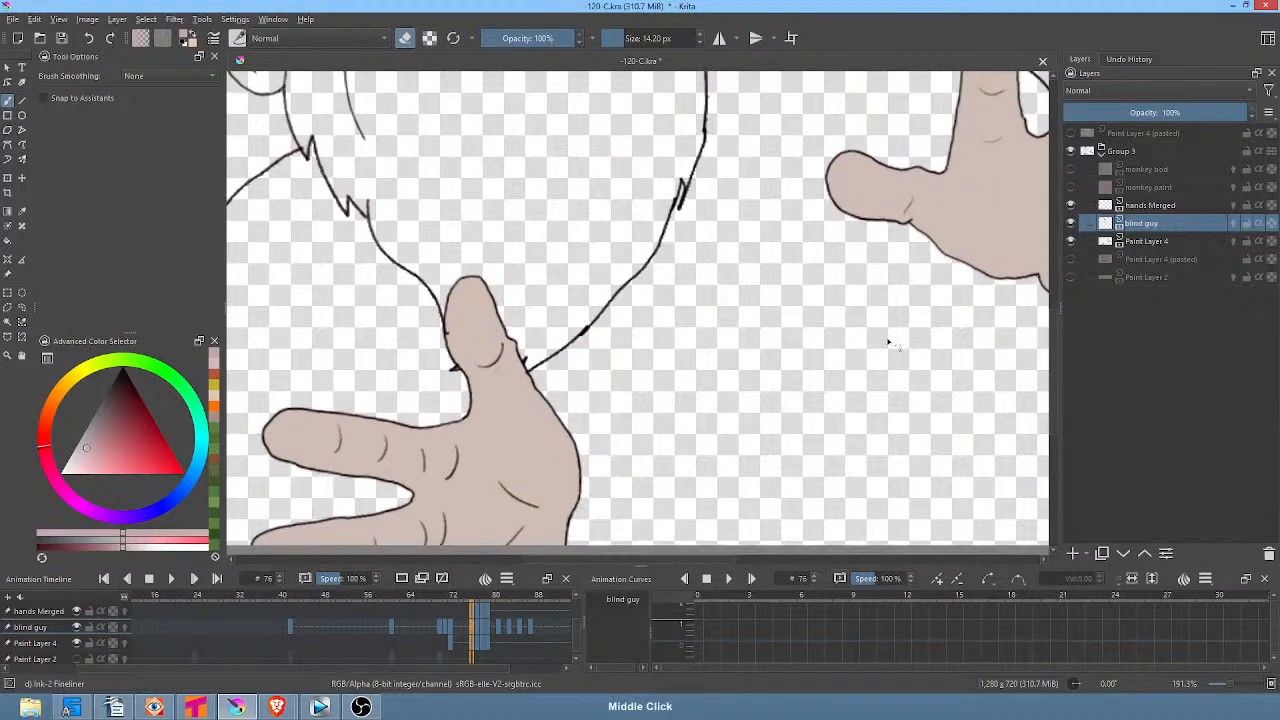
{"action": "left_click_drag", "start_coordinate": [893, 336], "coordinate": [539, 397]}
{"action": "left_click_drag", "start_coordinate": [805, 411], "coordinate": [870, 388]}
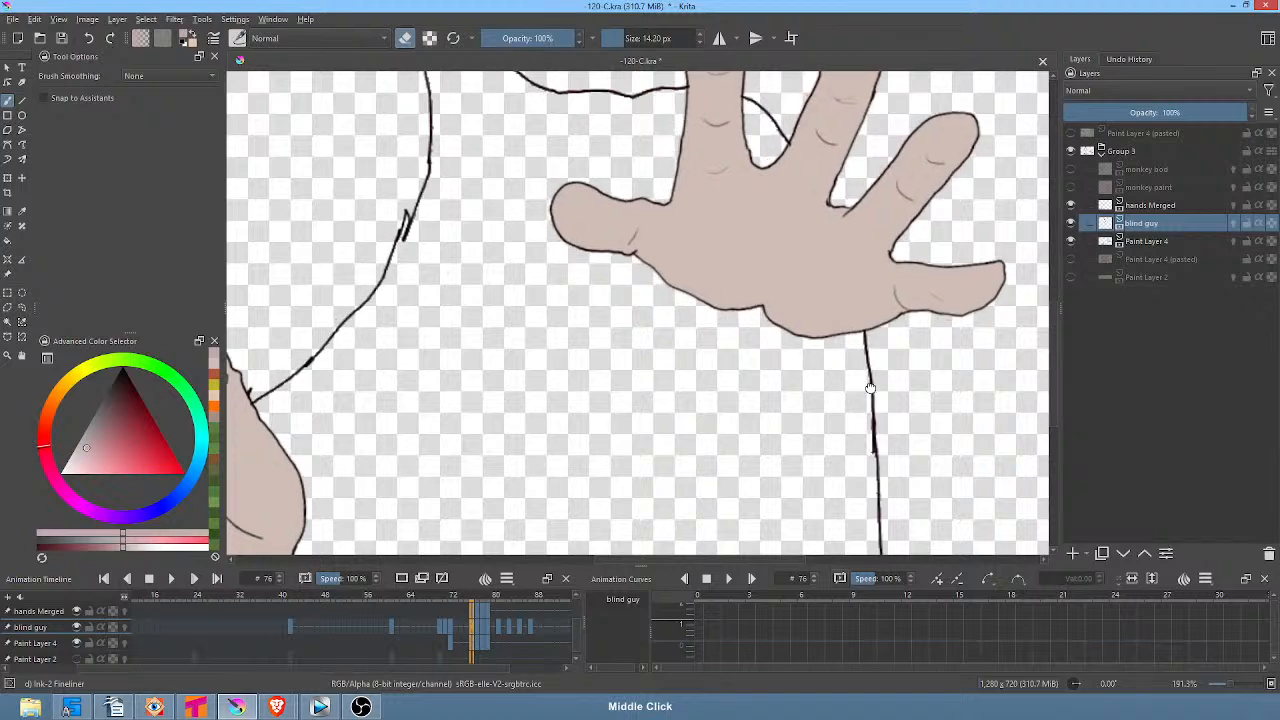
On frame 77 of the blind guy layer, erase the shoulder and beard lines crossing the hands and sleeve.
{"action": "key", "text": "period"}
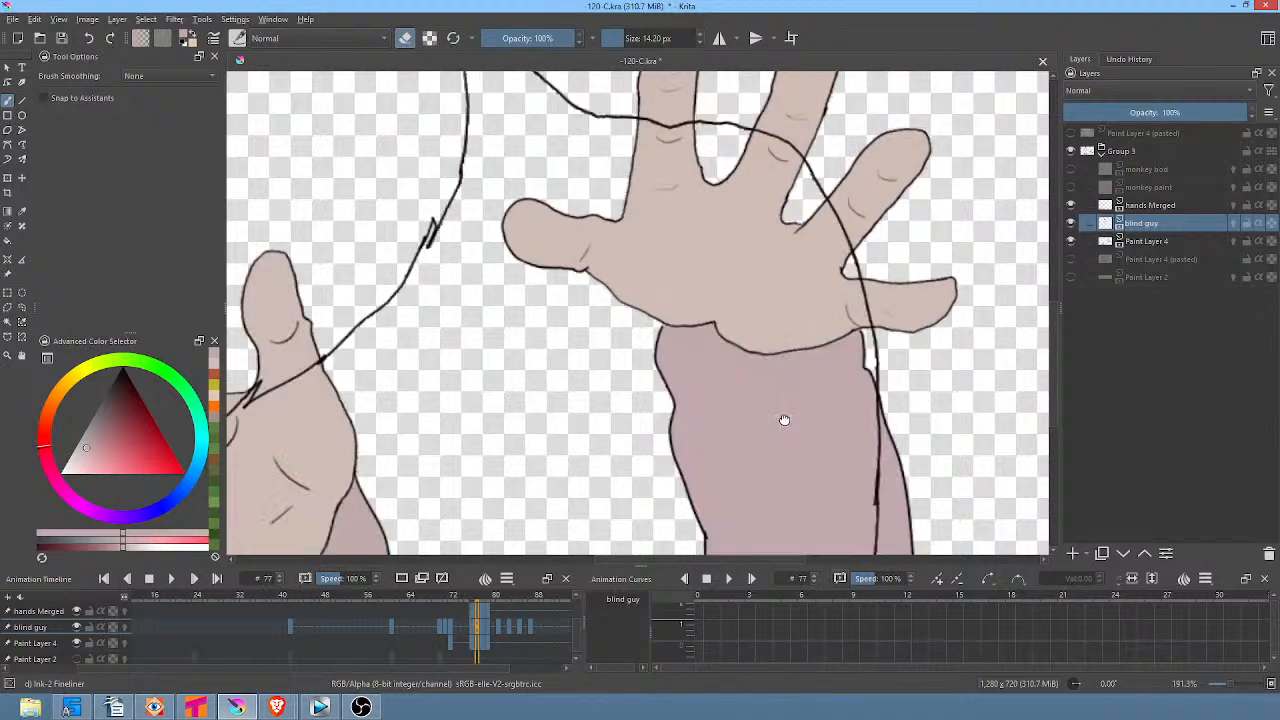
{"action": "left_click_drag", "start_coordinate": [871, 291], "coordinate": [873, 317]}
{"action": "mouse_move", "coordinate": [846, 226]}
{"action": "left_mouse_down"}
{"action": "mouse_move", "coordinate": [837, 251]}
{"action": "mouse_move", "coordinate": [842, 203]}
{"action": "left_mouse_up"}
{"action": "middle_click", "coordinate": [835, 210]}
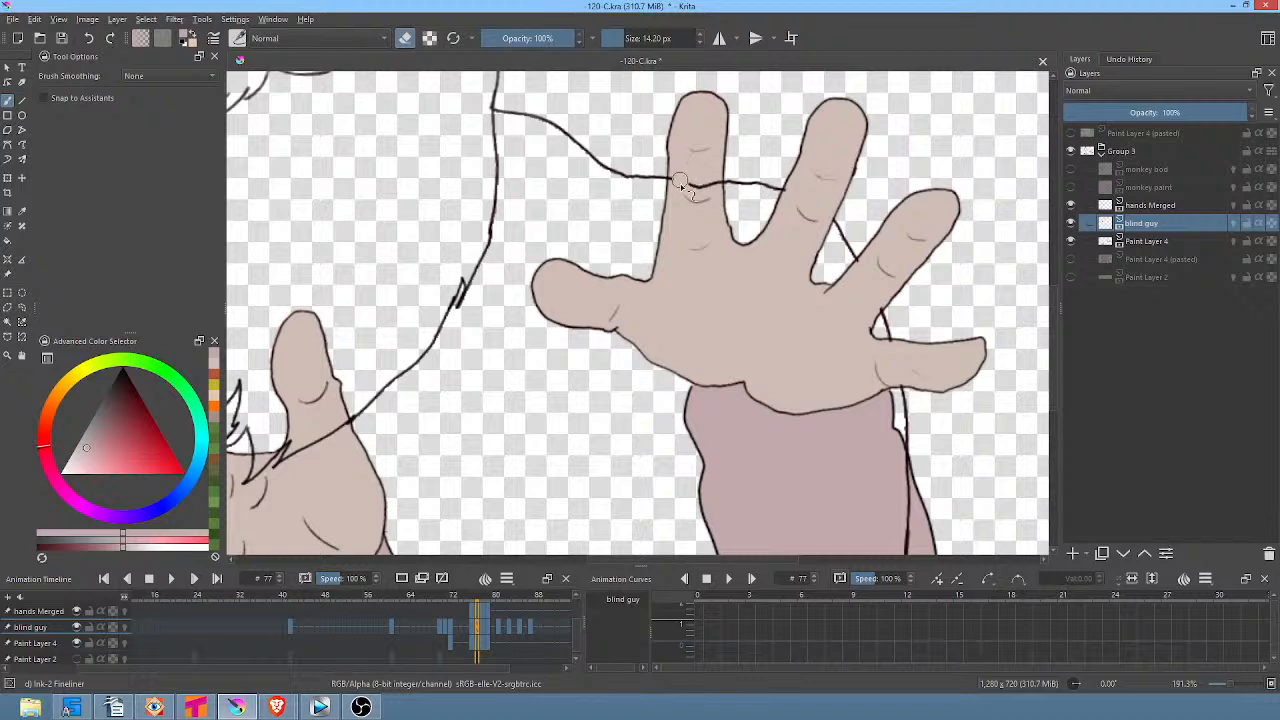
{"action": "left_click_drag", "start_coordinate": [703, 181], "coordinate": [716, 179]}
{"action": "mouse_move", "coordinate": [682, 374]}
{"action": "left_mouse_down"}
{"action": "mouse_move", "coordinate": [736, 302]}
{"action": "mouse_move", "coordinate": [648, 204]}
{"action": "left_mouse_up"}
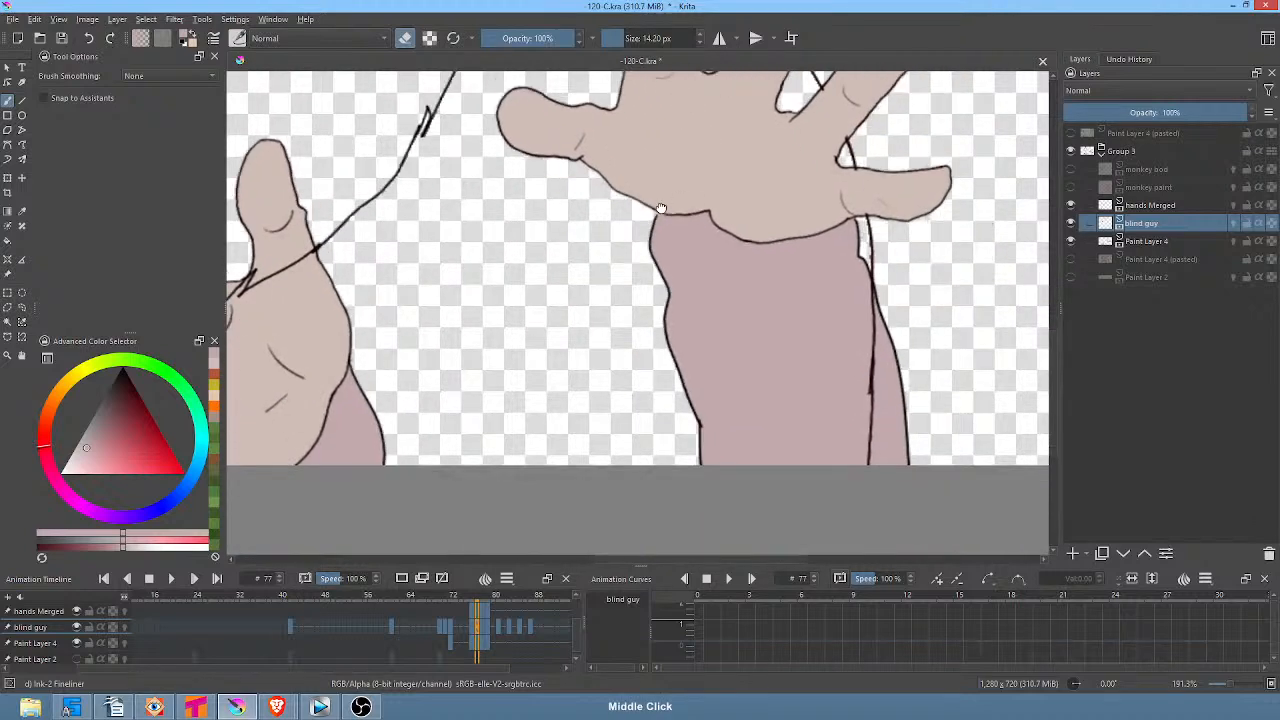
{"action": "left_click_drag", "start_coordinate": [870, 312], "coordinate": [872, 343]}
{"action": "left_click_drag", "start_coordinate": [579, 343], "coordinate": [890, 339]}
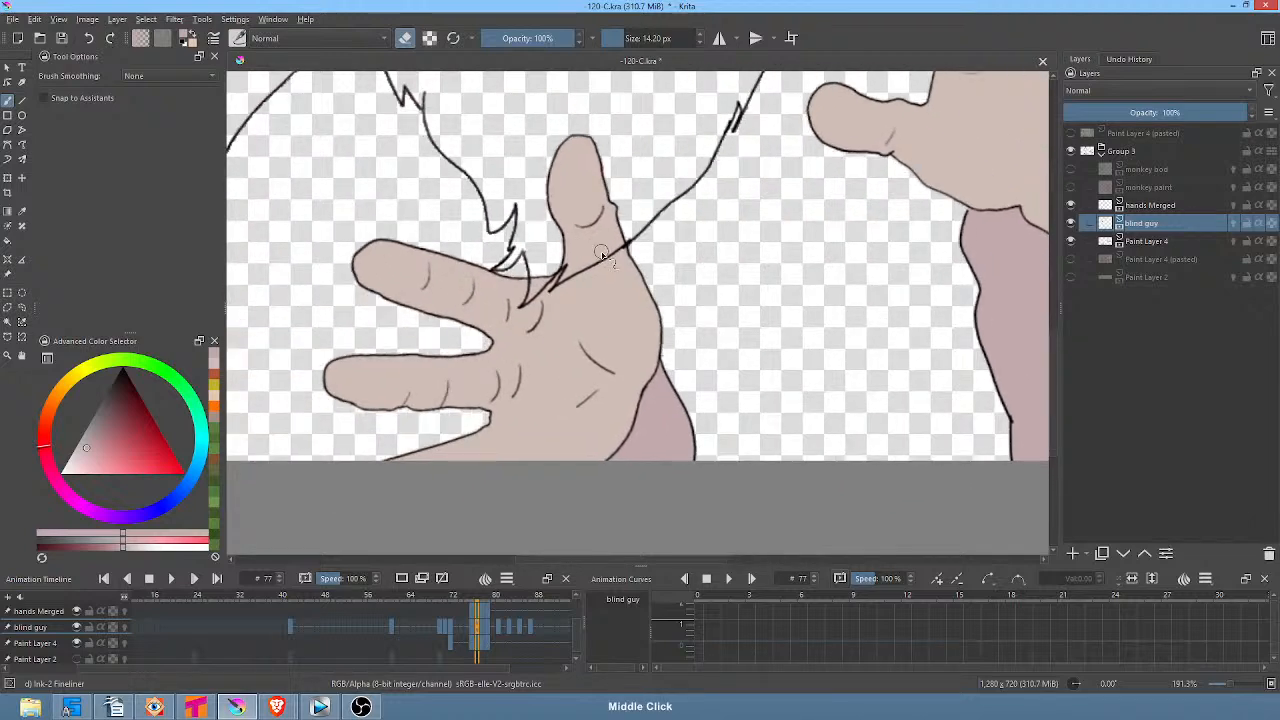
{"action": "mouse_move", "coordinate": [575, 283]}
{"action": "left_mouse_down"}
{"action": "mouse_move", "coordinate": [529, 302]}
{"action": "mouse_move", "coordinate": [527, 290]}
{"action": "mouse_move", "coordinate": [523, 315]}
{"action": "mouse_move", "coordinate": [551, 312]}
{"action": "mouse_move", "coordinate": [611, 238]}
{"action": "left_mouse_up"}
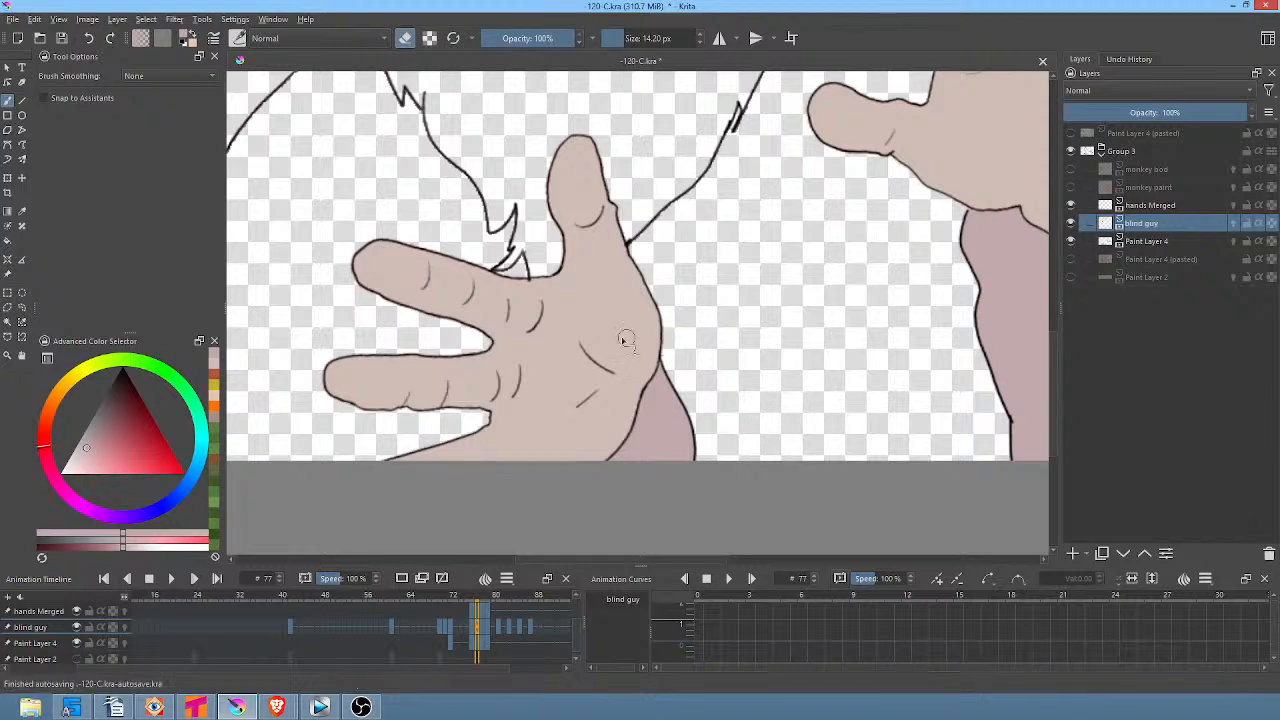
On frame 78, erase the beard lines crossing the lower hand's fingers and palm and the raised hand's thumb.
{"action": "key", "text": "period"}
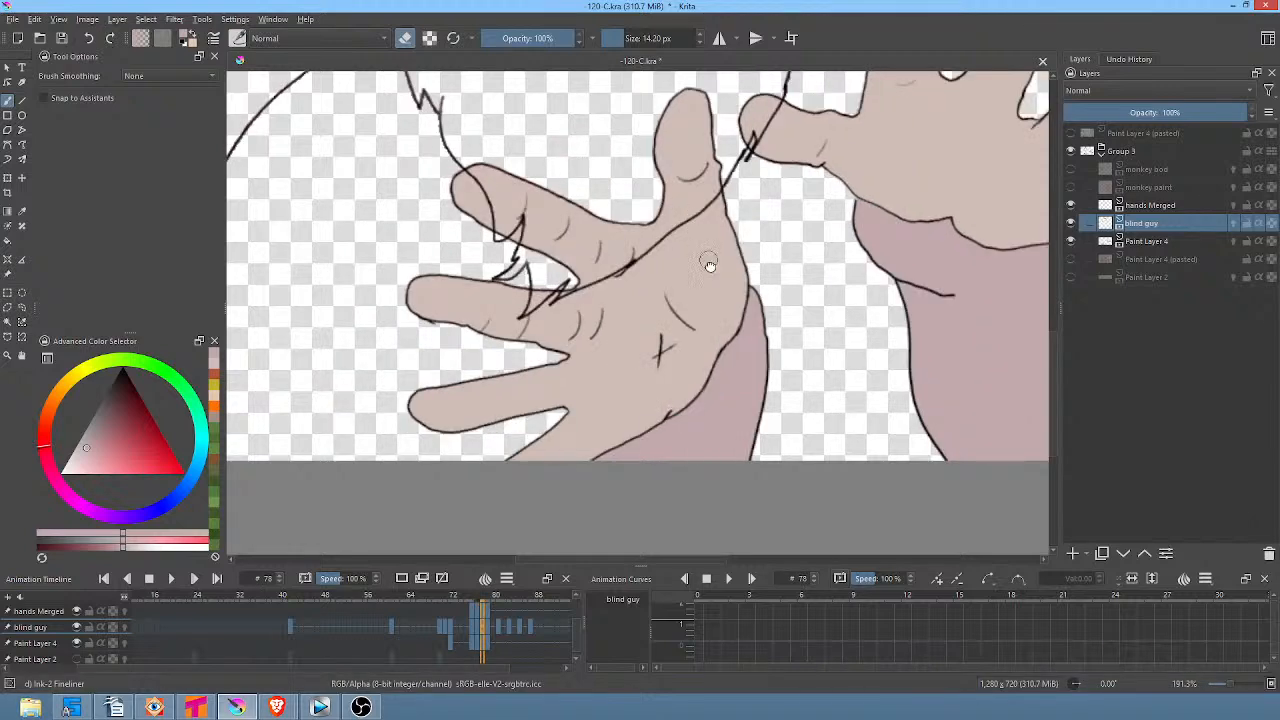
{"action": "middle_click", "coordinate": [706, 263]}
{"action": "mouse_move", "coordinate": [496, 237]}
{"action": "left_mouse_down"}
{"action": "mouse_move", "coordinate": [533, 292]}
{"action": "mouse_move", "coordinate": [556, 271]}
{"action": "mouse_move", "coordinate": [628, 334]}
{"action": "mouse_move", "coordinate": [738, 254]}
{"action": "left_mouse_up"}
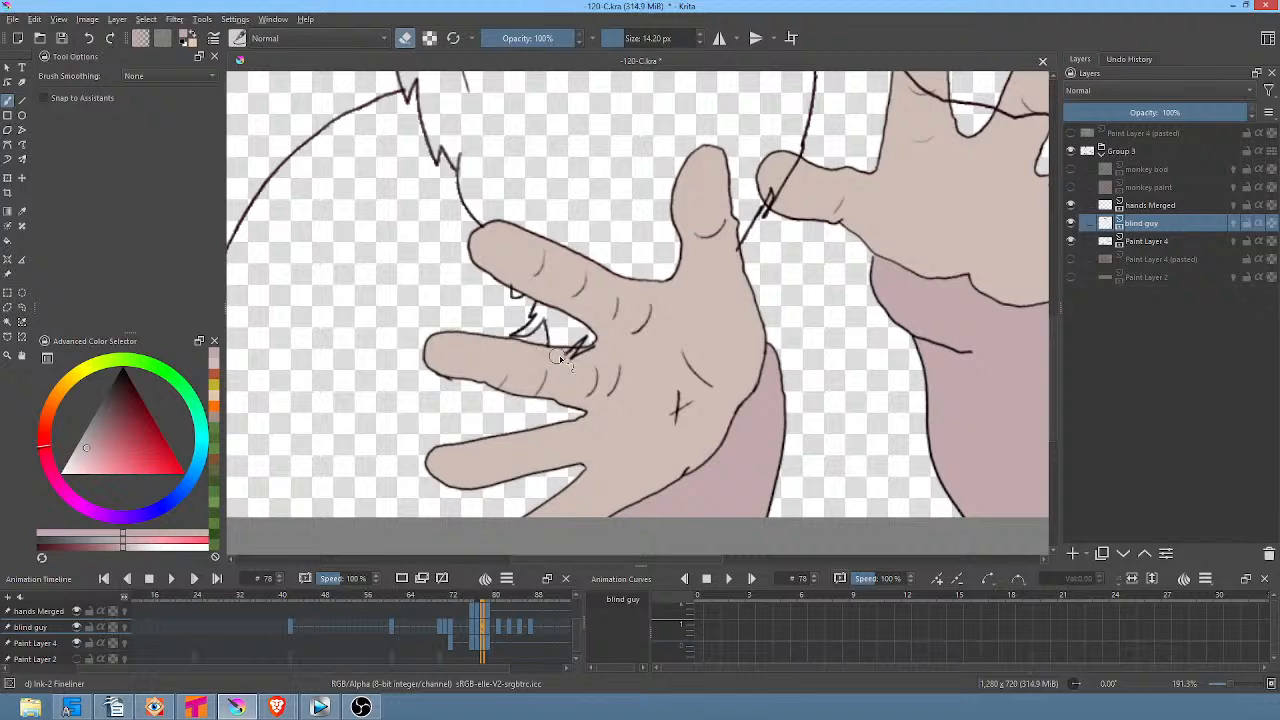
{"action": "left_click_drag", "start_coordinate": [557, 356], "coordinate": [594, 360]}
{"action": "left_click_drag", "start_coordinate": [904, 259], "coordinate": [835, 372]}
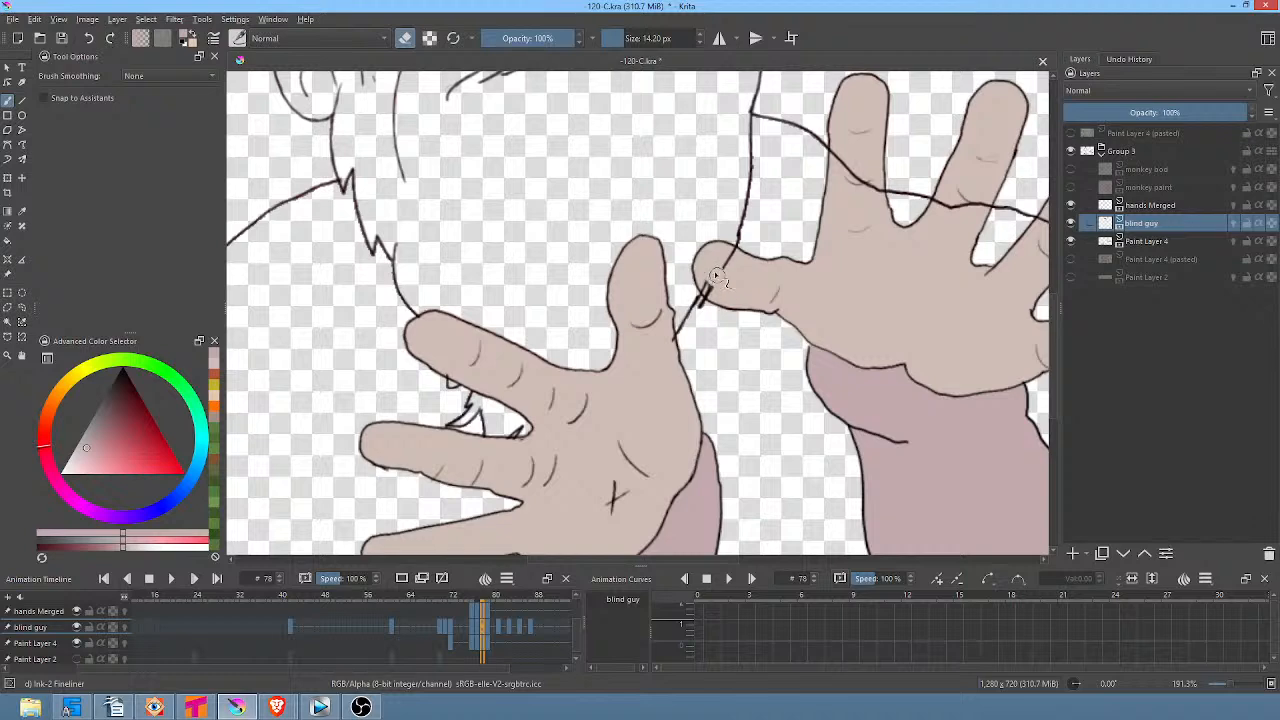
{"action": "left_click_drag", "start_coordinate": [712, 283], "coordinate": [710, 277]}
Erase the shoulder line where it crosses the raised hand's fingers and the sleeve on frame 78.
{"action": "left_click_drag", "start_coordinate": [880, 236], "coordinate": [856, 322]}
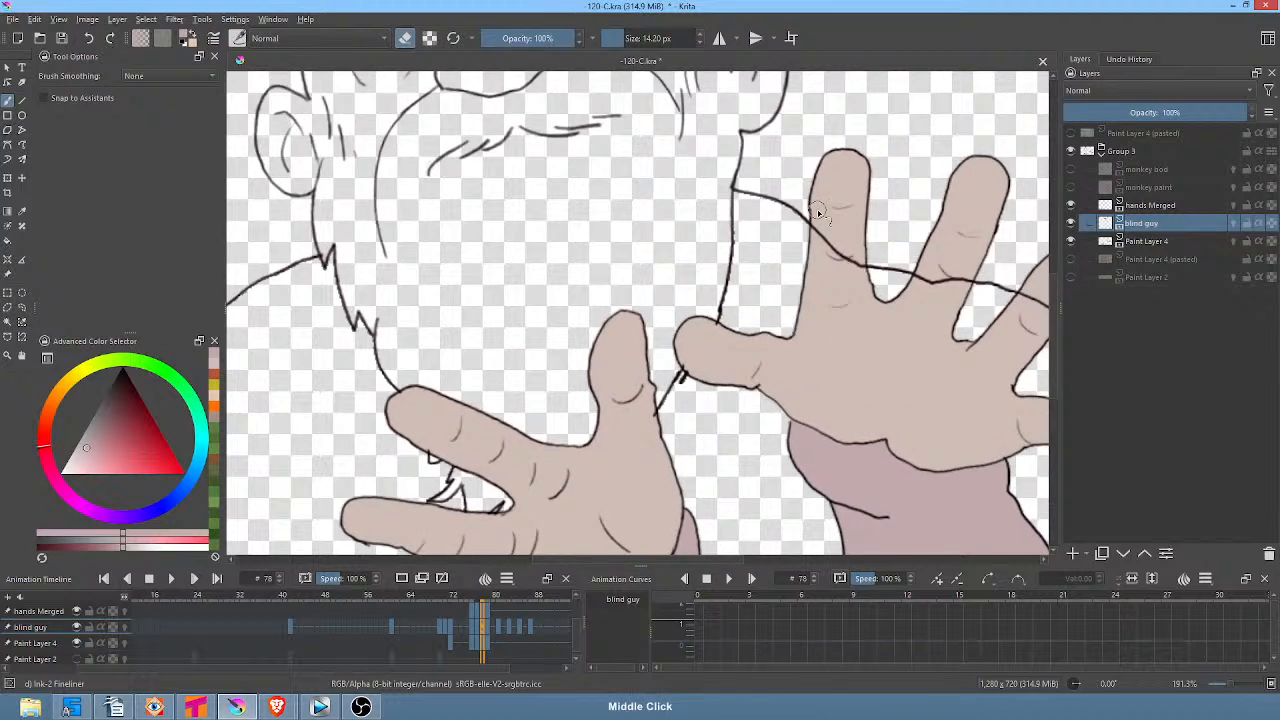
{"action": "mouse_move", "coordinate": [826, 243]}
{"action": "left_mouse_down"}
{"action": "mouse_move", "coordinate": [832, 266]}
{"action": "mouse_move", "coordinate": [864, 272]}
{"action": "left_mouse_up"}
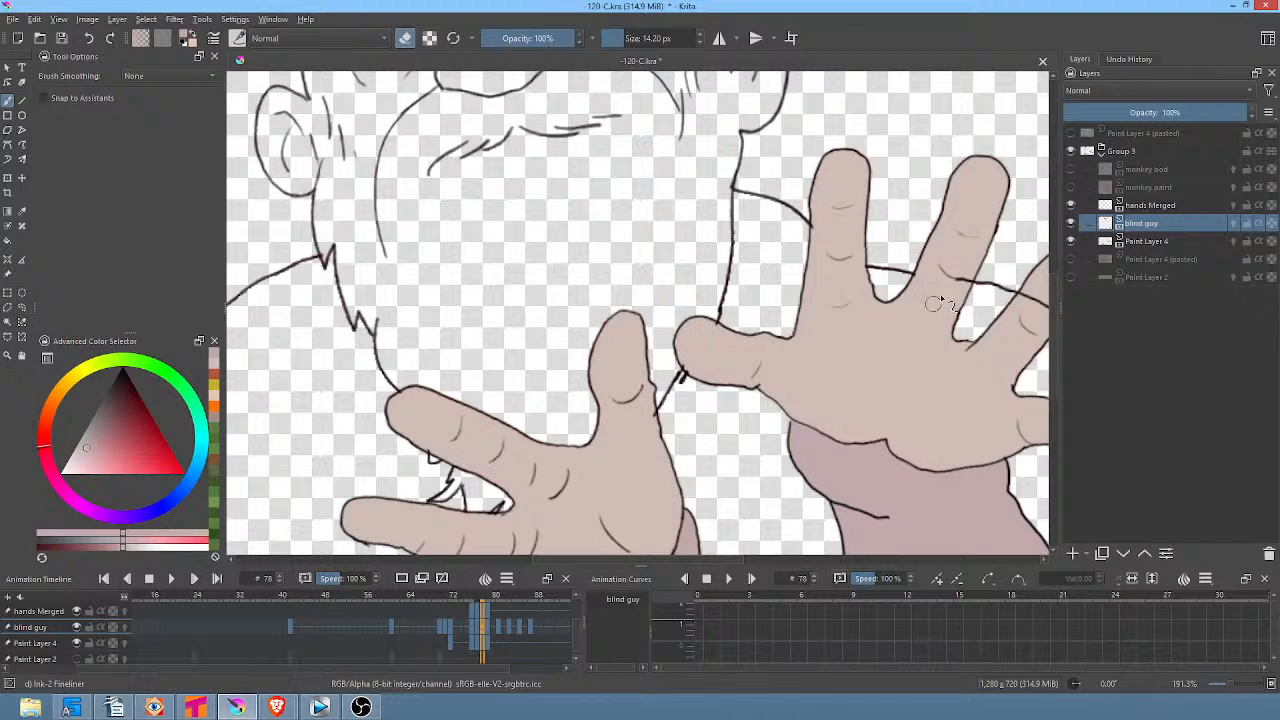
{"action": "mouse_move", "coordinate": [960, 276]}
{"action": "left_mouse_down"}
{"action": "mouse_move", "coordinate": [863, 262]}
{"action": "mouse_move", "coordinate": [884, 290]}
{"action": "left_mouse_up"}
{"action": "mouse_move", "coordinate": [936, 397]}
{"action": "left_mouse_down"}
{"action": "mouse_move", "coordinate": [925, 389]}
{"action": "mouse_move", "coordinate": [927, 410]}
{"action": "mouse_move", "coordinate": [956, 170]}
{"action": "left_mouse_up"}
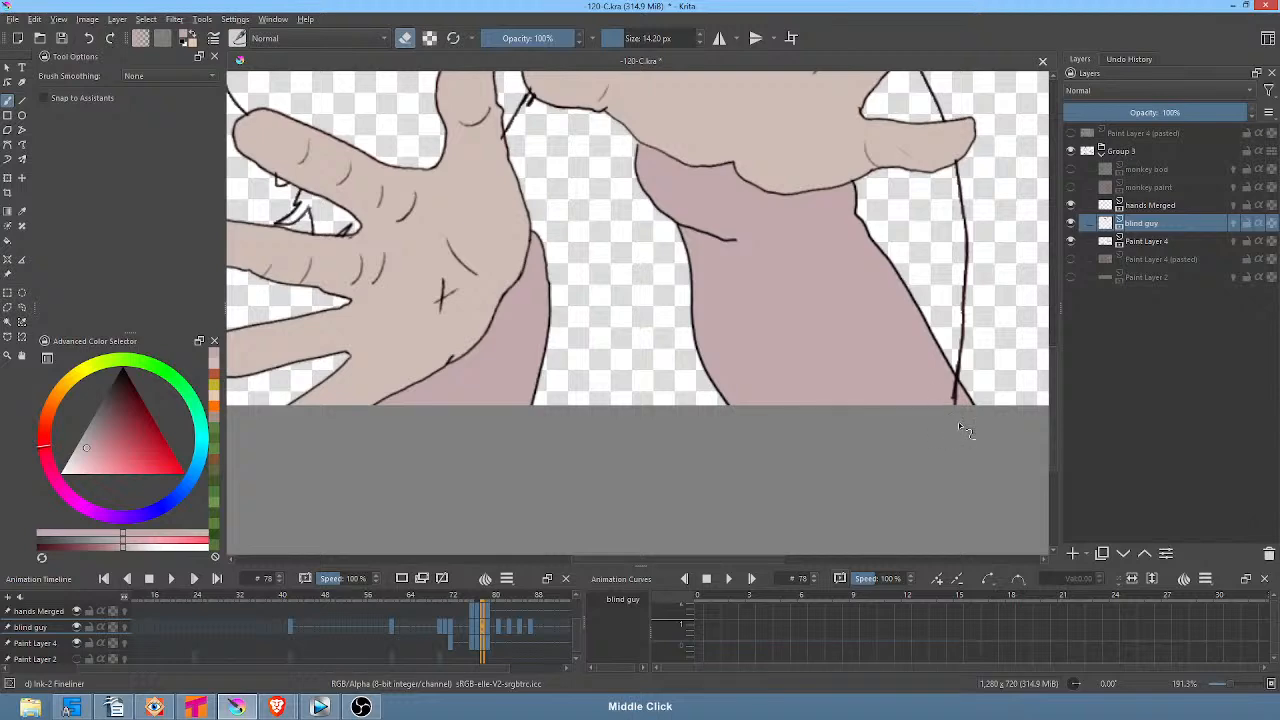
Examine frame 78's hands and sleeves for leftover overlapping lines and advance to frame 79.
{"action": "left_click_drag", "start_coordinate": [572, 283], "coordinate": [662, 309]}
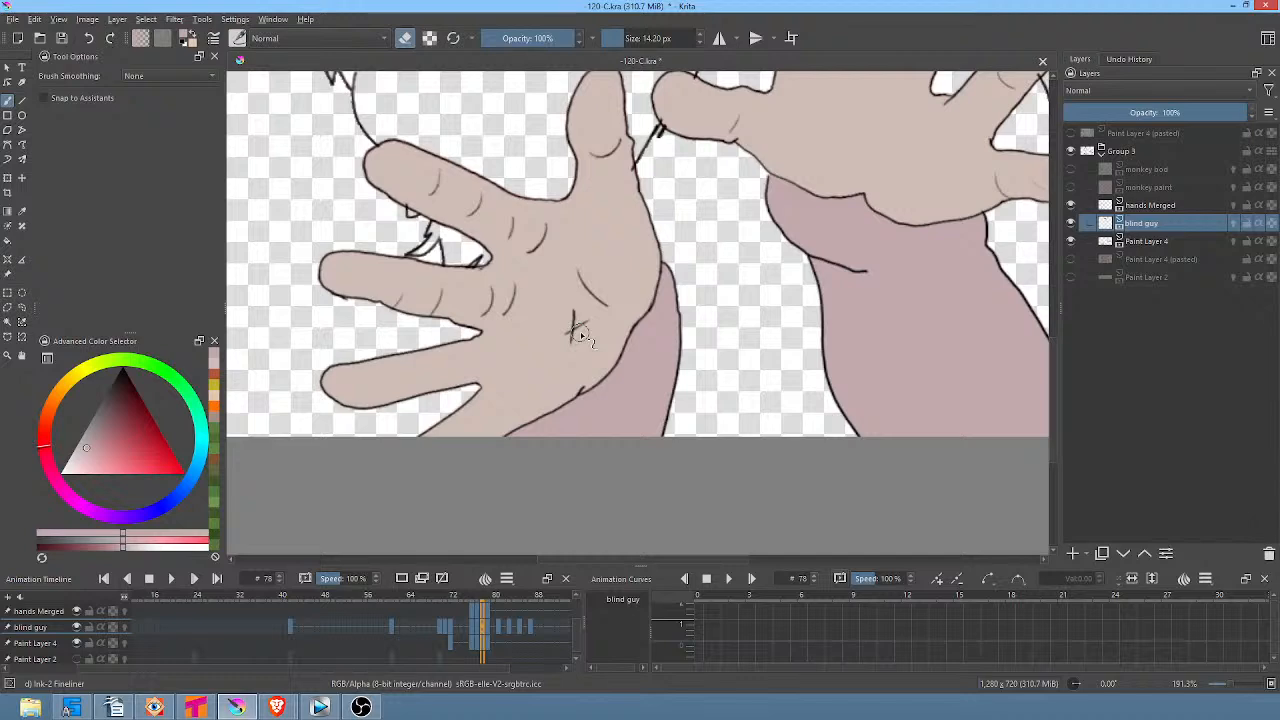
{"action": "left_click_drag", "start_coordinate": [809, 191], "coordinate": [842, 296]}
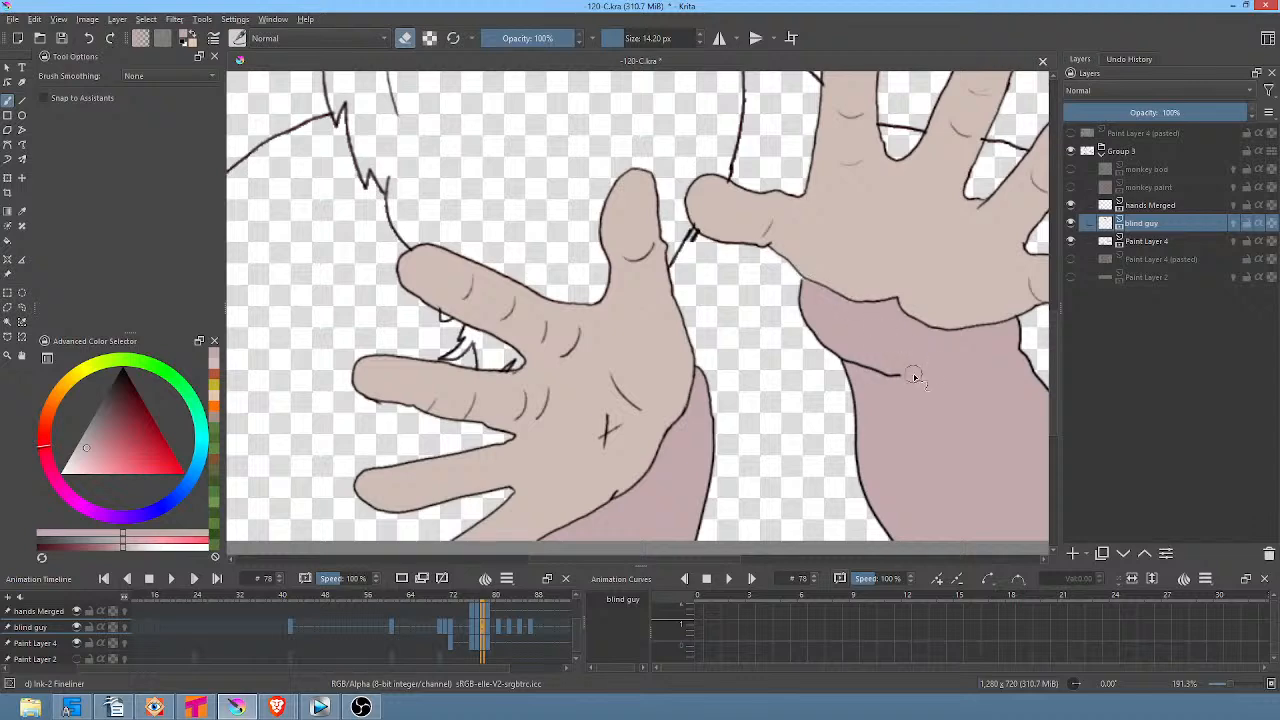
{"action": "left_click_drag", "start_coordinate": [914, 376], "coordinate": [766, 409]}
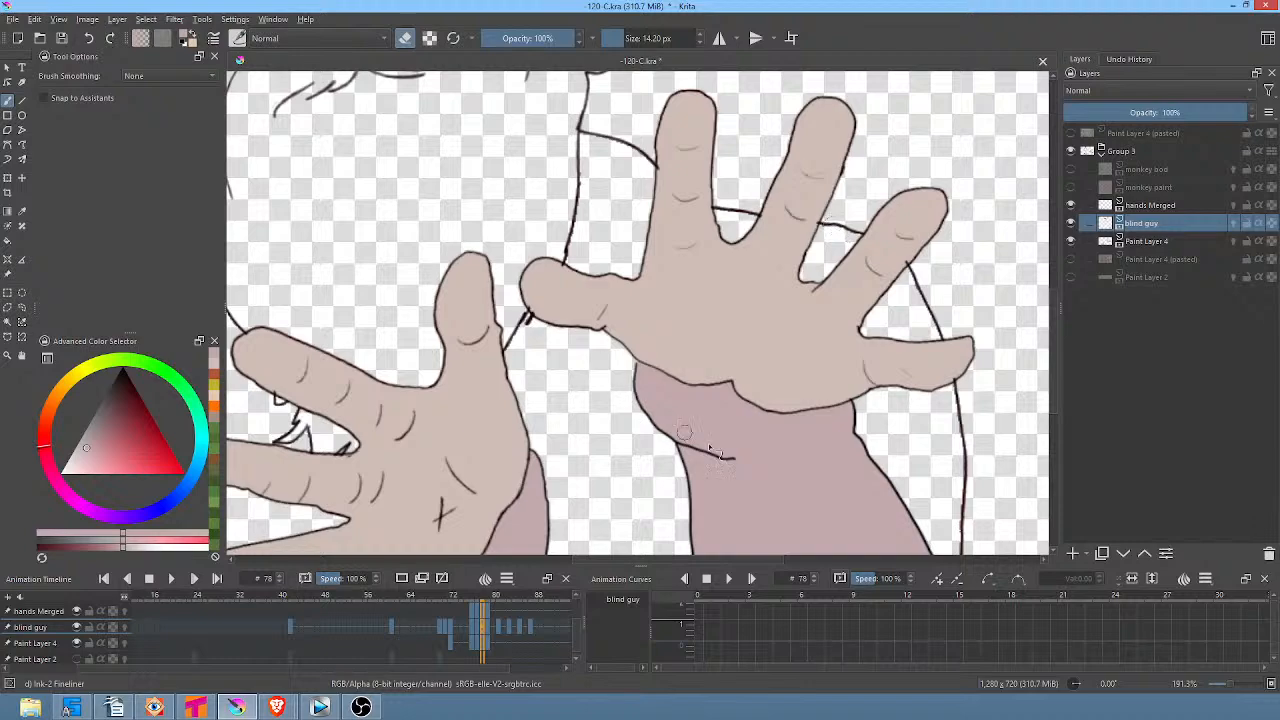
{"action": "left_click_drag", "start_coordinate": [865, 382], "coordinate": [887, 332]}
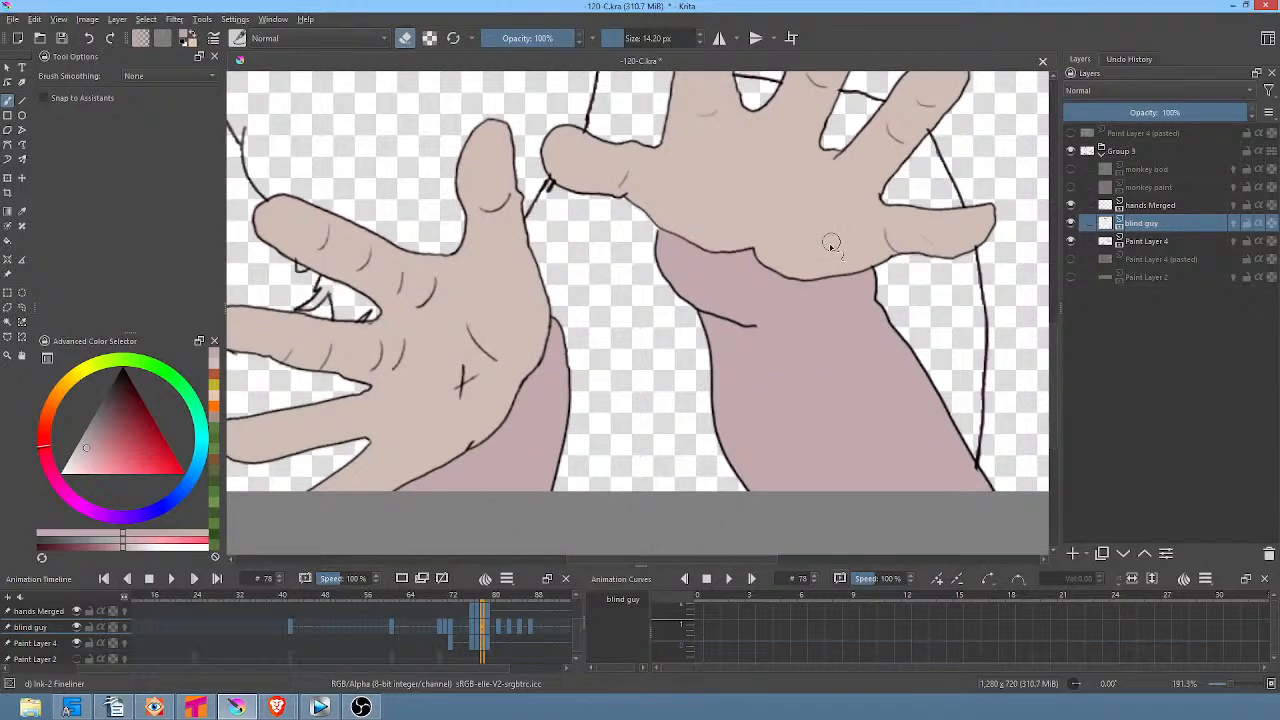
{"action": "left_click_drag", "start_coordinate": [822, 250], "coordinate": [835, 315]}
{"action": "left_click_drag", "start_coordinate": [819, 315], "coordinate": [818, 354]}
{"action": "left_click_drag", "start_coordinate": [824, 292], "coordinate": [816, 341]}
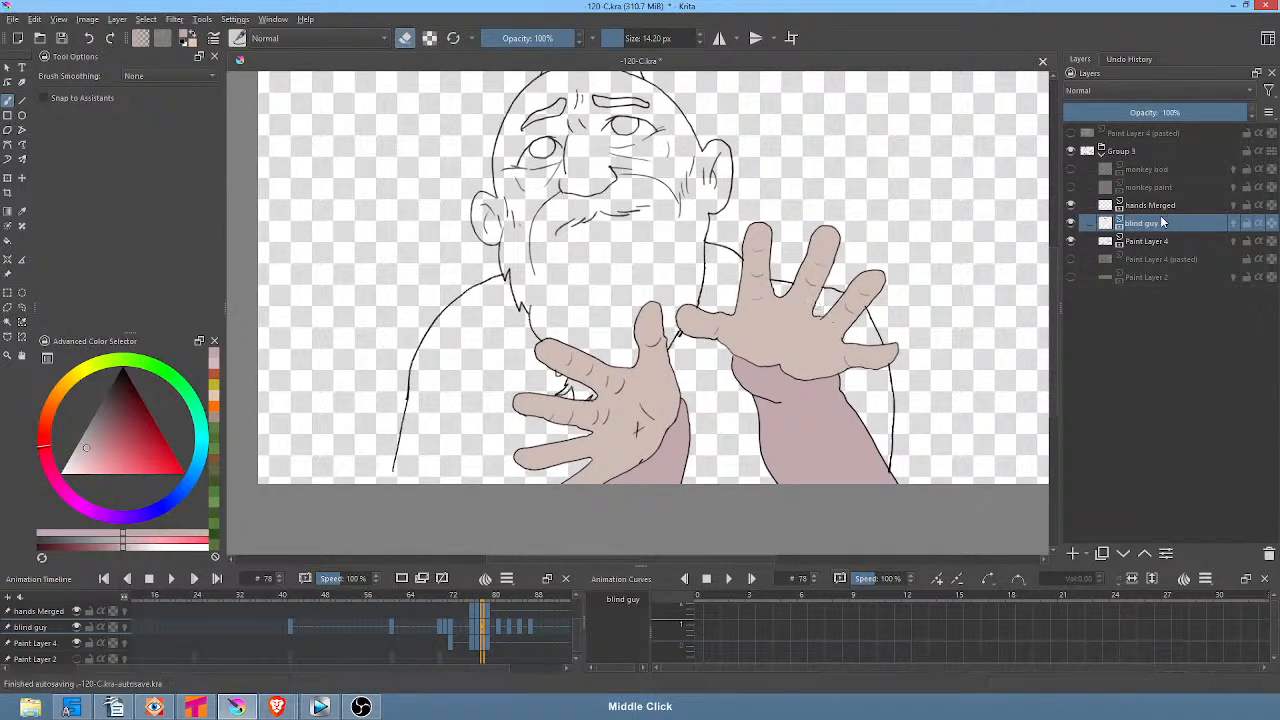
{"action": "key", "text": "period"}
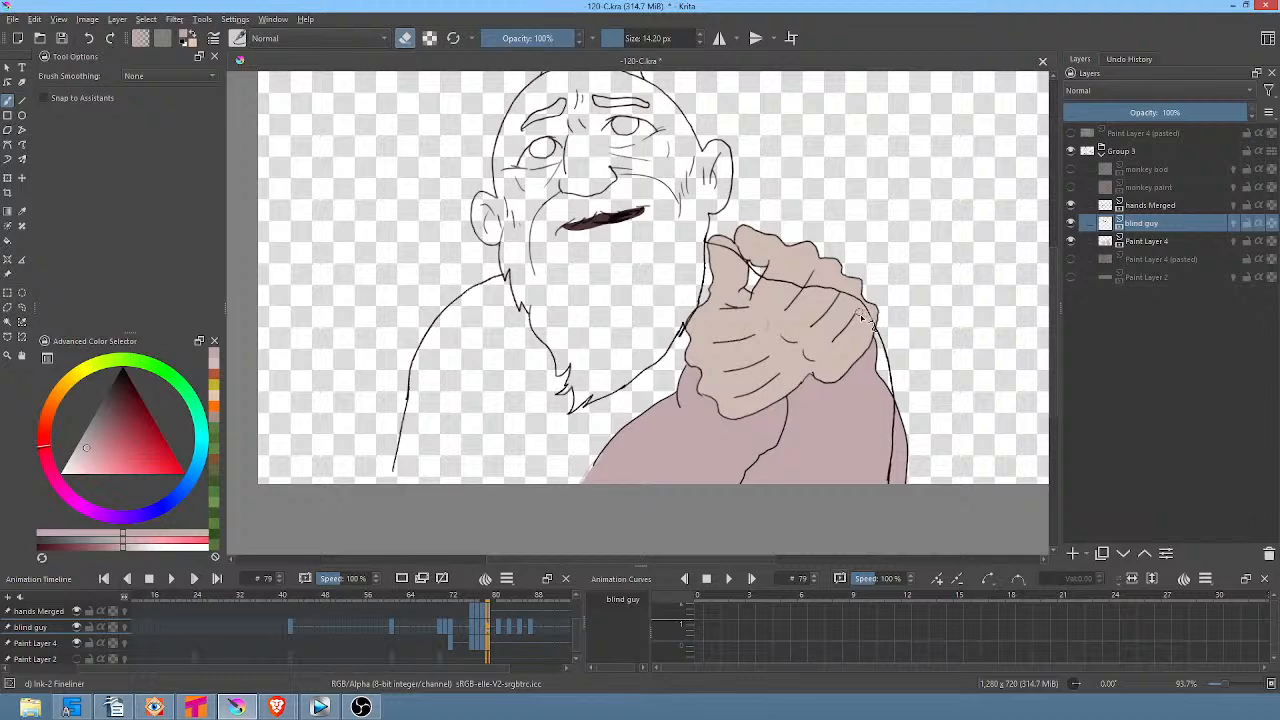
On frame 79 of the blind guy layer, erase the shoulder line where it crosses the clasped hands' fingers, the thumb and the sleeve.
{"action": "scroll", "coordinate": [866, 320], "scroll_direction": "up", "scroll_amount": 4}
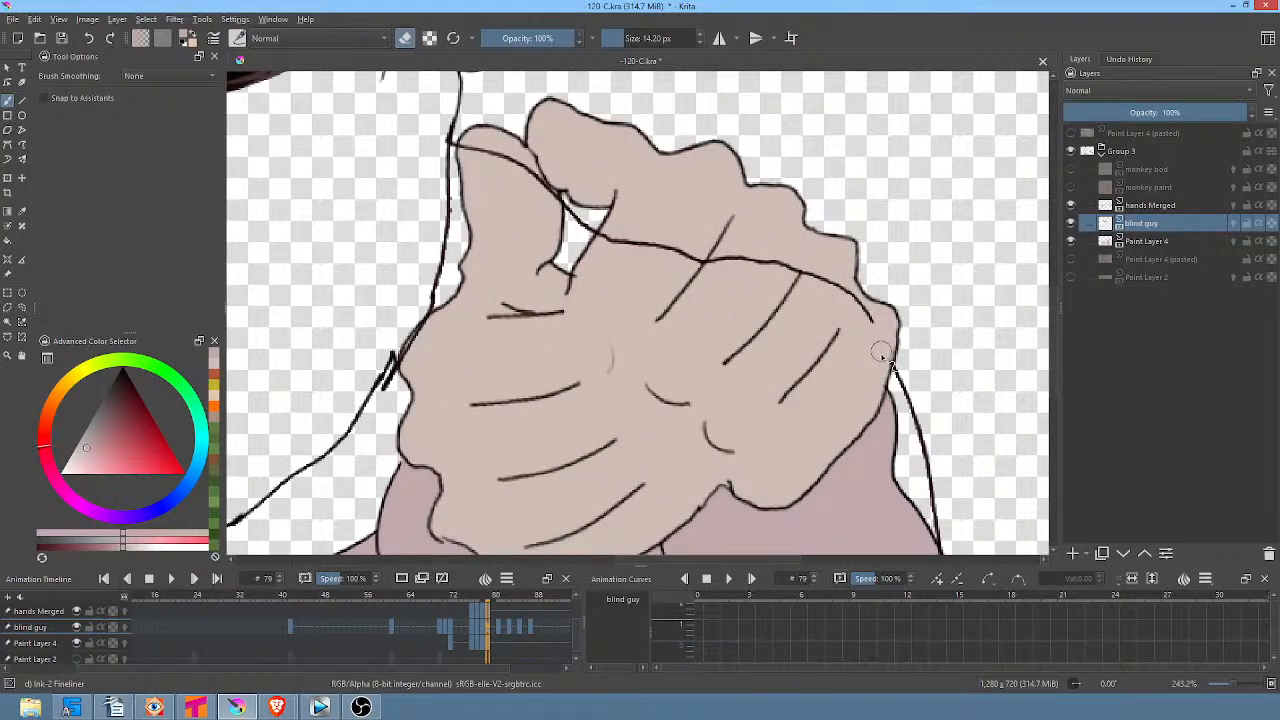
{"action": "mouse_move", "coordinate": [880, 352]}
{"action": "left_mouse_down"}
{"action": "mouse_move", "coordinate": [787, 261]}
{"action": "mouse_move", "coordinate": [744, 277]}
{"action": "mouse_move", "coordinate": [721, 228]}
{"action": "mouse_move", "coordinate": [629, 262]}
{"action": "mouse_move", "coordinate": [619, 229]}
{"action": "left_mouse_up"}
{"action": "mouse_move", "coordinate": [494, 151]}
{"action": "left_mouse_down"}
{"action": "mouse_move", "coordinate": [470, 146]}
{"action": "mouse_move", "coordinate": [518, 165]}
{"action": "mouse_move", "coordinate": [546, 198]}
{"action": "mouse_move", "coordinate": [553, 162]}
{"action": "left_mouse_up"}
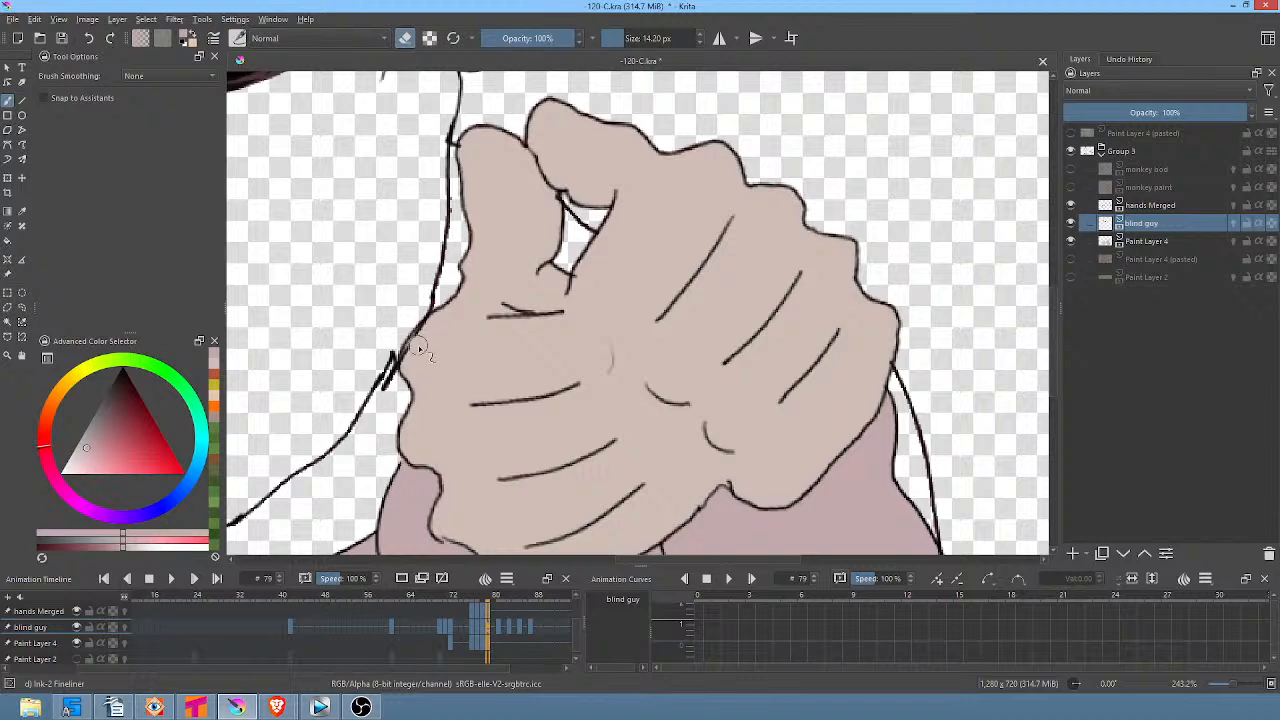
{"action": "mouse_move", "coordinate": [929, 351]}
{"action": "left_mouse_down"}
{"action": "mouse_move", "coordinate": [903, 106]}
{"action": "mouse_move", "coordinate": [906, 289]}
{"action": "mouse_move", "coordinate": [875, 241]}
{"action": "mouse_move", "coordinate": [853, 468]}
{"action": "left_mouse_up"}
{"action": "left_click_drag", "start_coordinate": [583, 348], "coordinate": [794, 374]}
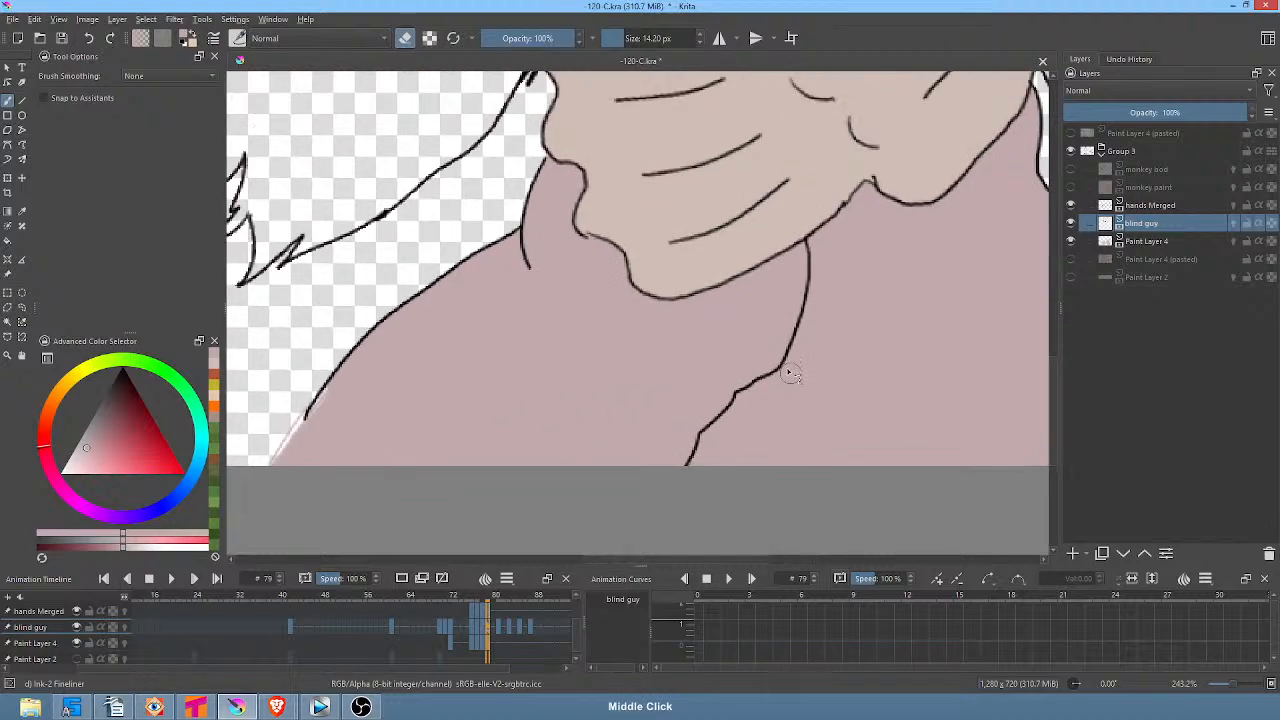
{"action": "mouse_move", "coordinate": [795, 238]}
{"action": "left_mouse_down"}
{"action": "mouse_move", "coordinate": [769, 286]}
{"action": "mouse_move", "coordinate": [780, 385]}
{"action": "mouse_move", "coordinate": [820, 366]}
{"action": "mouse_move", "coordinate": [812, 347]}
{"action": "mouse_move", "coordinate": [803, 423]}
{"action": "mouse_move", "coordinate": [793, 412]}
{"action": "left_mouse_up"}
{"action": "mouse_move", "coordinate": [817, 361]}
{"action": "left_mouse_down"}
{"action": "mouse_move", "coordinate": [775, 432]}
{"action": "mouse_move", "coordinate": [780, 371]}
{"action": "mouse_move", "coordinate": [789, 380]}
{"action": "left_mouse_up"}
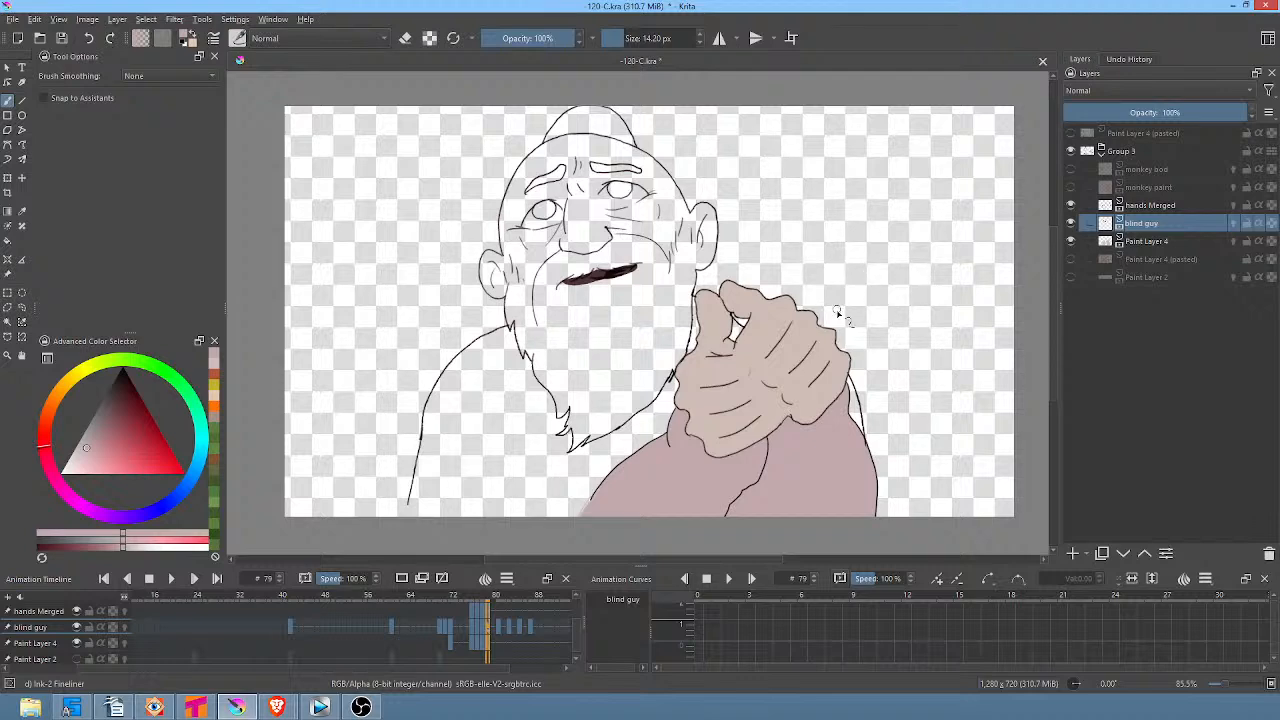
Examine frame 79's clasped hands and sleeves up close and in full view for leftover overlapping lines.
{"action": "scroll", "coordinate": [828, 300], "scroll_direction": "up", "scroll_amount": 5}
{"action": "scroll", "coordinate": [828, 299], "scroll_direction": "down", "scroll_amount": 1}
{"action": "left_click_drag", "start_coordinate": [825, 302], "coordinate": [808, 160]}
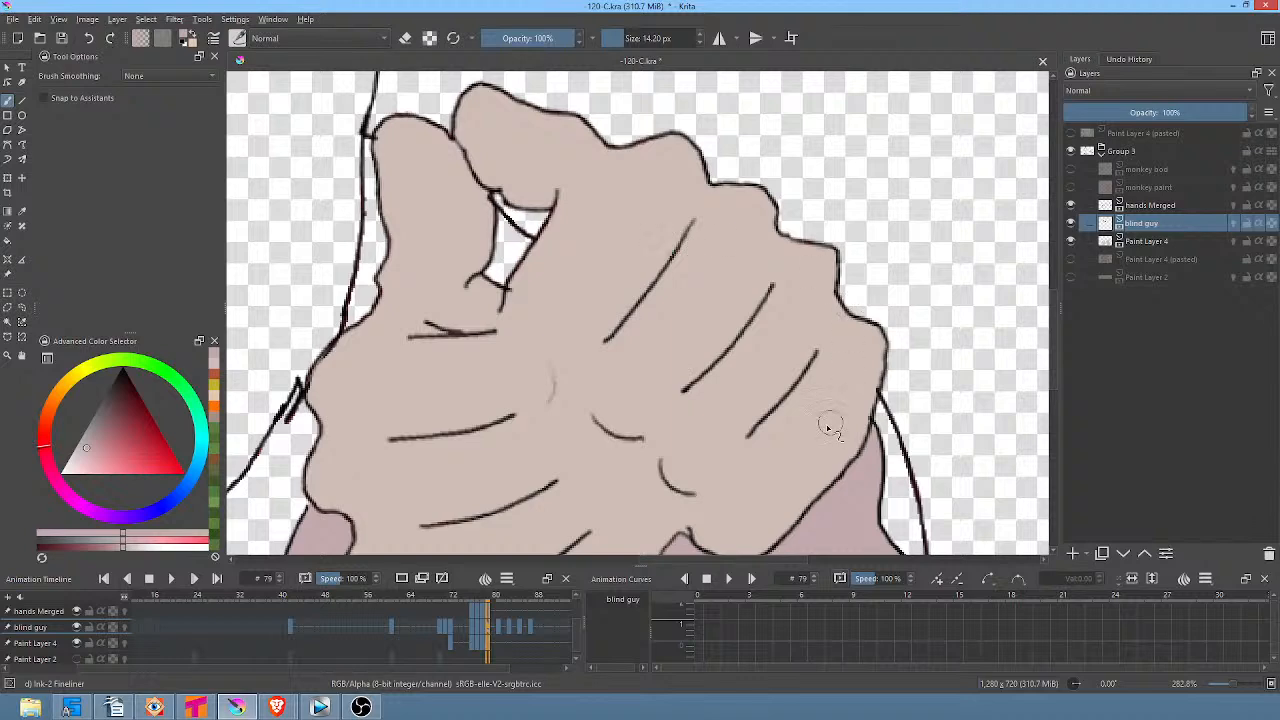
{"action": "scroll", "coordinate": [990, 280], "scroll_direction": "down", "scroll_amount": 2}
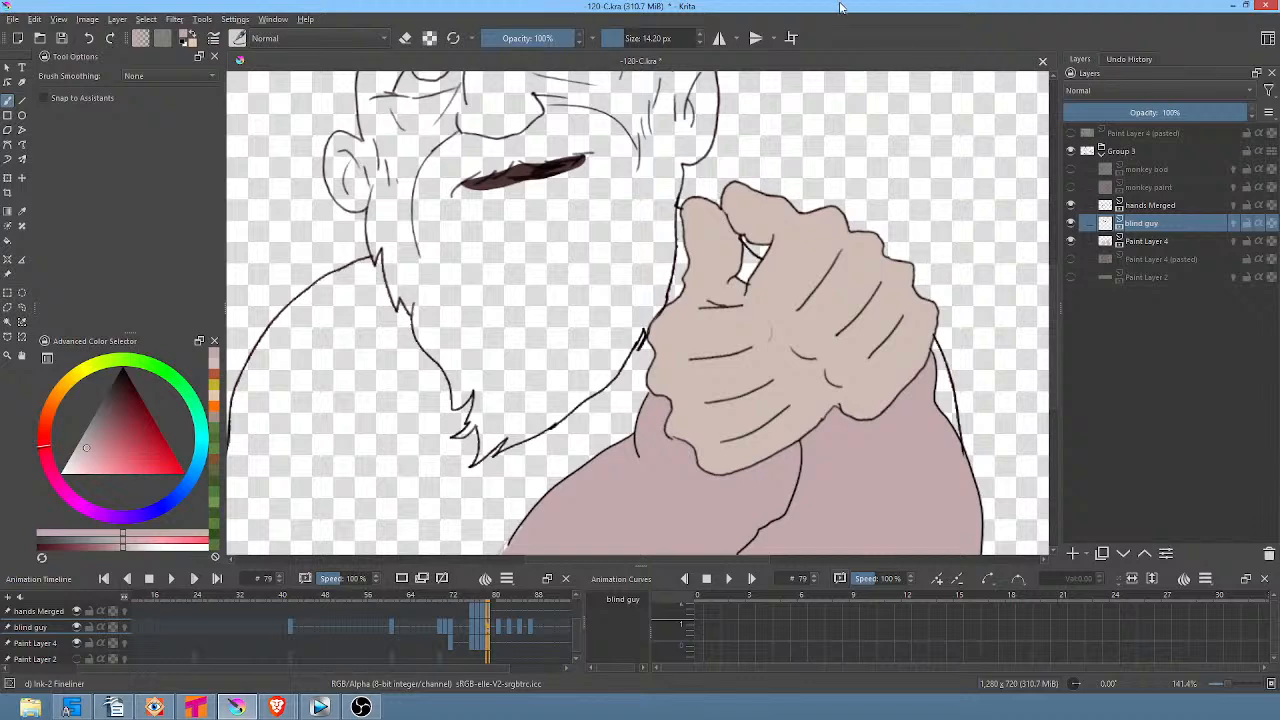
{"action": "scroll", "coordinate": [920, 275], "scroll_direction": "down", "scroll_amount": 2}
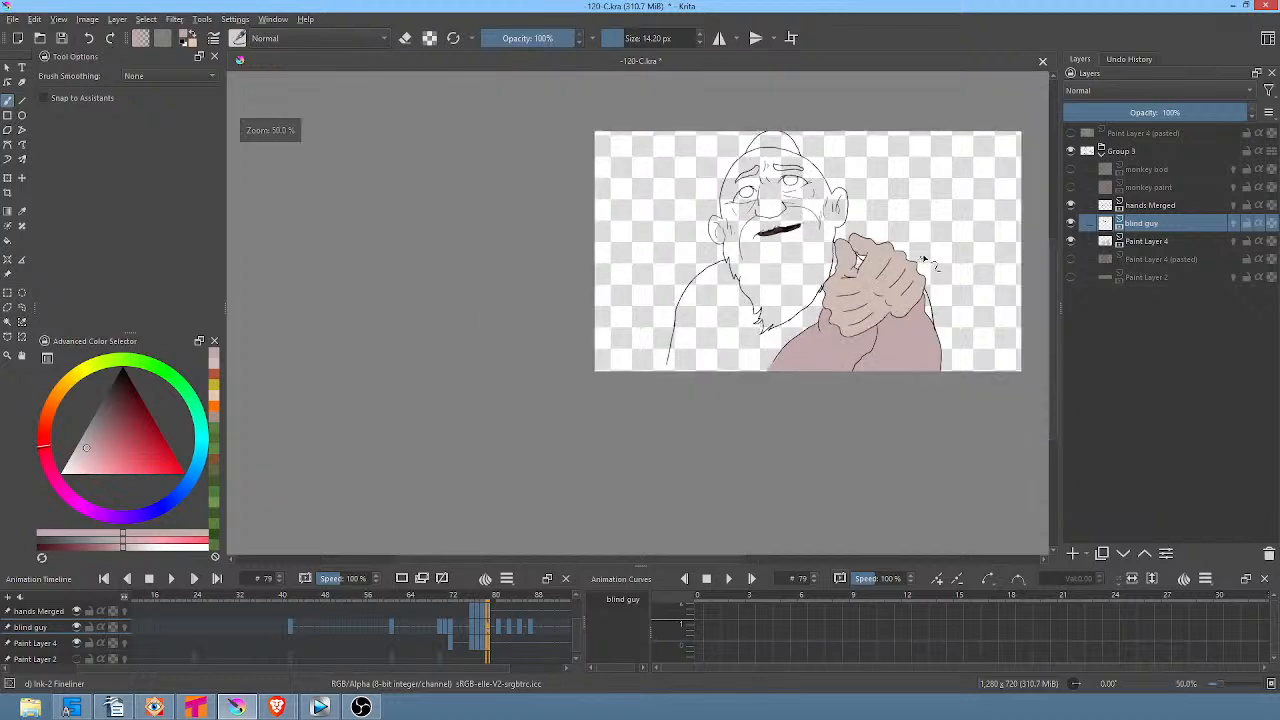
{"action": "scroll", "coordinate": [932, 238], "scroll_direction": "up", "scroll_amount": 2}
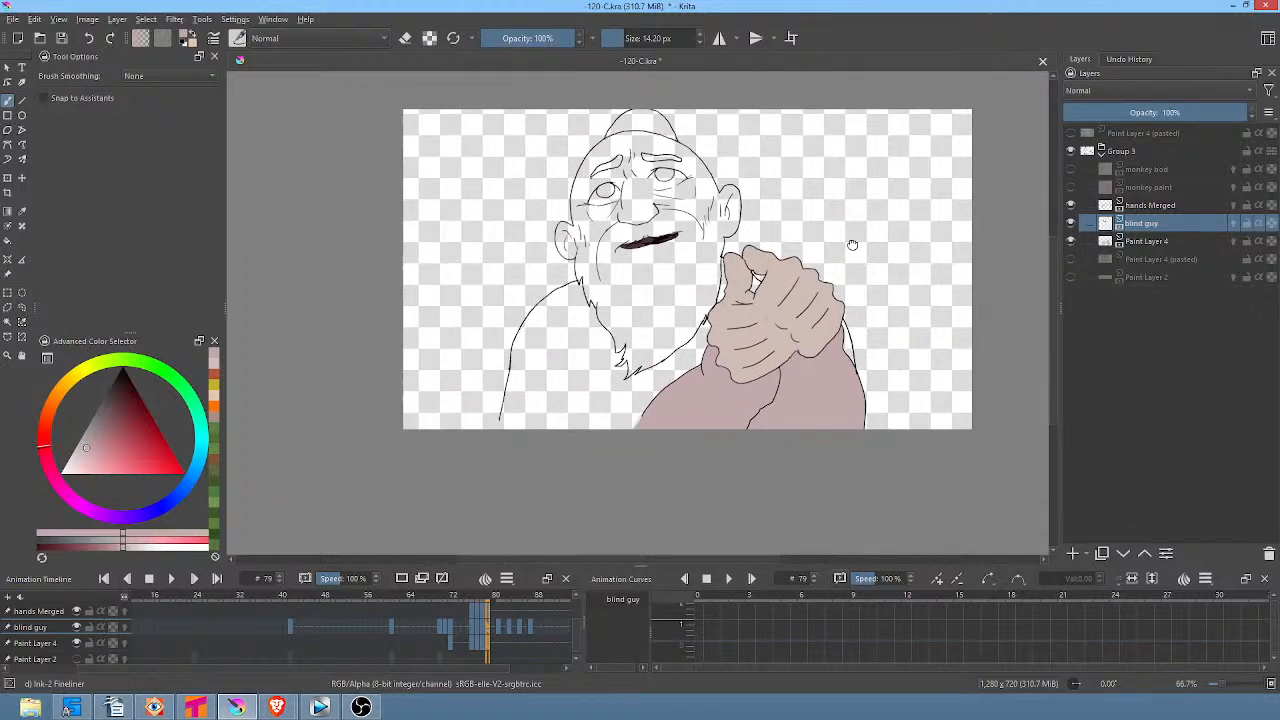
{"action": "scroll", "coordinate": [847, 251], "scroll_direction": "down", "scroll_amount": 1}
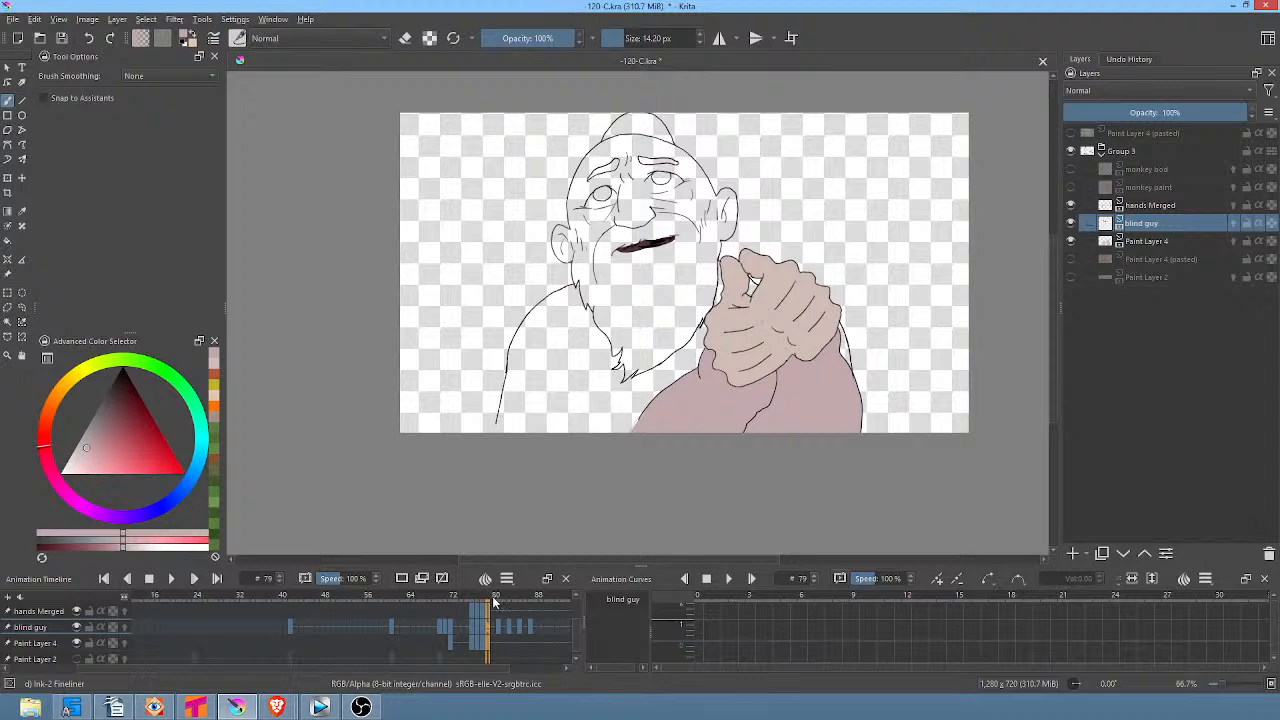
Show the monkey paint and monkey bod layers and check the monkey against the old man's hands on frames 78 and 79.
{"action": "mouse_move", "coordinate": [492, 598]}
{"action": "left_mouse_down"}
{"action": "mouse_move", "coordinate": [465, 600]}
{"action": "mouse_move", "coordinate": [481, 604]}
{"action": "left_mouse_up"}
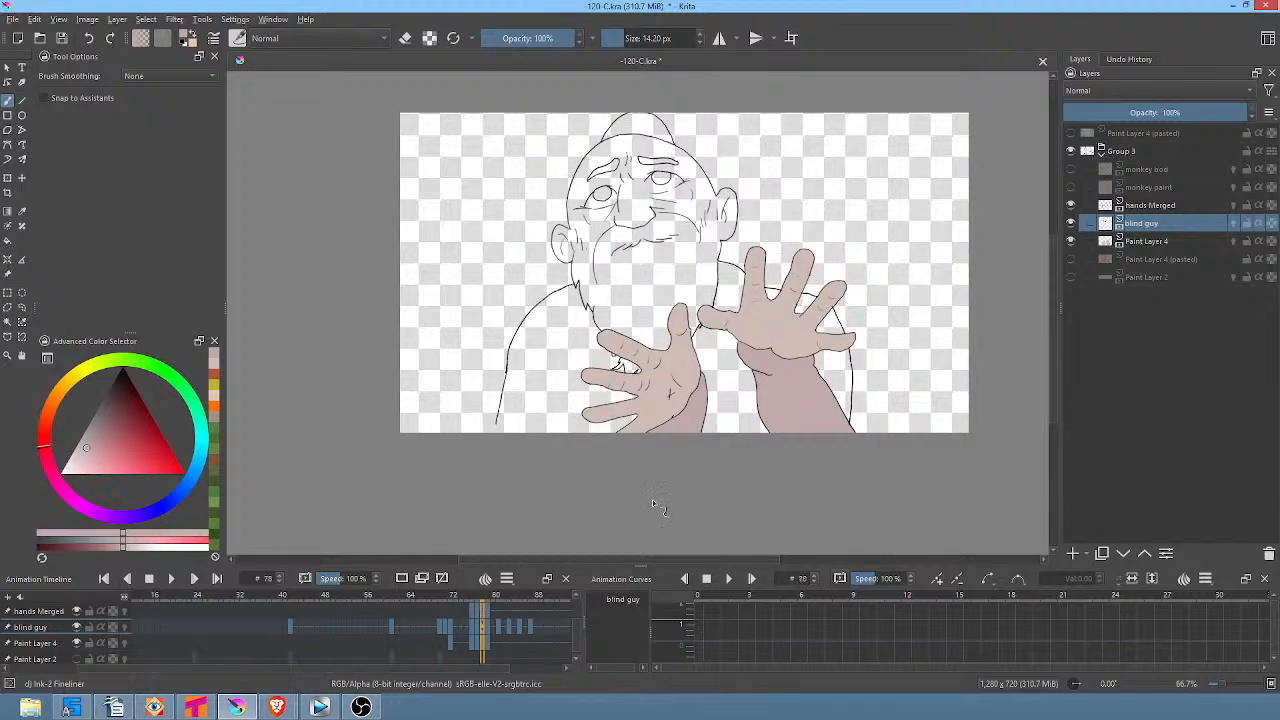
{"action": "left_click", "coordinate": [1071, 187]}
{"action": "left_click", "coordinate": [1071, 170]}
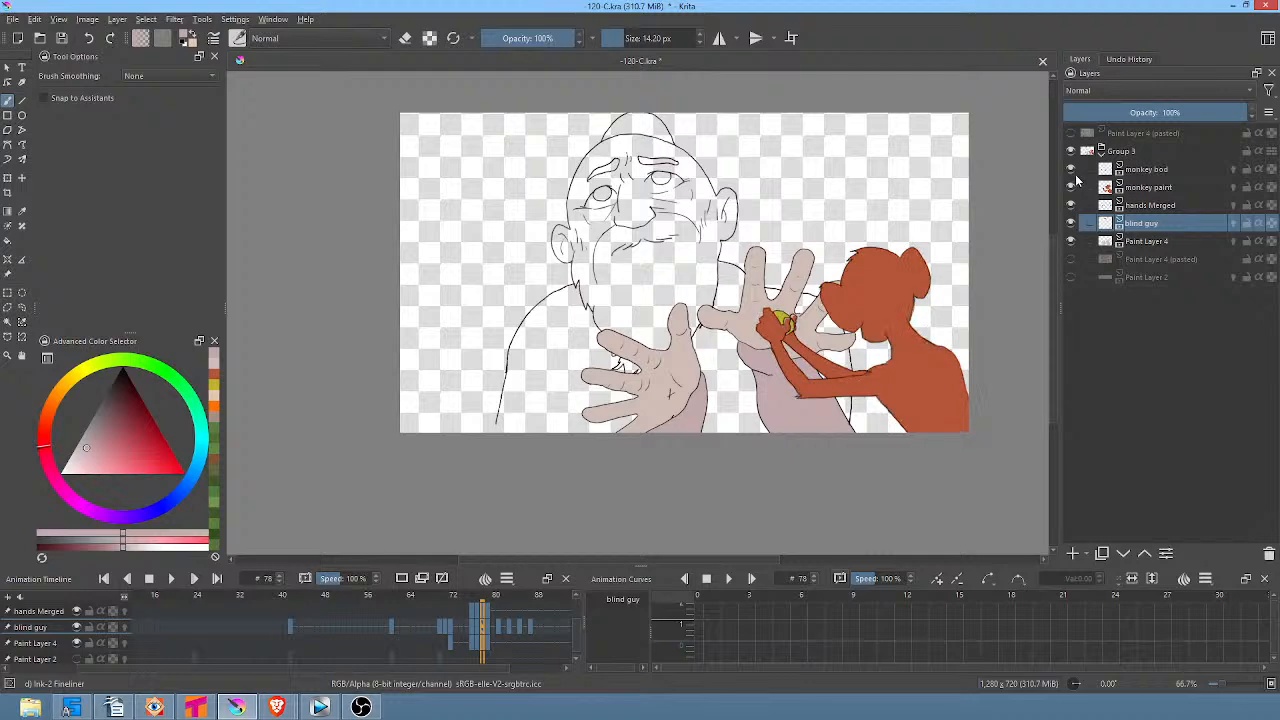
{"action": "mouse_move", "coordinate": [490, 601]}
{"action": "left_mouse_down"}
{"action": "mouse_move", "coordinate": [450, 603]}
{"action": "mouse_move", "coordinate": [491, 607]}
{"action": "left_mouse_up"}
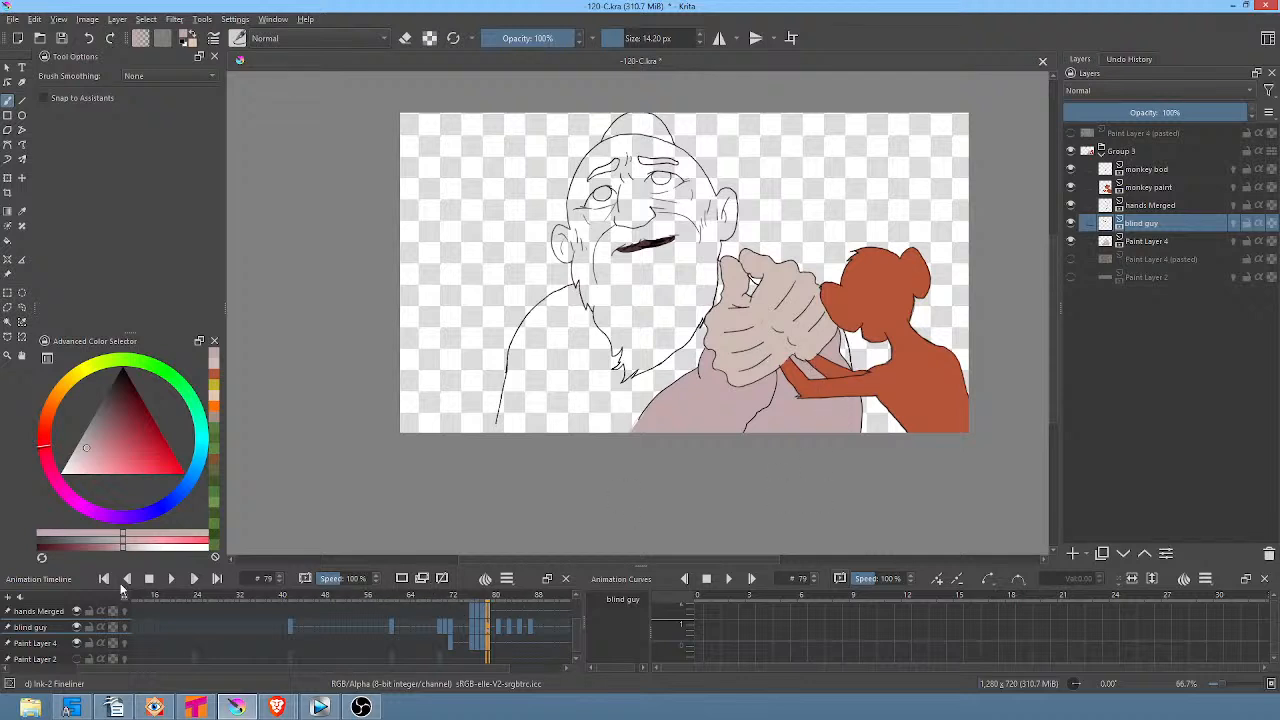
Go to frame 0, delete the Paint Layer 4 (pasted) layer inside Group 3 and make Paint Layer 2 visible.
{"action": "scroll", "coordinate": [185, 612], "scroll_direction": "up", "scroll_amount": 3}
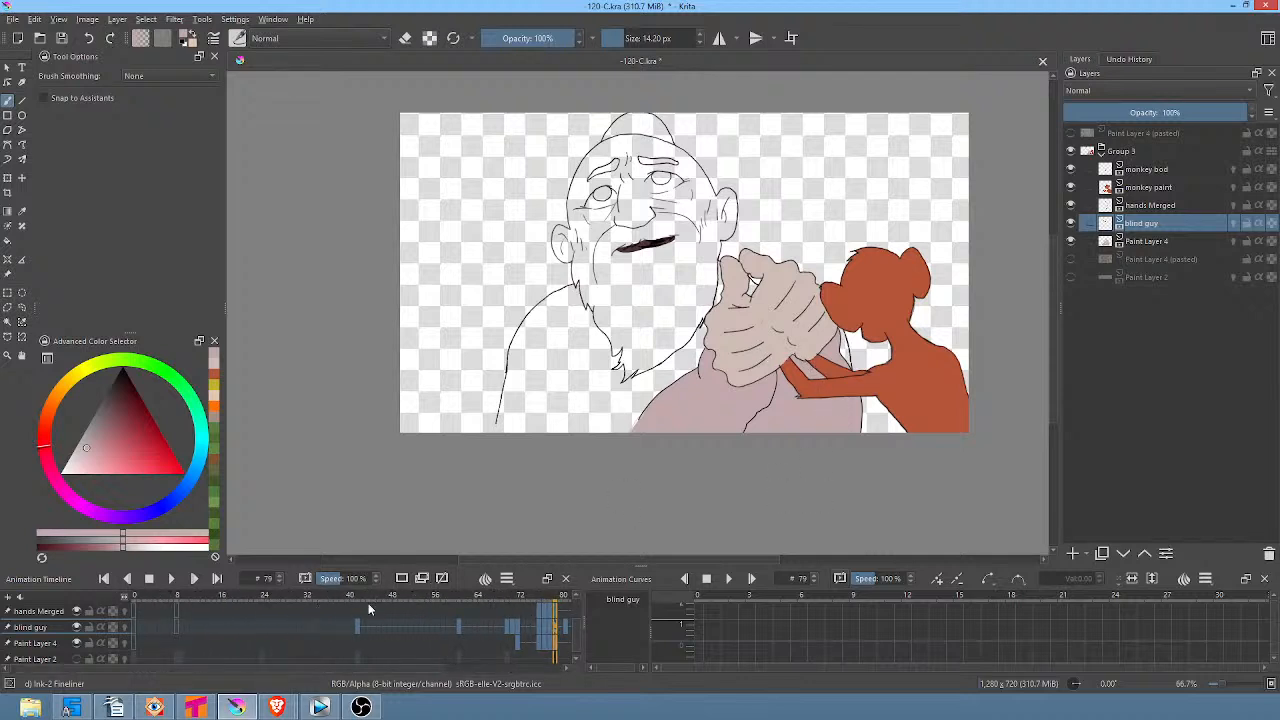
{"action": "left_click", "coordinate": [135, 600]}
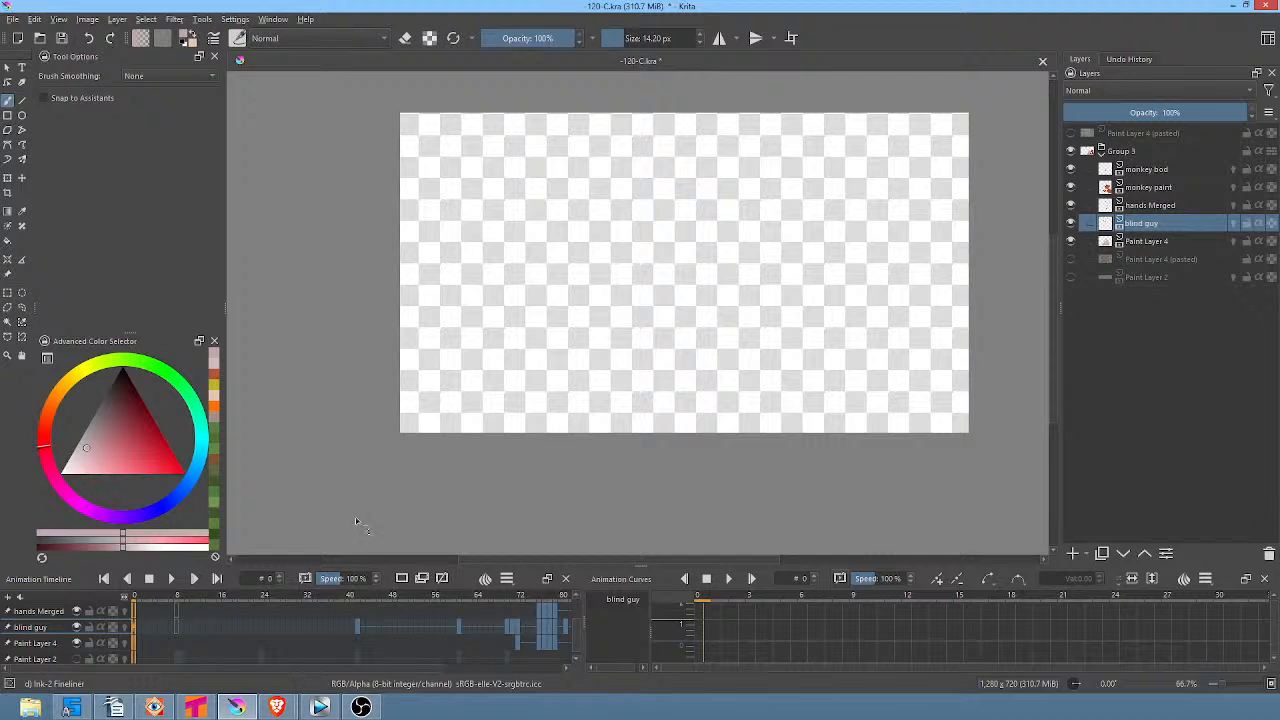
{"action": "left_click", "coordinate": [1071, 259]}
{"action": "left_click", "coordinate": [1071, 259]}
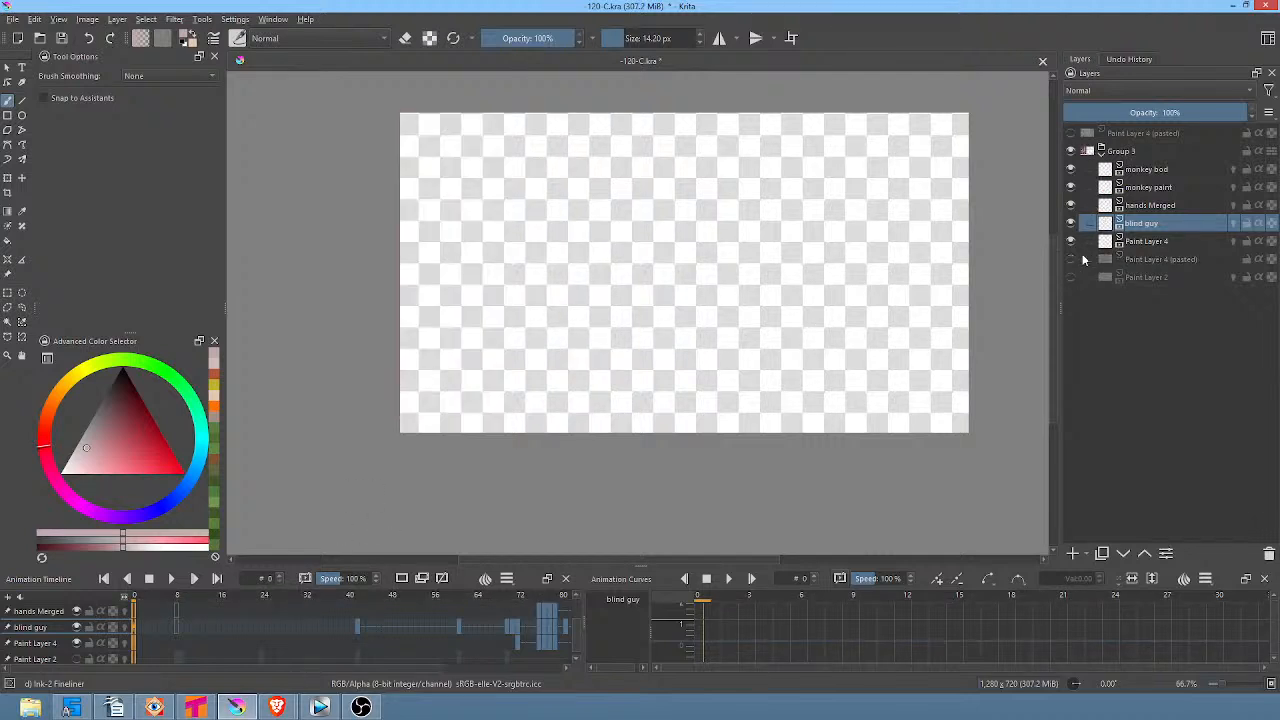
{"action": "left_click", "coordinate": [1155, 261]}
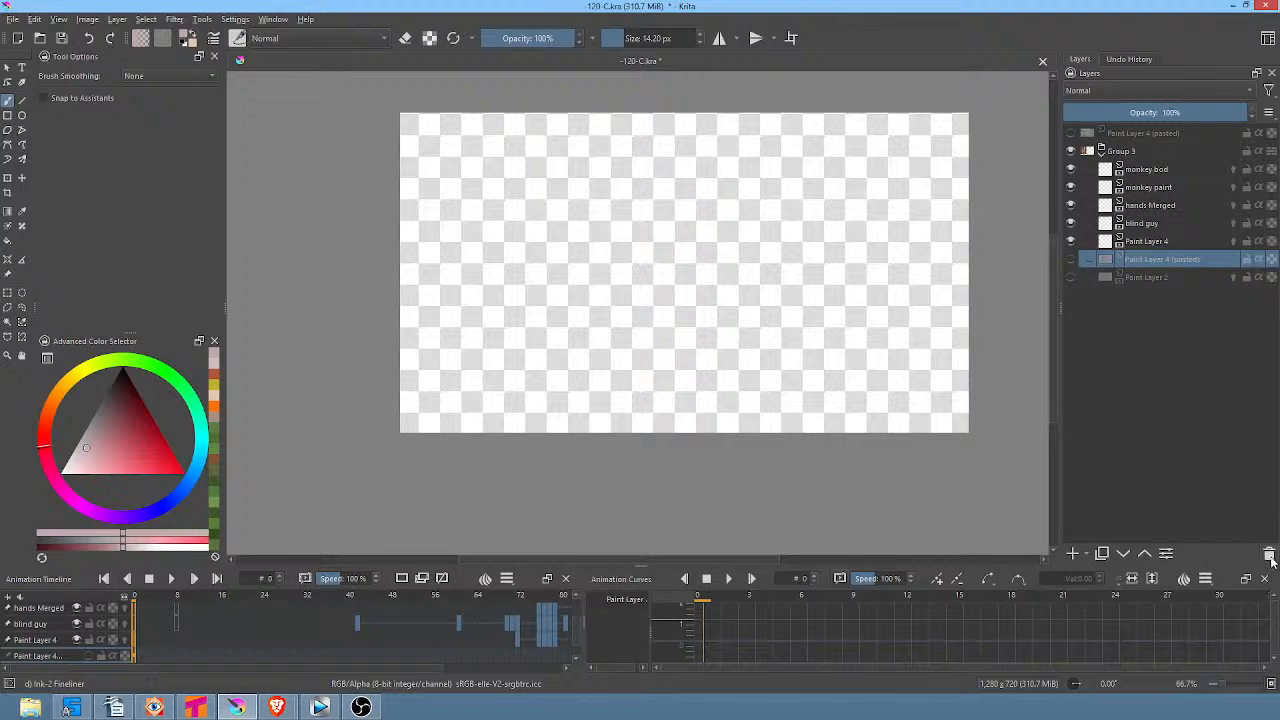
{"action": "left_click", "coordinate": [1269, 555]}
{"action": "left_click", "coordinate": [1071, 259]}
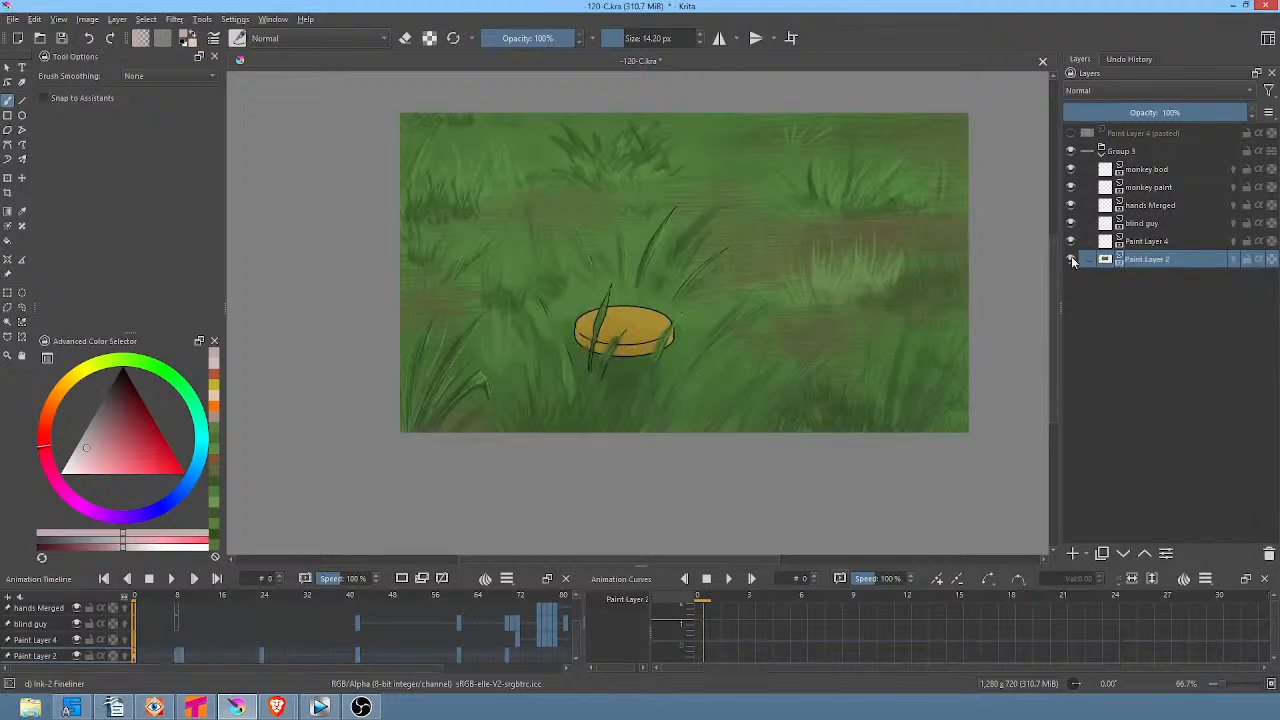
Review the animation against the grass background, stopping at frame 42 and continuing to the clasped hands on frame 79.
{"action": "left_click_drag", "start_coordinate": [145, 600], "coordinate": [357, 614]}
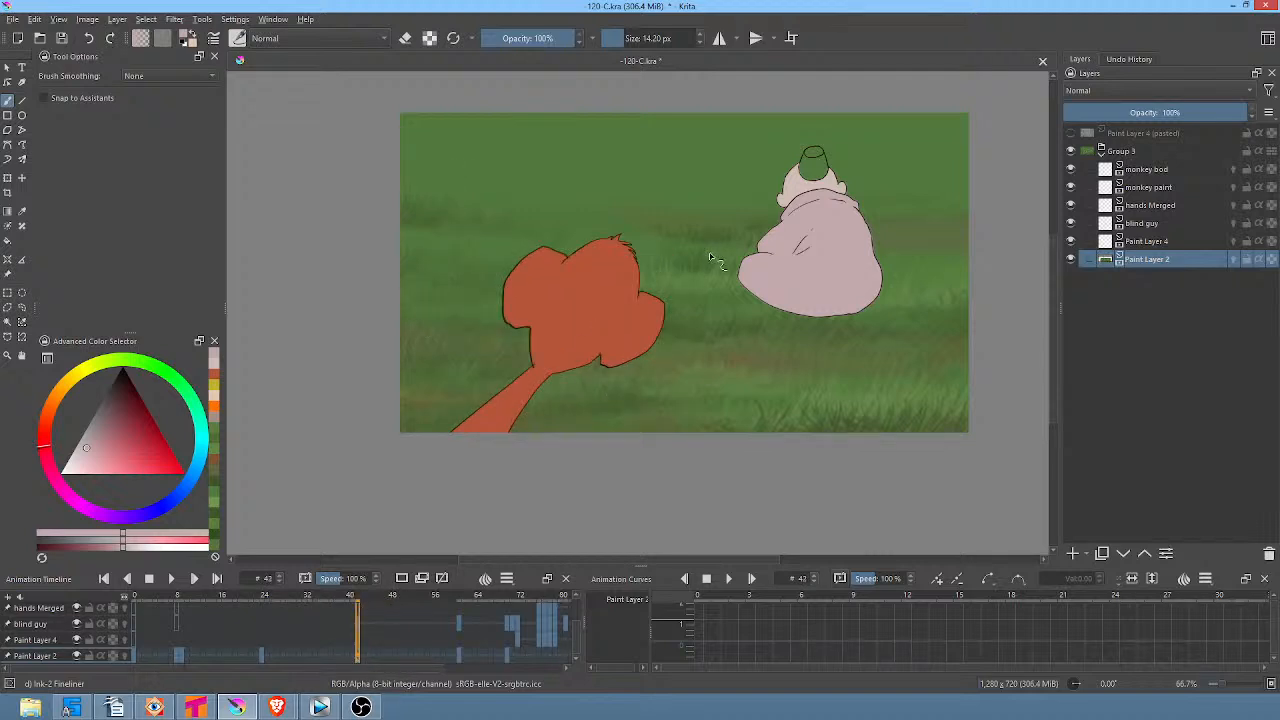
{"action": "left_click_drag", "start_coordinate": [748, 250], "coordinate": [710, 273]}
{"action": "scroll", "coordinate": [692, 292], "scroll_direction": "up", "scroll_amount": 1}
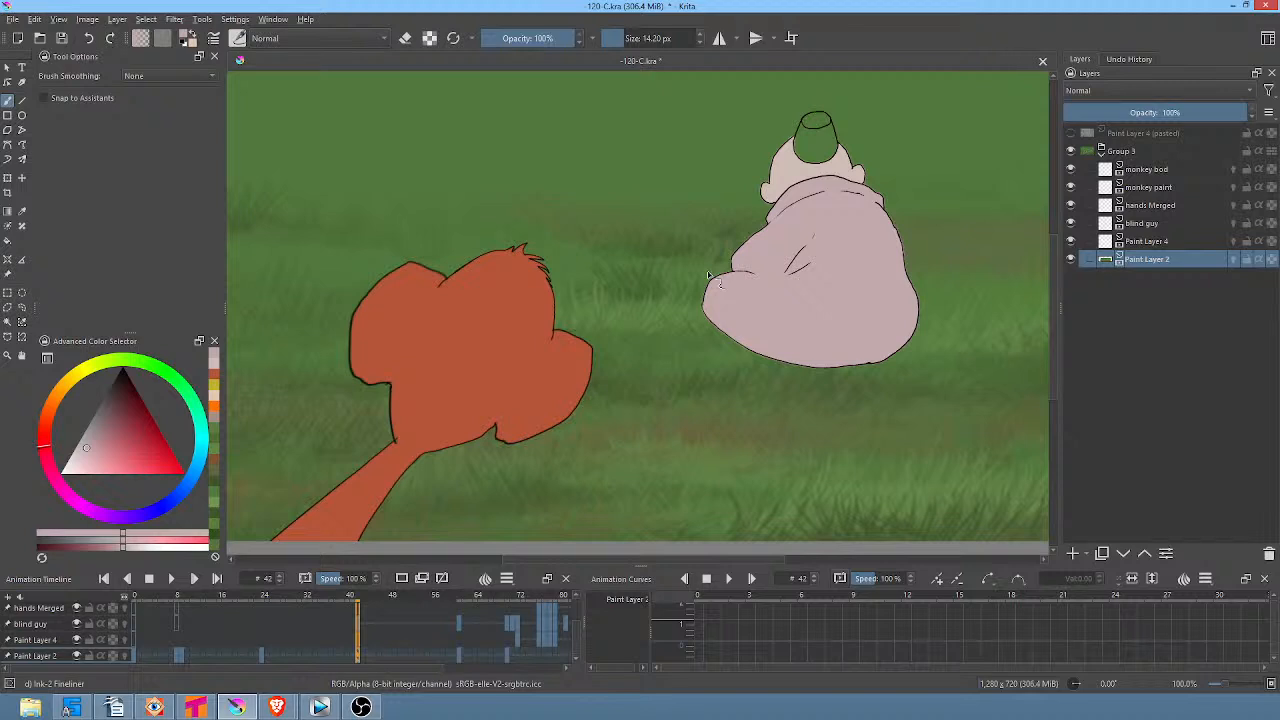
{"action": "scroll", "coordinate": [375, 630], "scroll_direction": "right", "scroll_amount": 3}
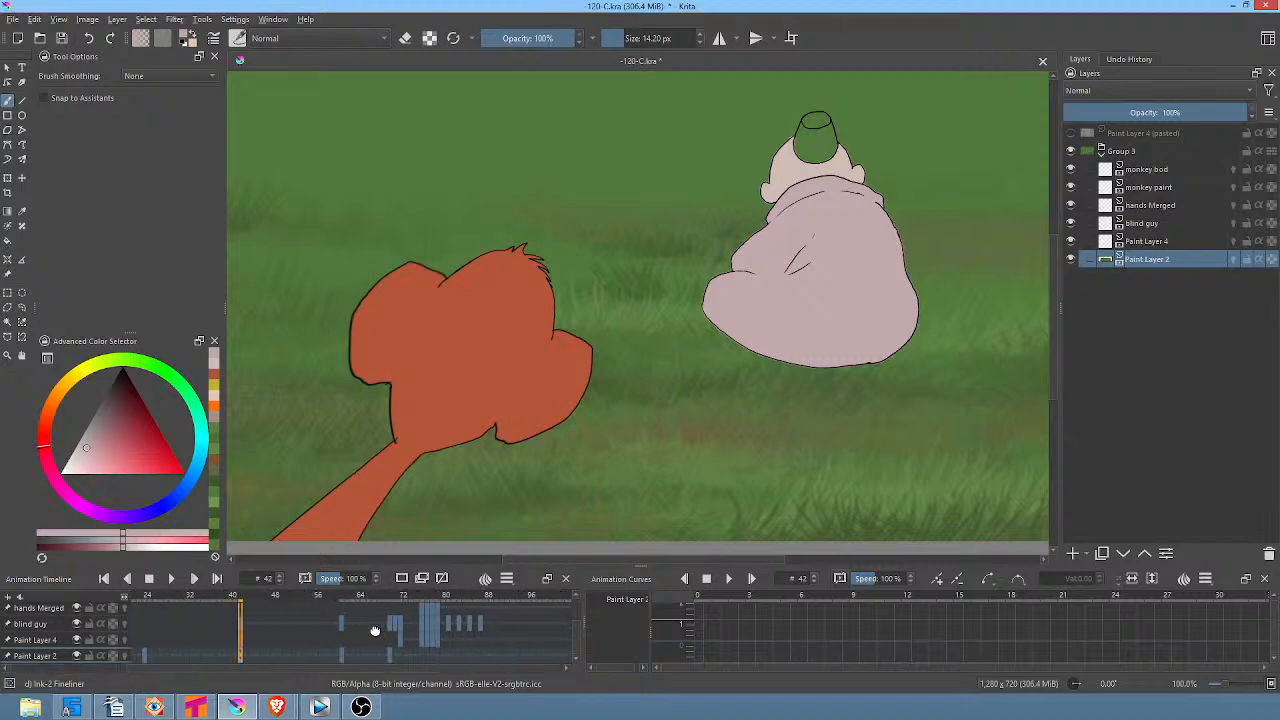
{"action": "left_click_drag", "start_coordinate": [375, 630], "coordinate": [264, 608]}
{"action": "left_click_drag", "start_coordinate": [276, 607], "coordinate": [310, 598]}
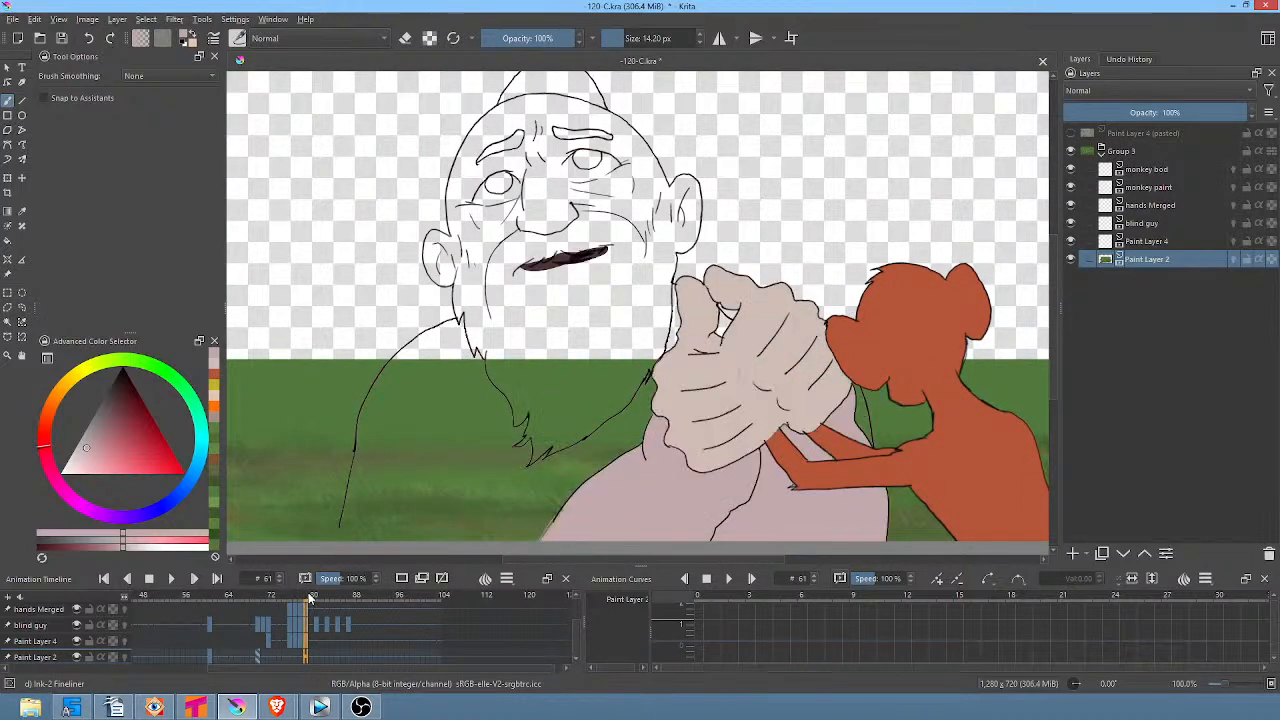